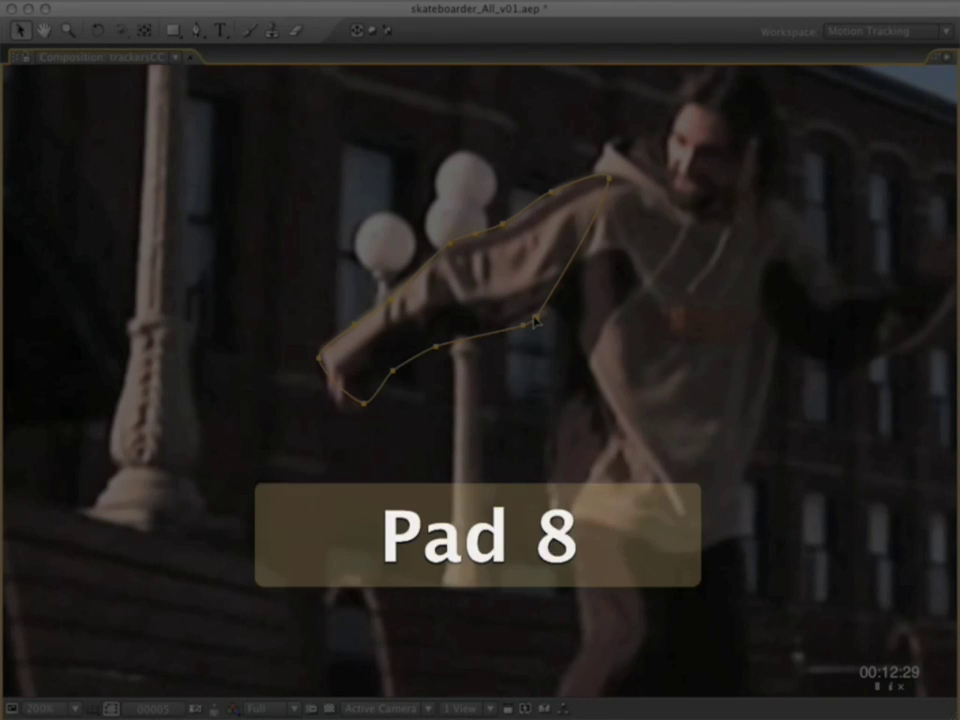
{"action": "key", "text": "KP_Divide"}
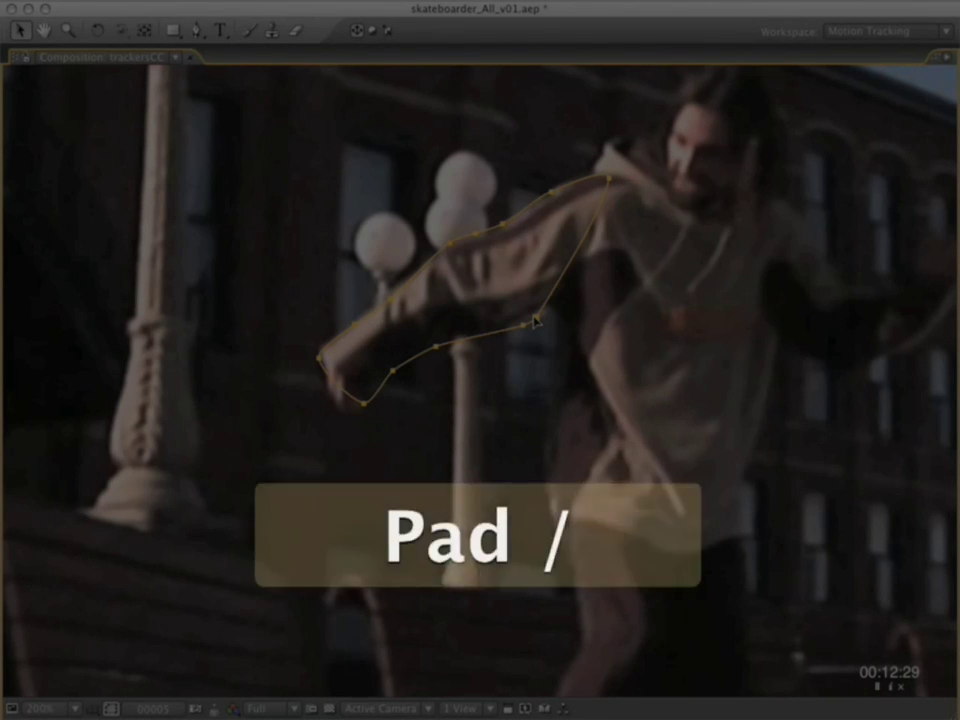
{"action": "key", "text": "KP_Multiply"}
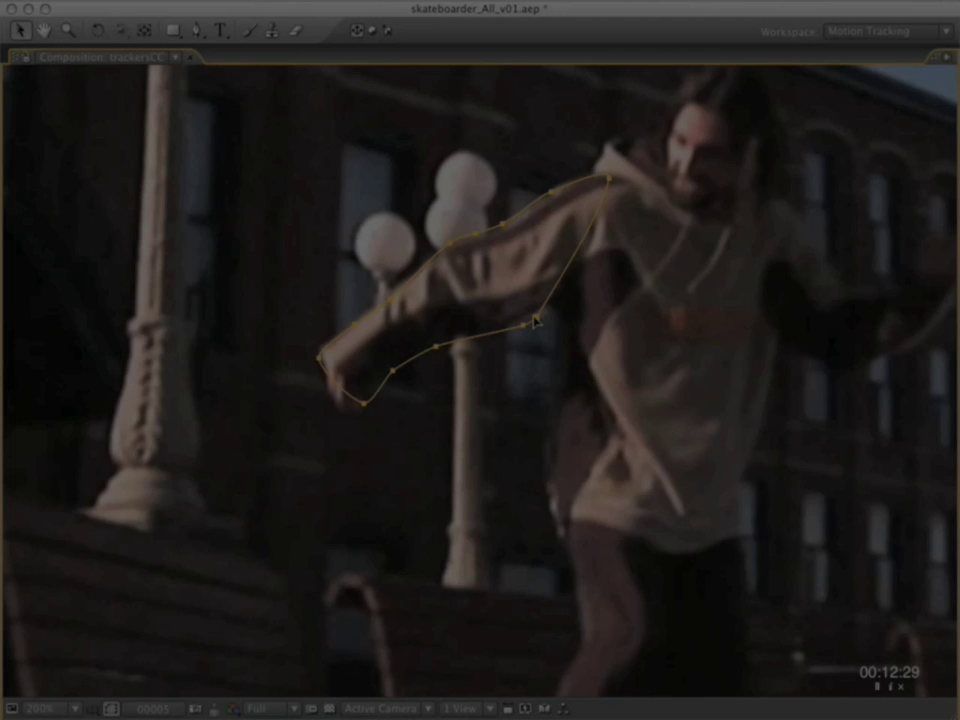
{"action": "key", "text": "4"}
{"action": "key", "text": "3"}
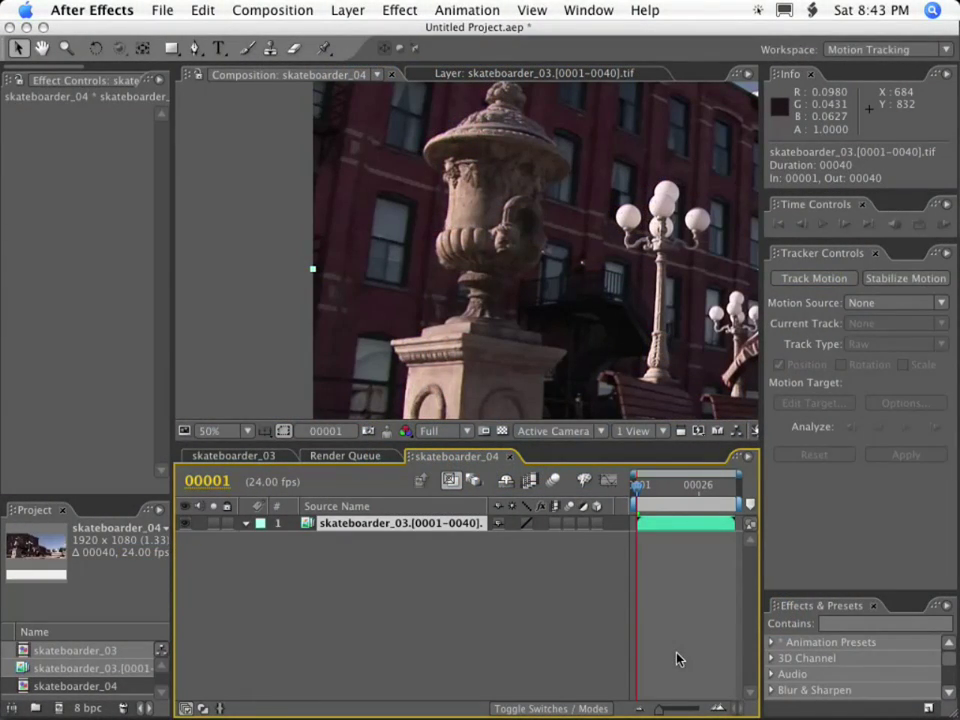
{"action": "left_click", "coordinate": [279, 565]}
{"action": "left_click", "coordinate": [381, 523]}
{"action": "left_click", "coordinate": [384, 566]}
{"action": "left_click", "coordinate": [377, 527]}
{"action": "left_click", "coordinate": [370, 557]}
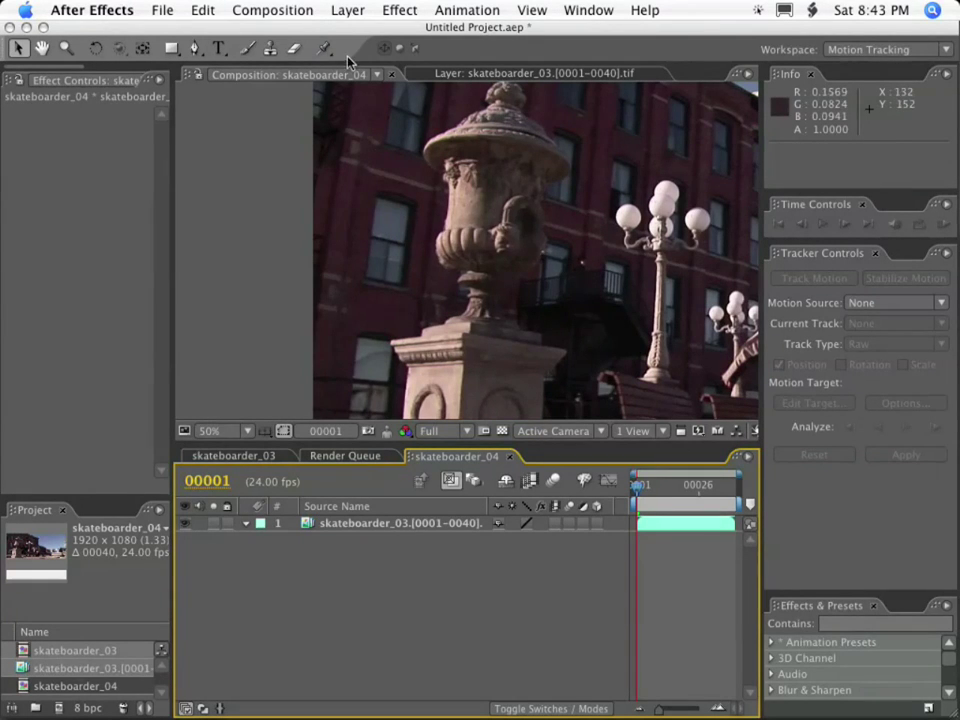
Step: Create a white 1920 x 1080 solid named White Solid 1 above the footage and hide it from view
{"action": "left_click", "coordinate": [340, 10]}
{"action": "mouse_move", "coordinate": [345, 32]}
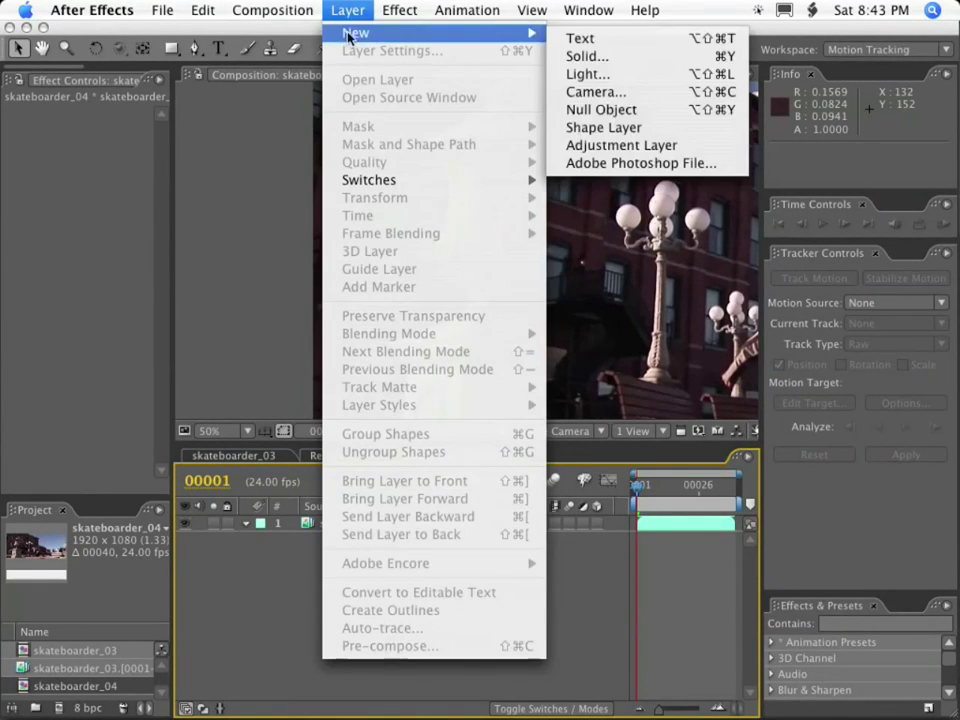
{"action": "left_click", "coordinate": [600, 57]}
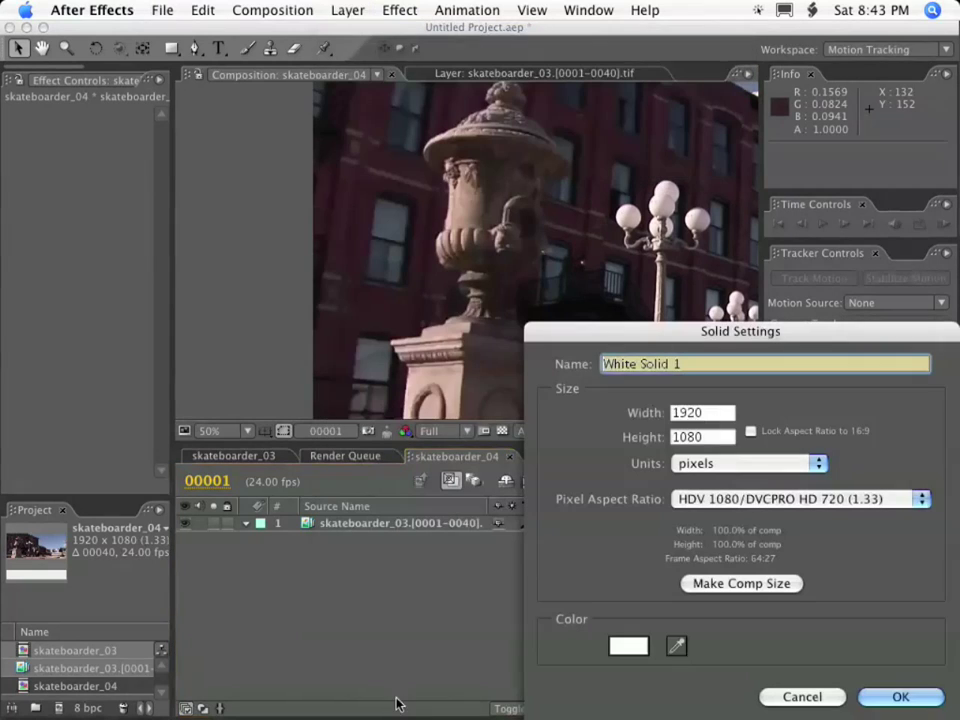
{"action": "left_click", "coordinate": [899, 697]}
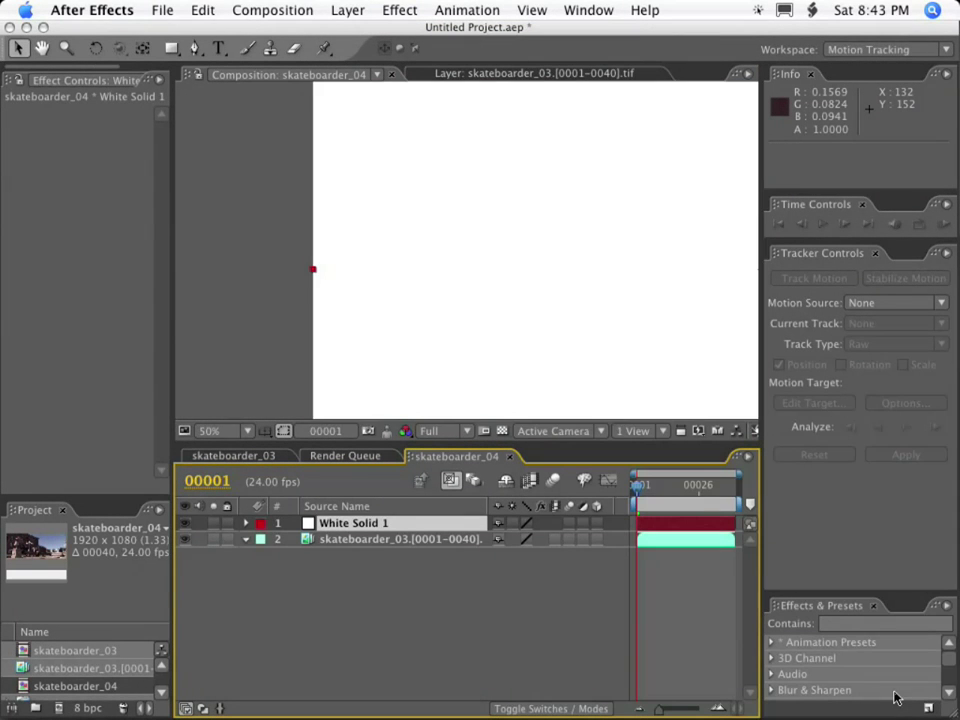
{"action": "left_click", "coordinate": [185, 523]}
{"action": "left_click", "coordinate": [228, 540]}
{"action": "left_click", "coordinate": [228, 541]}
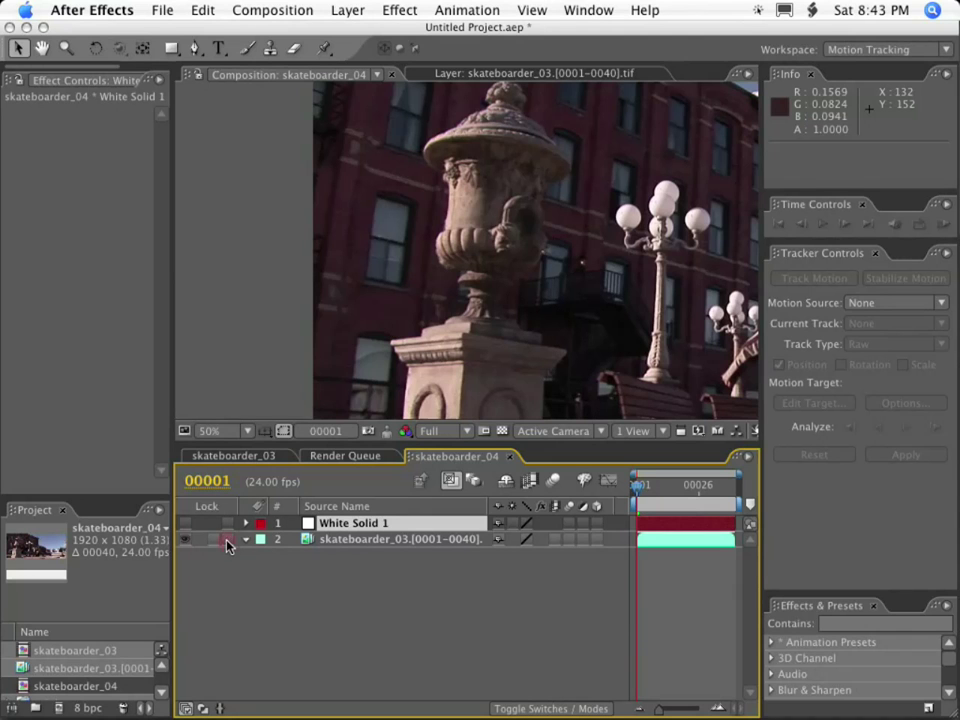
Step: Pin the skateboarder_03 footage layer in place with the Position expression [960,540], then test by trying to move it
{"action": "left_click", "coordinate": [380, 540]}
{"action": "key", "text": "p"}
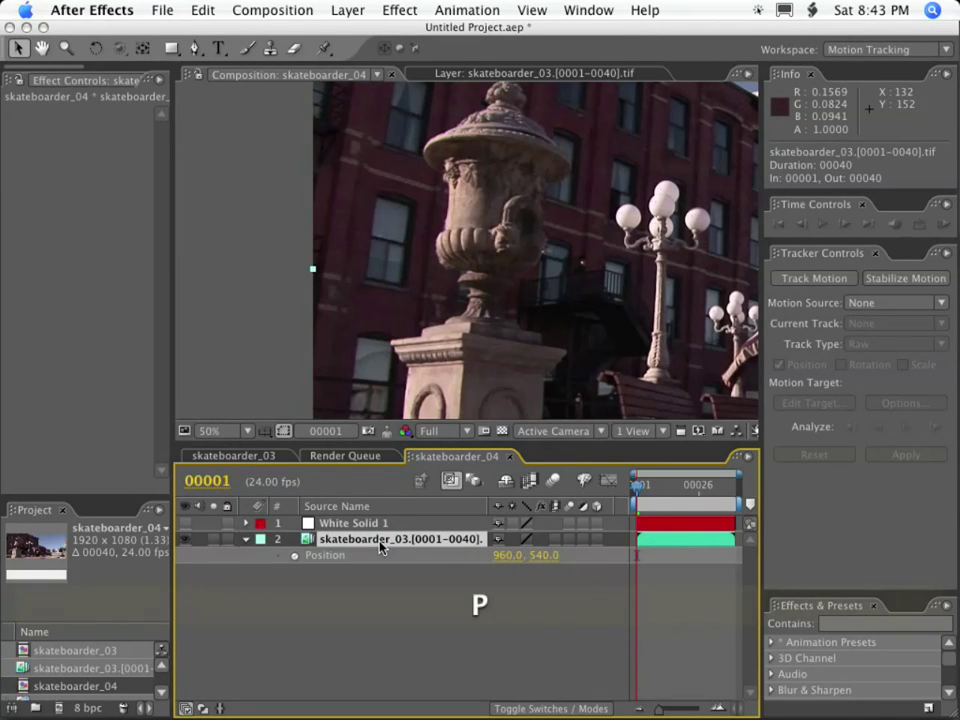
{"action": "left_click", "coordinate": [294, 556], "text": "alt"}
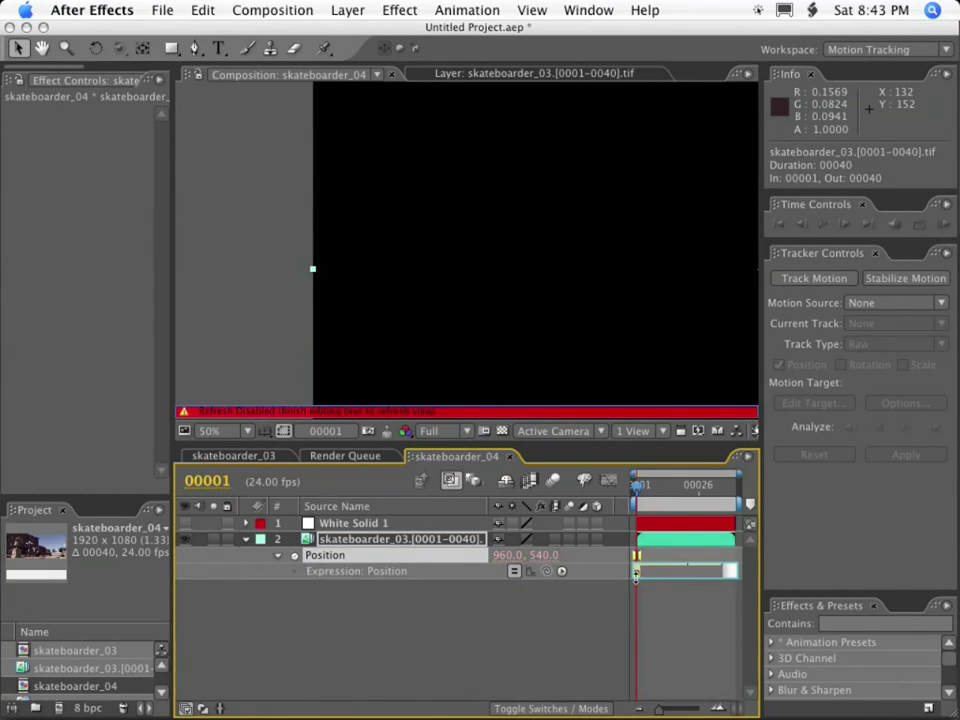
{"action": "left_click_drag", "start_coordinate": [635, 577], "coordinate": [645, 692]}
{"action": "type", "text": "[960"}
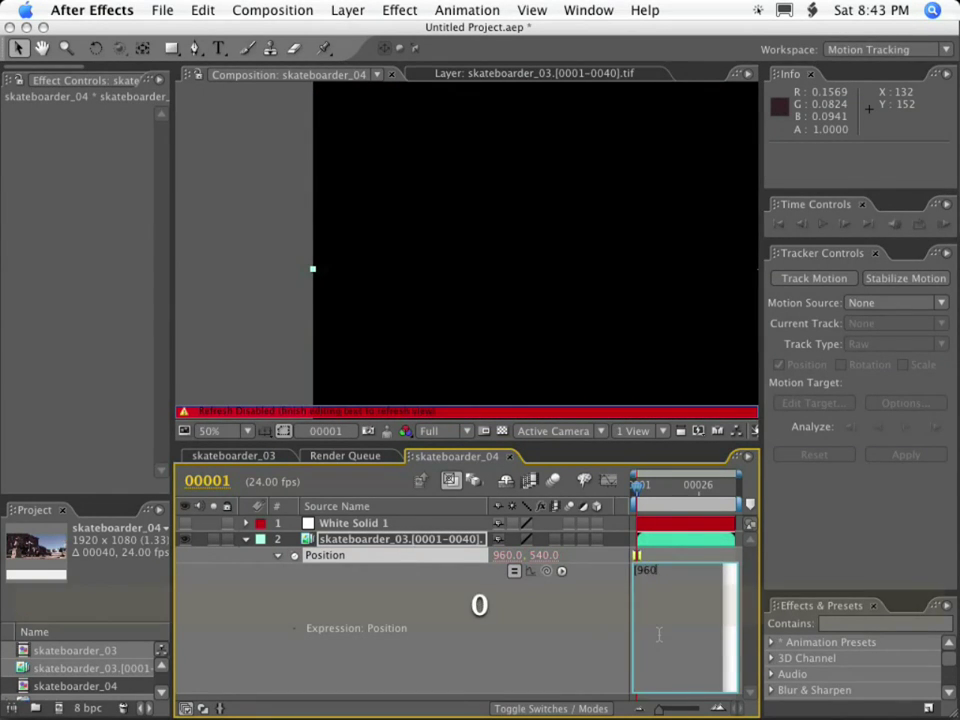
{"action": "type", "text": "],540"}
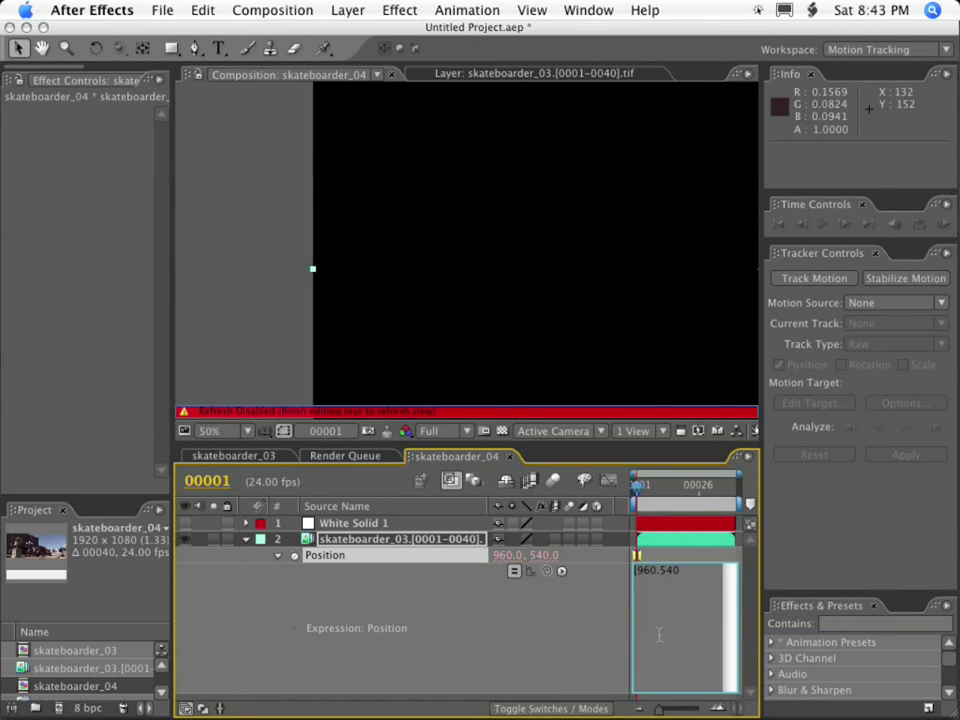
{"action": "type", "text": "]"}
{"action": "key", "text": "Left"}
{"action": "key", "text": "Left"}
{"action": "key", "text": "Left"}
{"action": "key", "text": "BackSpace"}
{"action": "type", "text": ","}
{"action": "key", "text": "KP_Enter"}
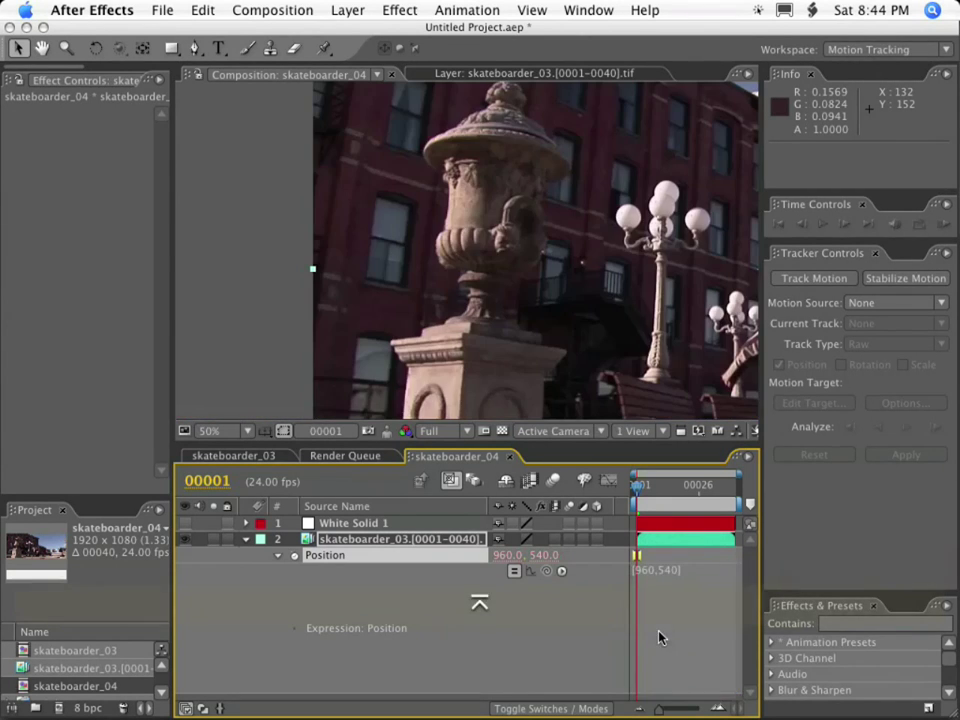
{"action": "left_click_drag", "start_coordinate": [483, 296], "coordinate": [506, 262]}
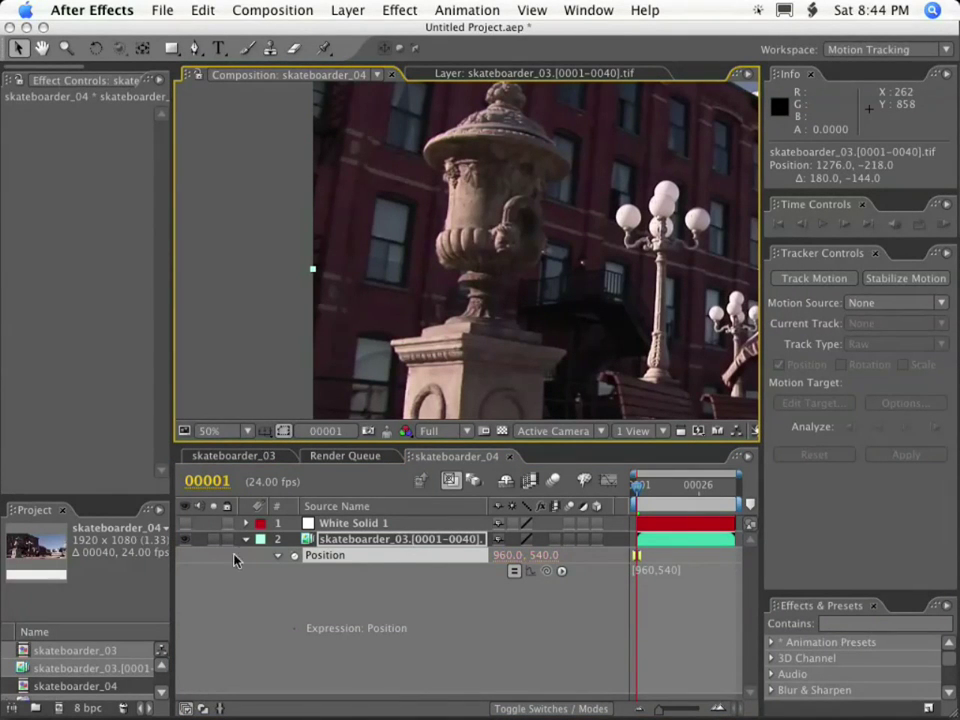
{"action": "left_click", "coordinate": [279, 554]}
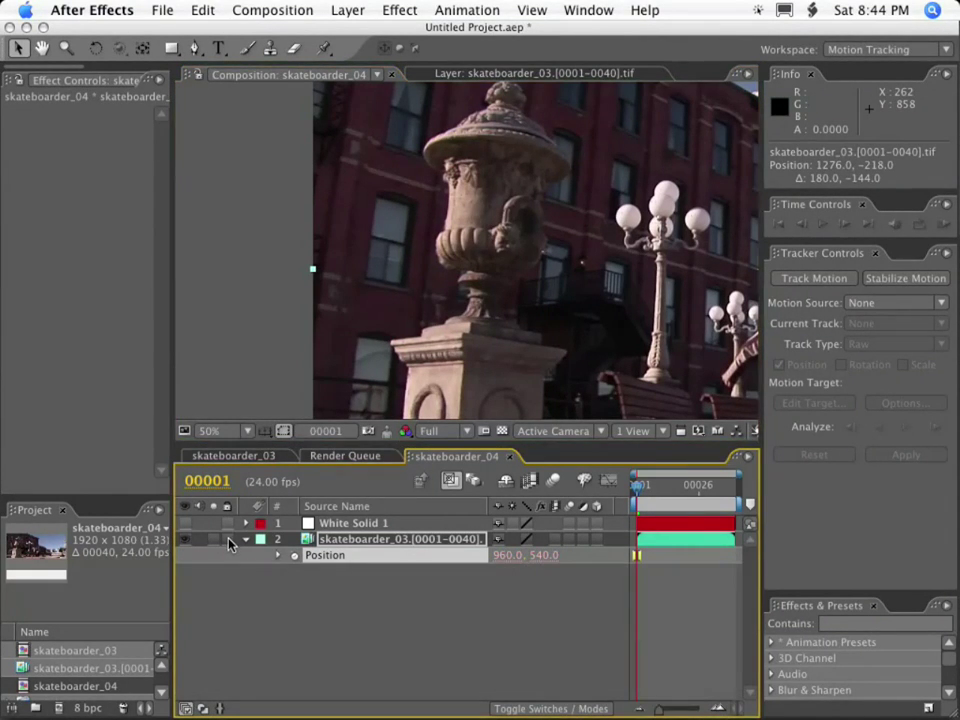
Step: Lock the skateboarder_03 footage layer and try selecting it
{"action": "left_click", "coordinate": [229, 541]}
{"action": "scroll", "coordinate": [602, 270], "scroll_direction": "down", "scroll_amount": 1}
{"action": "scroll", "coordinate": [601, 277], "scroll_direction": "up", "scroll_amount": 1}
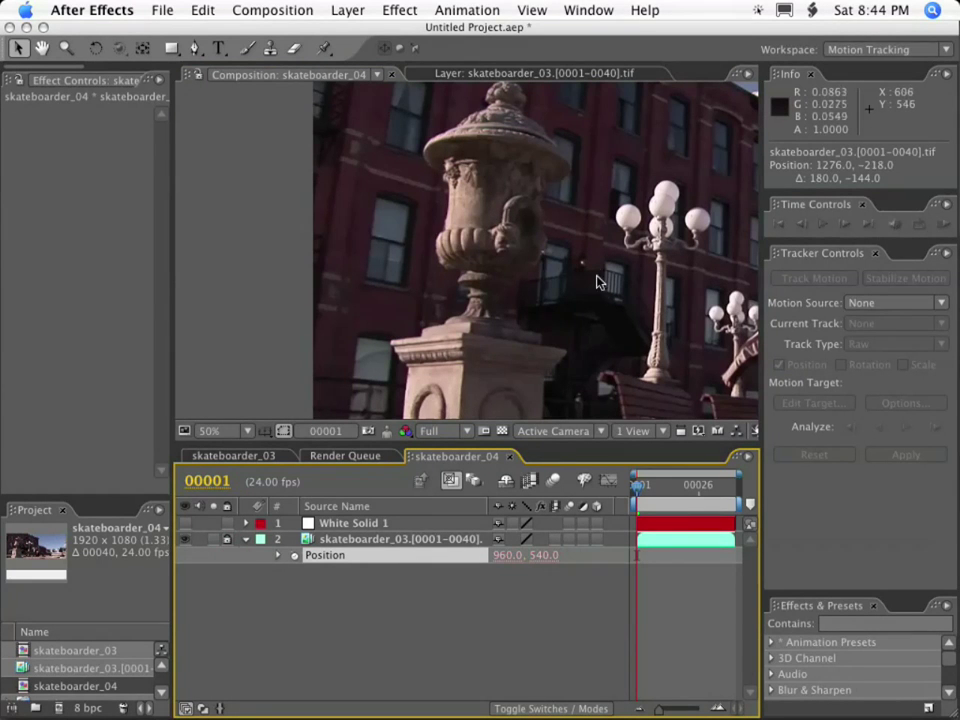
{"action": "left_click", "coordinate": [409, 538]}
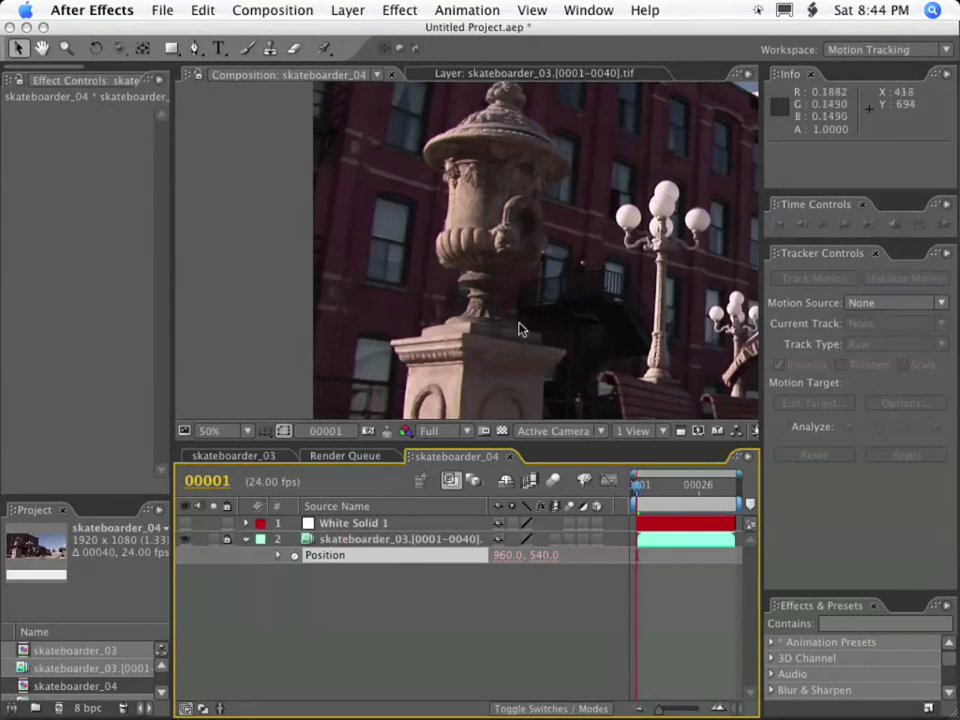
{"action": "scroll", "coordinate": [509, 314], "scroll_direction": "down", "scroll_amount": 1}
{"action": "scroll", "coordinate": [509, 314], "scroll_direction": "up", "scroll_amount": 1}
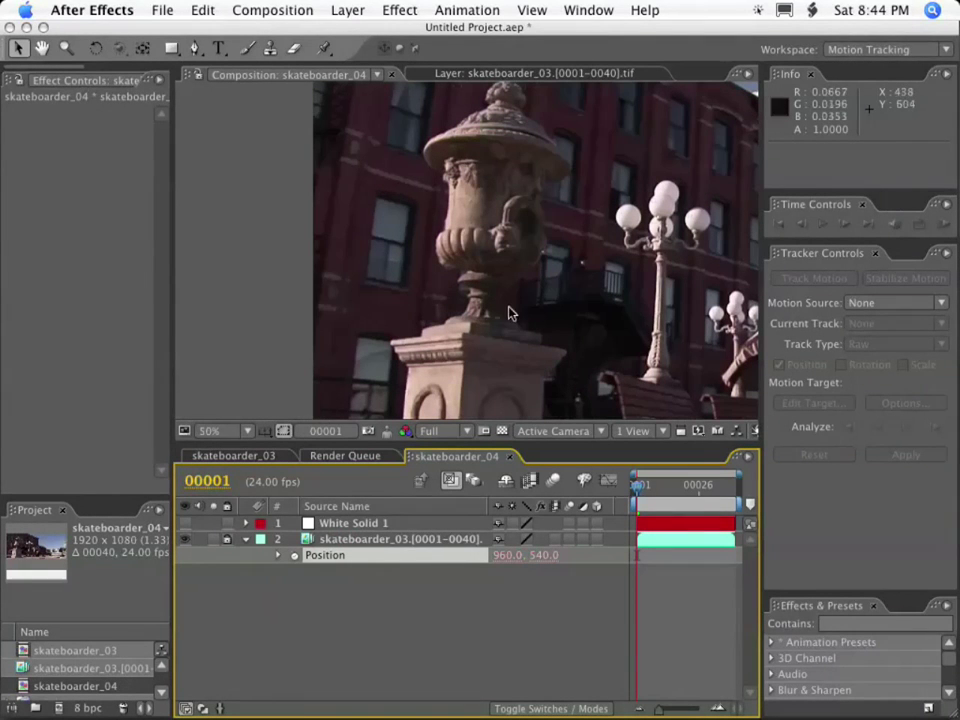
Step: Draw a closed five-point Pen mask on White Solid 1 around the window beside the stone urn
{"action": "left_click", "coordinate": [352, 525]}
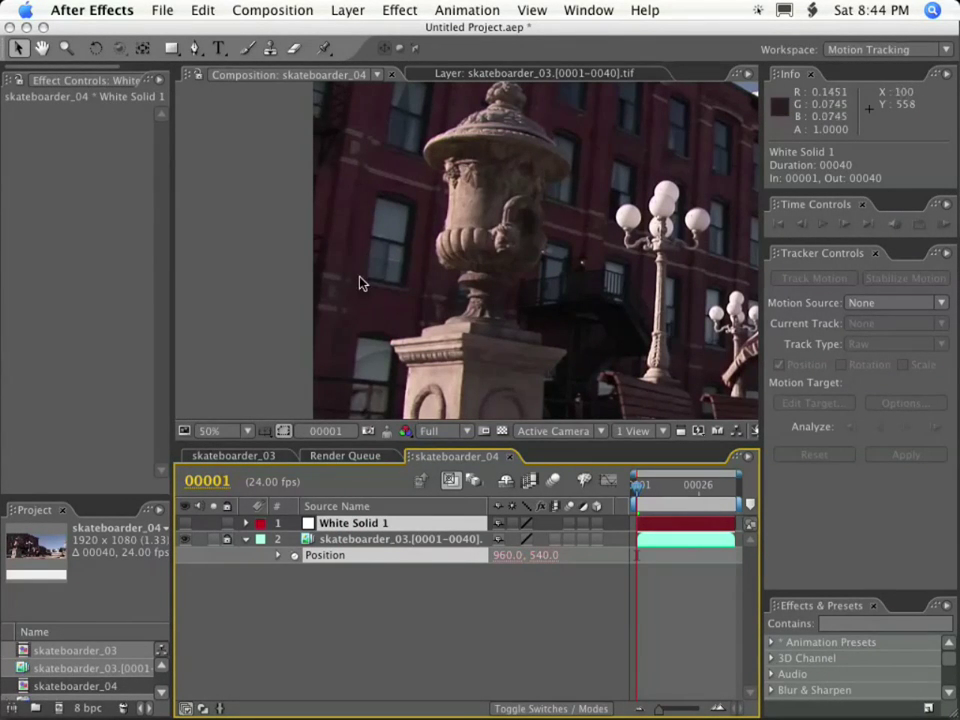
{"action": "scroll", "coordinate": [352, 300], "scroll_direction": "up", "scroll_amount": 2}
{"action": "key", "text": "g"}
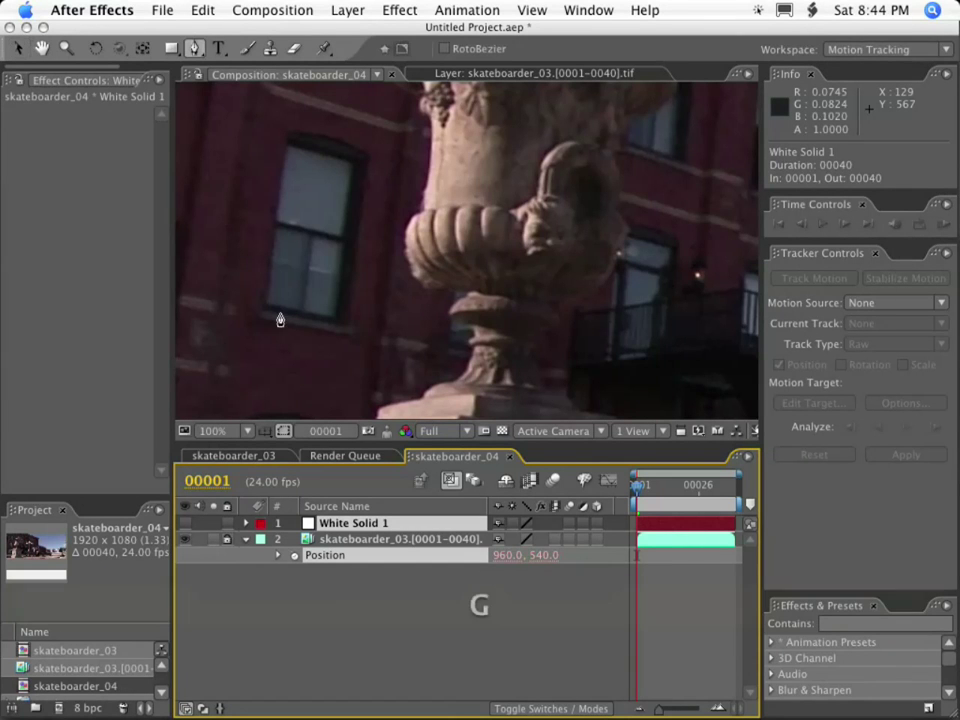
{"action": "left_click", "coordinate": [264, 304]}
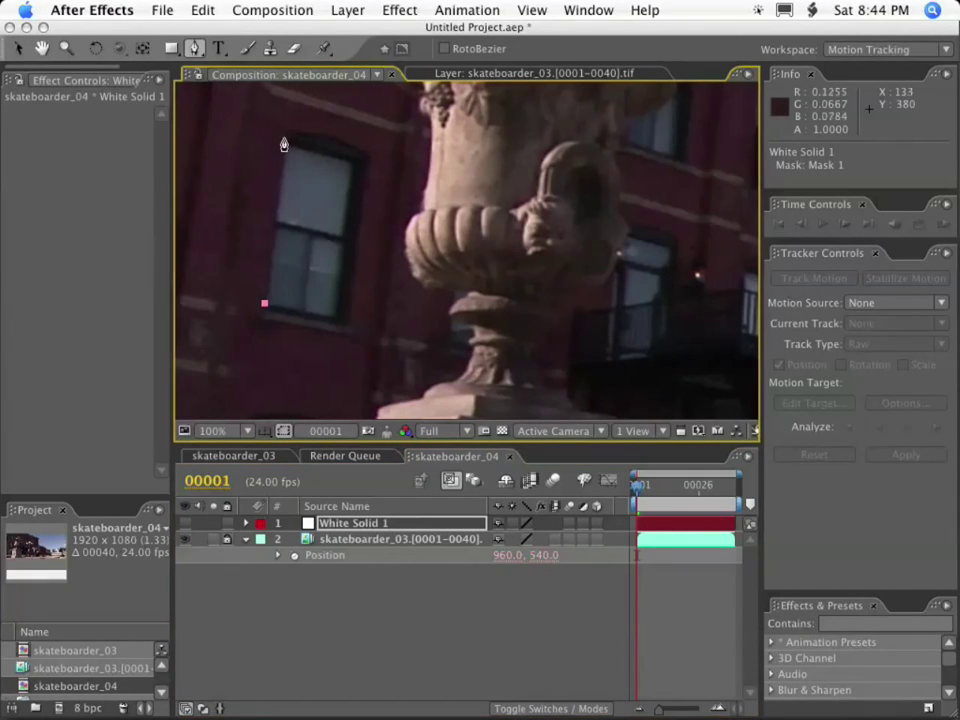
{"action": "left_click", "coordinate": [287, 135]}
{"action": "left_click", "coordinate": [332, 136]}
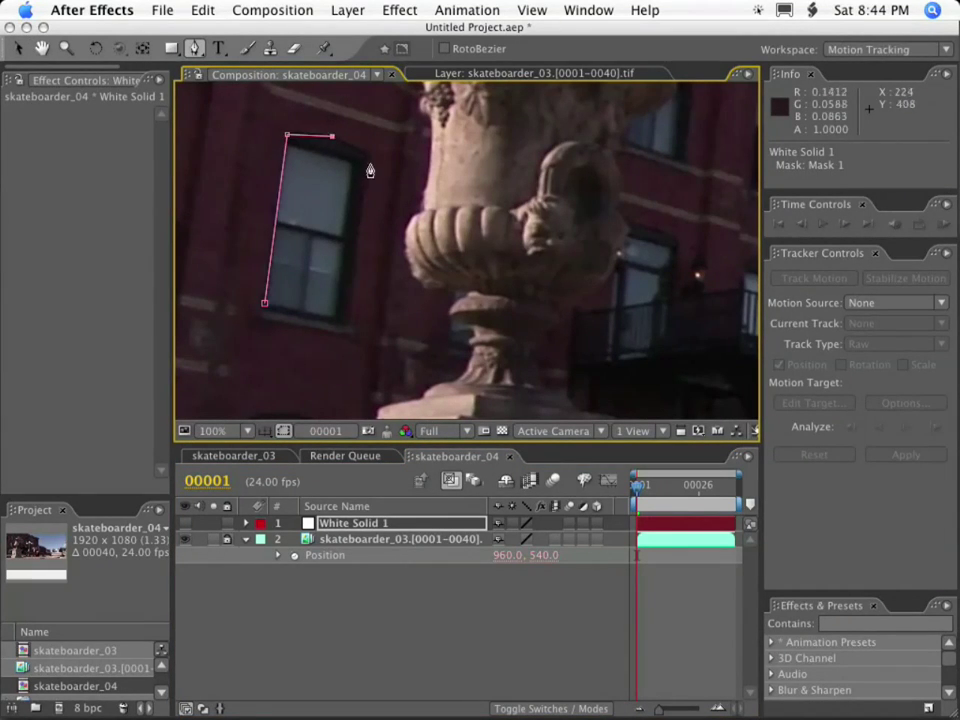
{"action": "left_click", "coordinate": [369, 158]}
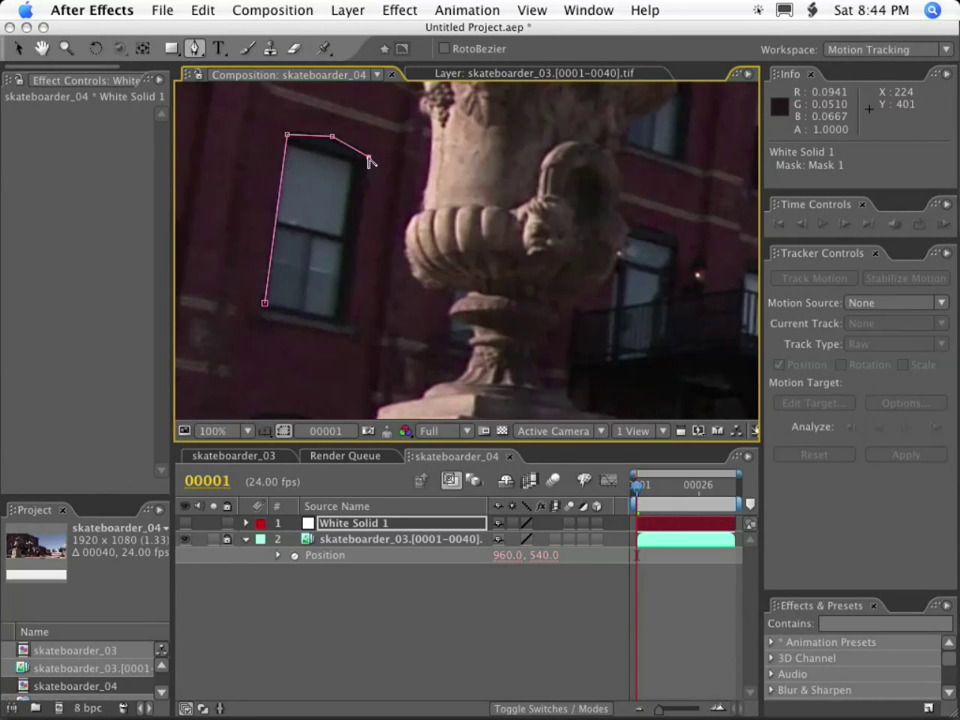
{"action": "left_click", "coordinate": [345, 324]}
{"action": "left_click", "coordinate": [265, 304]}
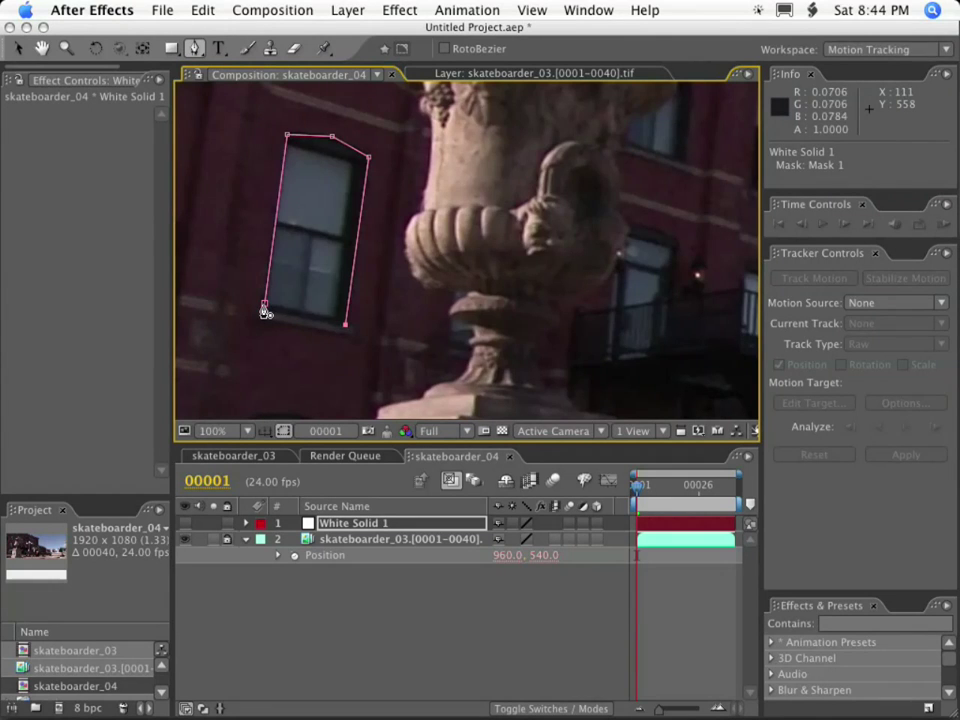
Step: Move the mask's two lower vertices outward to match the window's bottom corners
{"action": "key", "text": "."}
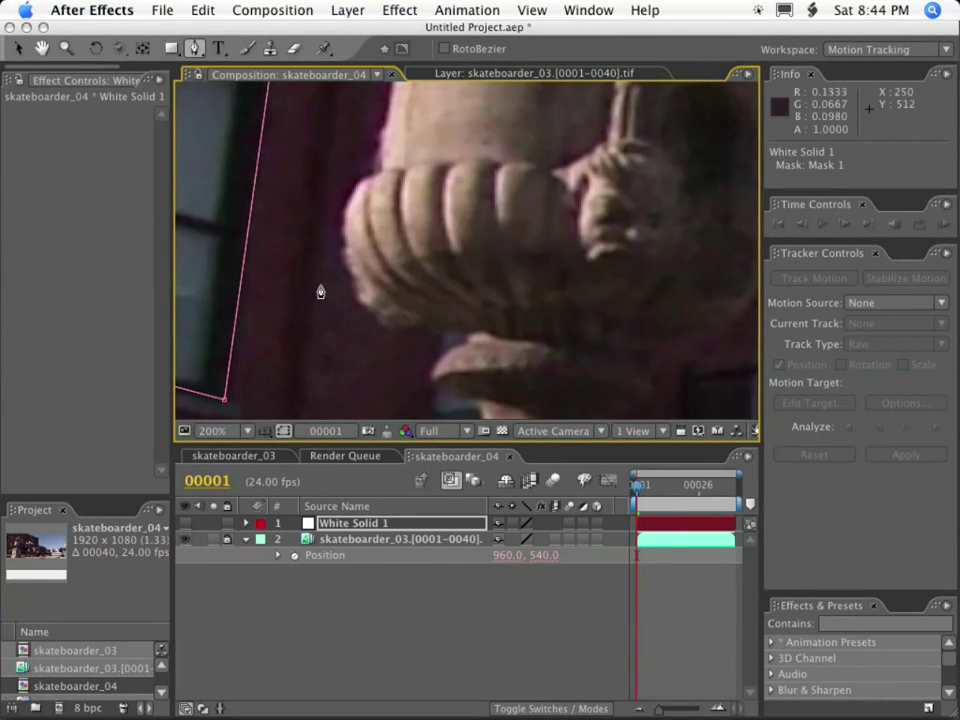
{"action": "left_click", "coordinate": [18, 48]}
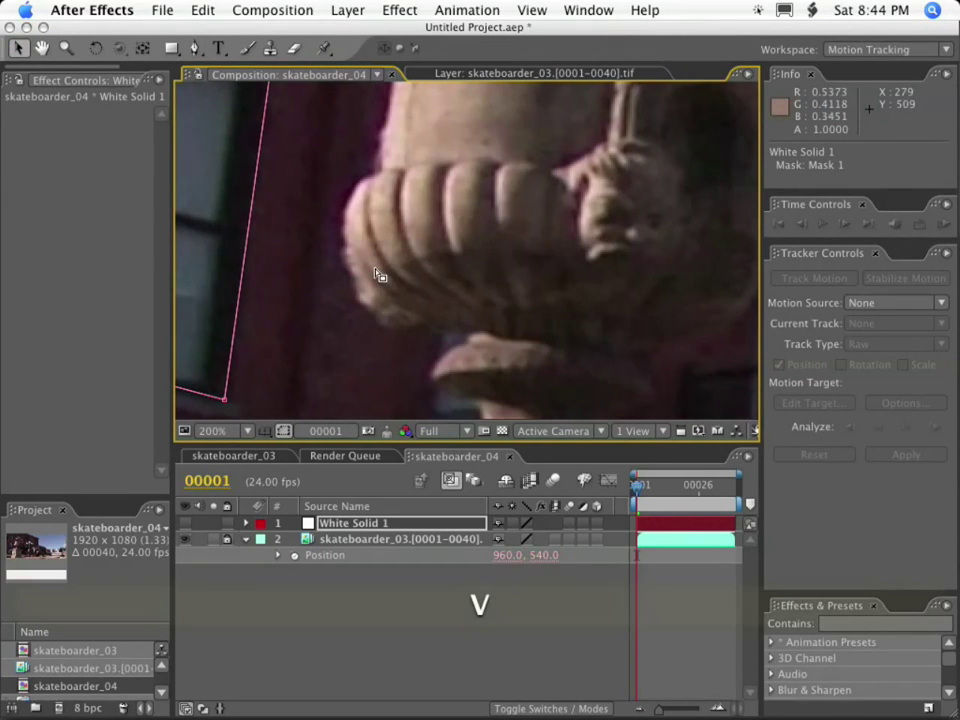
{"action": "key", "text": "space"}
{"action": "left_click_drag", "start_coordinate": [311, 315], "coordinate": [455, 271]}
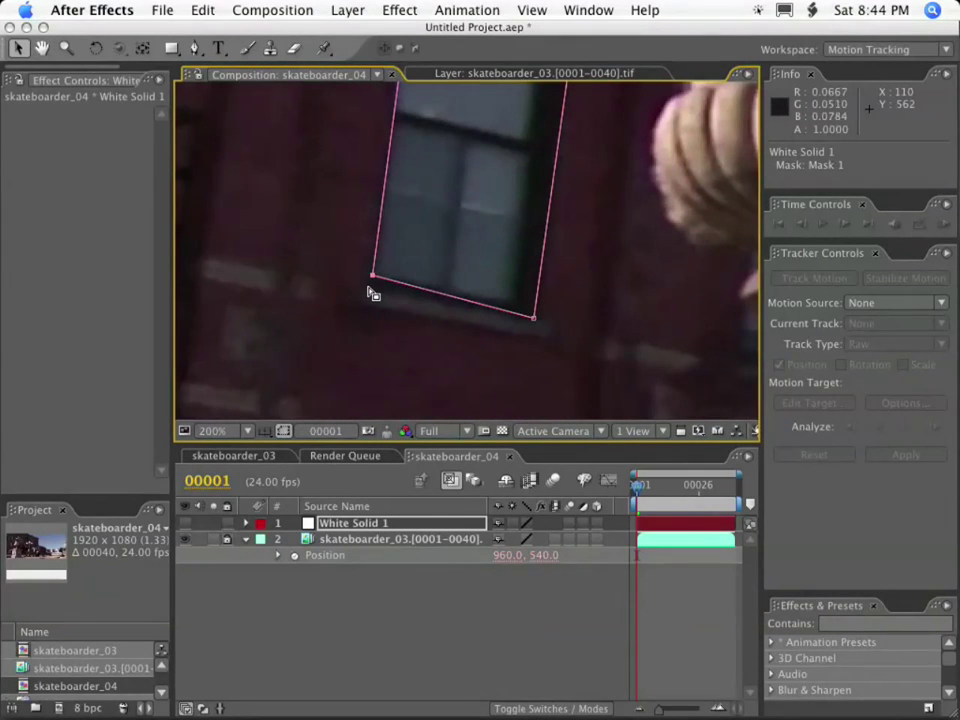
{"action": "left_click_drag", "start_coordinate": [370, 278], "coordinate": [363, 286]}
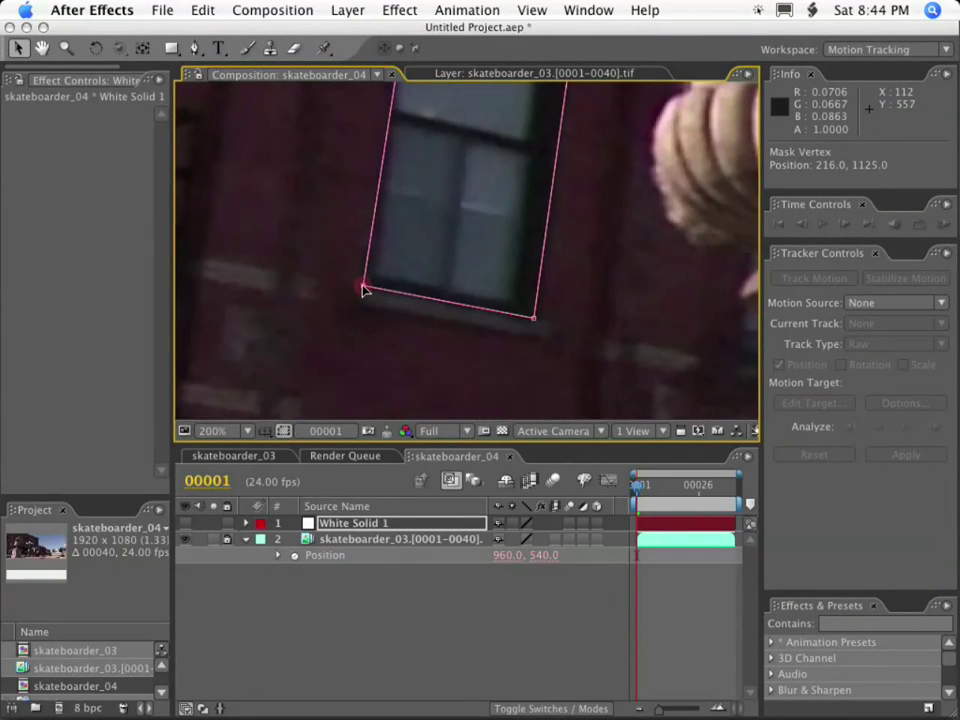
{"action": "left_click", "coordinate": [536, 321]}
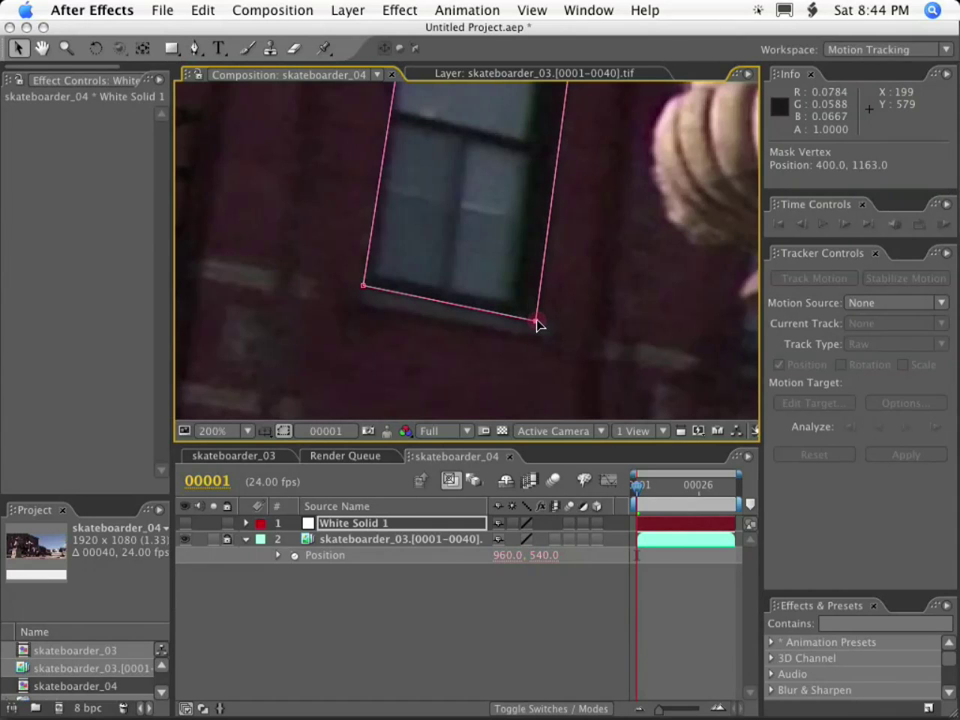
Step: Fine-tune the mask's three upper vertices to fit the window's top edge and corners
{"action": "key", "text": "space"}
{"action": "left_click_drag", "start_coordinate": [508, 150], "coordinate": [452, 405]}
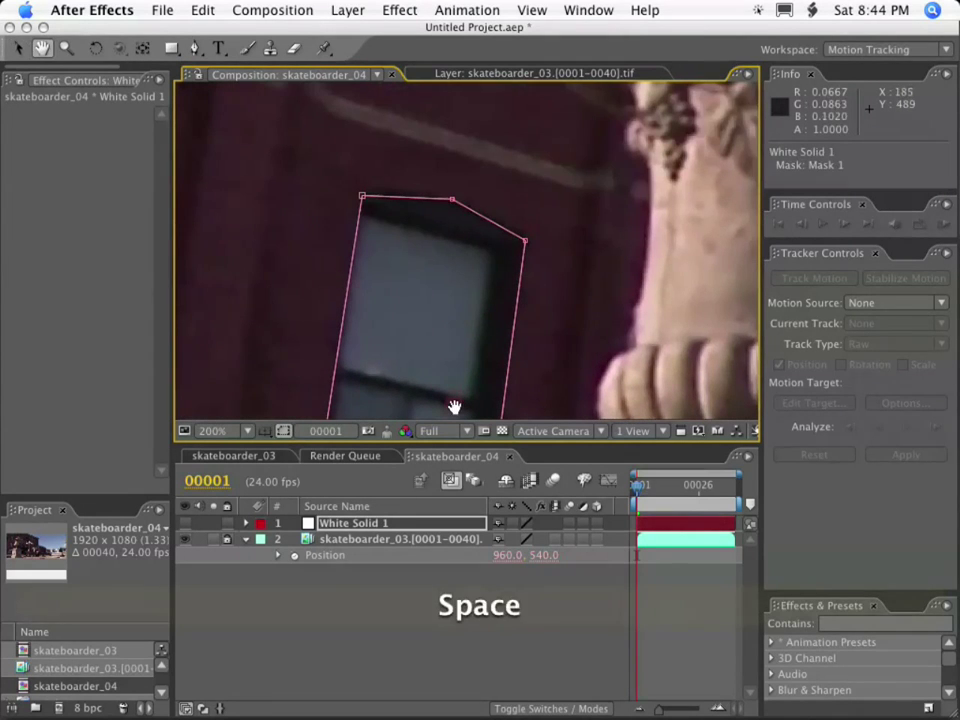
{"action": "mouse_move", "coordinate": [363, 197]}
{"action": "left_mouse_down"}
{"action": "mouse_move", "coordinate": [392, 195]}
{"action": "mouse_move", "coordinate": [362, 191]}
{"action": "left_mouse_up"}
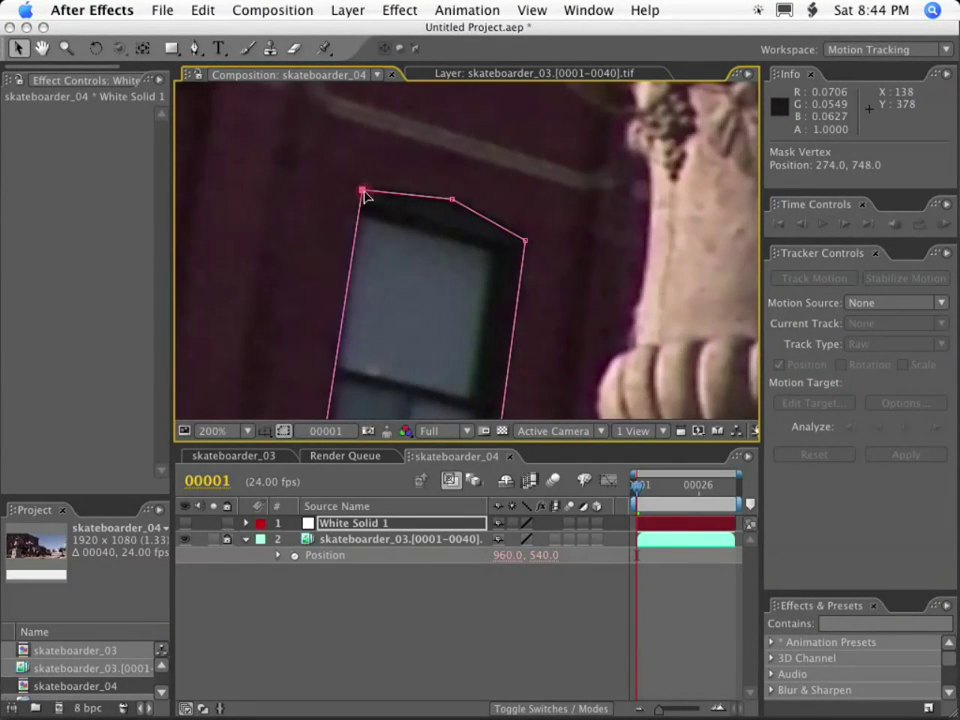
{"action": "left_click_drag", "start_coordinate": [525, 240], "coordinate": [529, 238]}
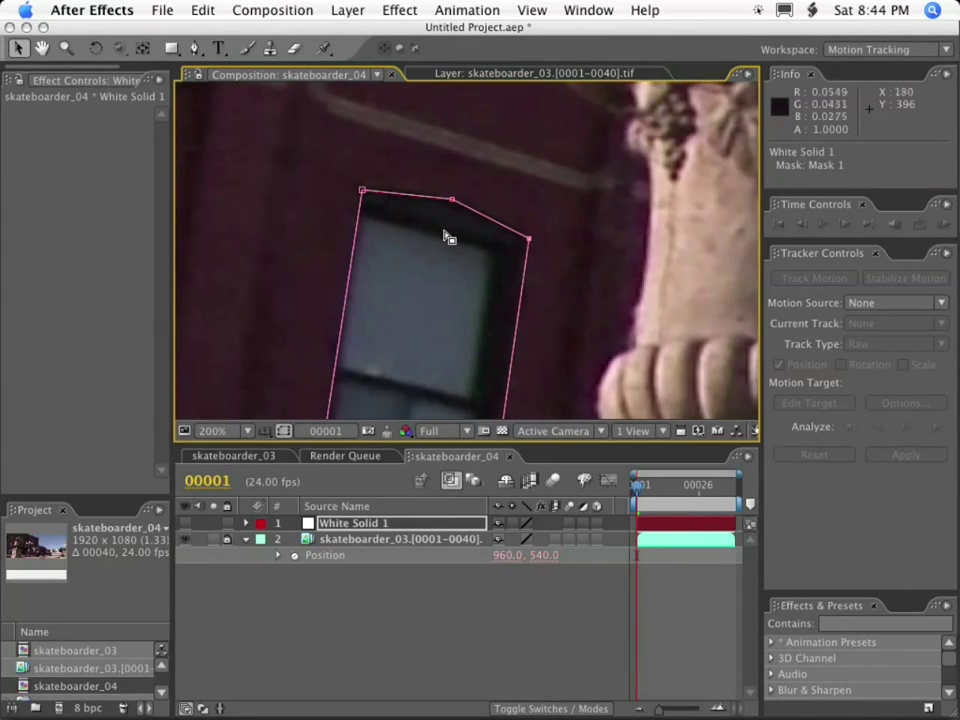
{"action": "mouse_move", "coordinate": [452, 203]}
{"action": "left_mouse_down"}
{"action": "mouse_move", "coordinate": [446, 274]}
{"action": "mouse_move", "coordinate": [449, 151]}
{"action": "mouse_move", "coordinate": [460, 210]}
{"action": "mouse_move", "coordinate": [450, 201]}
{"action": "left_mouse_up"}
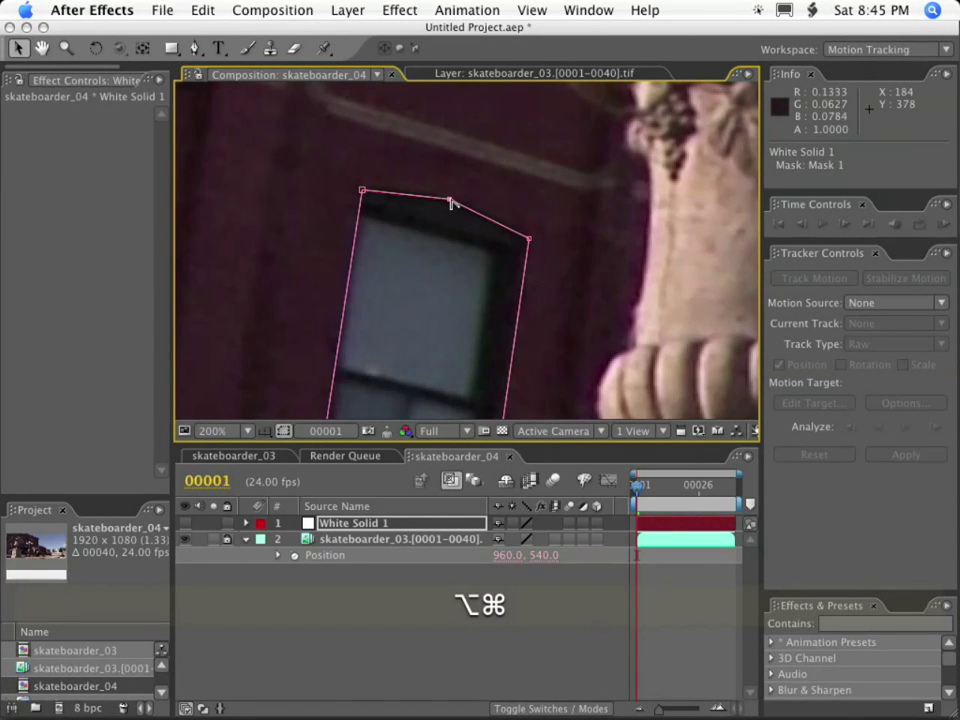
Step: Convert the mask's top middle vertex to a smooth point that follows the window's arch, and adjust the upper-right vertex
{"action": "left_click", "coordinate": [449, 202]}
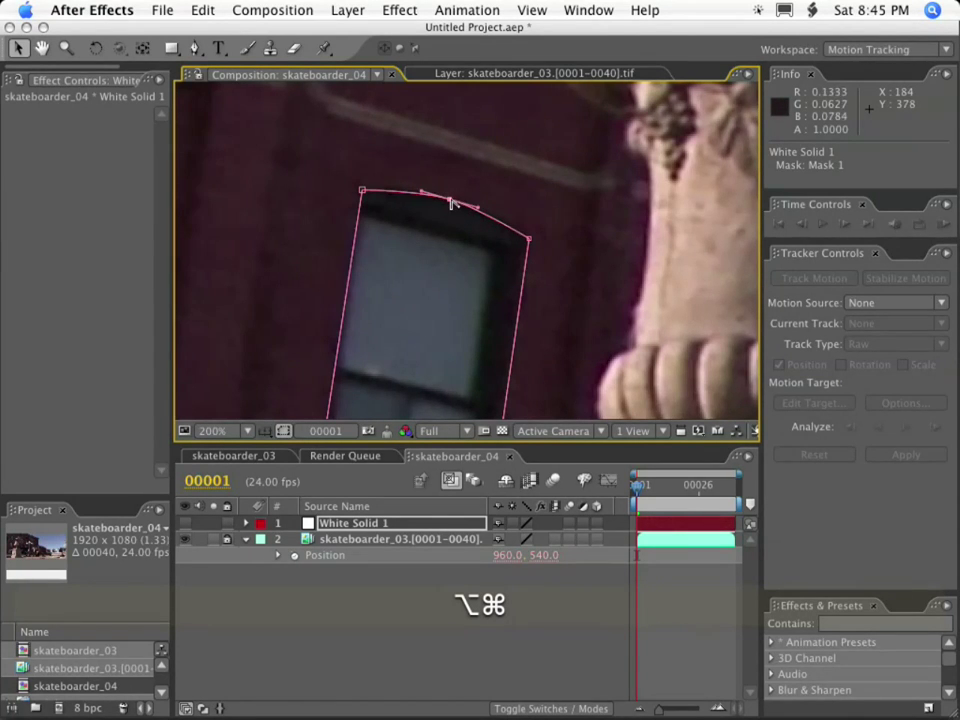
{"action": "left_click", "coordinate": [530, 239]}
{"action": "left_click_drag", "start_coordinate": [529, 237], "coordinate": [529, 239]}
{"action": "left_click", "coordinate": [450, 200]}
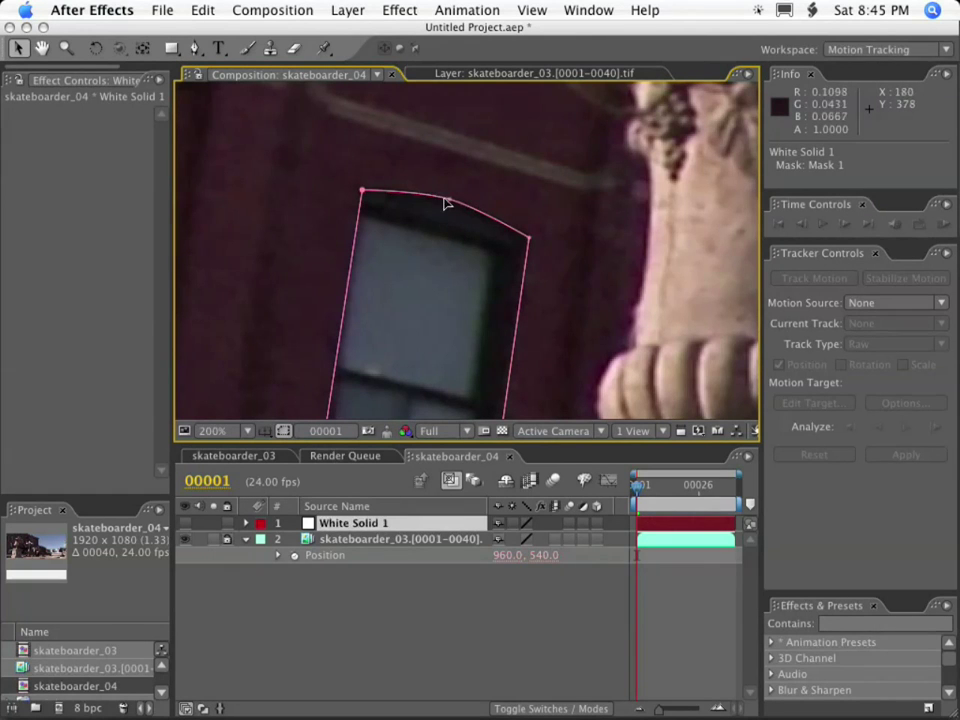
Step: Reposition the mask's top middle vertex on the window's arch and reset it from corner to smooth so the curve follows the frame
{"action": "left_click_drag", "start_coordinate": [449, 201], "coordinate": [327, 143]}
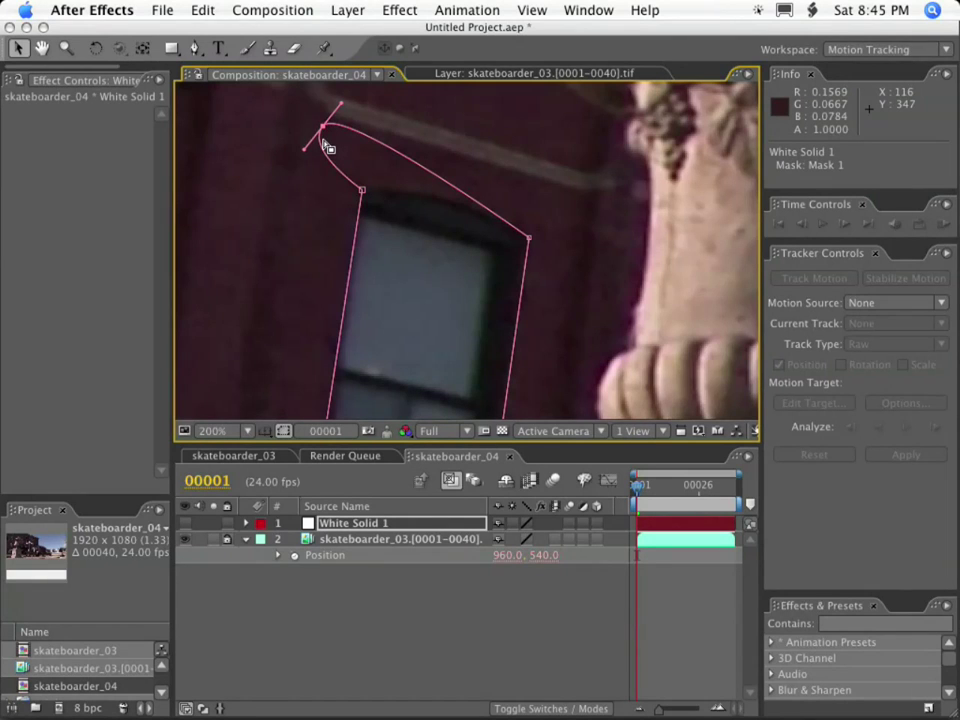
{"action": "left_click_drag", "start_coordinate": [322, 128], "coordinate": [447, 203]}
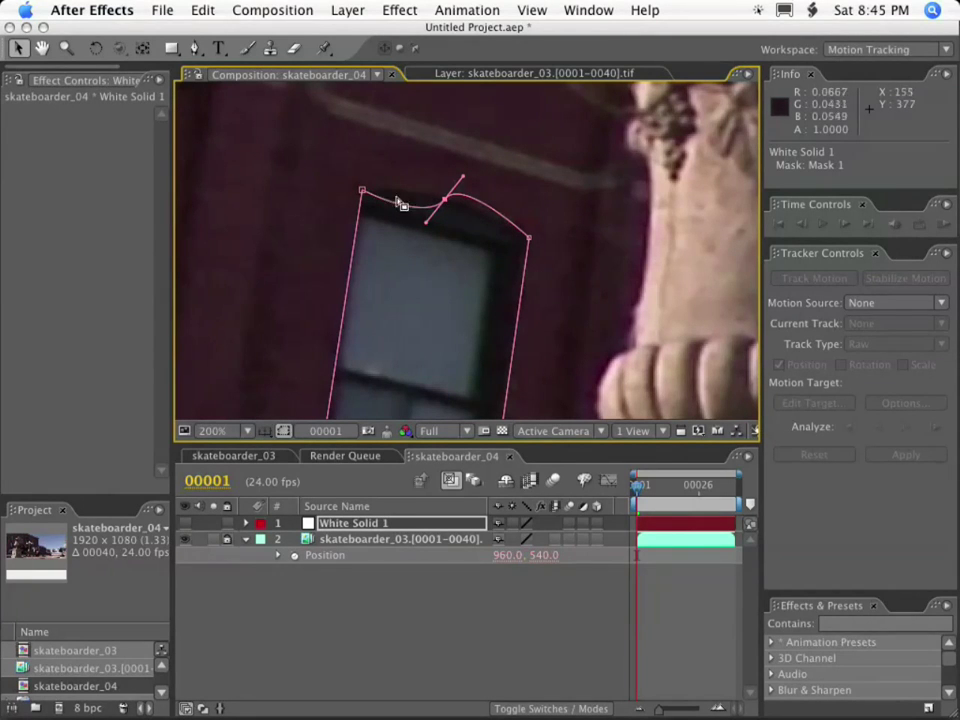
{"action": "left_click", "coordinate": [444, 201], "text": "alt+super"}
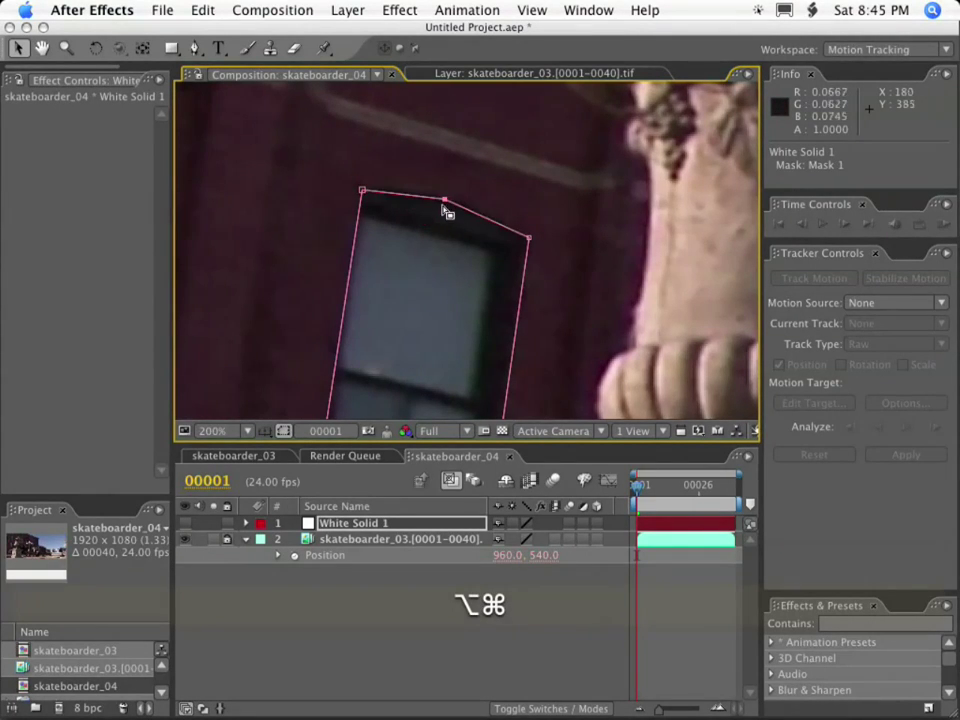
{"action": "left_click", "coordinate": [445, 201], "text": "alt+super"}
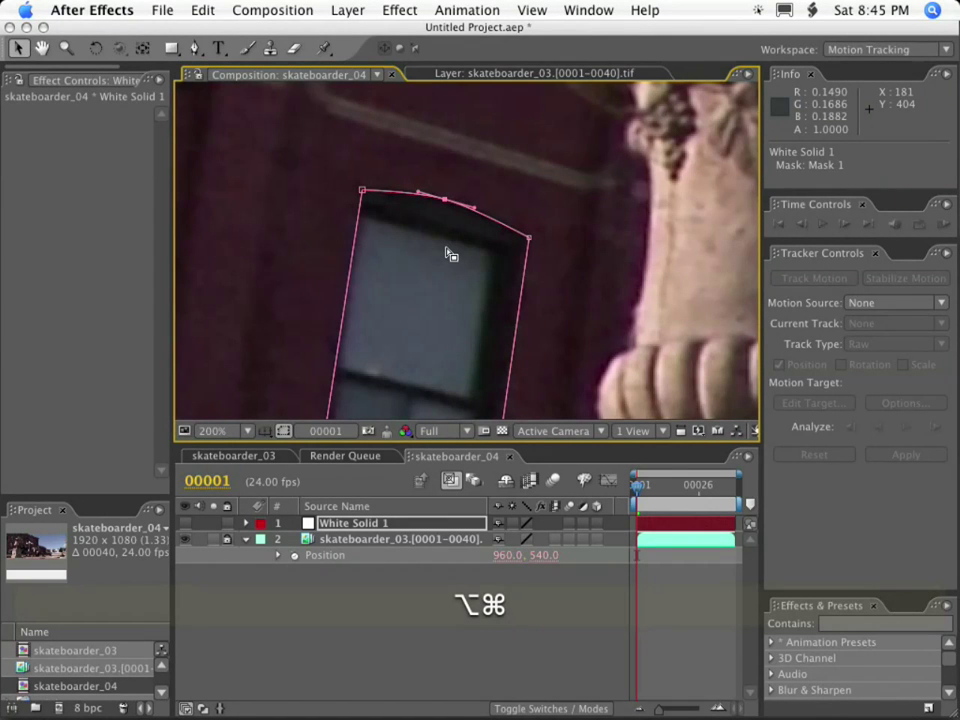
{"action": "mouse_move", "coordinate": [445, 199]}
{"action": "left_mouse_down"}
{"action": "mouse_move", "coordinate": [449, 206]}
{"action": "mouse_move", "coordinate": [418, 199]}
{"action": "mouse_move", "coordinate": [410, 170]}
{"action": "mouse_move", "coordinate": [454, 225]}
{"action": "mouse_move", "coordinate": [470, 183]}
{"action": "mouse_move", "coordinate": [490, 189]}
{"action": "mouse_move", "coordinate": [450, 205]}
{"action": "mouse_move", "coordinate": [502, 191]}
{"action": "mouse_move", "coordinate": [451, 205]}
{"action": "left_mouse_up"}
{"action": "left_click", "coordinate": [452, 203], "text": "alt+super"}
{"action": "key", "text": "comma"}
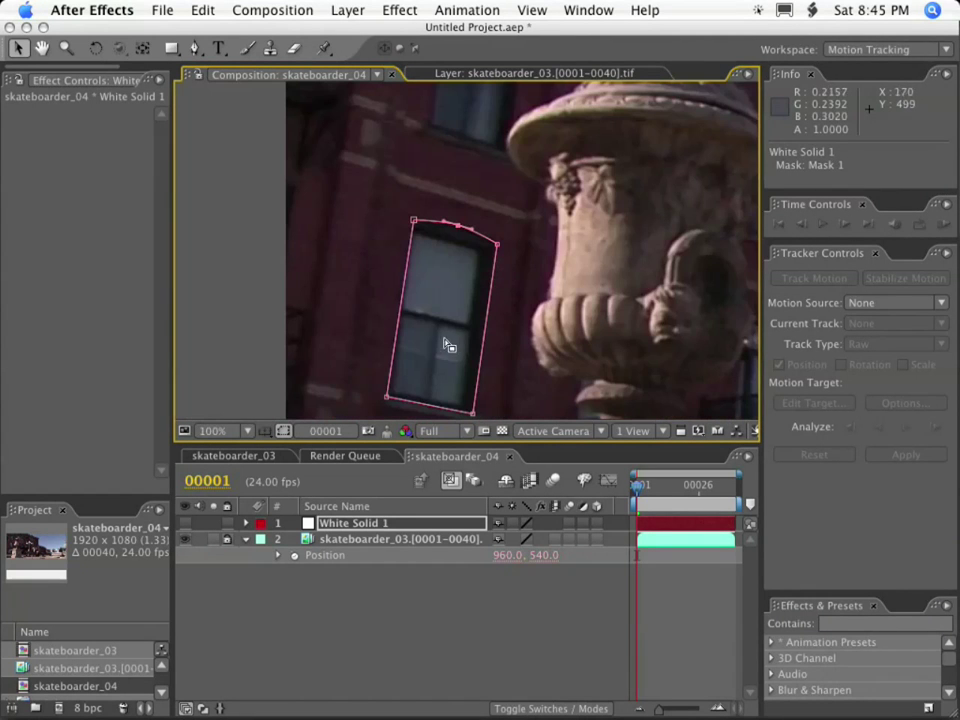
{"action": "key", "text": "space"}
{"action": "left_click_drag", "start_coordinate": [441, 339], "coordinate": [463, 261]}
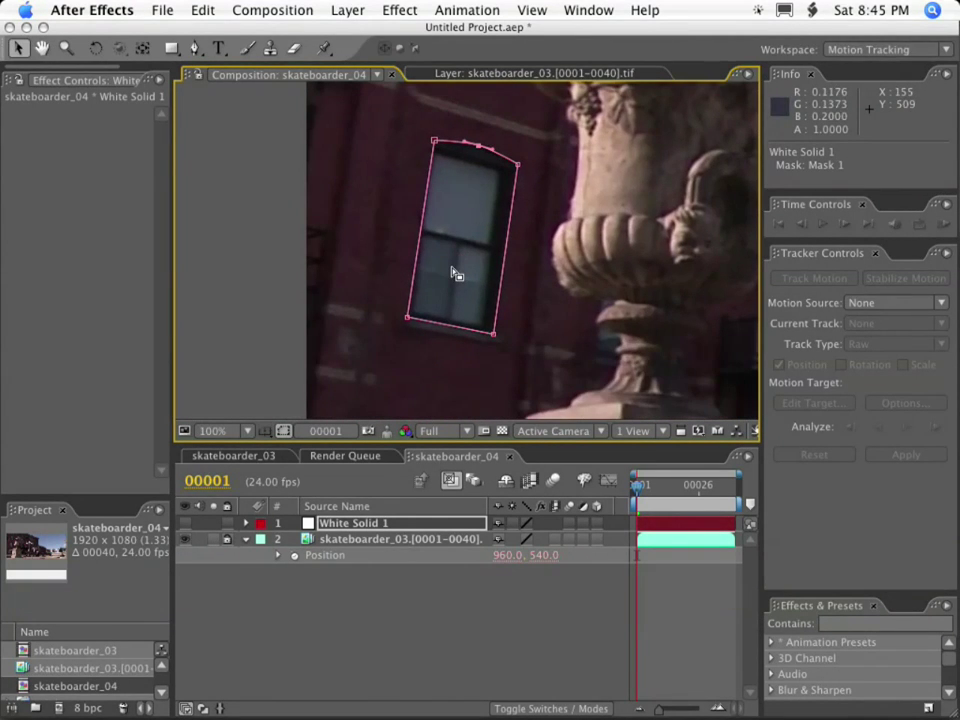
Step: Test whether the locked skateboarder footage layer can be selected, reselecting White Solid 1 after each try
{"action": "left_click", "coordinate": [375, 522]}
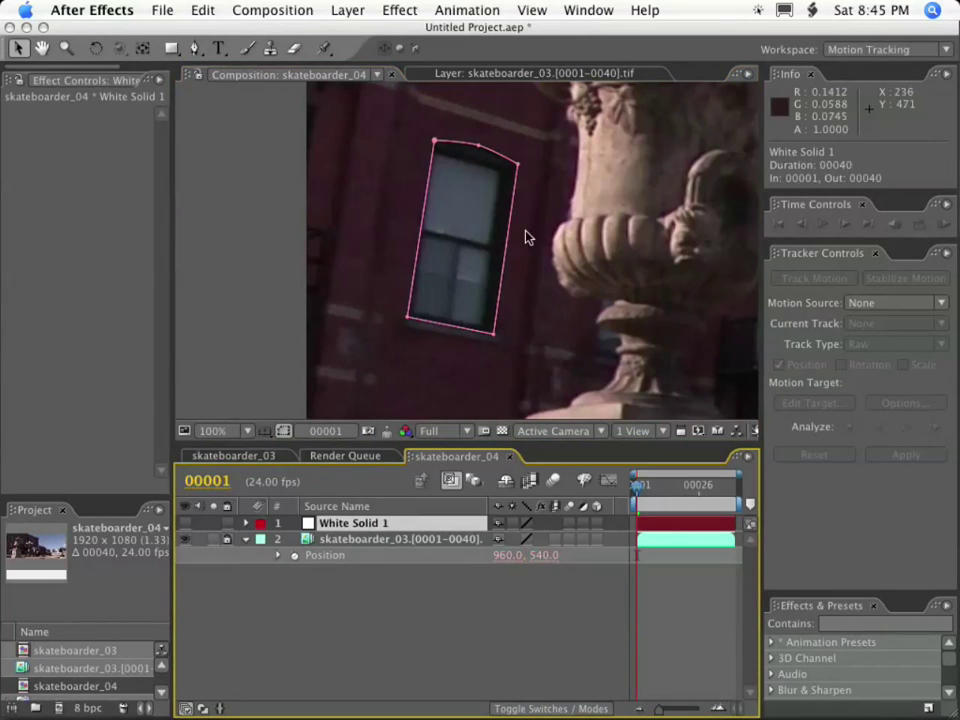
{"action": "left_click", "coordinate": [369, 540]}
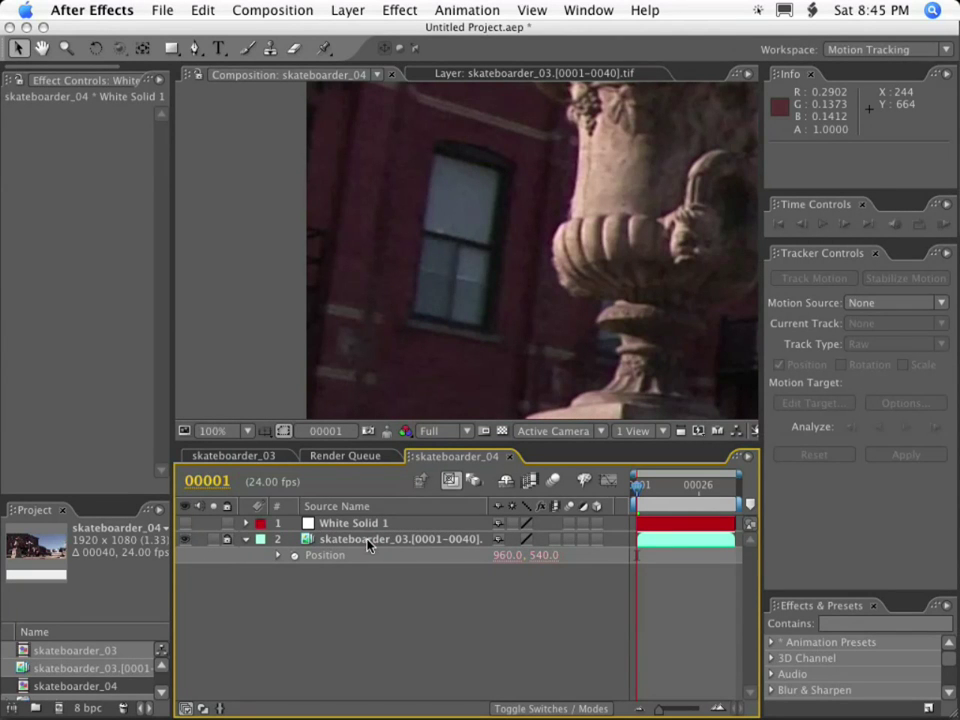
{"action": "left_click", "coordinate": [350, 523]}
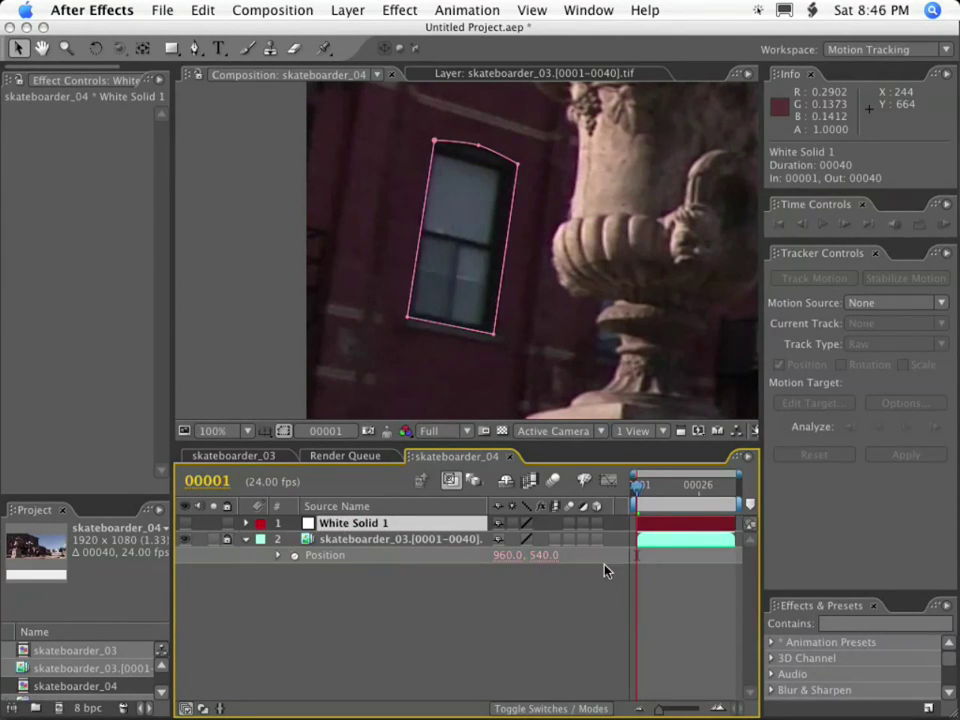
{"action": "left_click", "coordinate": [686, 547]}
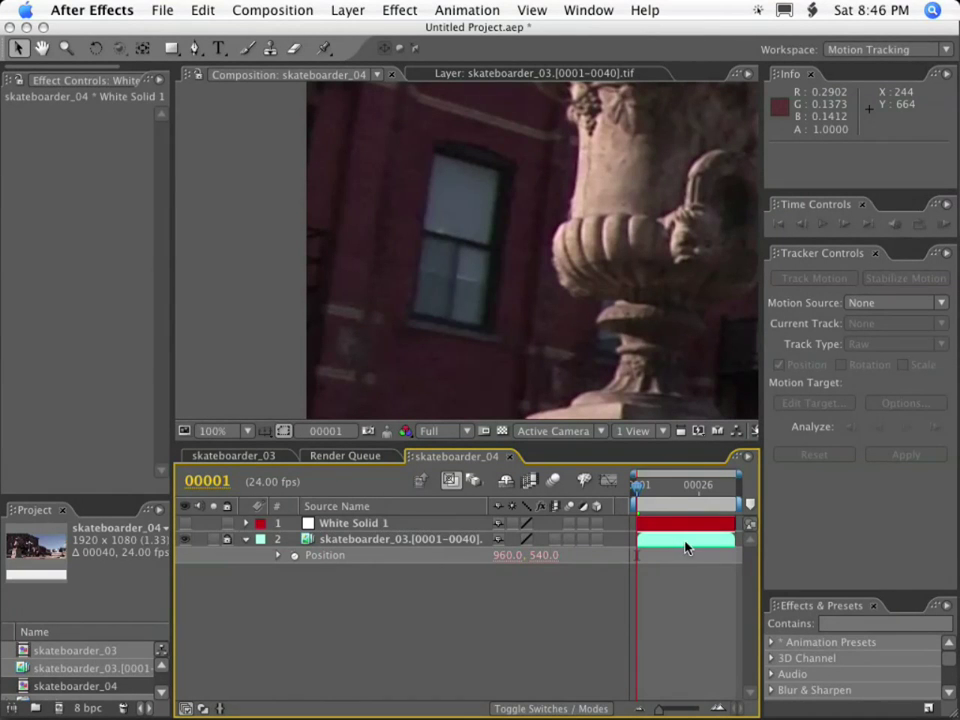
{"action": "left_click", "coordinate": [352, 525]}
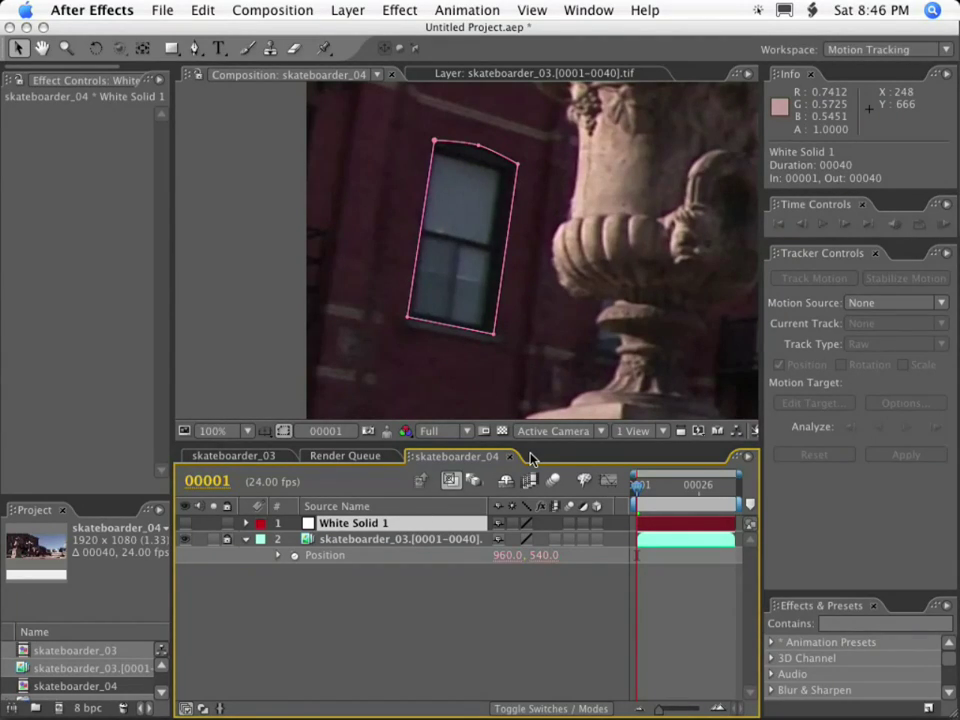
Step: Check the Preserve Constant Vertex Count when Editing Masks option in the General preferences and accept the dialog
{"action": "key", "text": "ctrl+alt+super"}
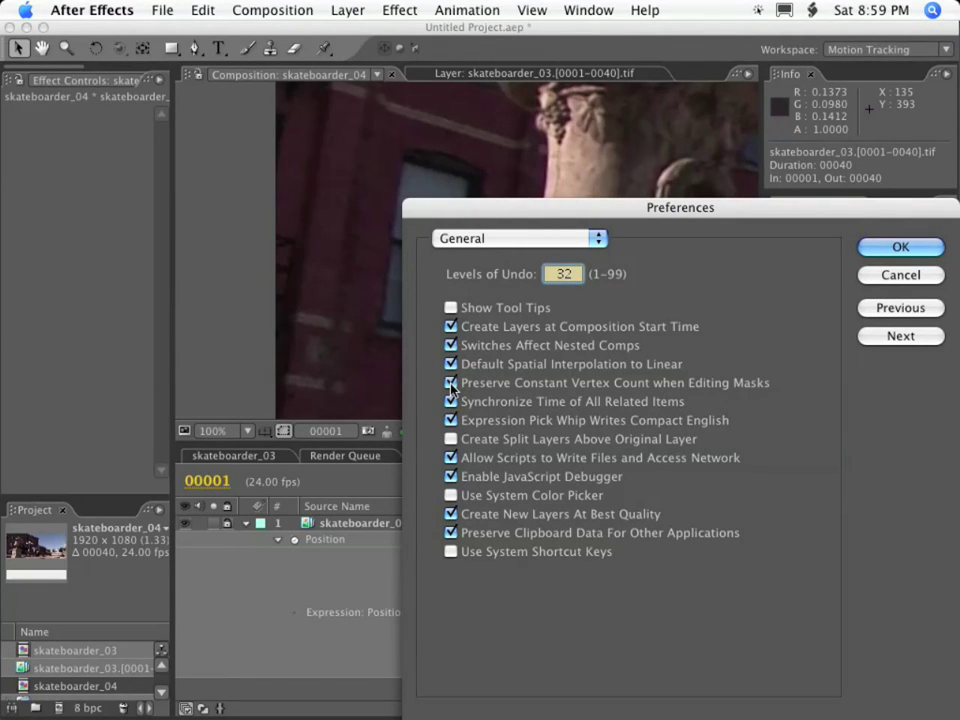
{"action": "left_click", "coordinate": [901, 250]}
{"action": "left_click", "coordinate": [900, 246]}
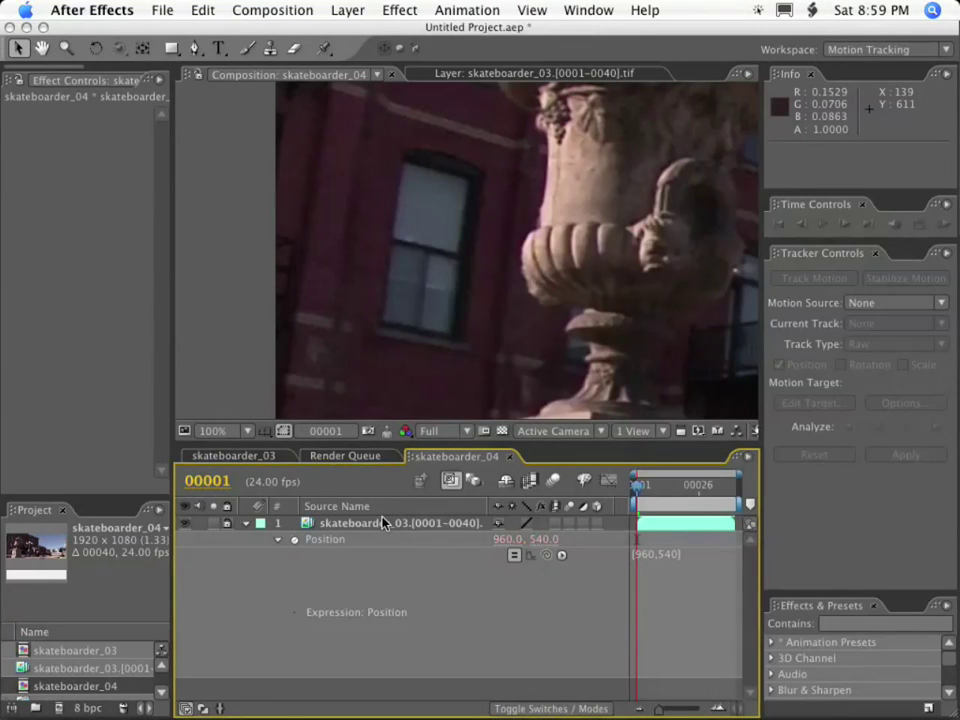
Step: Add a new white solid above the locked skateboarder footage and turn off its visibility
{"action": "left_click", "coordinate": [346, 10]}
{"action": "mouse_move", "coordinate": [371, 34]}
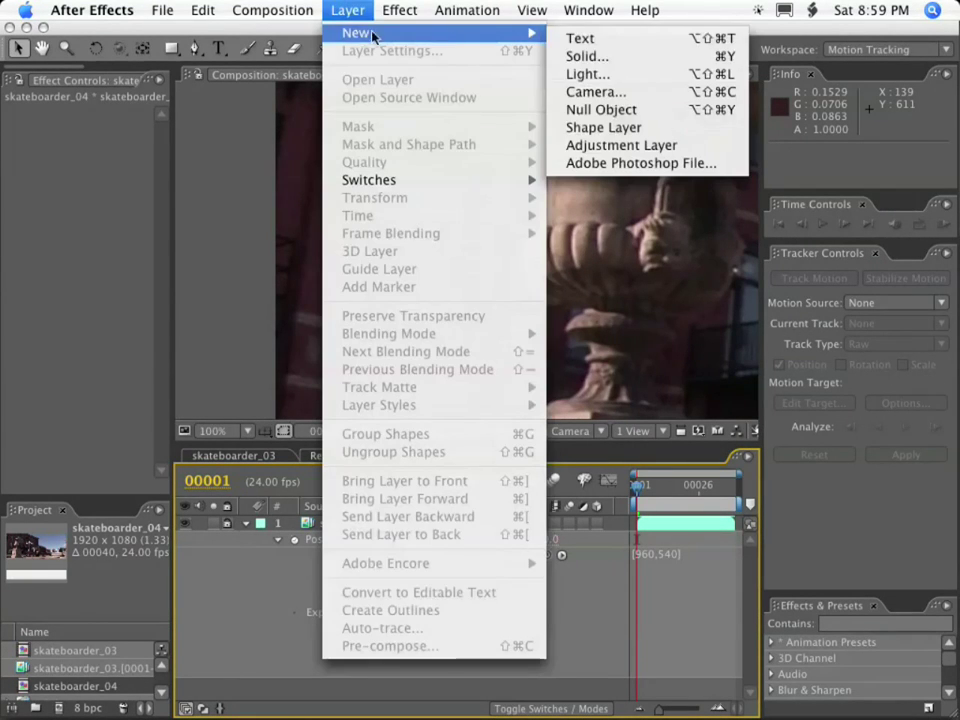
{"action": "left_click", "coordinate": [574, 56]}
{"action": "left_click", "coordinate": [900, 696]}
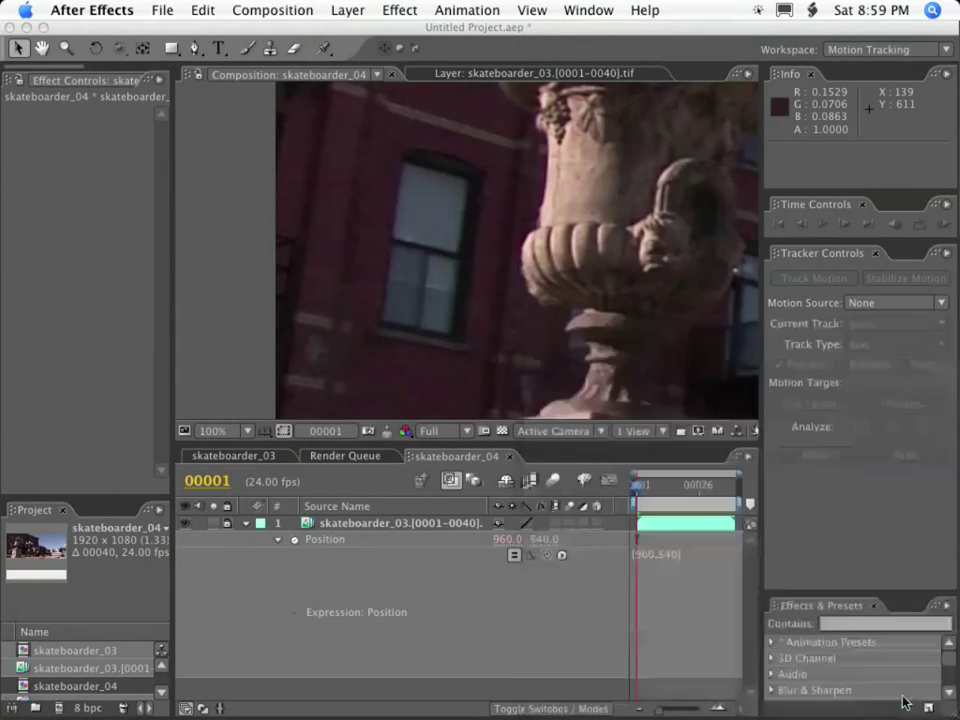
{"action": "left_click", "coordinate": [185, 523]}
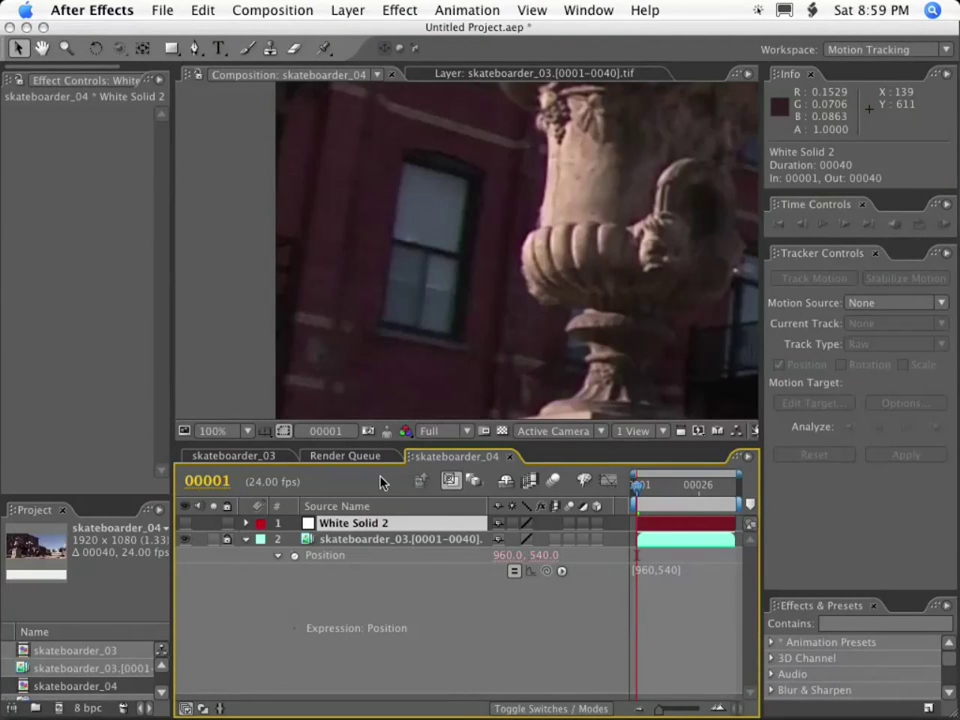
Step: Draw a closed five-point Pen mask on White Solid 2 around the window, with a smooth top middle vertex following the arch
{"action": "key", "text": "g"}
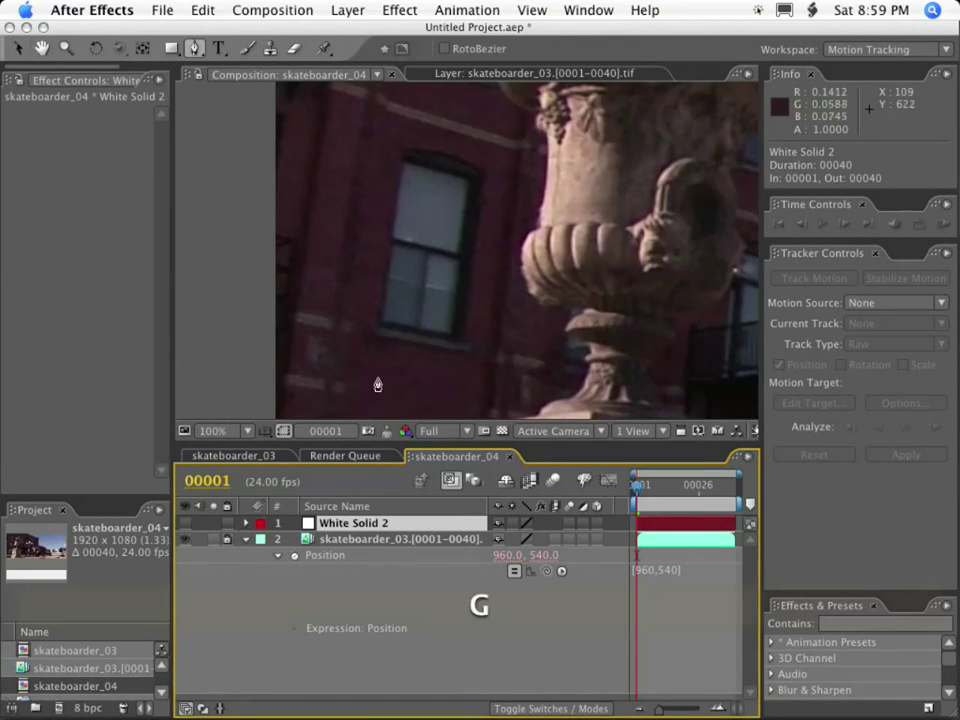
{"action": "left_click", "coordinate": [376, 324]}
{"action": "left_click", "coordinate": [403, 148]}
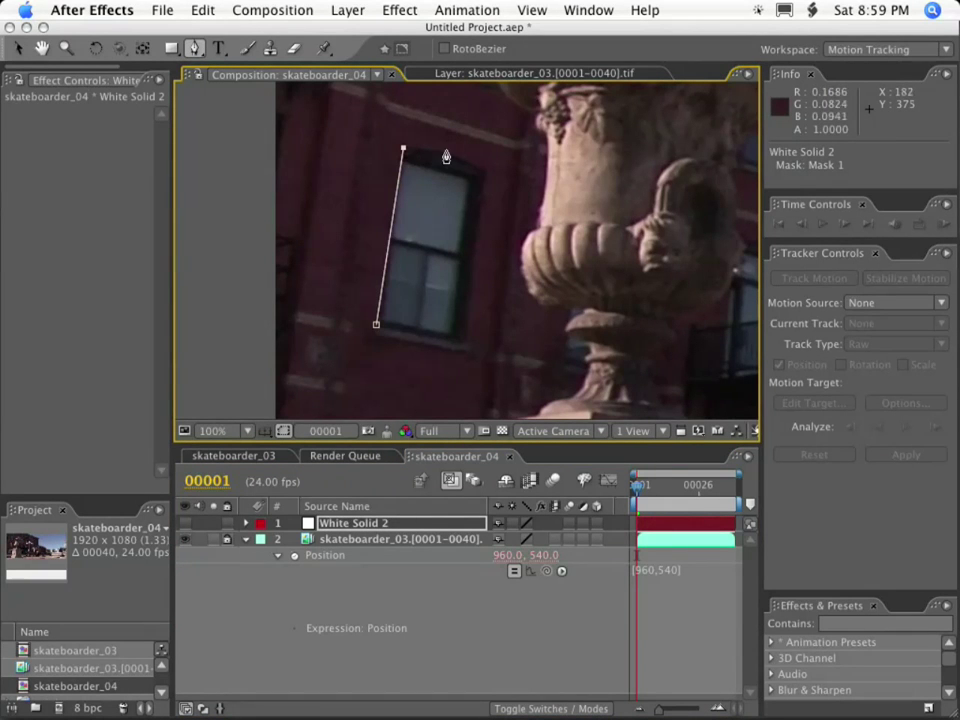
{"action": "left_click", "coordinate": [486, 172]}
{"action": "left_click", "coordinate": [463, 345]}
{"action": "left_click", "coordinate": [376, 324]}
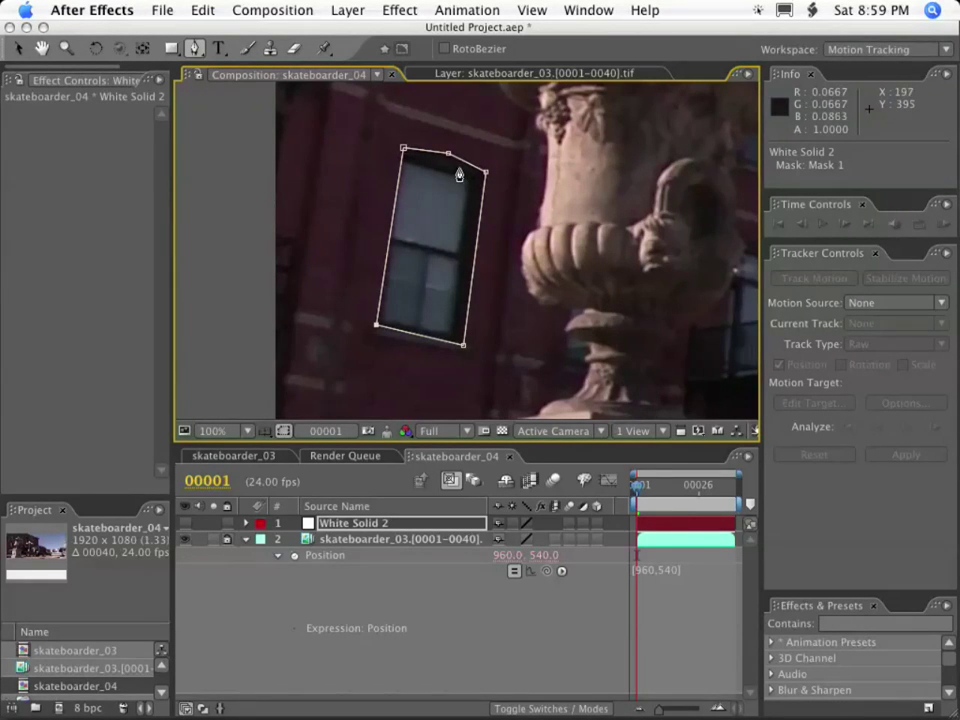
{"action": "key", "text": "v"}
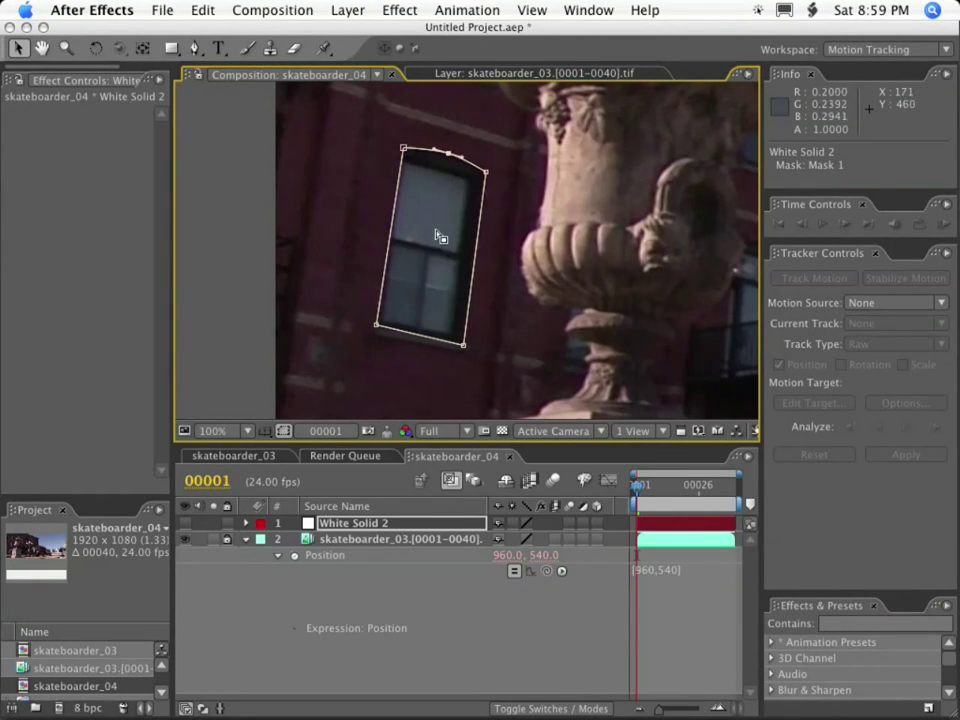
Step: Fine-tune the mask's top middle and upper-right vertices to fit the window's arch and corner
{"action": "scroll", "coordinate": [444, 210], "scroll_direction": "up", "scroll_amount": 1}
{"action": "left_click_drag", "start_coordinate": [444, 208], "coordinate": [506, 320]}
{"action": "left_click_drag", "start_coordinate": [508, 188], "coordinate": [512, 188]}
{"action": "left_click_drag", "start_coordinate": [585, 229], "coordinate": [589, 223]}
{"action": "scroll", "coordinate": [634, 253], "scroll_direction": "down", "scroll_amount": 1}
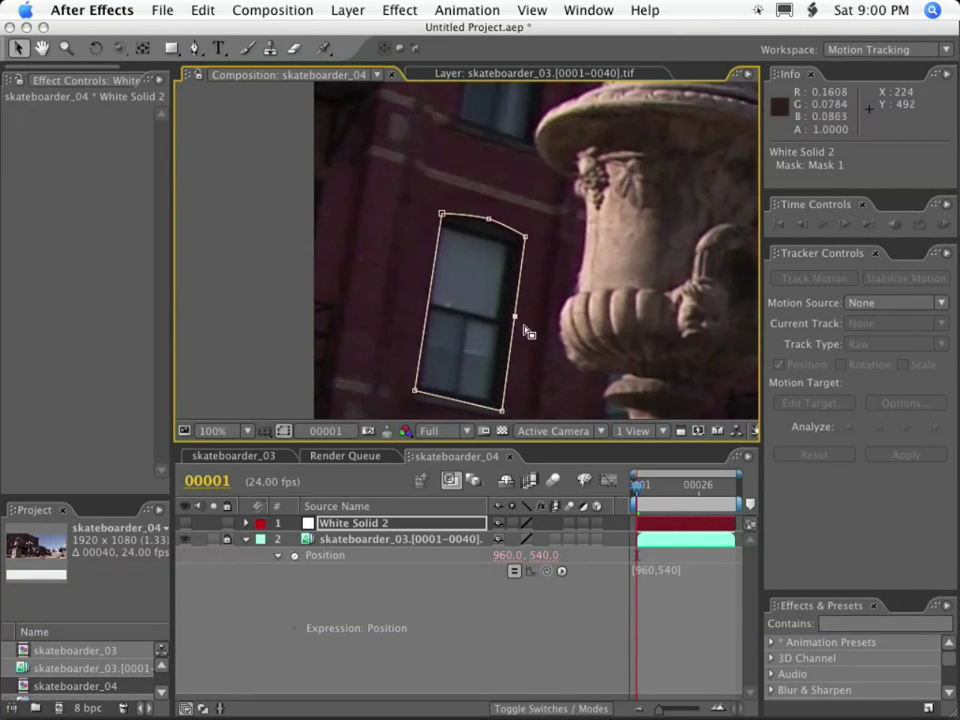
Step: Try pulling an extra vertex on the mask's right edge away from the window, and remove that vertex
{"action": "left_click_drag", "start_coordinate": [516, 320], "coordinate": [577, 323]}
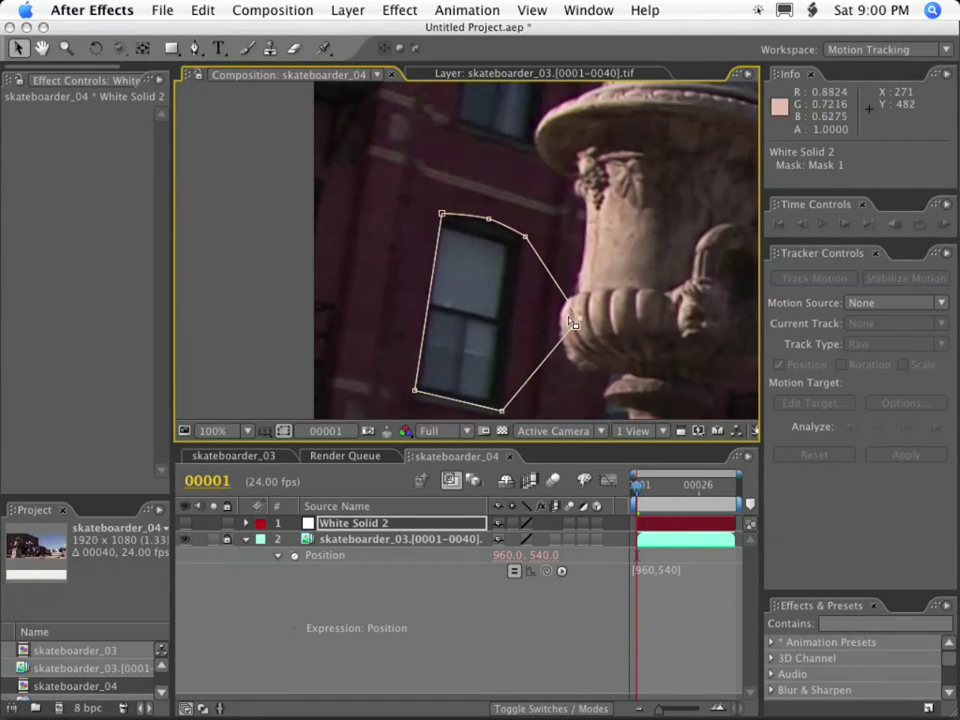
{"action": "key", "text": "Delete"}
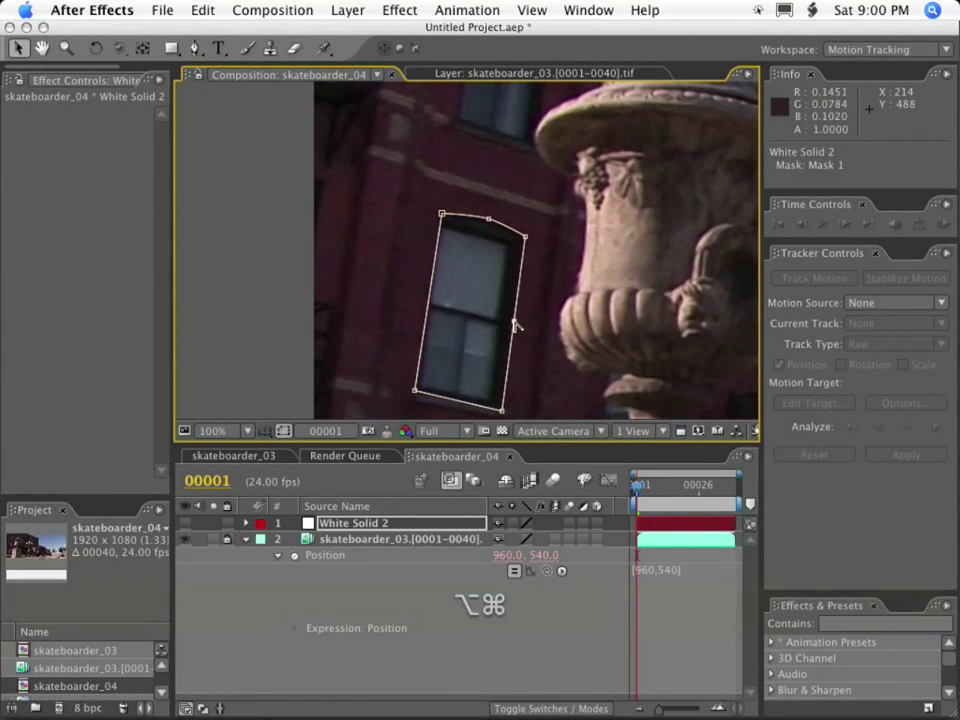
{"action": "left_click_drag", "start_coordinate": [514, 322], "coordinate": [492, 273]}
{"action": "key", "text": "super+z"}
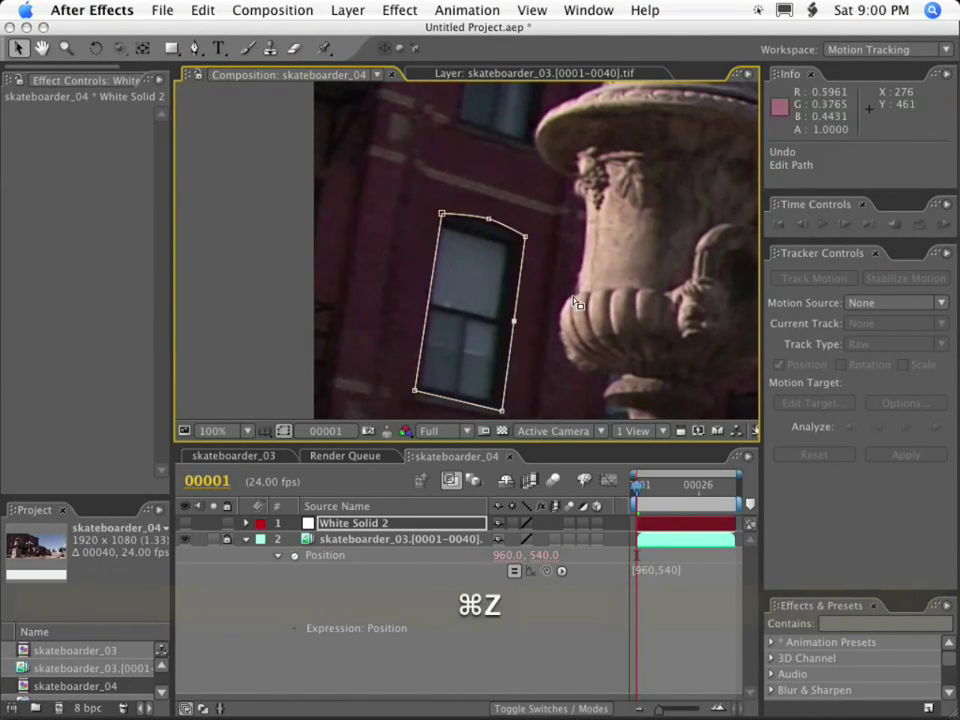
{"action": "left_click", "coordinate": [542, 324]}
{"action": "left_click", "coordinate": [514, 321]}
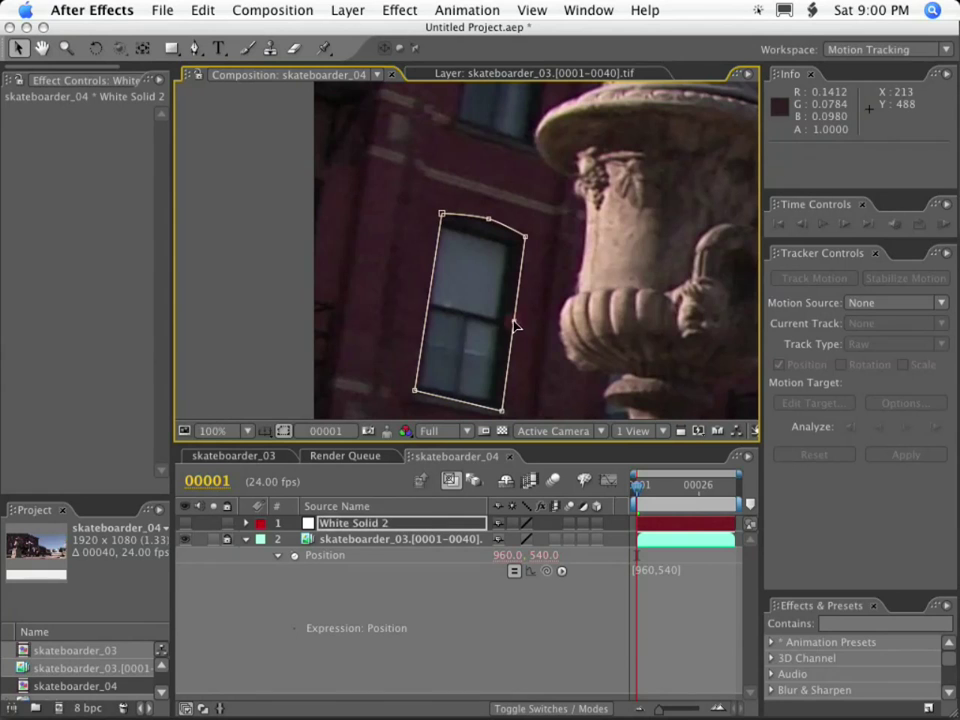
{"action": "key", "text": "BackSpace"}
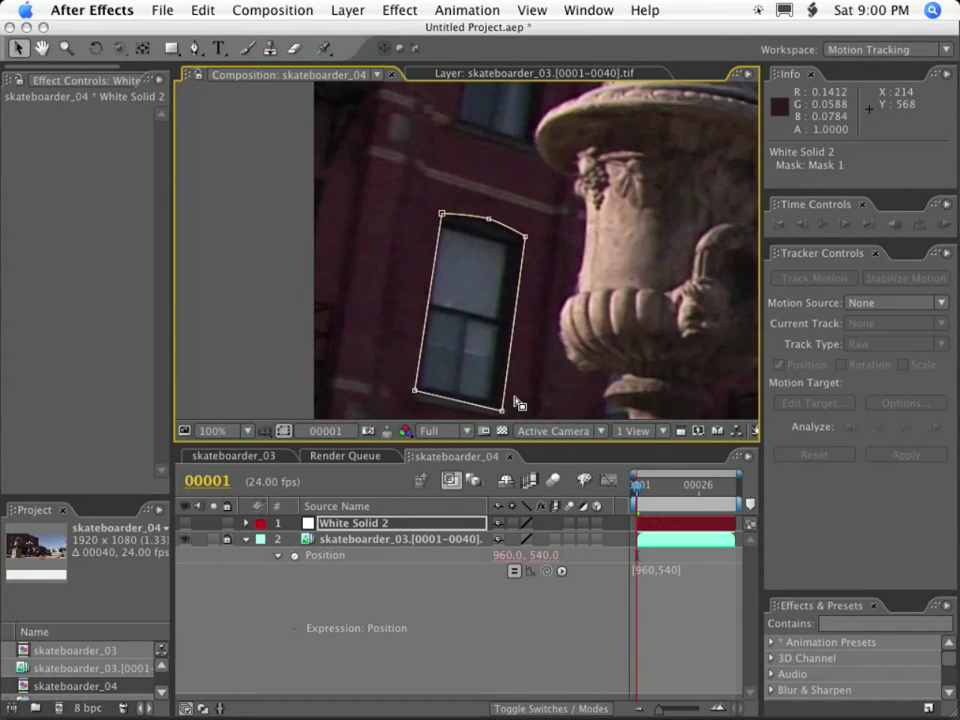
Step: Select only the mask's lower-left vertex and nudge it slightly to fit the window's corner
{"action": "left_click", "coordinate": [372, 524]}
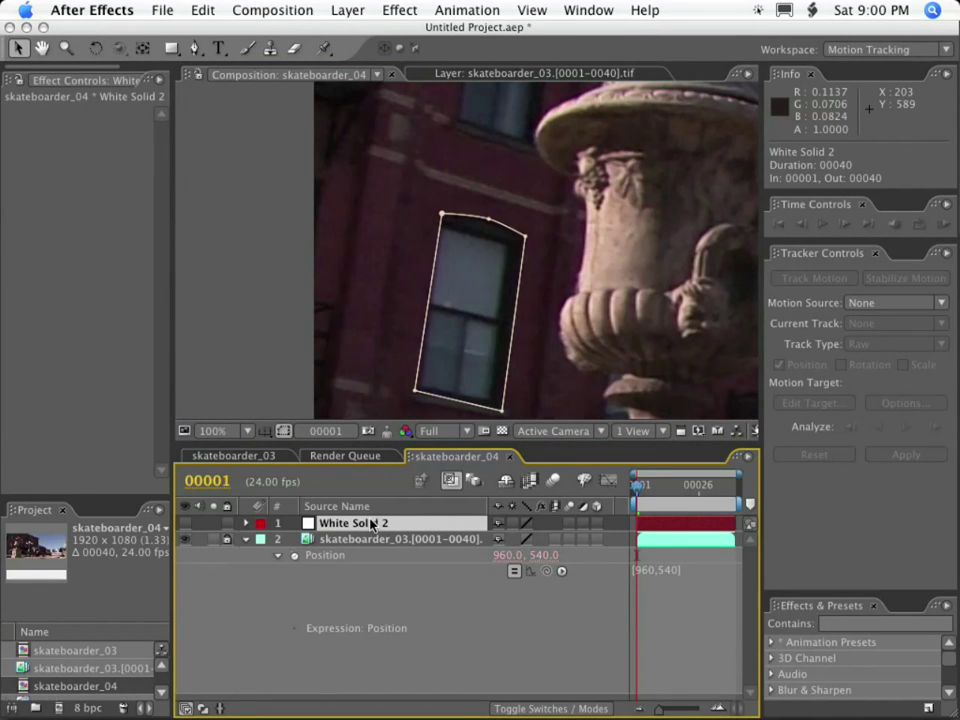
{"action": "left_click", "coordinate": [415, 391]}
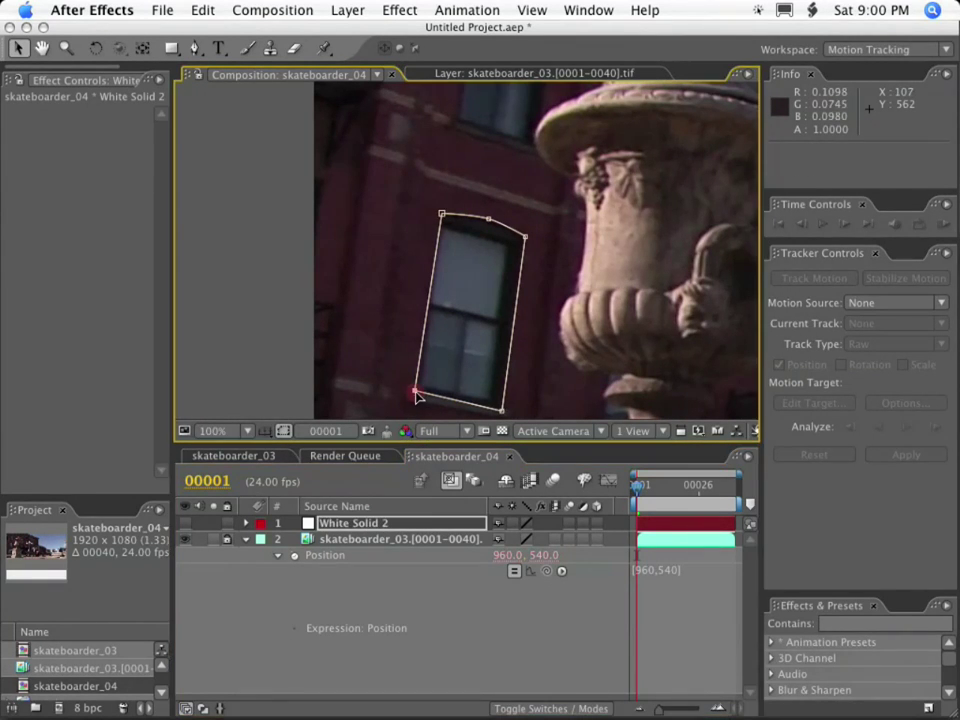
{"action": "key", "text": "Left"}
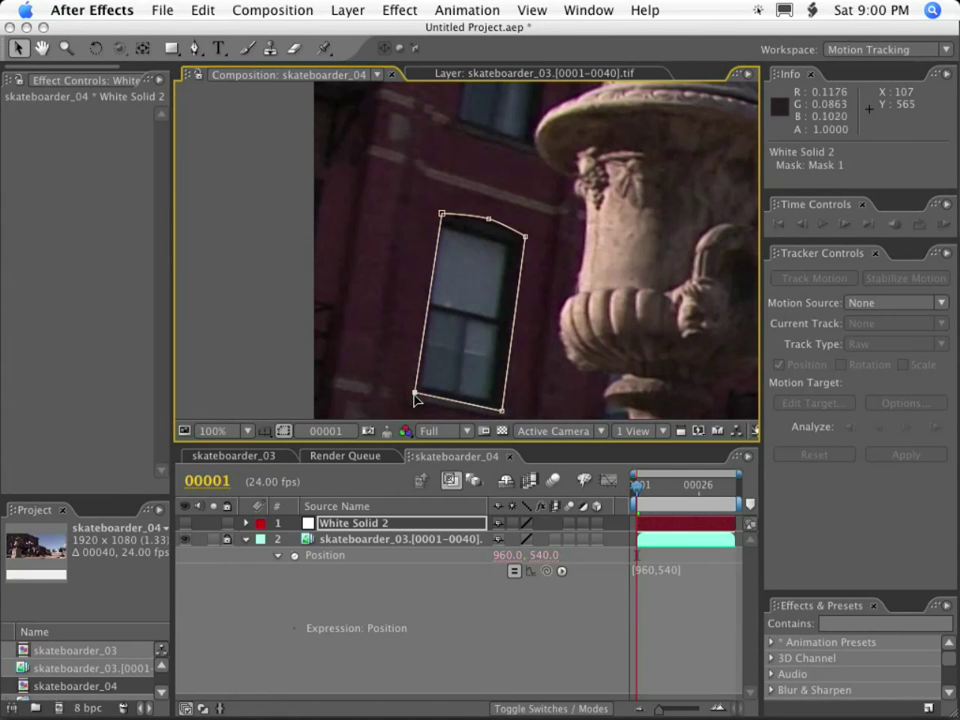
Step: Scrub to frame 40 and play the footage to examine how the window moves relative to the static mask
{"action": "left_click", "coordinate": [473, 524]}
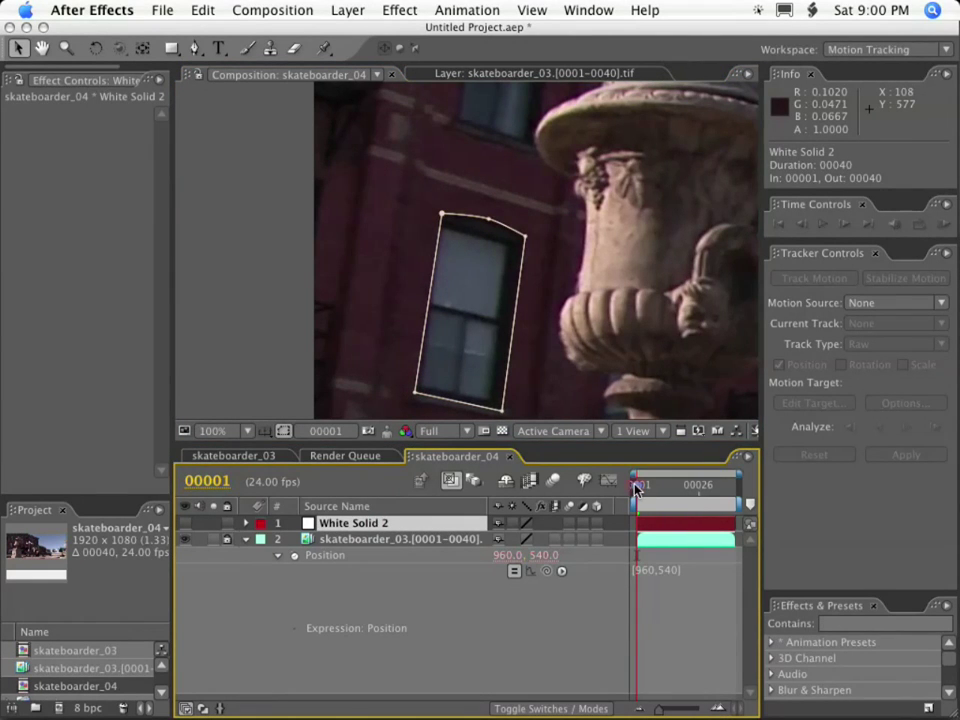
{"action": "left_click_drag", "start_coordinate": [636, 487], "coordinate": [765, 489]}
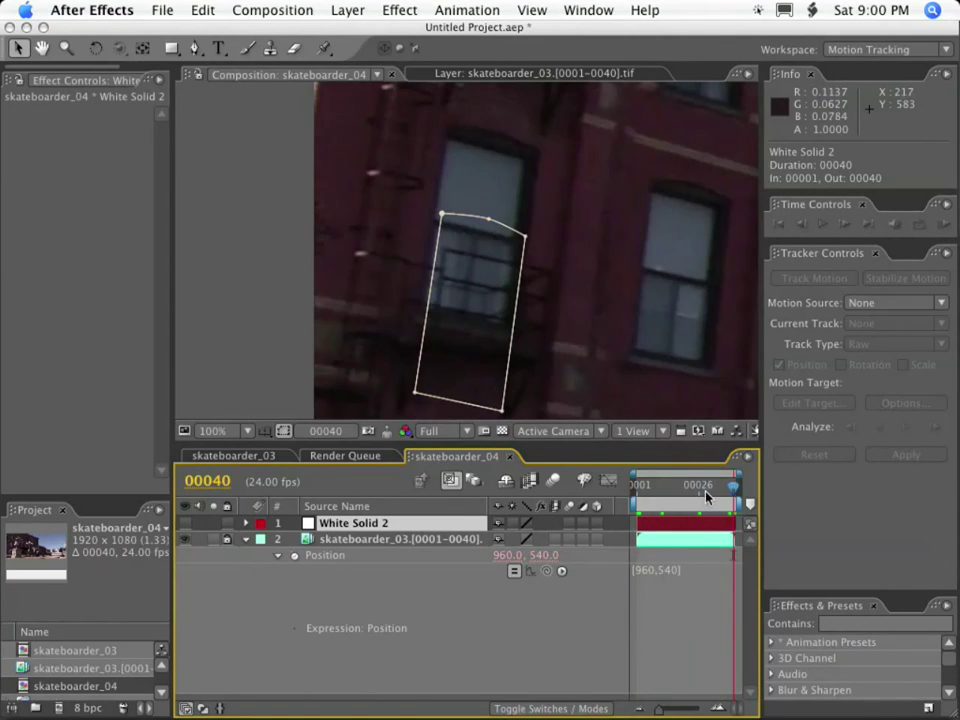
{"action": "key", "text": "space"}
{"action": "key", "text": "space"}
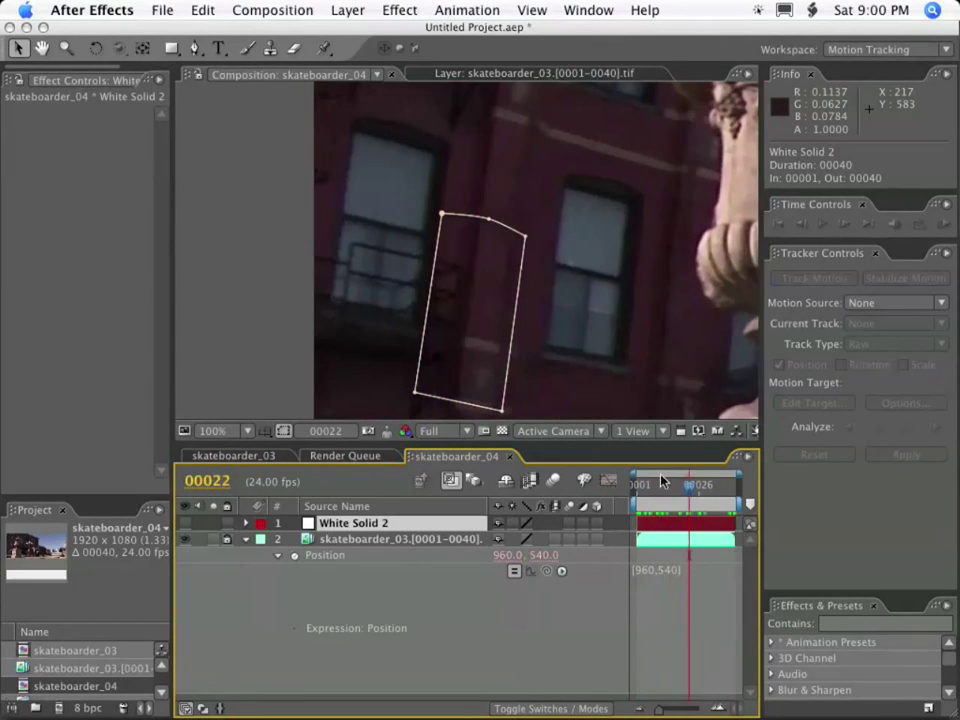
Step: Try moving the whole mask onto the window at frame 22, and realign it with the window at frame 1
{"action": "left_click", "coordinate": [503, 411]}
{"action": "left_click_drag", "start_coordinate": [503, 411], "coordinate": [620, 364]}
{"action": "left_click_drag", "start_coordinate": [689, 487], "coordinate": [580, 495]}
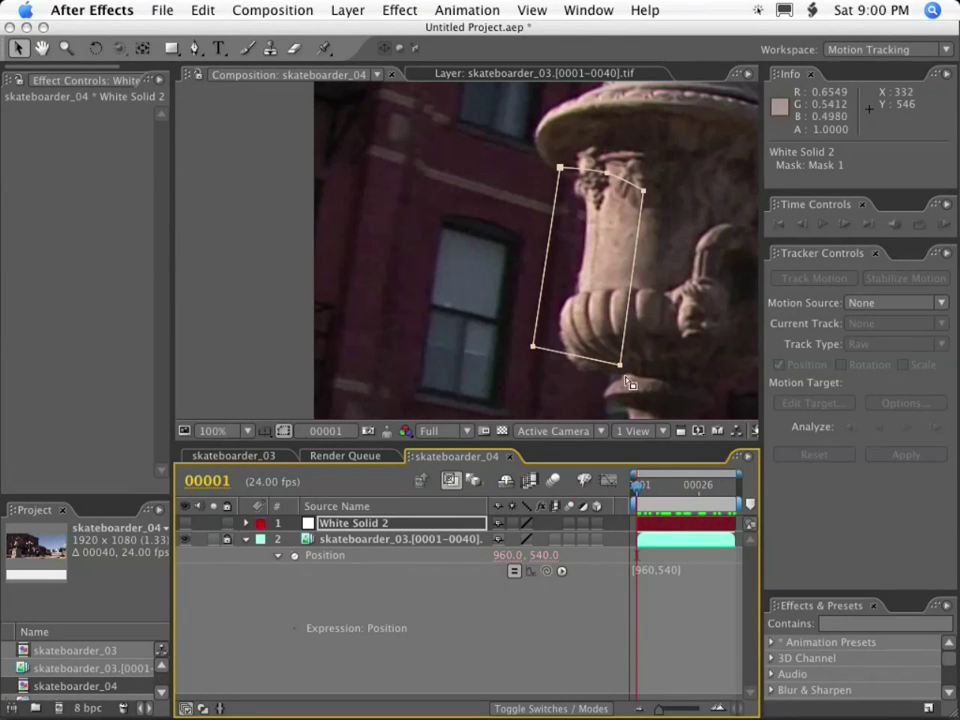
{"action": "left_click_drag", "start_coordinate": [621, 365], "coordinate": [502, 352]}
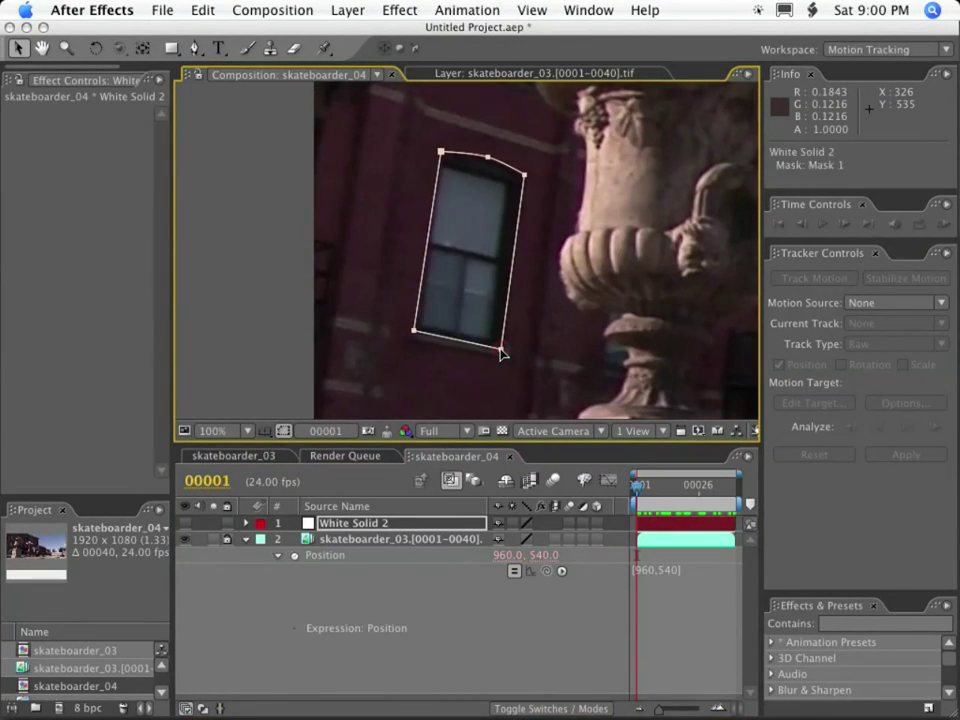
Step: Reveal the mask properties of White Solid 2 and delete its existing Mask 1
{"action": "left_click", "coordinate": [350, 525]}
{"action": "key", "text": "m"}
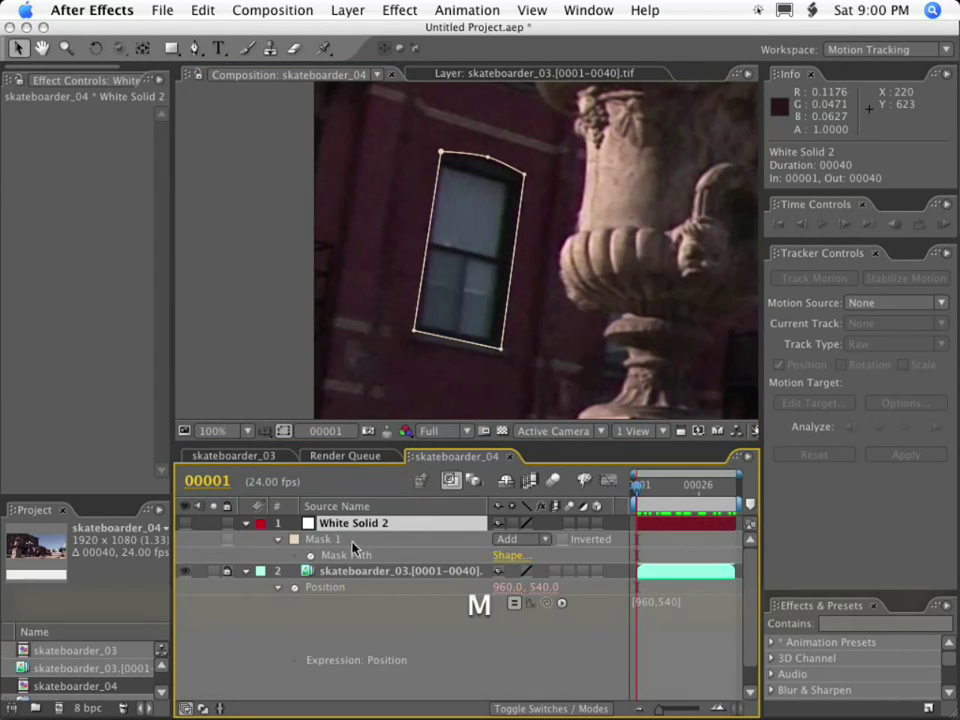
{"action": "left_click", "coordinate": [331, 540]}
{"action": "key", "text": "Delete"}
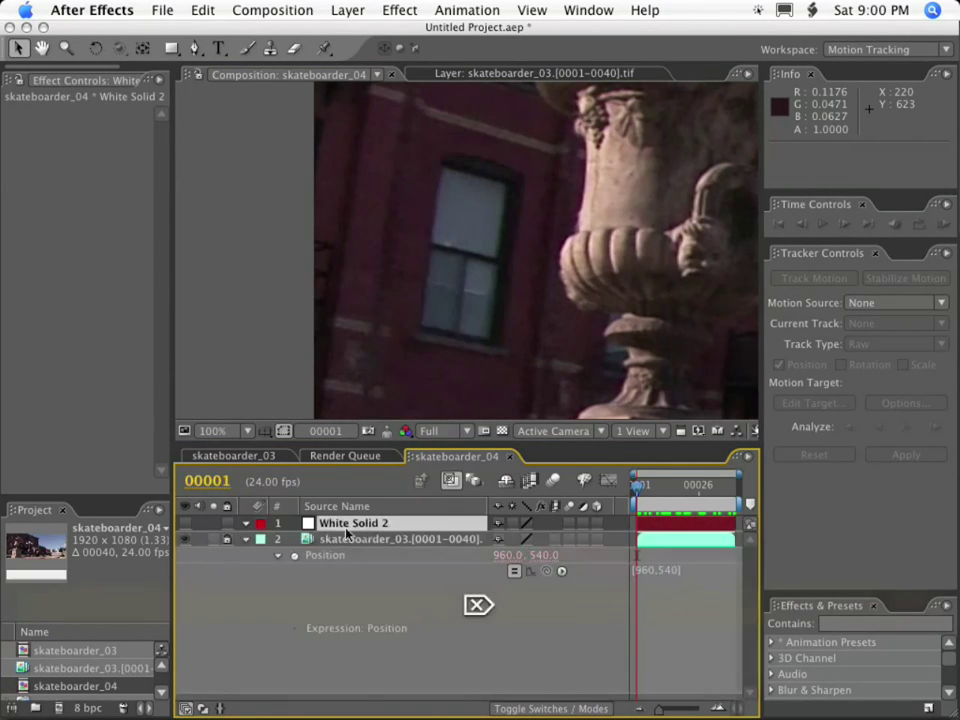
Step: Draw a closed five-point mask around the building window at frame 1 with the Pen tool
{"action": "key", "text": "g"}
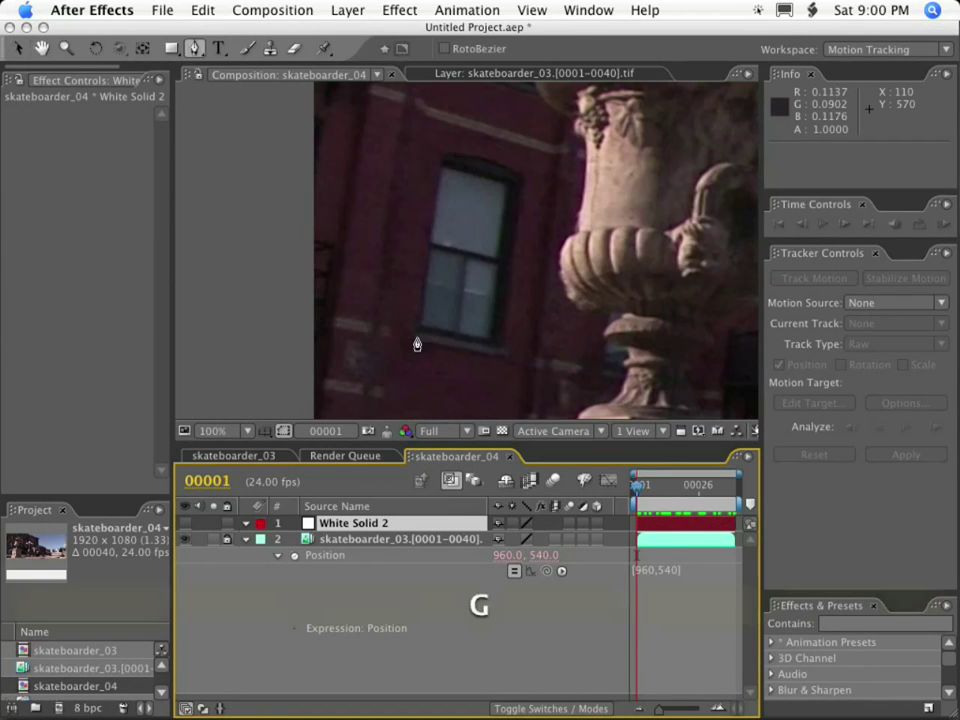
{"action": "left_click", "coordinate": [416, 331]}
{"action": "left_click", "coordinate": [442, 157]}
{"action": "left_click", "coordinate": [486, 158]}
{"action": "left_click", "coordinate": [524, 177]}
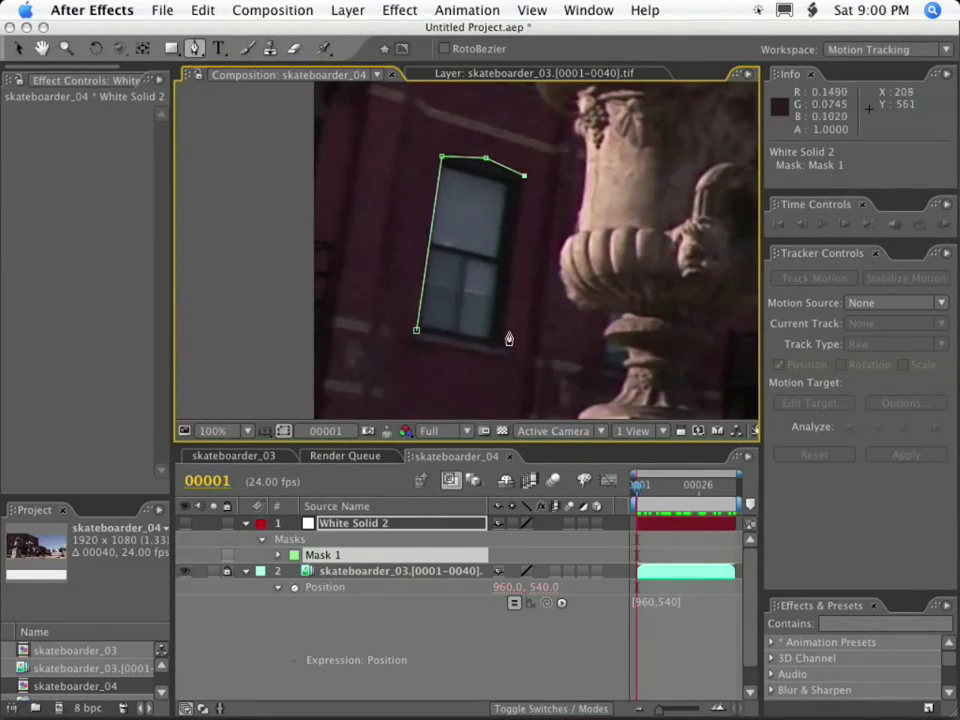
{"action": "left_click", "coordinate": [501, 348]}
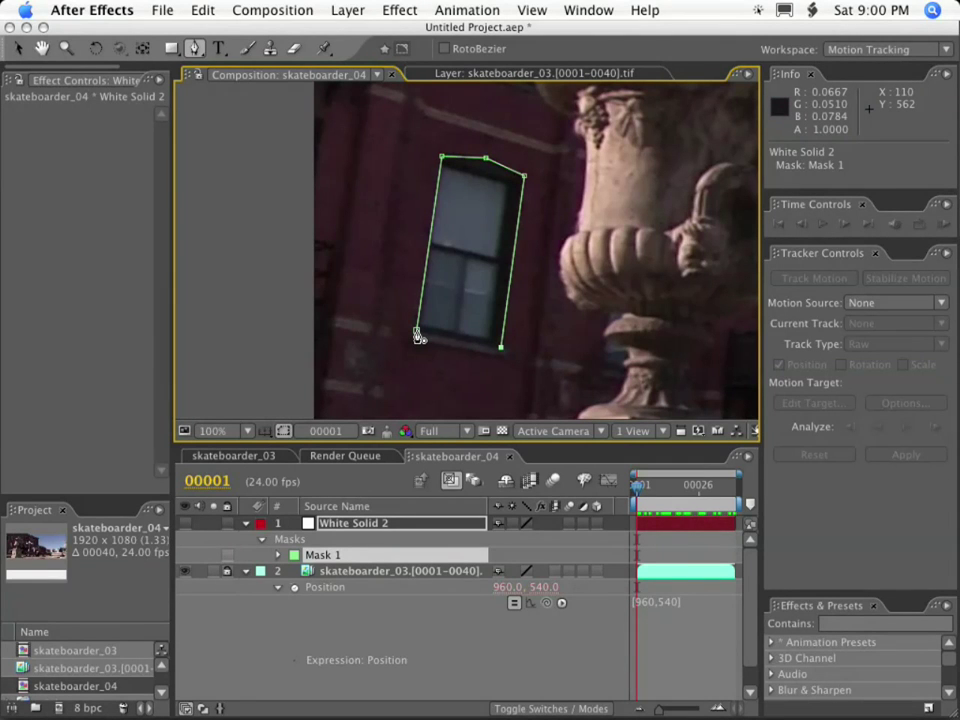
{"action": "left_click", "coordinate": [417, 335]}
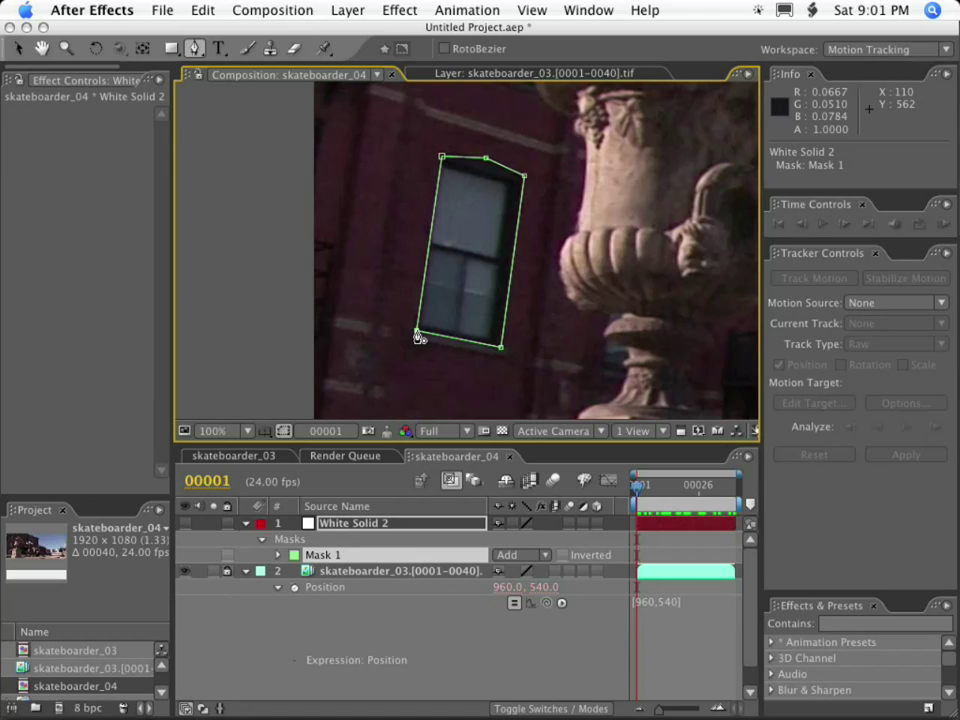
Step: Keyframe the Mask Path at frame 1, and move the whole mask onto the window at frame 40, scrubbing to check the alignment
{"action": "key", "text": "alt+shift+m"}
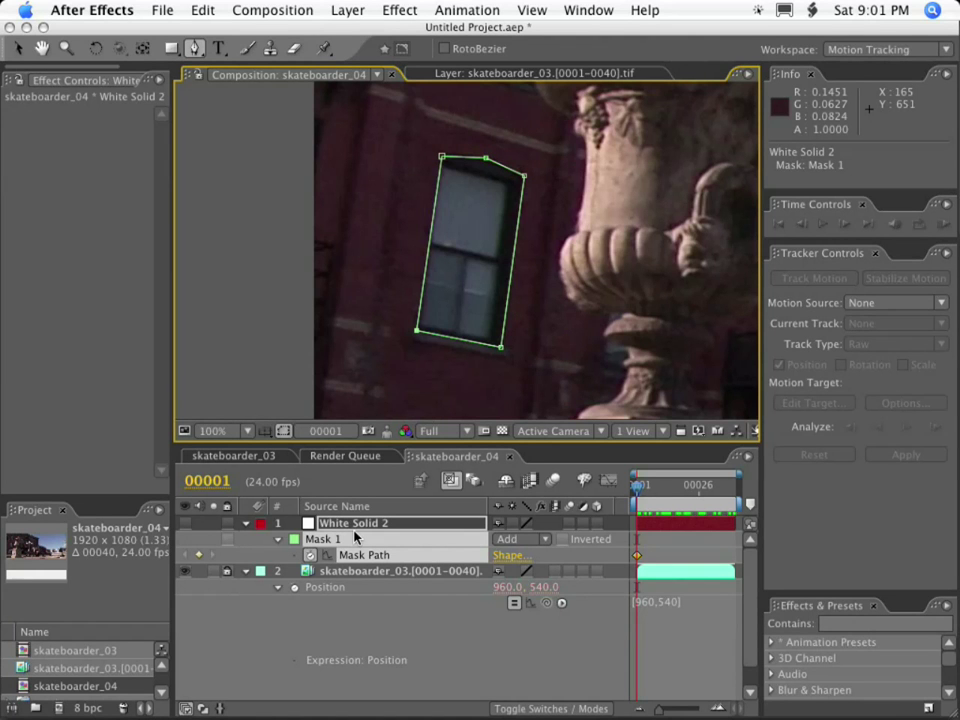
{"action": "left_click_drag", "start_coordinate": [640, 487], "coordinate": [760, 488]}
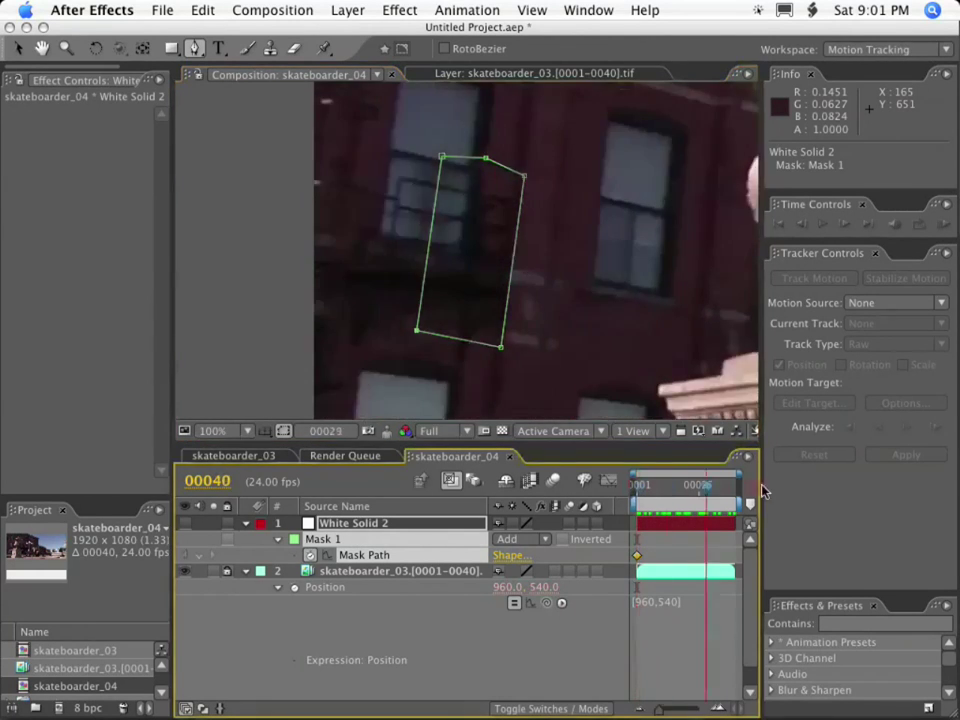
{"action": "key", "text": "alt"}
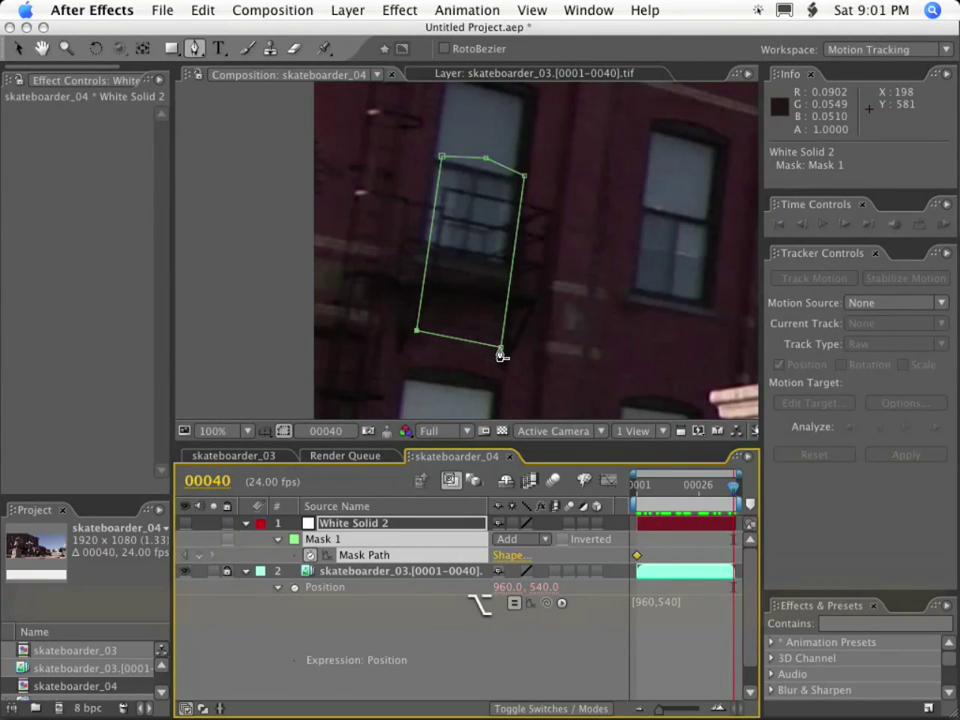
{"action": "key", "text": "v"}
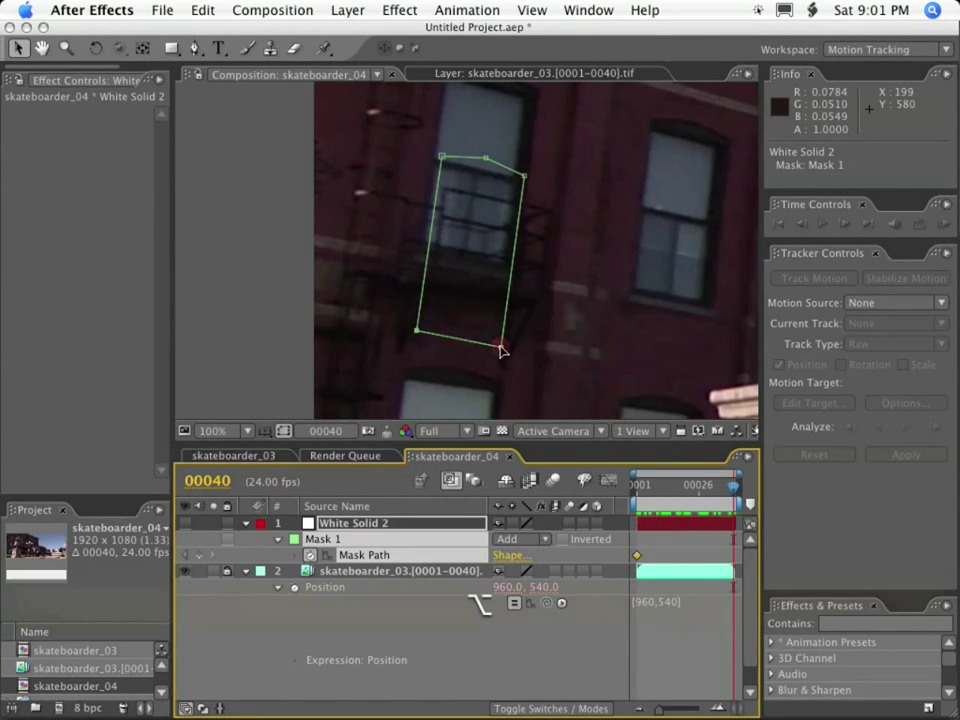
{"action": "left_click", "coordinate": [501, 348], "text": "alt"}
{"action": "left_click_drag", "start_coordinate": [501, 348], "coordinate": [707, 308]}
{"action": "key", "text": "Page_Up"}
{"action": "key", "text": "Home"}
{"action": "left_click_drag", "start_coordinate": [640, 484], "coordinate": [671, 483]}
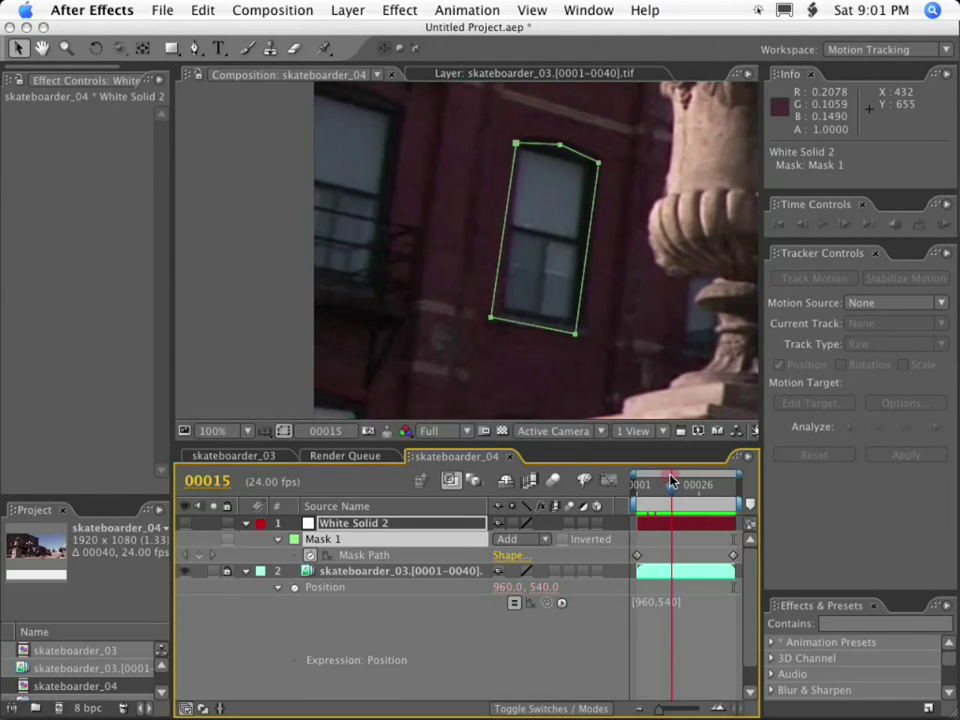
{"action": "left_click_drag", "start_coordinate": [671, 483], "coordinate": [604, 483]}
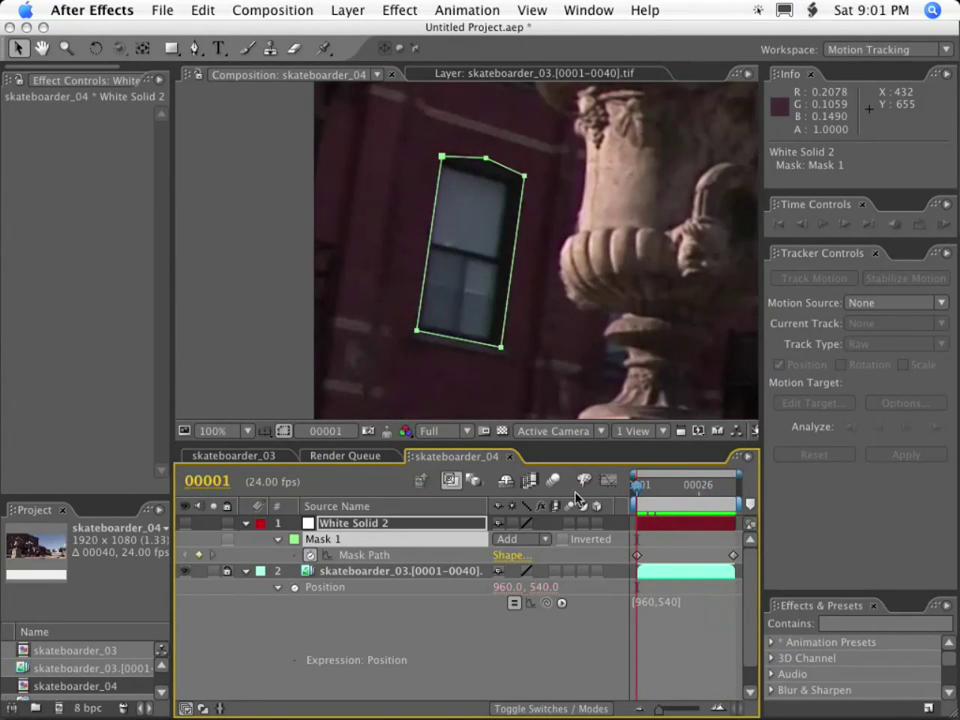
Step: Move the frame 40 Mask Path keyframe back onto frame 1 and turn off the Mask Path's keyframing
{"action": "left_click", "coordinate": [575, 688]}
{"action": "left_click", "coordinate": [336, 506]}
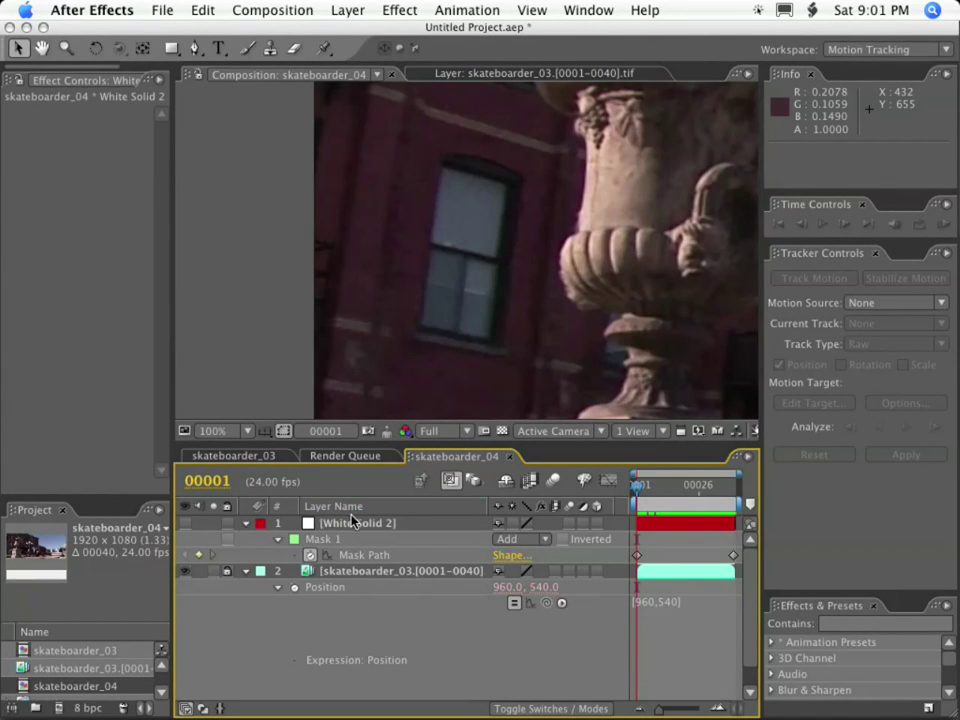
{"action": "left_click", "coordinate": [349, 523]}
{"action": "left_click", "coordinate": [734, 556]}
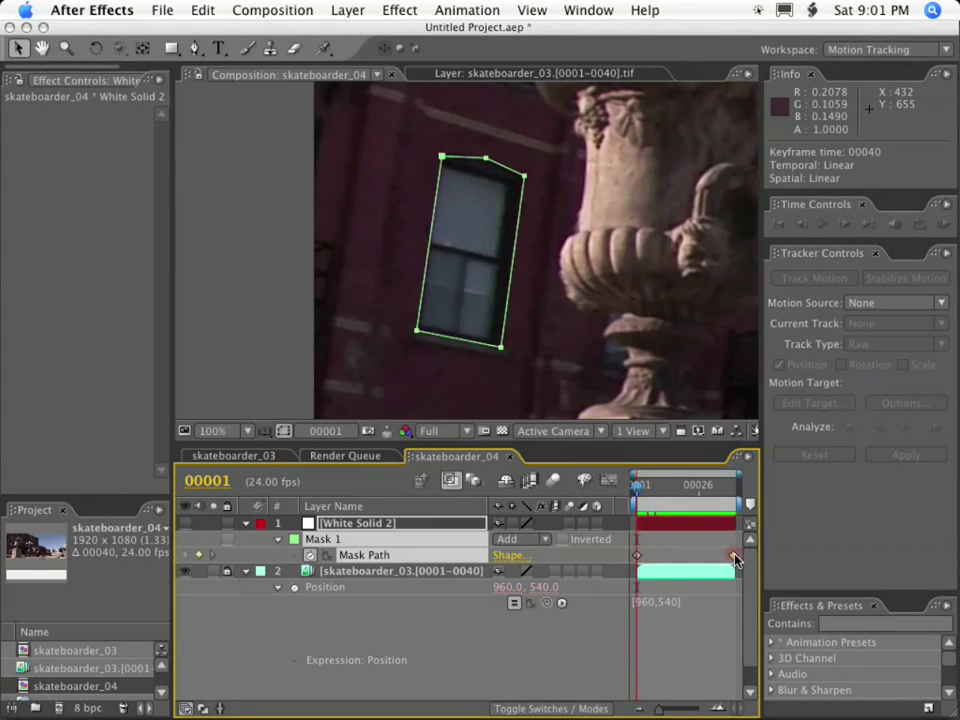
{"action": "left_click_drag", "start_coordinate": [736, 558], "coordinate": [636, 558]}
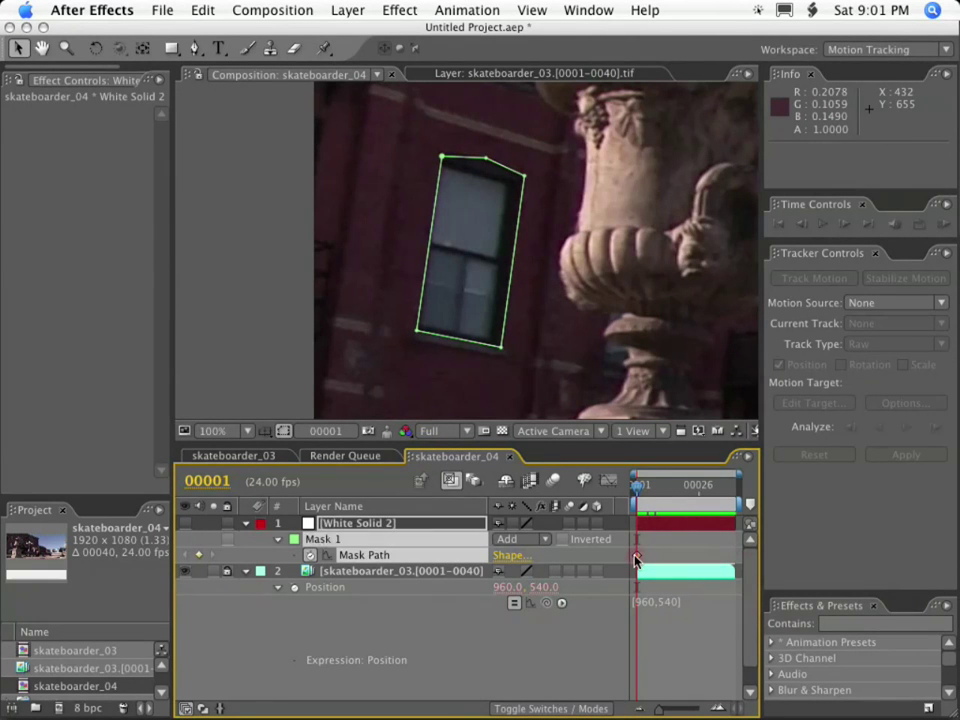
{"action": "left_click", "coordinate": [465, 677]}
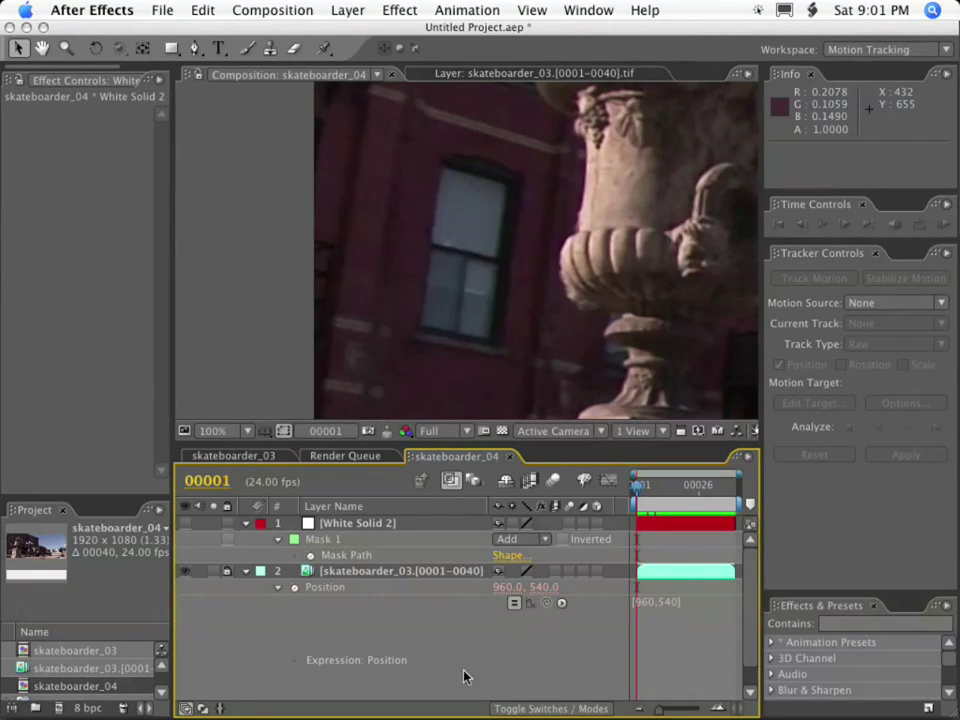
Step: Convert the middle vertex on the window mask's top edge to a smooth Bezier point that follows the arch
{"action": "left_click", "coordinate": [352, 516]}
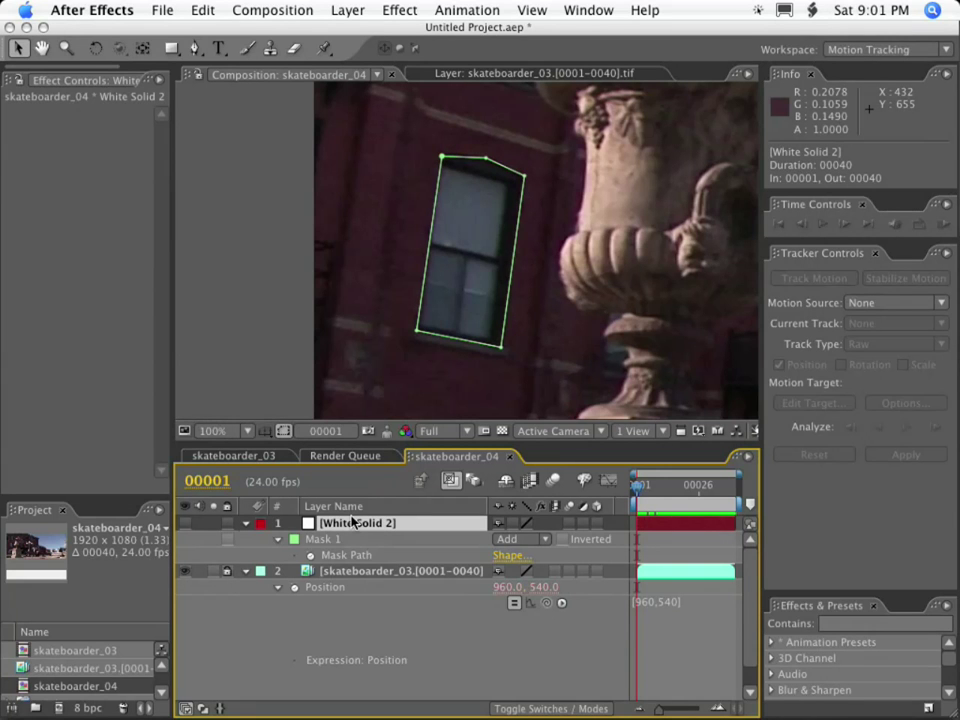
{"action": "left_click", "coordinate": [487, 162]}
{"action": "left_click_drag", "start_coordinate": [487, 159], "coordinate": [459, 153]}
{"action": "left_click", "coordinate": [487, 160], "text": "alt+super"}
{"action": "left_click", "coordinate": [487, 159], "text": "alt+super"}
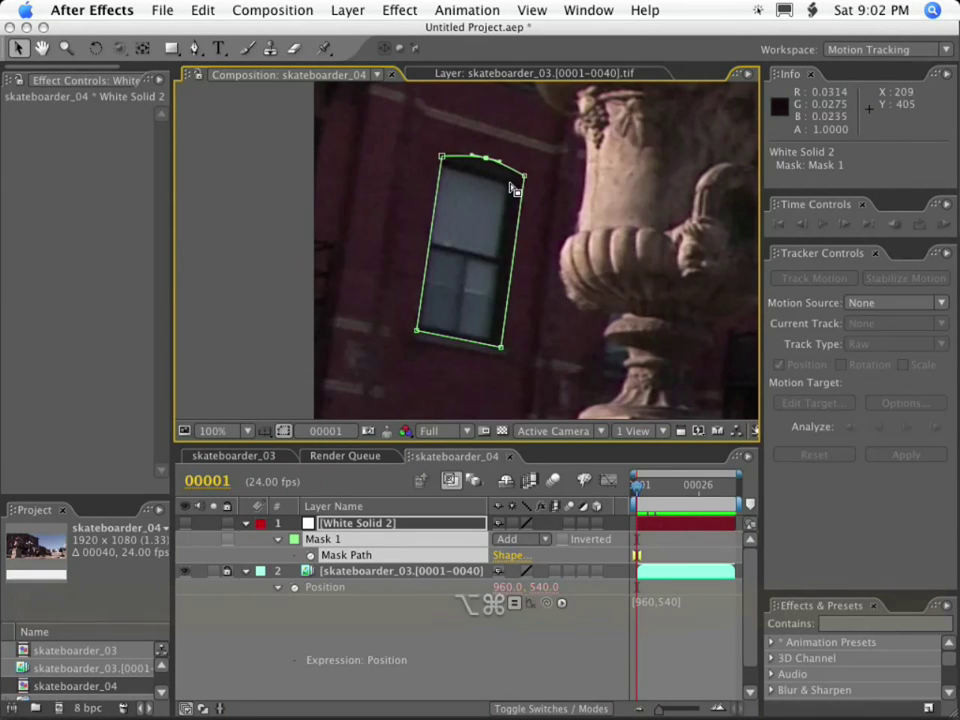
Step: Nudge the window mask's upper-left vertex to fit the corner of the window frame
{"action": "key", "text": "period"}
{"action": "left_click_drag", "start_coordinate": [463, 150], "coordinate": [522, 370]}
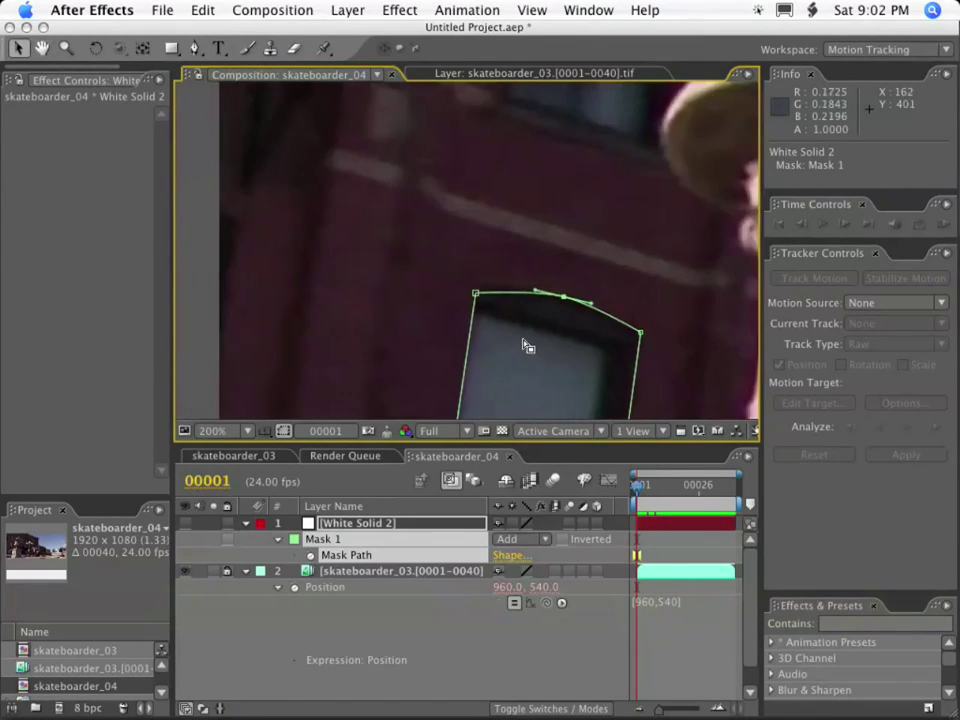
{"action": "key", "text": "period"}
{"action": "left_click", "coordinate": [489, 333]}
{"action": "key", "text": "comma"}
{"action": "key", "text": "comma"}
{"action": "key", "text": "comma"}
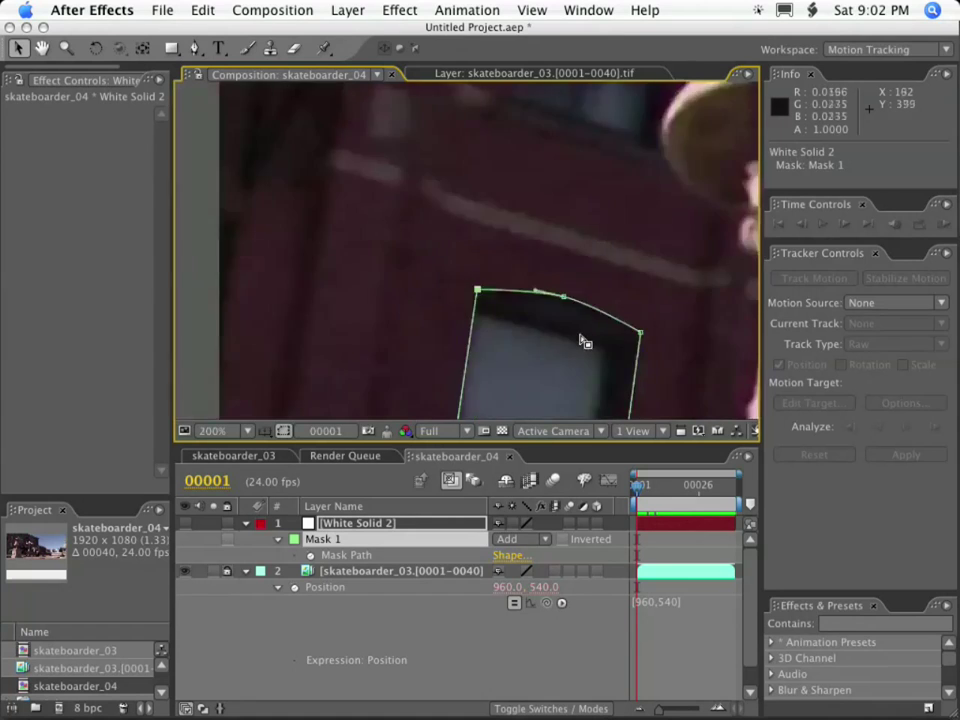
Step: Draw a second closed mask on White Solid 2 around the stone urn's lid and finial with the Pen tool
{"action": "left_click_drag", "start_coordinate": [596, 326], "coordinate": [614, 397]}
{"action": "key", "text": "period"}
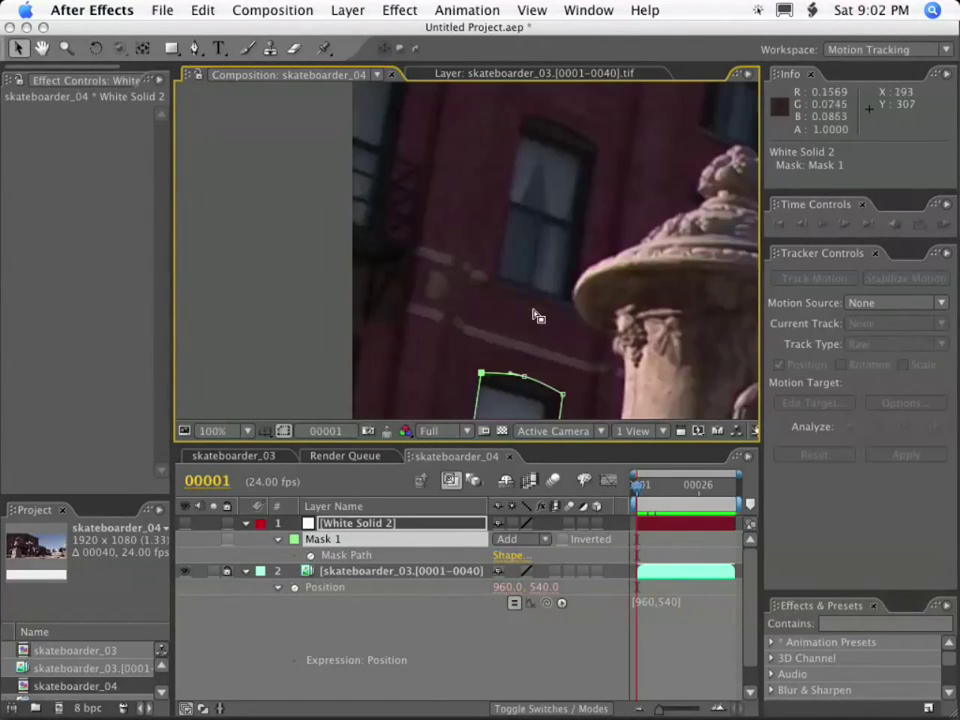
{"action": "key", "text": "g"}
{"action": "left_click", "coordinate": [627, 248]}
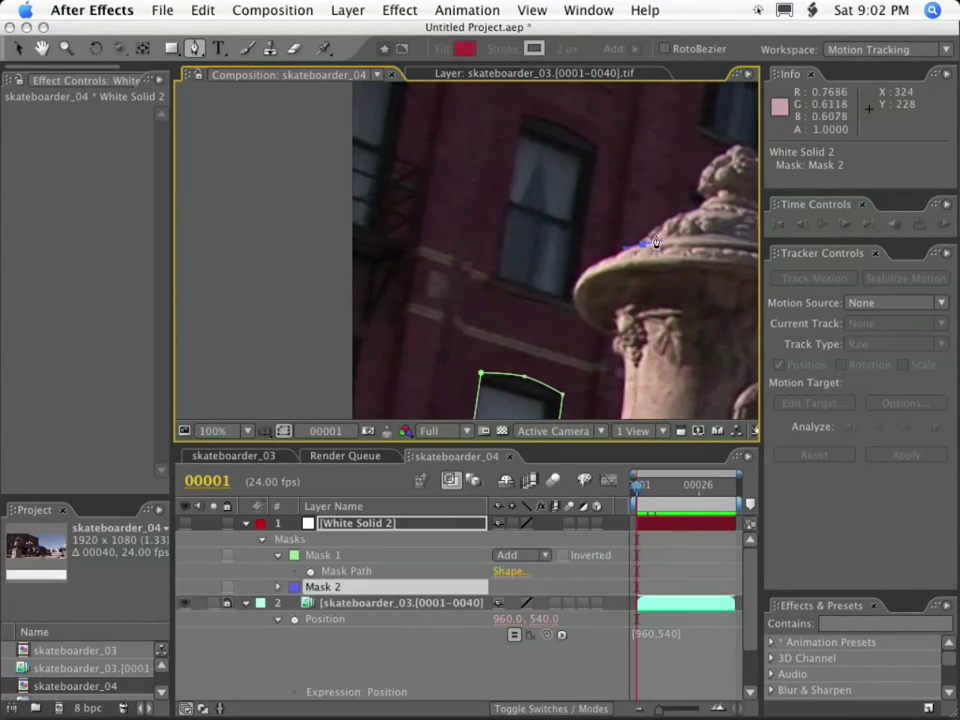
{"action": "left_click_drag", "start_coordinate": [689, 213], "coordinate": [529, 156]}
{"action": "key", "text": "space"}
{"action": "left_click", "coordinate": [555, 208]}
{"action": "left_click", "coordinate": [617, 275]}
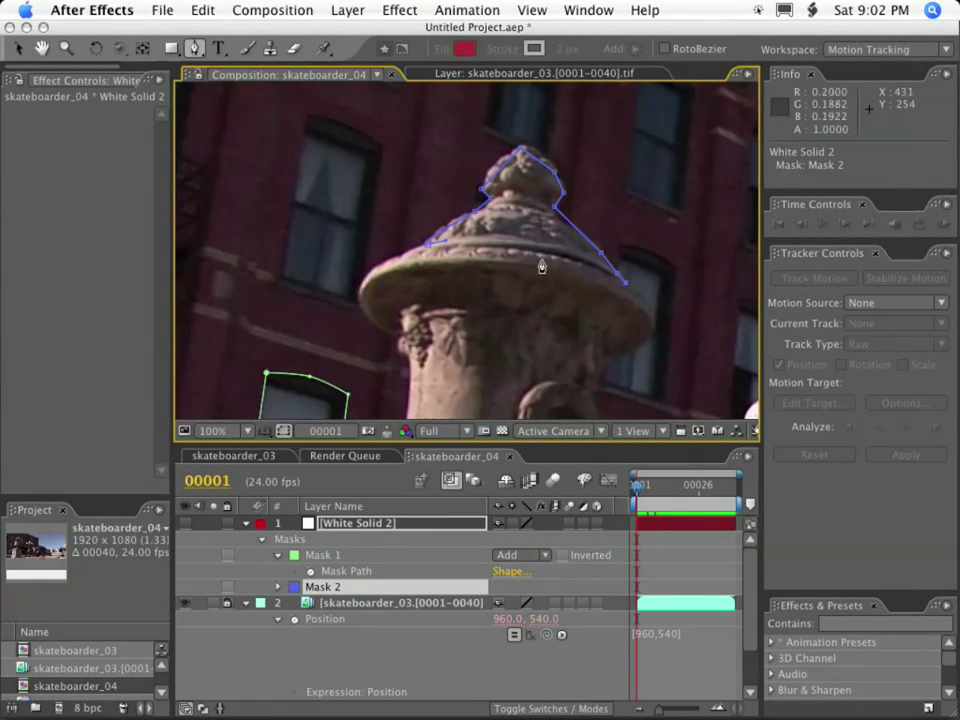
{"action": "left_click", "coordinate": [429, 245]}
{"action": "left_click", "coordinate": [429, 245]}
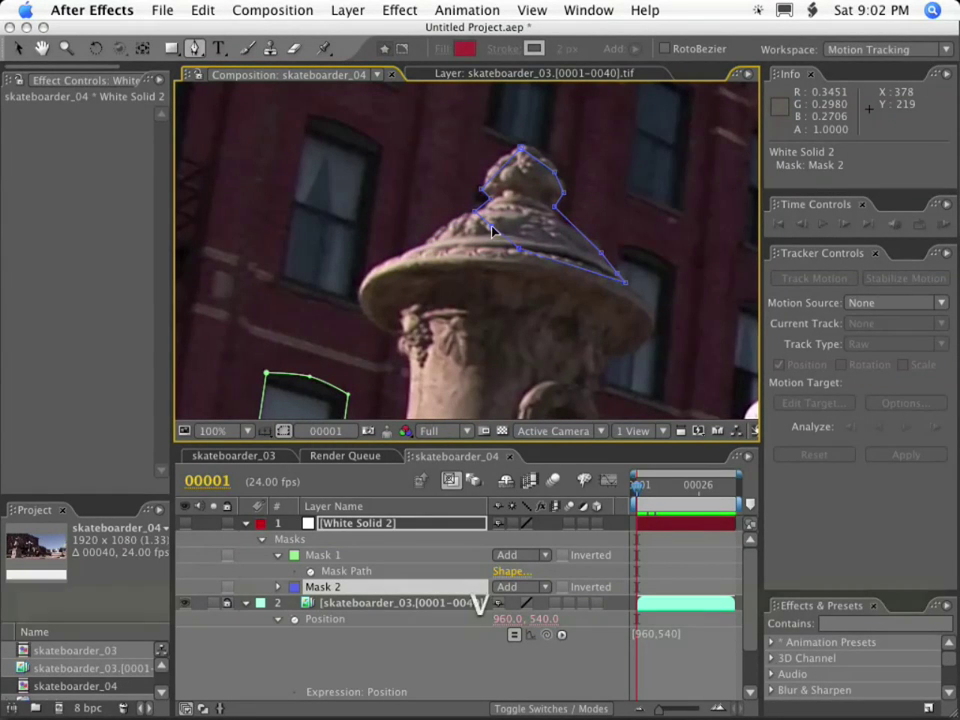
Step: Move the urn mask's lower-left vertex onto the lid's edge and shape the left slope with vertices and Bezier handles
{"action": "key", "text": "v"}
{"action": "left_click_drag", "start_coordinate": [491, 228], "coordinate": [421, 245]}
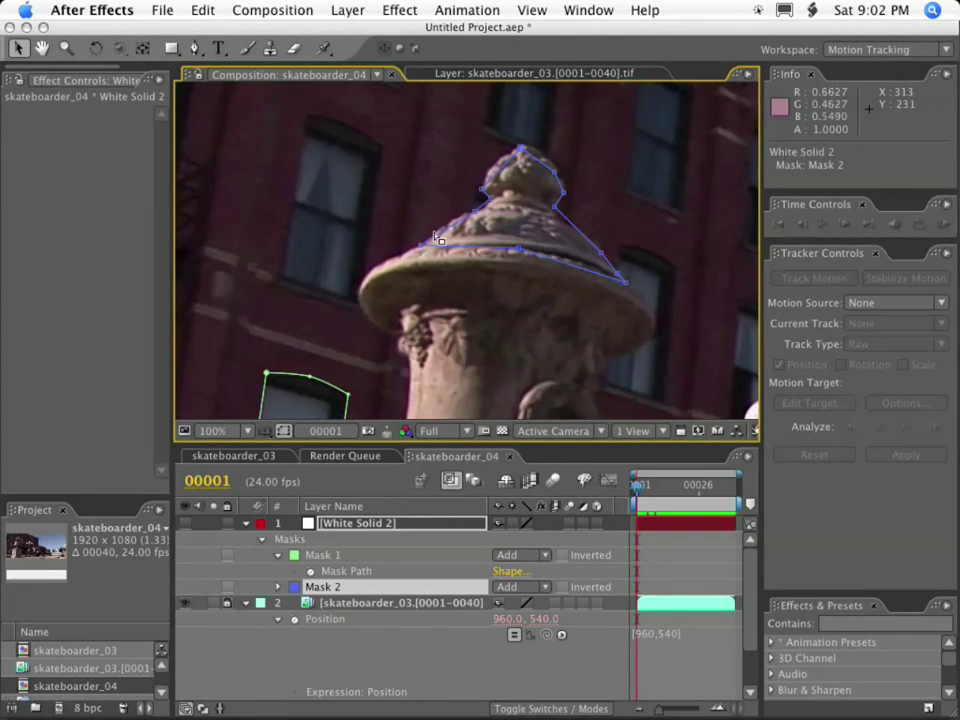
{"action": "key", "text": "period"}
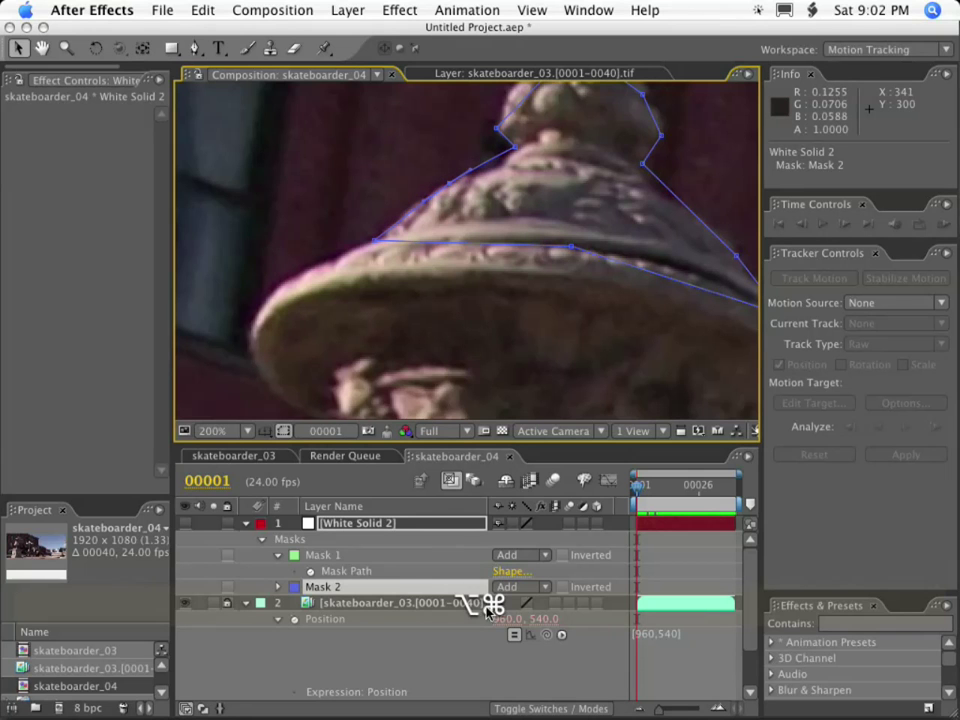
{"action": "left_click_drag", "start_coordinate": [497, 162], "coordinate": [502, 172]}
{"action": "left_click", "coordinate": [501, 171], "text": "alt+super"}
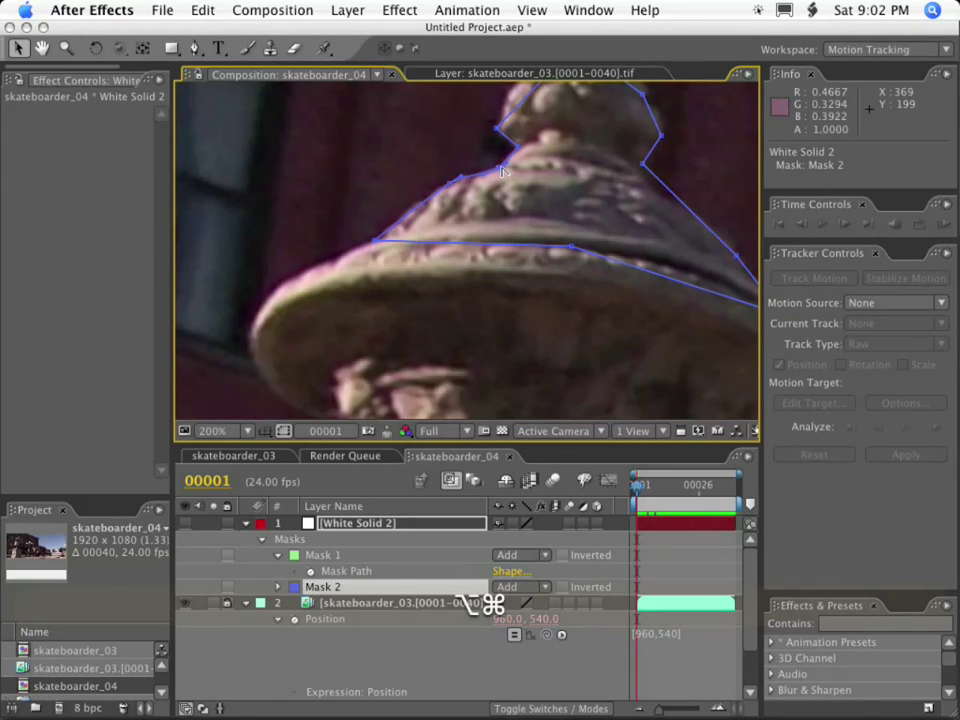
{"action": "left_click_drag", "start_coordinate": [461, 178], "coordinate": [450, 187]}
{"action": "left_click", "coordinate": [450, 187], "text": "alt+super"}
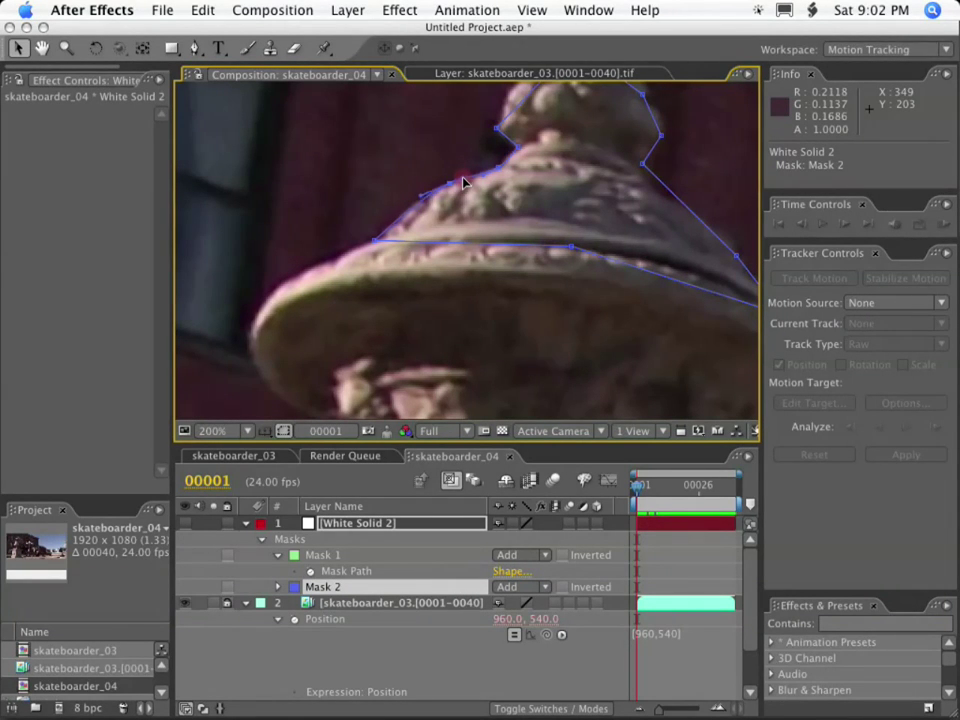
Step: Curve the urn mask around the finial's left side and place its top vertex on the finial's tip
{"action": "key", "text": "space"}
{"action": "left_click_drag", "start_coordinate": [555, 180], "coordinate": [489, 257]}
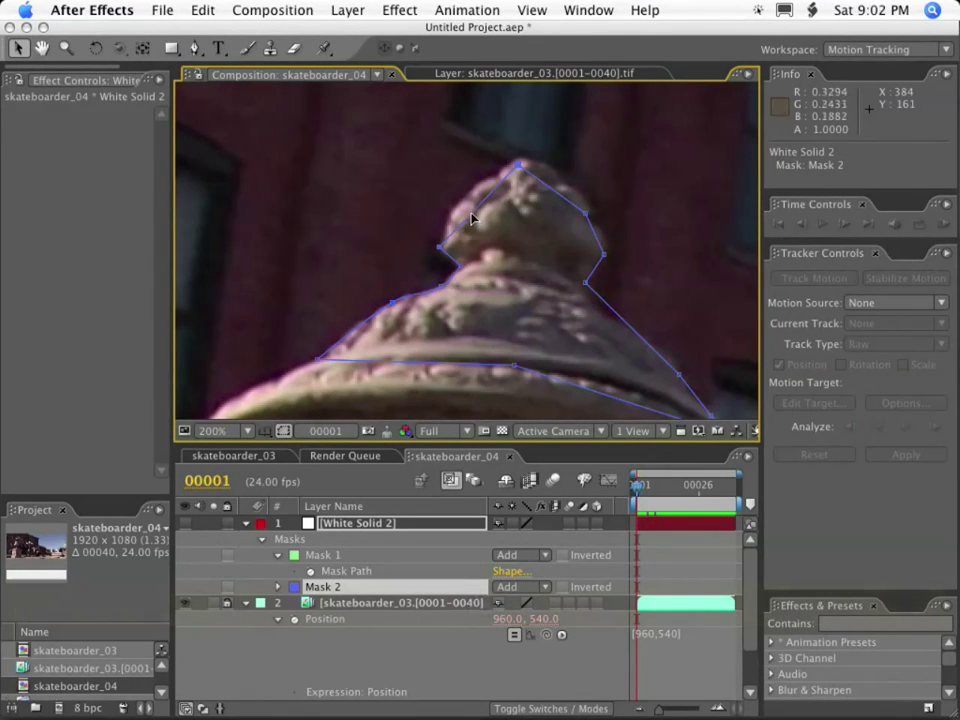
{"action": "left_click_drag", "start_coordinate": [466, 206], "coordinate": [457, 204]}
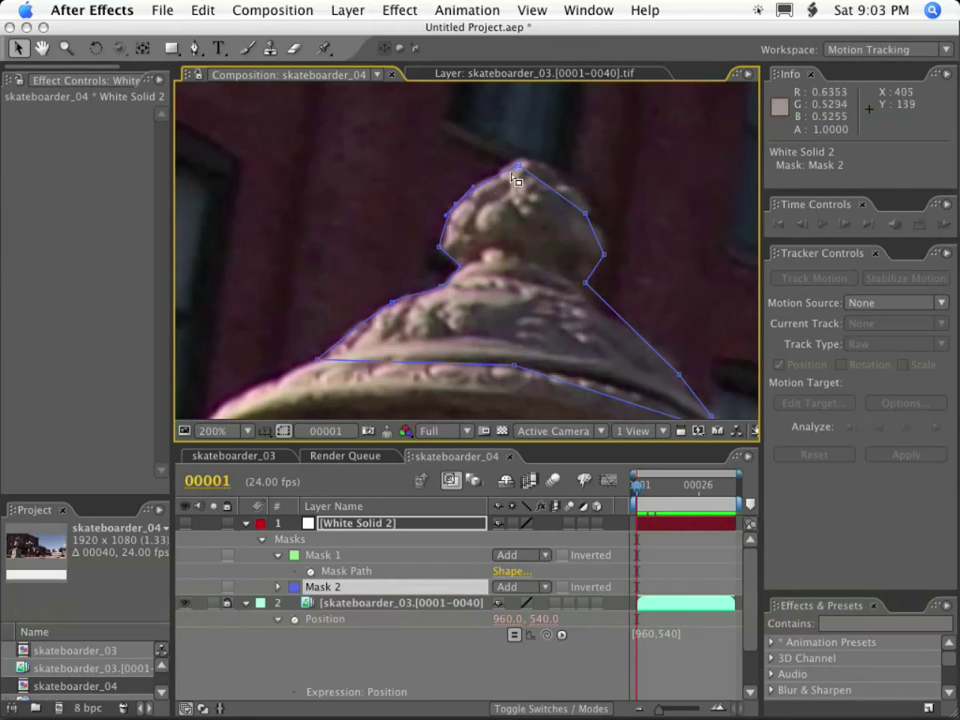
{"action": "mouse_move", "coordinate": [519, 166]}
{"action": "left_mouse_down"}
{"action": "mouse_move", "coordinate": [519, 158]}
{"action": "mouse_move", "coordinate": [493, 174]}
{"action": "mouse_move", "coordinate": [525, 159]}
{"action": "left_mouse_up"}
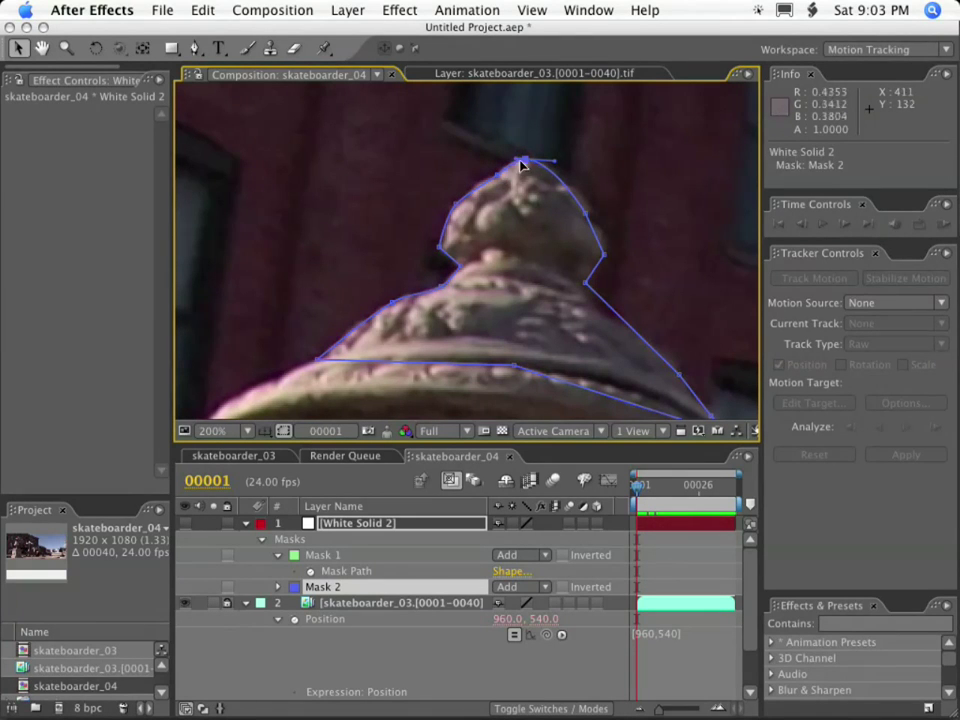
Step: Fit the urn mask to the finial's upper-right contour with added vertices and Bezier handles, and curve its tip vertex
{"action": "left_click_drag", "start_coordinate": [589, 208], "coordinate": [566, 186]}
{"action": "left_click", "coordinate": [567, 182], "text": "alt+super"}
{"action": "key", "text": "super+z"}
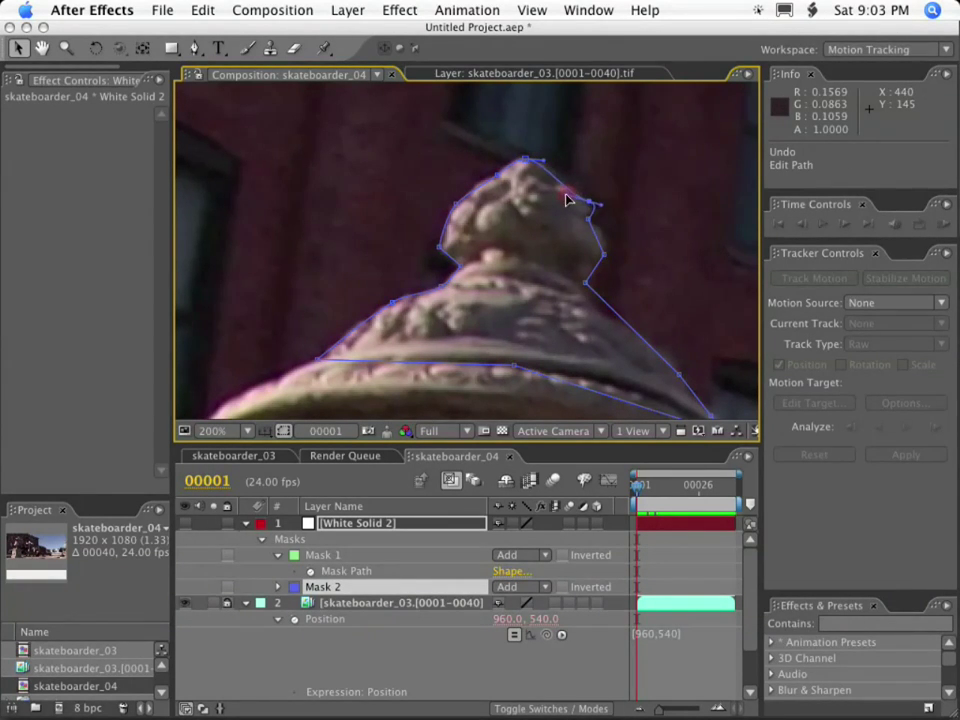
{"action": "left_click", "coordinate": [582, 190]}
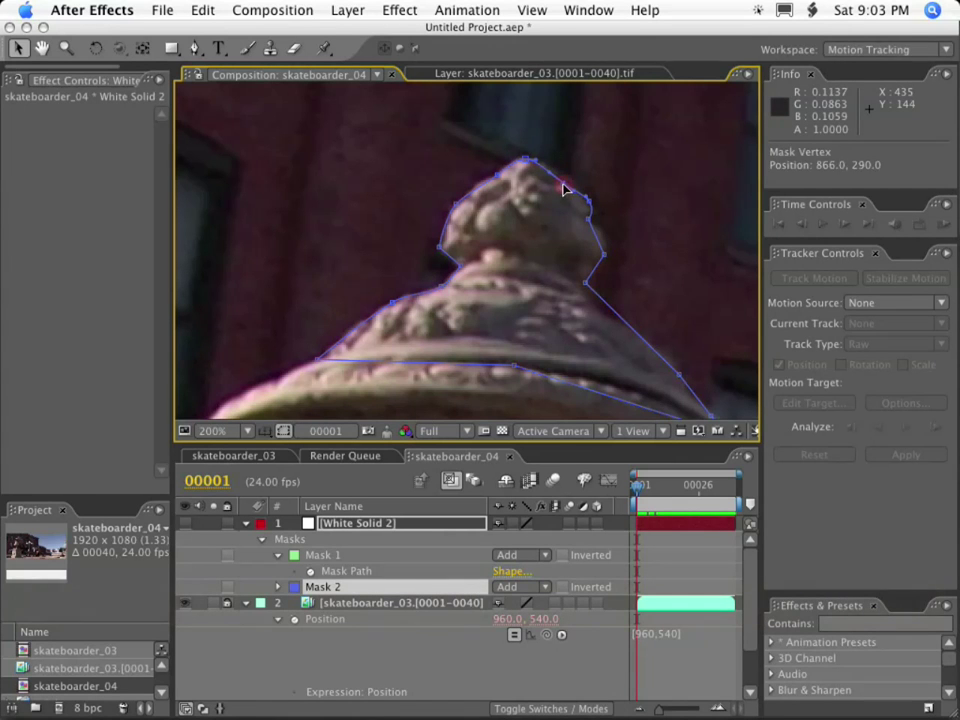
{"action": "left_click", "coordinate": [532, 159], "text": "alt+super"}
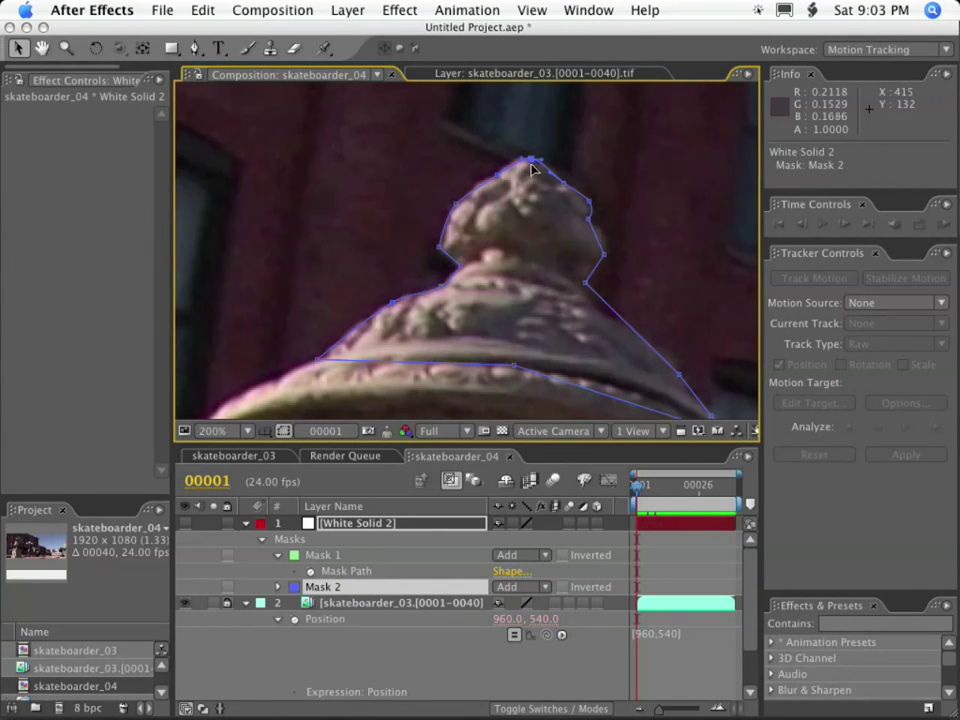
Step: Curve the urn mask around the finial's right bulge and into the neck below it using Bezier handles
{"action": "left_click", "coordinate": [586, 283], "text": "alt+super"}
{"action": "left_click", "coordinate": [604, 256], "text": "alt+super"}
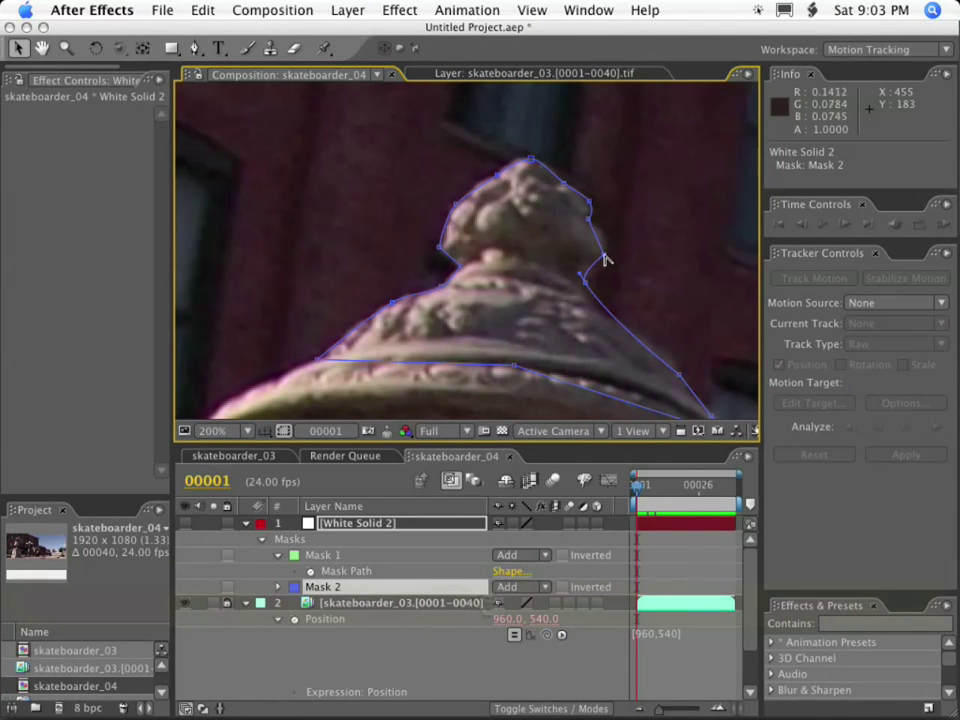
{"action": "left_click_drag", "start_coordinate": [604, 259], "coordinate": [586, 285]}
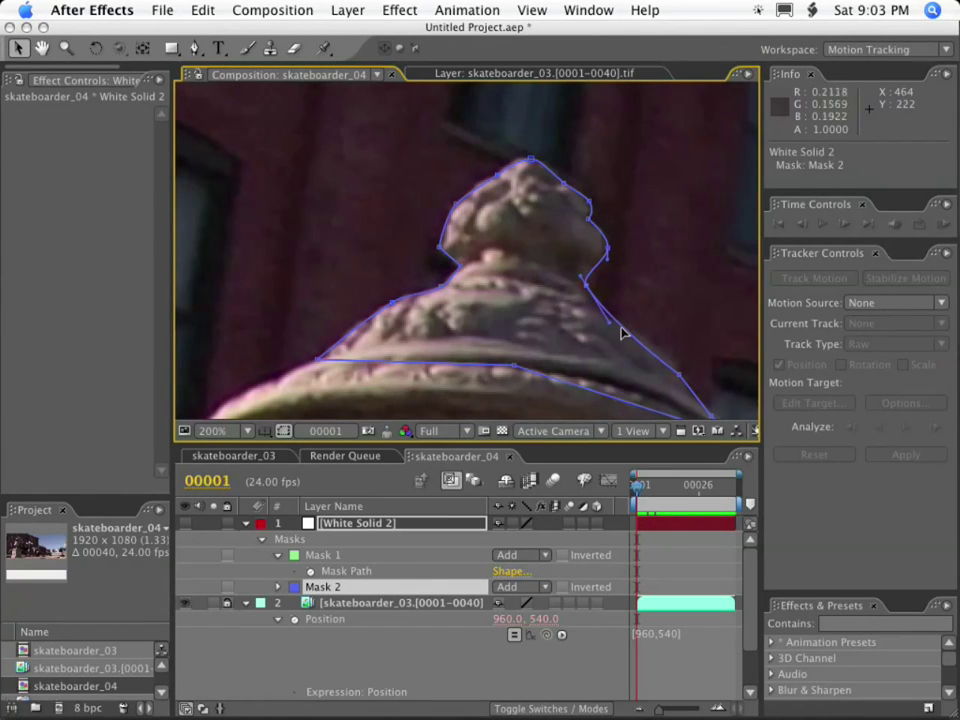
{"action": "key", "text": "period"}
{"action": "key", "text": "comma"}
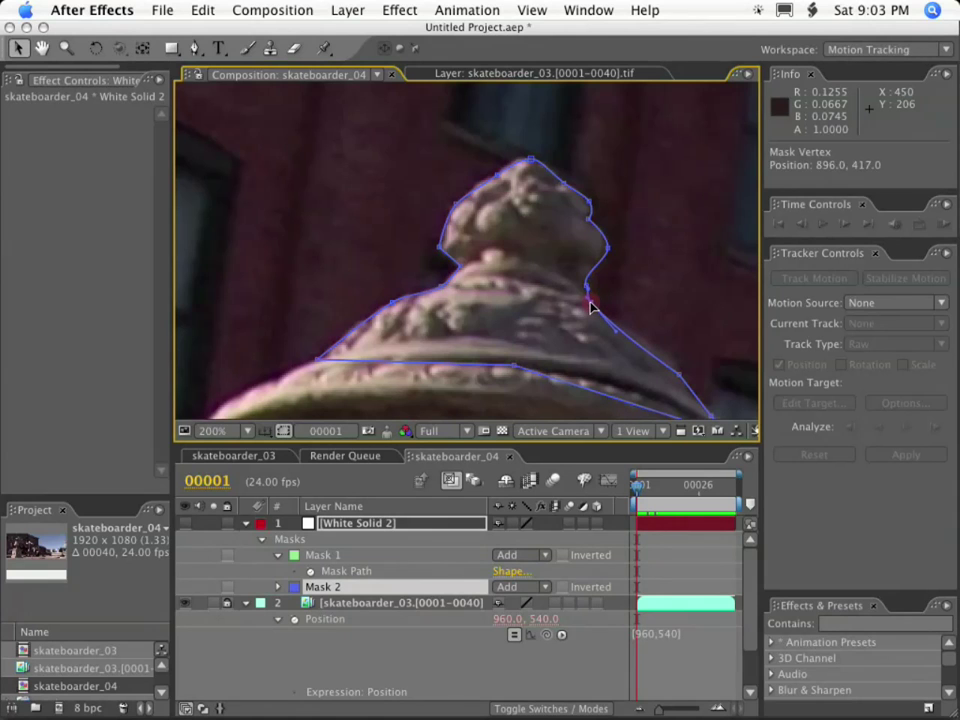
Step: Refine the curve at the finial's right neck and nudge the urn mask's tip and right-bulge vertices onto the stone
{"action": "key", "text": "period"}
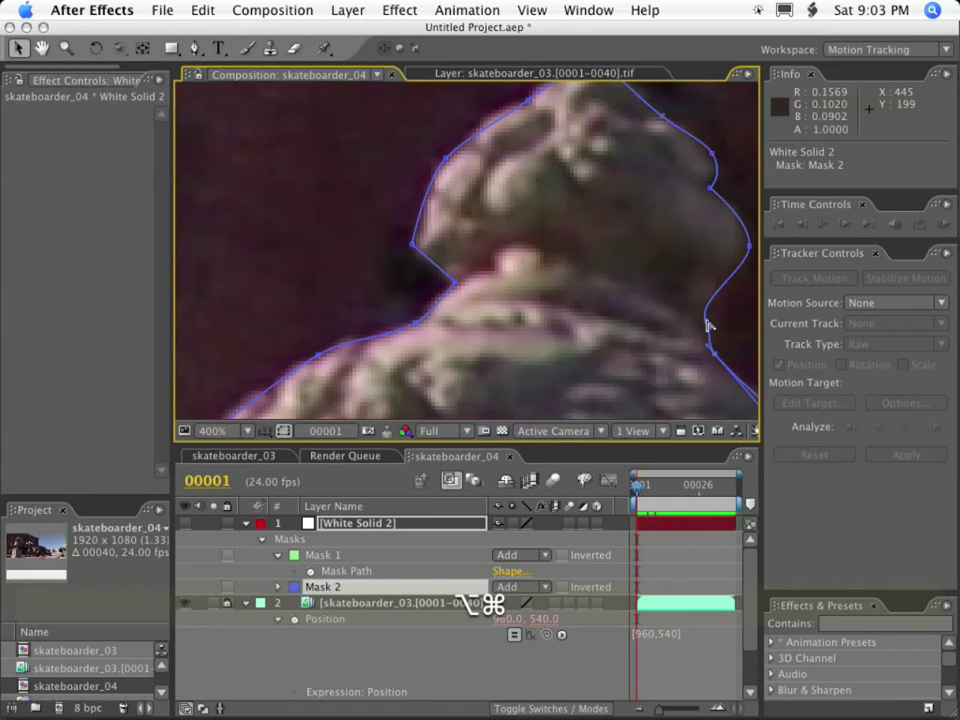
{"action": "left_click", "coordinate": [708, 323], "text": "alt+super"}
{"action": "left_click", "coordinate": [708, 323], "text": "alt+super"}
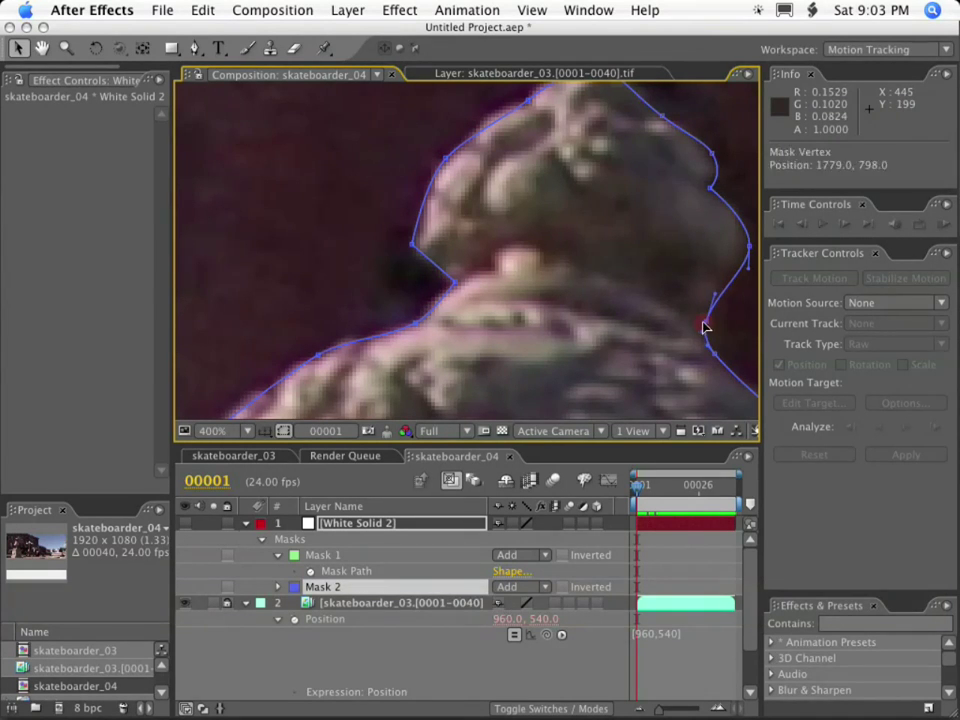
{"action": "key", "text": "comma"}
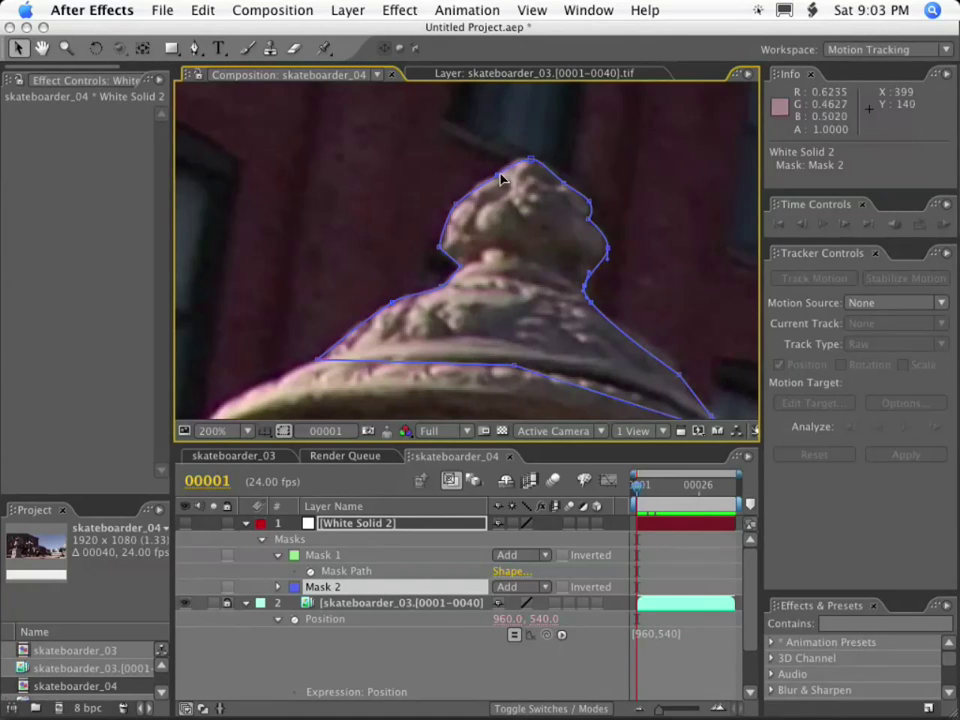
{"action": "left_click", "coordinate": [529, 162]}
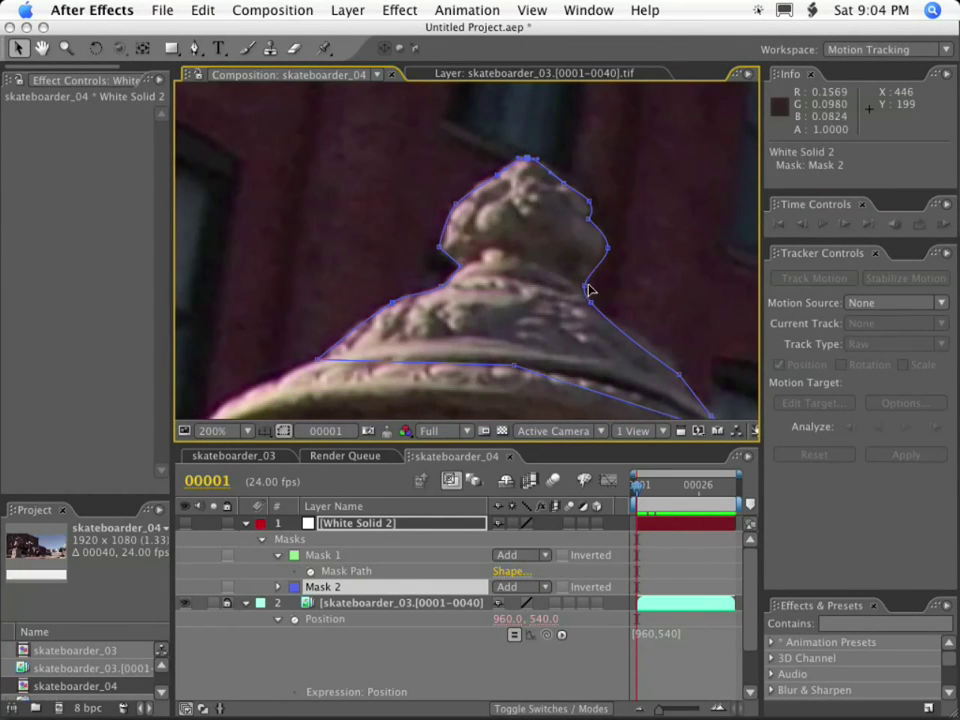
{"action": "left_click_drag", "start_coordinate": [638, 487], "coordinate": [584, 489]}
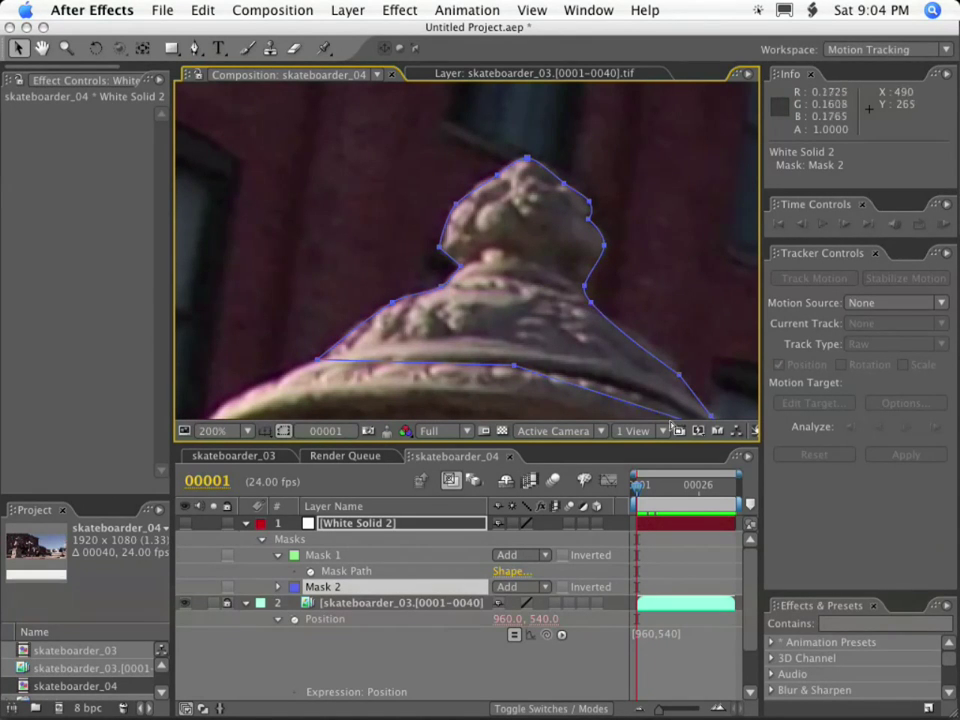
Step: Select all of Mask 2's vertices and slightly scale the mask from its upper-left corner with Free Transform
{"action": "key", "text": "comma"}
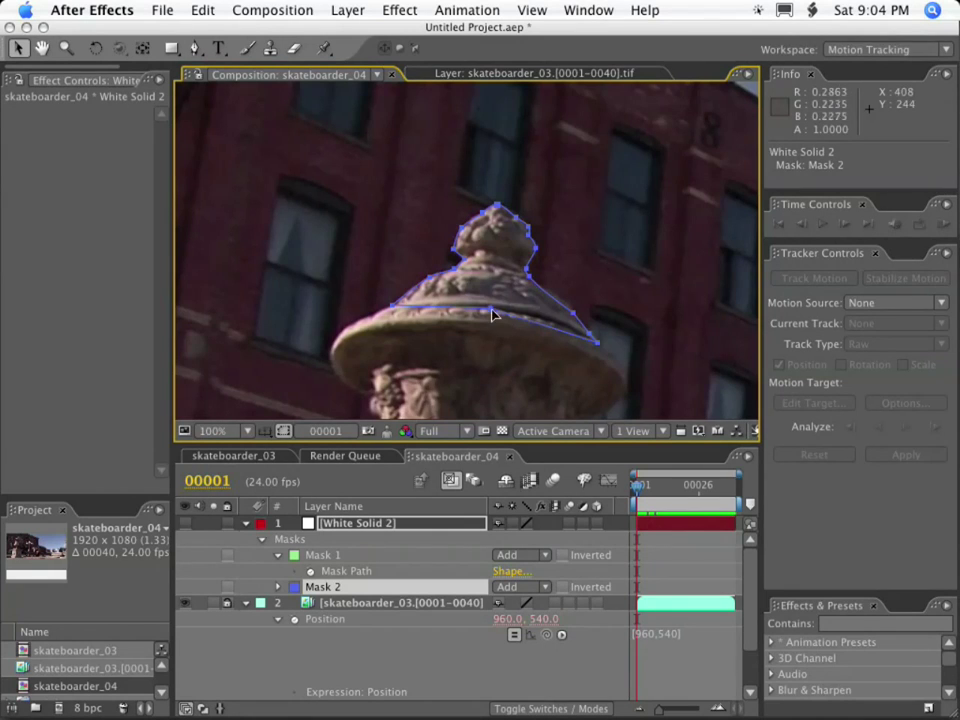
{"action": "key", "text": "period"}
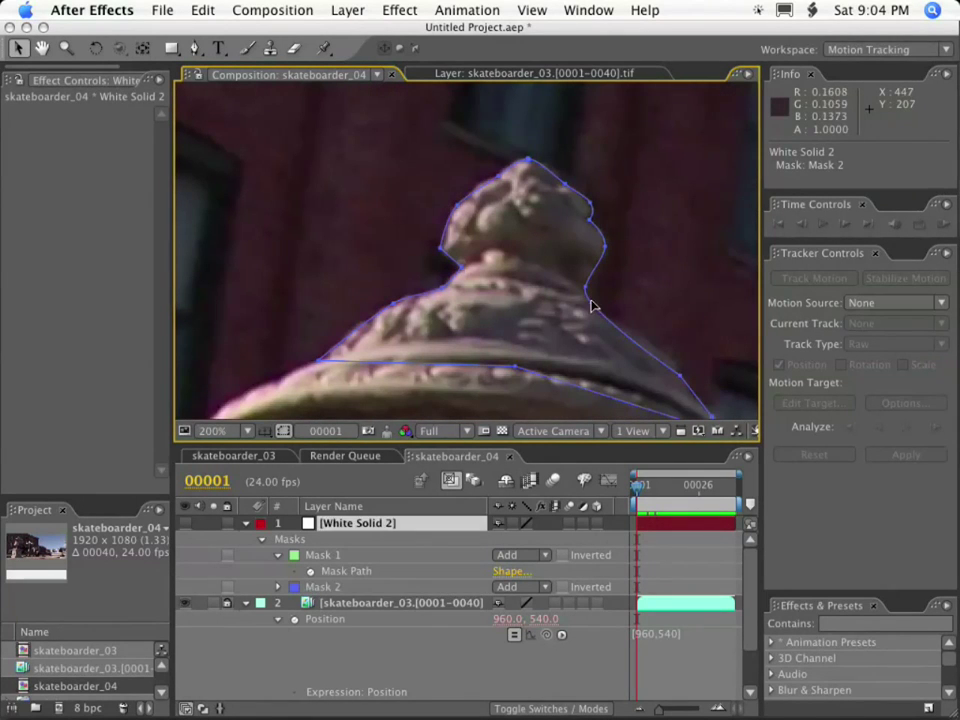
{"action": "left_click", "coordinate": [592, 305], "text": "alt+super"}
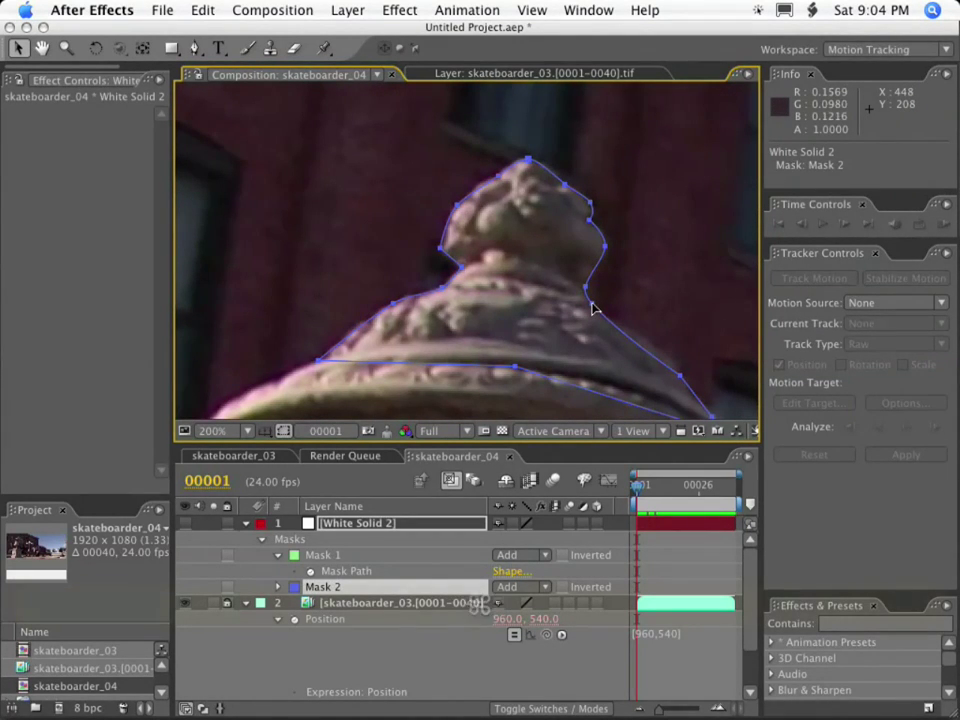
{"action": "double_click", "coordinate": [592, 305]}
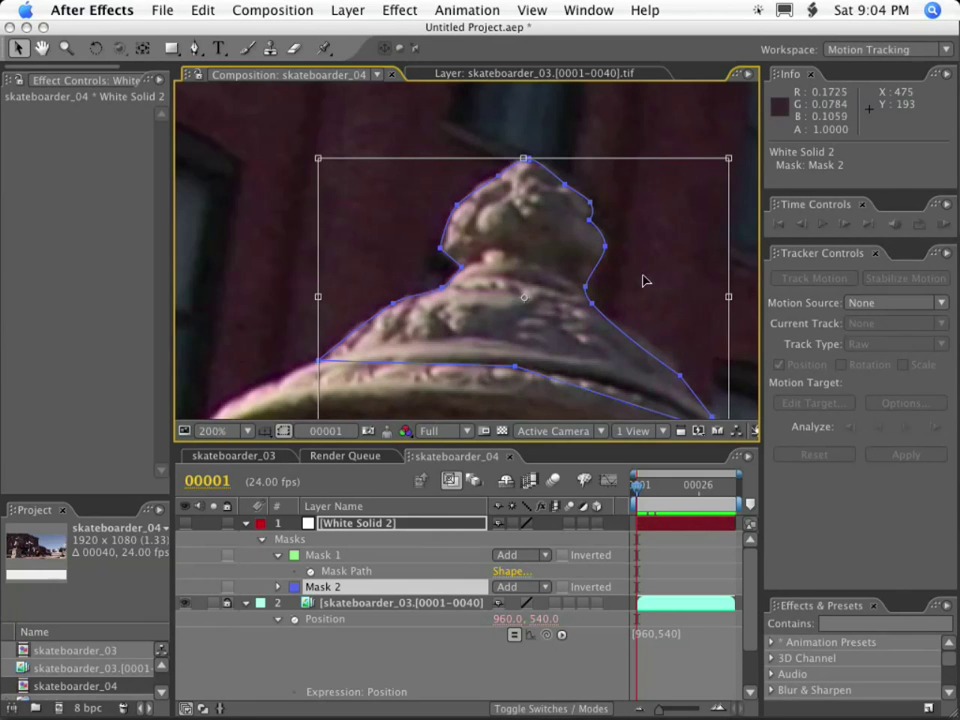
{"action": "key", "text": "comma"}
{"action": "key", "text": "period"}
{"action": "mouse_move", "coordinate": [317, 159]}
{"action": "left_mouse_down"}
{"action": "mouse_move", "coordinate": [375, 210]}
{"action": "mouse_move", "coordinate": [330, 144]}
{"action": "mouse_move", "coordinate": [349, 141]}
{"action": "mouse_move", "coordinate": [270, 201]}
{"action": "mouse_move", "coordinate": [336, 163]}
{"action": "mouse_move", "coordinate": [320, 162]}
{"action": "mouse_move", "coordinate": [318, 209]}
{"action": "mouse_move", "coordinate": [320, 162]}
{"action": "left_mouse_up"}
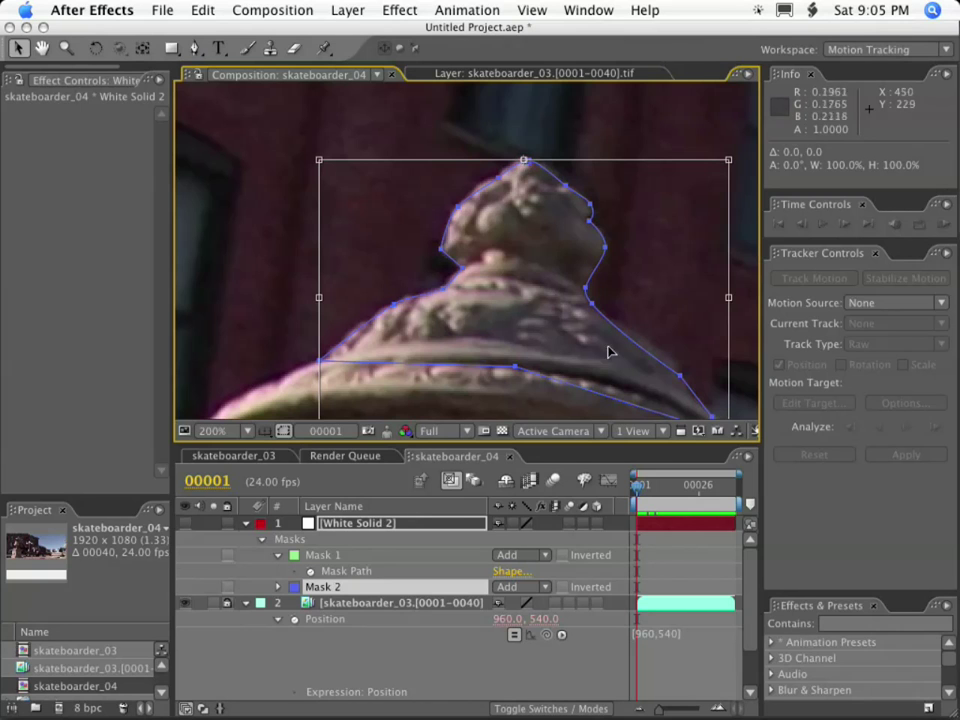
Step: Scale and rotate all of Mask 2 about an anchor point at the finial's tip, working in a maximized composition view
{"action": "key", "text": "grave"}
{"action": "left_click_drag", "start_coordinate": [326, 577], "coordinate": [333, 550]}
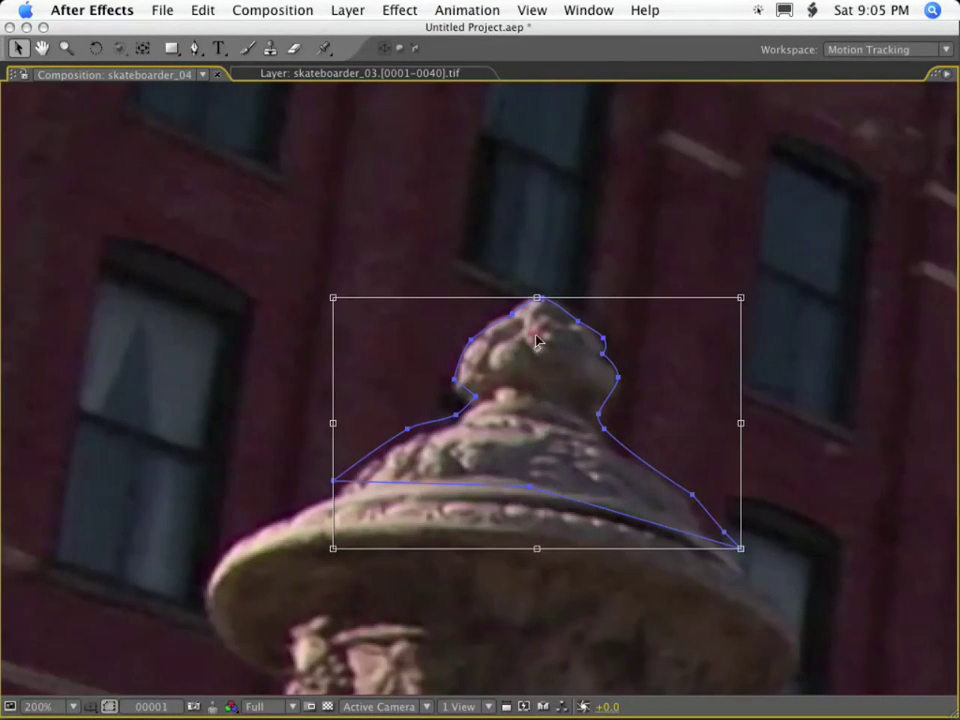
{"action": "mouse_move", "coordinate": [333, 551]}
{"action": "left_mouse_down"}
{"action": "mouse_move", "coordinate": [340, 455]}
{"action": "mouse_move", "coordinate": [358, 526]}
{"action": "mouse_move", "coordinate": [296, 396]}
{"action": "mouse_move", "coordinate": [405, 574]}
{"action": "mouse_move", "coordinate": [319, 339]}
{"action": "mouse_move", "coordinate": [336, 548]}
{"action": "left_mouse_up"}
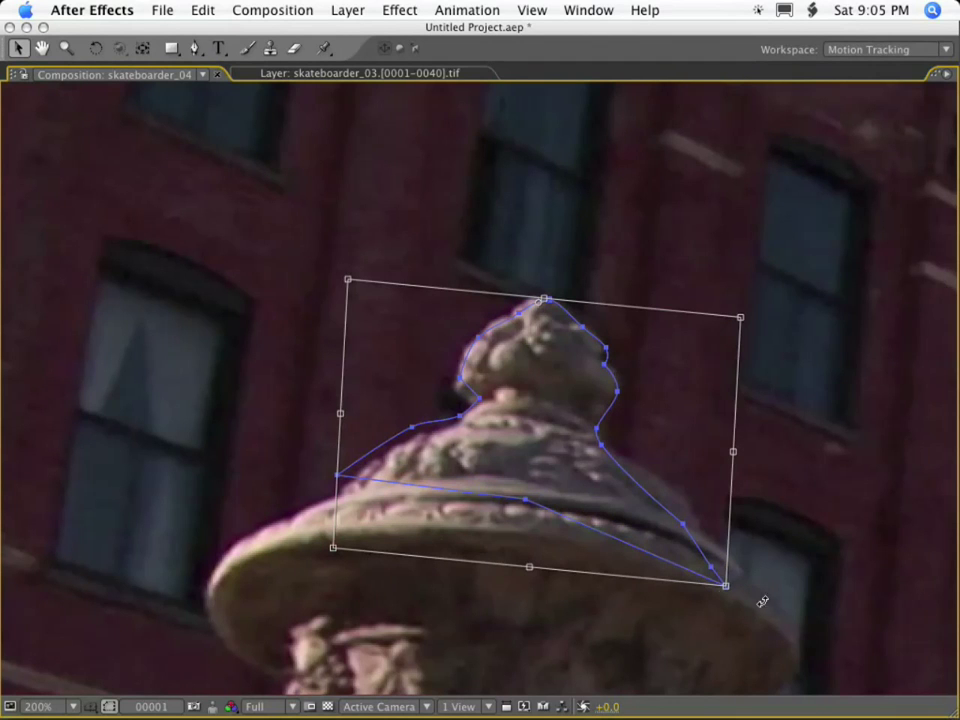
{"action": "left_click_drag", "start_coordinate": [727, 587], "coordinate": [743, 564]}
{"action": "left_click_drag", "start_coordinate": [555, 359], "coordinate": [545, 358]}
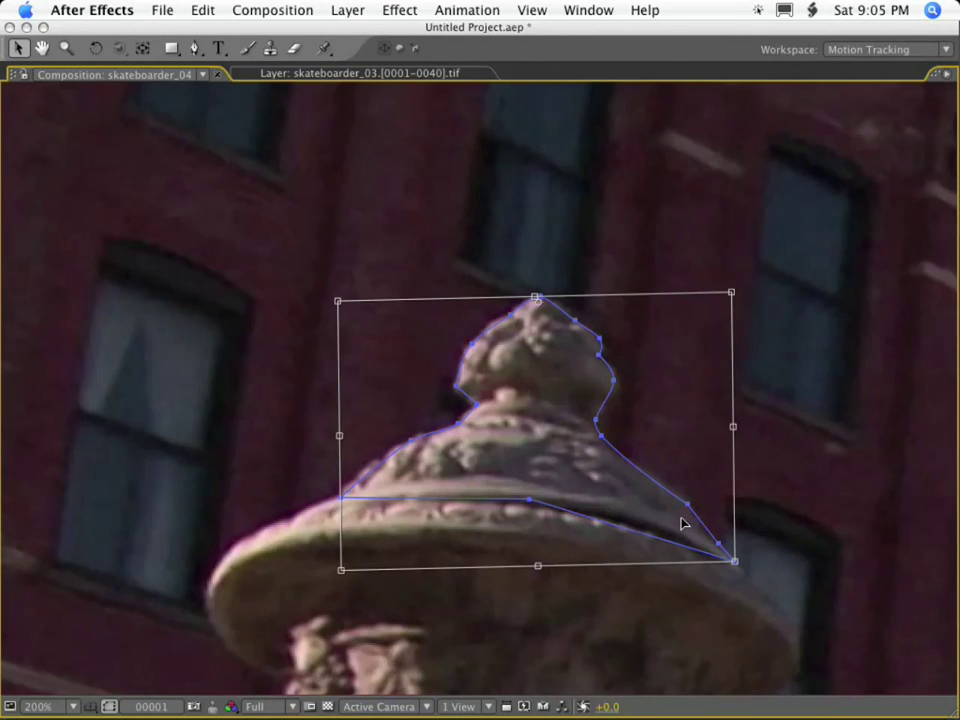
{"action": "key", "text": "grave"}
Step: Compare how the urn mask's outline displays with White Solid 2 selected and deselected
{"action": "left_click", "coordinate": [343, 528]}
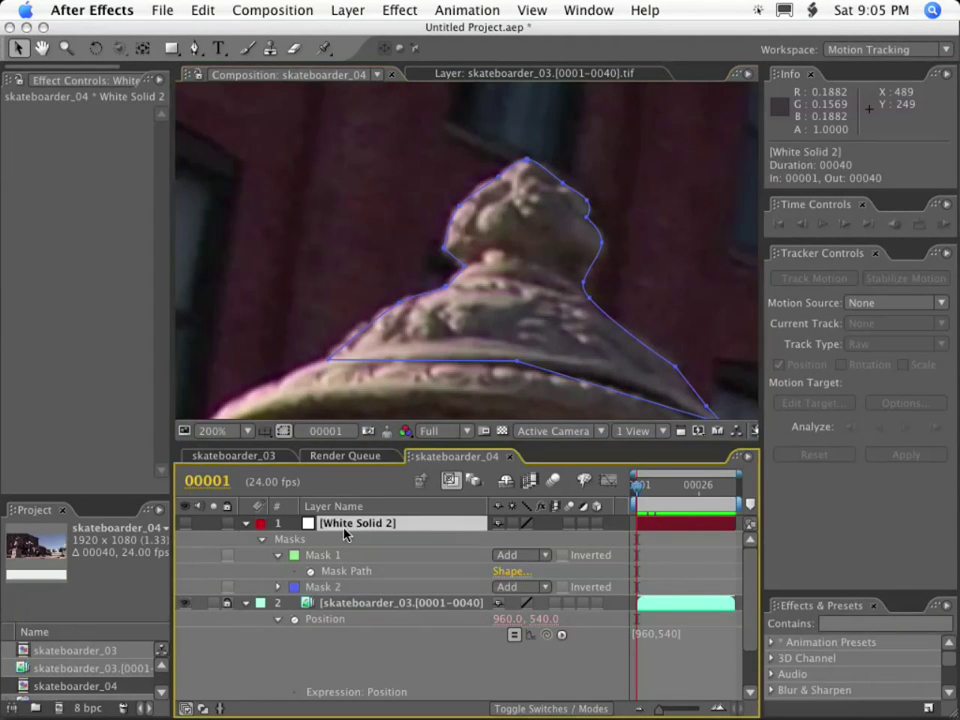
{"action": "left_click", "coordinate": [465, 270]}
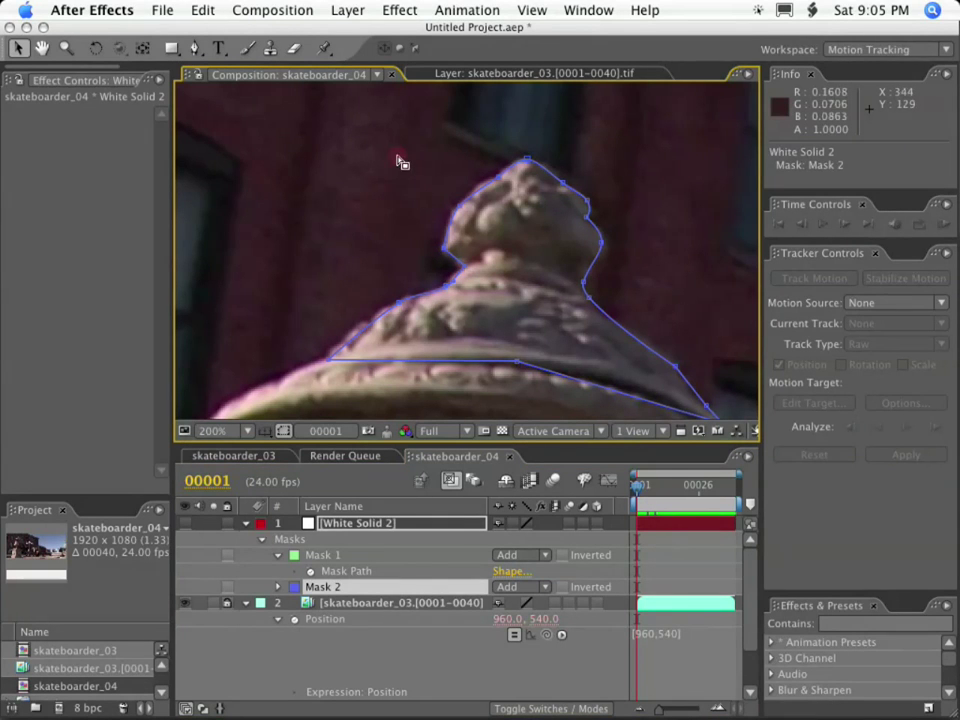
{"action": "left_click", "coordinate": [368, 128]}
{"action": "left_click", "coordinate": [370, 527]}
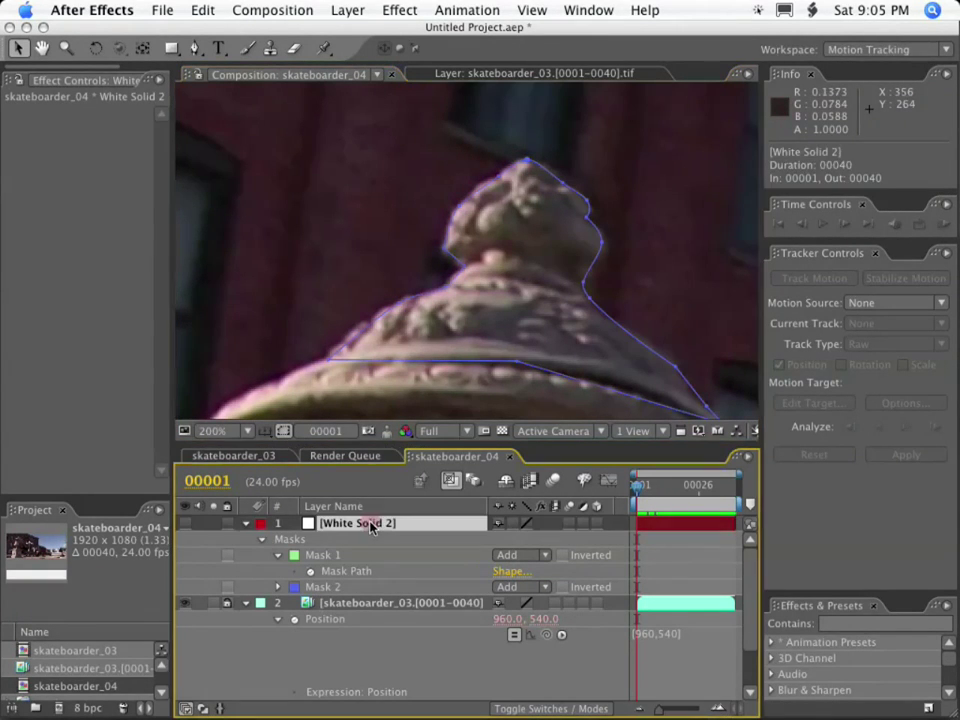
{"action": "left_click", "coordinate": [407, 146]}
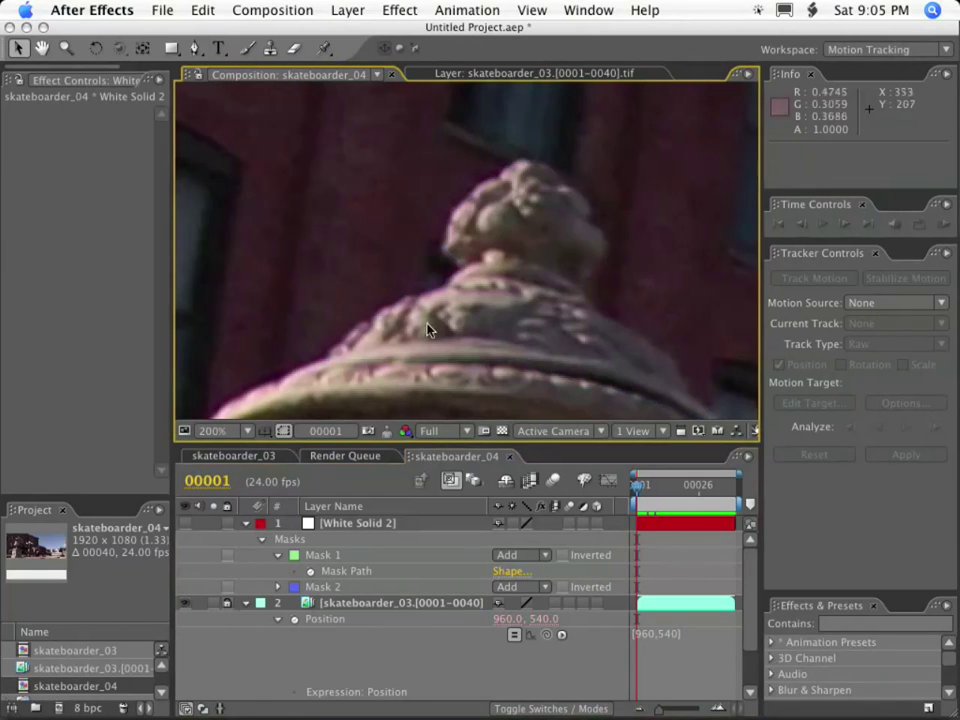
Step: Make White Solid 2 visible and set Mask 2's Mask Opacity to 0%
{"action": "left_click", "coordinate": [324, 528]}
{"action": "left_click", "coordinate": [184, 523]}
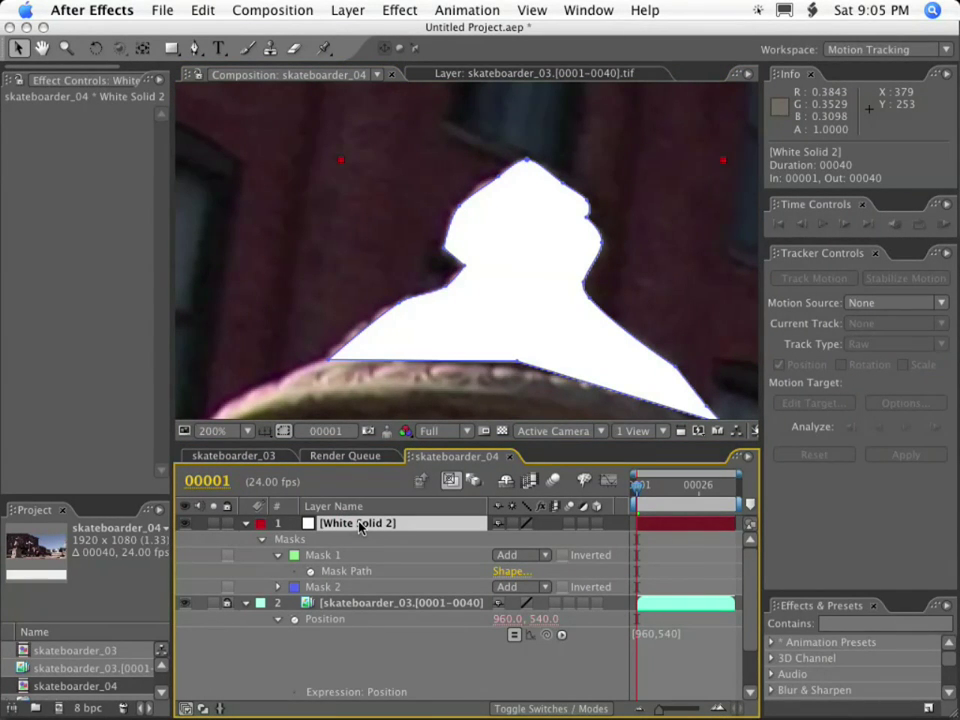
{"action": "left_click", "coordinate": [278, 588]}
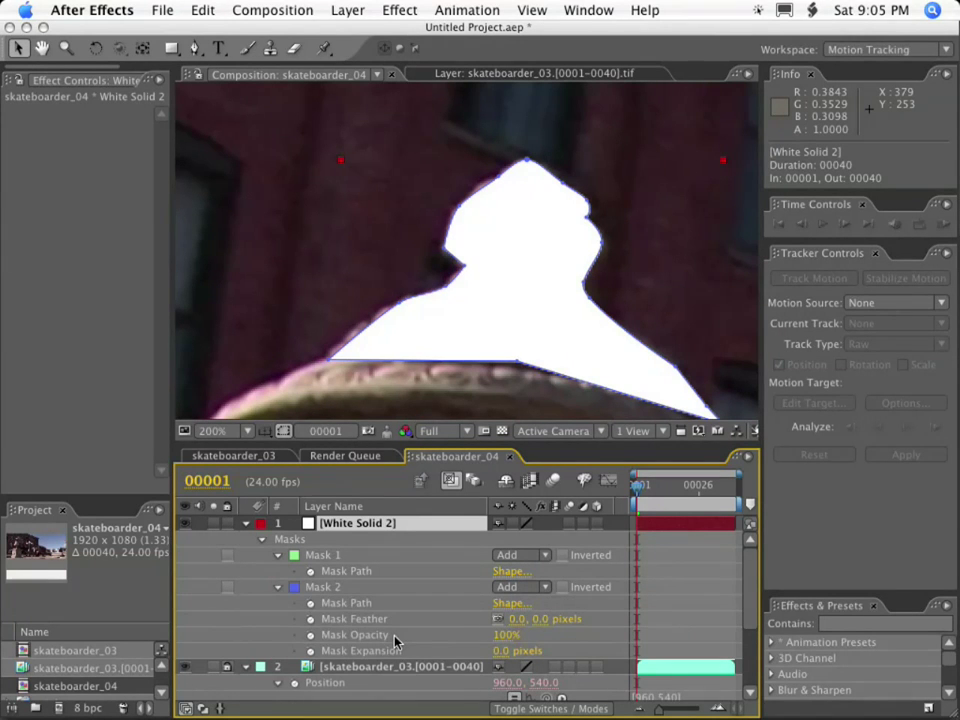
{"action": "left_click_drag", "start_coordinate": [502, 634], "coordinate": [430, 634]}
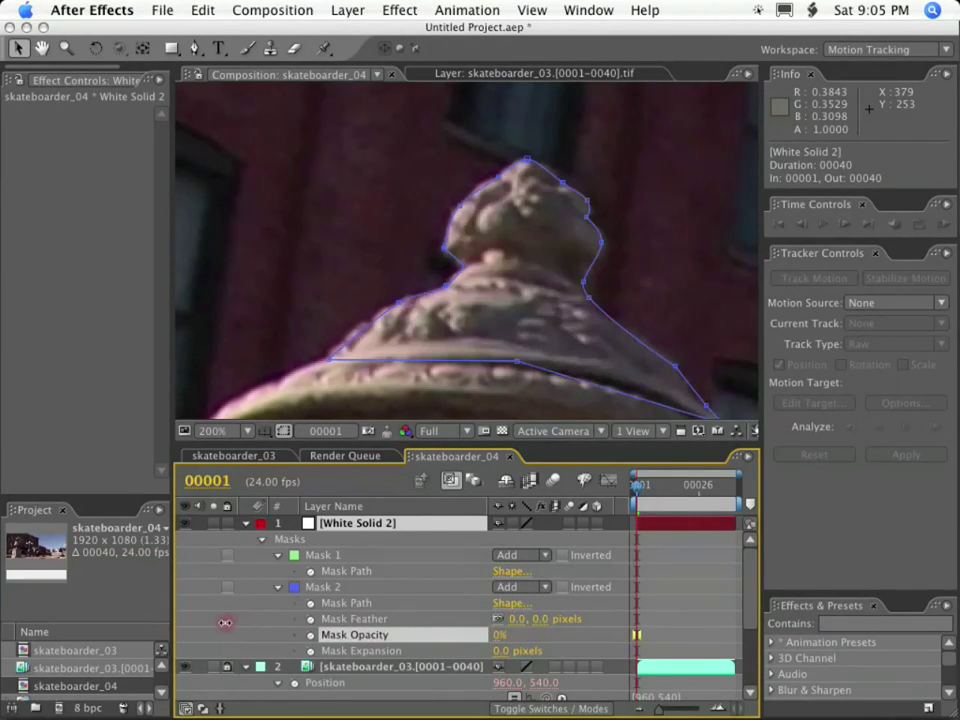
Step: Free-transform only Mask 2's finial vertices around an anchor at the tip, scaling them to 100.8% width and 103.8% height
{"action": "left_click", "coordinate": [386, 310]}
{"action": "left_click", "coordinate": [512, 310]}
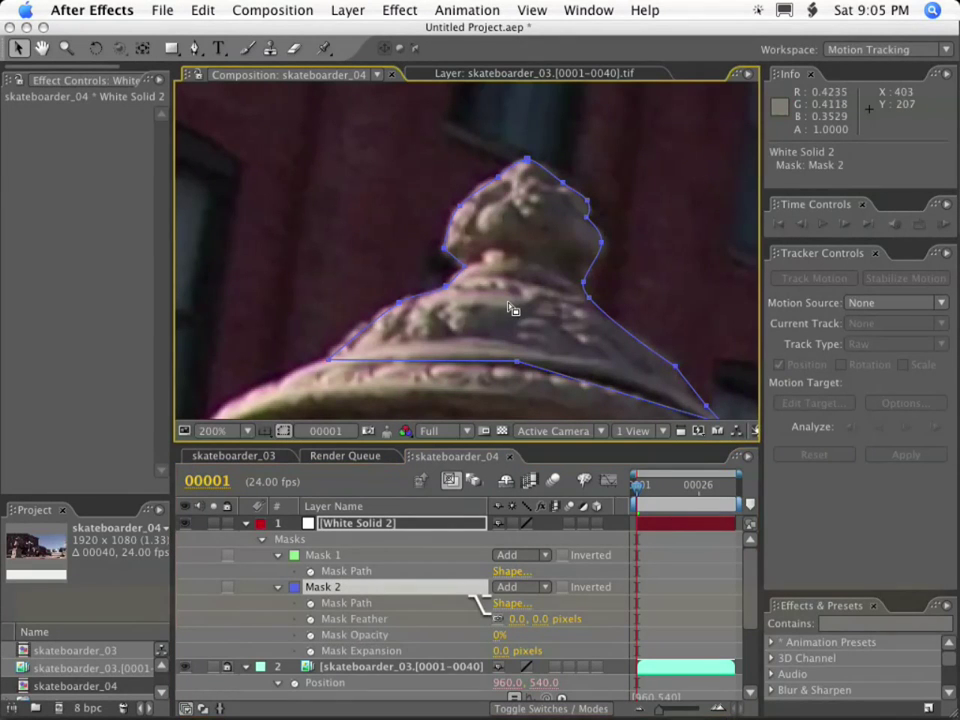
{"action": "left_click_drag", "start_coordinate": [380, 118], "coordinate": [680, 299]}
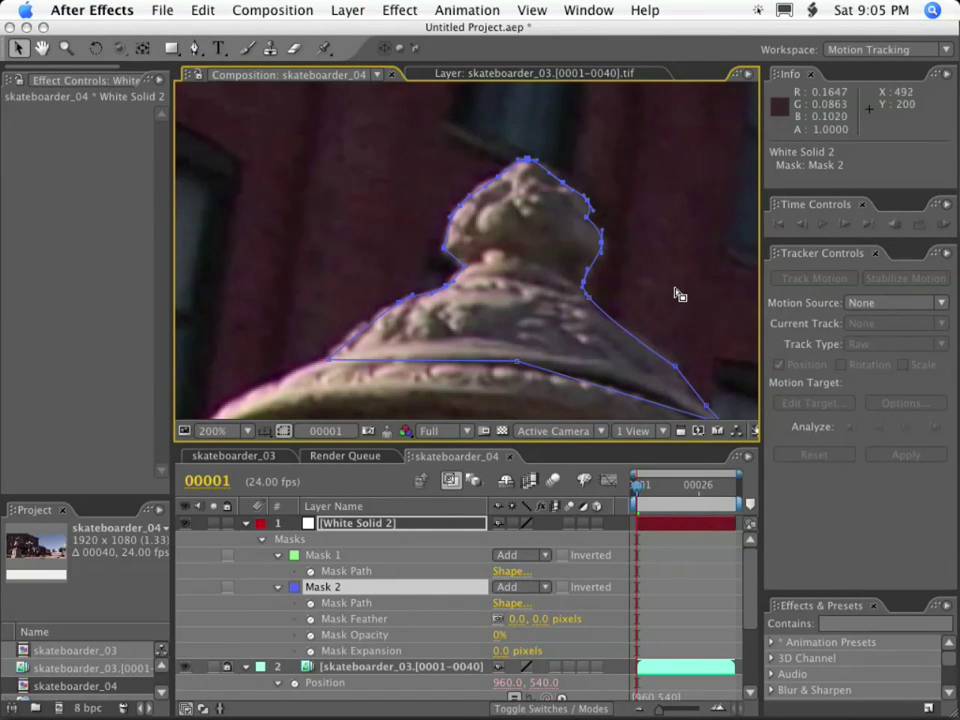
{"action": "mouse_move", "coordinate": [529, 165]}
{"action": "left_mouse_down"}
{"action": "mouse_move", "coordinate": [536, 114]}
{"action": "mouse_move", "coordinate": [531, 165]}
{"action": "left_mouse_up"}
{"action": "double_click", "coordinate": [529, 163]}
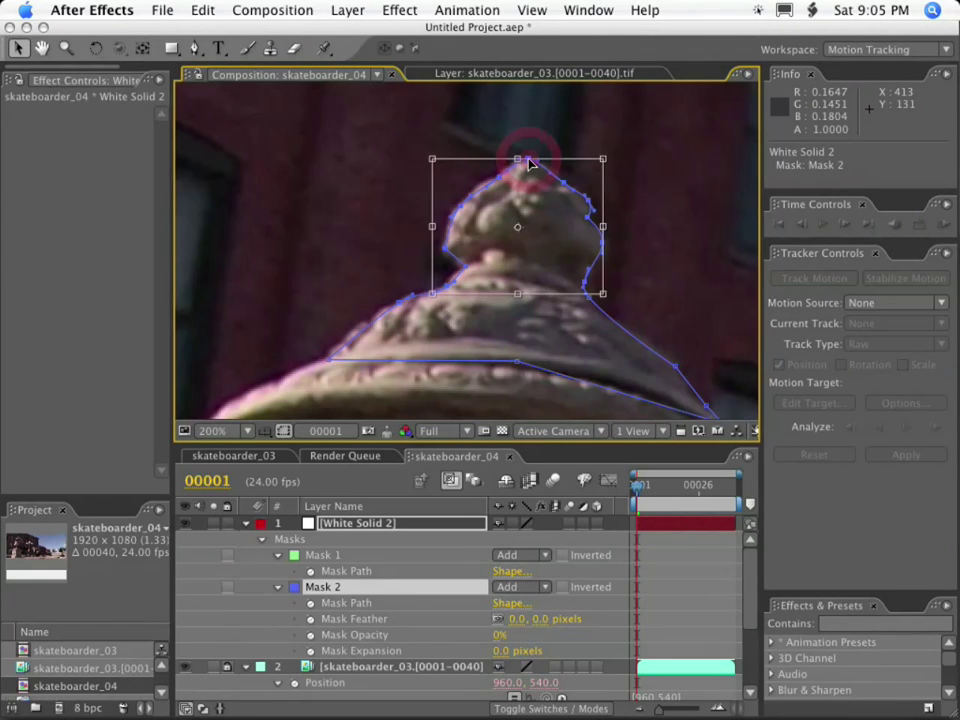
{"action": "mouse_move", "coordinate": [606, 295]}
{"action": "left_mouse_down"}
{"action": "mouse_move", "coordinate": [609, 258]}
{"action": "mouse_move", "coordinate": [610, 301]}
{"action": "left_mouse_up"}
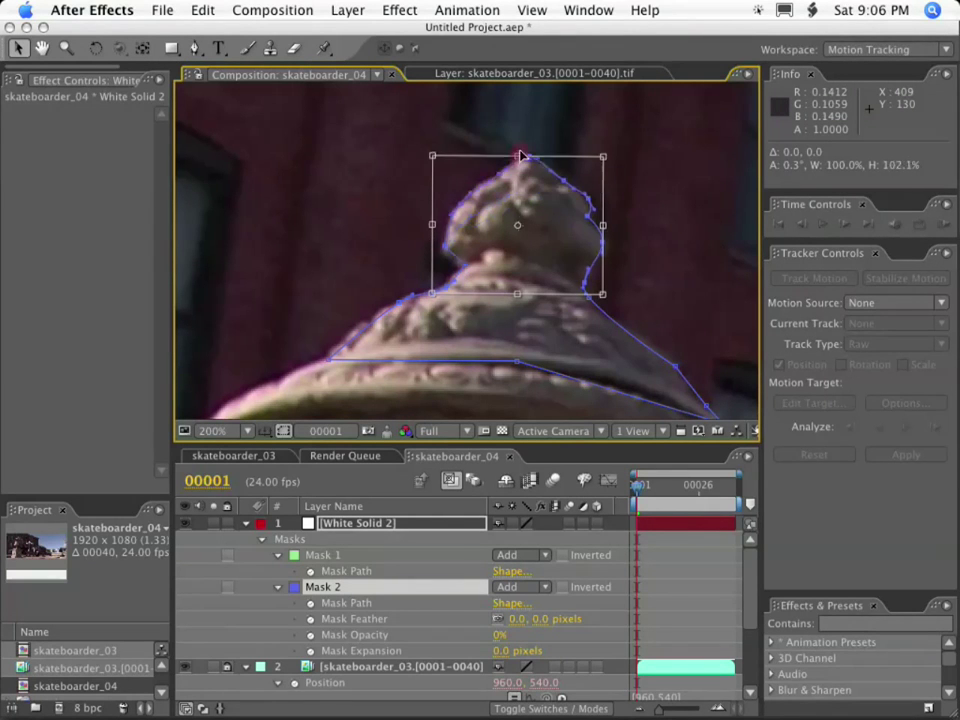
{"action": "mouse_move", "coordinate": [440, 162]}
{"action": "left_mouse_down"}
{"action": "mouse_move", "coordinate": [525, 167]}
{"action": "mouse_move", "coordinate": [433, 157]}
{"action": "left_mouse_up"}
{"action": "left_click_drag", "start_coordinate": [518, 226], "coordinate": [523, 161]}
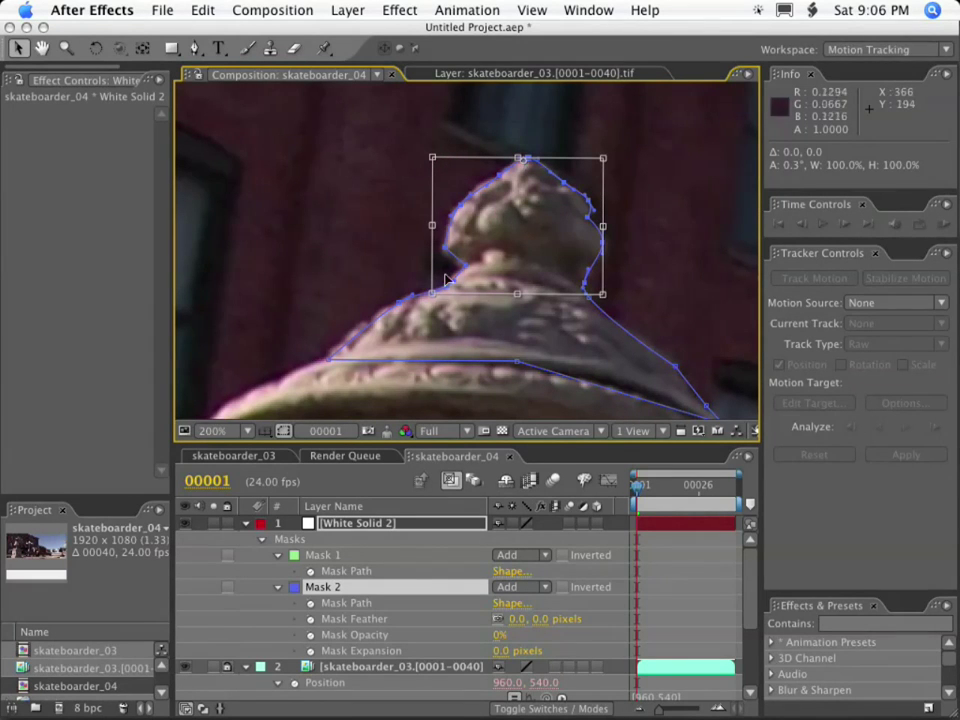
{"action": "mouse_move", "coordinate": [432, 293]}
{"action": "left_mouse_down"}
{"action": "mouse_move", "coordinate": [448, 226]}
{"action": "mouse_move", "coordinate": [437, 304]}
{"action": "mouse_move", "coordinate": [422, 281]}
{"action": "mouse_move", "coordinate": [434, 303]}
{"action": "left_mouse_up"}
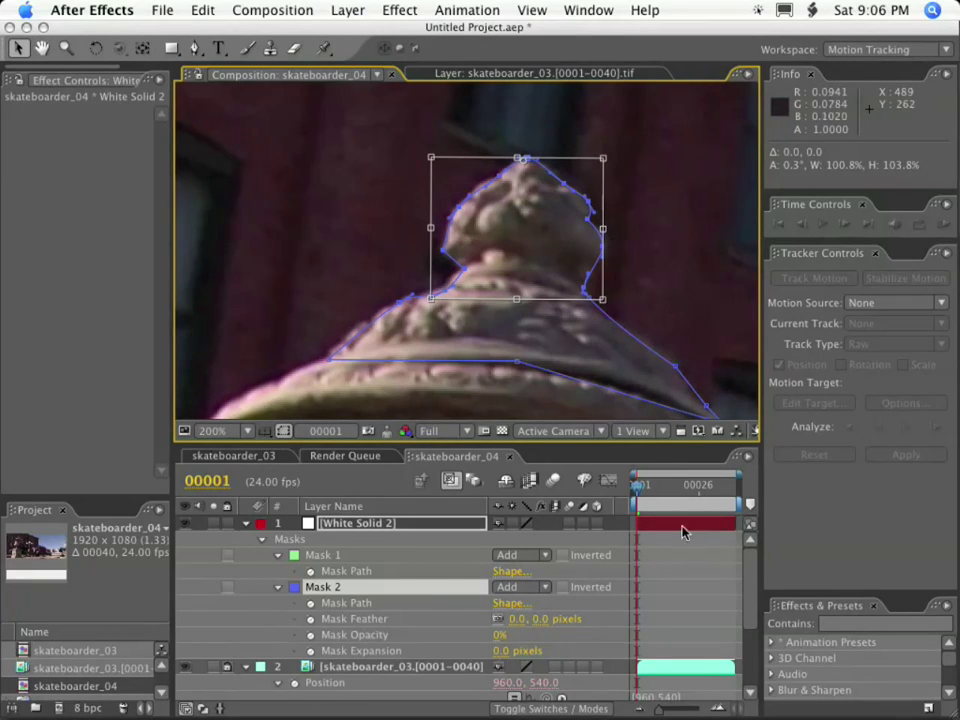
Step: Go to frame 6, move Mask 2 onto the shifted urn lid, and adjust its vertices to fit the finial
{"action": "left_click_drag", "start_coordinate": [640, 494], "coordinate": [648, 490]}
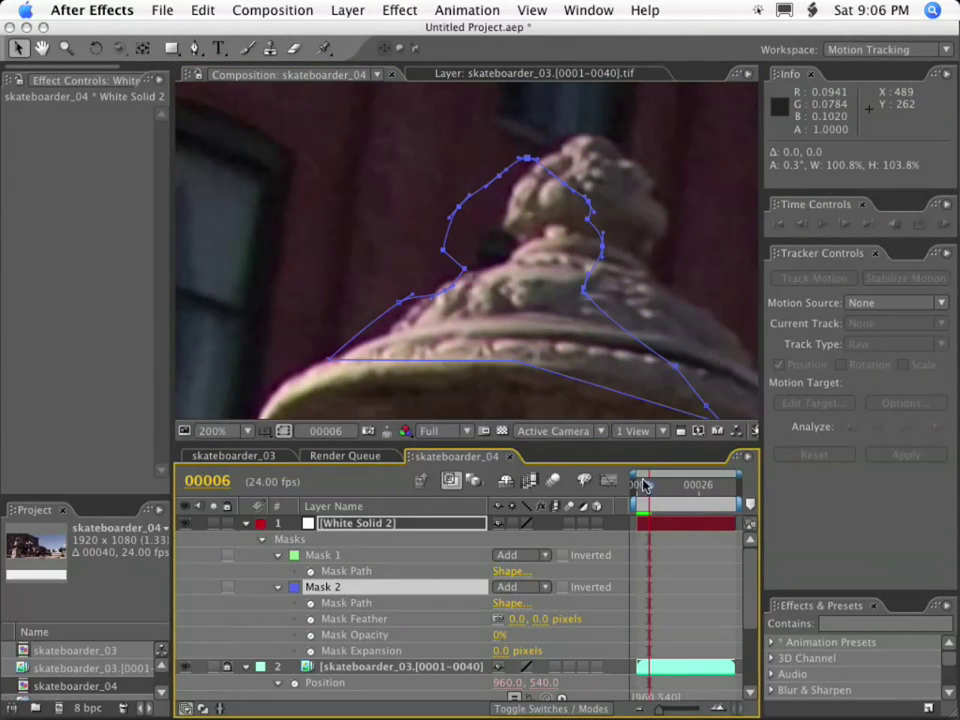
{"action": "left_click_drag", "start_coordinate": [463, 270], "coordinate": [527, 246]}
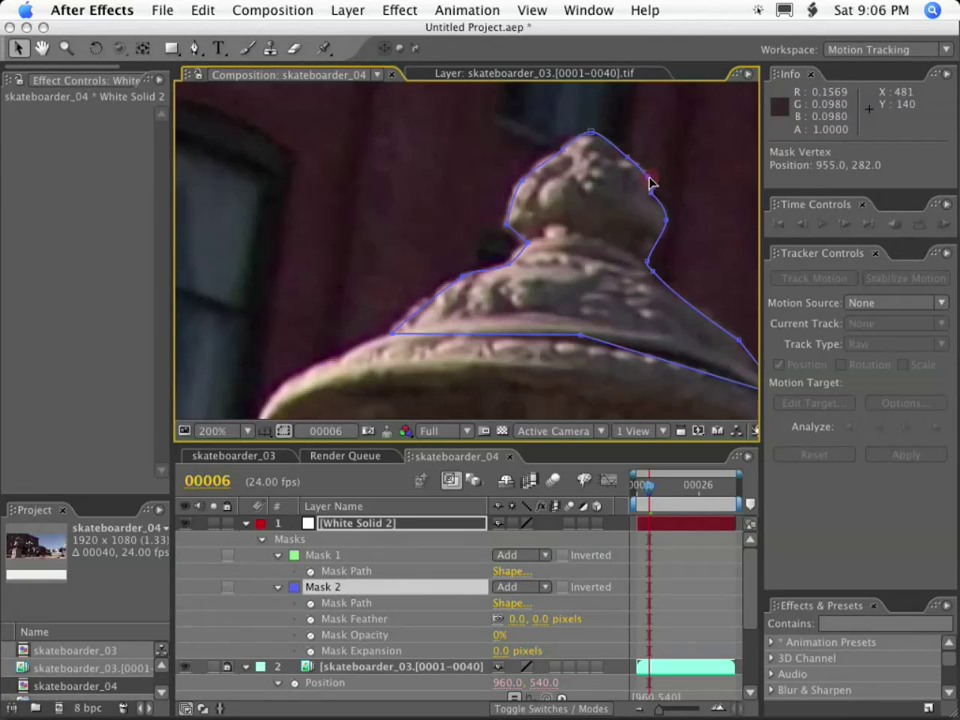
{"action": "left_click", "coordinate": [520, 186]}
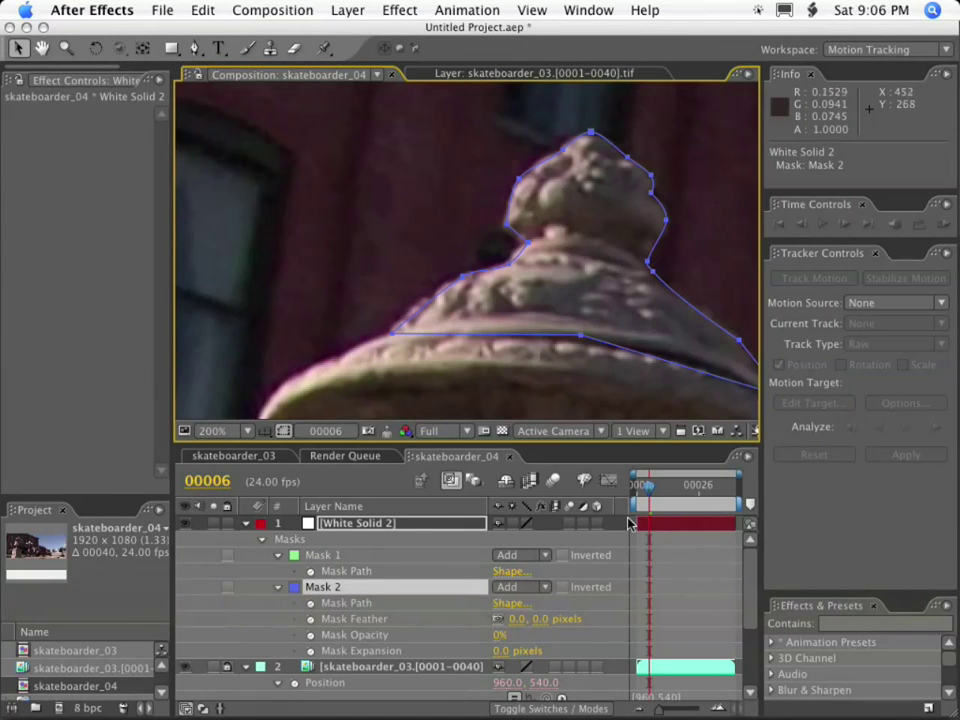
Step: Go to frame 40, move Mask 2 onto the urn lid, and maximize the composition view
{"action": "left_click_drag", "start_coordinate": [648, 492], "coordinate": [797, 489]}
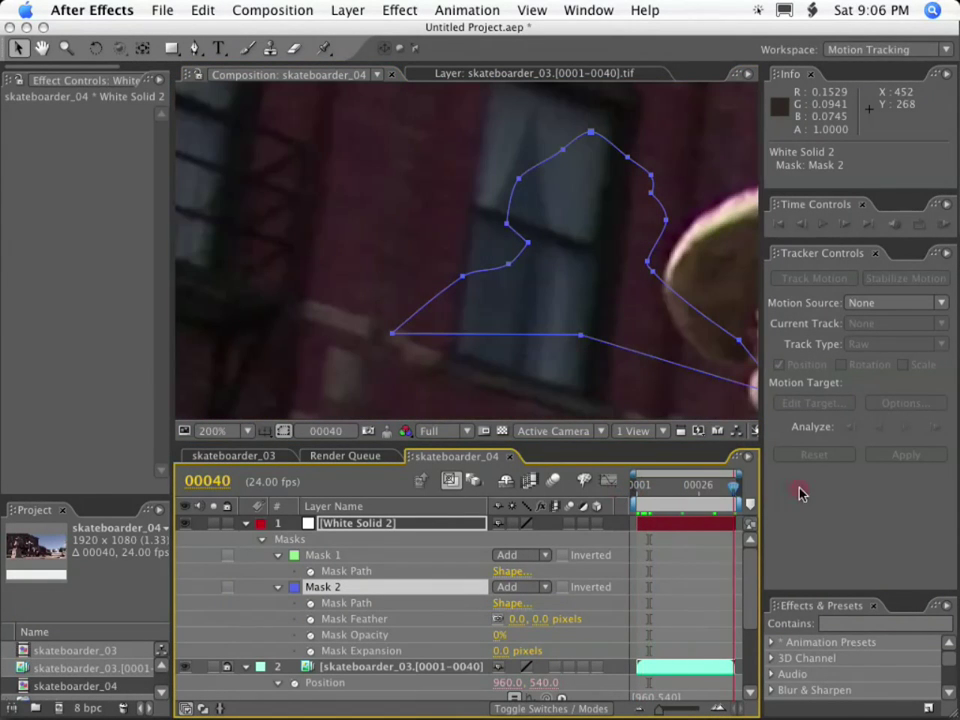
{"action": "key", "text": "space"}
{"action": "left_click_drag", "start_coordinate": [683, 244], "coordinate": [533, 326]}
{"action": "key", "text": "space"}
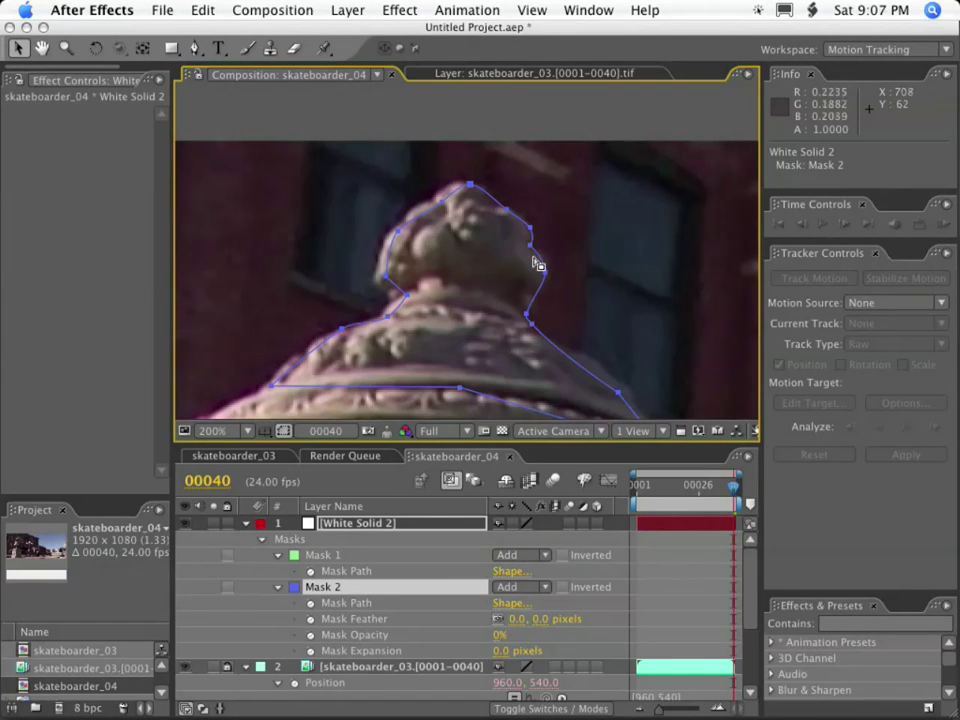
{"action": "key", "text": "grave"}
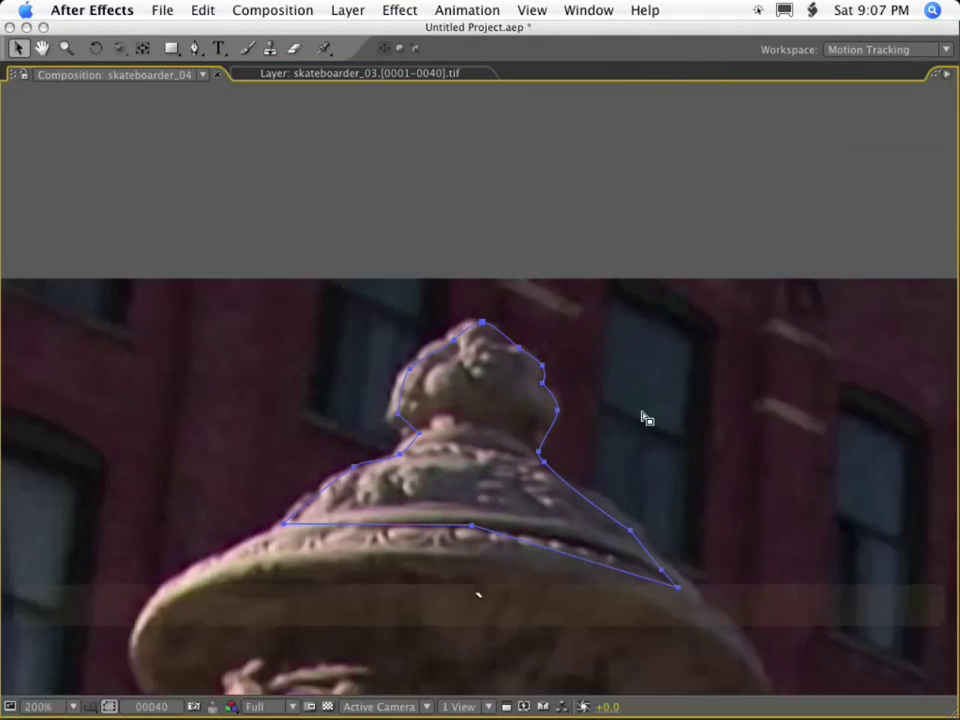
{"action": "key", "text": "space"}
{"action": "left_click_drag", "start_coordinate": [656, 434], "coordinate": [656, 334]}
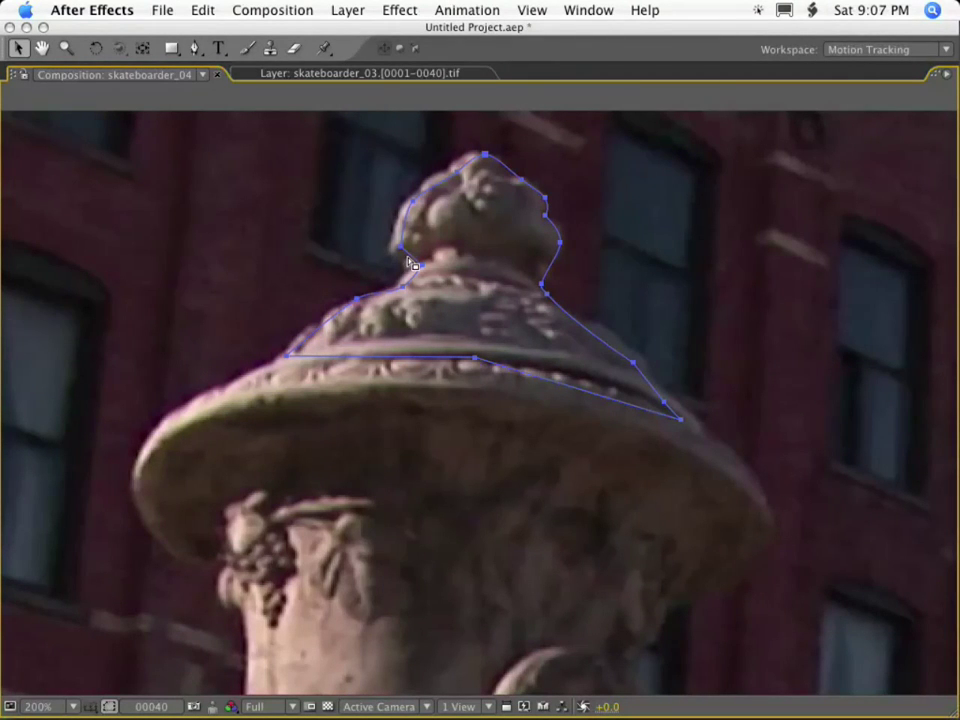
Step: Free-transform only Mask 2's finial vertices, stretching them outward on the finial's left side and slightly upward to fit frame 40
{"action": "left_click_drag", "start_coordinate": [347, 125], "coordinate": [610, 321]}
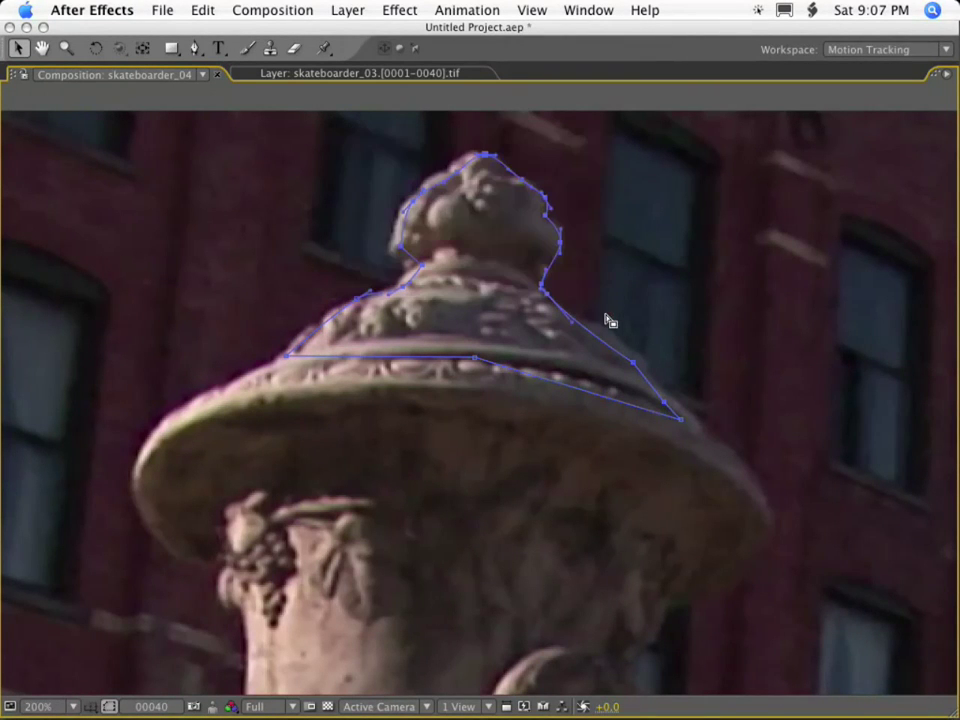
{"action": "double_click", "coordinate": [422, 266]}
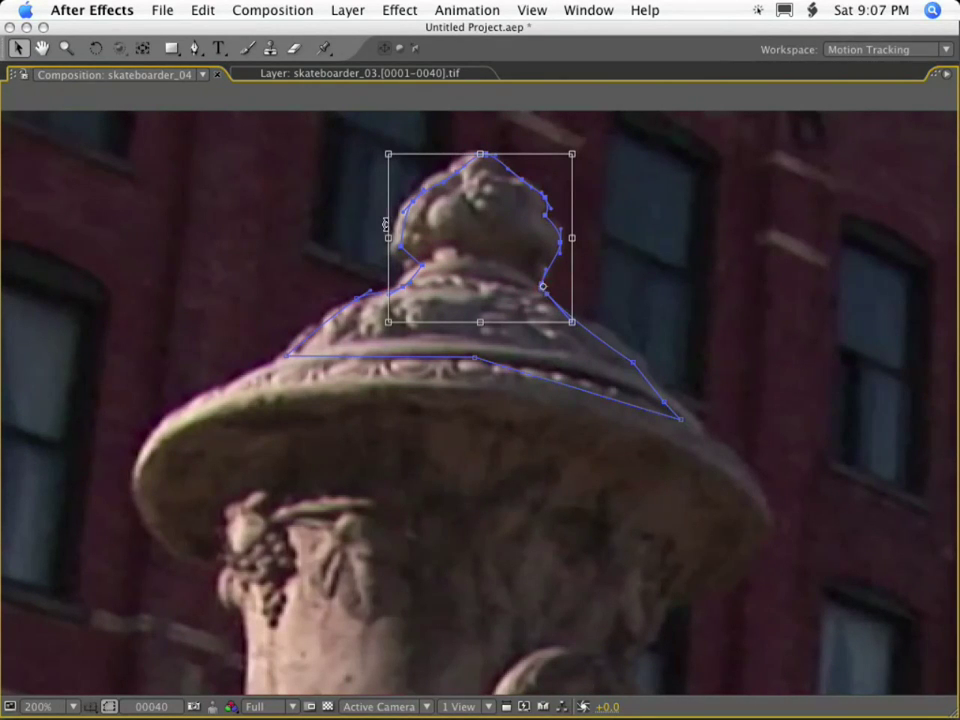
{"action": "left_click_drag", "start_coordinate": [387, 239], "coordinate": [377, 240]}
{"action": "left_click_drag", "start_coordinate": [474, 154], "coordinate": [473, 151]}
{"action": "key", "text": "Return"}
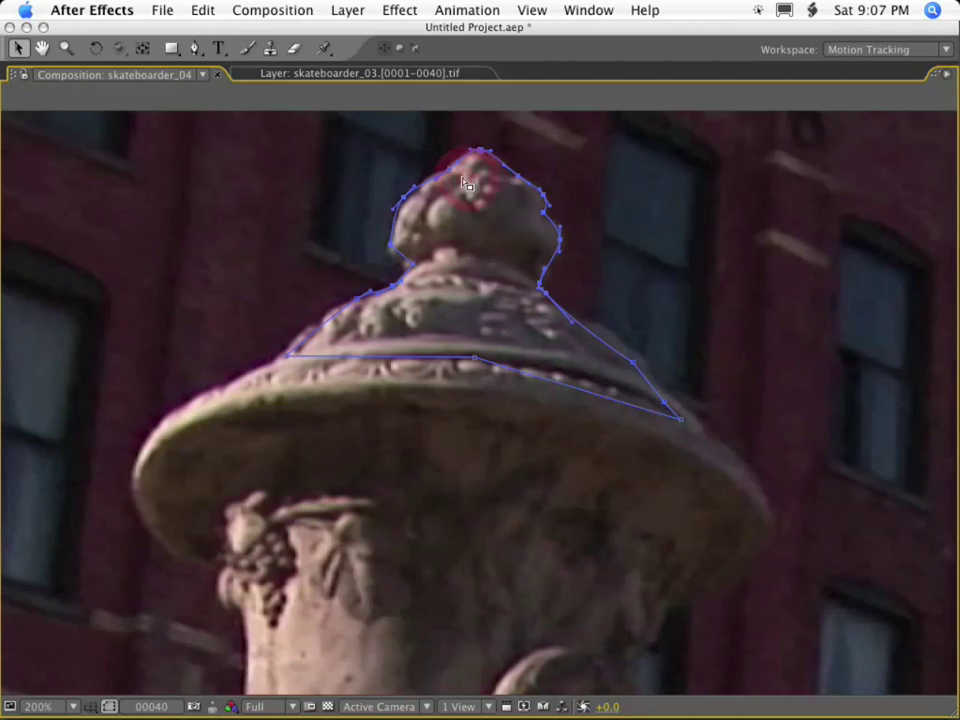
Step: Adjust individual finial vertices of Mask 2 at frame 40, undoing one change, and restore the composition view to its normal size
{"action": "left_click", "coordinate": [403, 205]}
{"action": "key", "text": "super+z"}
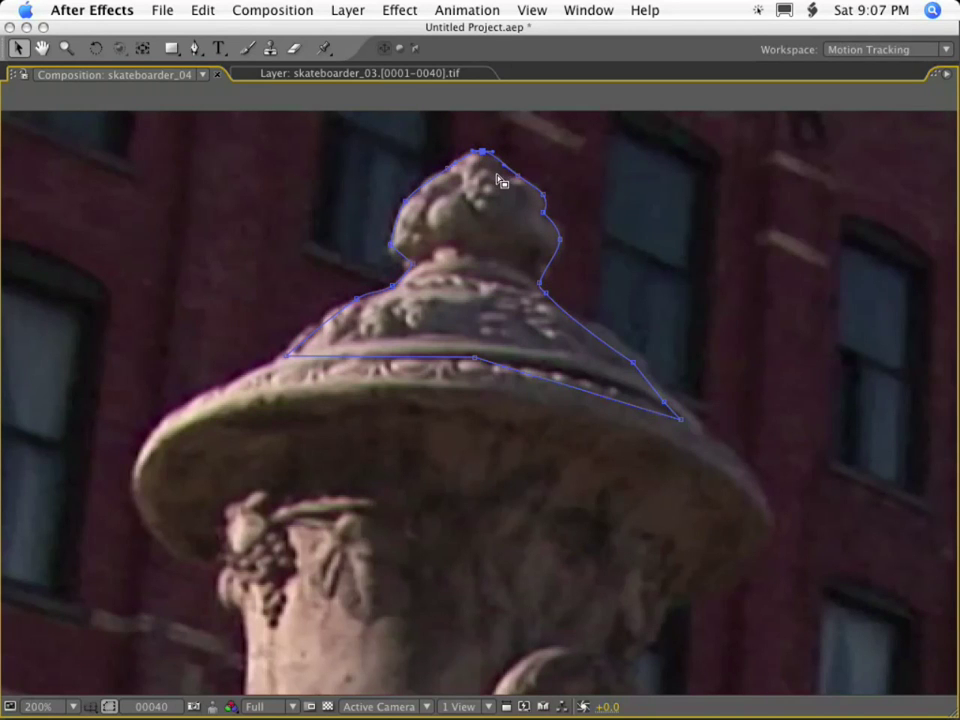
{"action": "left_click", "coordinate": [556, 241]}
{"action": "key", "text": "grave"}
{"action": "key", "text": "space"}
{"action": "left_click_drag", "start_coordinate": [471, 199], "coordinate": [527, 320]}
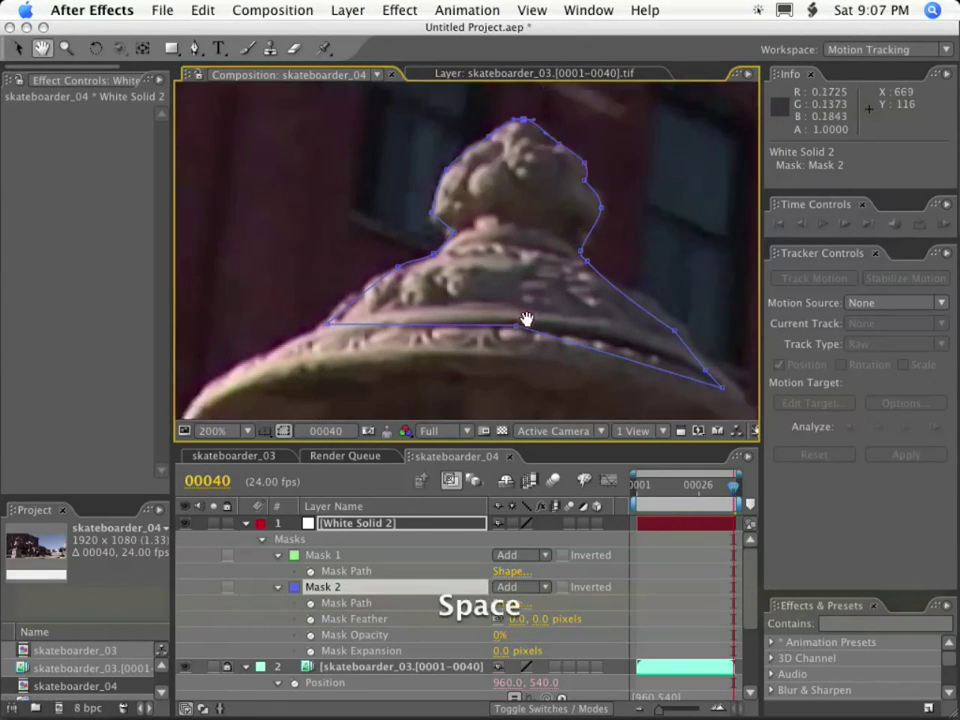
Step: Play a RAM preview of the shot from frame 1 with White Solid 2 hidden
{"action": "scroll", "coordinate": [527, 320], "scroll_direction": "down", "scroll_amount": 2}
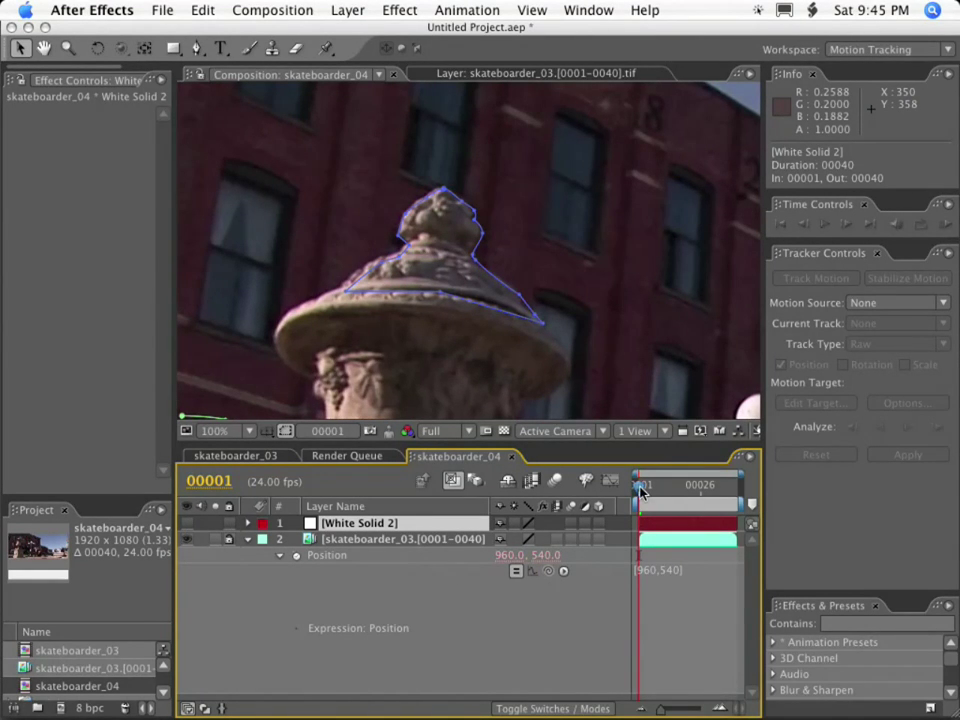
{"action": "left_click_drag", "start_coordinate": [640, 490], "coordinate": [611, 489]}
{"action": "key", "text": "KP_0"}
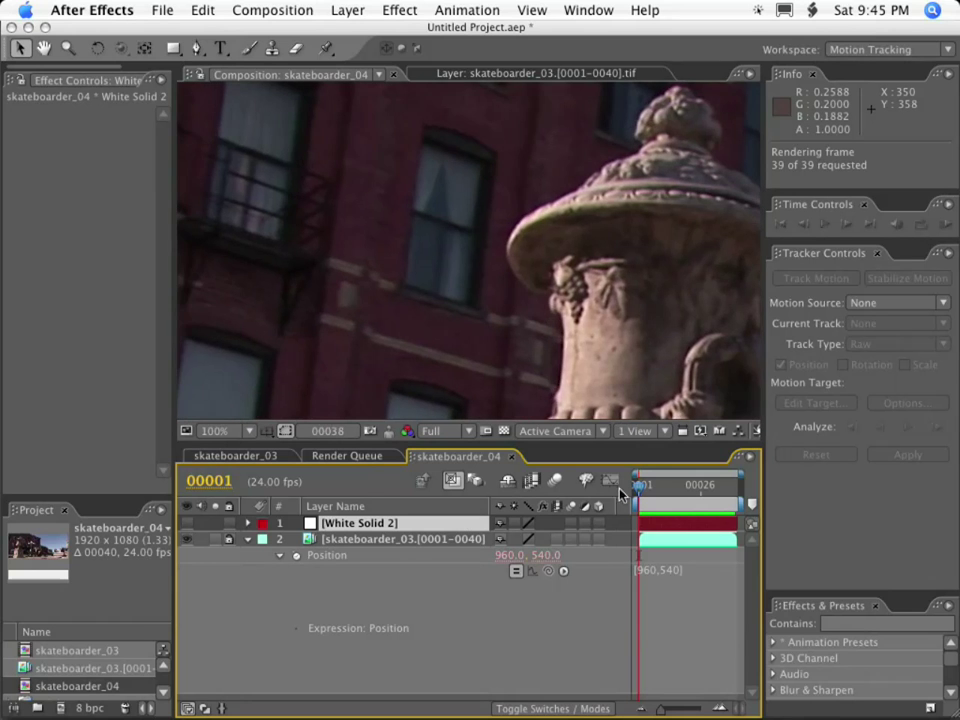
{"action": "key", "text": "KP_0"}
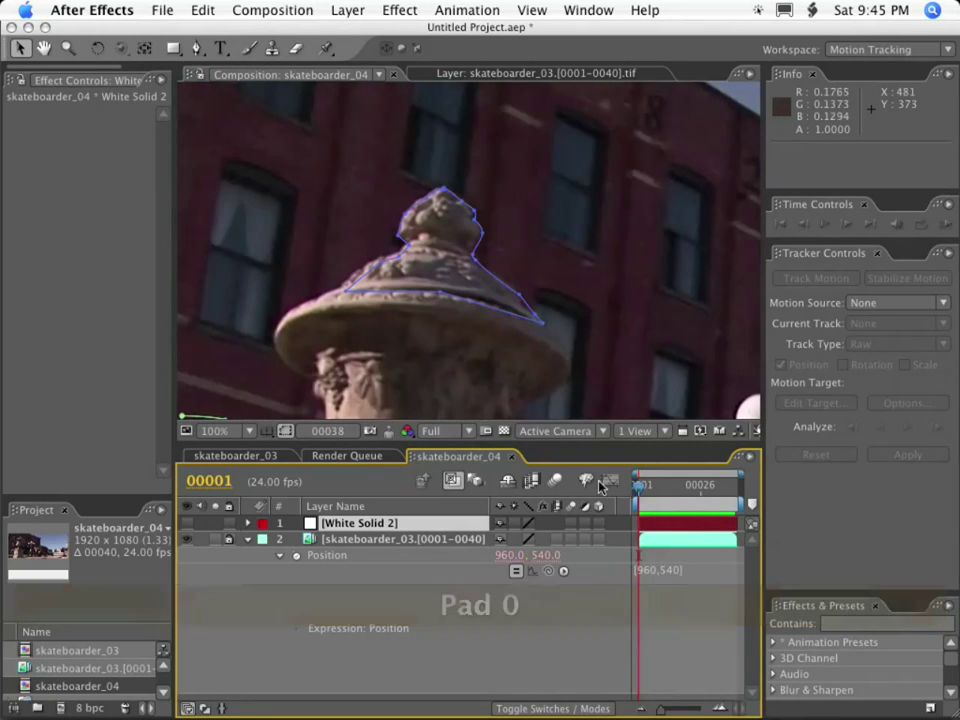
Step: Select the Mask 2 vertex on the left slope of the urn lid at frame 1 and nudge it horizontally
{"action": "left_click", "coordinate": [355, 522]}
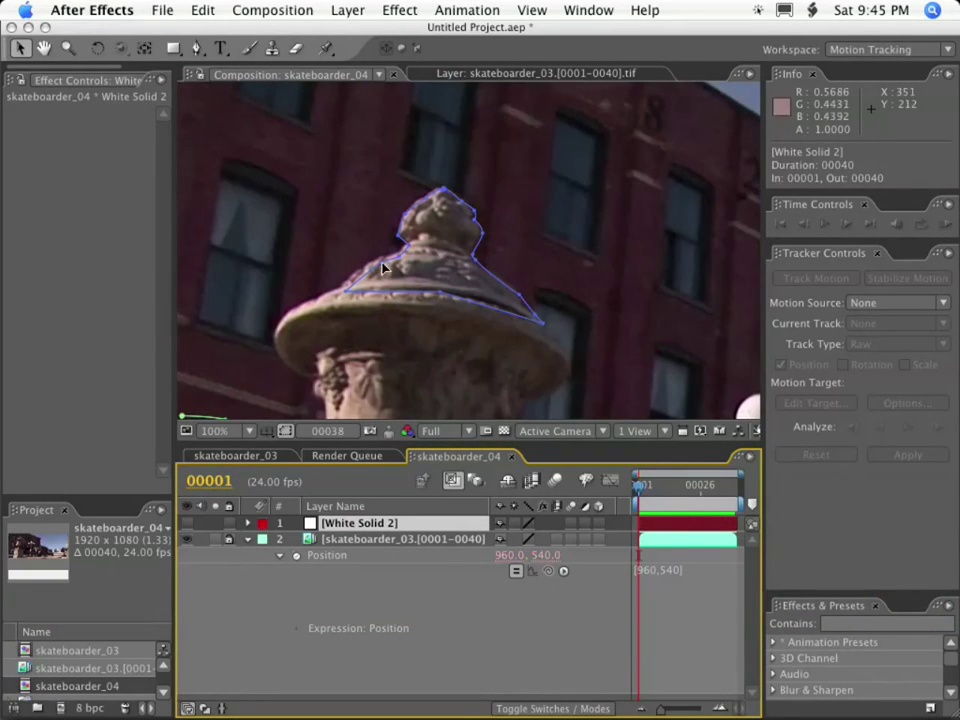
{"action": "left_click", "coordinate": [383, 264]}
{"action": "key", "text": "Left"}
{"action": "key", "text": "Right"}
{"action": "key", "text": "Right"}
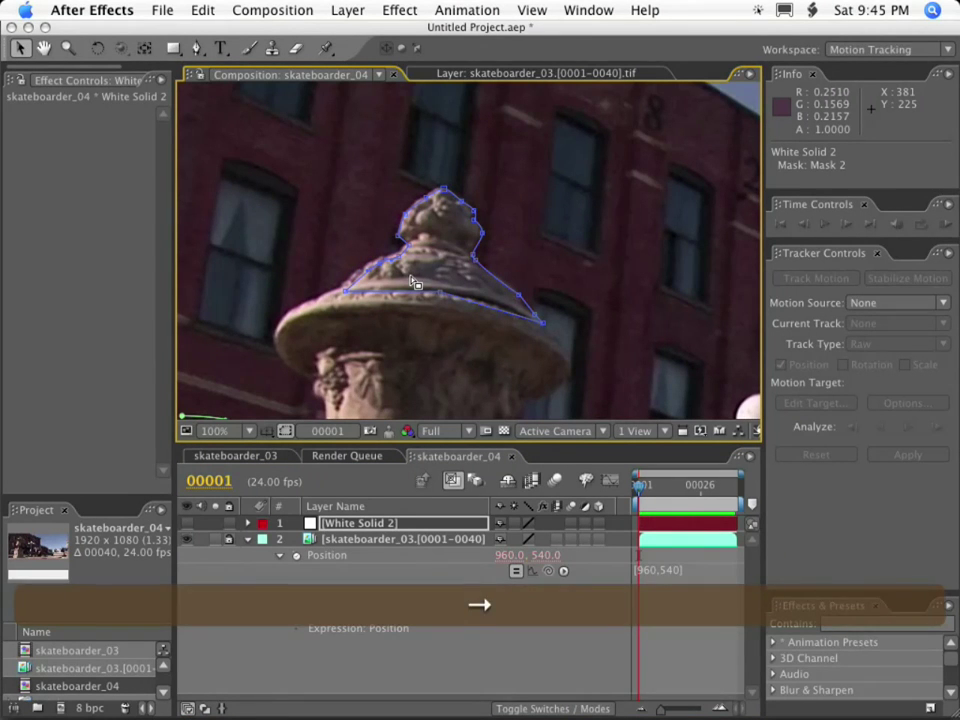
Step: Go to frame 23 and move the whole Mask 2 outline onto the shifted urn lid
{"action": "left_click_drag", "start_coordinate": [640, 490], "coordinate": [693, 487]}
{"action": "key", "text": "alt"}
{"action": "left_click_drag", "start_coordinate": [545, 328], "coordinate": [686, 236]}
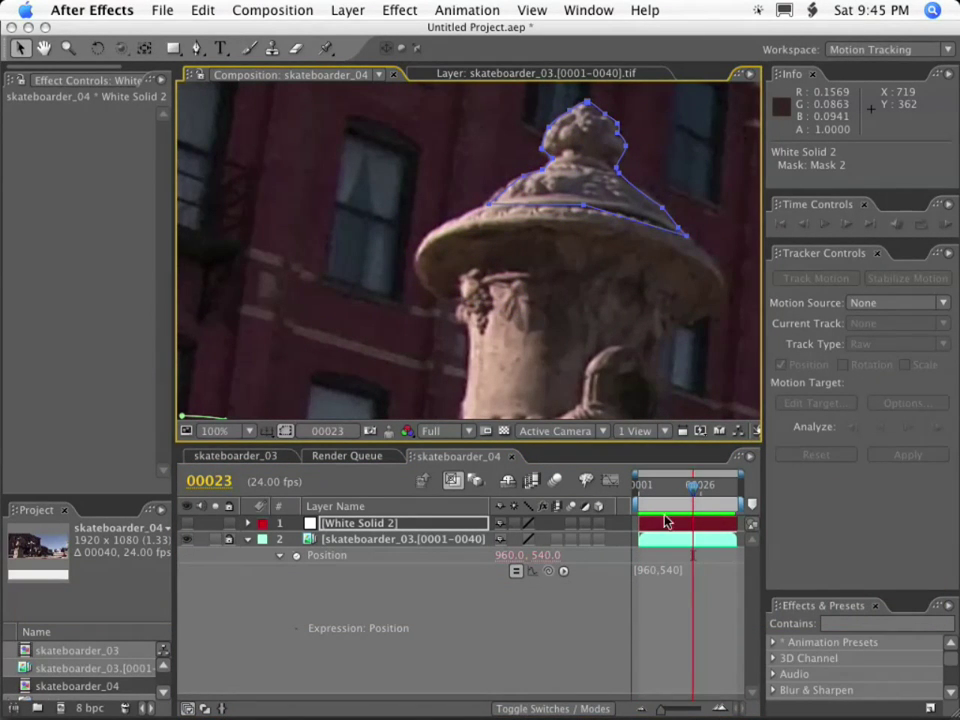
Step: Go to frame 19, make White Solid 2 visible, and set Mask 2's Mask Opacity to 0%
{"action": "left_click_drag", "start_coordinate": [688, 488], "coordinate": [682, 488]}
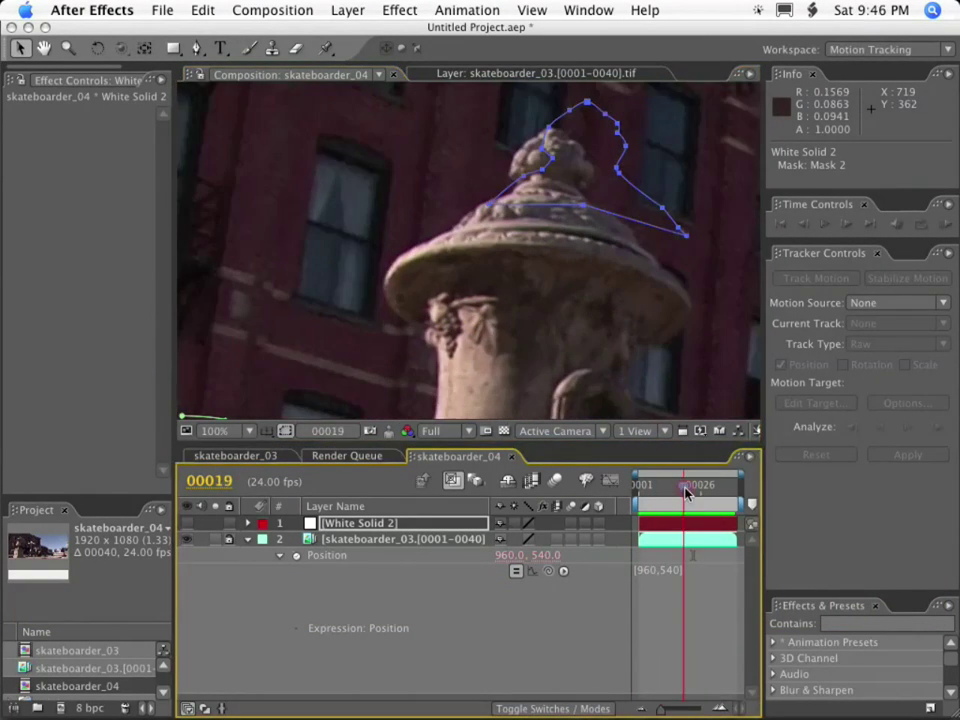
{"action": "left_click", "coordinate": [371, 524]}
{"action": "left_click", "coordinate": [360, 528]}
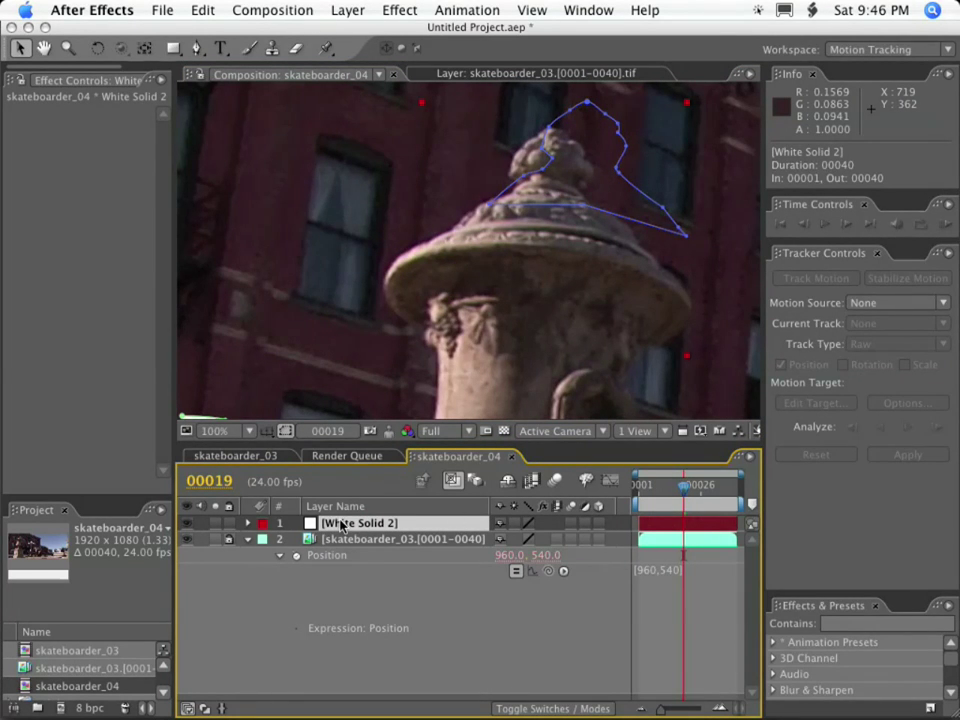
{"action": "key", "text": "m"}
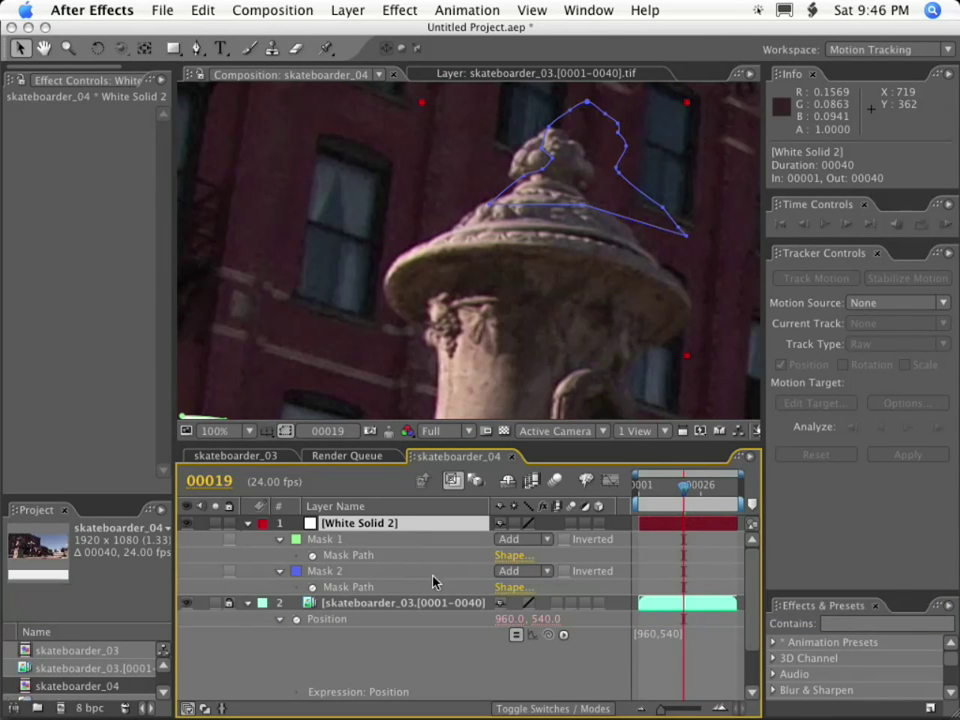
{"action": "left_click", "coordinate": [280, 572]}
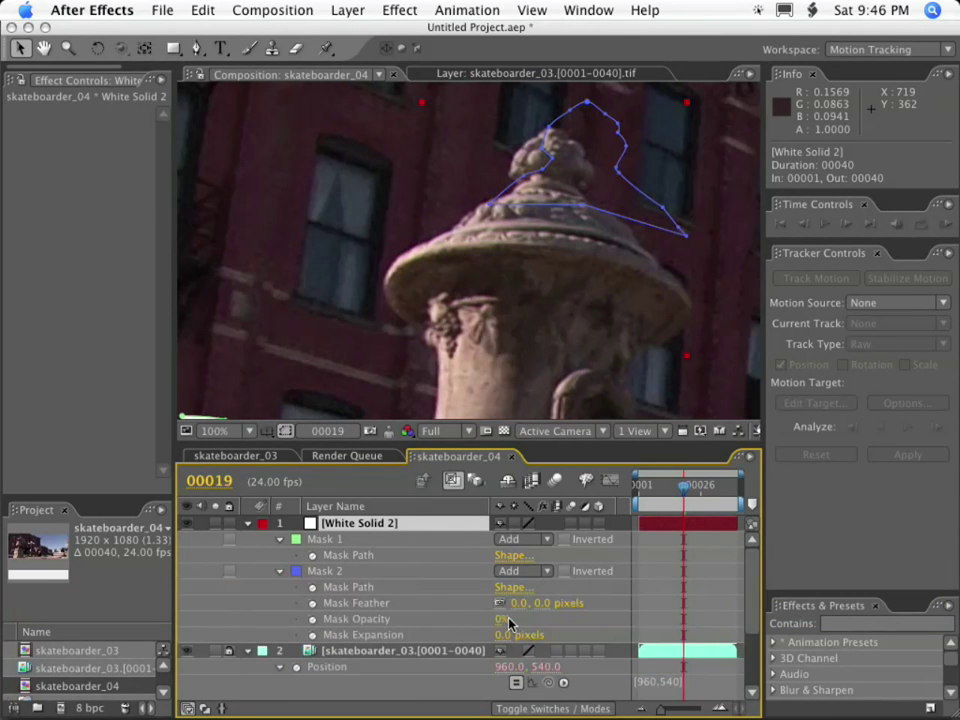
{"action": "left_click_drag", "start_coordinate": [500, 620], "coordinate": [452, 624]}
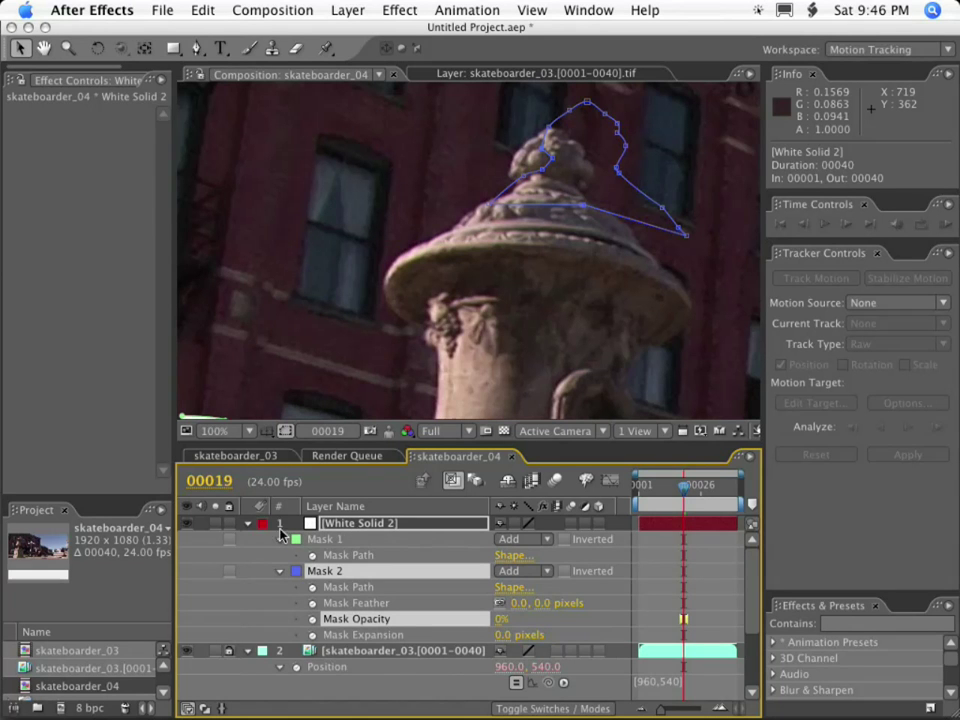
{"action": "left_click", "coordinate": [248, 526]}
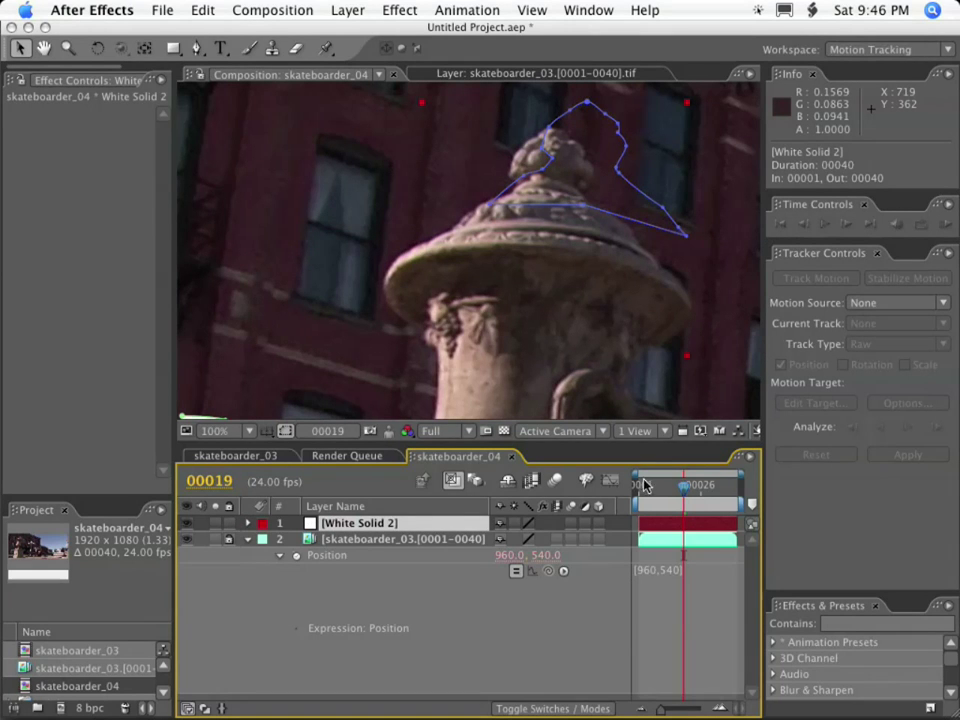
Step: Play a RAM preview from frame 1 with White Solid 2 visible
{"action": "left_click_drag", "start_coordinate": [675, 510], "coordinate": [579, 497]}
{"action": "key", "text": "KP_0"}
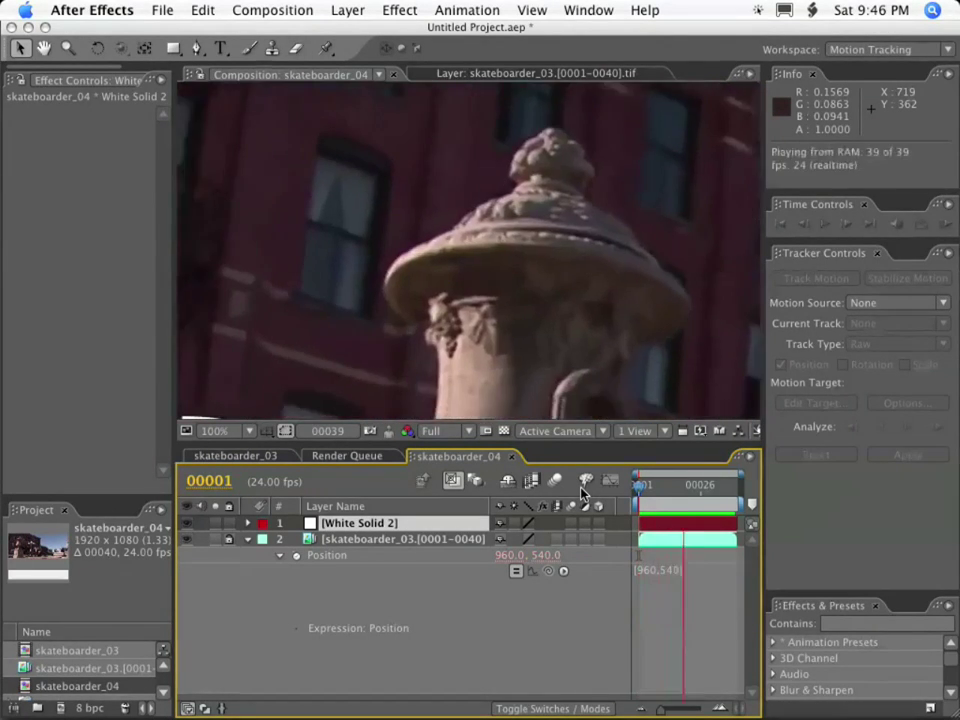
{"action": "key", "text": "KP_0"}
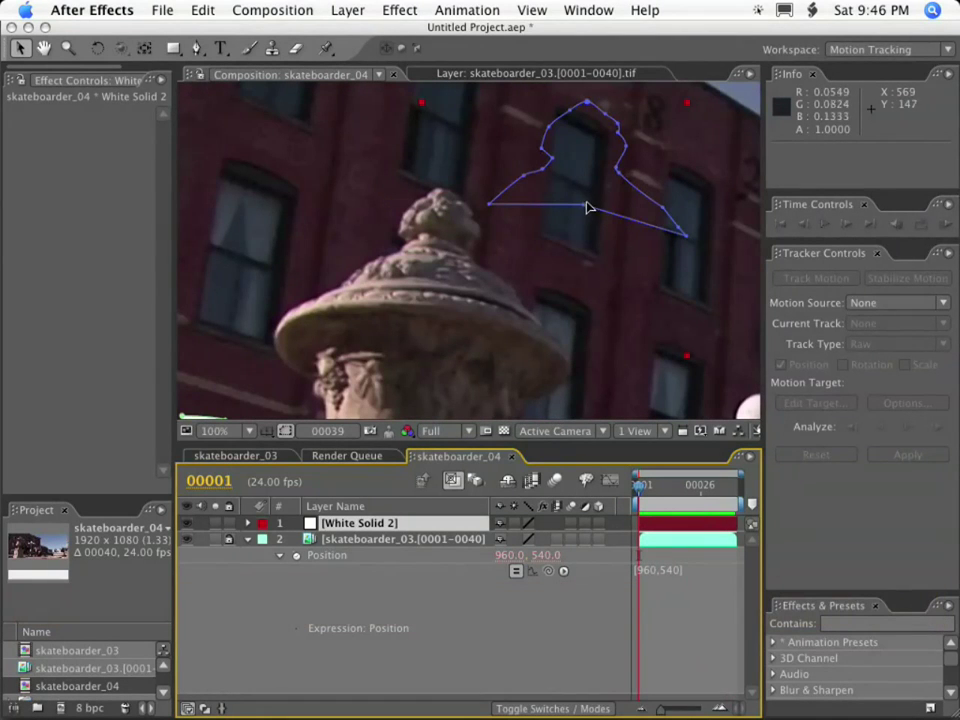
Step: Lower Mask 2's bottom-middle vertex at frame 1, and widen the outline's neck vertices at frame 12
{"action": "left_click_drag", "start_coordinate": [582, 205], "coordinate": [579, 234]}
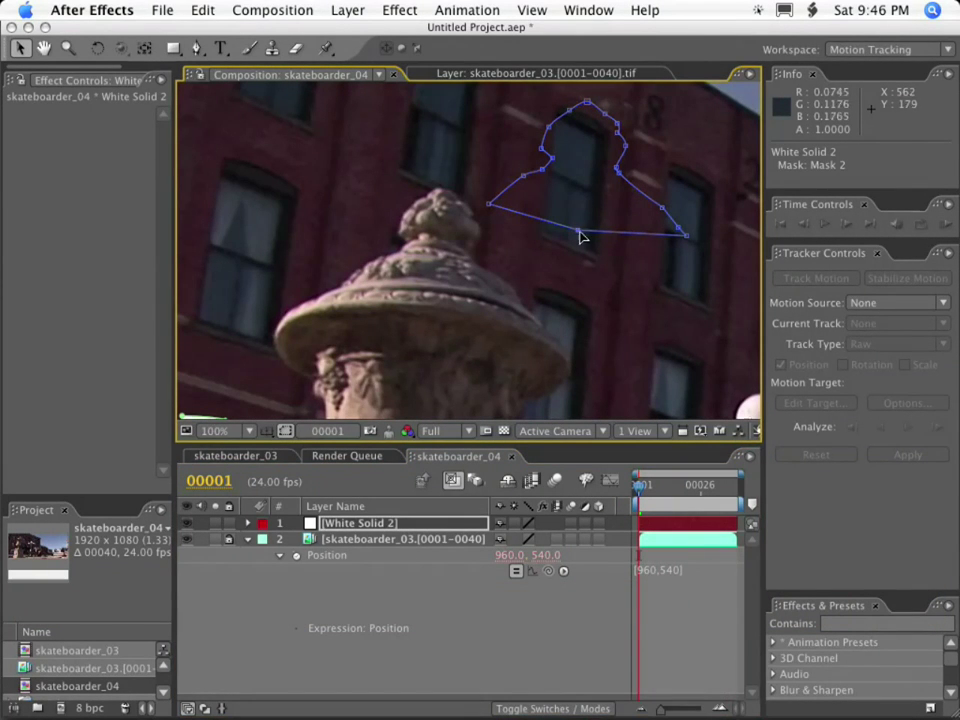
{"action": "left_click_drag", "start_coordinate": [638, 490], "coordinate": [665, 497]}
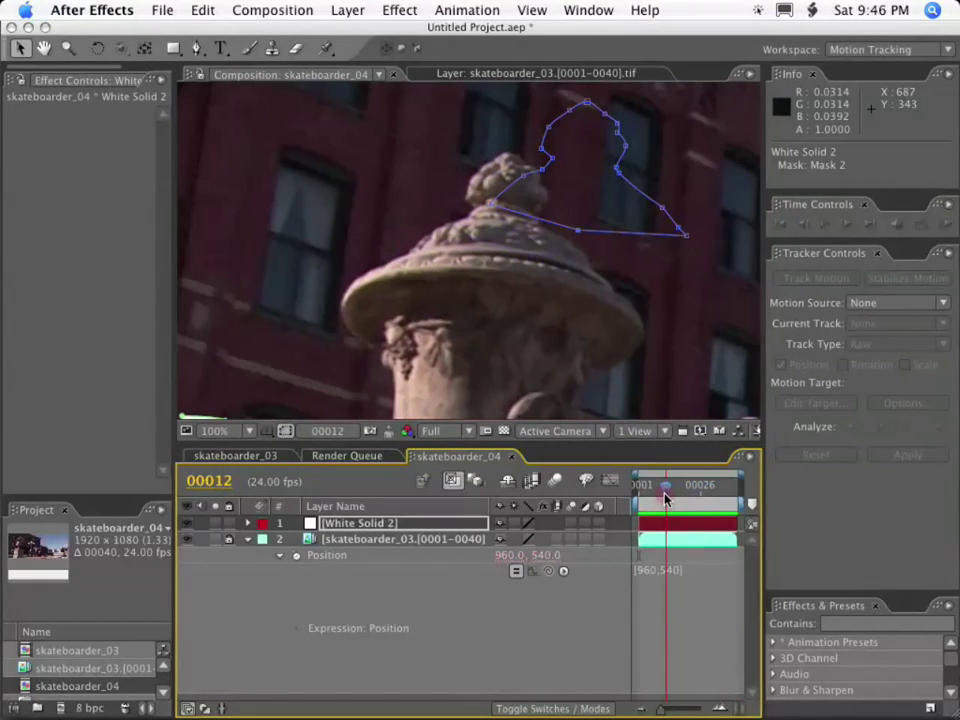
{"action": "left_click", "coordinate": [619, 172]}
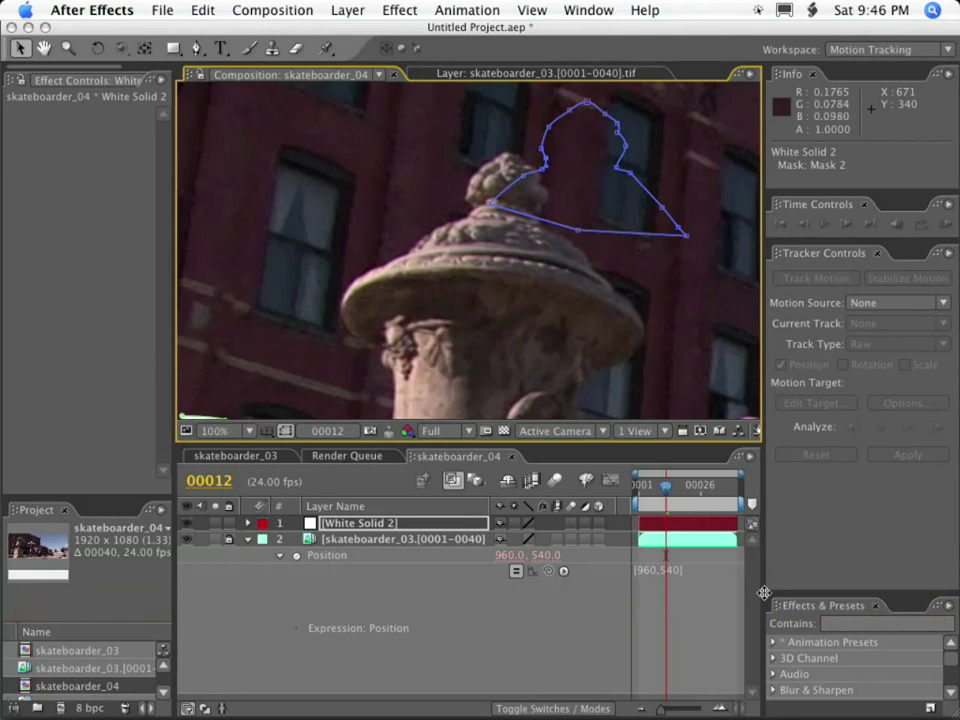
Step: Hide White Solid 2 and run a RAM preview from frame 1
{"action": "left_click", "coordinate": [185, 524]}
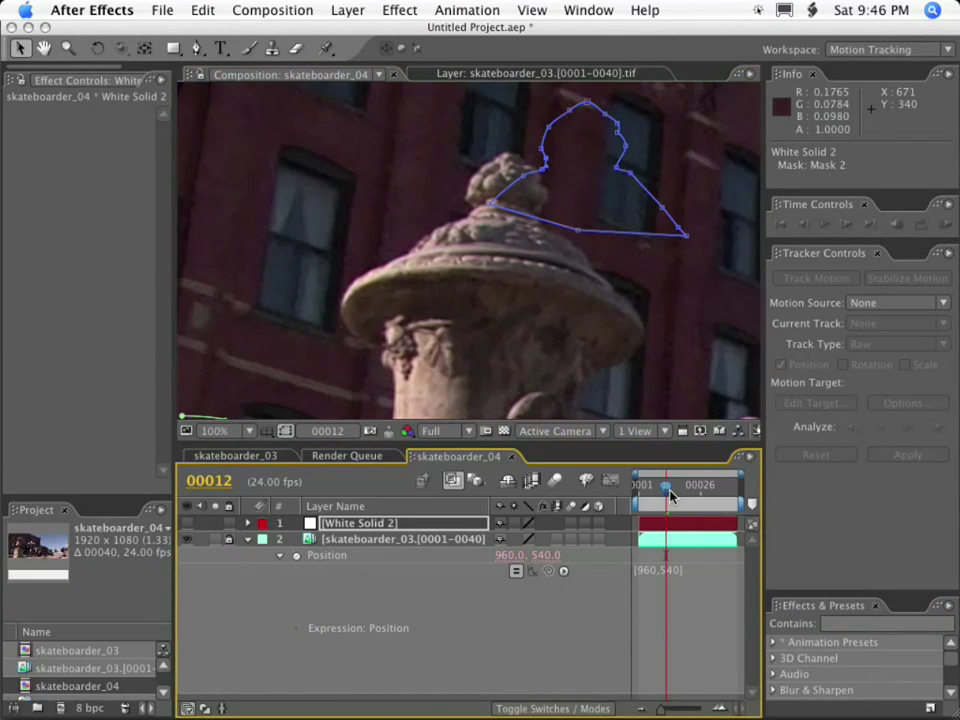
{"action": "left_click_drag", "start_coordinate": [670, 495], "coordinate": [620, 495]}
{"action": "key", "text": "KP_0"}
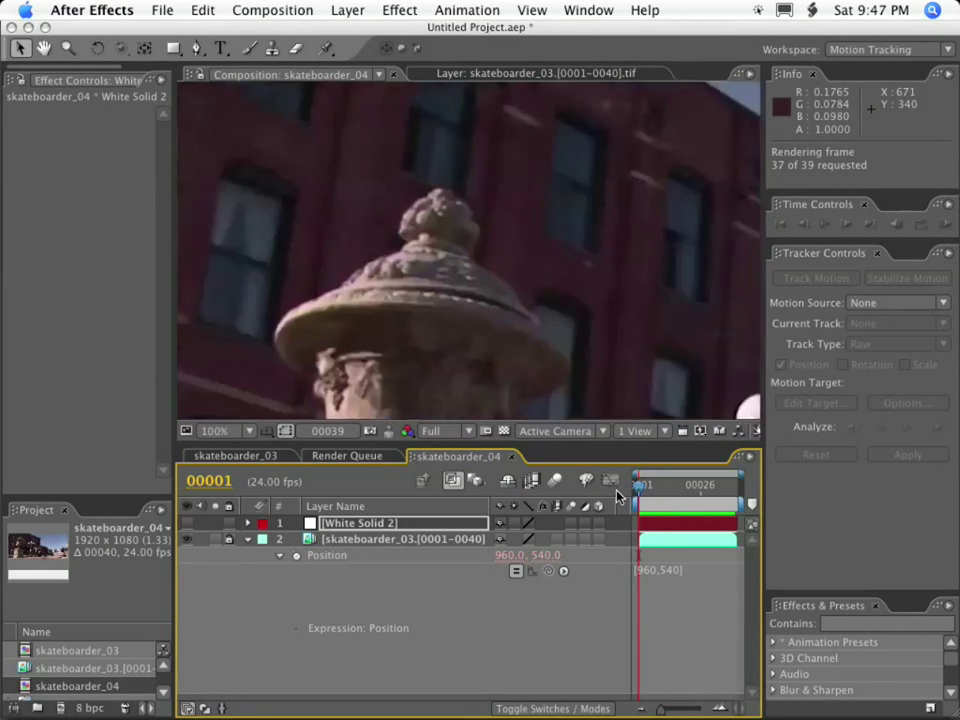
{"action": "key", "text": "KP_0"}
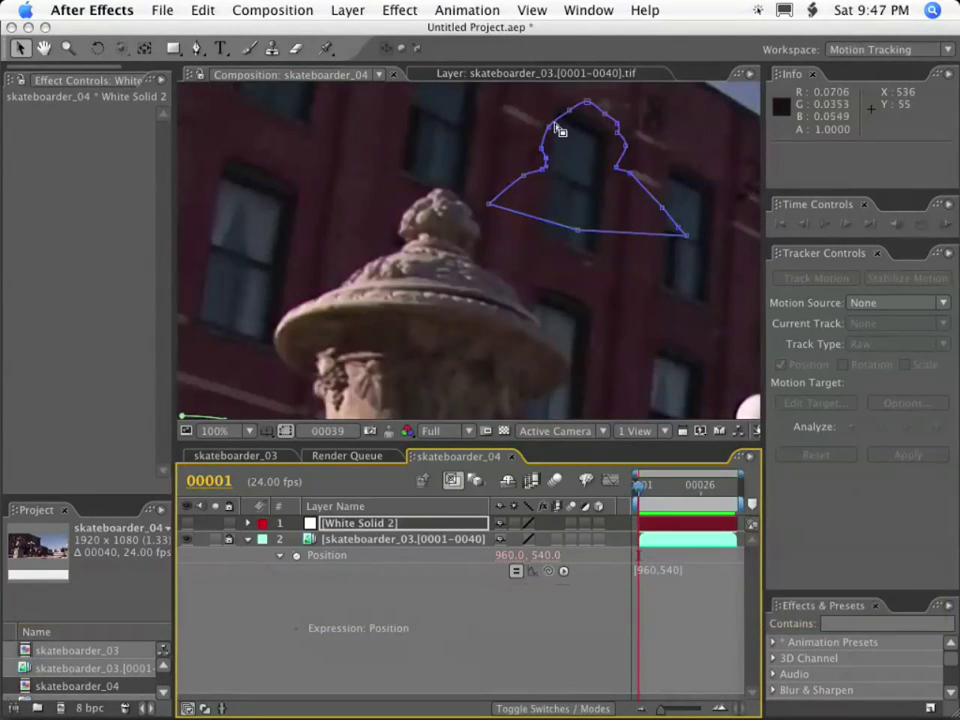
Step: Free-transform the whole Mask 2 outline at frame 1, scaling it to 101.0% width and 101.9% height
{"action": "left_click", "coordinate": [548, 162]}
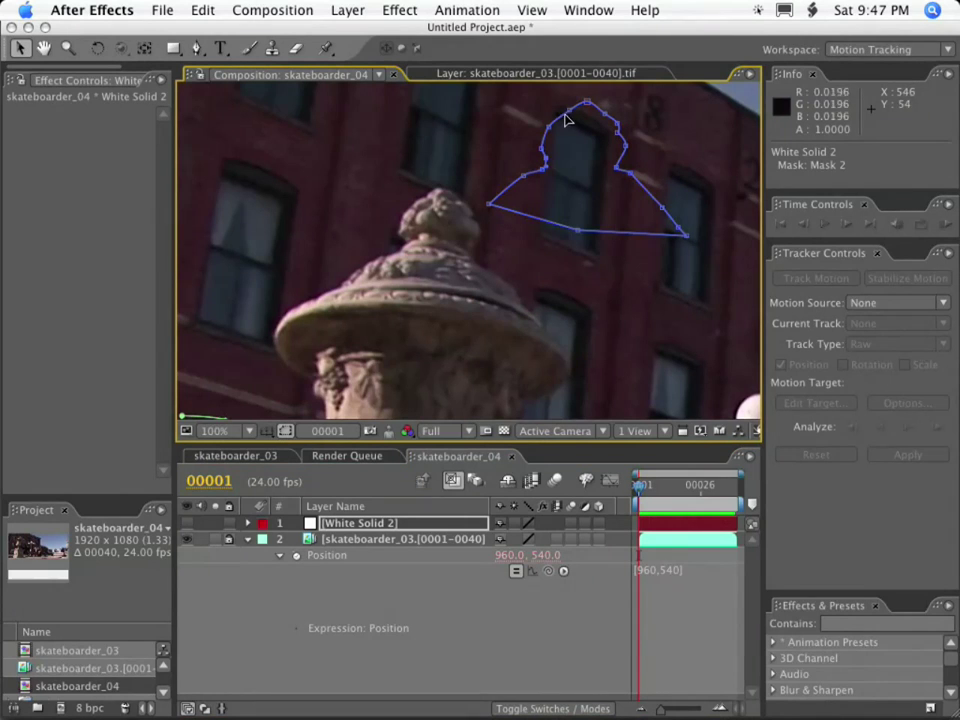
{"action": "key", "text": "alt"}
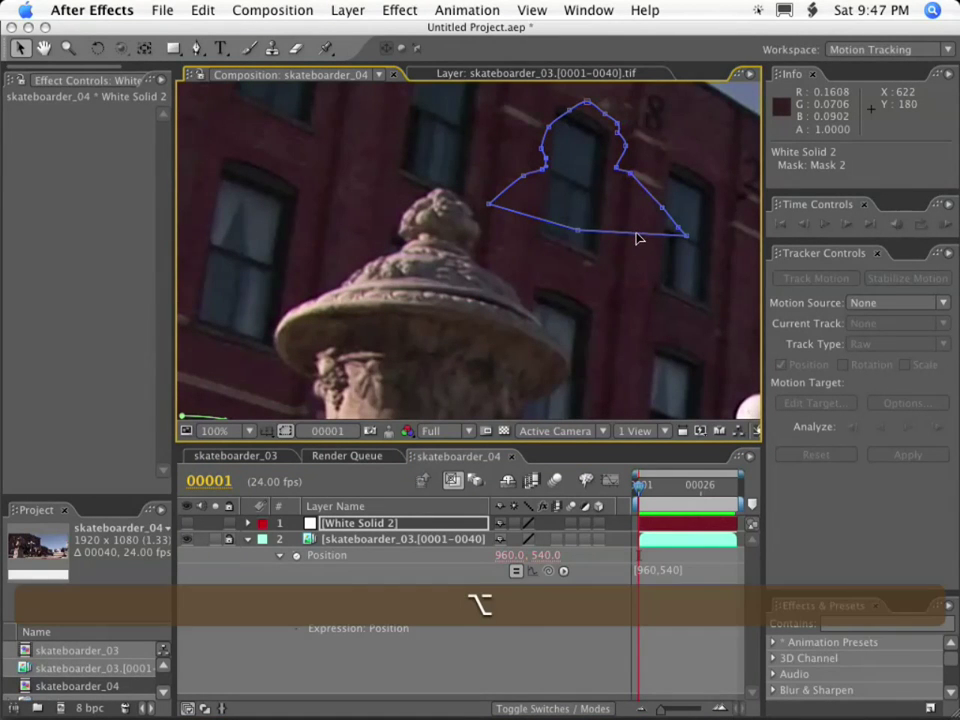
{"action": "double_click", "coordinate": [645, 235]}
{"action": "left_click_drag", "start_coordinate": [688, 236], "coordinate": [690, 240]}
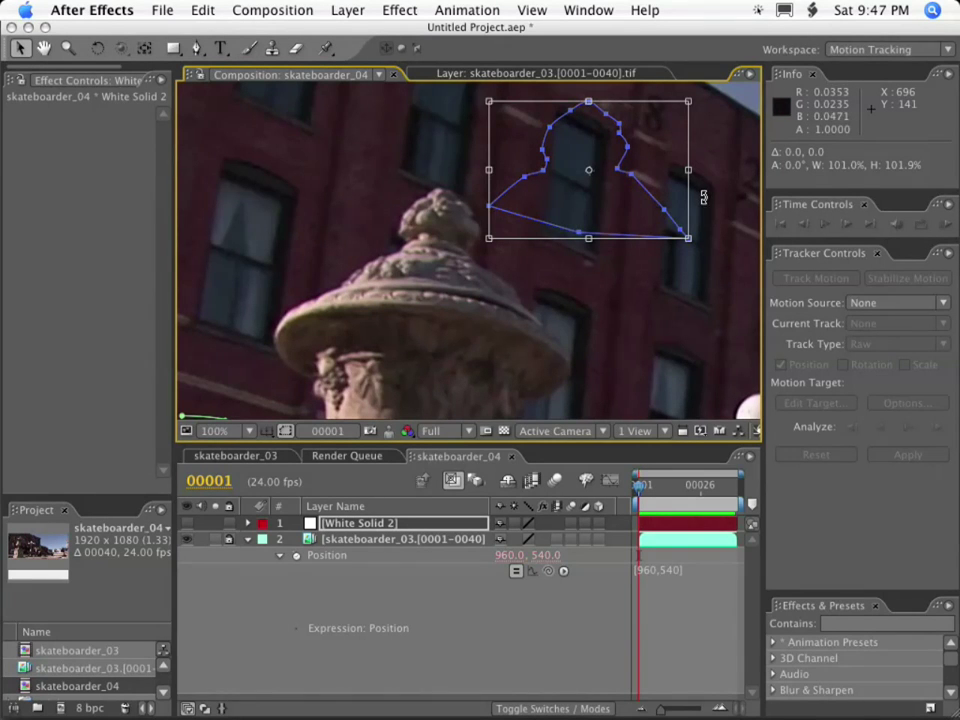
{"action": "double_click", "coordinate": [641, 179]}
Step: Free-transform only the knob vertices in the upper part of Mask 2 at frame 1, widening them to 106.5%
{"action": "left_click", "coordinate": [636, 163]}
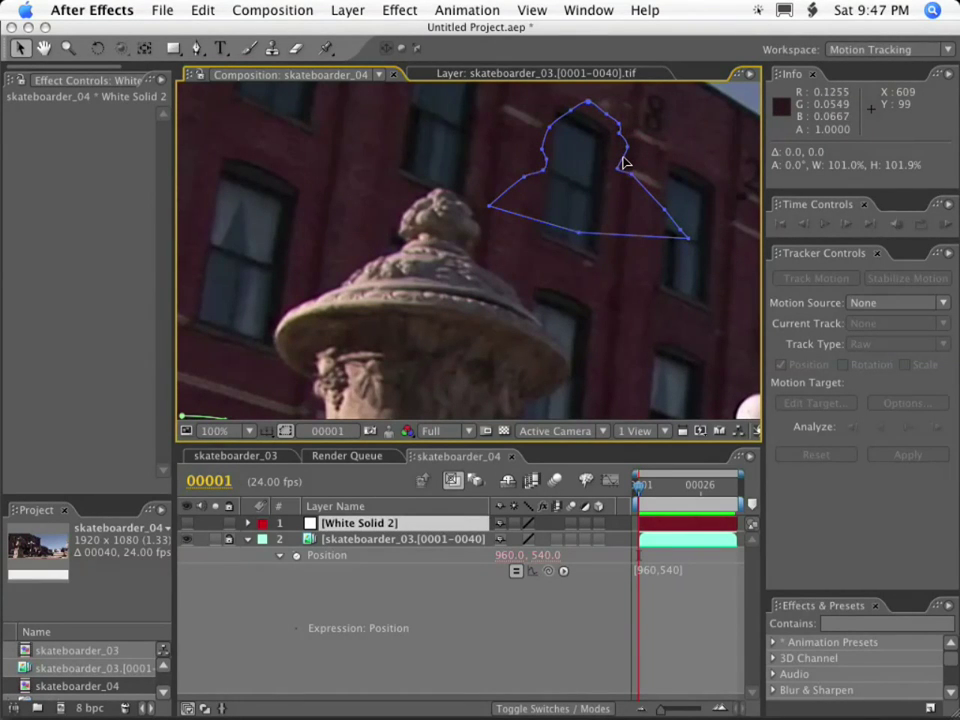
{"action": "left_click", "coordinate": [627, 147]}
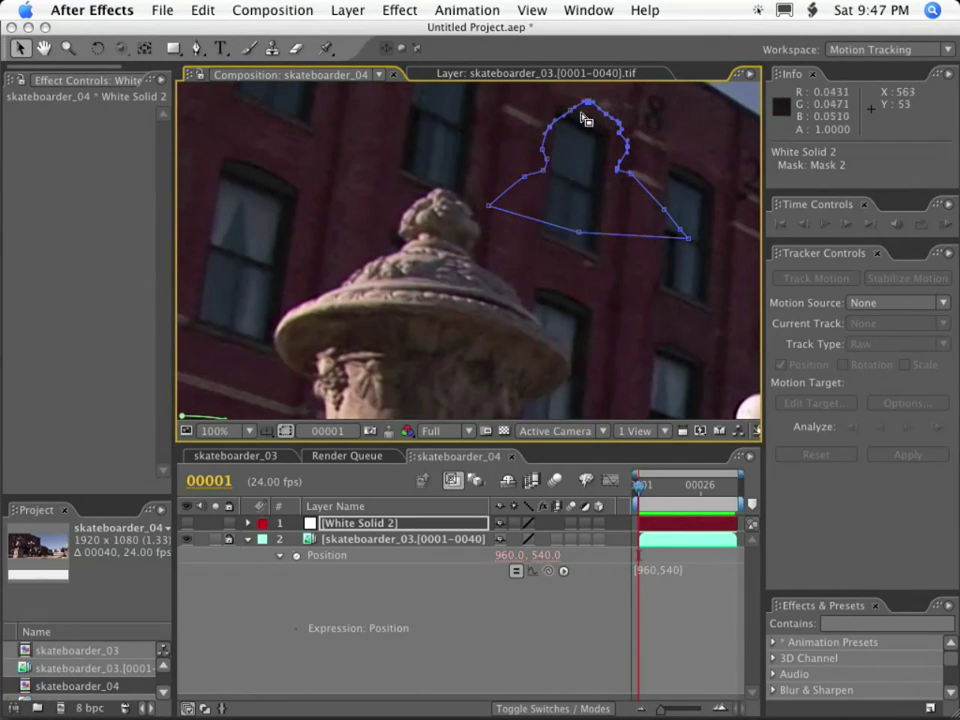
{"action": "left_click_drag", "start_coordinate": [548, 163], "coordinate": [634, 136]}
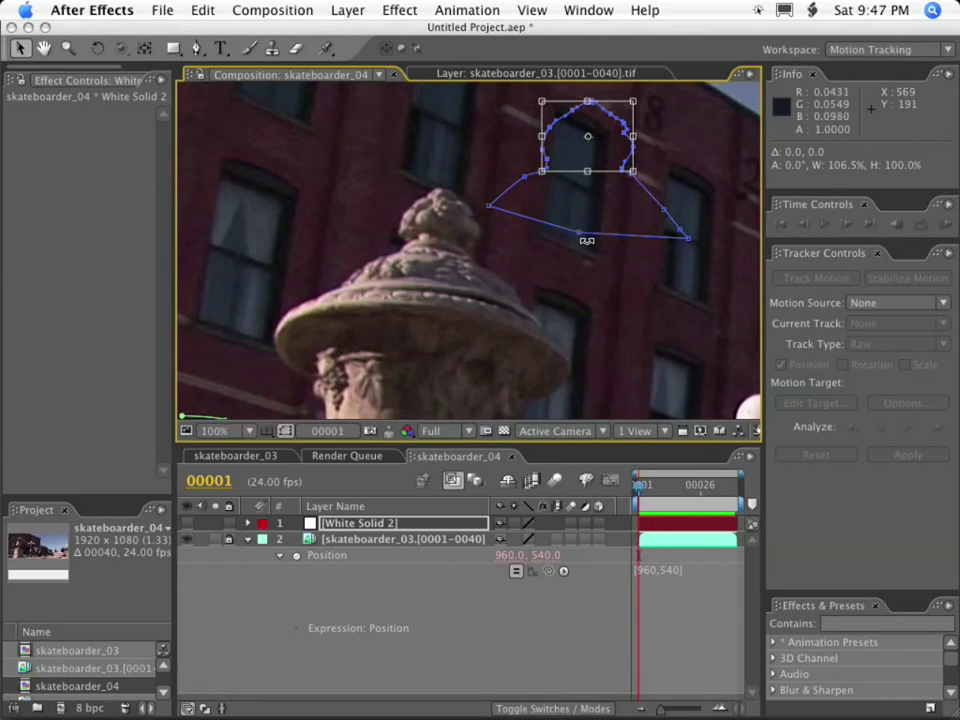
{"action": "double_click", "coordinate": [609, 282]}
Step: Move the whole Mask 2 outline back over the stone urn's lid at frame 1 and scrub through to check the fit
{"action": "left_click_drag", "start_coordinate": [584, 238], "coordinate": [430, 324]}
{"action": "left_click", "coordinate": [646, 461]}
{"action": "left_click_drag", "start_coordinate": [641, 490], "coordinate": [706, 491]}
{"action": "key", "text": "Home"}
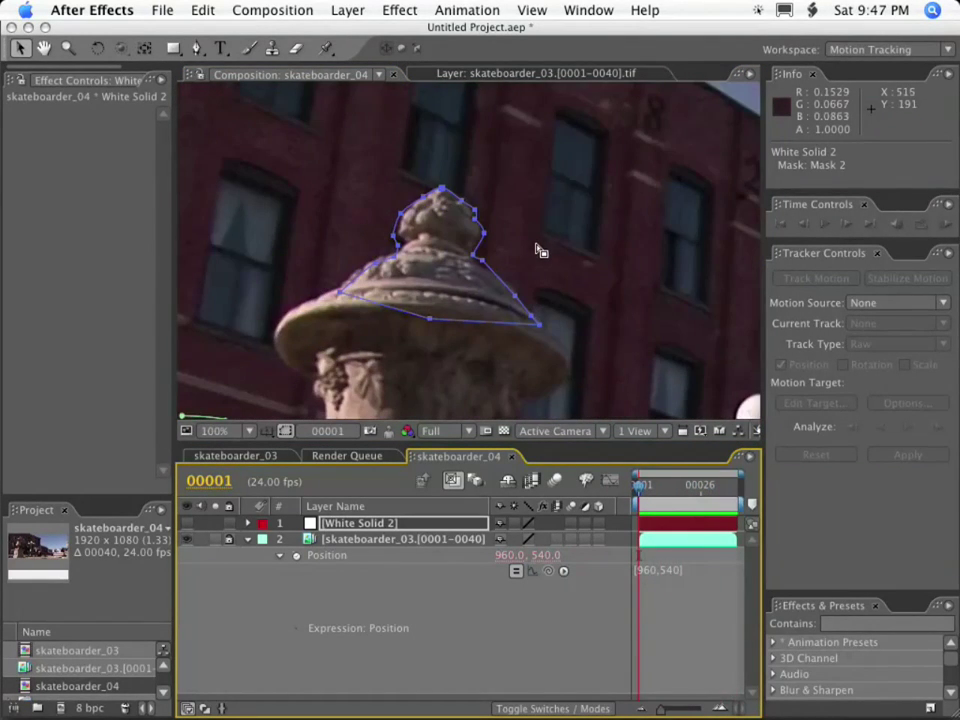
{"action": "scroll", "coordinate": [540, 251], "scroll_direction": "down", "scroll_amount": 1}
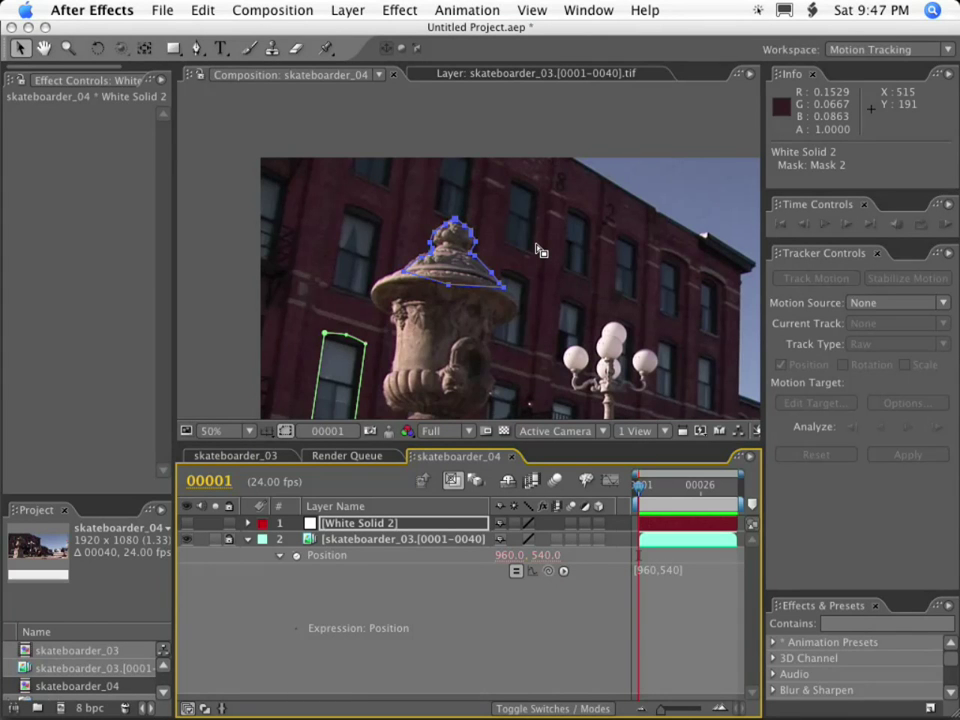
Step: Clear the mask and layer selection and collapse the skateboarder_03 footage layer's properties
{"action": "left_click", "coordinate": [365, 529]}
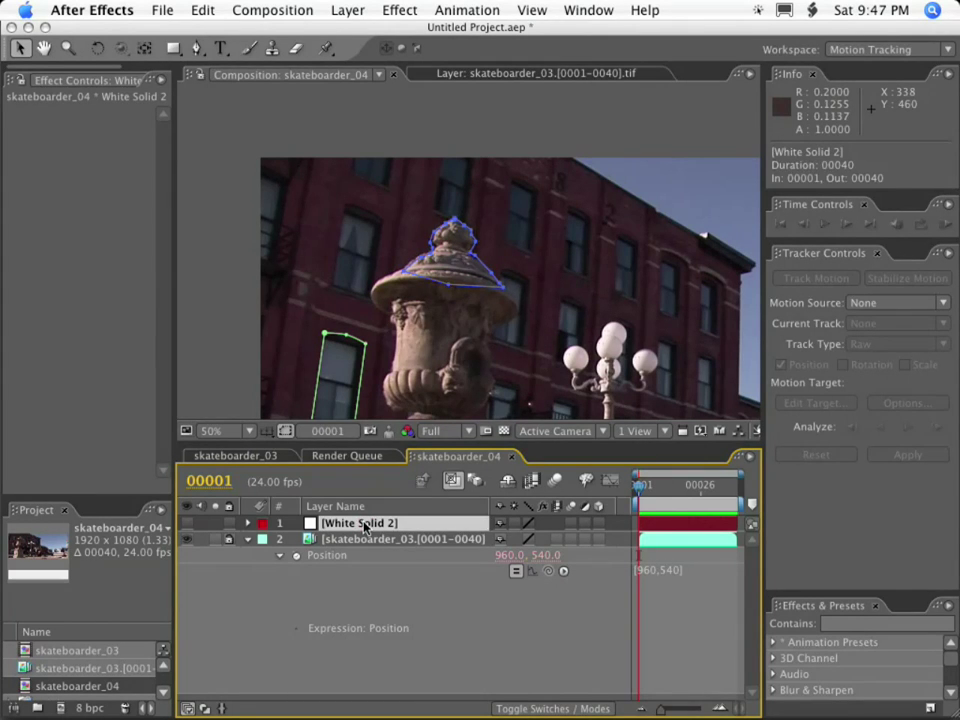
{"action": "left_click", "coordinate": [387, 544]}
{"action": "left_click", "coordinate": [404, 639]}
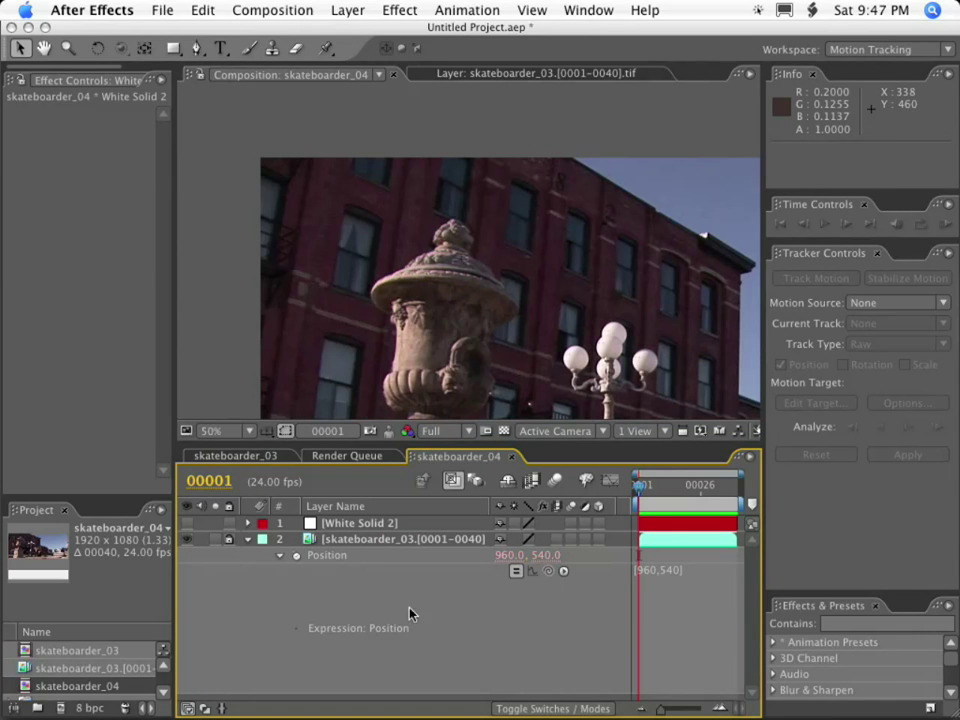
{"action": "left_click", "coordinate": [248, 540]}
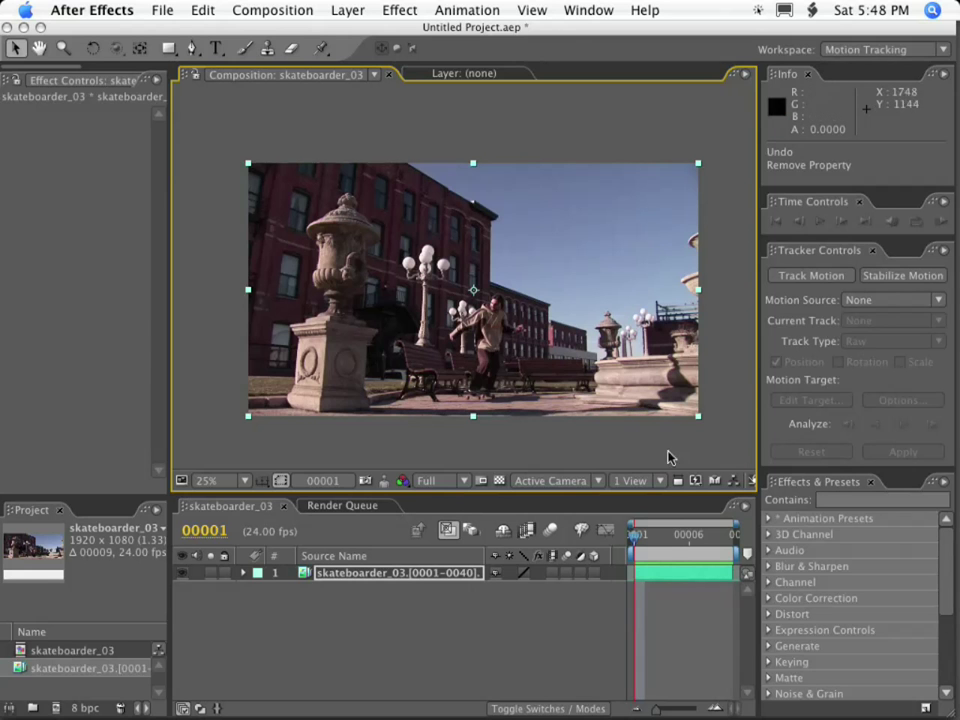
Step: In the skateboarder_03 composition, apply the Motion Tracking workspace and enlarge the Tracker Controls panel to show all its options
{"action": "left_click", "coordinate": [636, 540]}
{"action": "left_click_drag", "start_coordinate": [660, 541], "coordinate": [625, 541]}
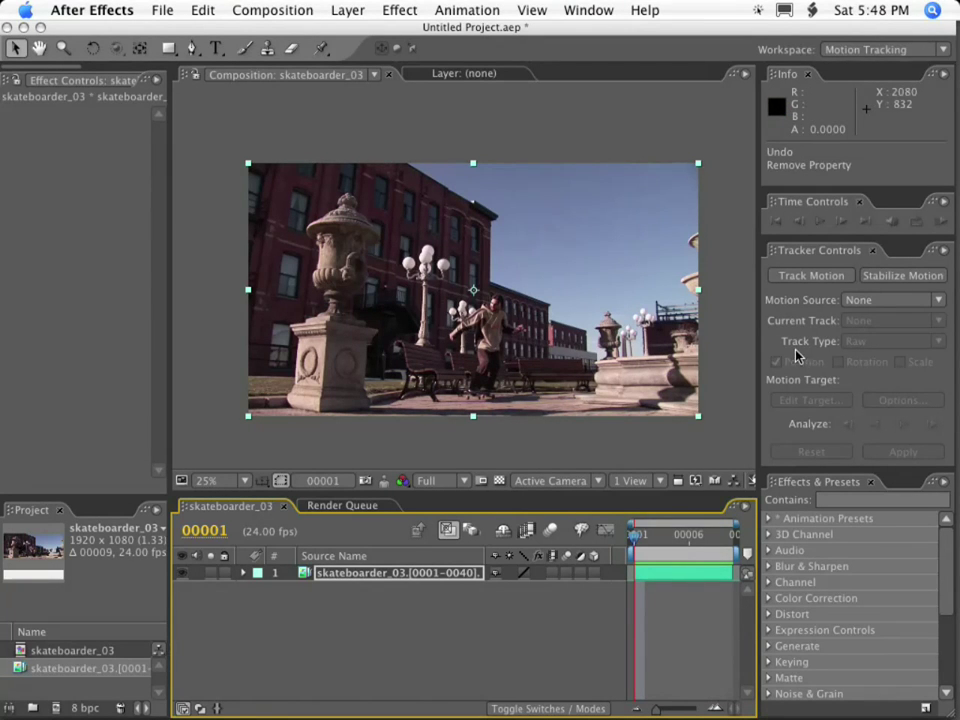
{"action": "left_click", "coordinate": [597, 11]}
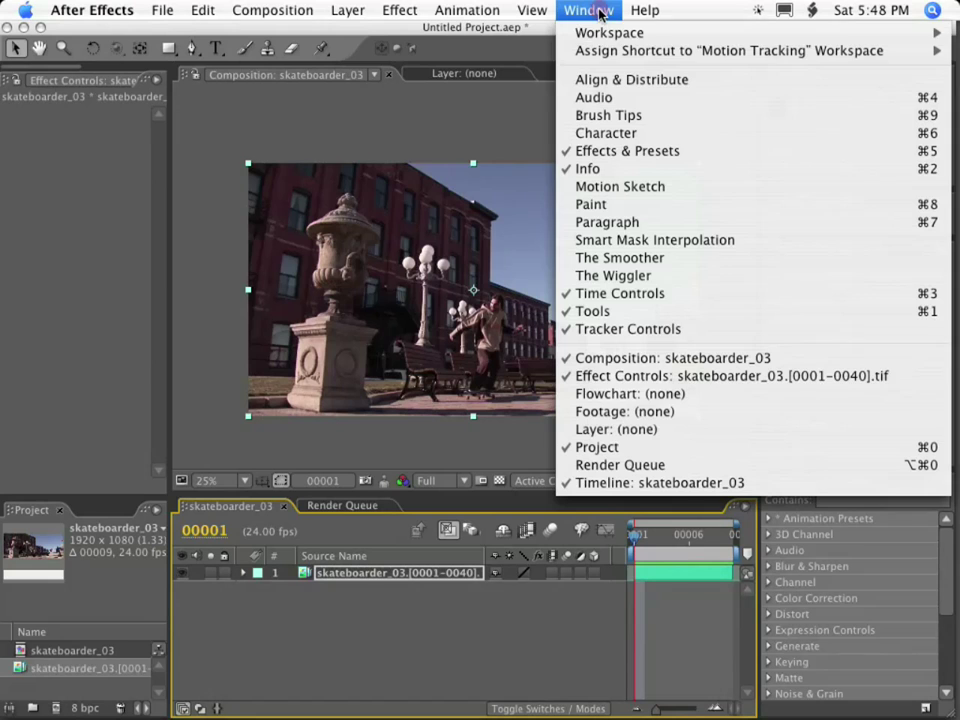
{"action": "mouse_move", "coordinate": [624, 31]}
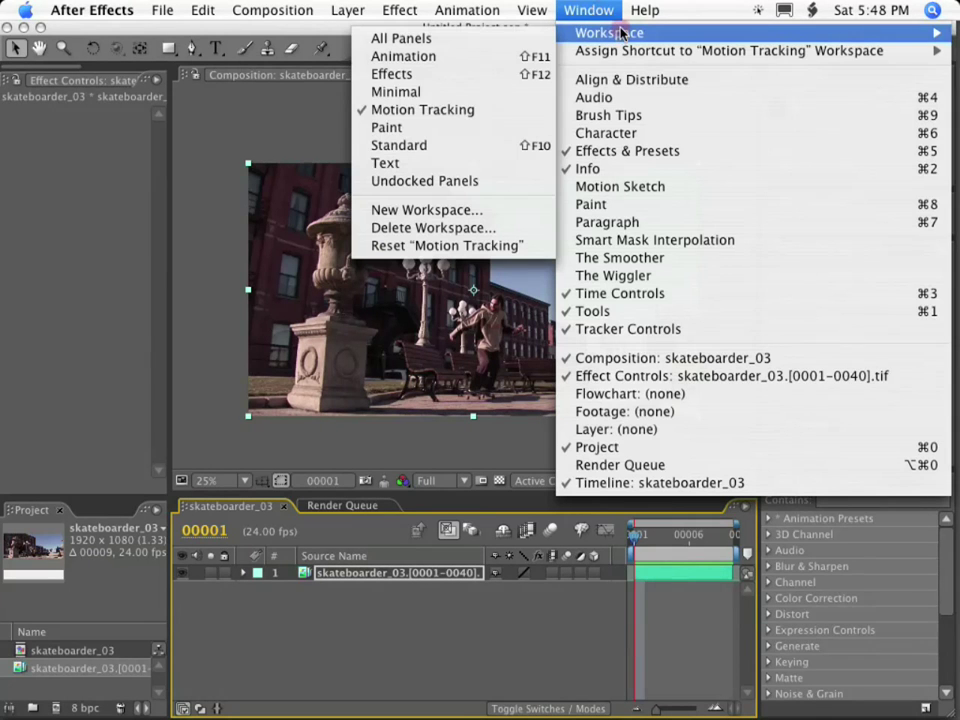
{"action": "left_click", "coordinate": [522, 113]}
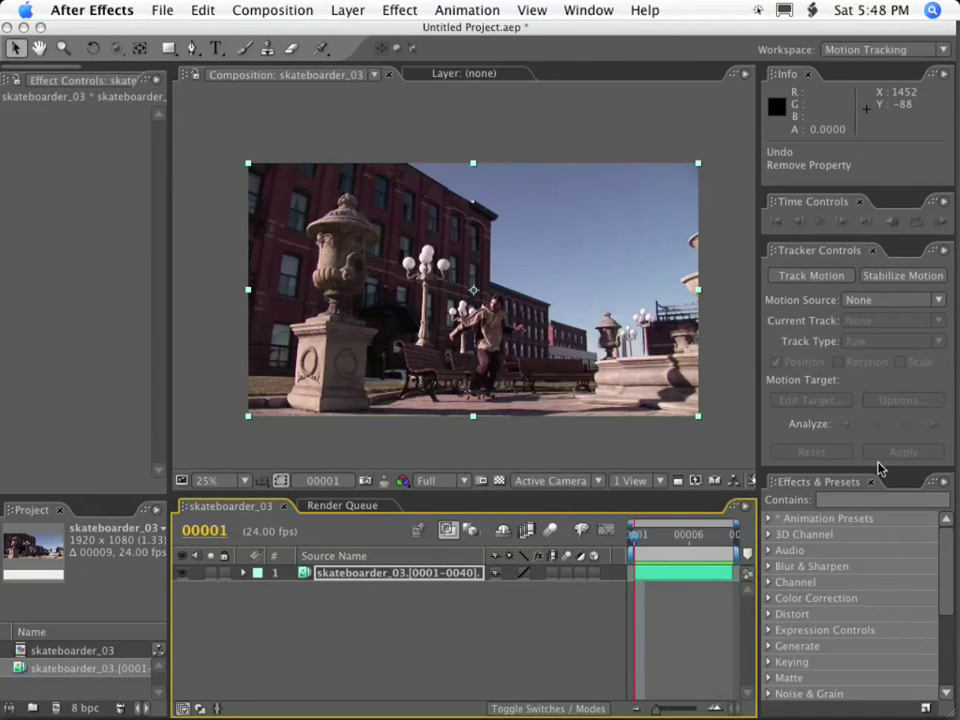
{"action": "left_click_drag", "start_coordinate": [840, 466], "coordinate": [848, 588]}
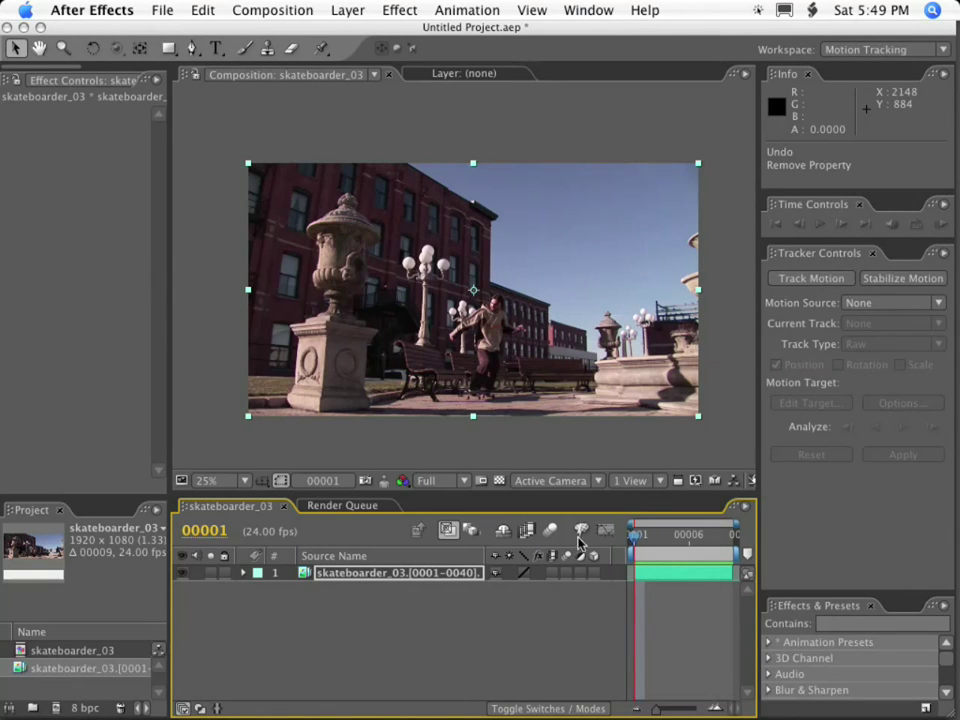
Step: Start a new motion track on the skateboarder_03.[0001-0040] footage layer
{"action": "left_click", "coordinate": [386, 630]}
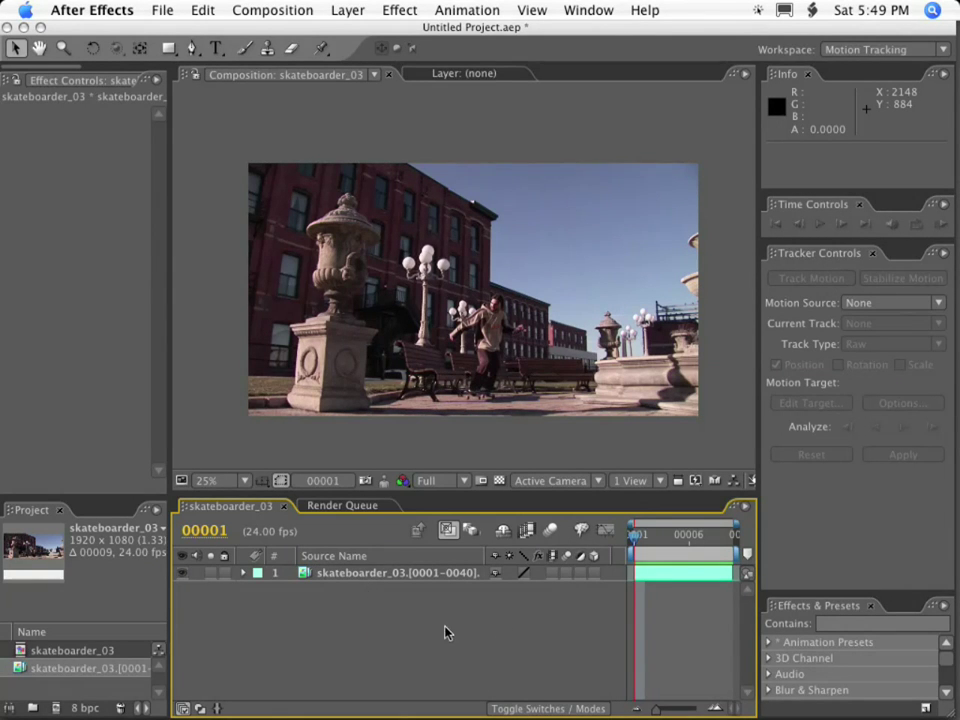
{"action": "left_click", "coordinate": [810, 282]}
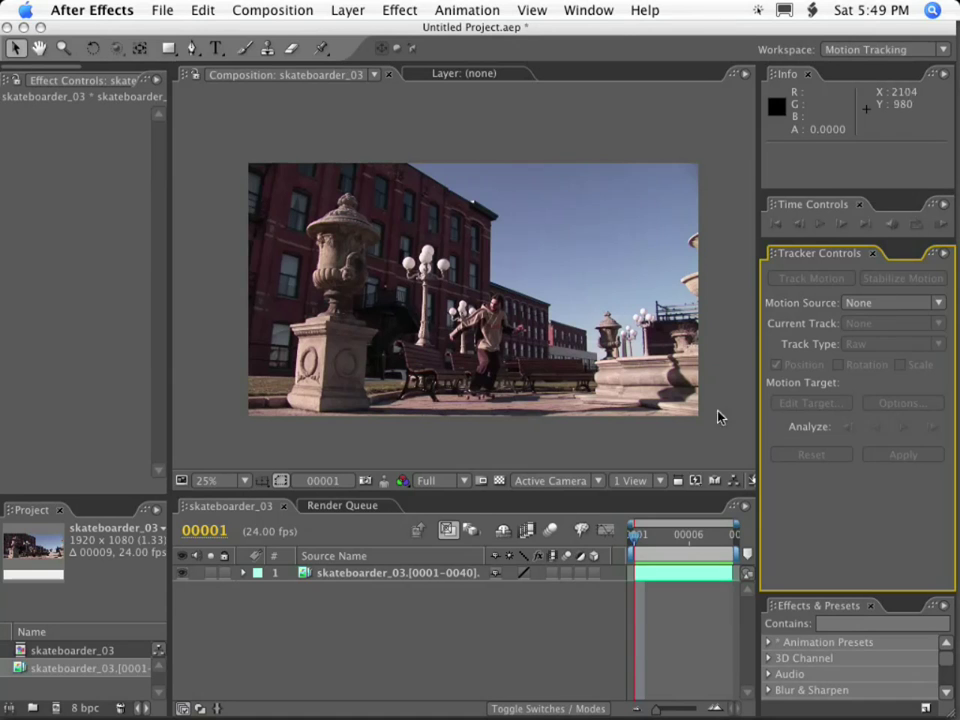
{"action": "left_click", "coordinate": [379, 576]}
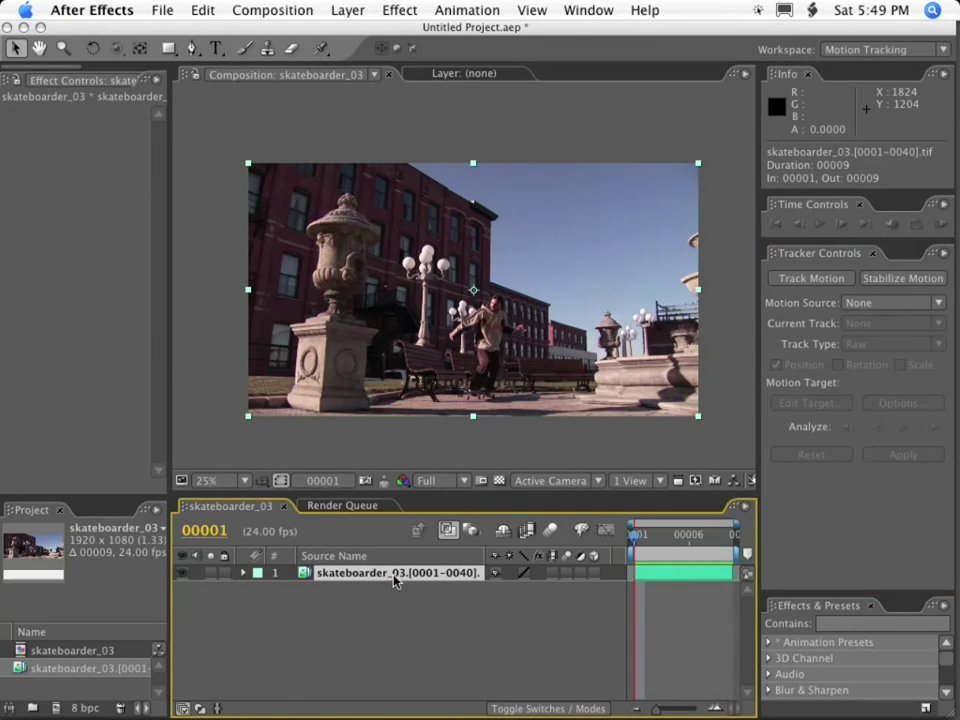
{"action": "left_click", "coordinate": [812, 279]}
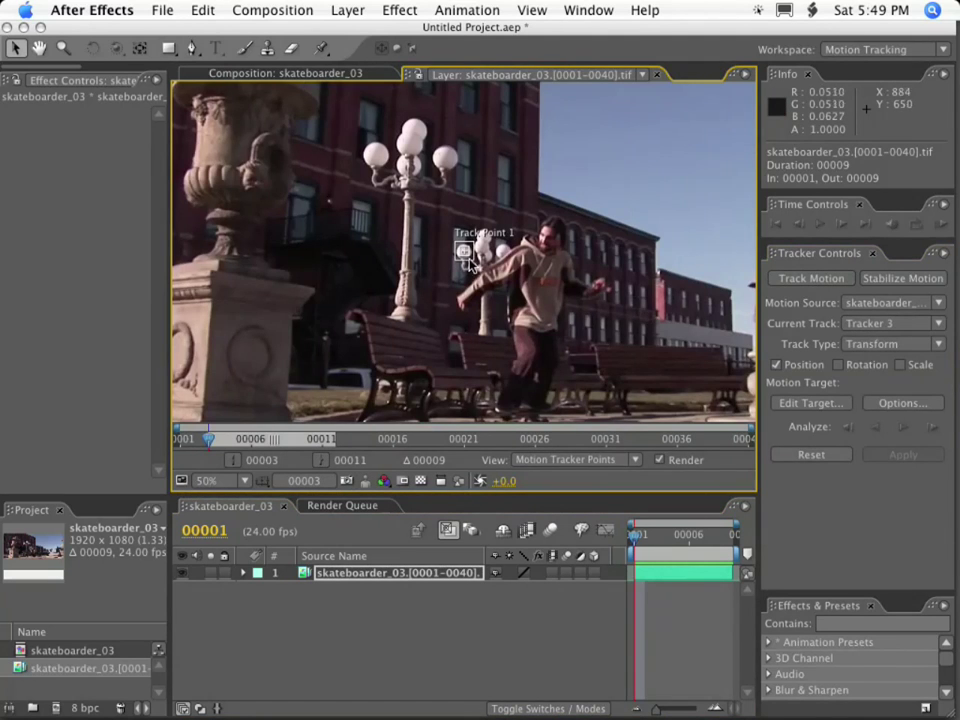
Step: Move Track Point 1 onto the roof corner of the distant brick building beside the small background urn
{"action": "key", "text": "period"}
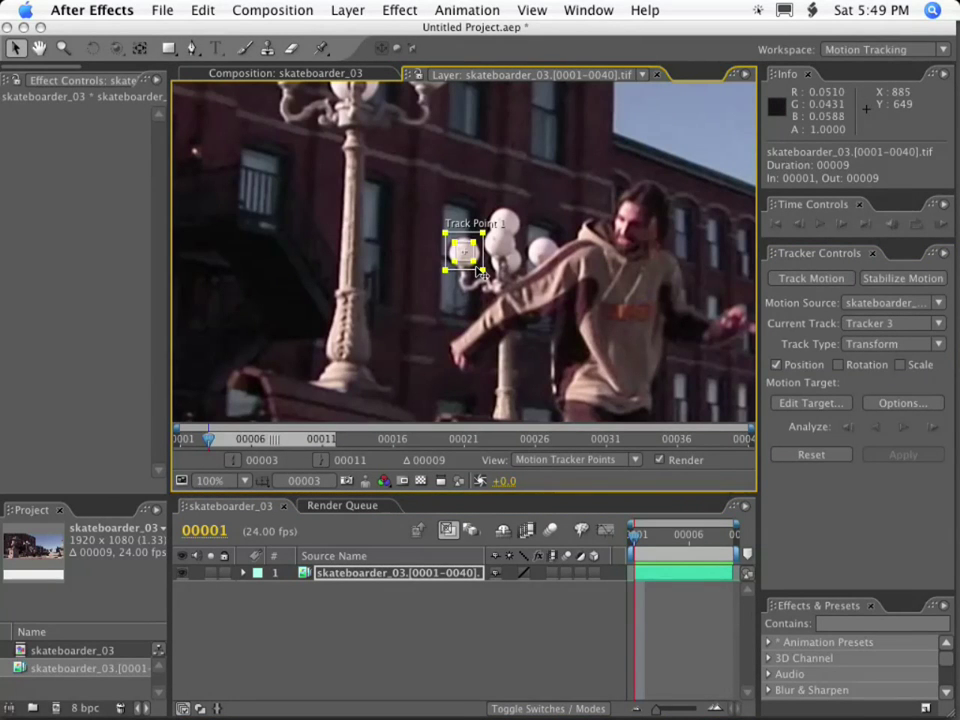
{"action": "left_click_drag", "start_coordinate": [478, 272], "coordinate": [700, 282]}
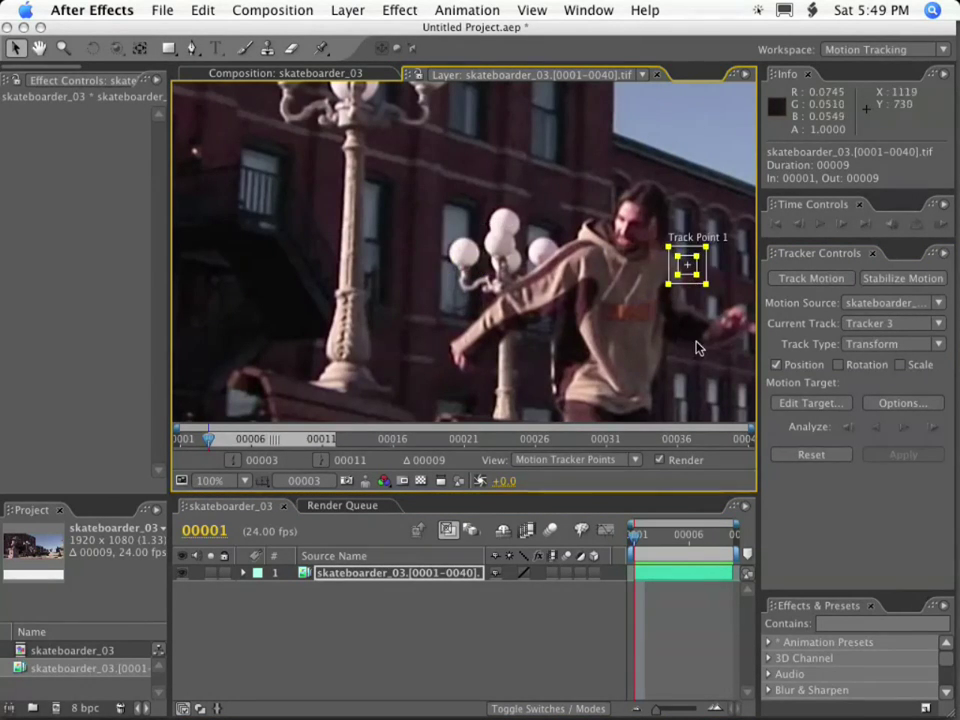
{"action": "left_click_drag", "start_coordinate": [706, 334], "coordinate": [306, 279]}
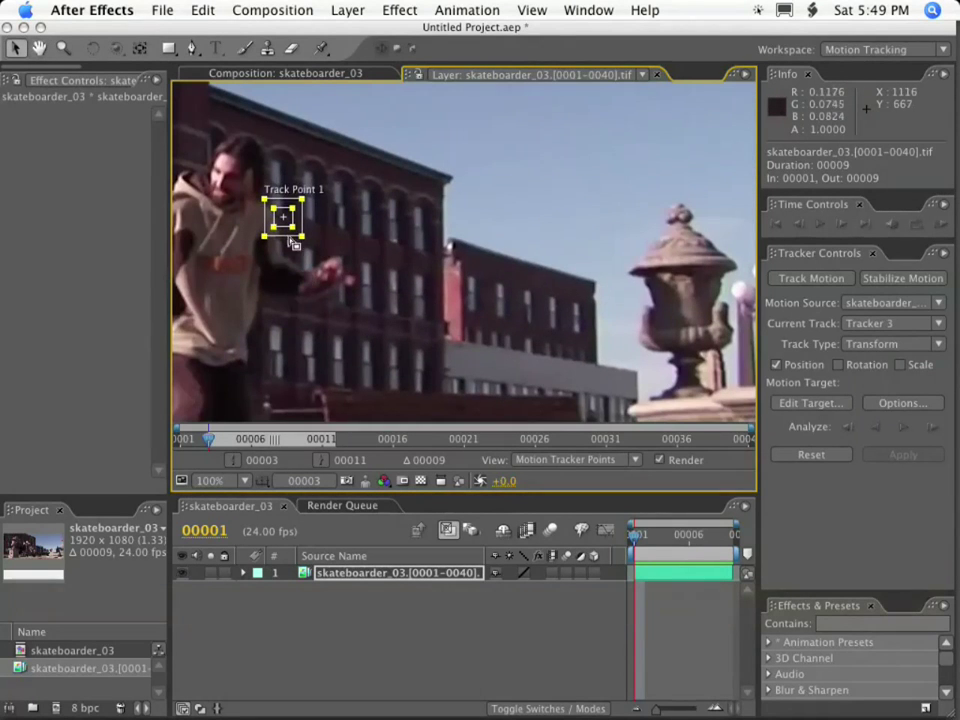
{"action": "left_click_drag", "start_coordinate": [290, 236], "coordinate": [603, 305]}
{"action": "key", "text": "period"}
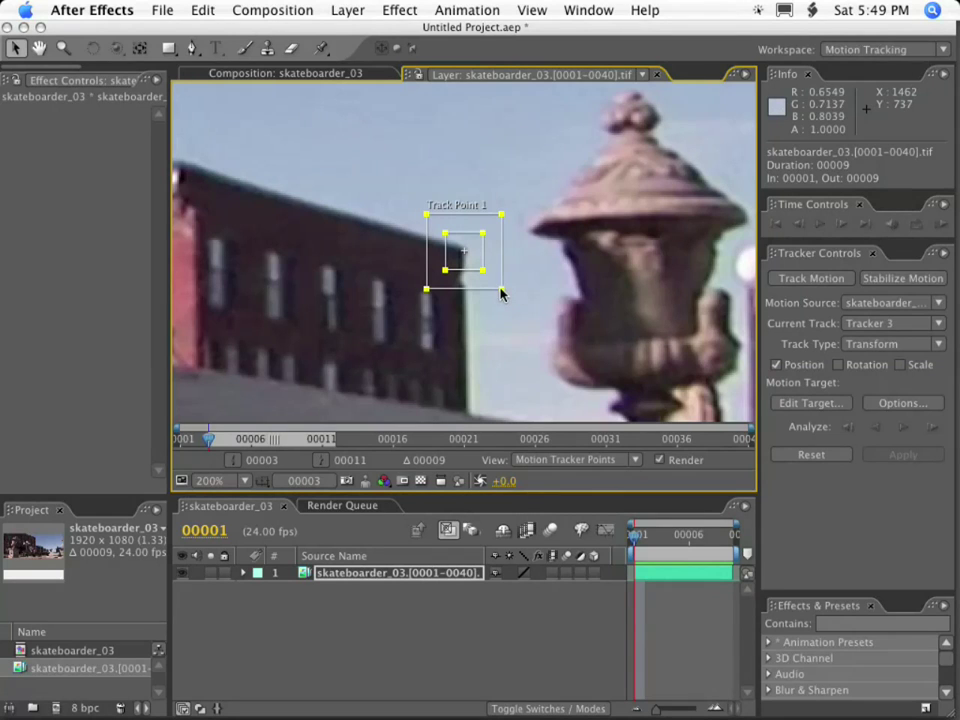
Step: Resize Track Point 1's search and feature regions into tall rectangles around the distant building's roof corner
{"action": "left_click_drag", "start_coordinate": [502, 293], "coordinate": [511, 329]}
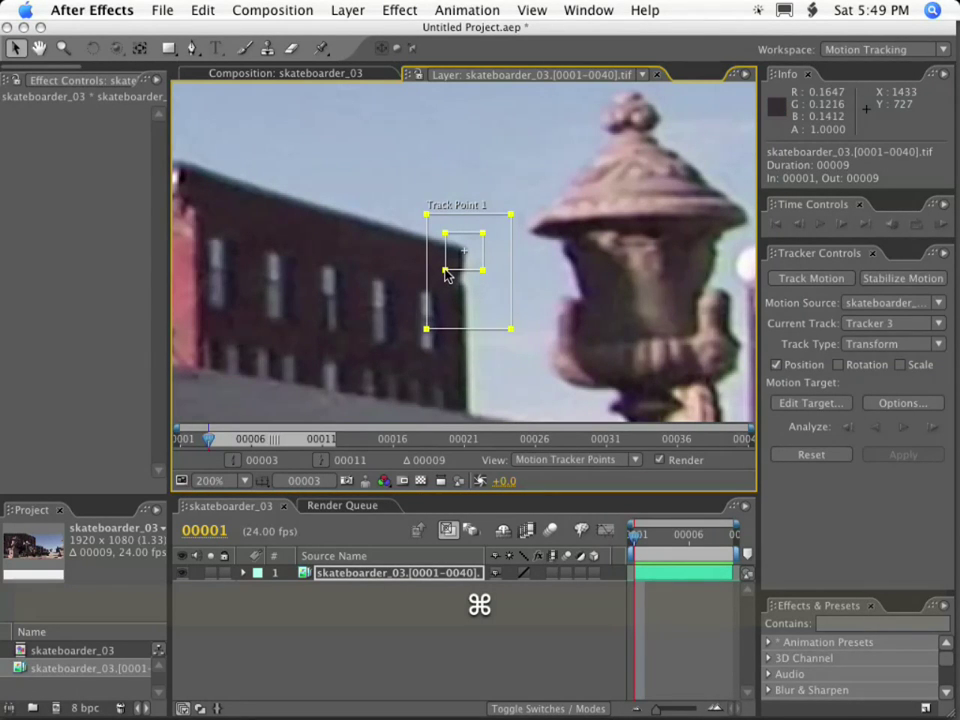
{"action": "left_click_drag", "start_coordinate": [445, 271], "coordinate": [416, 338]}
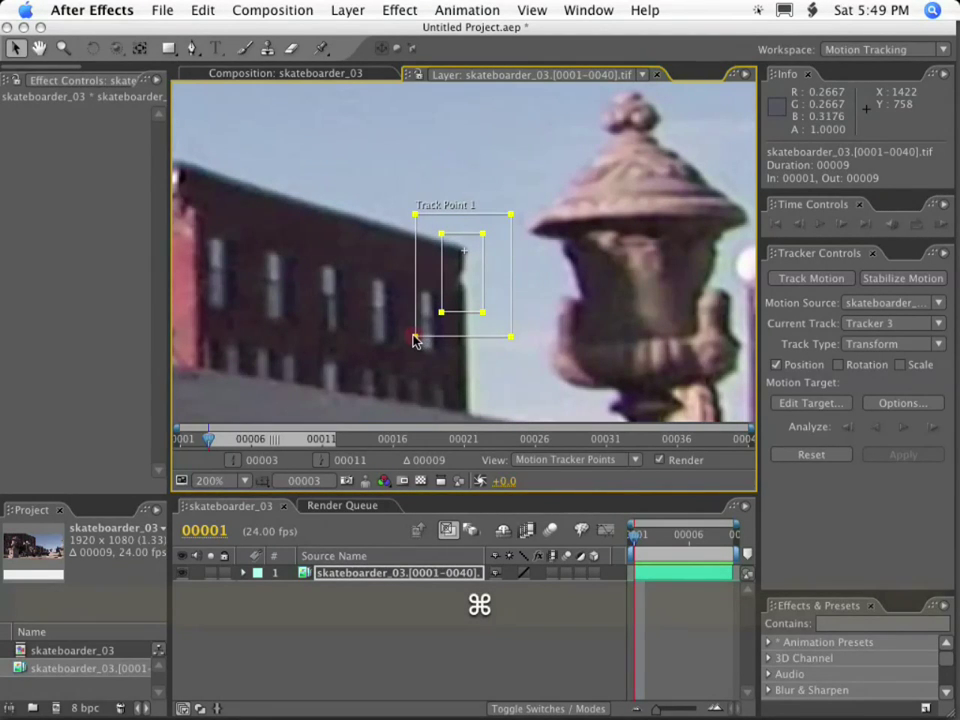
{"action": "left_click_drag", "start_coordinate": [512, 341], "coordinate": [501, 341]}
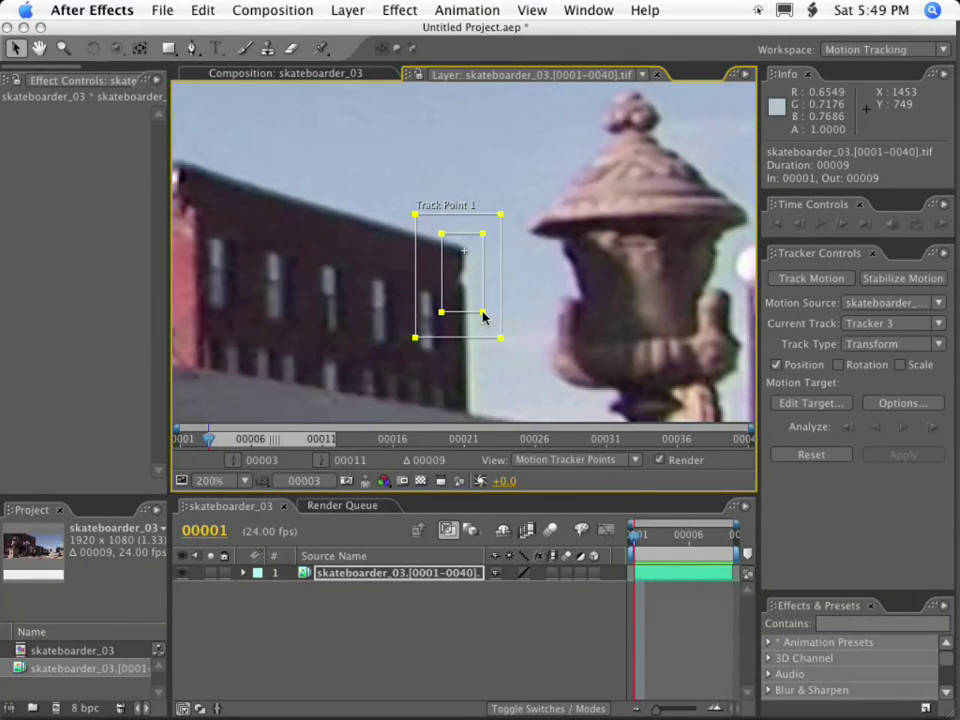
{"action": "mouse_move", "coordinate": [482, 315]}
{"action": "left_mouse_down"}
{"action": "mouse_move", "coordinate": [482, 272]}
{"action": "mouse_move", "coordinate": [484, 295]}
{"action": "left_mouse_up"}
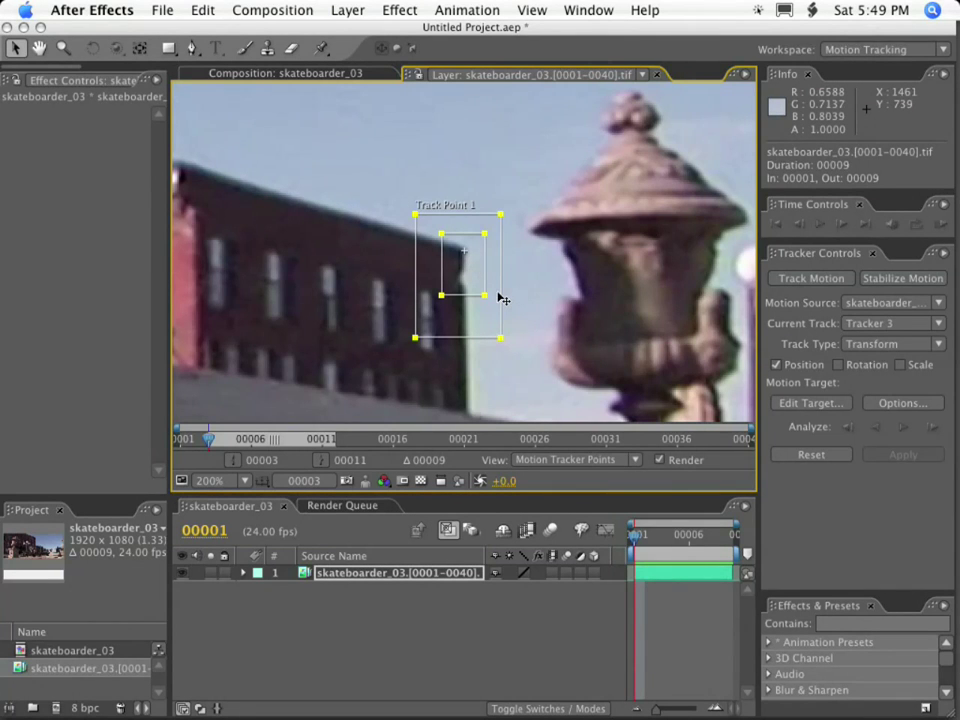
Step: Analyze the distant roof corner's motion forward through the end of the clip and return to frame 1
{"action": "key", "text": "comma"}
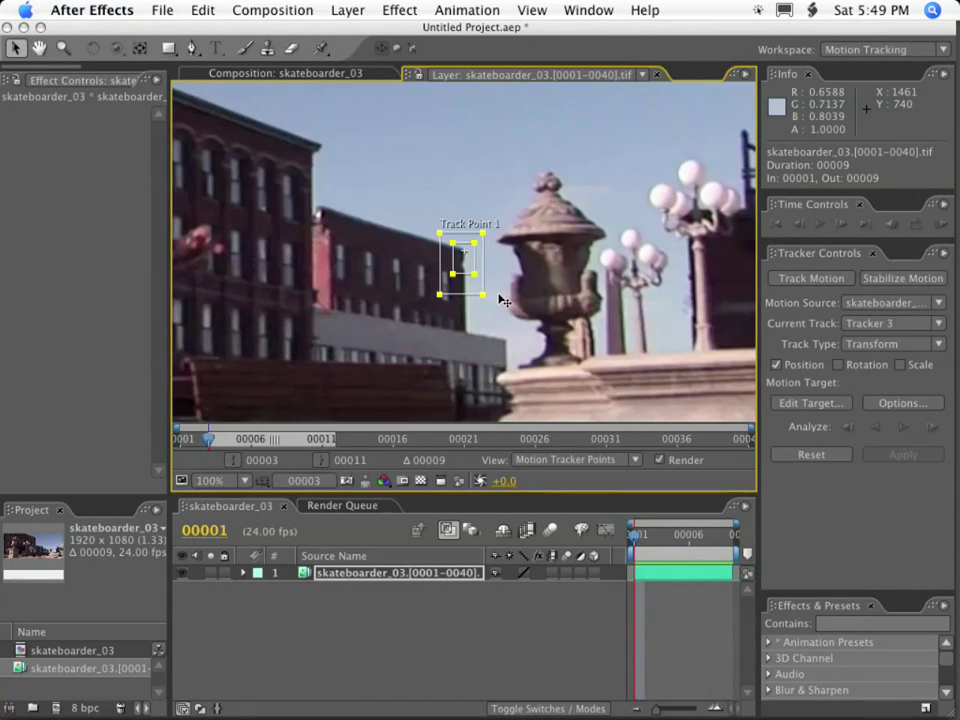
{"action": "left_click", "coordinate": [904, 429]}
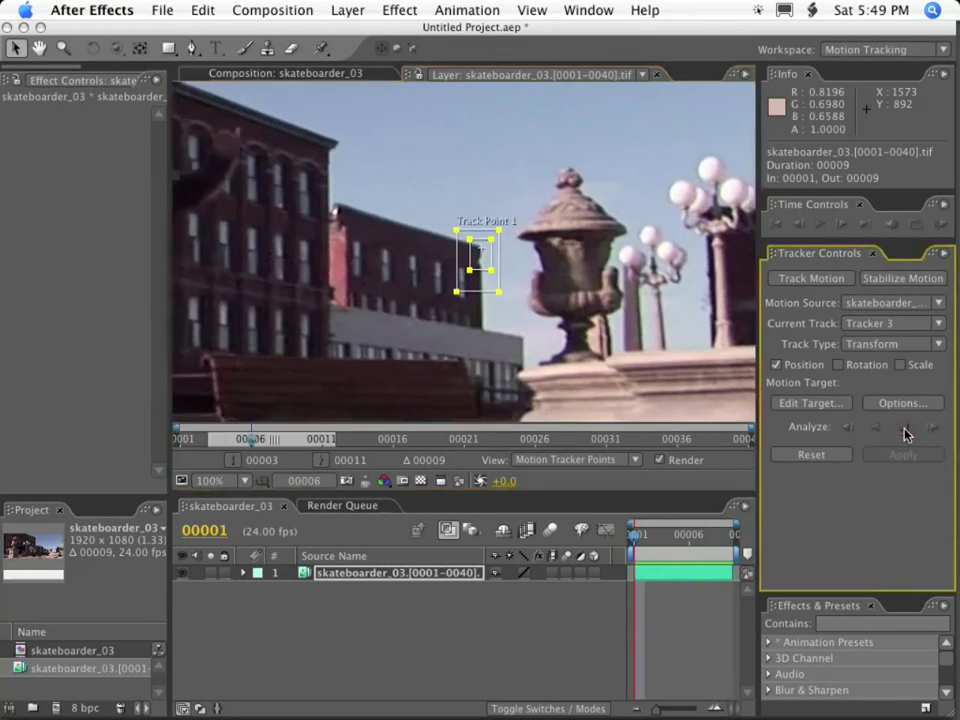
{"action": "key", "text": "period"}
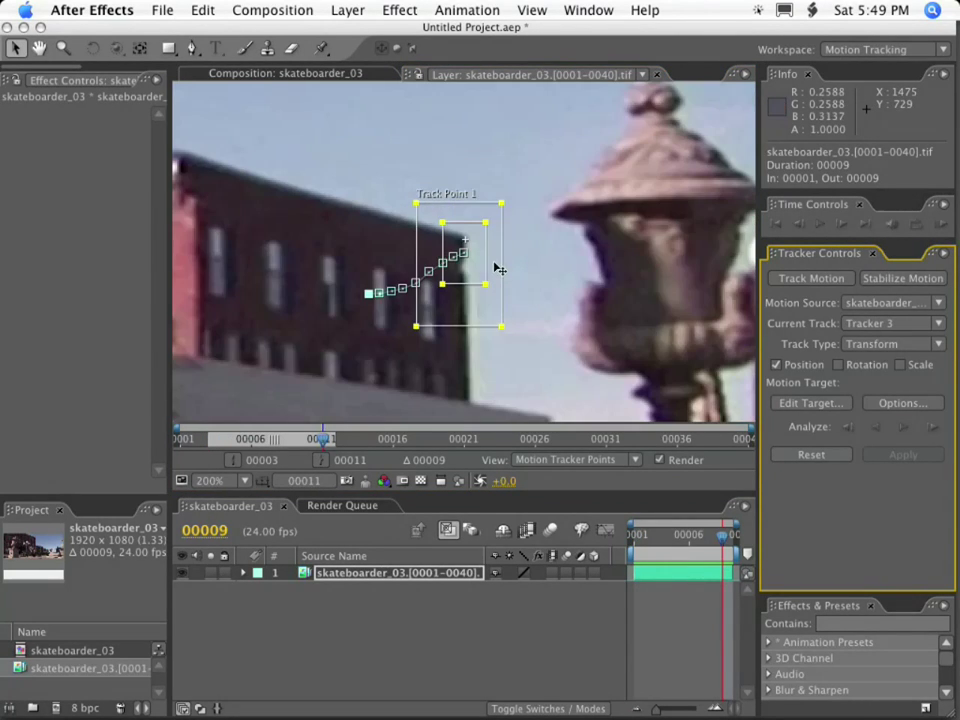
{"action": "mouse_move", "coordinate": [638, 540]}
{"action": "left_mouse_down"}
{"action": "mouse_move", "coordinate": [711, 541]}
{"action": "mouse_move", "coordinate": [635, 541]}
{"action": "left_mouse_up"}
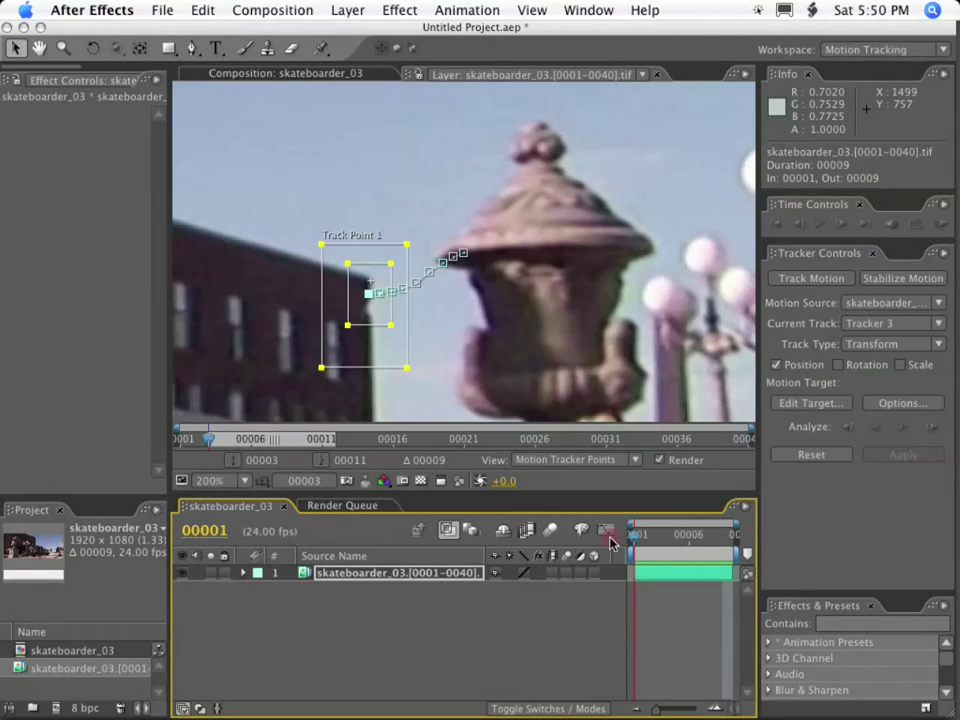
Step: Examine the tracked point's position within the whole frame compared with the surrounding buildings and foreground objects
{"action": "scroll", "coordinate": [339, 248], "scroll_direction": "down", "scroll_amount": 1}
{"action": "scroll", "coordinate": [380, 269], "scroll_direction": "down", "scroll_amount": 1}
{"action": "key", "text": "space"}
{"action": "left_click_drag", "start_coordinate": [336, 242], "coordinate": [448, 221]}
{"action": "scroll", "coordinate": [449, 229], "scroll_direction": "down", "scroll_amount": 1}
{"action": "key", "text": "space"}
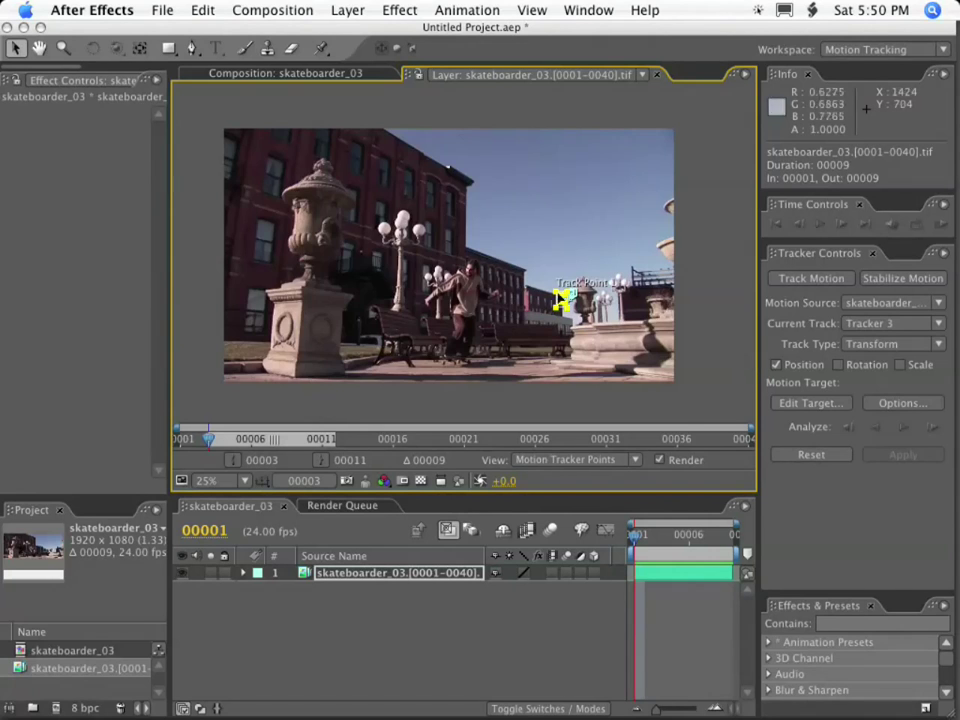
{"action": "scroll", "coordinate": [559, 296], "scroll_direction": "up", "scroll_amount": 1}
{"action": "scroll", "coordinate": [424, 290], "scroll_direction": "down", "scroll_amount": 1}
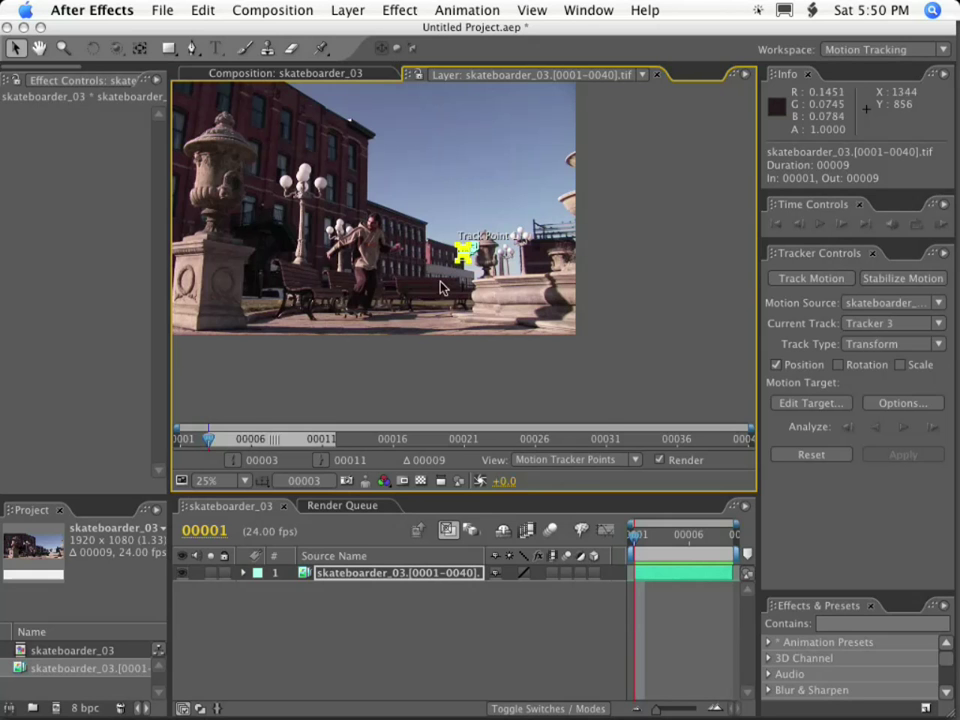
Step: Start another motion track near the roof corner of the tall brick building against the sky
{"action": "left_click_drag", "start_coordinate": [381, 167], "coordinate": [444, 283]}
{"action": "scroll", "coordinate": [444, 283], "scroll_direction": "up", "scroll_amount": 3}
{"action": "left_click_drag", "start_coordinate": [373, 236], "coordinate": [566, 354]}
{"action": "left_click_drag", "start_coordinate": [402, 98], "coordinate": [399, 294]}
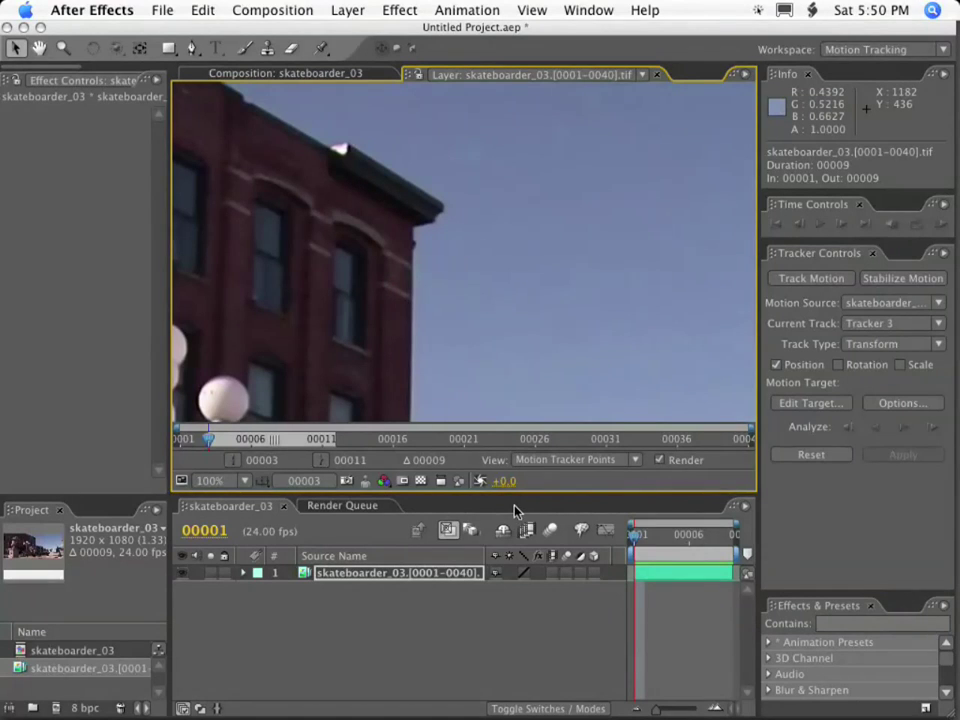
{"action": "left_click", "coordinate": [808, 279]}
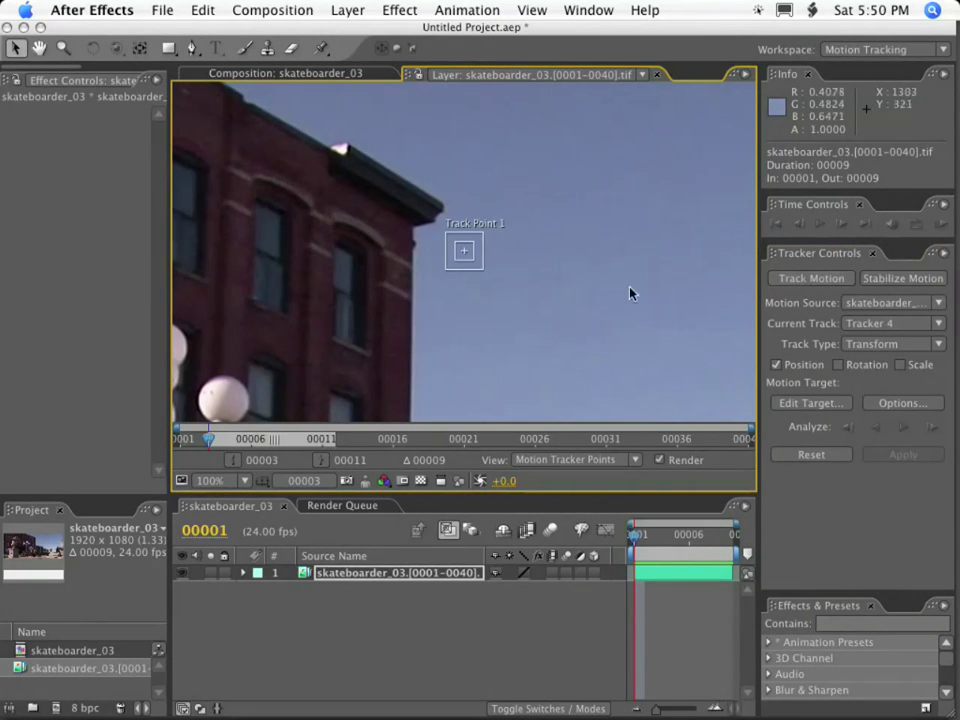
Step: Place the new track point on the tall building's roof corner and enlarge its feature and search regions around it
{"action": "mouse_move", "coordinate": [481, 276]}
{"action": "left_mouse_down"}
{"action": "mouse_move", "coordinate": [498, 289]}
{"action": "mouse_move", "coordinate": [438, 226]}
{"action": "mouse_move", "coordinate": [481, 300]}
{"action": "left_mouse_up"}
{"action": "left_click_drag", "start_coordinate": [408, 230], "coordinate": [410, 261]}
{"action": "left_click_drag", "start_coordinate": [403, 186], "coordinate": [456, 176]}
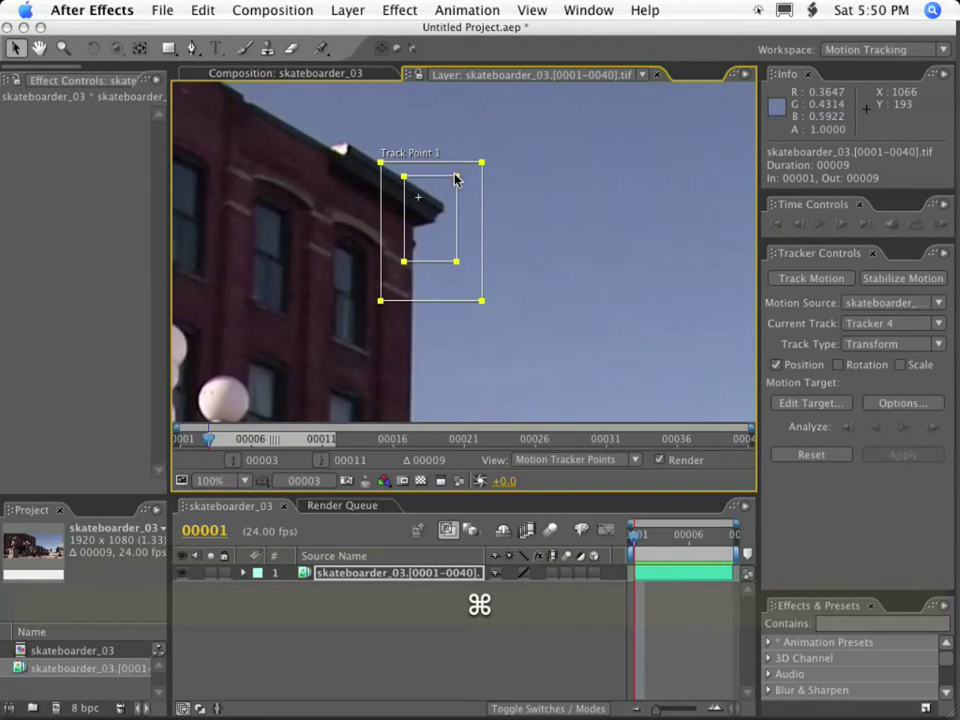
{"action": "left_click_drag", "start_coordinate": [380, 163], "coordinate": [367, 142]}
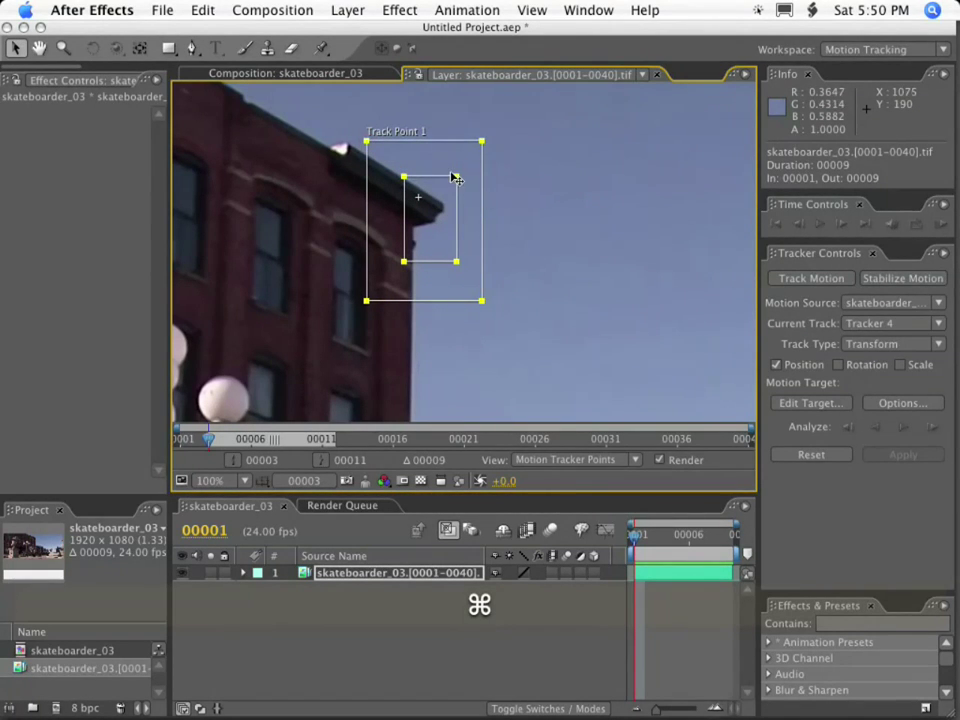
Step: Slightly enlarge the feature and search regions around the tall building's roof corner and analyze its motion forward through the clip
{"action": "left_click_drag", "start_coordinate": [455, 179], "coordinate": [460, 177]}
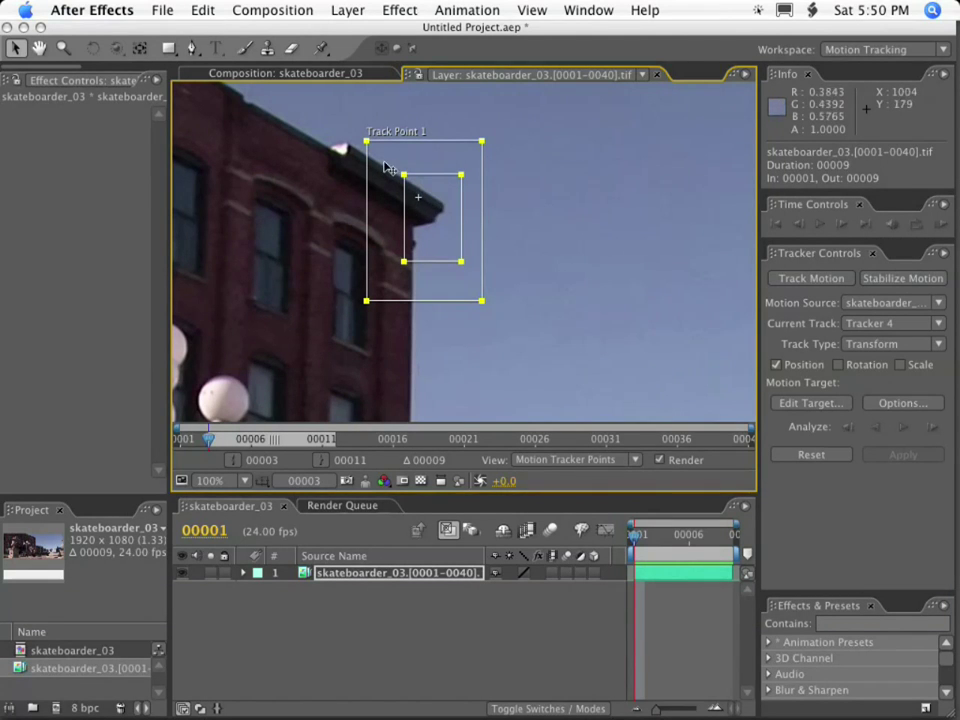
{"action": "left_click_drag", "start_coordinate": [482, 301], "coordinate": [495, 306]}
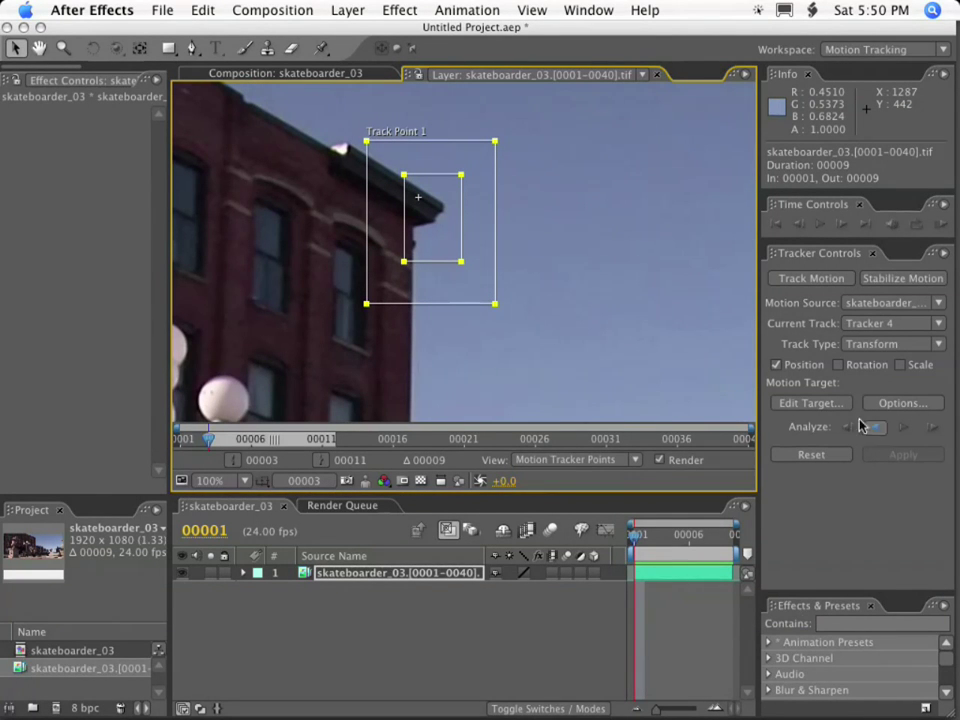
{"action": "left_click", "coordinate": [904, 428]}
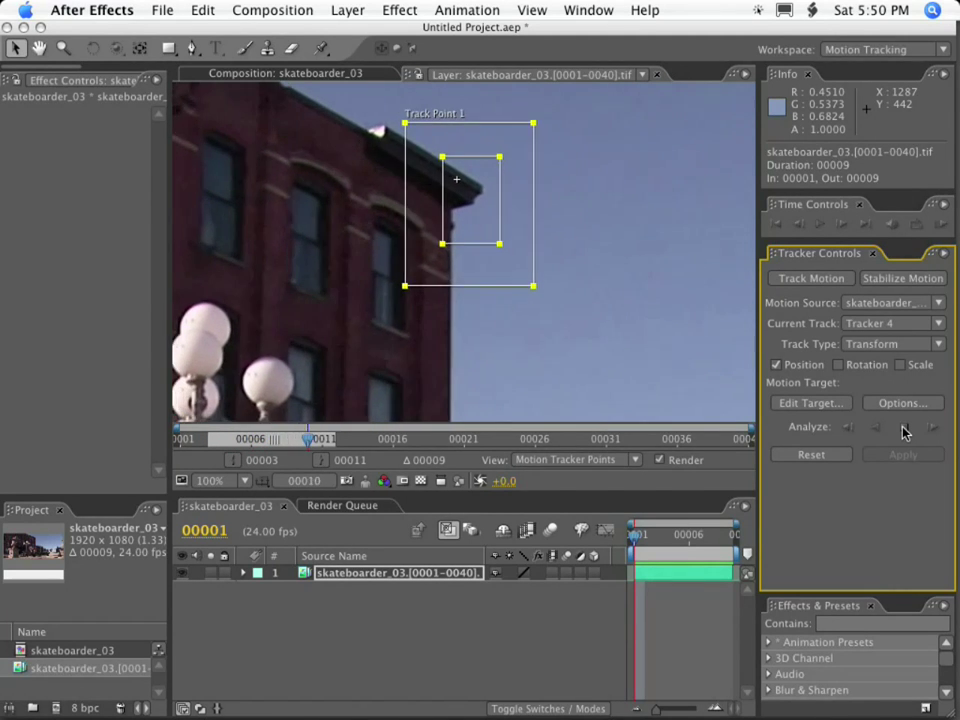
{"action": "left_click", "coordinate": [903, 430]}
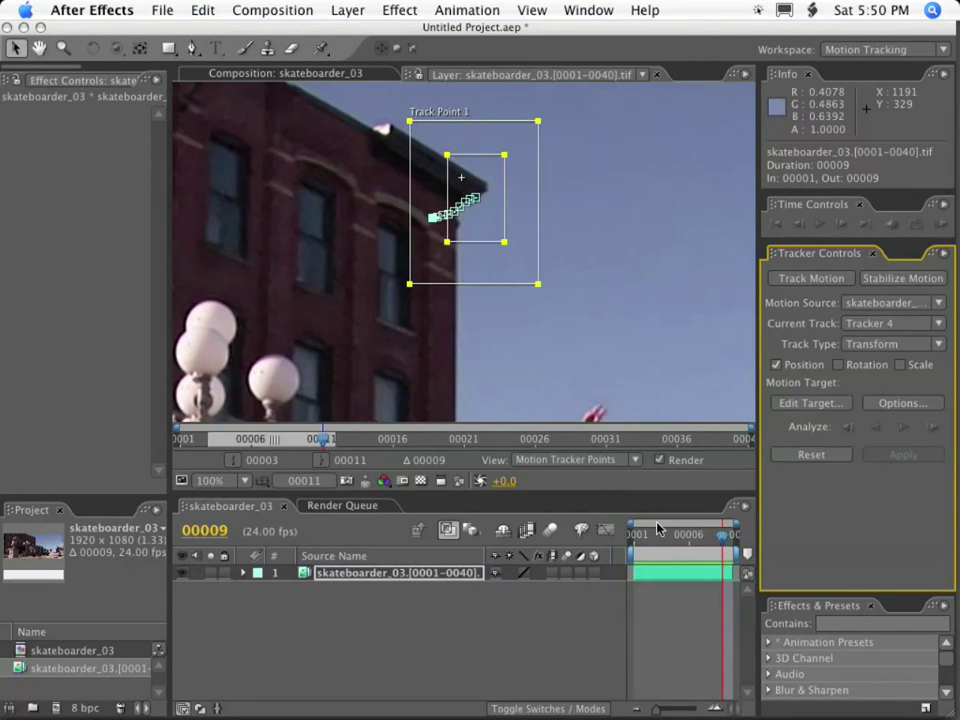
Step: Return to frame 1 and start another motion track near the white globes of the lamppost behind the skateboarder
{"action": "key", "text": "comma"}
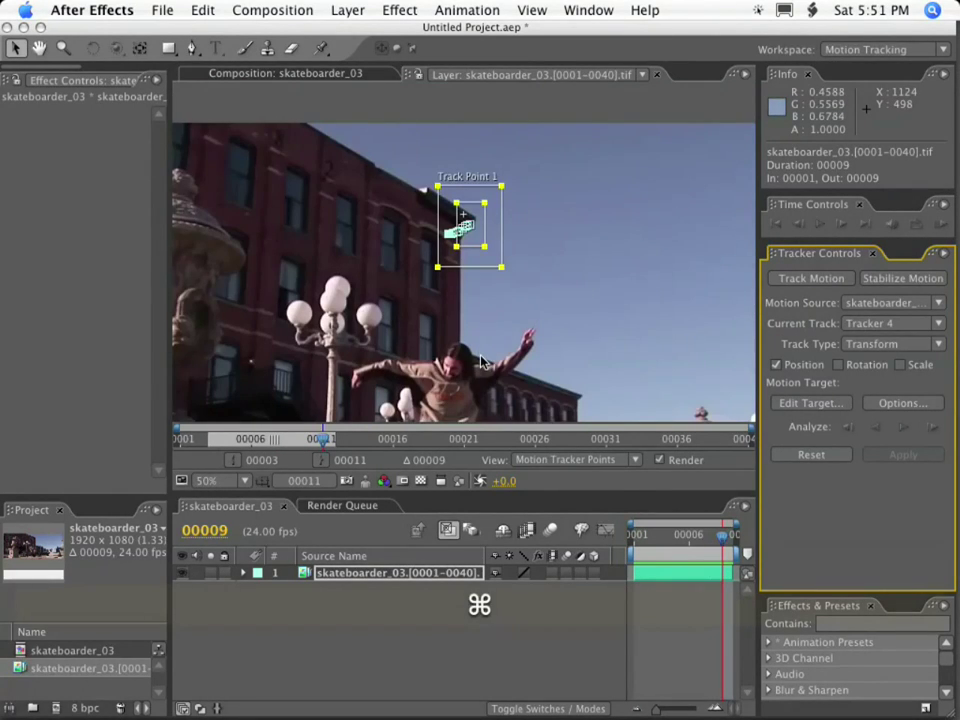
{"action": "left_click_drag", "start_coordinate": [490, 345], "coordinate": [500, 216]}
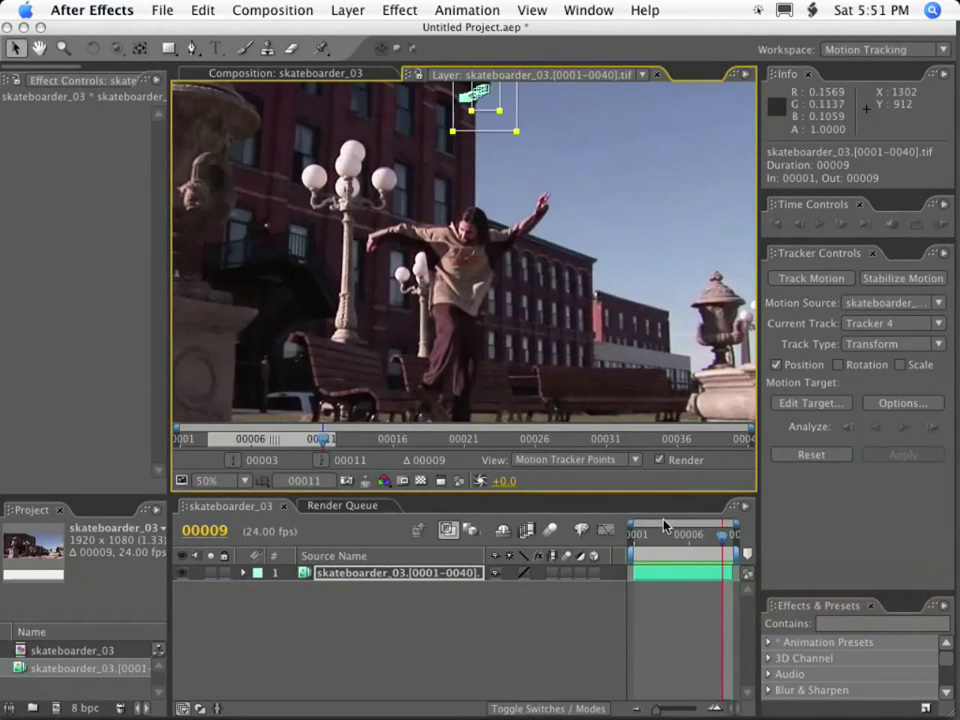
{"action": "left_click_drag", "start_coordinate": [664, 525], "coordinate": [634, 535]}
{"action": "scroll", "coordinate": [372, 315], "scroll_direction": "up", "scroll_amount": 1}
{"action": "key", "text": "space"}
{"action": "left_click_drag", "start_coordinate": [341, 319], "coordinate": [555, 110]}
{"action": "left_click_drag", "start_coordinate": [423, 290], "coordinate": [566, 167]}
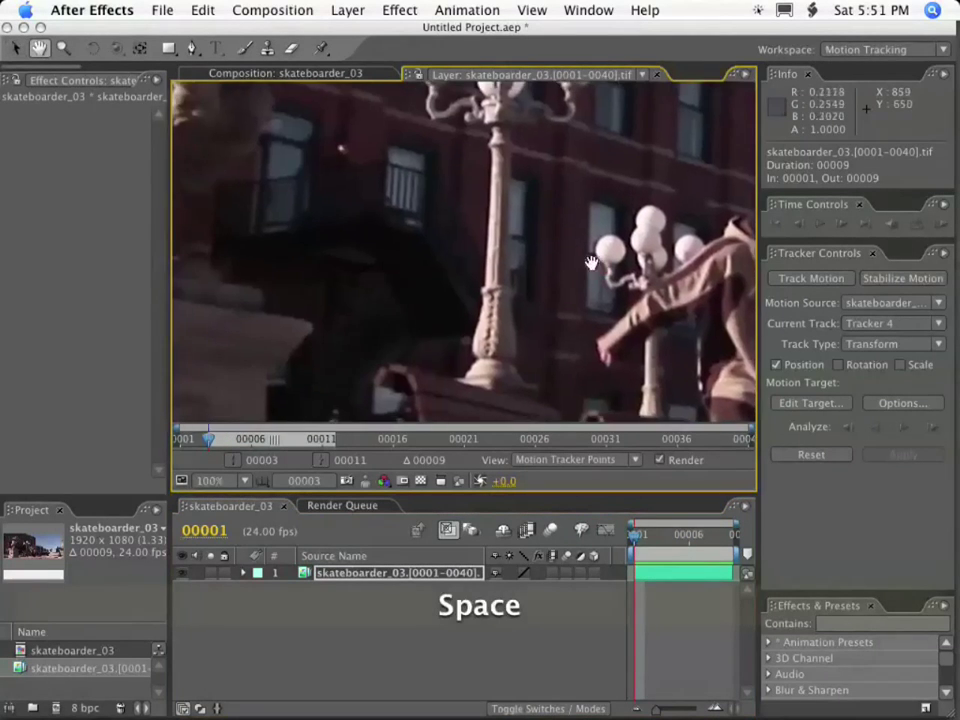
{"action": "left_click_drag", "start_coordinate": [591, 262], "coordinate": [504, 258]}
{"action": "scroll", "coordinate": [403, 229], "scroll_direction": "up", "scroll_amount": 1}
{"action": "key", "text": "space"}
{"action": "left_click_drag", "start_coordinate": [403, 229], "coordinate": [528, 134]}
{"action": "left_click_drag", "start_coordinate": [418, 320], "coordinate": [538, 60]}
{"action": "left_click_drag", "start_coordinate": [468, 265], "coordinate": [575, 100]}
{"action": "left_click_drag", "start_coordinate": [455, 261], "coordinate": [636, 208]}
{"action": "left_click_drag", "start_coordinate": [542, 289], "coordinate": [420, 141]}
{"action": "left_click_drag", "start_coordinate": [604, 261], "coordinate": [572, 214]}
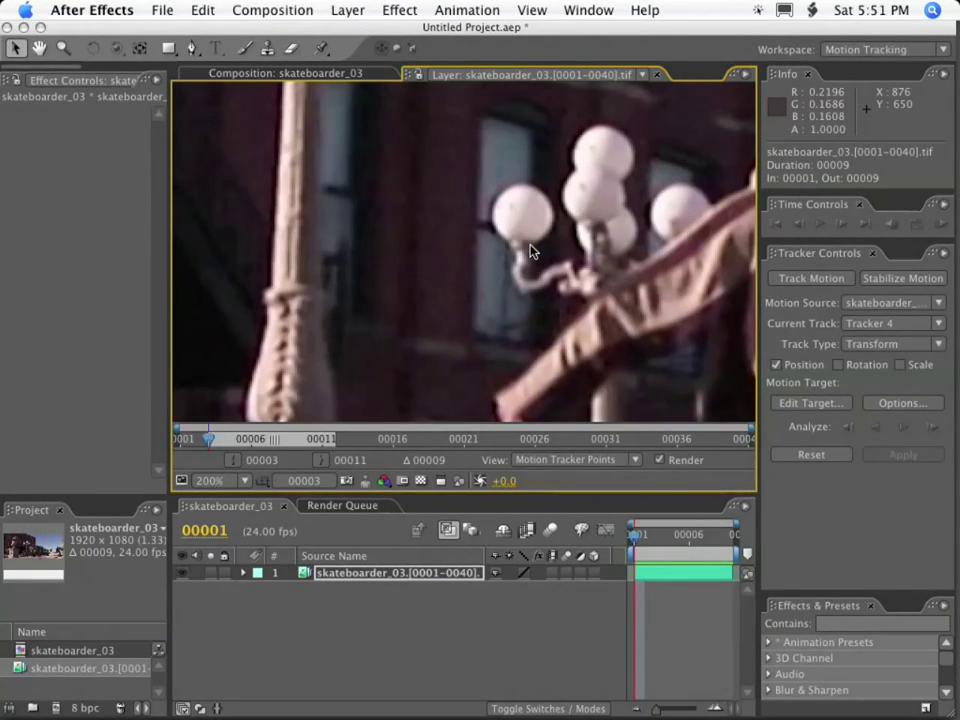
{"action": "left_click", "coordinate": [803, 277]}
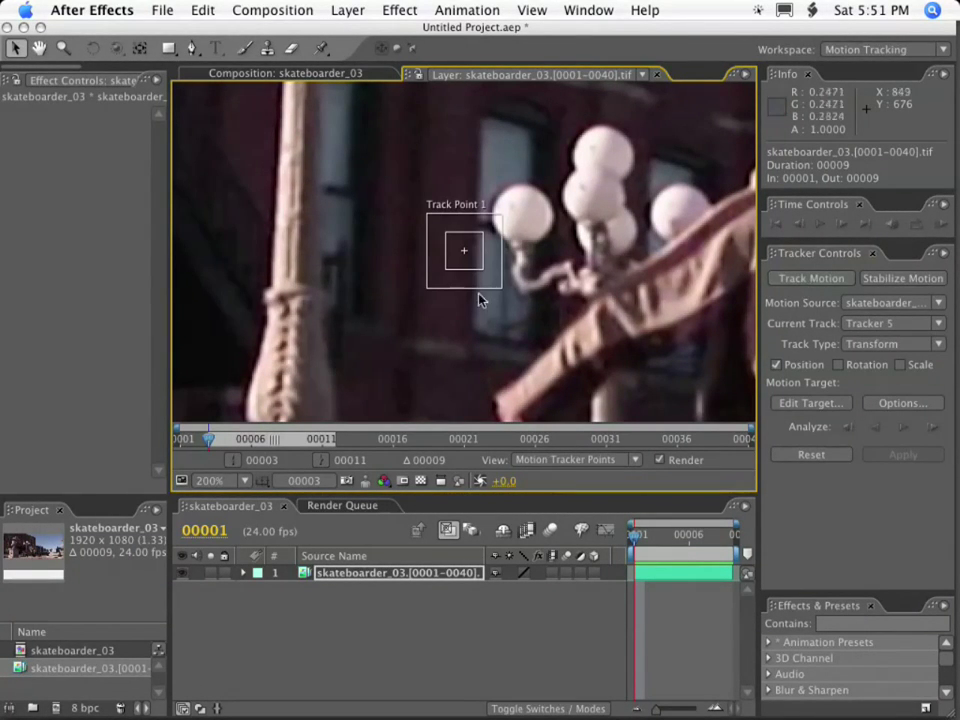
Step: Place the new track point on the lamppost's outer white globe and enlarge its feature region to enclose the whole globe
{"action": "left_click_drag", "start_coordinate": [478, 279], "coordinate": [549, 253]}
{"action": "left_click_drag", "start_coordinate": [487, 253], "coordinate": [489, 253]}
{"action": "left_click_drag", "start_coordinate": [550, 181], "coordinate": [556, 181]}
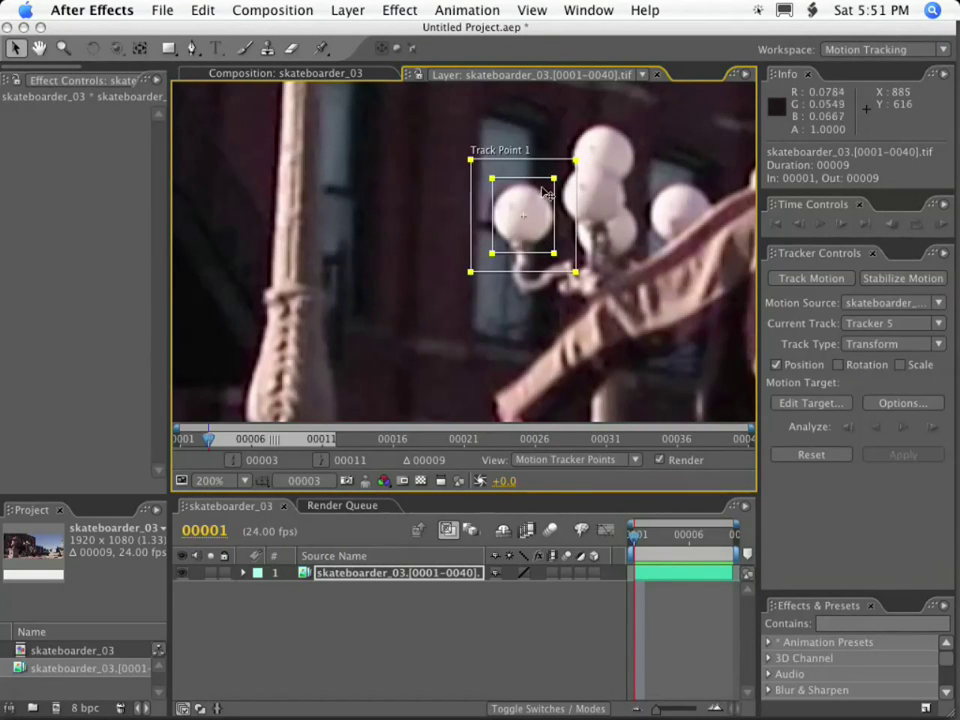
{"action": "left_click_drag", "start_coordinate": [487, 179], "coordinate": [483, 179]}
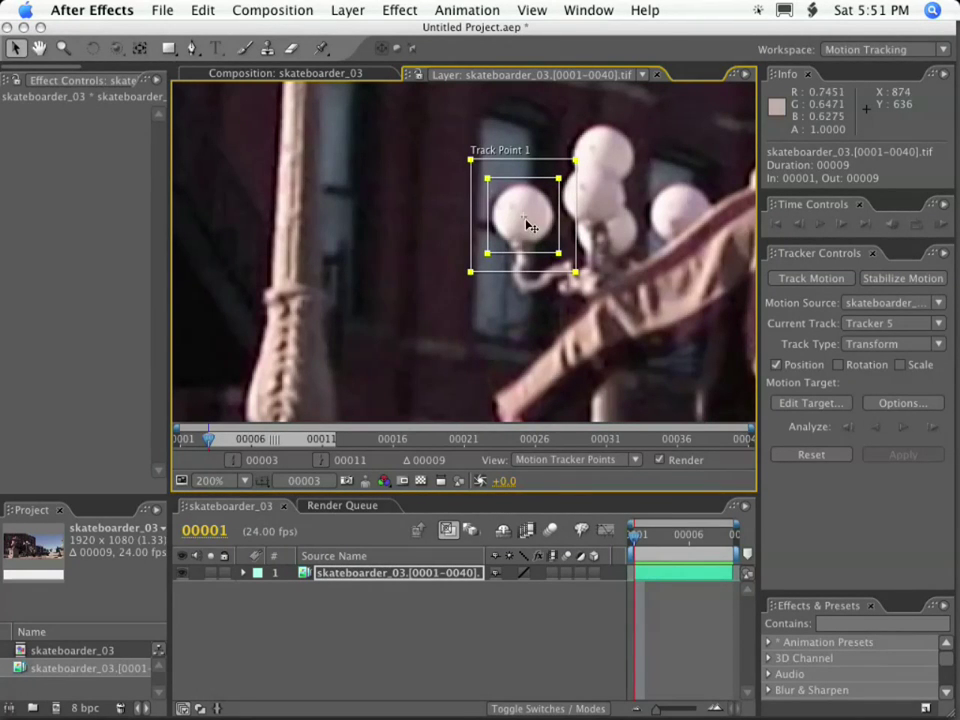
Step: Enable Magnify Feature When Dragging and reposition the track point so its regions surround the globe and its attach point sits at the globe's upper edge
{"action": "left_click", "coordinate": [946, 254]}
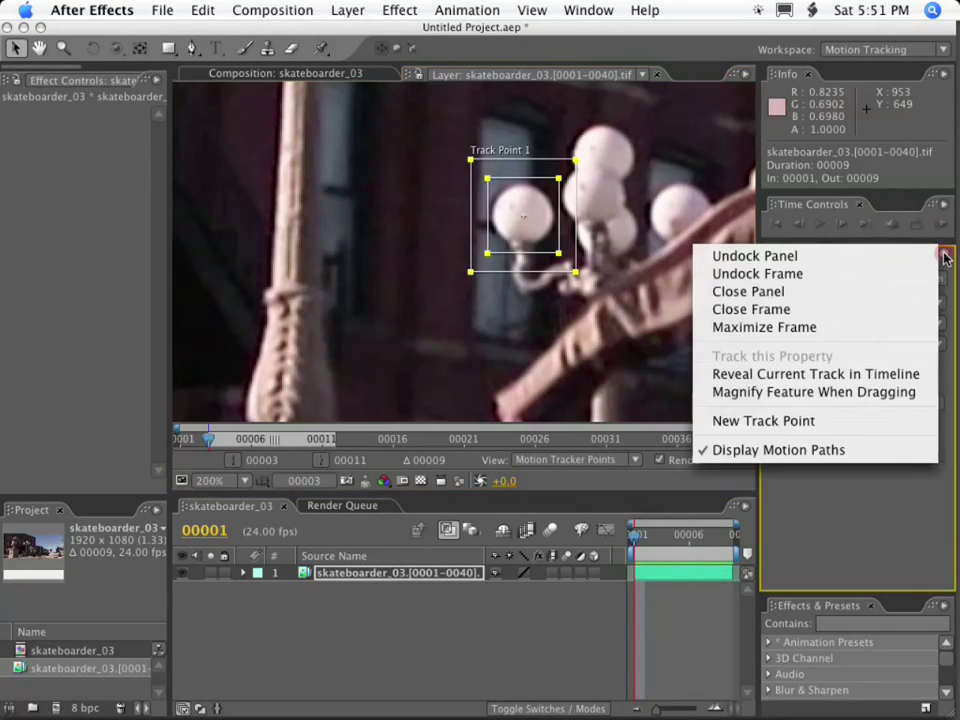
{"action": "left_click", "coordinate": [893, 398]}
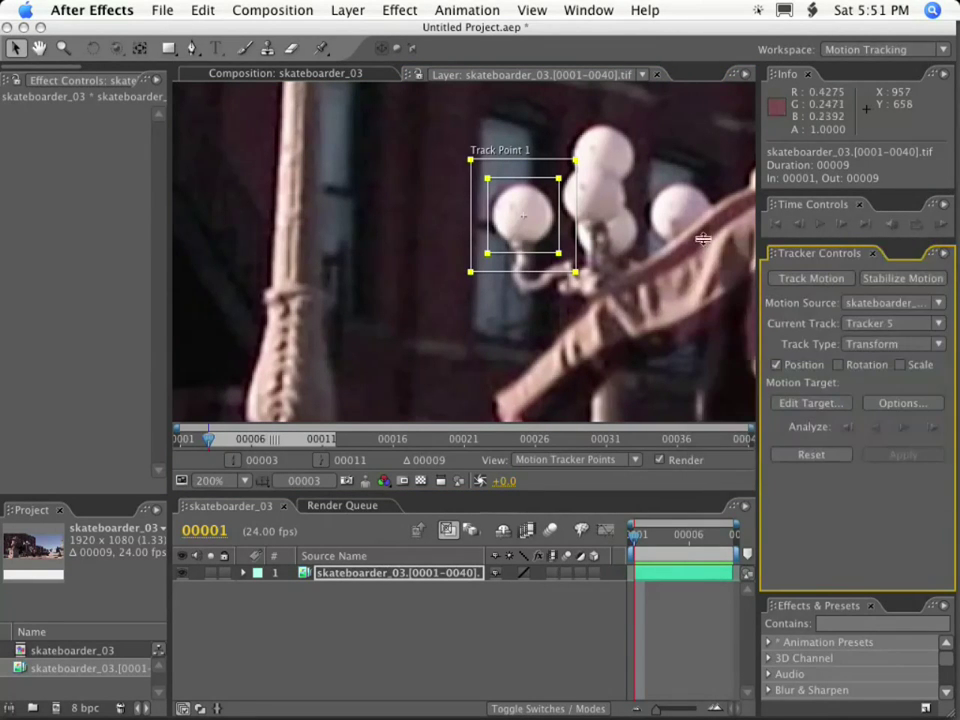
{"action": "left_click_drag", "start_coordinate": [527, 246], "coordinate": [526, 241]}
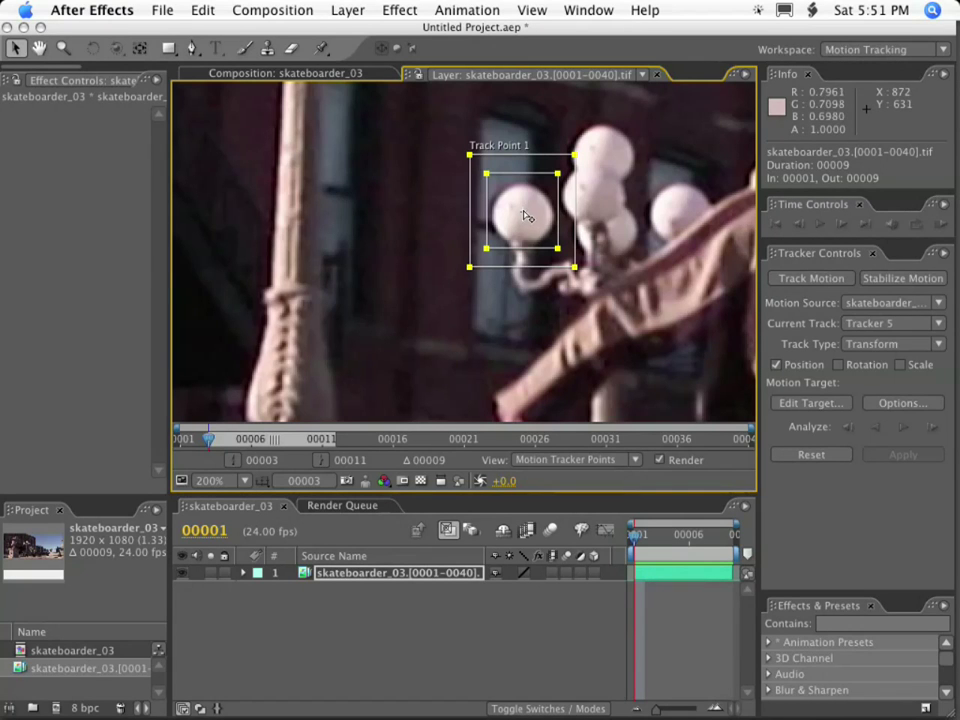
{"action": "left_click_drag", "start_coordinate": [534, 229], "coordinate": [542, 237]}
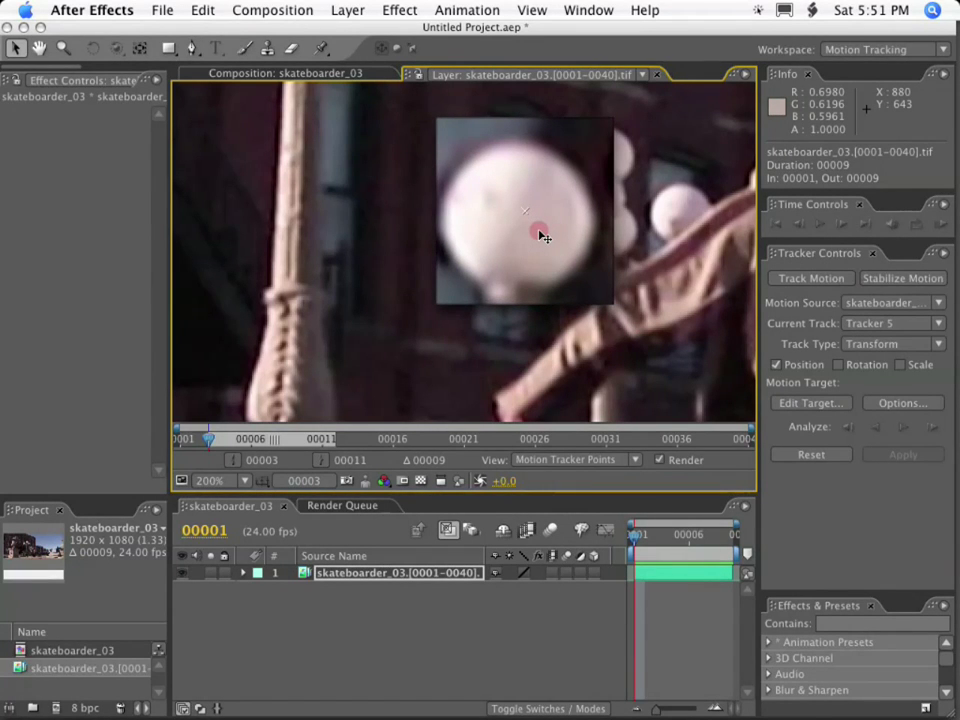
{"action": "left_click_drag", "start_coordinate": [543, 236], "coordinate": [544, 237]}
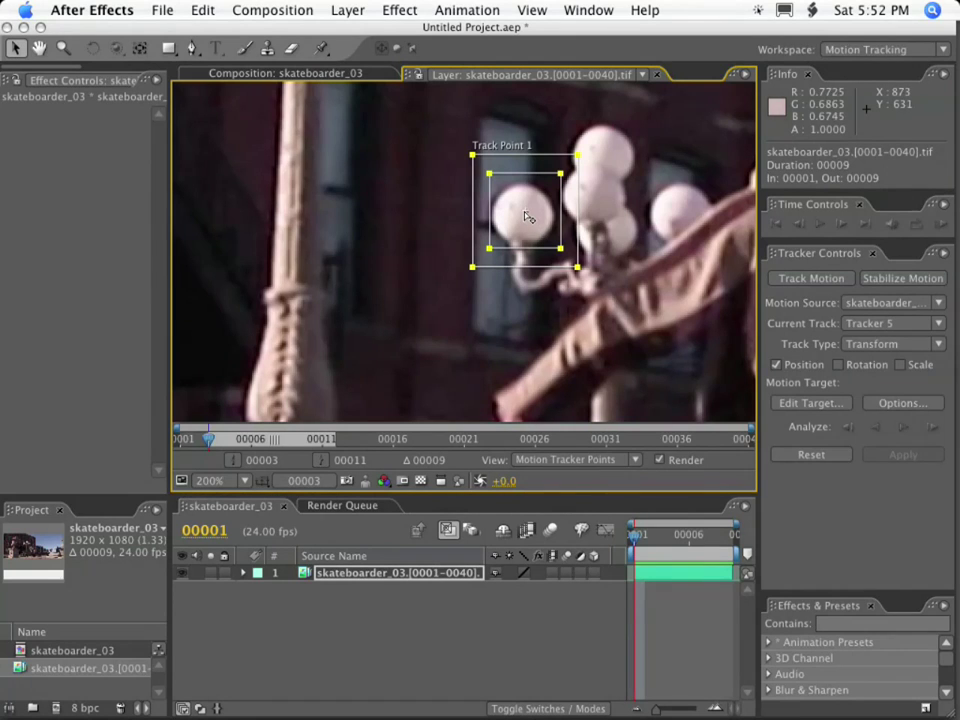
{"action": "left_click_drag", "start_coordinate": [531, 219], "coordinate": [533, 228]}
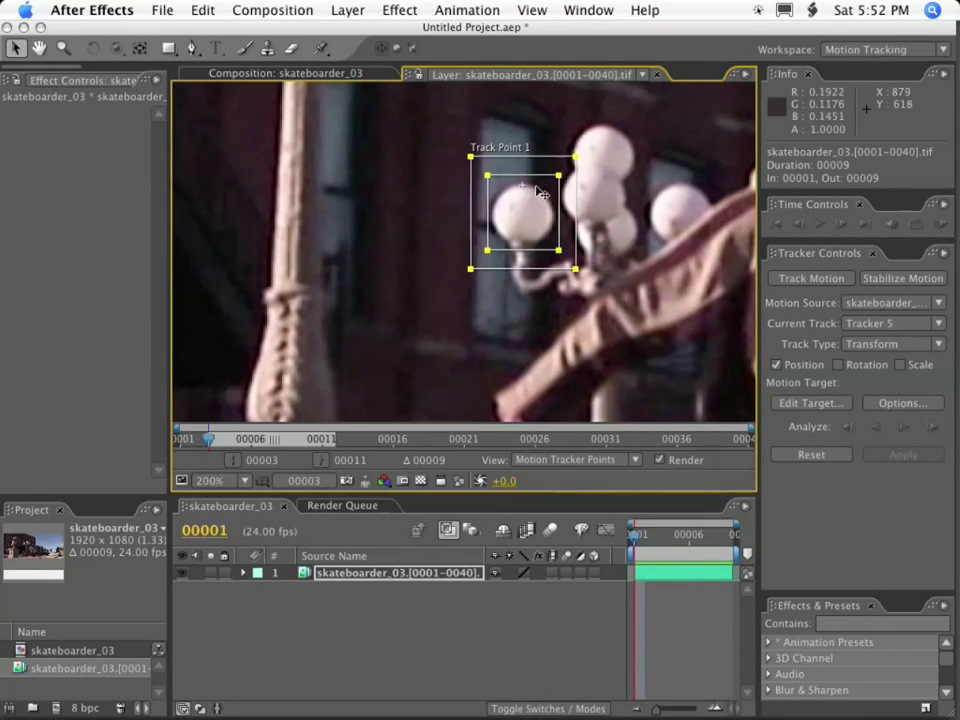
Step: Disable Magnify Feature When Dragging and analyze the lamp globe's motion forward through the end of the clip
{"action": "left_click", "coordinate": [944, 256]}
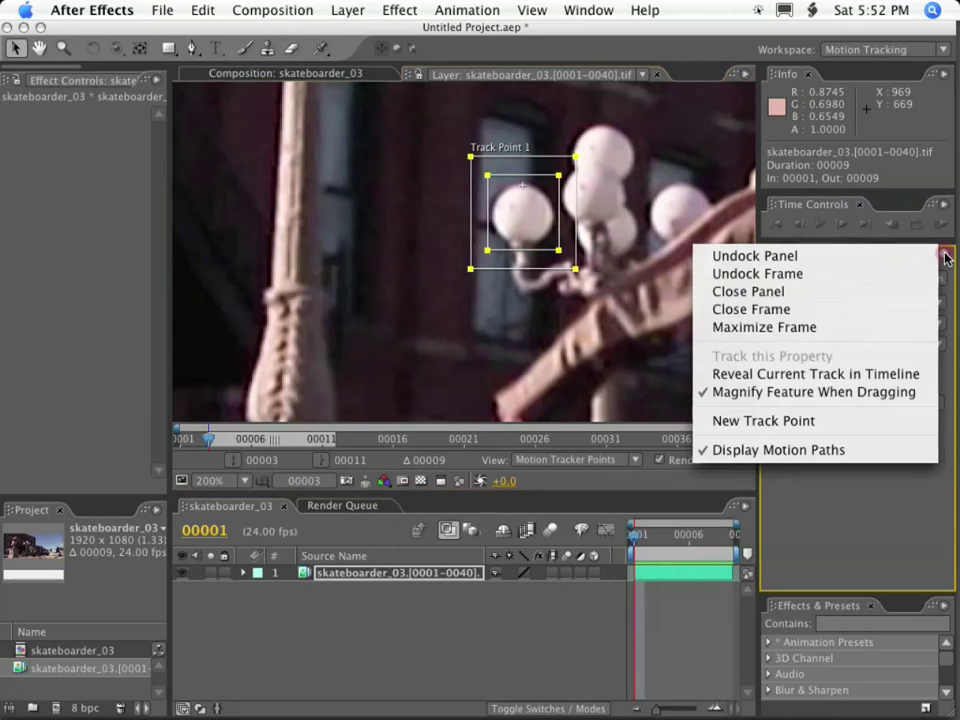
{"action": "left_click", "coordinate": [920, 395]}
{"action": "left_click_drag", "start_coordinate": [540, 219], "coordinate": [480, 256]}
{"action": "key", "text": "comma"}
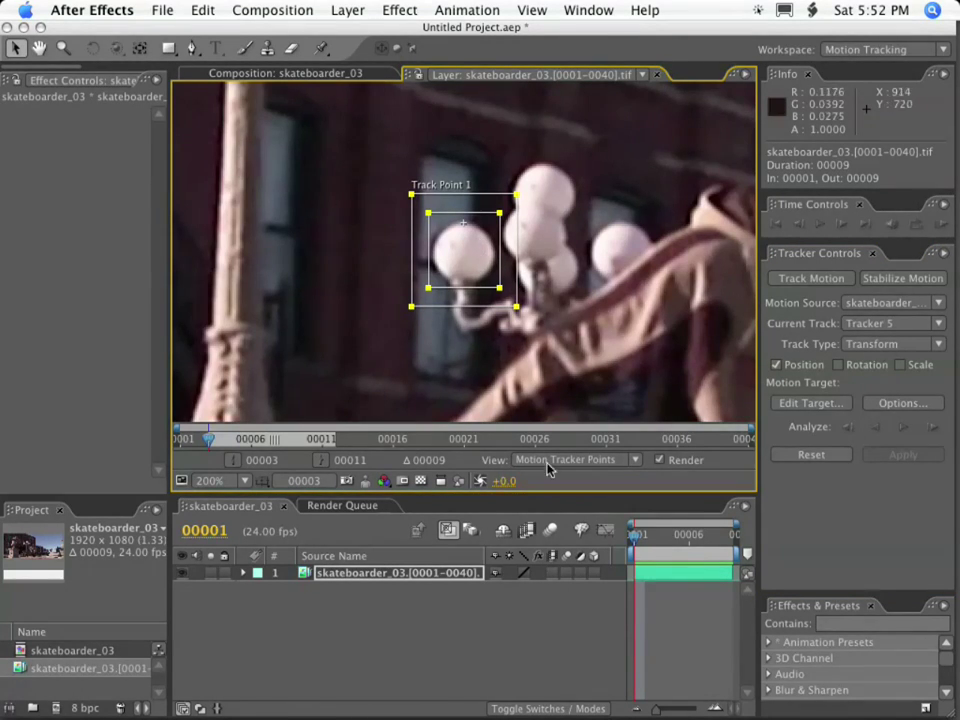
{"action": "left_click_drag", "start_coordinate": [464, 233], "coordinate": [465, 253]}
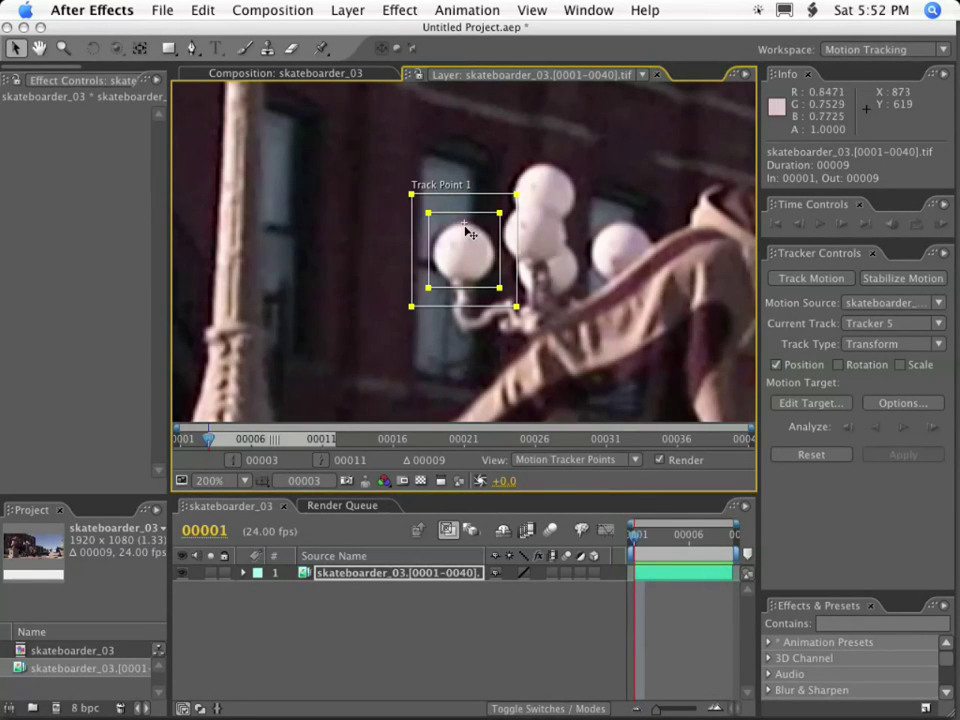
{"action": "left_click", "coordinate": [904, 428]}
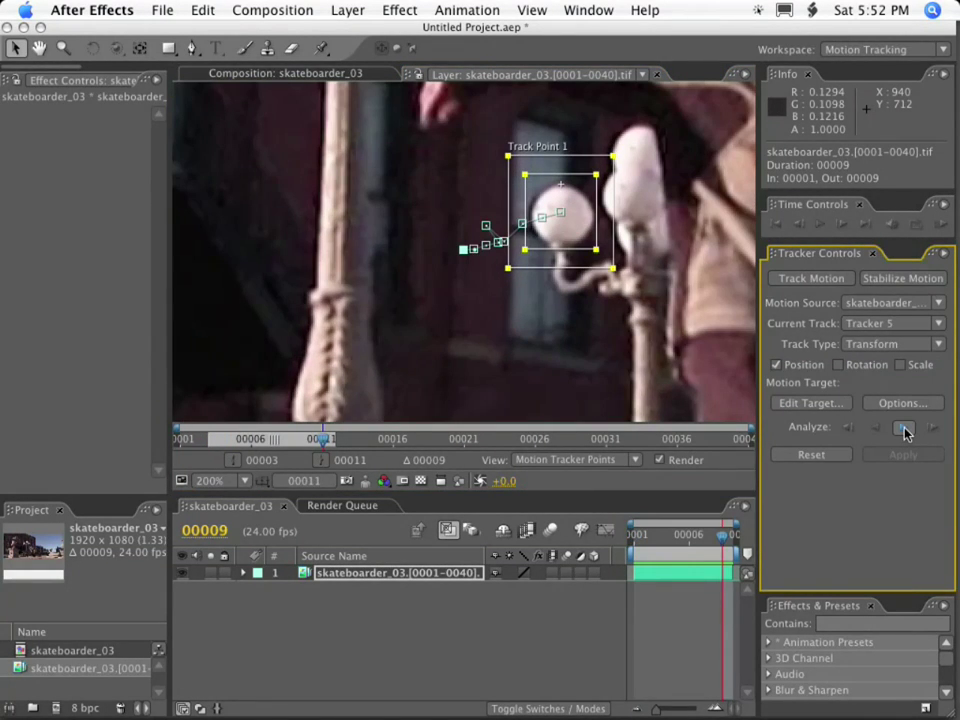
Step: Examine frame by frame how the track point follows the lamp globe while the skateboarder's arm passes in front of it
{"action": "key", "text": "Page_Up"}
{"action": "key", "text": "Page_Up"}
{"action": "key", "text": "Page_Up"}
{"action": "key", "text": "Page_Up"}
{"action": "key", "text": "Page_Up"}
{"action": "key", "text": "Page_Up"}
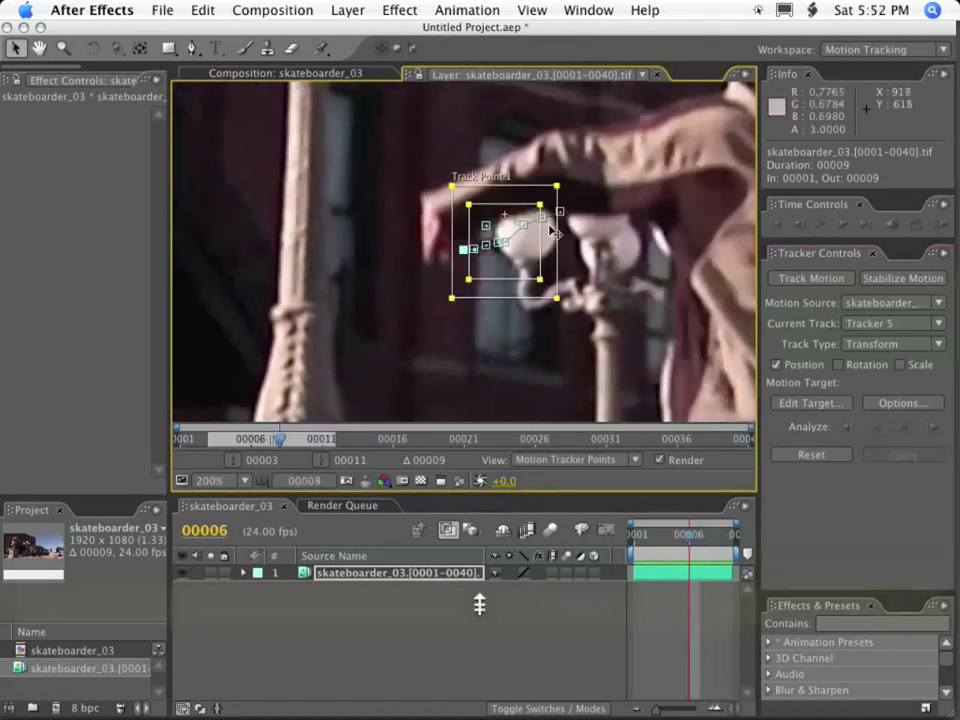
{"action": "key", "text": "Page_Up"}
{"action": "key", "text": "Page_Down"}
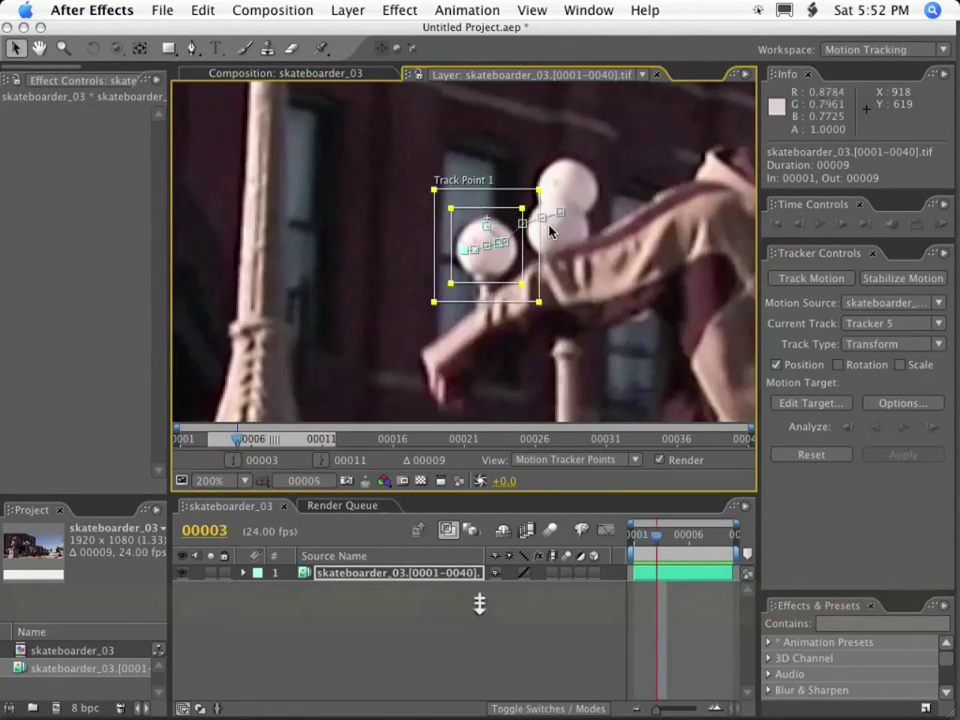
{"action": "key", "text": "Page_Down"}
{"action": "key", "text": "Page_Up"}
{"action": "key", "text": "Page_Up"}
{"action": "key", "text": "Page_Down"}
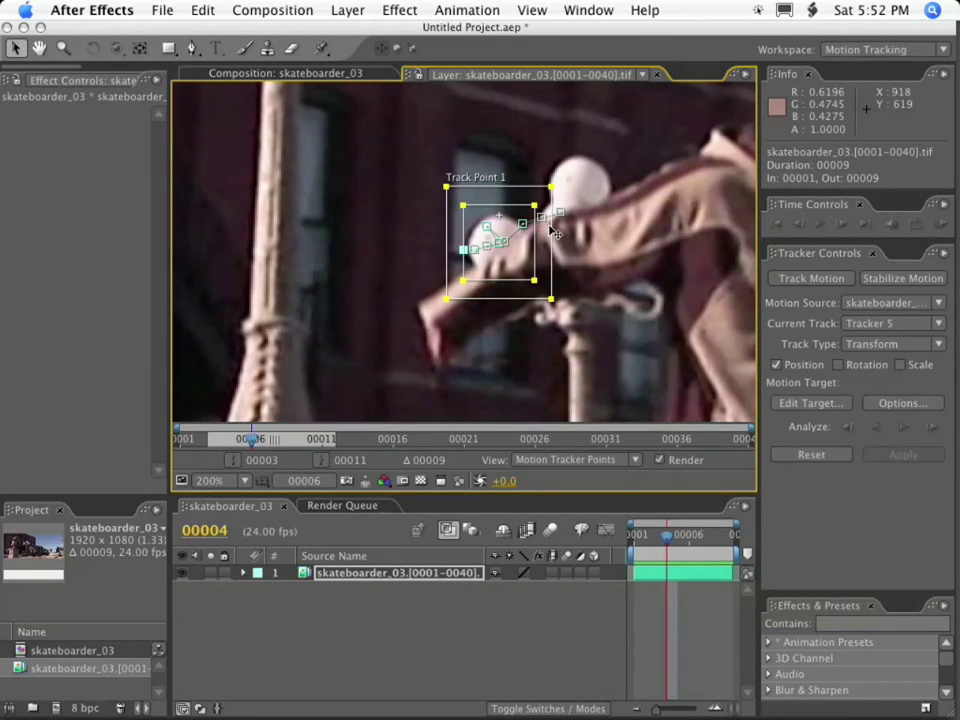
{"action": "key", "text": "Page_Down"}
{"action": "key", "text": "Page_Up"}
{"action": "key", "text": "Page_Up"}
{"action": "key", "text": "Page_Up"}
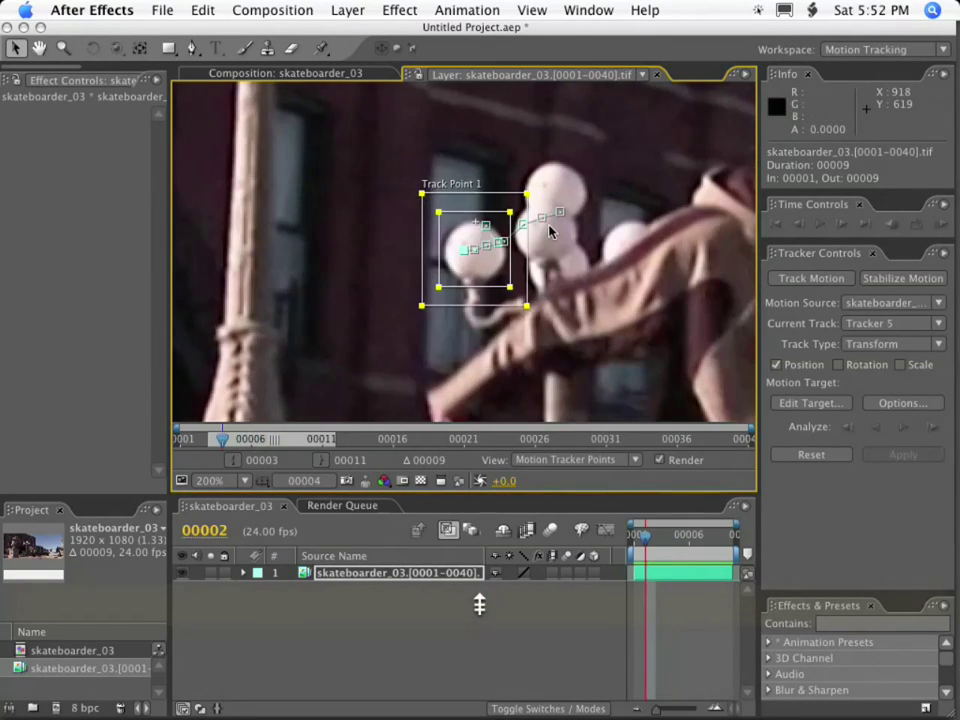
{"action": "key", "text": "Page_Up"}
{"action": "key", "text": "Page_Down"}
{"action": "key", "text": "Page_Down"}
{"action": "key", "text": "Page_Down"}
{"action": "key", "text": "Page_Down"}
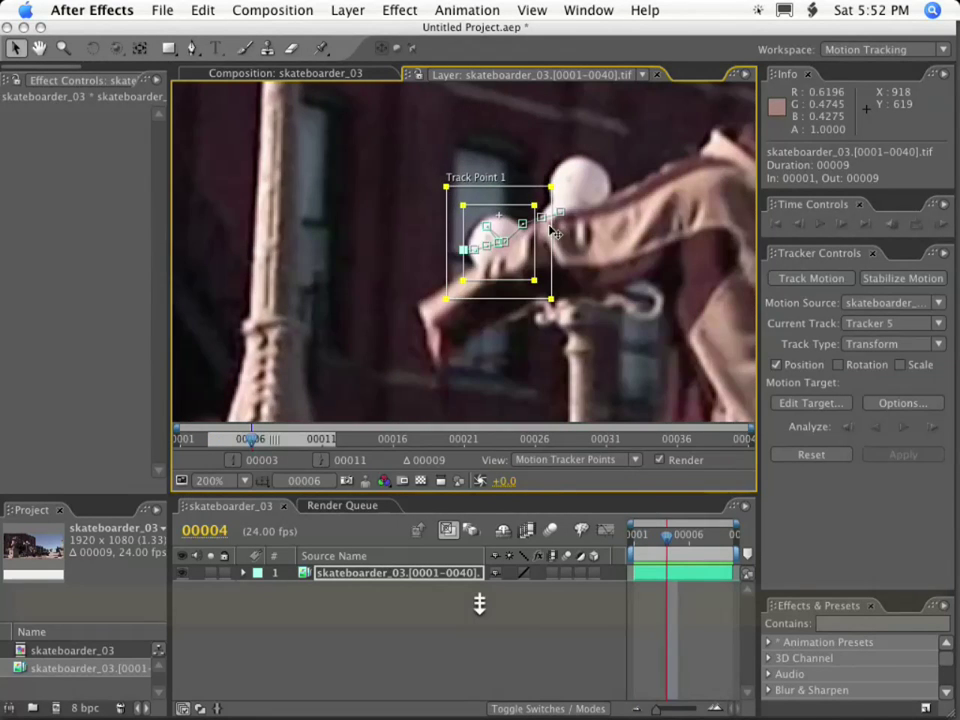
{"action": "key", "text": "Page_Down"}
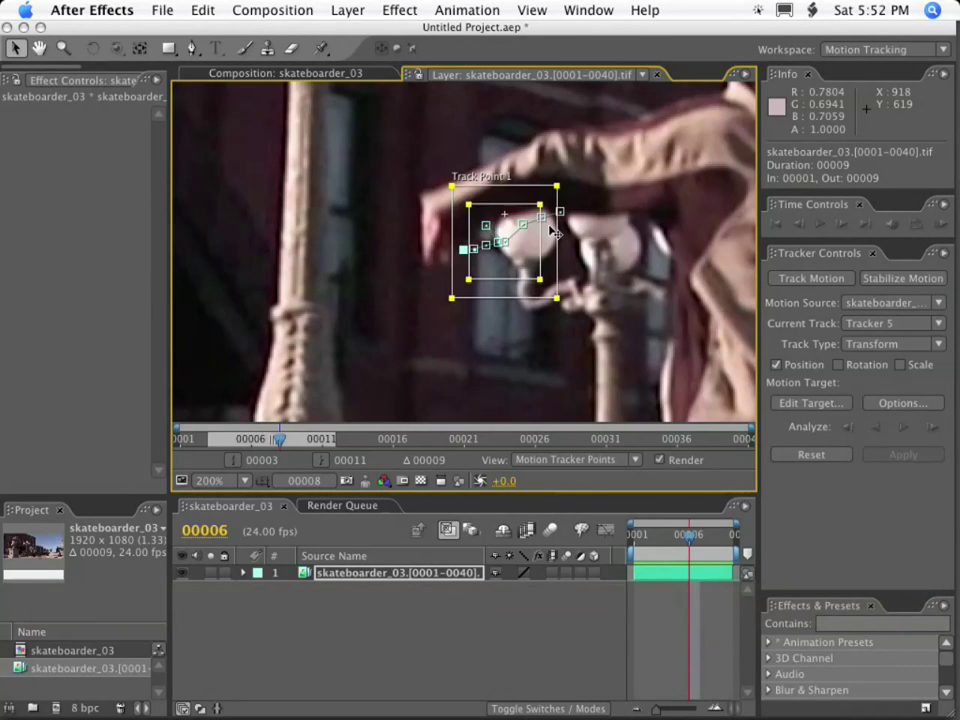
{"action": "key", "text": "Page_Down"}
{"action": "key", "text": "Page_Down"}
{"action": "key", "text": "Page_Down"}
{"action": "key", "text": "Page_Down"}
{"action": "key", "text": "Page_Up"}
{"action": "key", "text": "Page_Up"}
{"action": "key", "text": "Page_Up"}
{"action": "key", "text": "Page_Up"}
{"action": "key", "text": "Page_Up"}
{"action": "key", "text": "Page_Down"}
{"action": "key", "text": "Page_Down"}
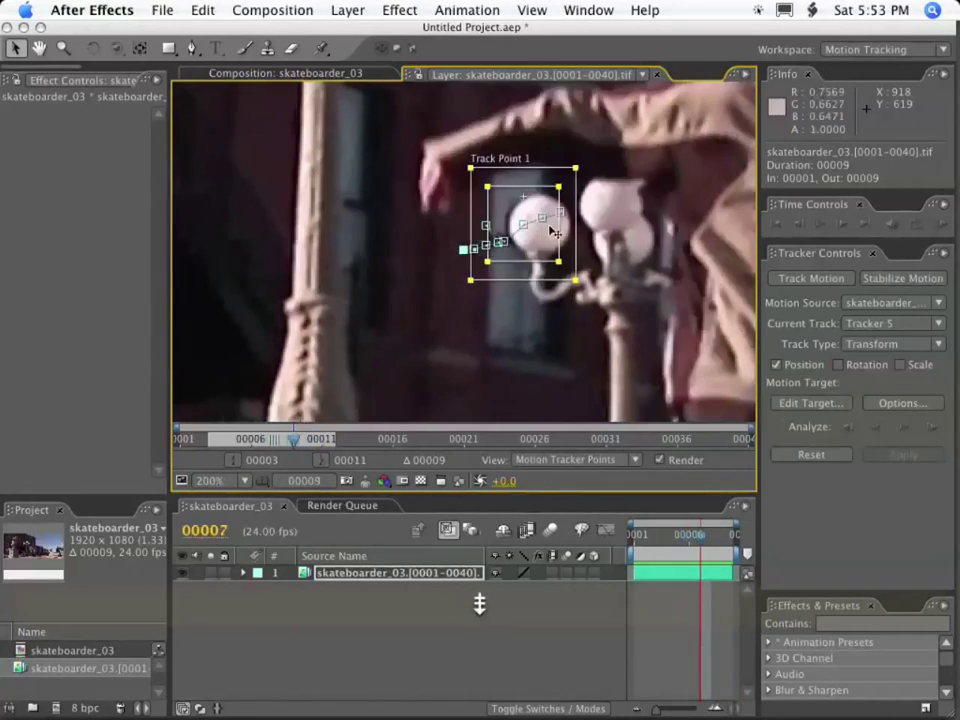
{"action": "key", "text": "Page_Down"}
{"action": "key", "text": "Page_Down"}
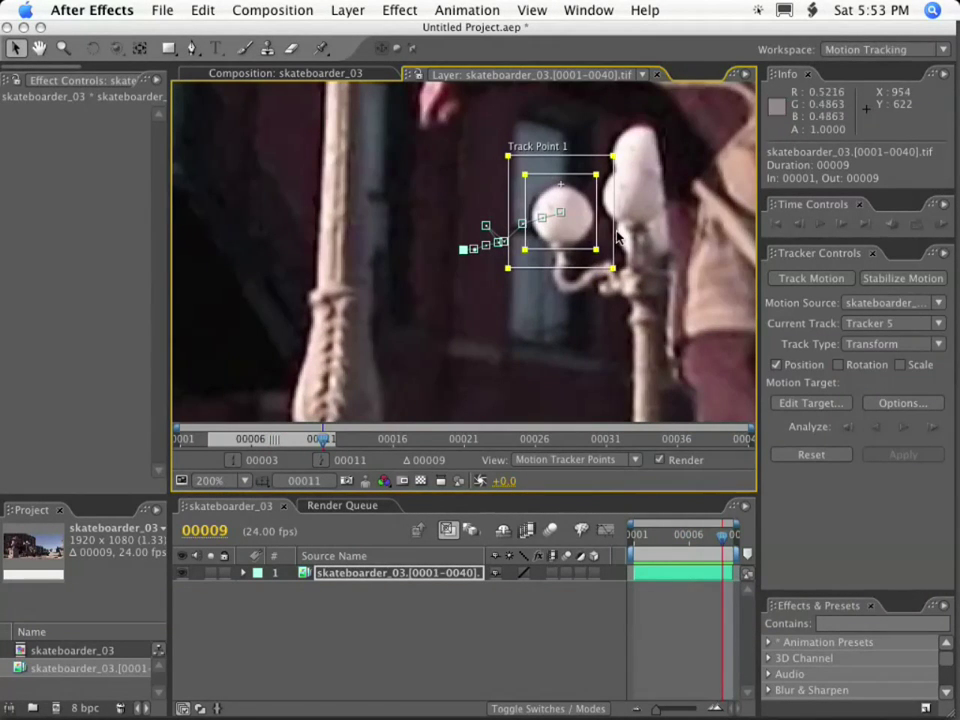
{"action": "key", "text": "Page_Up"}
{"action": "key", "text": "Page_Up"}
{"action": "key", "text": "Page_Up"}
{"action": "key", "text": "Page_Up"}
{"action": "key", "text": "Page_Up"}
{"action": "key", "text": "Page_Up"}
{"action": "key", "text": "Page_Up"}
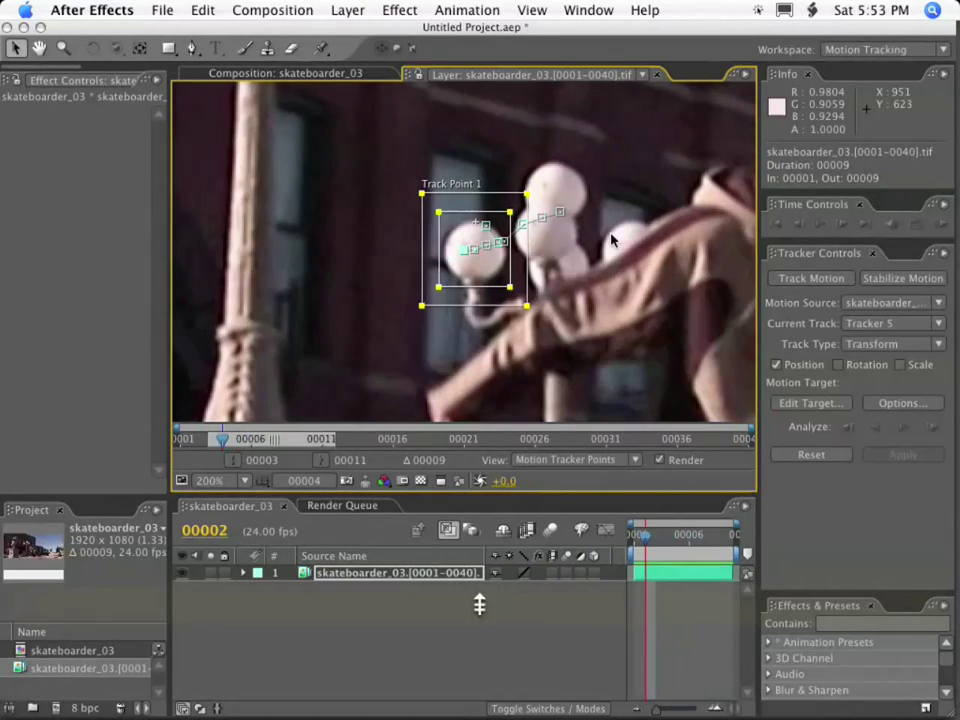
{"action": "key", "text": "Page_Down"}
{"action": "key", "text": "Page_Up"}
{"action": "key", "text": "Page_Up"}
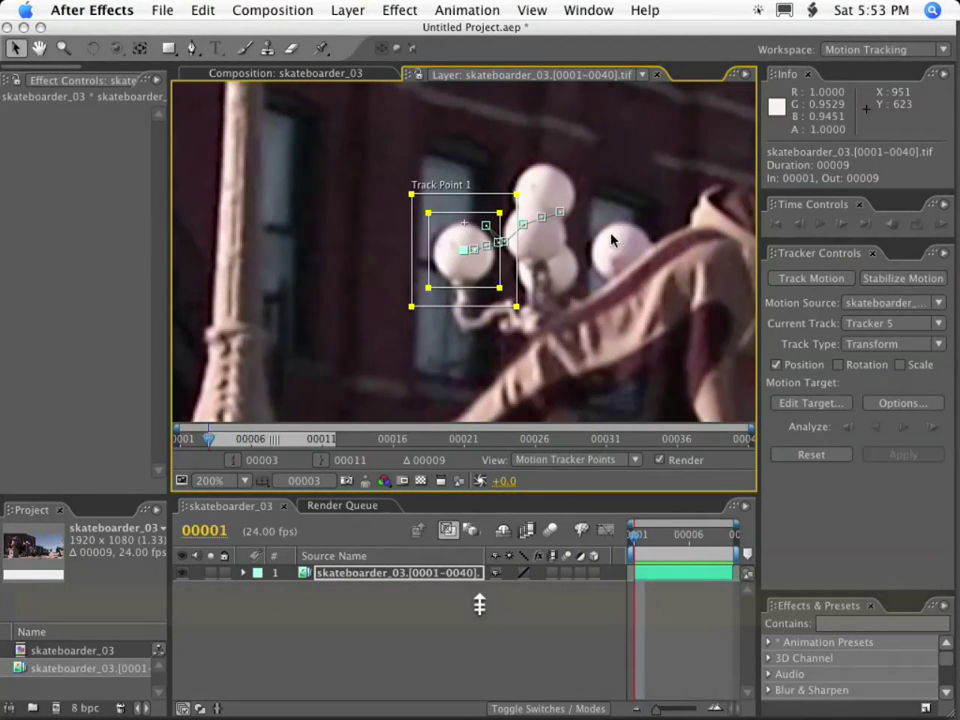
{"action": "key", "text": "Page_Up"}
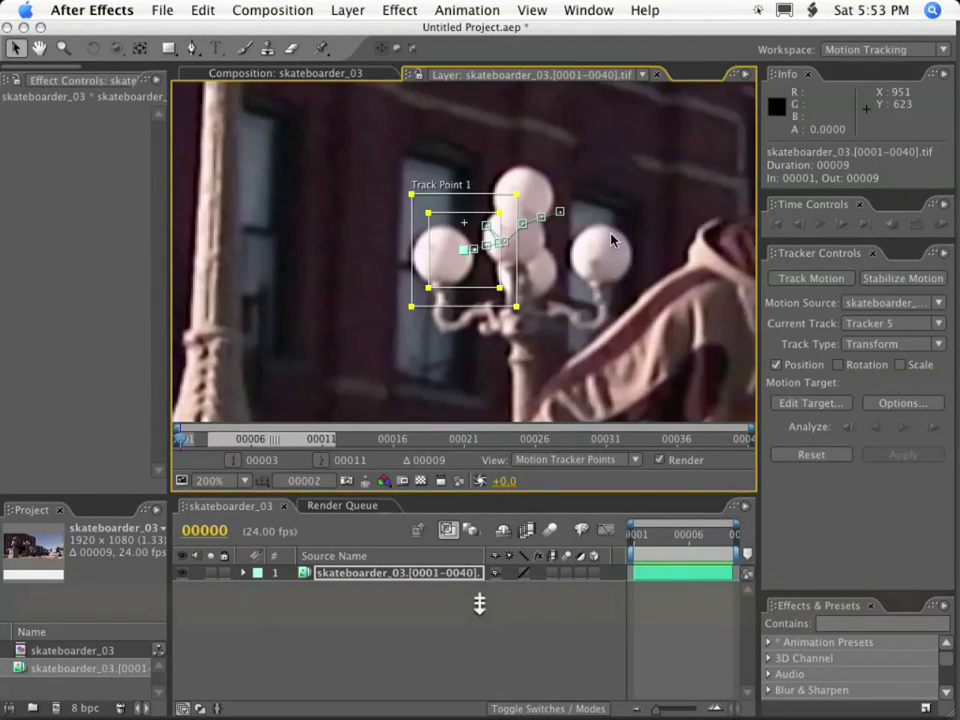
{"action": "key", "text": "Page_Down"}
{"action": "key", "text": "Page_Down"}
{"action": "key", "text": "Page_Down"}
{"action": "key", "text": "Page_Down"}
{"action": "key", "text": "Page_Up"}
{"action": "key", "text": "Page_Down"}
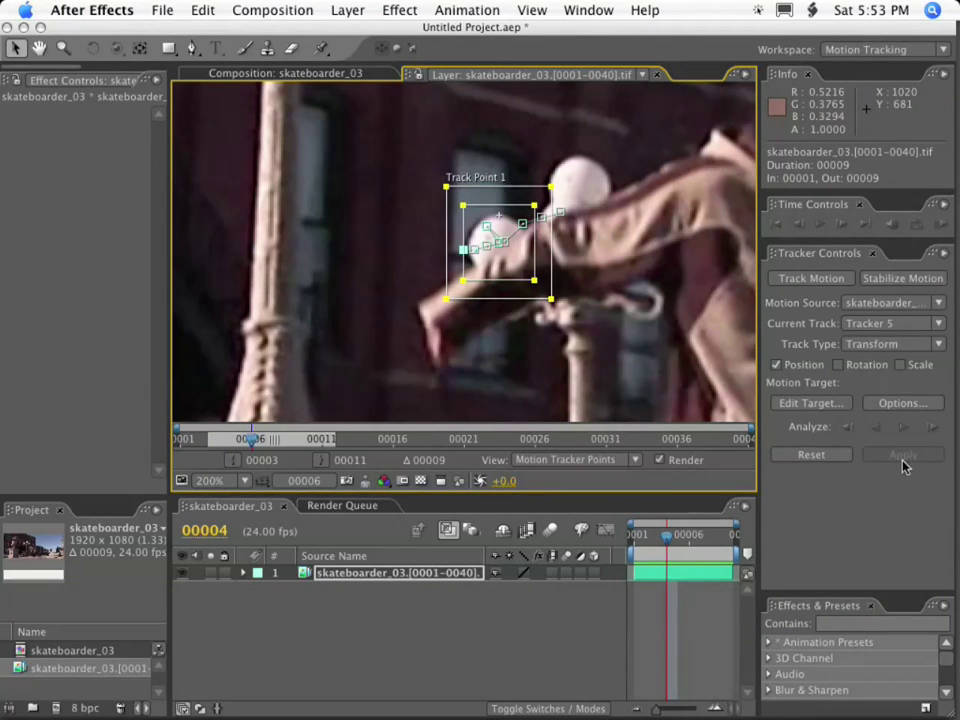
{"action": "key", "text": "space"}
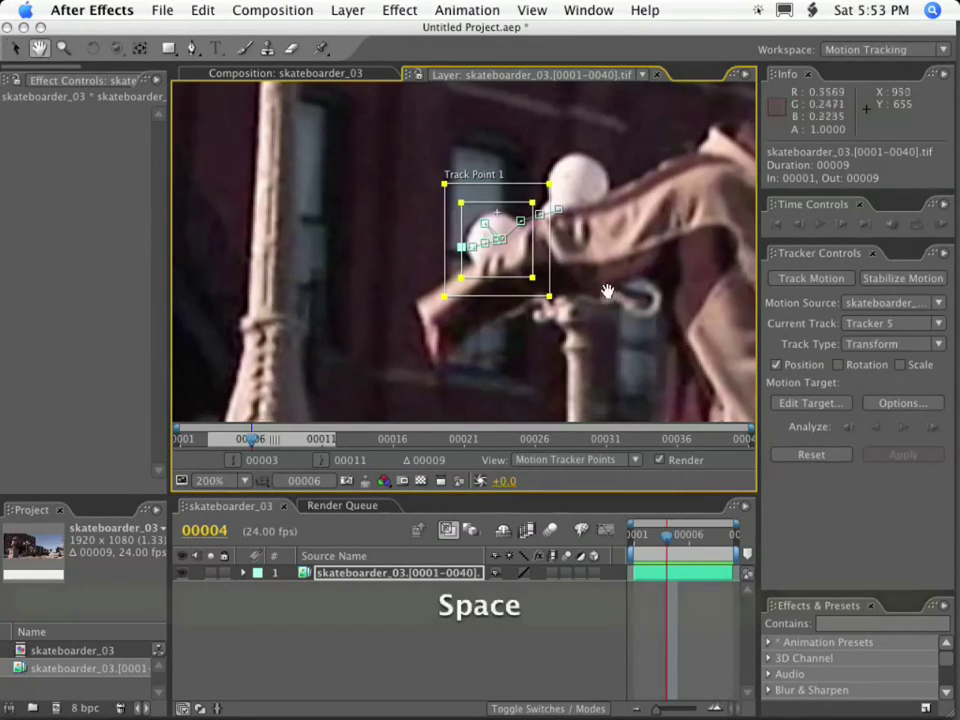
{"action": "left_click_drag", "start_coordinate": [606, 289], "coordinate": [563, 144]}
{"action": "key", "text": "comma"}
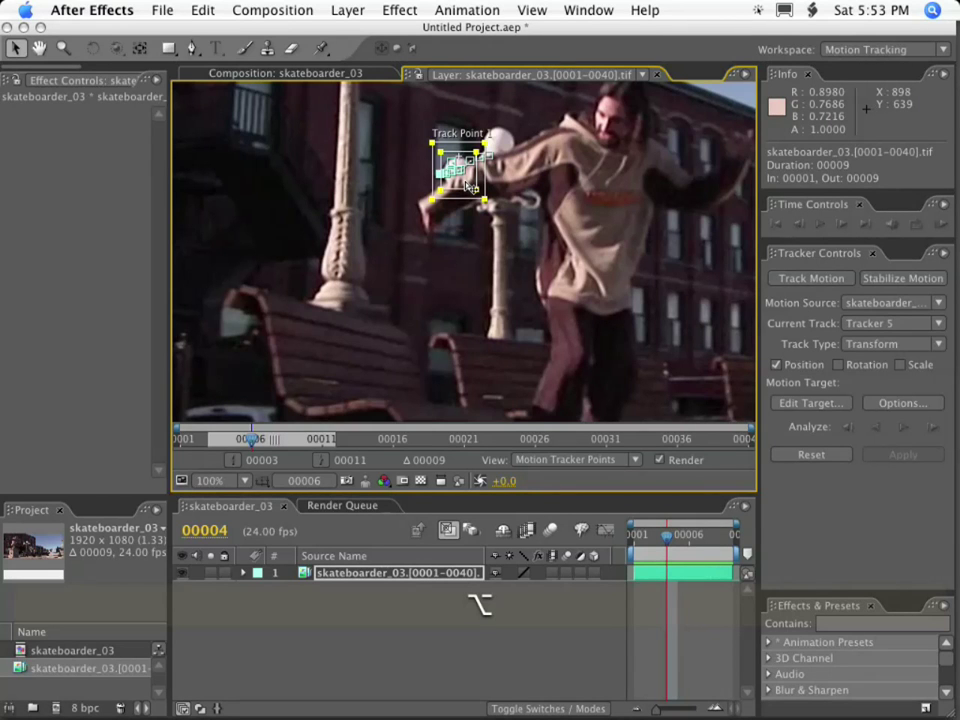
Step: At frame 00004, move the track point's regions onto the lamppost's stem, leaving its attach point on the globe, and analyze frame by frame to 00007
{"action": "left_click_drag", "start_coordinate": [468, 185], "coordinate": [510, 240]}
{"action": "scroll", "coordinate": [542, 243], "scroll_direction": "up", "scroll_amount": 1}
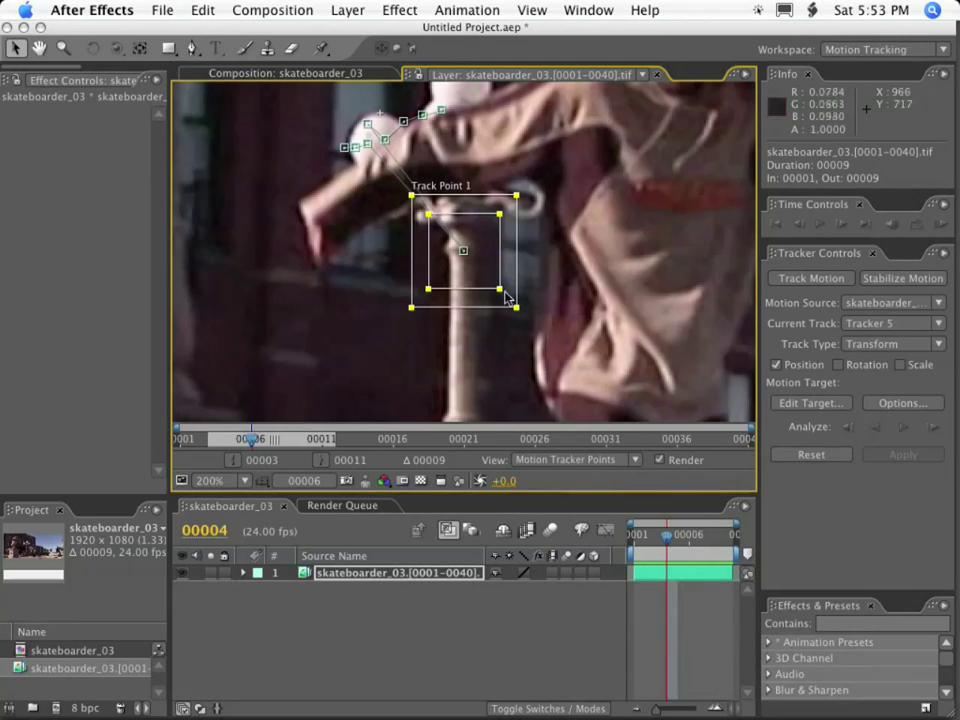
{"action": "left_click", "coordinate": [934, 429]}
{"action": "left_click", "coordinate": [934, 429]}
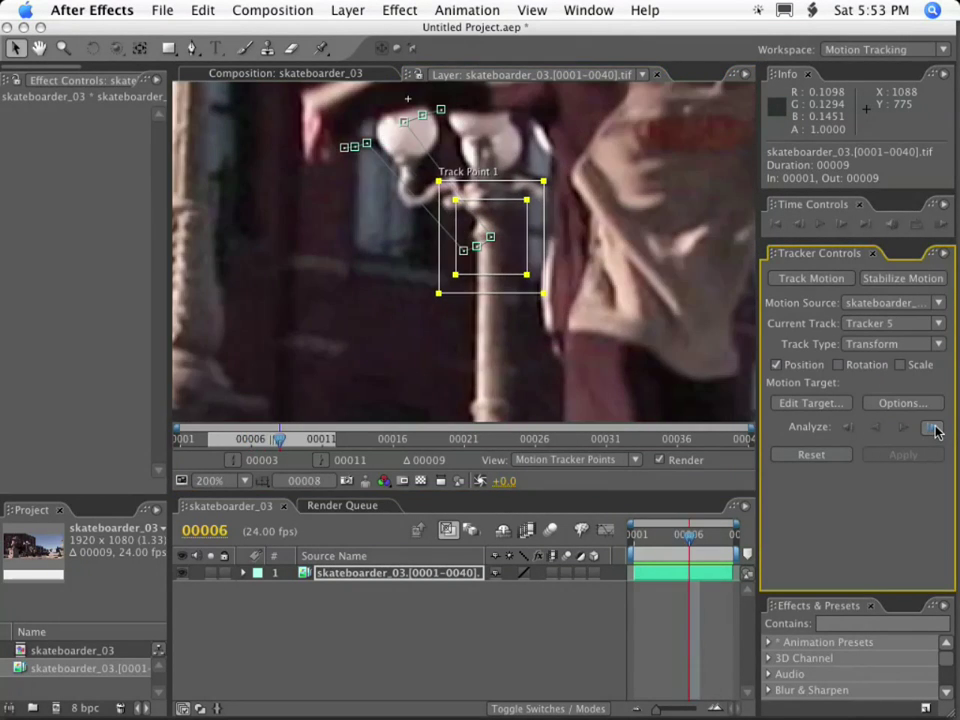
{"action": "left_click", "coordinate": [934, 429]}
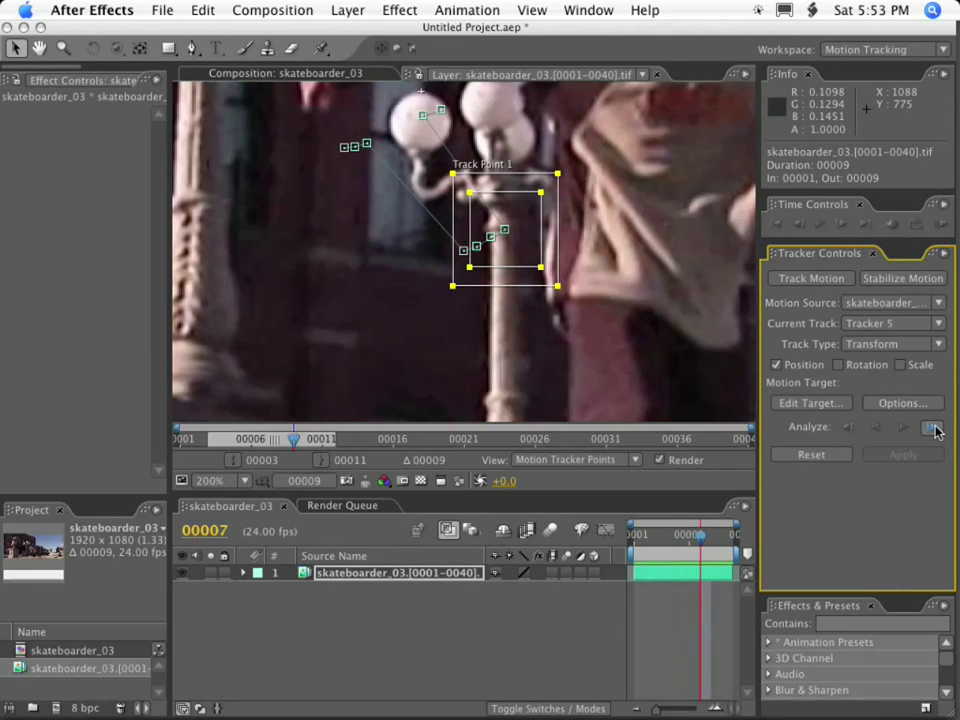
Step: At frame 00007, move the feature and search regions back around the white globe and analyze its motion forward to the clip's end
{"action": "key", "text": "space"}
{"action": "left_click_drag", "start_coordinate": [484, 208], "coordinate": [512, 262]}
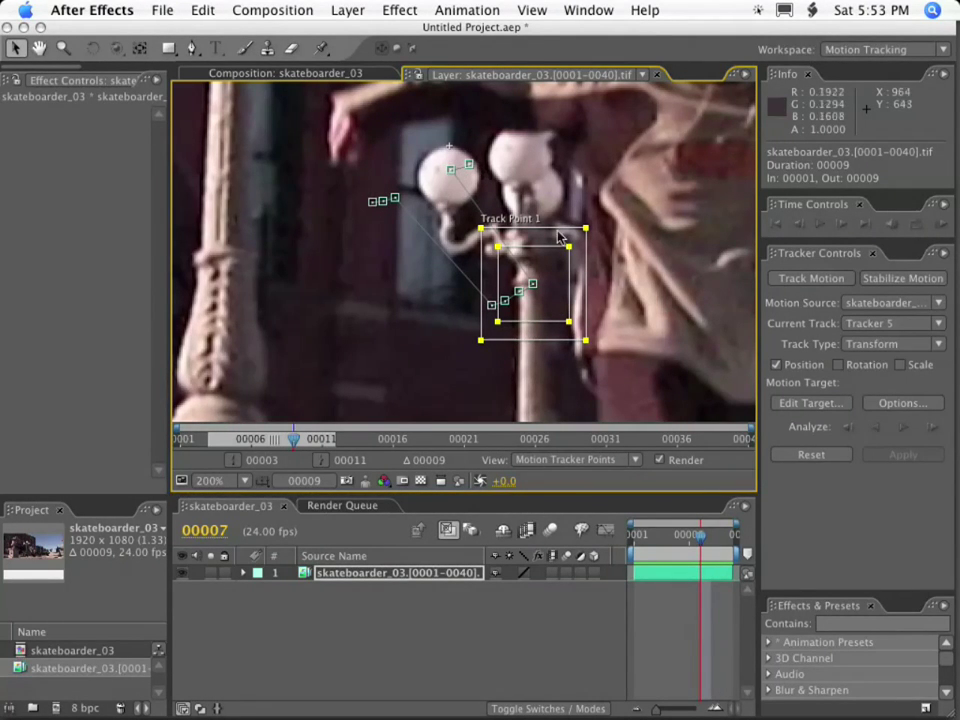
{"action": "left_click_drag", "start_coordinate": [549, 315], "coordinate": [467, 205]}
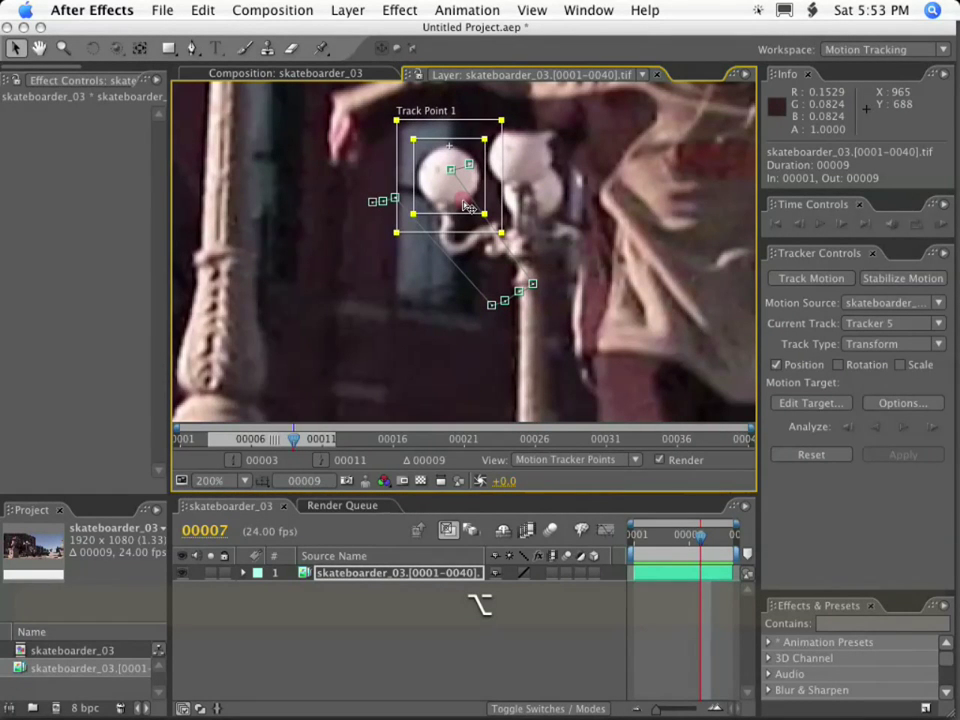
{"action": "left_click", "coordinate": [932, 429]}
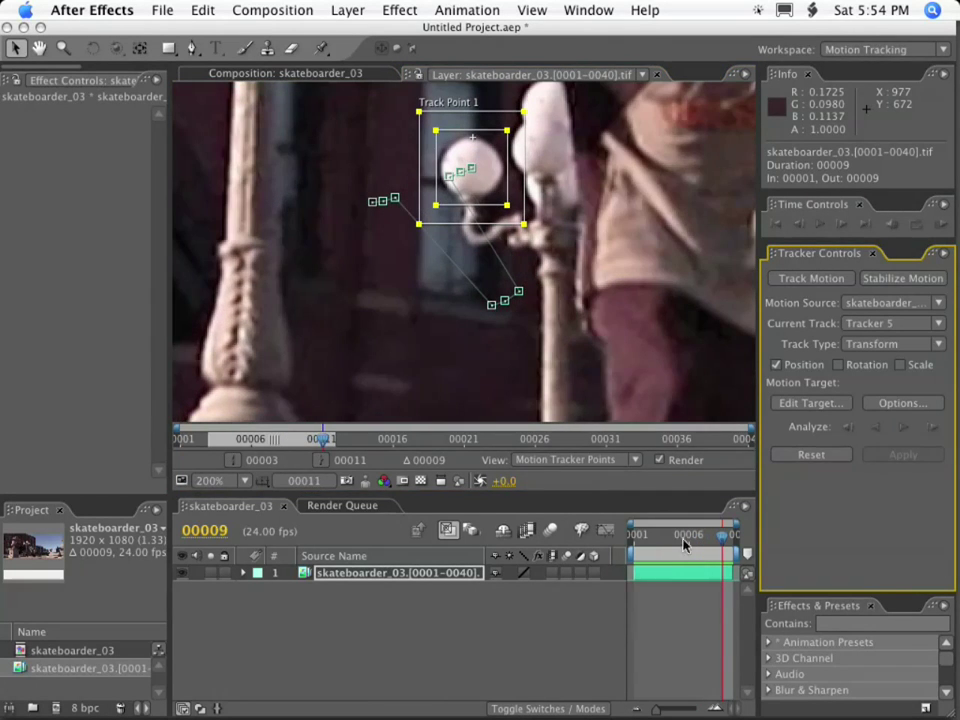
Step: Scrub through the clip to review how the regions switch between globe and lamppost while the attach point follows the globe
{"action": "left_click_drag", "start_coordinate": [724, 540], "coordinate": [640, 535]}
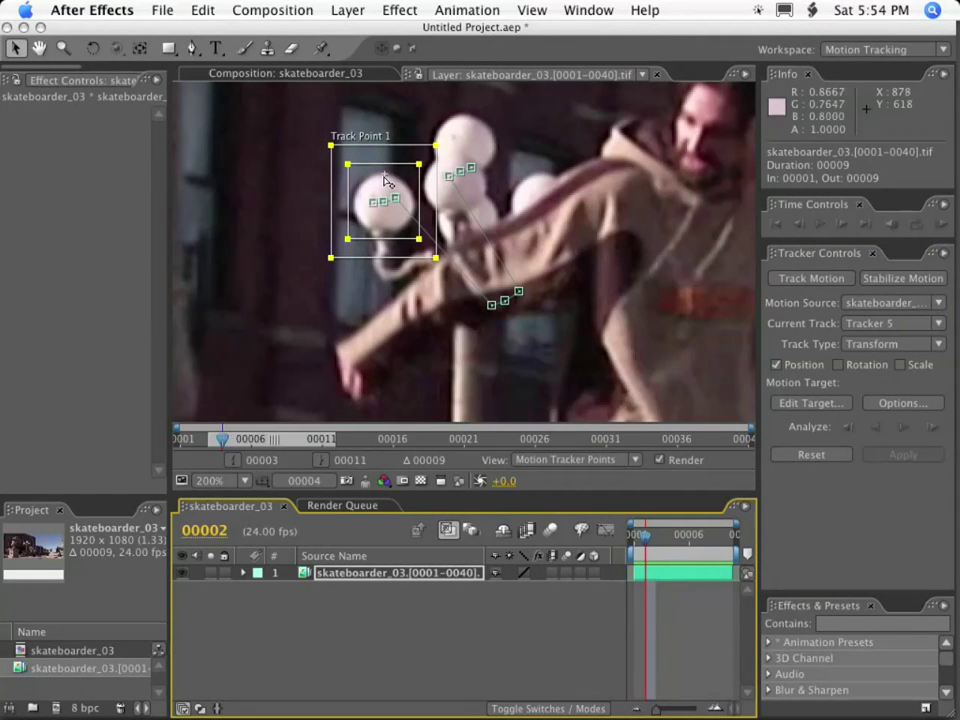
{"action": "left_click_drag", "start_coordinate": [647, 541], "coordinate": [673, 535]}
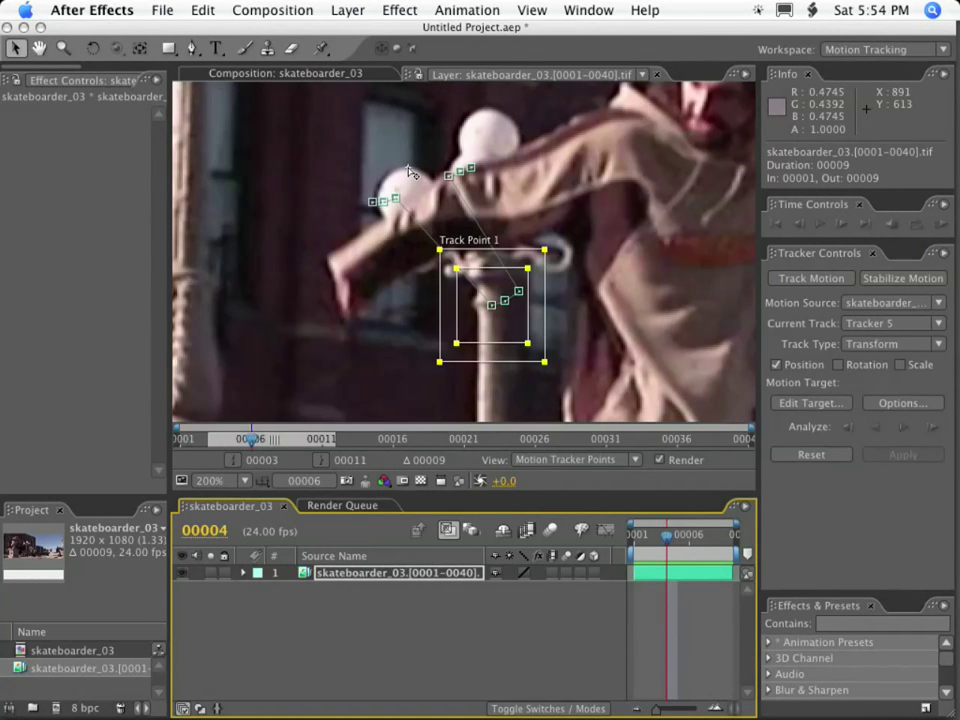
{"action": "left_click_drag", "start_coordinate": [667, 537], "coordinate": [609, 537]}
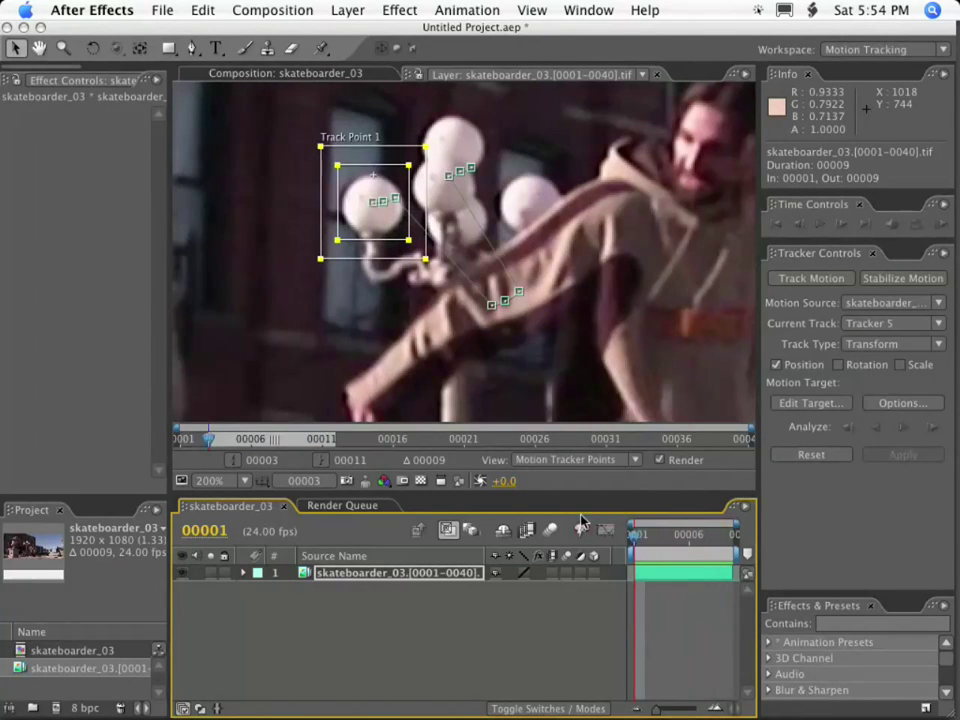
{"action": "scroll", "coordinate": [514, 229], "scroll_direction": "down", "scroll_amount": 2}
{"action": "left_click_drag", "start_coordinate": [447, 320], "coordinate": [489, 280]}
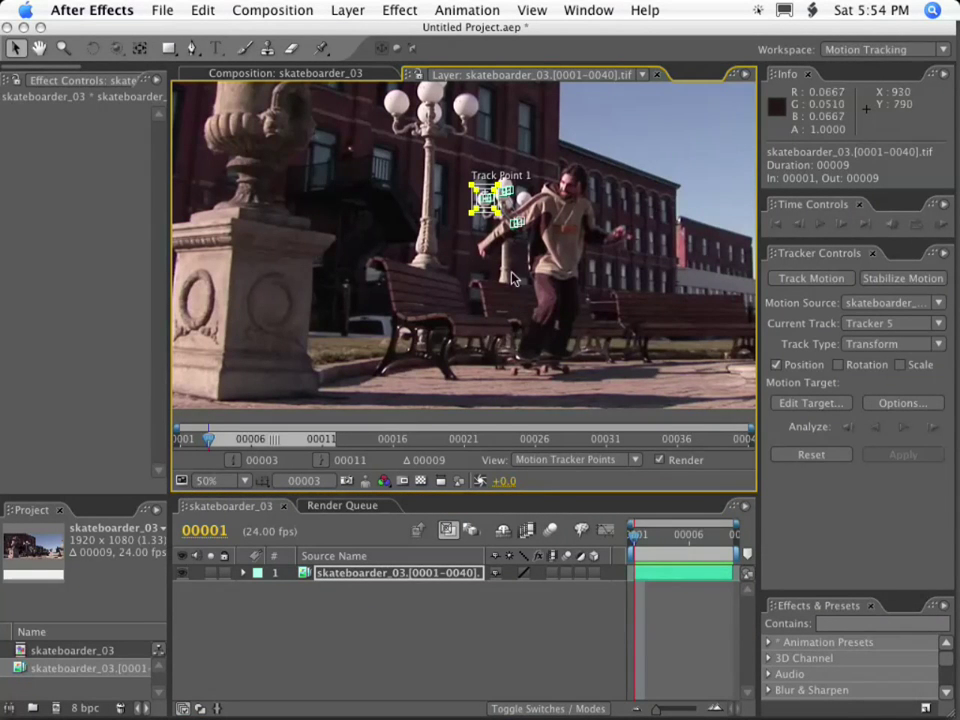
{"action": "left_click_drag", "start_coordinate": [637, 543], "coordinate": [556, 523]}
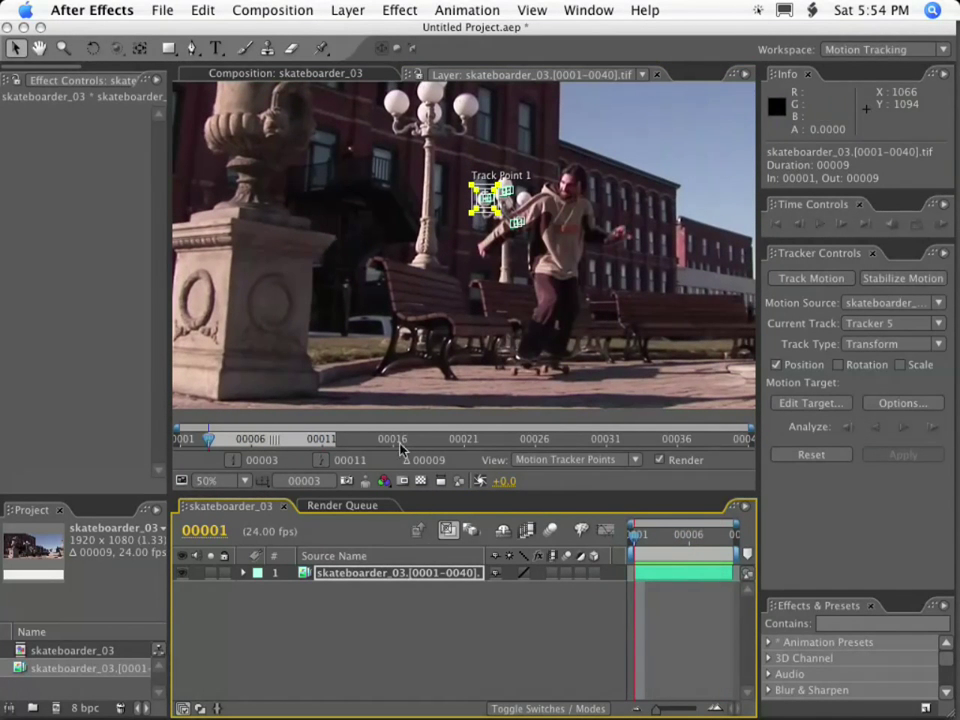
{"action": "left_click_drag", "start_coordinate": [633, 541], "coordinate": [607, 527]}
Step: Create a new motion tracker on the skateboarder footage at frame 00001 and set its track type to Raw
{"action": "key", "text": "space"}
{"action": "left_click_drag", "start_coordinate": [650, 252], "coordinate": [510, 256]}
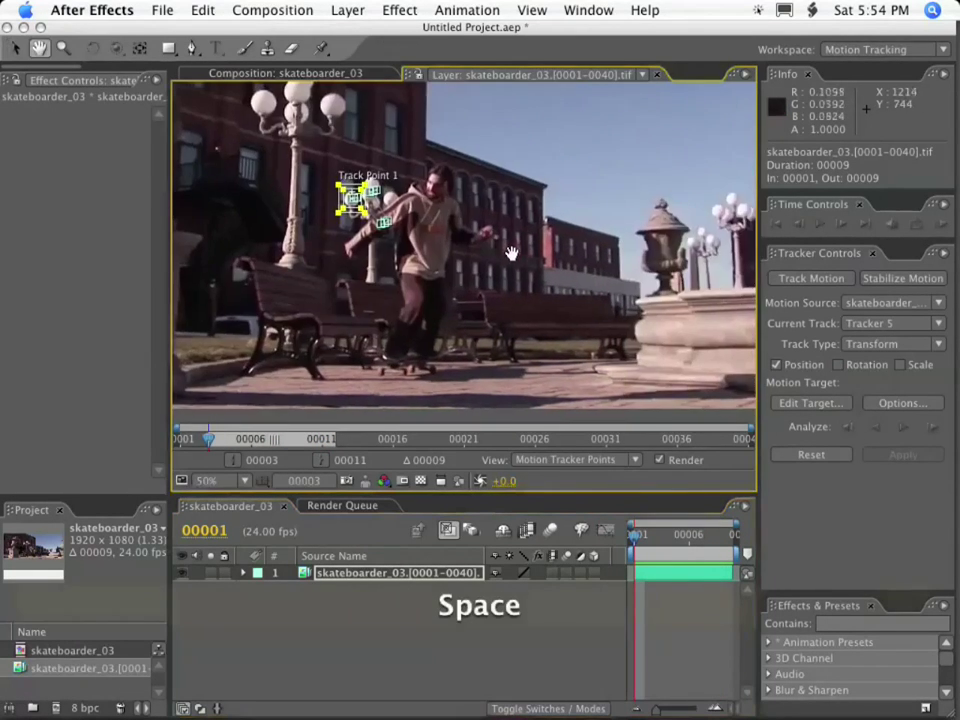
{"action": "scroll", "coordinate": [510, 261], "scroll_direction": "up", "scroll_amount": 1}
{"action": "key", "text": "space"}
{"action": "left_click_drag", "start_coordinate": [657, 301], "coordinate": [330, 250]}
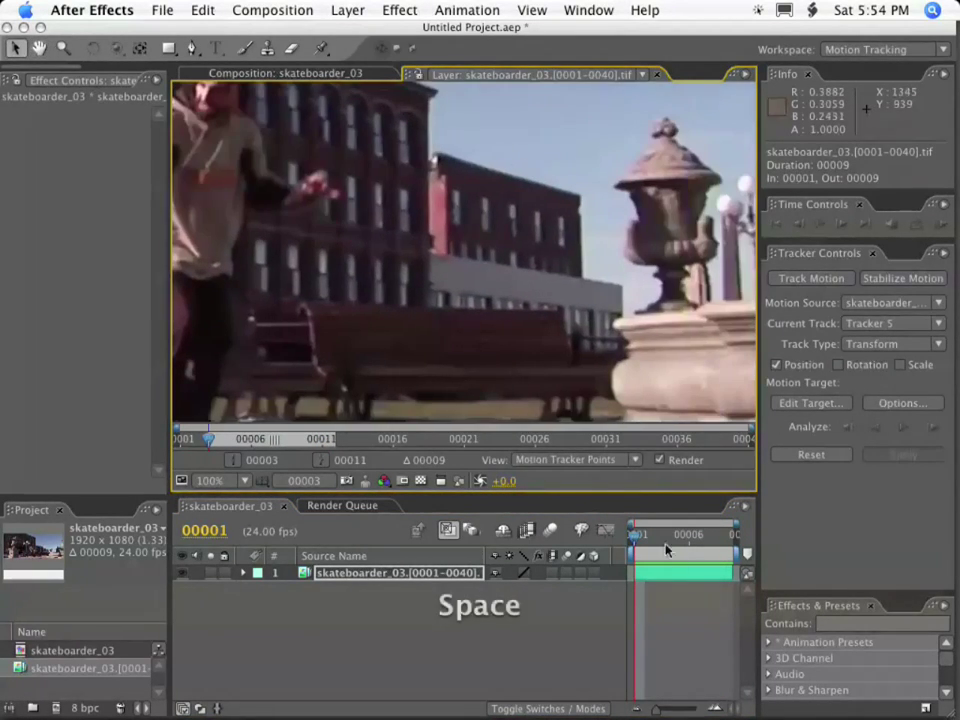
{"action": "left_click", "coordinate": [657, 541]}
{"action": "left_click_drag", "start_coordinate": [660, 540], "coordinate": [602, 527]}
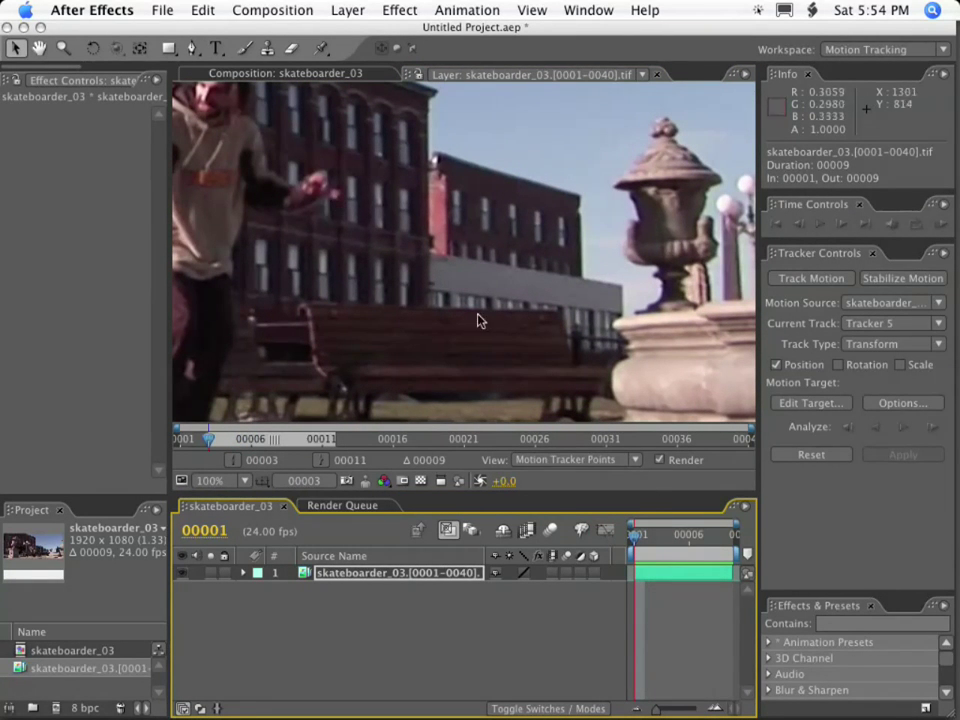
{"action": "left_click", "coordinate": [812, 278]}
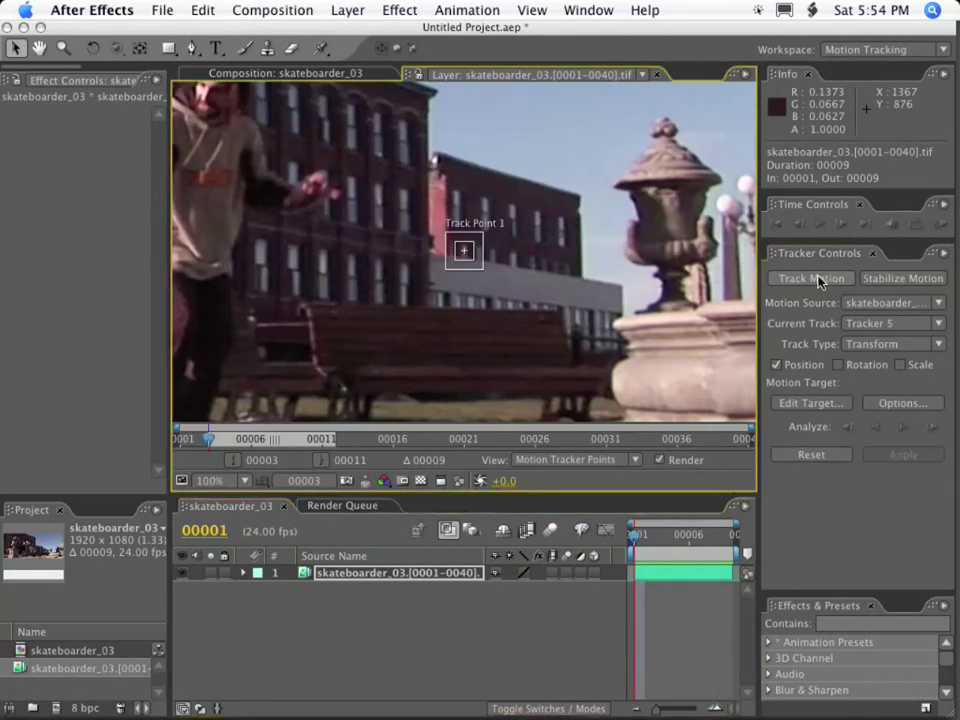
{"action": "left_click", "coordinate": [874, 344]}
{"action": "left_click", "coordinate": [868, 433]}
Step: Bring the new track point near the skateboarder's outstretched hand and examine the hand's motion across the opening frames
{"action": "left_click_drag", "start_coordinate": [473, 268], "coordinate": [344, 213]}
{"action": "scroll", "coordinate": [290, 185], "scroll_direction": "up", "scroll_amount": 1}
{"action": "key", "text": "space"}
{"action": "left_click_drag", "start_coordinate": [290, 185], "coordinate": [396, 282]}
{"action": "left_click_drag", "start_coordinate": [518, 322], "coordinate": [632, 330]}
{"action": "key", "text": "Page_Down"}
{"action": "key", "text": "Page_Down"}
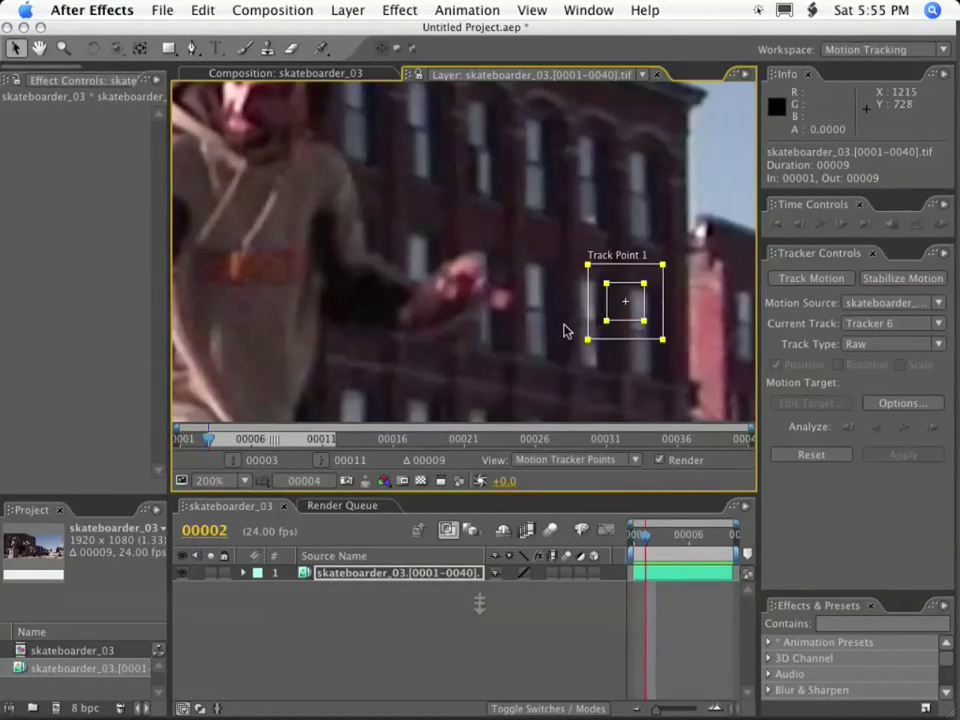
{"action": "key", "text": "Page_Up"}
{"action": "key", "text": "Page_Up"}
{"action": "key", "text": "Page_Up"}
{"action": "key", "text": "Page_Down"}
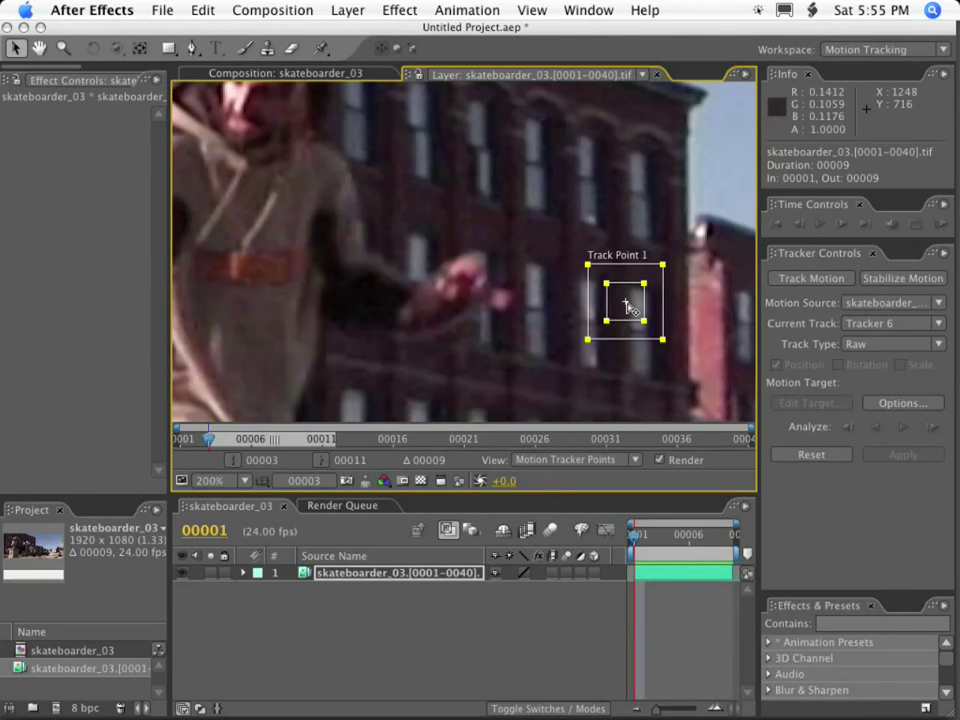
Step: Place the track point at the skateboarder's fingertips at frame 00001 and enlarge its search and feature regions
{"action": "left_click_drag", "start_coordinate": [634, 330], "coordinate": [525, 337]}
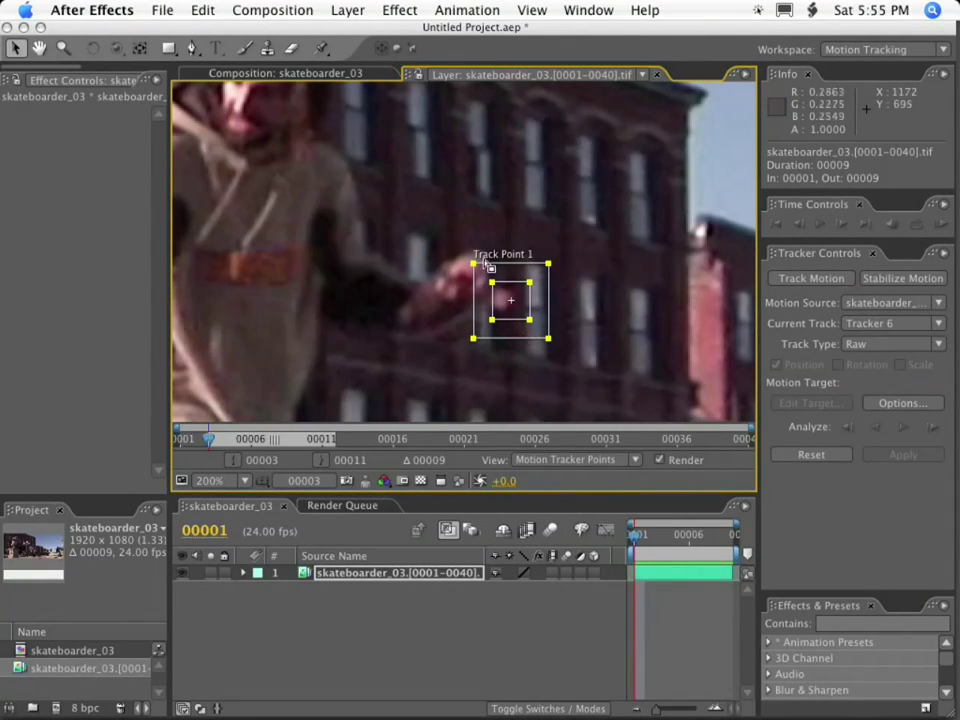
{"action": "left_click_drag", "start_coordinate": [474, 266], "coordinate": [424, 219]}
{"action": "left_click_drag", "start_coordinate": [491, 284], "coordinate": [469, 261]}
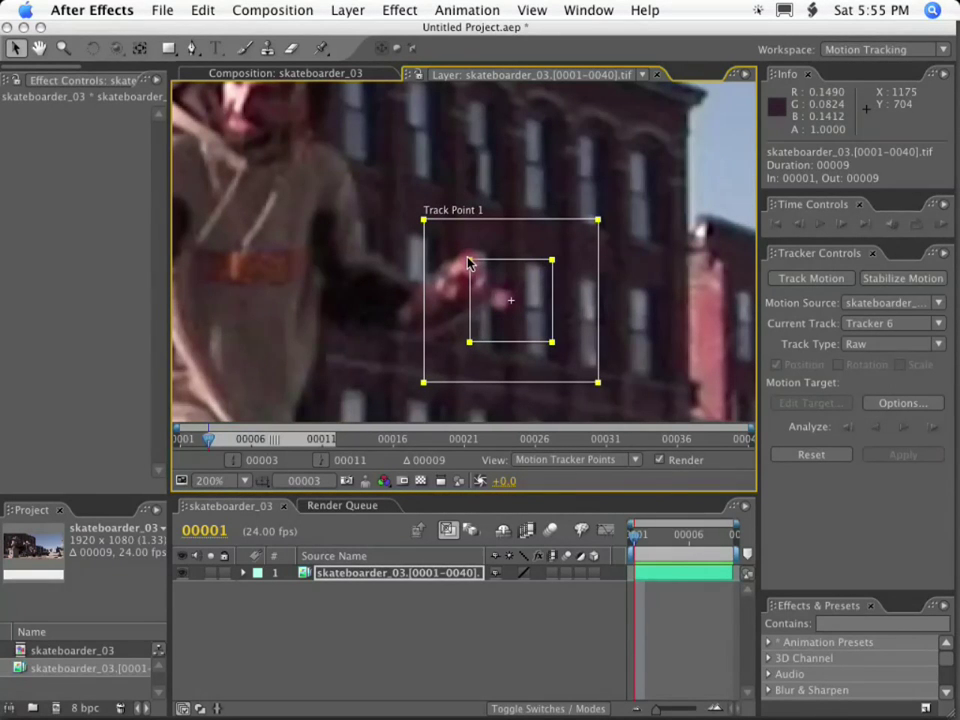
Step: Check the hand's path through the first frames, move the track point onto the hand at the first frame, and analyze forward a few frames
{"action": "key", "text": "Page_Up"}
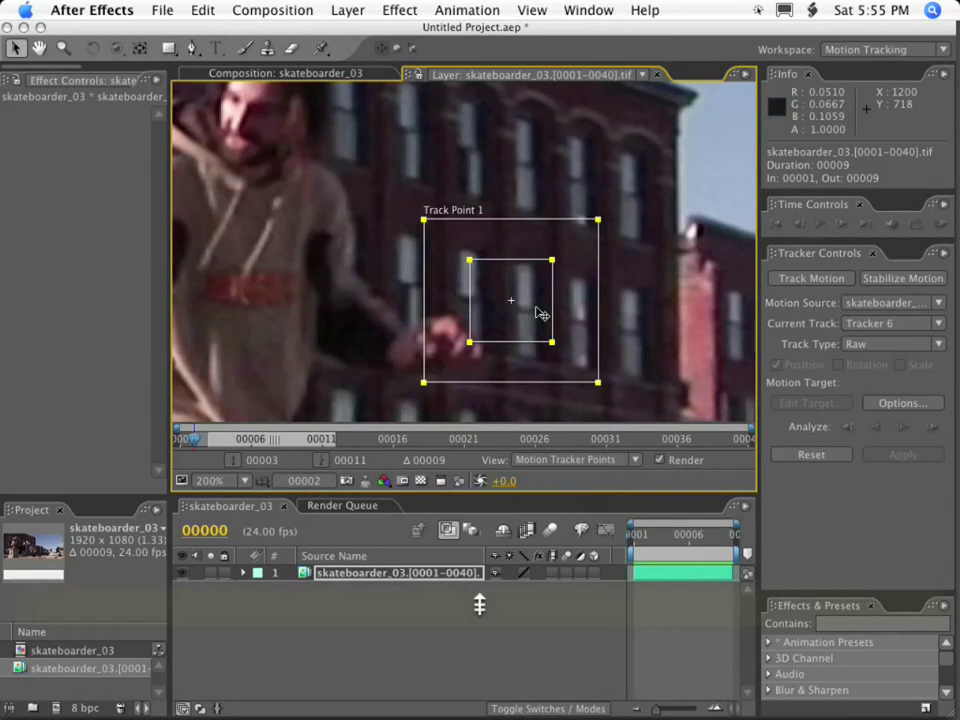
{"action": "key", "text": "Page_Down"}
{"action": "key", "text": "Page_Down"}
{"action": "key", "text": "Page_Down"}
{"action": "key", "text": "Page_Up"}
{"action": "key", "text": "Page_Up"}
{"action": "key", "text": "Page_Up"}
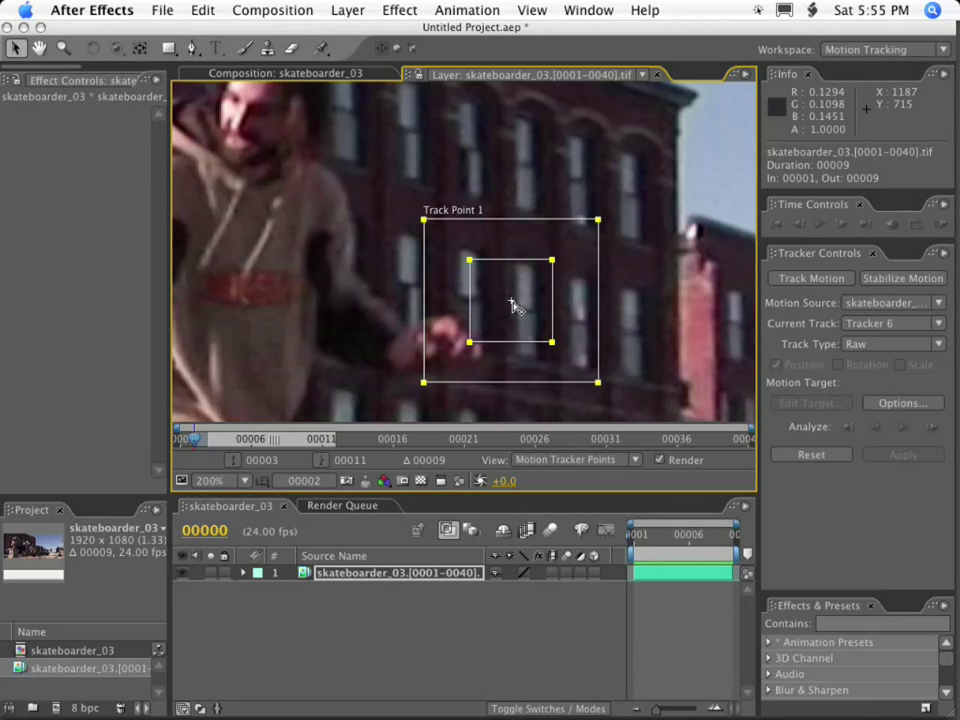
{"action": "left_click_drag", "start_coordinate": [578, 332], "coordinate": [550, 392]}
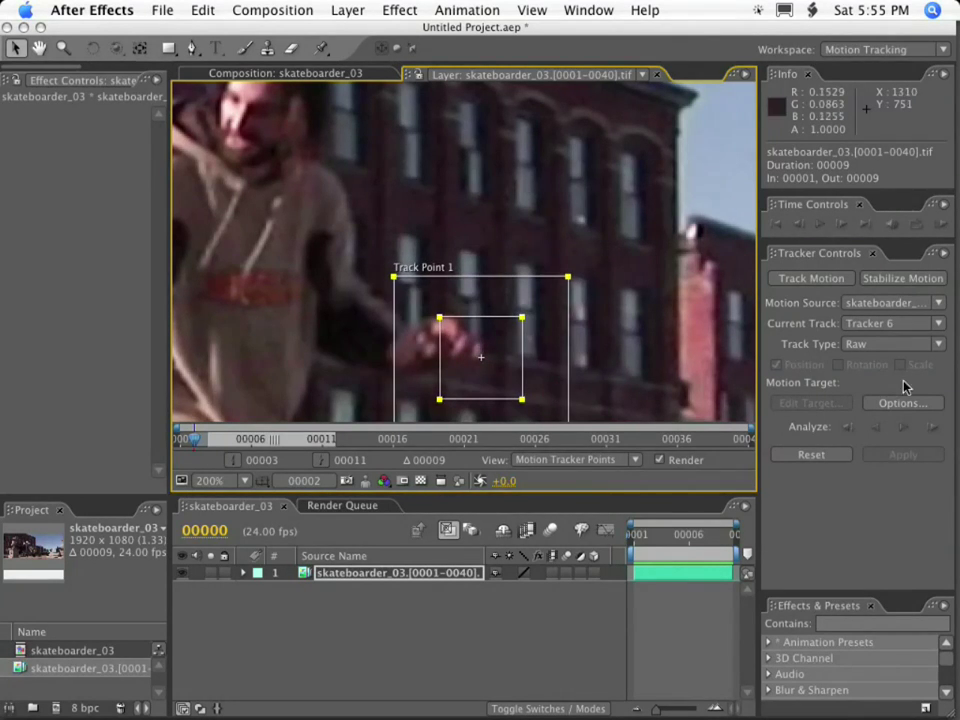
{"action": "left_click", "coordinate": [903, 428]}
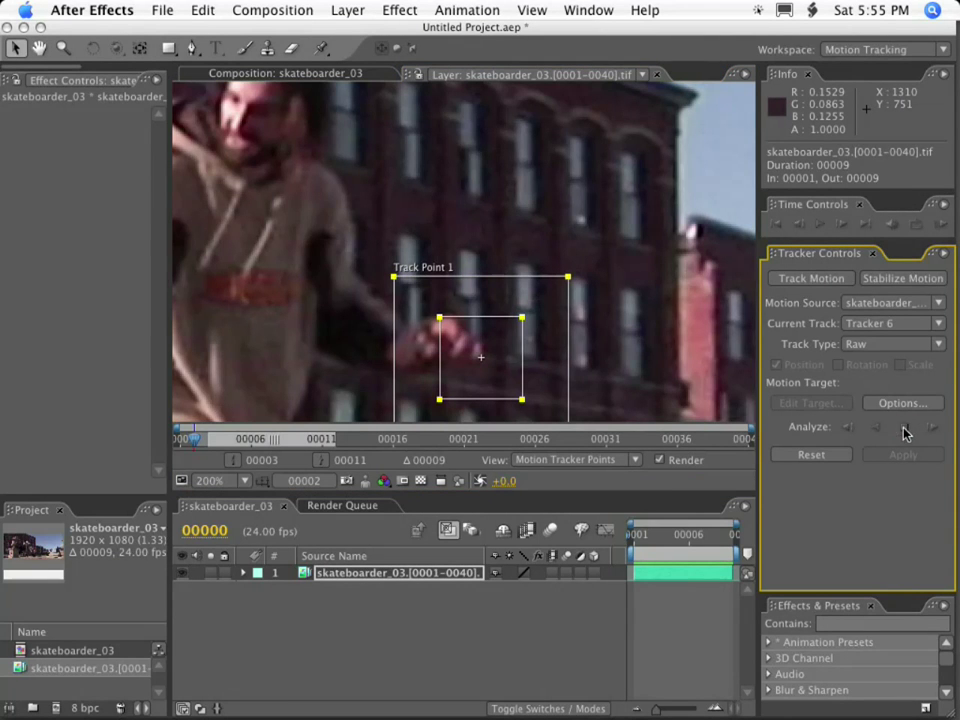
Step: Reveal the layer's motion trackers and, at frame 00001, move only Tracker 6's attach point to the skateboarder's fingertip
{"action": "left_click", "coordinate": [626, 530]}
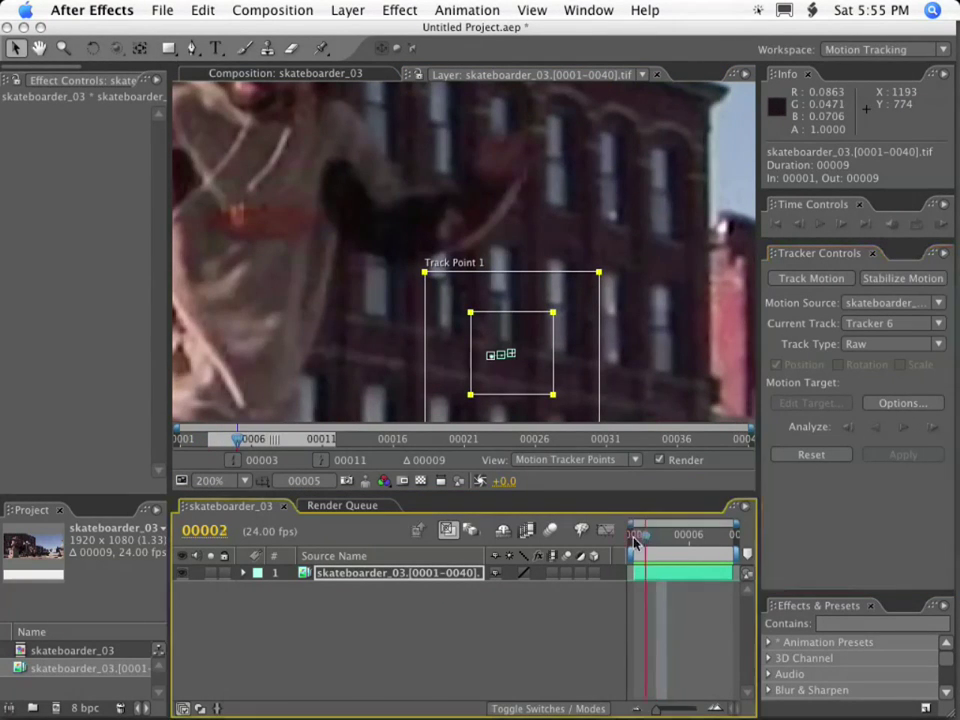
{"action": "left_click", "coordinate": [245, 573]}
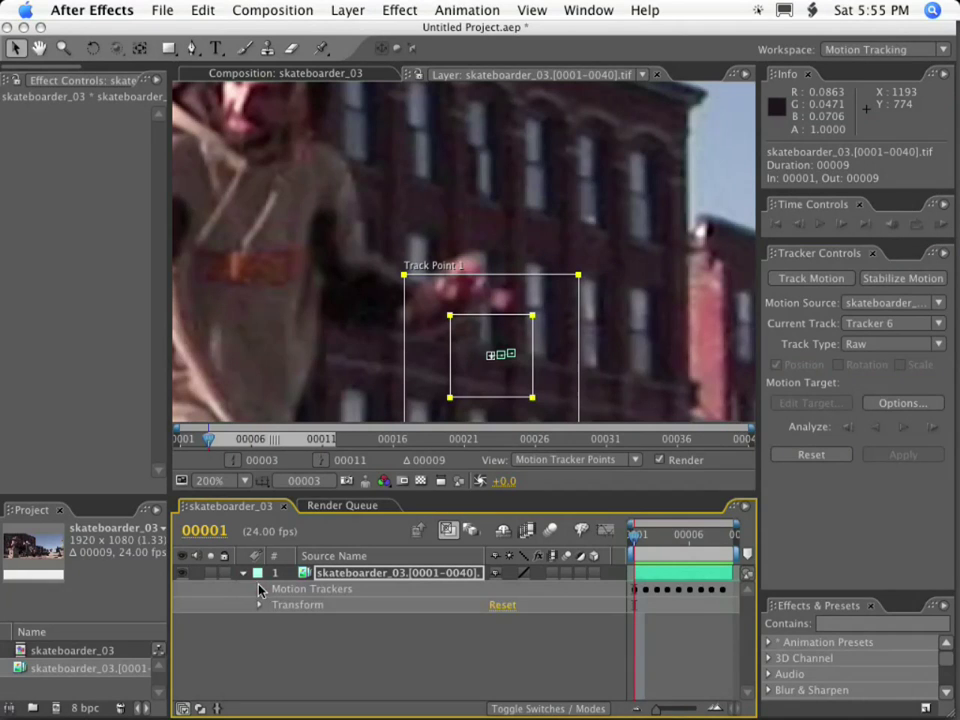
{"action": "left_click", "coordinate": [261, 589]}
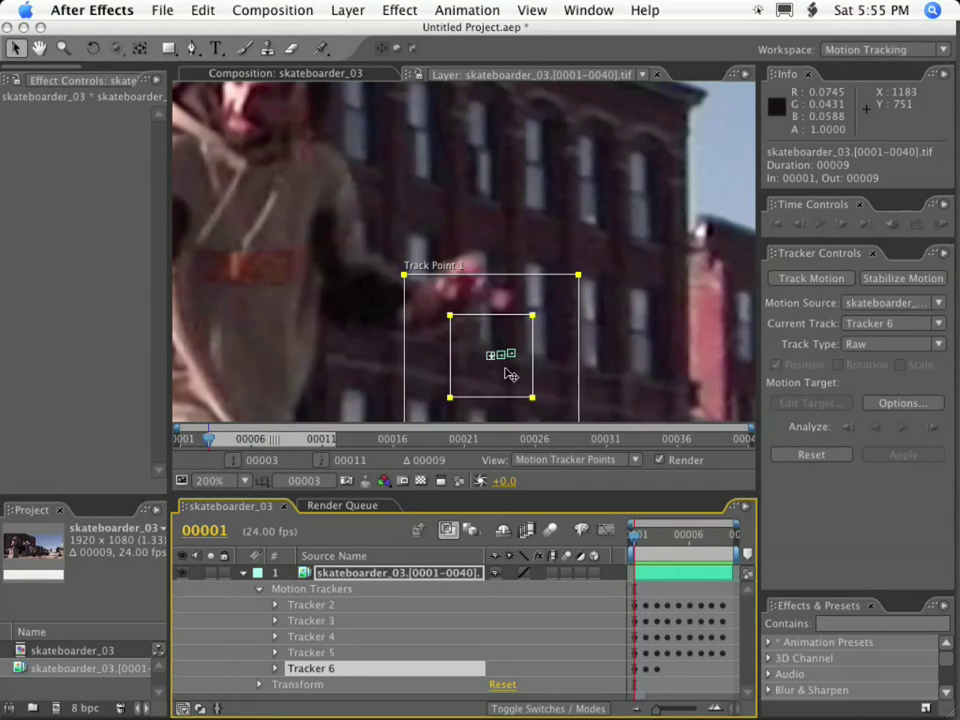
{"action": "left_click_drag", "start_coordinate": [491, 357], "coordinate": [514, 308]}
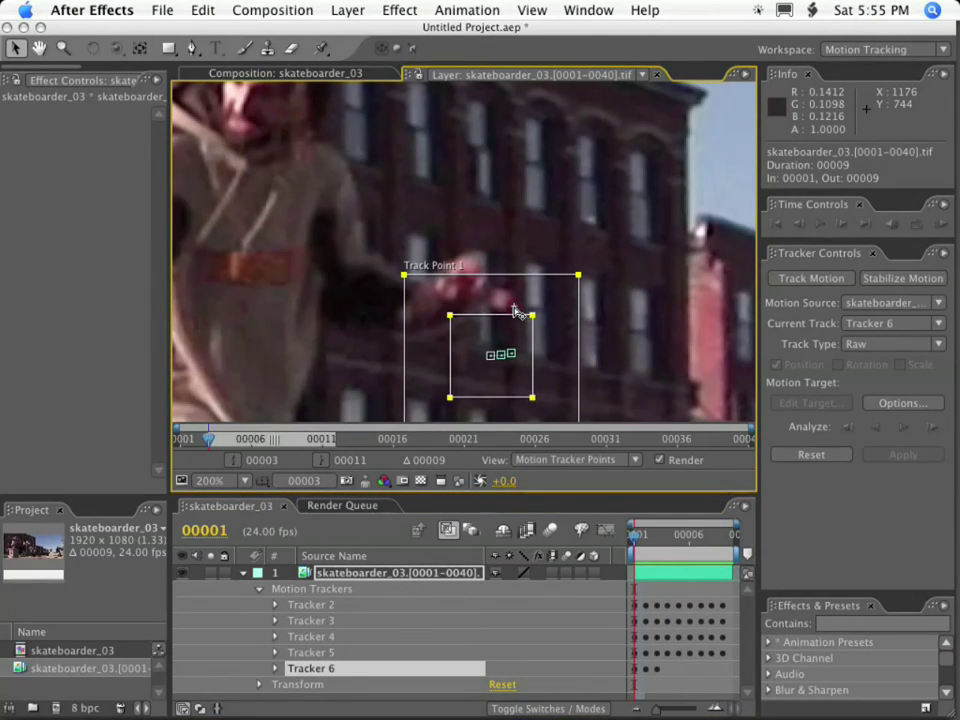
Step: Advance frame by frame from 00002 to 00005, repositioning Tracker 6's attach point by hand beside the raised fingertips on each frame
{"action": "key", "text": "Page_Down"}
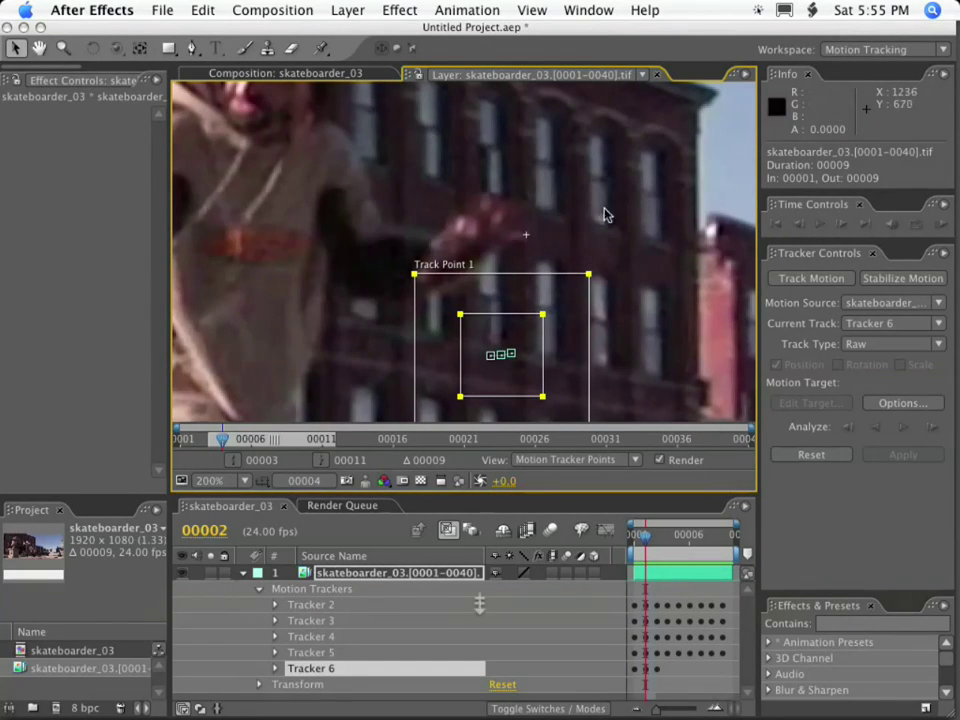
{"action": "key", "text": "Page_Down"}
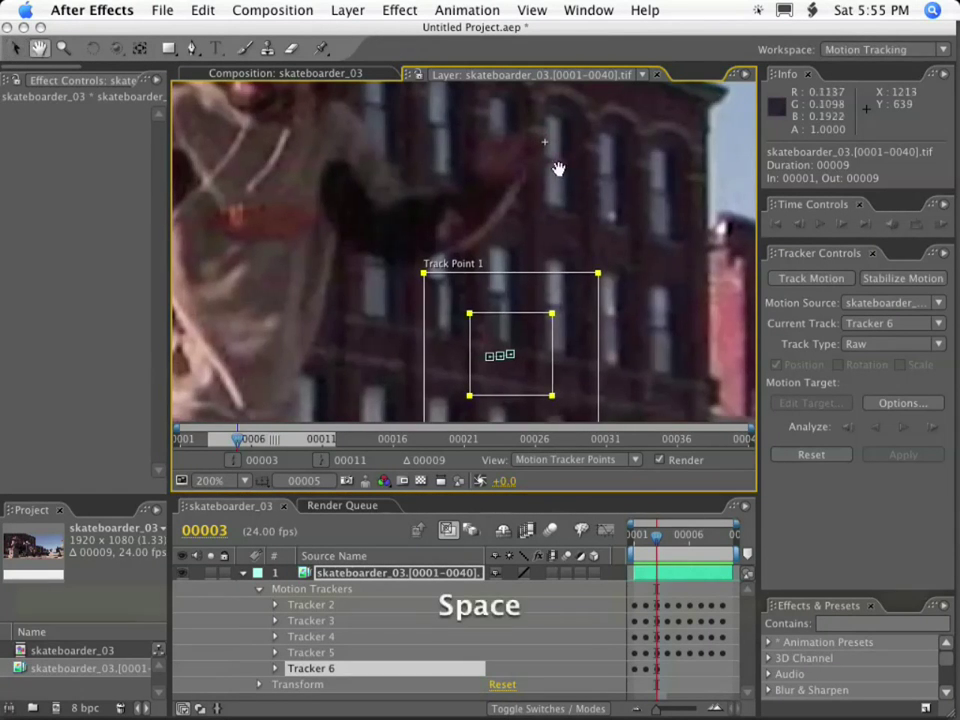
{"action": "left_click_drag", "start_coordinate": [555, 165], "coordinate": [506, 294]}
{"action": "key", "text": "Page_Down"}
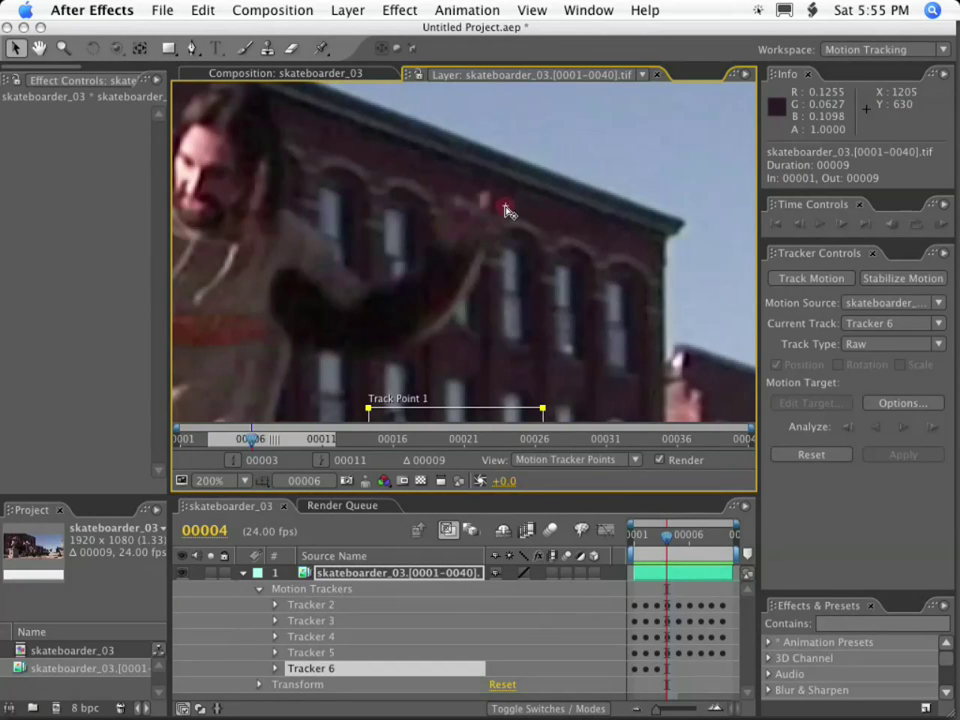
{"action": "key", "text": "Page_Down"}
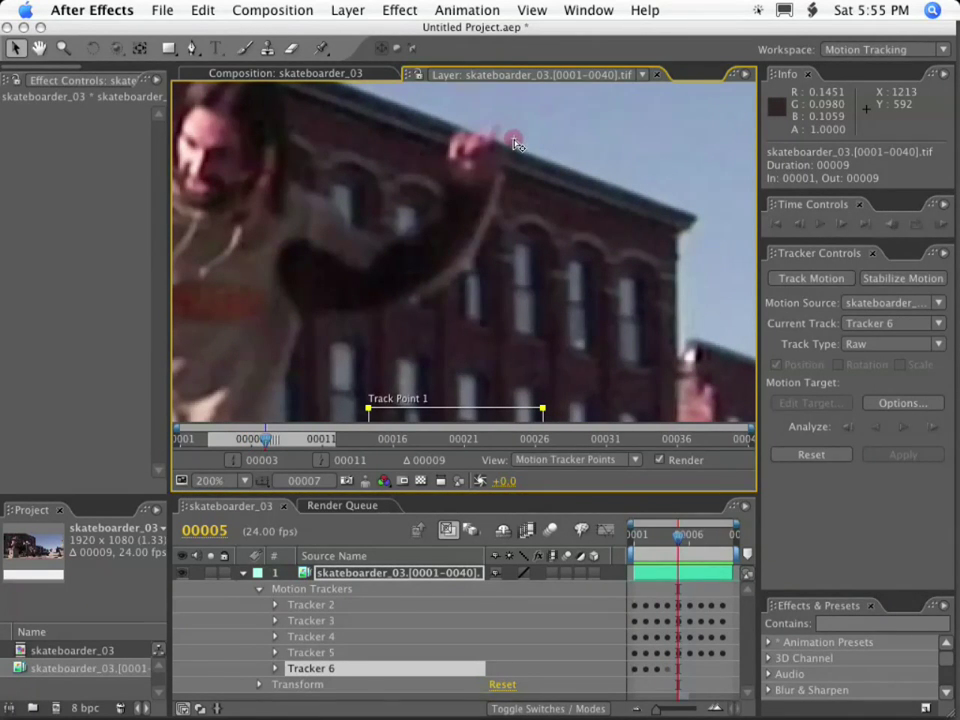
Step: Hand-place Tracker 6's attach point at the fingertips on frames 00006 and 00007, comparing it with the preceding frame
{"action": "key", "text": "Page_Down"}
{"action": "left_click_drag", "start_coordinate": [534, 152], "coordinate": [484, 300]}
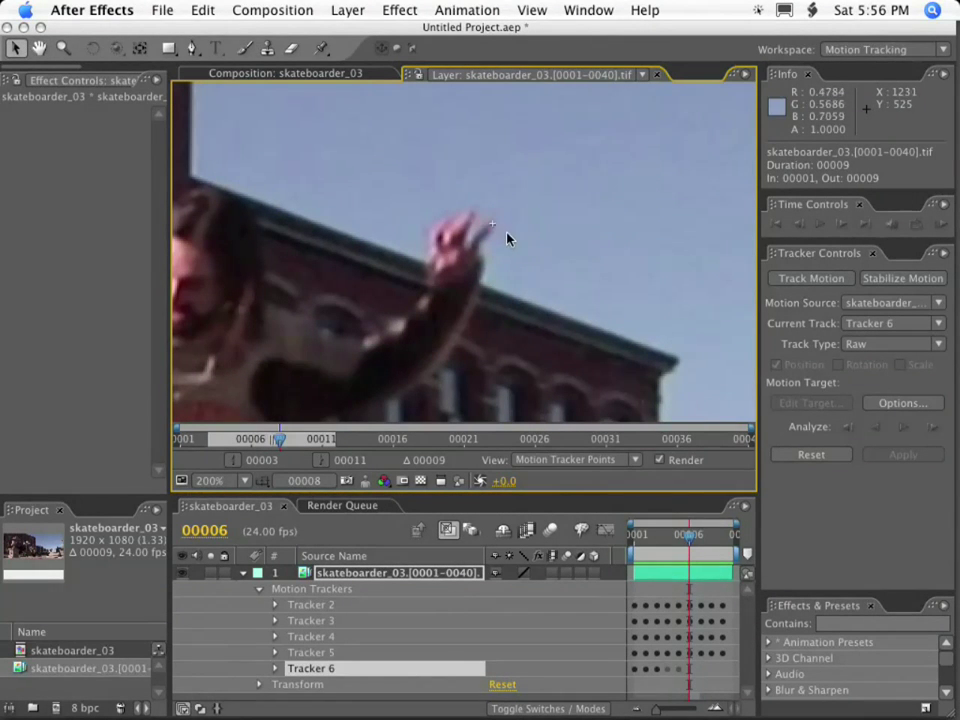
{"action": "key", "text": "Page_Up"}
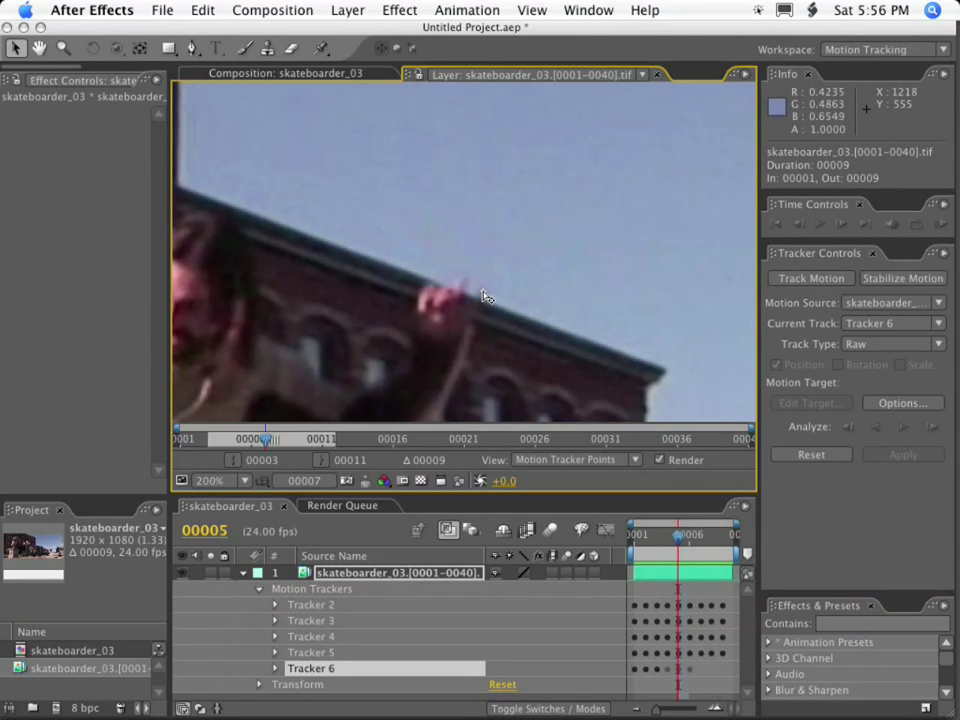
{"action": "key", "text": "Page_Down"}
{"action": "key", "text": "Page_Up"}
{"action": "key", "text": "Page_Down"}
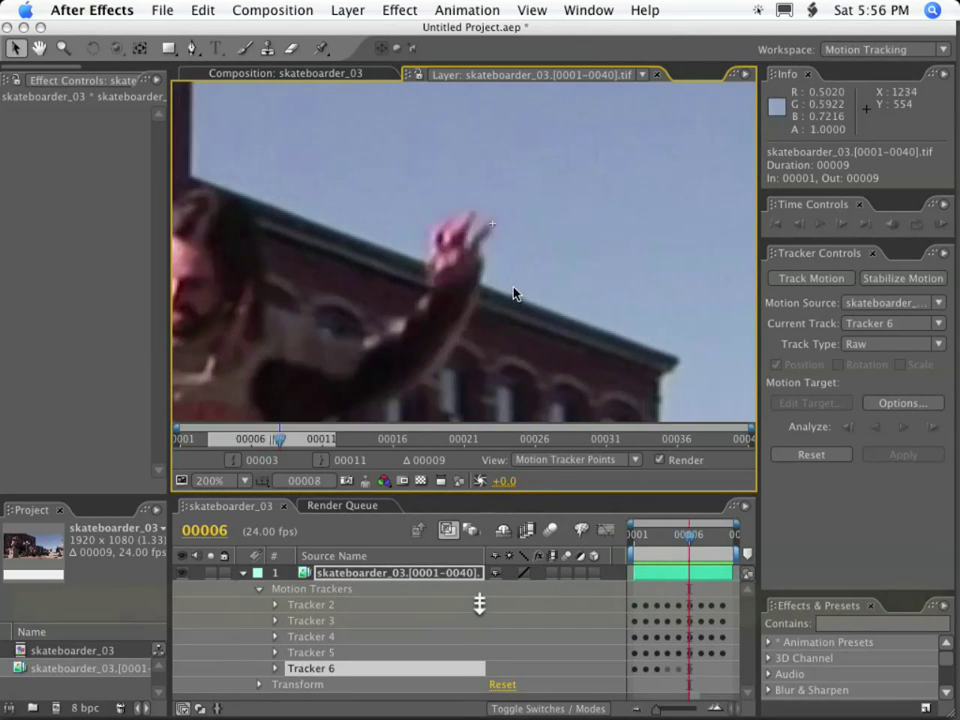
{"action": "key", "text": "Page_Down"}
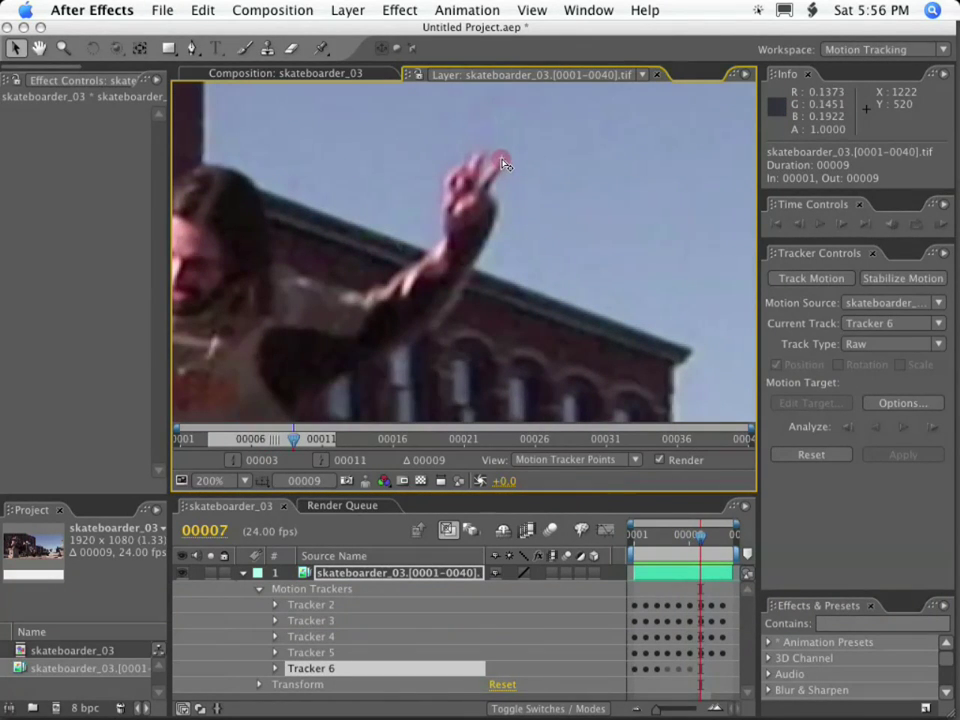
Step: Advance through frames 00008 to 00011, placing Tracker 6's attach point at the skateboarder's fingertips on each frame
{"action": "key", "text": "Page_Down"}
{"action": "left_click_drag", "start_coordinate": [510, 183], "coordinate": [514, 266]}
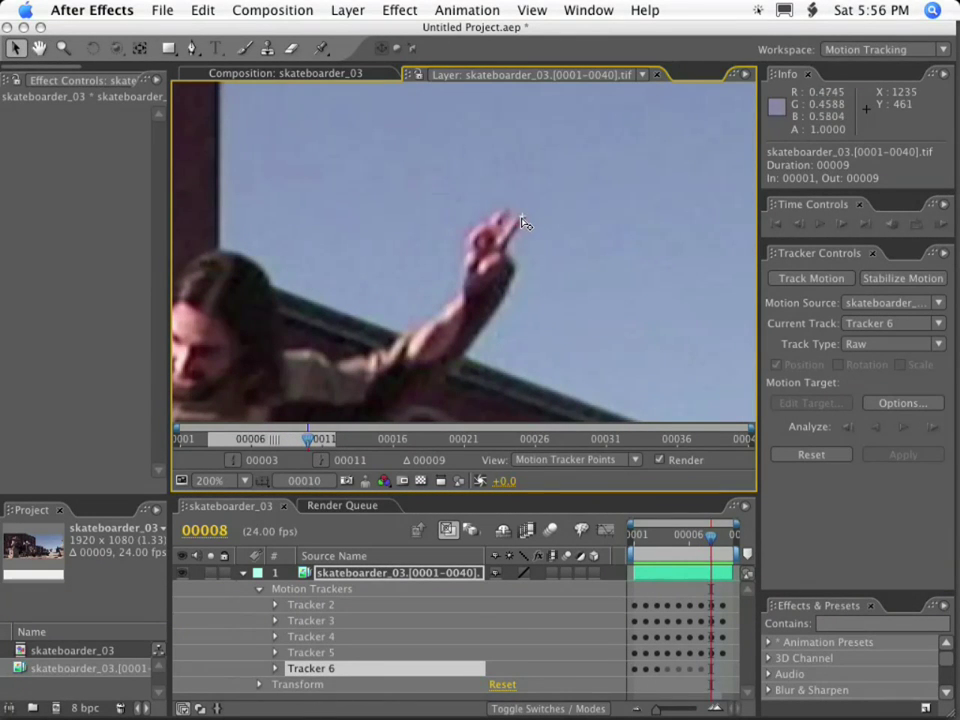
{"action": "key", "text": "Page_Down"}
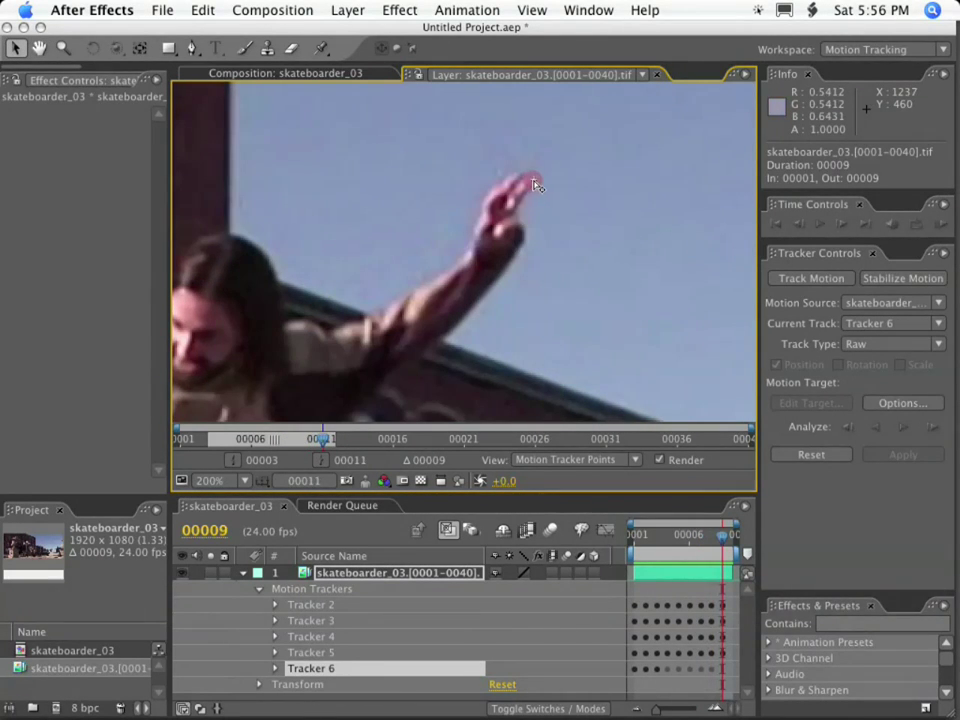
{"action": "key", "text": "Page_Down"}
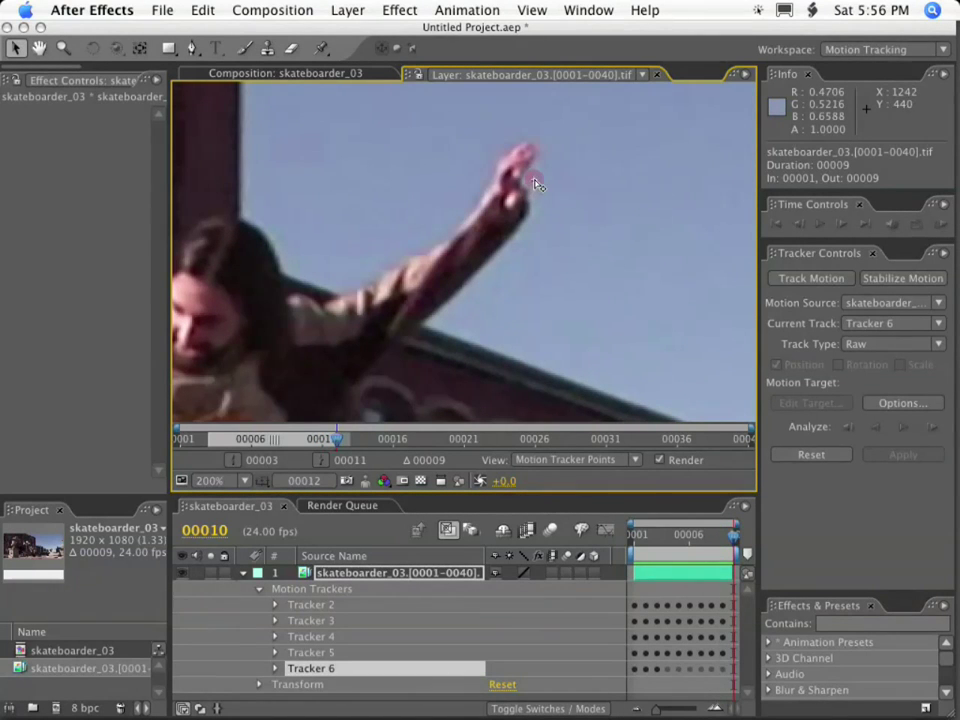
{"action": "key", "text": "Page_Down"}
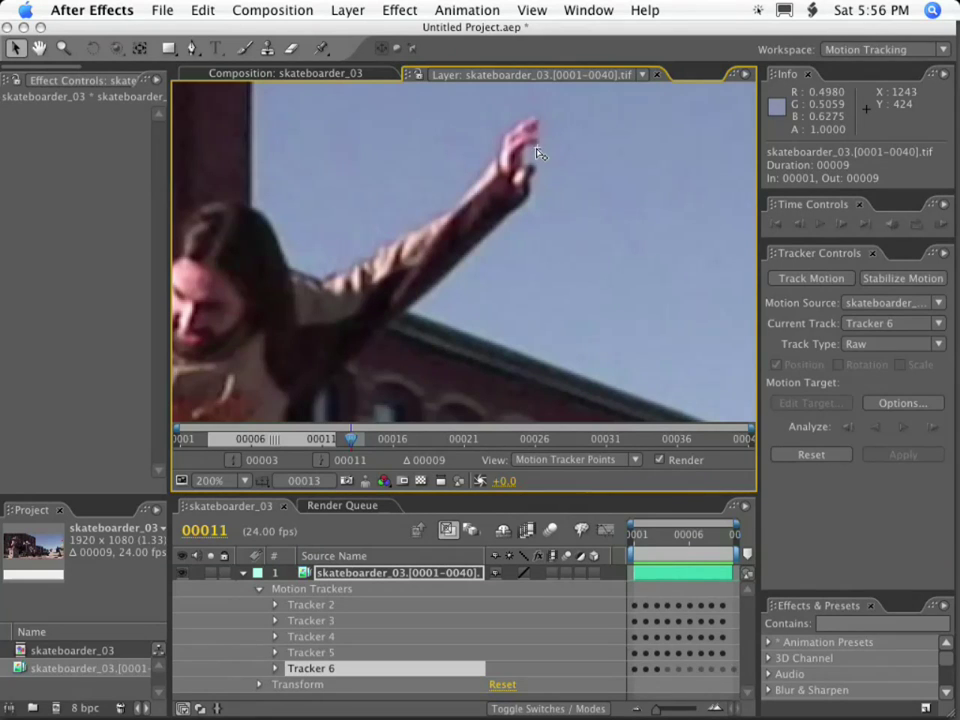
Step: Continue hand-placing Tracker 6's attach point at the raised fingertips on frames 00012 through 00015
{"action": "key", "text": "Page_Down"}
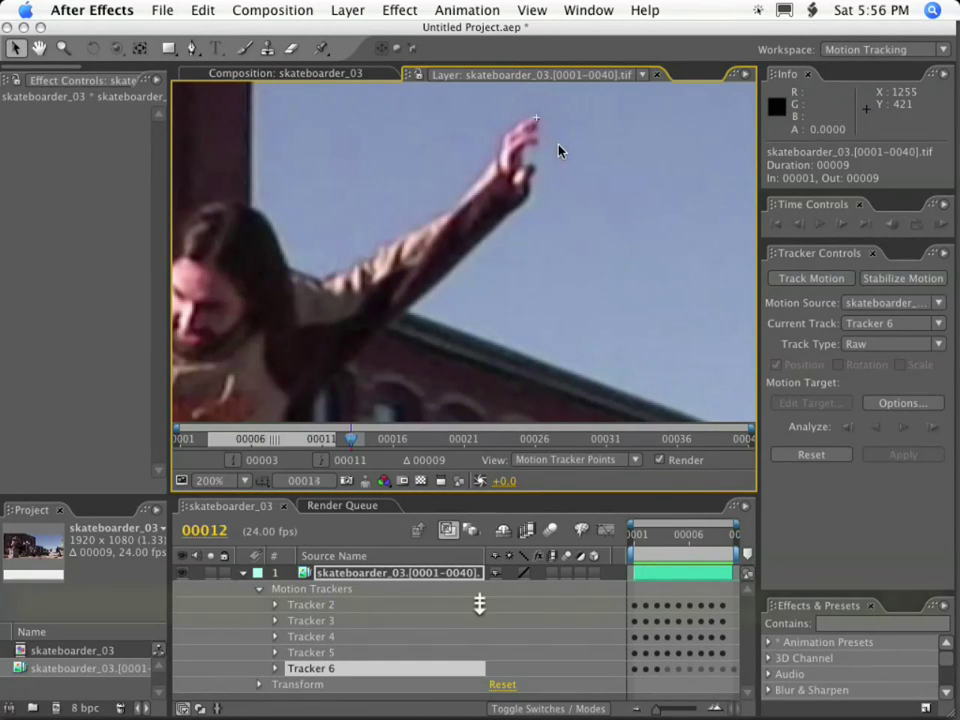
{"action": "key", "text": "space"}
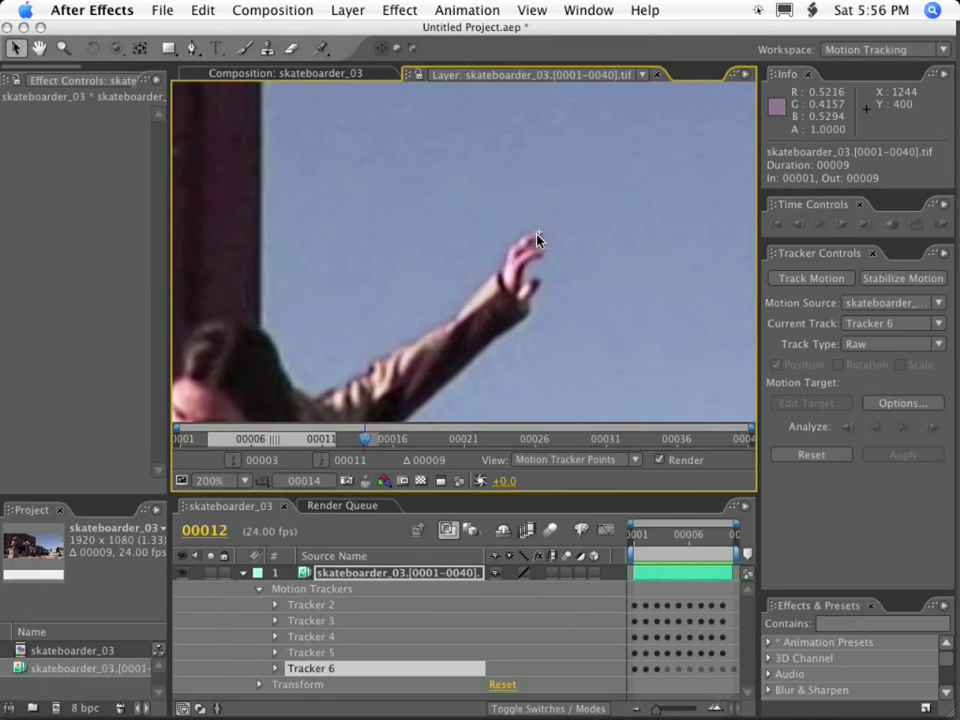
{"action": "key", "text": "Page_Down"}
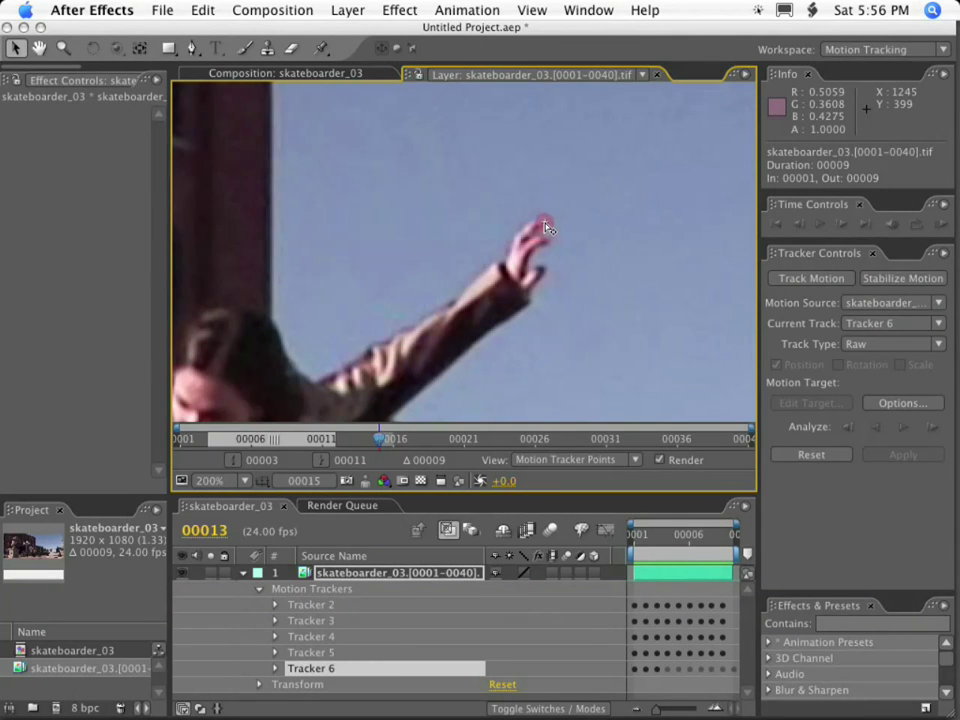
{"action": "key", "text": "Page_Down"}
{"action": "key", "text": "Page_Up"}
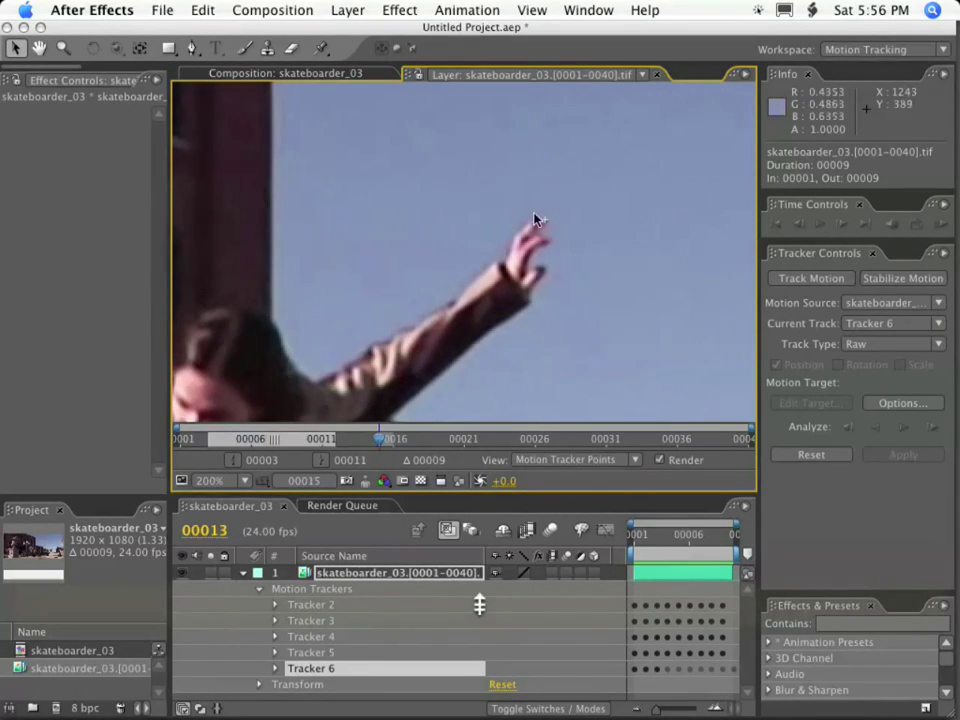
{"action": "key", "text": "Page_Down"}
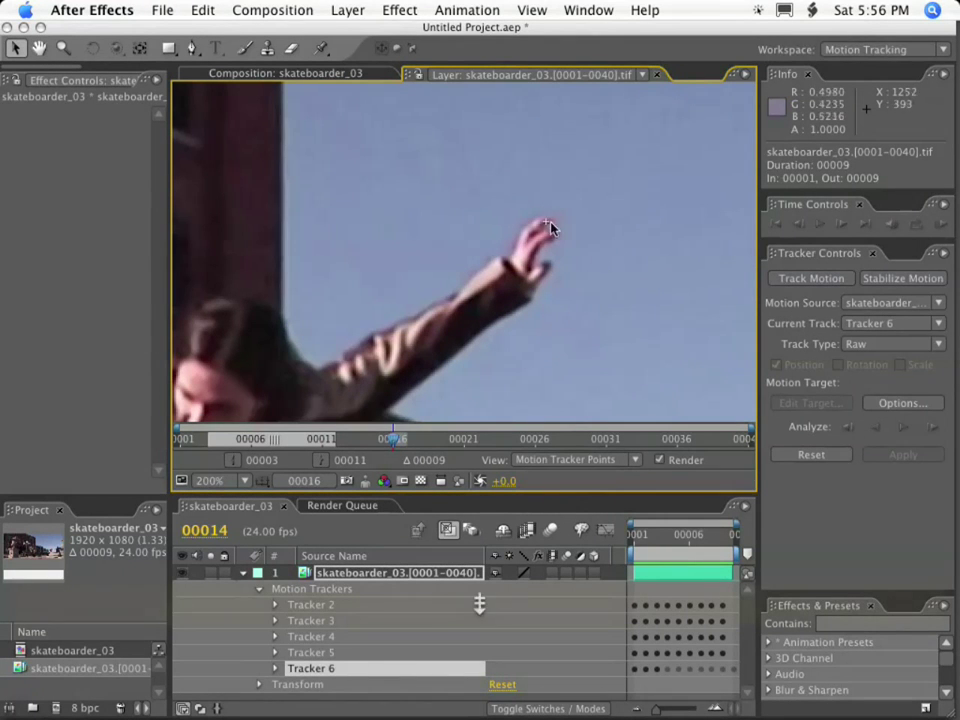
{"action": "key", "text": "Page_Down"}
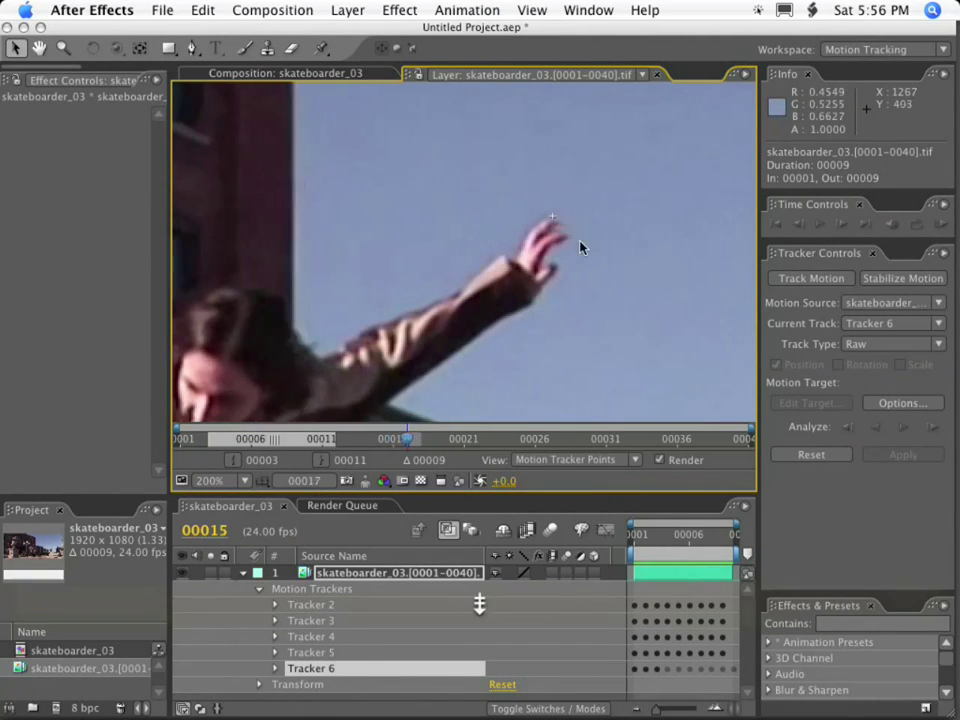
{"action": "key", "text": "Page_Down"}
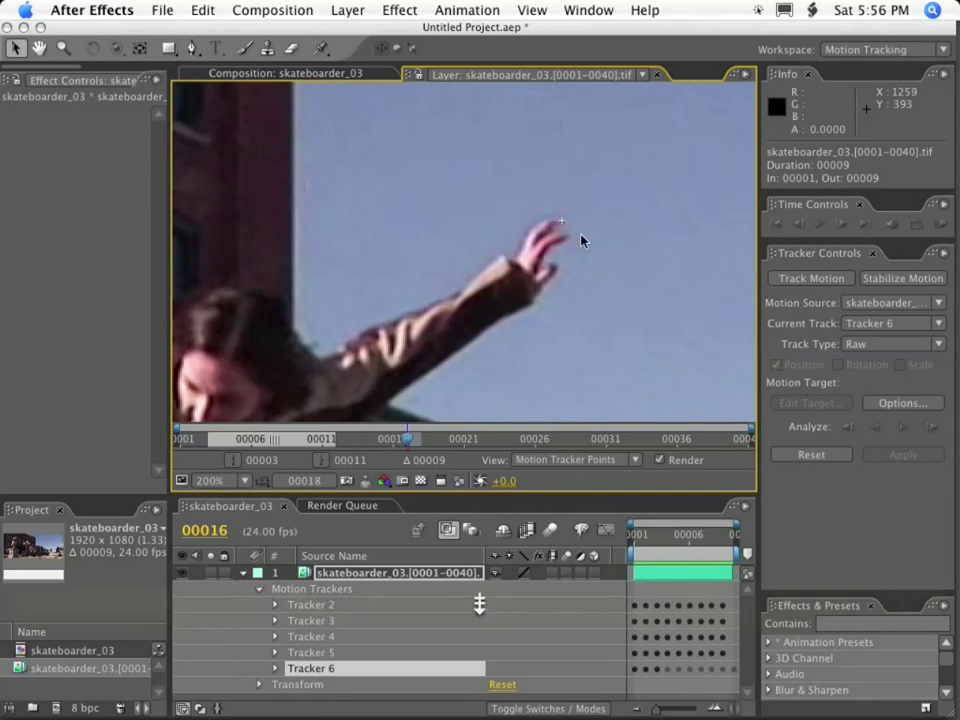
Step: Scrub between frames 00006 and 00009 at 50% and 25% magnification to review how Tracker 6 follows the hand
{"action": "left_click_drag", "start_coordinate": [726, 536], "coordinate": [748, 542]}
{"action": "scroll", "coordinate": [553, 324], "scroll_direction": "down", "scroll_amount": 2}
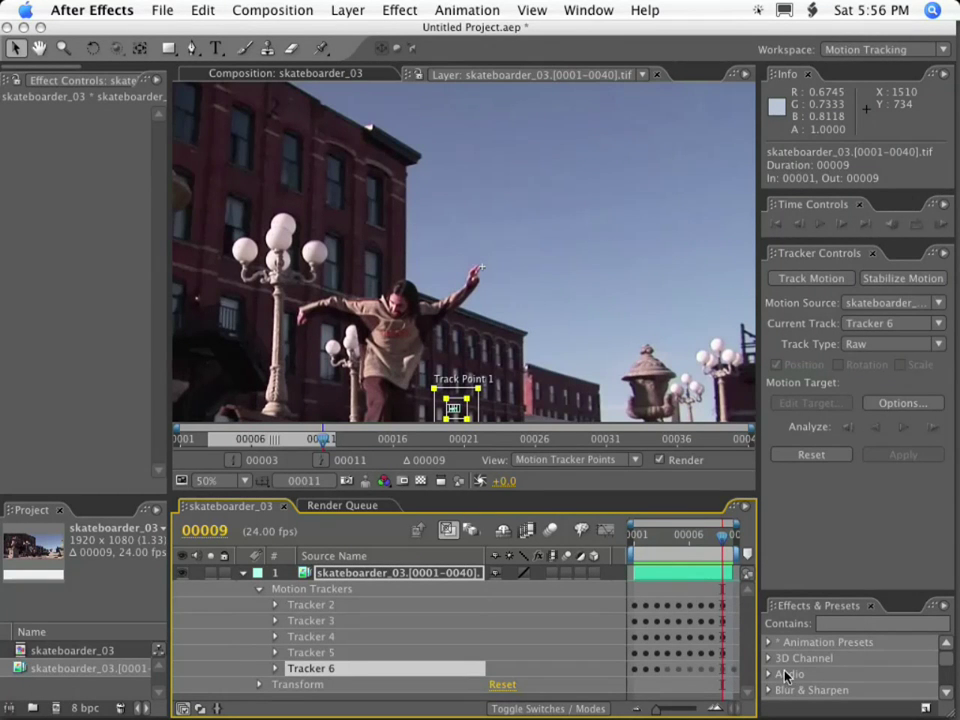
{"action": "left_click_drag", "start_coordinate": [722, 535], "coordinate": [688, 540]}
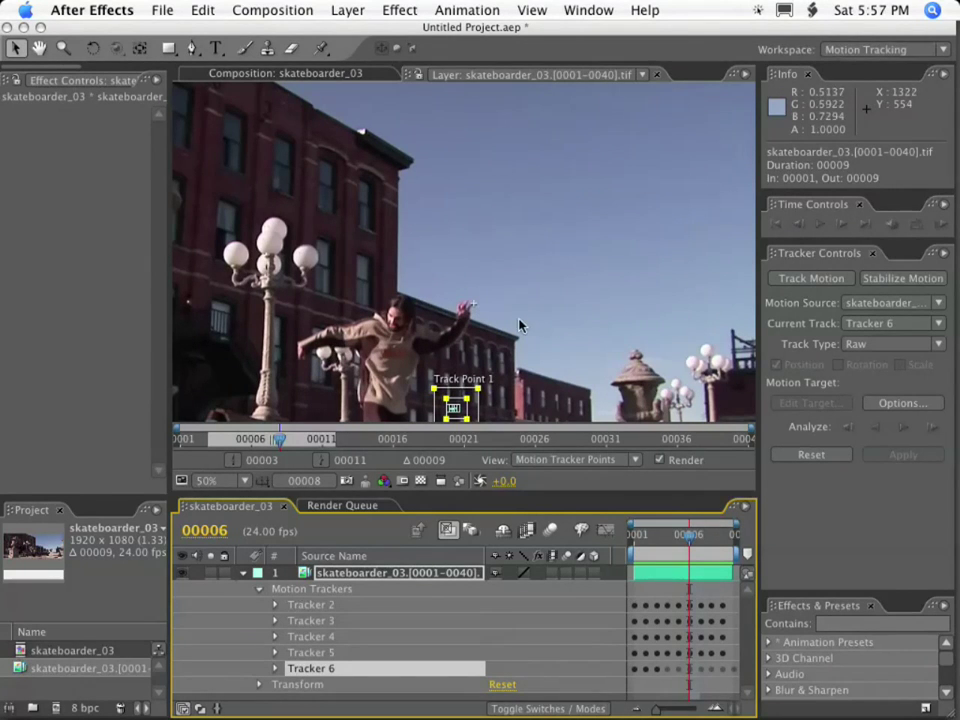
{"action": "key", "text": "space"}
{"action": "left_click_drag", "start_coordinate": [487, 331], "coordinate": [511, 224]}
{"action": "key", "text": "comma"}
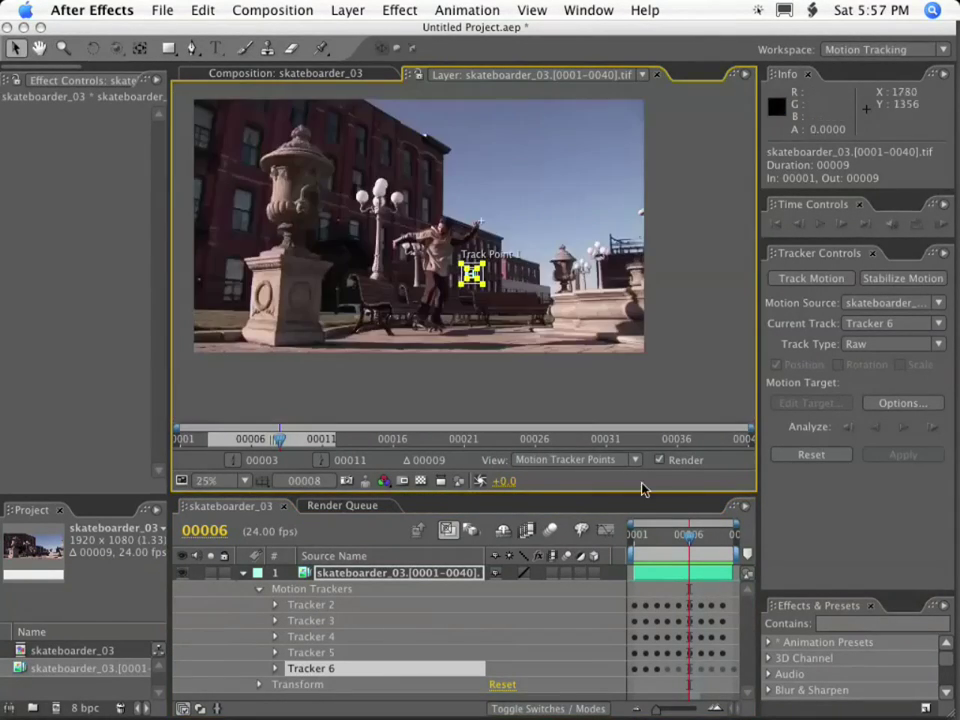
{"action": "left_click_drag", "start_coordinate": [690, 554], "coordinate": [737, 538]}
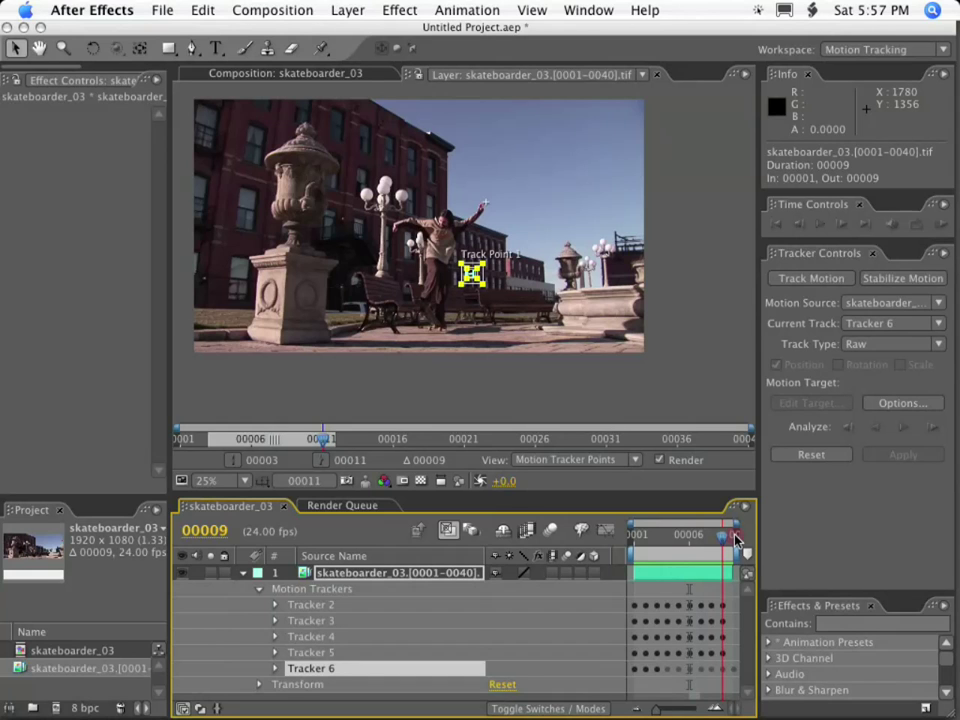
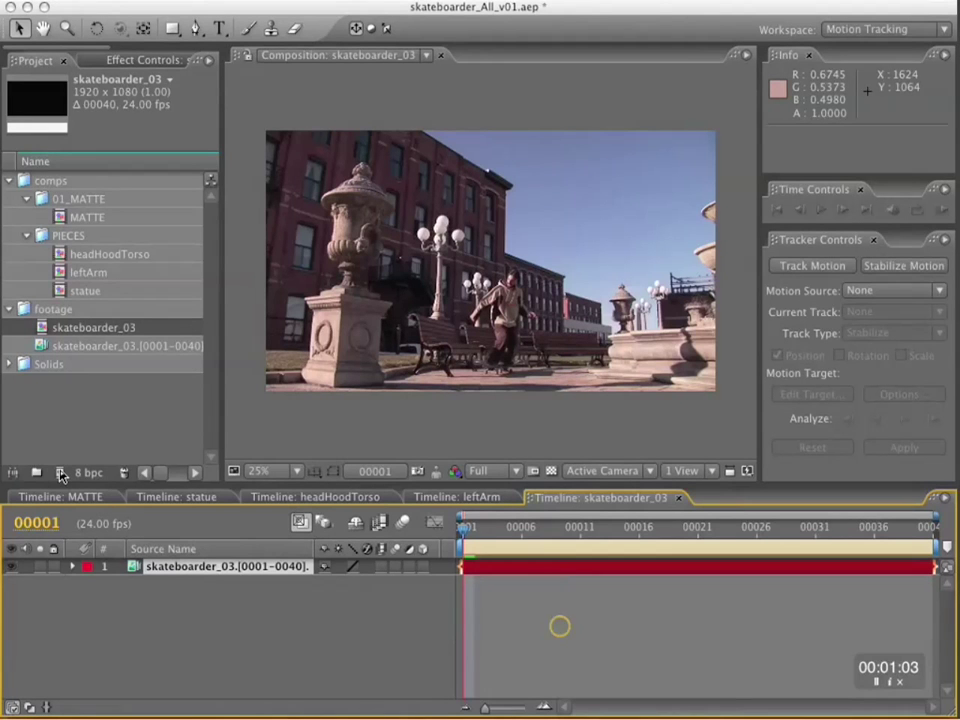
Step: Rename the skateboarder_03 composition in the footage folder as trackers
{"action": "left_click", "coordinate": [82, 333]}
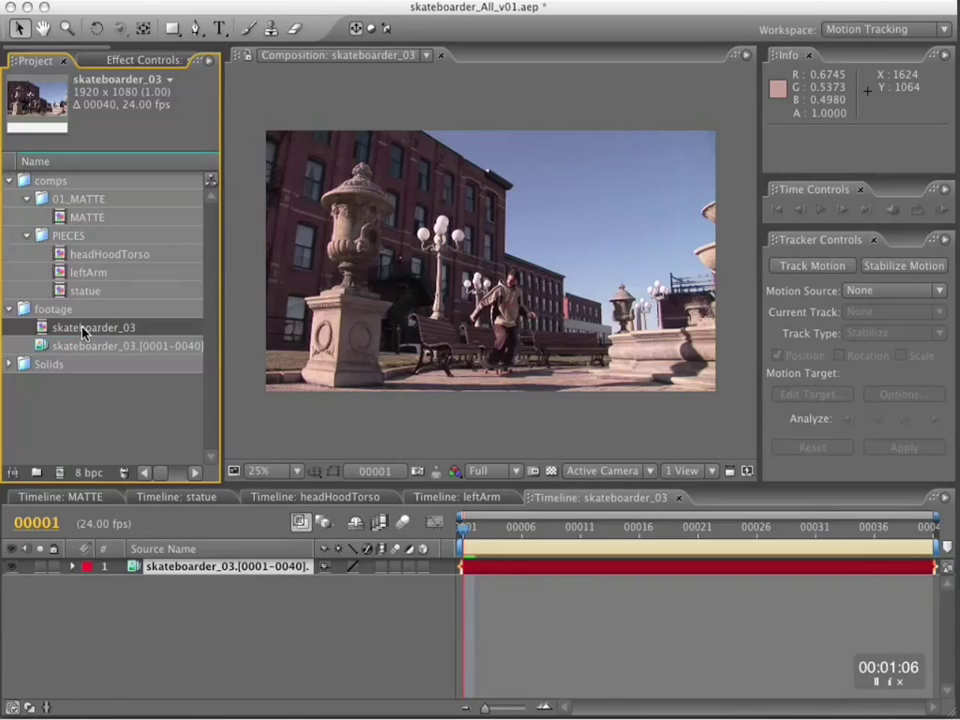
{"action": "key", "text": "Return"}
{"action": "type", "text": "trackers"}
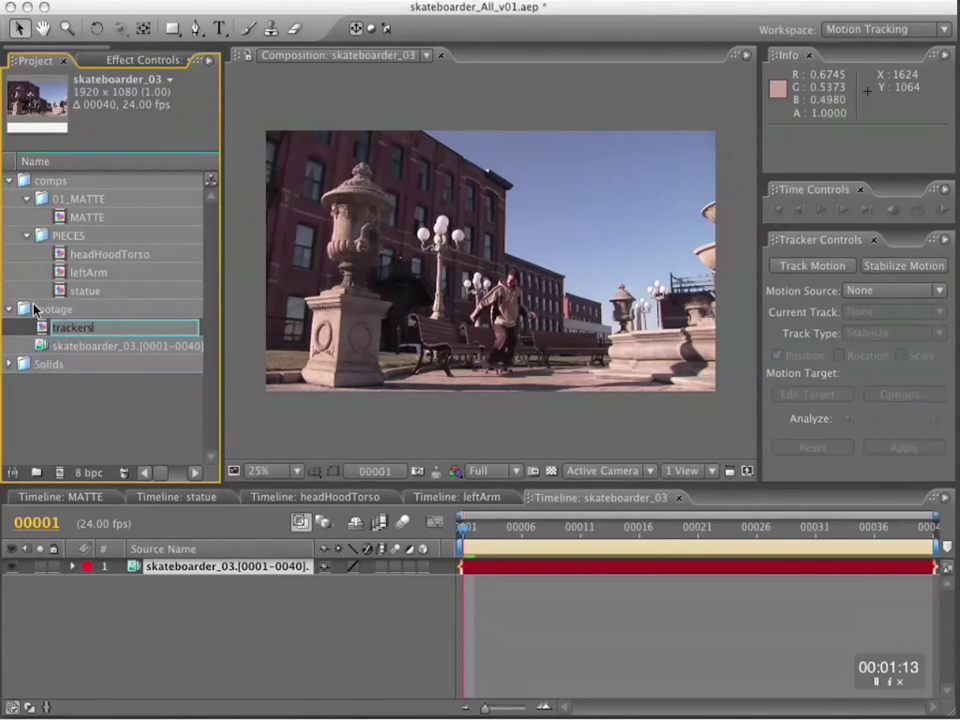
{"action": "key", "text": "Return"}
Step: Create a project folder named trackers holding the trackers composition, and place it inside the comps folder
{"action": "left_click_drag", "start_coordinate": [64, 343], "coordinate": [36, 471]}
{"action": "type", "text": "trackers"}
{"action": "key", "text": "Return"}
{"action": "left_click_drag", "start_coordinate": [77, 349], "coordinate": [55, 185]}
{"action": "left_click", "coordinate": [27, 309]}
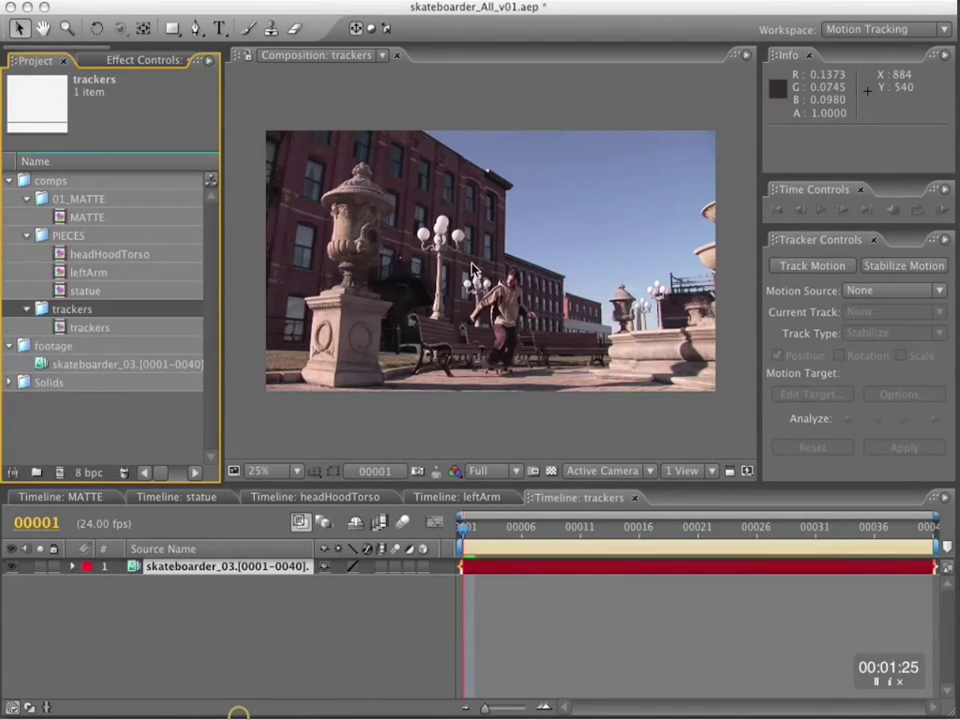
Step: Nest the trackers composition in a new composition and rename the new one trackThisCOMP
{"action": "left_click", "coordinate": [95, 330]}
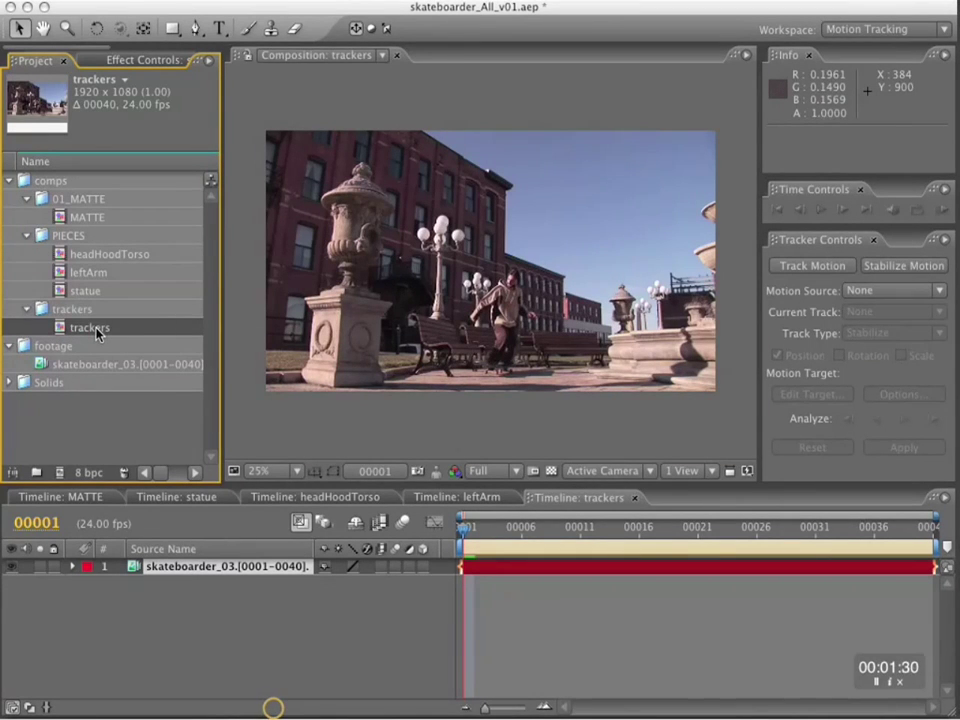
{"action": "left_click_drag", "start_coordinate": [223, 486], "coordinate": [381, 492]}
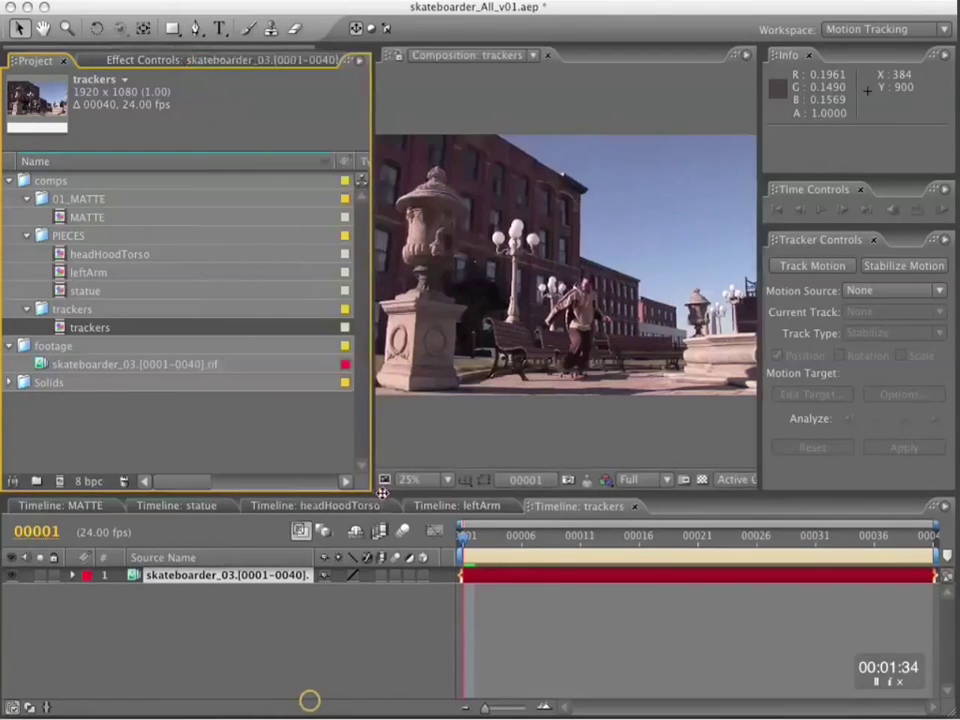
{"action": "left_click_drag", "start_coordinate": [90, 328], "coordinate": [62, 485]}
{"action": "left_click", "coordinate": [103, 344]}
{"action": "key", "text": "Return"}
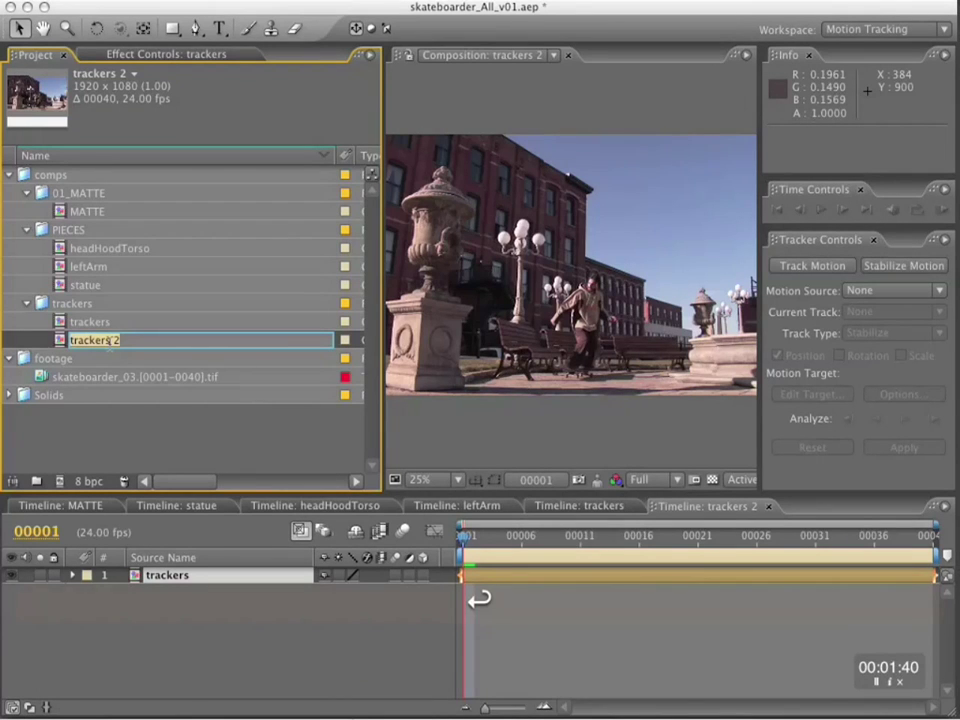
{"action": "left_click_drag", "start_coordinate": [94, 342], "coordinate": [196, 343]}
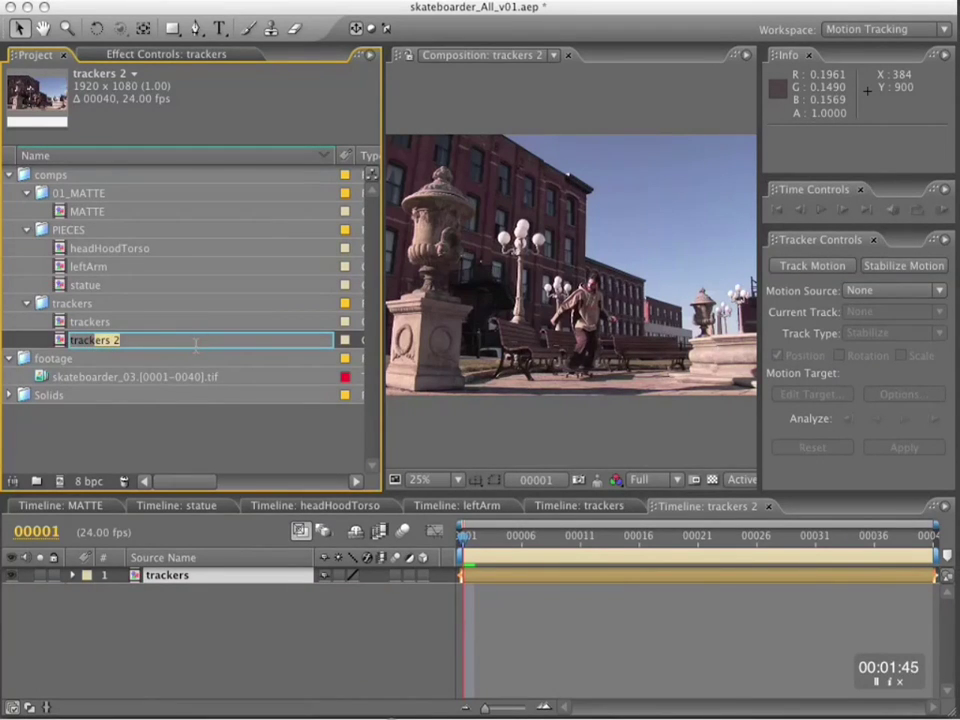
{"action": "type", "text": "ThisCOMP"}
{"action": "left_click", "coordinate": [88, 322]}
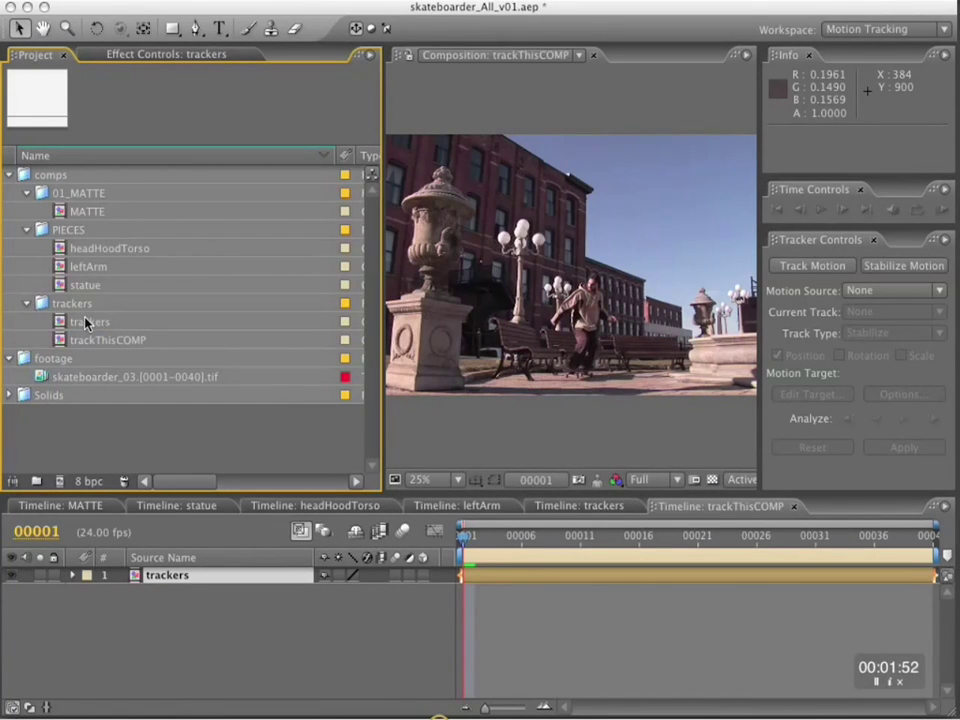
Step: Rename the nested trackers composition as trackersCC
{"action": "left_click", "coordinate": [87, 322], "text": "super"}
{"action": "left_click", "coordinate": [88, 322]}
{"action": "key", "text": "Return"}
{"action": "left_click_drag", "start_coordinate": [96, 322], "coordinate": [176, 323]}
{"action": "key", "text": "Return"}
{"action": "key", "text": "Return"}
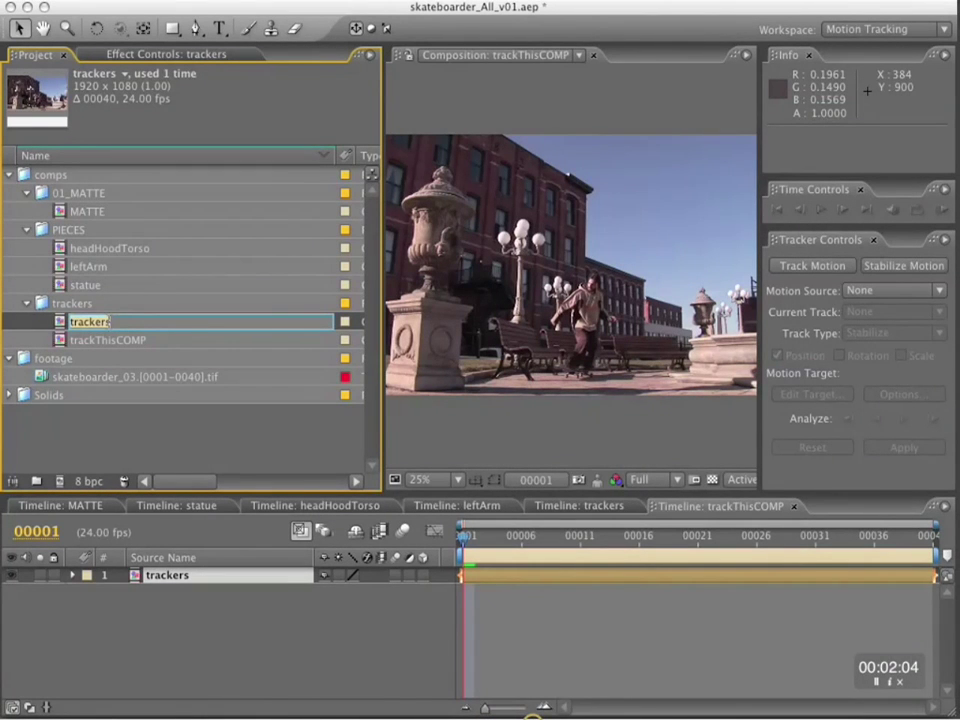
{"action": "key", "text": "Right"}
{"action": "type", "text": "CC"}
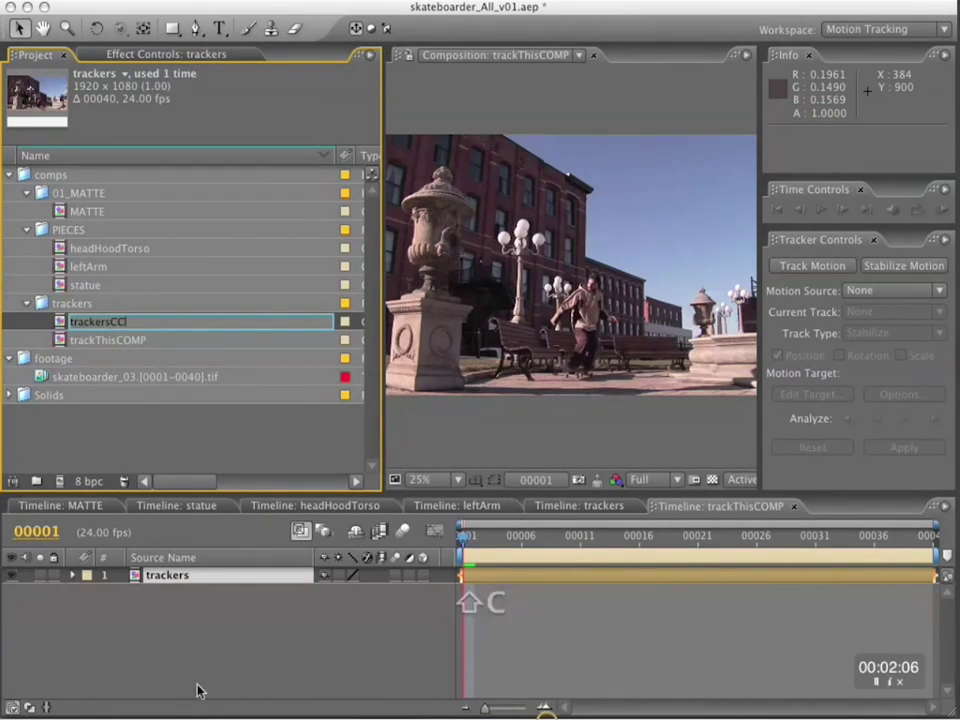
{"action": "left_click", "coordinate": [193, 657]}
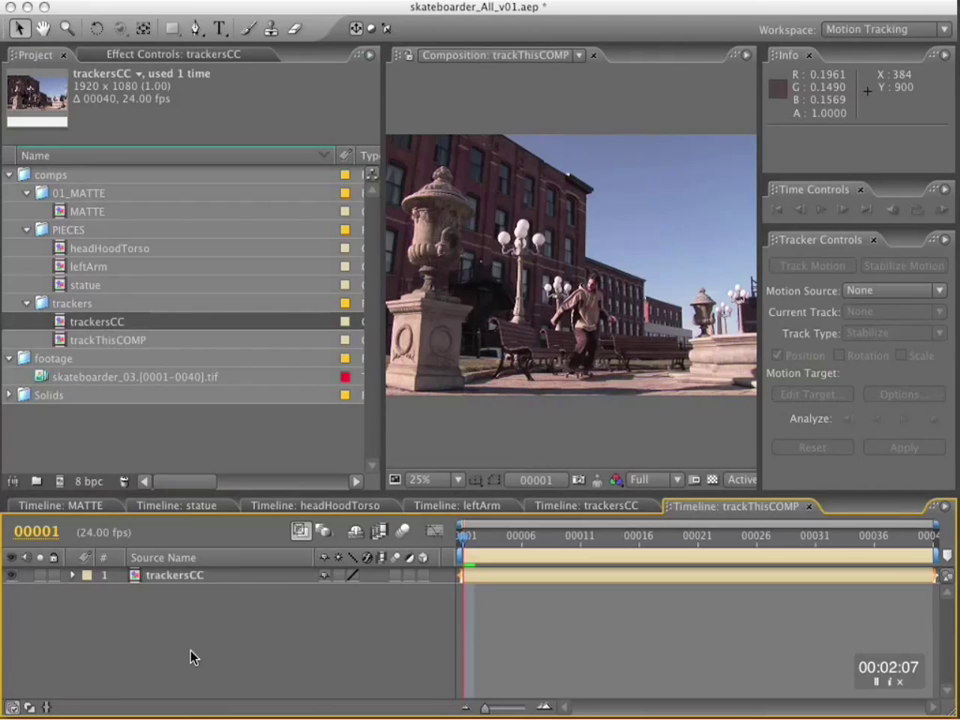
Step: Close the MATTE, statue, headHoodTorso, leftArm and trackThisCOMP timelines, leaving only trackersCC open
{"action": "left_click", "coordinate": [65, 506]}
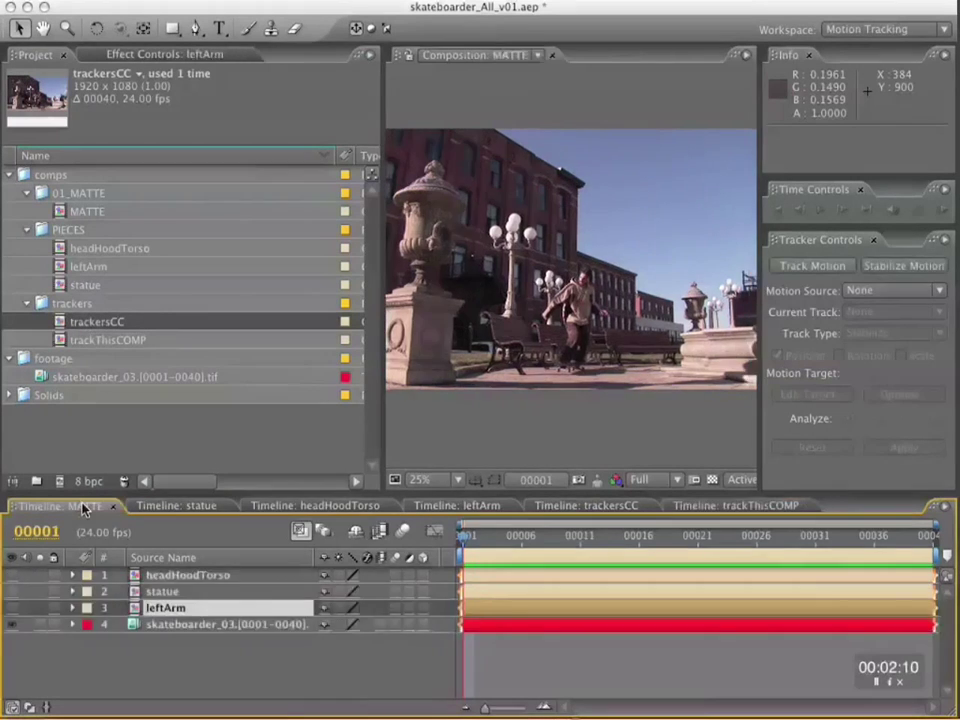
{"action": "key", "text": "super+w"}
{"action": "key", "text": "super+w"}
{"action": "key", "text": "super+w"}
{"action": "key", "text": "super+w"}
{"action": "left_click", "coordinate": [265, 509]}
{"action": "left_click", "coordinate": [292, 506]}
Step: Compare the footage's red, green and blue channels at 50% magnification, examining the contrast between the building's roof edge and the sky
{"action": "scroll", "coordinate": [583, 274], "scroll_direction": "up", "scroll_amount": 2}
{"action": "key", "text": "alt+3"}
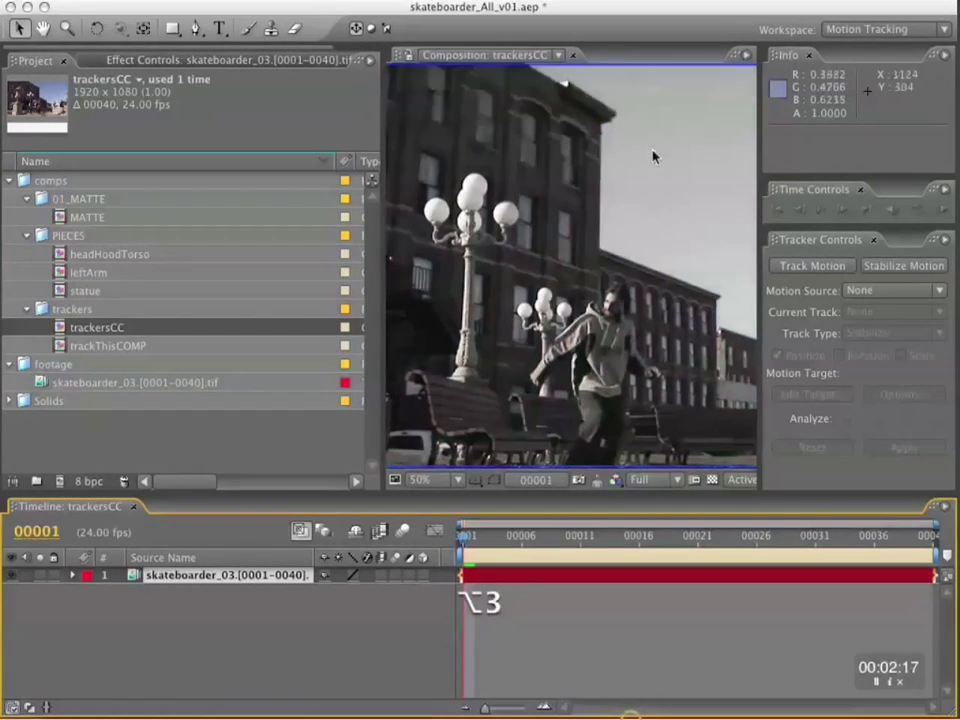
{"action": "scroll", "coordinate": [655, 155], "scroll_direction": "up", "scroll_amount": 1}
{"action": "key", "text": "space"}
{"action": "left_click_drag", "start_coordinate": [658, 156], "coordinate": [635, 157]}
{"action": "key", "text": "alt+1"}
{"action": "key", "text": "alt+3"}
{"action": "key", "text": "space"}
{"action": "scroll", "coordinate": [645, 155], "scroll_direction": "down", "scroll_amount": 2}
{"action": "key", "text": "alt+3"}
{"action": "key", "text": "alt+1"}
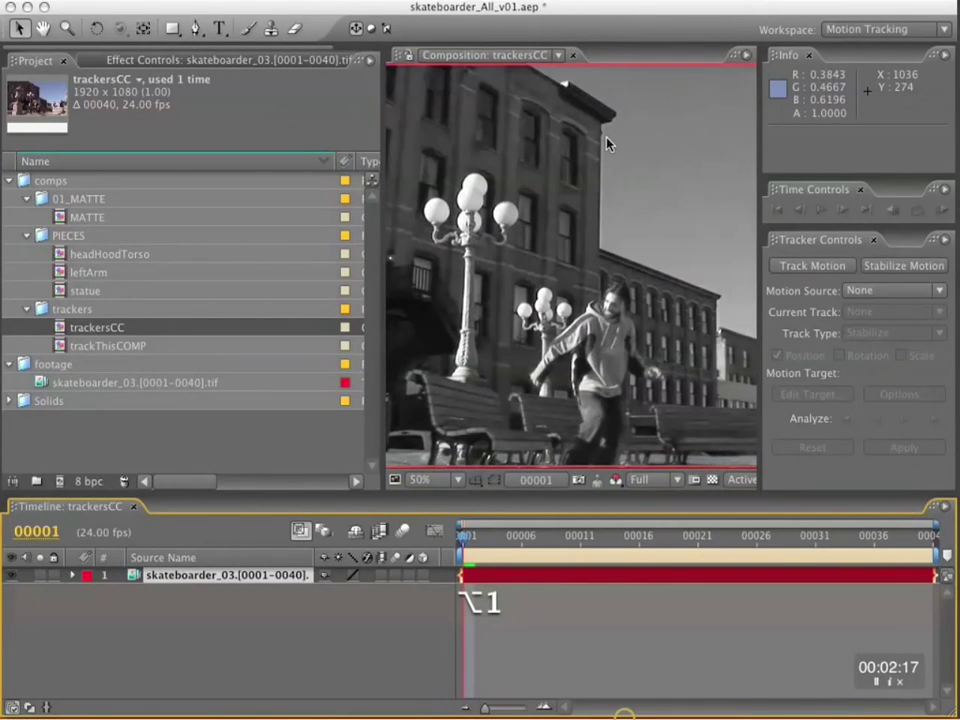
{"action": "key", "text": "alt+2"}
{"action": "key", "text": "alt+3"}
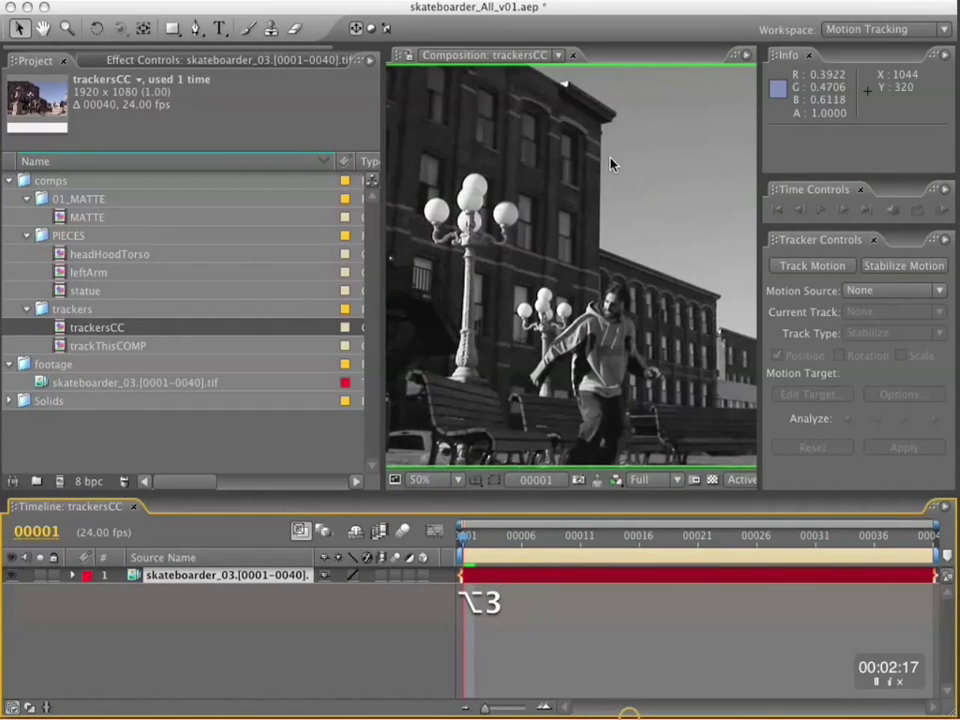
{"action": "key", "text": "alt+2"}
{"action": "key", "text": "alt+3"}
{"action": "key", "text": "alt+2"}
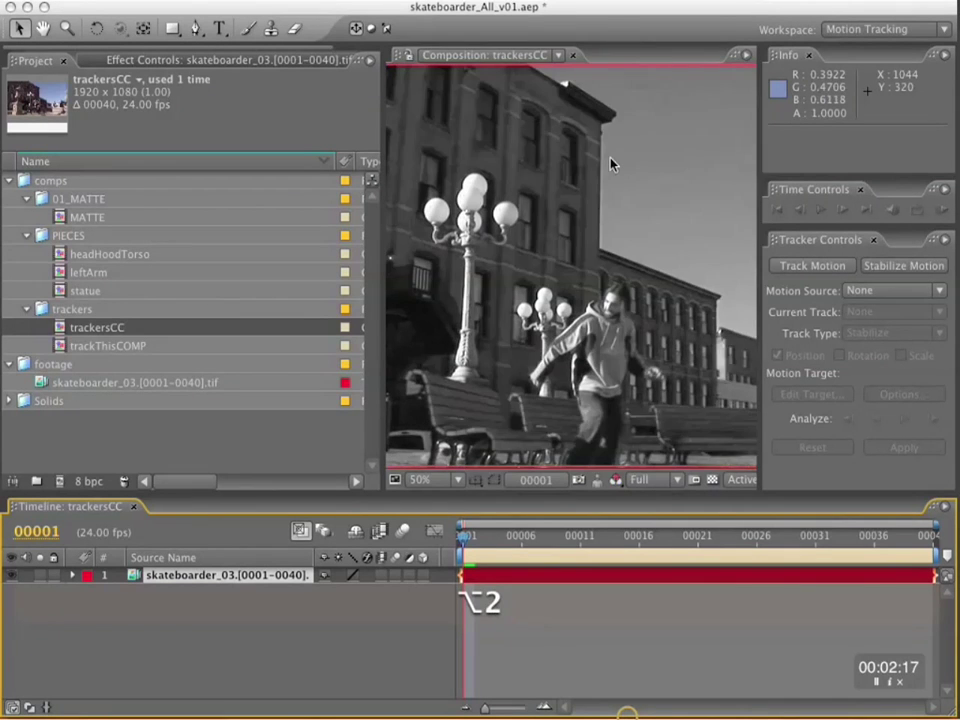
{"action": "key", "text": "alt+3"}
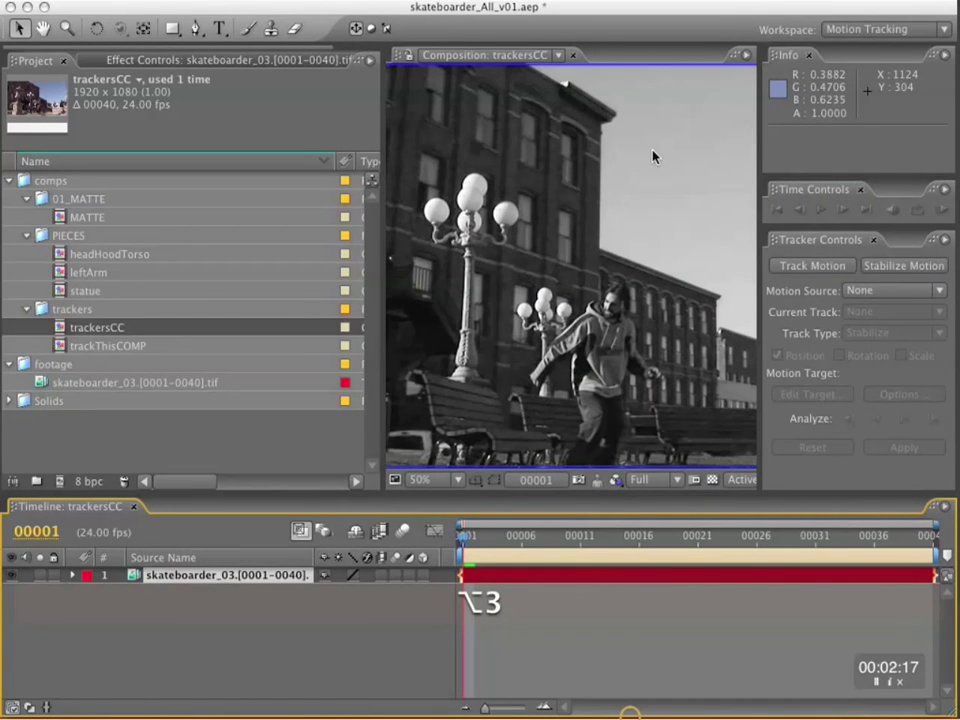
{"action": "key", "text": "alt+2"}
{"action": "key", "text": "alt+1"}
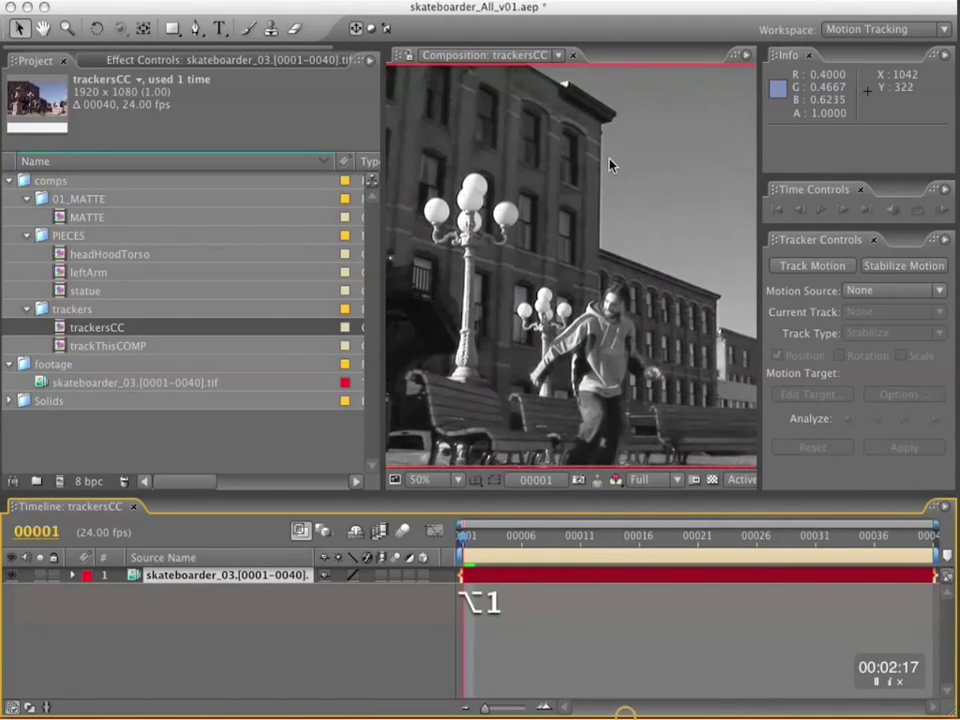
{"action": "key", "text": "alt+3"}
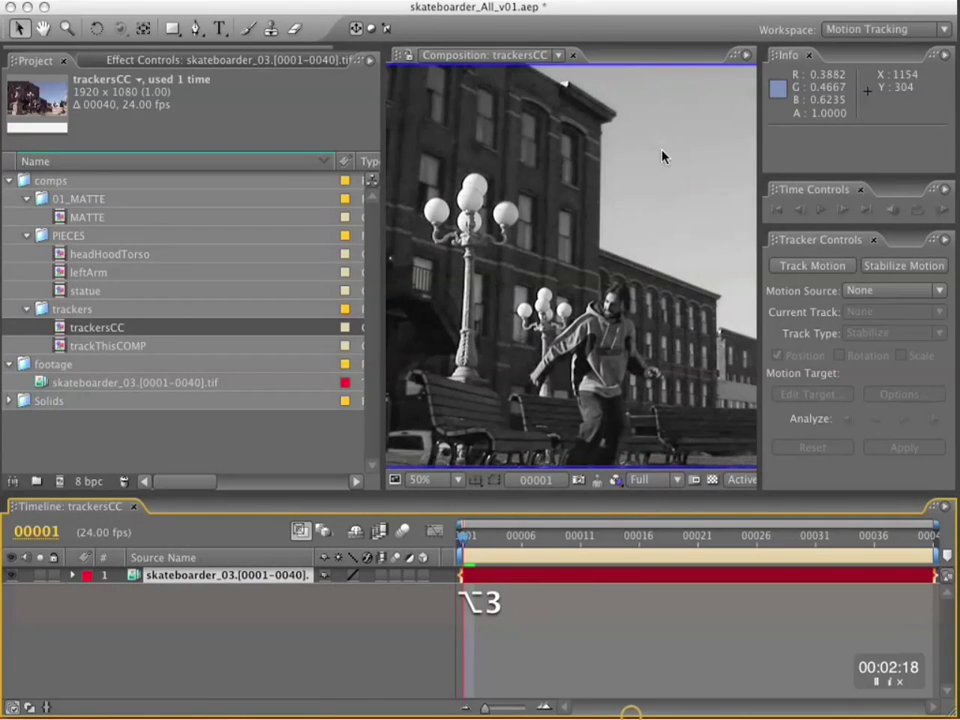
Step: Inspect the roof corner against the sky in full color and in single channels, at 100% and 50% magnification
{"action": "key", "text": "alt+2"}
{"action": "key", "text": "alt+1"}
{"action": "key", "text": "alt+3"}
{"action": "key", "text": "period"}
{"action": "key", "text": "space"}
{"action": "left_click_drag", "start_coordinate": [658, 152], "coordinate": [566, 433]}
{"action": "key", "text": "alt+1"}
{"action": "key", "text": "alt+1"}
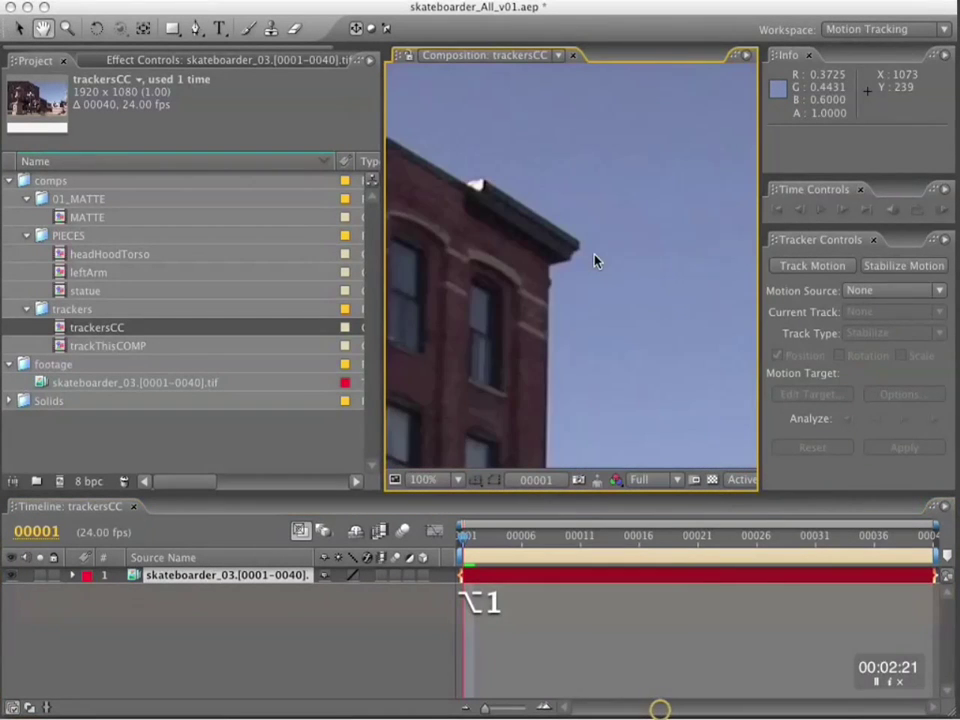
{"action": "key", "text": "comma"}
{"action": "key", "text": "space"}
{"action": "left_click_drag", "start_coordinate": [664, 343], "coordinate": [604, 268]}
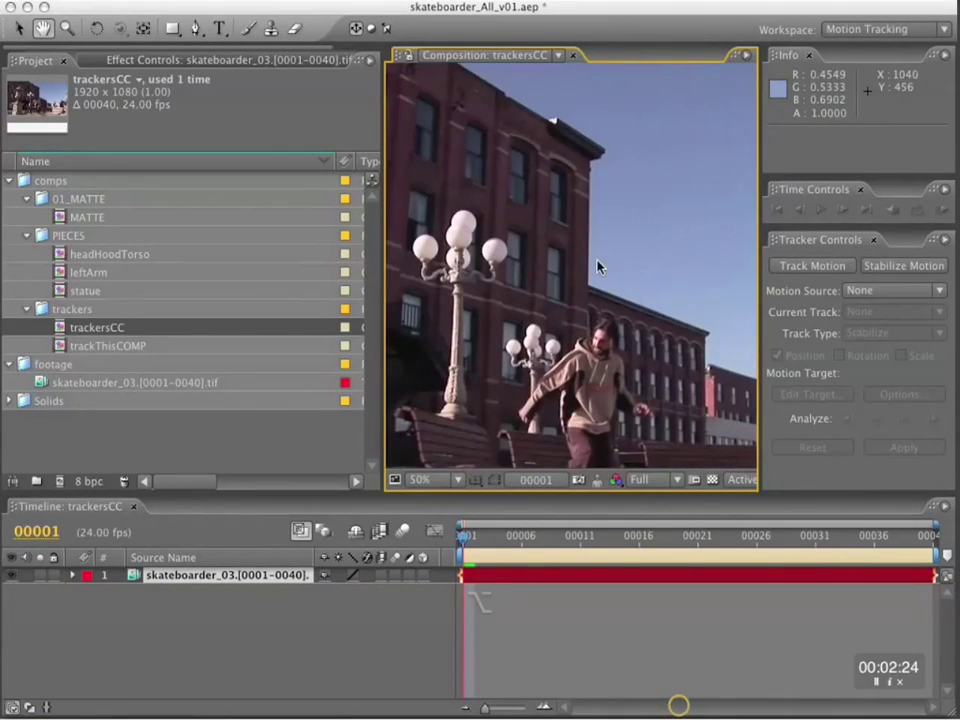
{"action": "key", "text": "alt+3"}
{"action": "key", "text": "alt+3"}
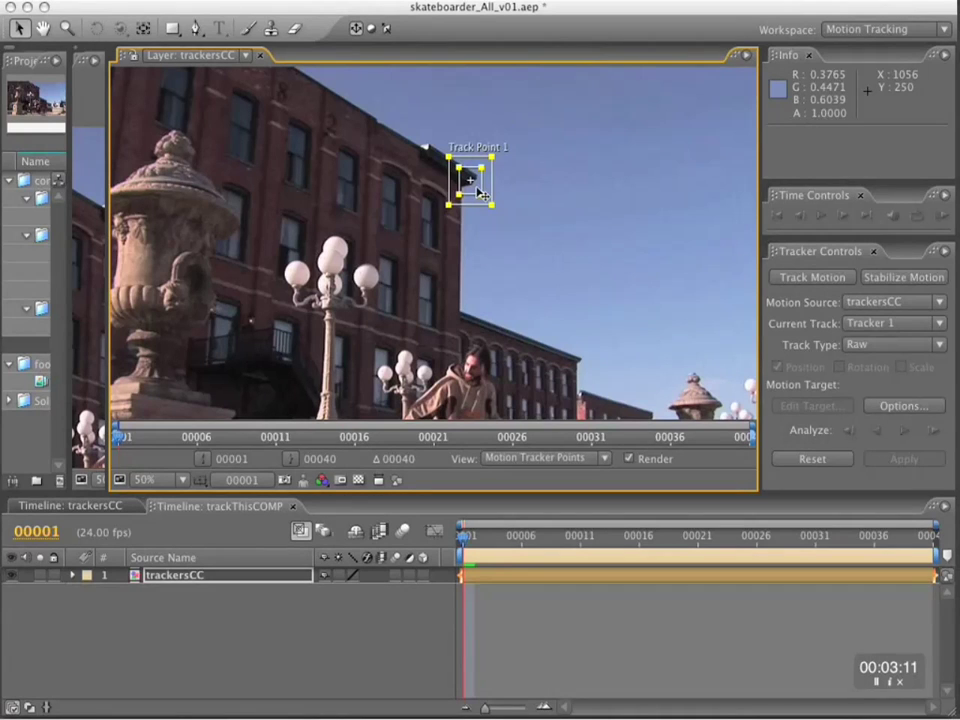
Step: Set the track type of Tracker 1 on the trackersCC layer to Raw
{"action": "left_click_drag", "start_coordinate": [481, 193], "coordinate": [489, 193]}
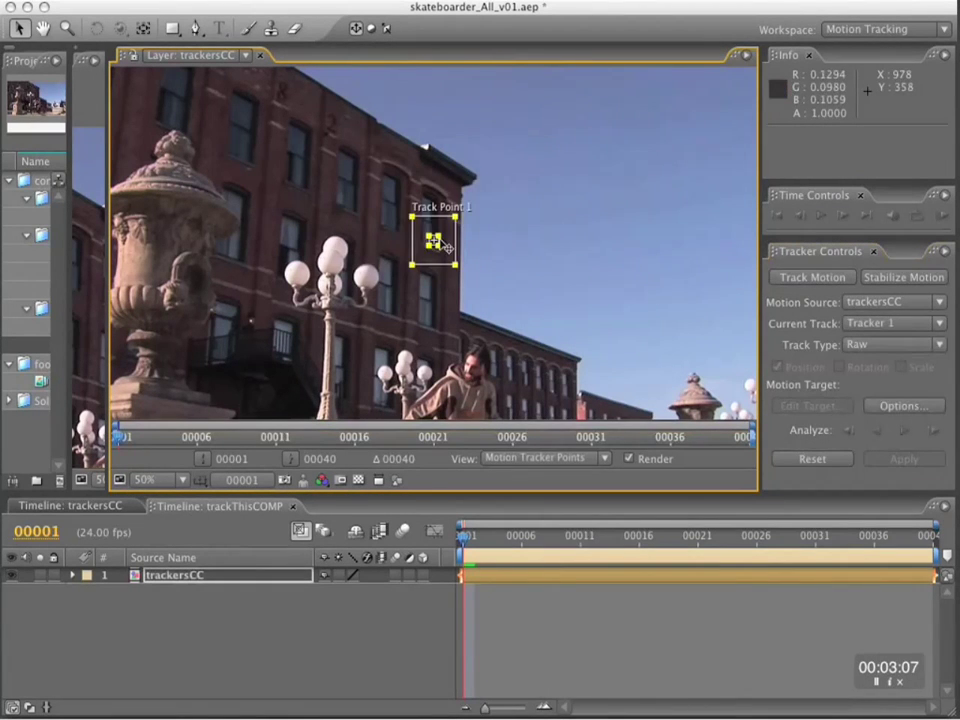
{"action": "left_click_drag", "start_coordinate": [446, 247], "coordinate": [465, 189]}
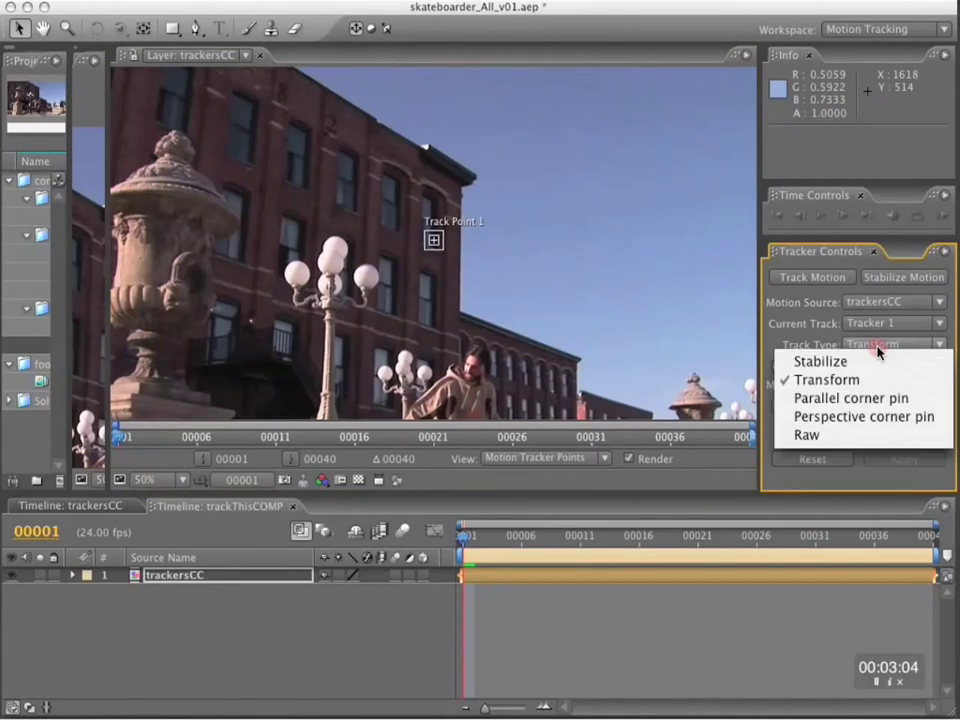
{"action": "left_click", "coordinate": [878, 344]}
{"action": "left_click", "coordinate": [890, 344]}
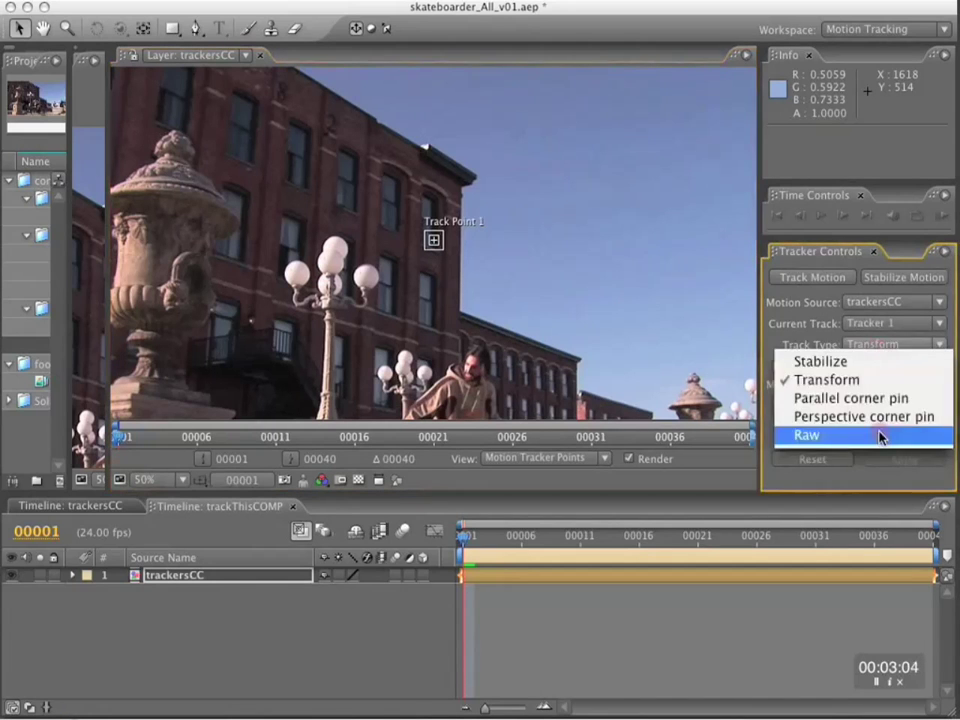
{"action": "left_click", "coordinate": [879, 435]}
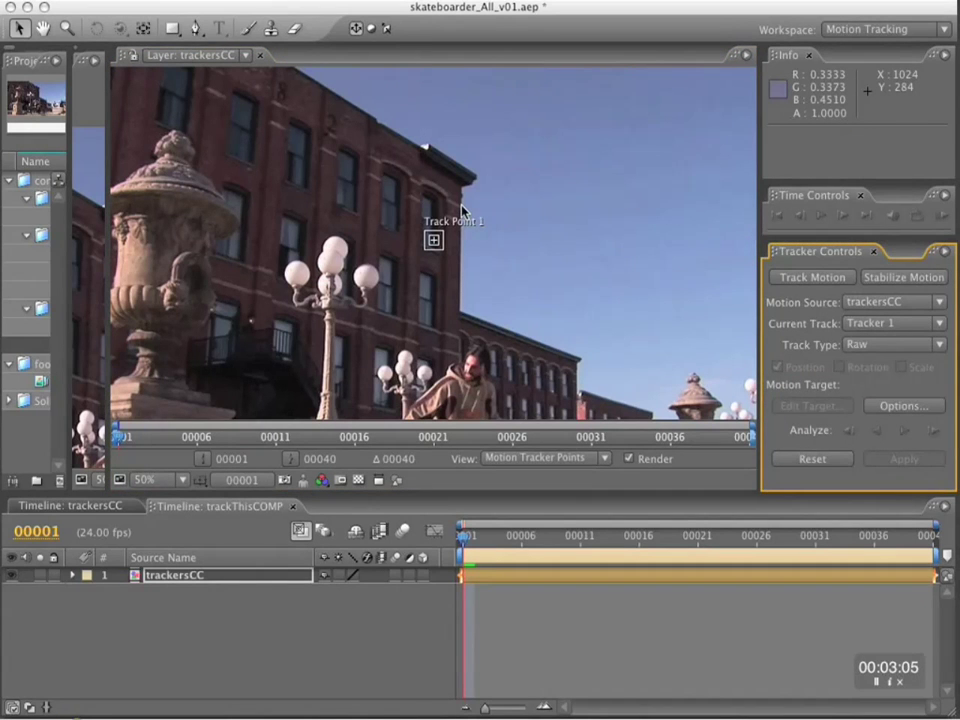
Step: Place Track Point 1 on the building's roof corner and fit its feature and search regions around it
{"action": "left_click", "coordinate": [440, 236]}
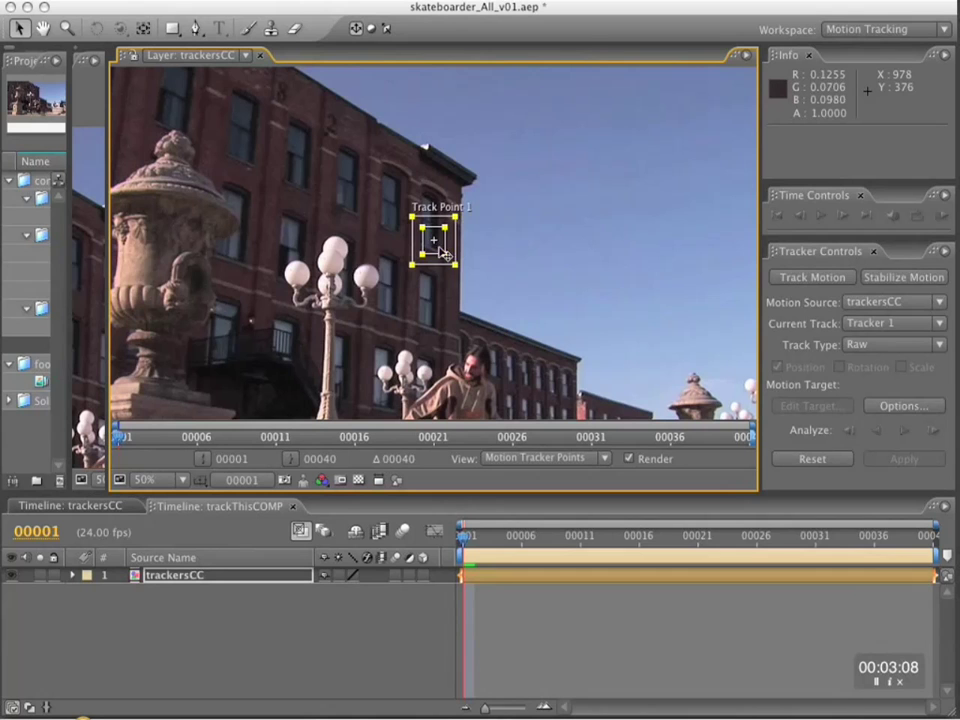
{"action": "left_click_drag", "start_coordinate": [444, 256], "coordinate": [489, 197]}
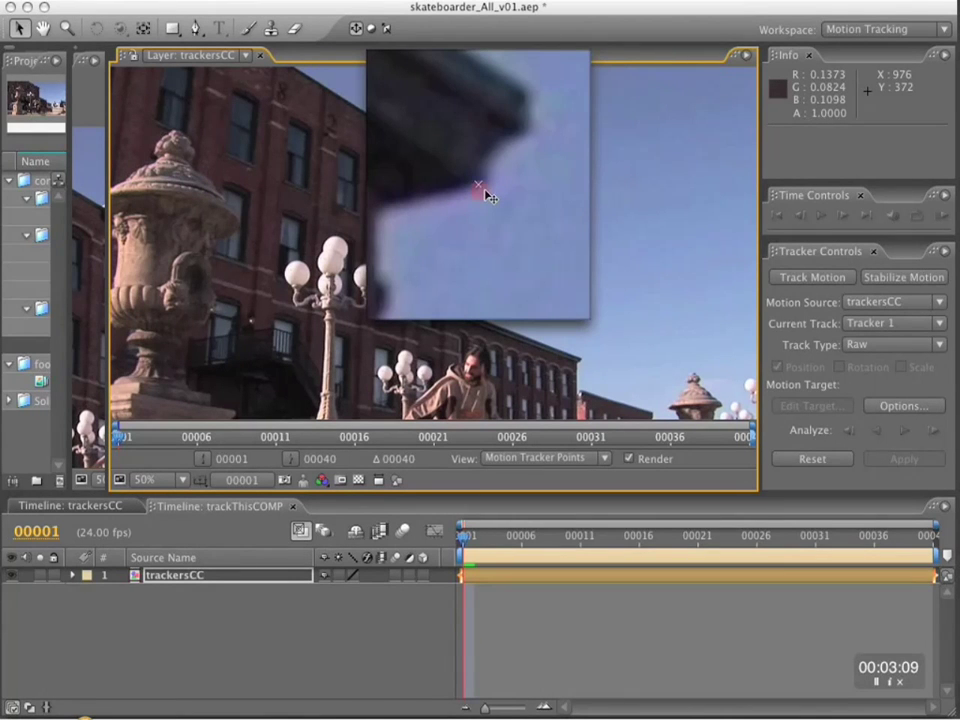
{"action": "left_click_drag", "start_coordinate": [489, 197], "coordinate": [479, 190]}
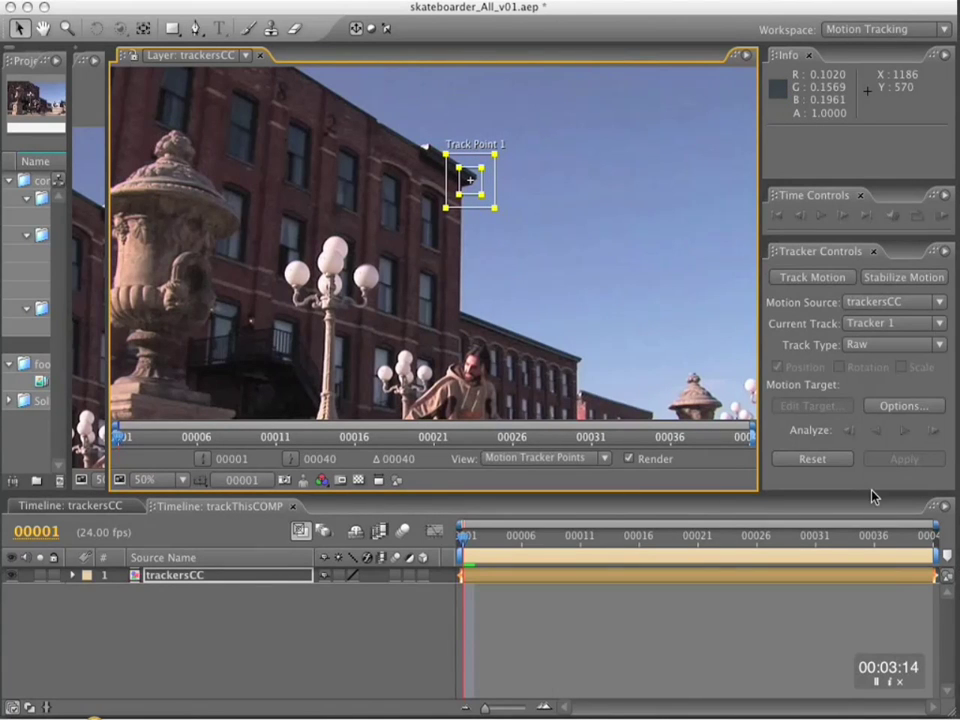
Step: Analyze the roof-corner track forward to frame 40 and switch to the trackersCC timeline
{"action": "left_click", "coordinate": [905, 431]}
{"action": "left_click", "coordinate": [905, 431]}
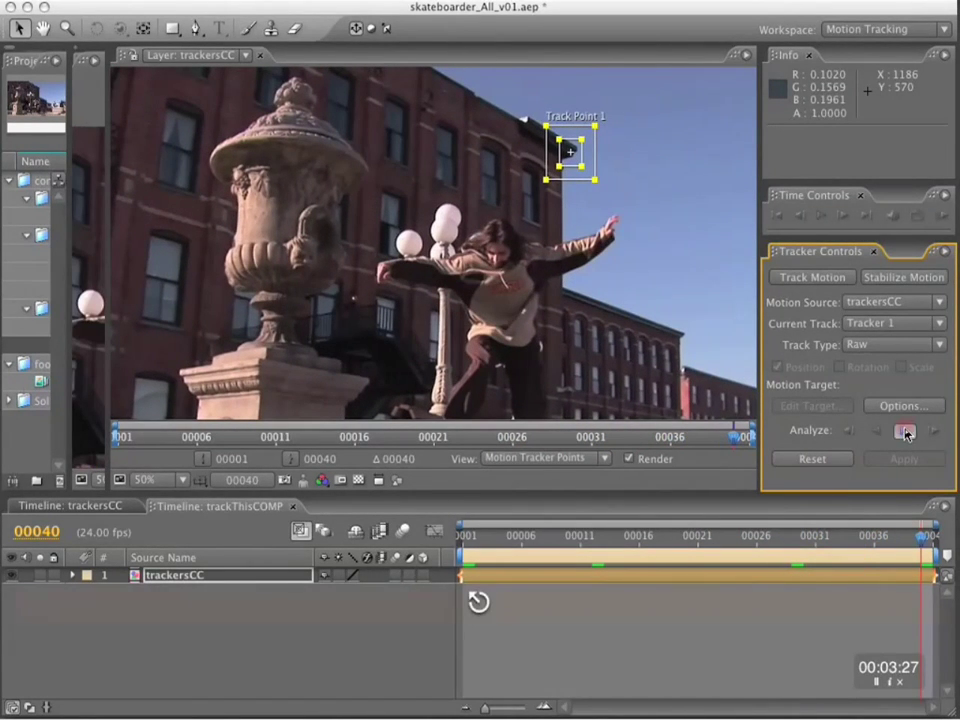
{"action": "key", "text": "space"}
{"action": "left_click_drag", "start_coordinate": [623, 296], "coordinate": [392, 165]}
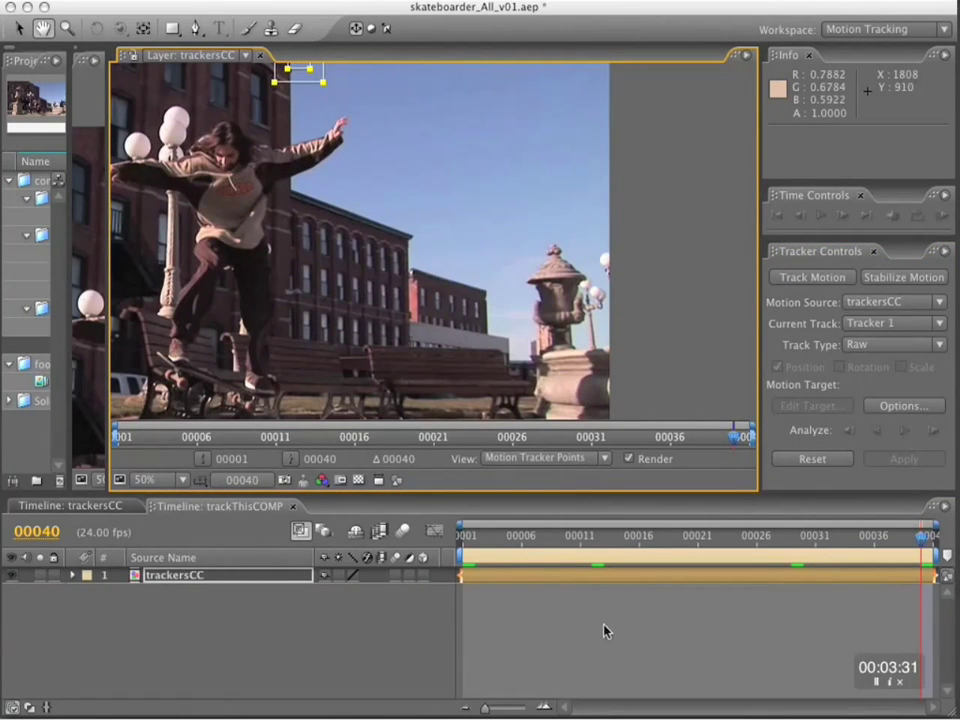
{"action": "left_click", "coordinate": [115, 506]}
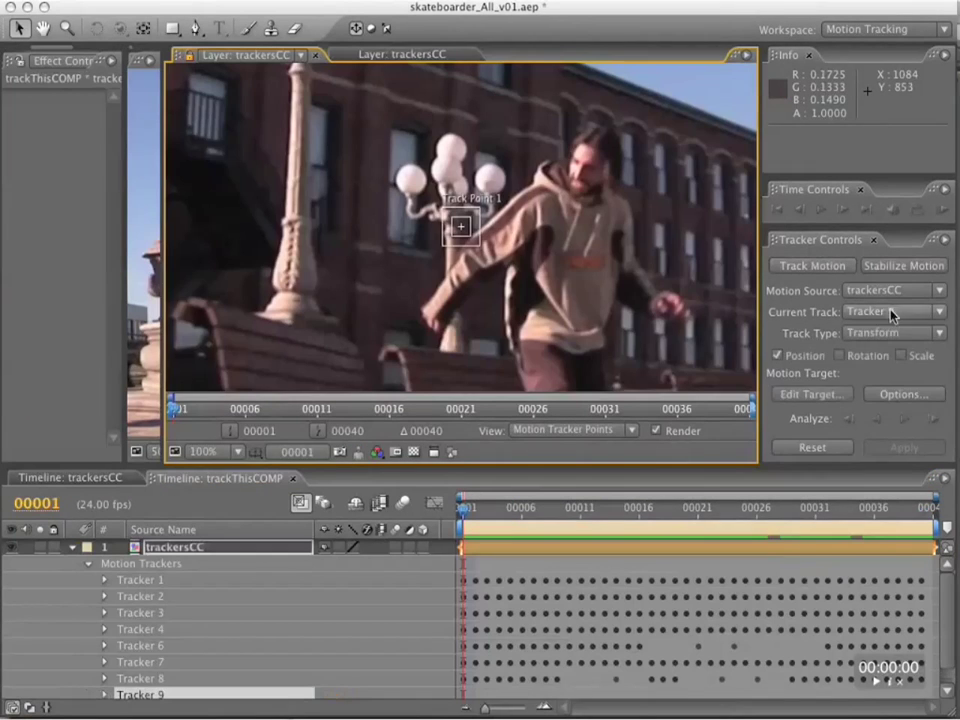
Step: Place Tracker 9's track point on the skateboarder's shoulder nearest the lamp post, checking it in the blue channel
{"action": "left_click_drag", "start_coordinate": [456, 220], "coordinate": [574, 208]}
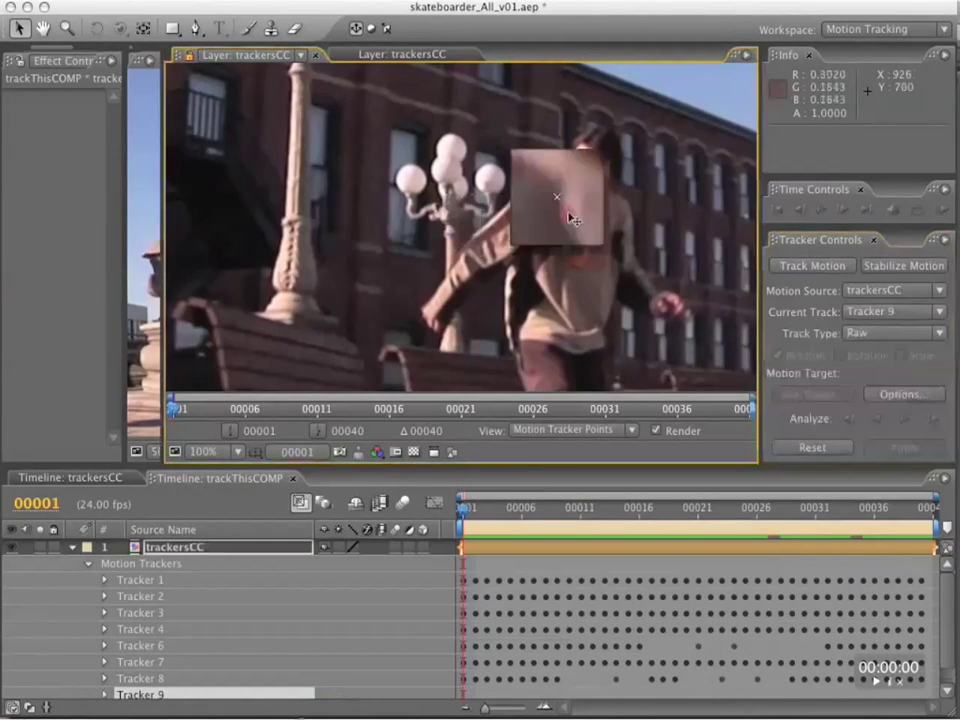
{"action": "scroll", "coordinate": [460, 250], "scroll_direction": "up", "scroll_amount": 2}
{"action": "key", "text": "alt+1"}
{"action": "key", "text": "alt+3"}
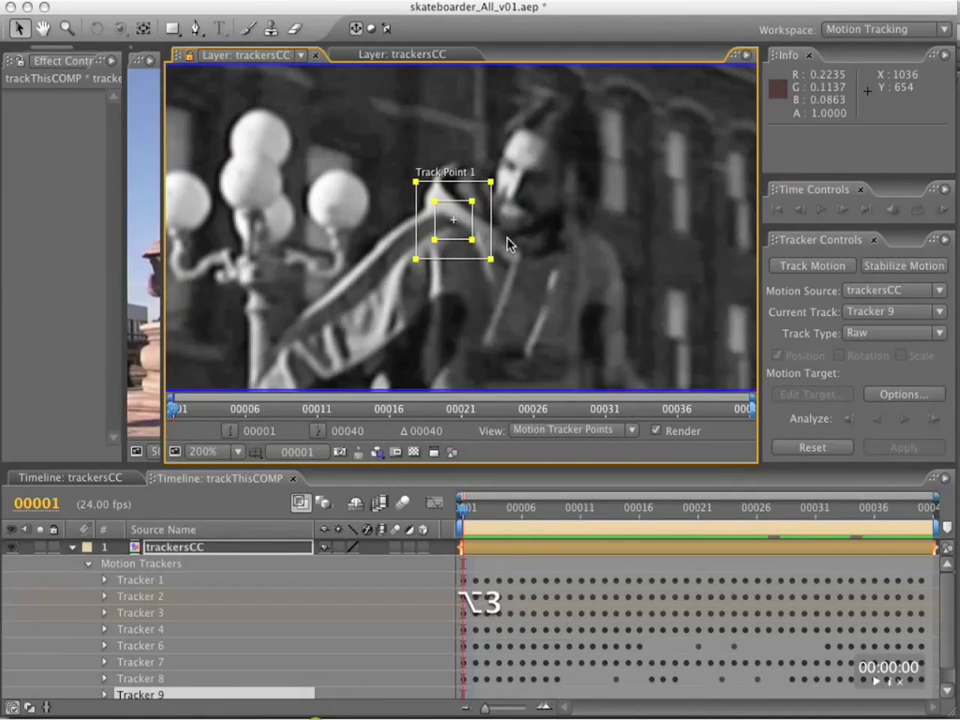
{"action": "key", "text": "alt+1"}
{"action": "key", "text": "alt+1"}
Step: Compare the red and green channels with the full-color image around the shoulder track point at 200% magnification
{"action": "left_click", "coordinate": [107, 482]}
{"action": "left_click", "coordinate": [342, 613]}
{"action": "left_click", "coordinate": [351, 630]}
{"action": "left_click", "coordinate": [256, 480]}
{"action": "left_click", "coordinate": [374, 174]}
{"action": "left_click", "coordinate": [72, 479]}
{"action": "left_click", "coordinate": [12, 581]}
{"action": "left_click", "coordinate": [224, 479]}
{"action": "left_click", "coordinate": [935, 422]}
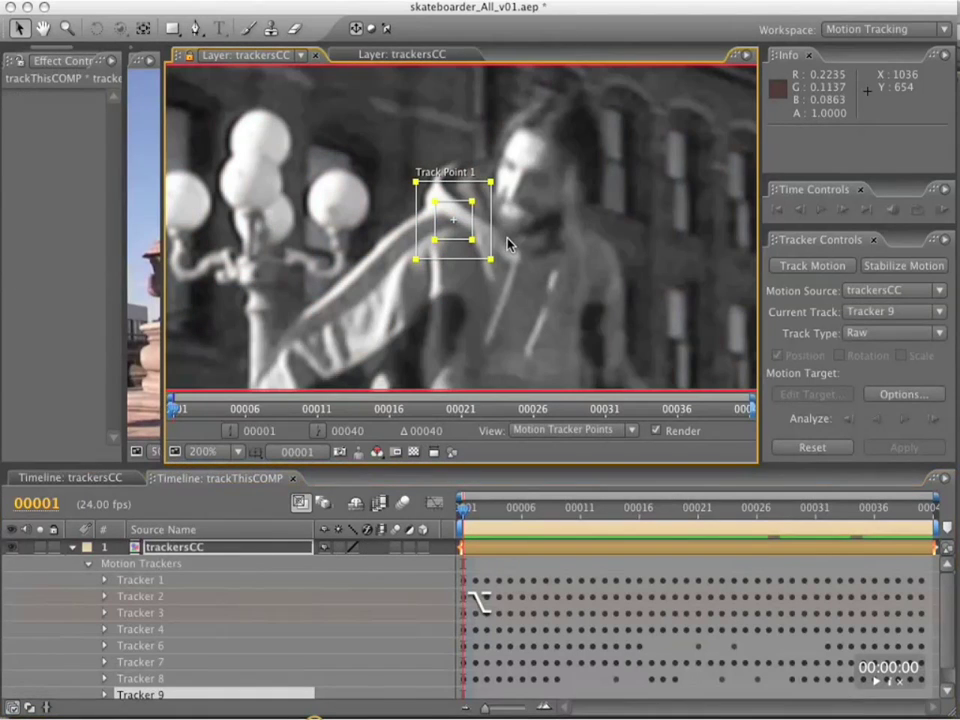
{"action": "key", "text": "alt+2"}
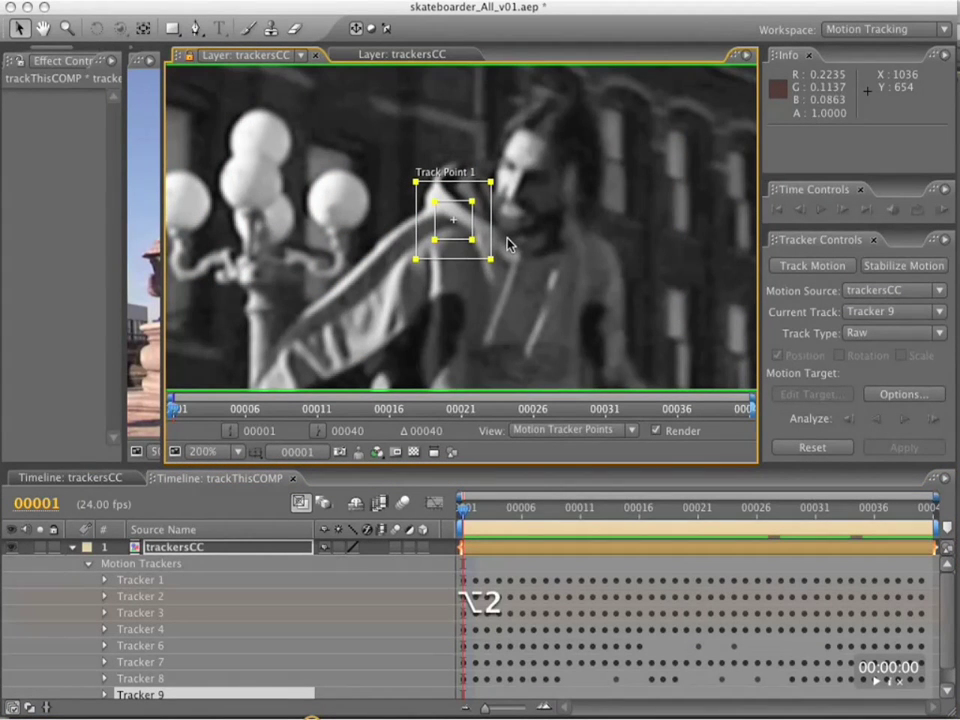
{"action": "key", "text": "alt+1"}
{"action": "key", "text": "alt+1"}
Step: Set the Shift Channels effect on the trackersCC footage to take red, green and blue from Green
{"action": "left_click", "coordinate": [98, 479]}
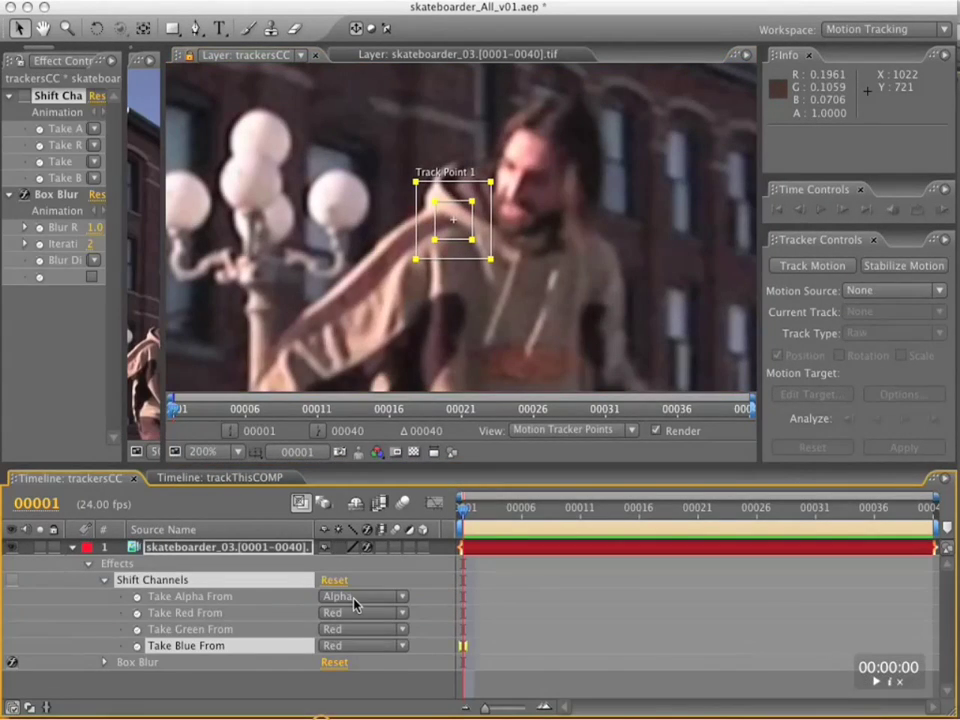
{"action": "left_click", "coordinate": [352, 613]}
{"action": "left_click", "coordinate": [350, 627]}
{"action": "left_click", "coordinate": [347, 630]}
{"action": "left_click", "coordinate": [350, 643]}
{"action": "left_click", "coordinate": [355, 645]}
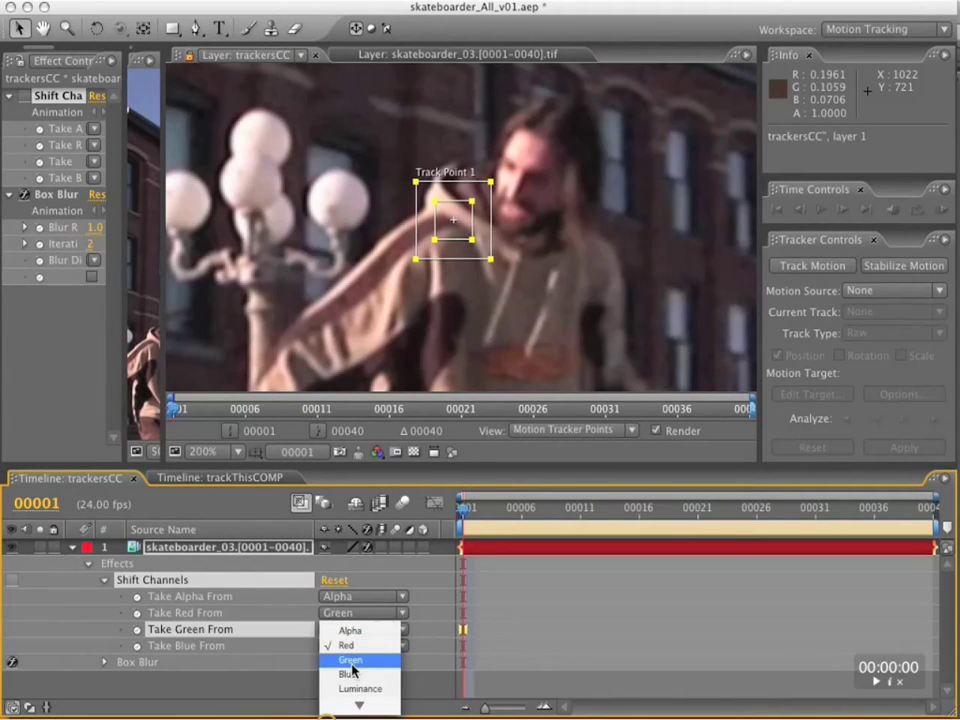
{"action": "left_click", "coordinate": [347, 658]}
{"action": "left_click", "coordinate": [255, 479]}
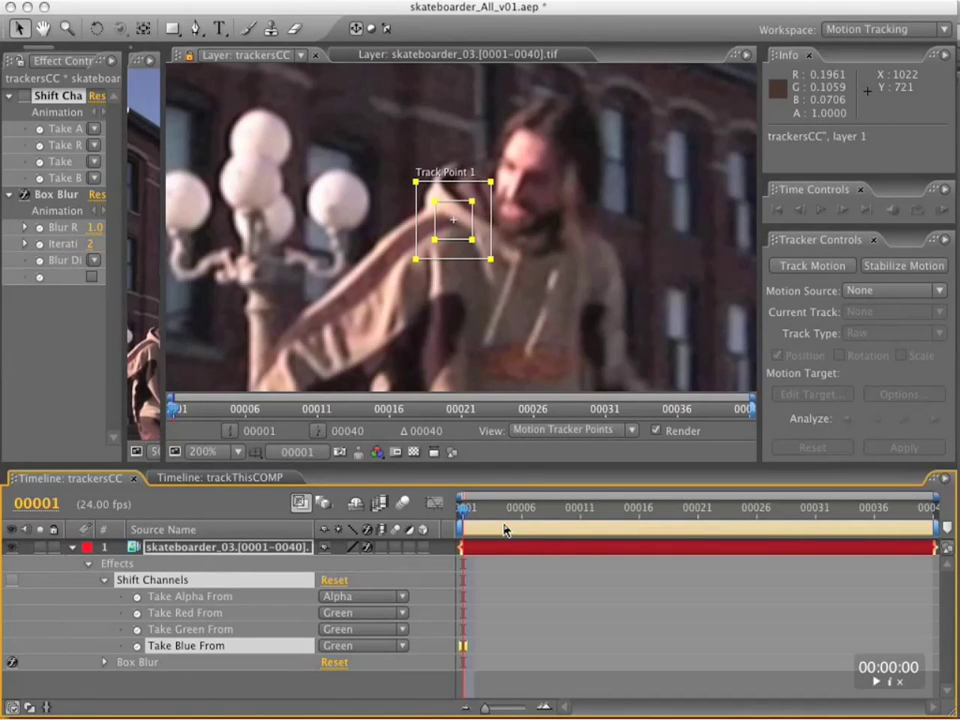
Step: Track the shoulder with Tracker 9 from frame 1 to frame 11 in trackThisCOMP, repositioning the track point by hand where needed
{"action": "left_click", "coordinate": [215, 478]}
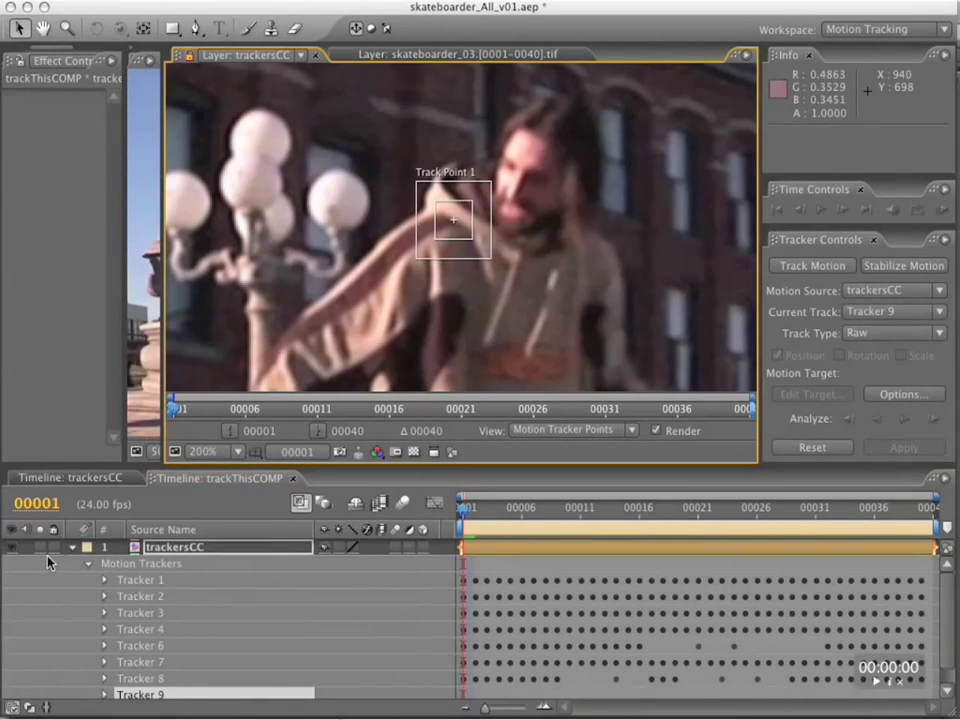
{"action": "left_click", "coordinate": [934, 420]}
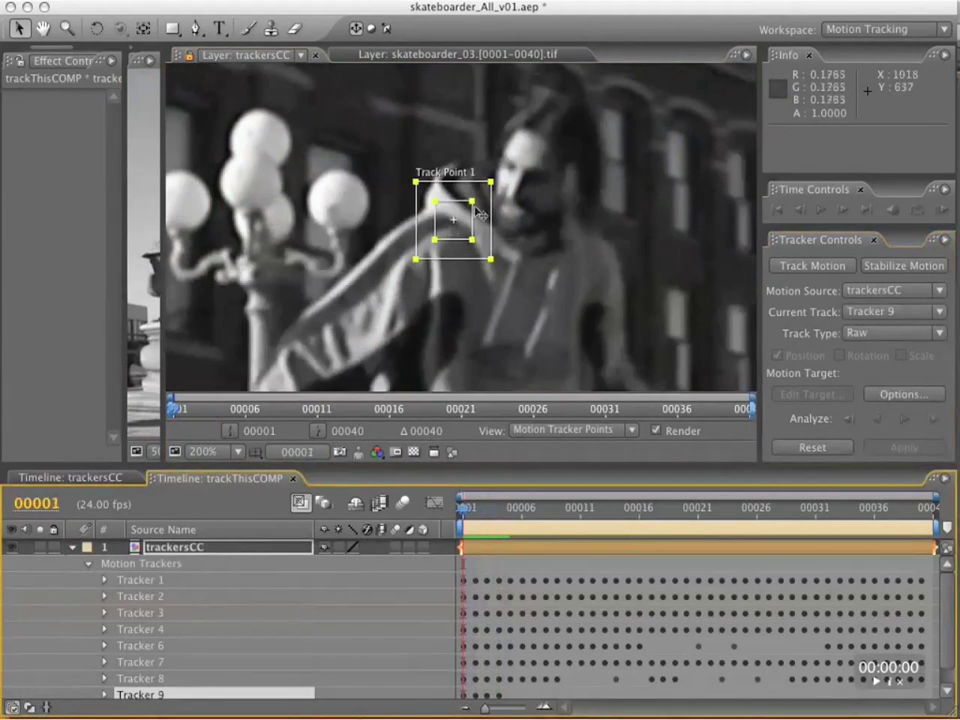
{"action": "left_click", "coordinate": [932, 425]}
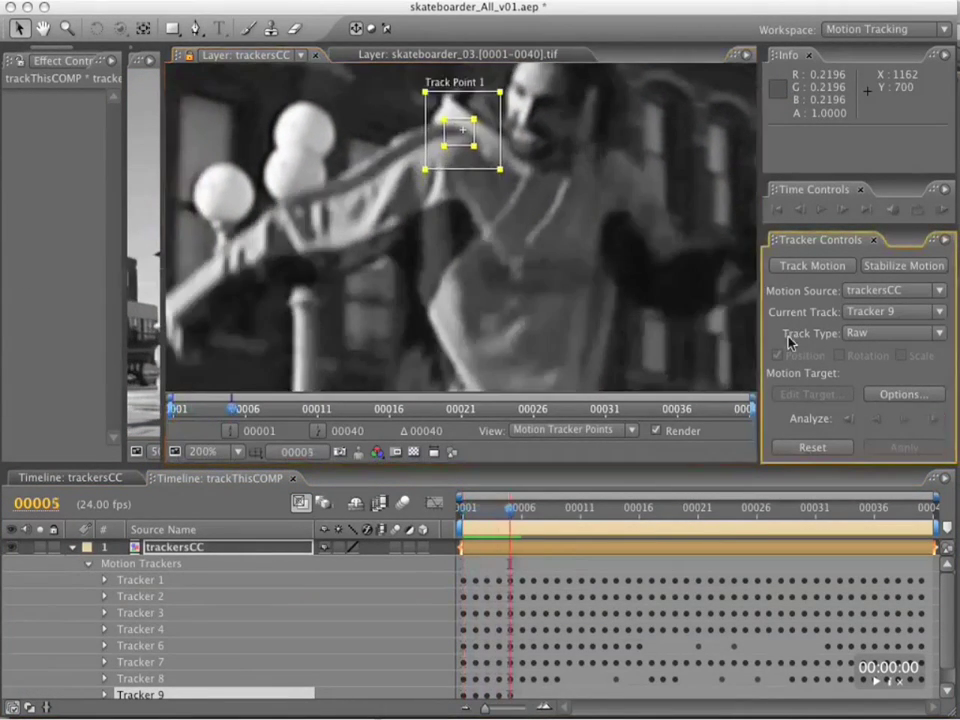
{"action": "left_click", "coordinate": [932, 424]}
{"action": "left_click_drag", "start_coordinate": [498, 190], "coordinate": [527, 240]}
{"action": "key", "text": "Page_Down"}
{"action": "key", "text": "Page_Down"}
{"action": "key", "text": "Page_Down"}
{"action": "left_click", "coordinate": [908, 423]}
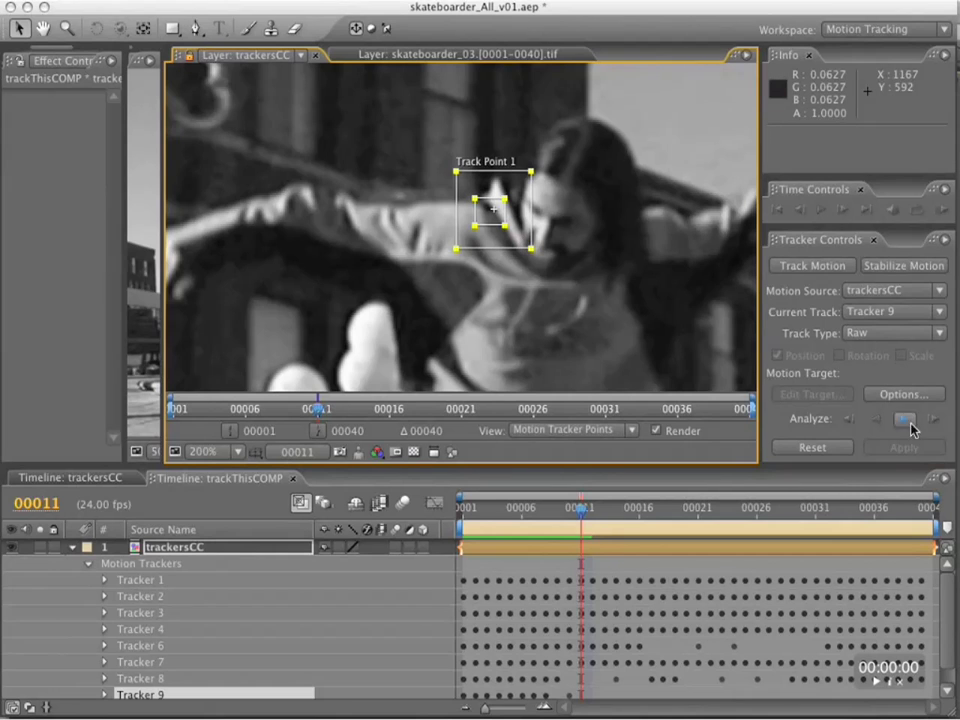
Step: Track the shoulder forward from frame 11 to frame 36, adjusting Tracker 9's point and regions along the way
{"action": "left_click", "coordinate": [932, 420]}
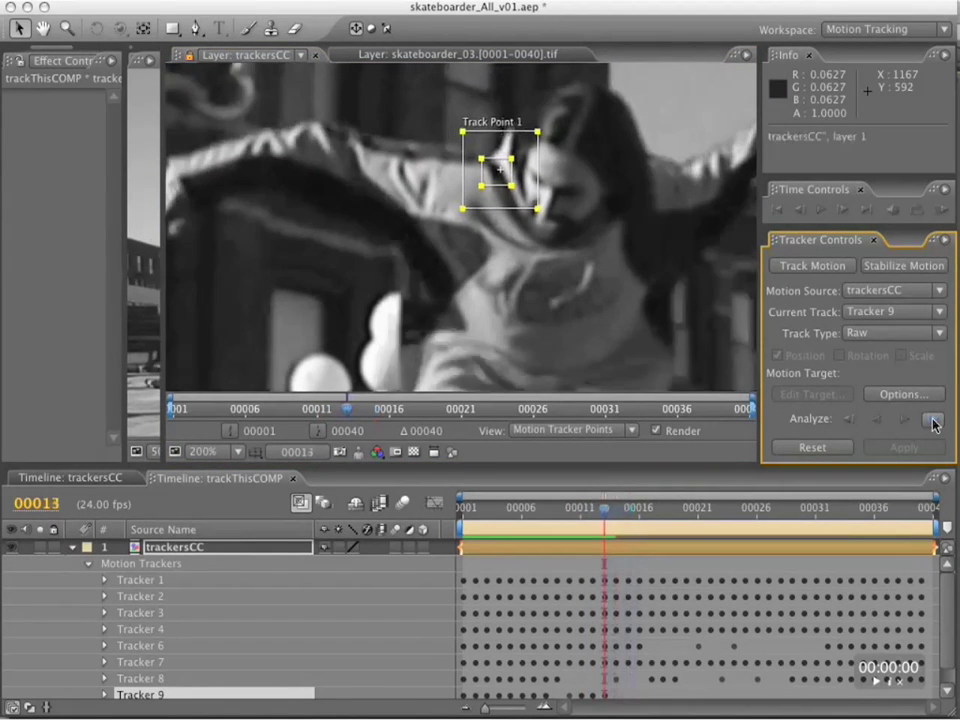
{"action": "left_click", "coordinate": [933, 424]}
{"action": "left_click_drag", "start_coordinate": [490, 116], "coordinate": [497, 150]}
{"action": "left_click", "coordinate": [932, 420]}
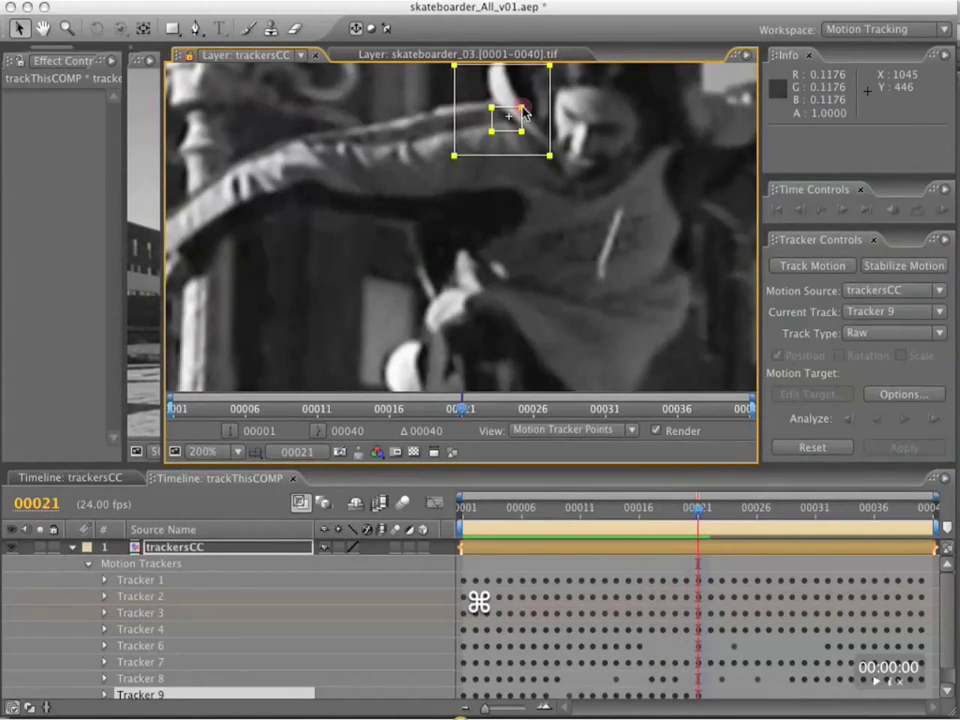
{"action": "left_click", "coordinate": [930, 420]}
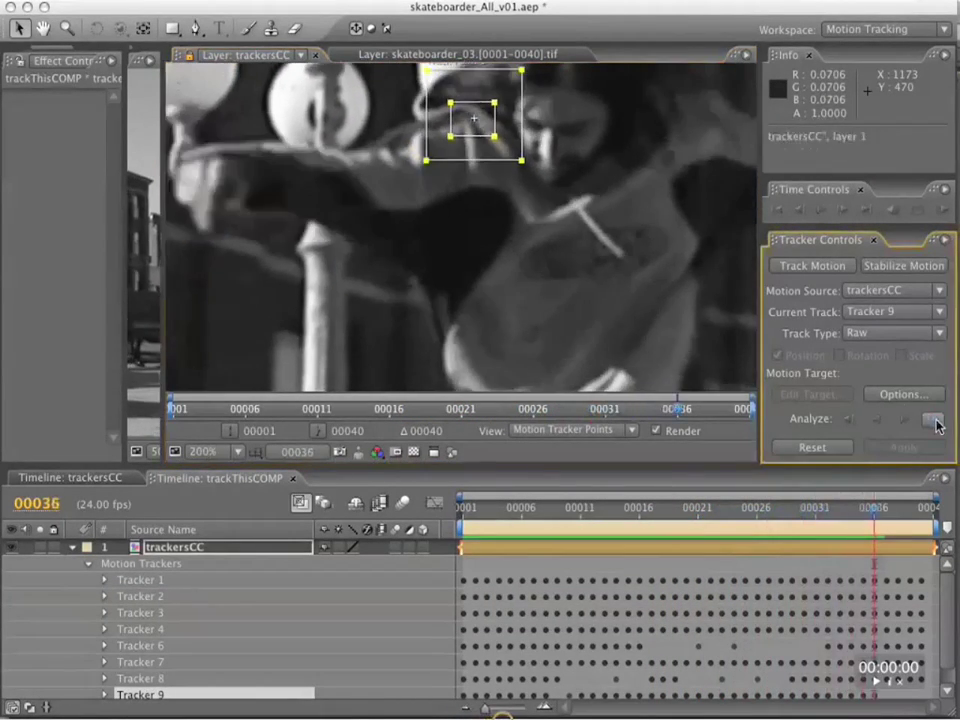
Step: Return to frame 1 and add a new motion tracker to the trackersCC layer with its track type set to Raw
{"action": "scroll", "coordinate": [452, 234], "scroll_direction": "down", "scroll_amount": 1}
{"action": "left_click_drag", "start_coordinate": [475, 510], "coordinate": [460, 510]}
{"action": "key", "text": "space"}
{"action": "left_click_drag", "start_coordinate": [400, 305], "coordinate": [447, 132]}
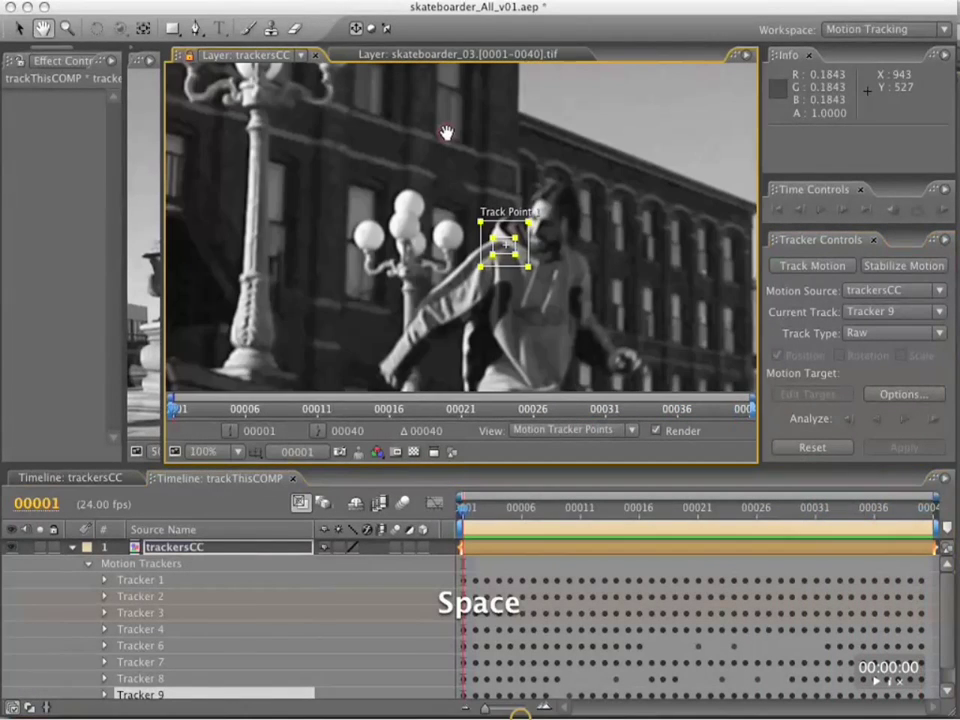
{"action": "key", "text": "space"}
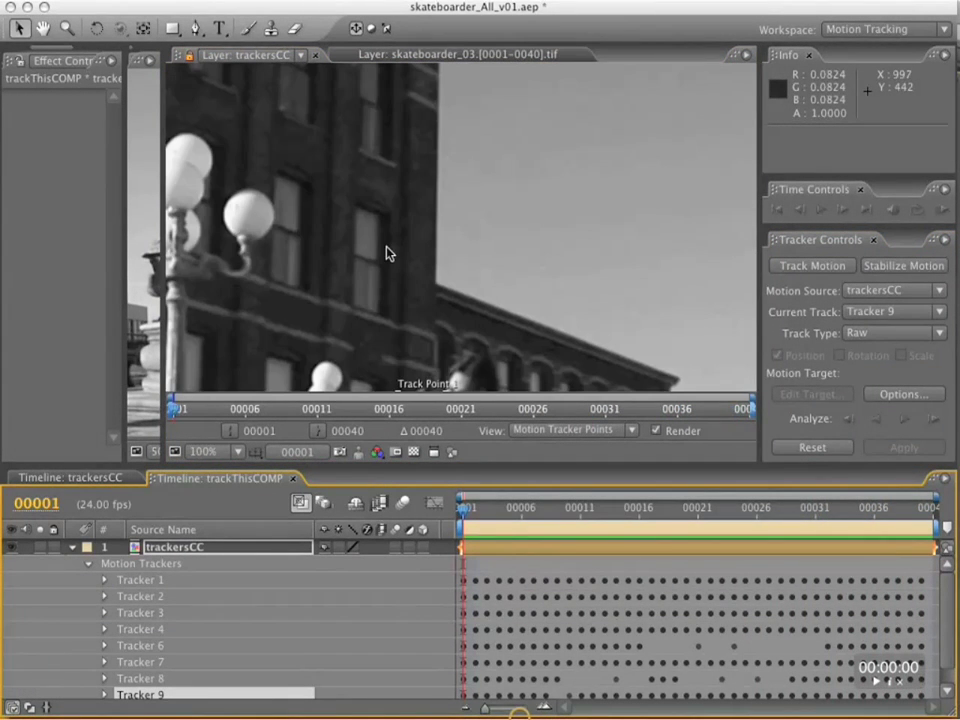
{"action": "key", "text": "space"}
{"action": "left_click", "coordinate": [812, 265]}
{"action": "left_click", "coordinate": [893, 333]}
{"action": "left_click", "coordinate": [885, 421]}
Step: Place Tracker 10's track point on the skateboarder's hand nearest the lamp post at frame 40
{"action": "left_click_drag", "start_coordinate": [465, 237], "coordinate": [429, 271]}
{"action": "left_click_drag", "start_coordinate": [408, 288], "coordinate": [431, 330]}
{"action": "left_click", "coordinate": [941, 512]}
{"action": "scroll", "coordinate": [446, 244], "scroll_direction": "down", "scroll_amount": 1}
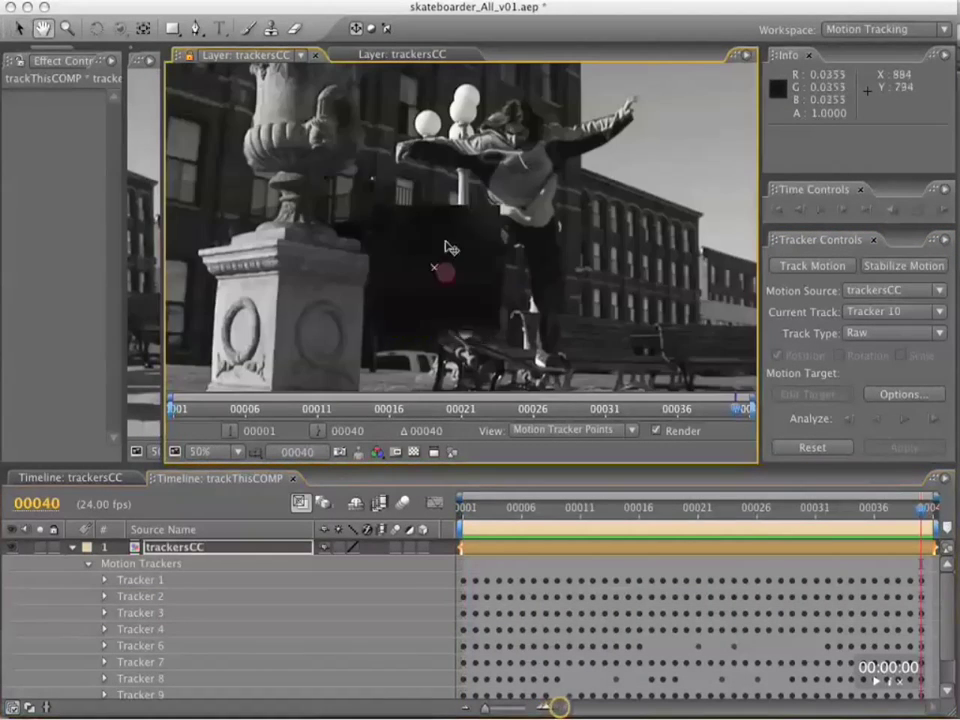
{"action": "left_click_drag", "start_coordinate": [447, 244], "coordinate": [404, 160]}
{"action": "scroll", "coordinate": [404, 160], "scroll_direction": "up", "scroll_amount": 1}
{"action": "key", "text": "space"}
{"action": "left_click_drag", "start_coordinate": [355, 70], "coordinate": [499, 216]}
{"action": "scroll", "coordinate": [499, 216], "scroll_direction": "up", "scroll_amount": 1}
Step: Resize Tracker 10's feature and search regions to enclose the skateboarder's hand
{"action": "left_click_drag", "start_coordinate": [396, 162], "coordinate": [395, 157]}
{"action": "left_click_drag", "start_coordinate": [434, 202], "coordinate": [414, 182]}
{"action": "left_click_drag", "start_coordinate": [485, 248], "coordinate": [485, 238]}
{"action": "left_click_drag", "start_coordinate": [525, 288], "coordinate": [534, 300]}
Step: Track the hand backward one frame at a time from frame 40 to frame 32, adjusting the regions where needed
{"action": "left_click", "coordinate": [849, 420]}
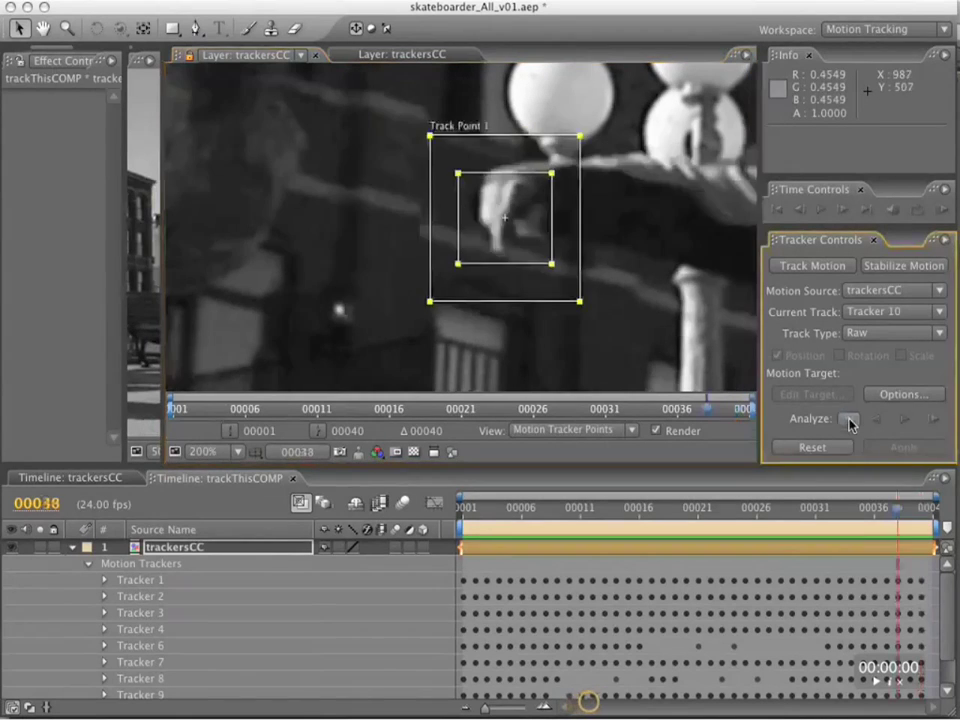
{"action": "left_click", "coordinate": [849, 420]}
{"action": "mouse_move", "coordinate": [484, 300]}
{"action": "left_mouse_down"}
{"action": "mouse_move", "coordinate": [500, 313]}
{"action": "mouse_move", "coordinate": [480, 306]}
{"action": "left_mouse_up"}
{"action": "key", "text": "super+z"}
{"action": "left_click", "coordinate": [849, 420]}
{"action": "left_click_drag", "start_coordinate": [545, 340], "coordinate": [550, 343]}
{"action": "key", "text": "comma"}
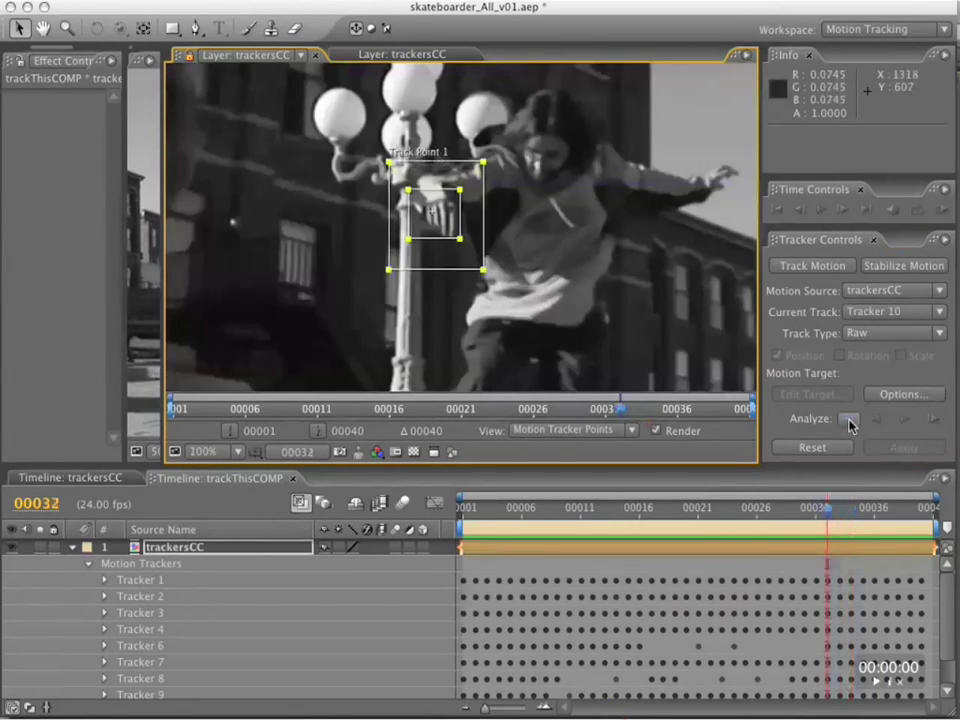
Step: Track the hand backward from frame 32 to frame 26, resizing Tracker 10's feature region around the fingers at frame 28
{"action": "left_click", "coordinate": [849, 421]}
{"action": "left_click_drag", "start_coordinate": [449, 241], "coordinate": [450, 303]}
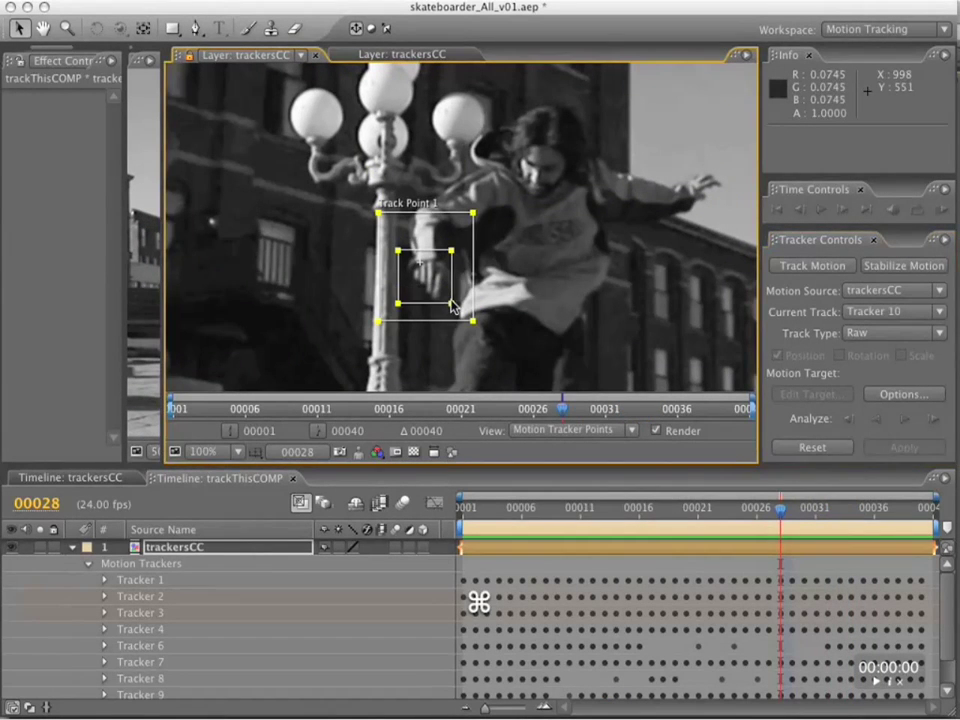
{"action": "left_click", "coordinate": [849, 420]}
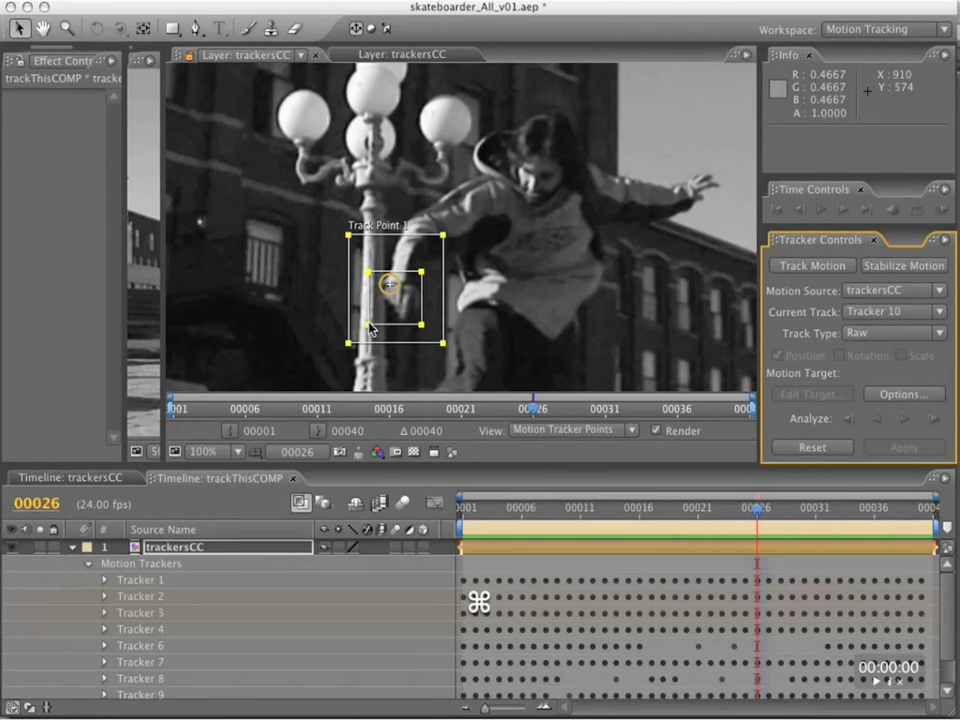
Step: Step through the frames around 26 to 28 to examine how well Tracker 10 stays on the hand
{"action": "key", "text": "Page_Down"}
{"action": "key", "text": "Page_Down"}
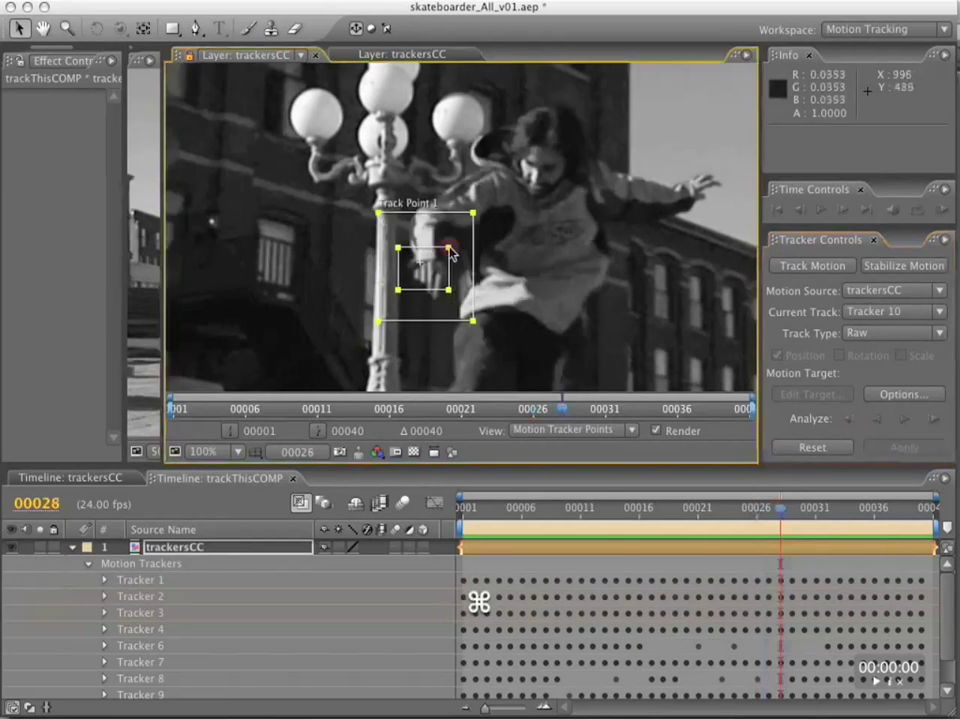
{"action": "key", "text": "Page_Down"}
{"action": "key", "text": "Page_Down"}
{"action": "key", "text": "Page_Down"}
{"action": "key", "text": "Page_Down"}
{"action": "key", "text": "period"}
{"action": "key", "text": "Page_Down"}
{"action": "left_click_drag", "start_coordinate": [510, 300], "coordinate": [527, 326]}
{"action": "key", "text": "Page_Down"}
{"action": "key", "text": "Page_Up"}
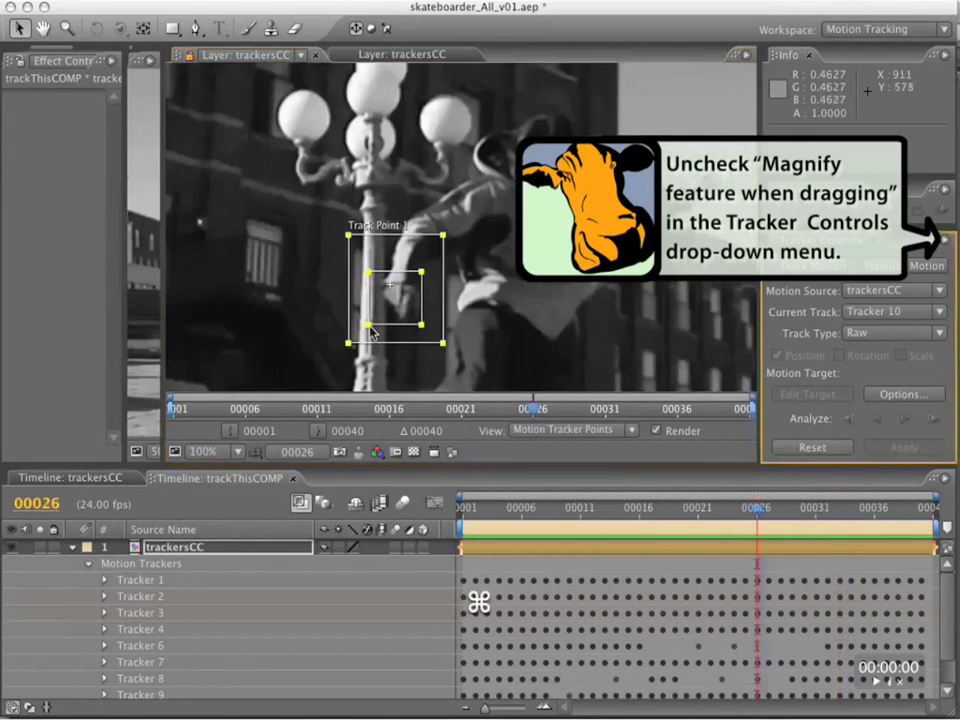
Step: Narrow Tracker 10's feature region at frame 26 to leave out the lamp post, comparing it with the neighbouring frames
{"action": "left_click_drag", "start_coordinate": [368, 326], "coordinate": [382, 328]}
{"action": "key", "text": "Page_Up"}
{"action": "key", "text": "Page_Up"}
{"action": "key", "text": "Page_Down"}
{"action": "key", "text": "Page_Down"}
{"action": "key", "text": "Page_Down"}
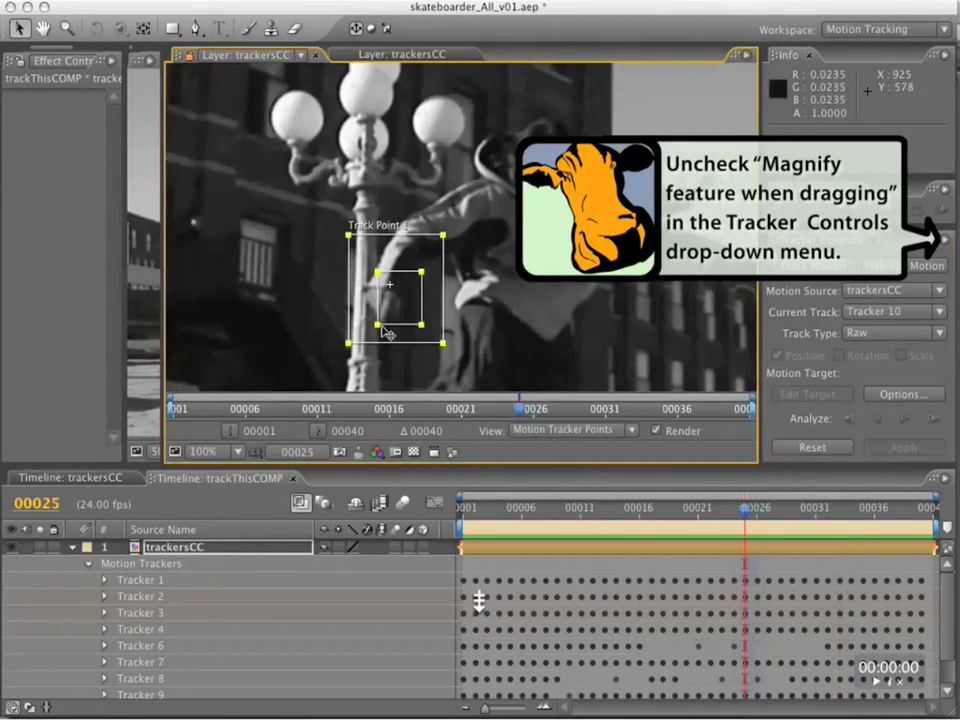
{"action": "key", "text": "Page_Up"}
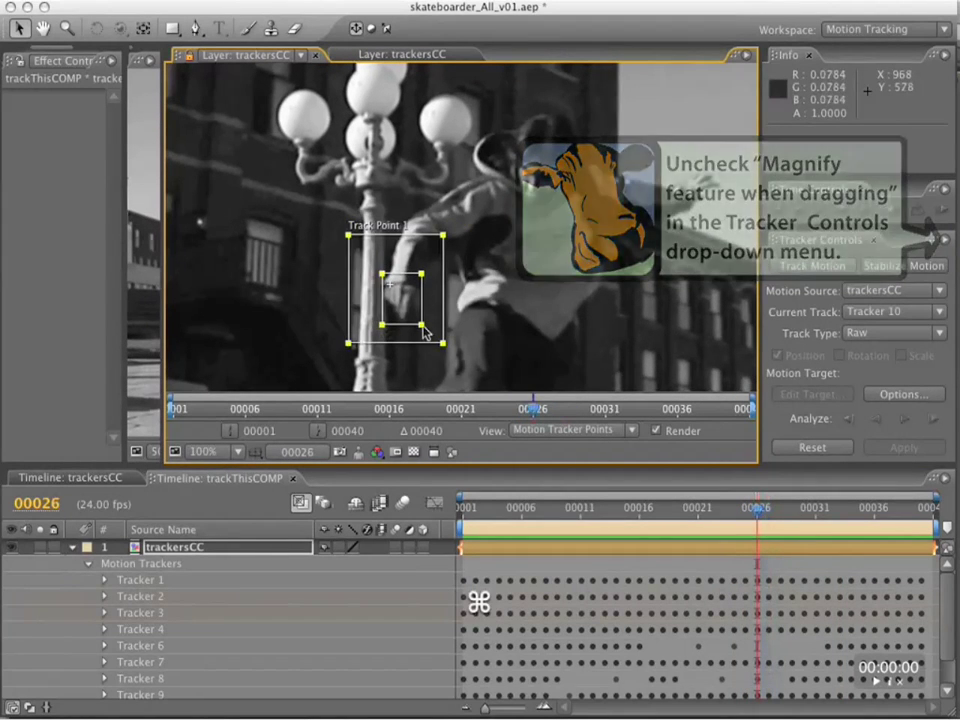
Step: Track the hand backward from frame 26 to frame 23, checking the tracked frames
{"action": "left_click", "coordinate": [848, 419]}
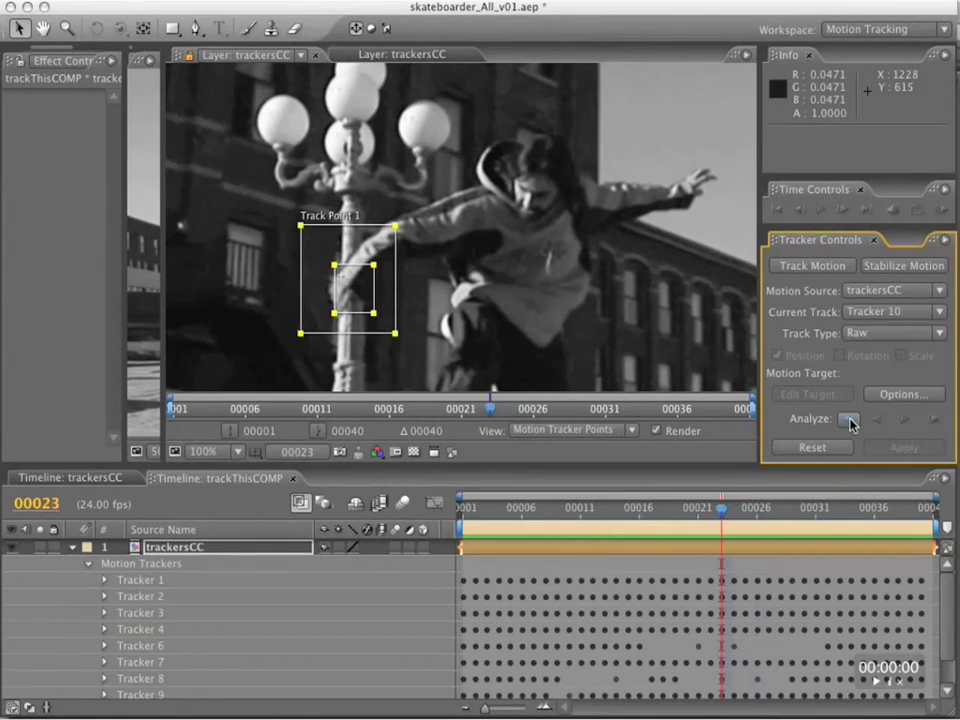
{"action": "left_click", "coordinate": [371, 338]}
{"action": "left_click", "coordinate": [850, 422]}
{"action": "key", "text": "Page_Down"}
{"action": "key", "text": "Page_Down"}
{"action": "key", "text": "Page_Down"}
{"action": "left_click", "coordinate": [851, 424]}
Step: Reposition Tracker 10's track point on the hand in front of the lamp post at frames 23 and 22
{"action": "left_click", "coordinate": [381, 336]}
{"action": "key", "text": "Page_Down"}
{"action": "key", "text": "Page_Down"}
{"action": "key", "text": "Page_Up"}
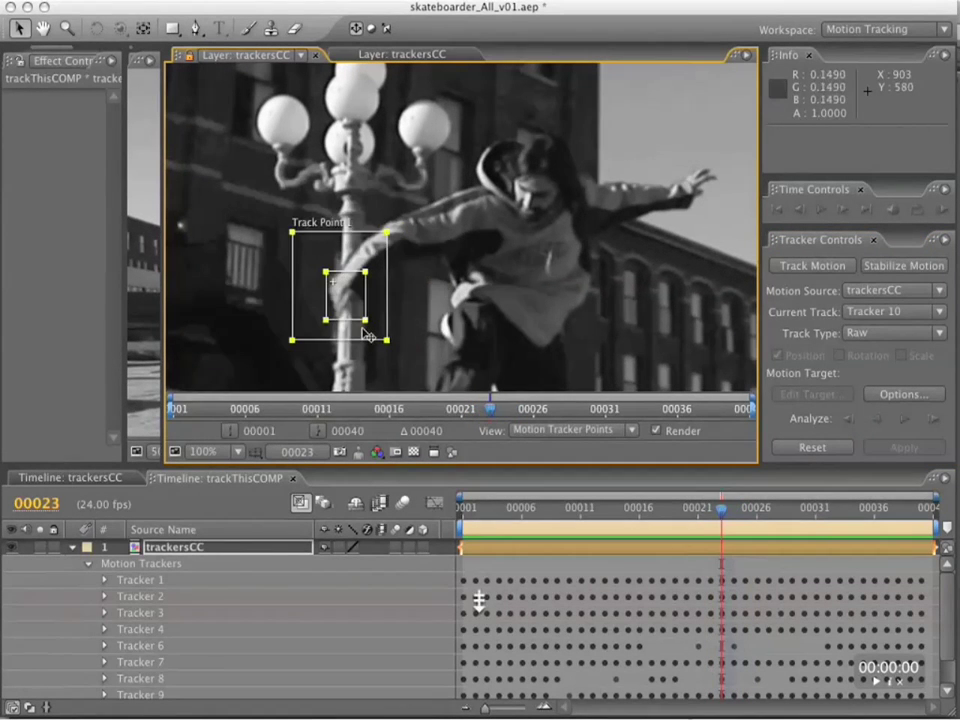
{"action": "key", "text": "Page_Up"}
{"action": "left_click_drag", "start_coordinate": [356, 329], "coordinate": [352, 331]}
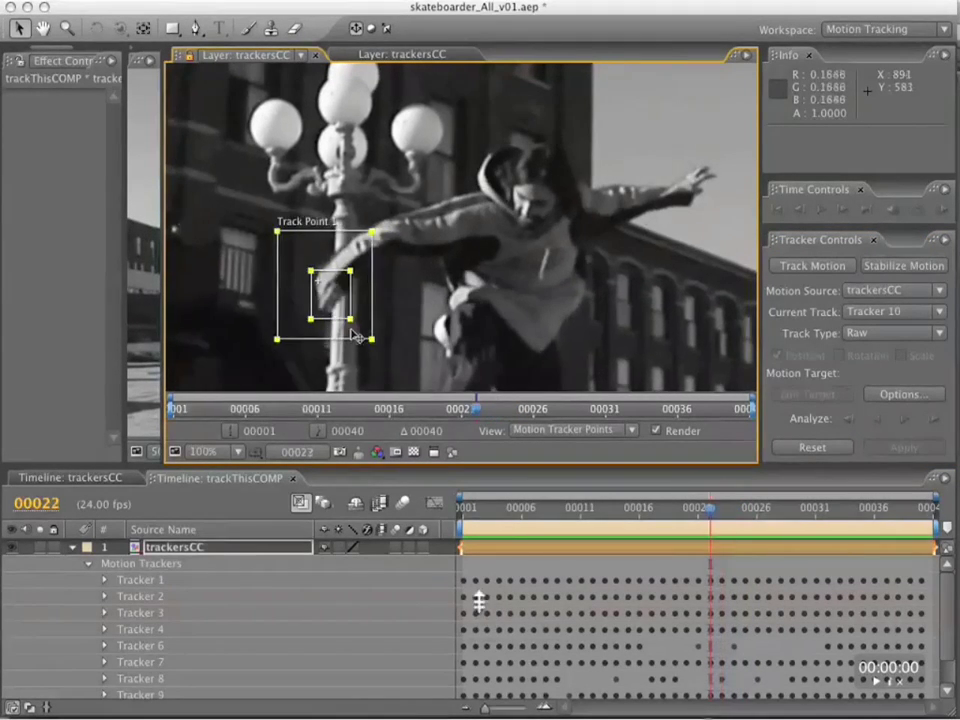
Step: Track the hand backward in short passes from frame 22 to frame 7
{"action": "left_click", "coordinate": [848, 420]}
{"action": "left_click", "coordinate": [393, 350]}
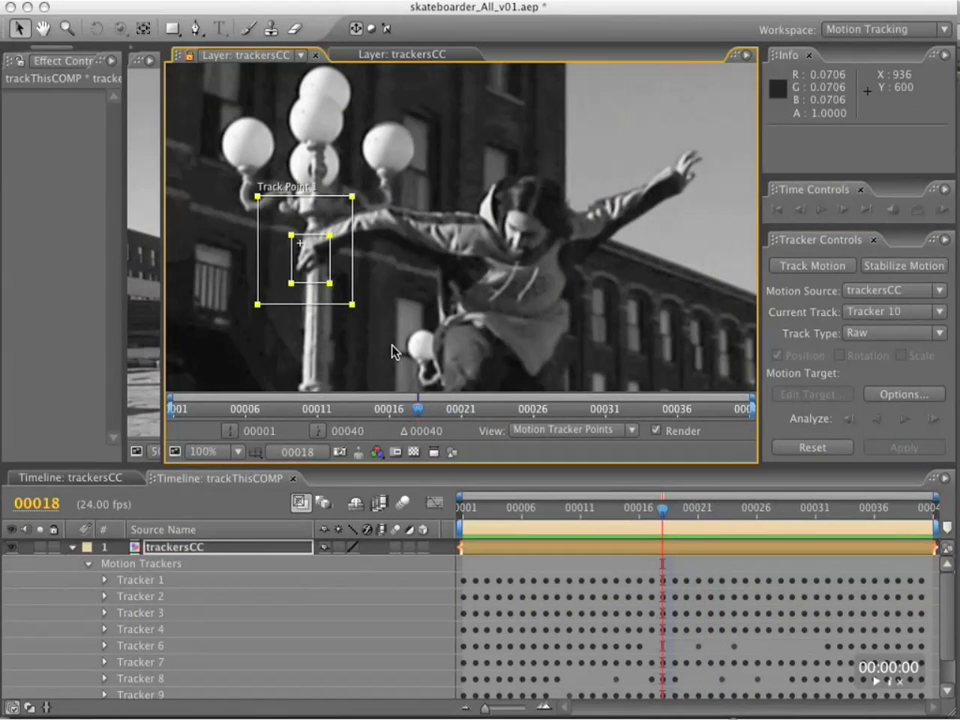
{"action": "left_click", "coordinate": [847, 420]}
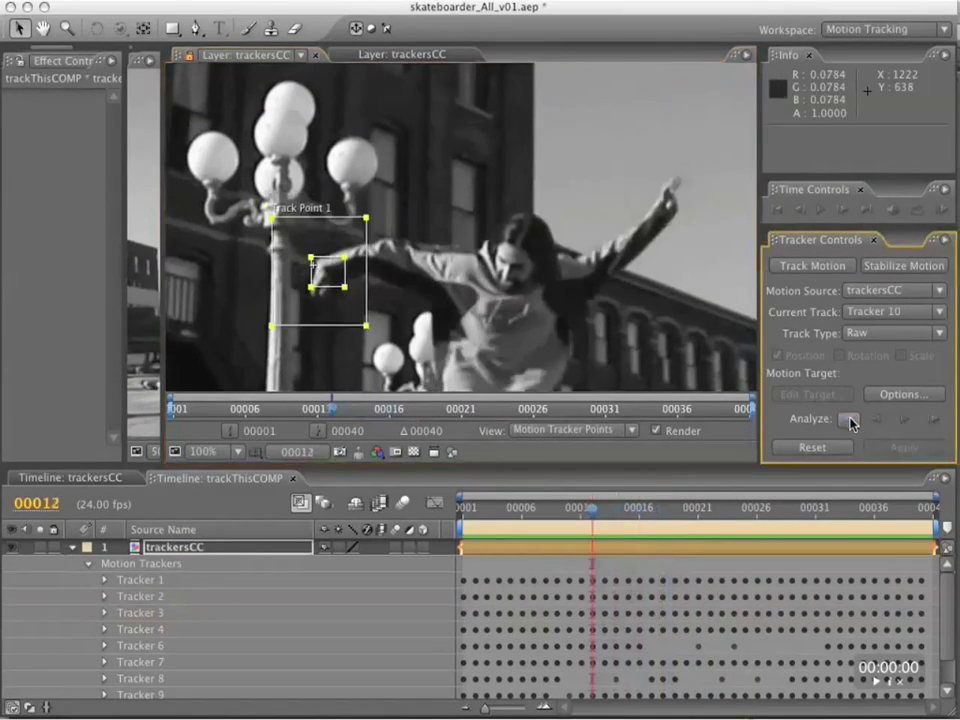
{"action": "left_click", "coordinate": [848, 420]}
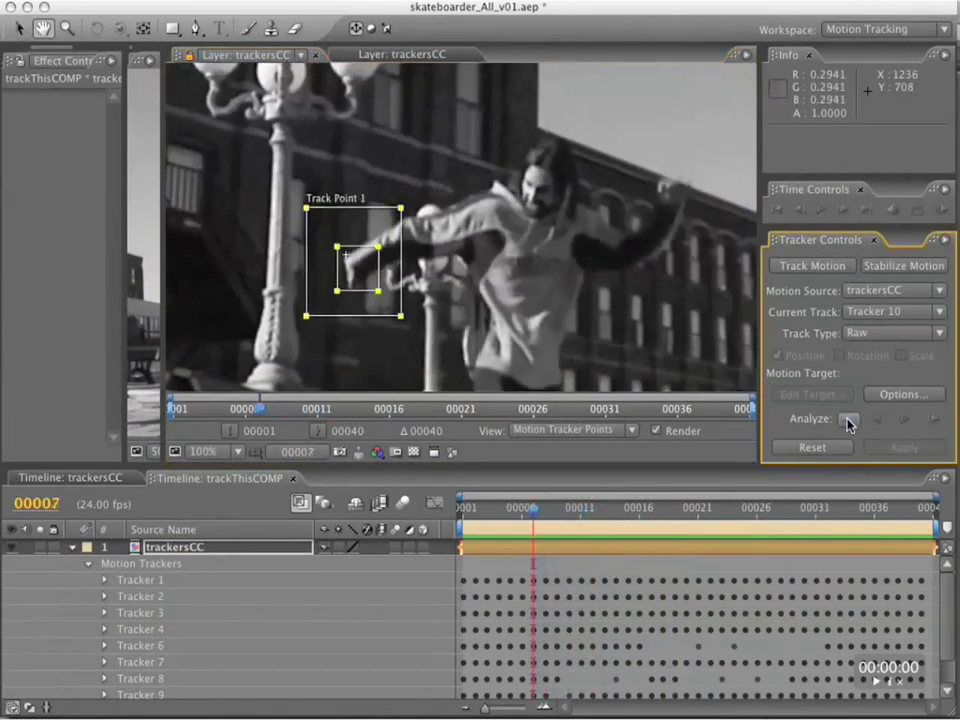
Step: Try to track the hand backward beyond frame 7, and return to frame 7 to recheck the point
{"action": "left_click", "coordinate": [848, 420]}
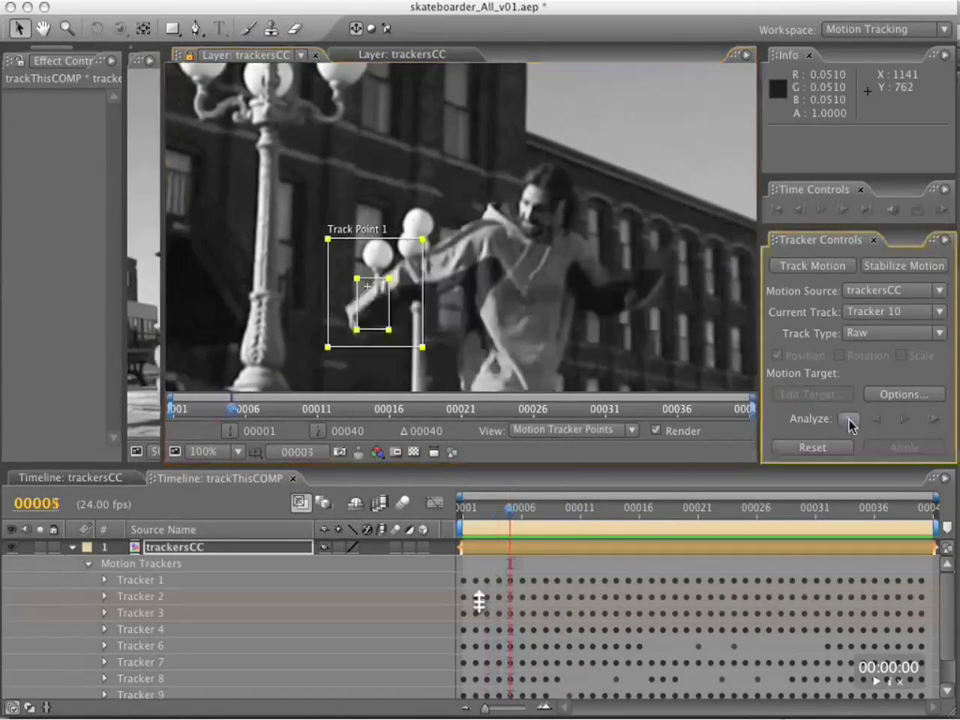
{"action": "key", "text": "Page_Down"}
{"action": "key", "text": "Page_Down"}
{"action": "left_click", "coordinate": [848, 420]}
{"action": "key", "text": "Page_Down"}
{"action": "key", "text": "Page_Down"}
{"action": "left_click", "coordinate": [848, 420]}
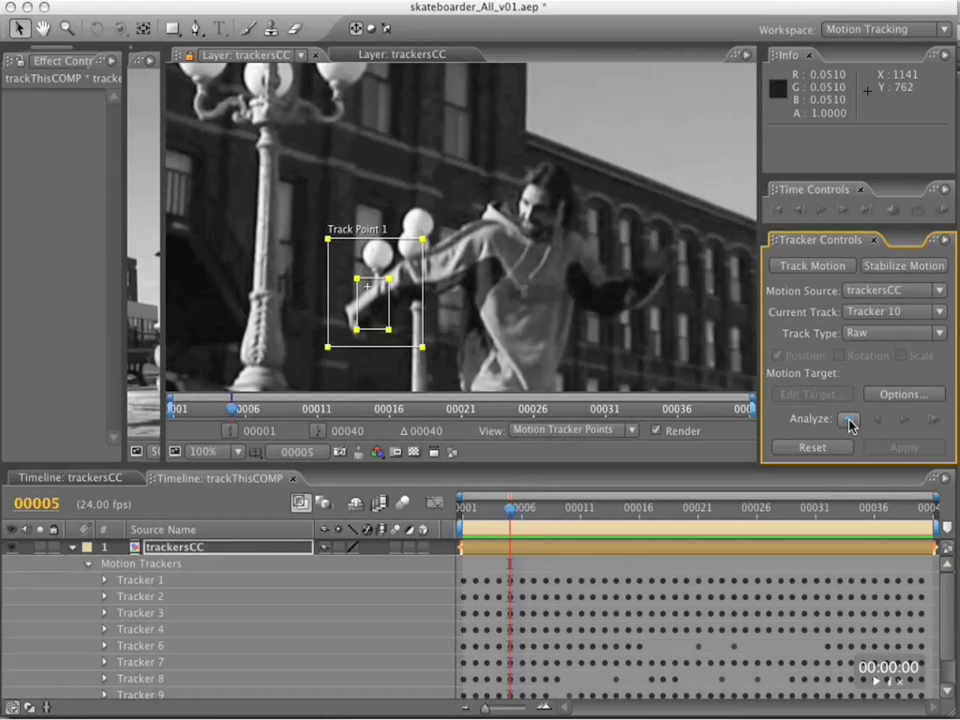
{"action": "key", "text": "Page_Down"}
{"action": "key", "text": "Page_Down"}
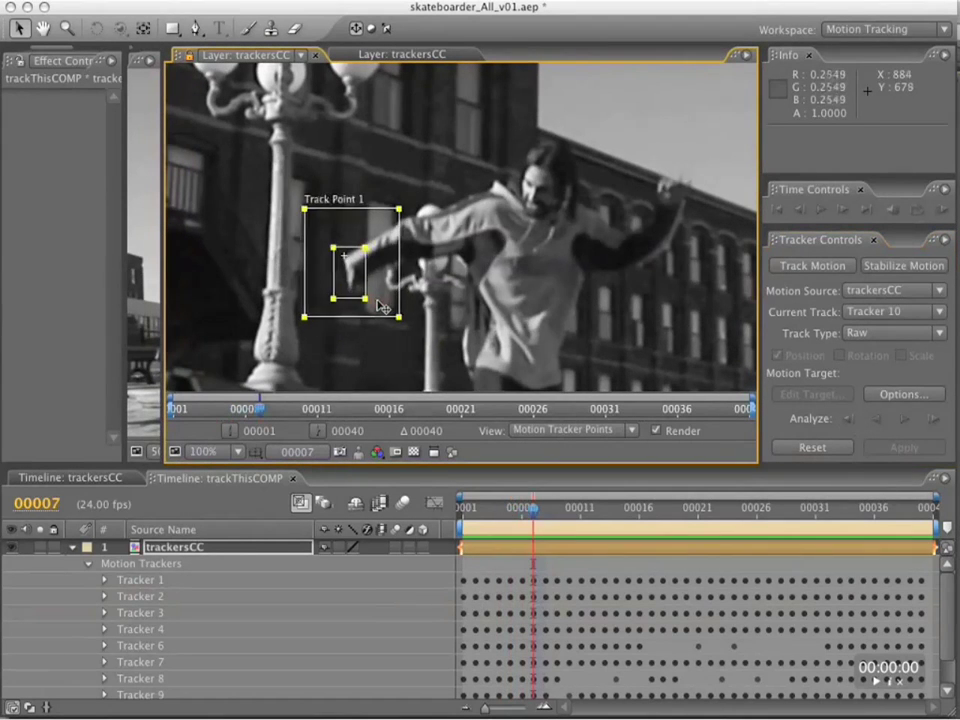
Step: Reposition Tracker 10 on the hand around frame 7 and resize its feature and search regions to fit the hand closely
{"action": "key", "text": "Page_Down"}
{"action": "key", "text": "Page_Up"}
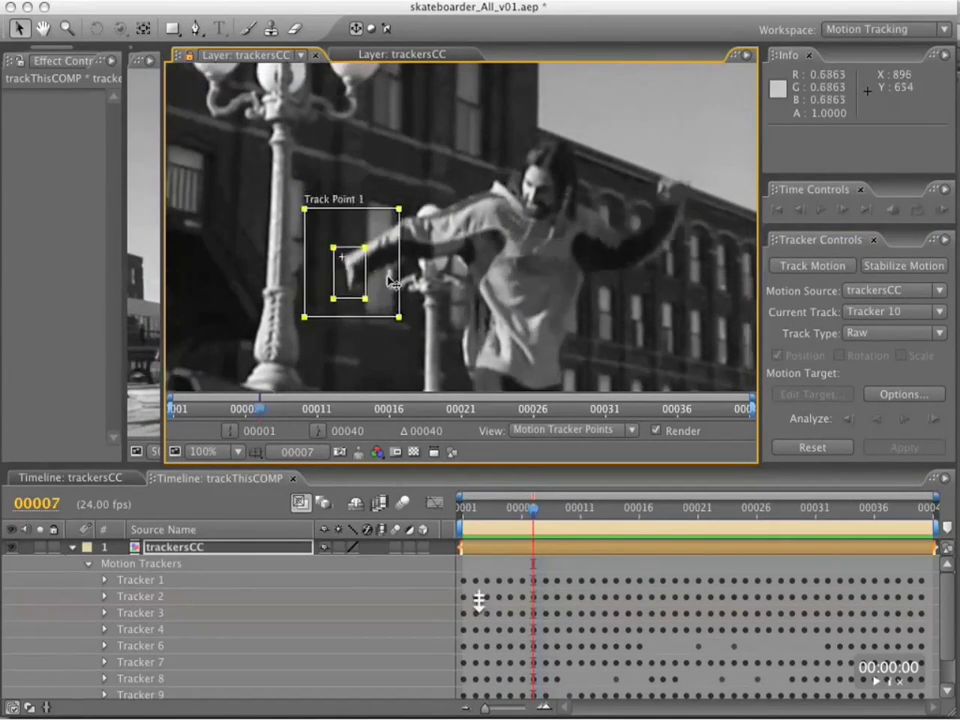
{"action": "key", "text": "Page_Up"}
{"action": "mouse_move", "coordinate": [356, 274]}
{"action": "left_mouse_down"}
{"action": "mouse_move", "coordinate": [339, 272]}
{"action": "mouse_move", "coordinate": [349, 290]}
{"action": "left_mouse_up"}
{"action": "key", "text": "Page_Down"}
{"action": "key", "text": "Page_Up"}
{"action": "left_click_drag", "start_coordinate": [393, 331], "coordinate": [367, 325]}
{"action": "left_click_drag", "start_coordinate": [398, 223], "coordinate": [381, 246]}
{"action": "left_click_drag", "start_coordinate": [299, 346], "coordinate": [313, 359]}
Step: Track the hand backward to frame 1 and scrub through the layer to check the track
{"action": "left_click", "coordinate": [849, 420]}
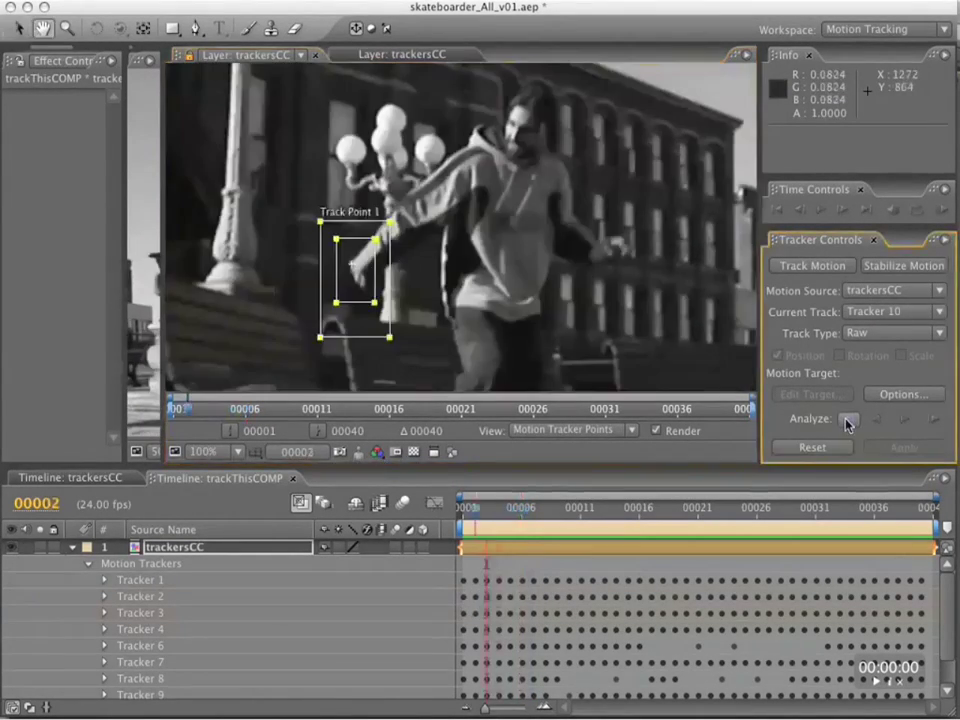
{"action": "left_click", "coordinate": [849, 420]}
{"action": "key", "text": "comma"}
{"action": "left_click", "coordinate": [464, 509]}
{"action": "left_click_drag", "start_coordinate": [172, 409], "coordinate": [580, 415]}
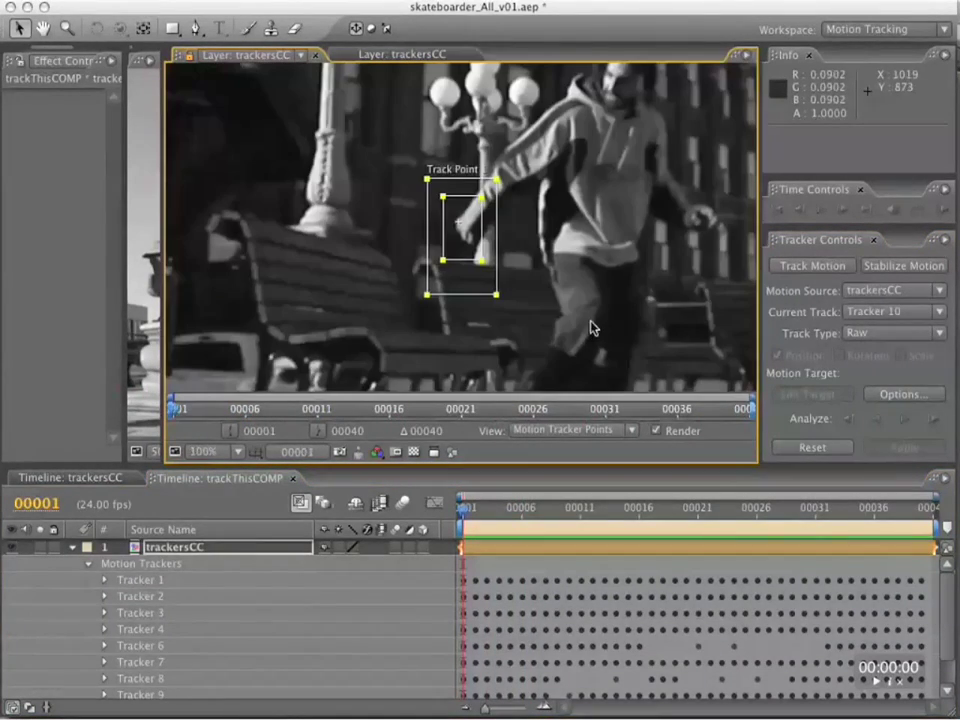
Step: Scrub back and forth through the shot with TrackerALL's track points displayed to review the combined tracking, ending at frame 40
{"action": "left_click", "coordinate": [95, 479]}
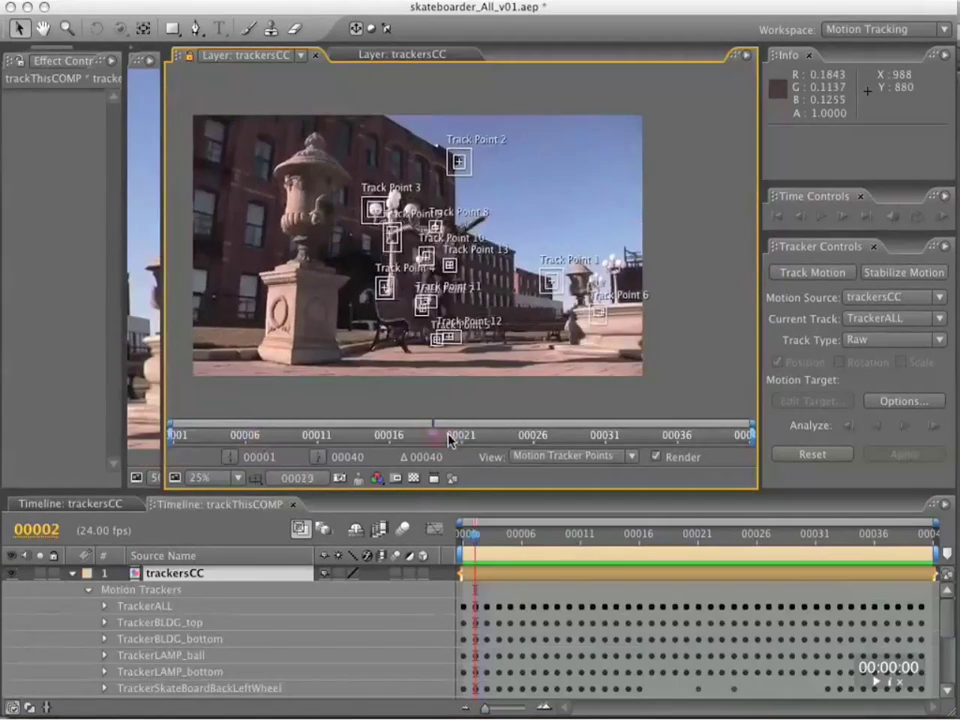
{"action": "left_click_drag", "start_coordinate": [448, 436], "coordinate": [768, 449]}
{"action": "key", "text": "ctrl+alt+F15"}
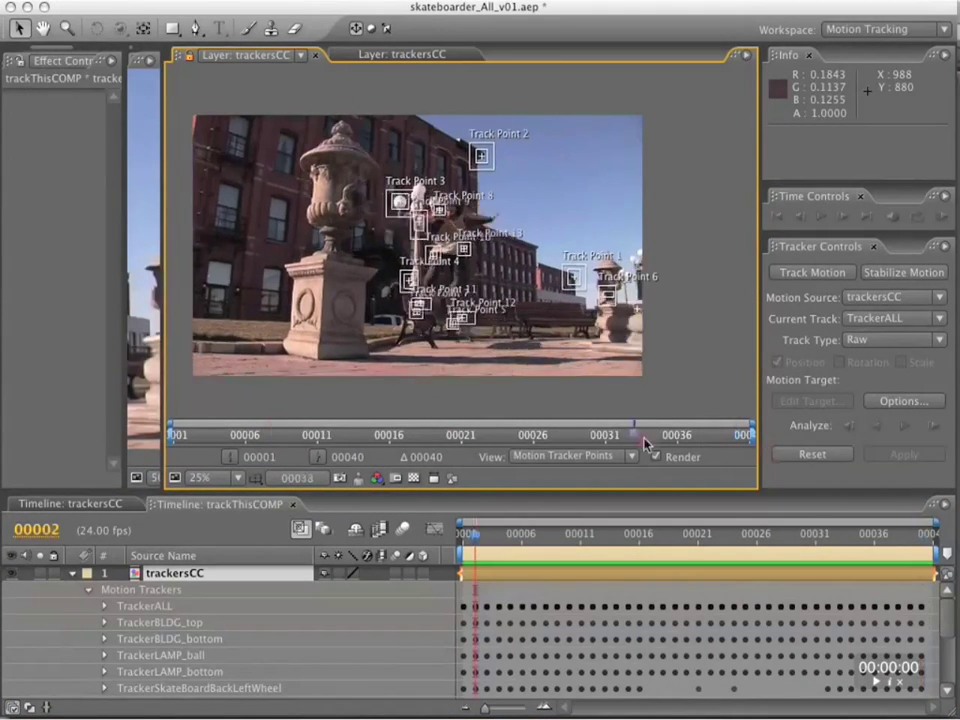
{"action": "left_click_drag", "start_coordinate": [644, 438], "coordinate": [246, 436]}
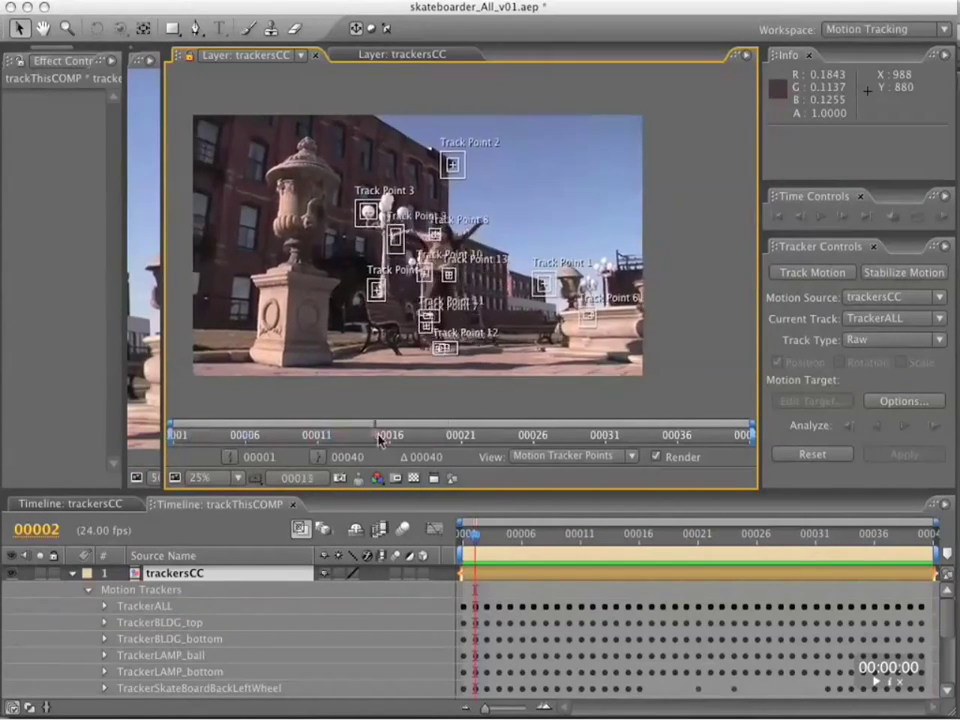
{"action": "left_click_drag", "start_coordinate": [380, 440], "coordinate": [763, 453]}
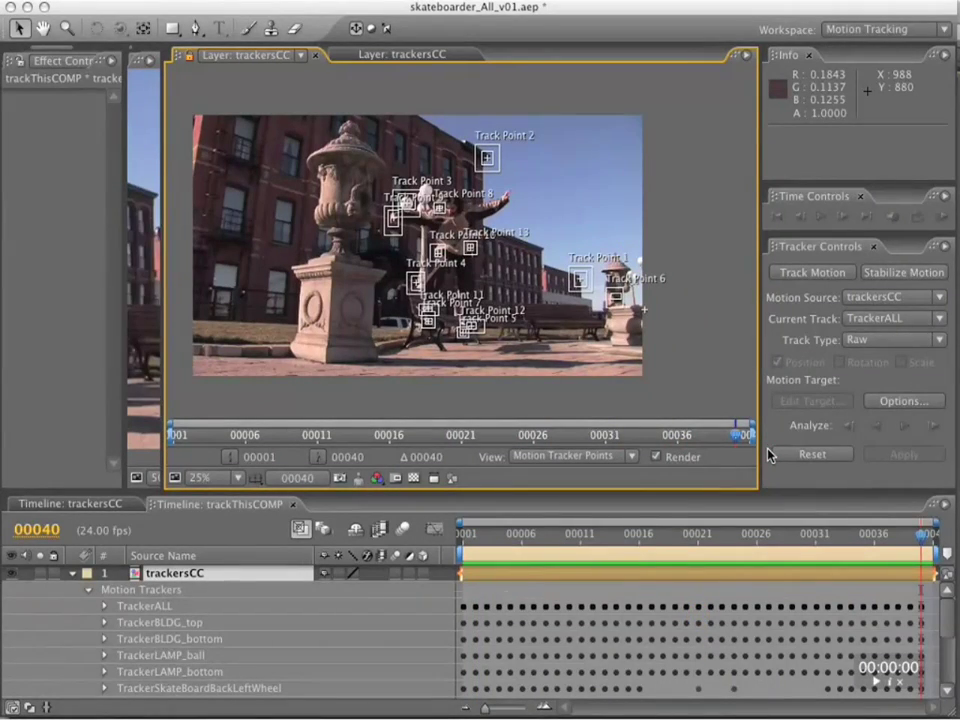
{"action": "key", "text": "ctrl+alt+F15"}
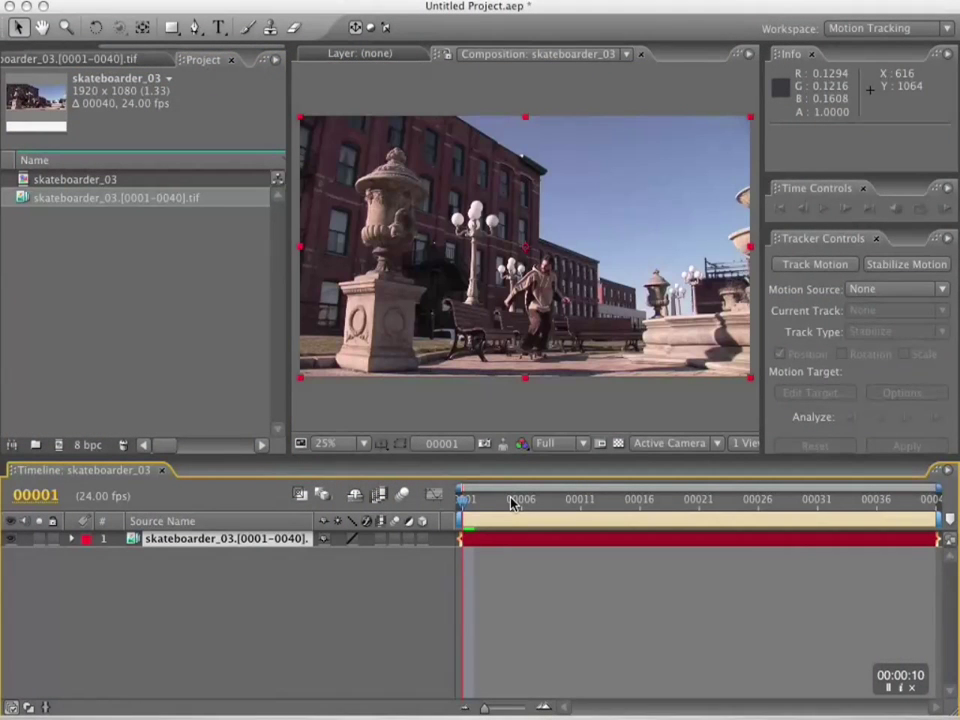
Step: Play a RAM preview of the skateboarder_03 composition to examine the camera movement
{"action": "key", "text": "KP_0"}
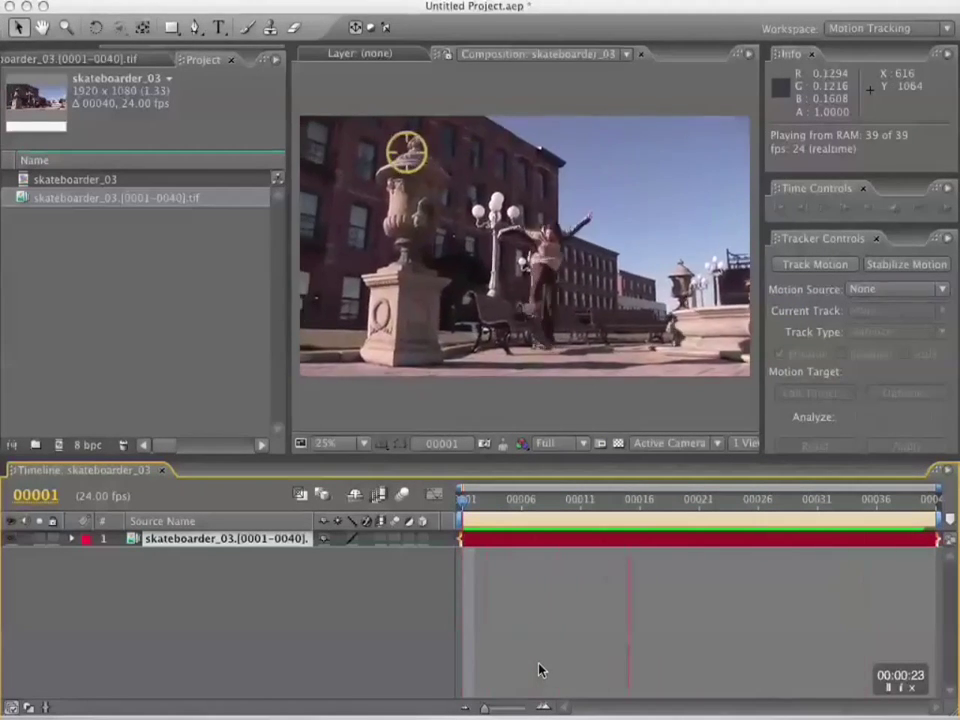
{"action": "key", "text": "KP_0"}
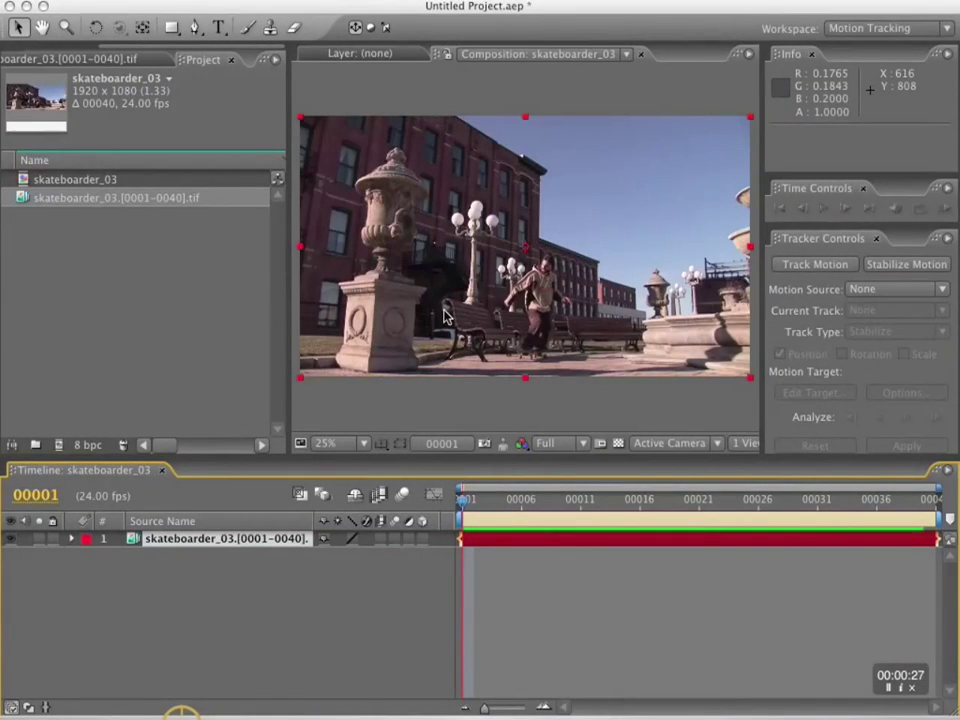
Step: Create a position-only Stabilize tracker for the skateboarder_03 footage layer at frame 1
{"action": "left_click", "coordinate": [921, 265]}
{"action": "key", "text": "grave"}
{"action": "key", "text": "period"}
{"action": "left_click_drag", "start_coordinate": [477, 364], "coordinate": [399, 432]}
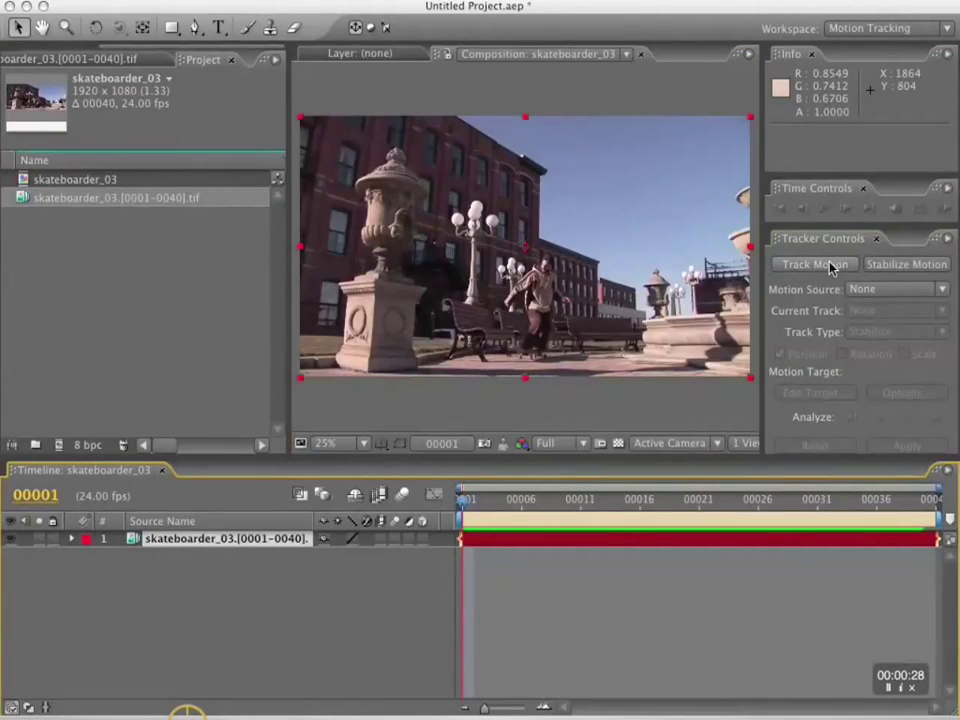
{"action": "left_click", "coordinate": [921, 266]}
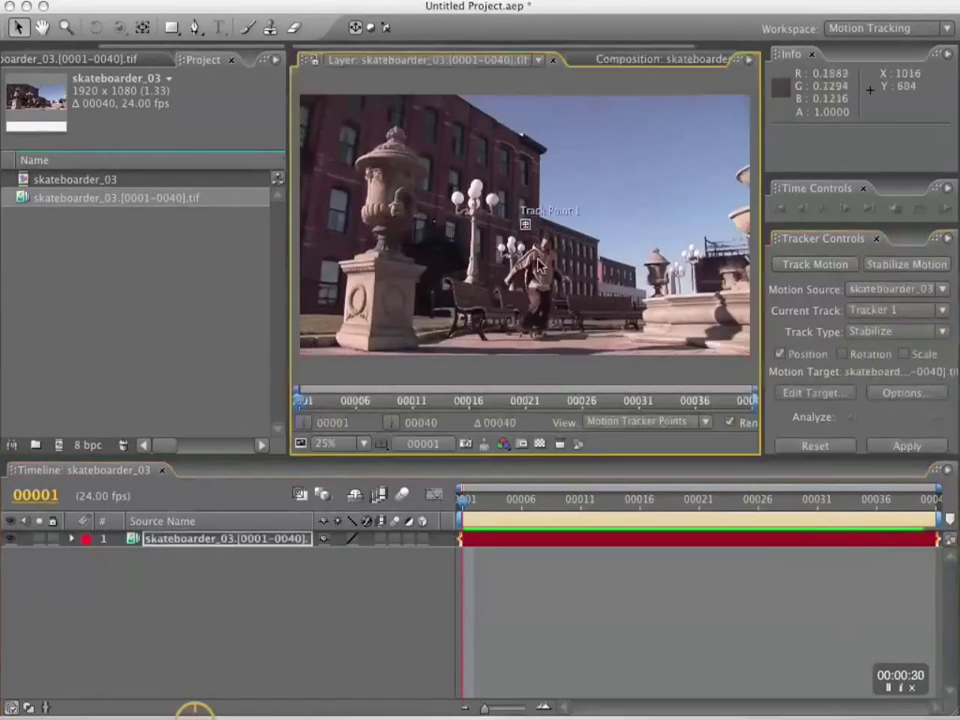
{"action": "key", "text": "space"}
{"action": "left_click_drag", "start_coordinate": [533, 268], "coordinate": [605, 253]}
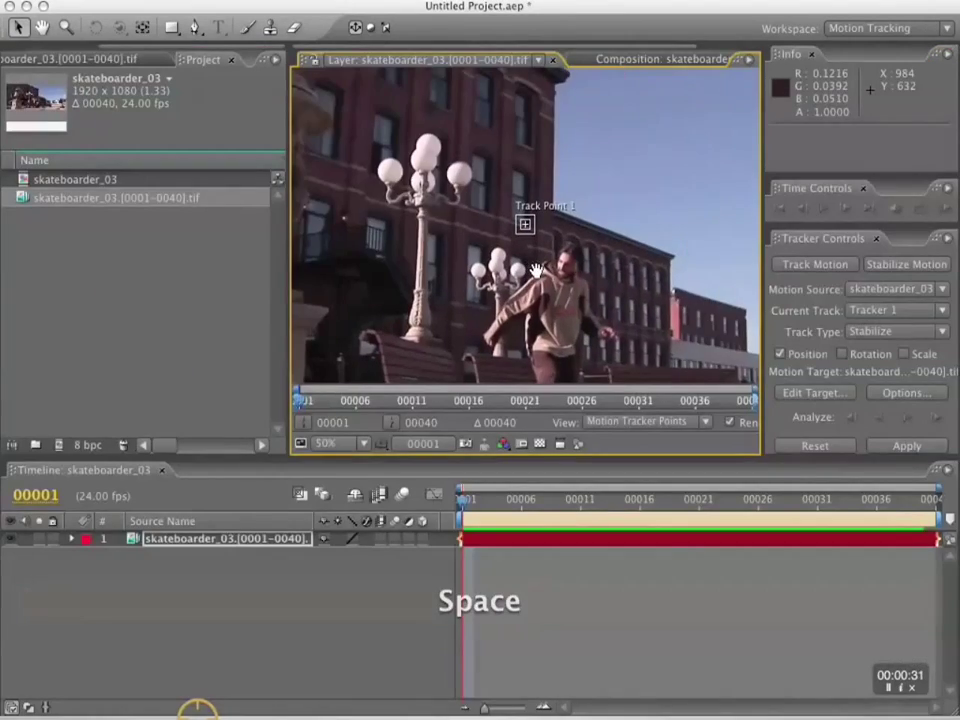
{"action": "left_click_drag", "start_coordinate": [537, 270], "coordinate": [605, 253]}
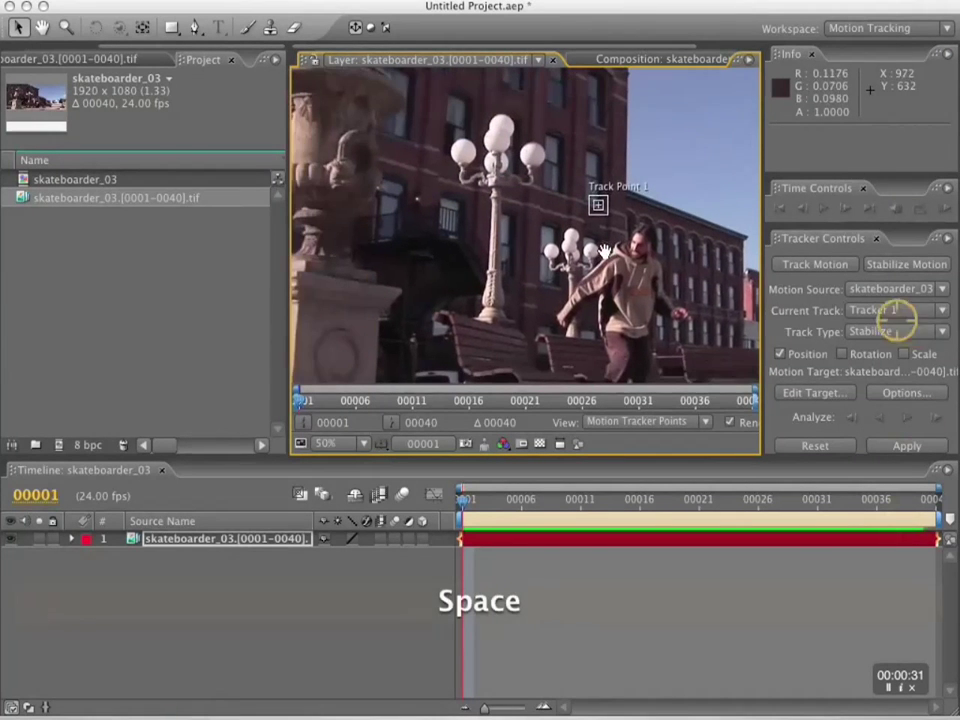
{"action": "key", "text": "grave"}
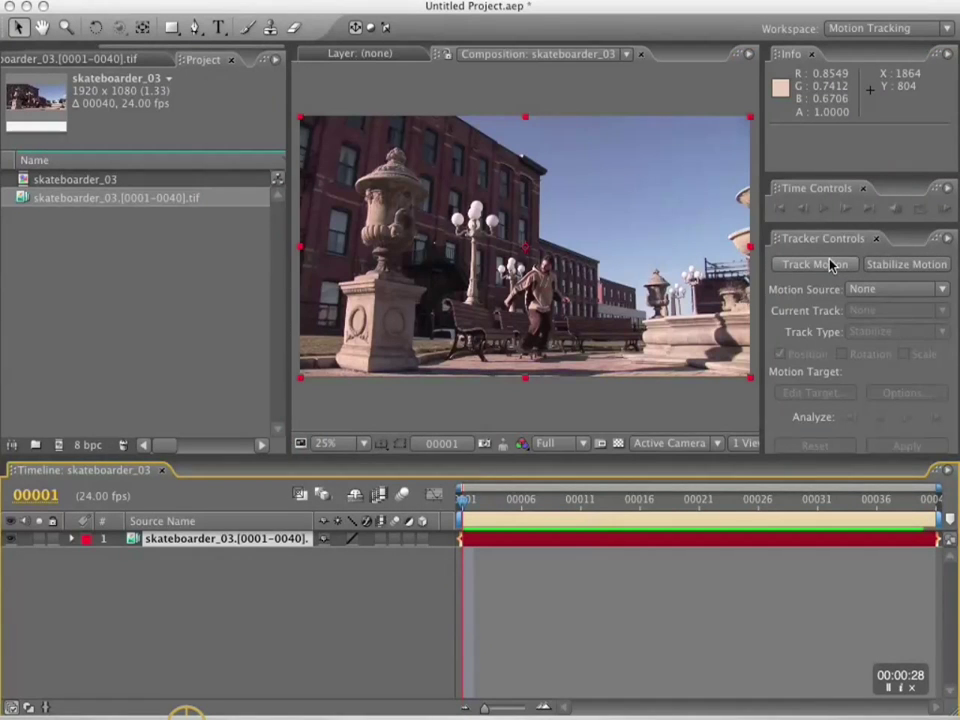
{"action": "left_click", "coordinate": [830, 263]}
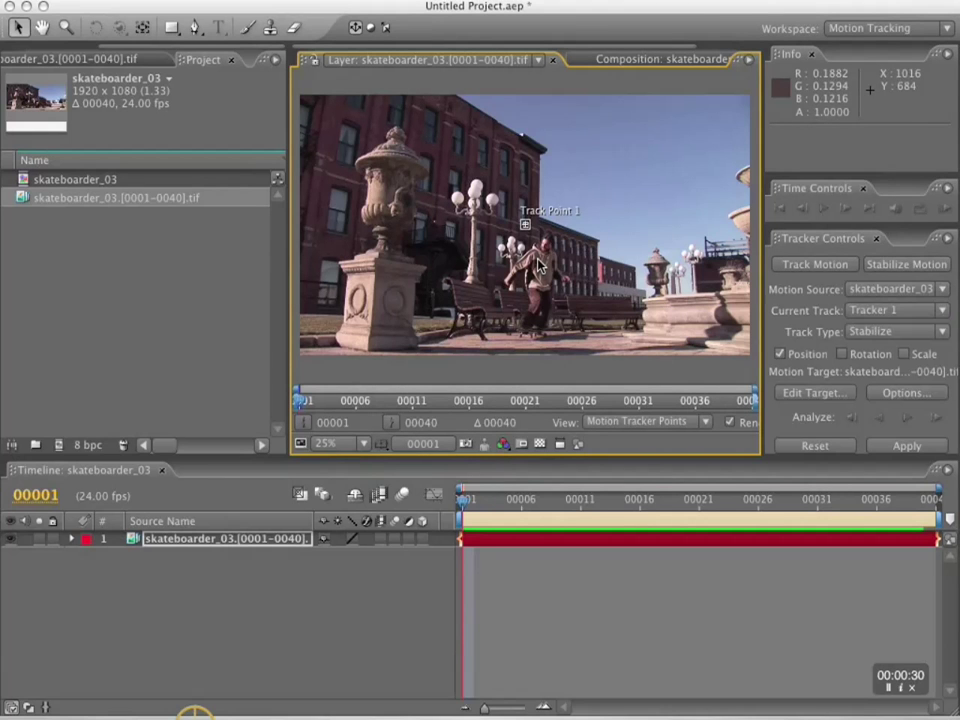
{"action": "key", "text": "period"}
{"action": "left_click_drag", "start_coordinate": [531, 267], "coordinate": [604, 250]}
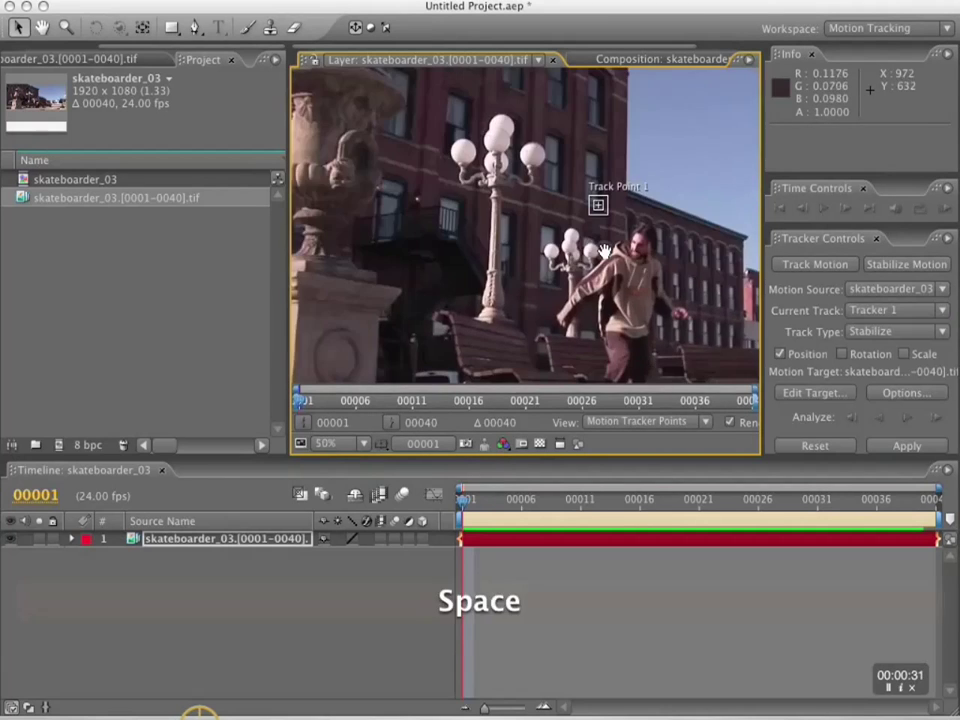
Step: Maximize the layer view and place Track Point 1 on the upper outer corner of the stone pedestal beneath the urn
{"action": "key", "text": "grave"}
{"action": "left_click", "coordinate": [557, 341]}
{"action": "key", "text": "period"}
{"action": "left_click_drag", "start_coordinate": [488, 367], "coordinate": [138, 514]}
{"action": "left_click_drag", "start_coordinate": [138, 514], "coordinate": [229, 183]}
Step: Resize Track Point 1's feature and search regions to enclose the corner of the pedestal's ledge
{"action": "left_click_drag", "start_coordinate": [238, 188], "coordinate": [264, 224]}
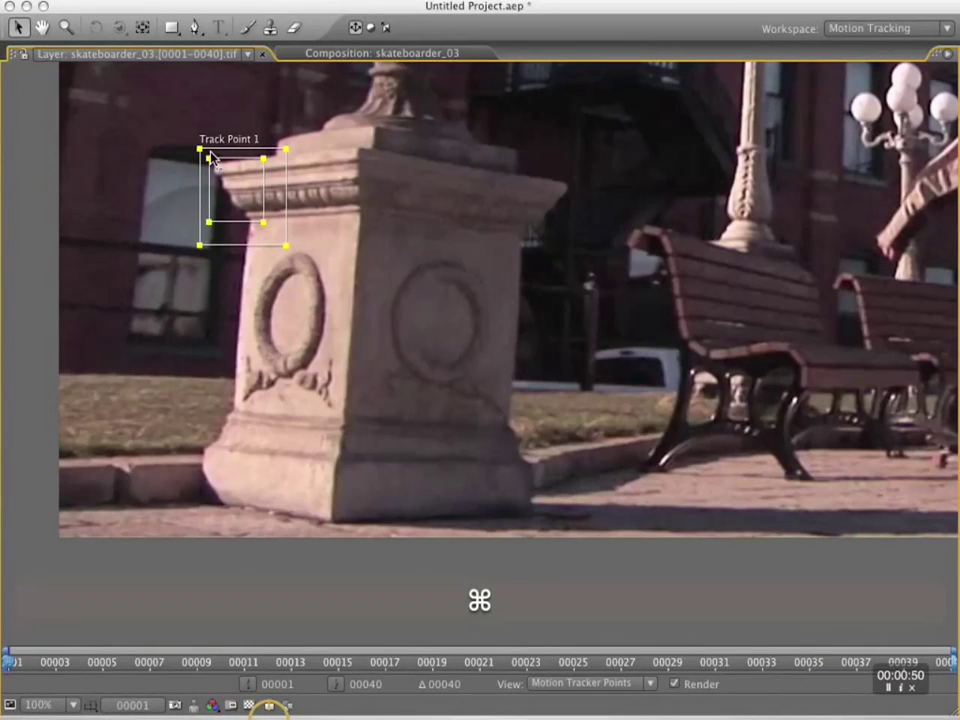
{"action": "left_click_drag", "start_coordinate": [202, 152], "coordinate": [197, 142]}
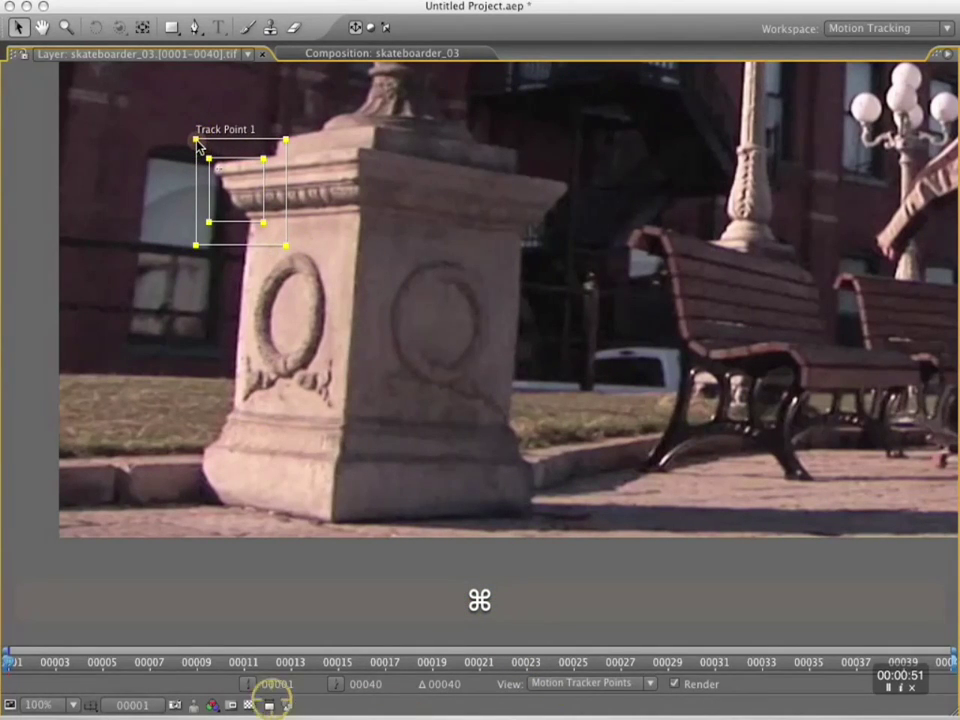
{"action": "left_click_drag", "start_coordinate": [196, 141], "coordinate": [196, 139]}
{"action": "left_click_drag", "start_coordinate": [209, 158], "coordinate": [211, 152]}
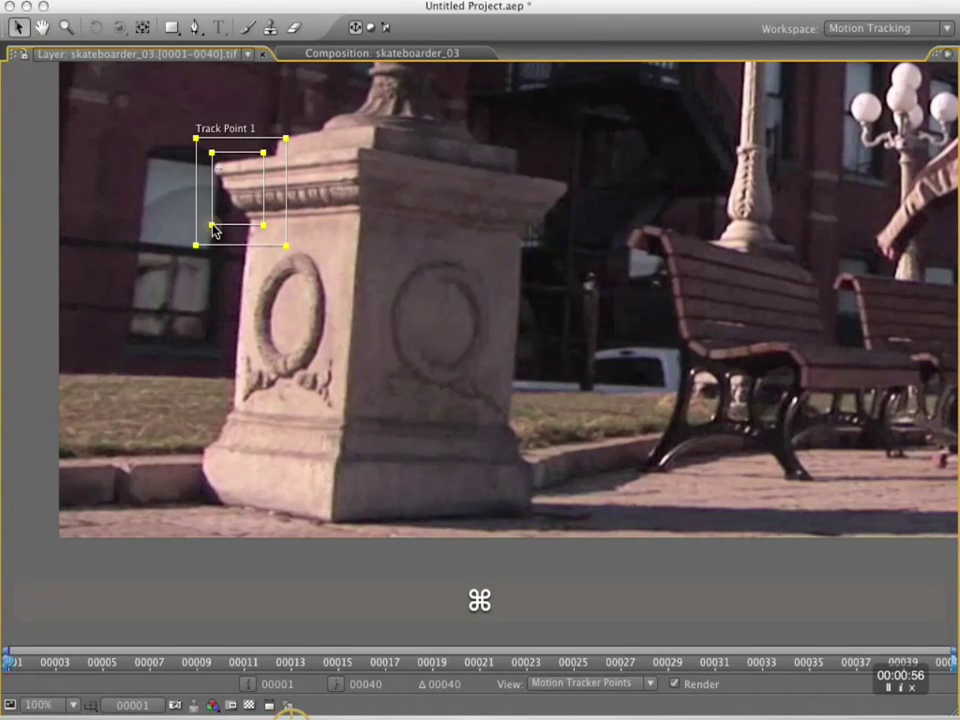
Step: Restore the panel layout and analyze Track Point 1 forward through the skateboarder_03 footage from frame 1 to frame 40
{"action": "key", "text": "space"}
{"action": "left_click", "coordinate": [908, 420]}
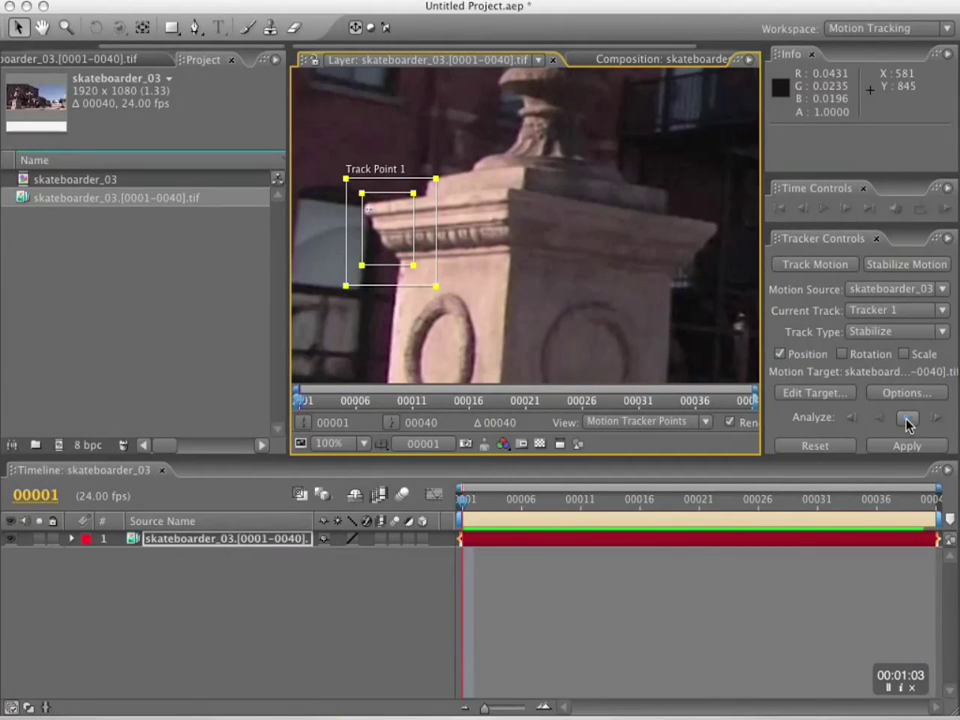
{"action": "left_click", "coordinate": [908, 420]}
{"action": "left_click", "coordinate": [908, 420]}
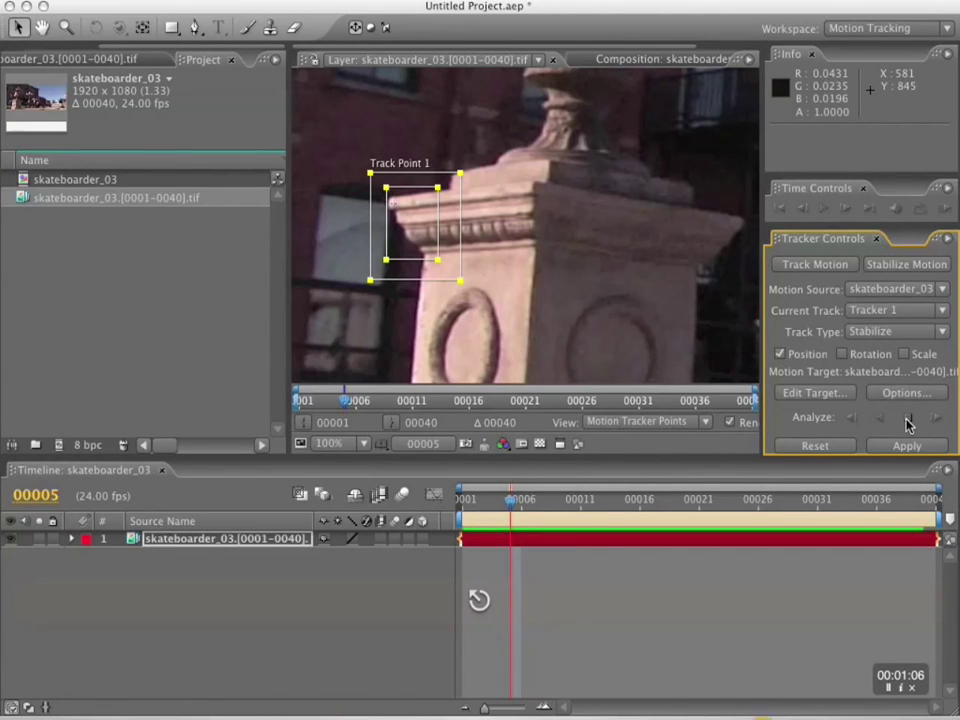
{"action": "left_click", "coordinate": [907, 424]}
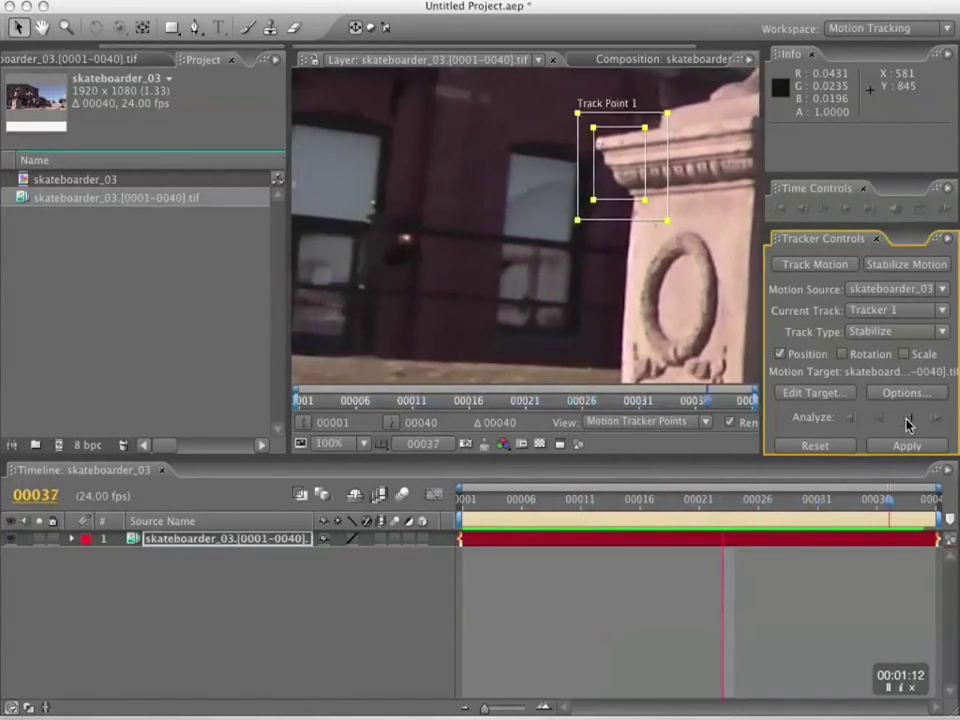
{"action": "left_click_drag", "start_coordinate": [676, 223], "coordinate": [546, 308]}
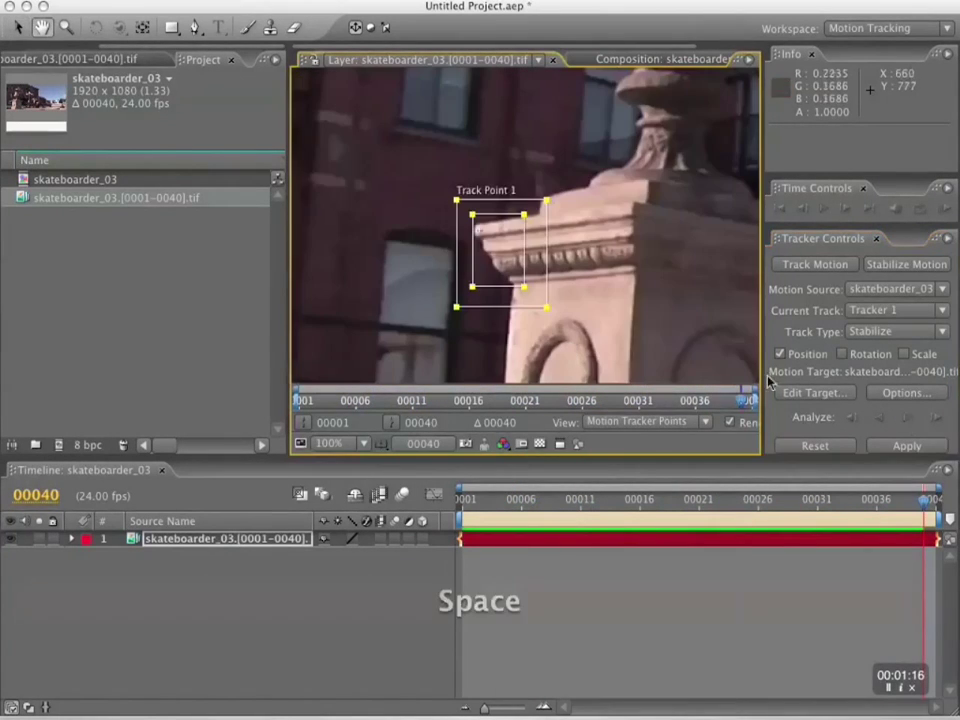
Step: Add a new motion tracker to the skateboarder_03 footage layer and set its track type to Raw
{"action": "left_click", "coordinate": [230, 539]}
{"action": "left_click", "coordinate": [816, 264]}
{"action": "left_click", "coordinate": [870, 331]}
{"action": "left_click", "coordinate": [812, 421]}
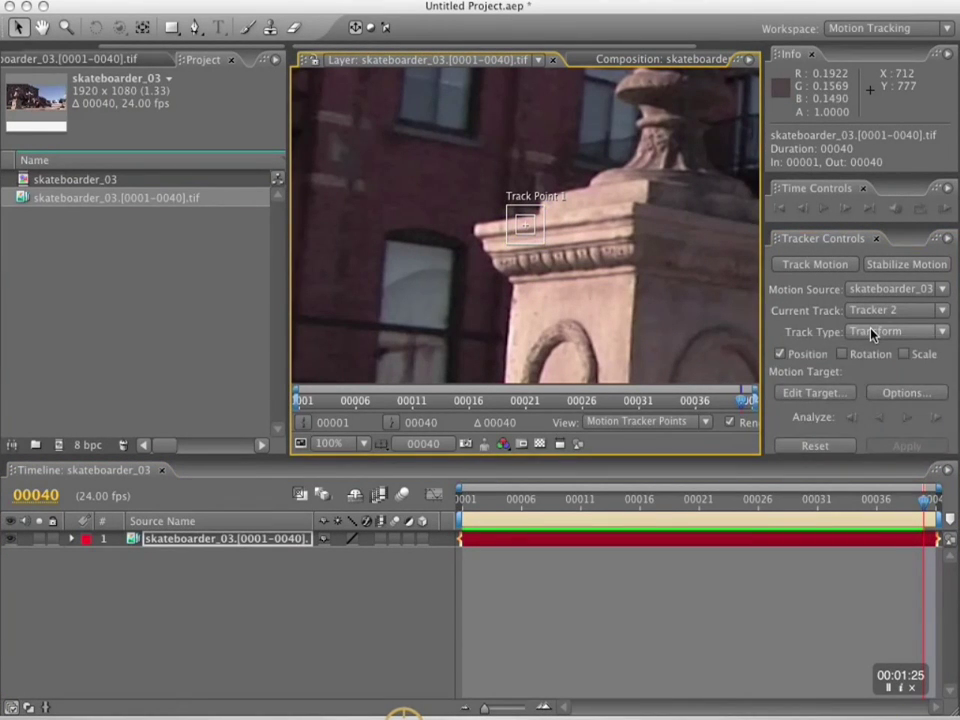
{"action": "left_click", "coordinate": [872, 331]}
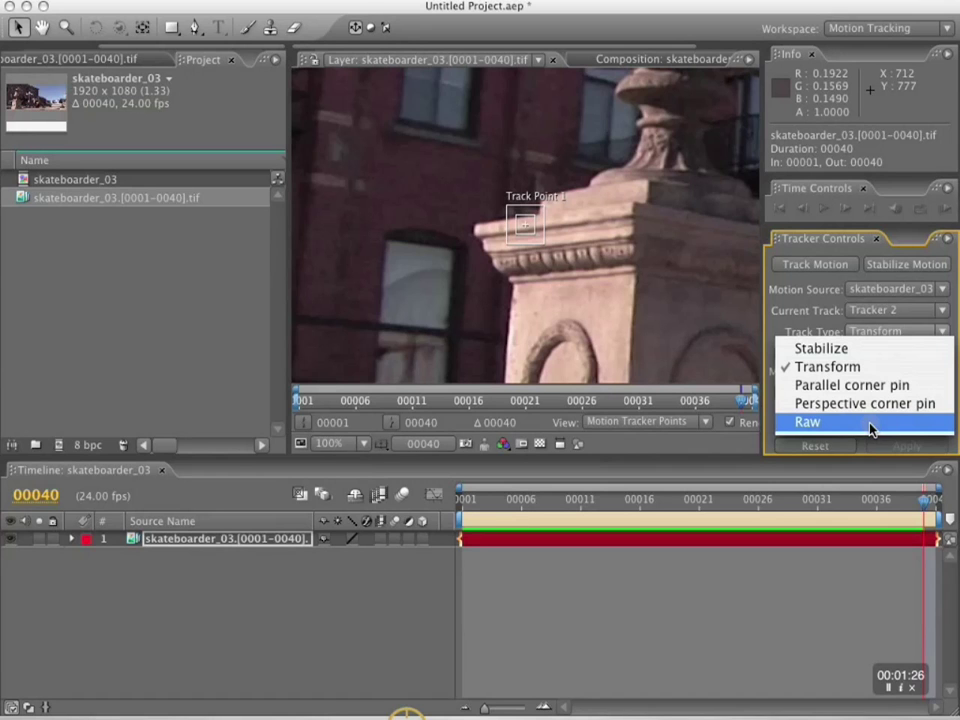
Step: Set the track type to Raw and fit Track Point 1's feature and search regions around the carved ornament on the urn
{"action": "left_click", "coordinate": [870, 428]}
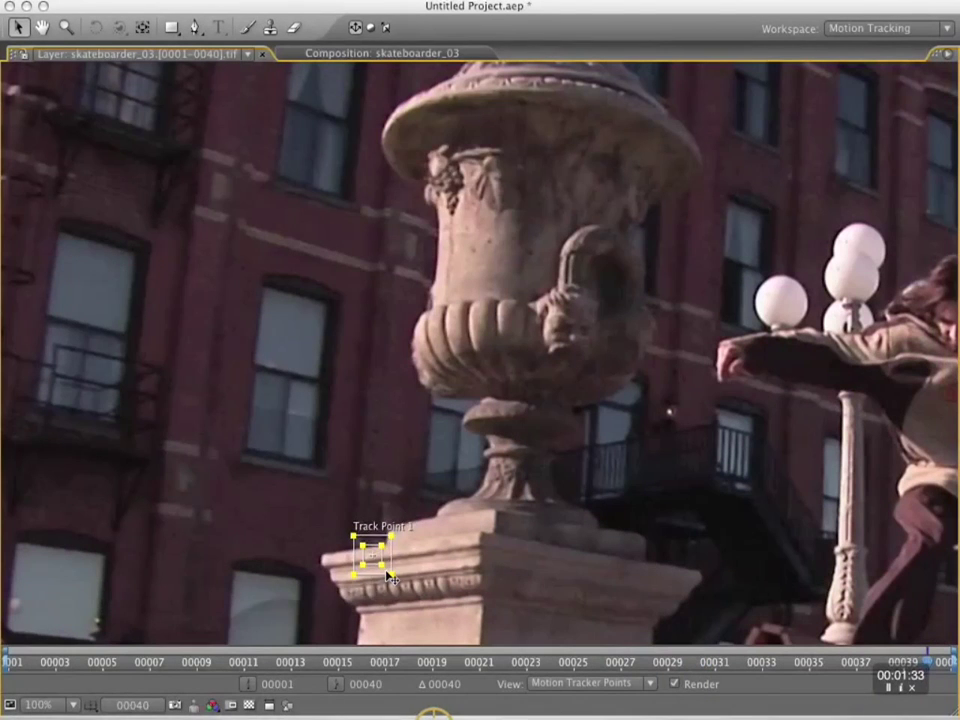
{"action": "left_click_drag", "start_coordinate": [387, 576], "coordinate": [490, 237]}
{"action": "left_click_drag", "start_coordinate": [462, 184], "coordinate": [469, 216]}
{"action": "left_click_drag", "start_coordinate": [433, 155], "coordinate": [426, 147]}
{"action": "left_click_drag", "start_coordinate": [456, 198], "coordinate": [451, 192]}
{"action": "left_click_drag", "start_coordinate": [437, 158], "coordinate": [415, 135]}
{"action": "left_click_drag", "start_coordinate": [464, 211], "coordinate": [468, 218]}
{"action": "left_click_drag", "start_coordinate": [431, 218], "coordinate": [424, 225]}
{"action": "left_click_drag", "start_coordinate": [486, 230], "coordinate": [488, 262]}
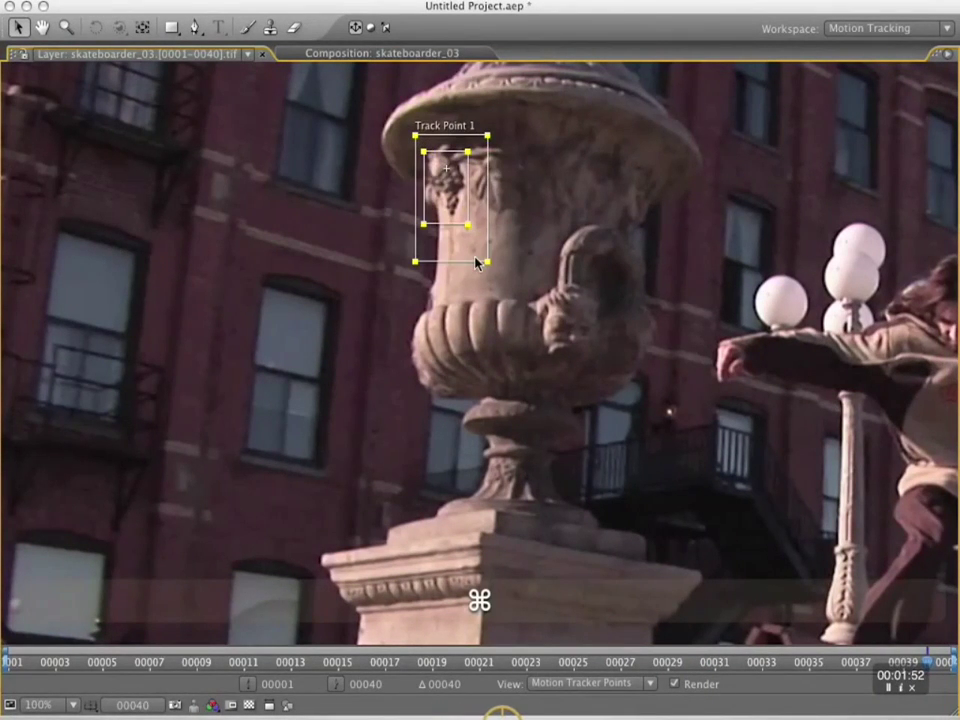
Step: Widen Track Point 1's search region, tighten its feature region around the ornament, and restore the normal panel layout
{"action": "left_click_drag", "start_coordinate": [416, 263], "coordinate": [400, 263]}
{"action": "left_click_drag", "start_coordinate": [424, 225], "coordinate": [428, 226]}
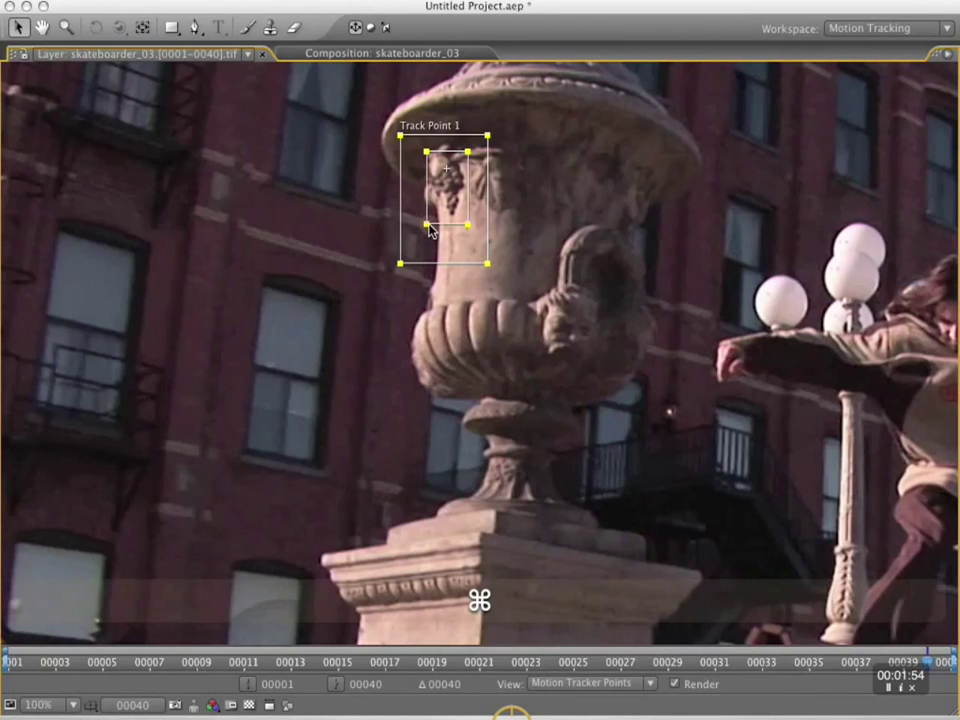
{"action": "left_click_drag", "start_coordinate": [428, 226], "coordinate": [426, 219]}
{"action": "key", "text": "grave"}
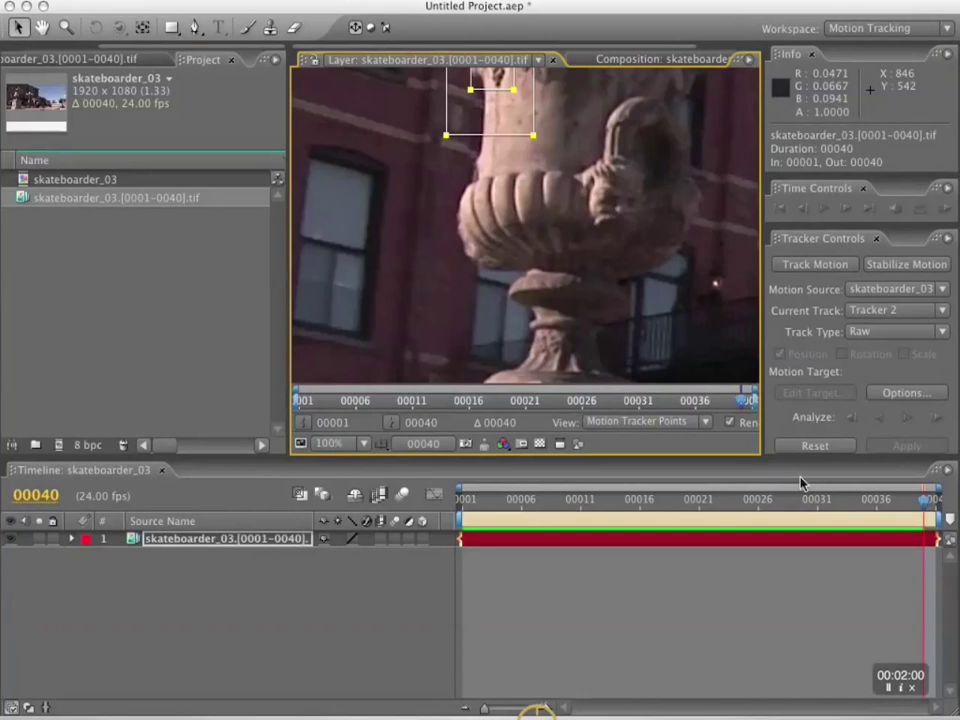
Step: Analyze the urn's track point backward from frame 40, pausing around frame 17 to recenter on it
{"action": "key", "text": "space"}
{"action": "left_click_drag", "start_coordinate": [658, 187], "coordinate": [654, 328]}
{"action": "left_click", "coordinate": [878, 418]}
{"action": "key", "text": "Escape"}
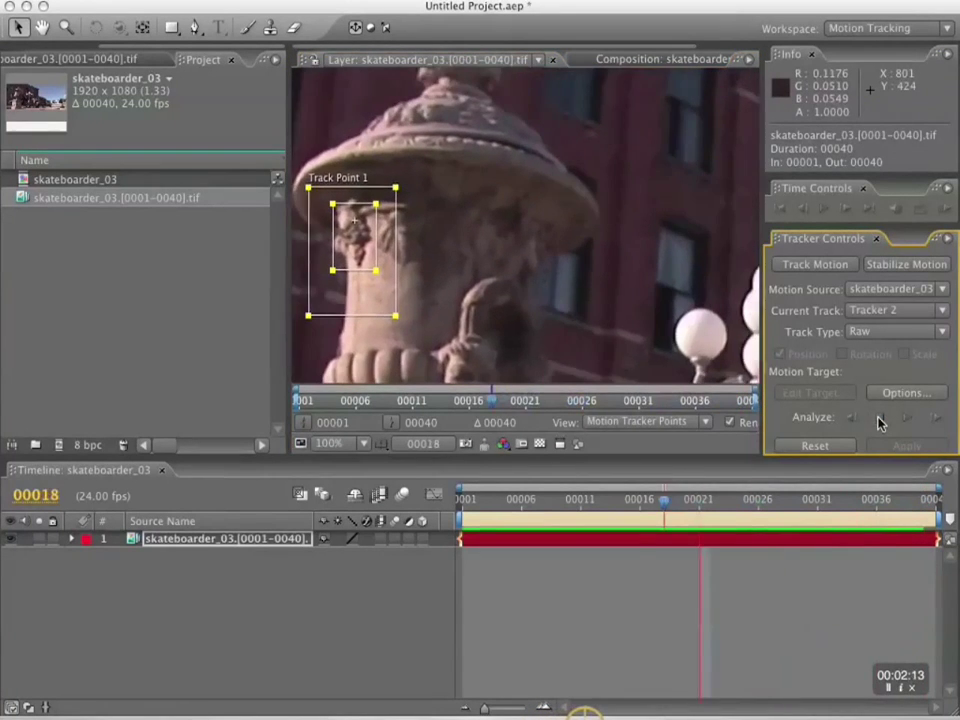
{"action": "key", "text": "Escape"}
{"action": "key", "text": "space"}
{"action": "left_click_drag", "start_coordinate": [475, 291], "coordinate": [527, 289]}
{"action": "left_click", "coordinate": [878, 418]}
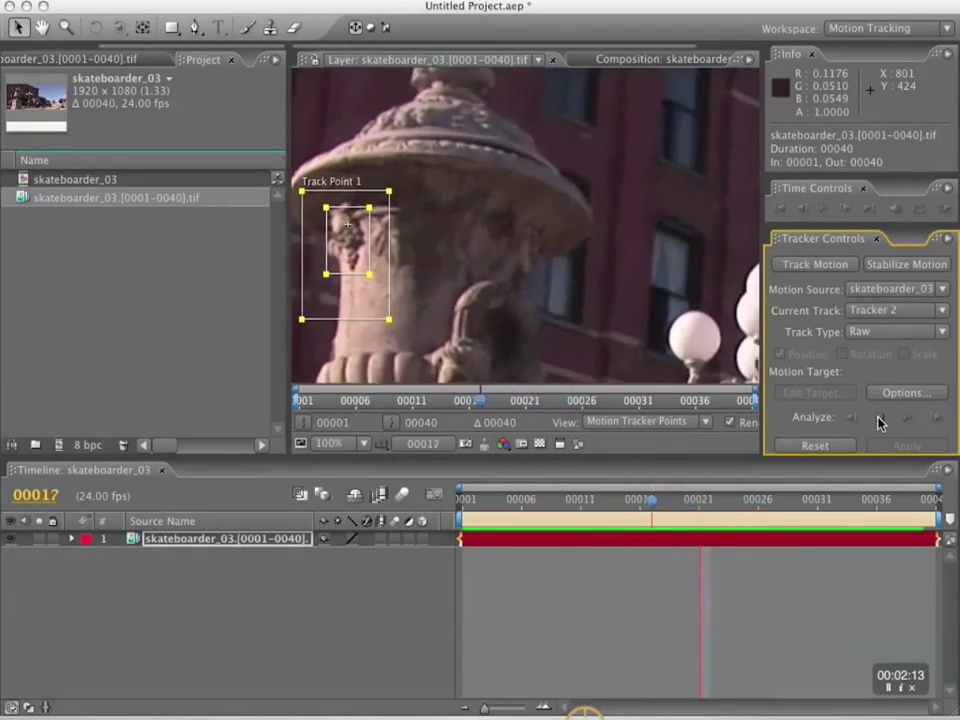
Step: Continue the backward analysis of the urn's track point in stages, stopping at frame 4
{"action": "key", "text": "Escape"}
{"action": "key", "text": "space"}
{"action": "left_click_drag", "start_coordinate": [475, 290], "coordinate": [619, 264]}
{"action": "left_click", "coordinate": [879, 419]}
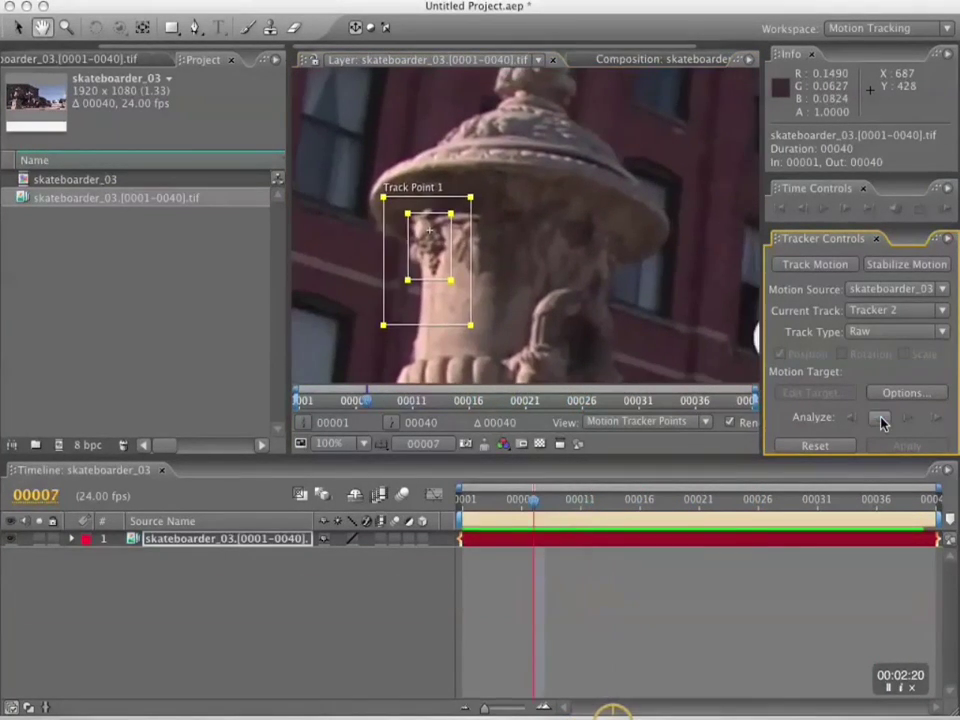
{"action": "key", "text": "Escape"}
{"action": "left_click", "coordinate": [881, 421]}
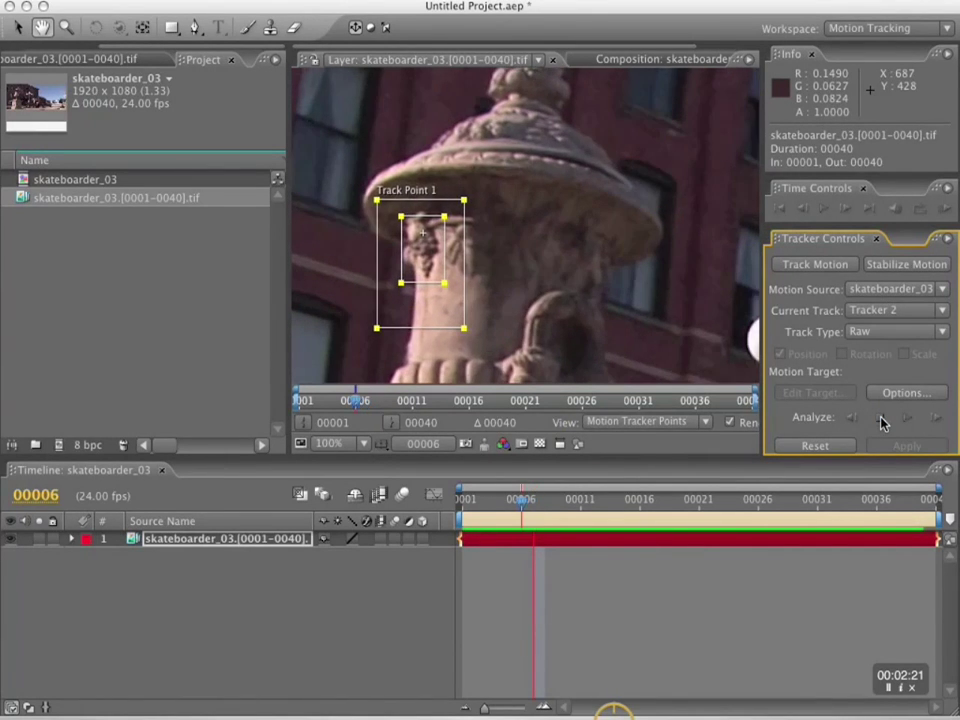
{"action": "key", "text": "Escape"}
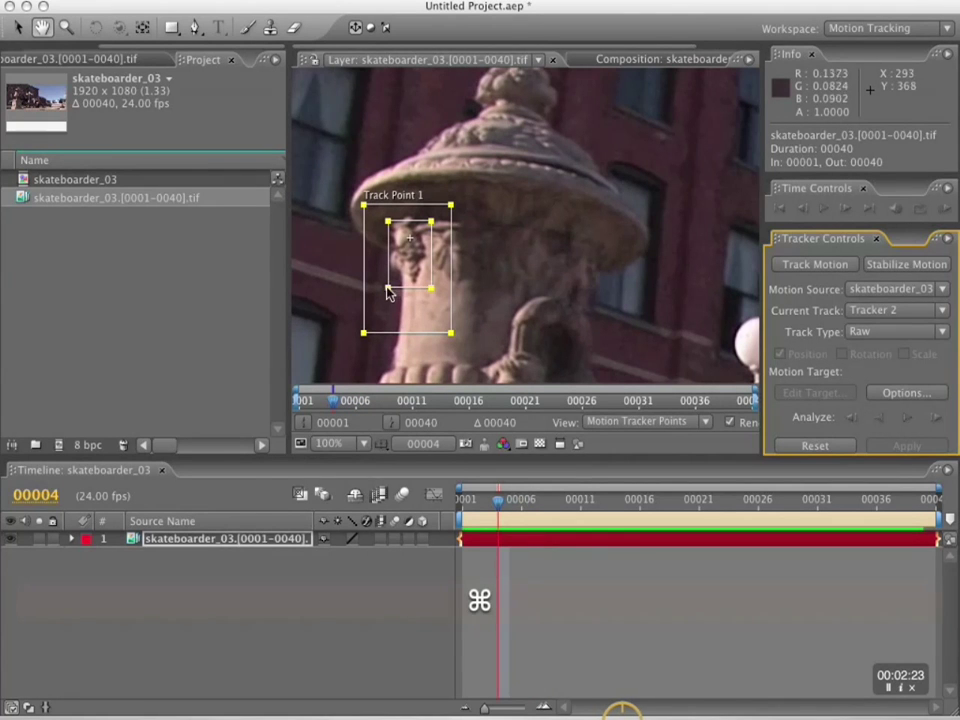
Step: Shorten the feature region slightly at frame 4 and finish analyzing the urn's track point backward to the first frame
{"action": "left_click_drag", "start_coordinate": [388, 288], "coordinate": [388, 284]}
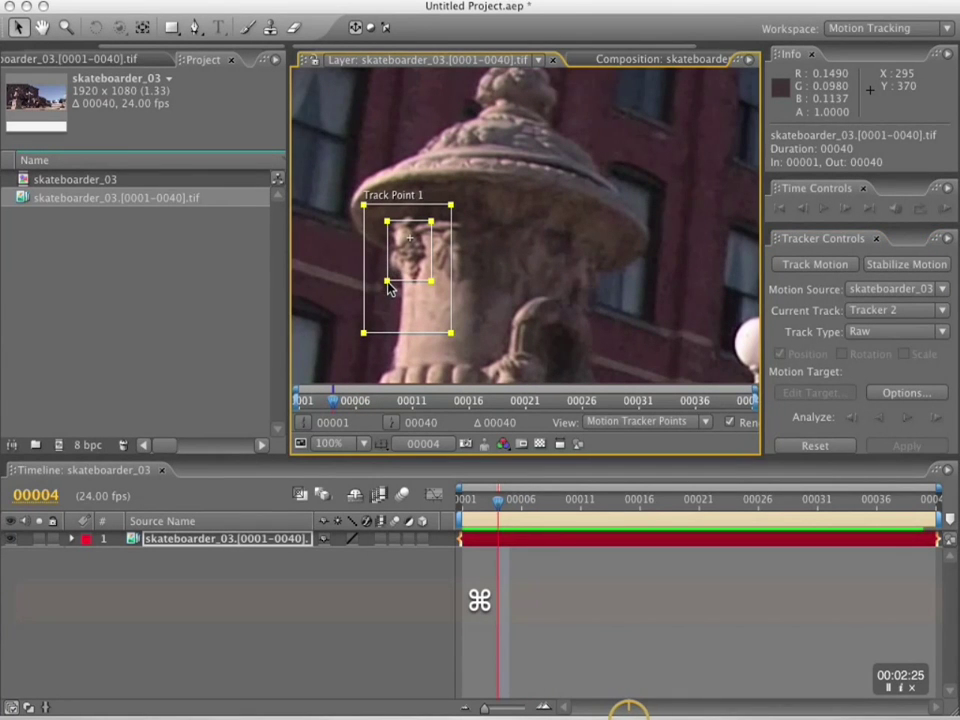
{"action": "left_click", "coordinate": [876, 418]}
{"action": "left_click", "coordinate": [752, 503]}
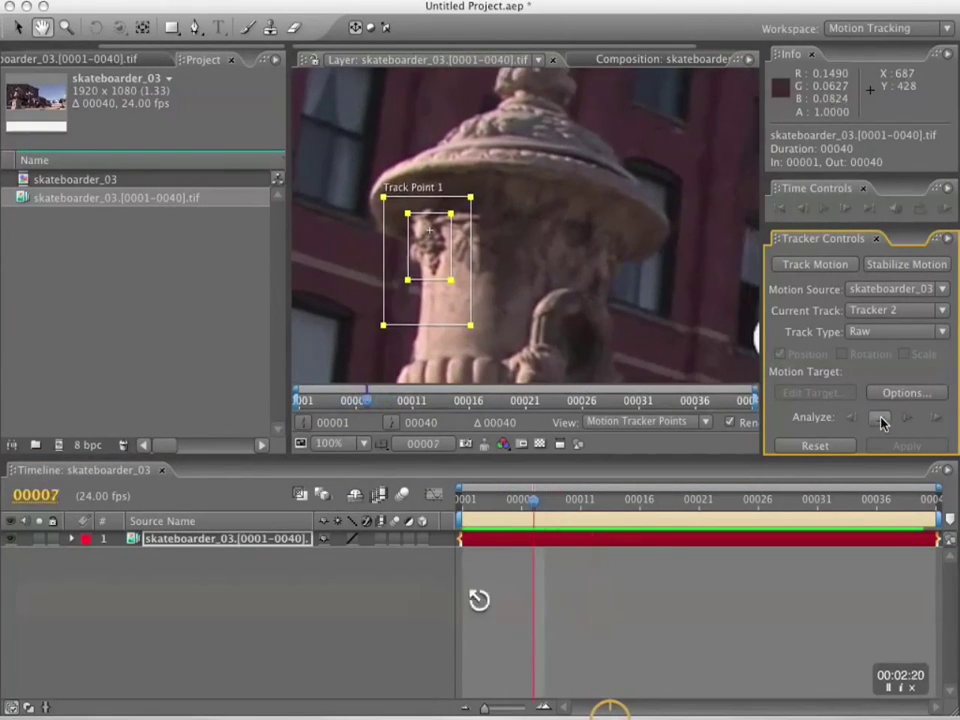
{"action": "key", "text": "v"}
{"action": "left_click_drag", "start_coordinate": [390, 289], "coordinate": [390, 282]}
{"action": "left_click", "coordinate": [879, 419]}
{"action": "left_click", "coordinate": [751, 504]}
Step: Scrub back through the clip to frame 1 to check that the track point stays on the urn's ornament
{"action": "left_click_drag", "start_coordinate": [751, 507], "coordinate": [460, 510]}
{"action": "key", "text": "space"}
{"action": "left_click_drag", "start_coordinate": [430, 345], "coordinate": [580, 137]}
{"action": "left_click_drag", "start_coordinate": [551, 289], "coordinate": [547, 83]}
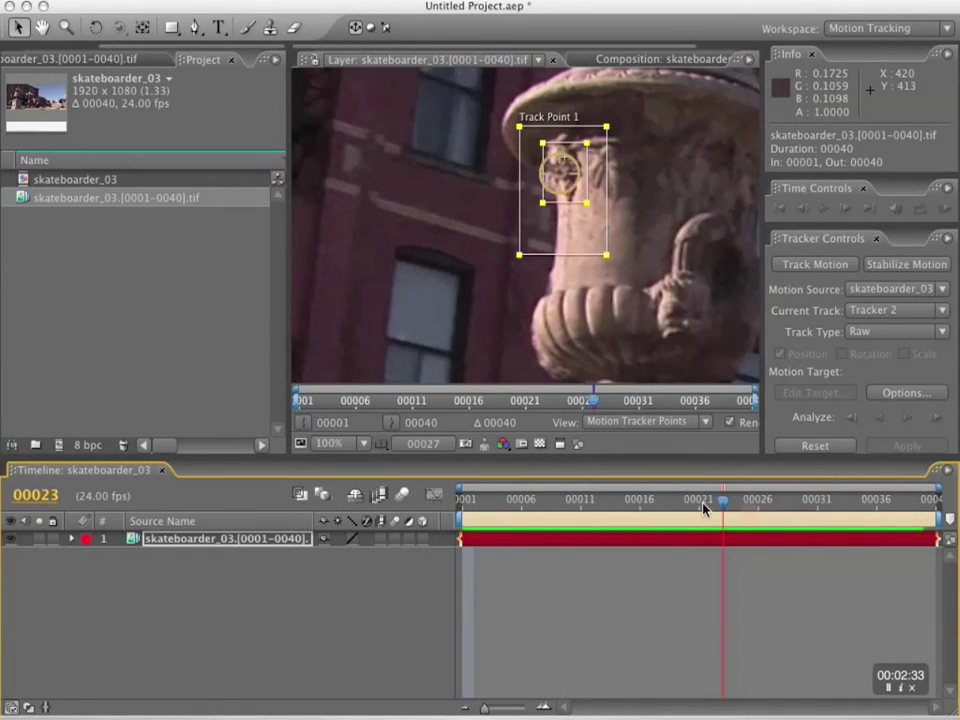
{"action": "left_click_drag", "start_coordinate": [703, 509], "coordinate": [460, 505]}
{"action": "key", "text": "space"}
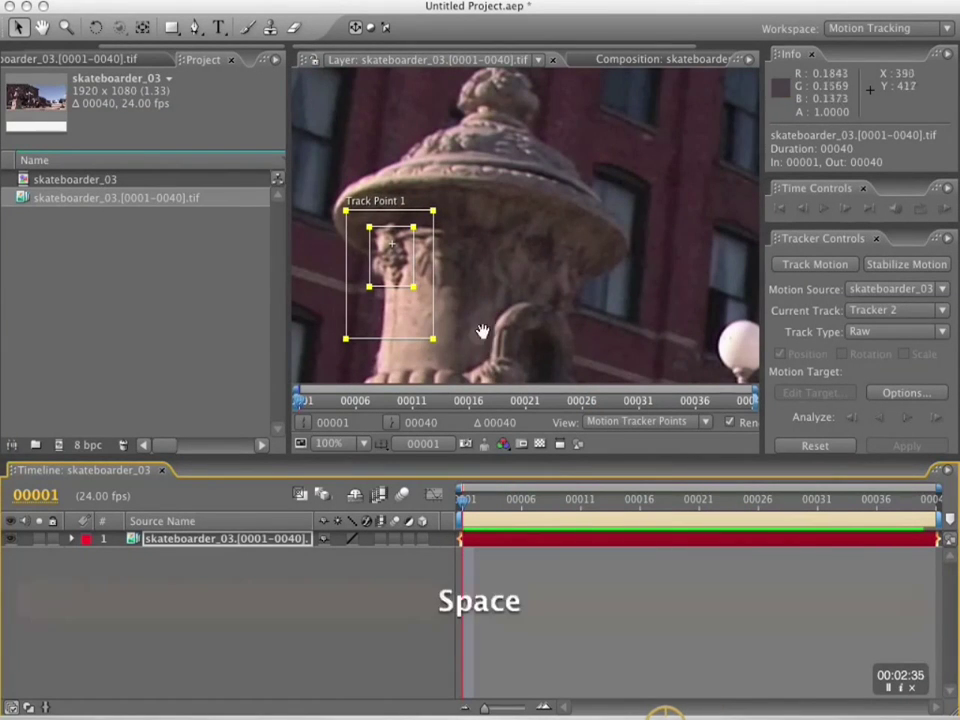
{"action": "left_click_drag", "start_coordinate": [482, 332], "coordinate": [535, 105]}
{"action": "left_click_drag", "start_coordinate": [500, 340], "coordinate": [550, 130]}
Step: Expand the footage layer's Motion Trackers group and select Tracker 1
{"action": "left_click", "coordinate": [200, 540]}
{"action": "left_click", "coordinate": [72, 540]}
{"action": "left_click", "coordinate": [88, 555]}
{"action": "left_click", "coordinate": [140, 571]}
Step: Enlarge the Layer viewer and show Tracker 1's point on the pedestal corner at frame 1 with 50% magnification
{"action": "left_click_drag", "start_coordinate": [463, 505], "coordinate": [806, 508]}
{"action": "key", "text": "space"}
{"action": "left_click_drag", "start_coordinate": [620, 345], "coordinate": [372, 451]}
{"action": "left_click", "coordinate": [475, 507]}
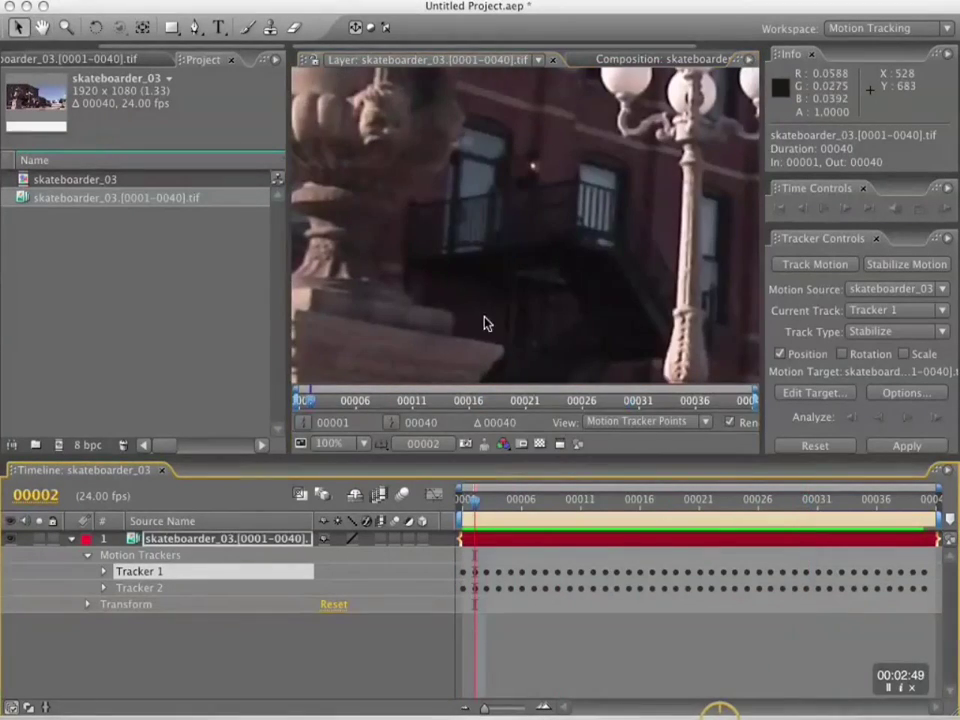
{"action": "left_click_drag", "start_coordinate": [288, 459], "coordinate": [101, 485]}
{"action": "key", "text": "space"}
{"action": "left_click_drag", "start_coordinate": [290, 297], "coordinate": [385, 277]}
{"action": "left_click", "coordinate": [469, 529]}
{"action": "left_click_drag", "start_coordinate": [469, 536], "coordinate": [362, 568]}
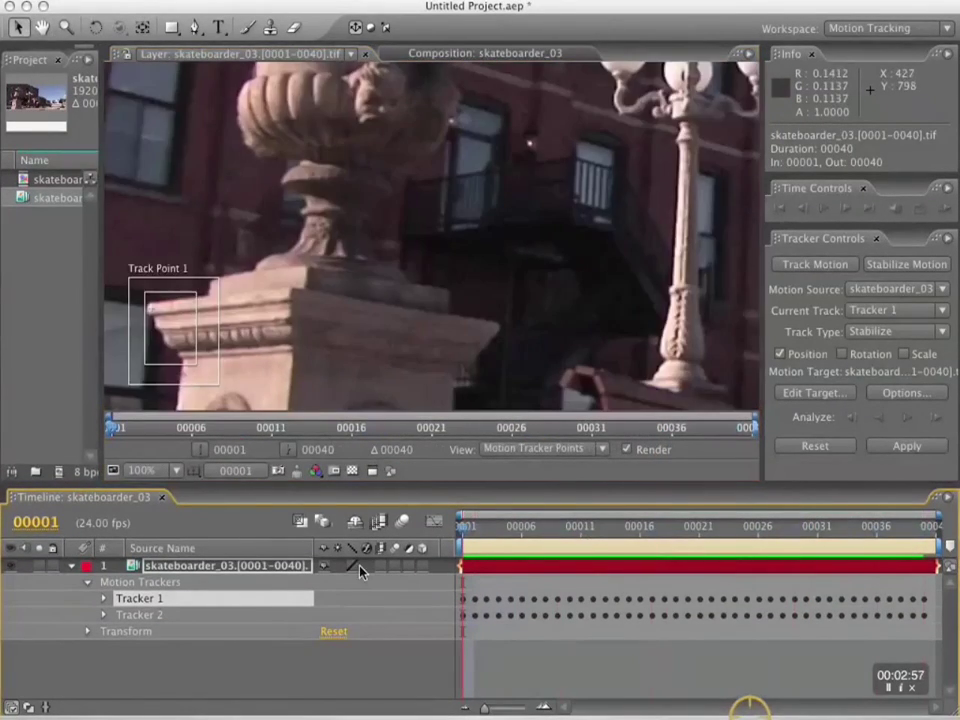
{"action": "scroll", "coordinate": [456, 358], "scroll_direction": "down", "scroll_amount": 1}
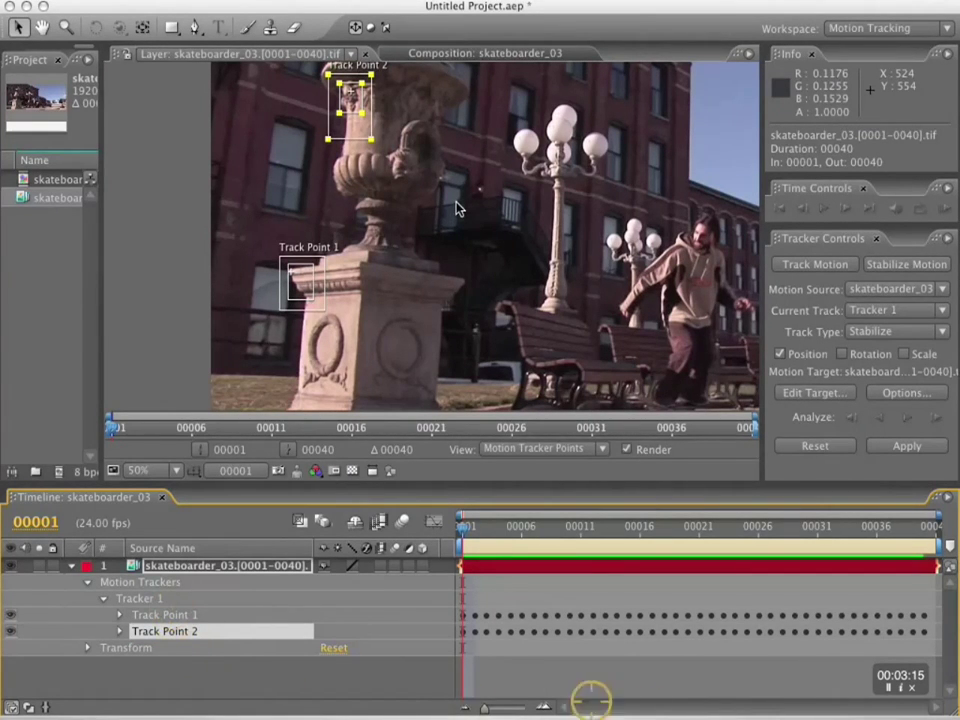
Step: Rename the track point under Tracker 2 as Track Point 2
{"action": "left_click", "coordinate": [103, 598]}
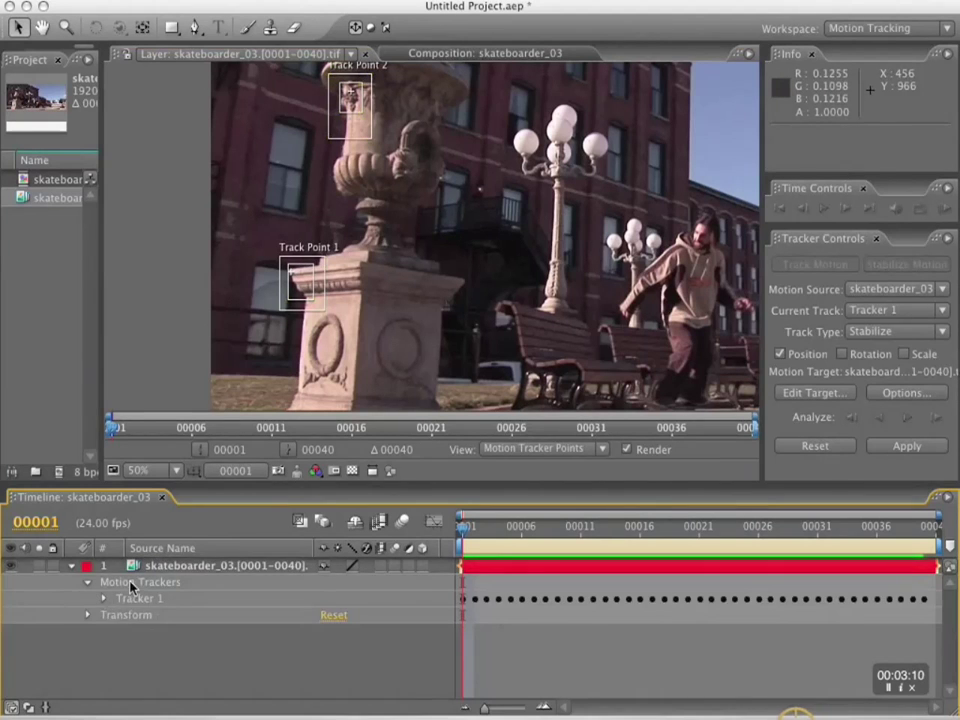
{"action": "left_click", "coordinate": [140, 598]}
{"action": "key", "text": "super+v"}
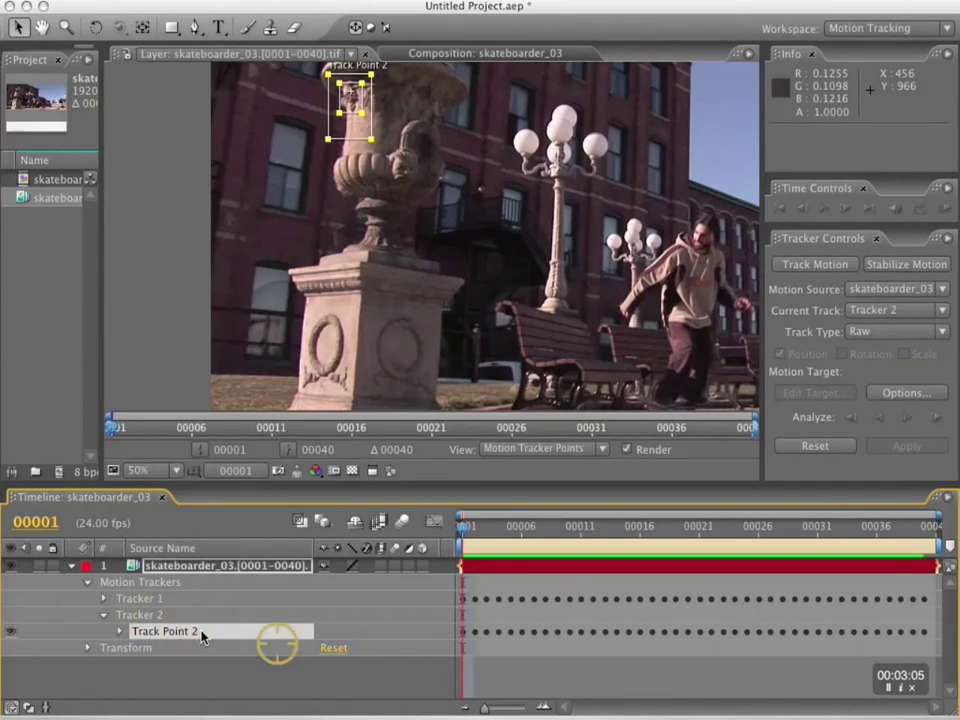
{"action": "key", "text": "Return"}
{"action": "left_click_drag", "start_coordinate": [201, 632], "coordinate": [190, 632]}
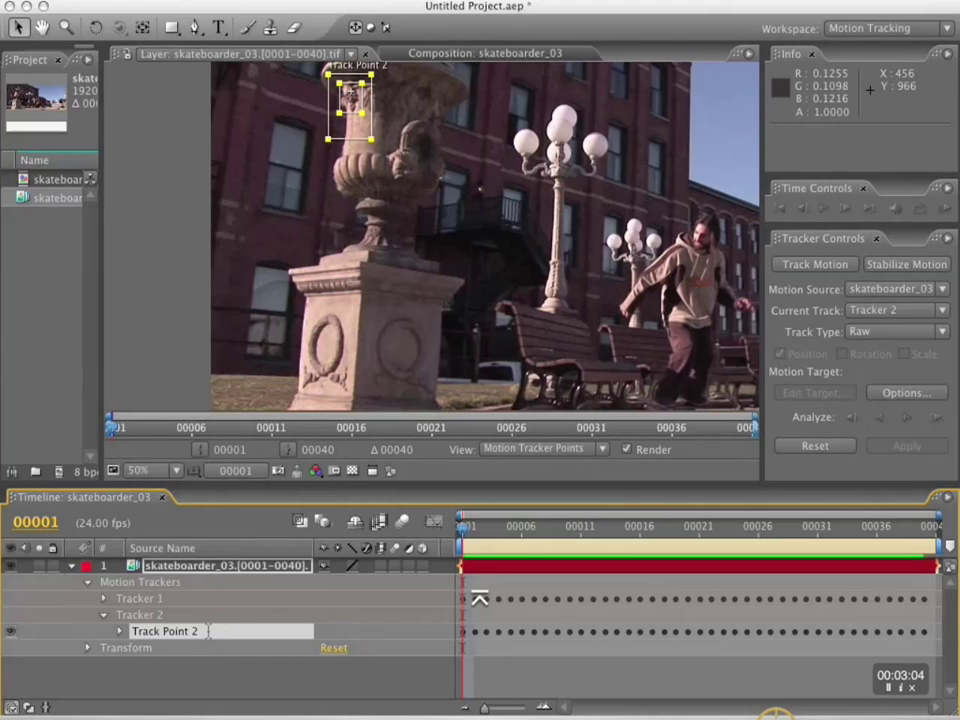
Step: Cut Track Point 2 out of Tracker 2 and paste it into Tracker 1
{"action": "key", "text": "super+x"}
{"action": "left_click", "coordinate": [140, 601]}
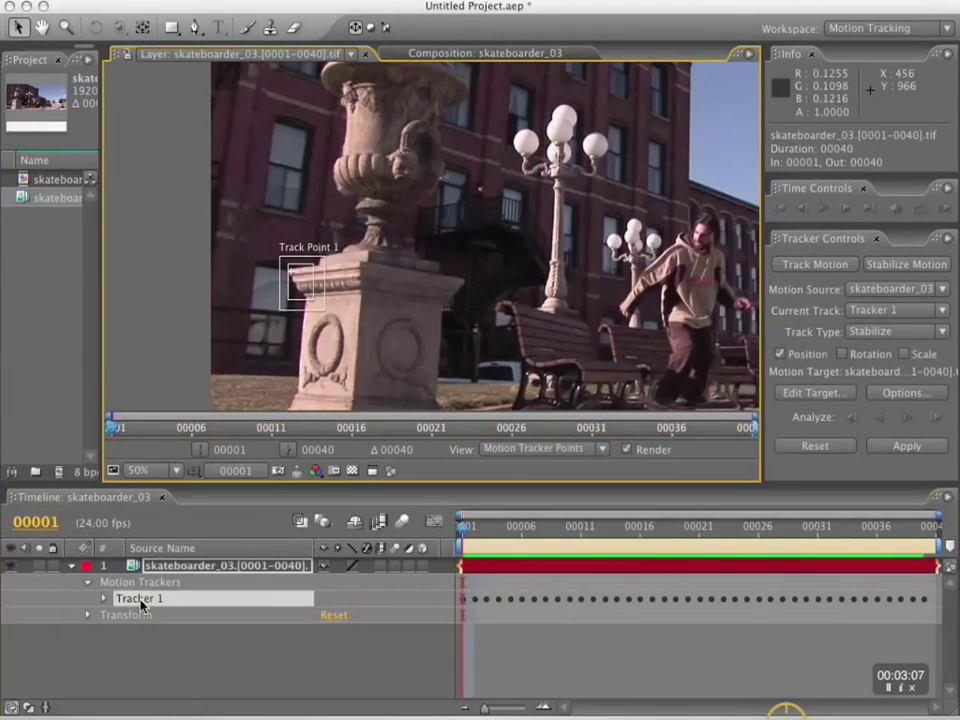
{"action": "key", "text": "super+z"}
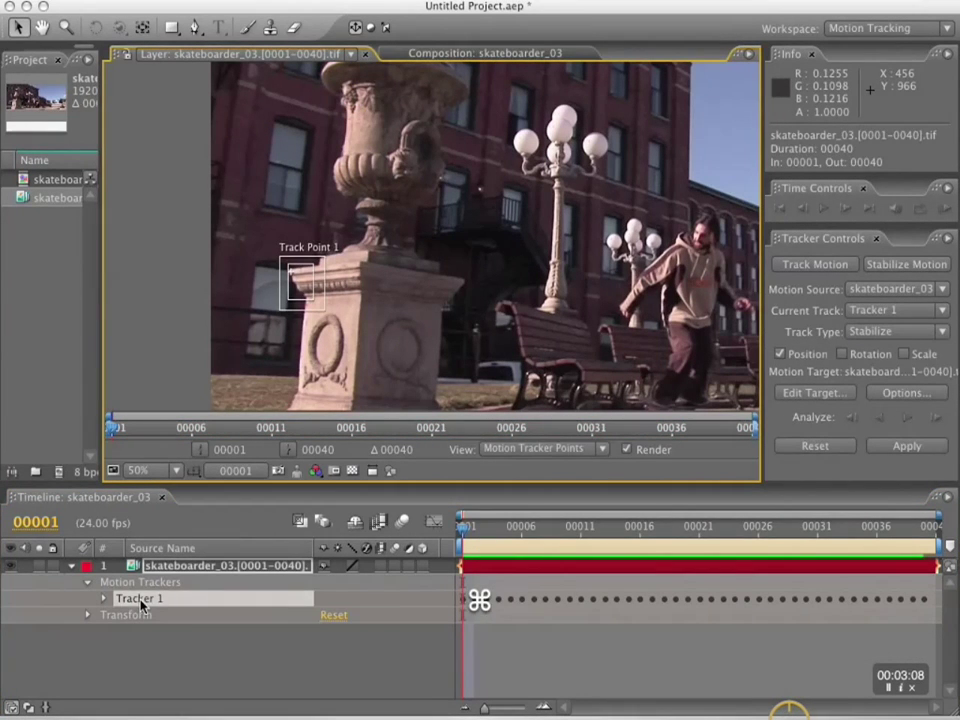
{"action": "key", "text": "super+v"}
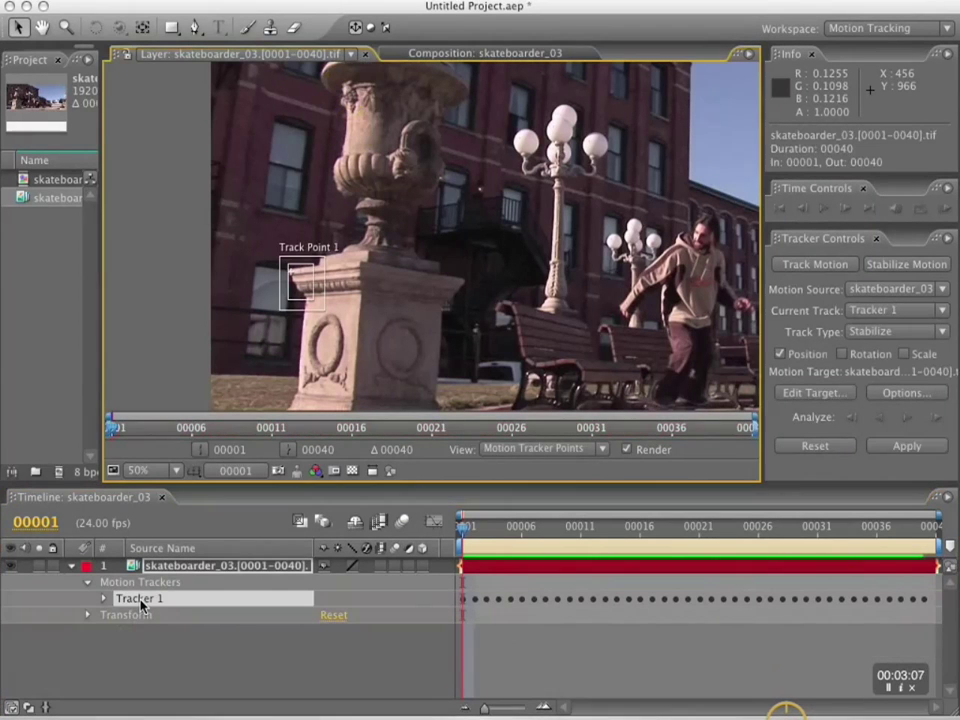
{"action": "key", "text": "super+v"}
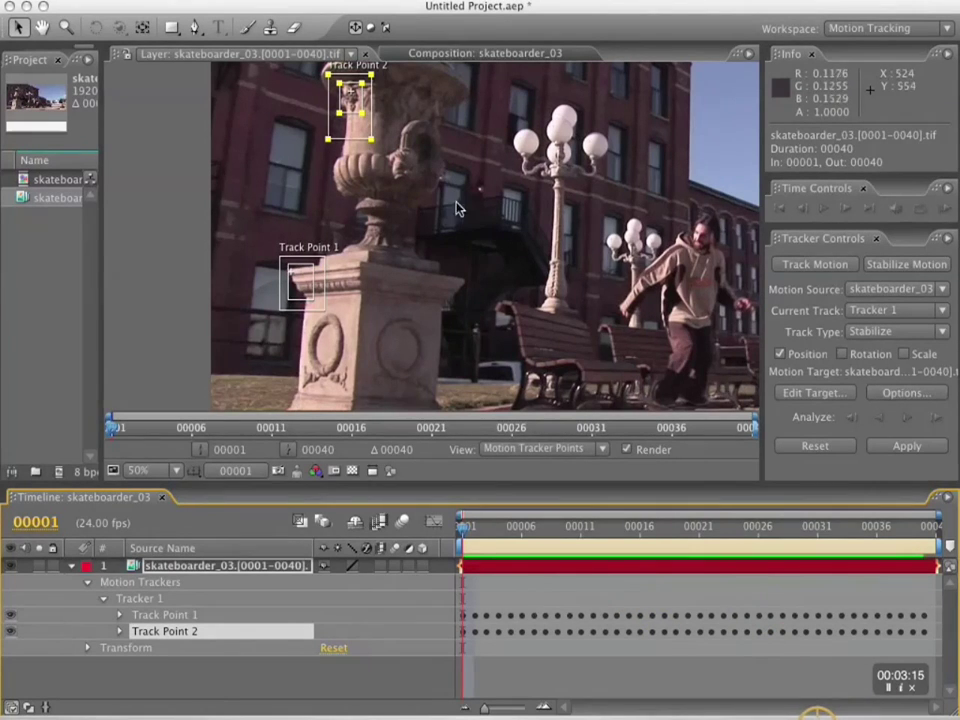
Step: Enable Rotation and Scale for Tracker 1 and apply the stabilization to the footage in X and Y
{"action": "key", "text": "space"}
{"action": "left_click_drag", "start_coordinate": [456, 208], "coordinate": [497, 257]}
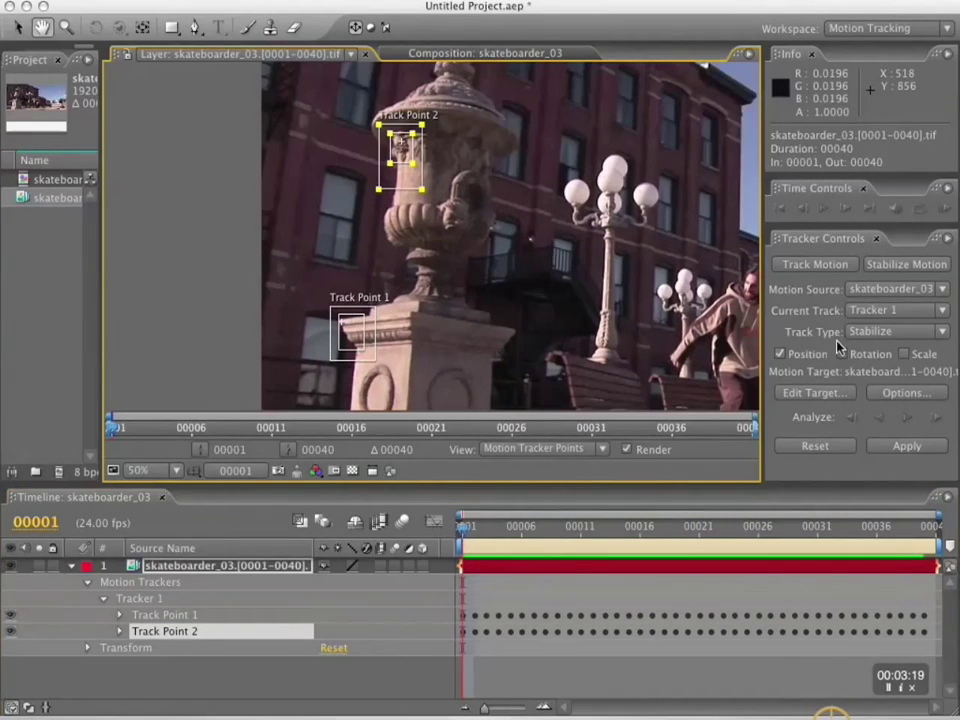
{"action": "left_click", "coordinate": [843, 355]}
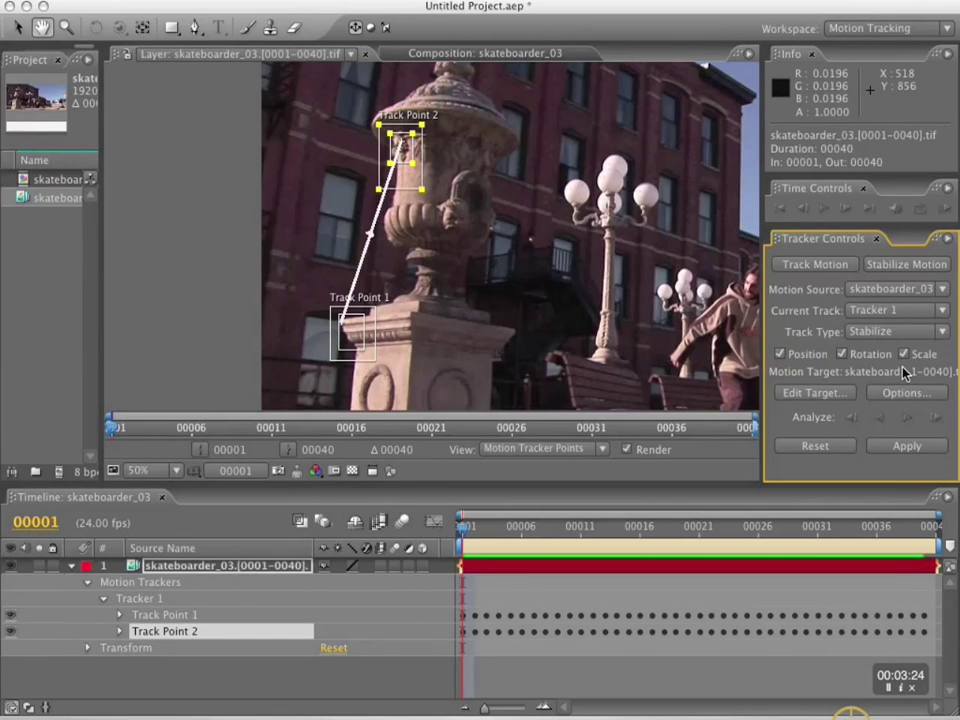
{"action": "left_click", "coordinate": [903, 451]}
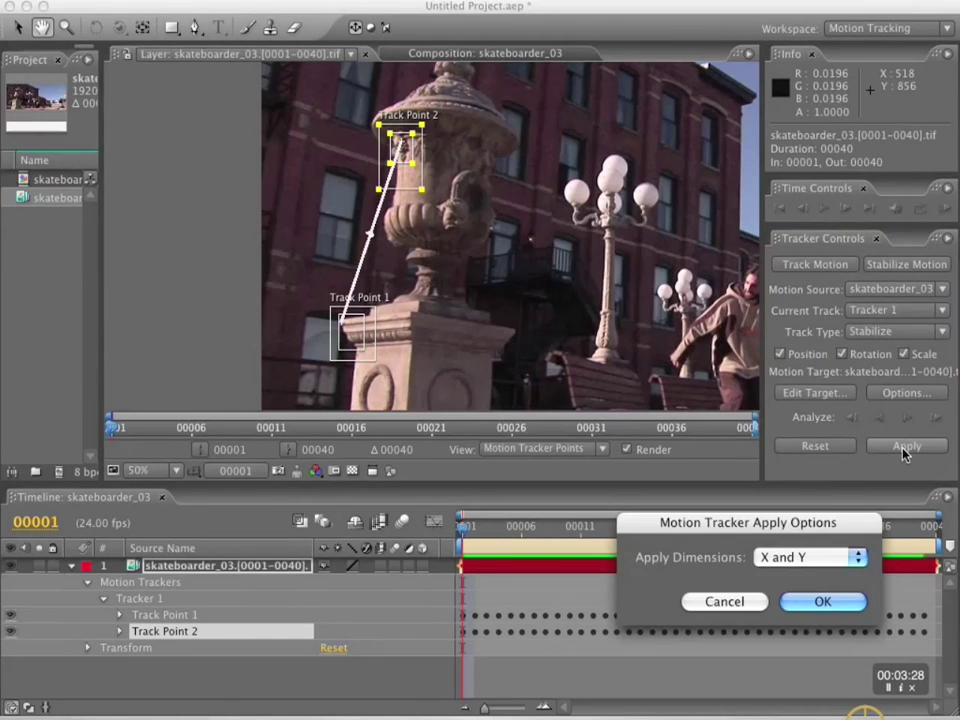
{"action": "left_click", "coordinate": [830, 602]}
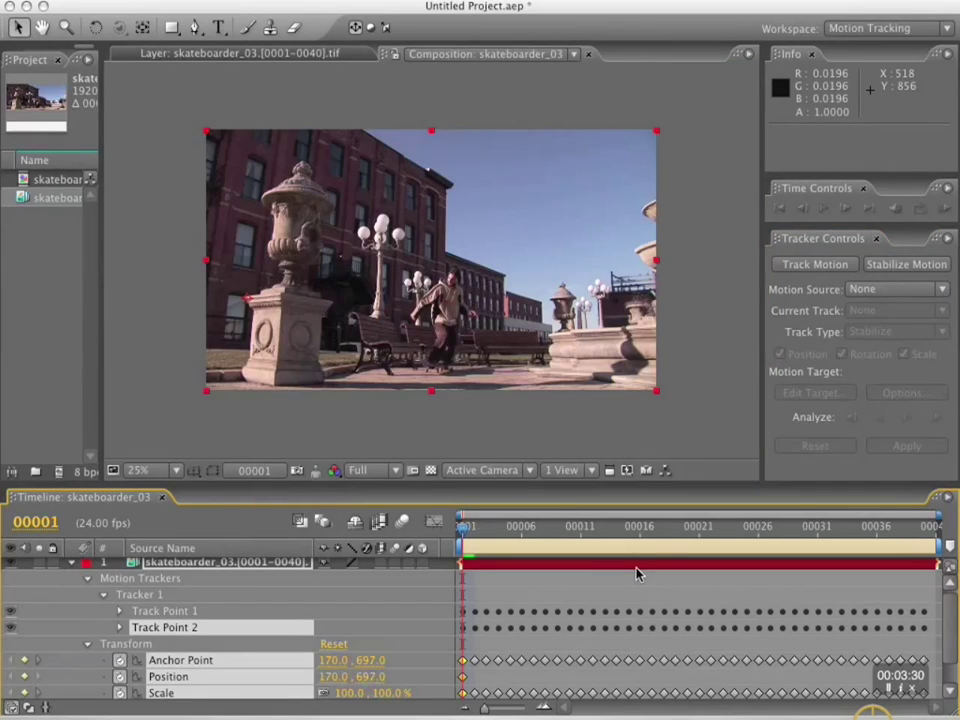
Step: Collapse the footage layer's properties and play a RAM preview of the stabilized composition from frame 1
{"action": "left_click_drag", "start_coordinate": [466, 533], "coordinate": [437, 537]}
{"action": "left_click", "coordinate": [71, 564]}
{"action": "key", "text": "KP_0"}
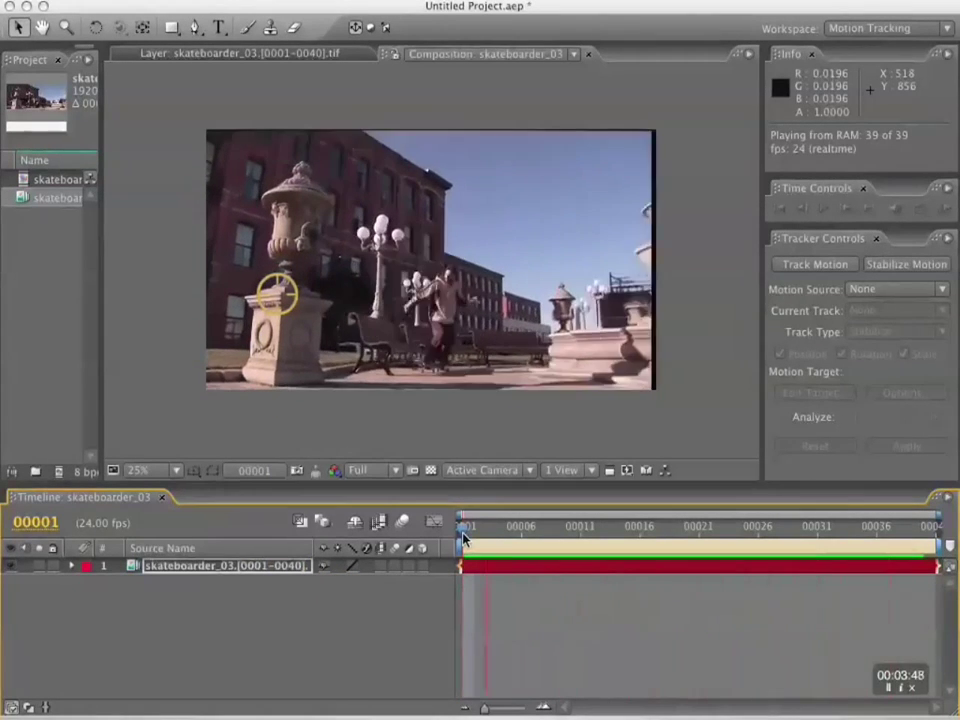
{"action": "key", "text": "KP_0"}
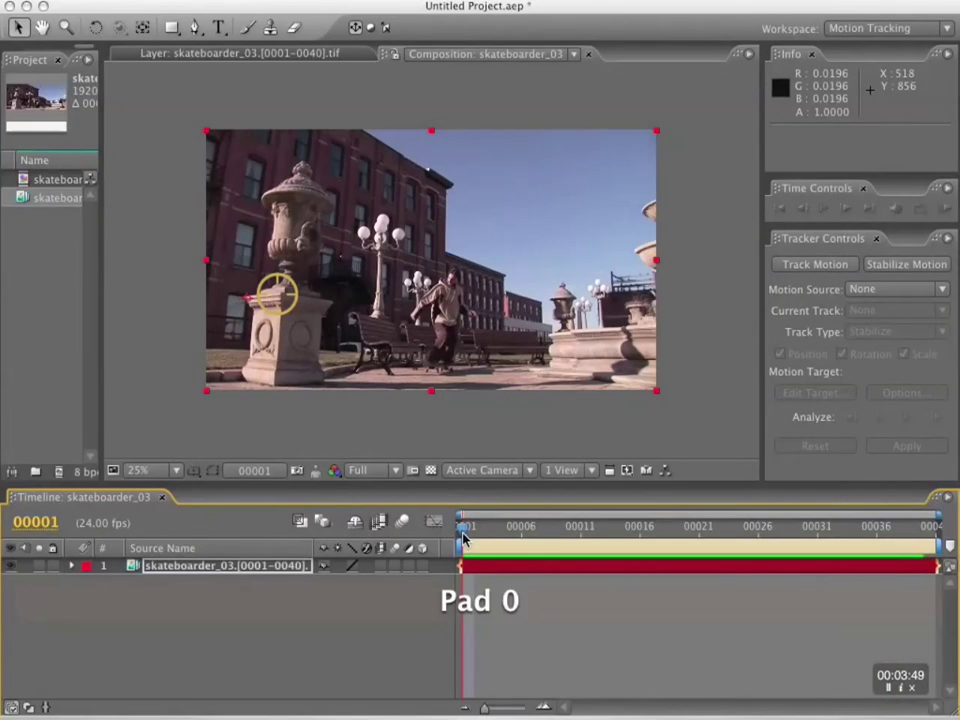
{"action": "left_click", "coordinate": [238, 568]}
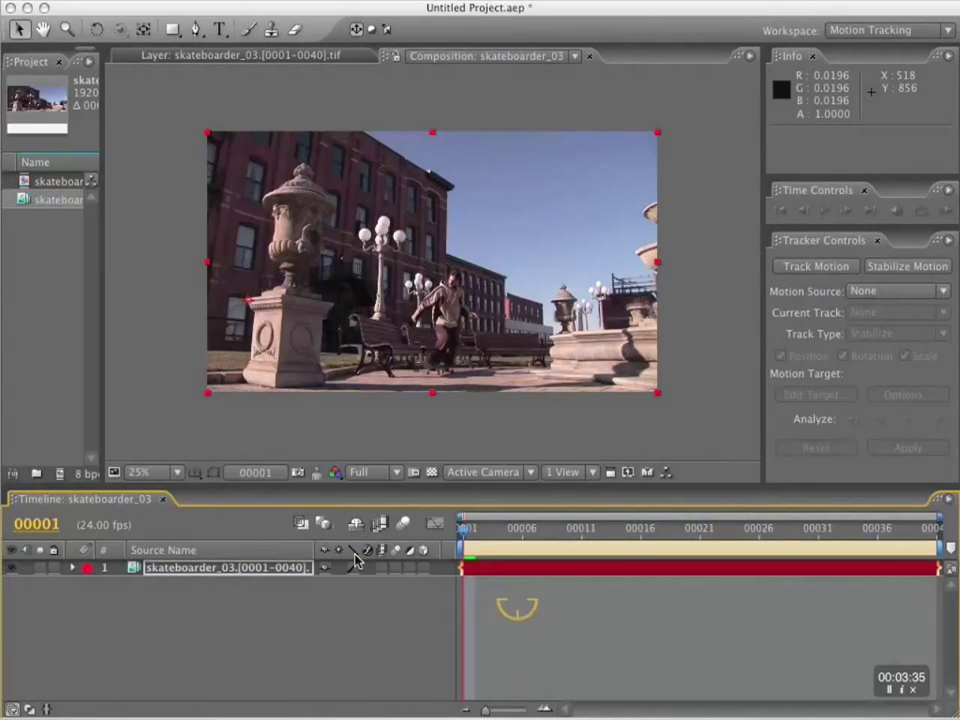
{"action": "key", "text": "KP_0"}
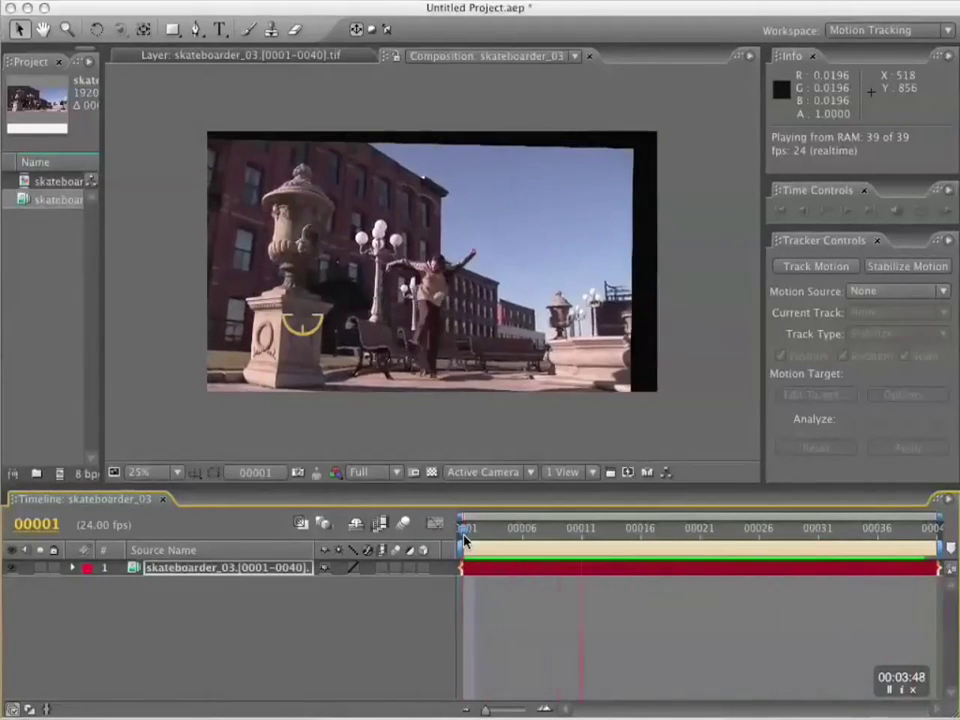
{"action": "key", "text": "KP_0"}
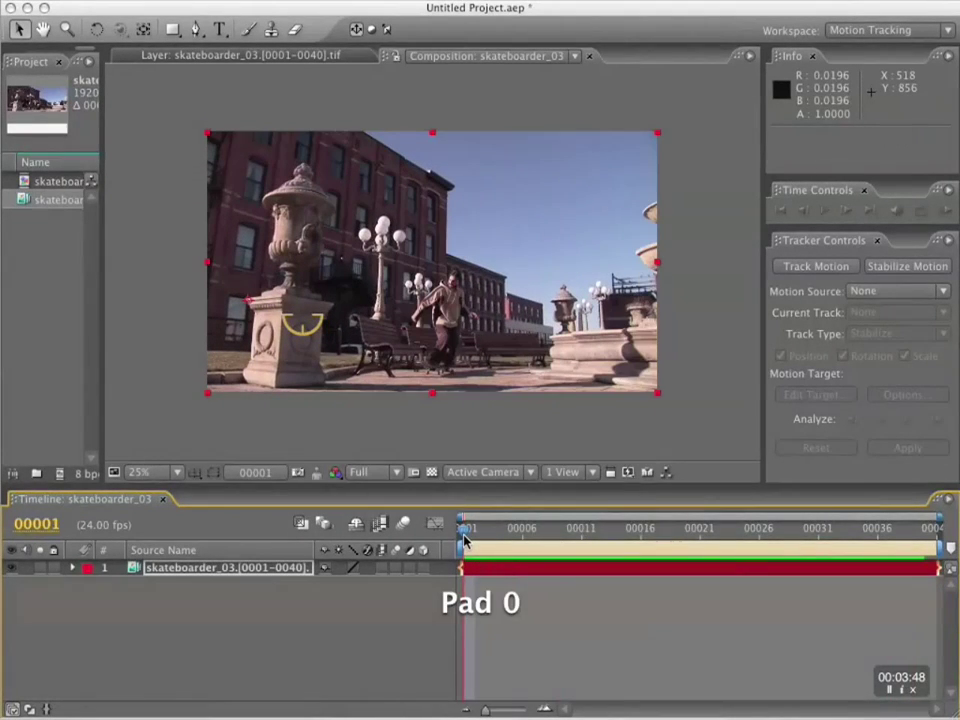
Step: Add a new white solid layer above the skateboarder_03 footage
{"action": "left_click", "coordinate": [240, 575]}
{"action": "left_click", "coordinate": [369, 2]}
{"action": "mouse_move", "coordinate": [368, 13]}
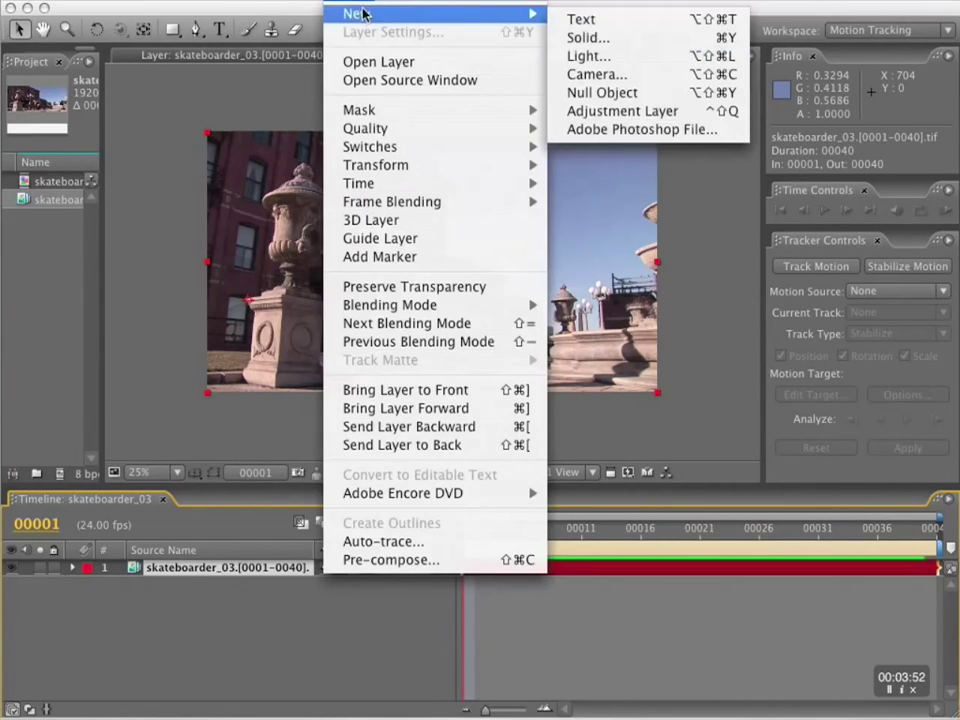
{"action": "left_click", "coordinate": [686, 42]}
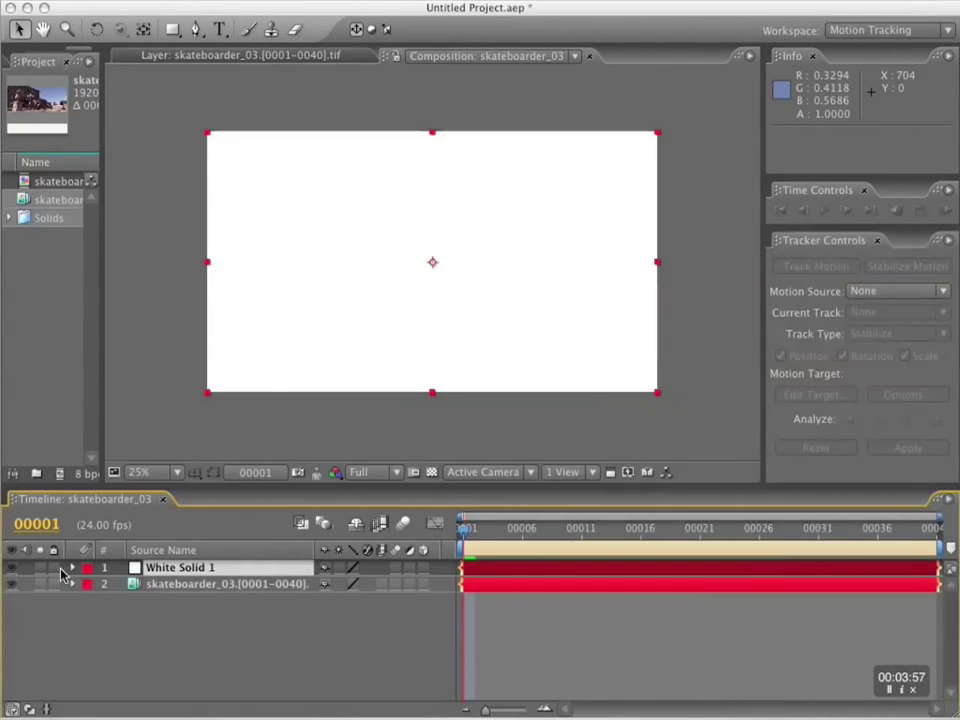
Step: Hide the white solid and lock the skateboarder_03 footage layer
{"action": "left_click", "coordinate": [12, 568]}
{"action": "left_click", "coordinate": [55, 584]}
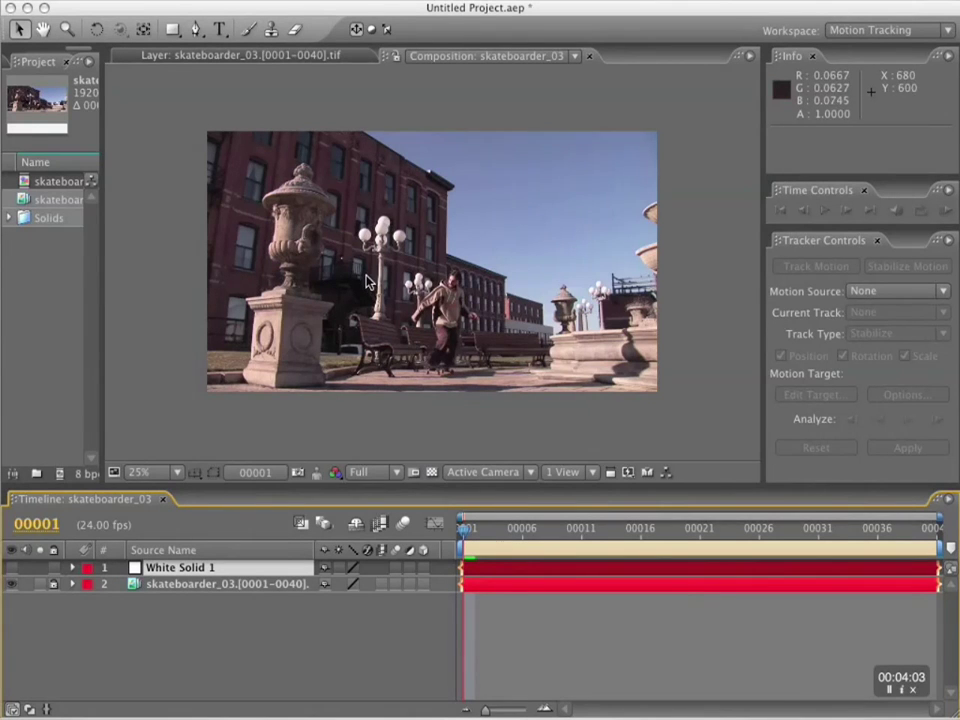
Step: Start a Pen tool mask on the white solid, roughly tracing the large urn's right edge from its tip to the pedestal base
{"action": "scroll", "coordinate": [376, 272], "scroll_direction": "up", "scroll_amount": 2}
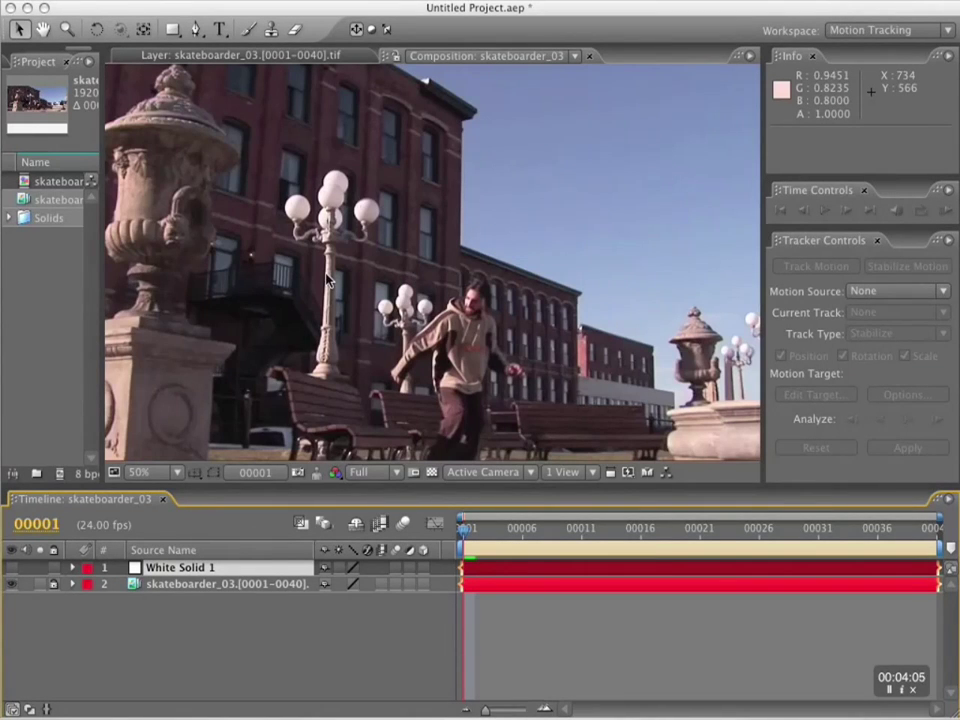
{"action": "key", "text": "g"}
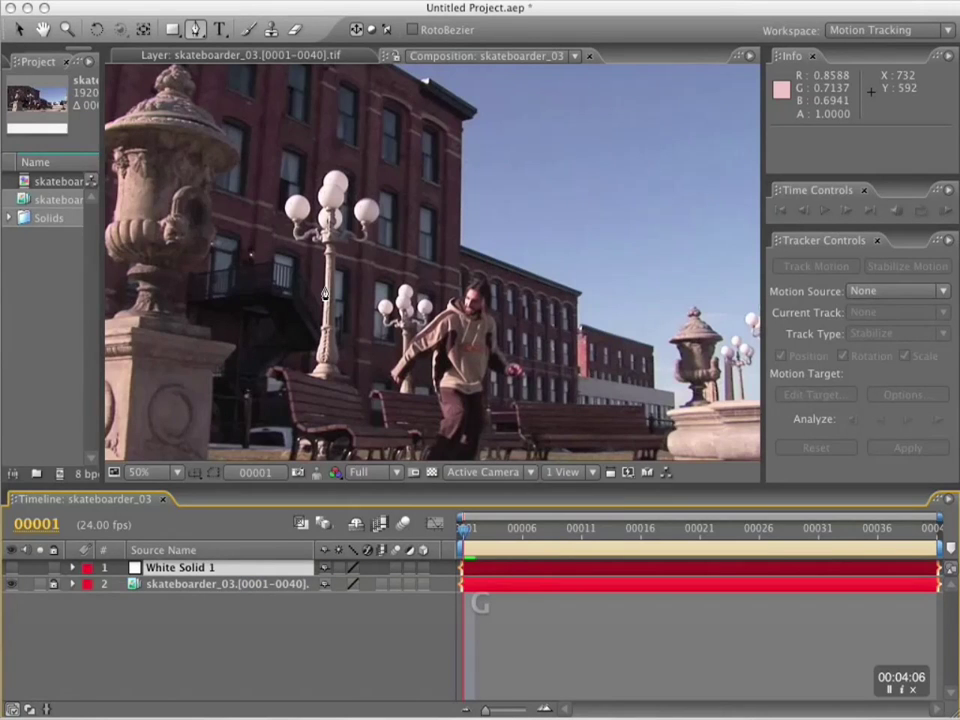
{"action": "key", "text": "grave"}
{"action": "left_click", "coordinate": [496, 153]}
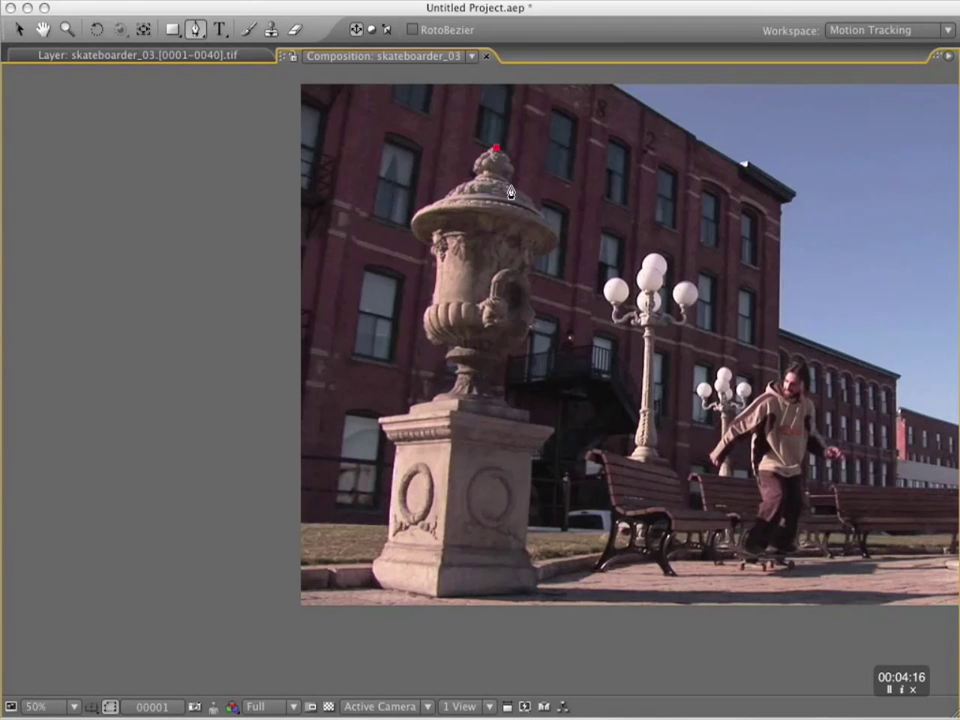
{"action": "left_click", "coordinate": [557, 243]}
{"action": "left_click", "coordinate": [532, 266]}
{"action": "left_click_drag", "start_coordinate": [500, 370], "coordinate": [495, 381]}
{"action": "left_click", "coordinate": [488, 377]}
{"action": "left_click", "coordinate": [527, 413]}
{"action": "left_click", "coordinate": [554, 430]}
{"action": "left_click", "coordinate": [535, 597]}
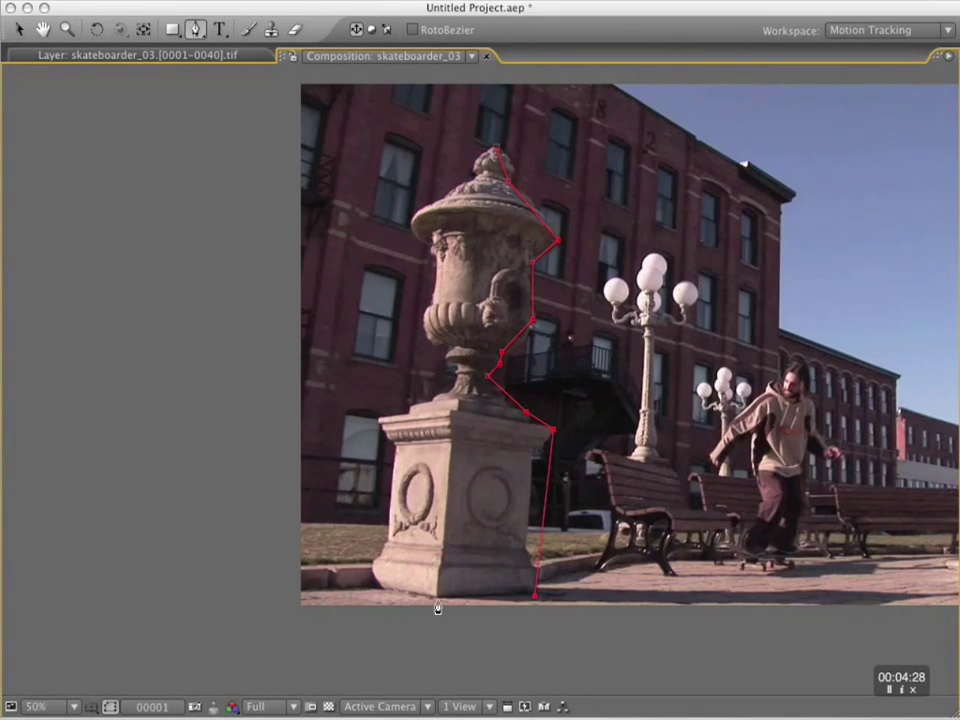
Step: Trace roughly along the pedestal's bottom and up the urn's left edge, closing the mask at the tip
{"action": "left_click", "coordinate": [369, 584]}
{"action": "left_click", "coordinate": [377, 420]}
{"action": "left_click", "coordinate": [455, 377]}
{"action": "left_click", "coordinate": [425, 332]}
{"action": "left_click", "coordinate": [411, 224]}
{"action": "left_click", "coordinate": [476, 180]}
{"action": "left_click", "coordinate": [497, 150]}
Step: Add and move mask points to fit the right side of the urn's finial, lid and upper body
{"action": "key", "text": "period"}
{"action": "key", "text": "space"}
{"action": "left_click_drag", "start_coordinate": [546, 135], "coordinate": [446, 490]}
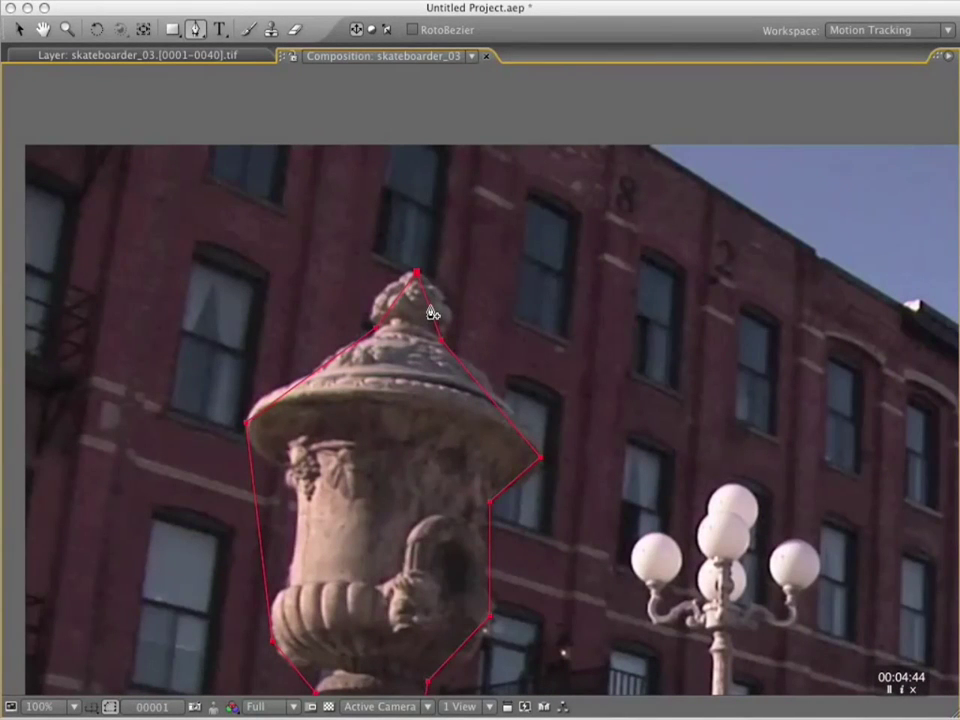
{"action": "key", "text": "v"}
{"action": "left_click_drag", "start_coordinate": [430, 307], "coordinate": [446, 299]}
{"action": "left_click", "coordinate": [482, 375]}
{"action": "left_click", "coordinate": [527, 483]}
{"action": "left_click", "coordinate": [488, 537]}
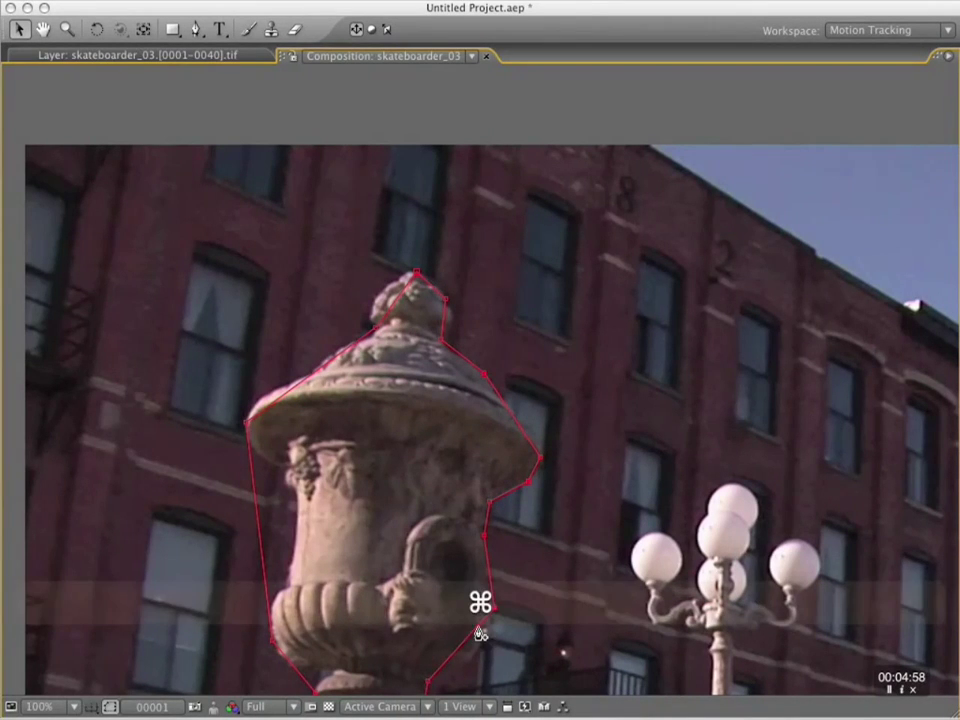
Step: Refine the mask with extra points along the right side of the urn's stem and the stepped pedestal top
{"action": "left_click_drag", "start_coordinate": [561, 626], "coordinate": [624, 261]}
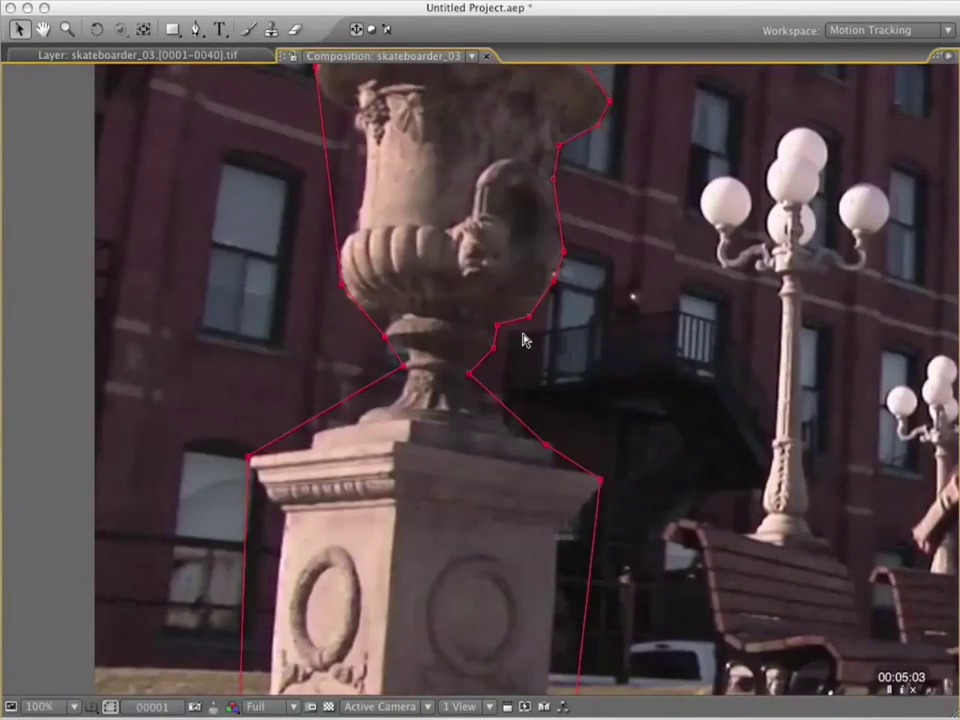
{"action": "left_click_drag", "start_coordinate": [490, 394], "coordinate": [476, 411]}
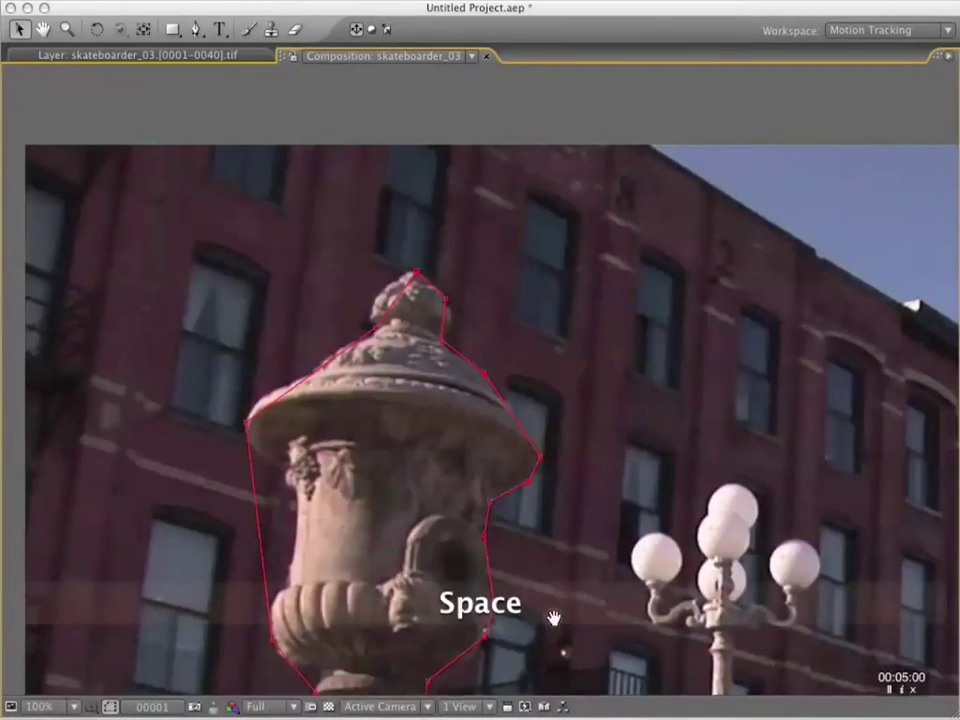
{"action": "left_click_drag", "start_coordinate": [553, 619], "coordinate": [622, 262]}
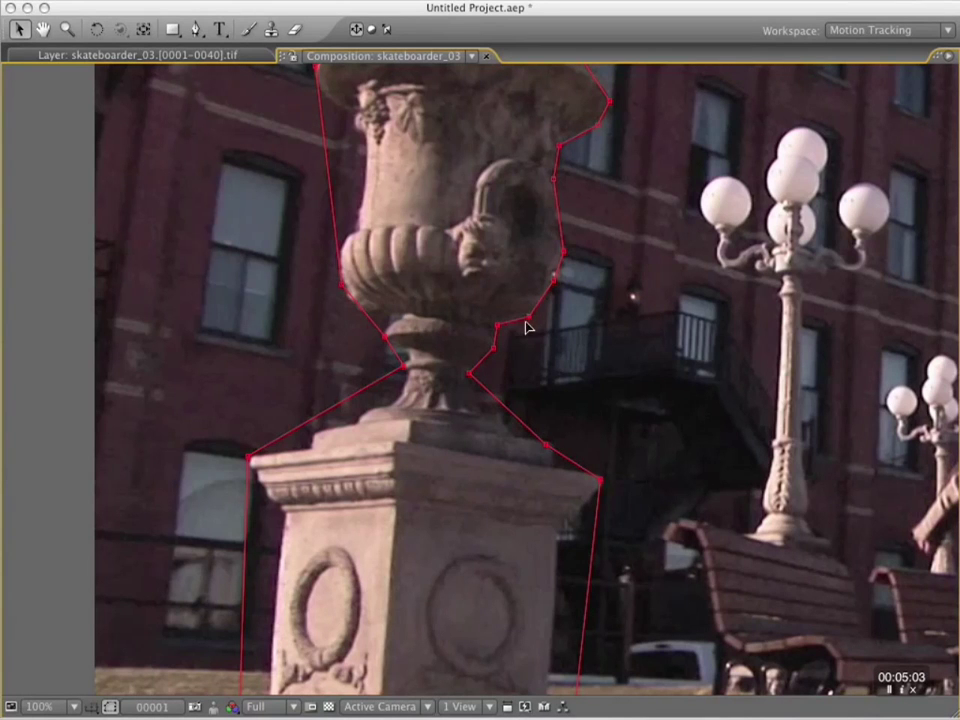
{"action": "left_click", "coordinate": [486, 389], "text": "super"}
{"action": "left_click_drag", "start_coordinate": [486, 389], "coordinate": [500, 415]}
{"action": "left_click", "coordinate": [504, 425], "text": "super"}
{"action": "left_click", "coordinate": [512, 437], "text": "super"}
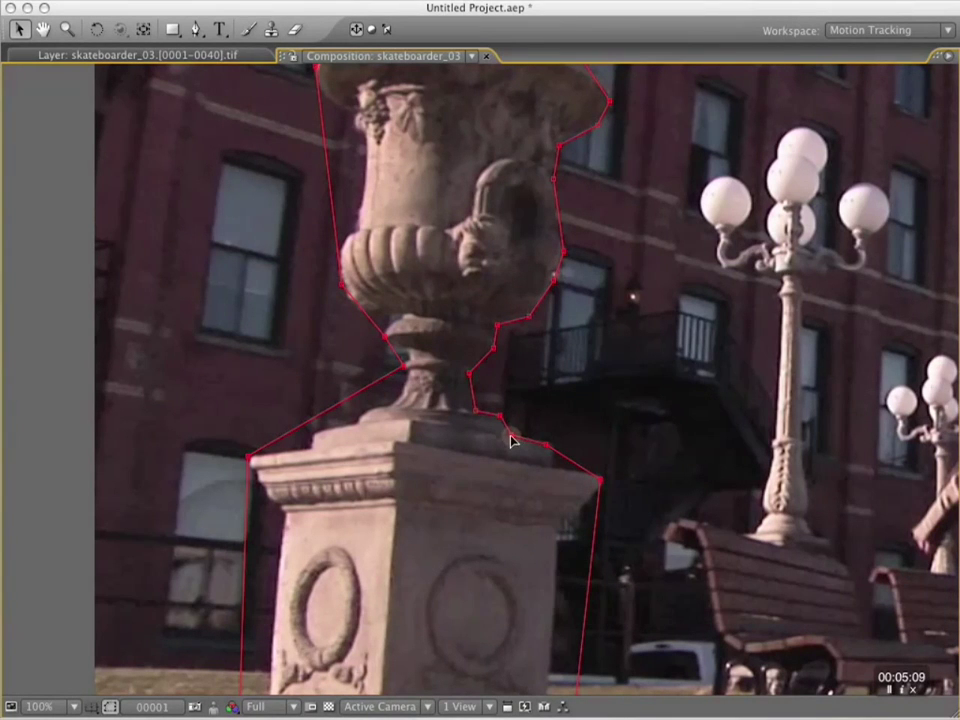
{"action": "left_click_drag", "start_coordinate": [550, 445], "coordinate": [555, 466]}
{"action": "left_click", "coordinate": [569, 456], "text": "super"}
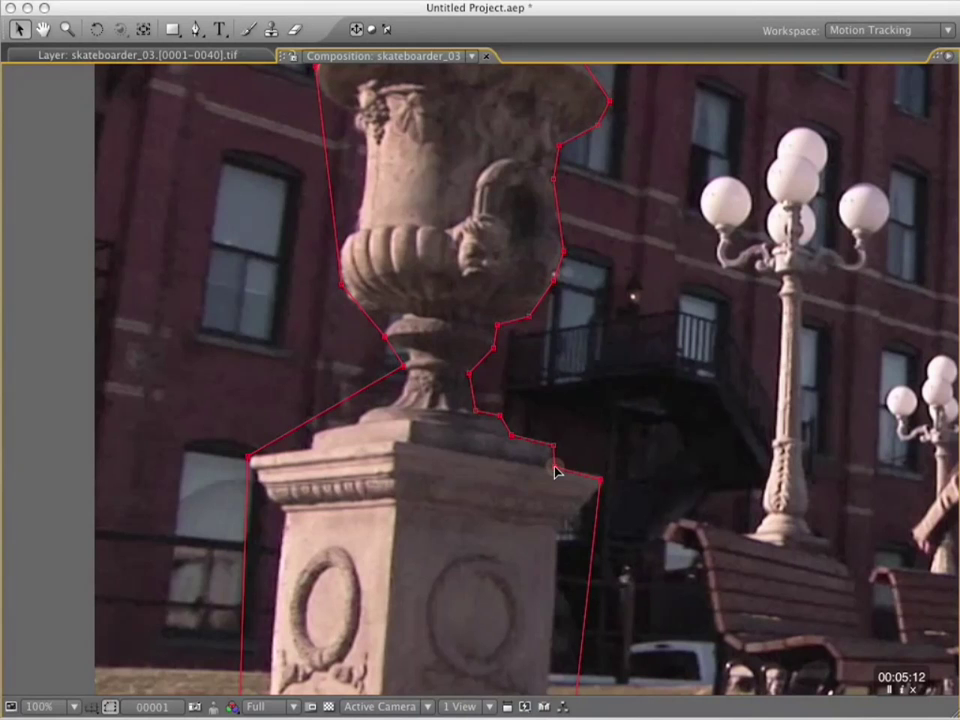
{"action": "left_click", "coordinate": [600, 488], "text": "super"}
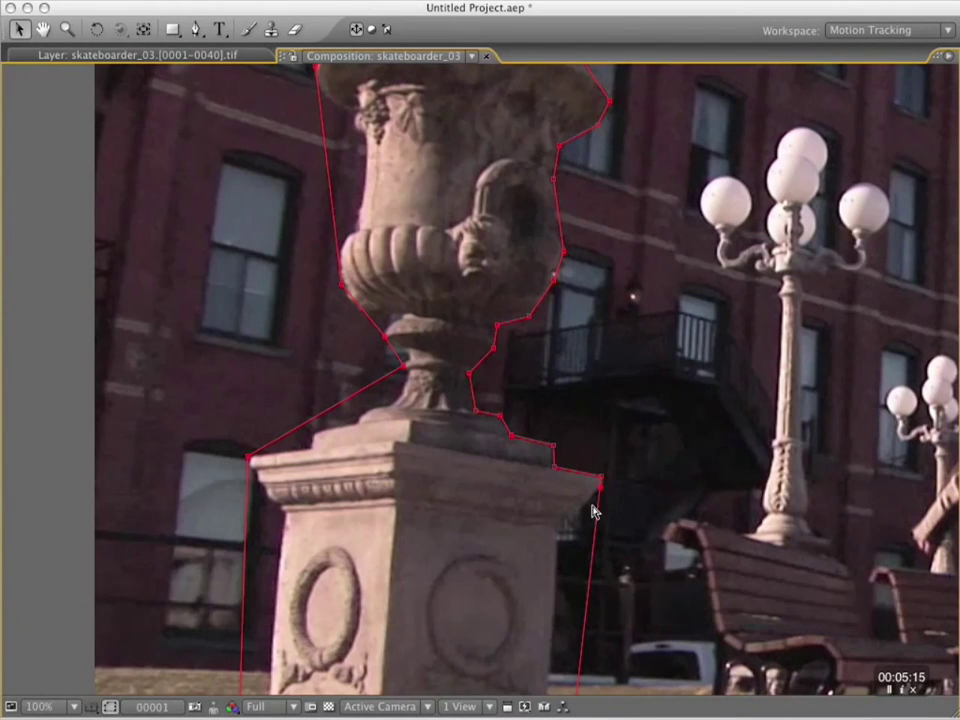
Step: Fit the mask to the pedestal's right side, adding points under the cornice and around the base moulding
{"action": "left_click_drag", "start_coordinate": [594, 546], "coordinate": [557, 537]}
{"action": "key", "text": "super"}
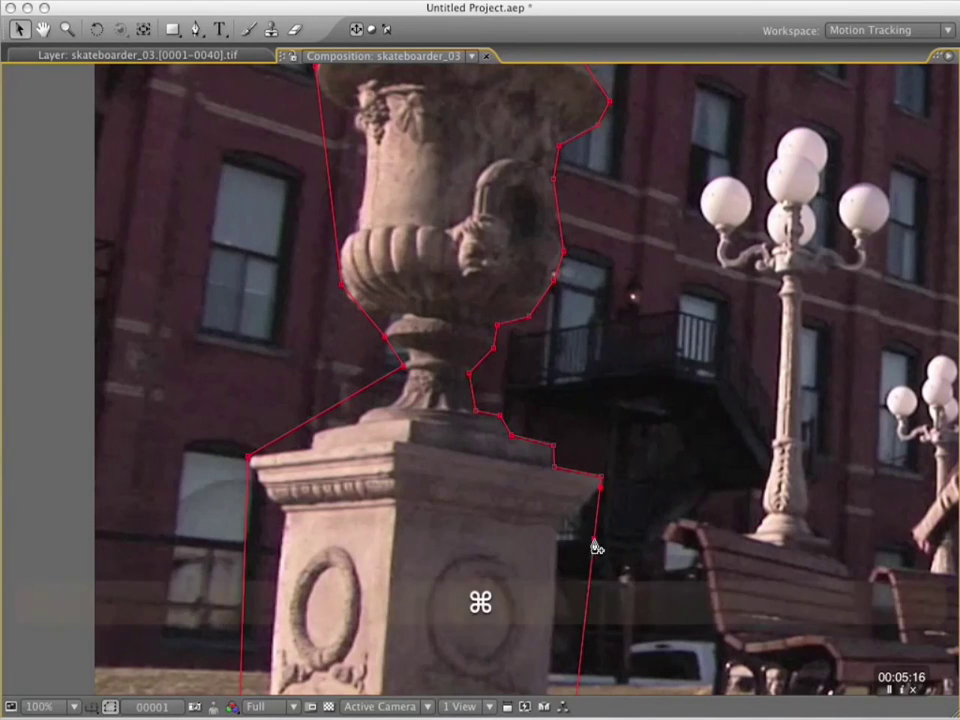
{"action": "left_click_drag", "start_coordinate": [595, 547], "coordinate": [558, 533]}
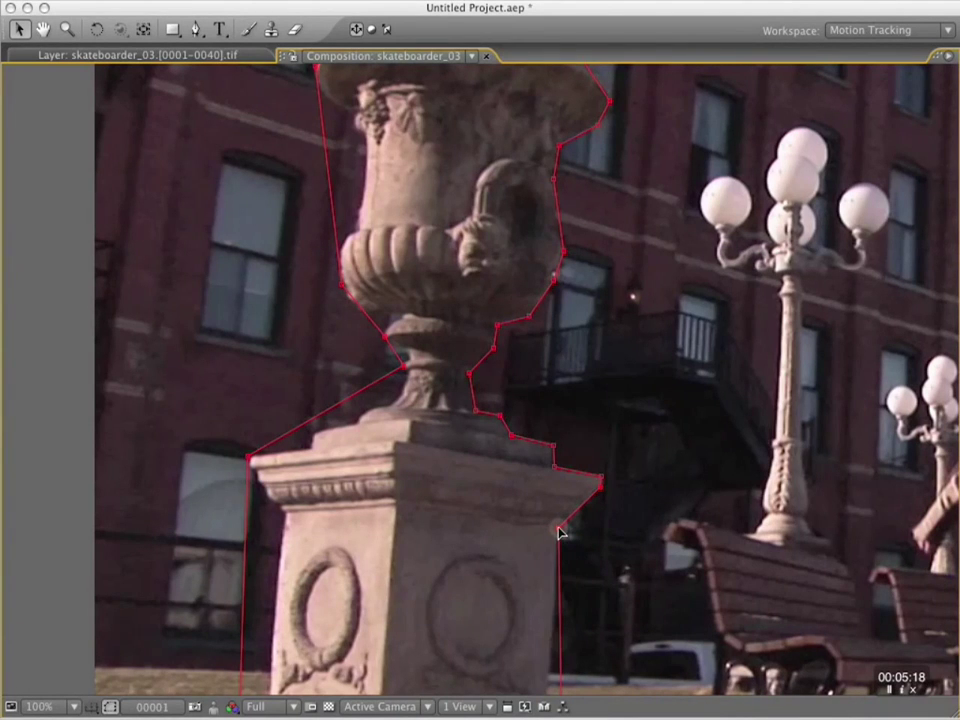
{"action": "key", "text": "space"}
{"action": "key", "text": "super"}
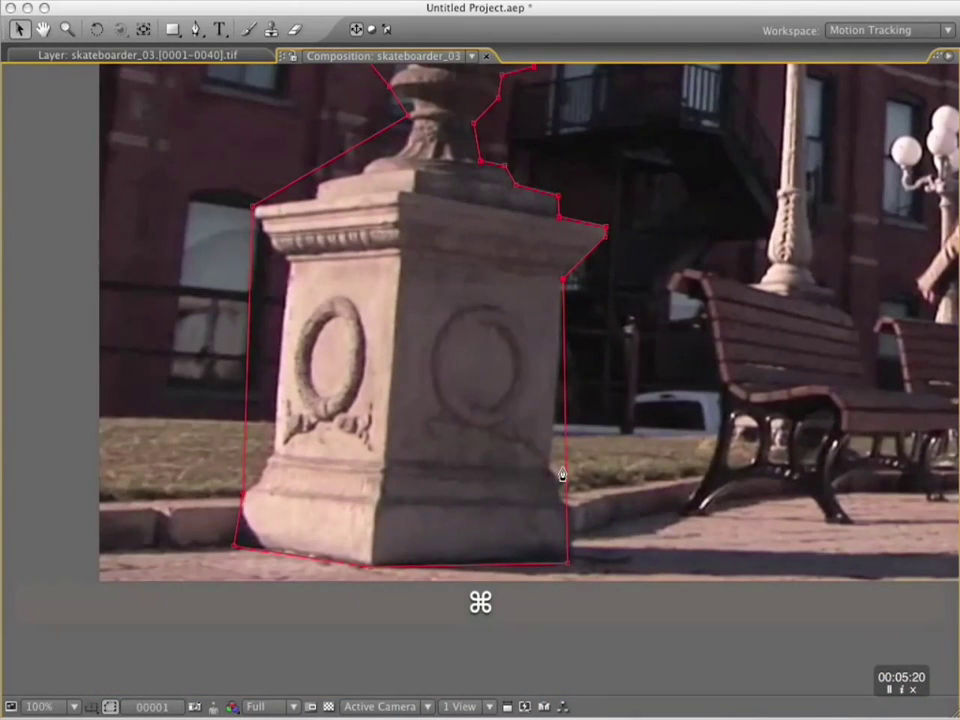
{"action": "left_click_drag", "start_coordinate": [565, 478], "coordinate": [549, 471]}
{"action": "key", "text": "super"}
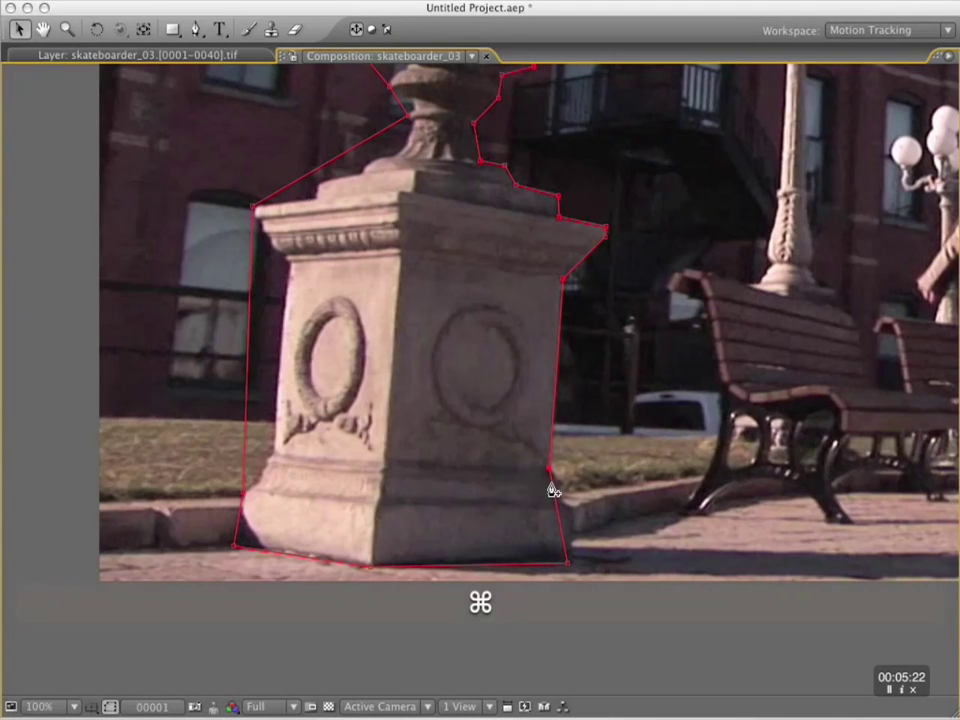
{"action": "key", "text": "super"}
{"action": "left_click", "coordinate": [561, 513], "text": "super"}
{"action": "left_click_drag", "start_coordinate": [561, 512], "coordinate": [571, 510]}
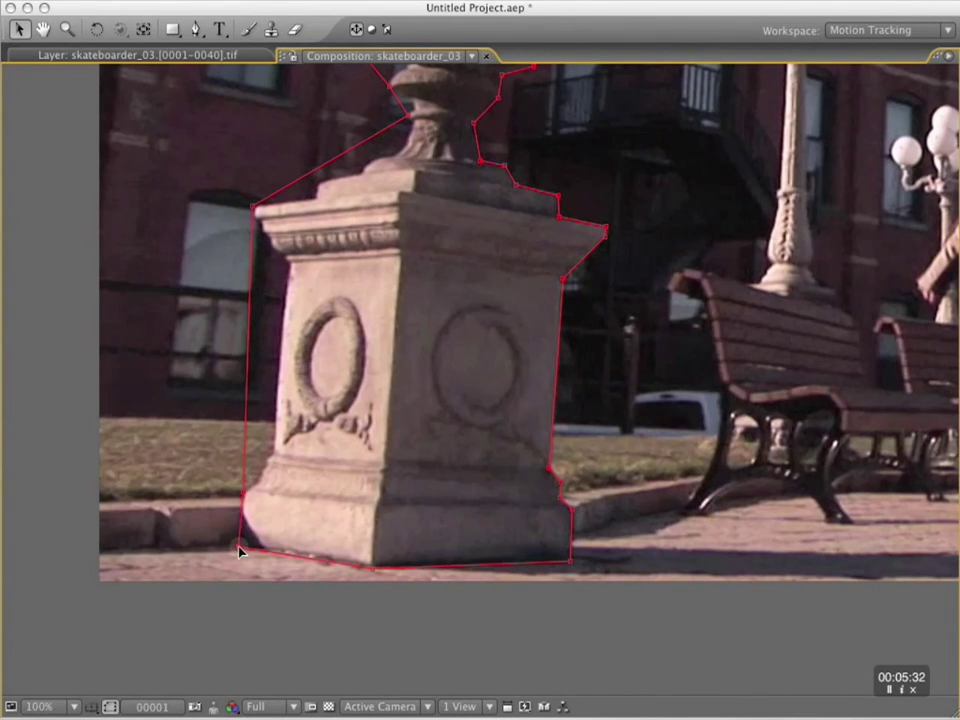
Step: Fit the mask to the pedestal's left side, from the base moulding up to the cornice and top step
{"action": "left_click_drag", "start_coordinate": [244, 494], "coordinate": [273, 458]}
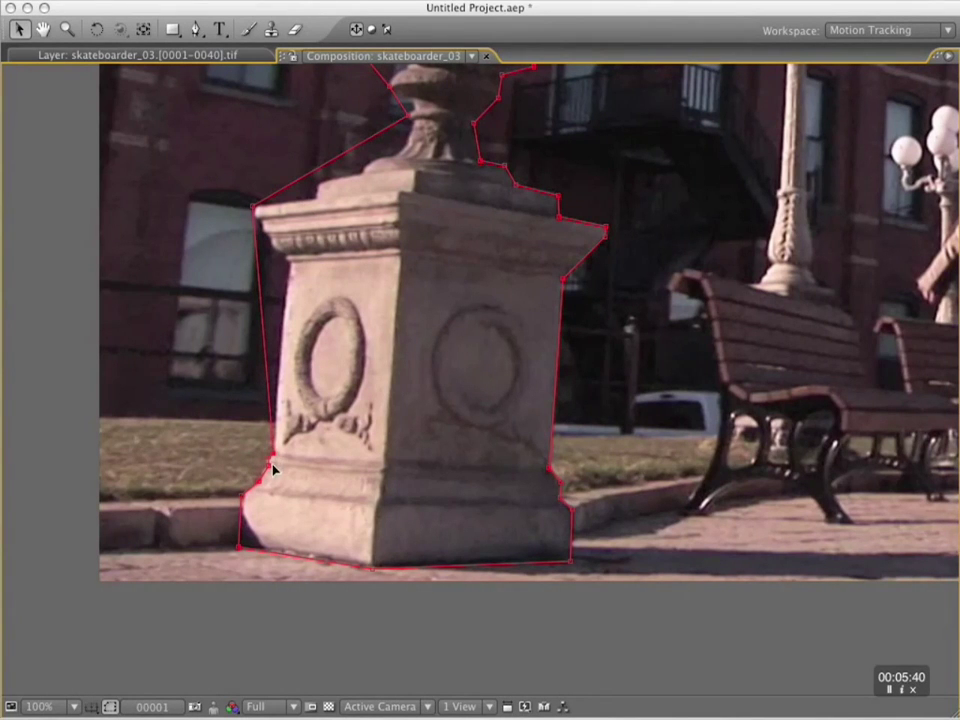
{"action": "left_click_drag", "start_coordinate": [259, 276], "coordinate": [287, 263]}
{"action": "key", "text": "."}
{"action": "left_click_drag", "start_coordinate": [72, 126], "coordinate": [369, 406]}
{"action": "left_click_drag", "start_coordinate": [360, 383], "coordinate": [354, 356]}
{"action": "left_click_drag", "start_coordinate": [462, 294], "coordinate": [479, 314]}
{"action": "left_click_drag", "start_coordinate": [546, 265], "coordinate": [568, 292]}
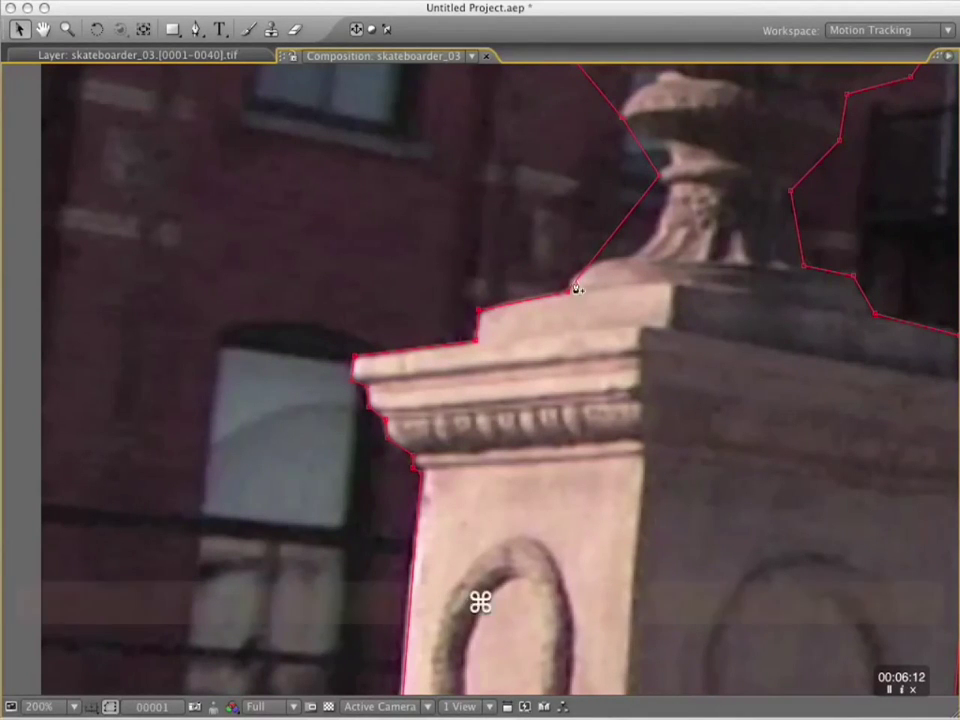
Step: Refine the mask along the left side of the urn's foot and lower stem, converting the foot point to a curve
{"action": "left_click_drag", "start_coordinate": [612, 236], "coordinate": [634, 259]}
{"action": "left_click_drag", "start_coordinate": [659, 176], "coordinate": [657, 231]}
{"action": "left_click_drag", "start_coordinate": [602, 269], "coordinate": [597, 262], "text": "super"}
{"action": "key", "text": "space"}
{"action": "mouse_move", "coordinate": [689, 248]}
{"action": "left_mouse_down"}
{"action": "mouse_move", "coordinate": [621, 404]}
{"action": "mouse_move", "coordinate": [688, 230]}
{"action": "left_mouse_up"}
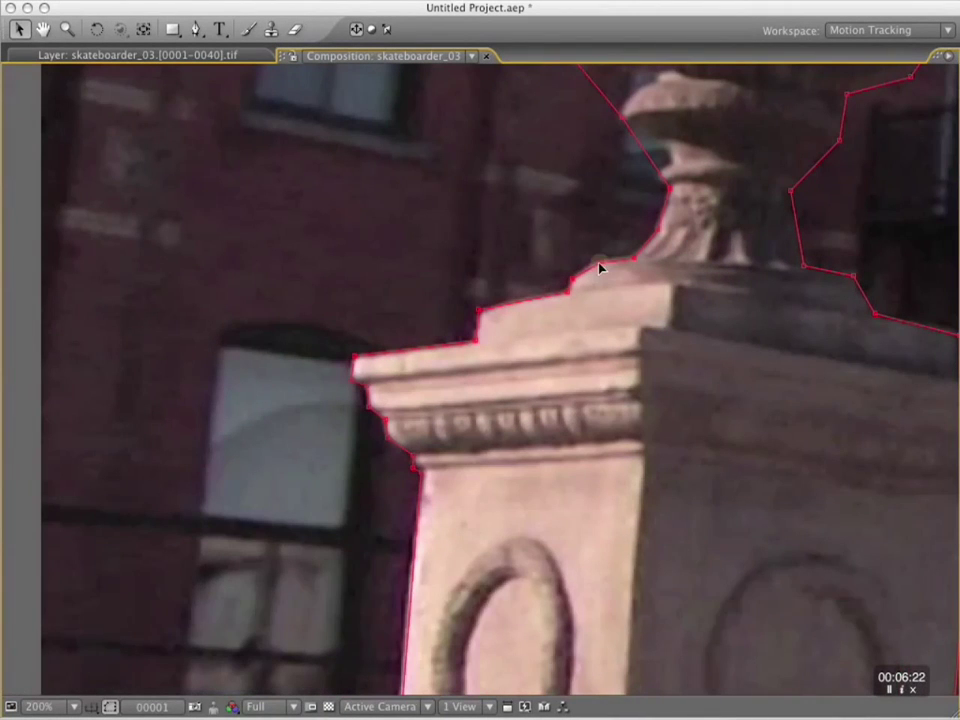
{"action": "left_click_drag", "start_coordinate": [602, 268], "coordinate": [598, 262], "text": "super"}
{"action": "key", "text": "alt+super"}
{"action": "left_click", "coordinate": [601, 267], "text": "alt+super"}
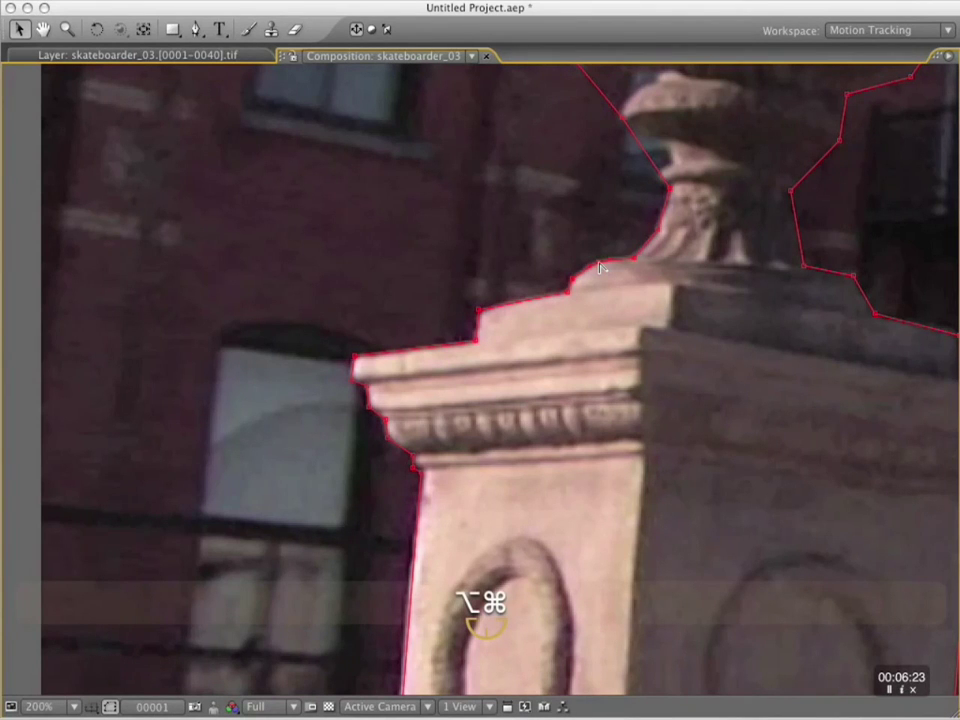
{"action": "left_click", "coordinate": [601, 267], "text": "alt+super"}
Step: Shape the mask around the left side of the stem's collar and the underside of the fluted bowl
{"action": "key", "text": "space"}
{"action": "left_click_drag", "start_coordinate": [689, 240], "coordinate": [605, 355]}
{"action": "left_click", "coordinate": [591, 347], "text": "super"}
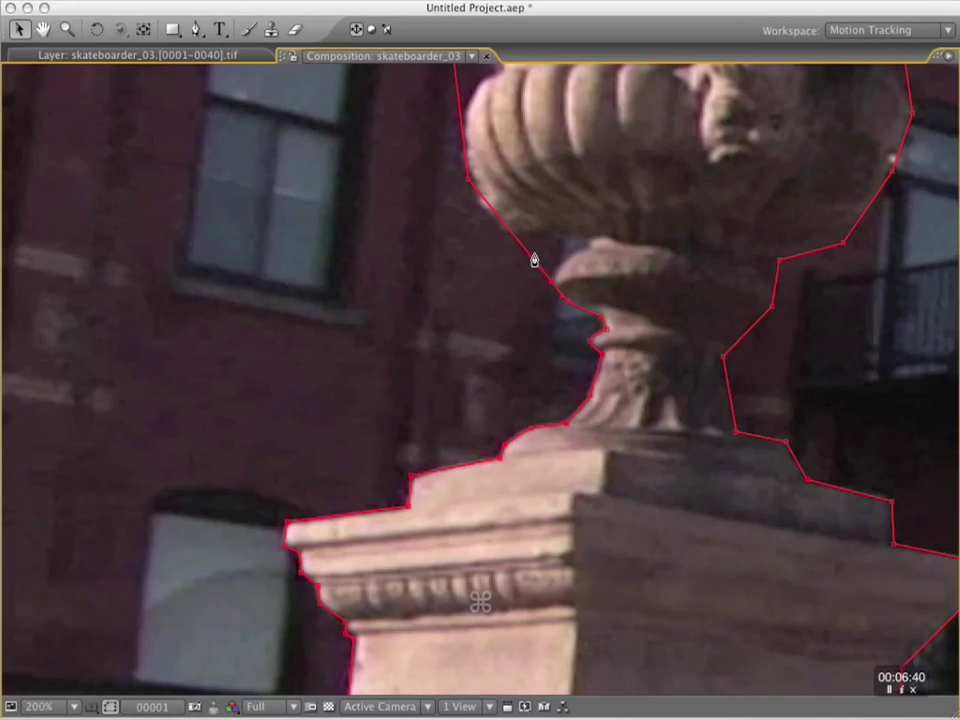
{"action": "left_click_drag", "start_coordinate": [530, 257], "coordinate": [591, 249]}
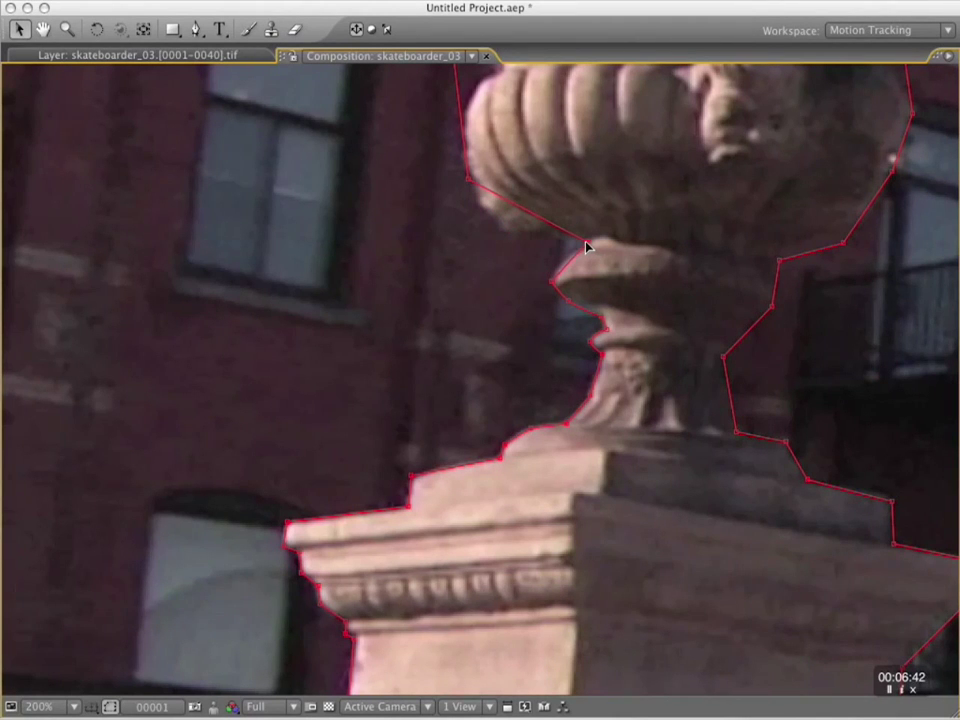
{"action": "left_click_drag", "start_coordinate": [553, 285], "coordinate": [553, 281]}
{"action": "left_click_drag", "start_coordinate": [521, 210], "coordinate": [507, 233]}
{"action": "left_click", "coordinate": [505, 231], "text": "alt+super"}
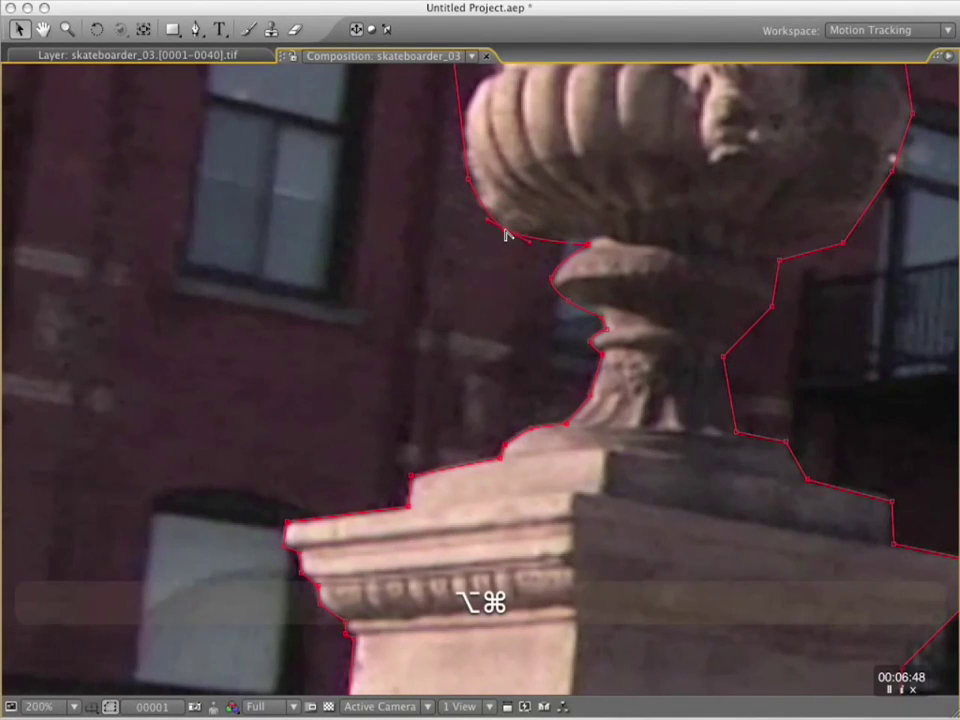
{"action": "left_click", "coordinate": [588, 245]}
{"action": "left_click_drag", "start_coordinate": [588, 245], "coordinate": [554, 236]}
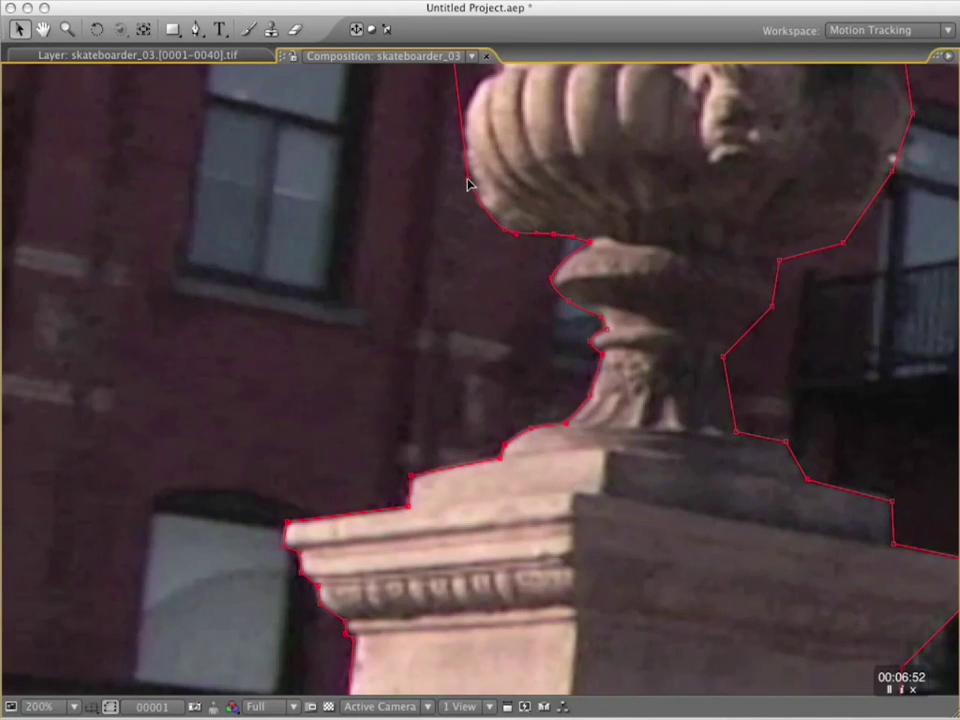
Step: Curve the mask around the fluted bowl's left side and fit it to the urn's body up to the lid
{"action": "key", "text": "space"}
{"action": "left_click_drag", "start_coordinate": [517, 176], "coordinate": [458, 303]}
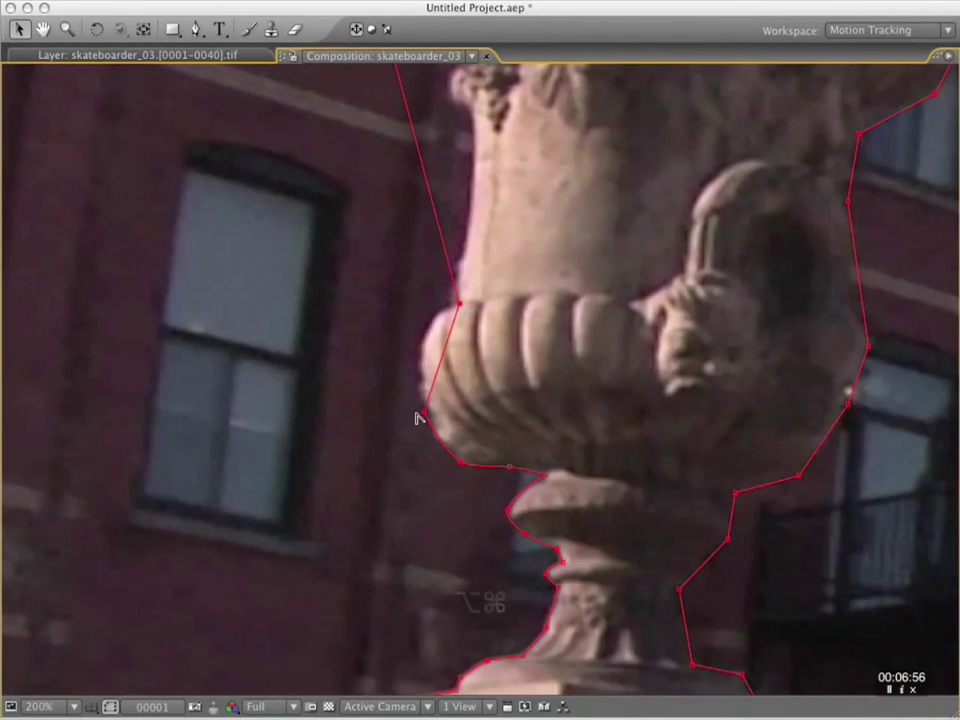
{"action": "left_click", "coordinate": [425, 412], "text": "alt+super"}
{"action": "left_click_drag", "start_coordinate": [437, 355], "coordinate": [422, 340], "text": "super"}
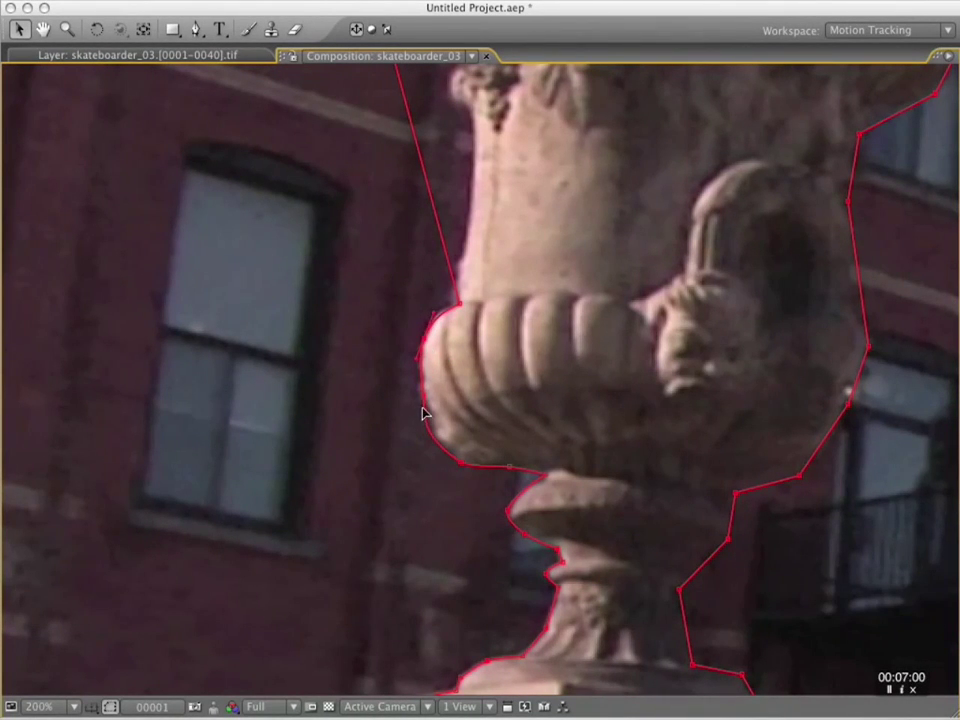
{"action": "left_click_drag", "start_coordinate": [463, 272], "coordinate": [424, 383]}
{"action": "left_click_drag", "start_coordinate": [424, 383], "coordinate": [441, 440], "text": "alt+super"}
{"action": "left_click_drag", "start_coordinate": [411, 564], "coordinate": [408, 562]}
{"action": "left_click_drag", "start_coordinate": [426, 466], "coordinate": [422, 466], "text": "super"}
{"action": "left_click_drag", "start_coordinate": [406, 342], "coordinate": [323, 266], "text": "super"}
Step: Contour the mask along the lid's left edge and around the finial with added and curved points
{"action": "left_click_drag", "start_coordinate": [487, 186], "coordinate": [429, 390]}
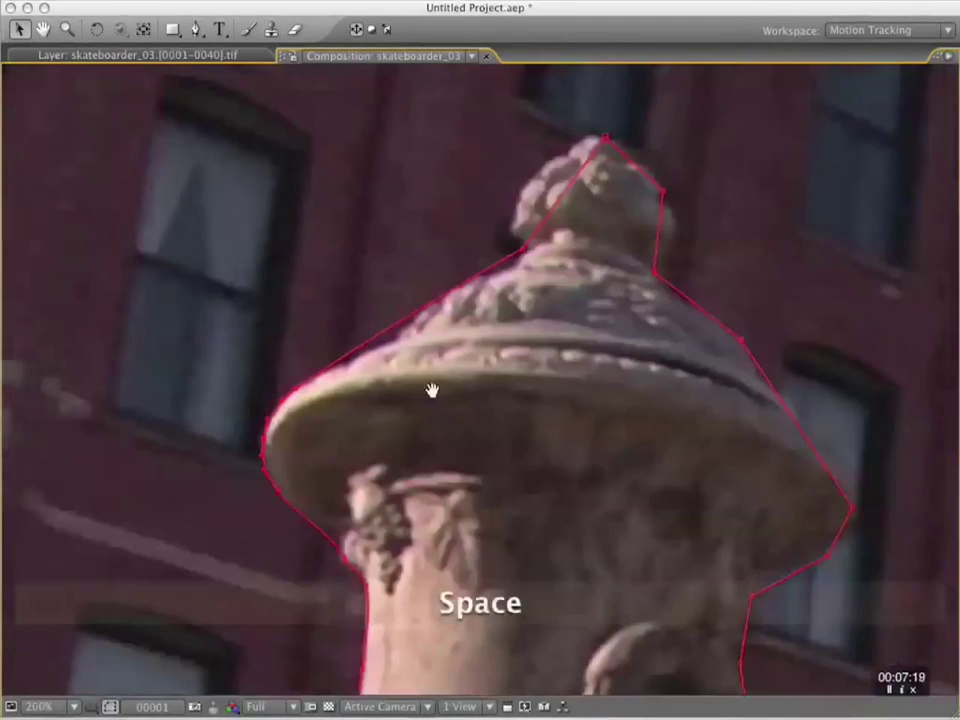
{"action": "left_click", "coordinate": [367, 357], "text": "alt+super"}
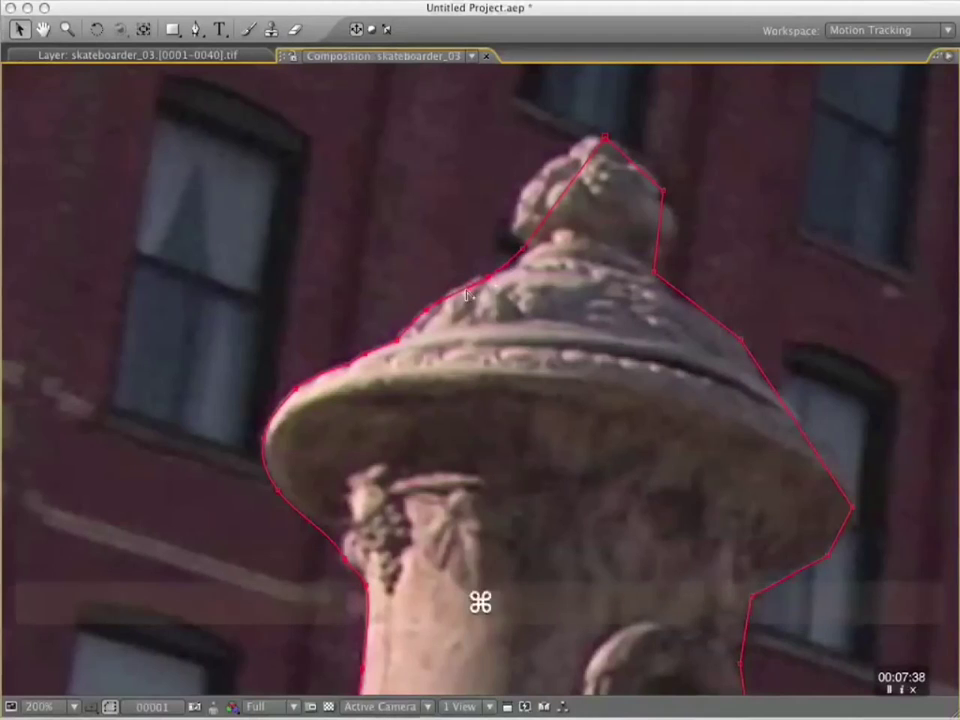
{"action": "left_click_drag", "start_coordinate": [535, 237], "coordinate": [513, 232]}
{"action": "left_click_drag", "start_coordinate": [543, 200], "coordinate": [519, 191]}
{"action": "left_click_drag", "start_coordinate": [570, 159], "coordinate": [530, 269]}
{"action": "left_click", "coordinate": [568, 322], "text": "alt+super"}
{"action": "left_click", "coordinate": [543, 293], "text": "super"}
{"action": "left_click_drag", "start_coordinate": [573, 344], "coordinate": [577, 375]}
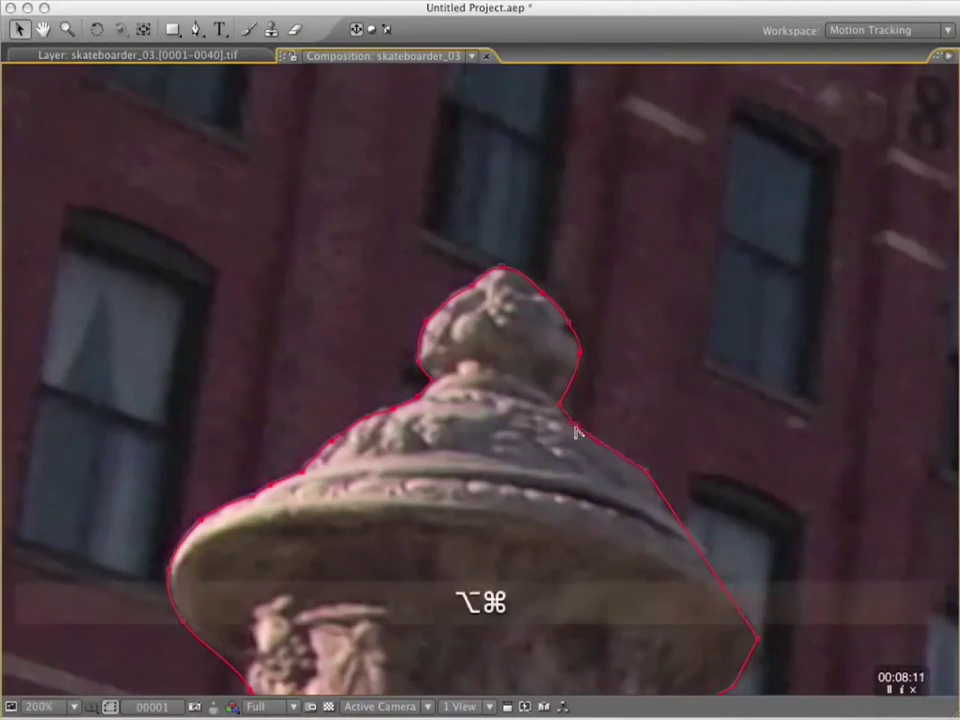
Step: Convert the mask points along the right edge of the urn's lid to curves that follow its rim
{"action": "scroll", "coordinate": [574, 429], "scroll_direction": "down", "scroll_amount": 5}
{"action": "scroll", "coordinate": [574, 429], "scroll_direction": "right", "scroll_amount": 2}
{"action": "left_click", "coordinate": [649, 452], "text": "alt+super"}
{"action": "left_click", "coordinate": [675, 404], "text": "alt+super"}
{"action": "left_click", "coordinate": [573, 490], "text": "alt+super"}
{"action": "left_click_drag", "start_coordinate": [594, 450], "coordinate": [564, 148]}
Step: Smooth and refine the mask down the right side of the urn's body, bowl and stem with curved points
{"action": "left_click", "coordinate": [551, 404], "text": "alt+super"}
{"action": "left_click", "coordinate": [530, 460], "text": "alt+super"}
{"action": "left_click", "coordinate": [481, 530], "text": "alt+super"}
{"action": "left_click_drag", "start_coordinate": [417, 547], "coordinate": [392, 549]}
{"action": "left_click", "coordinate": [410, 595], "text": "alt+super"}
{"action": "left_click_drag", "start_coordinate": [406, 645], "coordinate": [424, 497]}
{"action": "left_click", "coordinate": [411, 512], "text": "super"}
{"action": "left_click", "coordinate": [415, 482], "text": "super"}
{"action": "left_click", "coordinate": [424, 575], "text": "alt+super"}
Step: Restore the full panel layout and show White Solid 1's Mask Shape property with its keyframe at frame 1
{"action": "key", "text": "comma"}
{"action": "key", "text": "comma"}
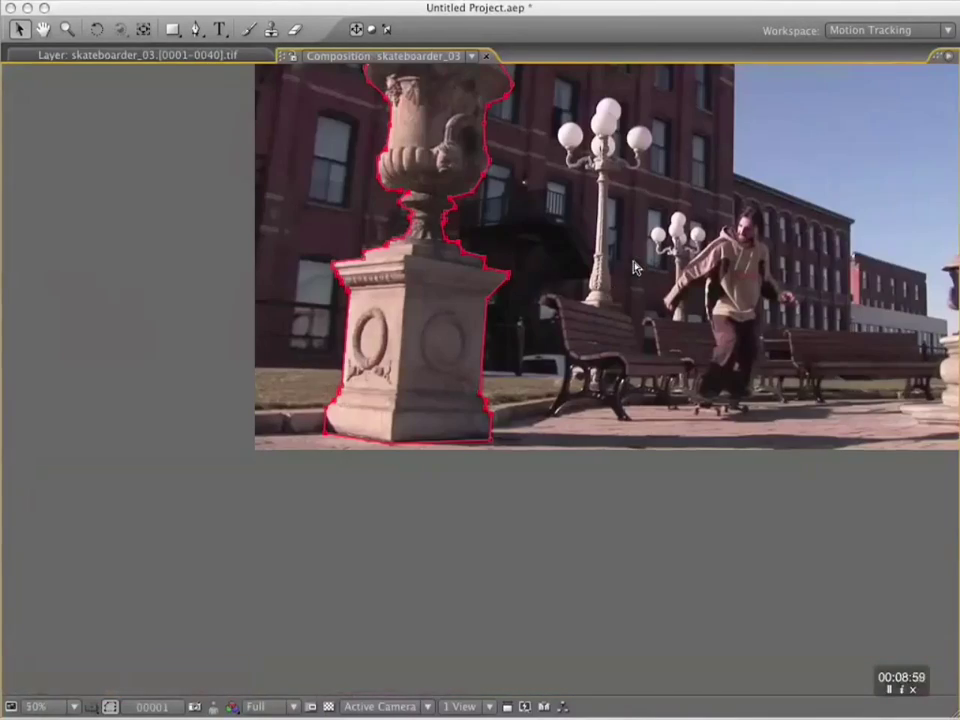
{"action": "key", "text": "grave"}
{"action": "key", "text": "comma"}
{"action": "key", "text": "comma"}
{"action": "key", "text": "m"}
{"action": "mouse_move", "coordinate": [470, 600]}
{"action": "left_mouse_down"}
{"action": "mouse_move", "coordinate": [688, 624]}
{"action": "mouse_move", "coordinate": [465, 620]}
{"action": "left_mouse_up"}
Step: Toggle Live Update and RAM preview the composition to check the mask against the stabilized urn
{"action": "key", "text": "KP_0"}
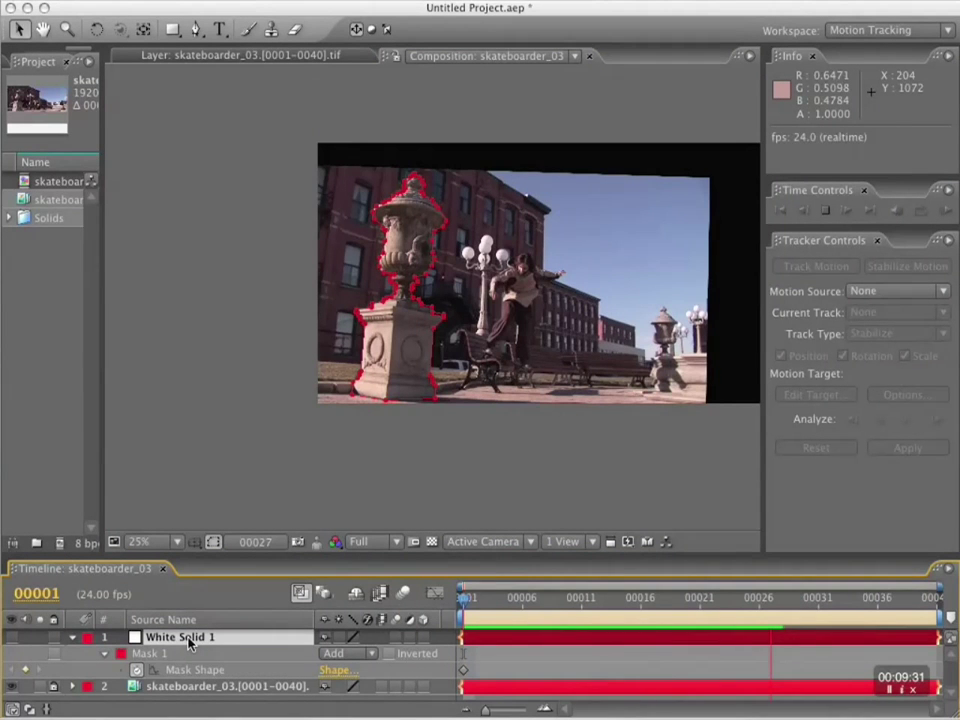
{"action": "left_click_drag", "start_coordinate": [533, 605], "coordinate": [404, 598]}
{"action": "left_click", "coordinate": [302, 595]}
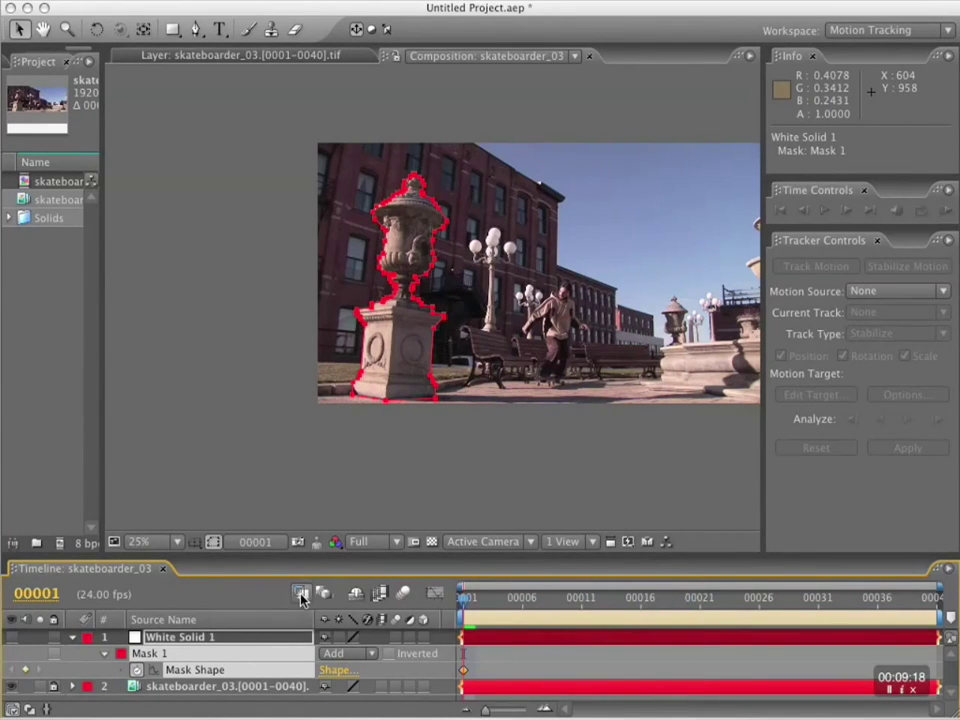
{"action": "left_click_drag", "start_coordinate": [463, 600], "coordinate": [385, 605]}
{"action": "key", "text": "KP_0"}
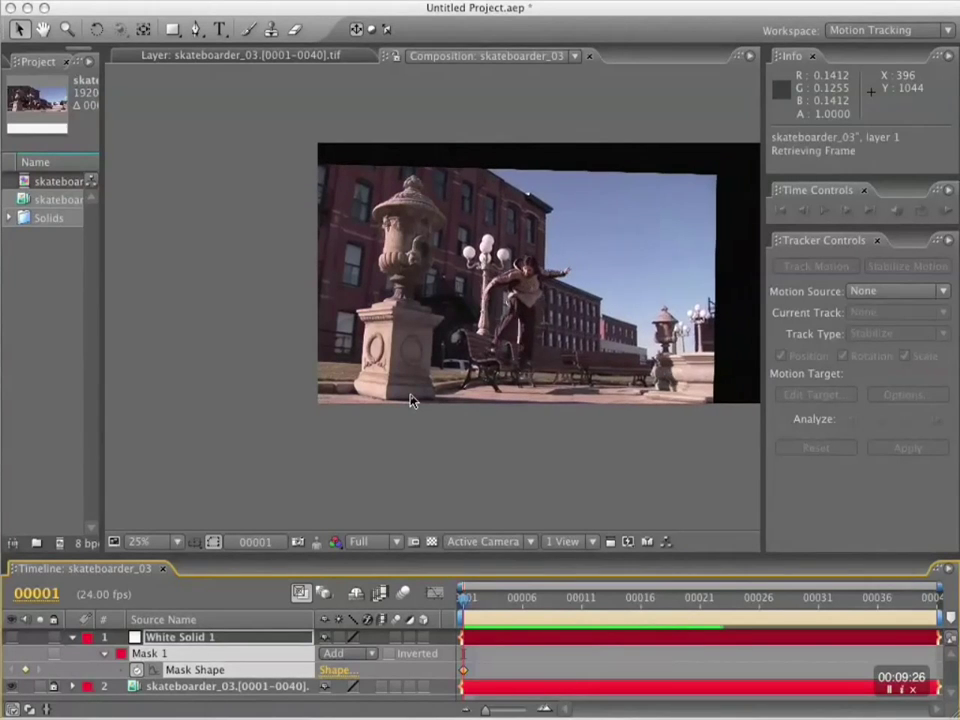
{"action": "key", "text": "KP_0"}
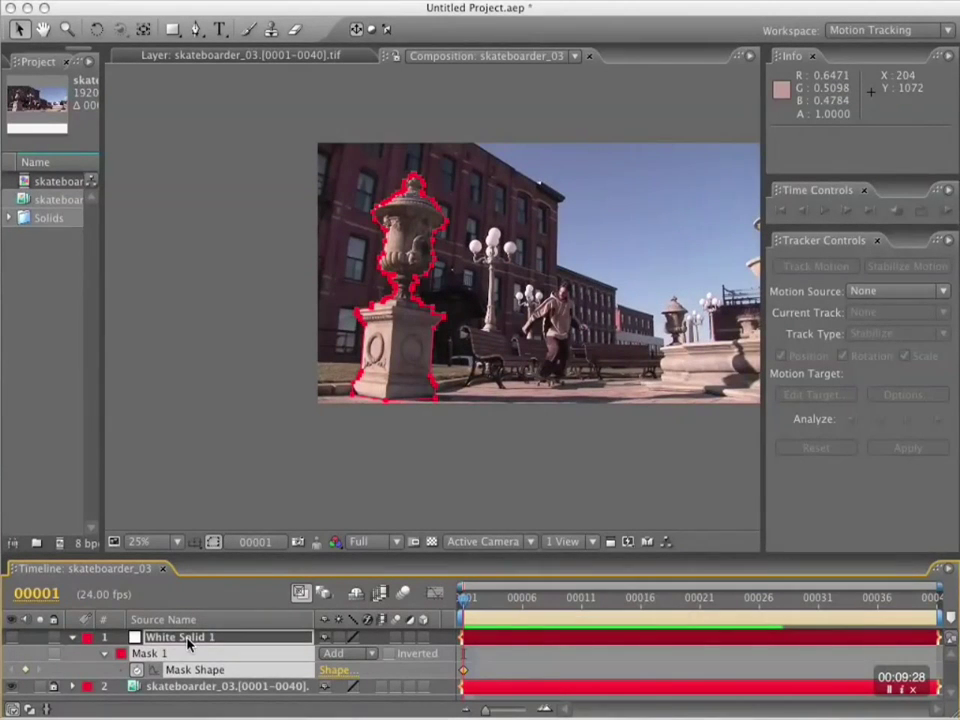
Step: RAM preview the composition with White Solid 1 selected to check how the mask holds against the urn
{"action": "left_click", "coordinate": [188, 640]}
{"action": "key", "text": "space"}
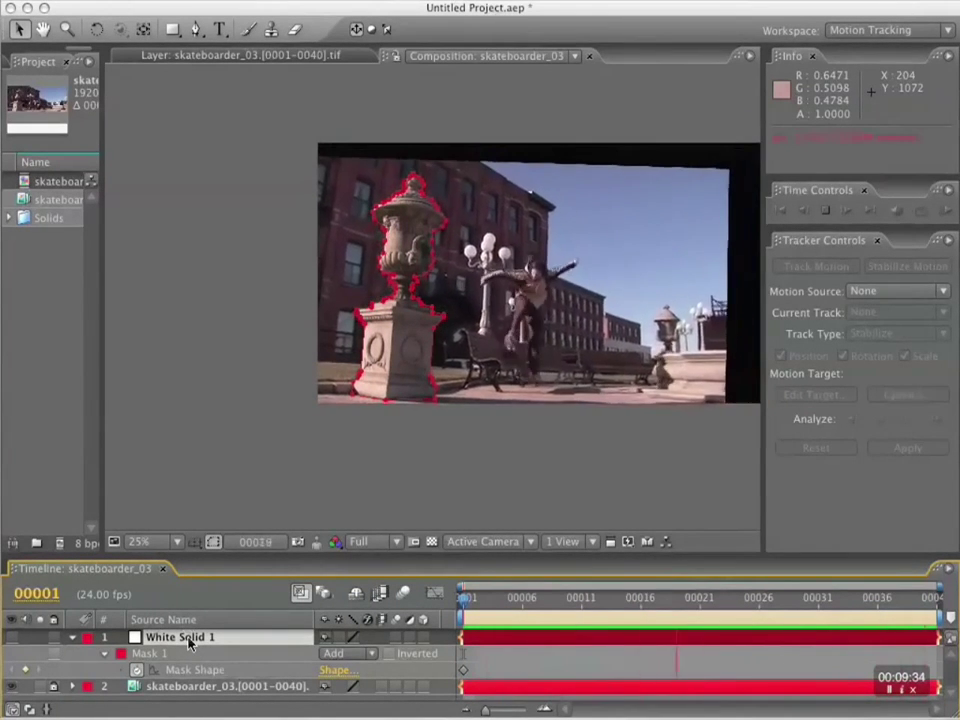
{"action": "key", "text": "KP_0"}
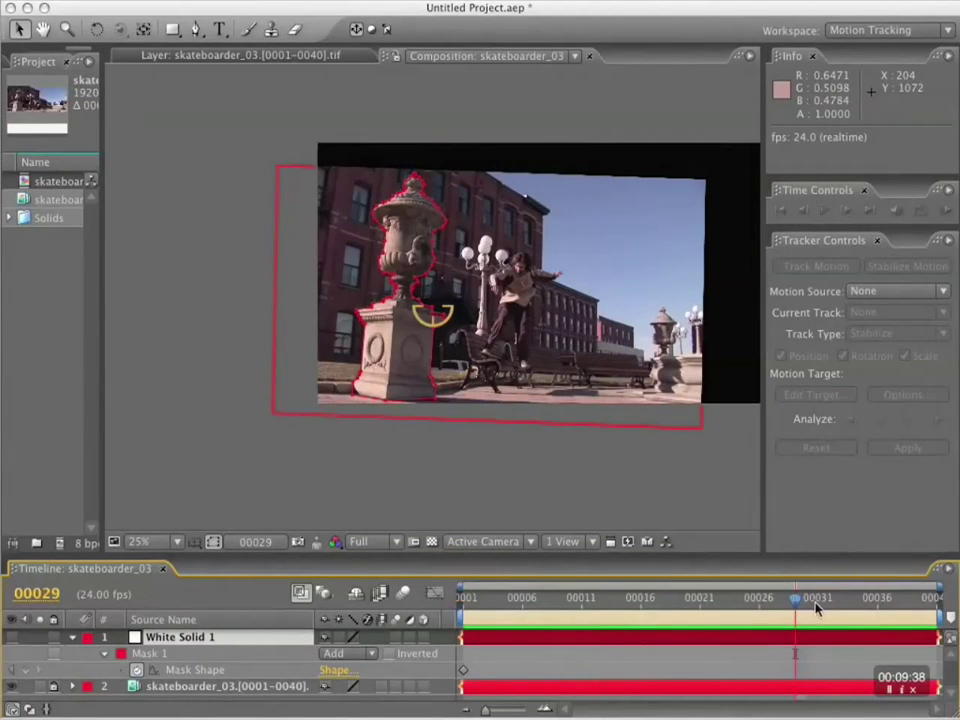
Step: Go to frame 40 and select Mask 1 at 100% magnification in a maximized composition view
{"action": "left_click", "coordinate": [897, 600]}
{"action": "left_click_drag", "start_coordinate": [903, 608], "coordinate": [934, 604]}
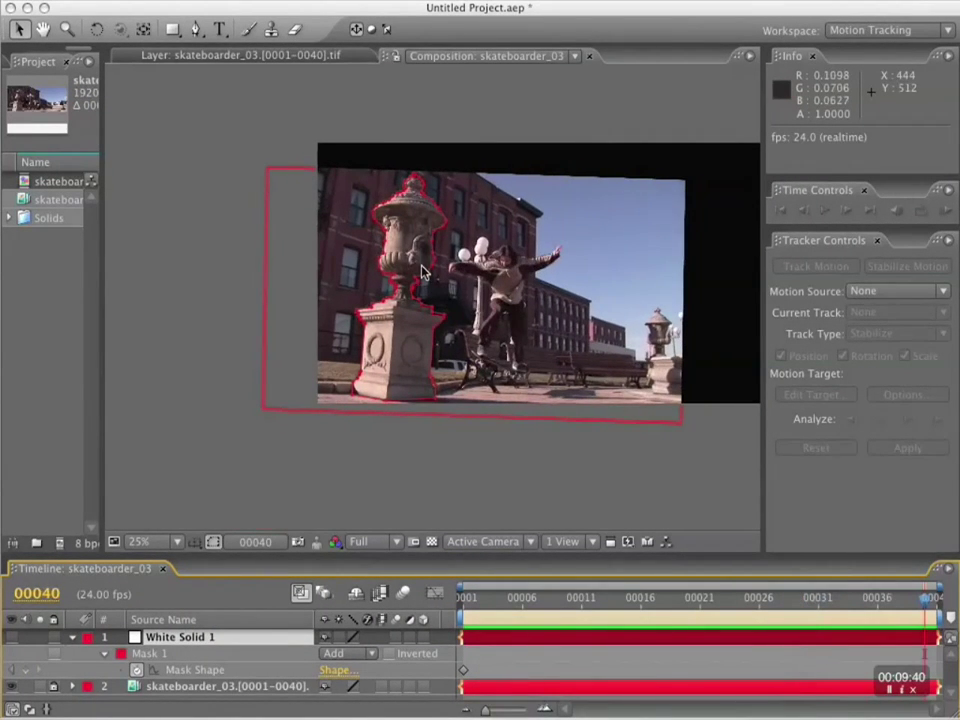
{"action": "key", "text": "period"}
{"action": "key", "text": "period"}
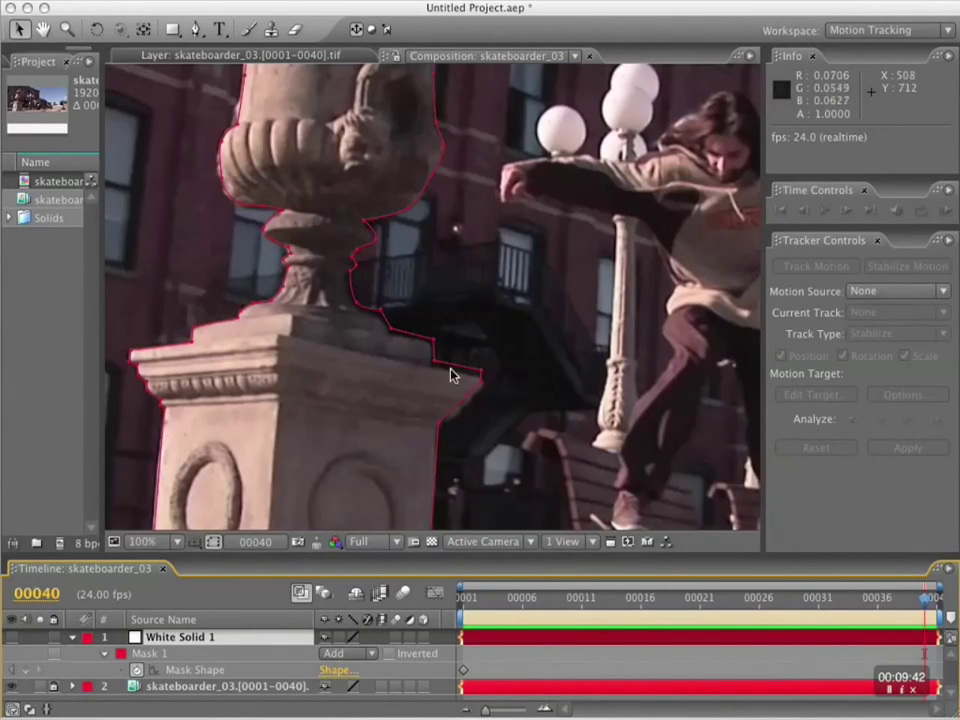
{"action": "left_click", "coordinate": [481, 381]}
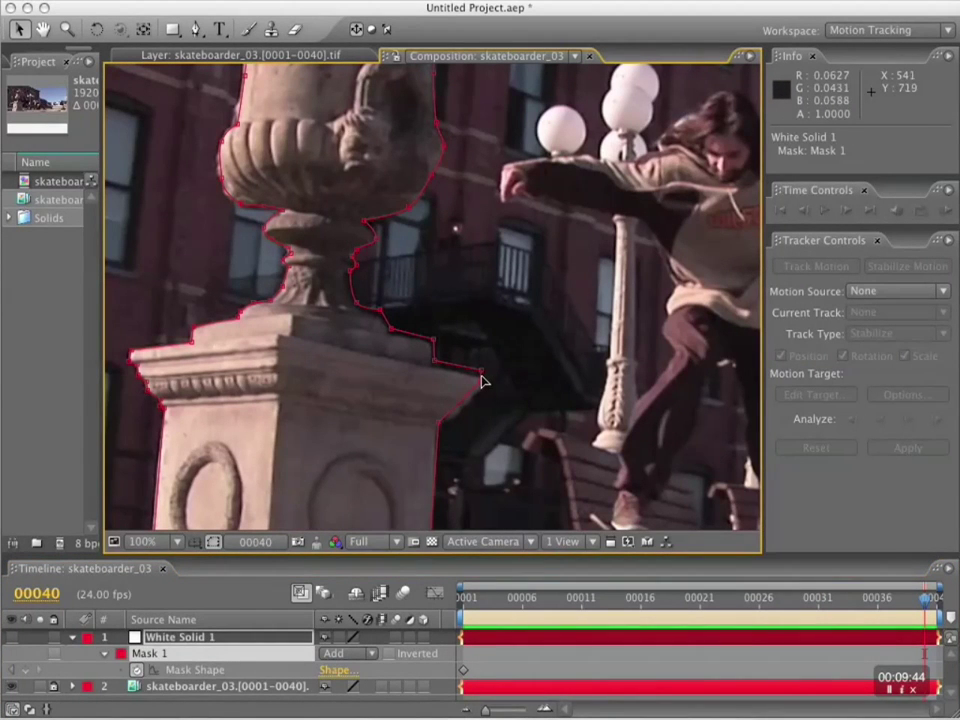
{"action": "key", "text": "grave"}
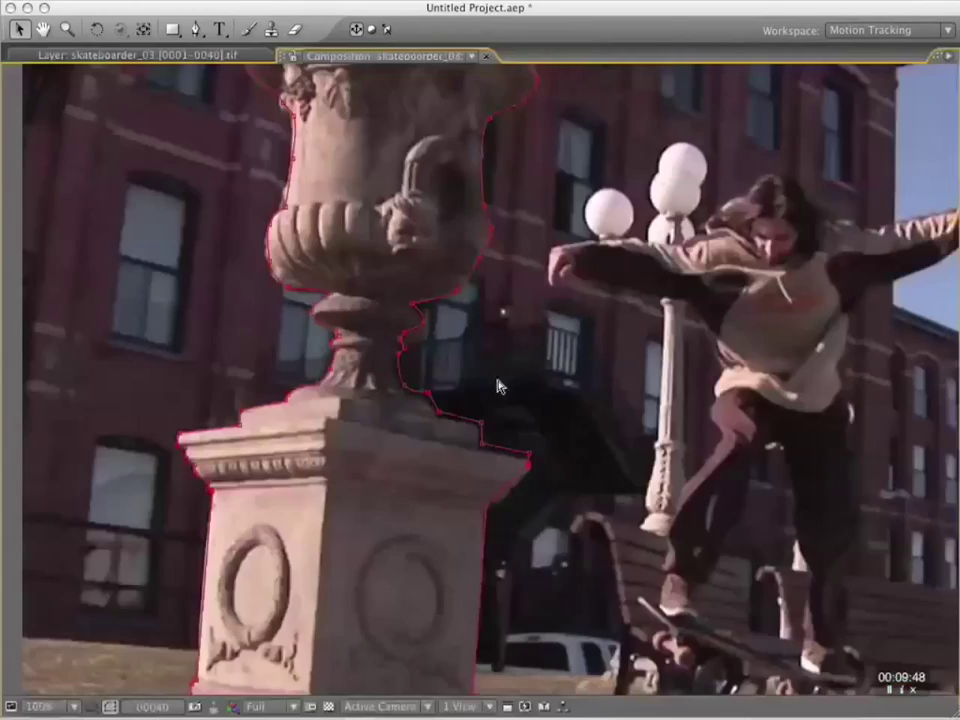
Step: Free transform the whole mask on frame 40, rotating and scaling it about an anchor on the pedestal's upper-left step to fit the pedestal
{"action": "left_click_drag", "start_coordinate": [497, 381], "coordinate": [545, 192]}
{"action": "double_click", "coordinate": [541, 607]}
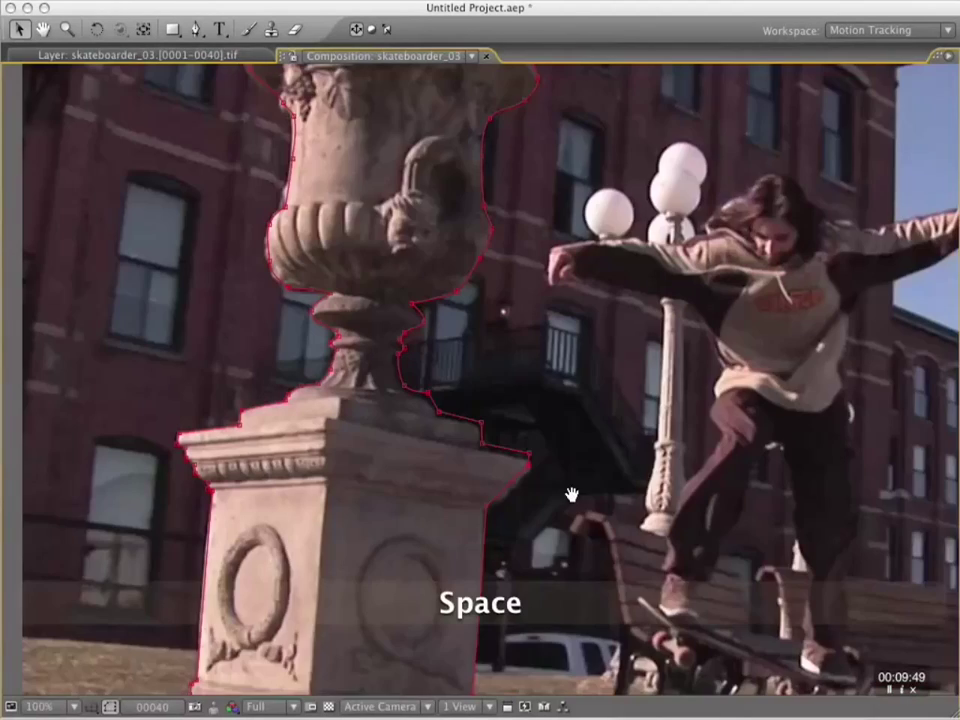
{"action": "left_click_drag", "start_coordinate": [570, 497], "coordinate": [553, 607]}
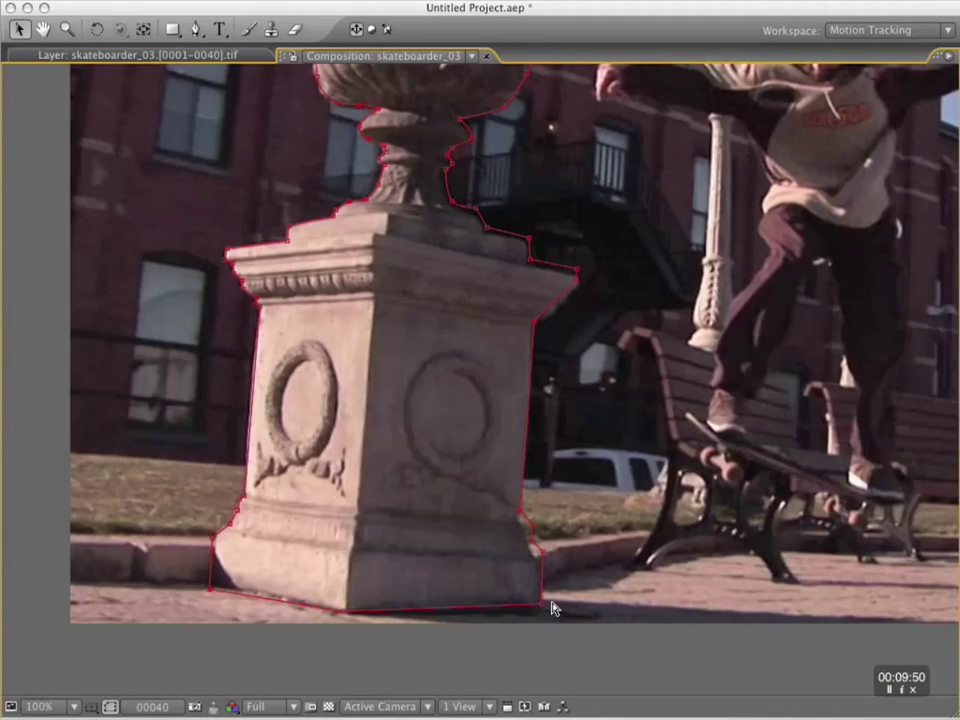
{"action": "key", "text": "alt"}
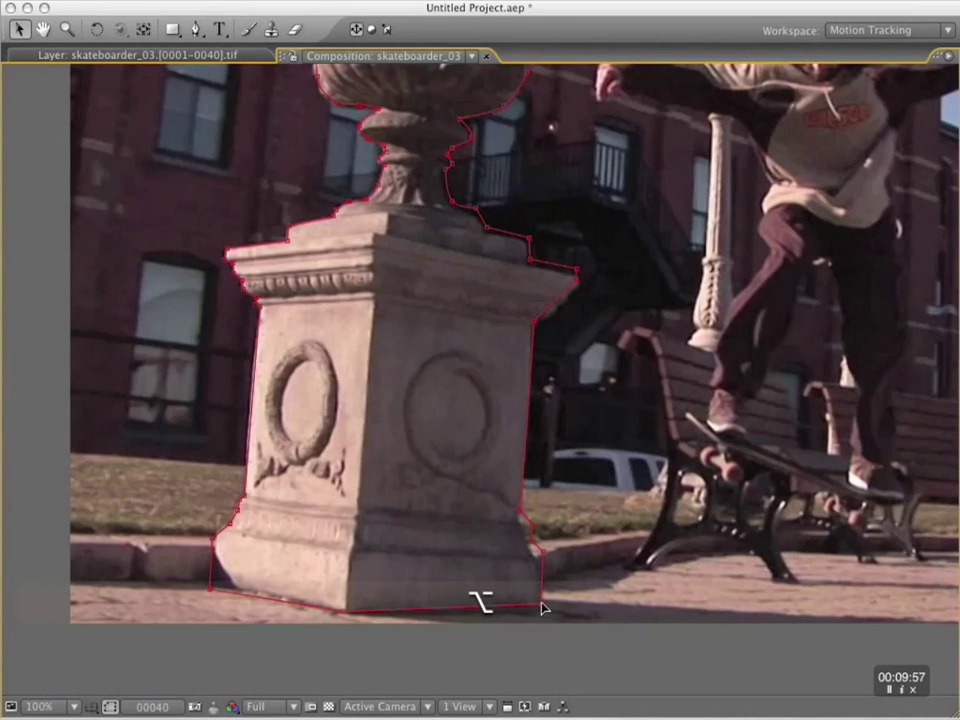
{"action": "double_click", "coordinate": [541, 607]}
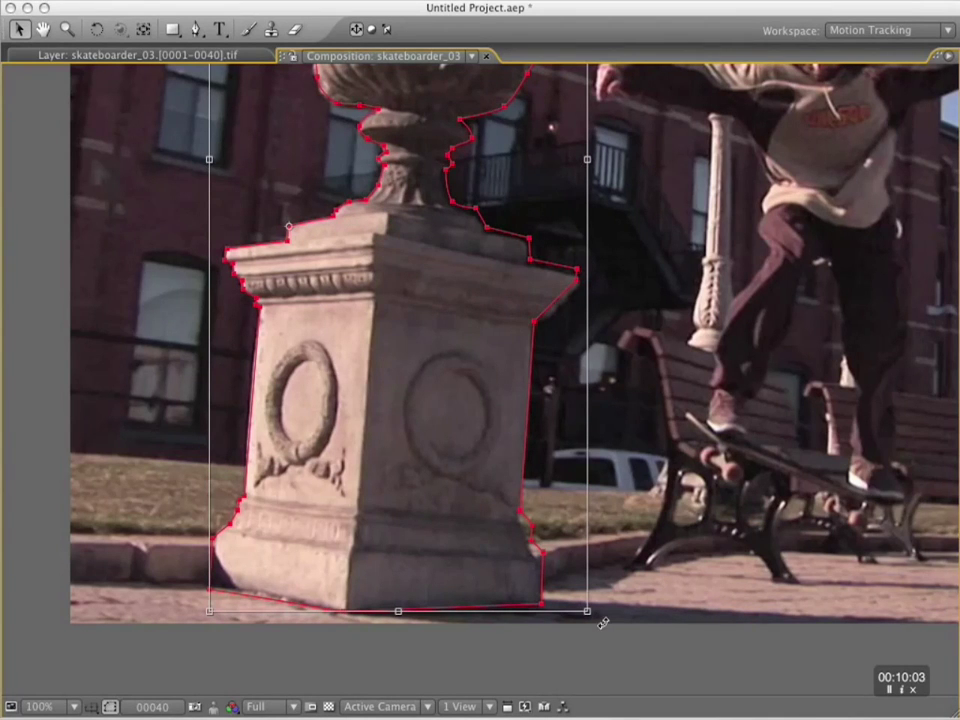
{"action": "left_click_drag", "start_coordinate": [603, 623], "coordinate": [604, 641]}
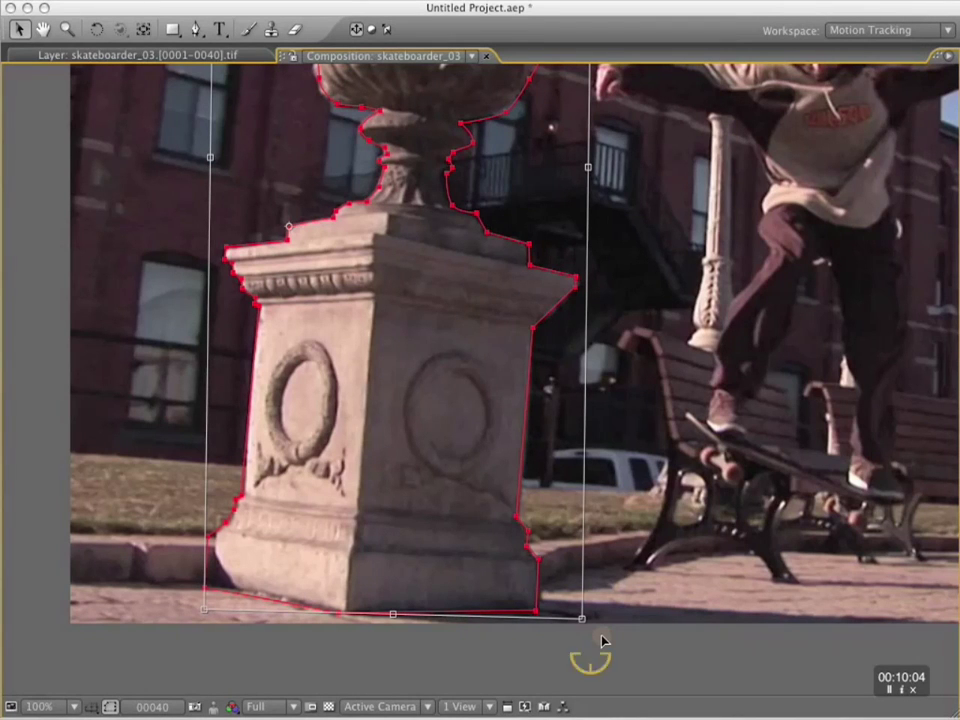
{"action": "left_click_drag", "start_coordinate": [603, 641], "coordinate": [603, 623]}
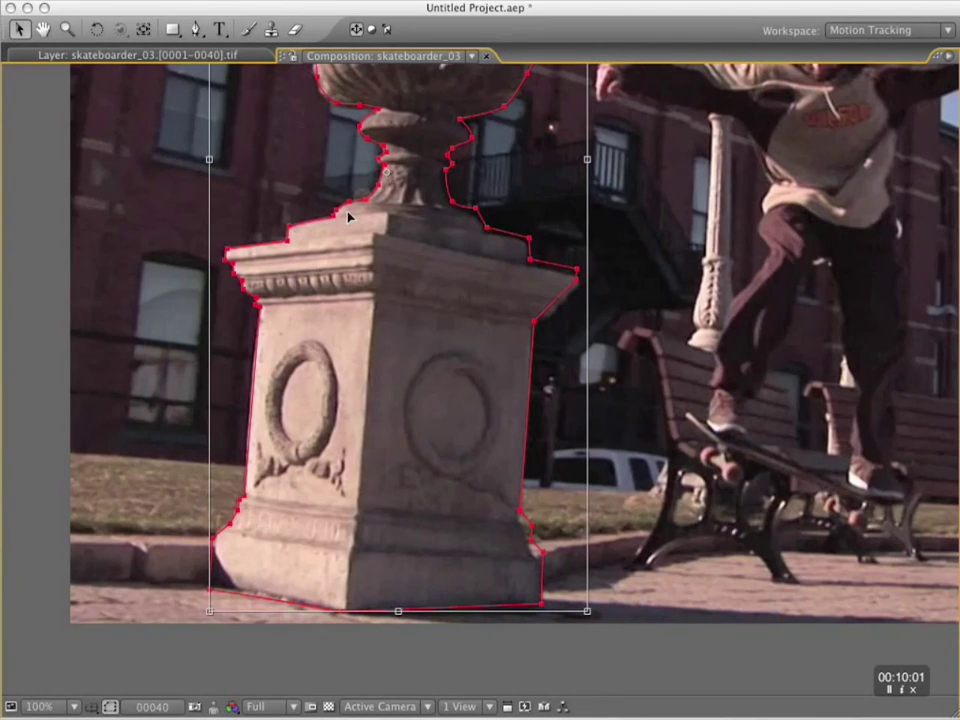
{"action": "left_click_drag", "start_coordinate": [347, 212], "coordinate": [289, 226]}
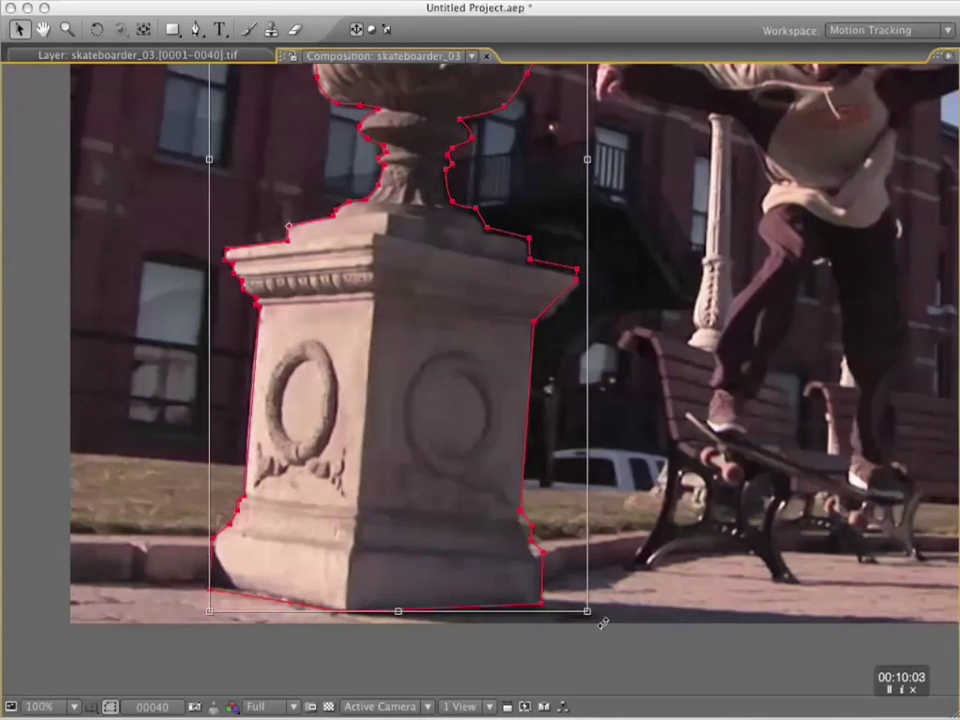
{"action": "mouse_move", "coordinate": [604, 623]}
{"action": "left_mouse_down"}
{"action": "mouse_move", "coordinate": [604, 640]}
{"action": "mouse_move", "coordinate": [589, 624]}
{"action": "left_mouse_up"}
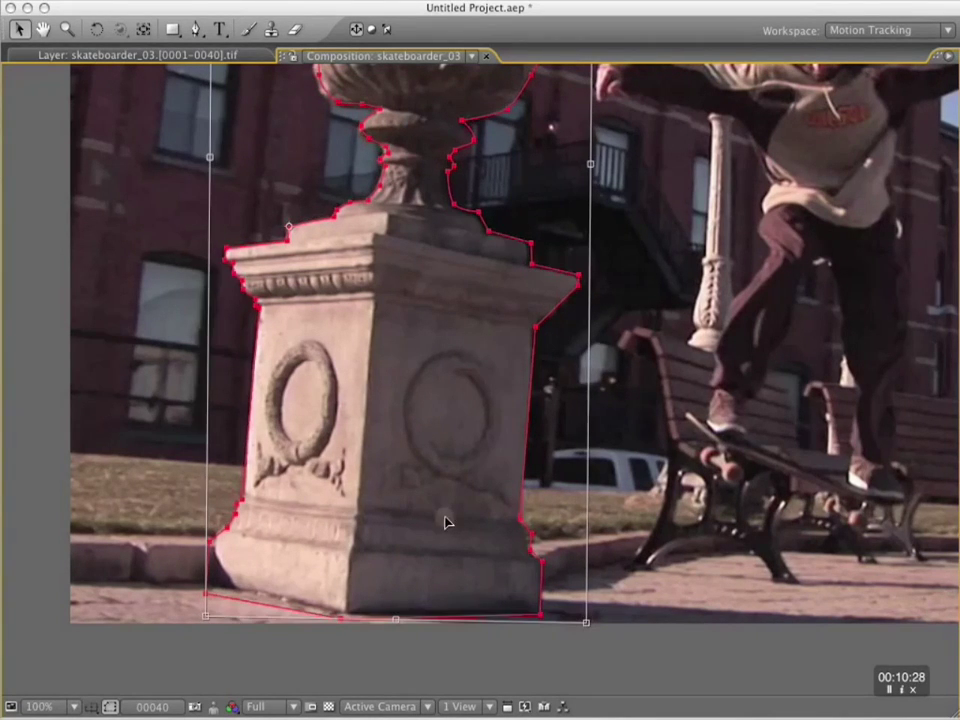
{"action": "key", "text": "Return"}
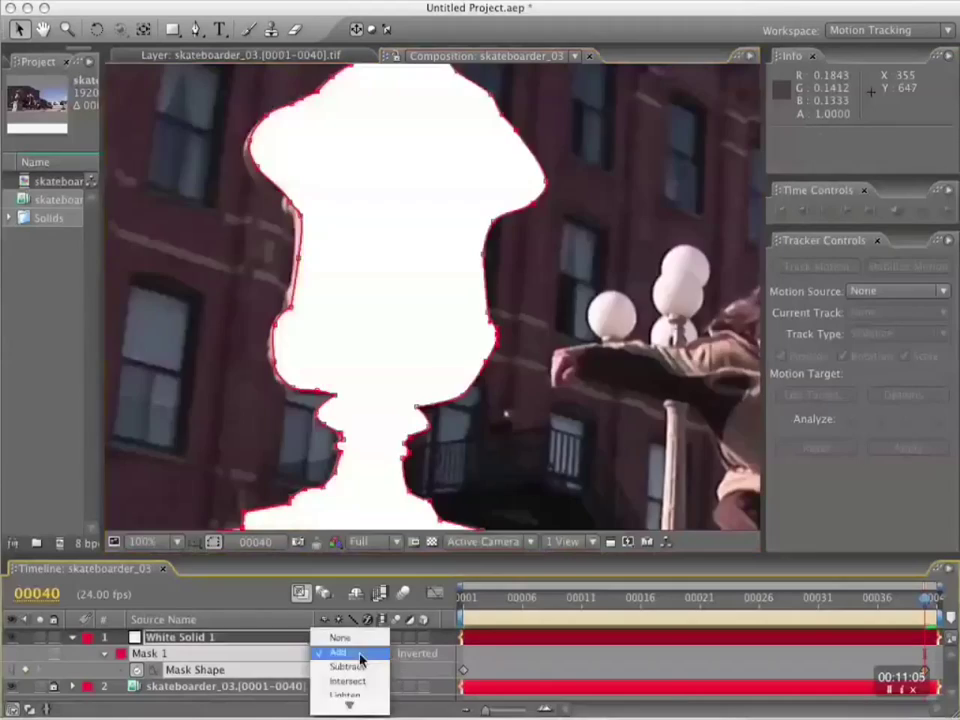
Step: Show White Solid 1 in the full panel layout and try the None mode on Mask 1
{"action": "left_click", "coordinate": [340, 637]}
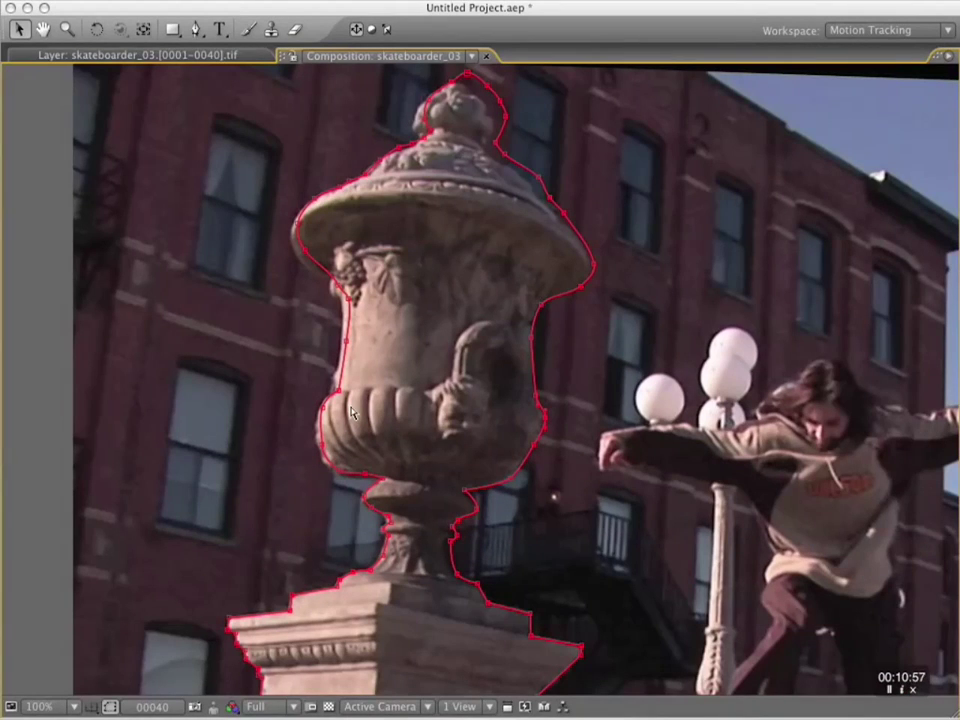
{"action": "key", "text": "space"}
{"action": "key", "text": "space"}
{"action": "key", "text": "grave"}
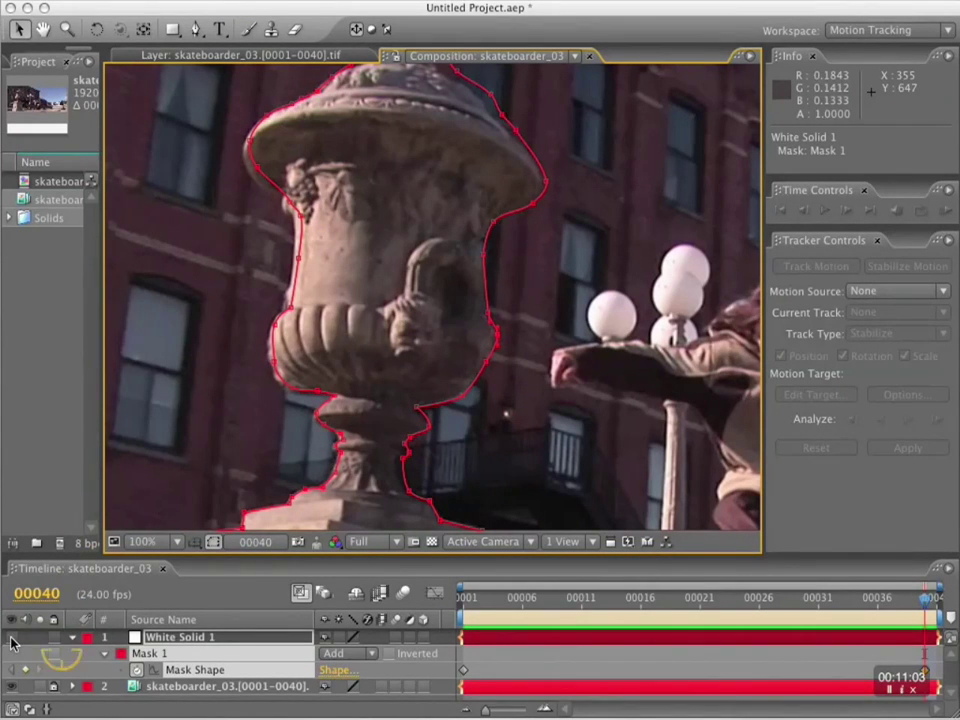
{"action": "left_click", "coordinate": [11, 638]}
{"action": "left_click", "coordinate": [350, 653]}
{"action": "left_click", "coordinate": [359, 641]}
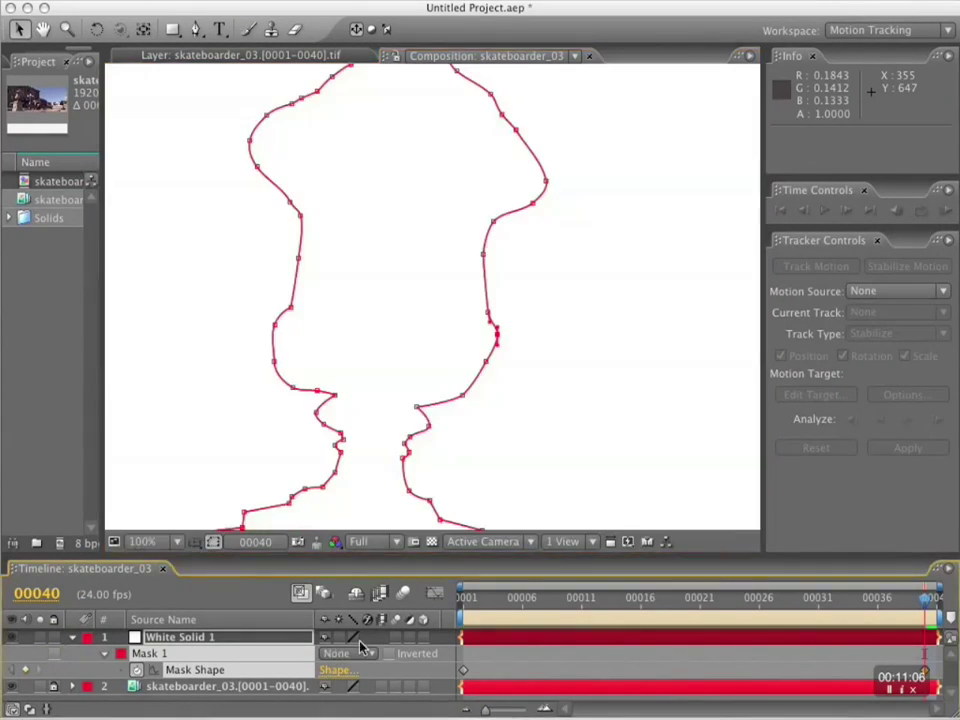
{"action": "scroll", "coordinate": [444, 327], "scroll_direction": "down", "scroll_amount": 1}
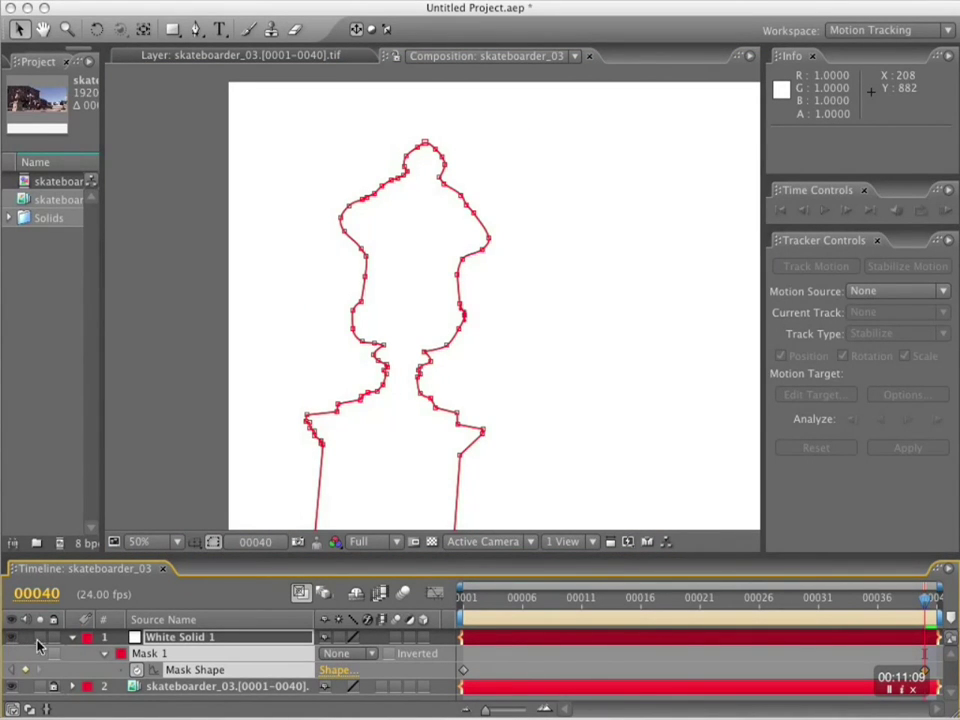
{"action": "left_click", "coordinate": [350, 655]}
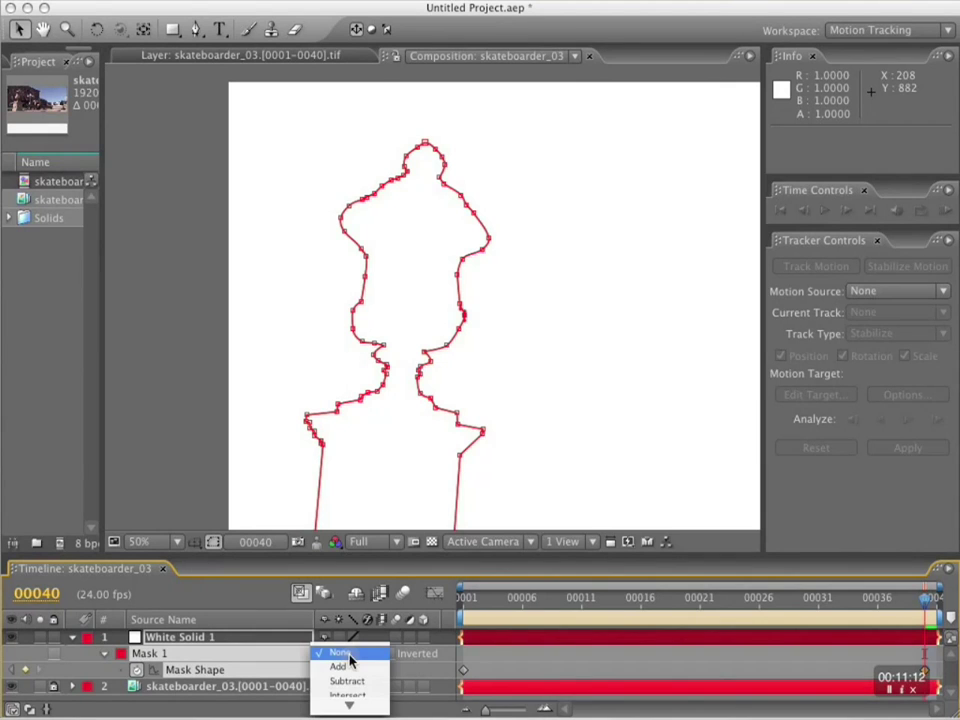
{"action": "left_click", "coordinate": [349, 655]}
Step: Reveal all Mask 1 properties, lower its Mask Opacity so the urn shows through, and set the mask mode to Add
{"action": "left_click", "coordinate": [163, 639]}
{"action": "left_click", "coordinate": [104, 654]}
{"action": "left_click", "coordinate": [104, 654]}
{"action": "scroll", "coordinate": [200, 670], "scroll_direction": "down", "scroll_amount": 1}
{"action": "left_click_drag", "start_coordinate": [330, 686], "coordinate": [236, 685]}
{"action": "scroll", "coordinate": [300, 670], "scroll_direction": "down", "scroll_amount": 2}
{"action": "scroll", "coordinate": [171, 695], "scroll_direction": "up", "scroll_amount": 3}
{"action": "scroll", "coordinate": [328, 671], "scroll_direction": "down", "scroll_amount": 3}
{"action": "scroll", "coordinate": [369, 645], "scroll_direction": "up", "scroll_amount": 3}
{"action": "left_click", "coordinate": [355, 653]}
{"action": "left_click", "coordinate": [355, 670]}
{"action": "scroll", "coordinate": [456, 307], "scroll_direction": "up", "scroll_amount": 1}
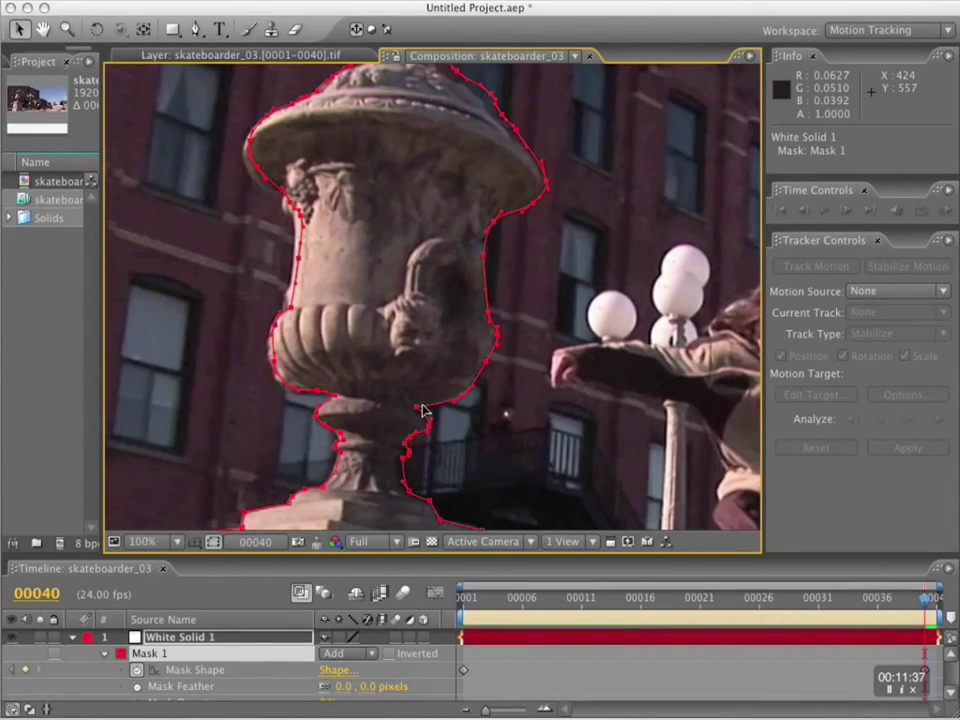
Step: Free transform the mask on frame 40, shifting and rotating it to fit the urn's lid and finial
{"action": "double_click", "coordinate": [417, 408]}
{"action": "left_click_drag", "start_coordinate": [365, 412], "coordinate": [359, 413]}
{"action": "left_click_drag", "start_coordinate": [382, 288], "coordinate": [375, 379]}
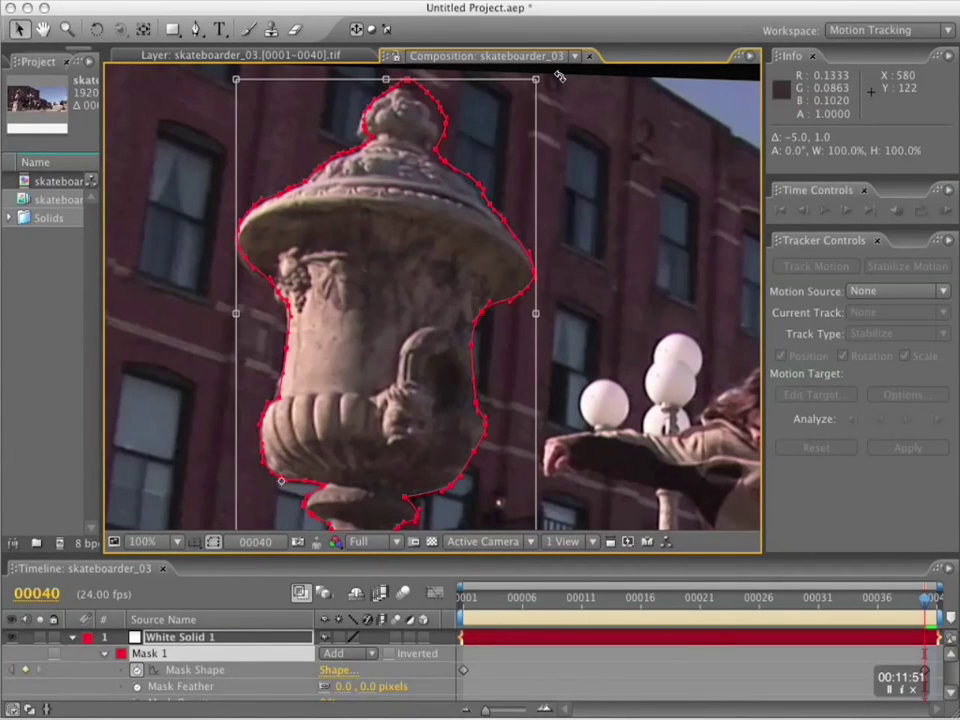
{"action": "left_click_drag", "start_coordinate": [560, 76], "coordinate": [531, 87]}
{"action": "double_click", "coordinate": [546, 220]}
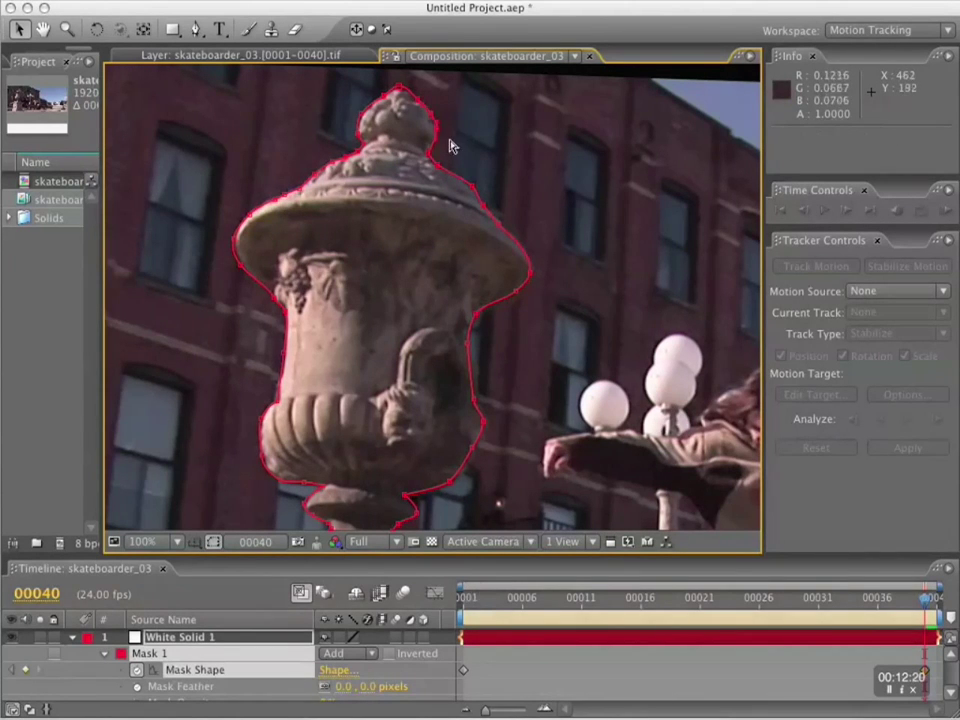
Step: Move the mask points around the pedestal's base onto its edge, and hide and collapse White Solid 1
{"action": "left_click_drag", "start_coordinate": [375, 452], "coordinate": [403, 252]}
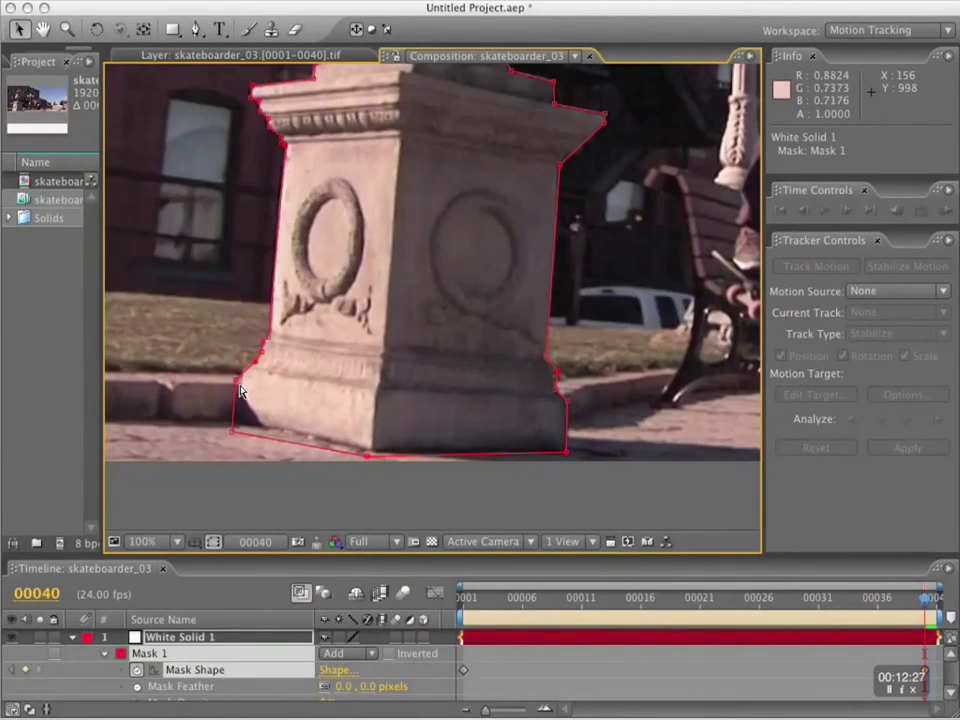
{"action": "left_click_drag", "start_coordinate": [233, 431], "coordinate": [235, 424]}
{"action": "left_click_drag", "start_coordinate": [367, 456], "coordinate": [373, 452]}
{"action": "left_click", "coordinate": [10, 638]}
{"action": "left_click", "coordinate": [73, 637]}
{"action": "left_click", "coordinate": [210, 684]}
{"action": "left_click", "coordinate": [180, 637]}
{"action": "left_click_drag", "start_coordinate": [557, 373], "coordinate": [553, 370]}
Step: RAM preview from frame 1 to check the animated mask against the stabilized urn
{"action": "left_click_drag", "start_coordinate": [528, 108], "coordinate": [925, 621]}
{"action": "key", "text": "Home"}
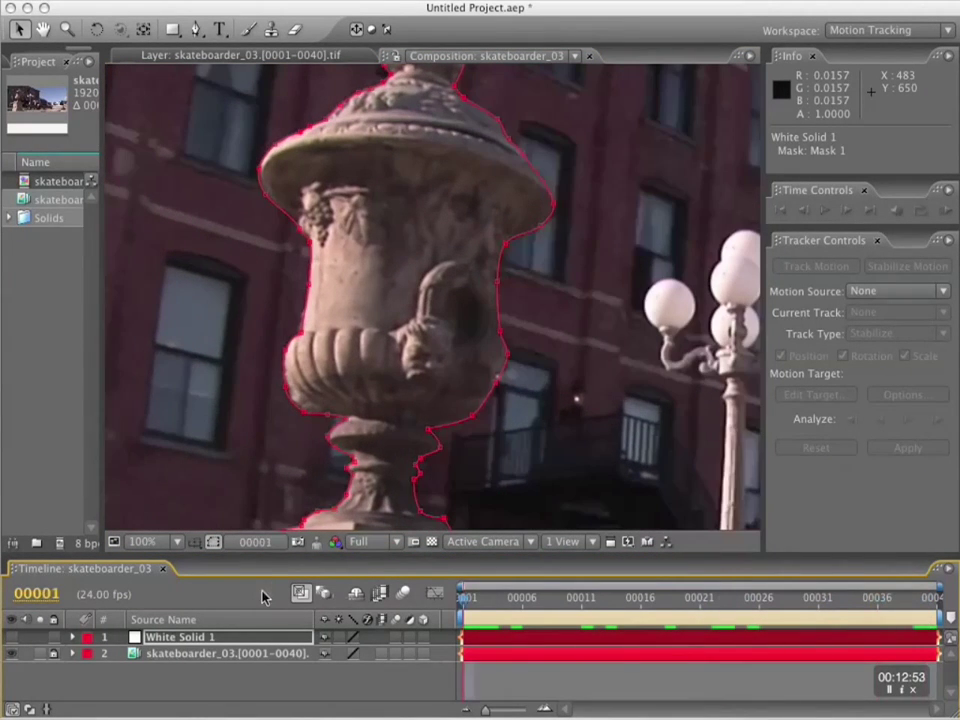
{"action": "key", "text": "KP_0"}
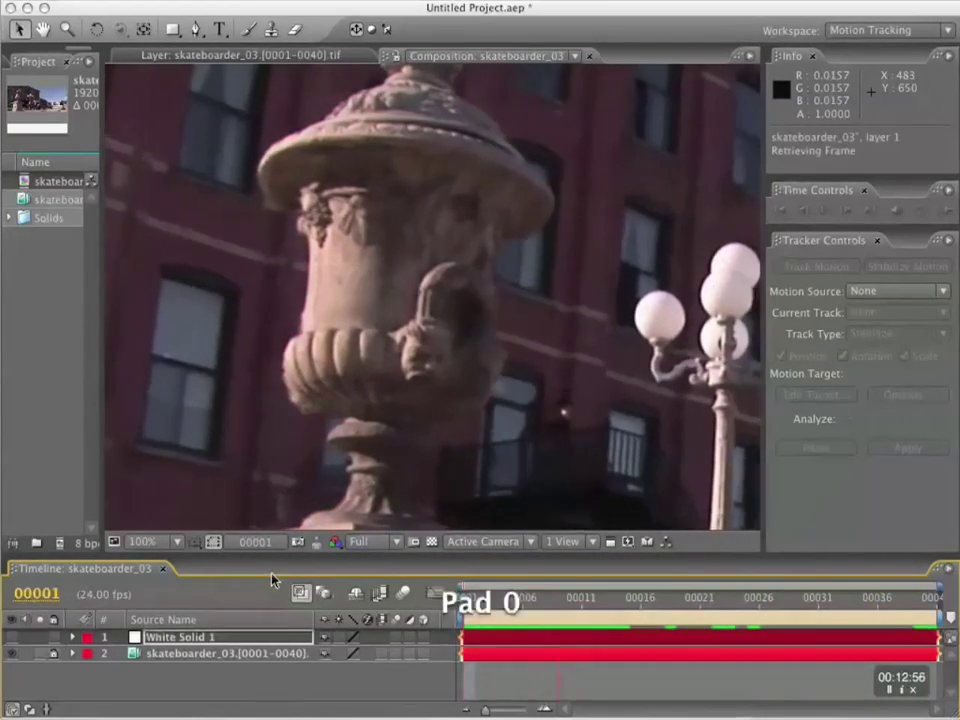
{"action": "key", "text": "space"}
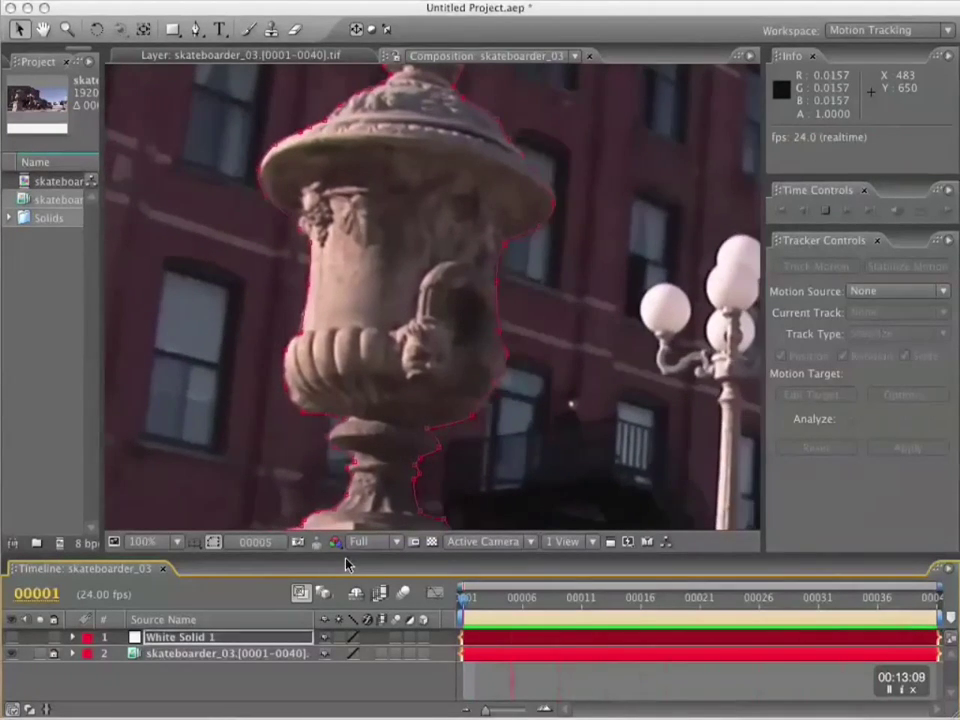
Step: Adjust the mask point on the lower-right underside of the urn's bowl at frame 40
{"action": "key", "text": "End"}
{"action": "left_click", "coordinate": [470, 417]}
{"action": "left_click_drag", "start_coordinate": [470, 416], "coordinate": [473, 417]}
Step: Check the mask's fit around the urn's lid and body at frame 19
{"action": "left_click_drag", "start_coordinate": [864, 600], "coordinate": [675, 625]}
{"action": "left_click", "coordinate": [606, 386]}
{"action": "left_click", "coordinate": [287, 246]}
{"action": "left_click", "coordinate": [507, 143]}
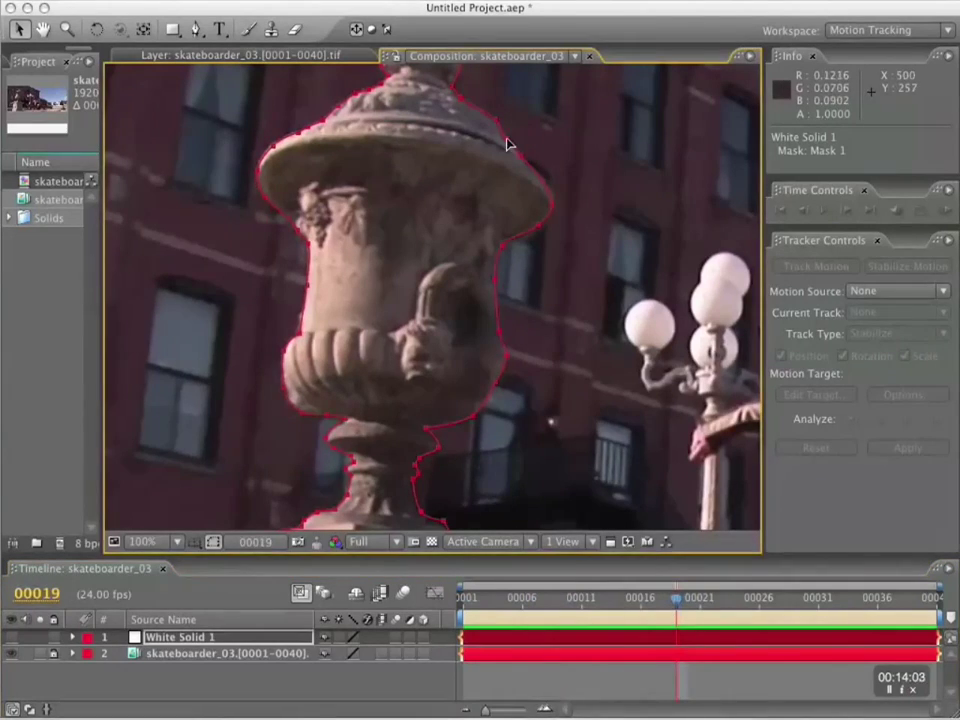
Step: Return to frame 40 and nudge the mask points at the right foot of the urn's stem onto its edge
{"action": "left_click_drag", "start_coordinate": [552, 603], "coordinate": [938, 625]}
{"action": "left_click", "coordinate": [504, 522]}
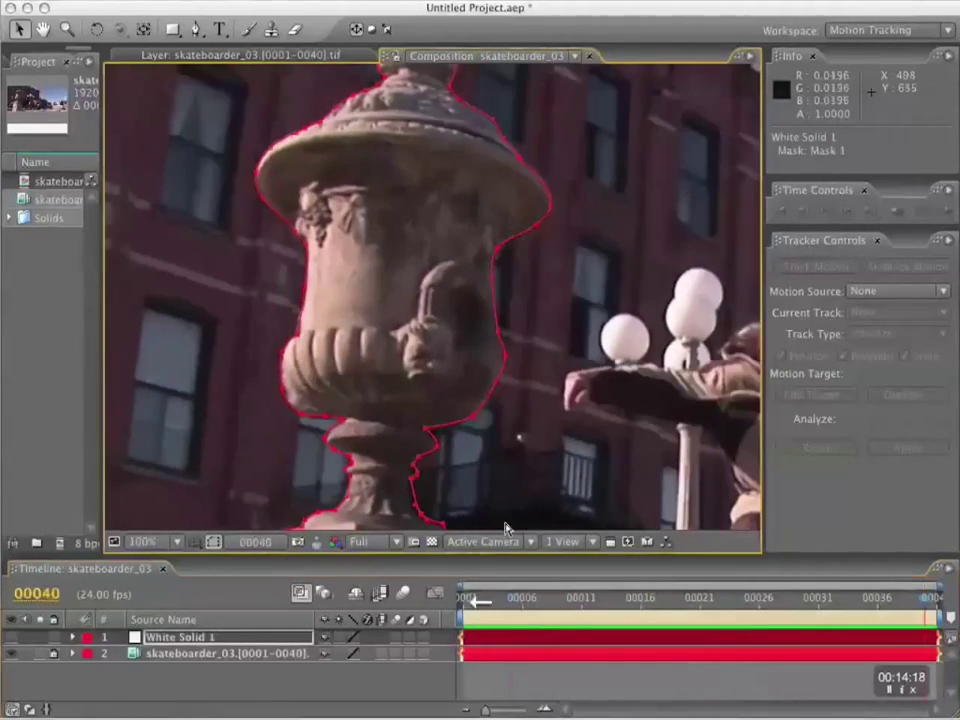
{"action": "key", "text": "comma"}
{"action": "key", "text": "comma"}
{"action": "left_click", "coordinate": [182, 637]}
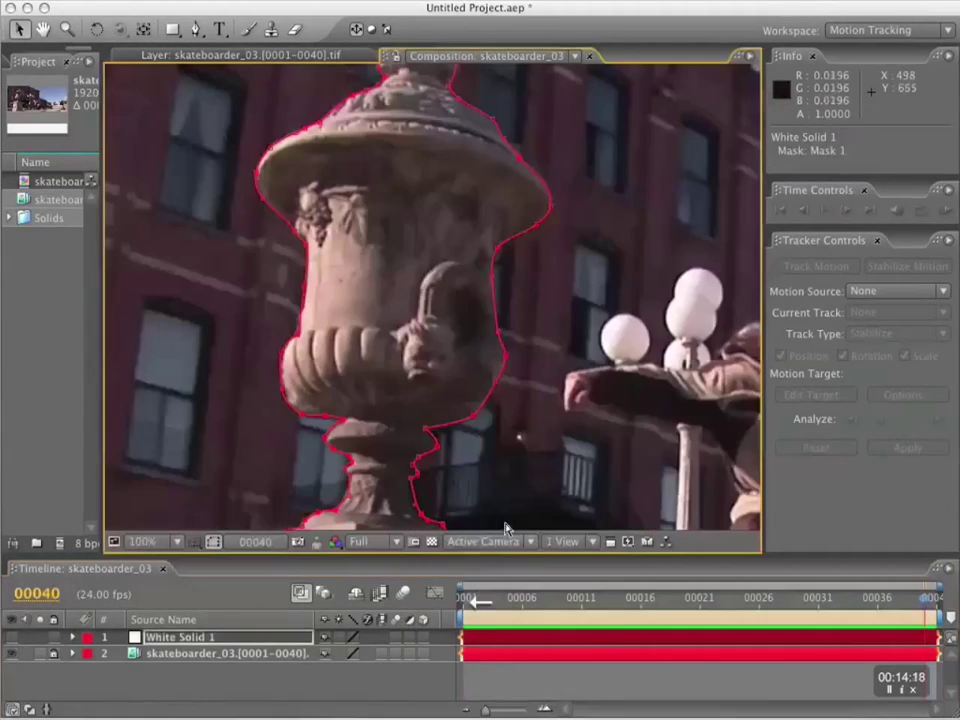
{"action": "left_click", "coordinate": [420, 509]}
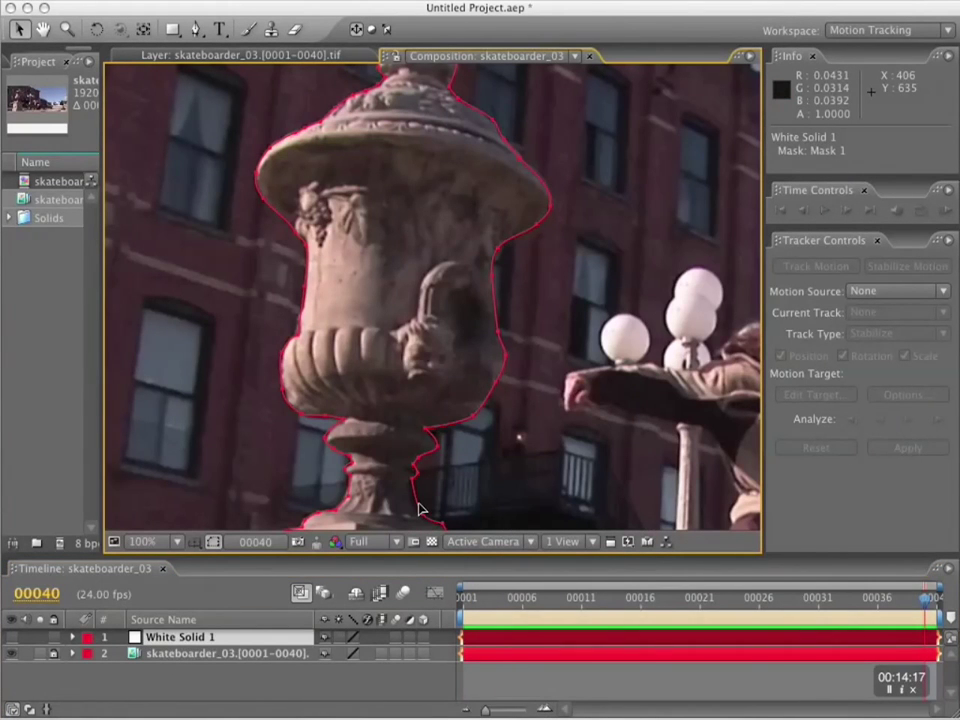
{"action": "left_click", "coordinate": [419, 506]}
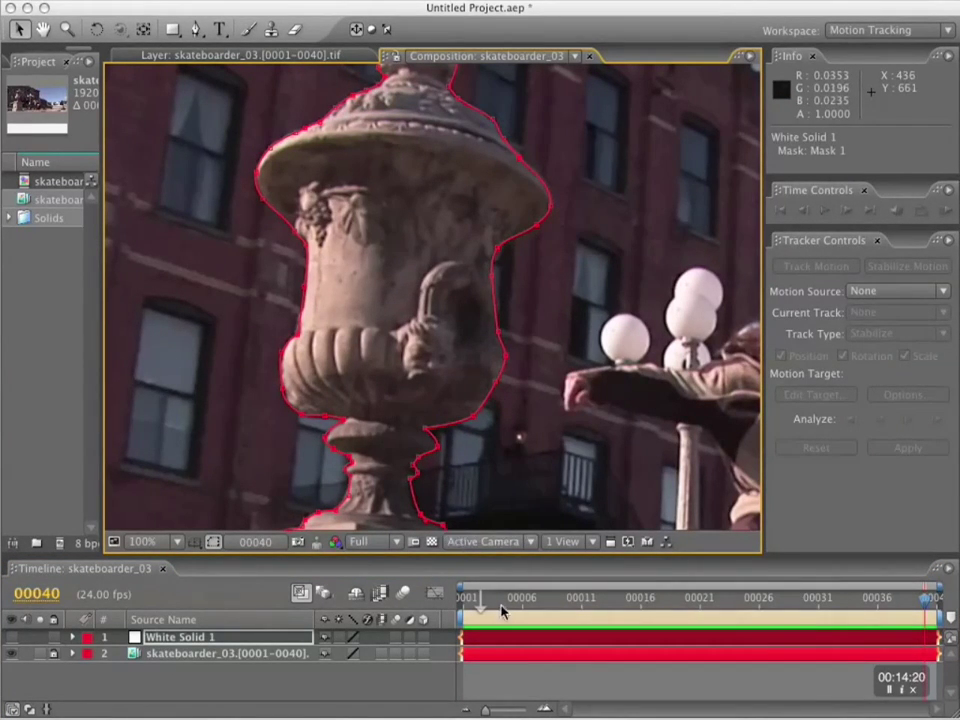
Step: View the composition at 25% and compare the whole mask's fit between frames 1 and 40
{"action": "scroll", "coordinate": [496, 490], "scroll_direction": "down", "scroll_amount": 2}
{"action": "scroll", "coordinate": [500, 495], "scroll_direction": "down", "scroll_amount": 2}
{"action": "left_click_drag", "start_coordinate": [486, 600], "coordinate": [930, 620]}
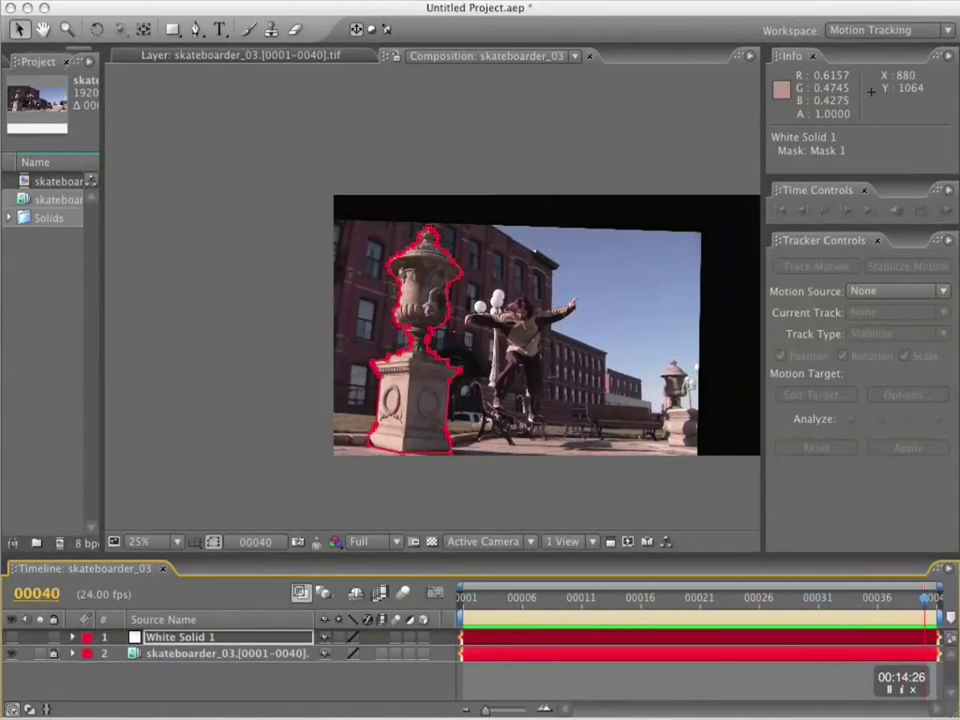
{"action": "left_click", "coordinate": [175, 643]}
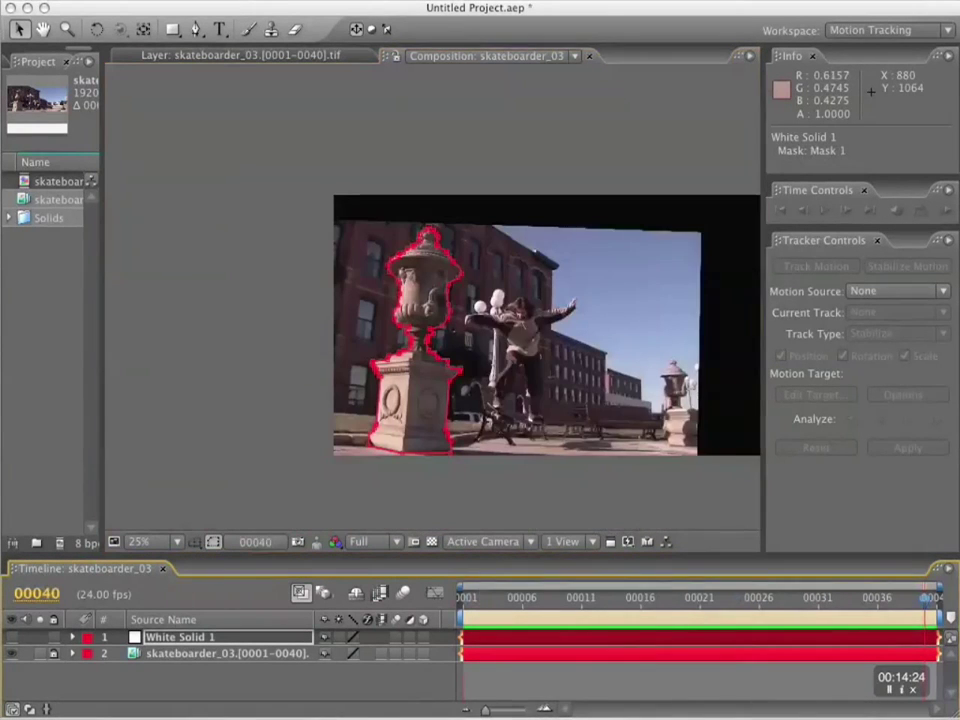
{"action": "key", "text": "Home"}
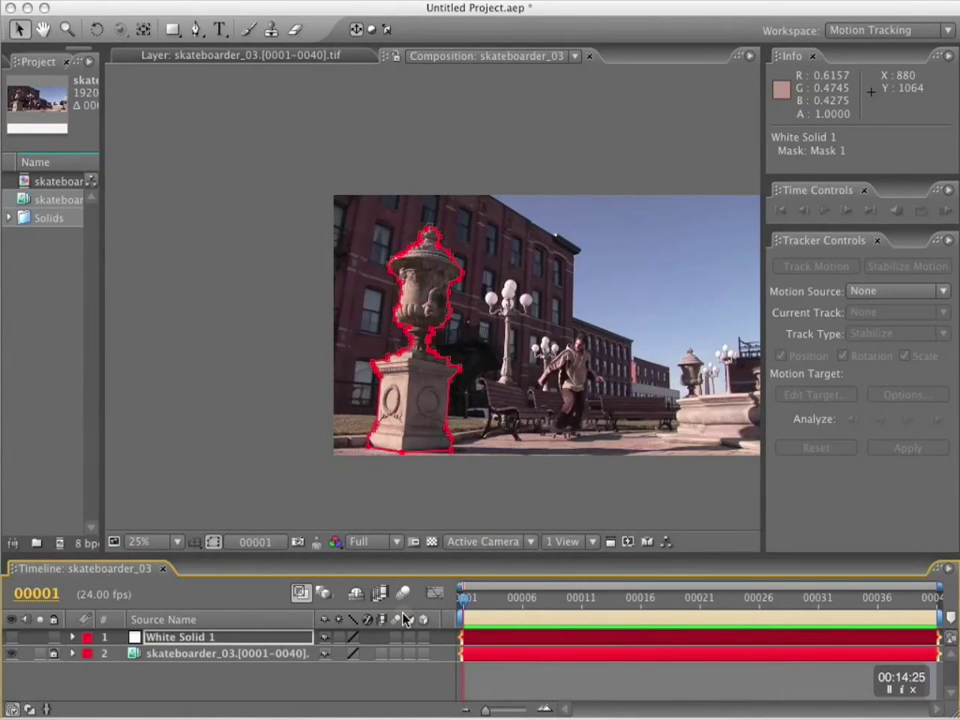
Step: Rename the masked solid layer White Solid 1 to "White Solid Static"
{"action": "left_click", "coordinate": [490, 607]}
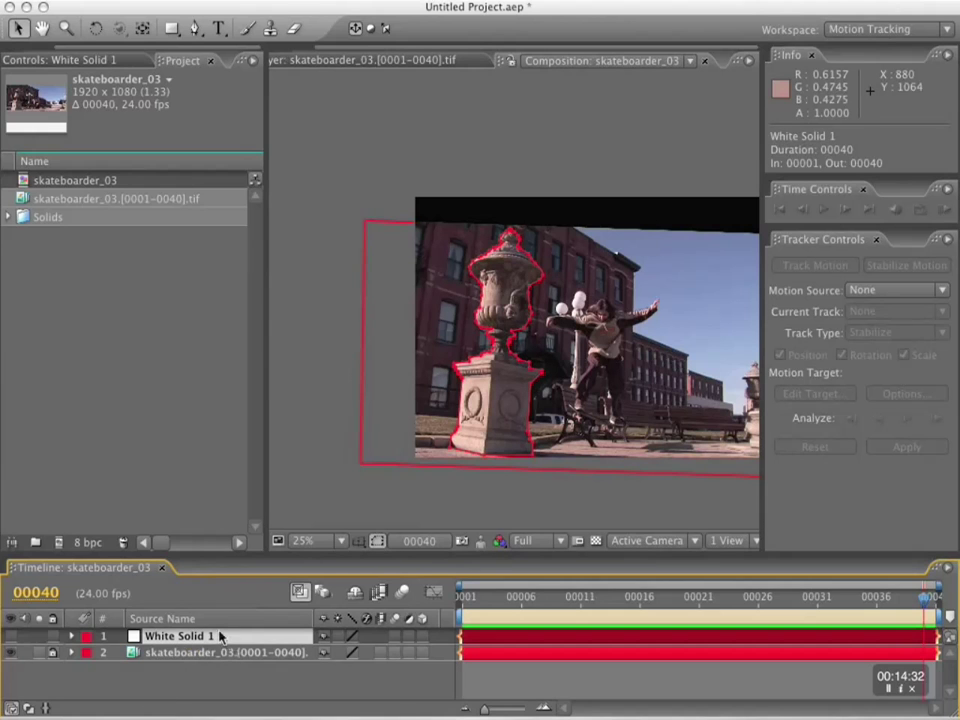
{"action": "key", "text": "Return"}
{"action": "key", "text": "BackSpace"}
{"action": "type", "text": "Static"}
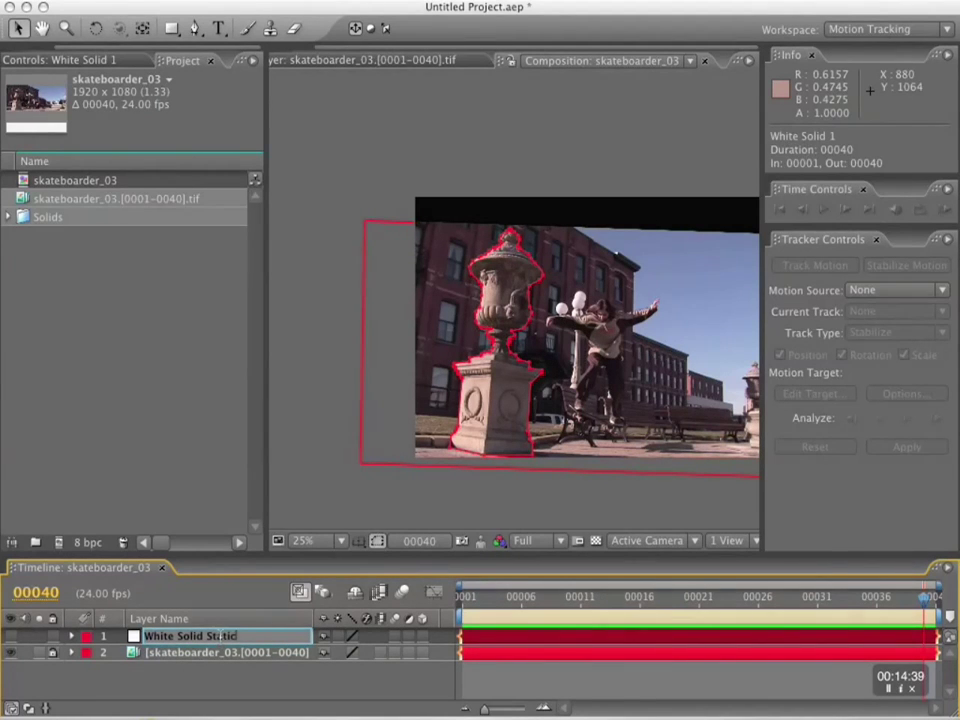
{"action": "key", "text": "Return"}
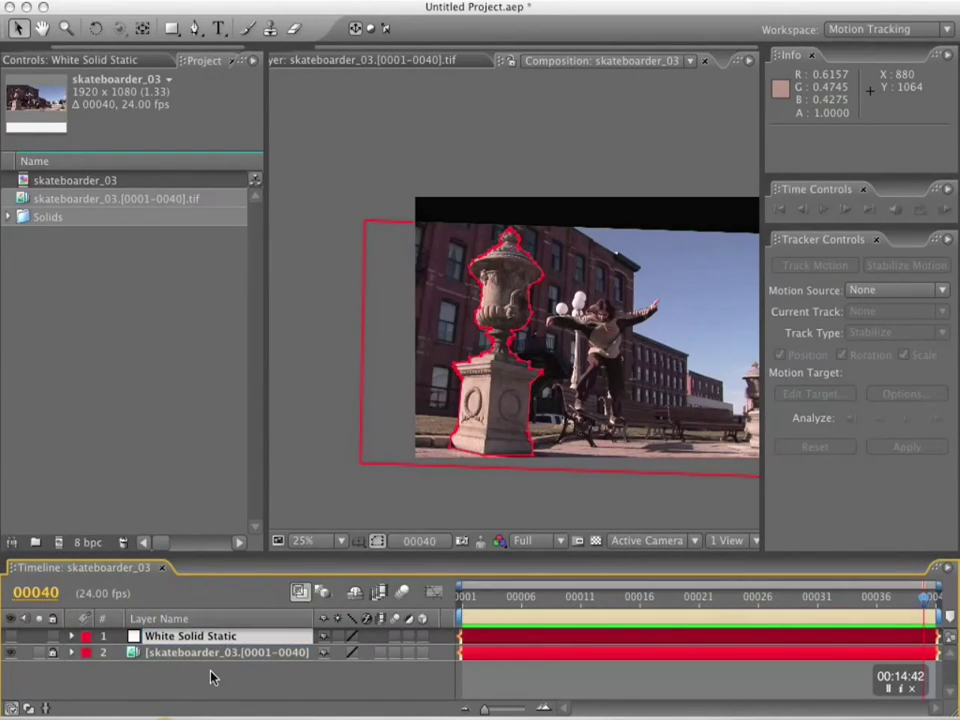
Step: Duplicate the White Solid Static layer and name the copy "White Solid EXP"
{"action": "key", "text": "super+d"}
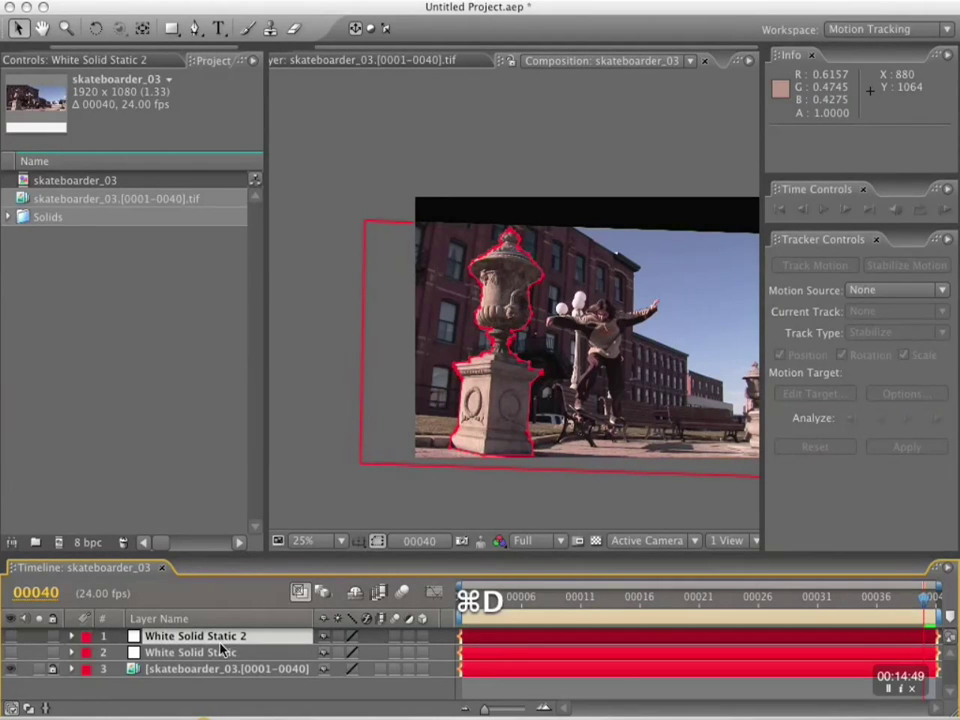
{"action": "key", "text": "Return"}
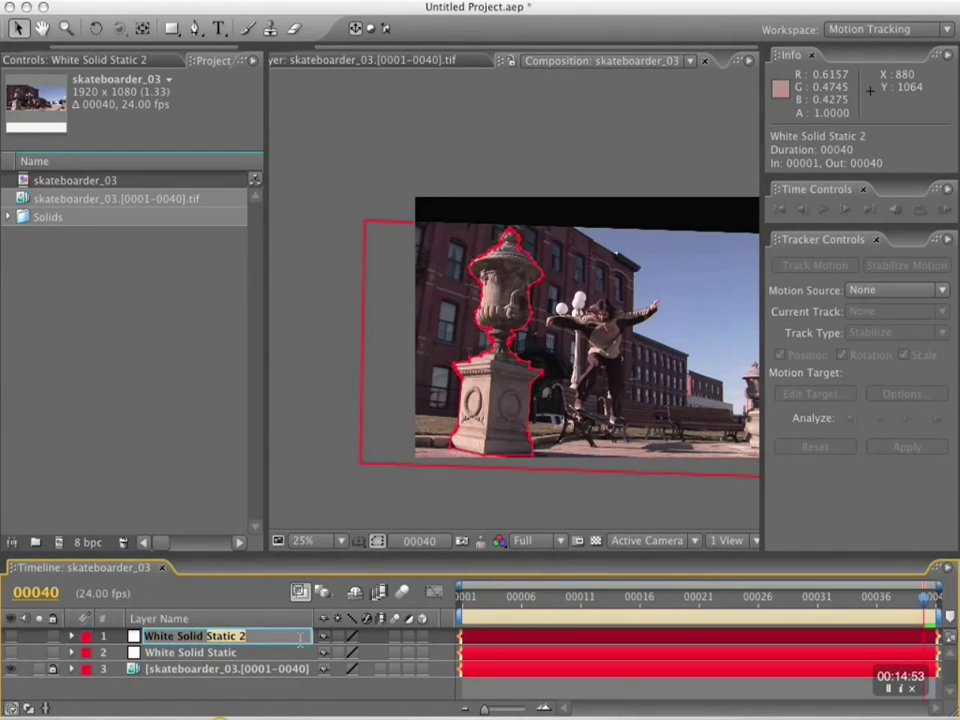
{"action": "type", "text": "EXP"}
{"action": "key", "text": "Return"}
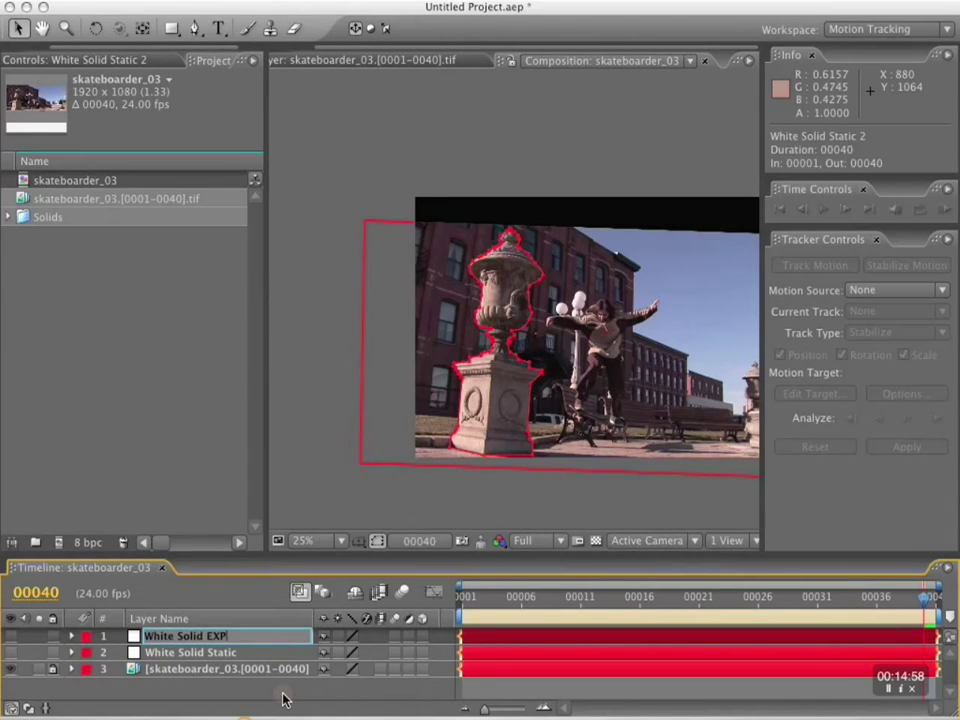
{"action": "key", "text": "Return"}
Step: Enlarge the timeline and examine the stabilized footage layer's motion tracker and transform keyframes
{"action": "left_click_drag", "start_coordinate": [267, 542], "coordinate": [263, 409]}
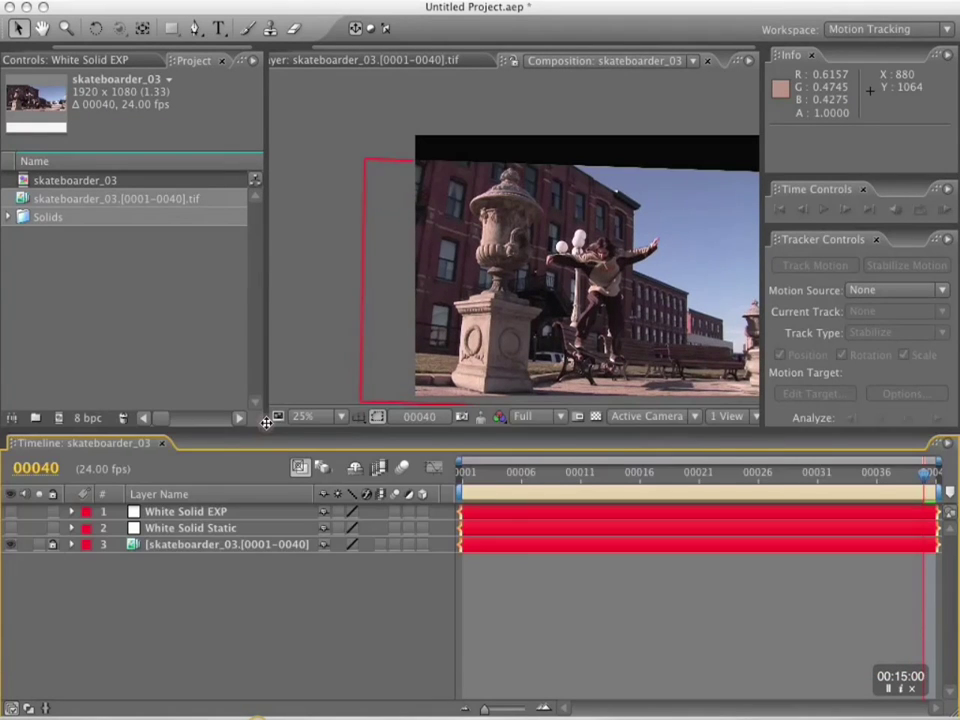
{"action": "left_click", "coordinate": [202, 510]}
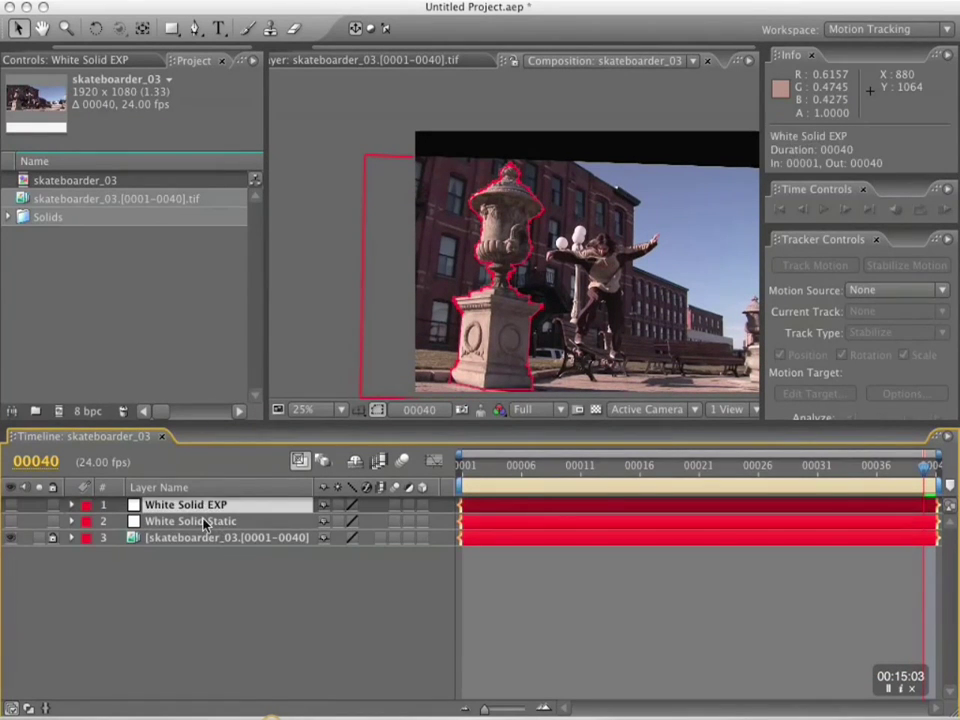
{"action": "left_click", "coordinate": [71, 538]}
{"action": "left_click", "coordinate": [71, 538]}
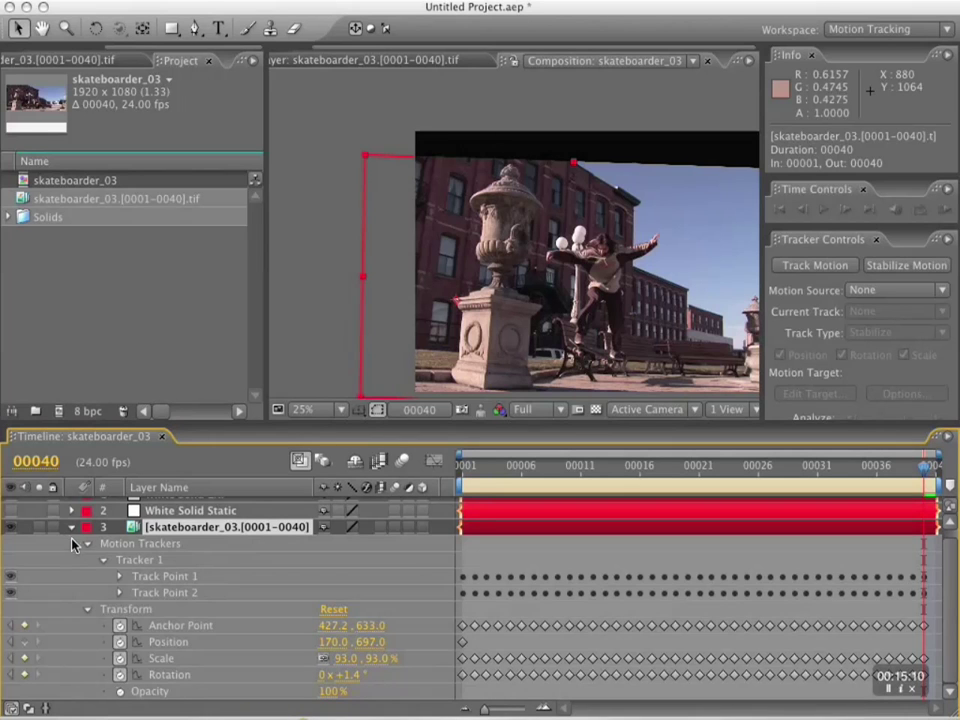
{"action": "left_click", "coordinate": [87, 545]}
{"action": "left_click", "coordinate": [87, 553]}
{"action": "left_click", "coordinate": [86, 544]}
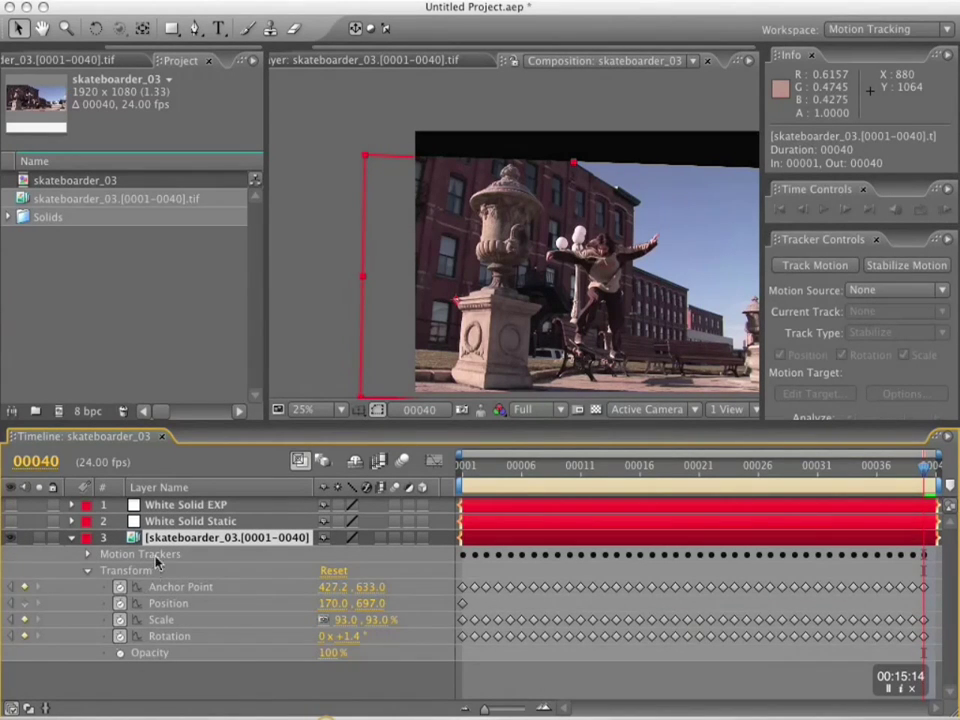
Step: Show only the Anchor Point, Position, Scale and Rotation properties of the stabilized footage layer
{"action": "key", "text": "u"}
{"action": "key", "text": "shift+r"}
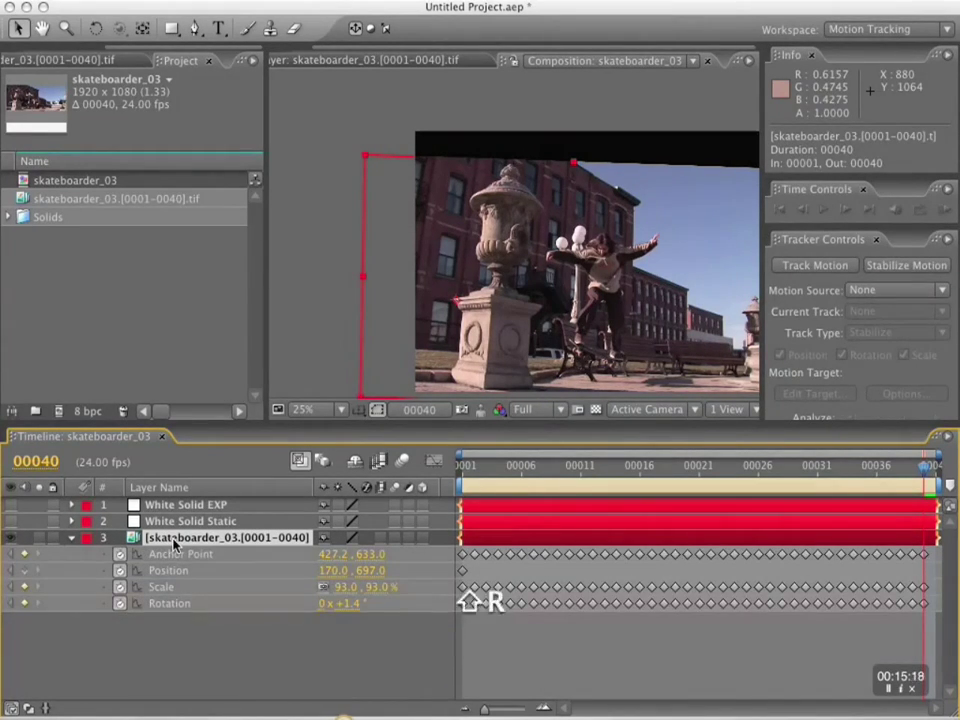
{"action": "key", "text": "p"}
{"action": "key", "text": "p"}
{"action": "key", "text": "p"}
{"action": "key", "text": "p"}
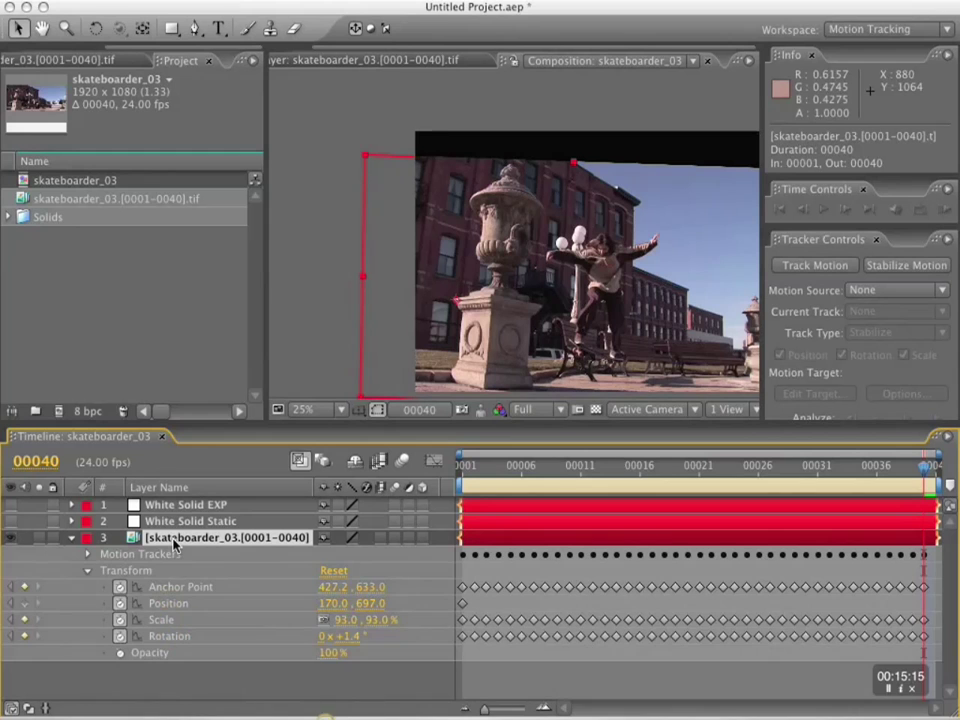
{"action": "key", "text": "p"}
{"action": "key", "text": "shift+a"}
{"action": "key", "text": "shift+s"}
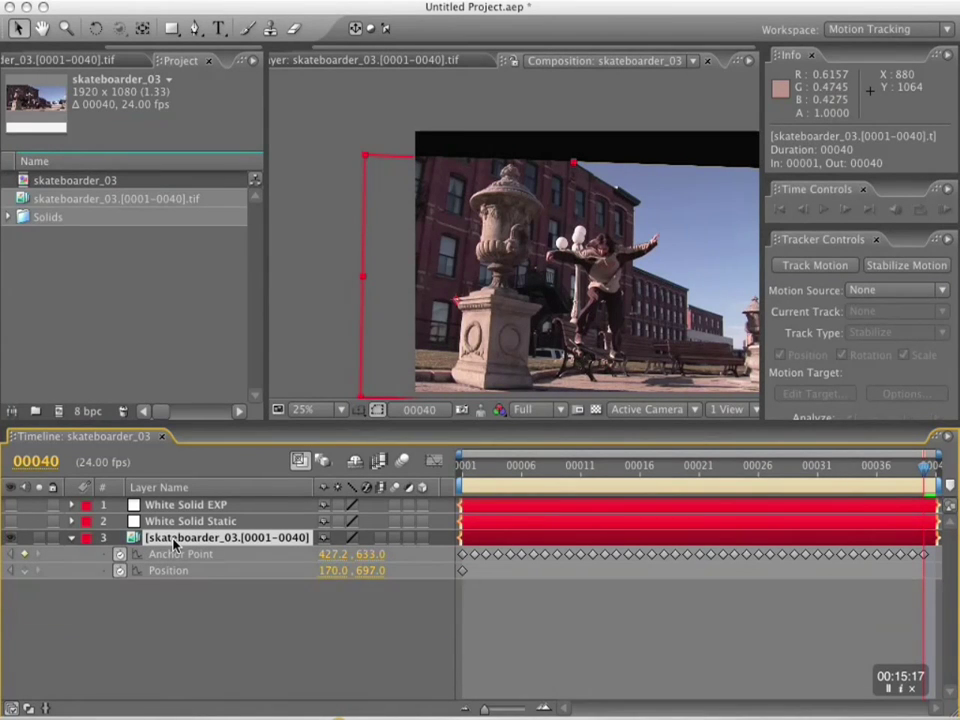
{"action": "key", "text": "shift+s"}
{"action": "key", "text": "shift+r"}
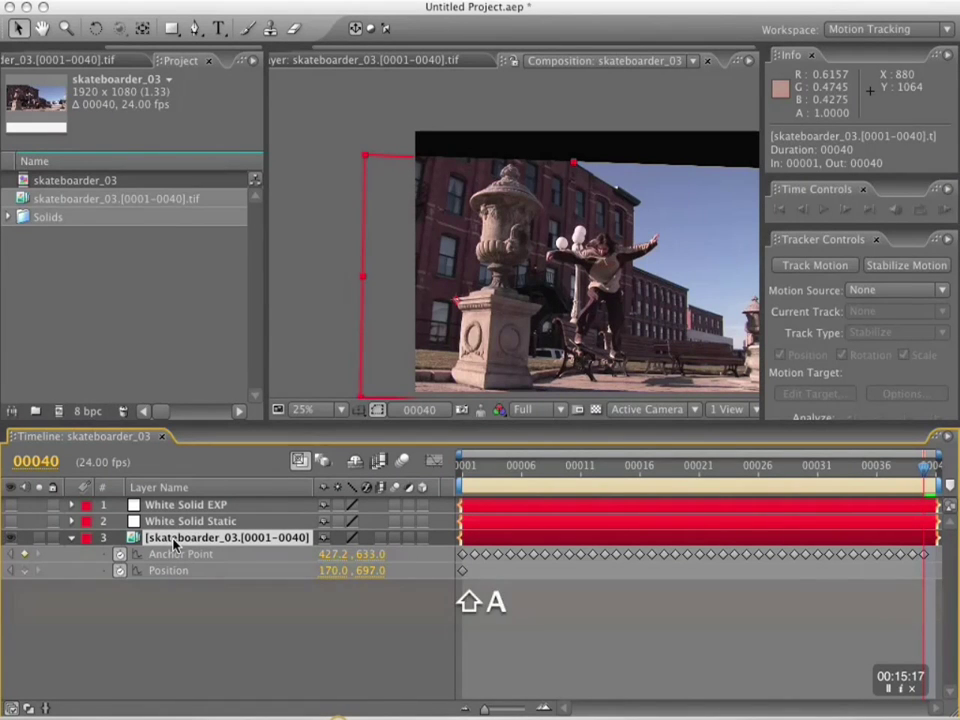
{"action": "key", "text": "shift+s"}
{"action": "key", "text": "shift+r"}
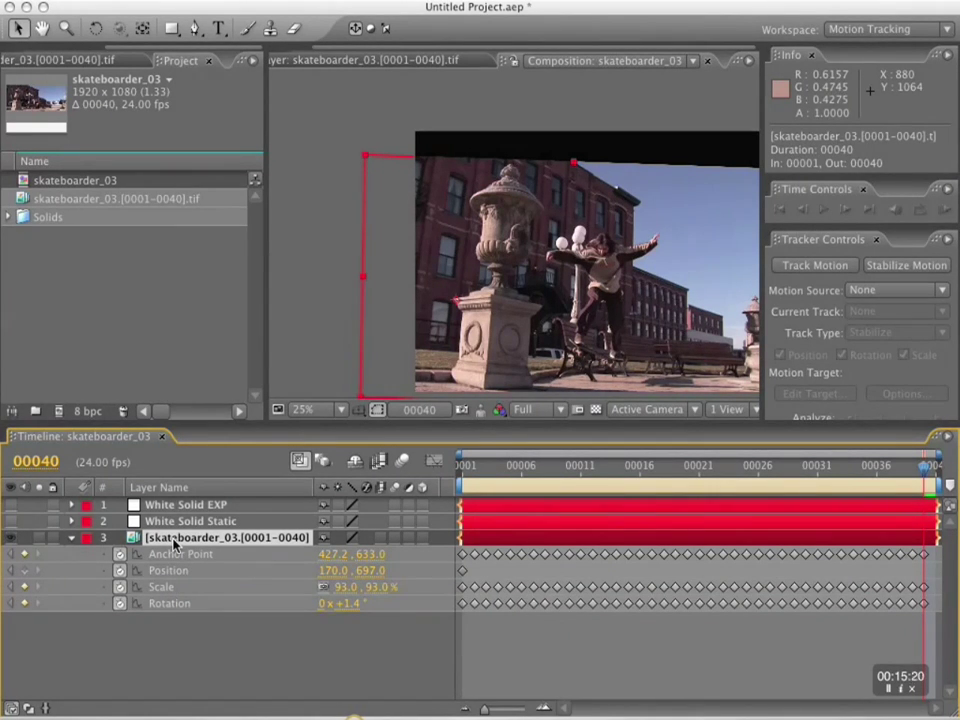
Step: List White Solid EXP's Anchor Point, Position, Scale and Rotation above the footage layer's properties
{"action": "left_click", "coordinate": [170, 506]}
{"action": "key", "text": "p"}
{"action": "key", "text": "shift+a"}
{"action": "key", "text": "shift+s"}
{"action": "key", "text": "shift+r"}
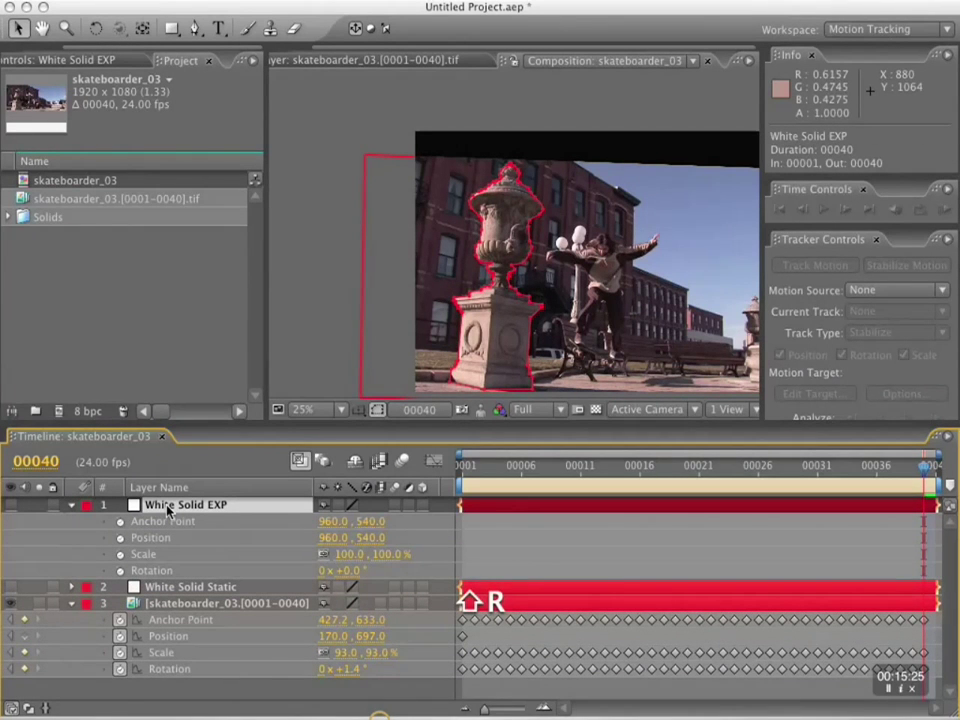
{"action": "key", "text": "shift+r"}
{"action": "key", "text": "shift+r"}
{"action": "left_click_drag", "start_coordinate": [210, 420], "coordinate": [212, 297]}
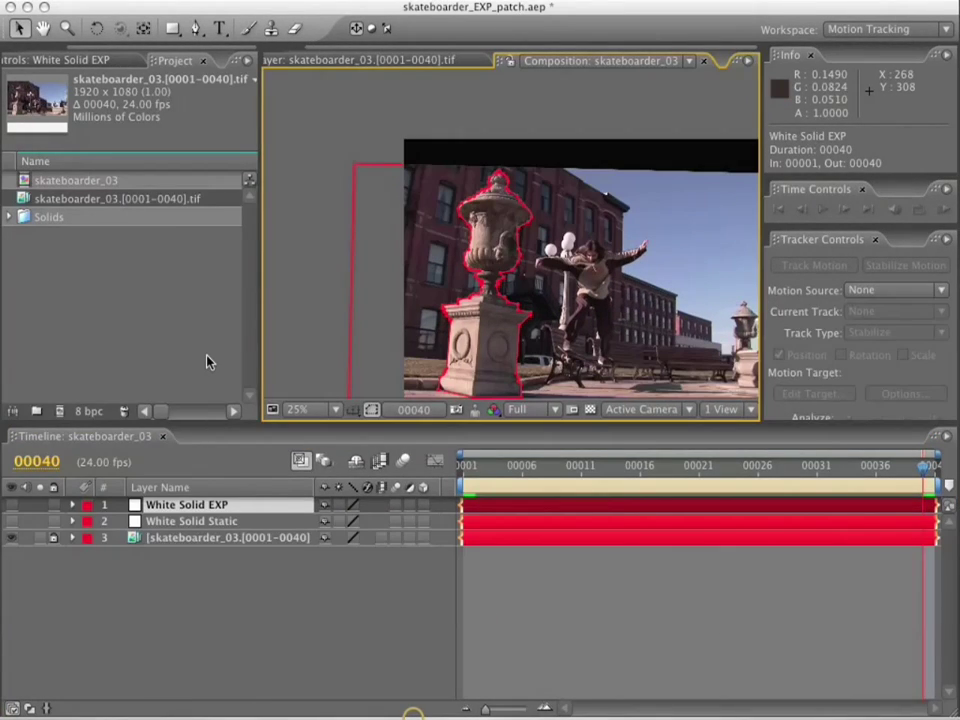
Step: Reveal the Anchor Point, Position, Scale and Rotation properties of the skateboarder_03.[0001-0040] layer
{"action": "left_click", "coordinate": [199, 538]}
{"action": "key", "text": "p"}
{"action": "key", "text": "shift+a"}
{"action": "key", "text": "shift+r"}
{"action": "key", "text": "shift+s"}
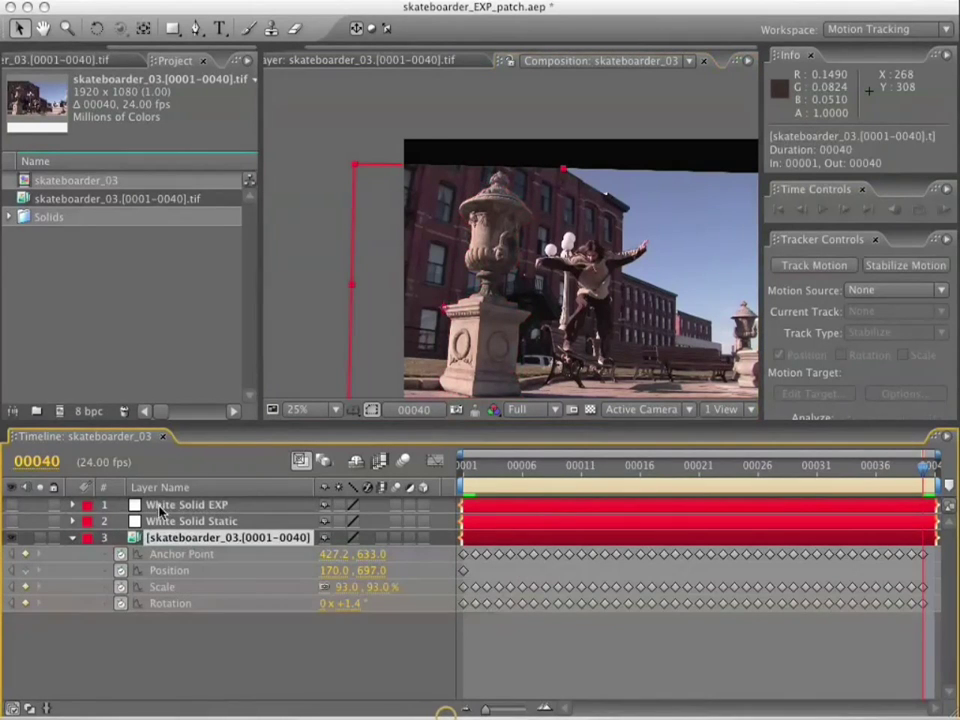
Step: Reveal the Anchor Point, Position, Scale and Rotation properties of the White Solid EXP layer
{"action": "left_click", "coordinate": [185, 505]}
{"action": "key", "text": "a"}
{"action": "key", "text": "shift+p"}
{"action": "key", "text": "shift+s"}
{"action": "key", "text": "shift+r"}
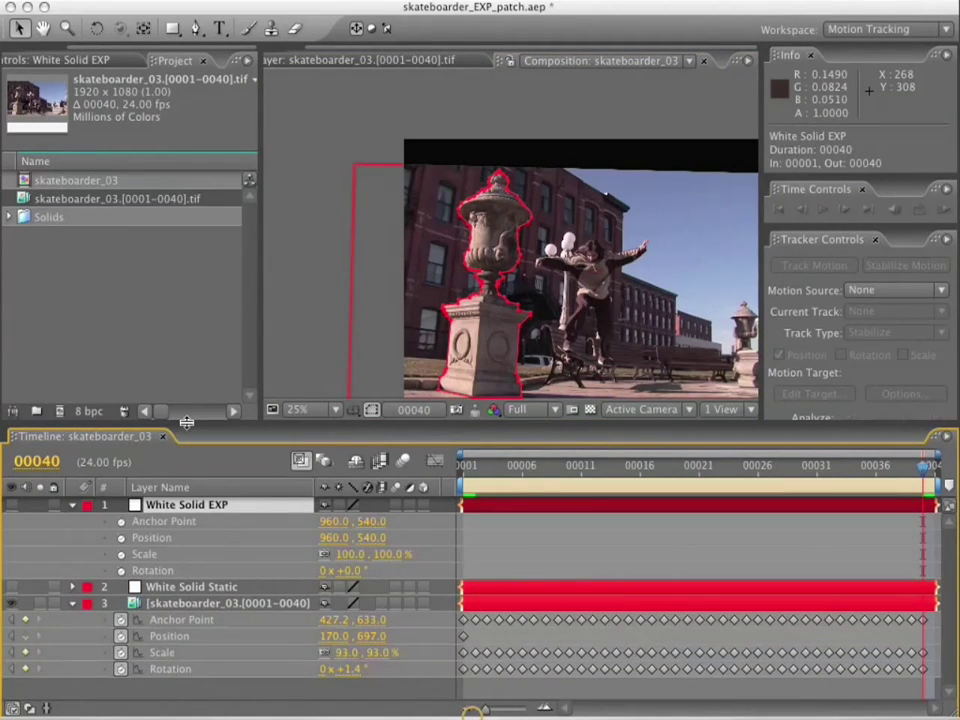
Step: Link White Solid EXP's Anchor Point to the footage's Position and its Position to the footage's Anchor Point with expressions
{"action": "left_click_drag", "start_coordinate": [130, 424], "coordinate": [125, 319]}
{"action": "left_click", "coordinate": [121, 416], "text": "alt"}
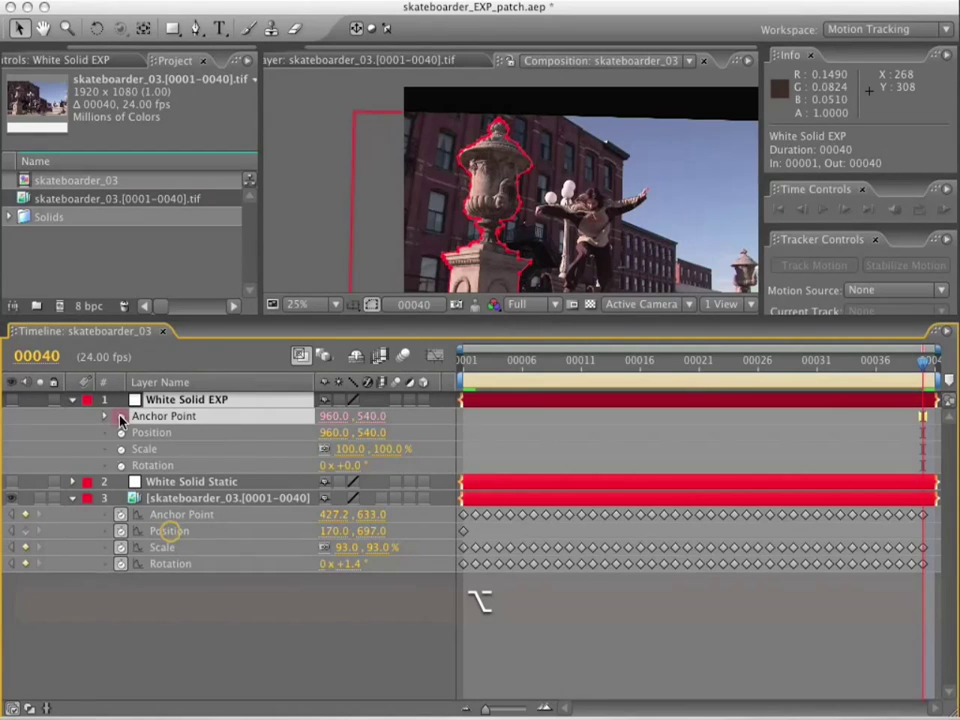
{"action": "left_click", "coordinate": [121, 417], "text": "alt"}
{"action": "left_click_drag", "start_coordinate": [375, 433], "coordinate": [169, 547]}
{"action": "left_click", "coordinate": [121, 449], "text": "alt"}
{"action": "left_click_drag", "start_coordinate": [373, 465], "coordinate": [195, 553]}
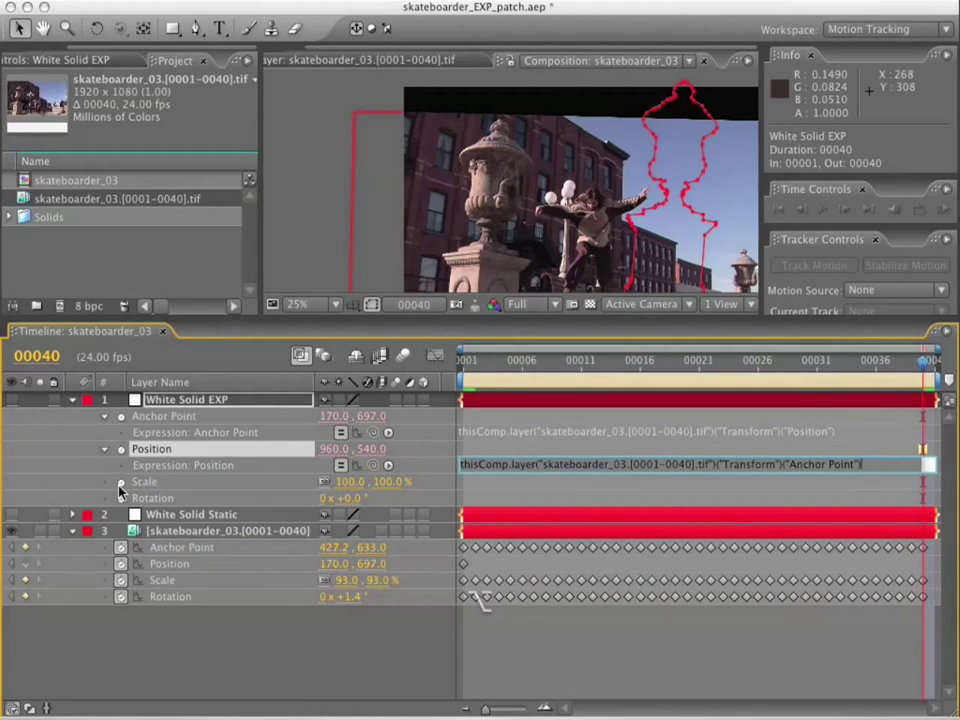
Step: Add an expression to White Solid EXP's Scale that links both dimensions to the footage's X Scale value
{"action": "left_click", "coordinate": [121, 482], "text": "alt"}
{"action": "left_click_drag", "start_coordinate": [374, 499], "coordinate": [168, 652]}
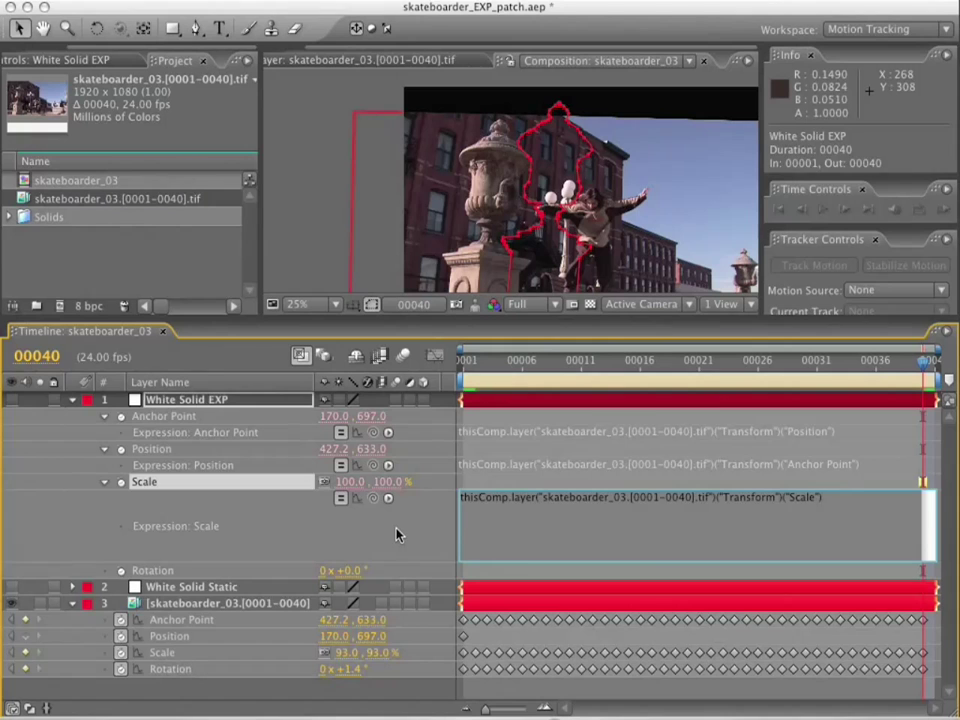
{"action": "left_click", "coordinate": [397, 534]}
{"action": "left_click", "coordinate": [617, 509]}
{"action": "key", "text": "BackSpace"}
{"action": "left_click_drag", "start_coordinate": [372, 498], "coordinate": [348, 655]}
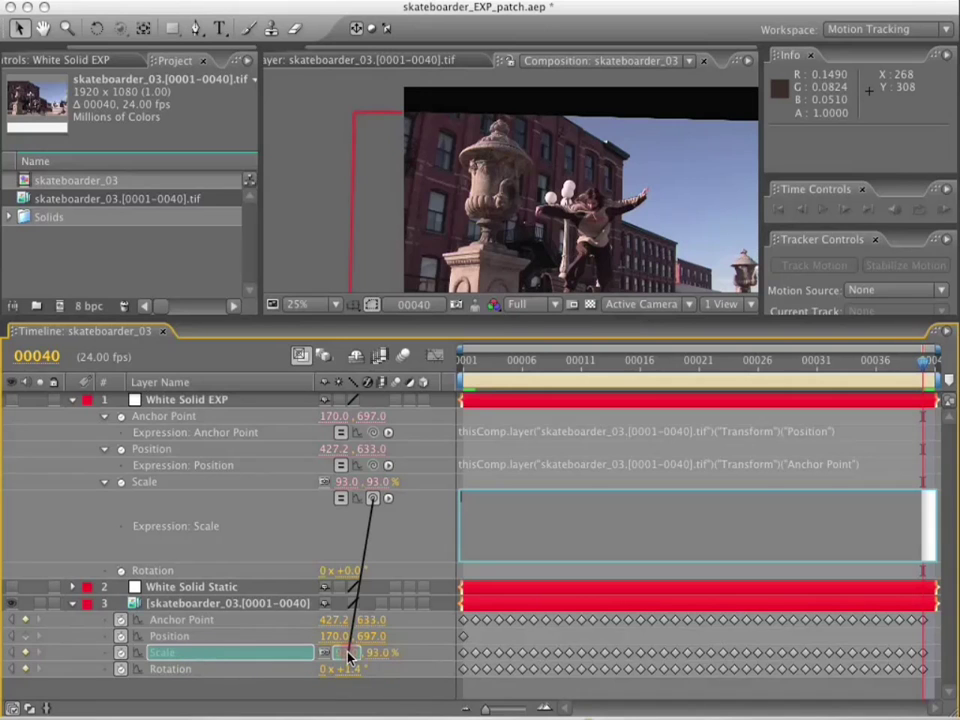
{"action": "left_click_drag", "start_coordinate": [348, 656], "coordinate": [348, 656]}
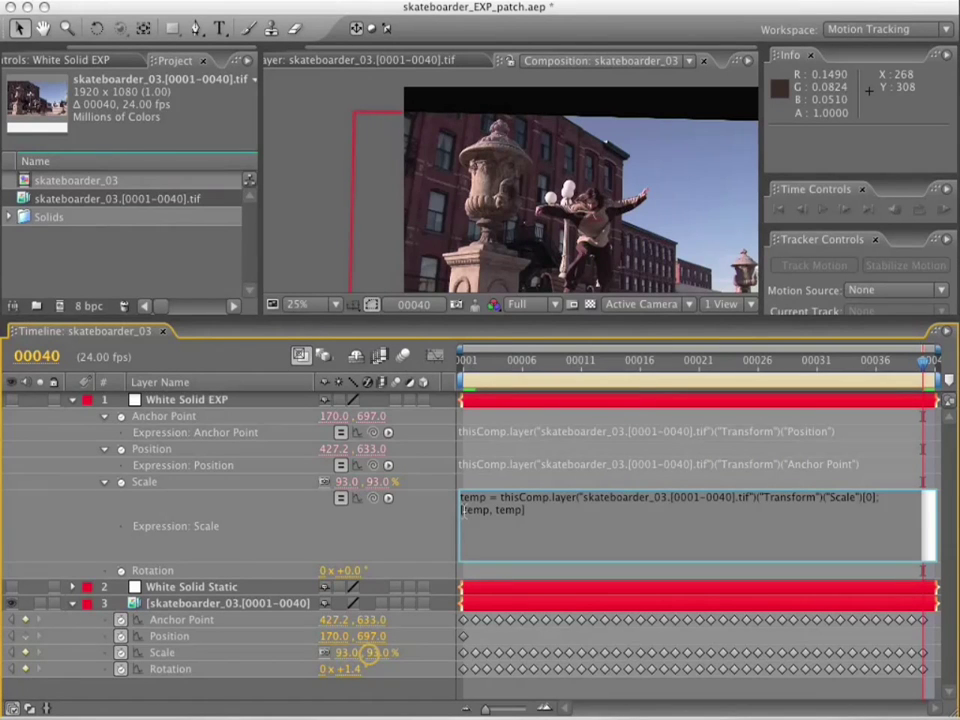
Step: Invert White Solid EXP's Scale expression by changing its second line to [10000/temp, 10000/temp]
{"action": "type", "text": "10000"}
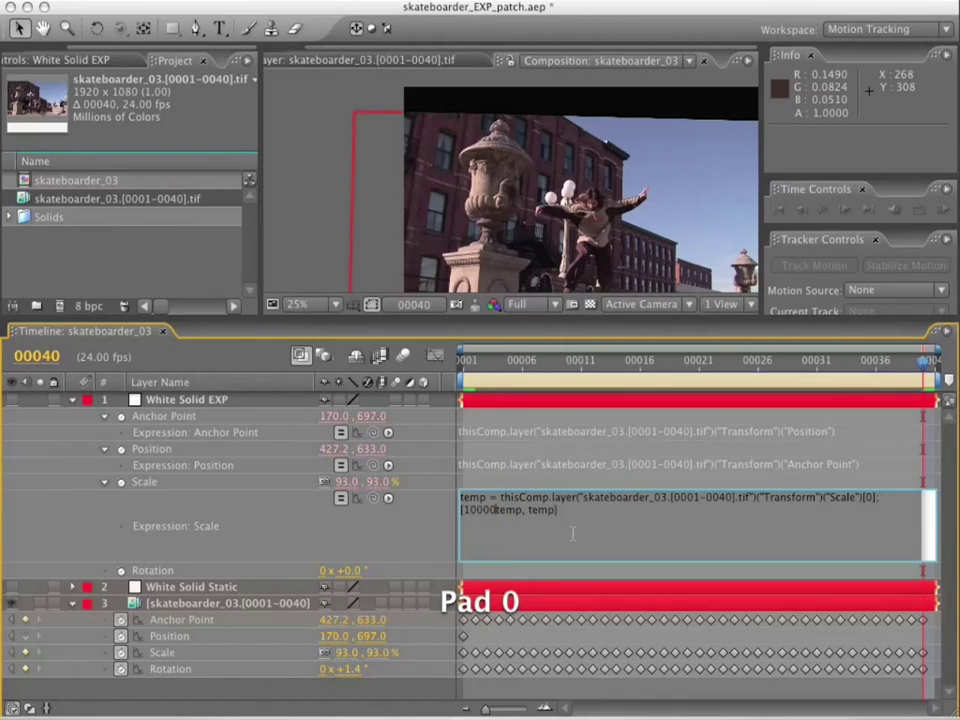
{"action": "type", "text": "/"}
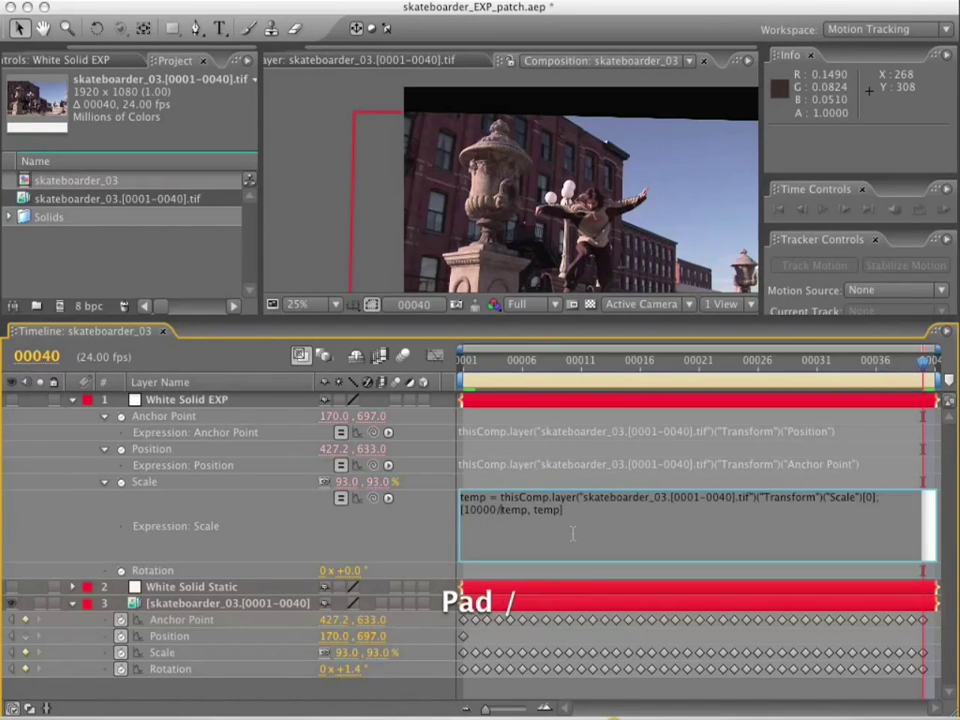
{"action": "left_click", "coordinate": [535, 525]}
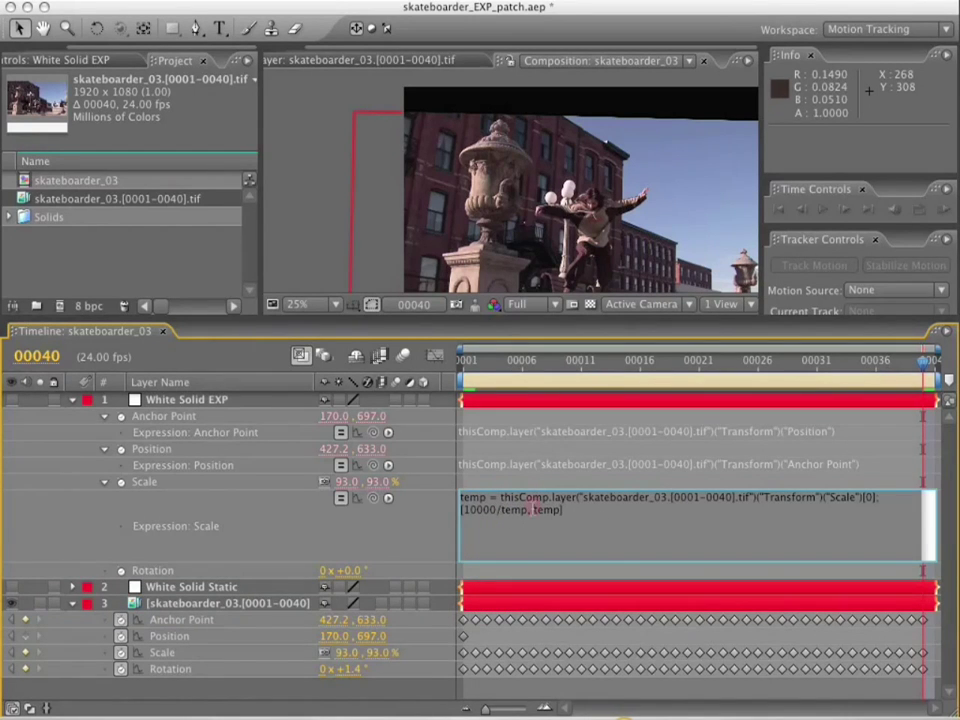
{"action": "type", "text": "10000/"}
{"action": "left_click", "coordinate": [401, 546]}
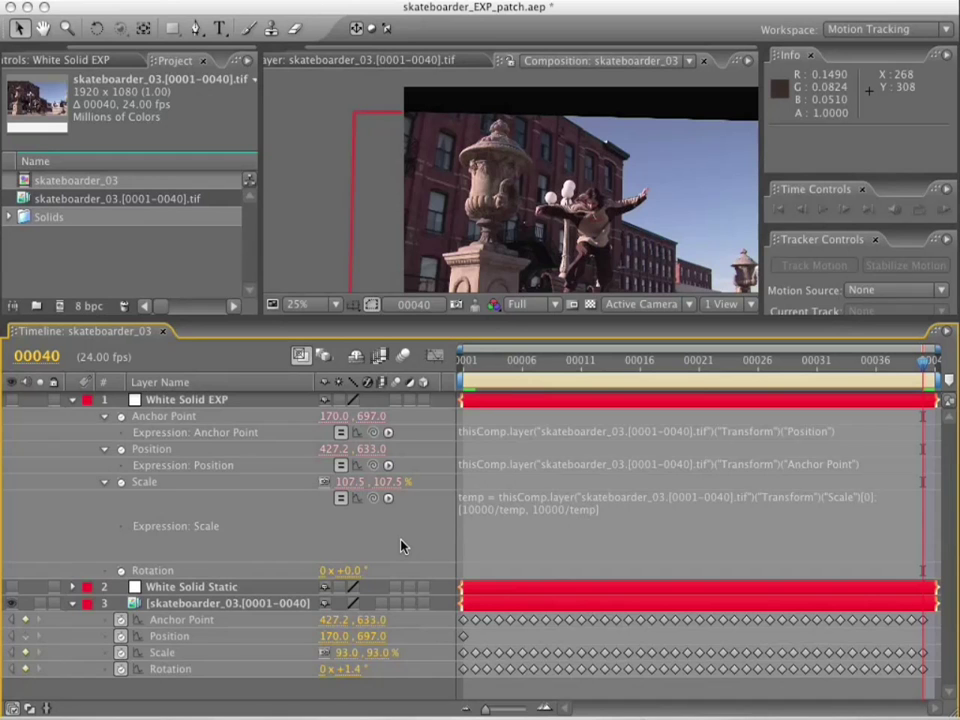
Step: Link White Solid EXP's Rotation to the footage's Rotation with an expression multiplied by -1
{"action": "left_click", "coordinate": [155, 570]}
{"action": "key", "text": "alt+shift+equal"}
{"action": "left_click_drag", "start_coordinate": [373, 587], "coordinate": [175, 686]}
{"action": "type", "text": "*-1"}
{"action": "key", "text": "KP_Enter"}
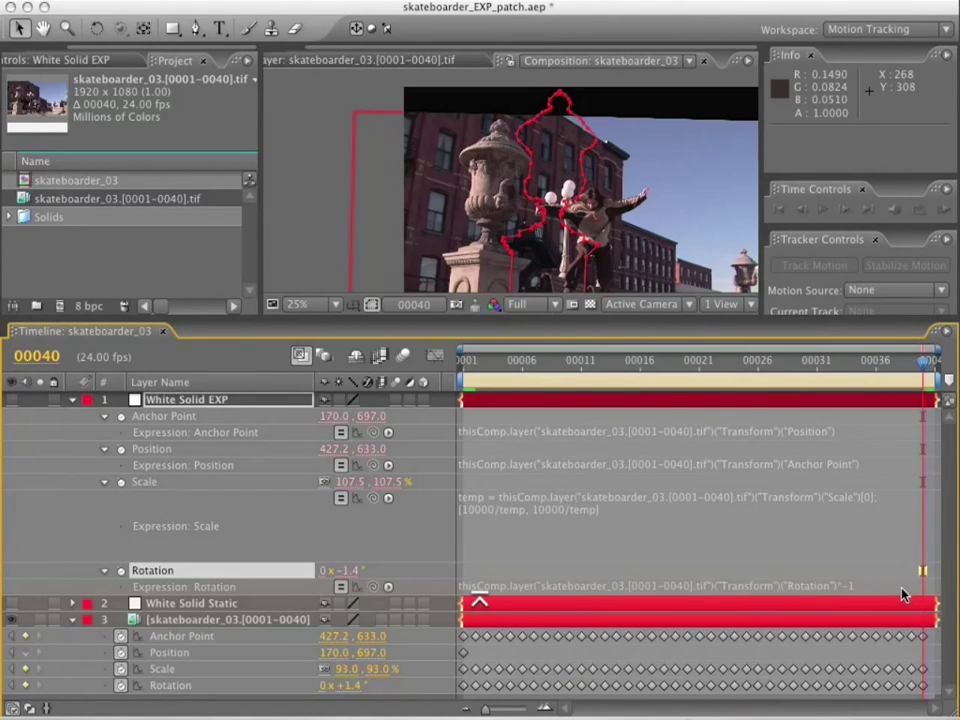
Step: Go to frame 9 and collapse the White Solid EXP layer's properties
{"action": "left_click_drag", "start_coordinate": [551, 319], "coordinate": [560, 216]}
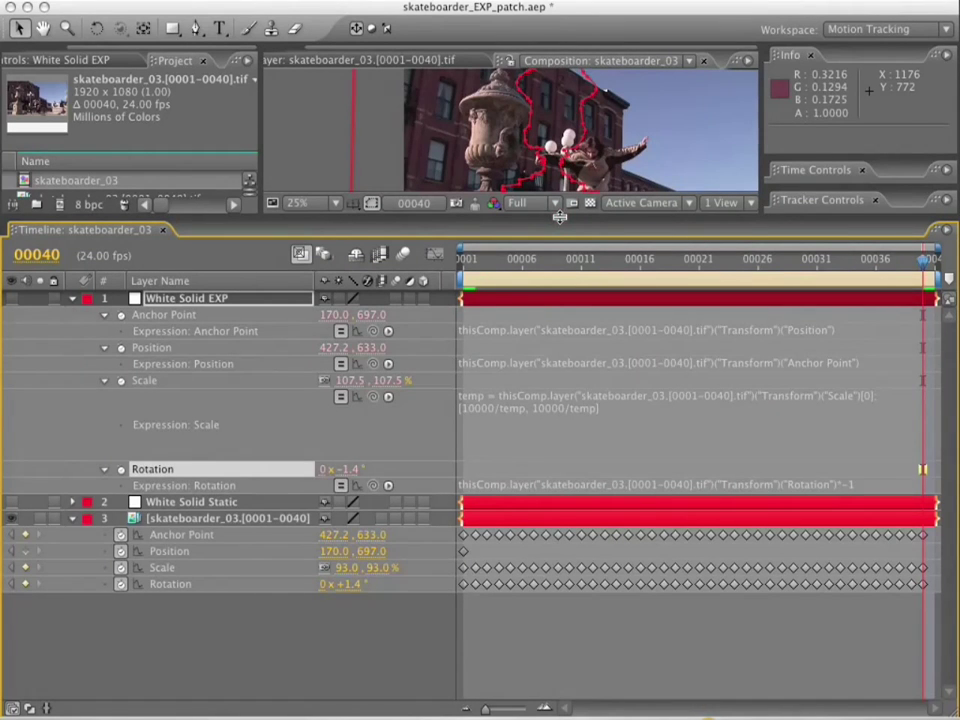
{"action": "left_click", "coordinate": [558, 258]}
{"action": "left_click", "coordinate": [72, 298]}
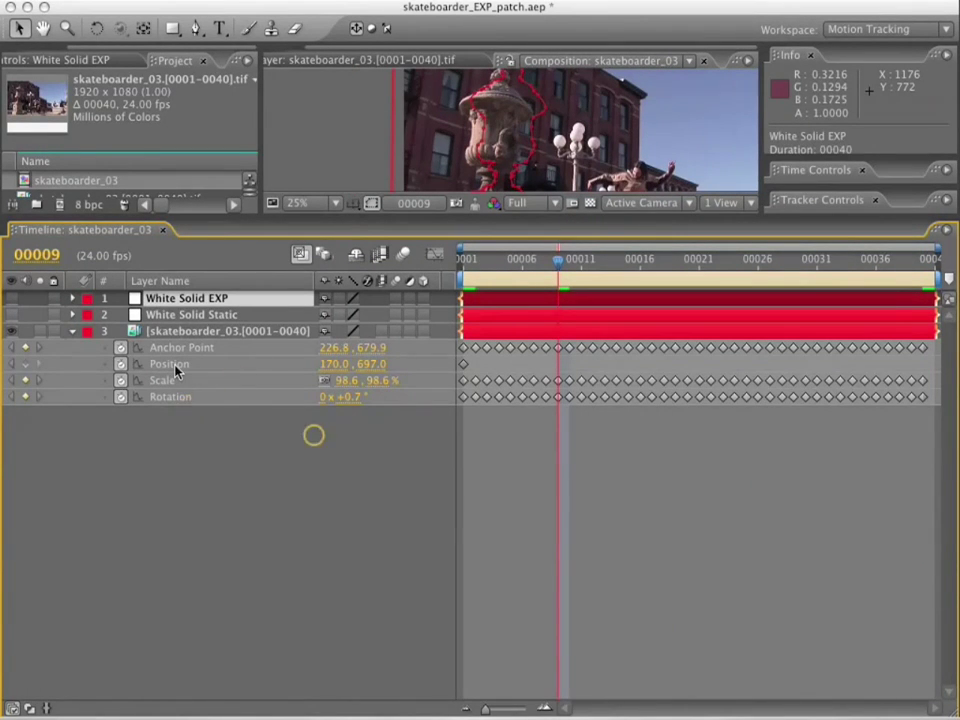
{"action": "left_click_drag", "start_coordinate": [222, 217], "coordinate": [222, 348]}
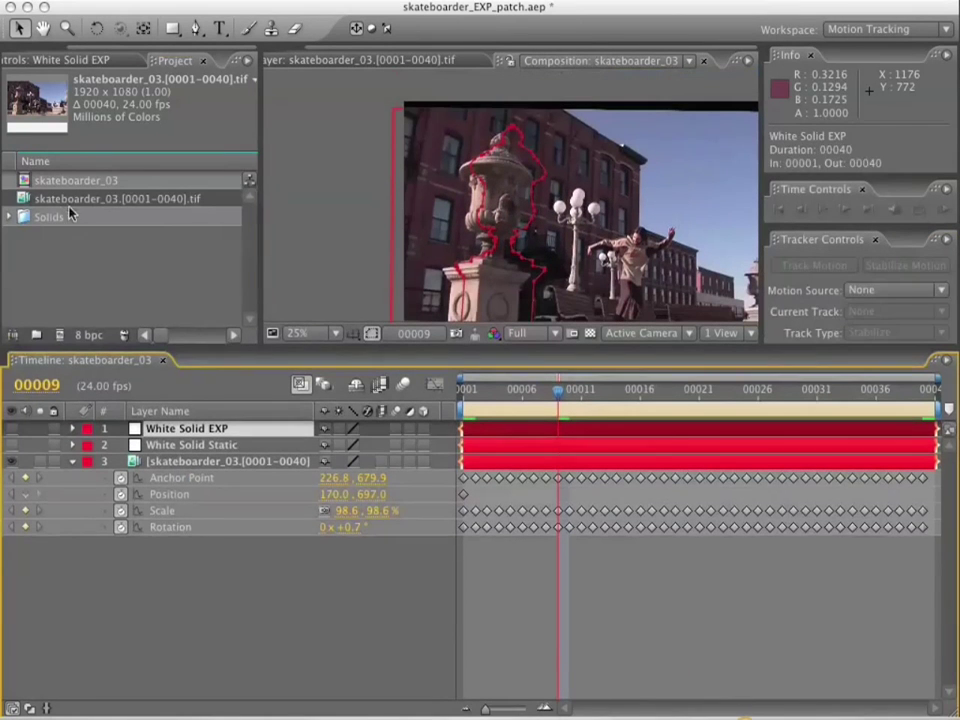
Step: Add the original skateboarder_03.[0001-0040].tif footage as the bottom layer and hide the stabilized footage layer
{"action": "left_click_drag", "start_coordinate": [90, 198], "coordinate": [129, 606]}
{"action": "left_click", "coordinate": [12, 462]}
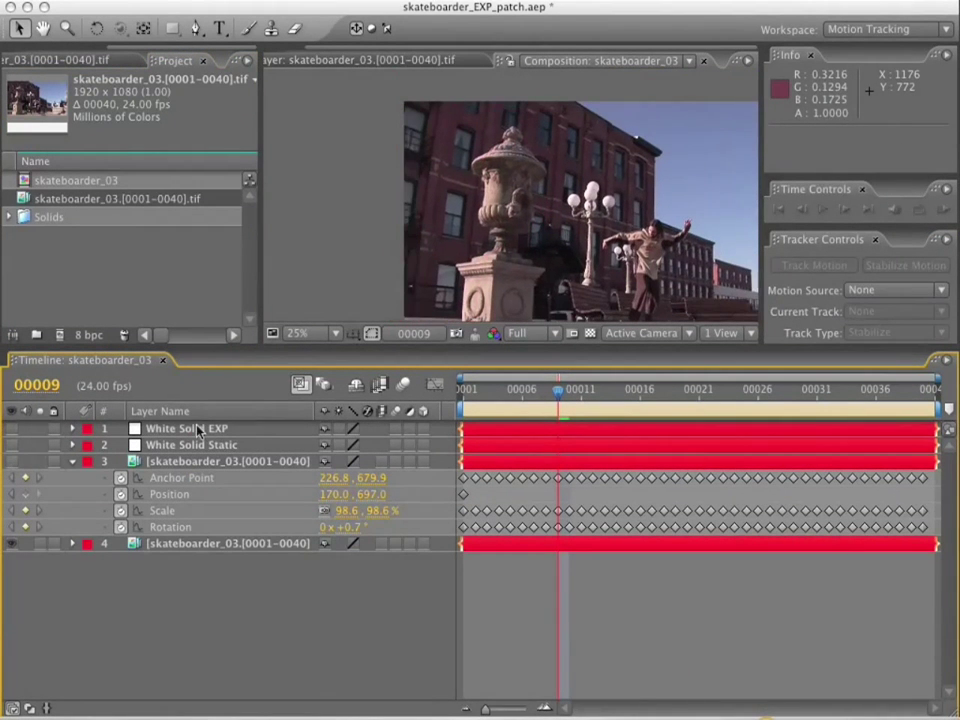
{"action": "left_click", "coordinate": [12, 462]}
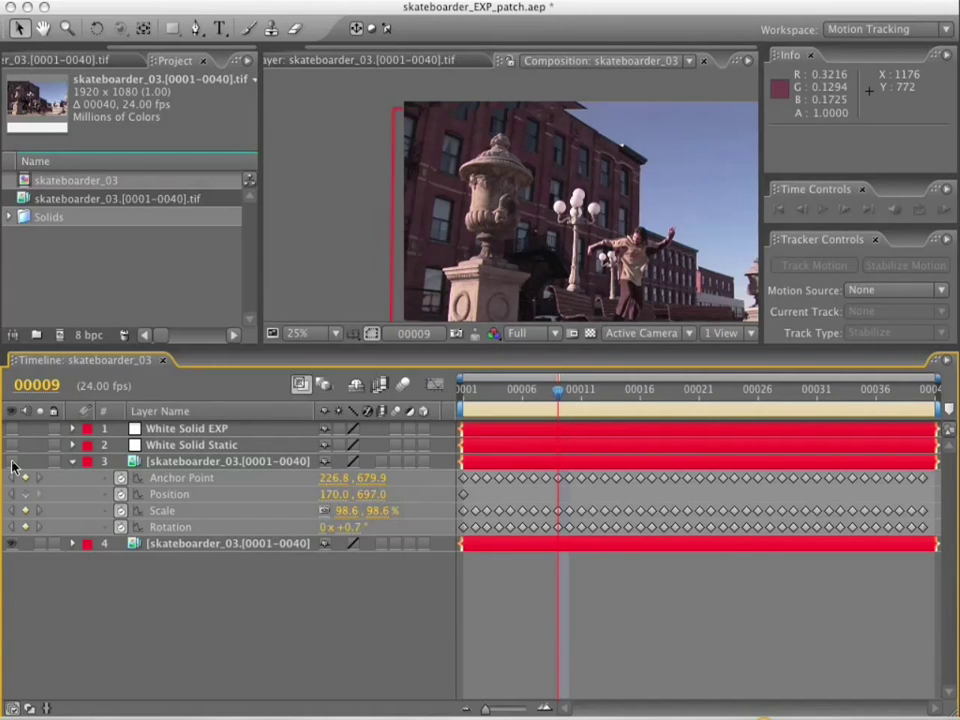
Step: Select the White Solid EXP layer and turn on its visibility over the original footage
{"action": "left_click", "coordinate": [199, 429]}
{"action": "left_click", "coordinate": [12, 428]}
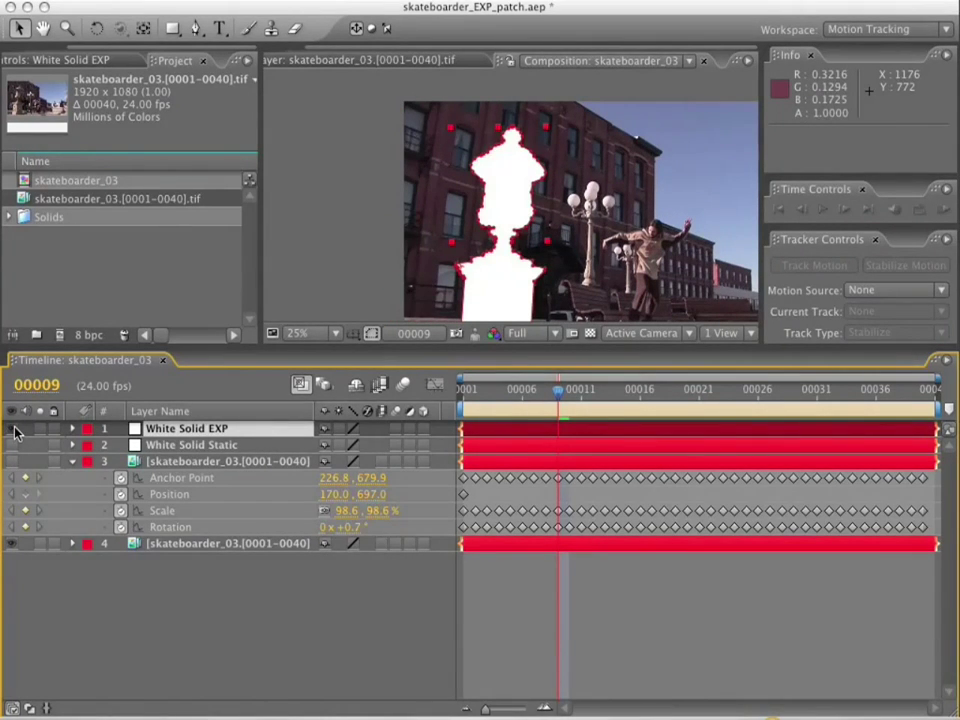
Step: Hide the White Solid EXP layer so only its mask outline remains over the footage, and go to frame 1
{"action": "left_click", "coordinate": [12, 428]}
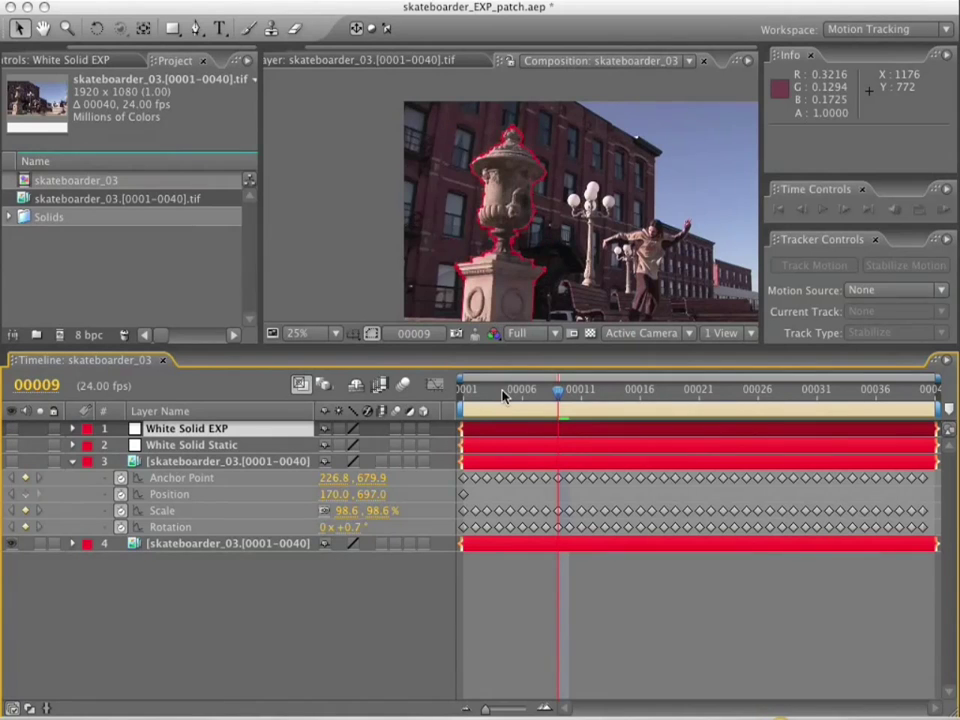
{"action": "key", "text": "Home"}
{"action": "key", "text": "period"}
{"action": "key", "text": "period"}
{"action": "key", "text": "comma"}
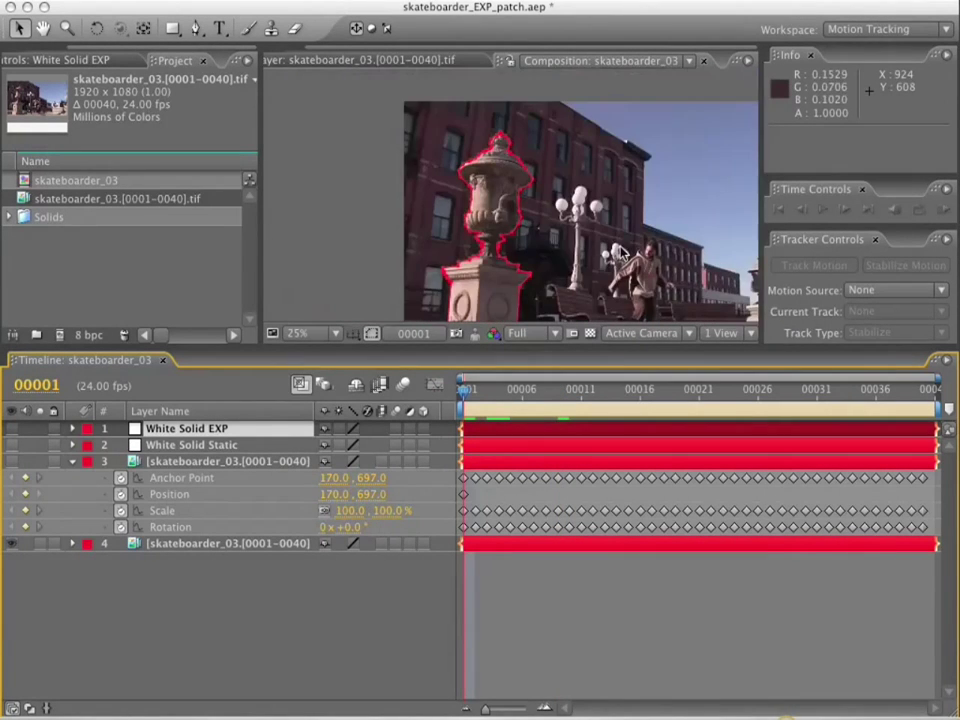
{"action": "key", "text": "period"}
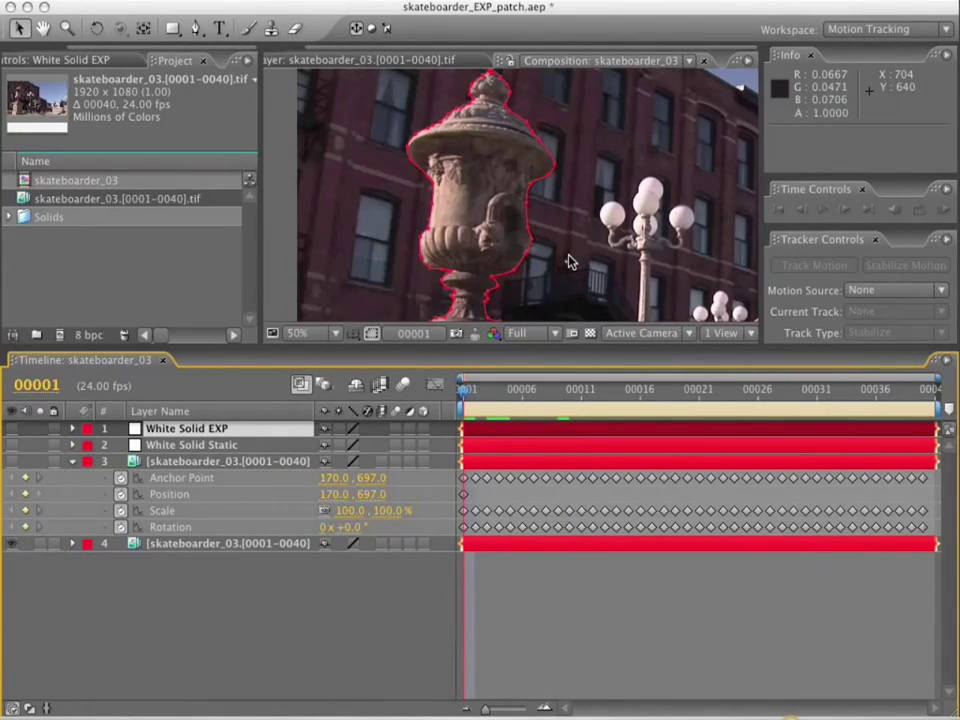
Step: Preview the urn mask outline over the original moving footage in the full-size composition view
{"action": "key", "text": "grave"}
{"action": "key", "text": "space"}
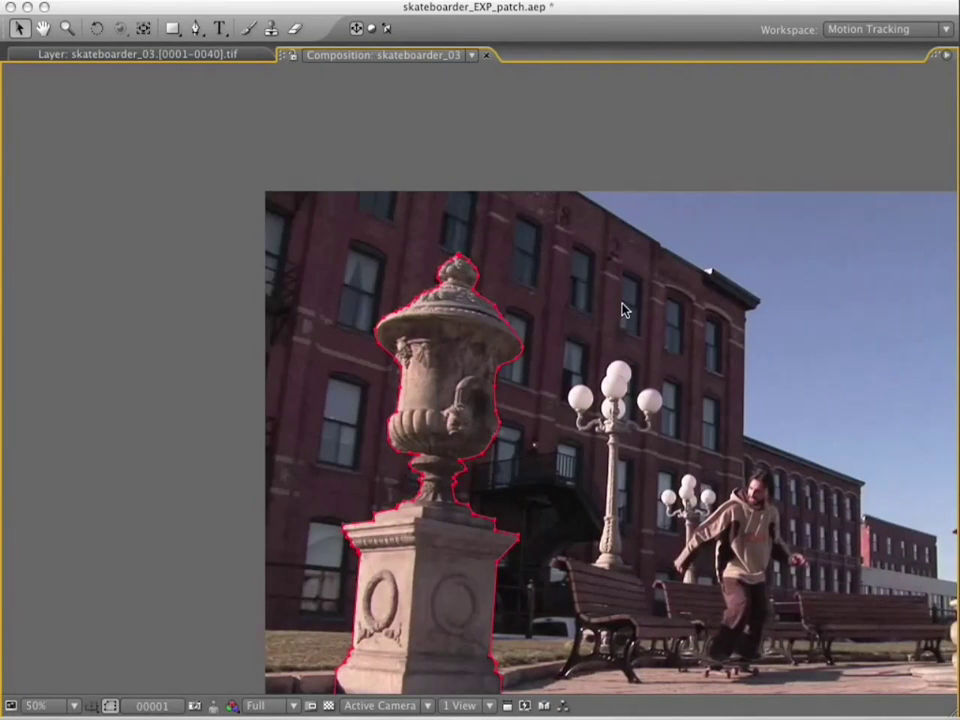
{"action": "left_click_drag", "start_coordinate": [622, 310], "coordinate": [478, 298]}
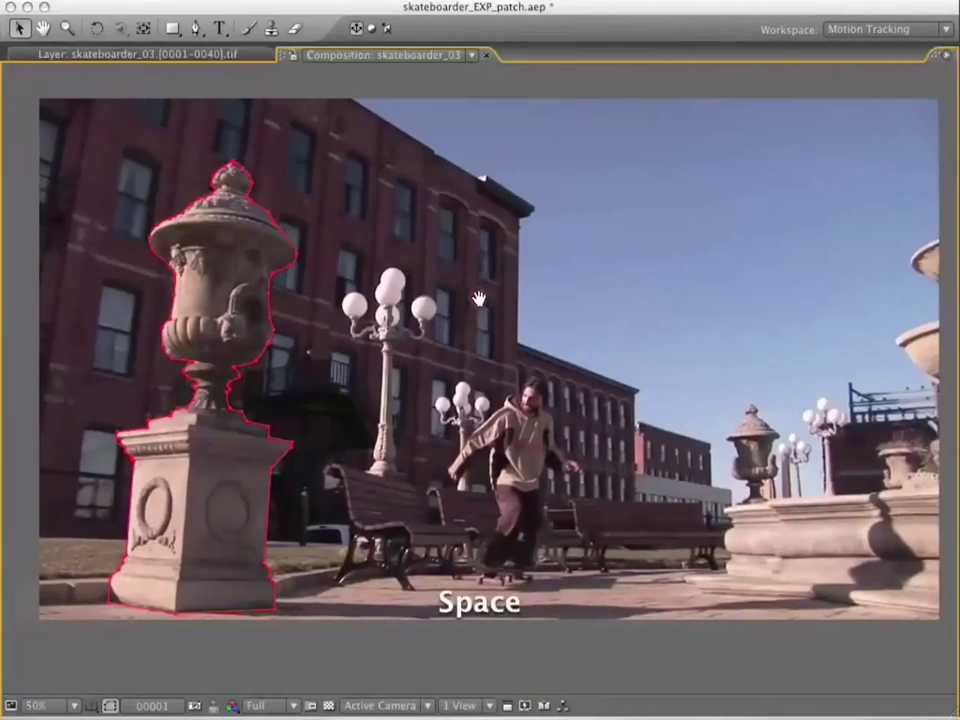
{"action": "key", "text": "KP_0"}
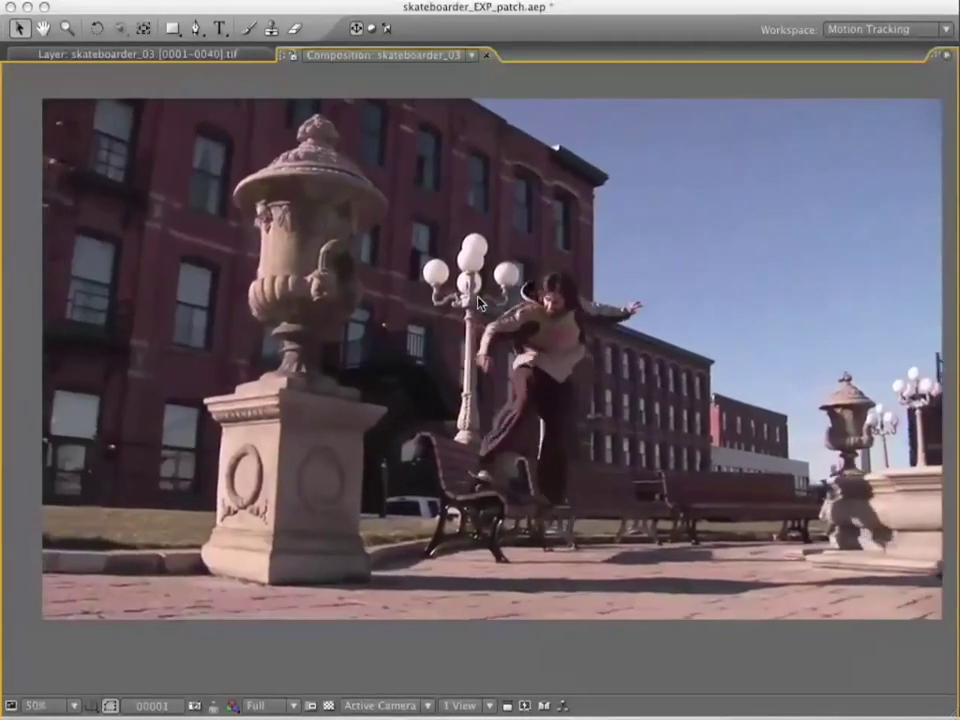
{"action": "key", "text": "space"}
{"action": "key", "text": "space"}
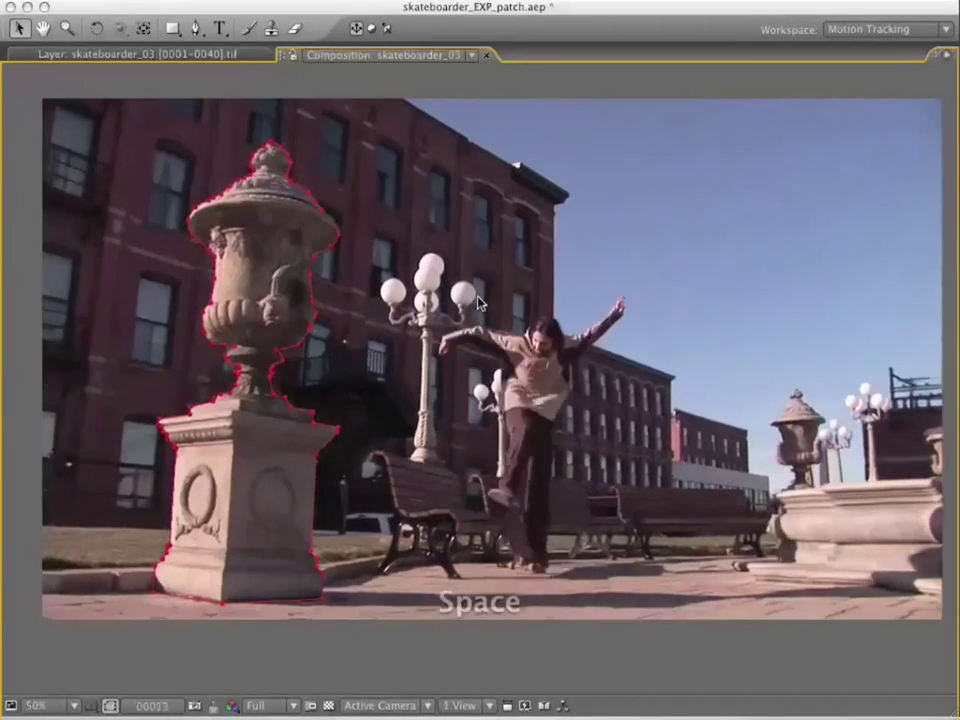
{"action": "key", "text": "space"}
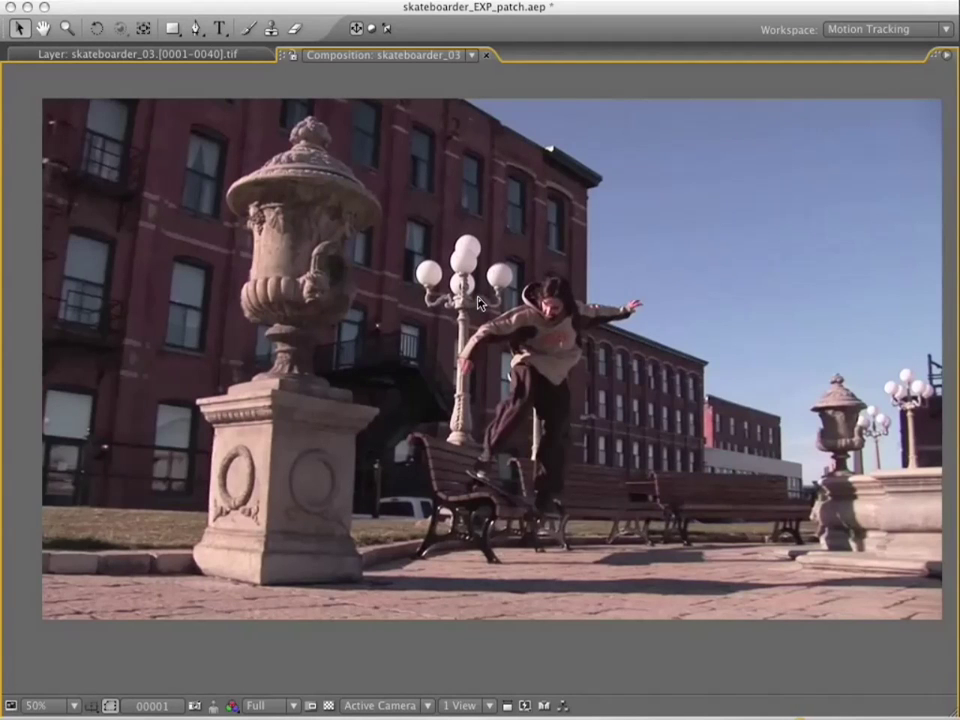
{"action": "key", "text": "space"}
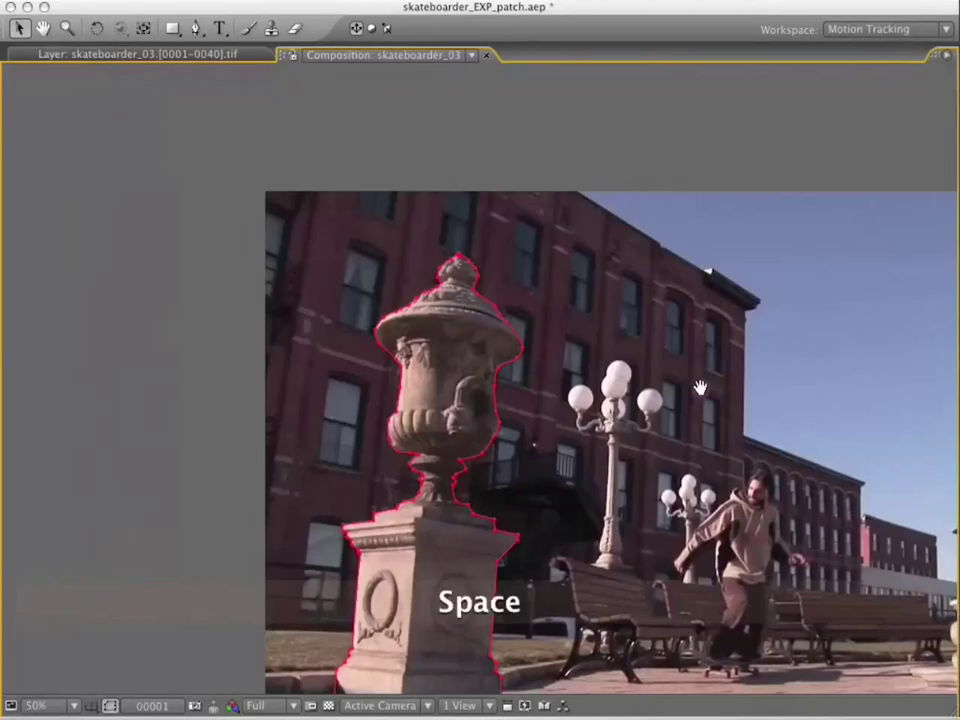
{"action": "key", "text": "KP_0"}
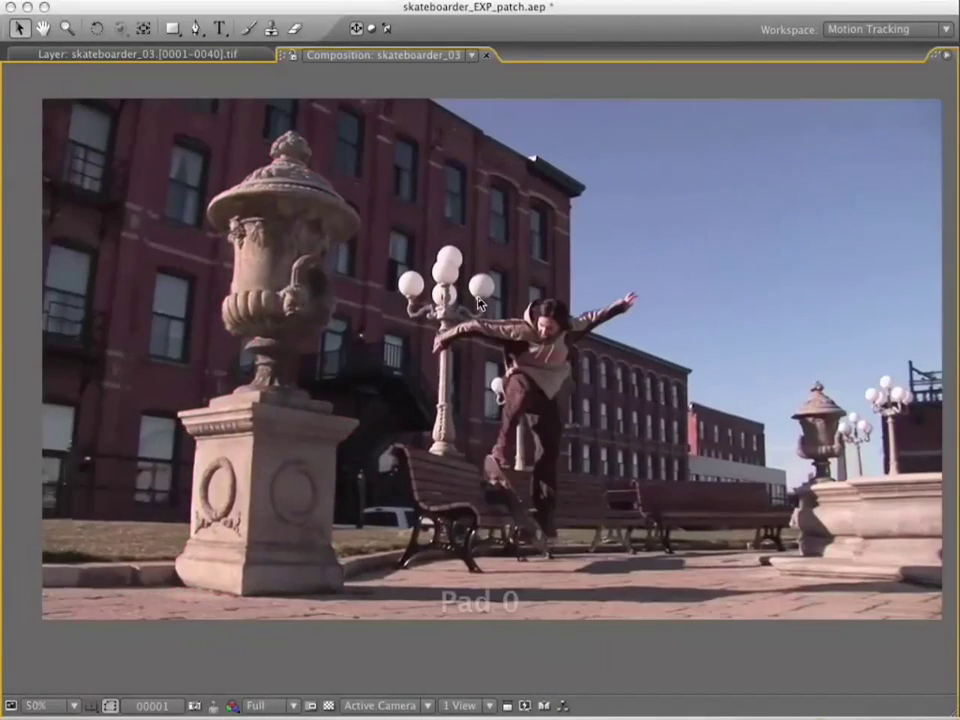
{"action": "key", "text": "KP_0"}
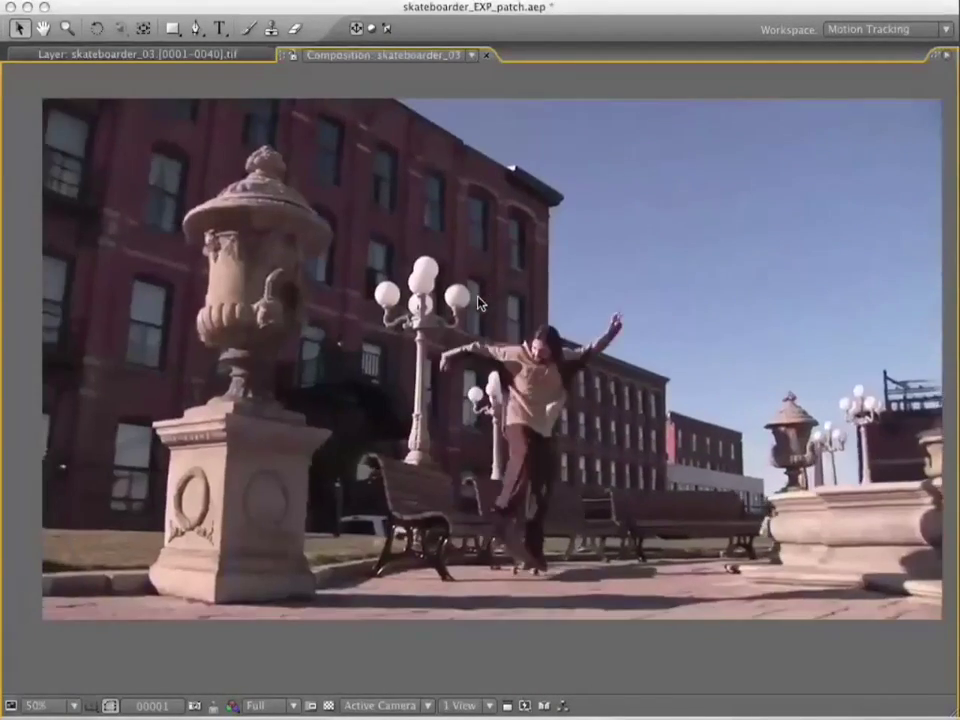
{"action": "key", "text": "space"}
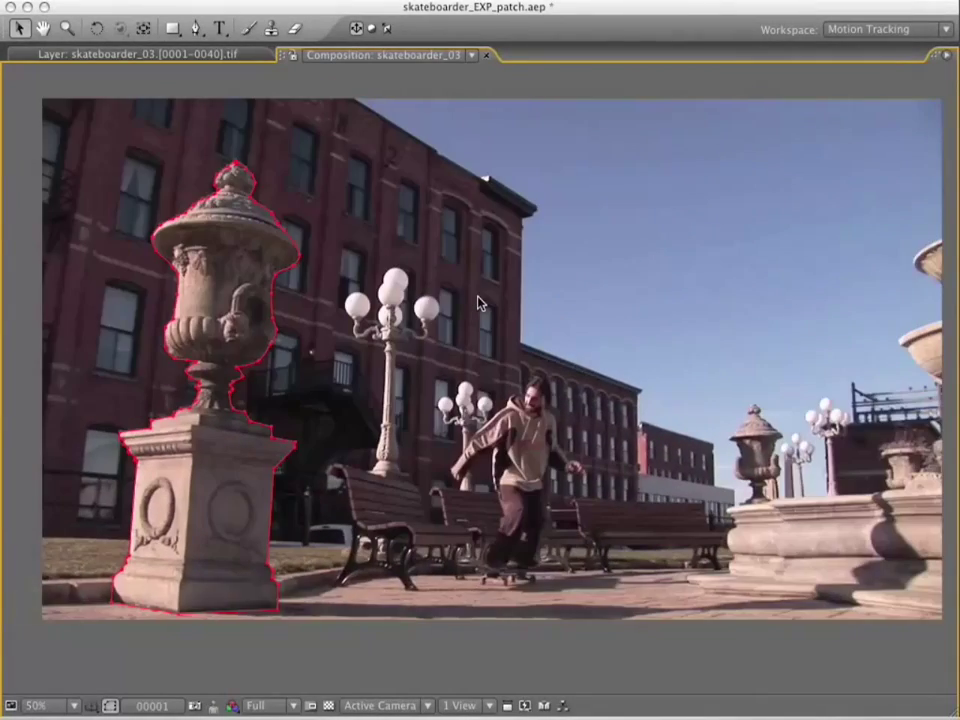
{"action": "key", "text": "space"}
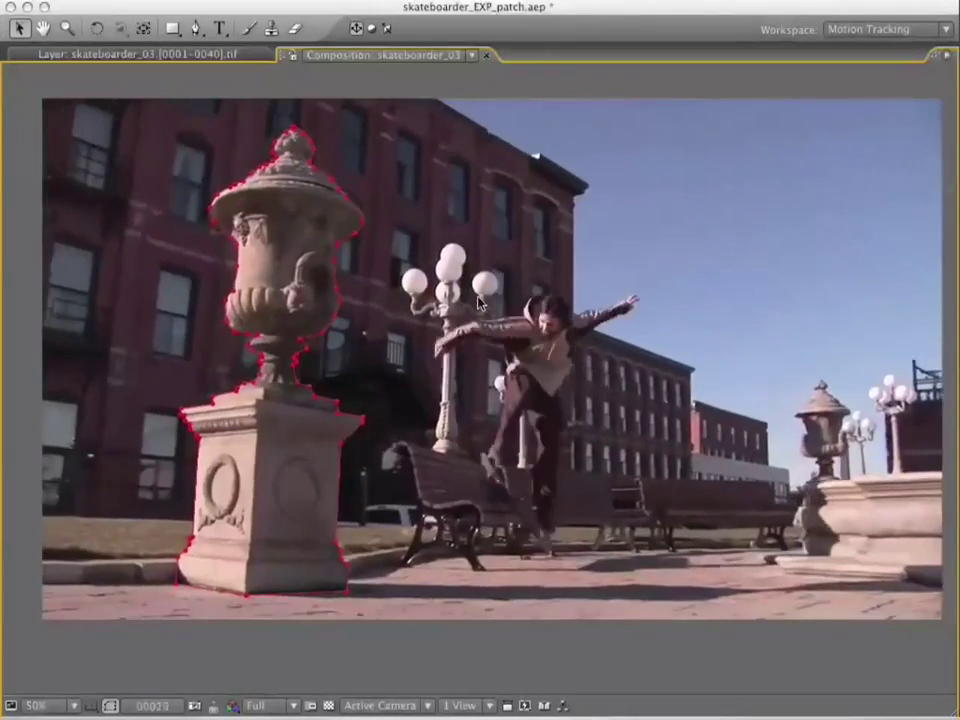
{"action": "key", "text": "space"}
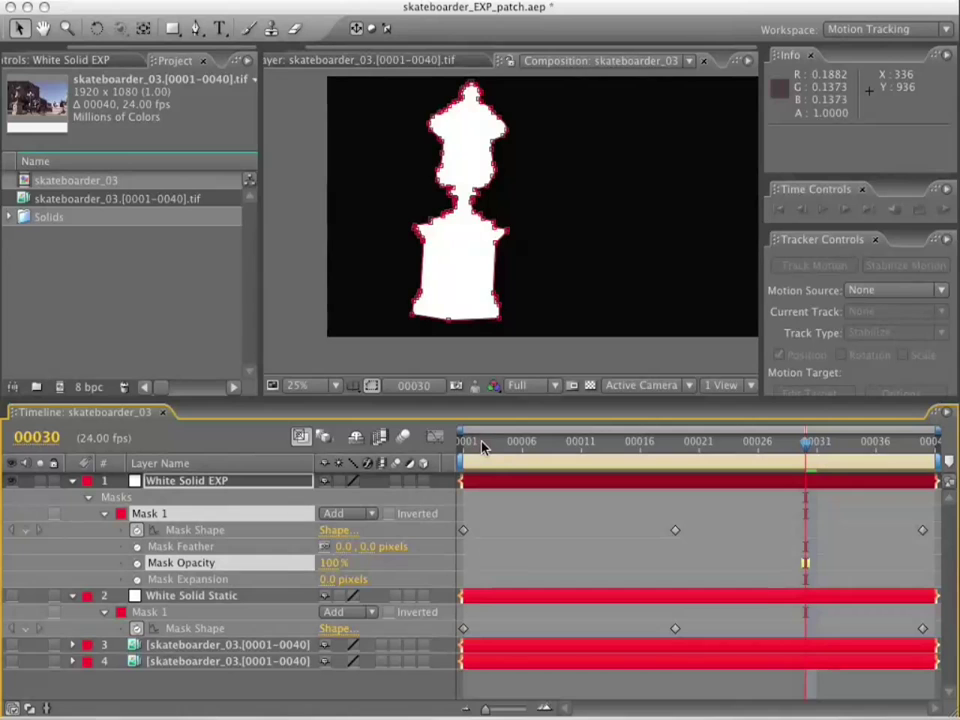
Step: Return to frame 1 and preview the white urn matte on black in the full-size composition view
{"action": "left_click_drag", "start_coordinate": [483, 446], "coordinate": [428, 446]}
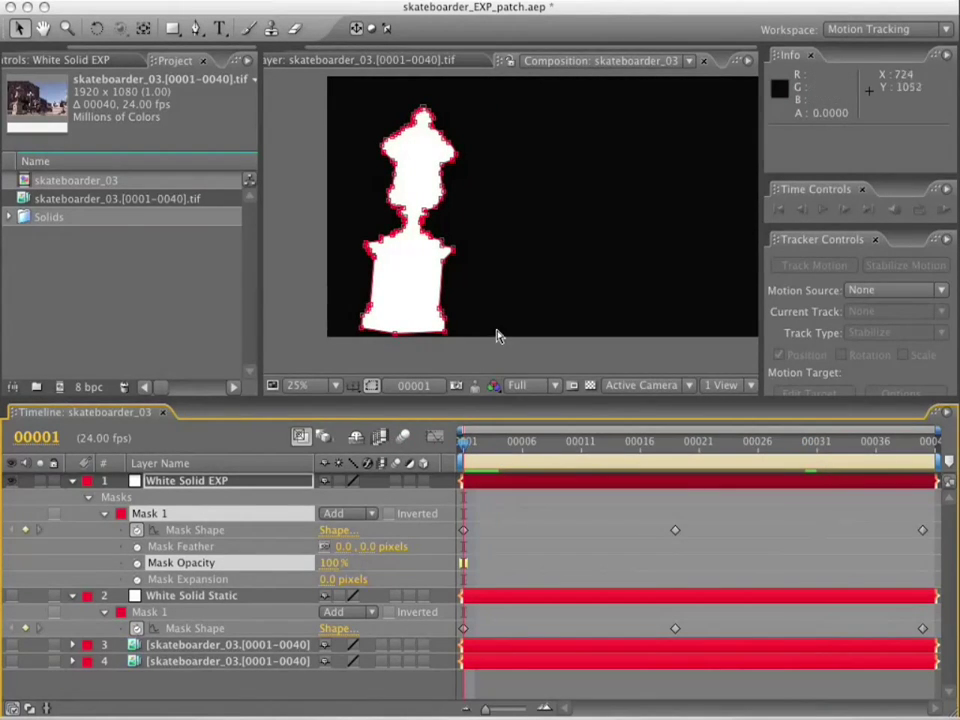
{"action": "key", "text": "grave"}
{"action": "scroll", "coordinate": [499, 332], "scroll_direction": "up", "scroll_amount": 1}
{"action": "left_click_drag", "start_coordinate": [523, 384], "coordinate": [456, 418]}
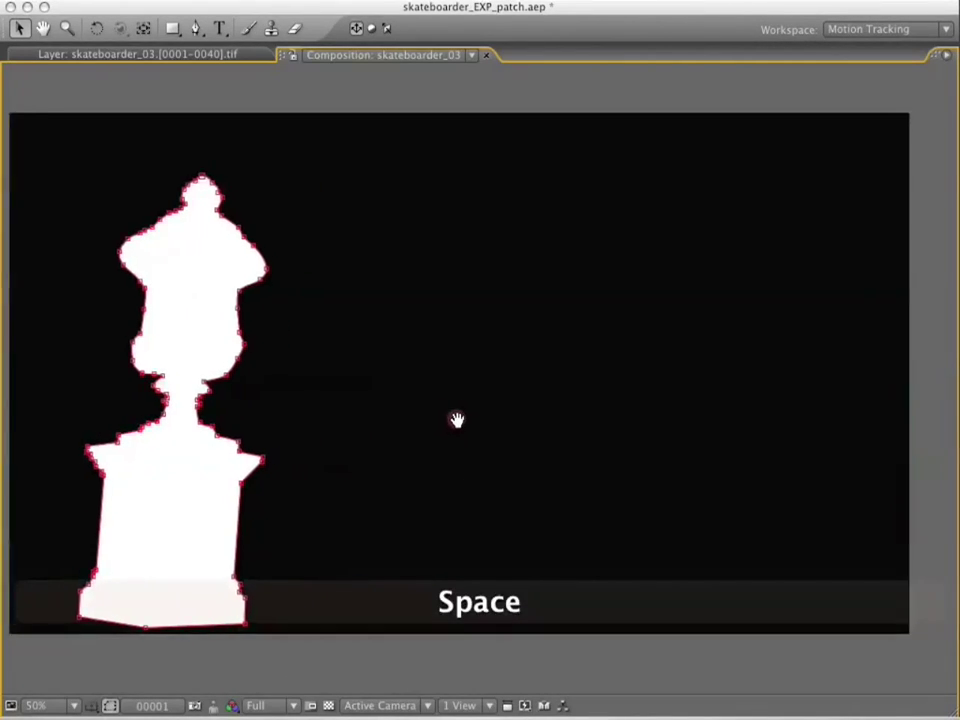
{"action": "key", "text": "KP_0"}
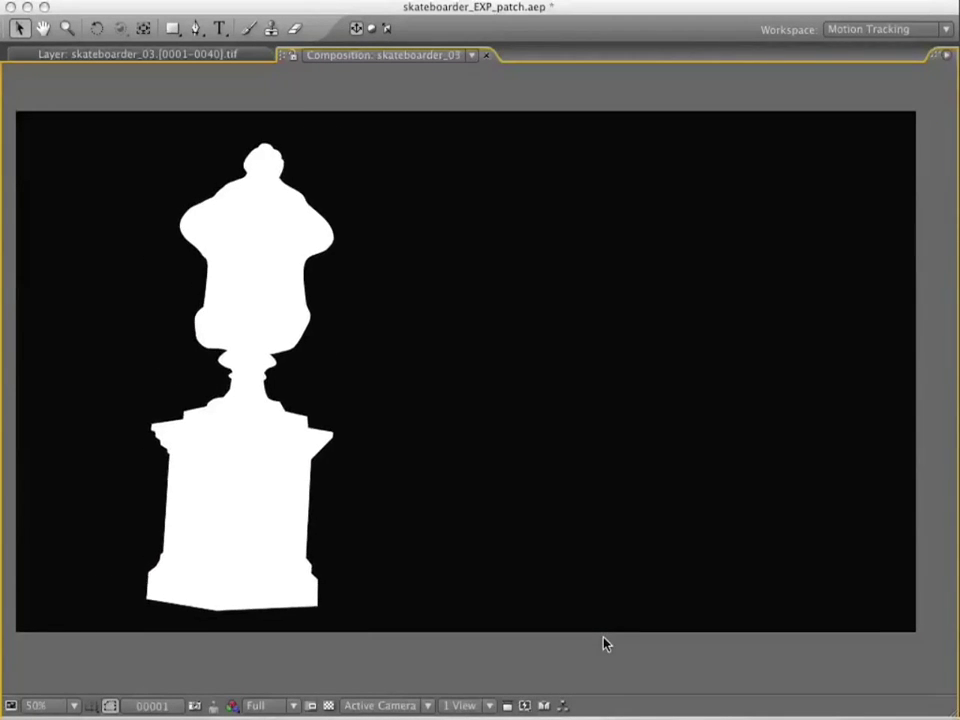
{"action": "key", "text": "space"}
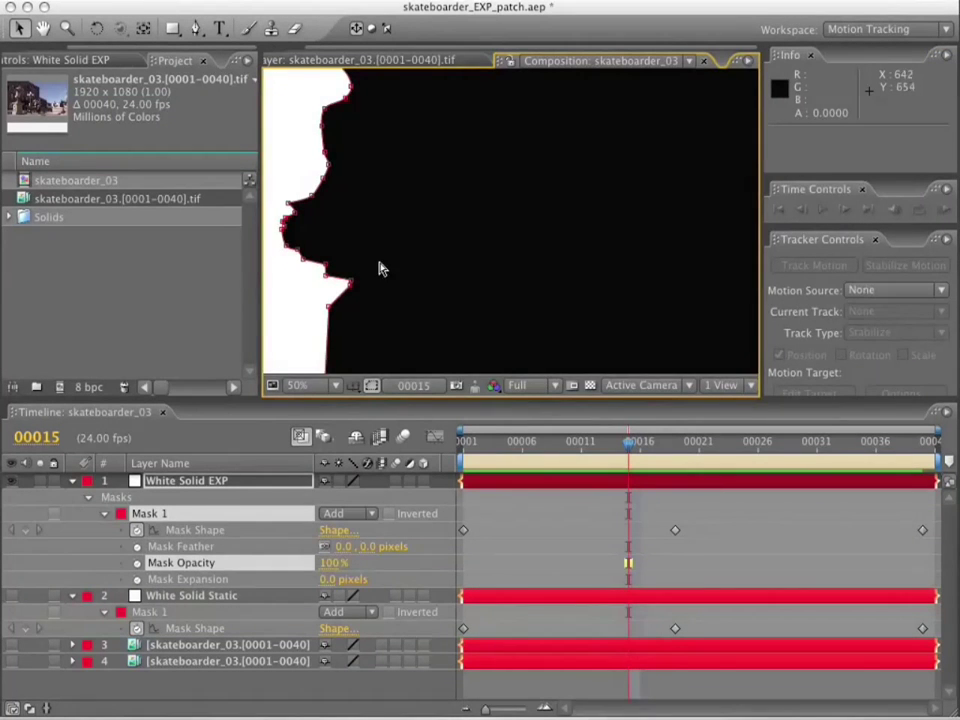
{"action": "key", "text": "comma"}
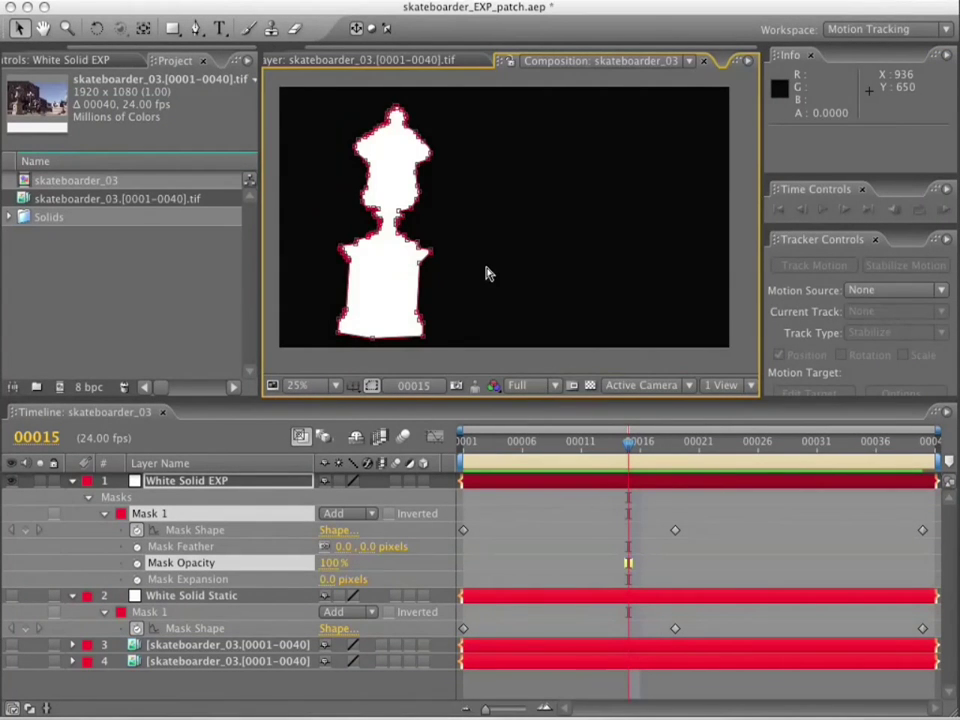
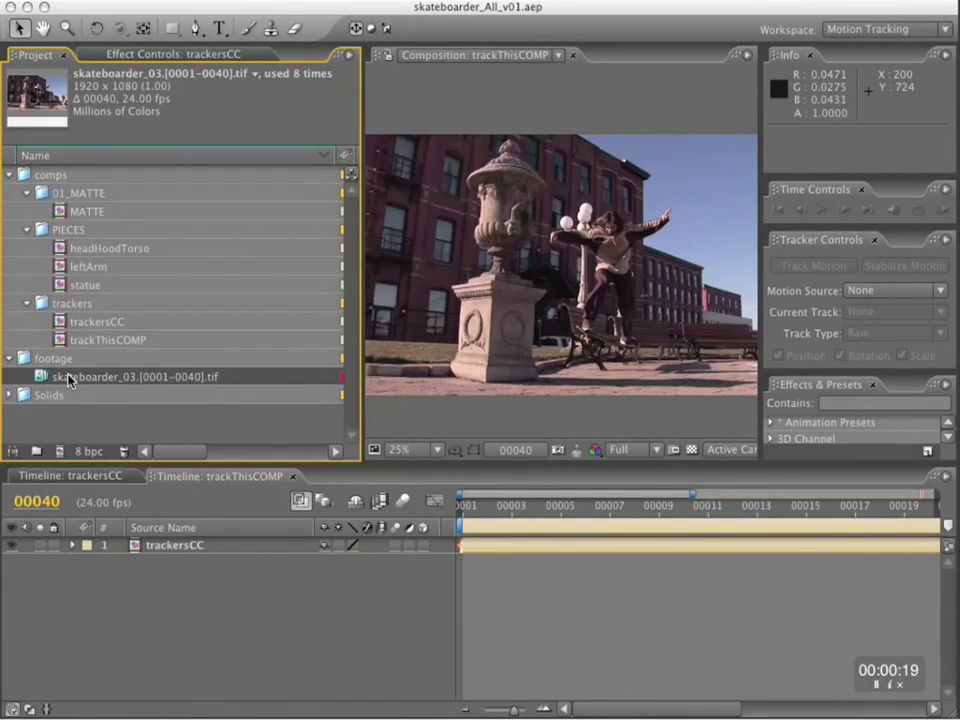
Step: Create a new composition from the skateboarder_03.[0001-0040].tif footage
{"action": "left_click_drag", "start_coordinate": [68, 379], "coordinate": [63, 451]}
{"action": "left_click", "coordinate": [101, 387]}
{"action": "left_click", "coordinate": [208, 607]}
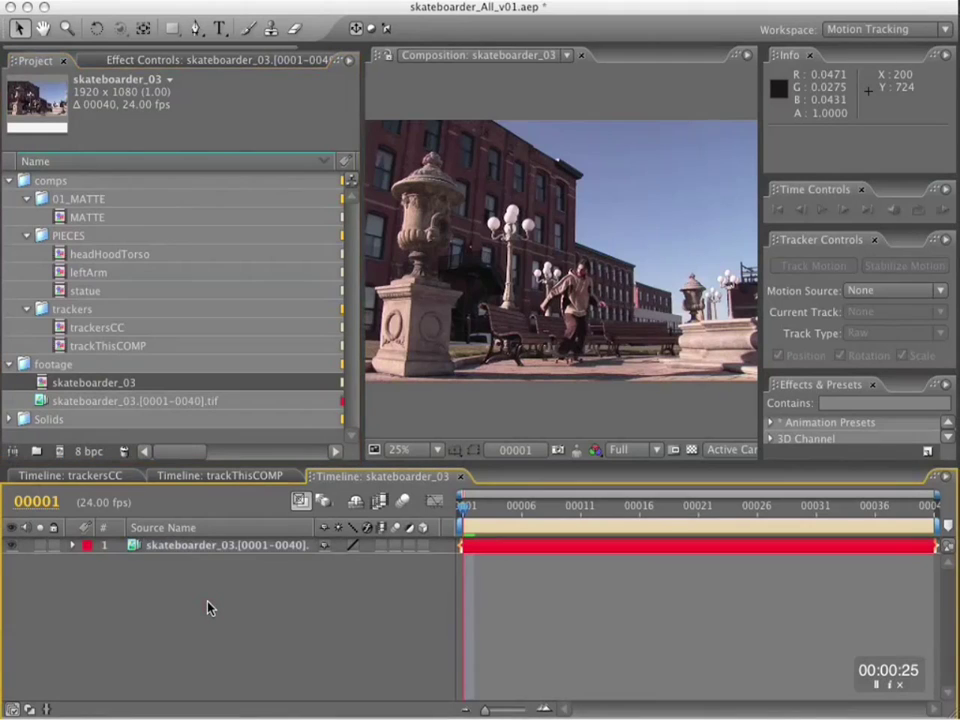
Step: Rename the skateboarder_03 composition as rightArm, file it in the PIECES folder, and select its footage layer
{"action": "key", "text": "super+k"}
{"action": "type", "text": "rightArm"}
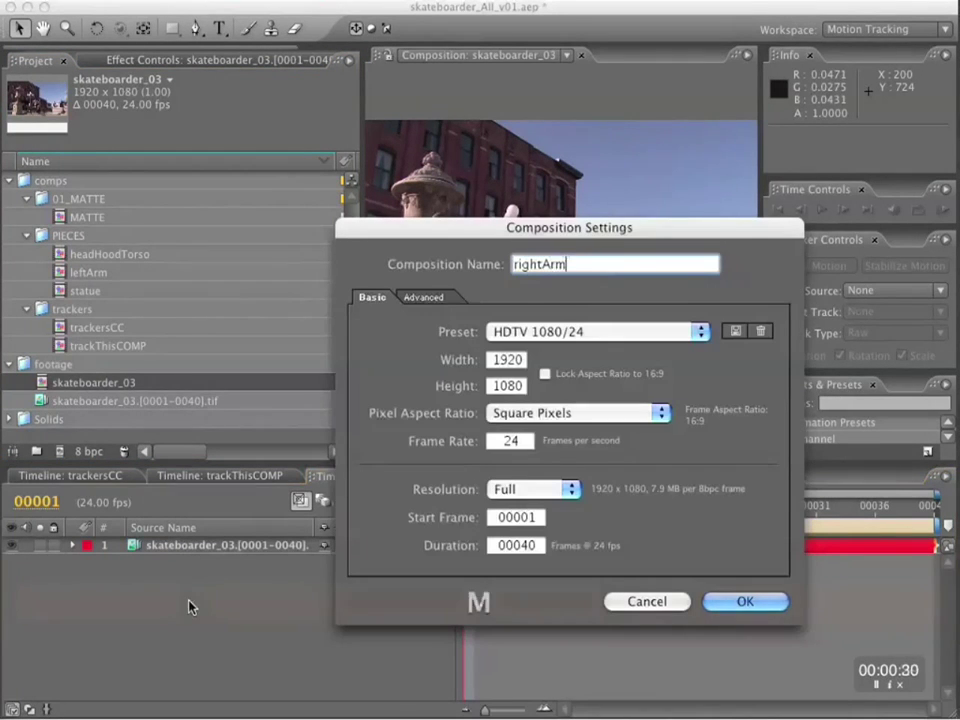
{"action": "key", "text": "Return"}
{"action": "left_click_drag", "start_coordinate": [93, 382], "coordinate": [93, 293]}
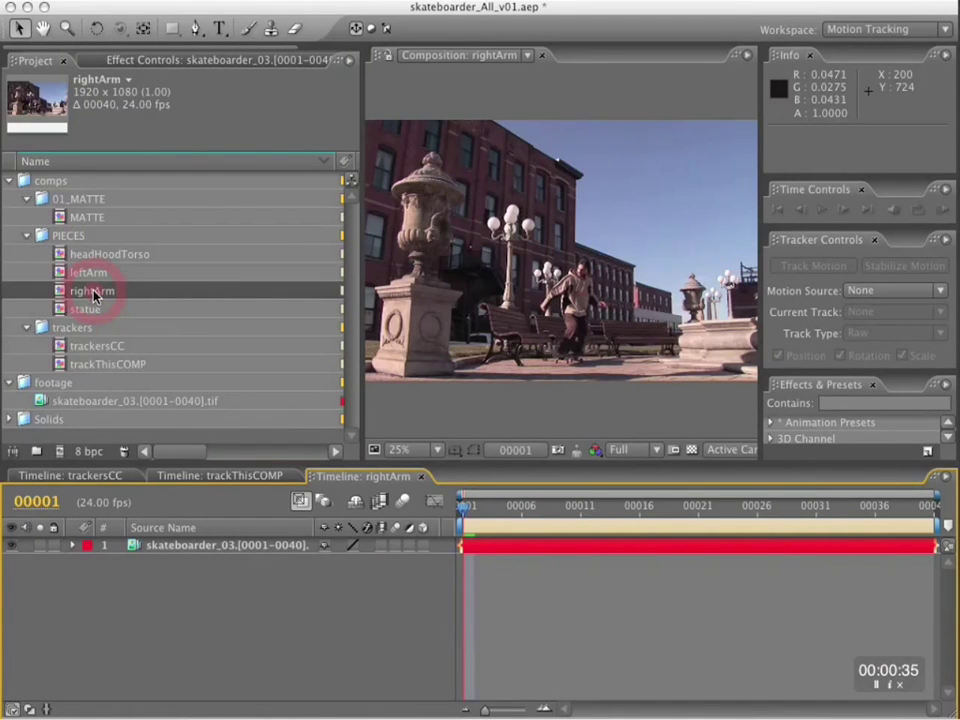
{"action": "left_click", "coordinate": [221, 548]}
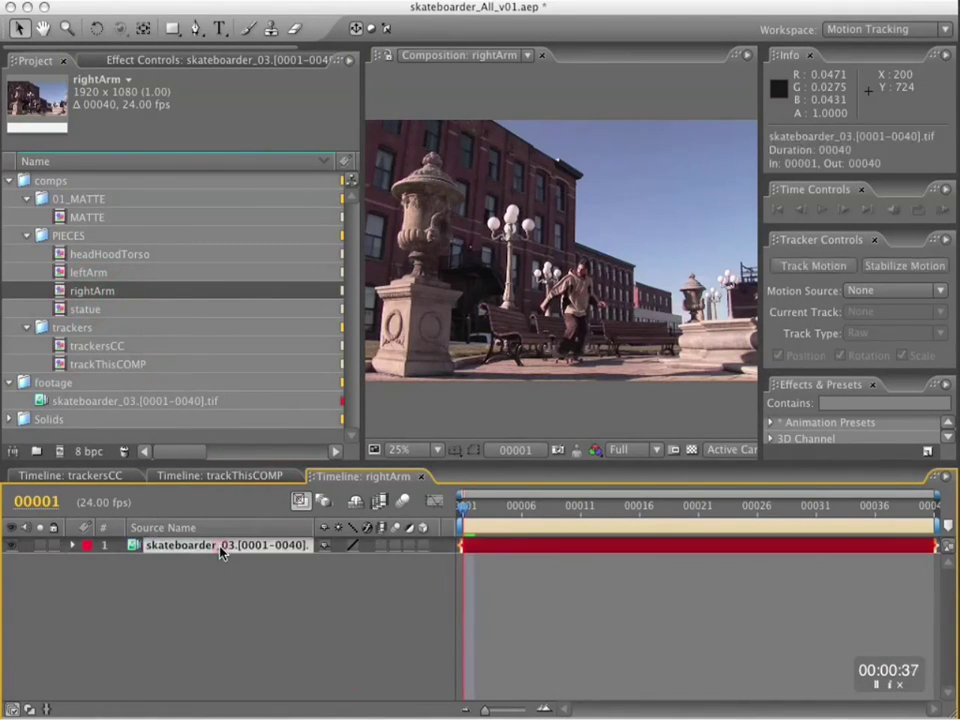
Step: Open trackThisCOMP, select TrackerALL on the trackersCC layer, and show its track points around the skateboarder in a widened layer view
{"action": "double_click", "coordinate": [94, 364]}
{"action": "left_click", "coordinate": [184, 549]}
{"action": "left_click", "coordinate": [72, 545]}
{"action": "left_click", "coordinate": [133, 579]}
{"action": "double_click", "coordinate": [170, 547]}
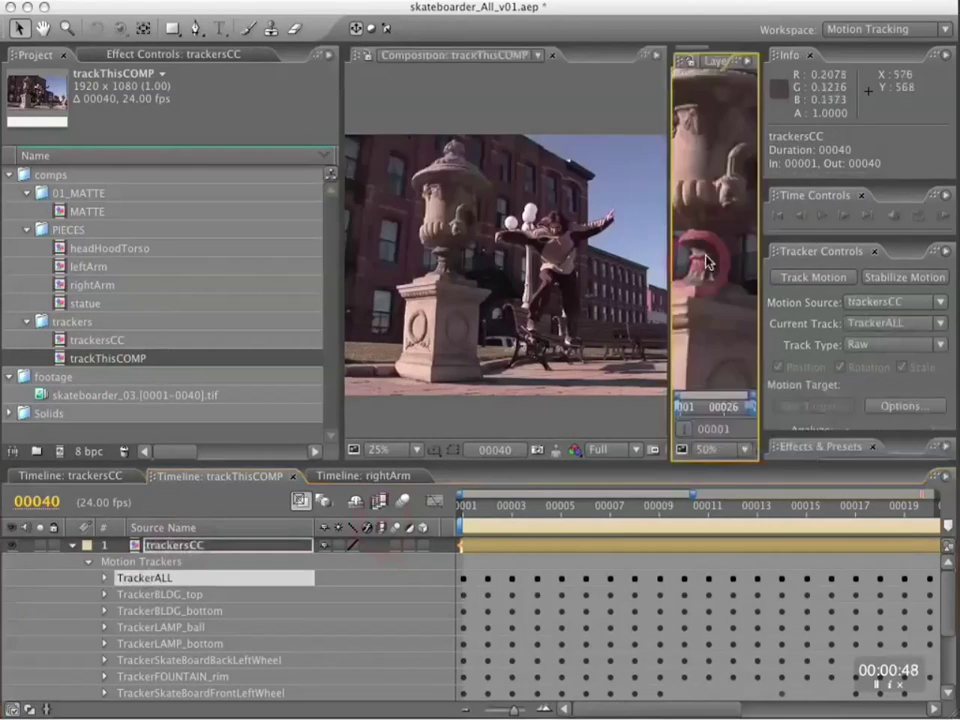
{"action": "left_click_drag", "start_coordinate": [668, 230], "coordinate": [157, 226]}
{"action": "key", "text": "period"}
{"action": "key", "text": "space"}
{"action": "left_click_drag", "start_coordinate": [604, 221], "coordinate": [334, 288]}
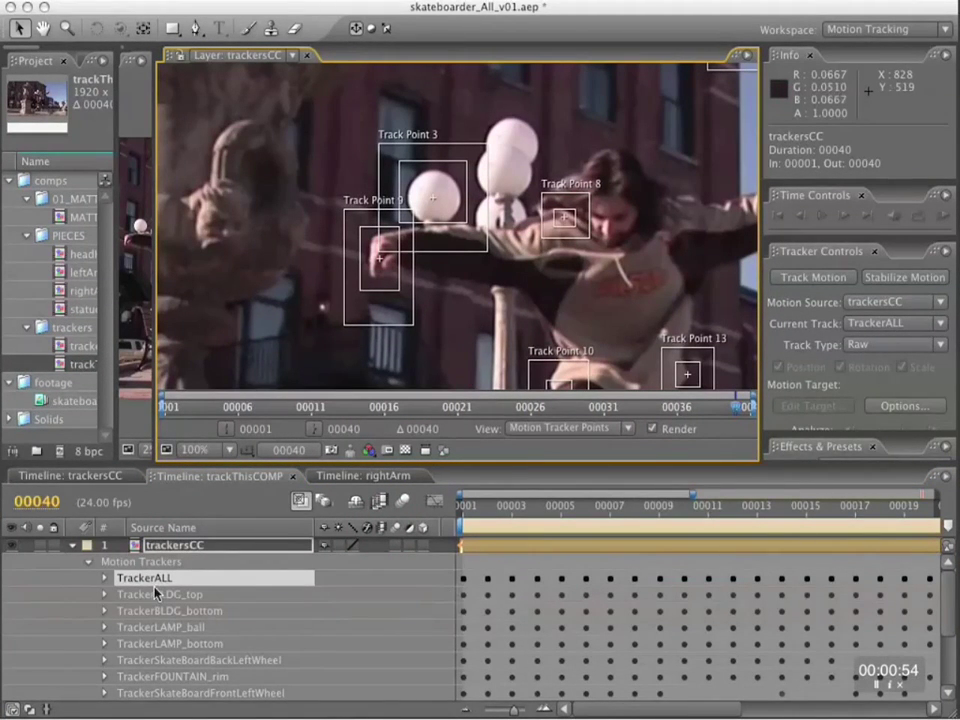
Step: Go to frame 1 and copy Track Point 8 and Track Point 9 from TrackerALL
{"action": "left_click", "coordinate": [104, 580]}
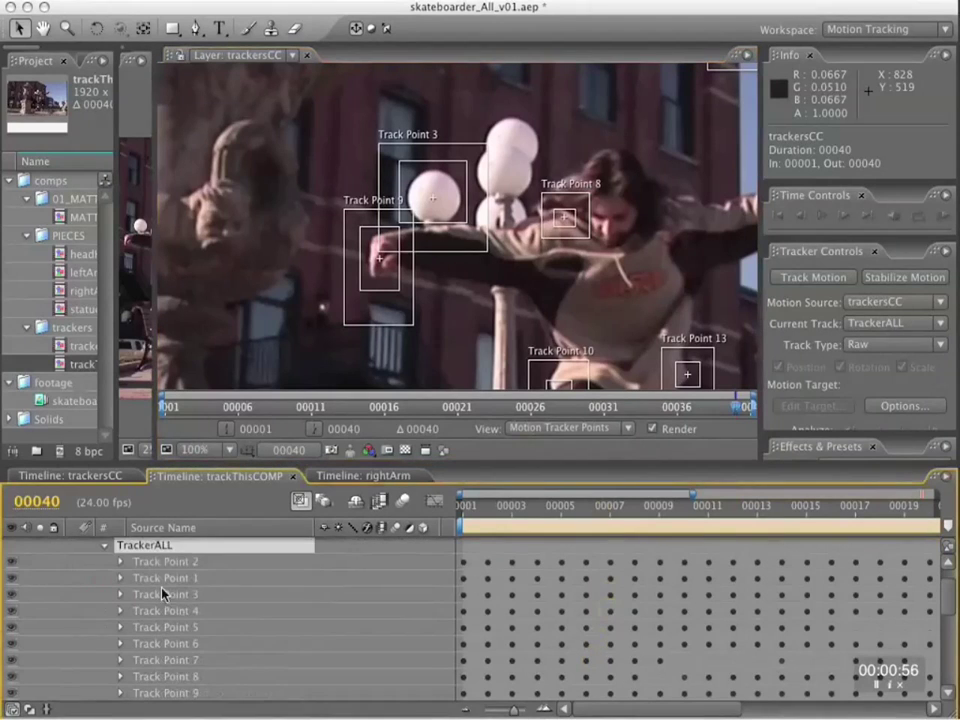
{"action": "left_click", "coordinate": [188, 679]}
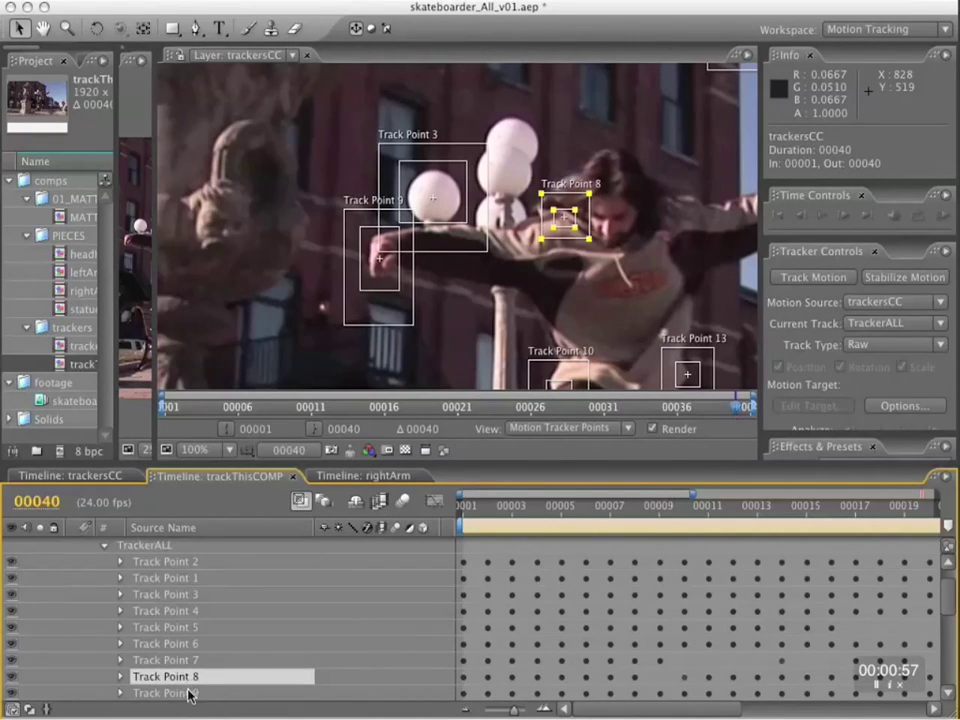
{"action": "left_click", "coordinate": [190, 693], "text": "shift"}
{"action": "key", "text": "Home"}
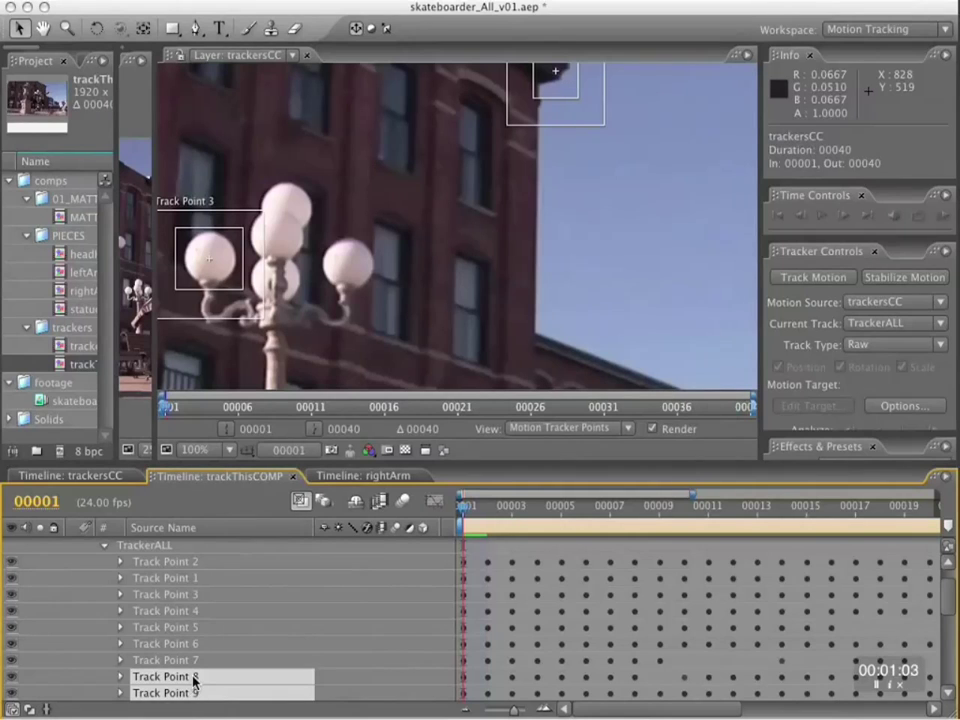
{"action": "left_click", "coordinate": [197, 666]}
{"action": "left_click", "coordinate": [197, 676]}
{"action": "left_click", "coordinate": [212, 692], "text": "shift"}
{"action": "key", "text": "super+c"}
Step: Close the trackThisCOMP timeline and paste the copied track points onto the skateboarder_03 footage layer in trackersCC
{"action": "left_click", "coordinate": [378, 479]}
{"action": "left_click", "coordinate": [290, 478]}
{"action": "left_click", "coordinate": [293, 477]}
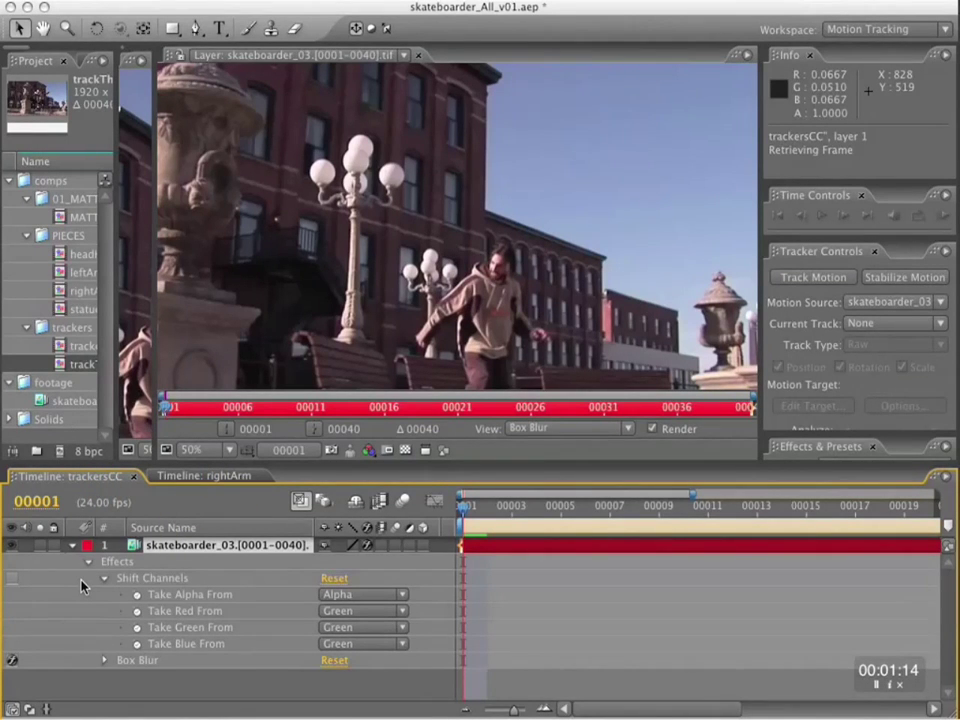
{"action": "left_click", "coordinate": [178, 546]}
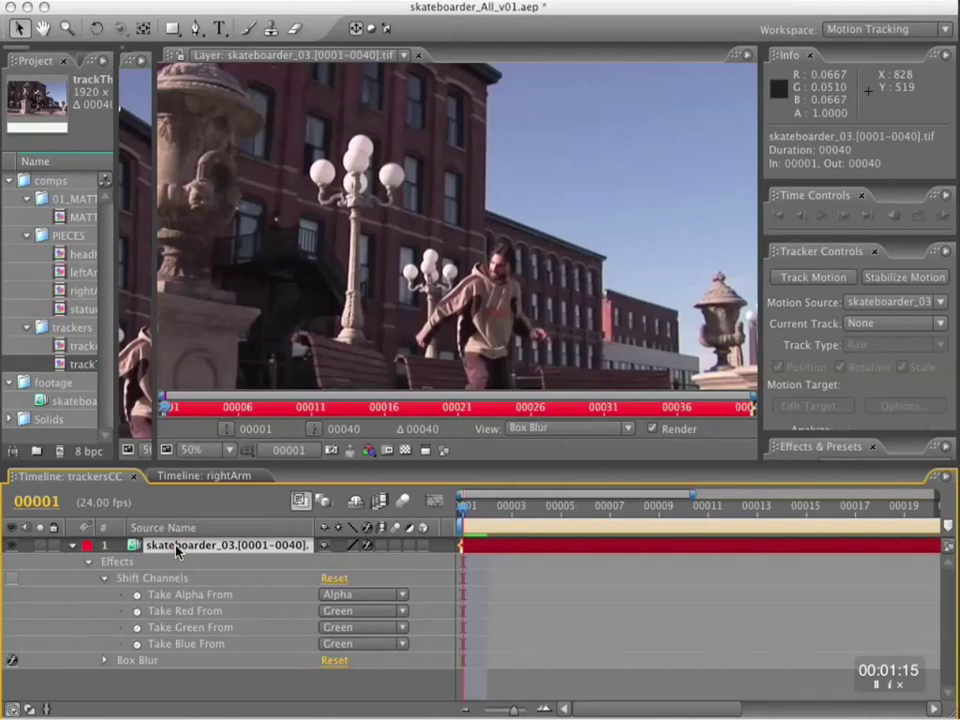
{"action": "key", "text": "super+v"}
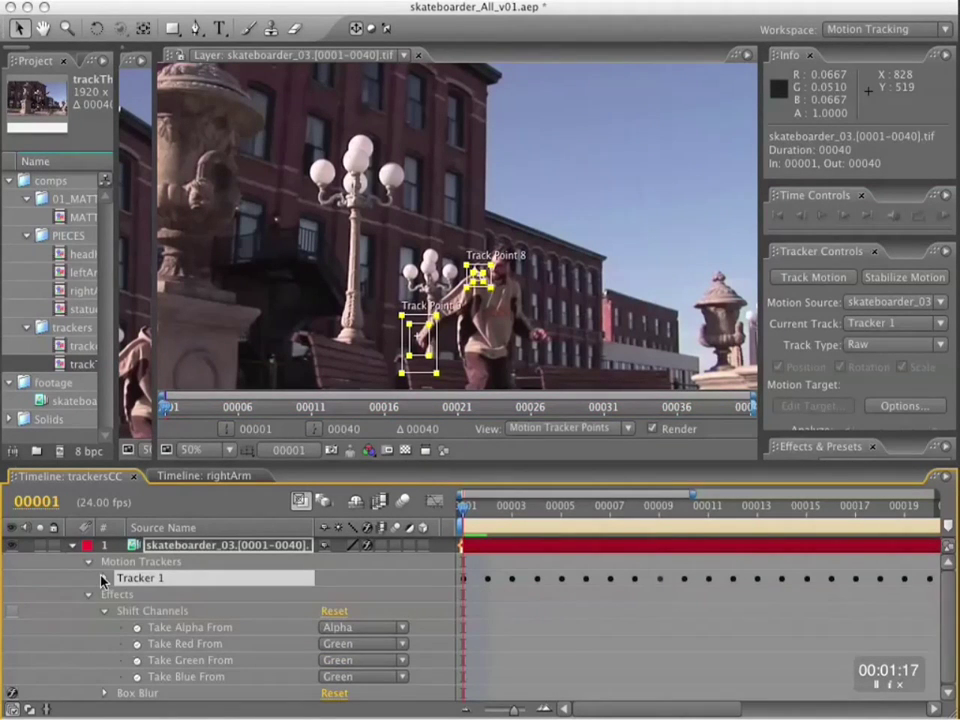
Step: Check the track points in the pasted tracker, collapse the footage layer, and widen the composition view
{"action": "left_click", "coordinate": [105, 580]}
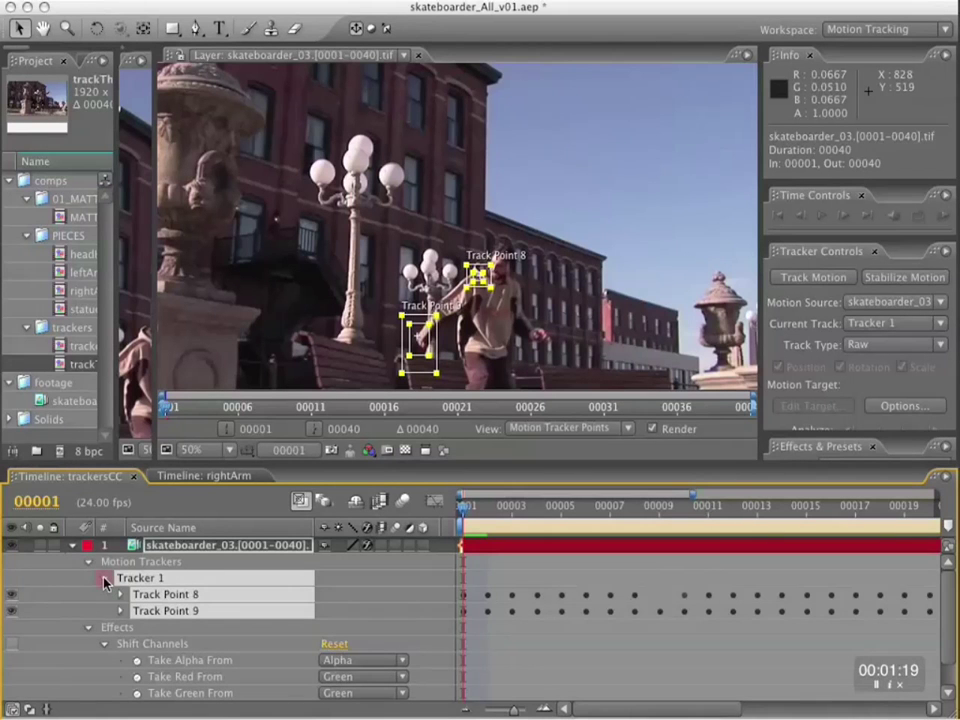
{"action": "left_click", "coordinate": [105, 580]}
{"action": "left_click", "coordinate": [72, 545]}
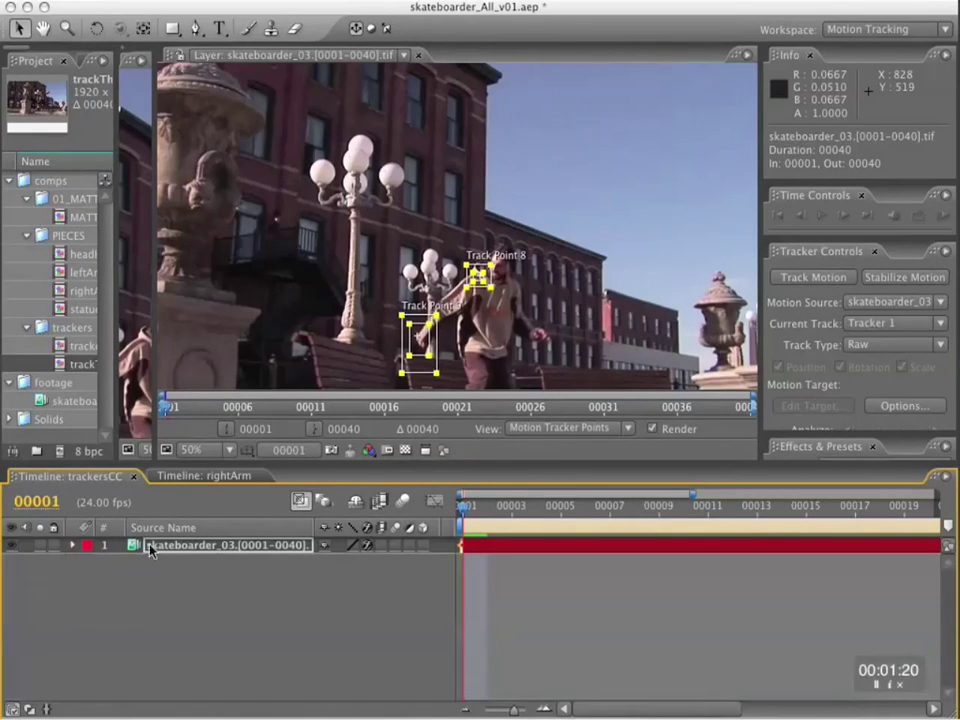
{"action": "left_click_drag", "start_coordinate": [153, 406], "coordinate": [776, 396]}
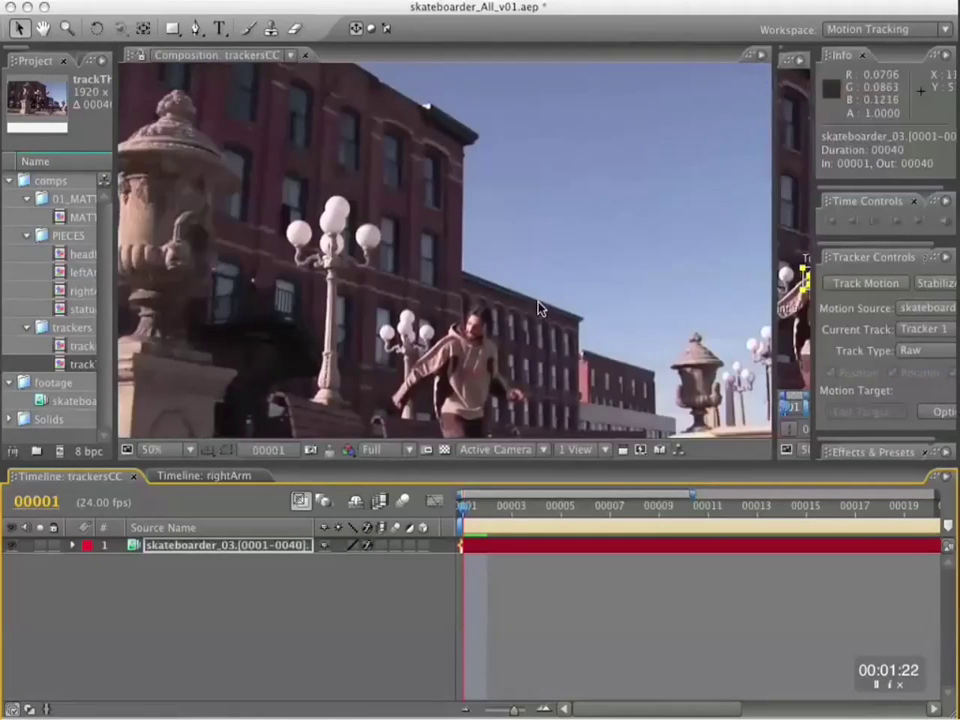
Step: Add a white solid above the skateboarder_03 footage in trackersCC and hide it so the footage shows
{"action": "scroll", "coordinate": [538, 315], "scroll_direction": "down", "scroll_amount": 2}
{"action": "key", "text": "space"}
{"action": "left_click_drag", "start_coordinate": [538, 322], "coordinate": [557, 235]}
{"action": "left_click", "coordinate": [219, 639]}
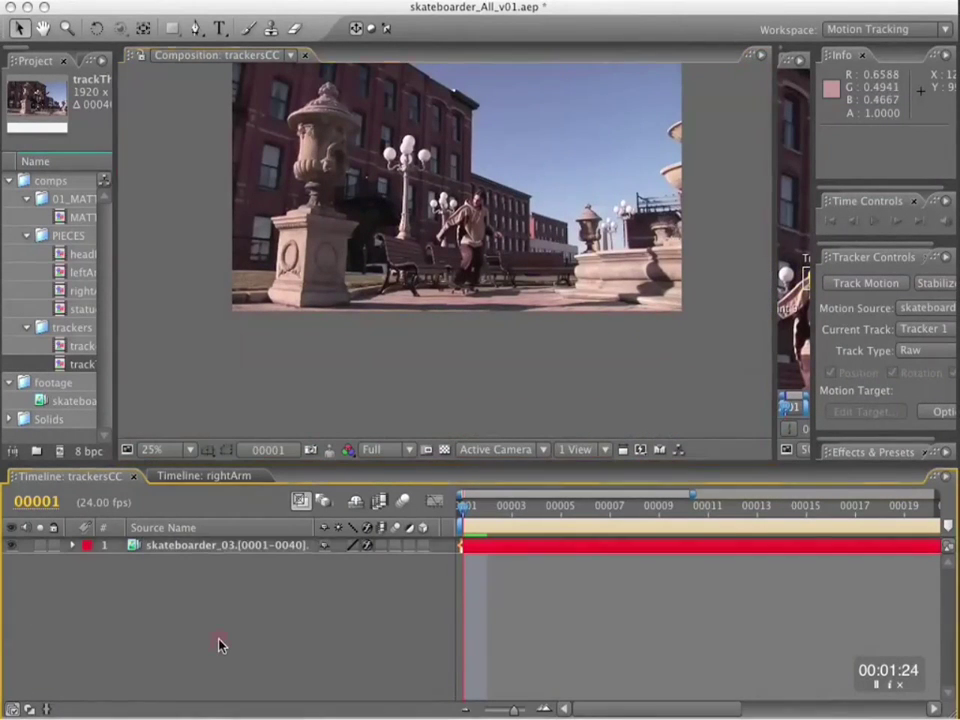
{"action": "left_click", "coordinate": [208, 545]}
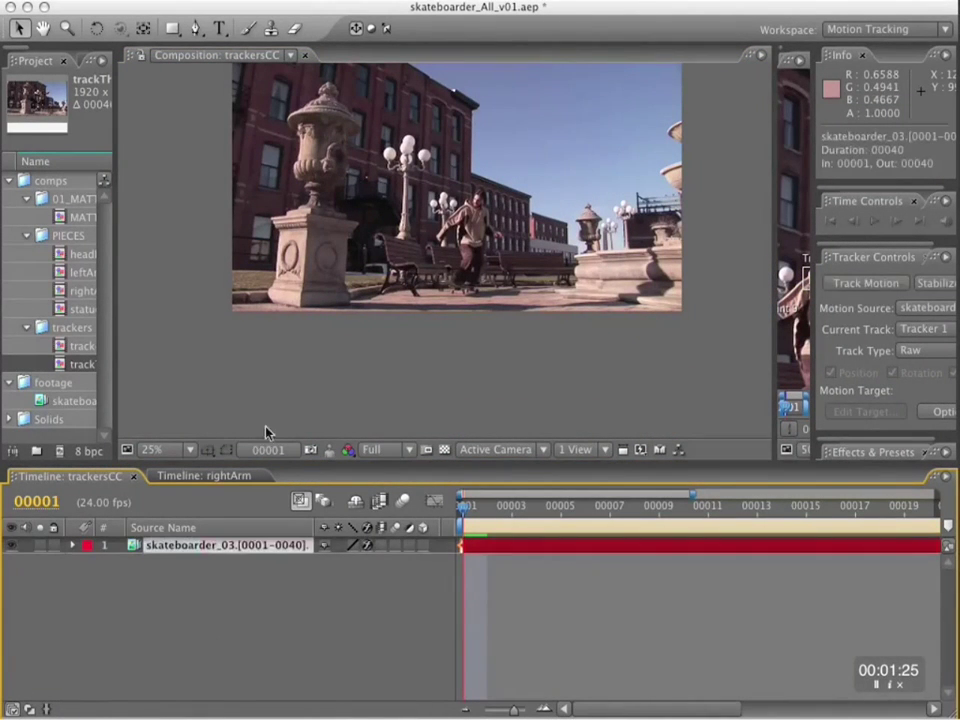
{"action": "left_click", "coordinate": [340, 2]}
{"action": "mouse_move", "coordinate": [400, 12]}
{"action": "left_click", "coordinate": [671, 40]}
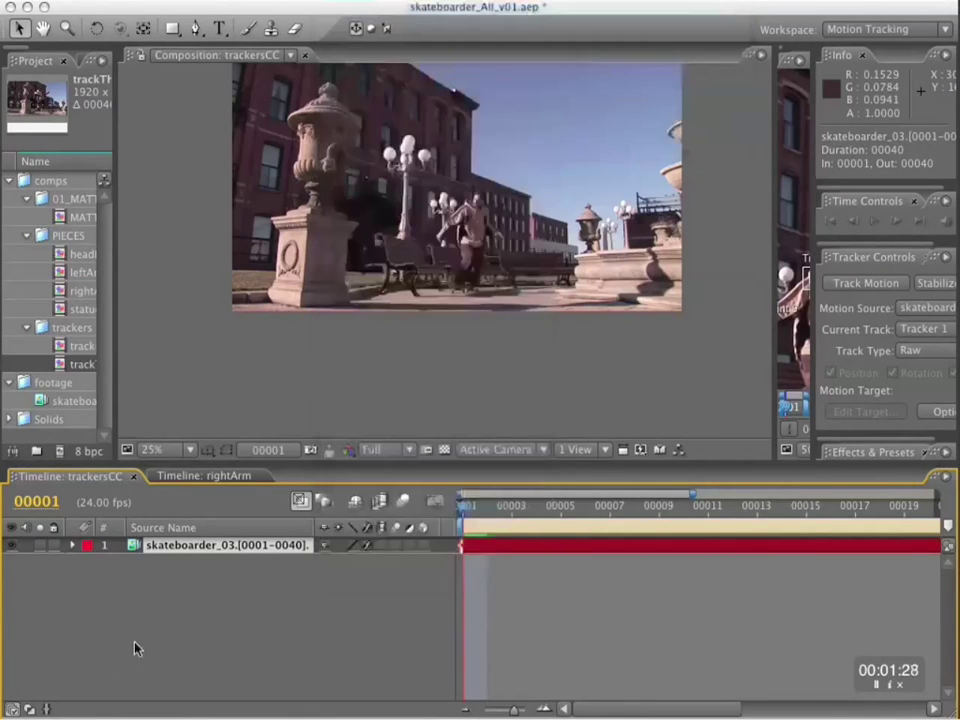
{"action": "left_click", "coordinate": [748, 577]}
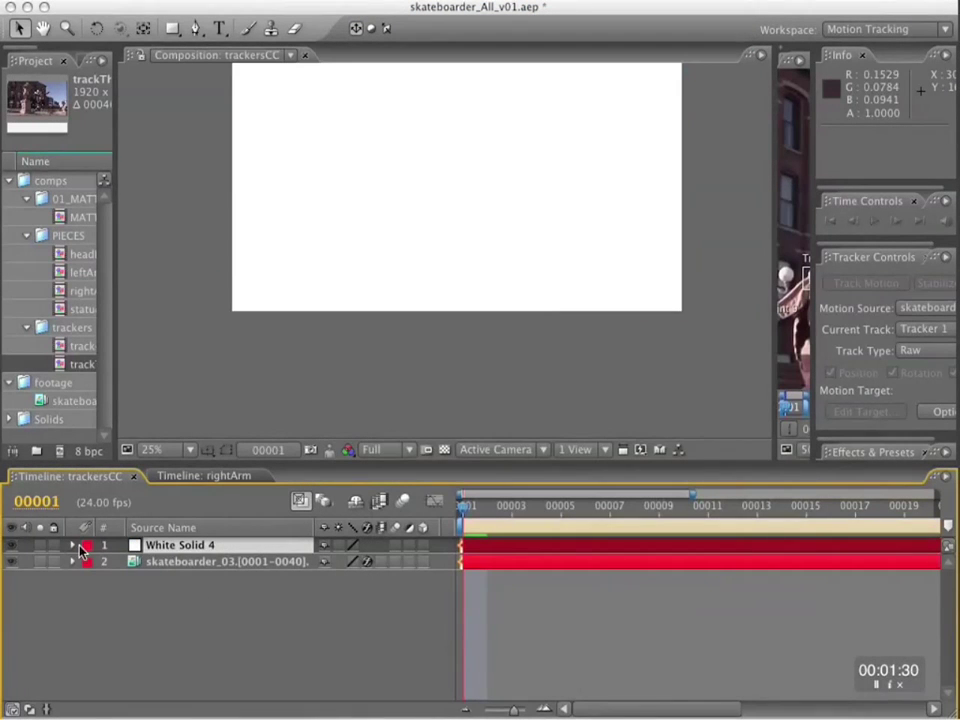
{"action": "left_click", "coordinate": [11, 545]}
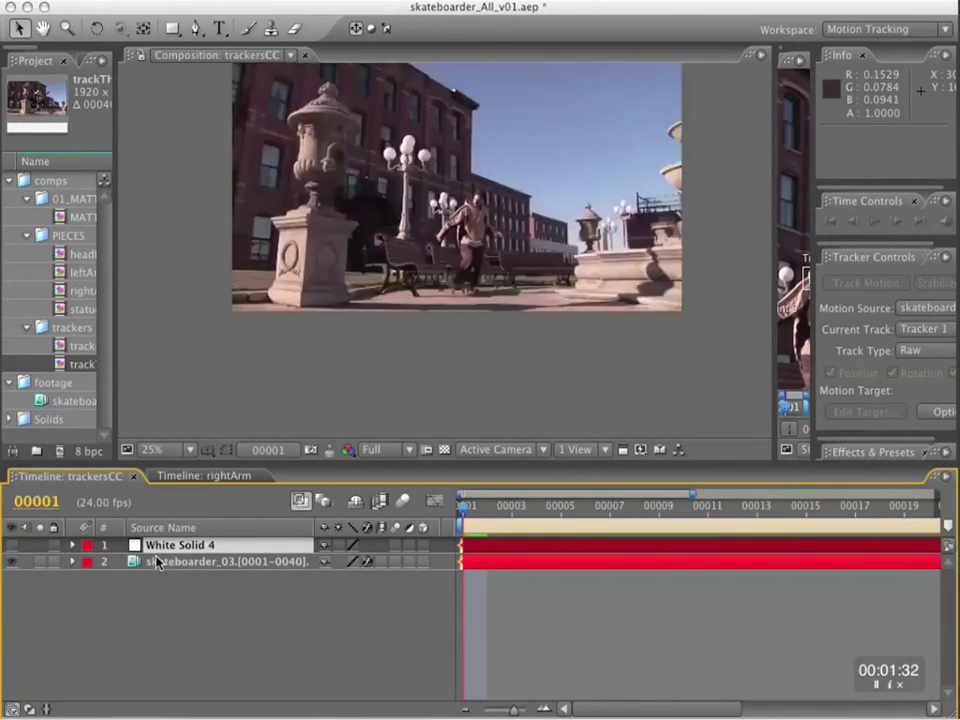
{"action": "left_click", "coordinate": [148, 545]}
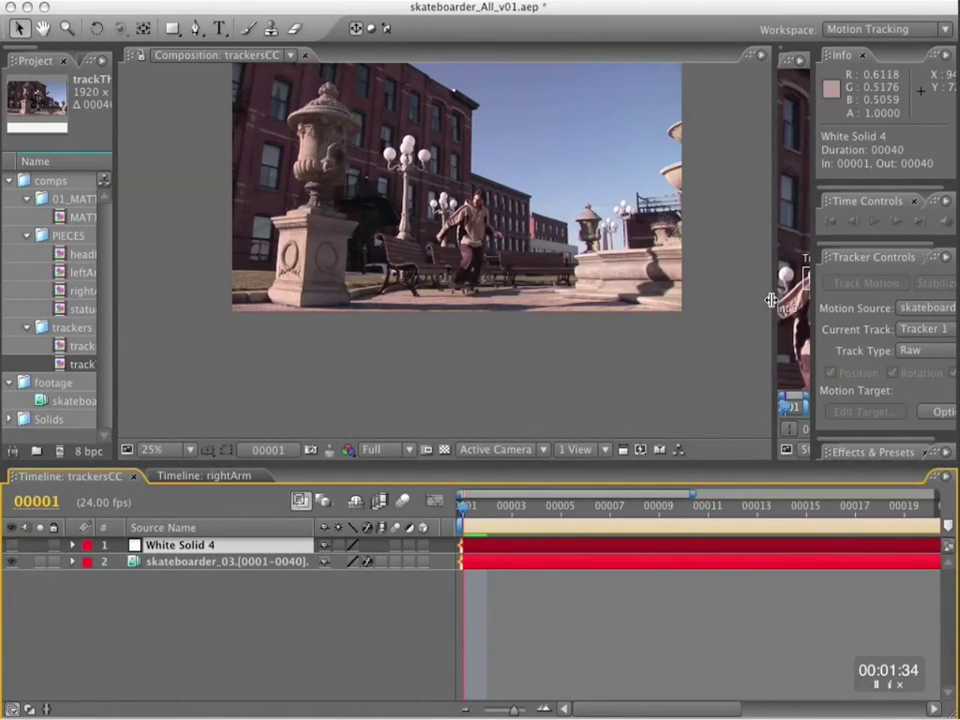
Step: Close the footage's layer view and enlarge the trackersCC composition view so the whole frame is centred
{"action": "left_click_drag", "start_coordinate": [771, 223], "coordinate": [333, 220]}
{"action": "left_click", "coordinate": [597, 55]}
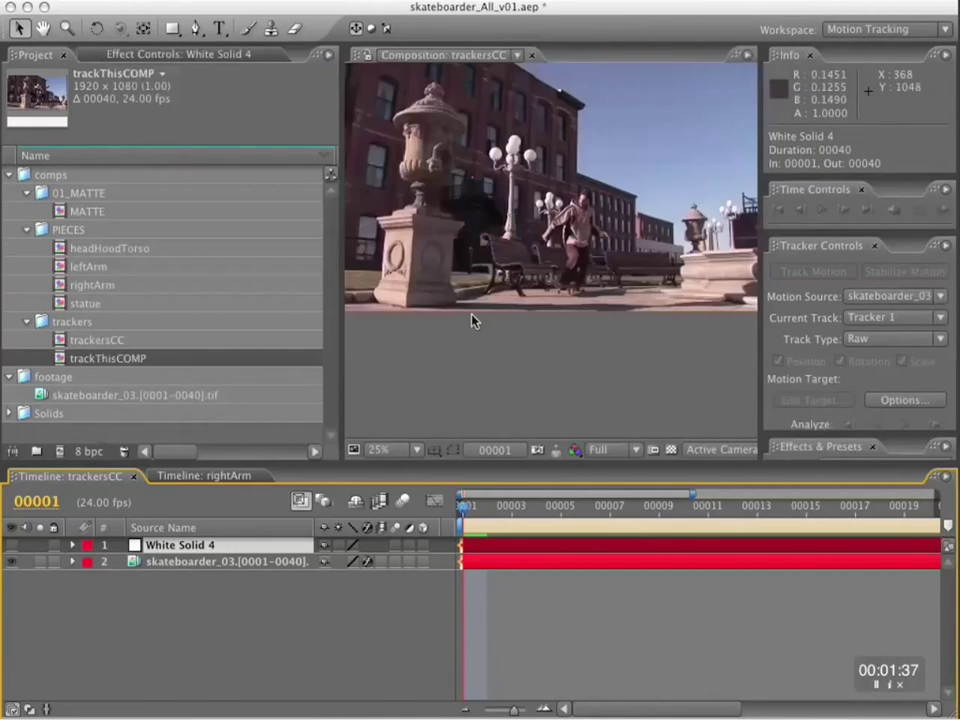
{"action": "left_click_drag", "start_coordinate": [341, 250], "coordinate": [176, 251]}
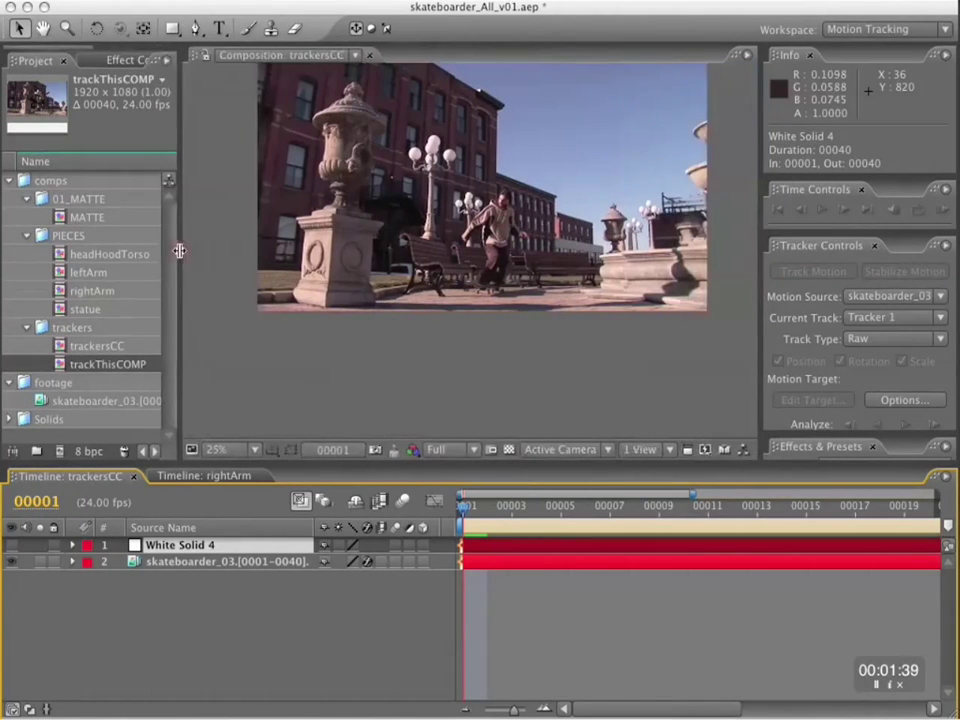
{"action": "key", "text": "space"}
{"action": "left_click_drag", "start_coordinate": [585, 327], "coordinate": [576, 374]}
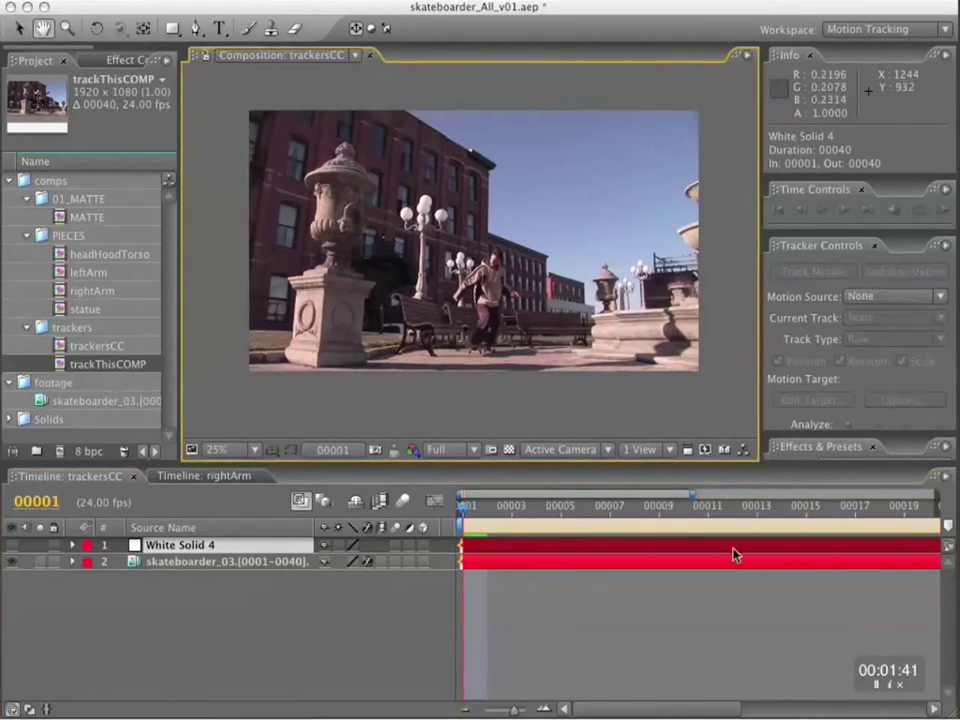
Step: Use the skateboarder_03 footage as the motion source and set Tracker 1's track type to Transform
{"action": "left_click", "coordinate": [245, 566]}
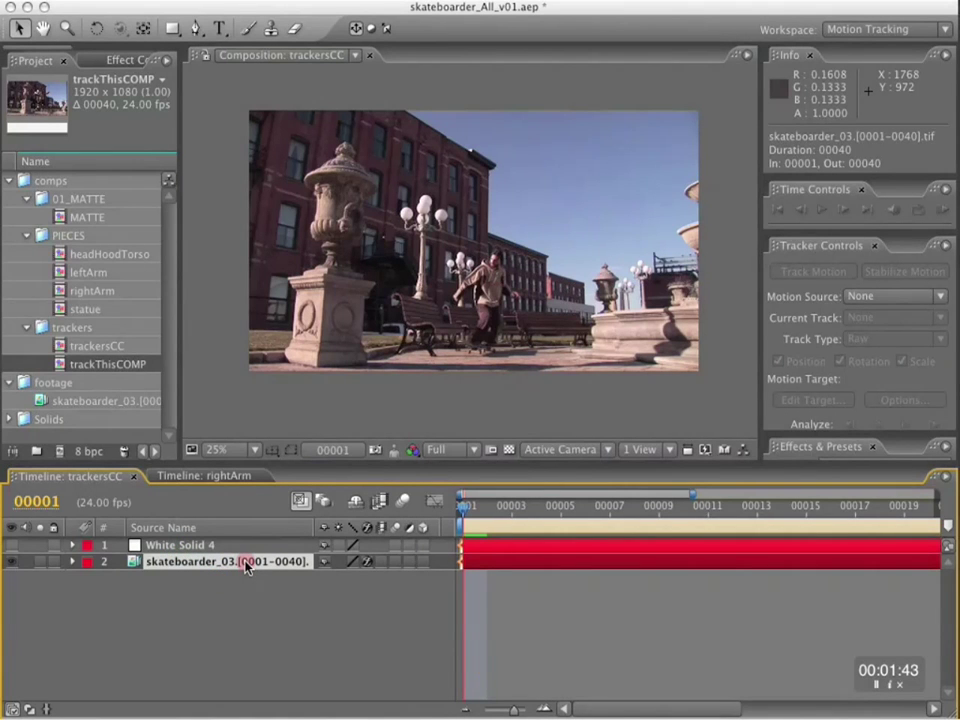
{"action": "left_click", "coordinate": [245, 566]}
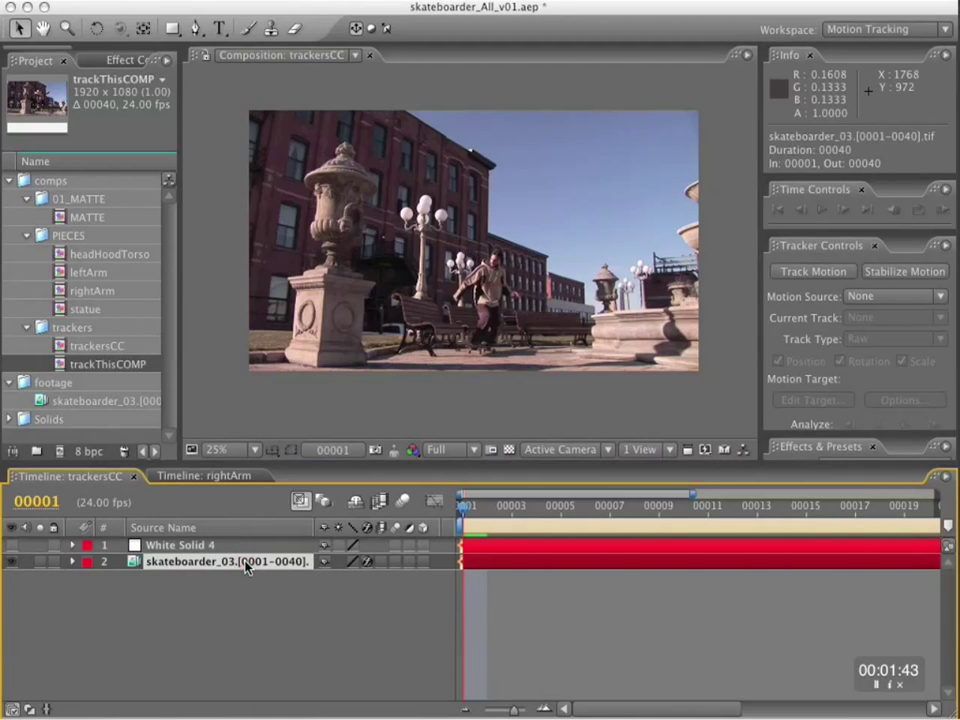
{"action": "left_click", "coordinate": [880, 297]}
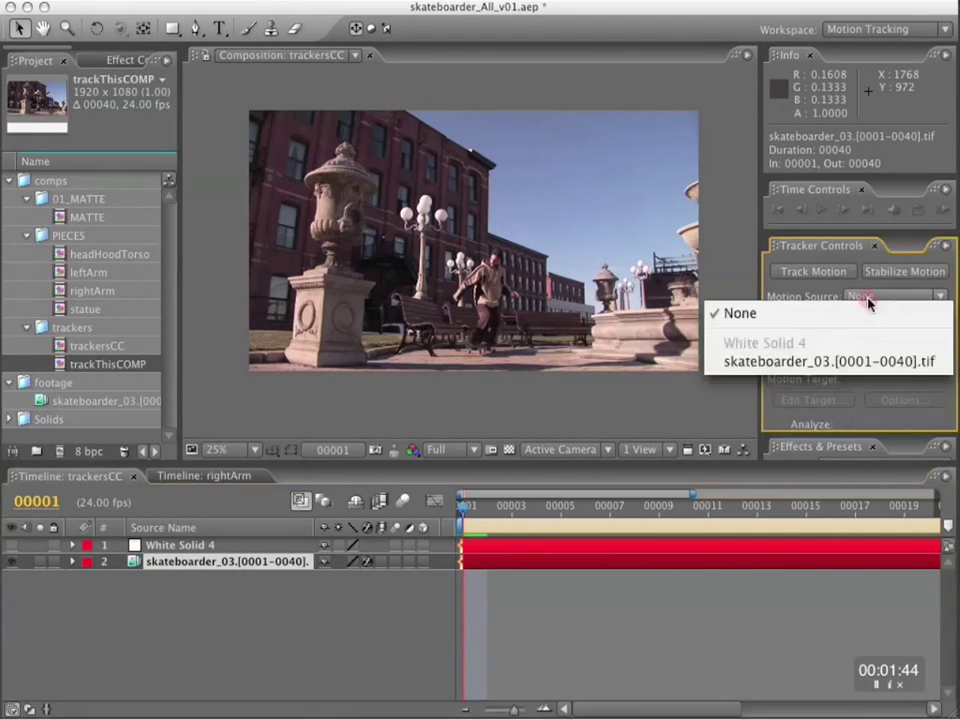
{"action": "left_click", "coordinate": [868, 361]}
{"action": "left_click", "coordinate": [888, 344]}
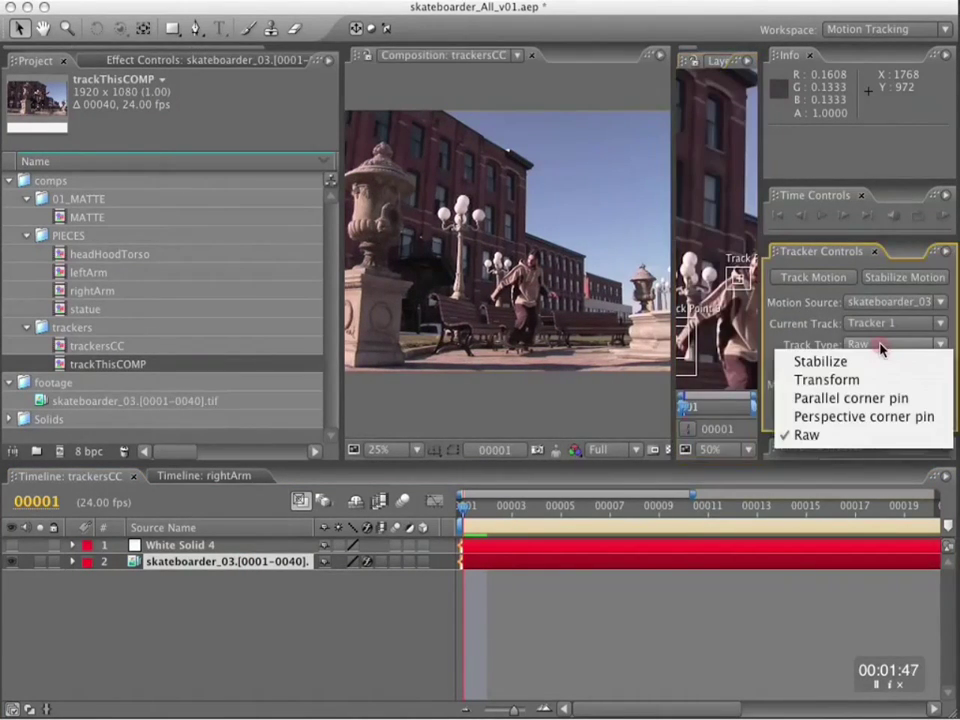
{"action": "left_click", "coordinate": [877, 379]}
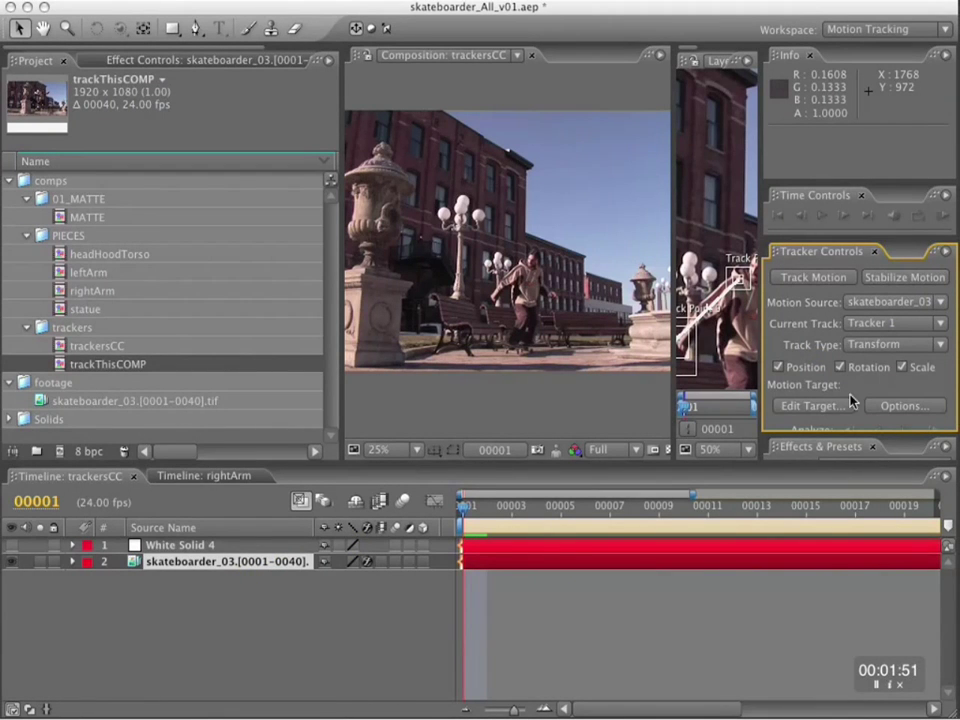
Step: Set White Solid 4 as the motion target and apply Tracker 1's position, rotation and scale in X and Y
{"action": "left_click", "coordinate": [810, 406]}
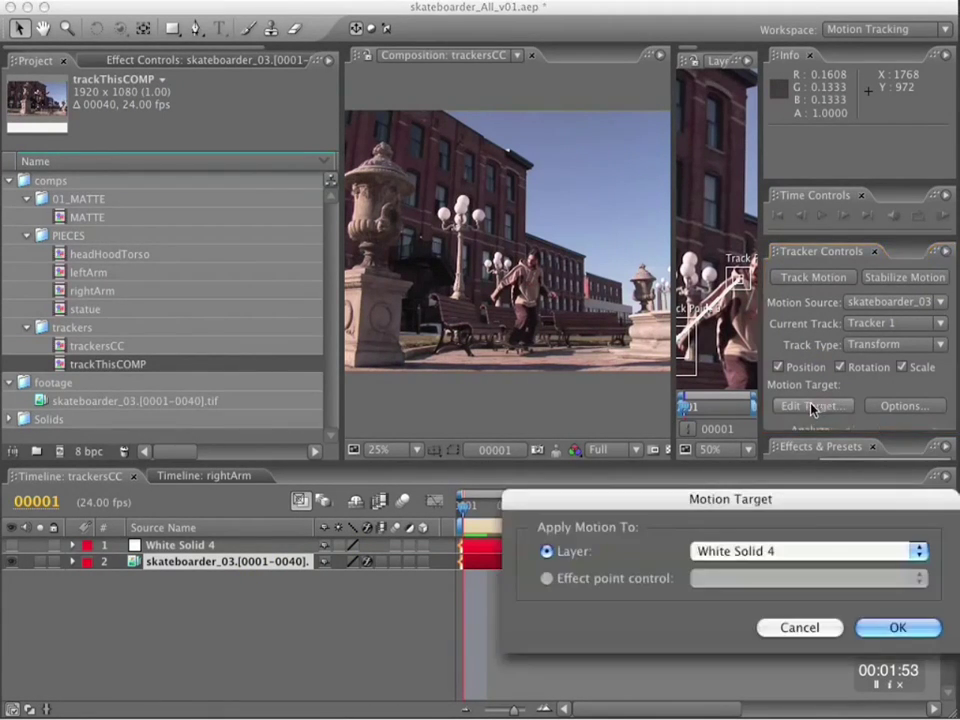
{"action": "left_click", "coordinate": [771, 553]}
{"action": "left_click", "coordinate": [771, 553]}
{"action": "left_click", "coordinate": [870, 627]}
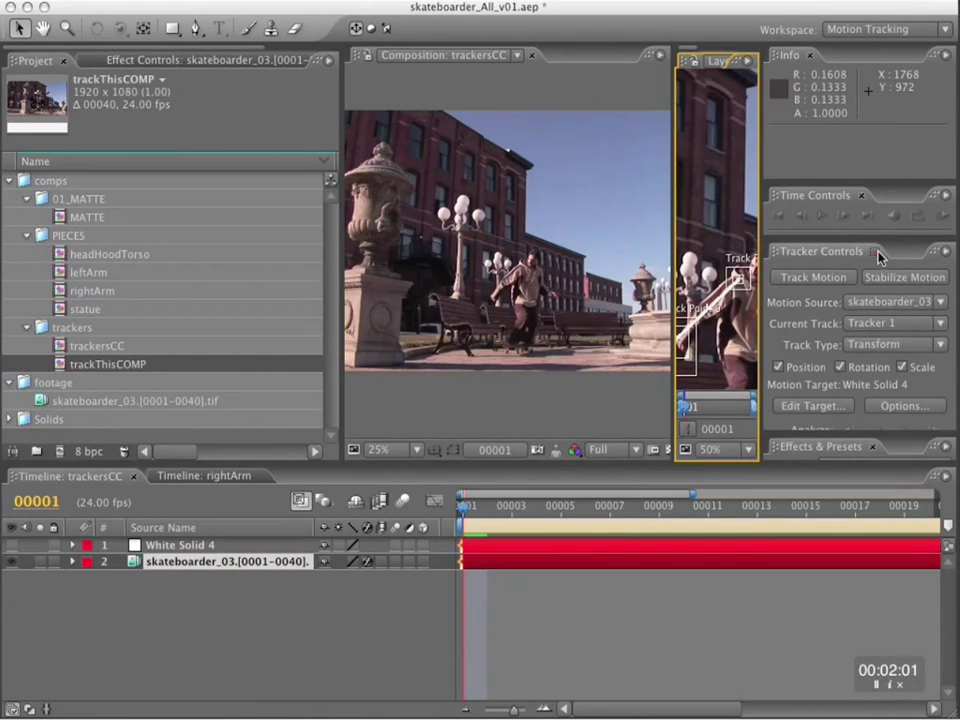
{"action": "left_click_drag", "start_coordinate": [879, 241], "coordinate": [876, 168]}
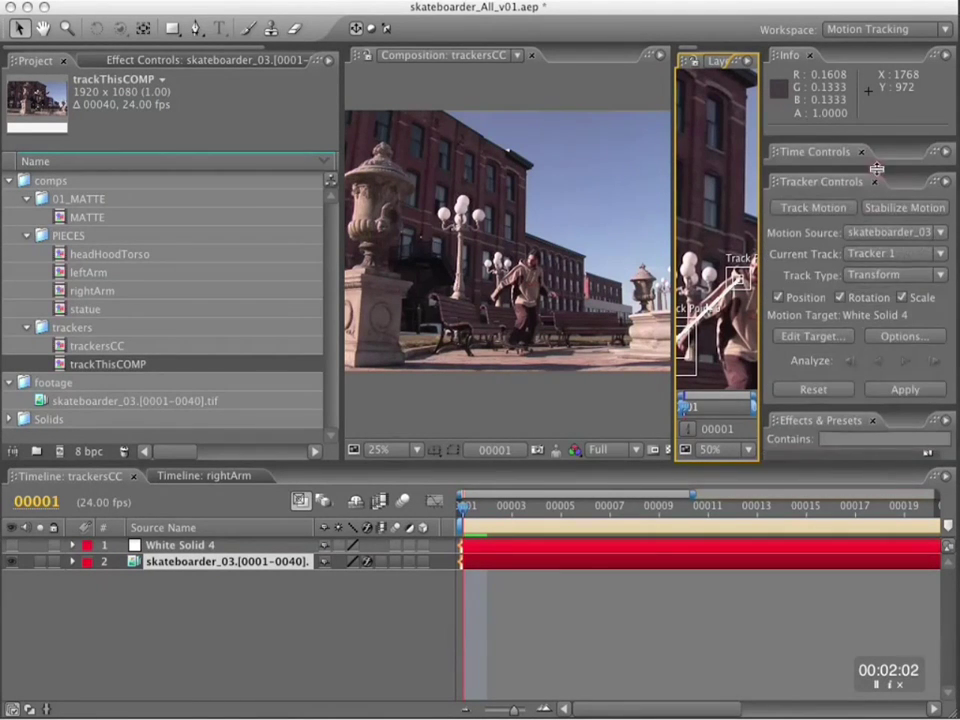
{"action": "left_click", "coordinate": [906, 391]}
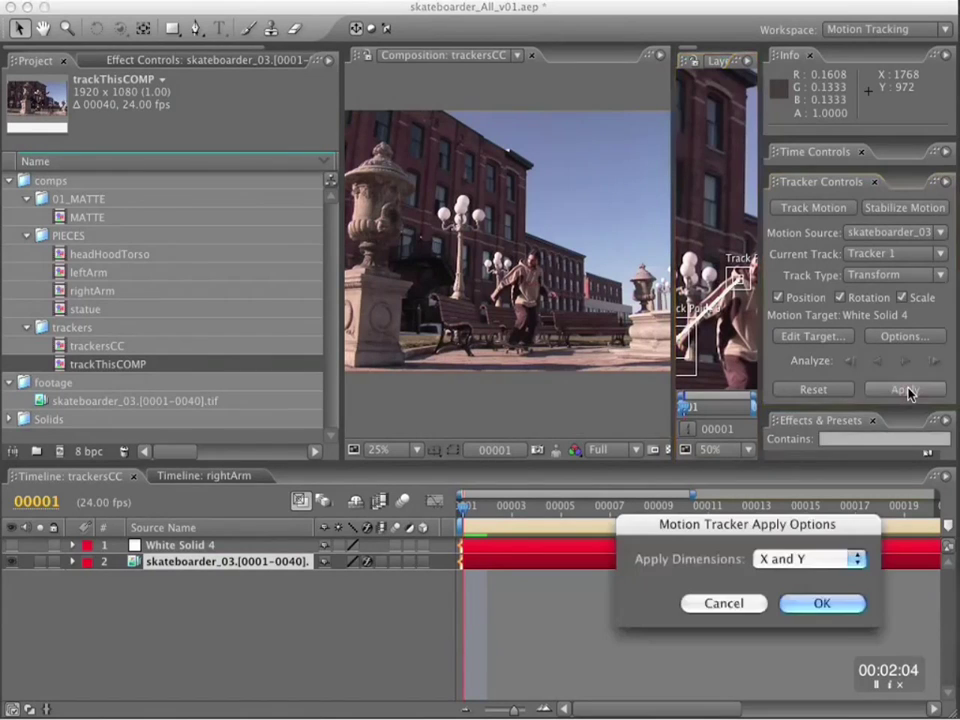
{"action": "left_click", "coordinate": [821, 604]}
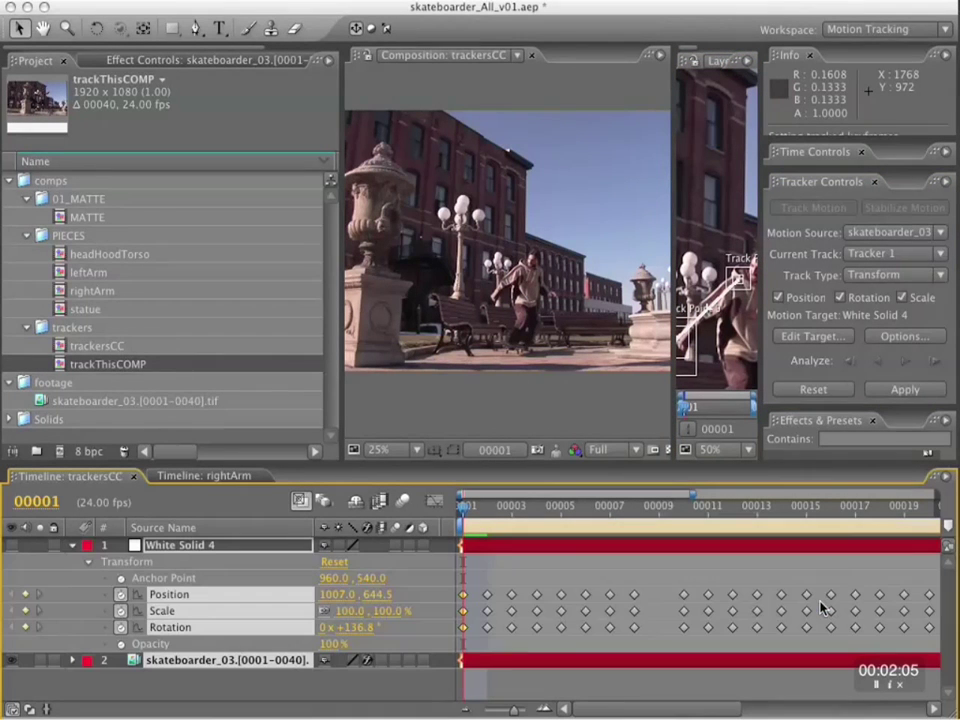
Step: Show White Solid 4 and scrub through the frames to examine its tracked motion over the footage
{"action": "left_click", "coordinate": [10, 546]}
{"action": "key", "text": "comma"}
{"action": "left_click_drag", "start_coordinate": [489, 521], "coordinate": [535, 515]}
{"action": "left_click_drag", "start_coordinate": [601, 516], "coordinate": [868, 513]}
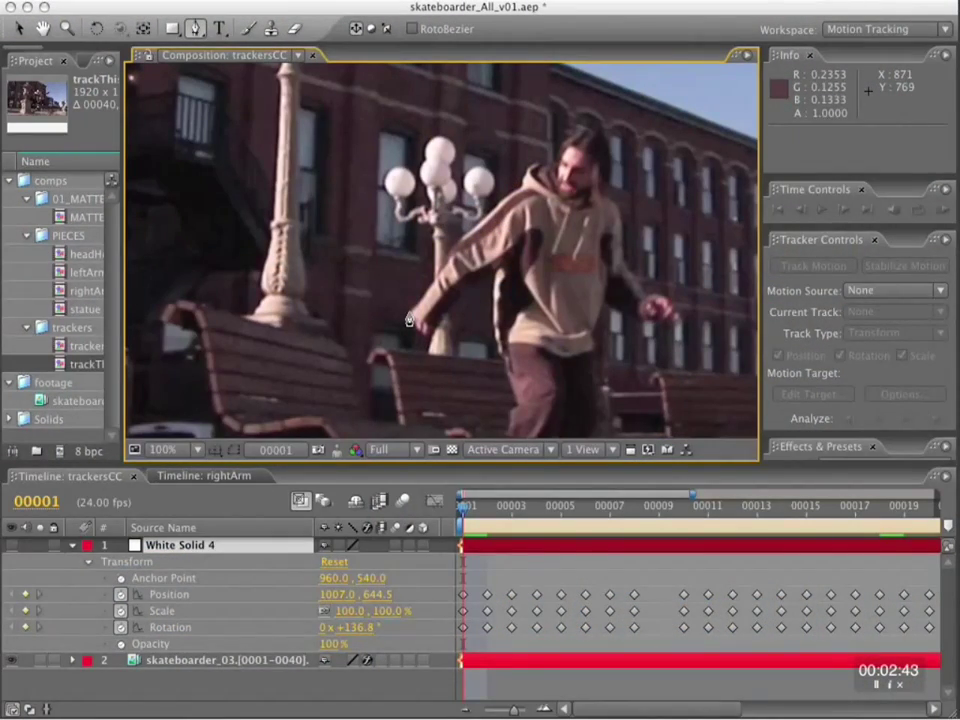
Step: On frame 1, draw a closed four-point mask on White Solid 4 around the skateboarder's right arm with the Pen tool
{"action": "left_click", "coordinate": [408, 314]}
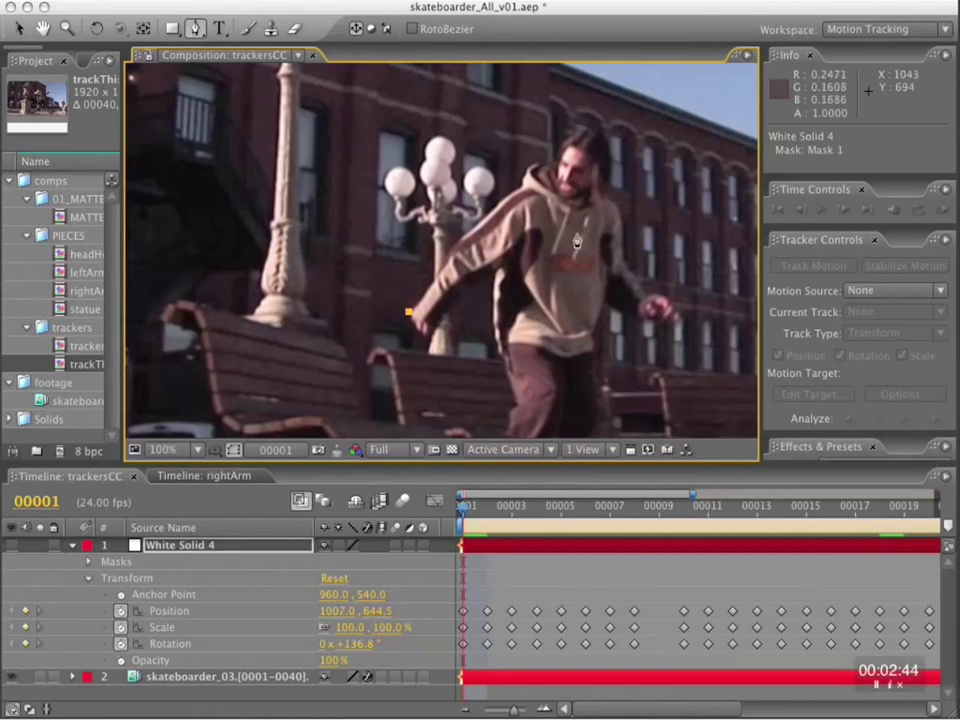
{"action": "left_click", "coordinate": [522, 192]}
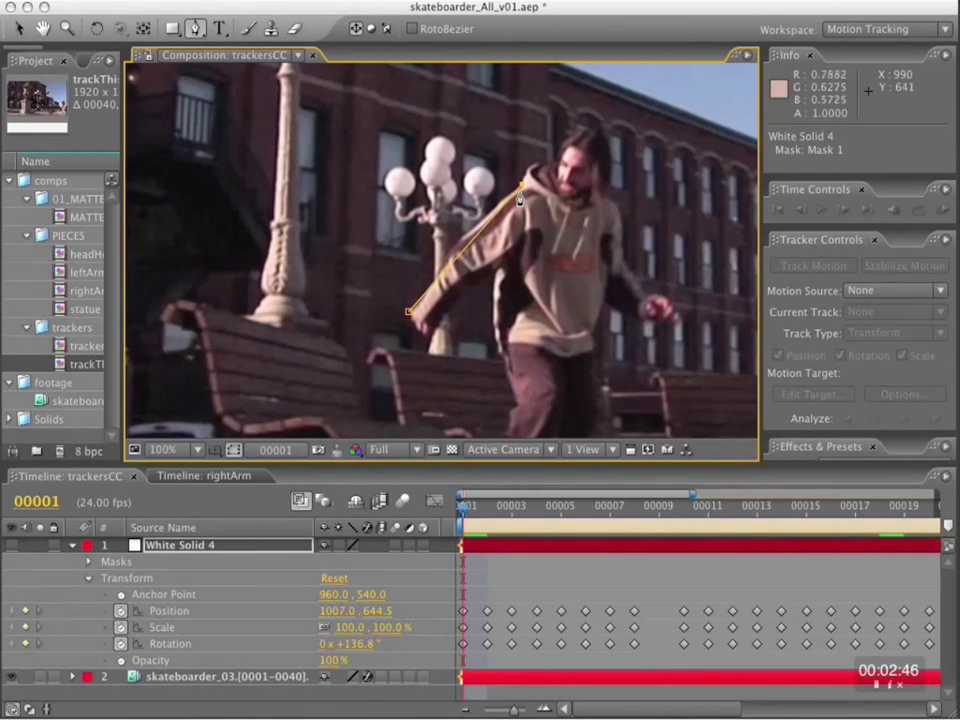
{"action": "left_click", "coordinate": [498, 272]}
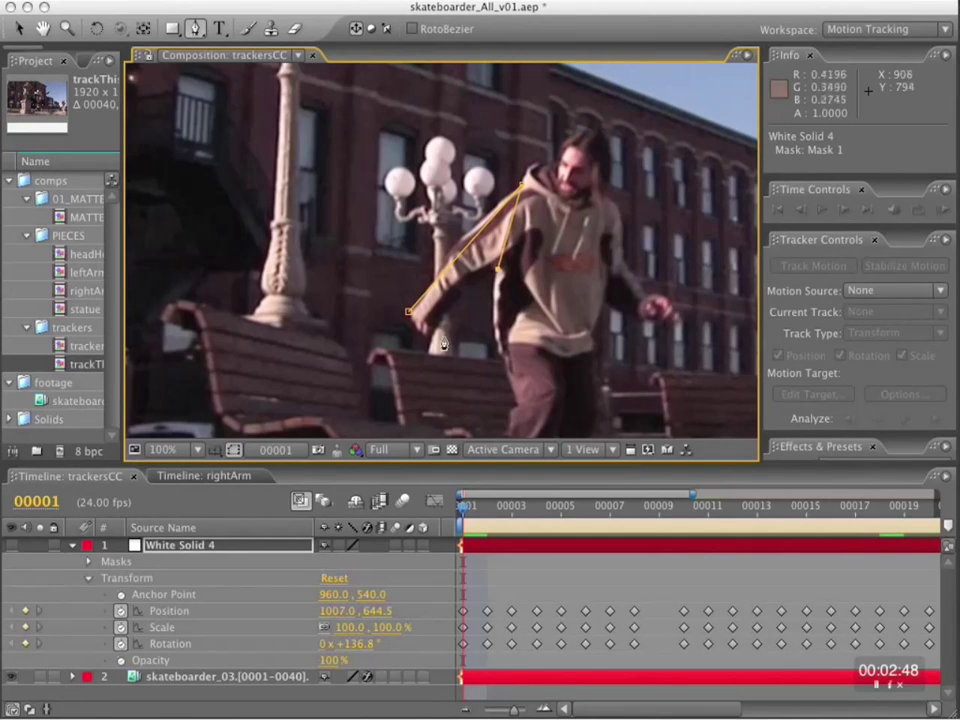
{"action": "left_click", "coordinate": [434, 331]}
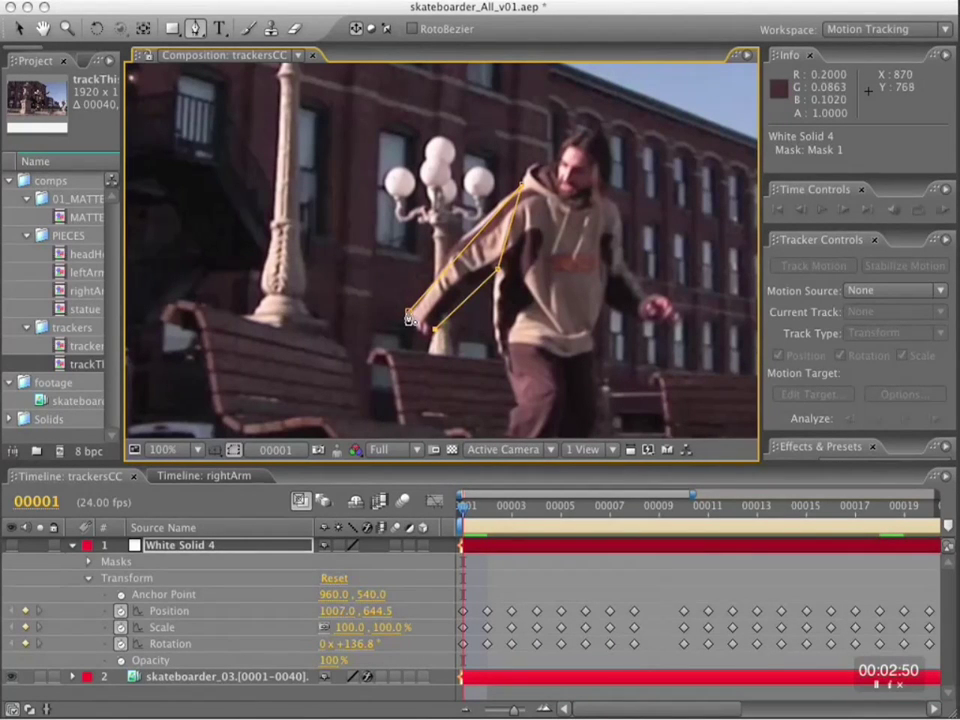
{"action": "left_click", "coordinate": [408, 316]}
Step: Play the composition from frame 1, continuing in a maximized view, to examine how the mask follows the arm
{"action": "left_click_drag", "start_coordinate": [373, 462], "coordinate": [373, 405]}
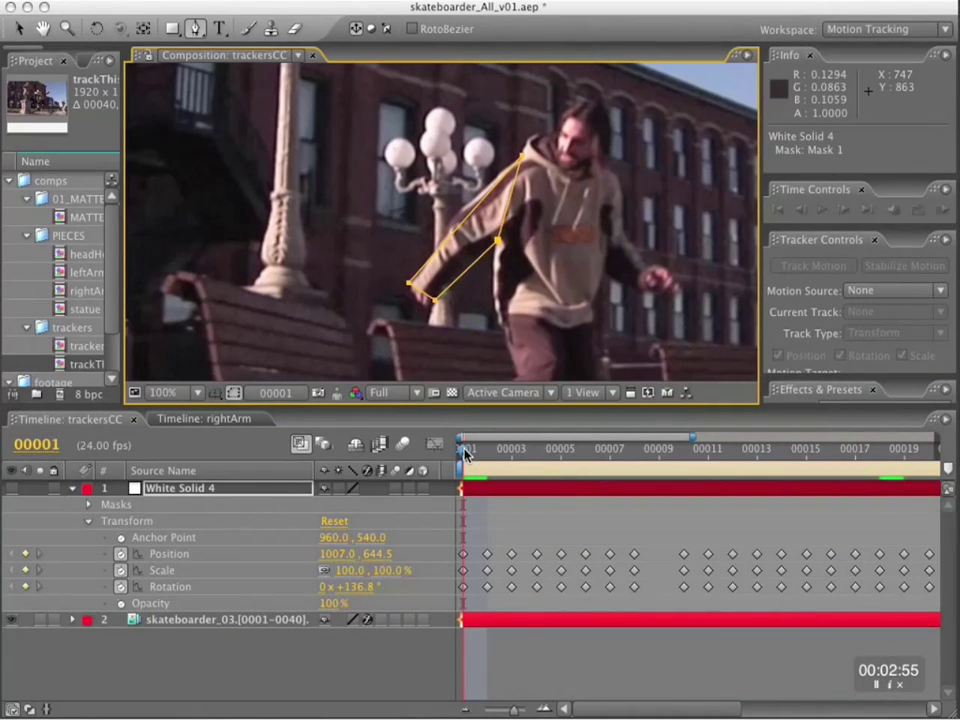
{"action": "key", "text": "space"}
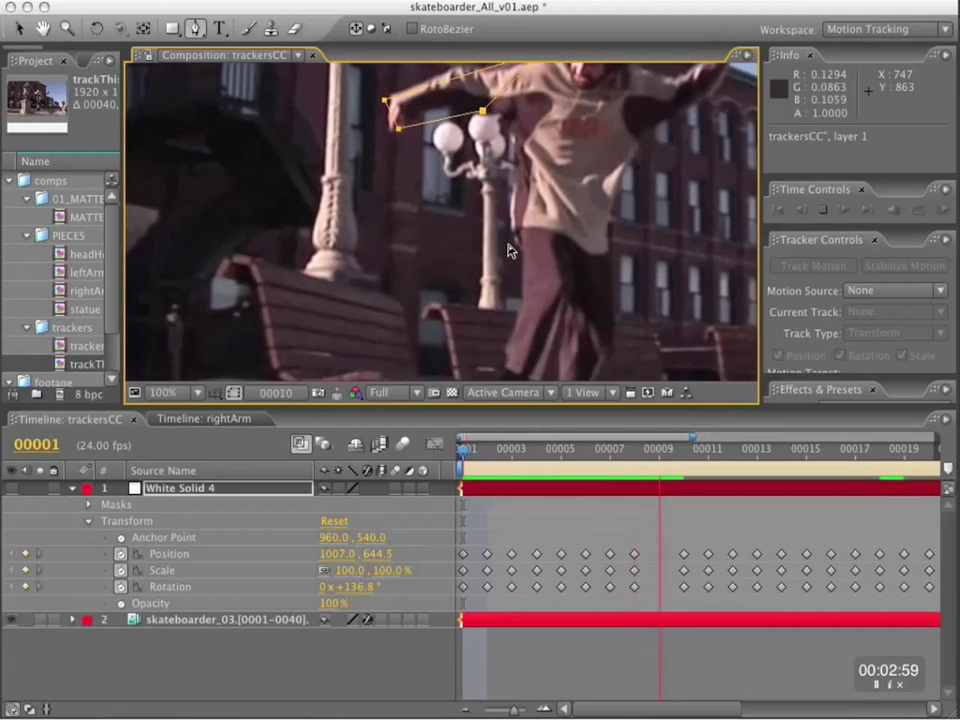
{"action": "key", "text": "space"}
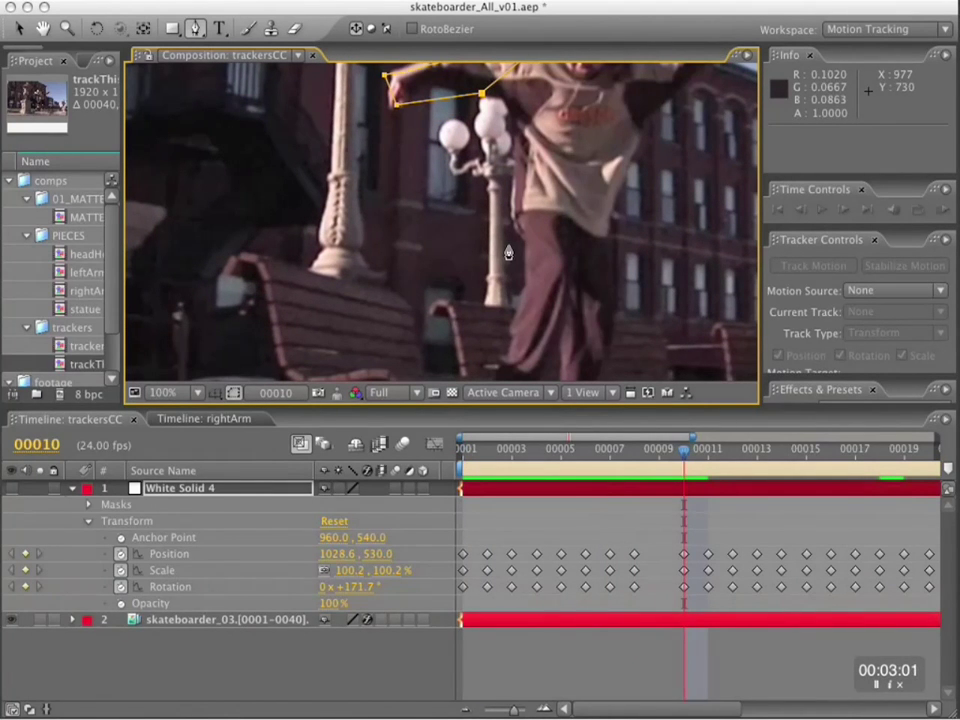
{"action": "key", "text": "grave"}
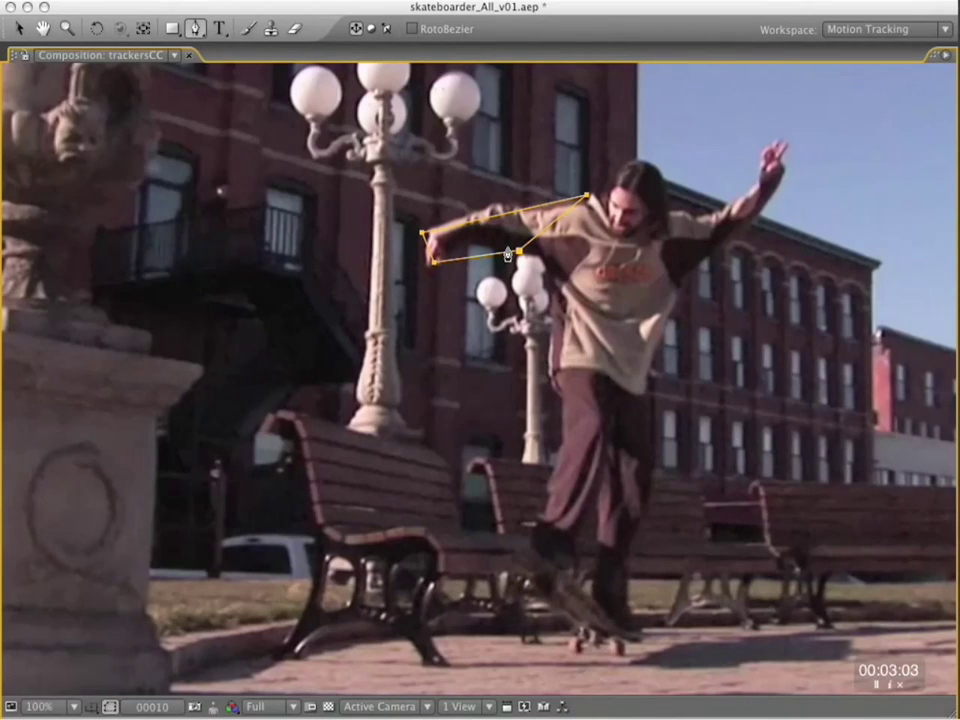
{"action": "key", "text": "space"}
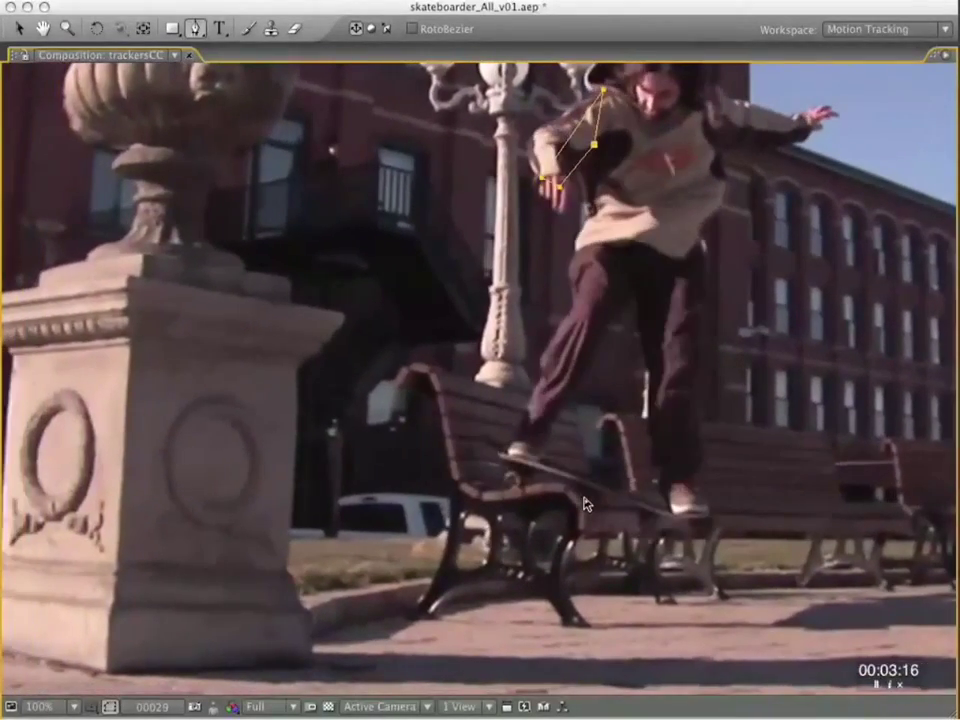
Step: Step through frames 29 to 37 to examine how well the mask fits the bent arm during the jump
{"action": "key", "text": "Page_Up"}
{"action": "key", "text": "Page_Up"}
{"action": "key", "text": "Page_Up"}
{"action": "key", "text": "Page_Up"}
{"action": "key", "text": "Page_Up"}
{"action": "key", "text": "Page_Up"}
{"action": "key", "text": "Page_Up"}
{"action": "key", "text": "Page_Up"}
{"action": "key", "text": "Page_Up"}
{"action": "key", "text": "Page_Up"}
{"action": "key", "text": "Page_Up"}
{"action": "key", "text": "Page_Up"}
{"action": "key", "text": "Page_Up"}
{"action": "key", "text": "Page_Up"}
{"action": "key", "text": "Page_Up"}
{"action": "key", "text": "Page_Up"}
{"action": "key", "text": "Page_Up"}
{"action": "key", "text": "Page_Up"}
{"action": "key", "text": "space"}
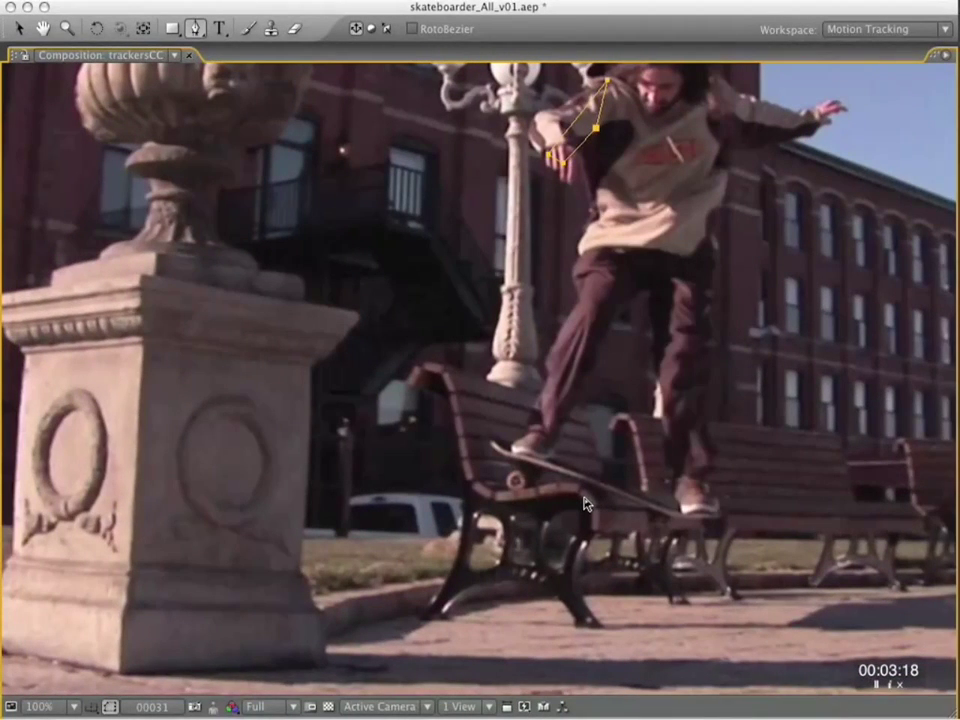
{"action": "key", "text": "Page_Down"}
{"action": "key", "text": "Page_Down"}
{"action": "key", "text": "Page_Down"}
{"action": "key", "text": "Page_Down"}
{"action": "key", "text": "Page_Down"}
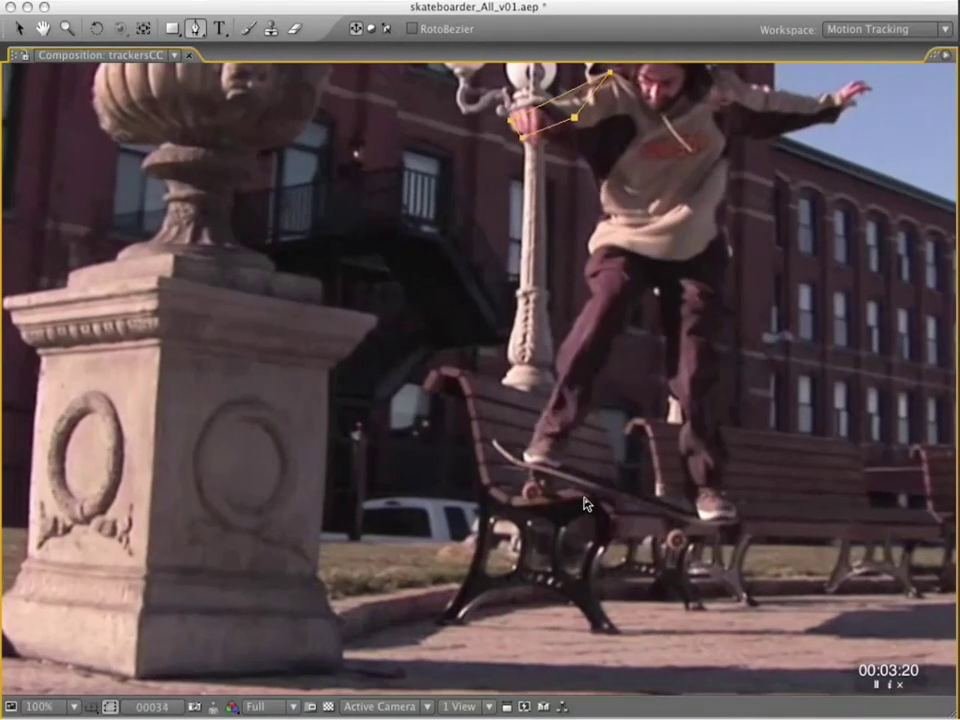
{"action": "key", "text": "Page_Down"}
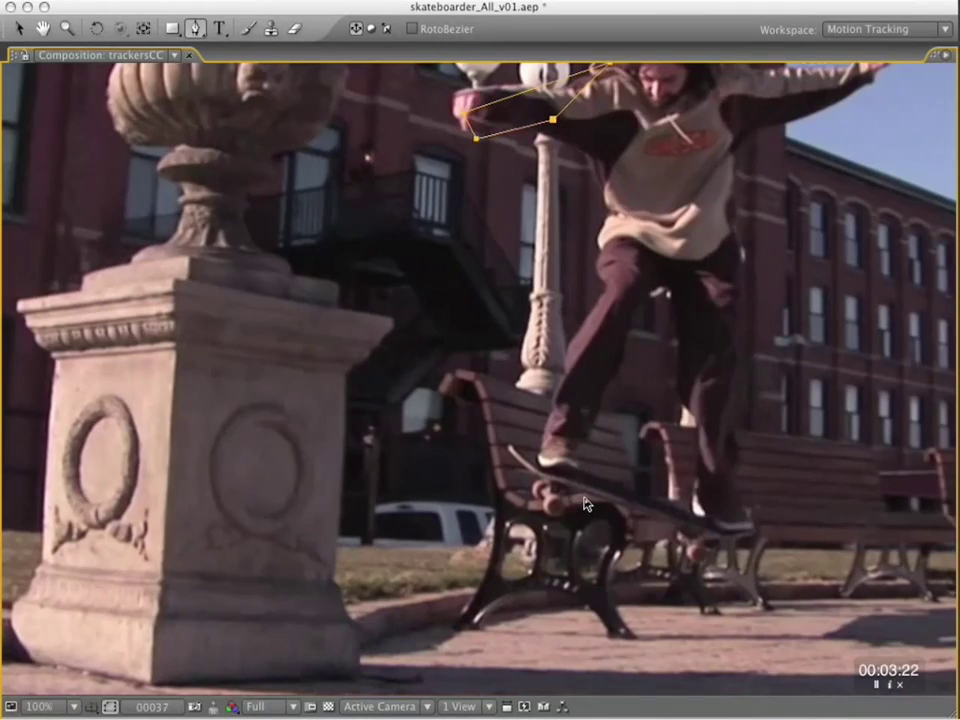
Step: Go back to frame 34 and step forward to frame 39, comparing the mask with the extending arm
{"action": "key", "text": "space"}
{"action": "key", "text": "Page_Up"}
{"action": "key", "text": "Page_Up"}
{"action": "key", "text": "Page_Up"}
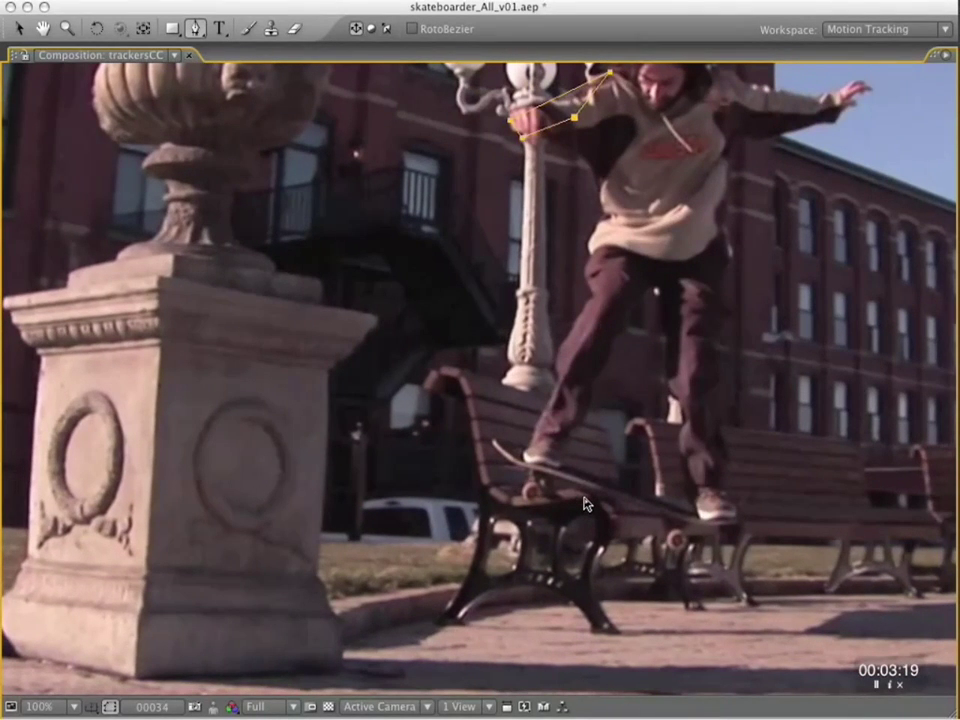
{"action": "key", "text": "Page_Down"}
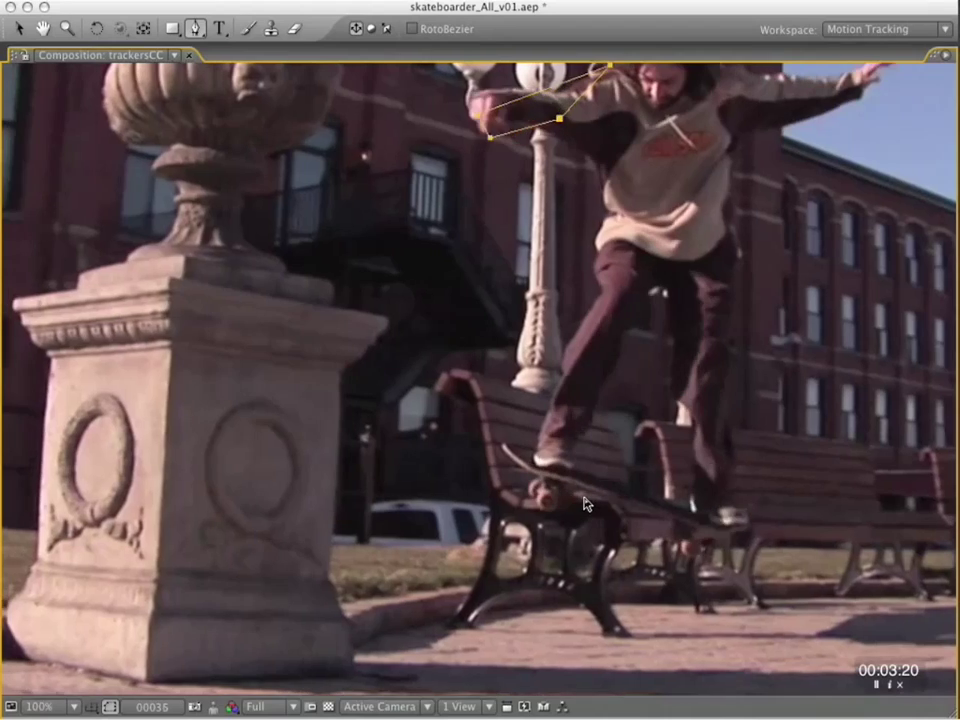
{"action": "key", "text": "Page_Down"}
{"action": "key", "text": "Page_Down"}
{"action": "key", "text": "Page_Down"}
{"action": "key", "text": "Page_Down"}
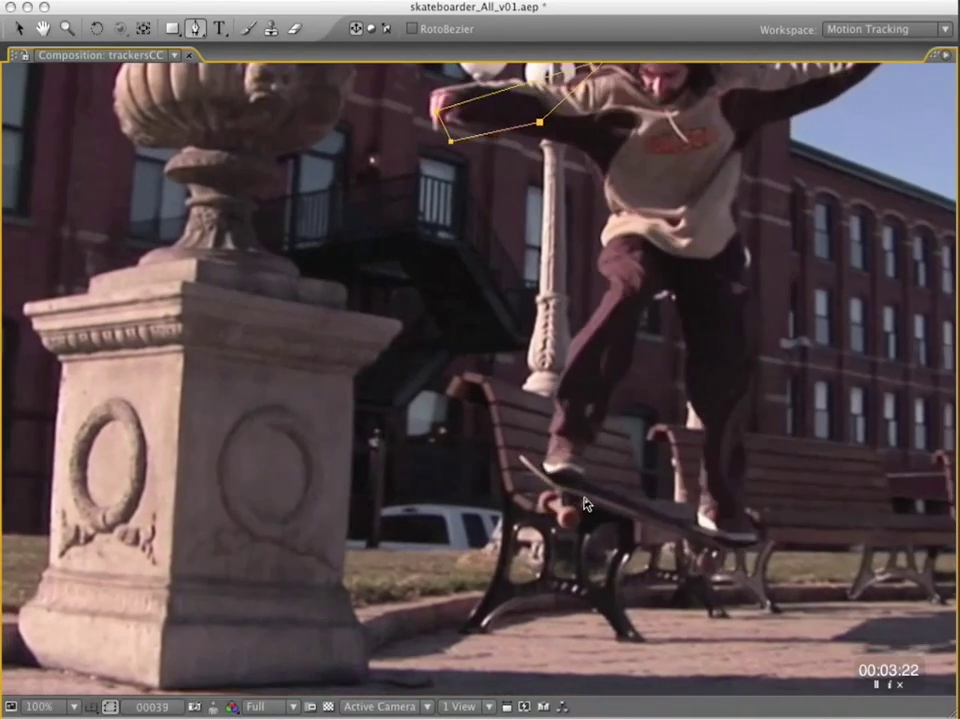
Step: Step back and forth between frame 1 and the jump frames up to 38, examining how the mask fits the moving arm
{"action": "key", "text": "Page_Down"}
{"action": "key", "text": "Page_Down"}
{"action": "key", "text": "Page_Down"}
{"action": "key", "text": "Page_Down"}
{"action": "key", "text": "Page_Down"}
{"action": "key", "text": "Page_Down"}
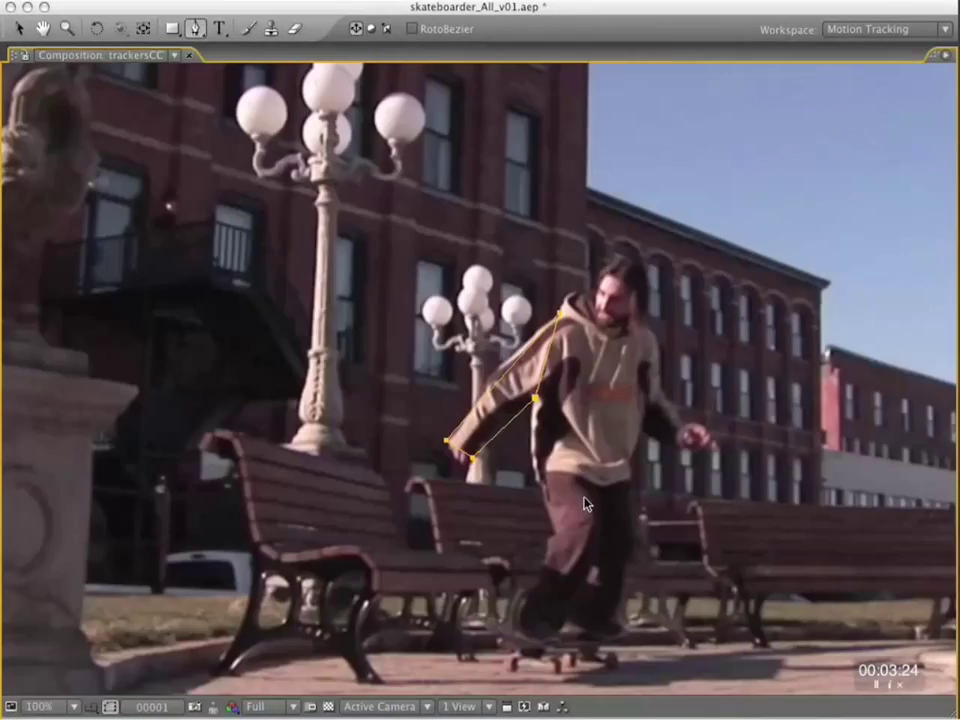
{"action": "key", "text": "Page_Up"}
{"action": "key", "text": "Page_Up"}
{"action": "key", "text": "Page_Up"}
{"action": "key", "text": "Page_Up"}
{"action": "key", "text": "Page_Up"}
{"action": "key", "text": "Page_Up"}
{"action": "key", "text": "Page_Up"}
{"action": "key", "text": "Page_Up"}
{"action": "key", "text": "Page_Up"}
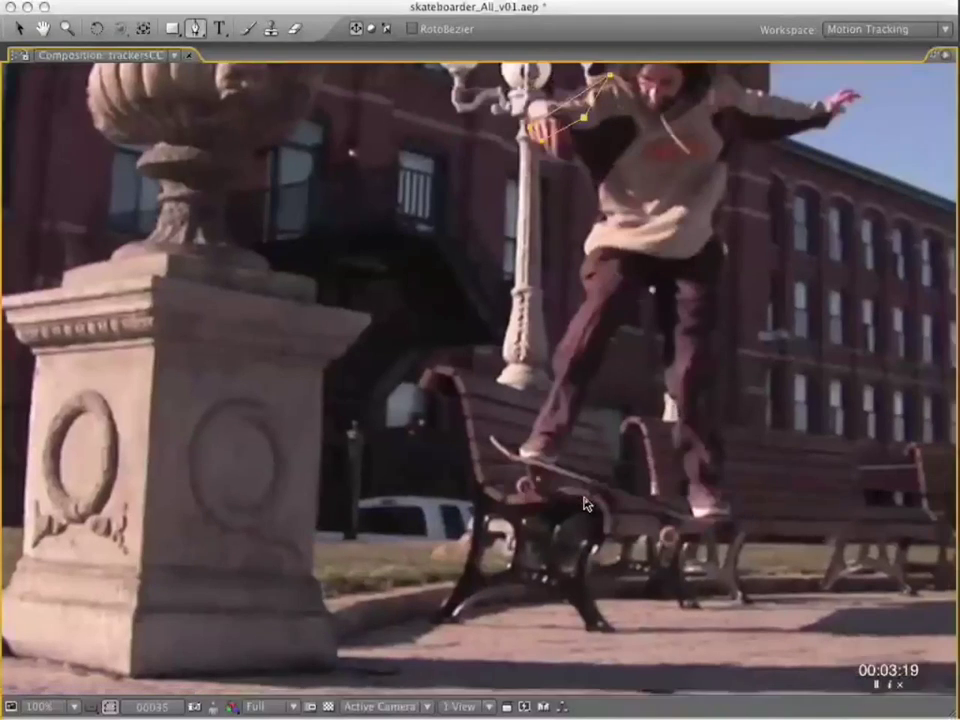
{"action": "key", "text": "Page_Down"}
{"action": "key", "text": "Page_Down"}
{"action": "key", "text": "Page_Down"}
{"action": "key", "text": "Page_Down"}
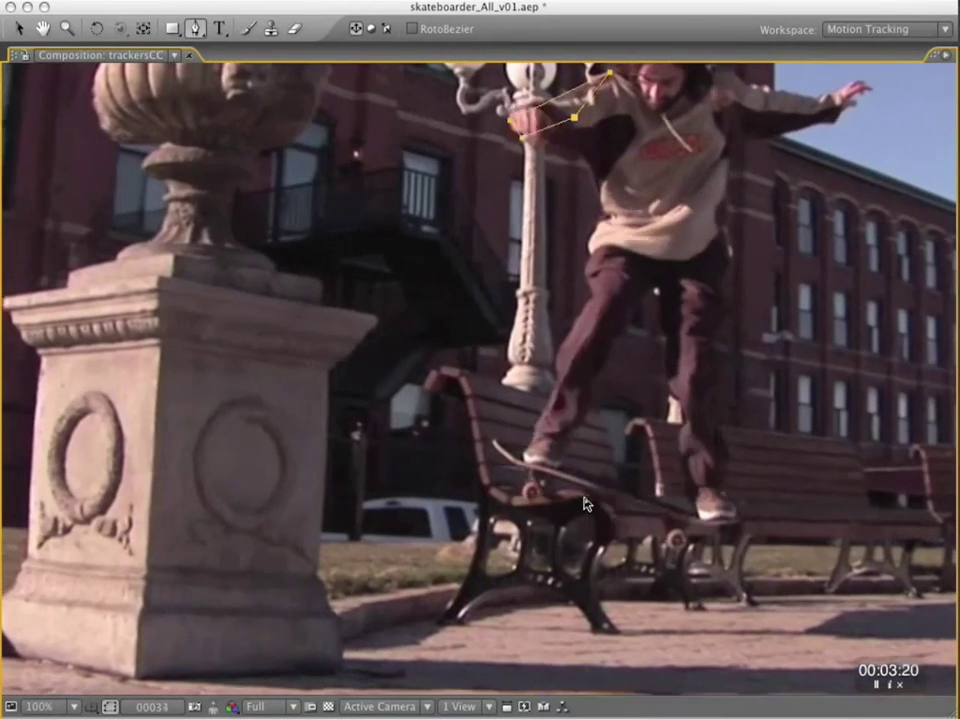
{"action": "key", "text": "Page_Down"}
{"action": "key", "text": "Page_Down"}
{"action": "key", "text": "Page_Down"}
{"action": "key", "text": "Page_Down"}
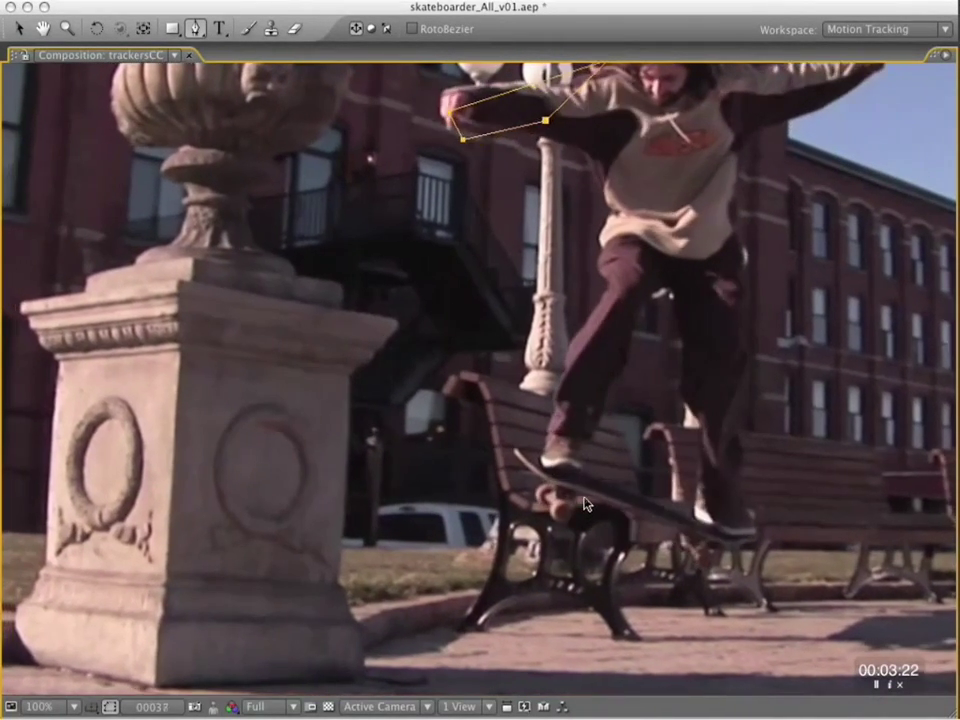
{"action": "key", "text": "space"}
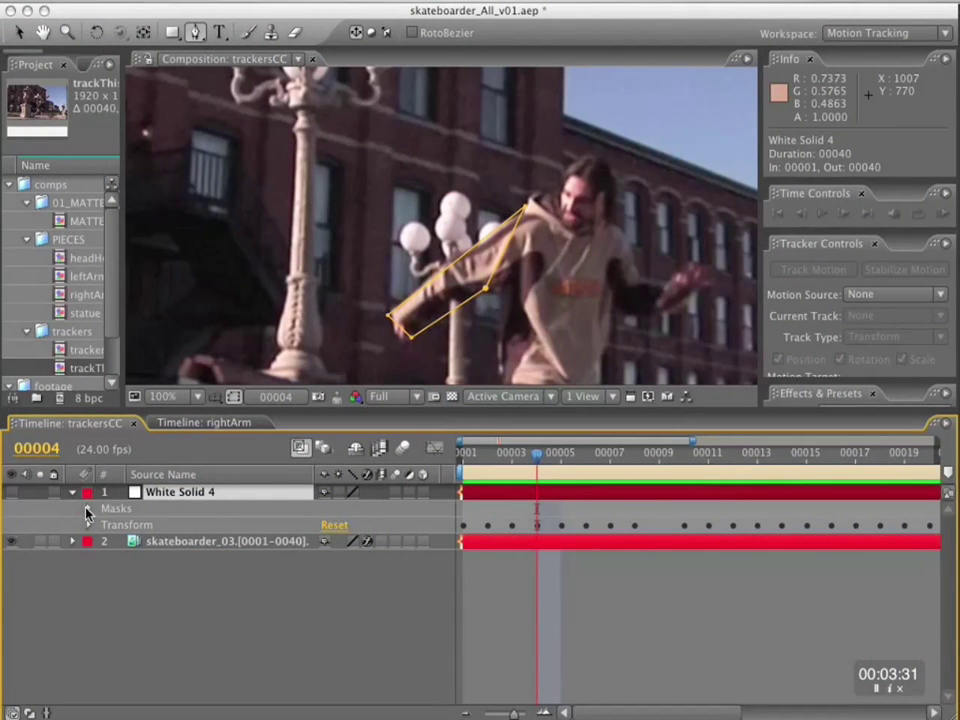
Step: Reveal Mask 1's properties on White Solid 4 and enable Mask Shape keyframing at frame 4
{"action": "left_click", "coordinate": [87, 511]}
{"action": "left_click", "coordinate": [106, 525]}
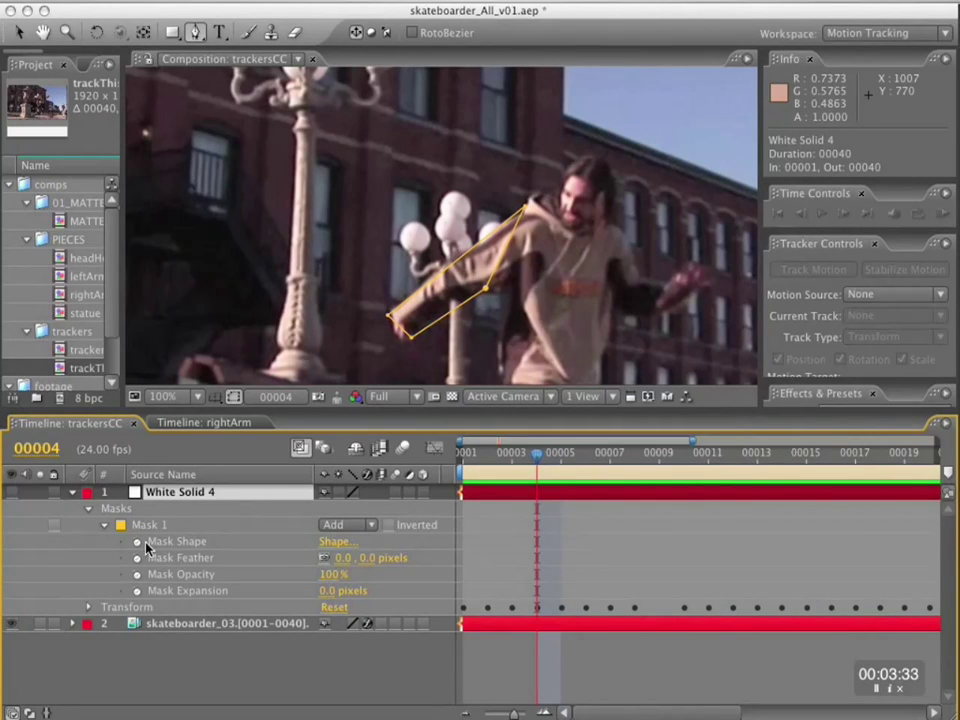
{"action": "key", "text": "alt+shift+m"}
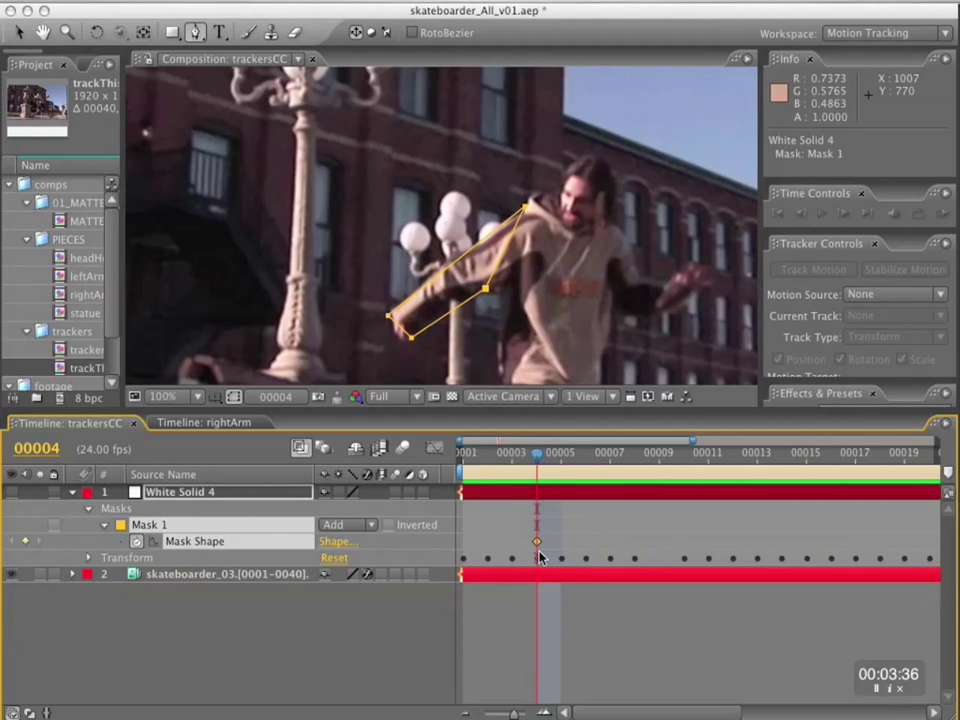
Step: Add a Mask Shape keyframe to Mask 1 at frame 1
{"action": "left_click_drag", "start_coordinate": [535, 459], "coordinate": [435, 456]}
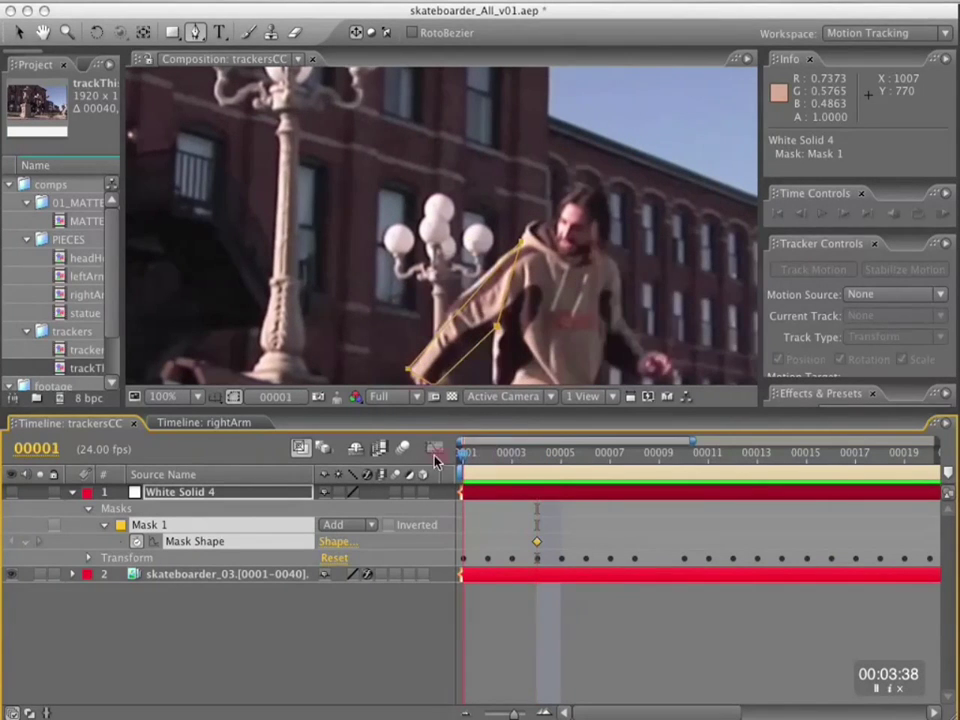
{"action": "key", "text": "space"}
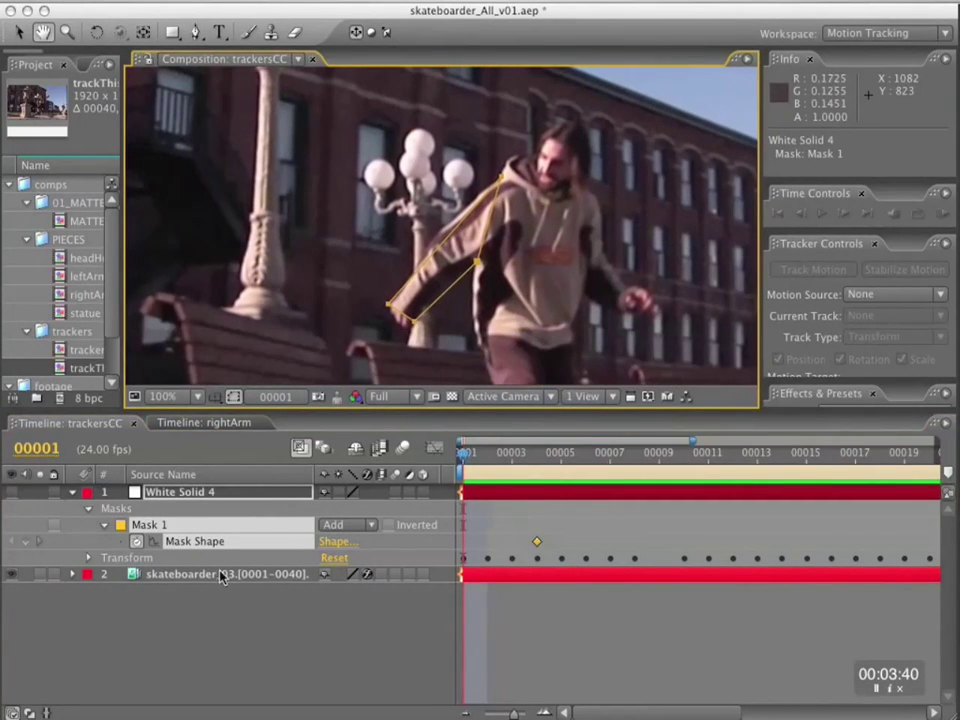
{"action": "left_click", "coordinate": [25, 541]}
{"action": "mouse_move", "coordinate": [463, 455]}
{"action": "left_mouse_down"}
{"action": "mouse_move", "coordinate": [506, 457]}
{"action": "mouse_move", "coordinate": [463, 455]}
{"action": "left_mouse_up"}
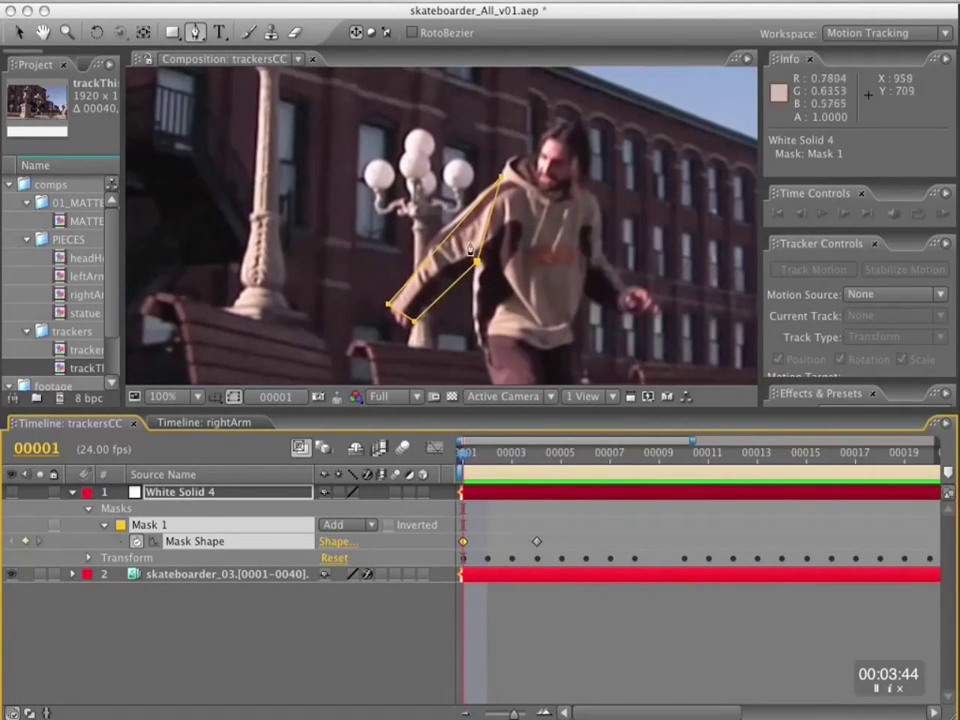
Step: Delete the Mask Shape keyframe at frame 4 and hide the solid's Transform properties from the timeline
{"action": "left_click", "coordinate": [536, 541]}
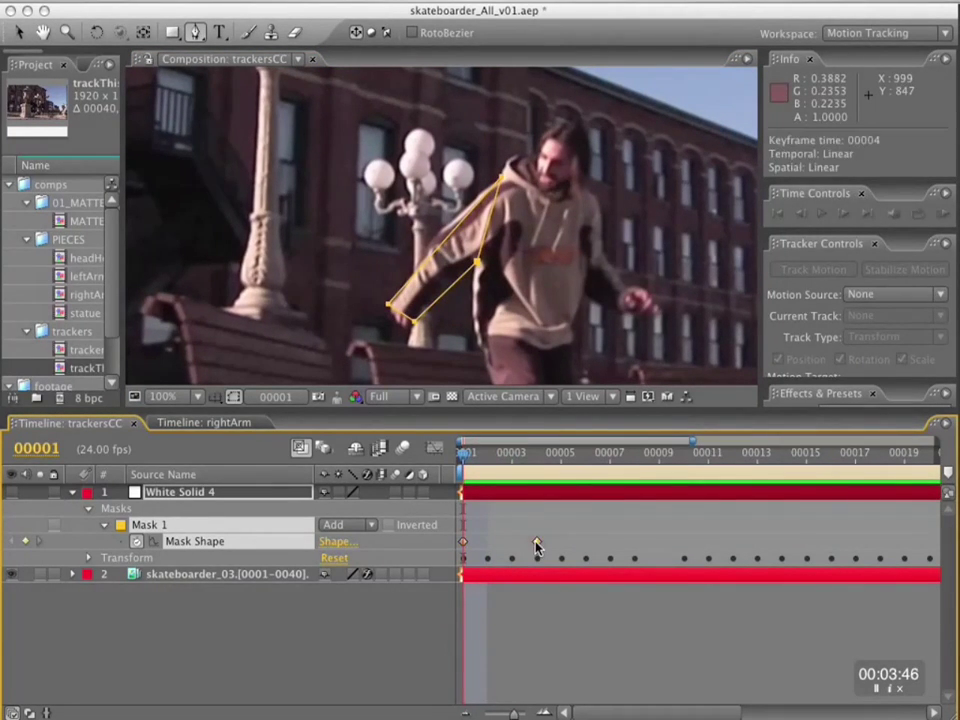
{"action": "key", "text": "Delete"}
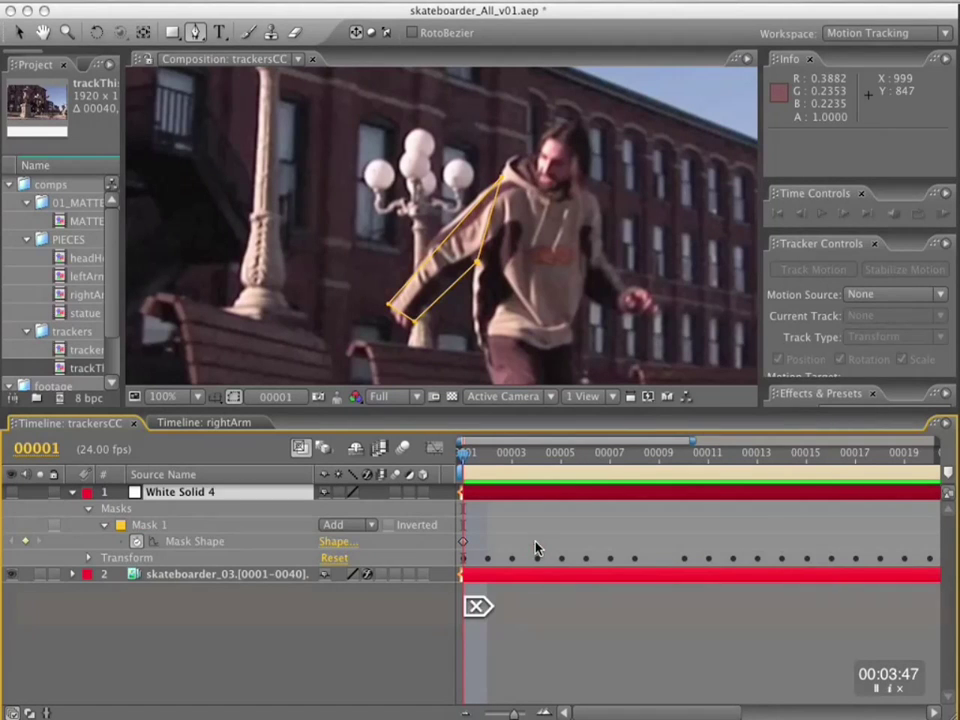
{"action": "left_click", "coordinate": [129, 560], "text": "alt+shift"}
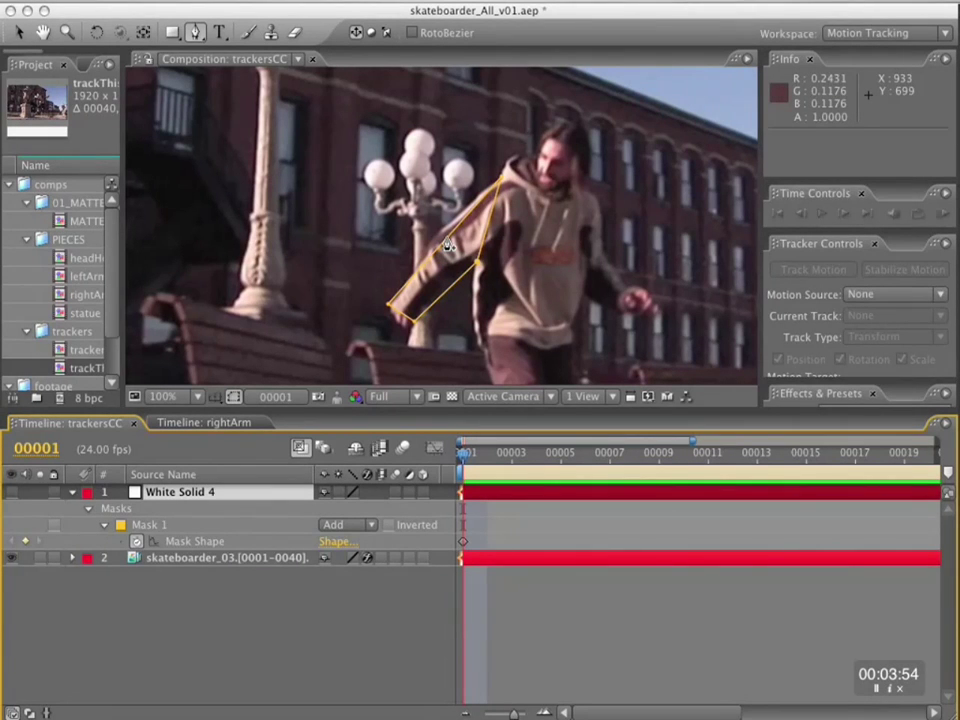
Step: Add an elbow vertex to the mask's upper edge at frame 1 and another to its lower edge at frame 9
{"action": "key", "text": "v"}
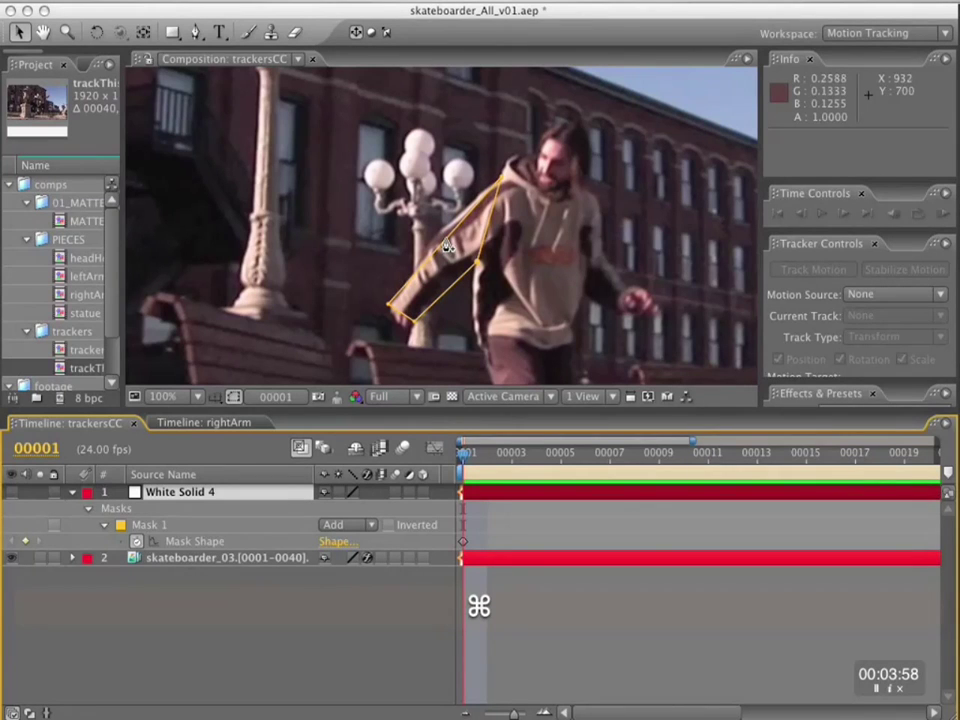
{"action": "left_click_drag", "start_coordinate": [447, 238], "coordinate": [443, 230]}
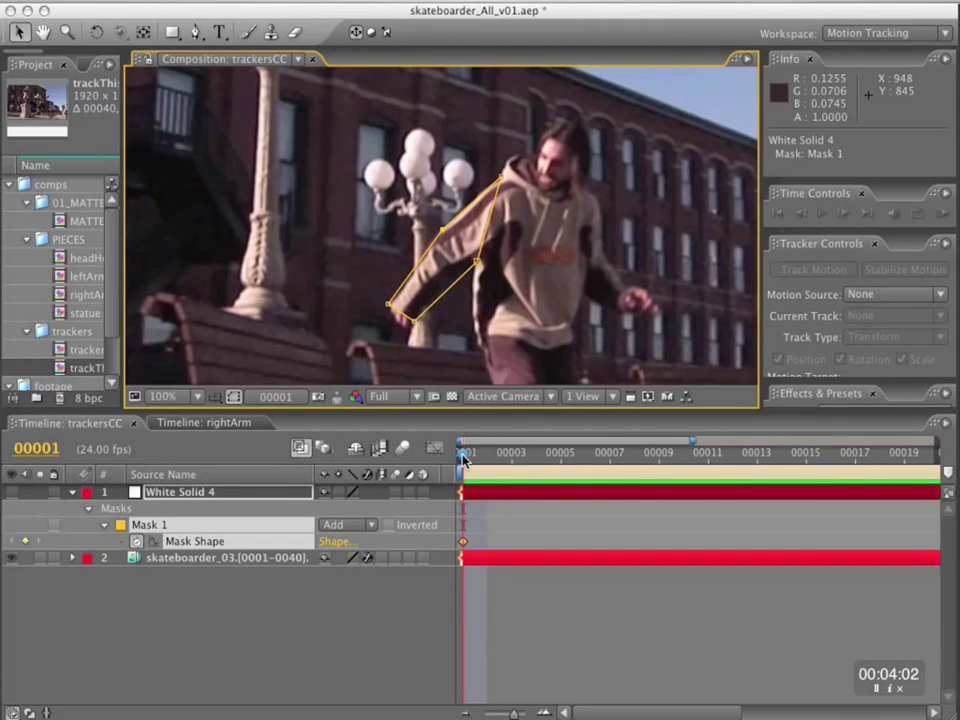
{"action": "left_click_drag", "start_coordinate": [463, 457], "coordinate": [648, 472]}
{"action": "key", "text": "space"}
{"action": "left_click_drag", "start_coordinate": [495, 161], "coordinate": [472, 264]}
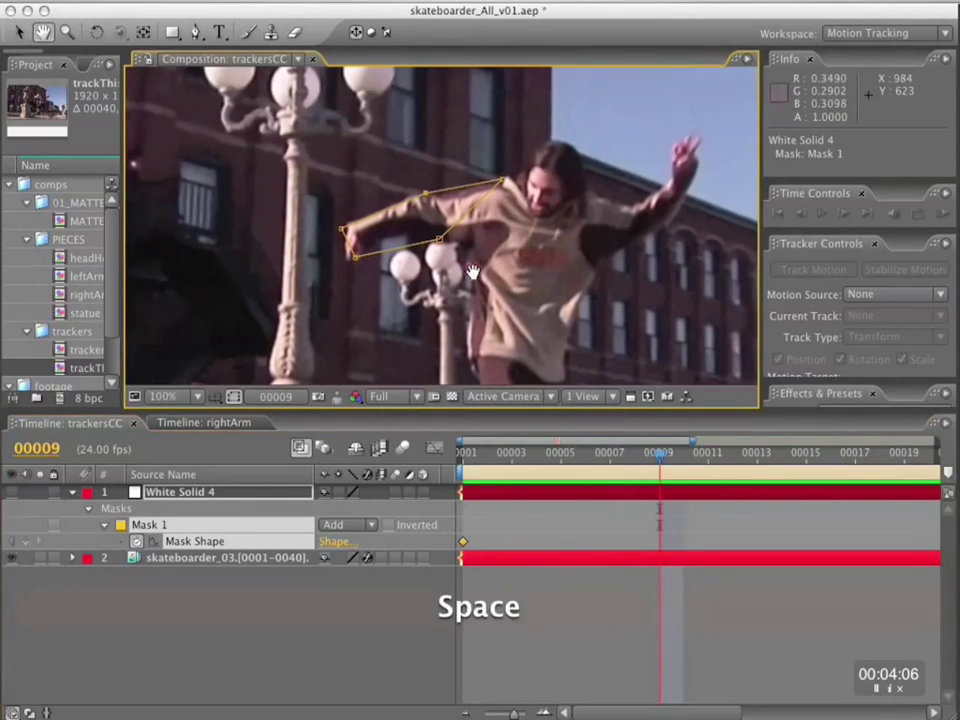
{"action": "left_click", "coordinate": [406, 244], "text": "super"}
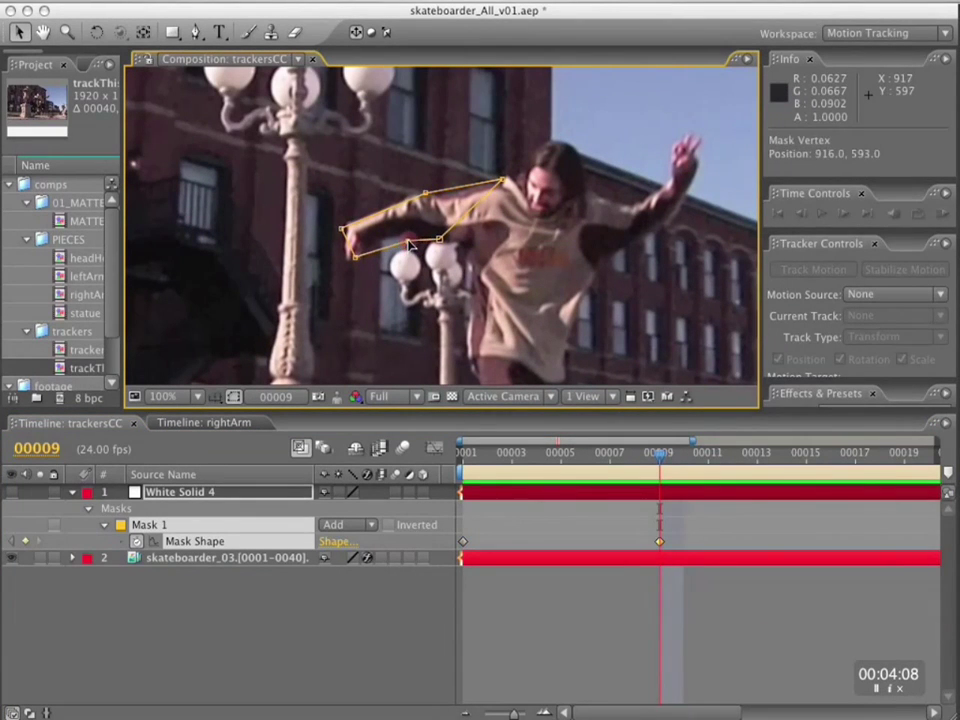
Step: At frame 18, with the full composition duration shown, reshape the mask's vertices to fit the raised, outstretched right arm
{"action": "left_click_drag", "start_coordinate": [658, 457], "coordinate": [883, 479]}
{"action": "key", "text": "minus"}
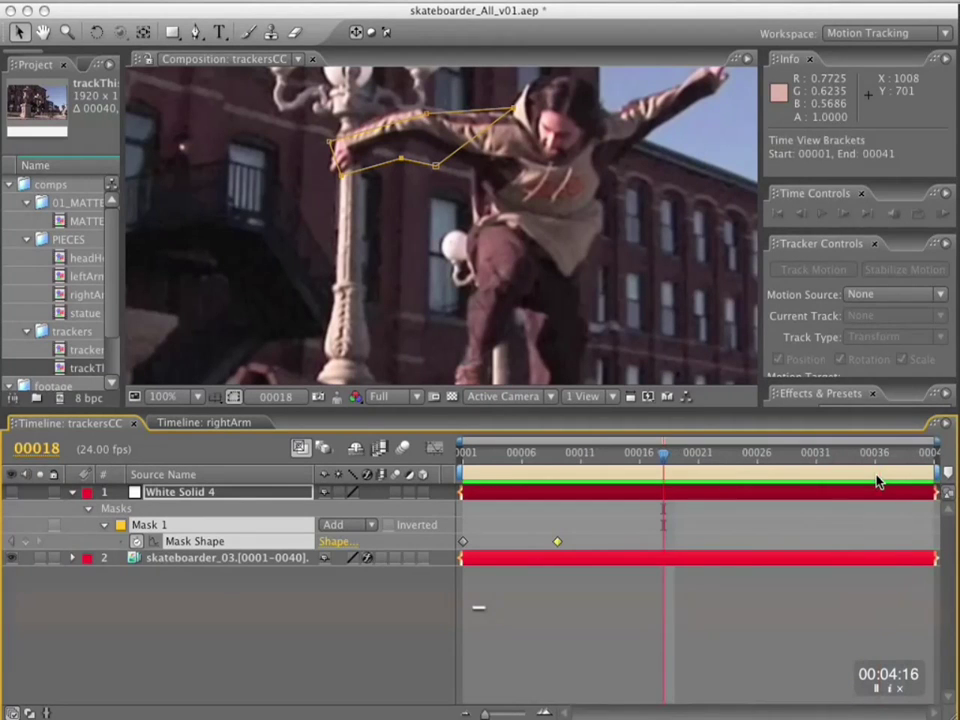
{"action": "key", "text": "space"}
{"action": "left_click_drag", "start_coordinate": [548, 206], "coordinate": [530, 276]}
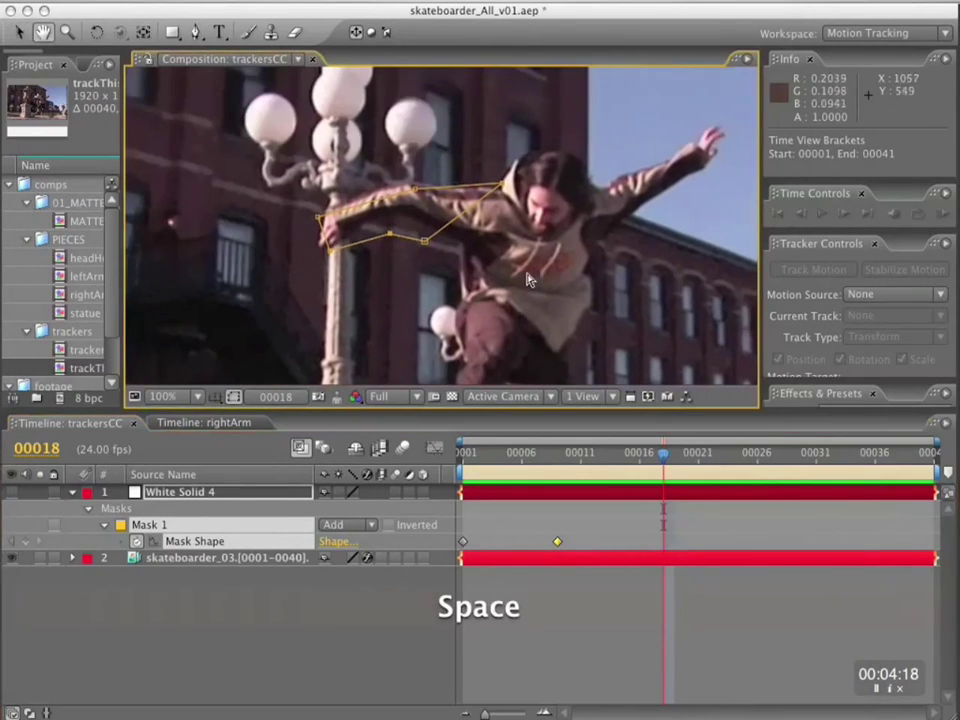
{"action": "left_click_drag", "start_coordinate": [500, 187], "coordinate": [503, 193]}
{"action": "left_click_drag", "start_coordinate": [414, 189], "coordinate": [410, 181]}
{"action": "left_click_drag", "start_coordinate": [320, 218], "coordinate": [333, 210]}
{"action": "left_click_drag", "start_coordinate": [331, 251], "coordinate": [463, 243]}
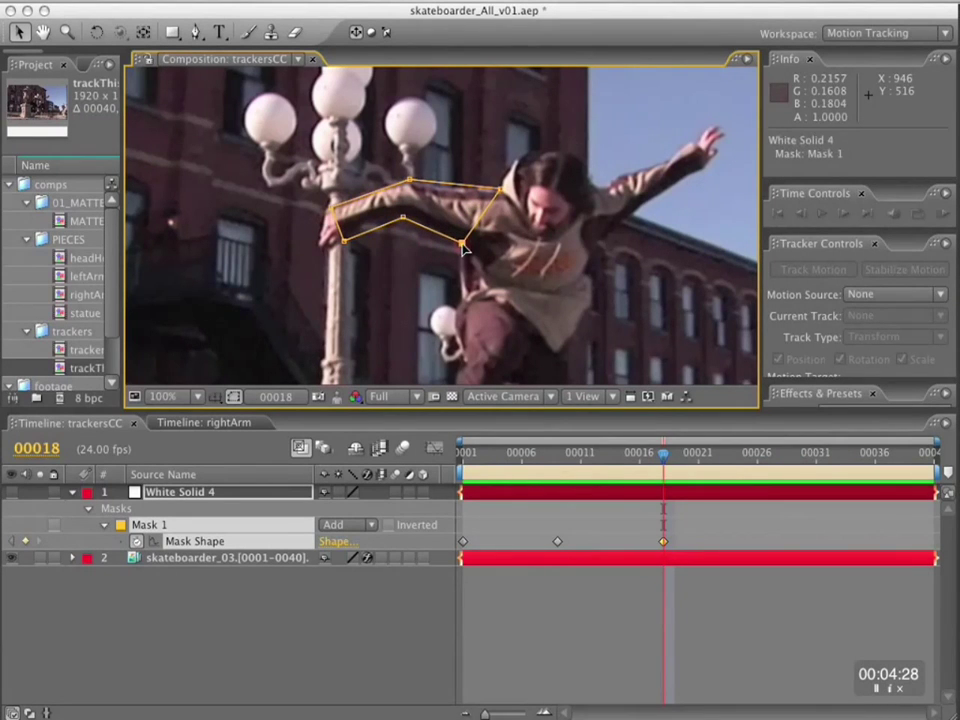
Step: Reshape the mask at frame 28 so its vertices enclose the bent right arm from shoulder to wrist
{"action": "left_click_drag", "start_coordinate": [663, 458], "coordinate": [782, 462]}
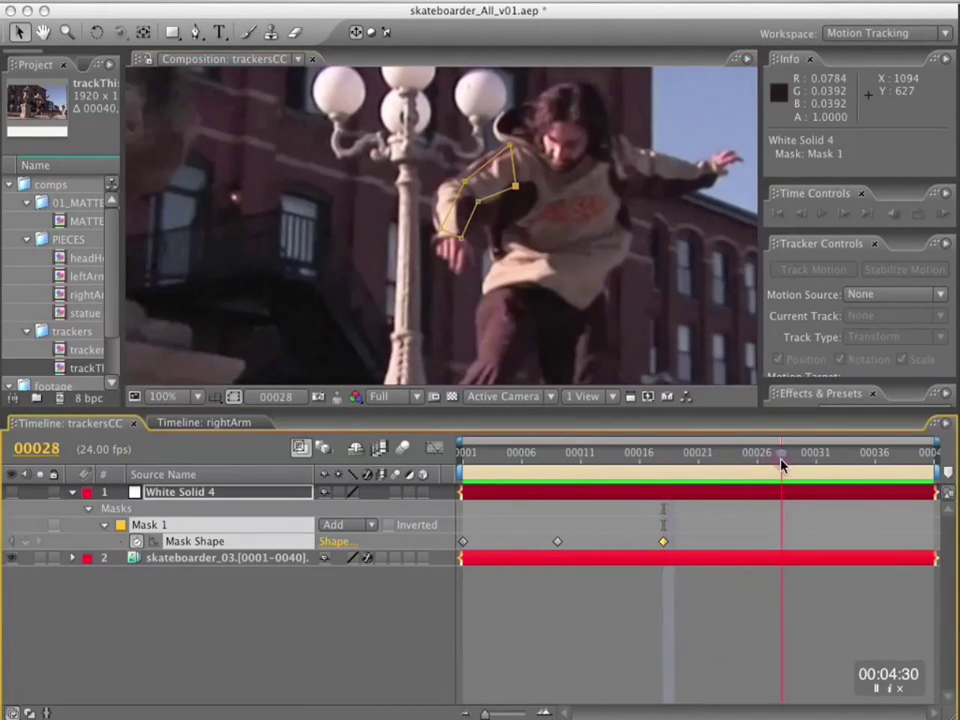
{"action": "left_click_drag", "start_coordinate": [464, 183], "coordinate": [435, 195]}
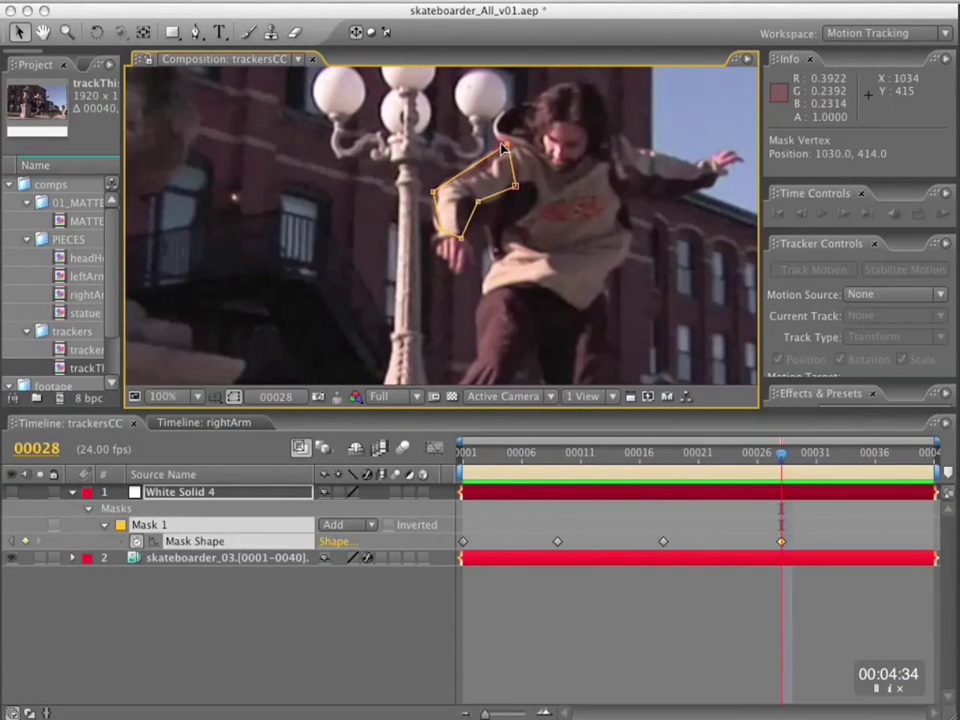
{"action": "left_click_drag", "start_coordinate": [516, 186], "coordinate": [487, 229]}
{"action": "left_click_drag", "start_coordinate": [461, 238], "coordinate": [480, 231]}
{"action": "left_click_drag", "start_coordinate": [441, 234], "coordinate": [433, 246]}
Step: Adjust the mask's elbow, shoulder and armpit vertices around the bent arm at frame 31
{"action": "left_click_drag", "start_coordinate": [827, 455], "coordinate": [815, 460]}
{"action": "left_click_drag", "start_coordinate": [457, 161], "coordinate": [441, 162]}
{"action": "left_click_drag", "start_coordinate": [511, 128], "coordinate": [497, 134]}
{"action": "left_click_drag", "start_coordinate": [489, 196], "coordinate": [487, 198]}
Step: Reshape the mask at frame 40 so its vertices follow the fully extended right arm
{"action": "left_click_drag", "start_coordinate": [806, 451], "coordinate": [923, 462]}
{"action": "left_click_drag", "start_coordinate": [412, 195], "coordinate": [484, 195]}
{"action": "left_click_drag", "start_coordinate": [484, 112], "coordinate": [501, 115]}
{"action": "left_click_drag", "start_coordinate": [350, 76], "coordinate": [425, 123]}
{"action": "left_click_drag", "start_coordinate": [318, 153], "coordinate": [332, 138]}
{"action": "left_click_drag", "start_coordinate": [372, 194], "coordinate": [366, 172]}
{"action": "left_click_drag", "start_coordinate": [388, 187], "coordinate": [420, 180]}
{"action": "left_click_drag", "start_coordinate": [485, 196], "coordinate": [484, 193]}
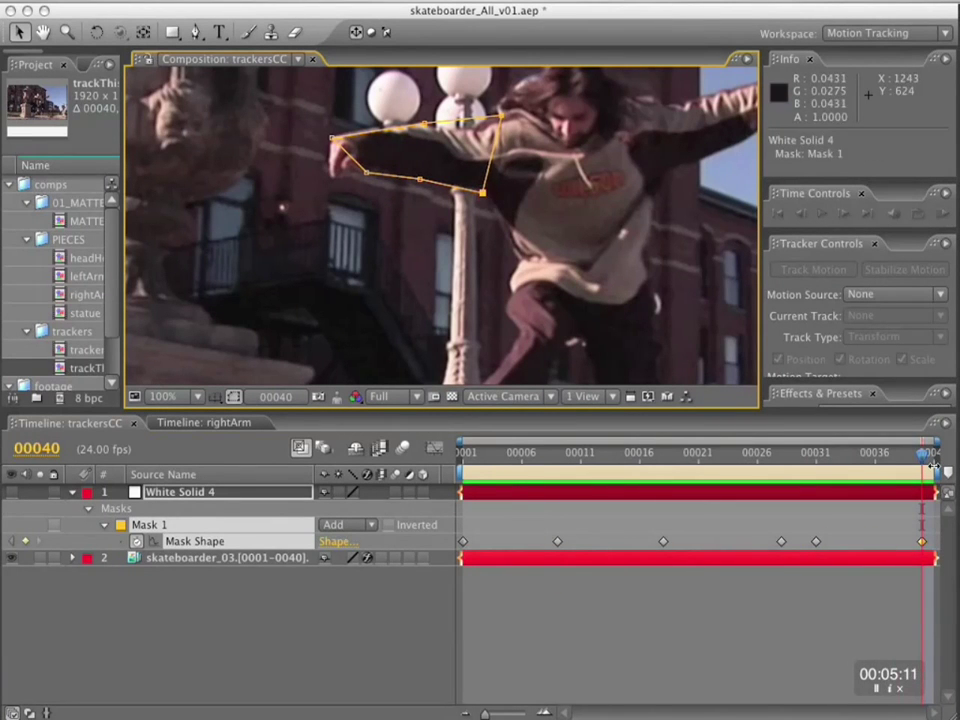
Step: Refine the mask's vertices around the extending arm at frame 35
{"action": "left_click_drag", "start_coordinate": [922, 454], "coordinate": [864, 454]}
{"action": "left_click_drag", "start_coordinate": [441, 121], "coordinate": [447, 140]}
{"action": "left_click_drag", "start_coordinate": [505, 120], "coordinate": [500, 127]}
{"action": "left_click_drag", "start_coordinate": [473, 181], "coordinate": [483, 193]}
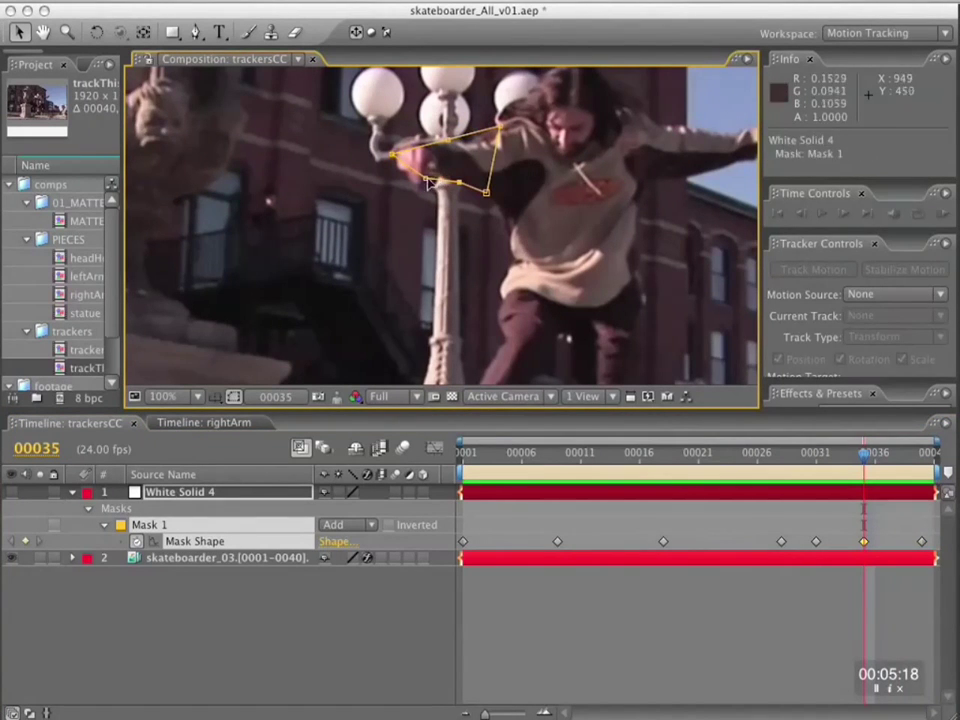
Step: Review the mask in a maximized composition view, going through its keyframes from frame 9 to frame 35
{"action": "left_click", "coordinate": [828, 455]}
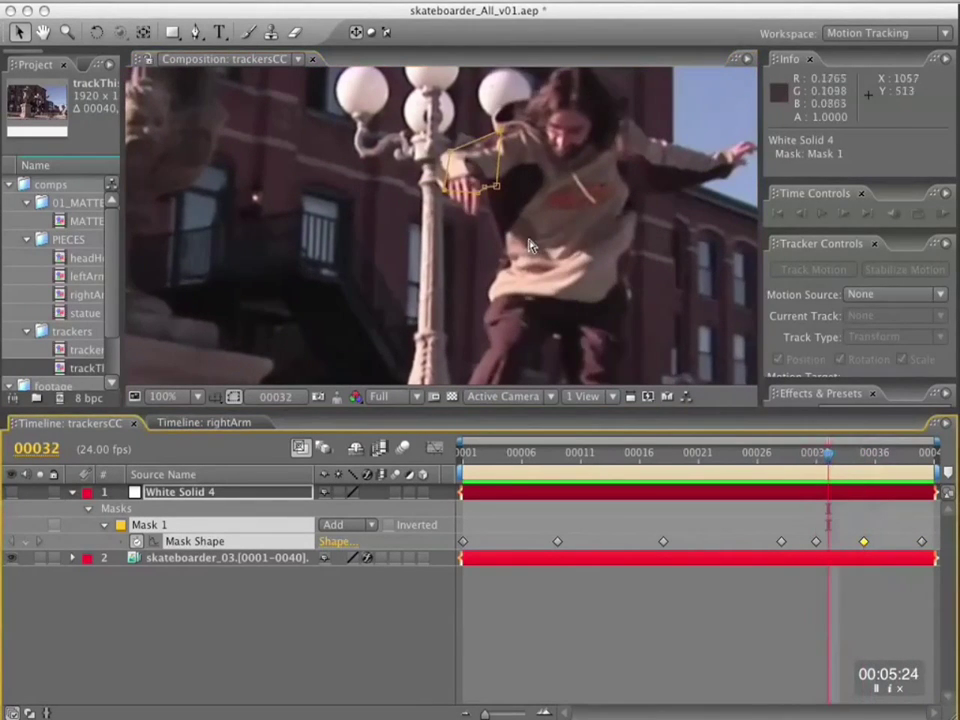
{"action": "key", "text": "j"}
{"action": "key", "text": "space"}
{"action": "key", "text": "grave"}
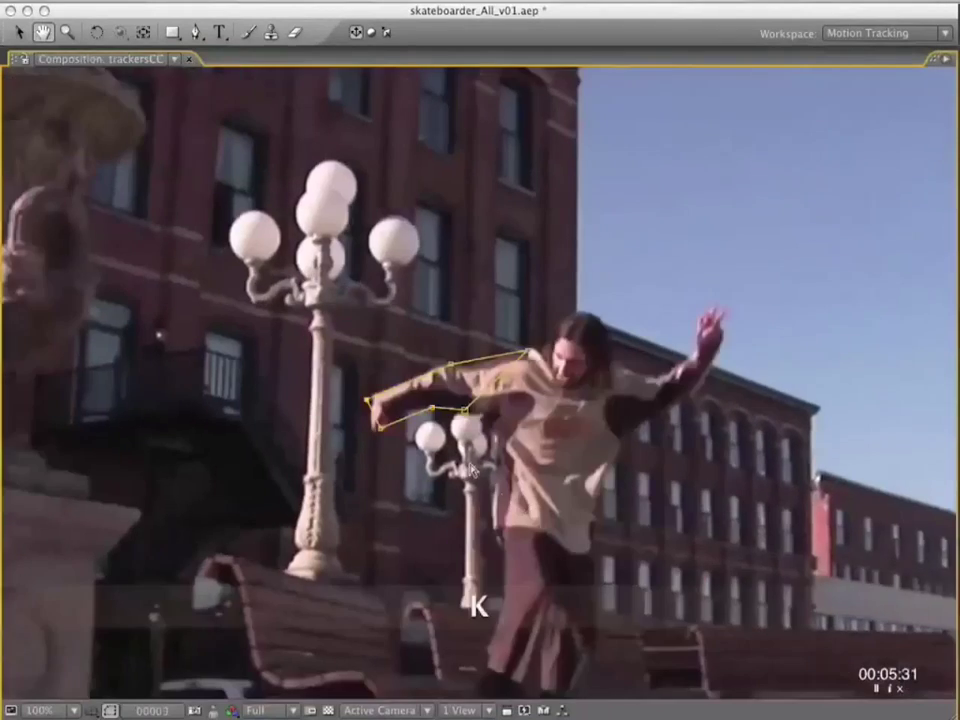
{"action": "key", "text": "k"}
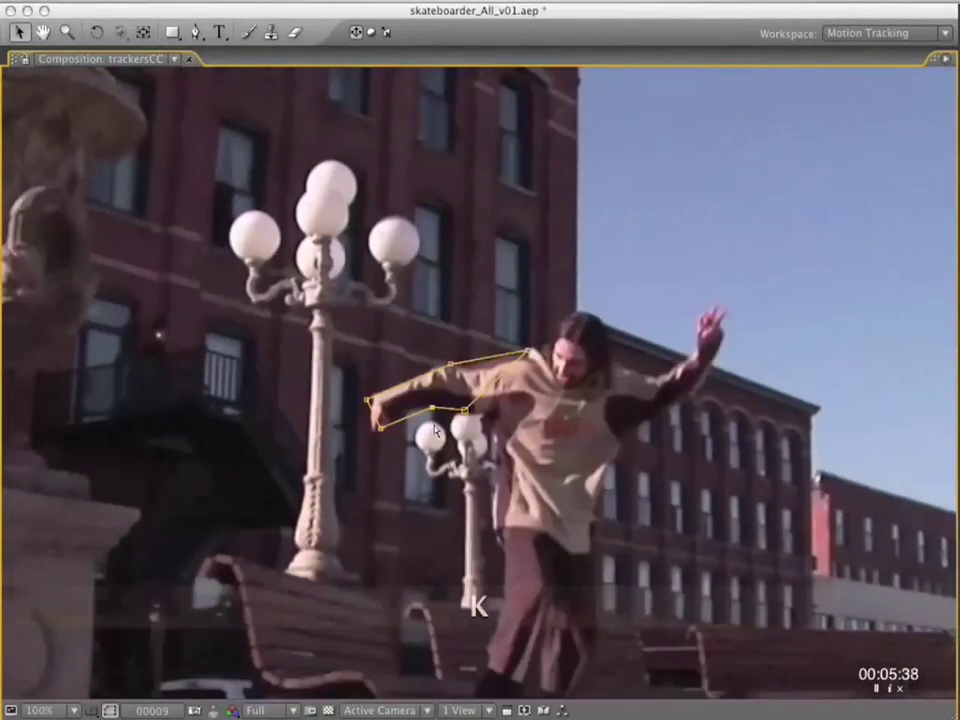
{"action": "key", "text": "k"}
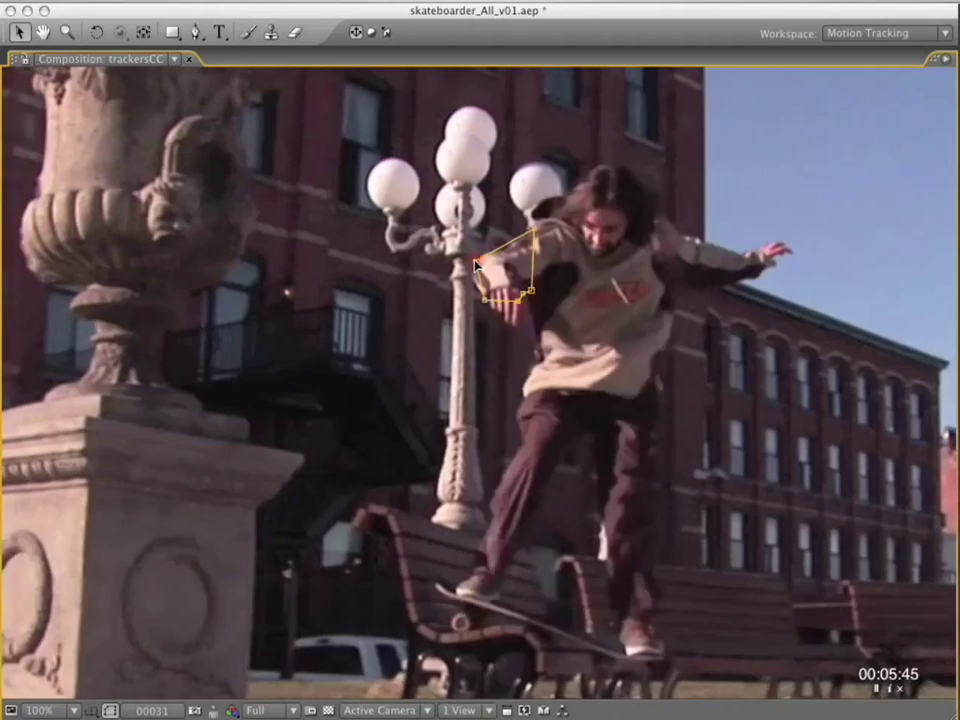
{"action": "key", "text": "k"}
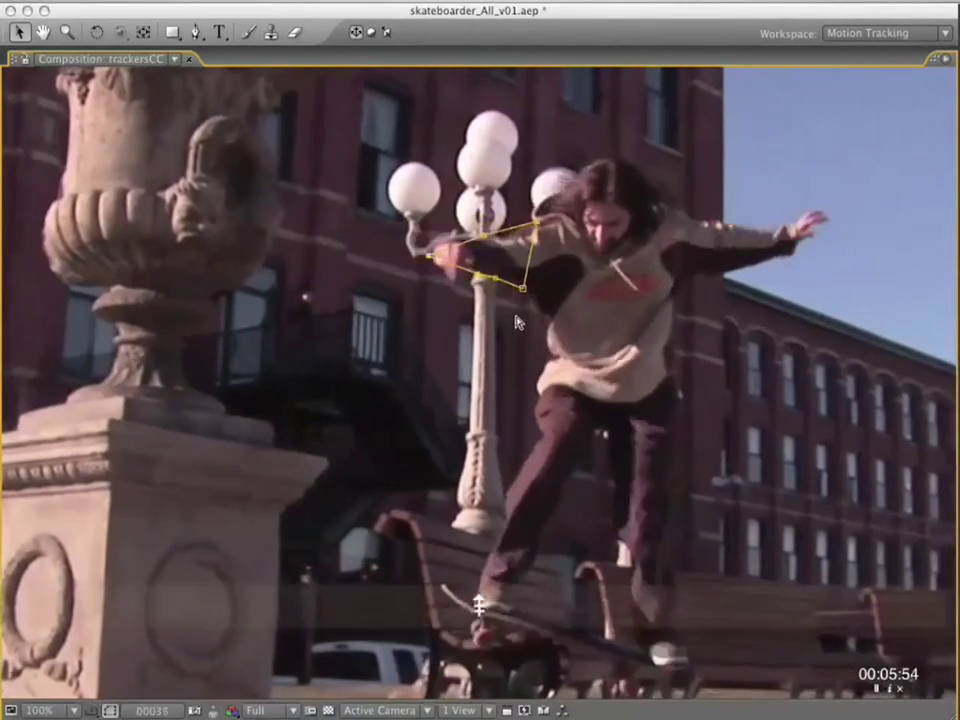
Step: Step backward from frame 35 to frame 20, examining how the mask fits the arm between keyframes
{"action": "key", "text": "Page_Up"}
{"action": "key", "text": "Page_Up"}
{"action": "key", "text": "Page_Up"}
{"action": "key", "text": "Page_Up"}
{"action": "key", "text": "Page_Up"}
{"action": "key", "text": "Page_Up"}
{"action": "key", "text": "Page_Up"}
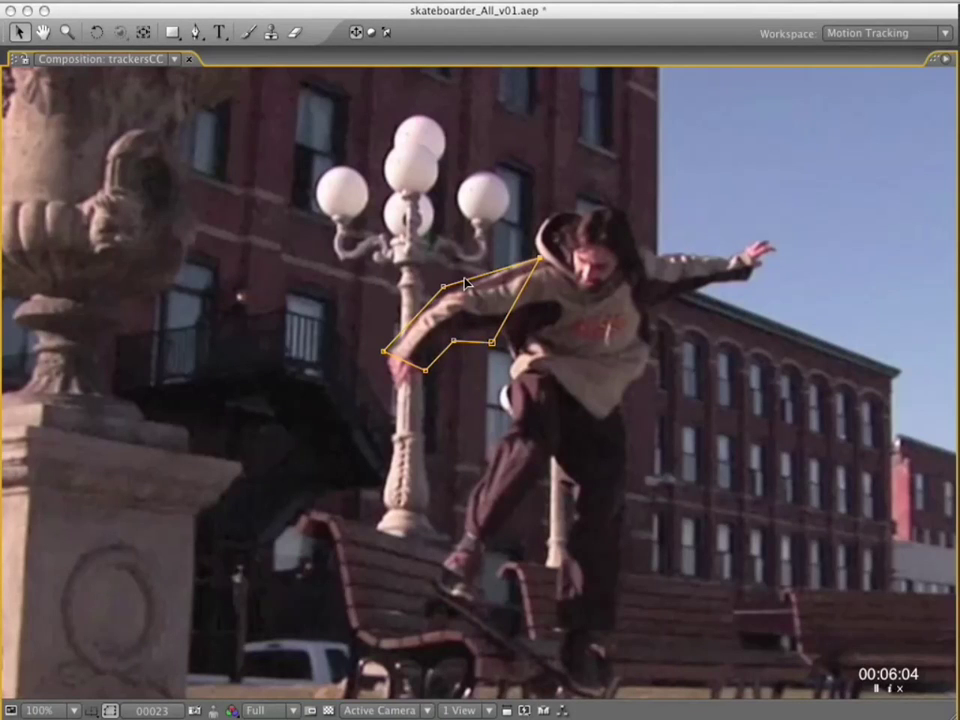
{"action": "key", "text": "Page_Up"}
{"action": "key", "text": "Page_Up"}
{"action": "key", "text": "Page_Up"}
{"action": "key", "text": "Page_Up"}
{"action": "key", "text": "Page_Up"}
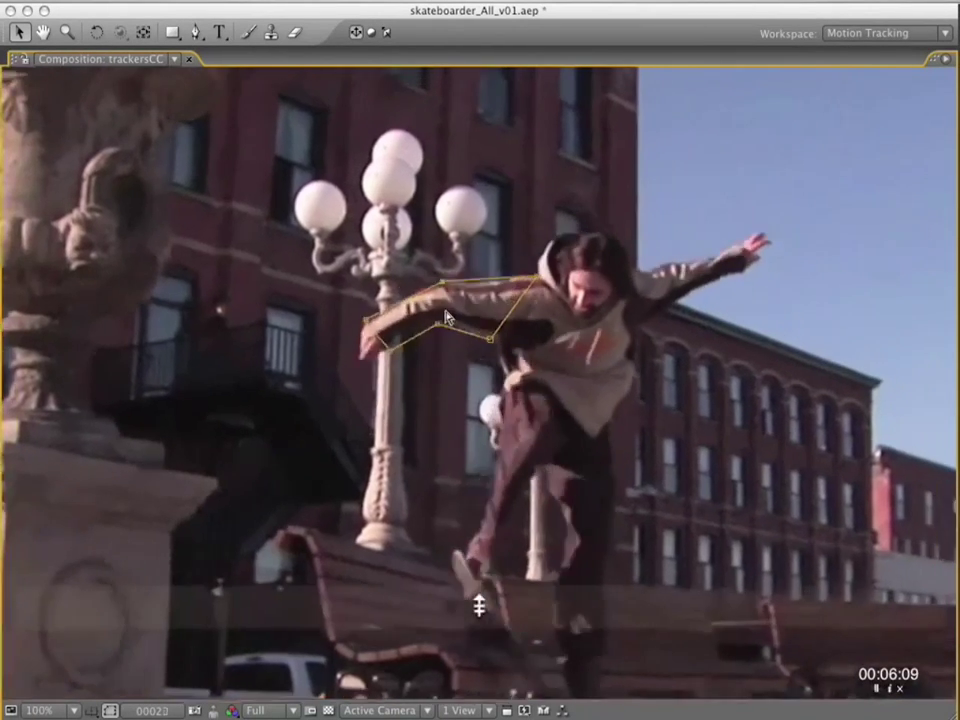
Step: Go through the mask keyframes from frame 18 onward, and add a vertex on the outer forearm edge at frame 28
{"action": "key", "text": "k"}
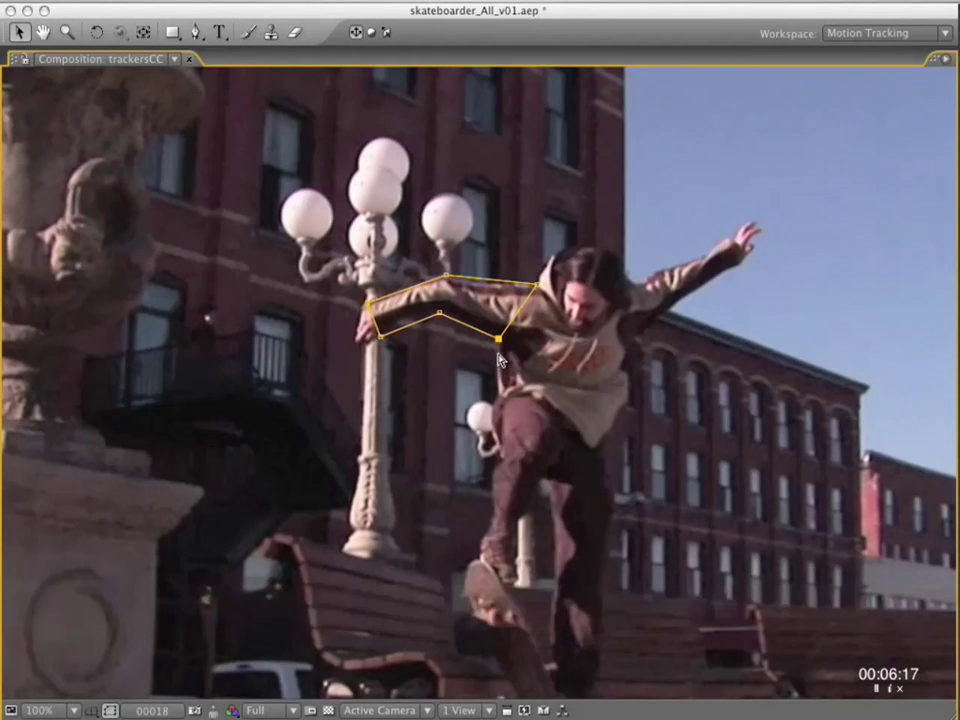
{"action": "key", "text": "k"}
{"action": "key", "text": "k"}
{"action": "key", "text": "k"}
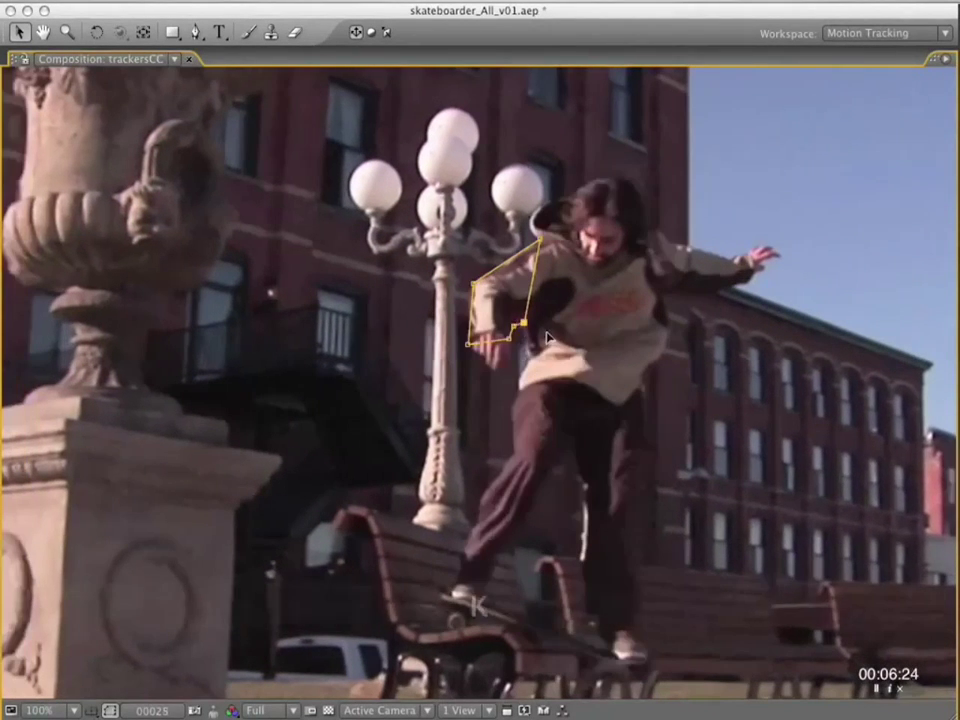
{"action": "key", "text": "k"}
{"action": "key", "text": "k"}
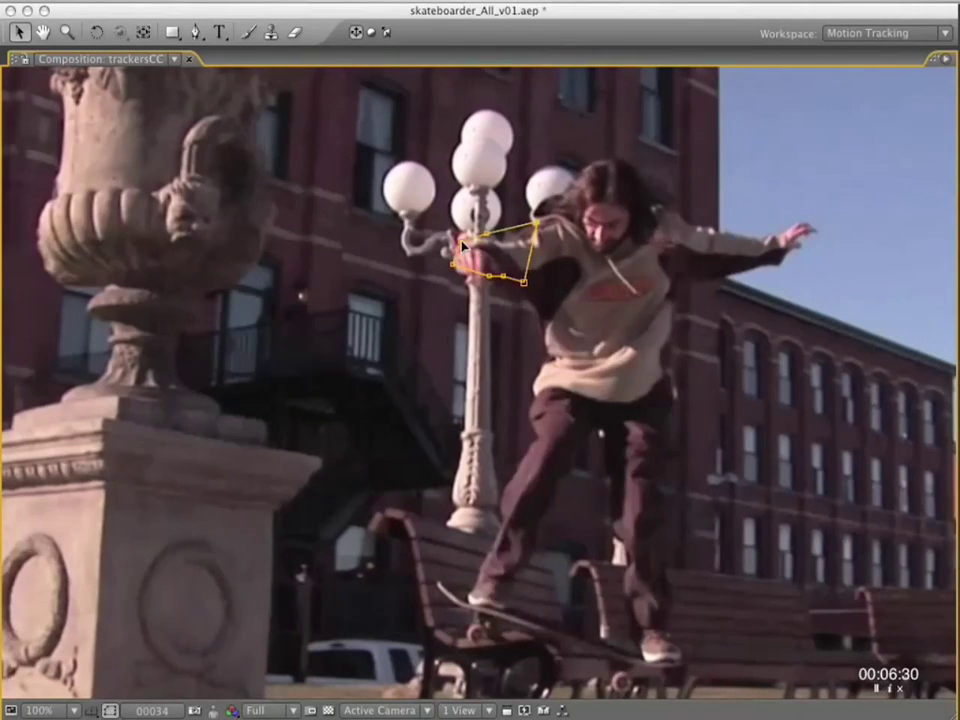
{"action": "key", "text": "j"}
{"action": "left_click_drag", "start_coordinate": [474, 312], "coordinate": [469, 309]}
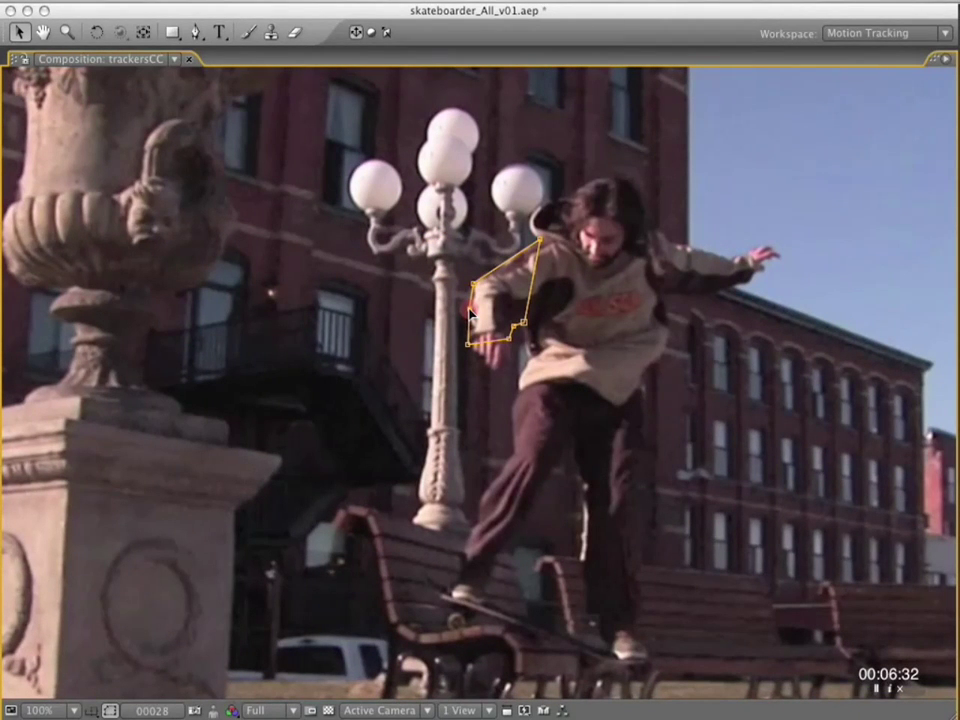
Step: Move the outer forearm vertex at frame 28, and check the mask in the neighbouring keyframes
{"action": "left_click_drag", "start_coordinate": [469, 309], "coordinate": [415, 310]}
{"action": "key", "text": "k"}
{"action": "key", "text": "k"}
{"action": "key", "text": "j"}
{"action": "key", "text": "k"}
{"action": "key", "text": "k"}
{"action": "key", "text": "j"}
Step: Starting from the first frame at 200% magnification, tighten the mask's forearm and wrist vertices at frames 9 and 18
{"action": "key", "text": "Home"}
{"action": "left_click_drag", "start_coordinate": [551, 557], "coordinate": [568, 344]}
{"action": "scroll", "coordinate": [403, 378], "scroll_direction": "up", "scroll_amount": 1}
{"action": "key", "text": "g"}
{"action": "left_click_drag", "start_coordinate": [402, 375], "coordinate": [380, 715]}
{"action": "key", "text": "k"}
{"action": "left_click_drag", "start_coordinate": [328, 444], "coordinate": [345, 427]}
{"action": "left_click_drag", "start_coordinate": [291, 463], "coordinate": [311, 452]}
{"action": "left_click_drag", "start_coordinate": [262, 405], "coordinate": [273, 401]}
{"action": "key", "text": "k"}
{"action": "left_click_drag", "start_coordinate": [344, 258], "coordinate": [343, 243]}
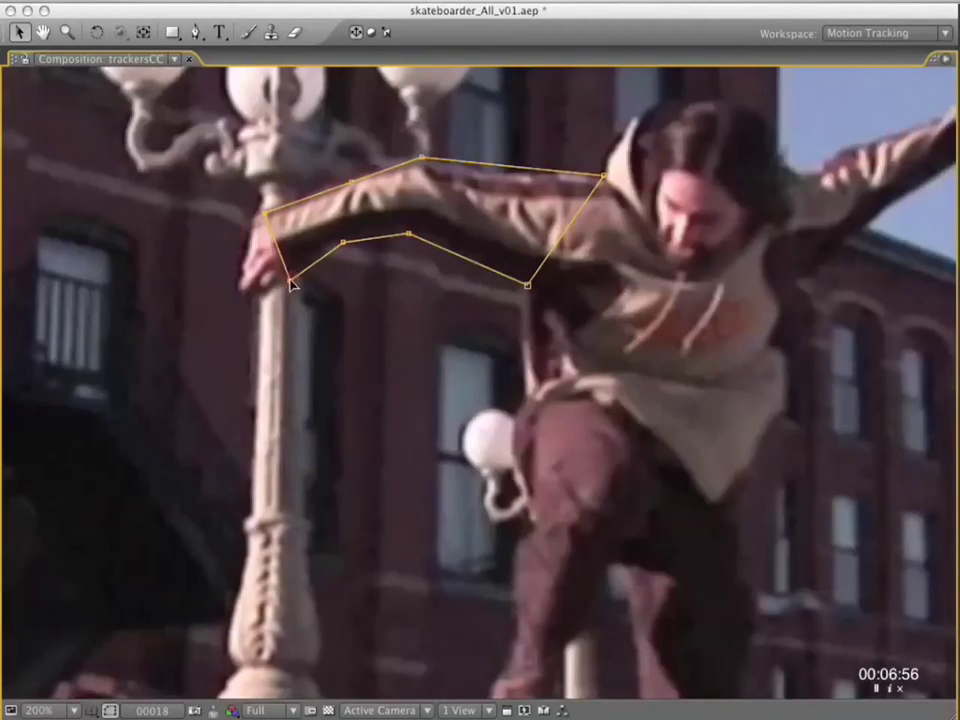
Step: Refine the outer forearm vertex against the sleeve in the keyframes from frame 25 to frame 37
{"action": "key", "text": "k"}
{"action": "key", "text": "k"}
{"action": "left_click_drag", "start_coordinate": [477, 325], "coordinate": [471, 319]}
{"action": "key", "text": "k"}
{"action": "key", "text": "k"}
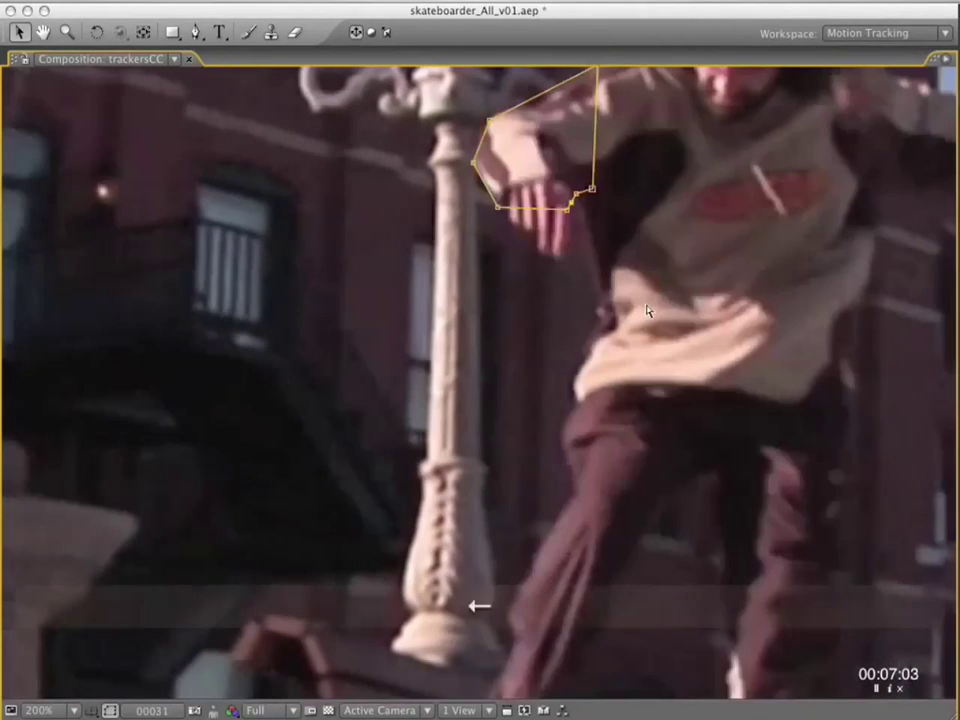
{"action": "key", "text": "k"}
{"action": "key", "text": "k"}
{"action": "key", "text": "k"}
{"action": "key", "text": "k"}
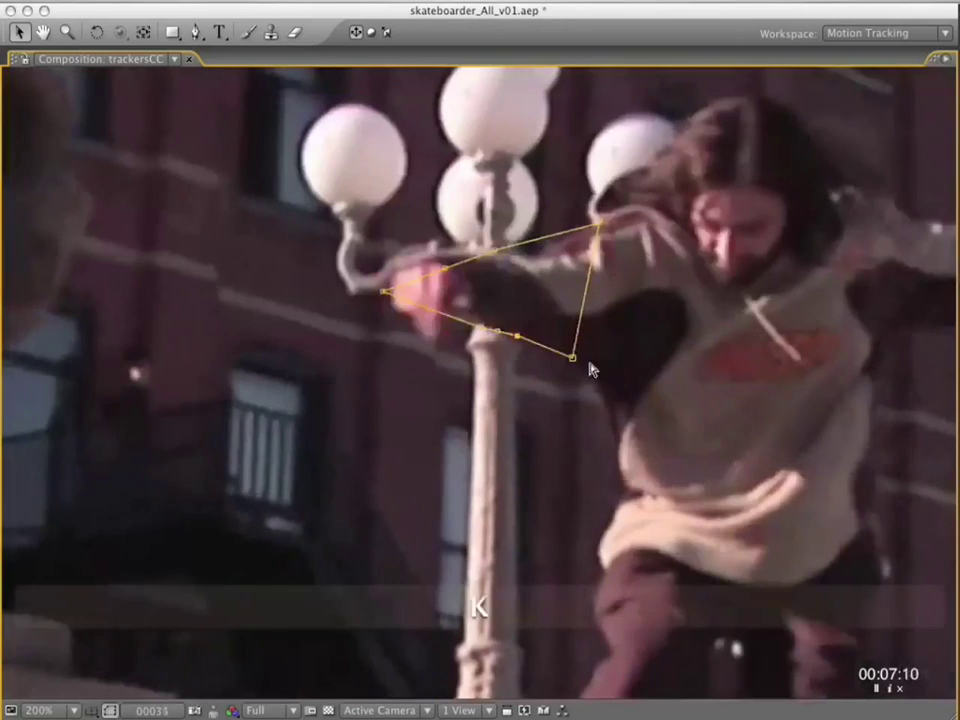
{"action": "key", "text": "k"}
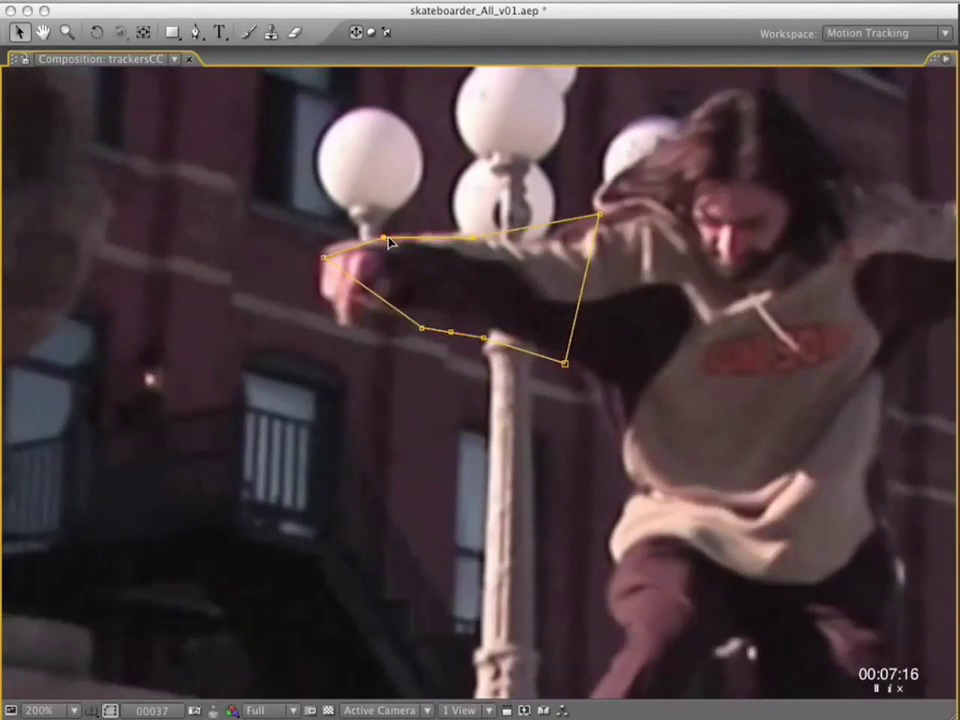
Step: At frame 40, fit the forearm vertex to the sleeve and add a vertex on the upper edge near the shoulder
{"action": "key", "text": "k"}
{"action": "left_click_drag", "start_coordinate": [365, 231], "coordinate": [353, 226]}
{"action": "left_click_drag", "start_coordinate": [541, 209], "coordinate": [545, 223]}
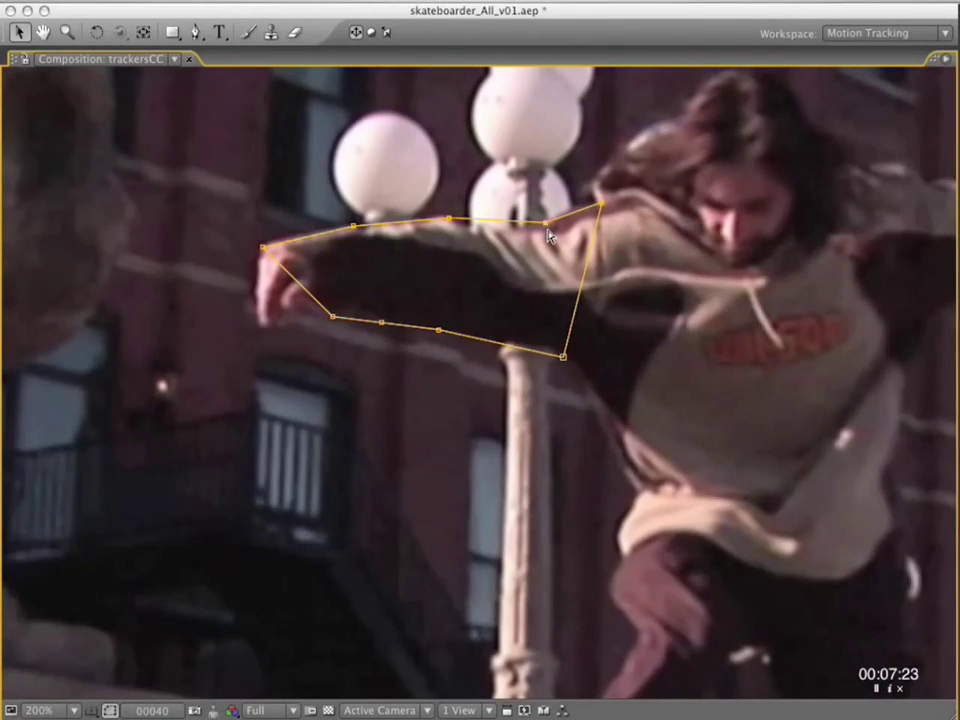
Step: Go back through the mask keyframes from frame 40 to frame 1, fitting the added shoulder-side vertex to the arm
{"action": "key", "text": "j"}
{"action": "key", "text": "j"}
{"action": "key", "text": "j"}
{"action": "key", "text": "j"}
{"action": "key", "text": "j"}
{"action": "key", "text": "j"}
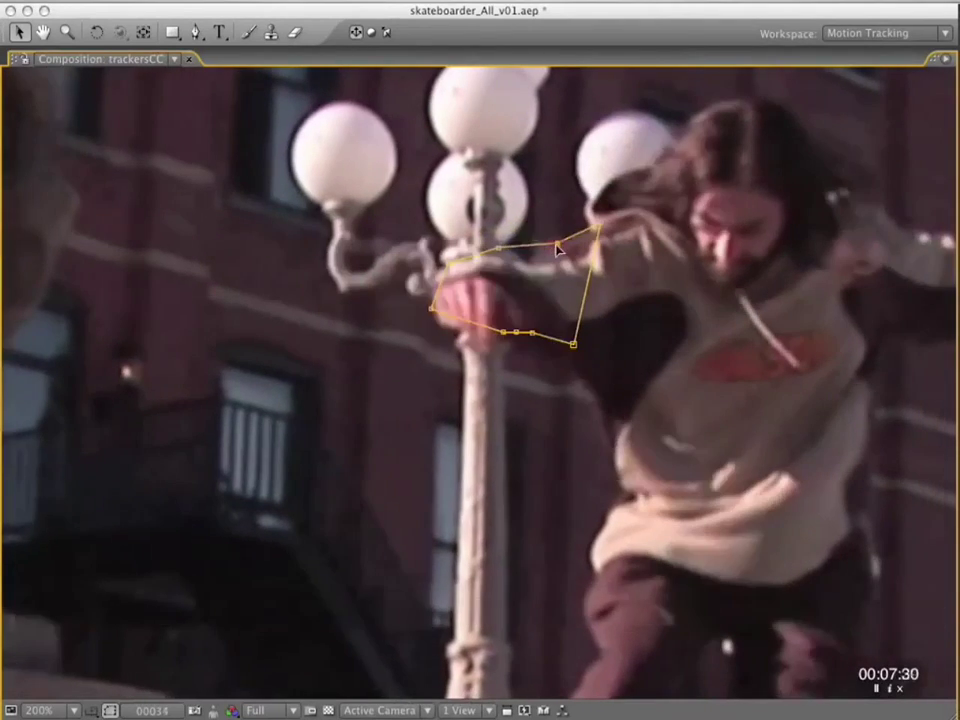
{"action": "key", "text": "j"}
{"action": "key", "text": "j"}
{"action": "key", "text": "j"}
{"action": "key", "text": "j"}
{"action": "key", "text": "j"}
{"action": "key", "text": "j"}
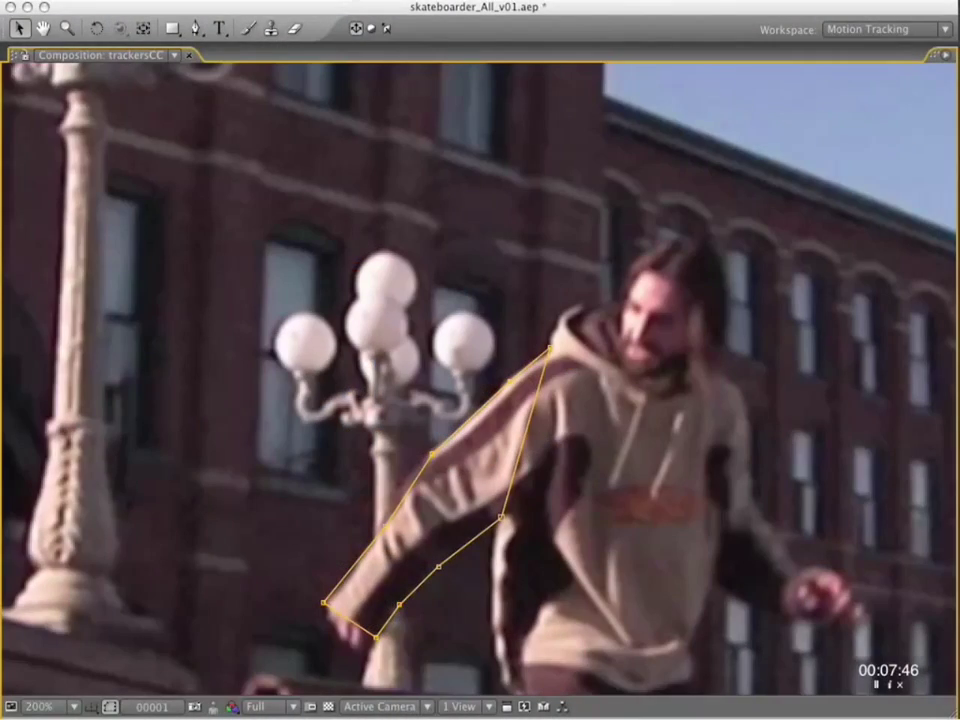
Step: Convert the arm mask to RotoBezier and adjust the vertex tension to curve the outline around the armpit
{"action": "left_click", "coordinate": [347, 1]}
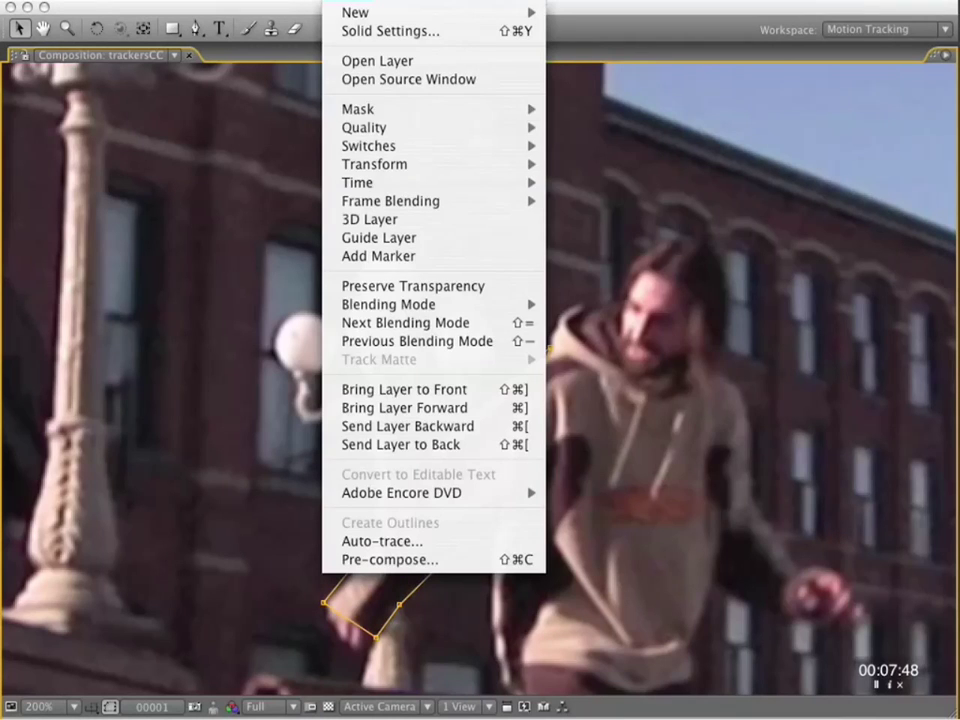
{"action": "mouse_move", "coordinate": [401, 108]}
{"action": "left_click", "coordinate": [705, 318]}
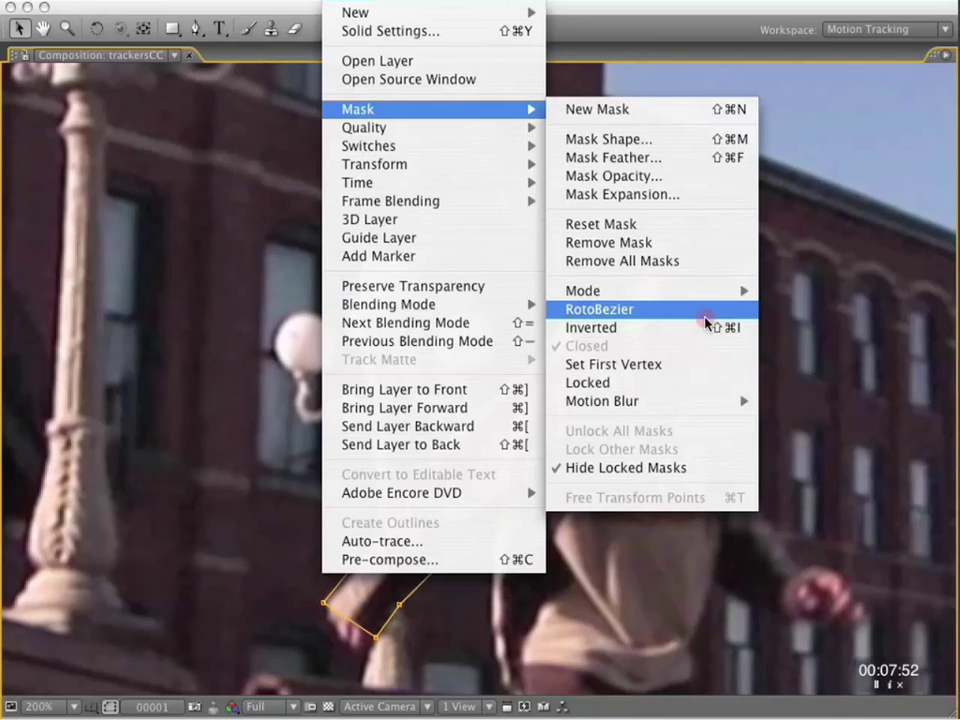
{"action": "left_click", "coordinate": [705, 316]}
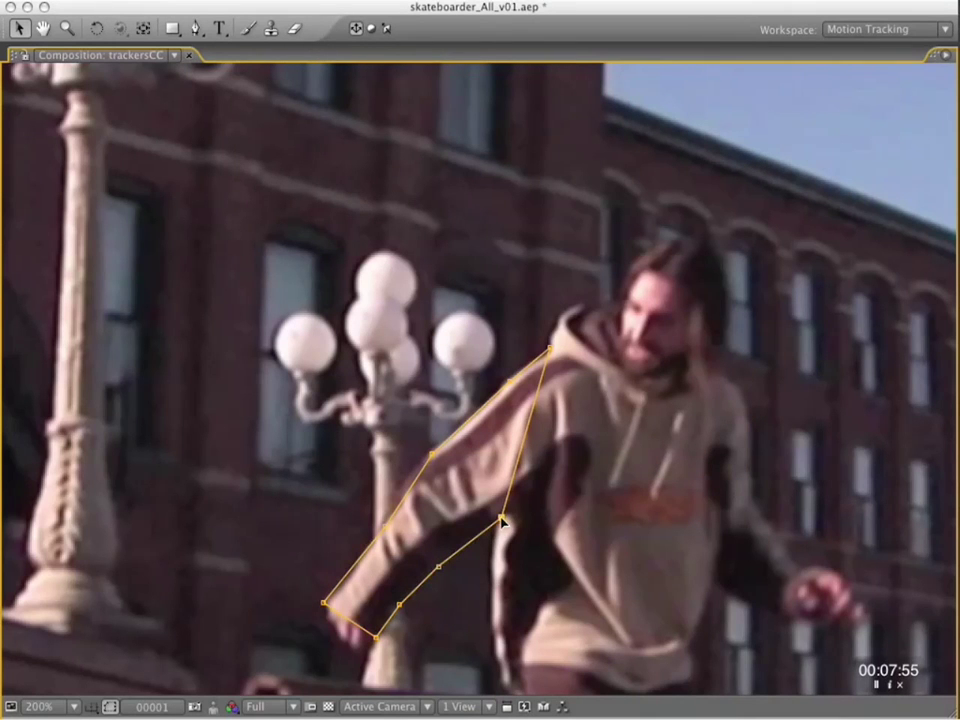
{"action": "left_click", "coordinate": [502, 520], "text": "alt+super"}
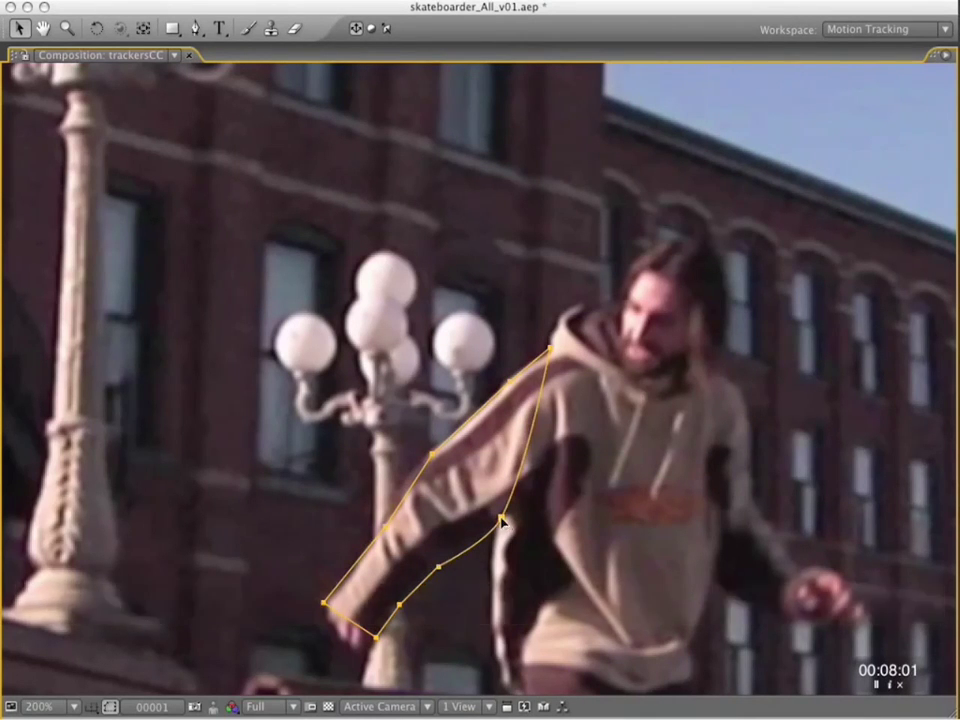
Step: Go through the curved mask's keyframes from frame 1 to frame 35, repositioning the shoulder vertex to suit the arm
{"action": "mouse_move", "coordinate": [551, 348]}
{"action": "left_mouse_down"}
{"action": "mouse_move", "coordinate": [601, 367]}
{"action": "mouse_move", "coordinate": [553, 336]}
{"action": "left_mouse_up"}
{"action": "key", "text": "k"}
{"action": "left_click_drag", "start_coordinate": [596, 135], "coordinate": [548, 392]}
{"action": "key", "text": "k"}
{"action": "left_click_drag", "start_coordinate": [518, 291], "coordinate": [561, 353]}
{"action": "key", "text": "k"}
{"action": "left_click_drag", "start_coordinate": [523, 238], "coordinate": [540, 253]}
{"action": "key", "text": "k"}
{"action": "key", "text": "k"}
{"action": "left_click_drag", "start_coordinate": [523, 202], "coordinate": [551, 223]}
{"action": "key", "text": "k"}
{"action": "key", "text": "k"}
{"action": "key", "text": "k"}
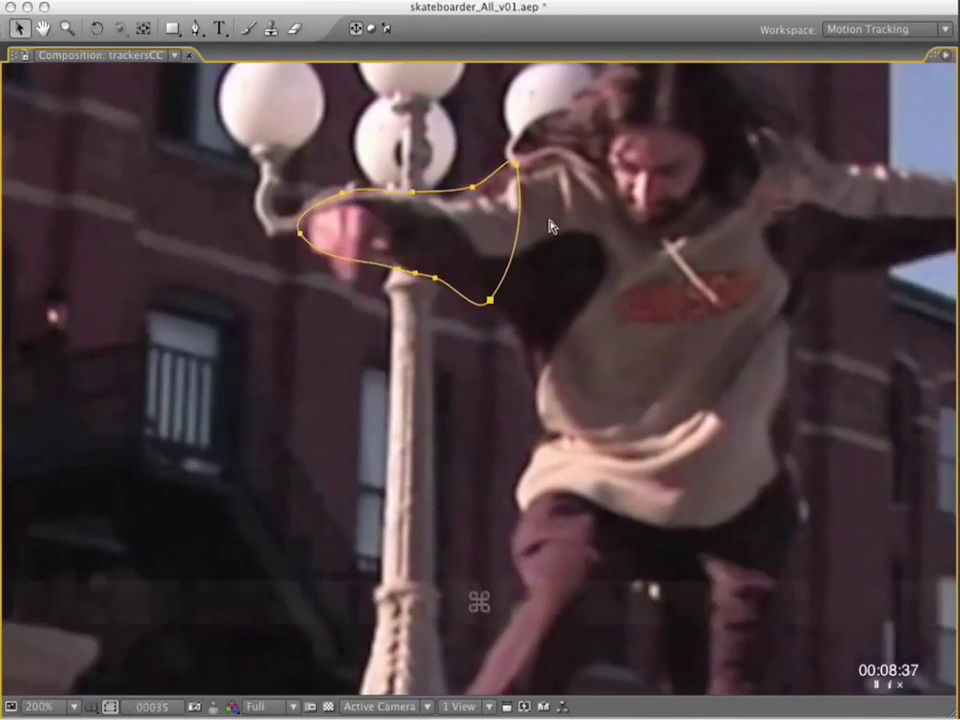
Step: Reposition the shoulder, upper-arm, wrist and armpit vertices of the curved mask at frame 40
{"action": "key", "text": "k"}
{"action": "key", "text": "k"}
{"action": "left_click_drag", "start_coordinate": [518, 143], "coordinate": [478, 162]}
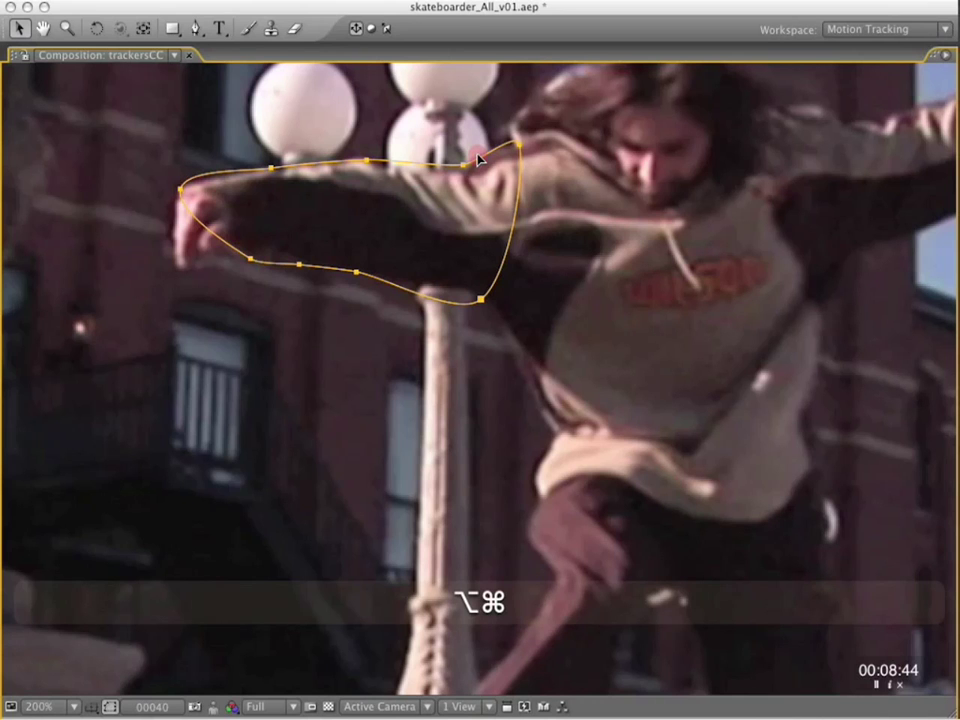
{"action": "left_click_drag", "start_coordinate": [519, 144], "coordinate": [521, 150]}
{"action": "left_click_drag", "start_coordinate": [366, 160], "coordinate": [358, 158]}
{"action": "left_click_drag", "start_coordinate": [271, 168], "coordinate": [279, 172]}
{"action": "left_click_drag", "start_coordinate": [180, 188], "coordinate": [187, 197]}
{"action": "left_click_drag", "start_coordinate": [480, 298], "coordinate": [485, 297]}
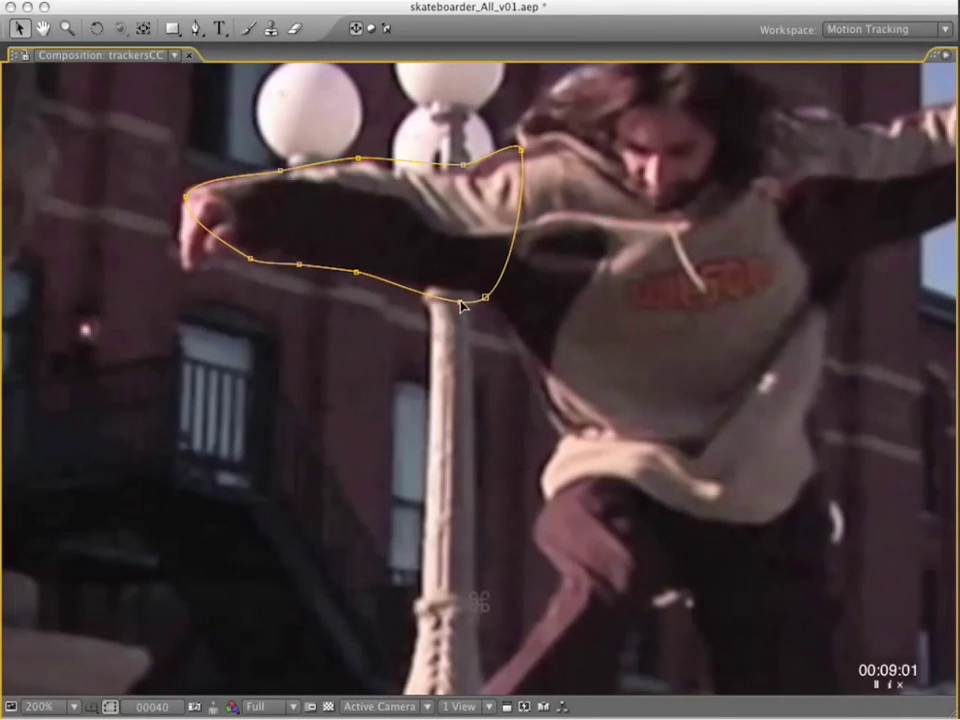
Step: Fit the underarm vertices at frame 37, and the shoulder, upper-edge and hand vertices at frame 35
{"action": "key", "text": "j"}
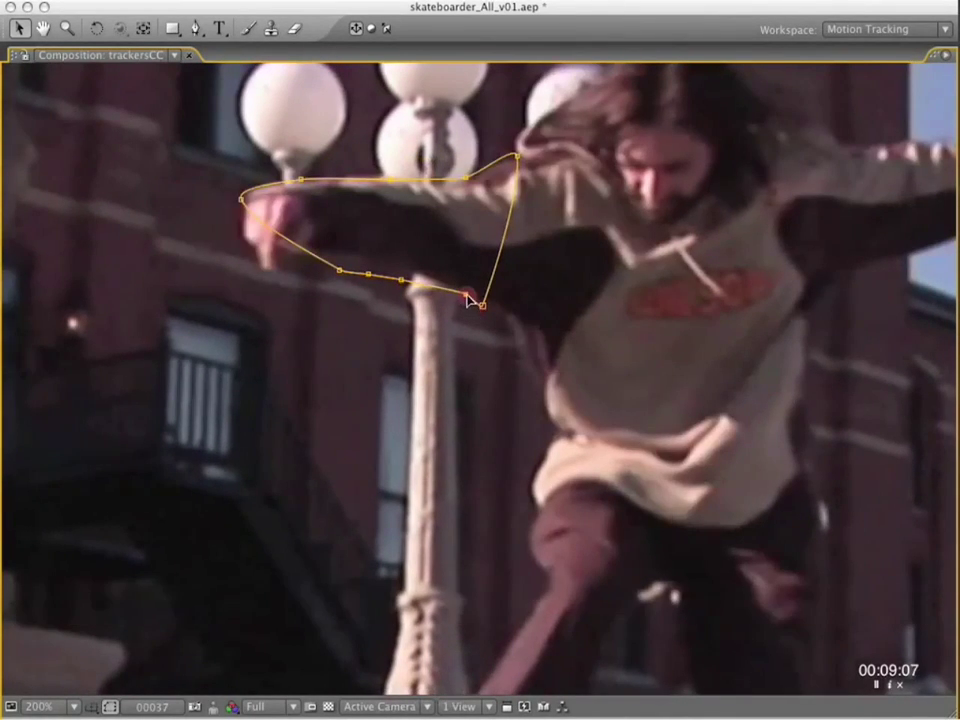
{"action": "left_click", "coordinate": [470, 297], "text": "alt+super"}
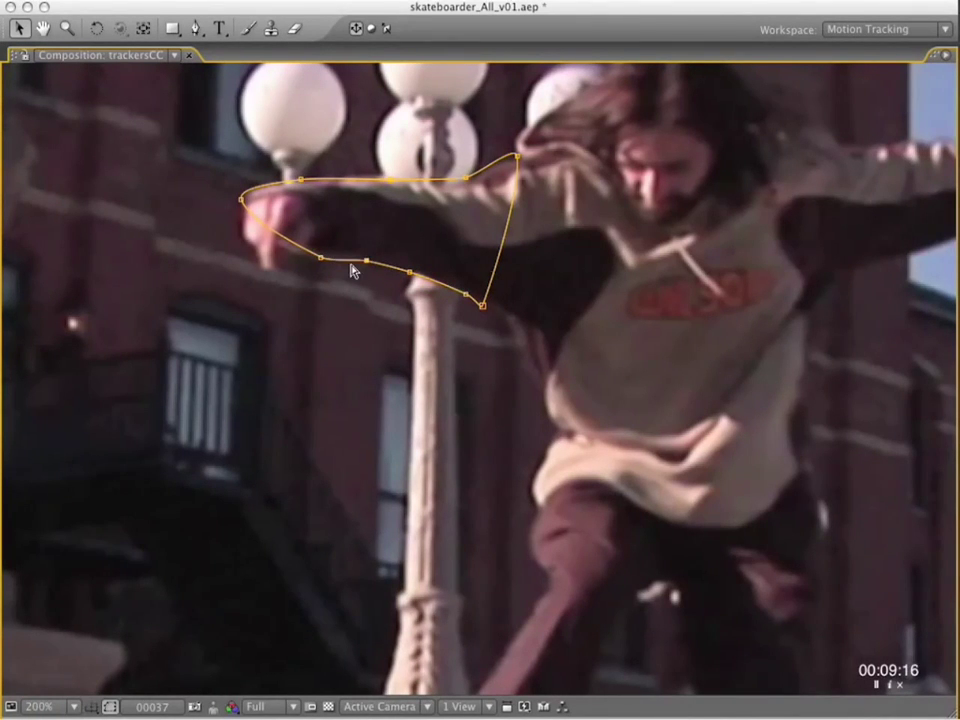
{"action": "key", "text": "j"}
{"action": "left_click_drag", "start_coordinate": [516, 163], "coordinate": [521, 174]}
{"action": "left_click_drag", "start_coordinate": [472, 187], "coordinate": [472, 190]}
{"action": "left_click_drag", "start_coordinate": [342, 193], "coordinate": [341, 189]}
{"action": "left_click_drag", "start_coordinate": [300, 233], "coordinate": [302, 231]}
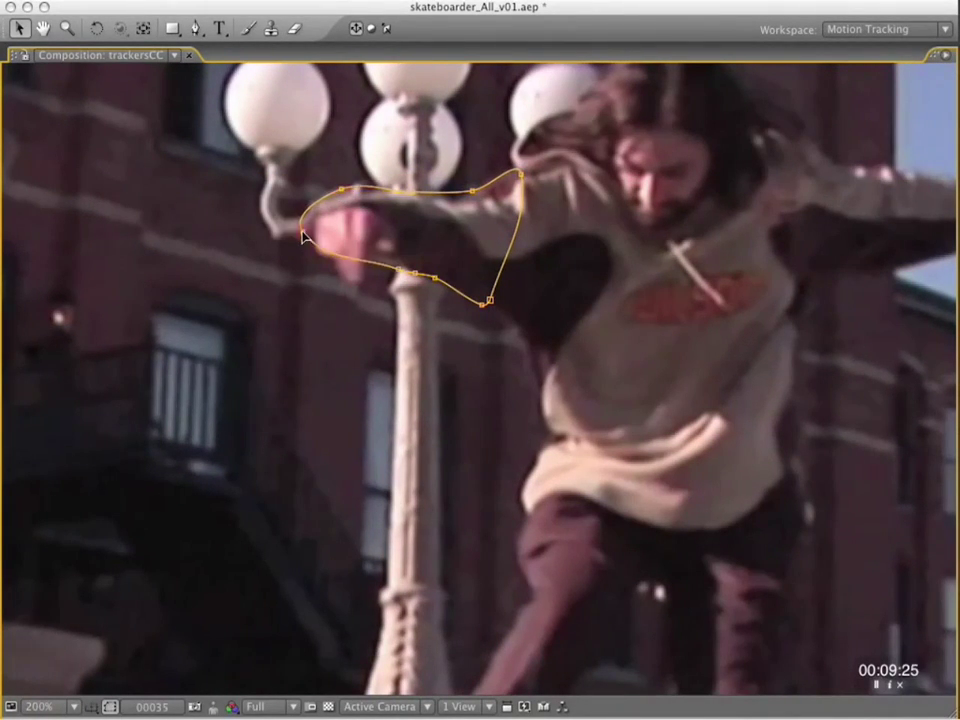
Step: Lower the wrist, upper-arm and shoulder vertices onto the arm at frame 34
{"action": "key", "text": "Page_Up"}
{"action": "left_click_drag", "start_coordinate": [366, 210], "coordinate": [368, 213]}
{"action": "left_click_drag", "start_coordinate": [478, 188], "coordinate": [479, 193]}
{"action": "left_click_drag", "start_coordinate": [517, 168], "coordinate": [518, 176]}
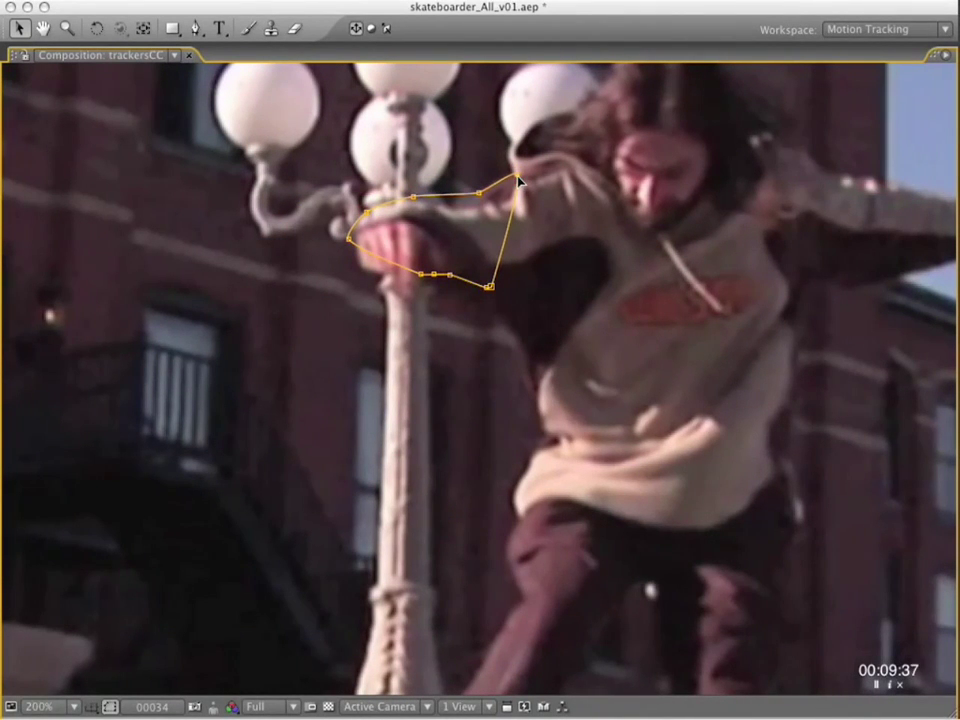
Step: Move the mask's lower wrist vertex closer to the hand at frame 31
{"action": "key", "text": "Page_Up"}
{"action": "key", "text": "Page_Up"}
{"action": "key", "text": "Page_Up"}
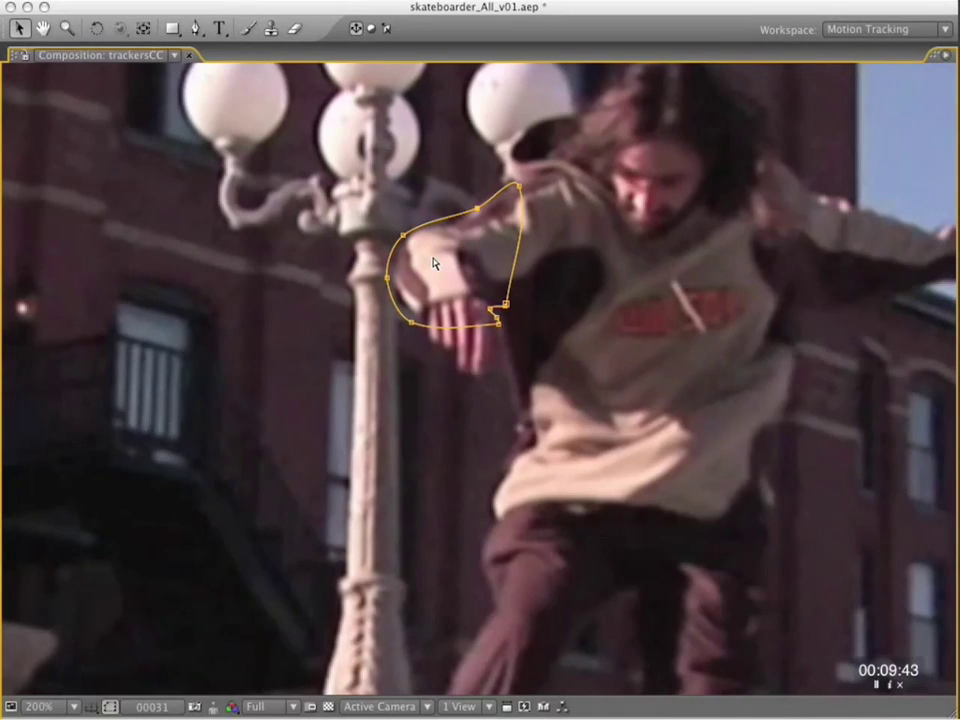
{"action": "key", "text": "grave"}
{"action": "key", "text": "grave"}
{"action": "left_click_drag", "start_coordinate": [412, 322], "coordinate": [423, 325]}
Step: Fit the shoulder and upper-arm vertices at frames 28 and 25, and go back through the keyframes to frame 9
{"action": "key", "text": "j"}
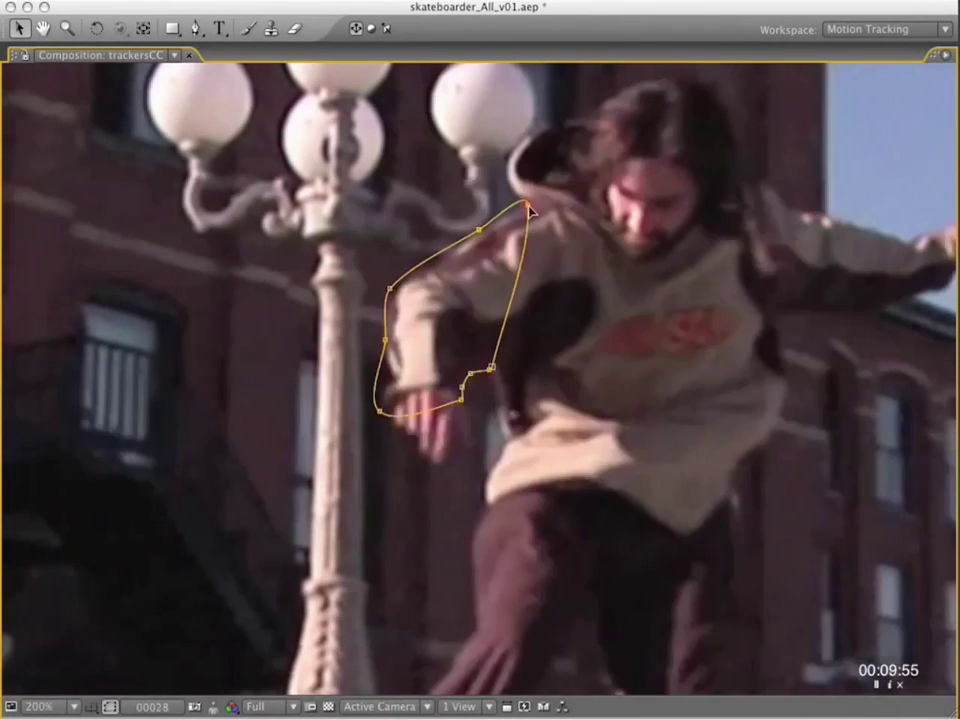
{"action": "key", "text": "j"}
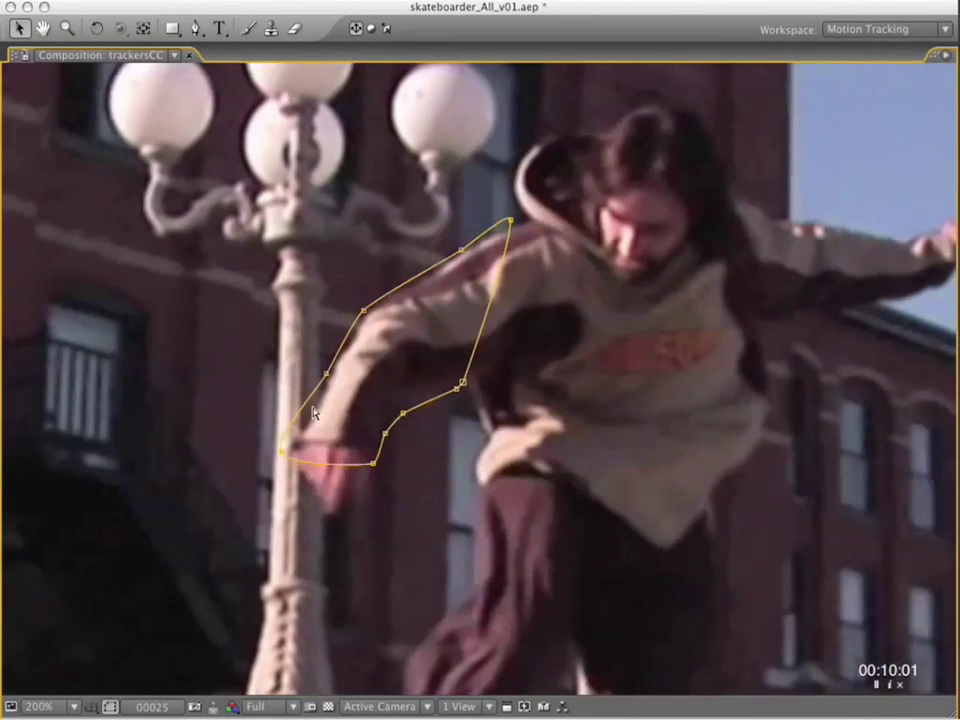
{"action": "left_click_drag", "start_coordinate": [461, 250], "coordinate": [464, 253]}
{"action": "left_click_drag", "start_coordinate": [510, 220], "coordinate": [540, 245]}
{"action": "key", "text": "j"}
{"action": "key", "text": "j"}
{"action": "key", "text": "j"}
{"action": "key", "text": "j"}
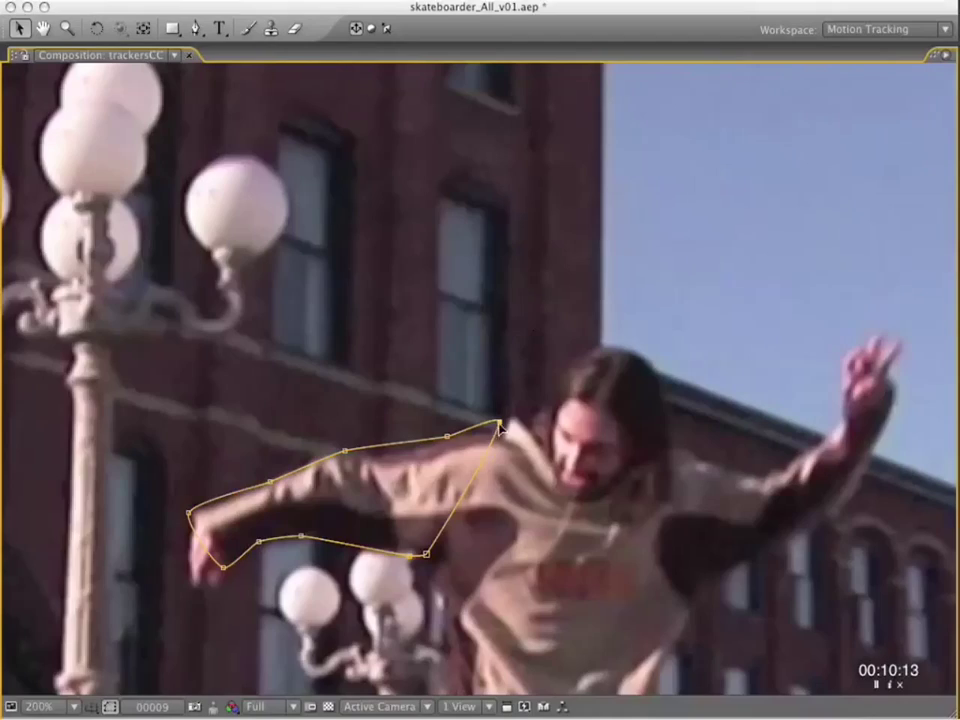
Step: Try adding a vertex along the upper arm's outer edge and fitting it at frames 1 and 9
{"action": "scroll", "coordinate": [497, 458], "scroll_direction": "down", "scroll_amount": 5}
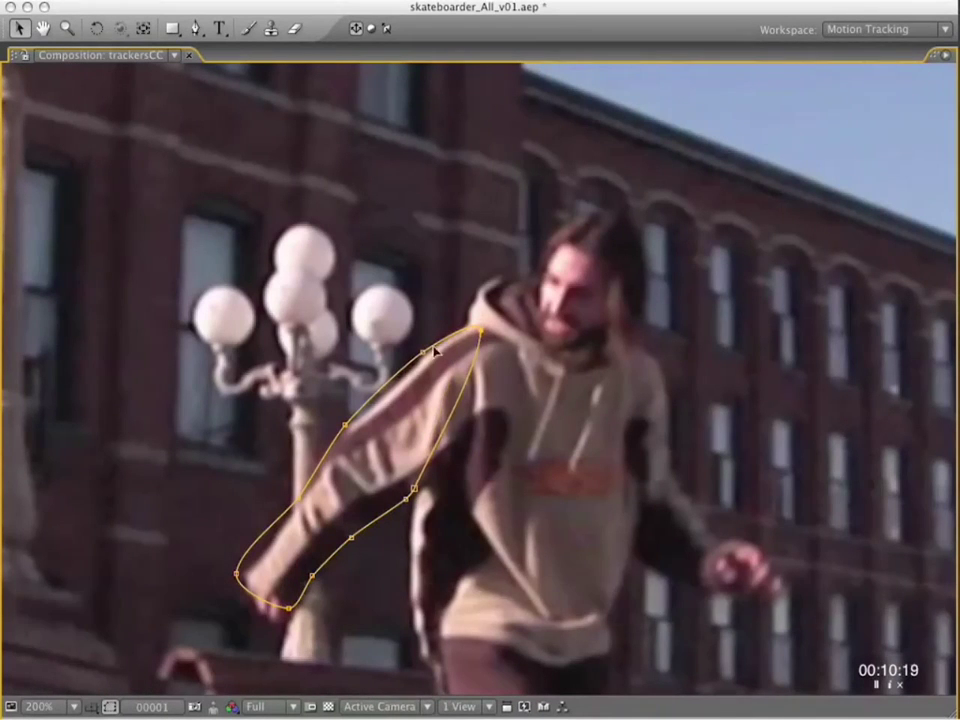
{"action": "key", "text": "alt+super+g"}
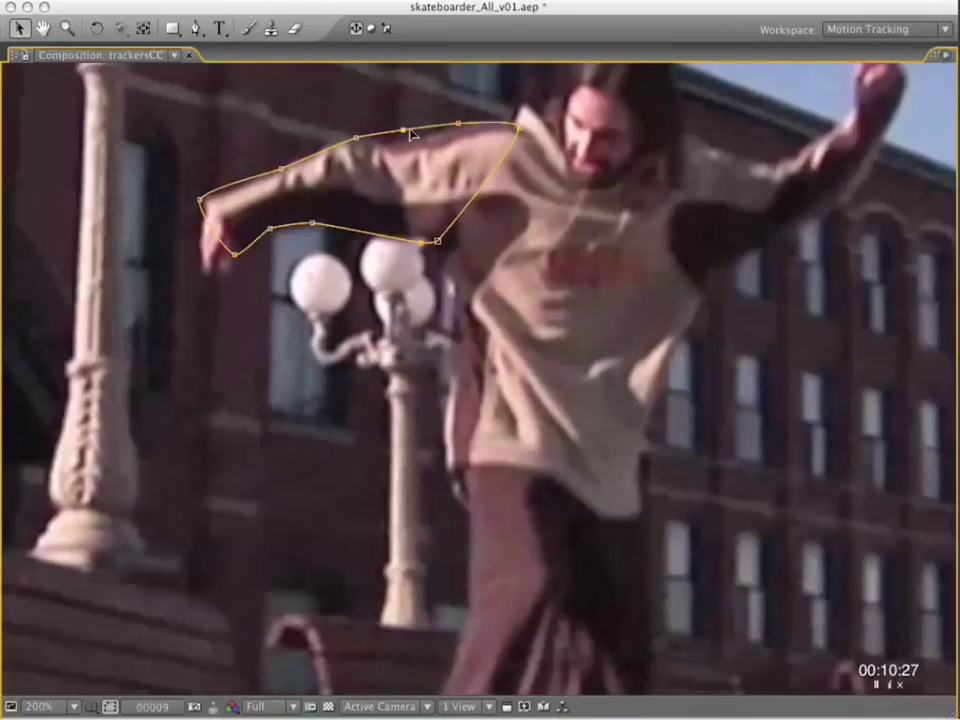
{"action": "mouse_move", "coordinate": [404, 130]}
{"action": "left_mouse_down"}
{"action": "mouse_move", "coordinate": [408, 141]}
{"action": "mouse_move", "coordinate": [406, 133]}
{"action": "left_mouse_up"}
{"action": "key", "text": "k"}
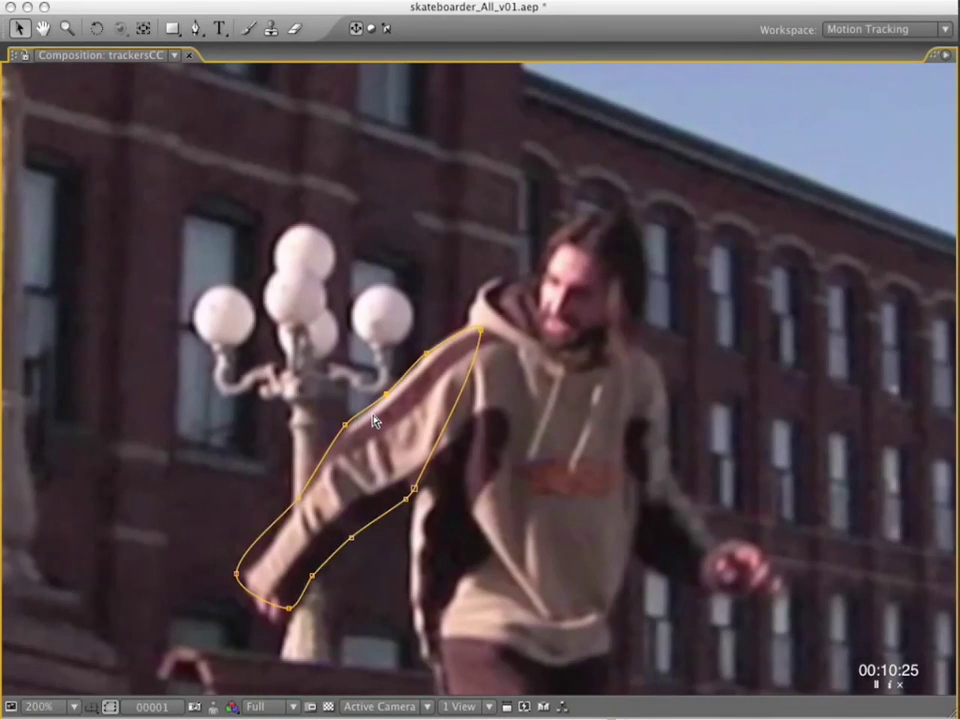
{"action": "left_click", "coordinate": [387, 395], "text": "alt+super"}
{"action": "left_click_drag", "start_coordinate": [427, 353], "coordinate": [422, 353]}
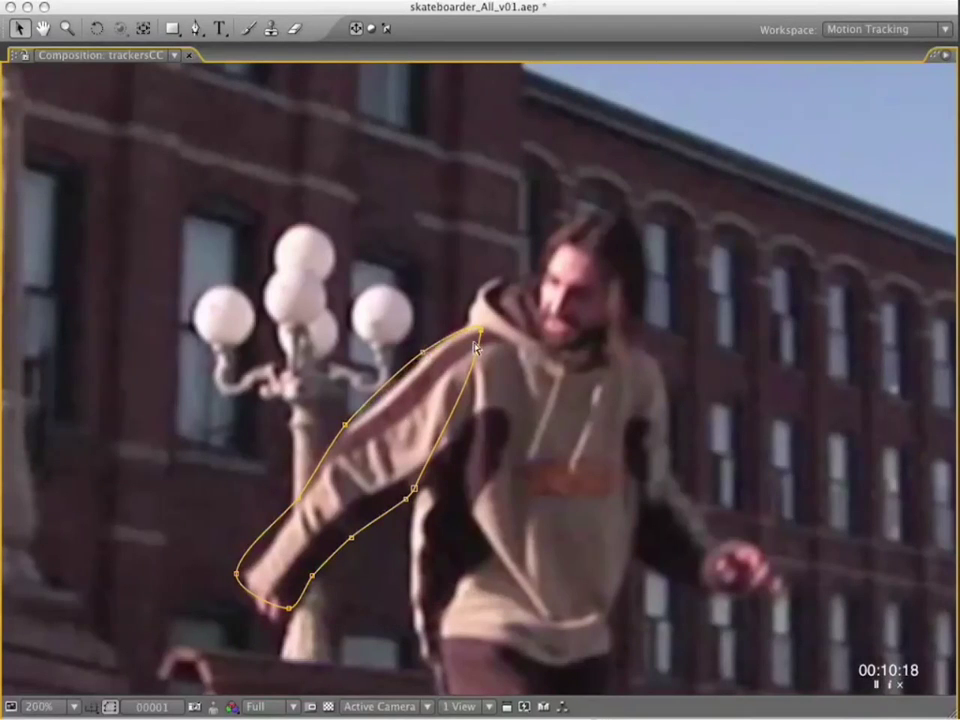
{"action": "key", "text": "space"}
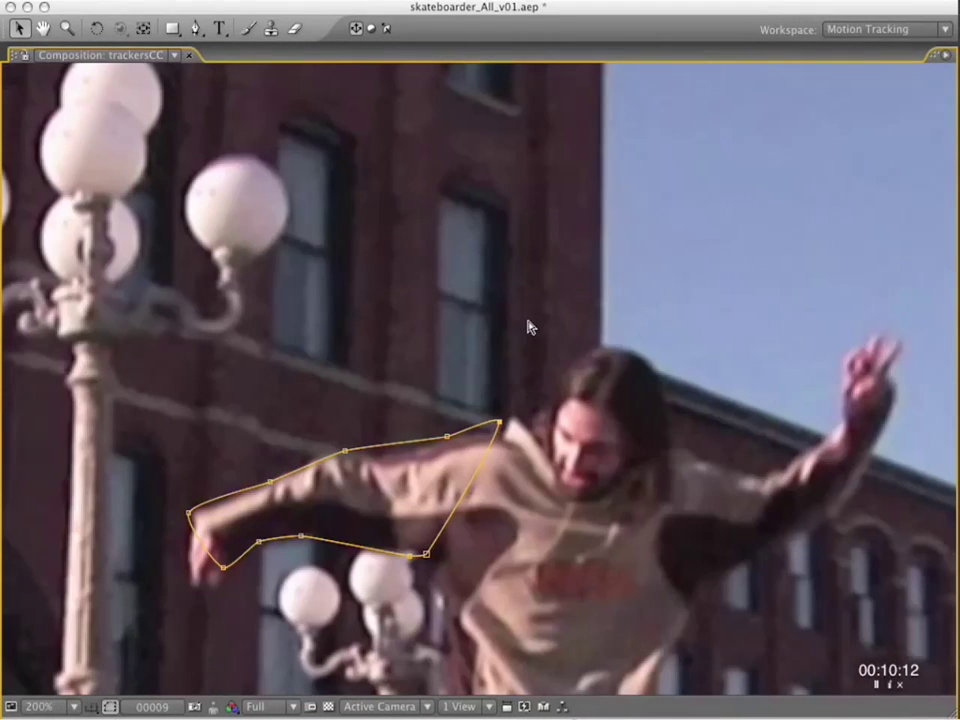
Step: Move the mask's end vertex onto the shoulder seam at frame 9 and at frame 1
{"action": "left_click_drag", "start_coordinate": [499, 424], "coordinate": [508, 441]}
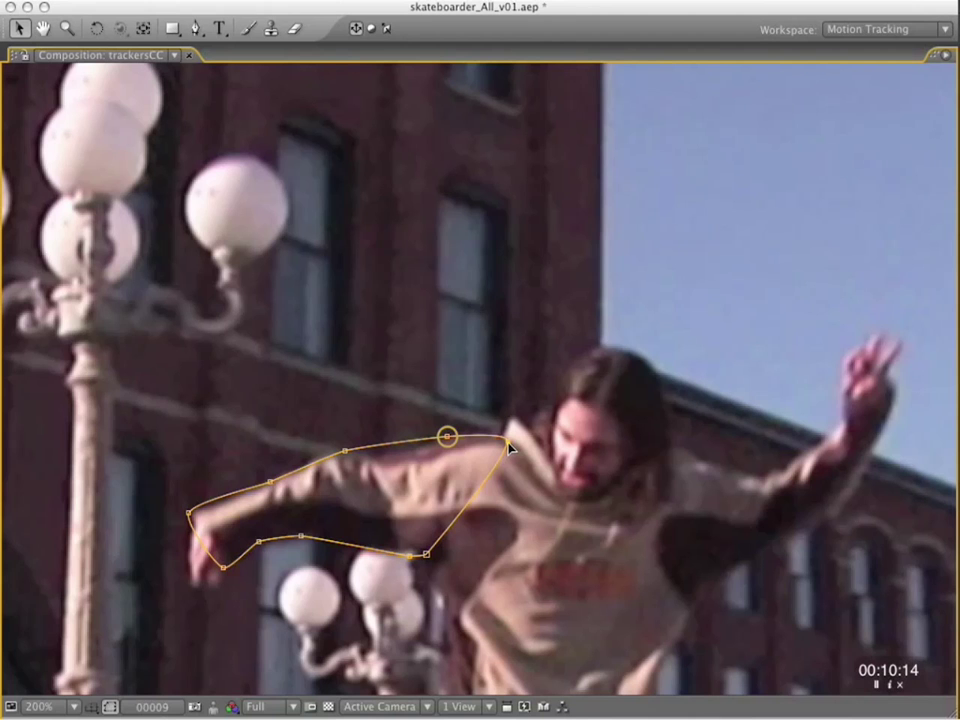
{"action": "key", "text": "Page_Up"}
{"action": "key", "text": "Page_Up"}
{"action": "key", "text": "Page_Up"}
{"action": "key", "text": "Page_Up"}
{"action": "key", "text": "Page_Up"}
{"action": "key", "text": "Page_Up"}
{"action": "key", "text": "Page_Up"}
{"action": "key", "text": "Page_Up"}
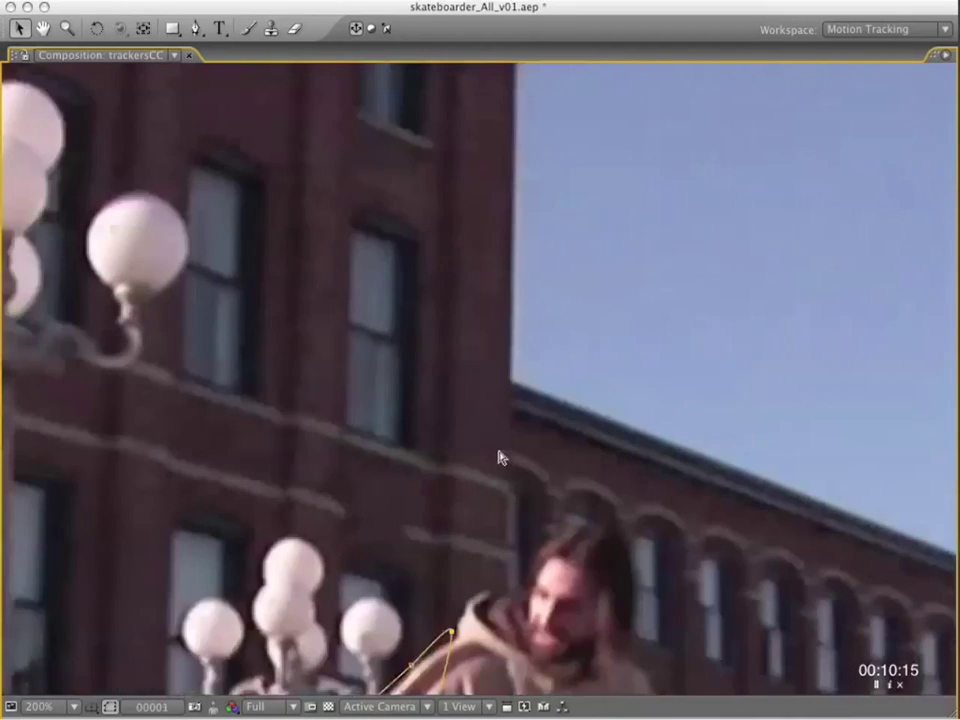
{"action": "left_click_drag", "start_coordinate": [463, 320], "coordinate": [482, 332]}
Step: At frame 1, add a vertex midway along the upper arm's outer edge and fit the edge to the sleeve
{"action": "left_click_drag", "start_coordinate": [423, 352], "coordinate": [427, 354]}
{"action": "left_click_drag", "start_coordinate": [384, 386], "coordinate": [387, 394]}
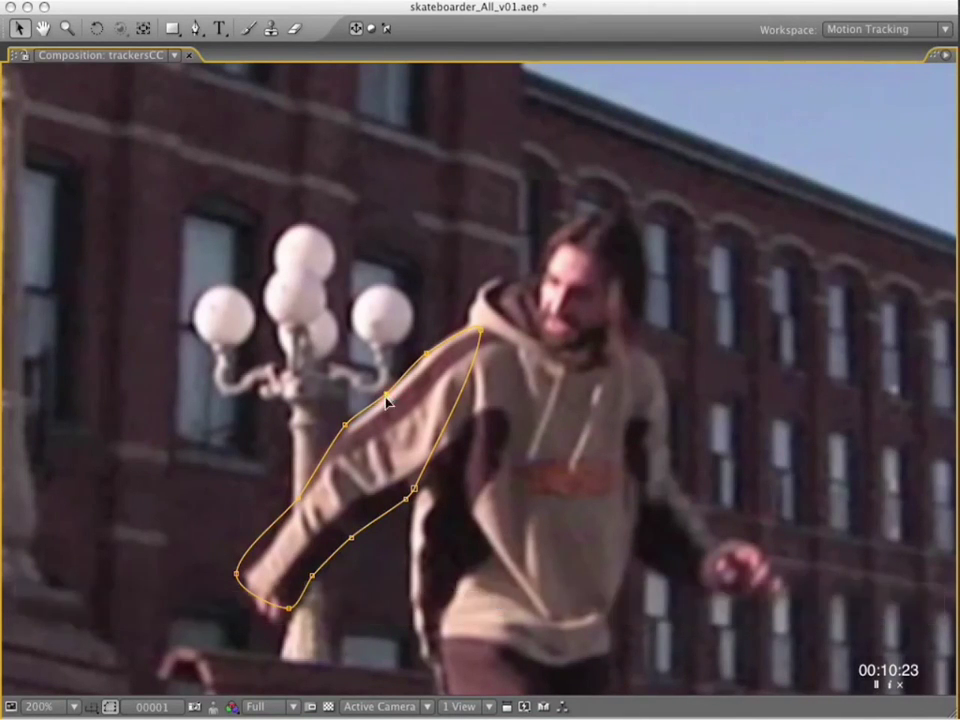
{"action": "left_click_drag", "start_coordinate": [387, 394], "coordinate": [382, 390]}
Step: Fit the two upper-arm edge vertices to the sleeve at frame 9
{"action": "key", "text": "k"}
{"action": "left_click_drag", "start_coordinate": [405, 130], "coordinate": [343, 146]}
{"action": "left_click_drag", "start_coordinate": [458, 124], "coordinate": [461, 127]}
Step: Fit the added upper-arm vertex to the sleeve in the keyframes from frame 18 to frame 34
{"action": "key", "text": "k"}
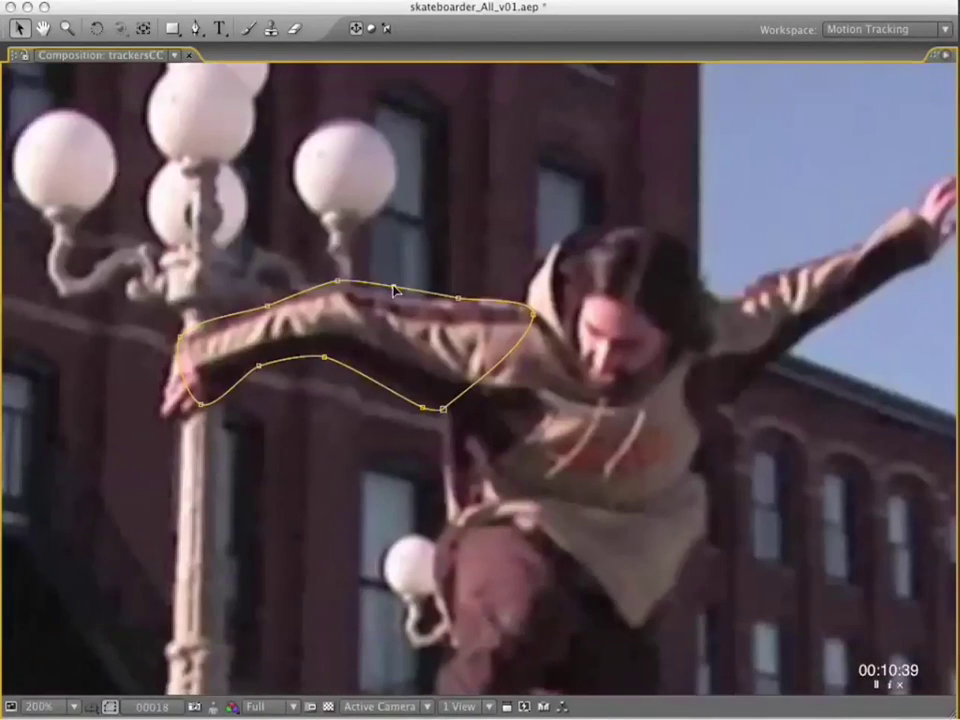
{"action": "key", "text": "k"}
{"action": "key", "text": "k"}
{"action": "key", "text": "k"}
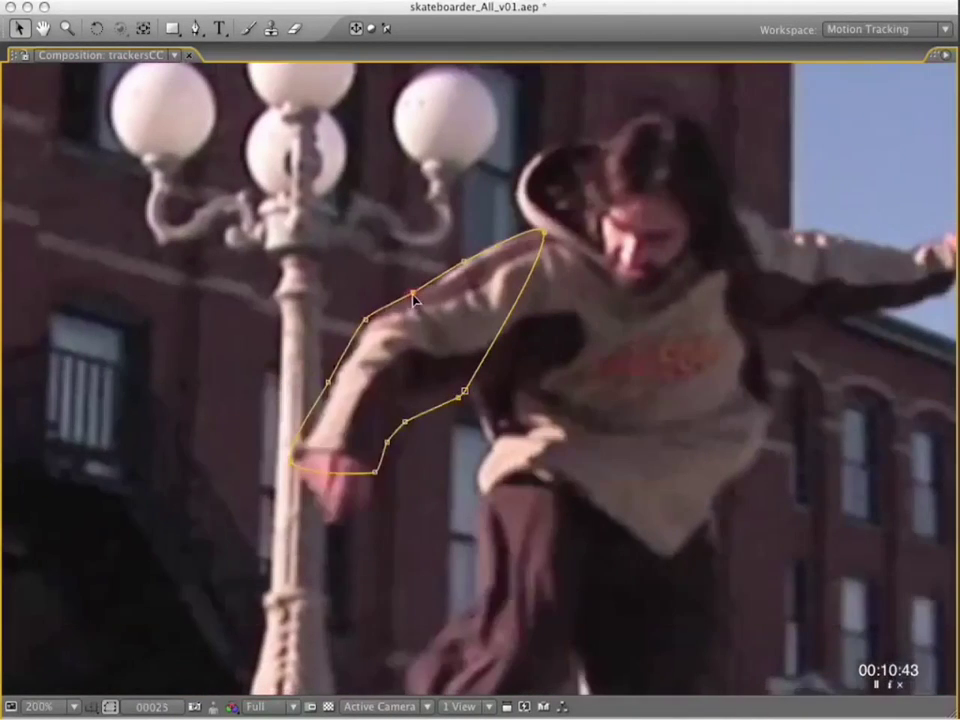
{"action": "key", "text": "k"}
{"action": "key", "text": "k"}
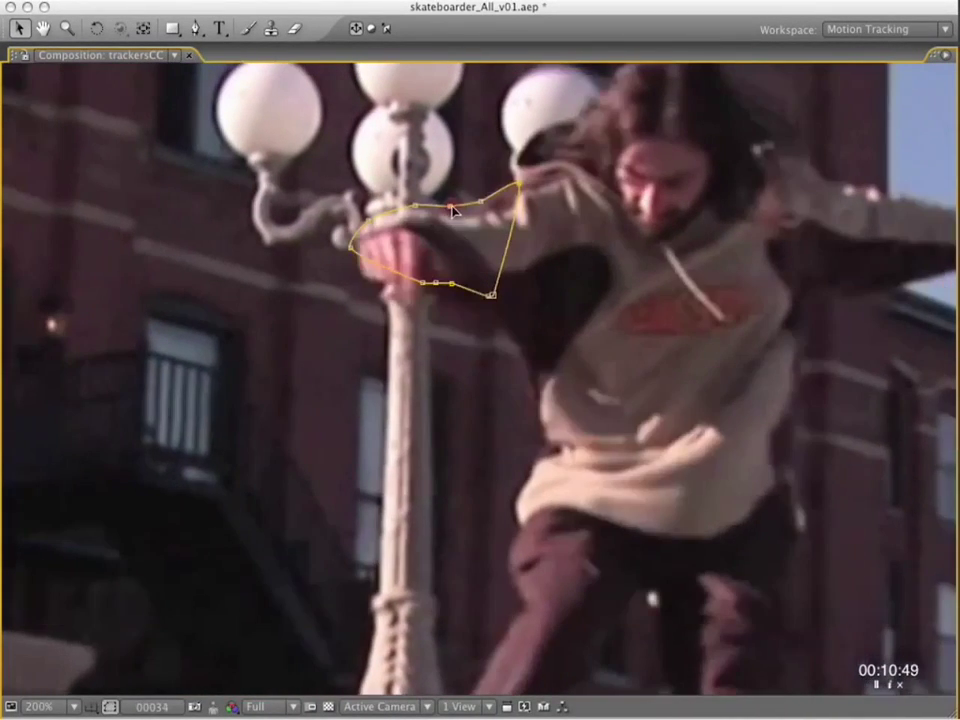
Step: Advance to the frame 40 keyframe and pull the added upper-arm vertex down onto the sleeve's edge
{"action": "key", "text": "k"}
{"action": "key", "text": "k"}
{"action": "key", "text": "k"}
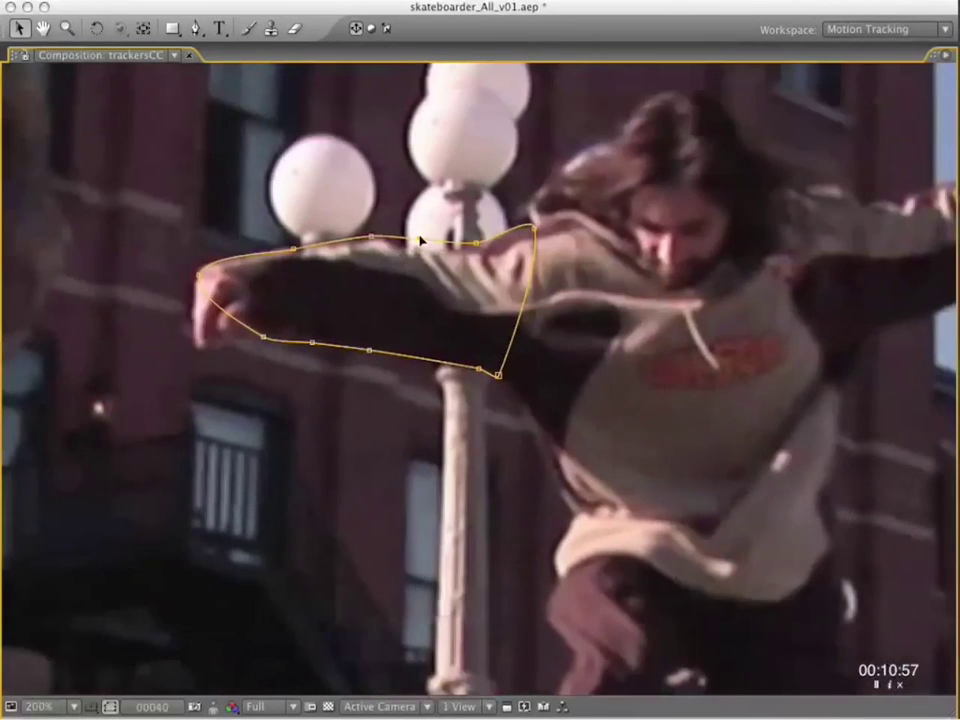
{"action": "left_click_drag", "start_coordinate": [420, 238], "coordinate": [428, 251]}
{"action": "left_click", "coordinate": [401, 247], "text": "super"}
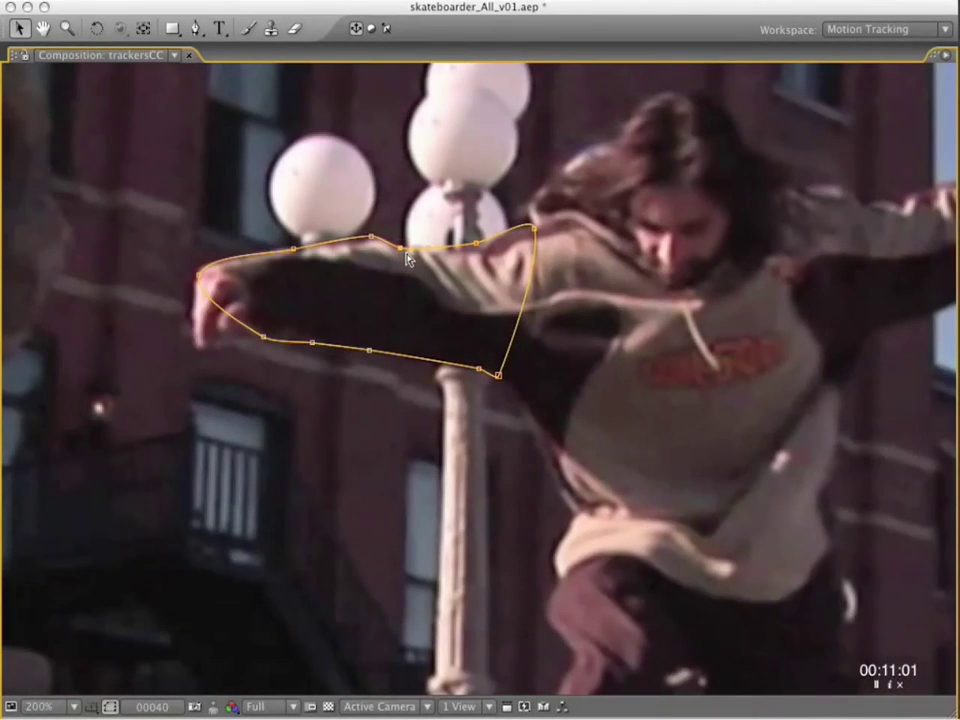
Step: Fit the mask's upper-arm and shoulder vertices to the sleeve in the frame 37 and frame 35 keyframes
{"action": "key", "text": "j"}
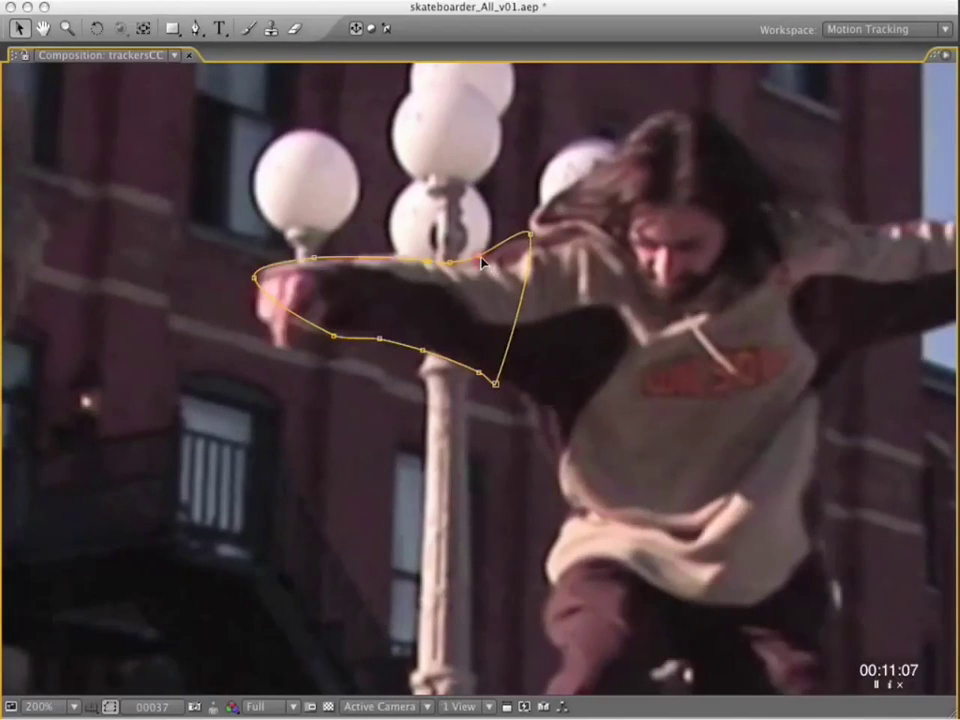
{"action": "key", "text": "k"}
{"action": "mouse_move", "coordinate": [531, 235]}
{"action": "left_mouse_down"}
{"action": "mouse_move", "coordinate": [540, 234]}
{"action": "mouse_move", "coordinate": [537, 256]}
{"action": "left_mouse_up"}
{"action": "key", "text": "j"}
{"action": "key", "text": "j"}
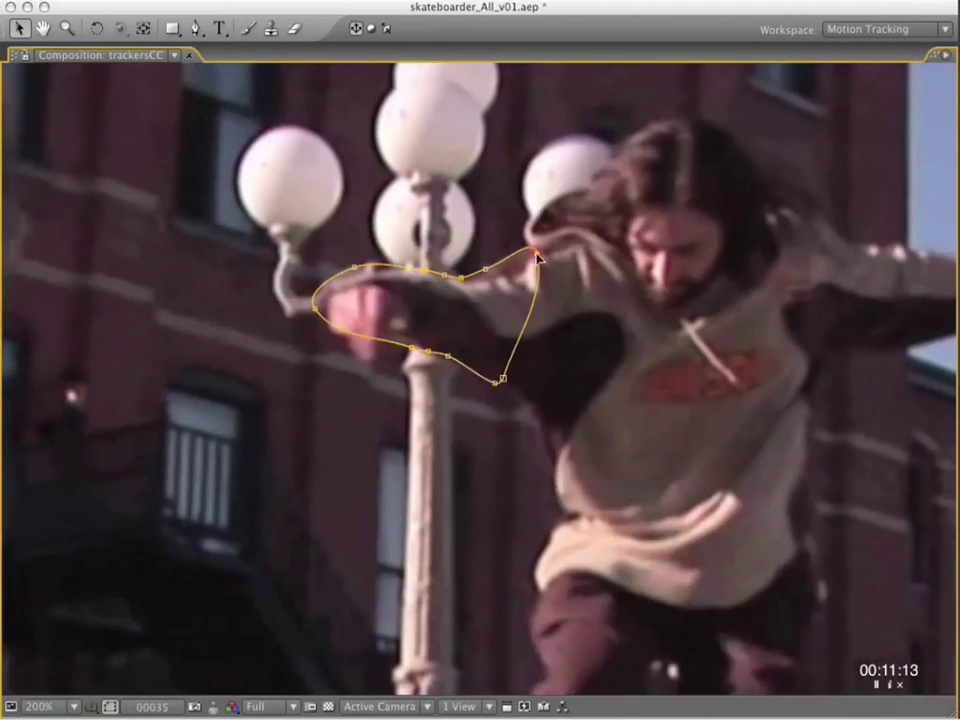
Step: Add a vertex on the forearm's outer edge near the wrist in the frame 28 keyframe
{"action": "key", "text": "j"}
{"action": "key", "text": "j"}
{"action": "key", "text": "j"}
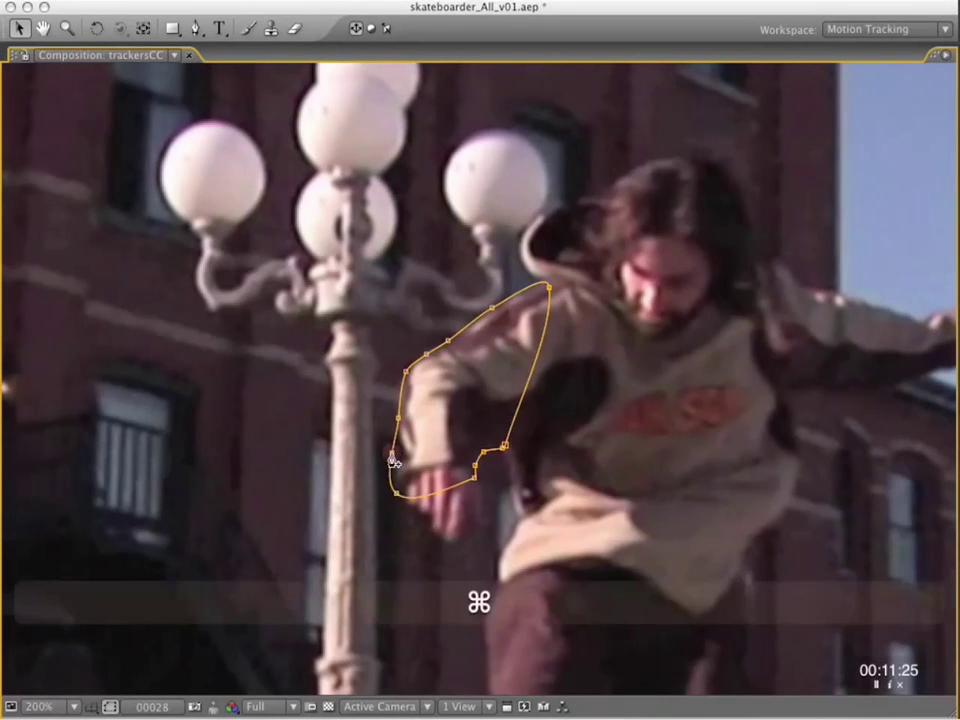
{"action": "key", "text": "j"}
{"action": "key", "text": "j"}
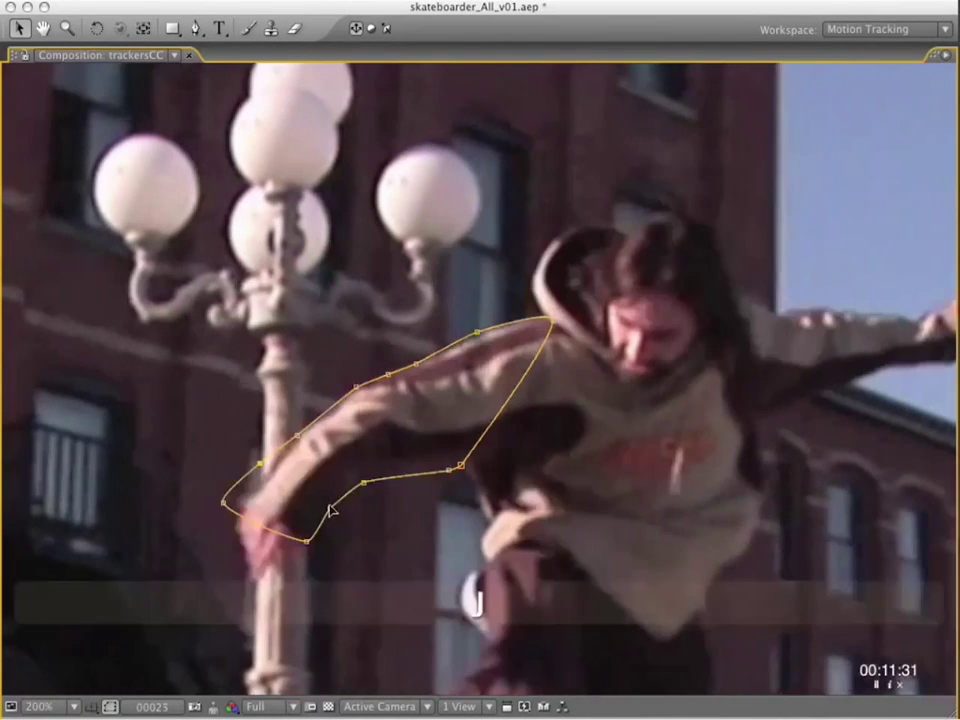
Step: Fit the added forearm vertices on the outer edge to the sleeve at frame 18
{"action": "key", "text": "k"}
{"action": "key", "text": "k"}
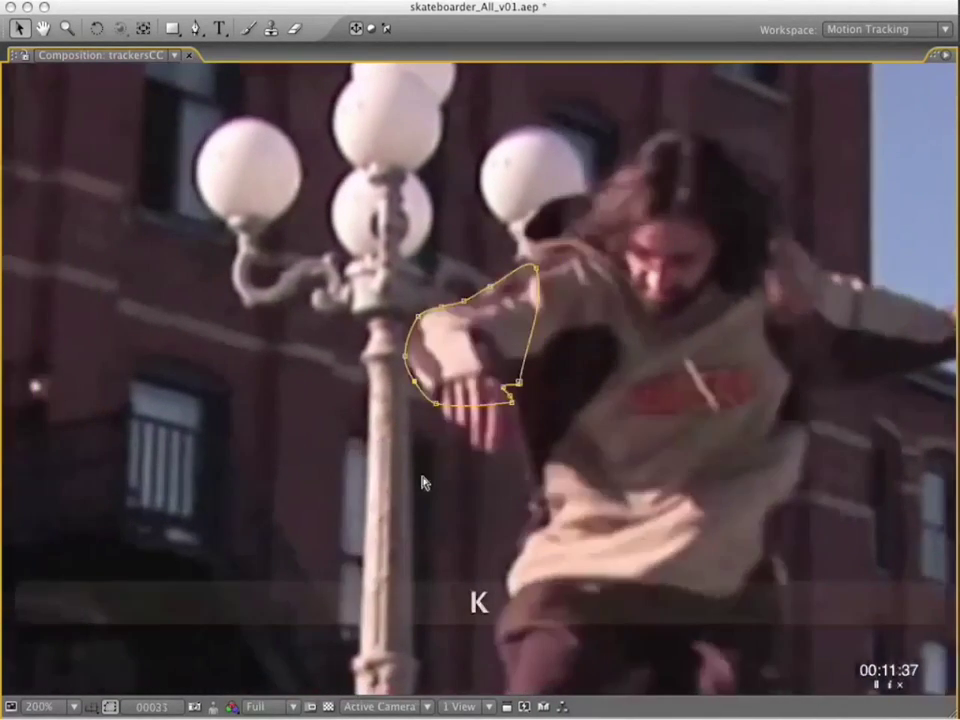
{"action": "key", "text": "j"}
{"action": "key", "text": "k"}
{"action": "key", "text": "k"}
{"action": "key", "text": "k"}
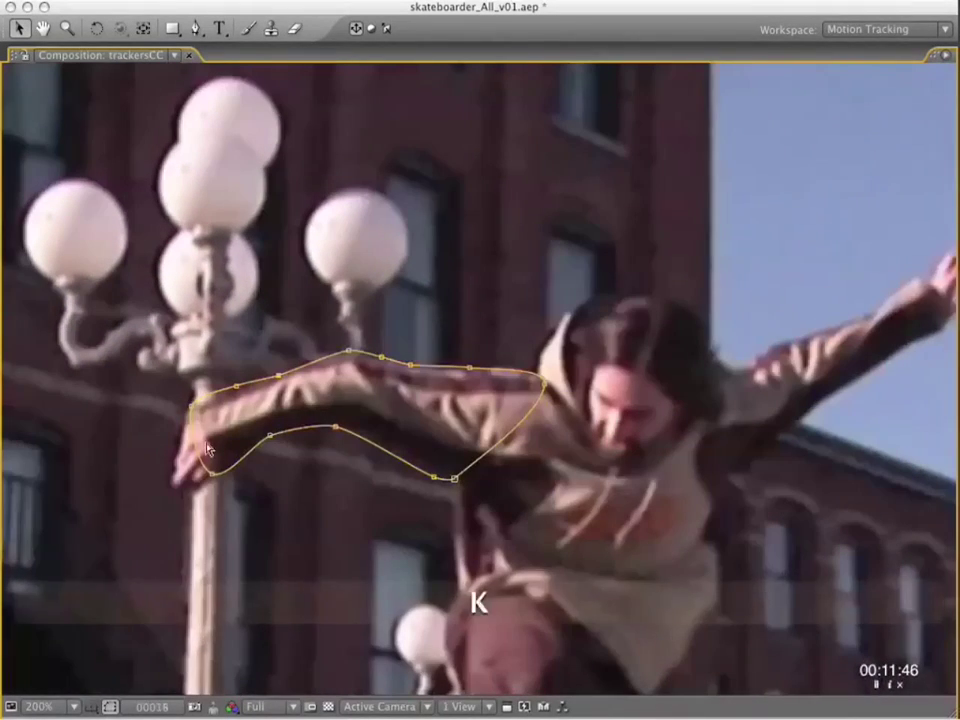
{"action": "left_click", "coordinate": [192, 407], "text": "alt+super"}
{"action": "left_click_drag", "start_coordinate": [236, 386], "coordinate": [234, 389]}
Step: Go back to the frame 9 keyframe and fit the forearm's outer-edge vertices to the sleeve
{"action": "key", "text": "j"}
{"action": "left_click_drag", "start_coordinate": [256, 536], "coordinate": [390, 365]}
{"action": "left_click_drag", "start_coordinate": [335, 419], "coordinate": [379, 402]}
{"action": "left_click_drag", "start_coordinate": [492, 358], "coordinate": [443, 354]}
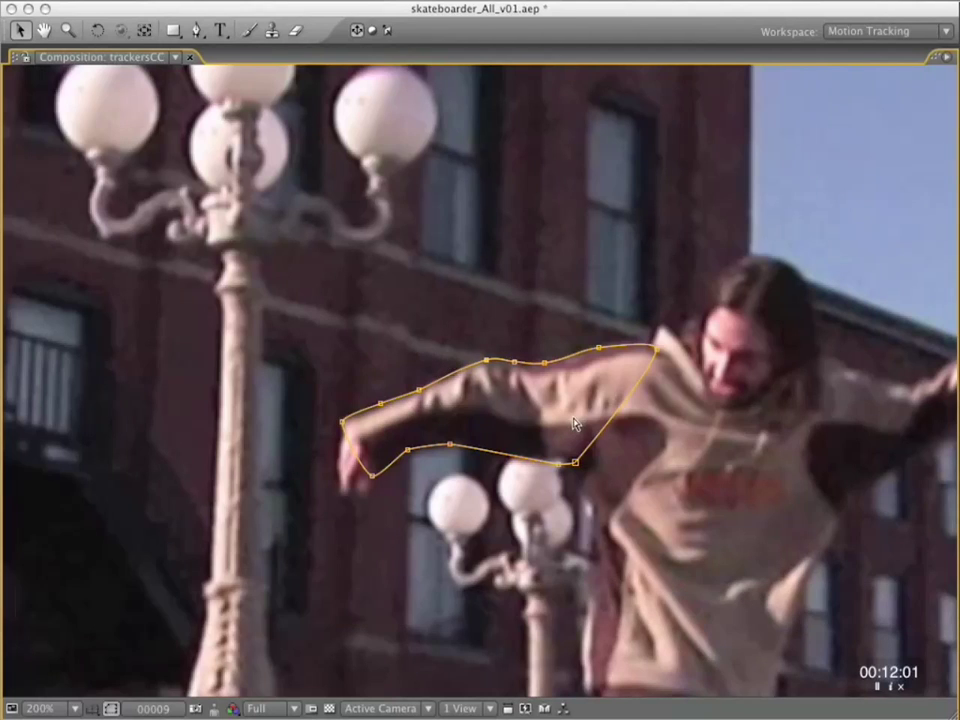
Step: At frame 3, select the whole mask and shift it slightly down onto the arm
{"action": "key", "text": "j"}
{"action": "key", "text": "space"}
{"action": "left_click_drag", "start_coordinate": [587, 503], "coordinate": [570, 214]}
{"action": "scroll", "coordinate": [574, 249], "scroll_direction": "down", "scroll_amount": 1}
{"action": "key", "text": "period"}
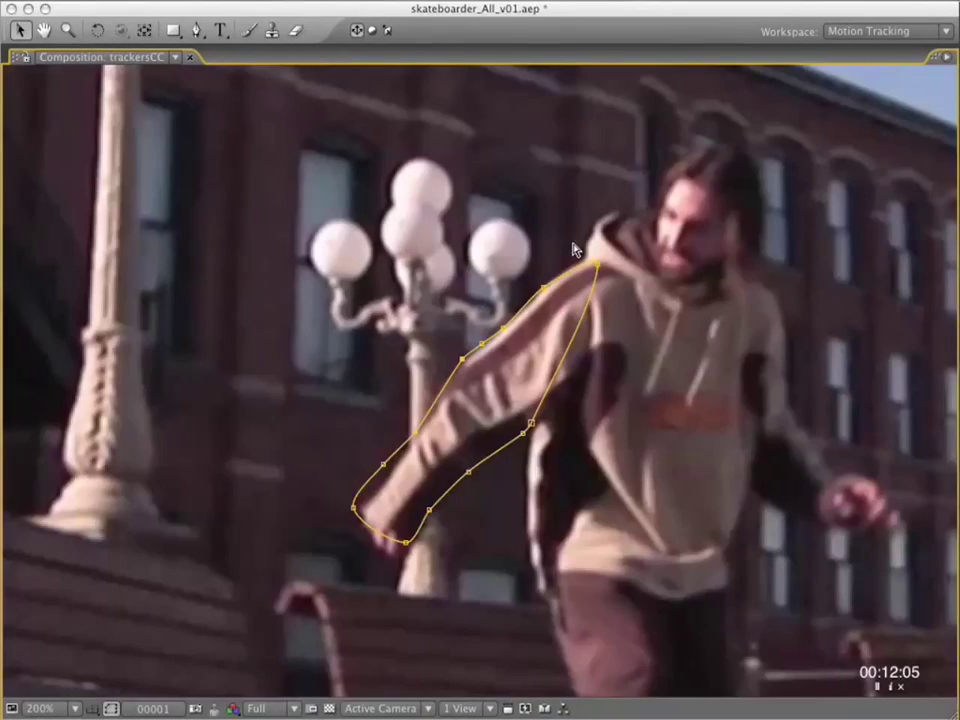
{"action": "key", "text": "Page_Down"}
{"action": "key", "text": "Page_Down"}
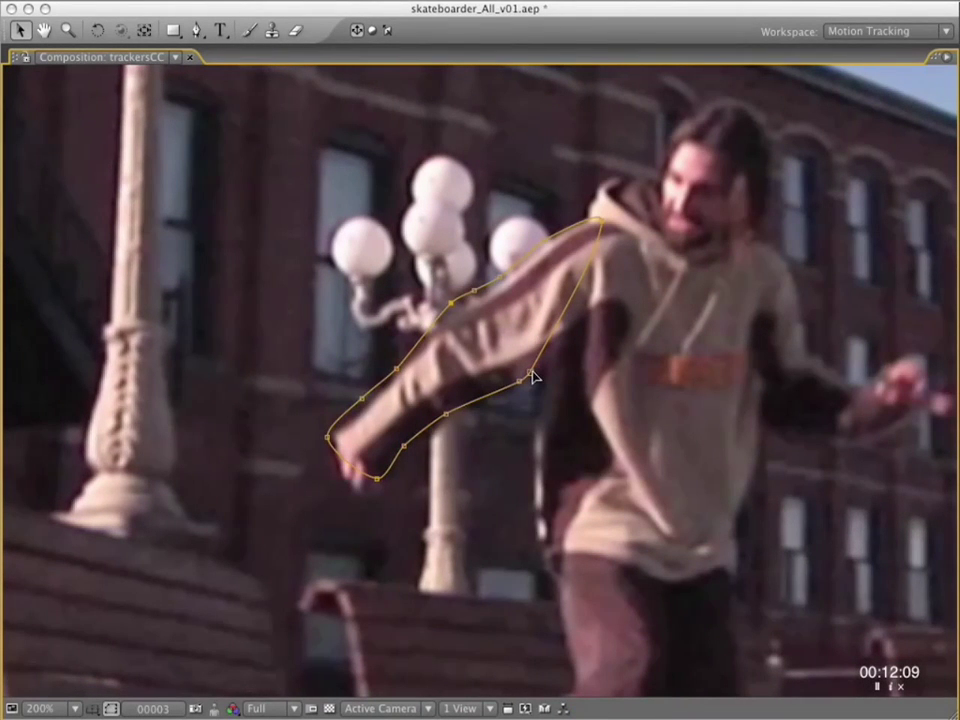
{"action": "left_click", "coordinate": [531, 373], "text": "alt"}
{"action": "left_click_drag", "start_coordinate": [531, 373], "coordinate": [537, 384]}
Step: Free-transform the whole mask at frame 3, rotating it slightly about its wrist end to match the arm
{"action": "double_click", "coordinate": [537, 384]}
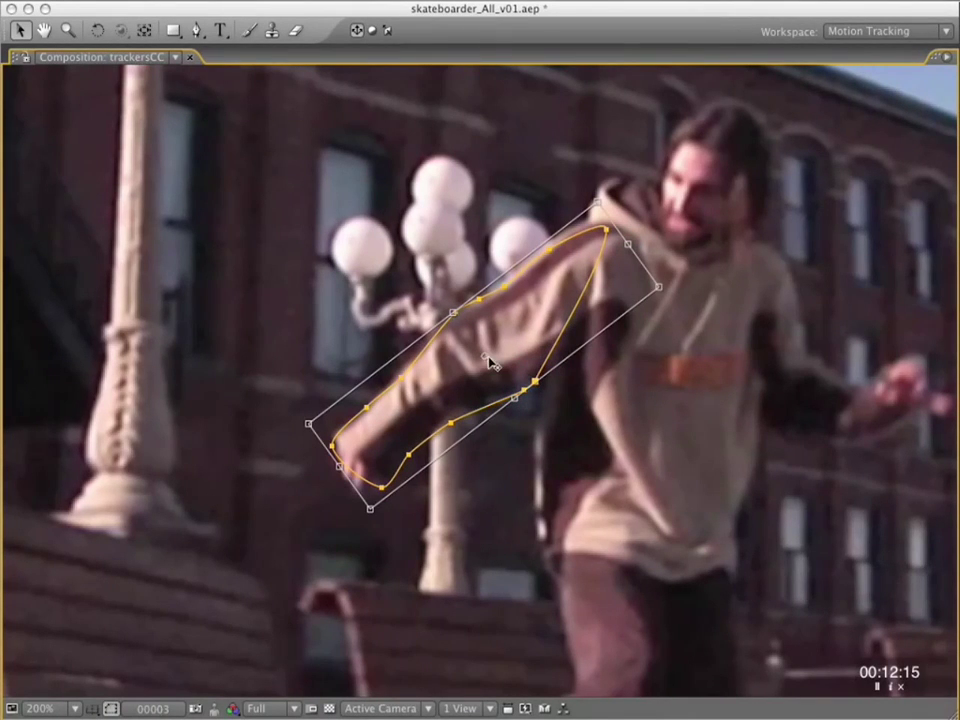
{"action": "left_click_drag", "start_coordinate": [688, 211], "coordinate": [688, 207]}
{"action": "left_click", "coordinate": [537, 384]}
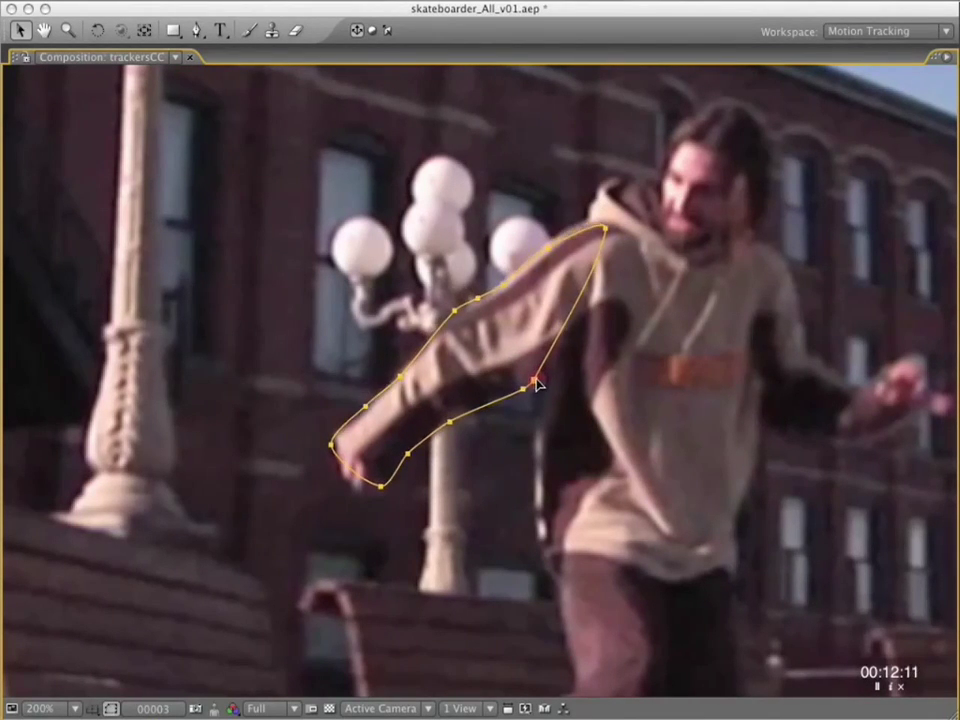
{"action": "double_click", "coordinate": [538, 381]}
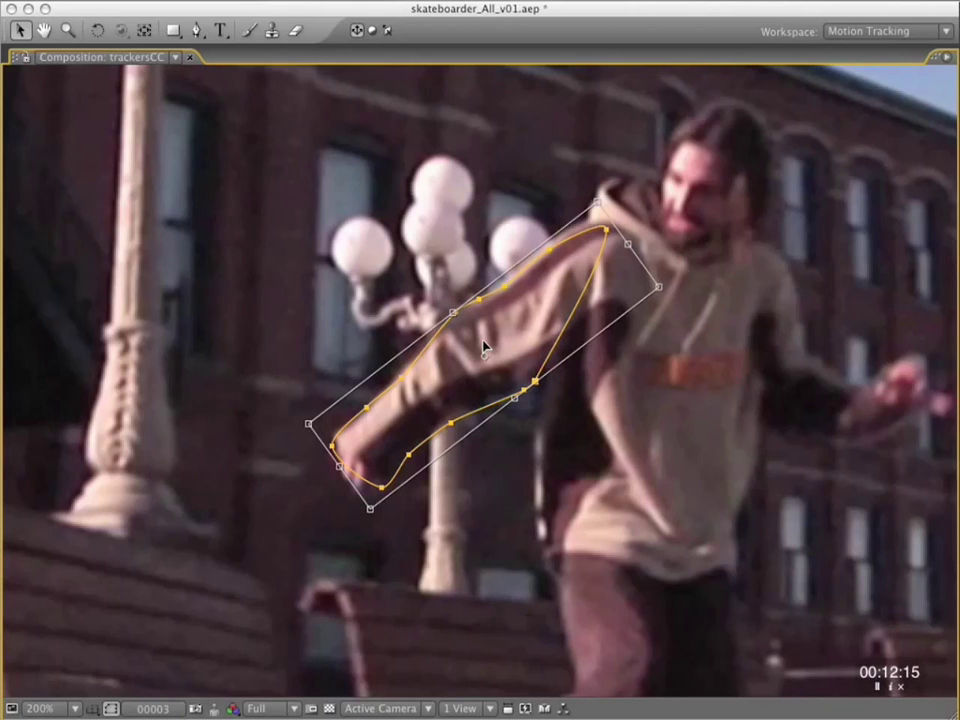
{"action": "left_click_drag", "start_coordinate": [695, 211], "coordinate": [687, 202]}
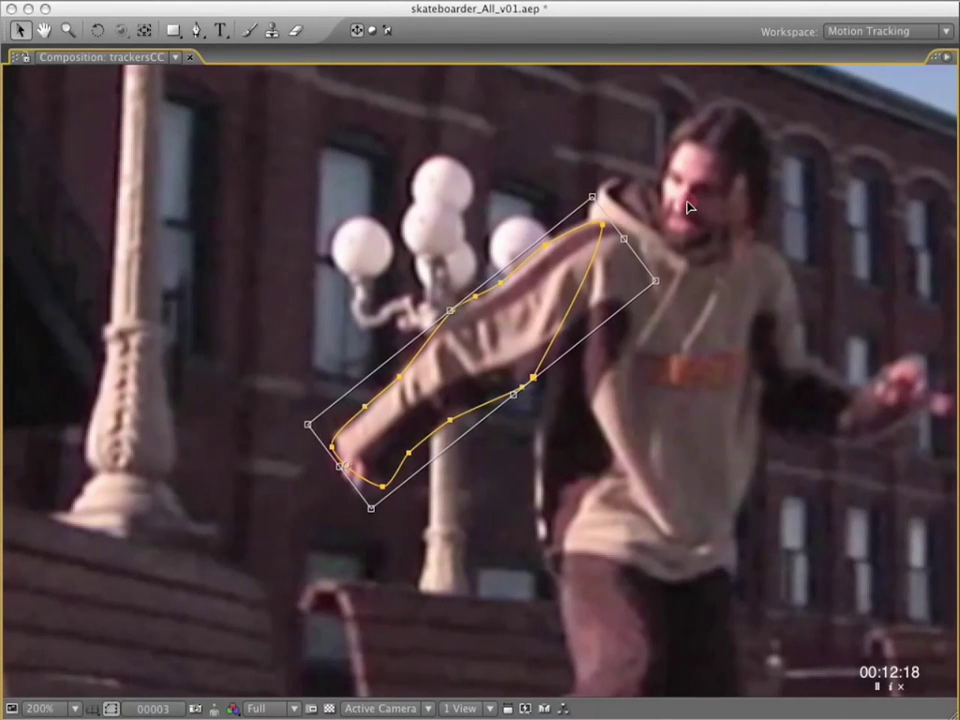
{"action": "double_click", "coordinate": [520, 345]}
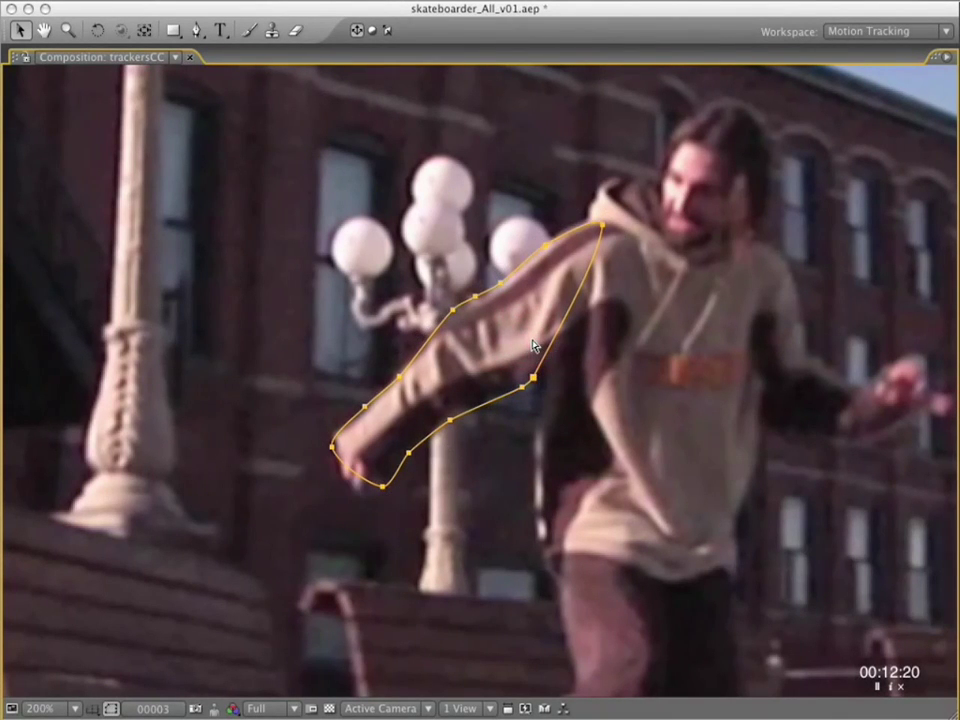
Step: Advance to frame 5 and nudge the whole mask slightly down to line up with the sleeve
{"action": "key", "text": "Page_Down"}
{"action": "key", "text": "Page_Down"}
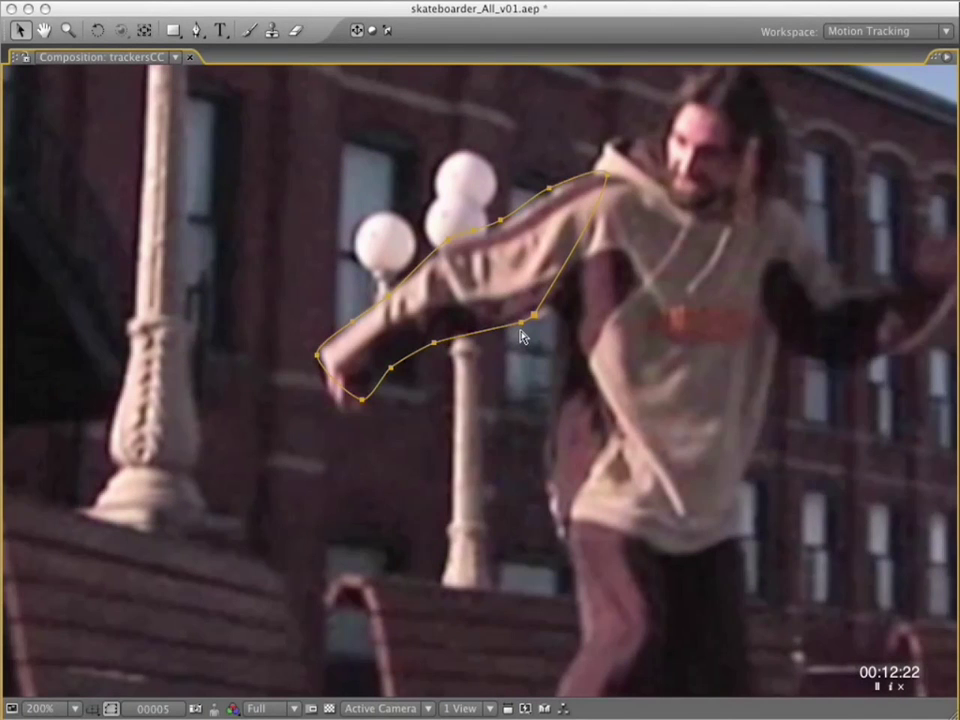
{"action": "key", "text": "Page_Down"}
{"action": "key", "text": "Page_Up"}
{"action": "key", "text": "Up"}
{"action": "key", "text": "Up"}
{"action": "key", "text": "Up"}
{"action": "key", "text": "Up"}
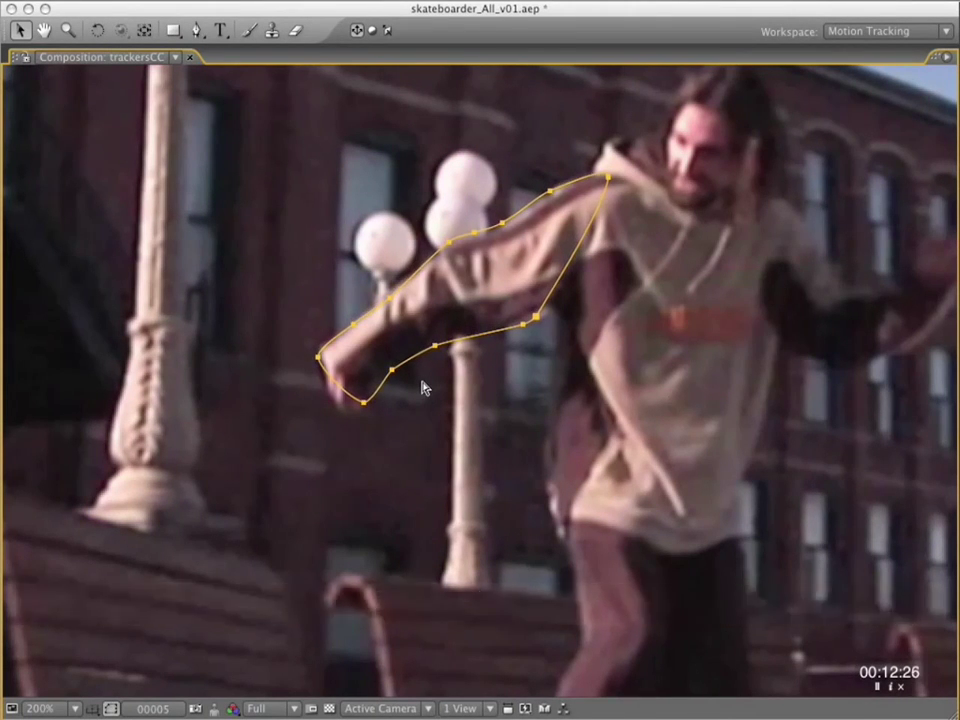
{"action": "key", "text": "Page_Down"}
{"action": "key", "text": "Page_Up"}
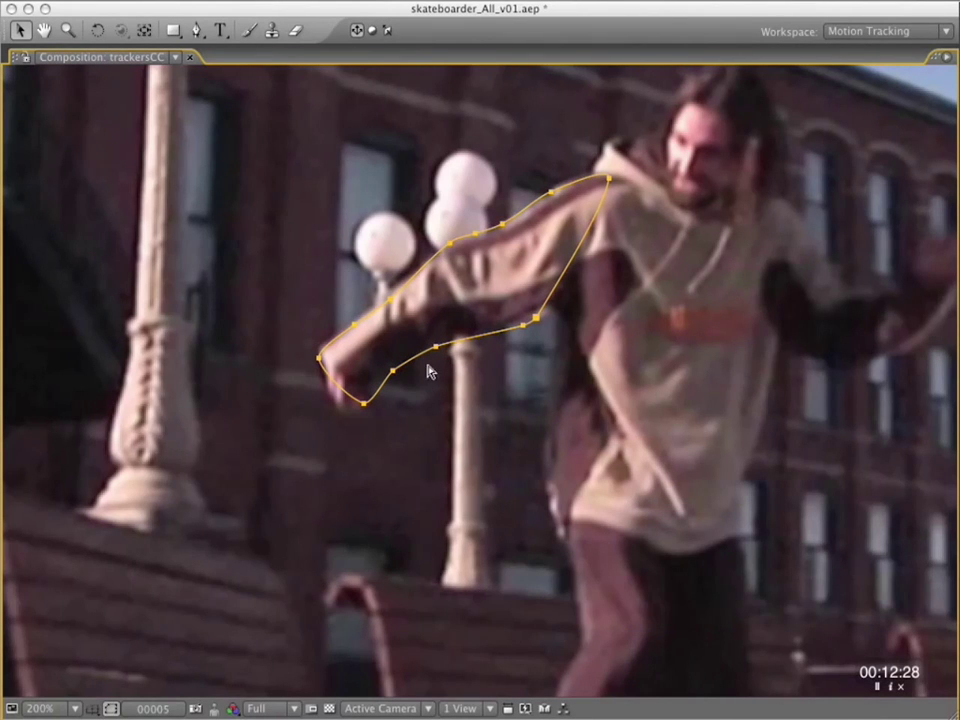
Step: Rotate the whole mask slightly at frame 5 to match the arm's angle, and move on through the following frames
{"action": "double_click", "coordinate": [535, 320]}
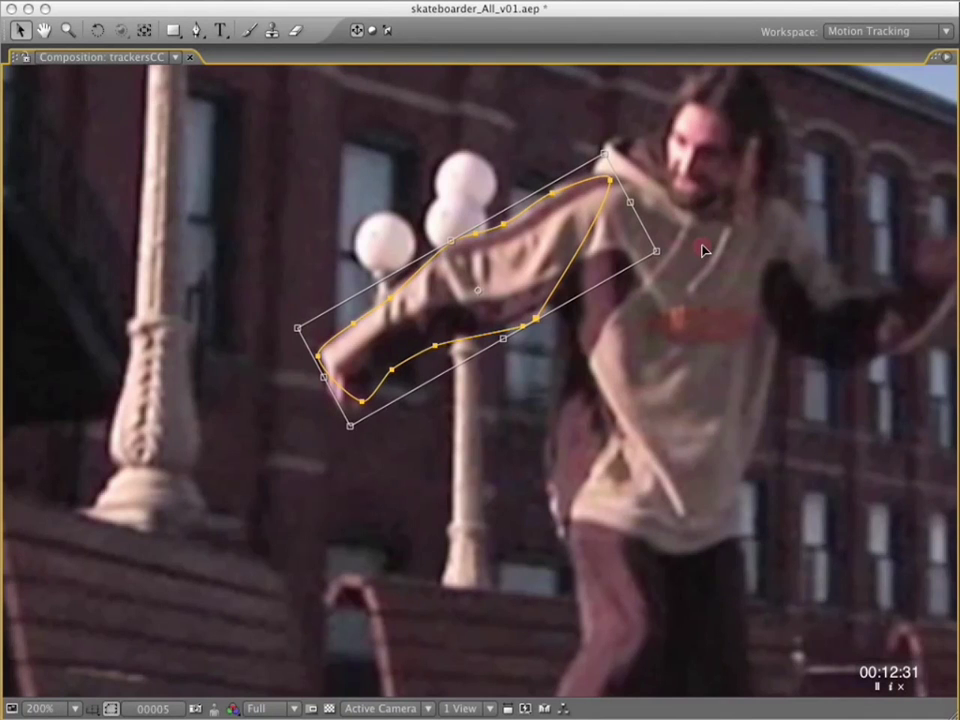
{"action": "left_click_drag", "start_coordinate": [658, 249], "coordinate": [574, 251]}
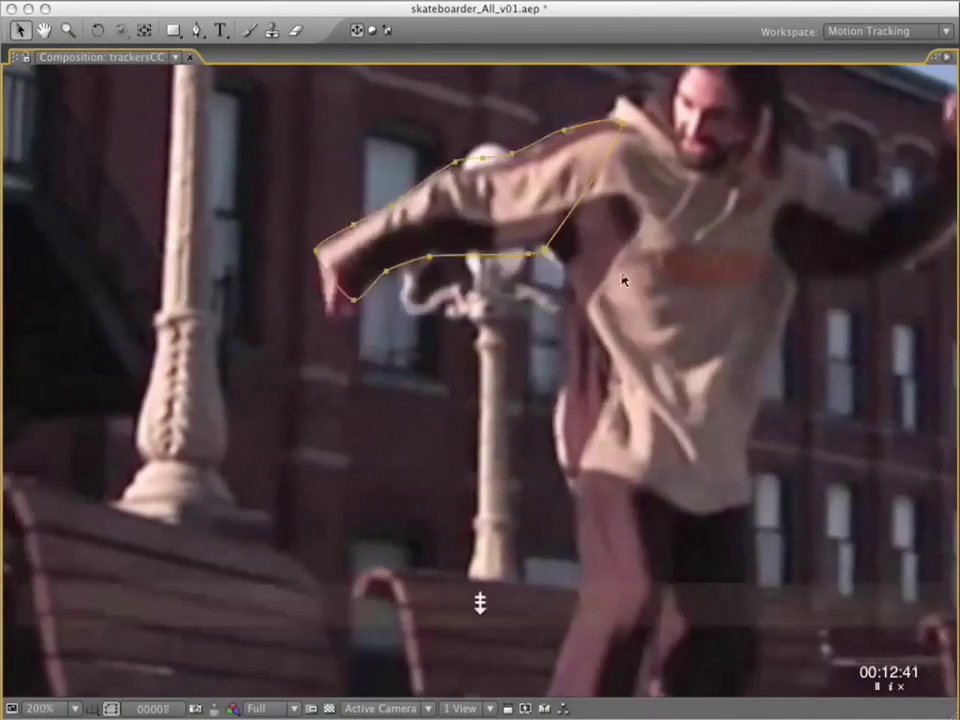
{"action": "key", "text": "Page_Down"}
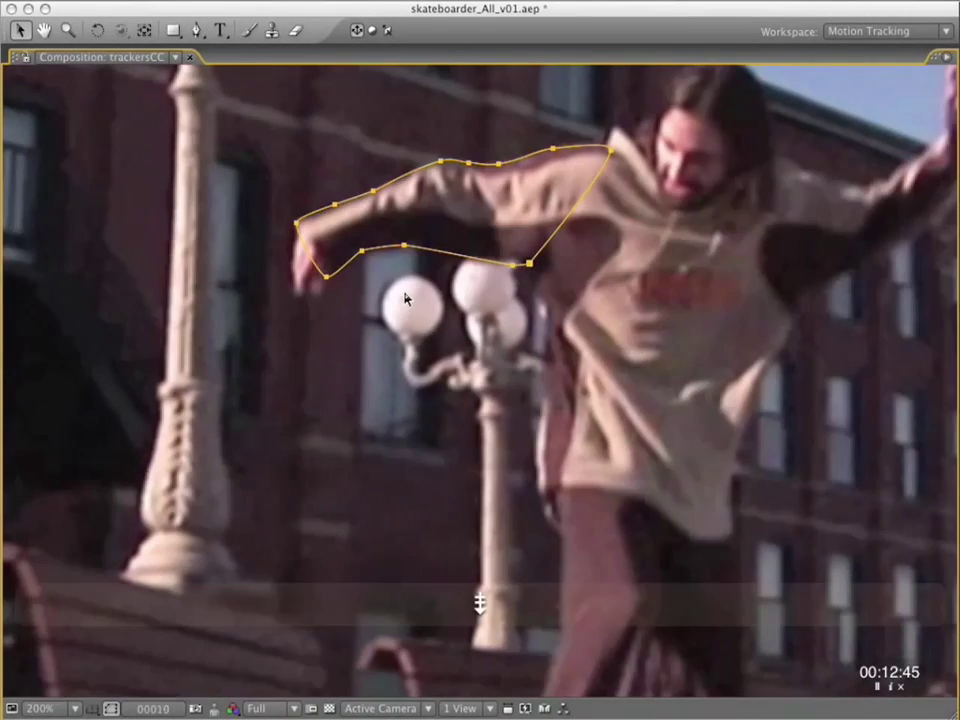
Step: Play back the shot to check how the mask follows the arm
{"action": "key", "text": "space"}
{"action": "key", "text": "grave"}
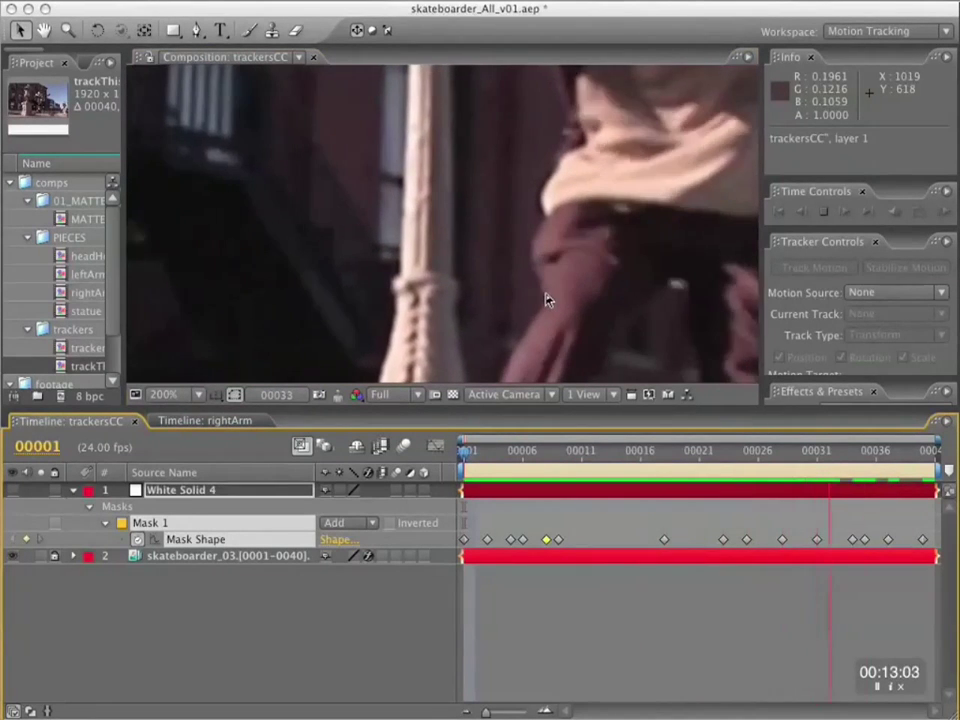
{"action": "key", "text": "space"}
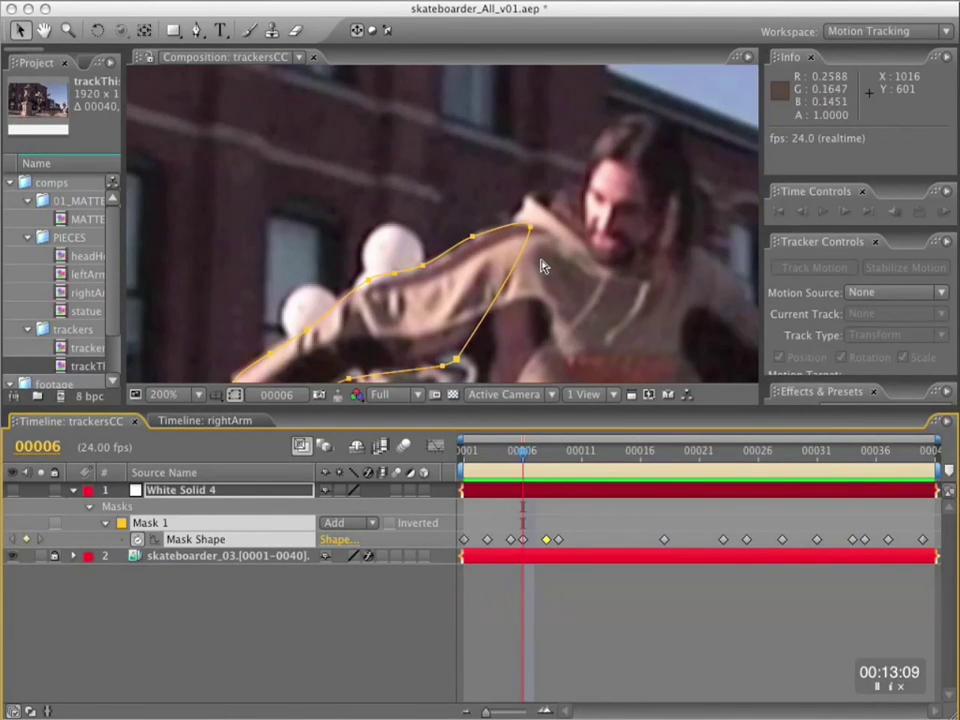
Step: Step forward to frame 14 and fit the mask's vertex under the elbow to the sleeve
{"action": "key", "text": "grave"}
{"action": "key", "text": "Page_Down"}
{"action": "key", "text": "Page_Down"}
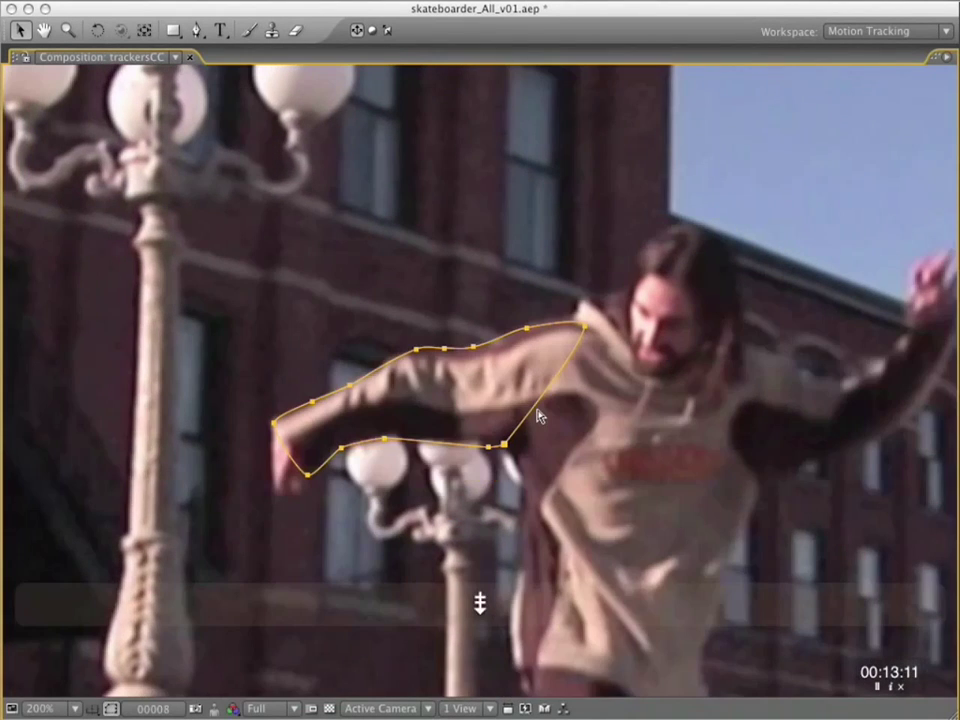
{"action": "key", "text": "Page_Down"}
{"action": "key", "text": "Page_Down"}
{"action": "key", "text": "Page_Down"}
{"action": "key", "text": "Page_Down"}
{"action": "key", "text": "Page_Down"}
{"action": "key", "text": "Page_Down"}
{"action": "key", "text": "Page_Down"}
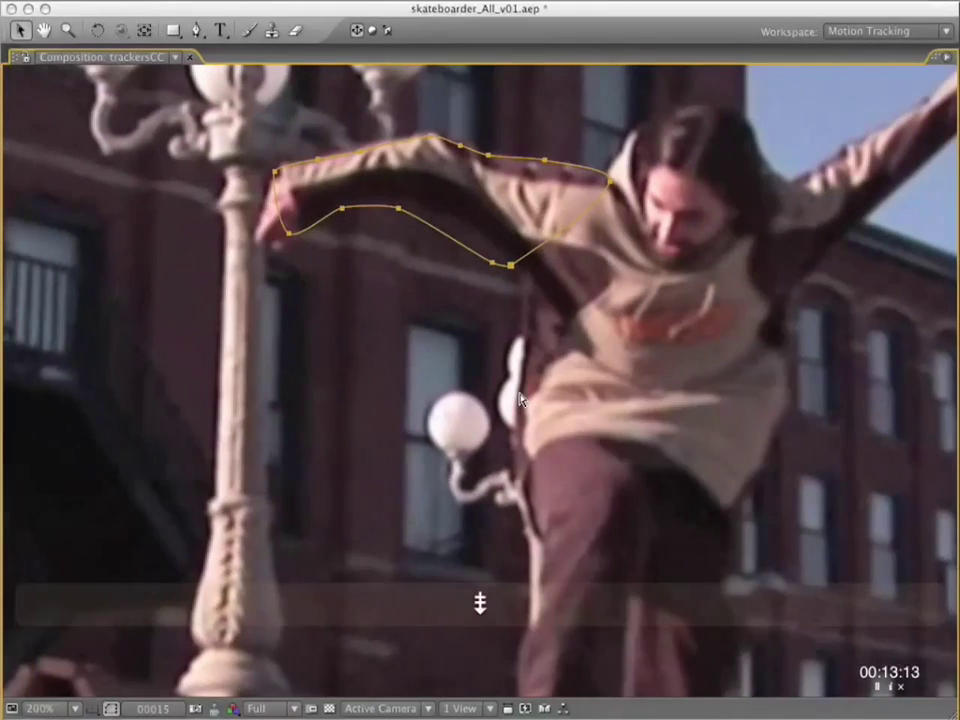
{"action": "key", "text": "Page_Up"}
{"action": "left_click_drag", "start_coordinate": [396, 221], "coordinate": [400, 216]}
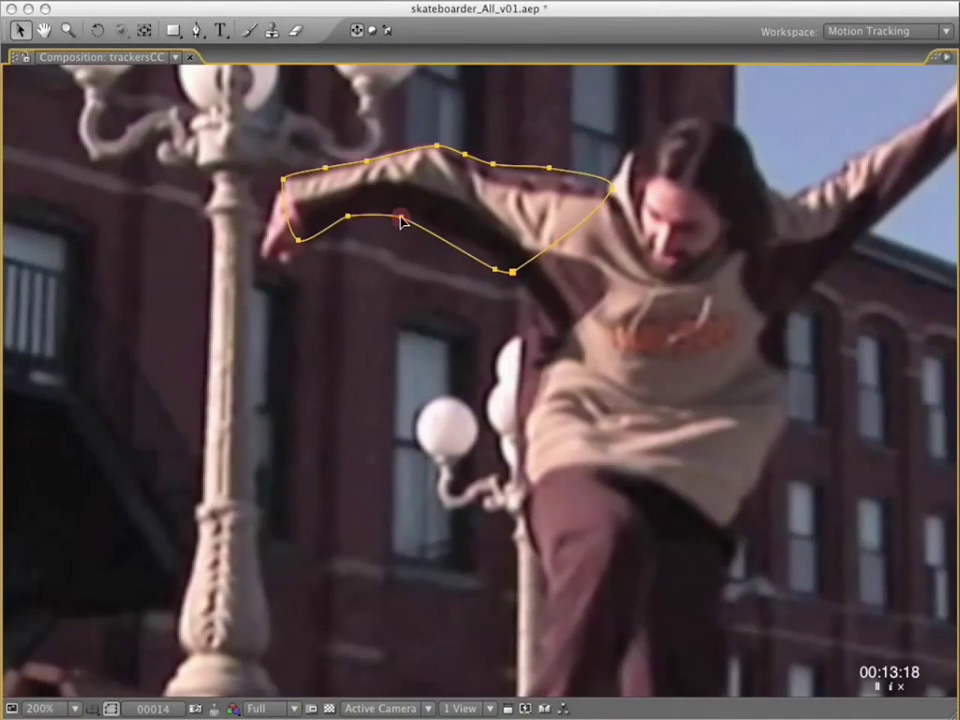
Step: Add a vertex midway along the upper arm's underside at frame 9 and fit it to the sleeve at frame 18
{"action": "key", "text": "j"}
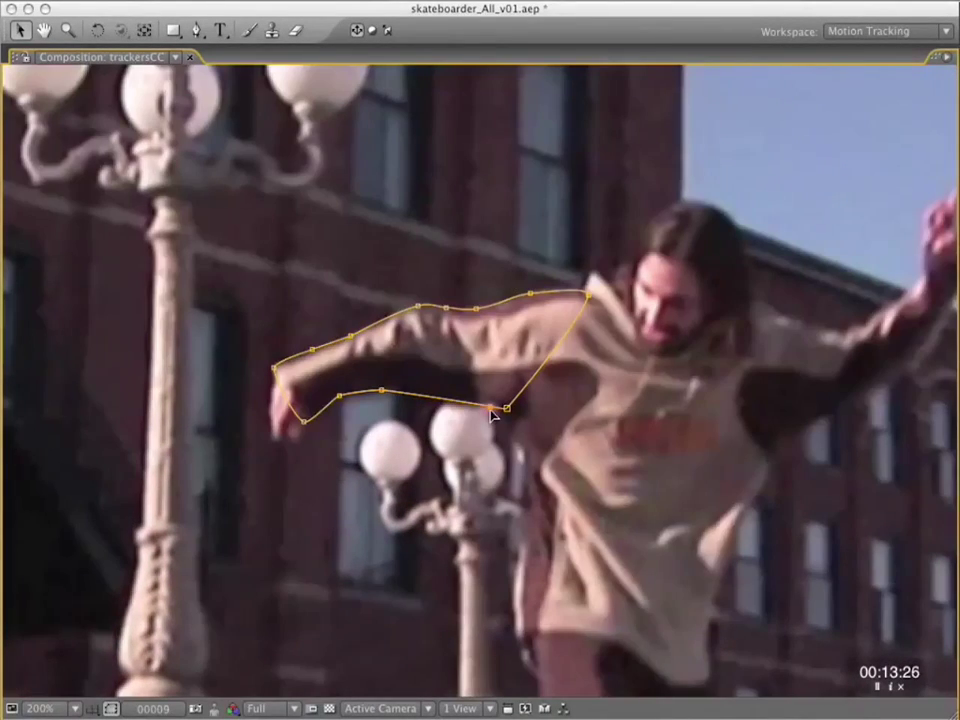
{"action": "key", "text": "k"}
{"action": "key", "text": "j"}
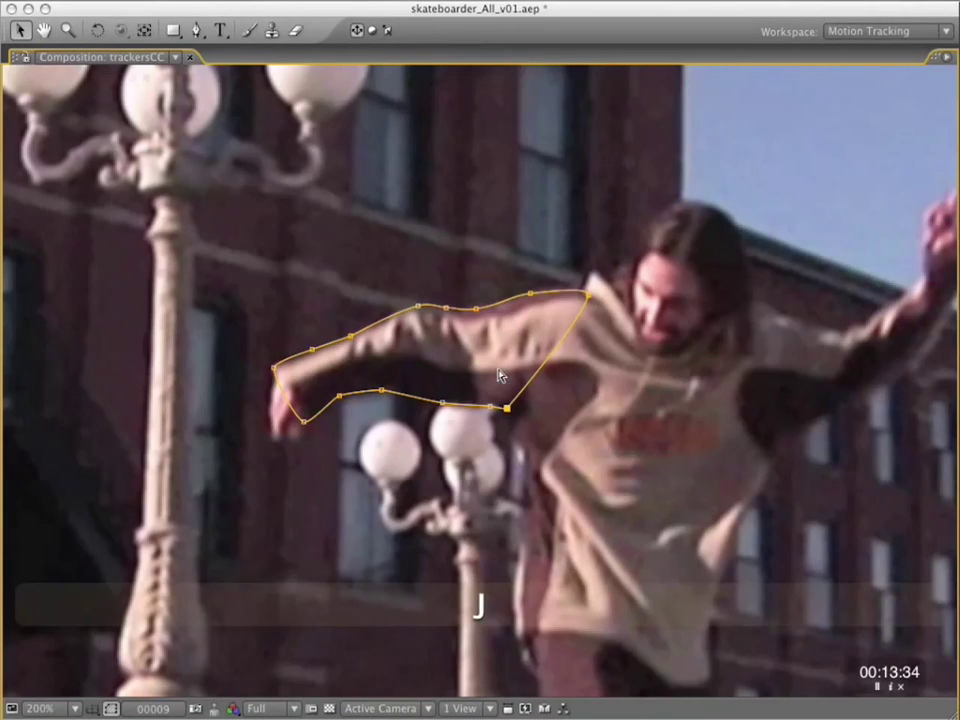
{"action": "key", "text": "k"}
{"action": "key", "text": "k"}
{"action": "left_click_drag", "start_coordinate": [550, 268], "coordinate": [420, 371]}
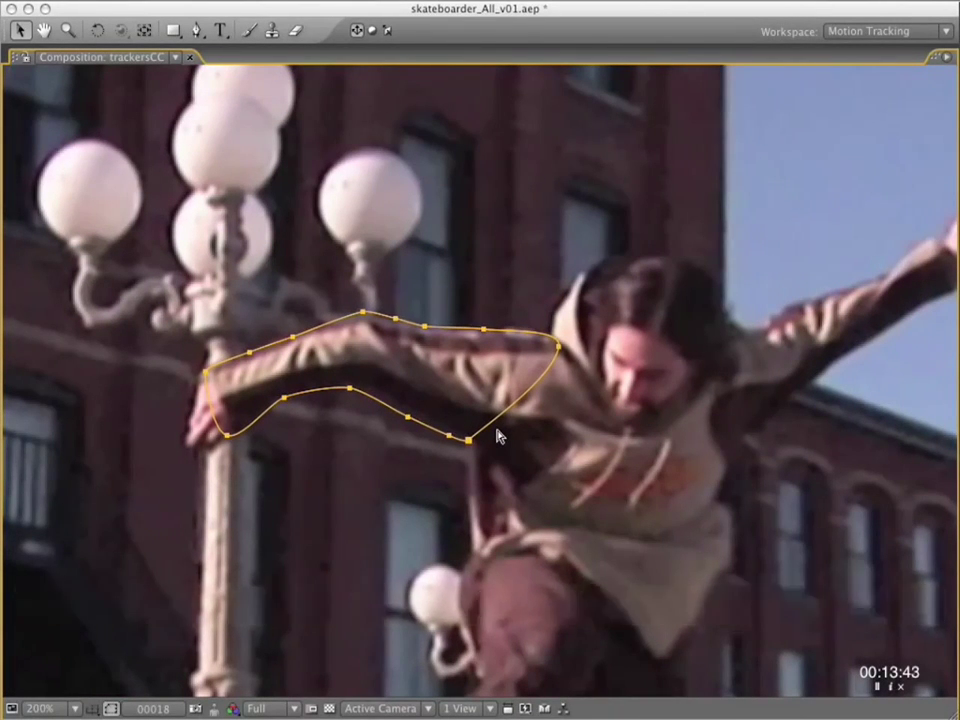
Step: At frame 20, free-transform the whole mask, rotating it about the wrist to match the arm
{"action": "key", "text": "grave"}
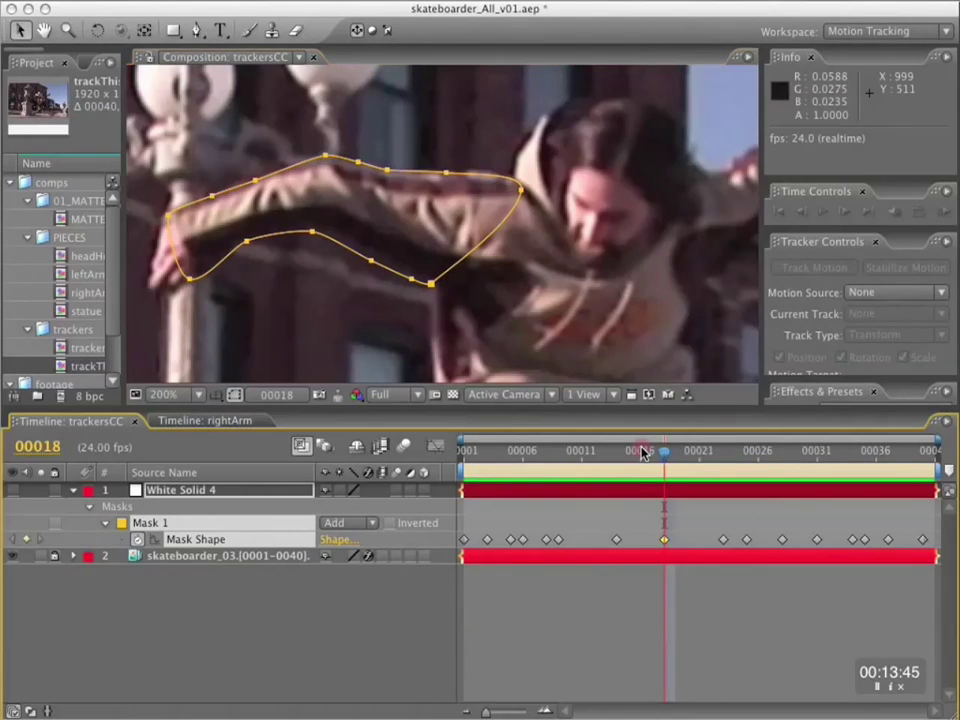
{"action": "left_click", "coordinate": [641, 451]}
{"action": "left_click_drag", "start_coordinate": [641, 451], "coordinate": [690, 461]}
{"action": "double_click", "coordinate": [213, 314]}
{"action": "left_click_drag", "start_coordinate": [352, 230], "coordinate": [167, 248]}
{"action": "left_click_drag", "start_coordinate": [230, 248], "coordinate": [232, 250]}
{"action": "left_click_drag", "start_coordinate": [596, 237], "coordinate": [601, 240]}
{"action": "key", "text": "Return"}
Step: At frame 21, reposition the whole mask and rotate it slightly about the wrist to fit the sleeve
{"action": "mouse_move", "coordinate": [686, 451]}
{"action": "left_mouse_down"}
{"action": "mouse_move", "coordinate": [704, 456]}
{"action": "mouse_move", "coordinate": [696, 454]}
{"action": "left_mouse_up"}
{"action": "left_click", "coordinate": [425, 275]}
{"action": "left_click_drag", "start_coordinate": [425, 278], "coordinate": [426, 278]}
{"action": "double_click", "coordinate": [427, 275]}
{"action": "left_click_drag", "start_coordinate": [362, 232], "coordinate": [217, 218]}
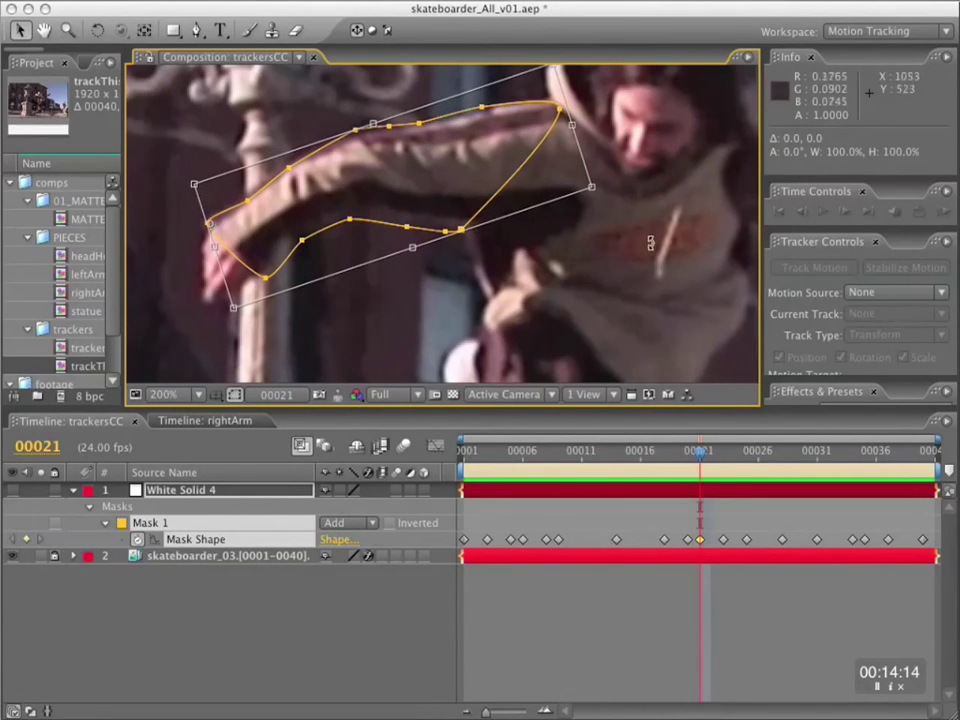
{"action": "left_click_drag", "start_coordinate": [665, 193], "coordinate": [666, 196]}
{"action": "key", "text": "Return"}
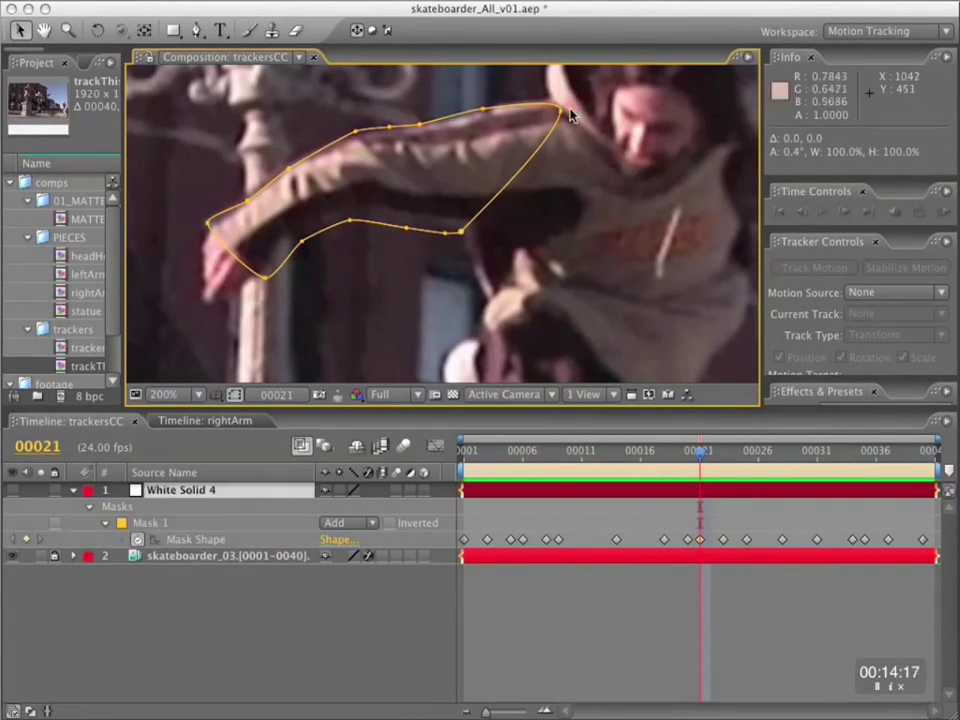
Step: Go to frame 27, enlarge the composition view and shift the whole mask slightly onto the arm
{"action": "left_click_drag", "start_coordinate": [703, 457], "coordinate": [771, 455]}
{"action": "key", "text": "space"}
{"action": "left_click_drag", "start_coordinate": [625, 384], "coordinate": [624, 387]}
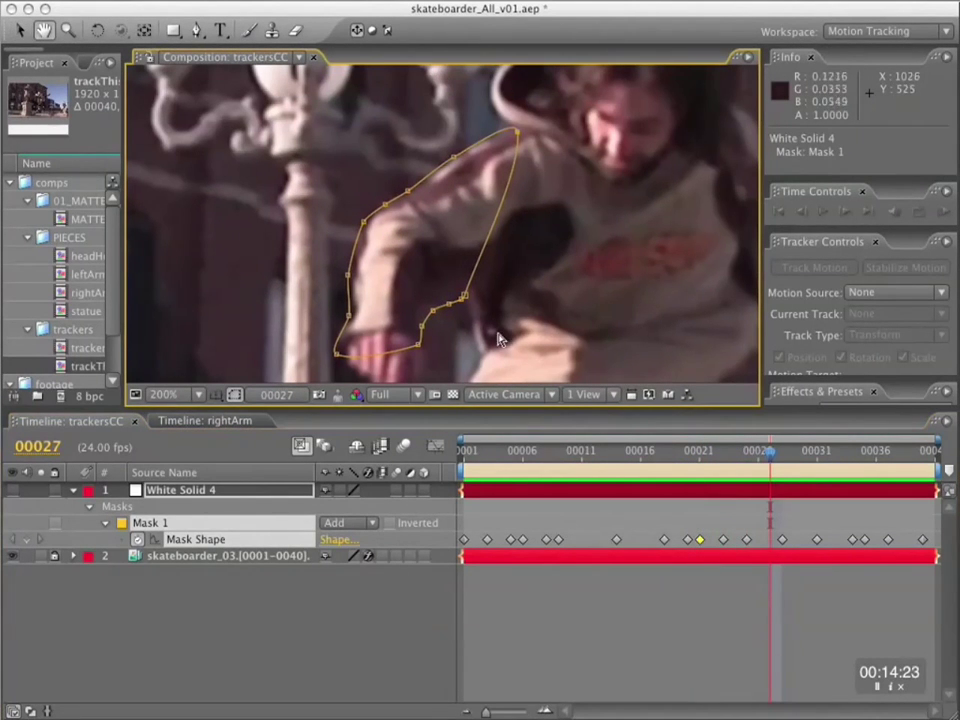
{"action": "left_click", "coordinate": [465, 296], "text": "alt"}
{"action": "left_click_drag", "start_coordinate": [544, 409], "coordinate": [544, 547]}
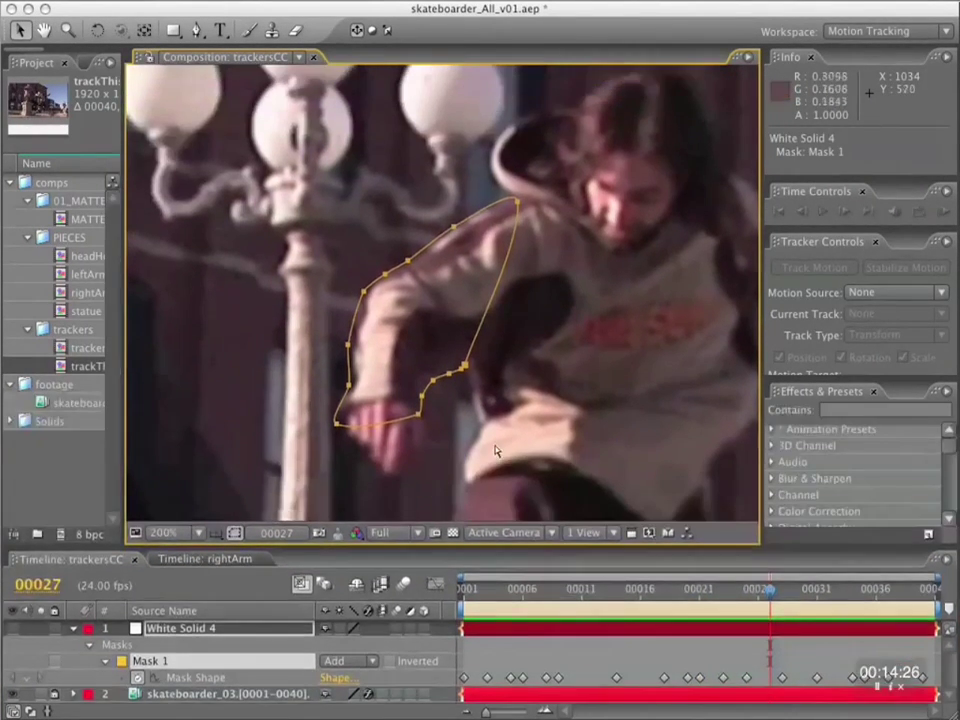
{"action": "left_click_drag", "start_coordinate": [463, 371], "coordinate": [466, 368]}
Step: At frame 32, free-transform the whole mask, stretching it outward past the elbow to cover the bent arm
{"action": "left_click_drag", "start_coordinate": [771, 590], "coordinate": [828, 612]}
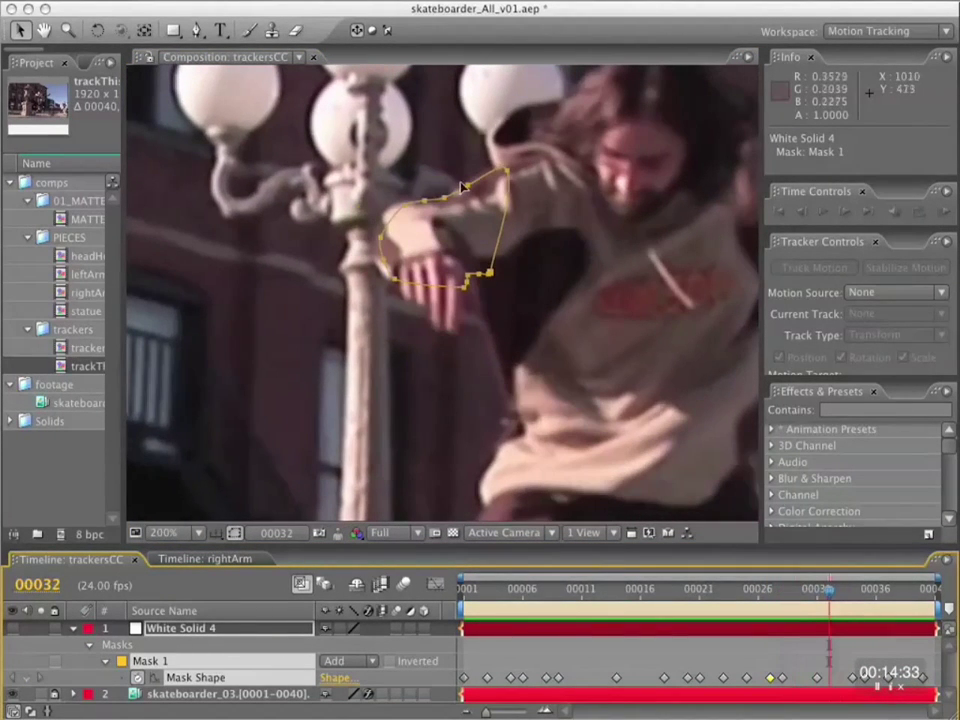
{"action": "double_click", "coordinate": [489, 276]}
{"action": "left_click_drag", "start_coordinate": [366, 244], "coordinate": [354, 241]}
{"action": "double_click", "coordinate": [454, 191]}
{"action": "left_click", "coordinate": [566, 379]}
{"action": "key", "text": "KP_1"}
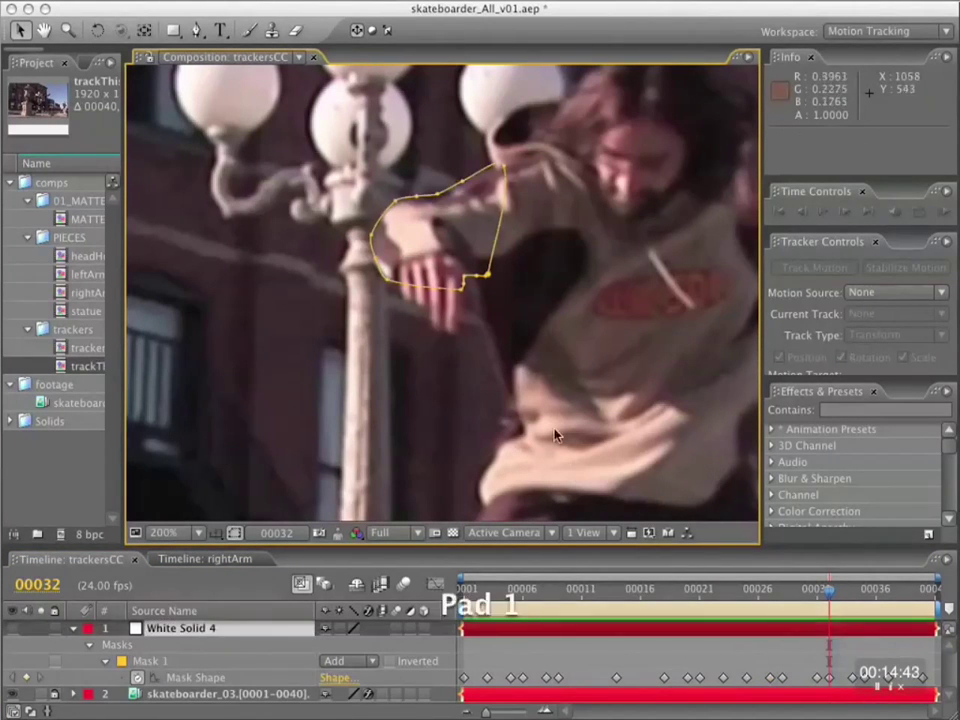
Step: Go to frame 40 and refine the right-arm mask's vertices along the upper edge of the sleeve
{"action": "left_click", "coordinate": [465, 188]}
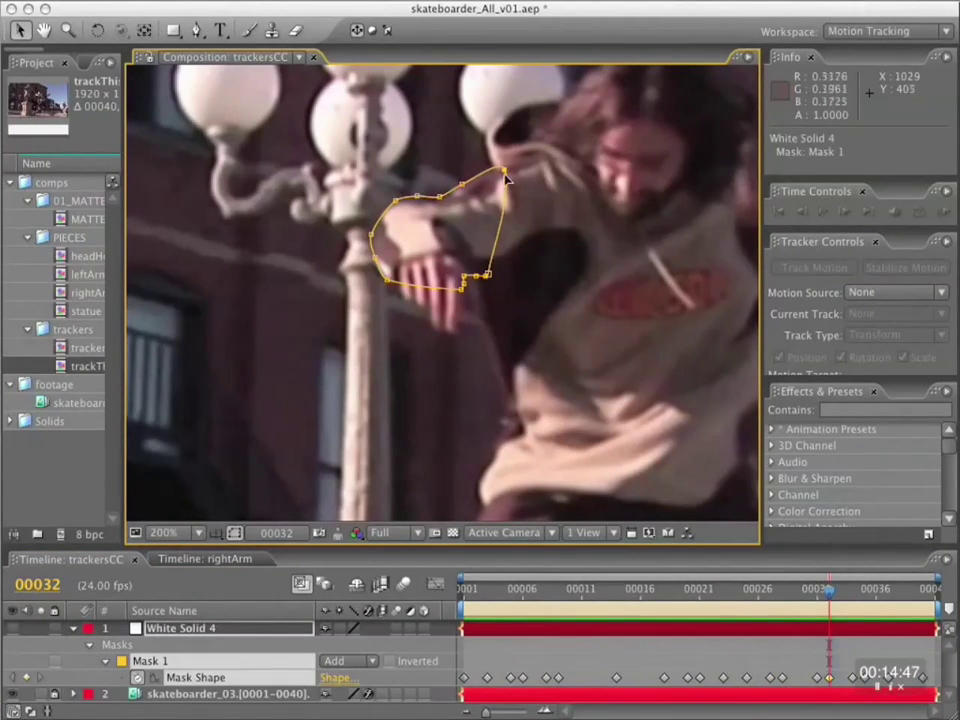
{"action": "key", "text": "Page_Down"}
{"action": "key", "text": "Page_Down"}
{"action": "key", "text": "Page_Down"}
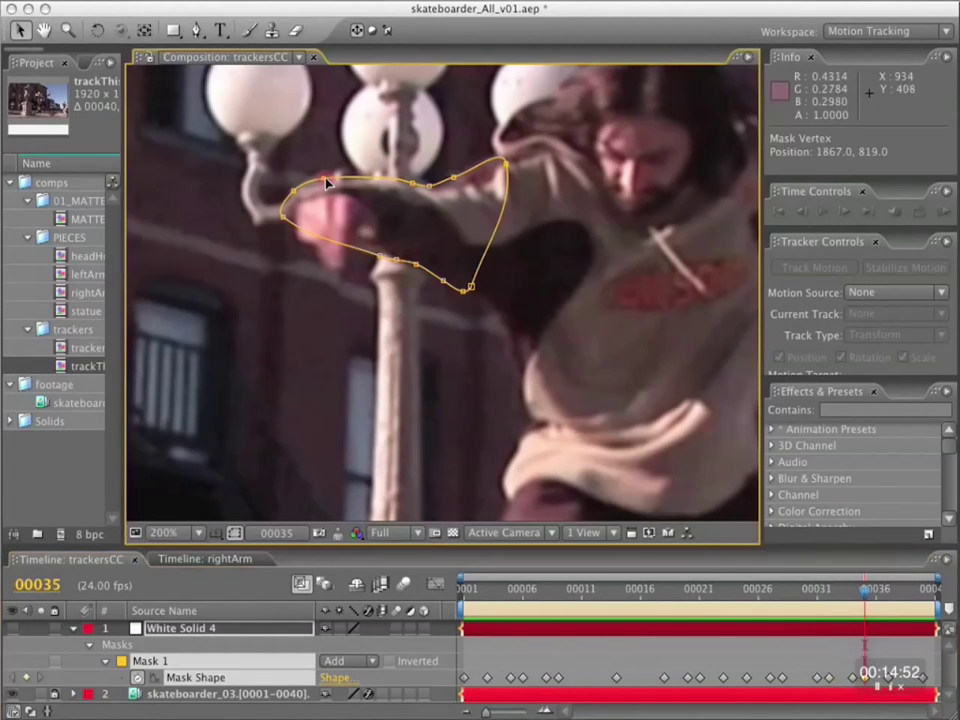
{"action": "left_click", "coordinate": [878, 597]}
{"action": "left_click_drag", "start_coordinate": [878, 597], "coordinate": [925, 592]}
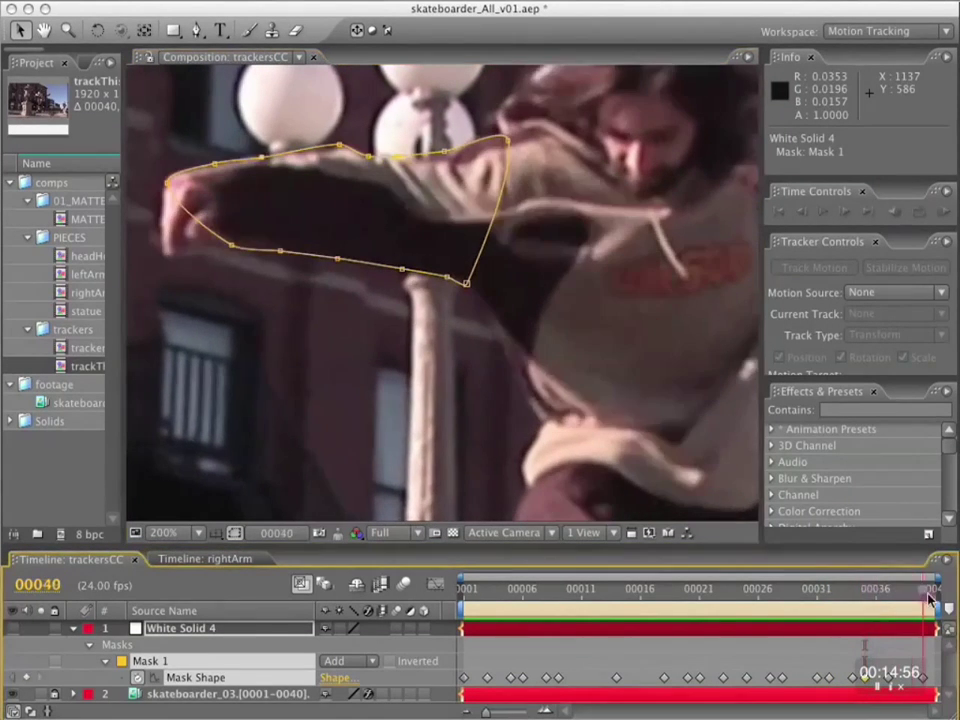
{"action": "left_click", "coordinate": [349, 151]}
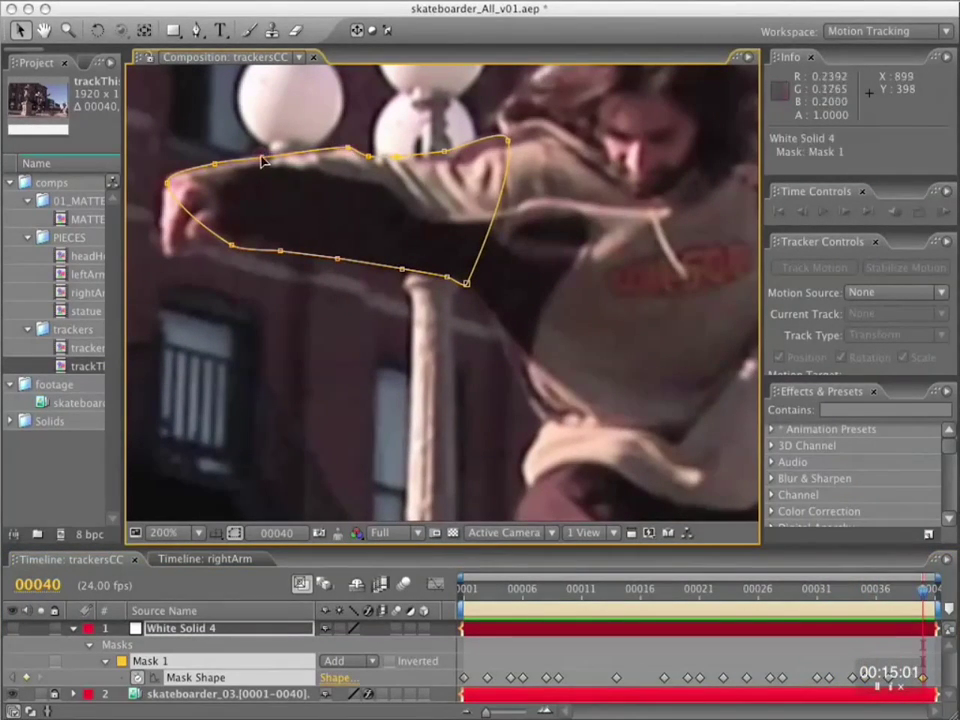
{"action": "left_click", "coordinate": [296, 156], "text": "super"}
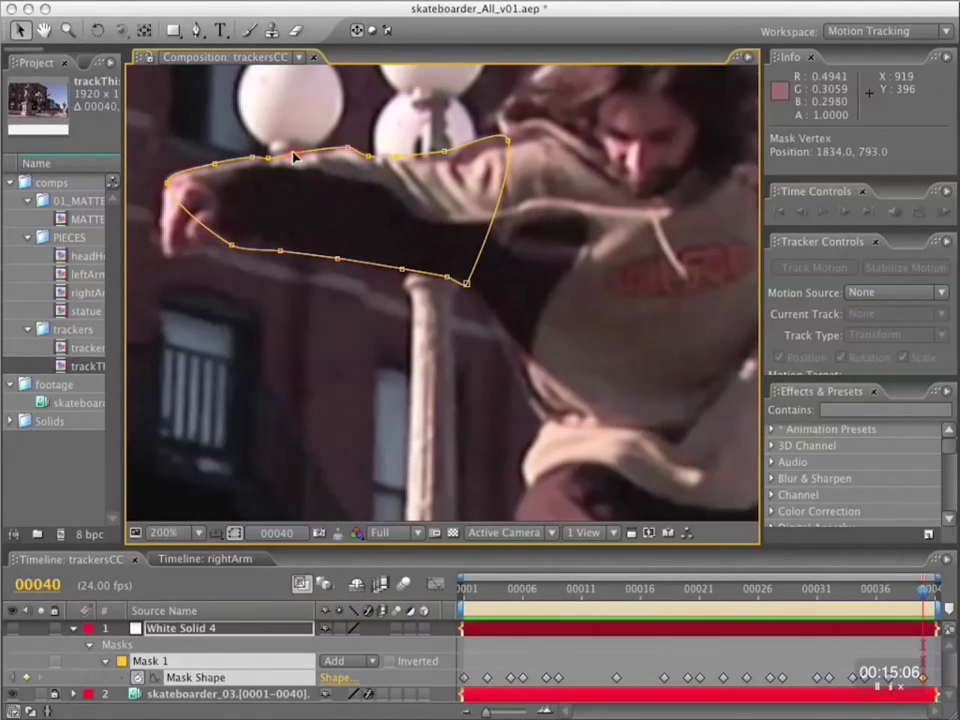
{"action": "key", "text": "shift+super+a"}
Step: Enlarge the timeline and expand the transform properties of White Solid 4
{"action": "left_click", "coordinate": [183, 630]}
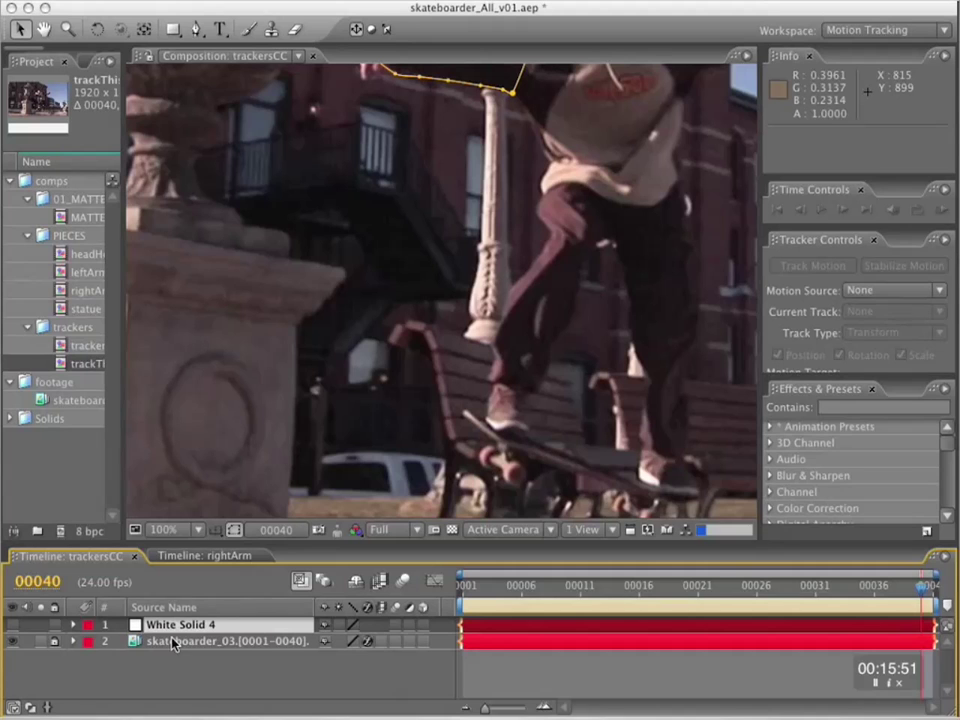
{"action": "left_click_drag", "start_coordinate": [332, 543], "coordinate": [332, 414]}
{"action": "left_click", "coordinate": [74, 497]}
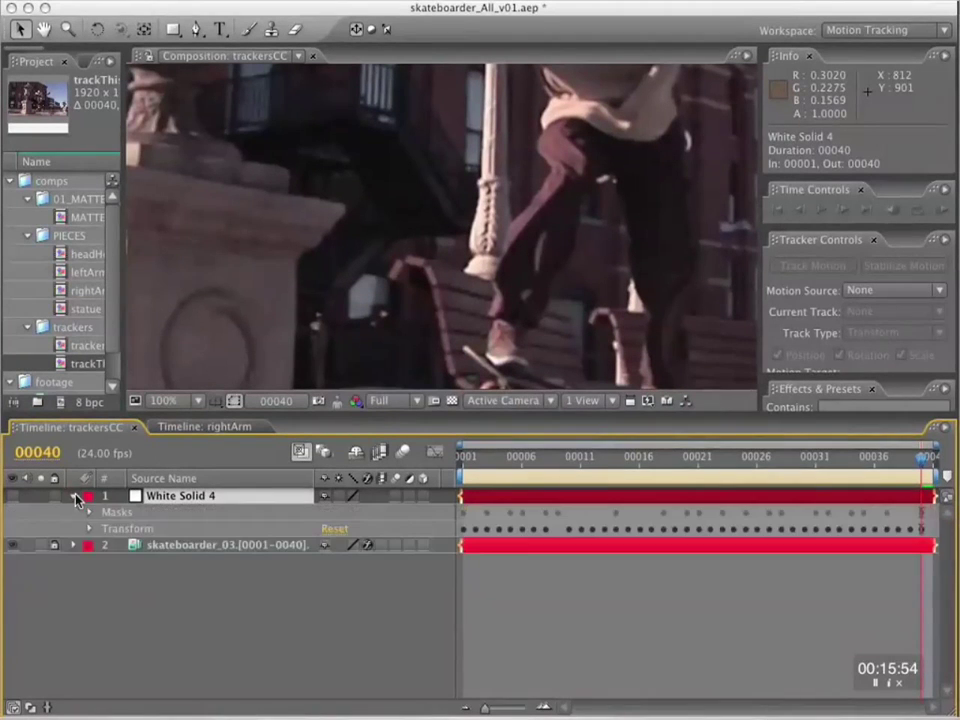
{"action": "left_click", "coordinate": [89, 530]}
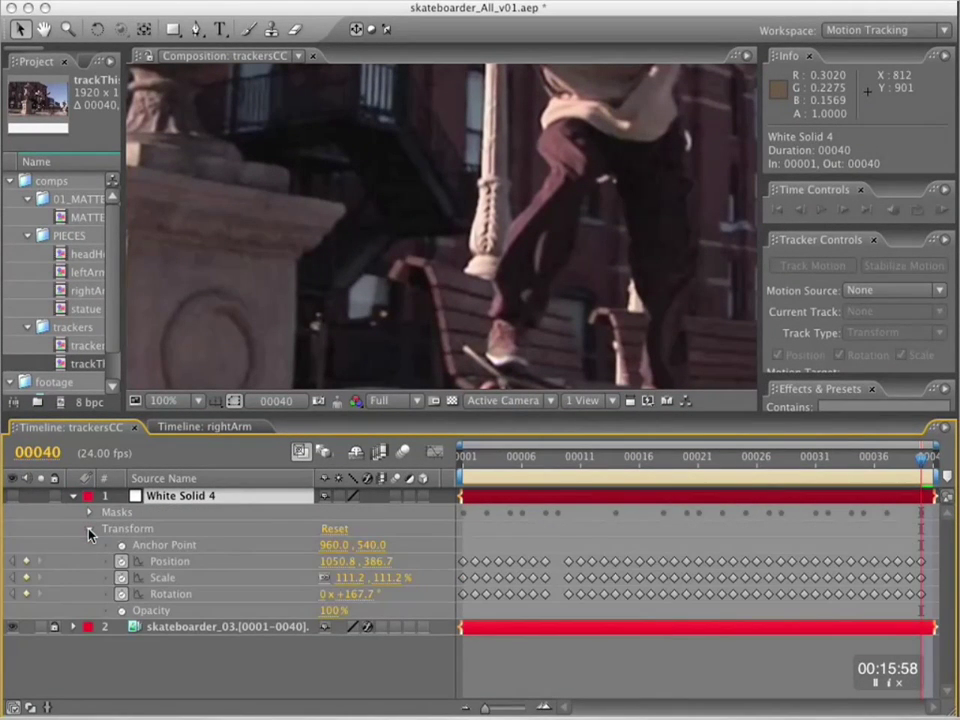
Step: Try to move White Solid 4 from trackersCC into the rightArm composition at frame 1
{"action": "key", "text": "Home"}
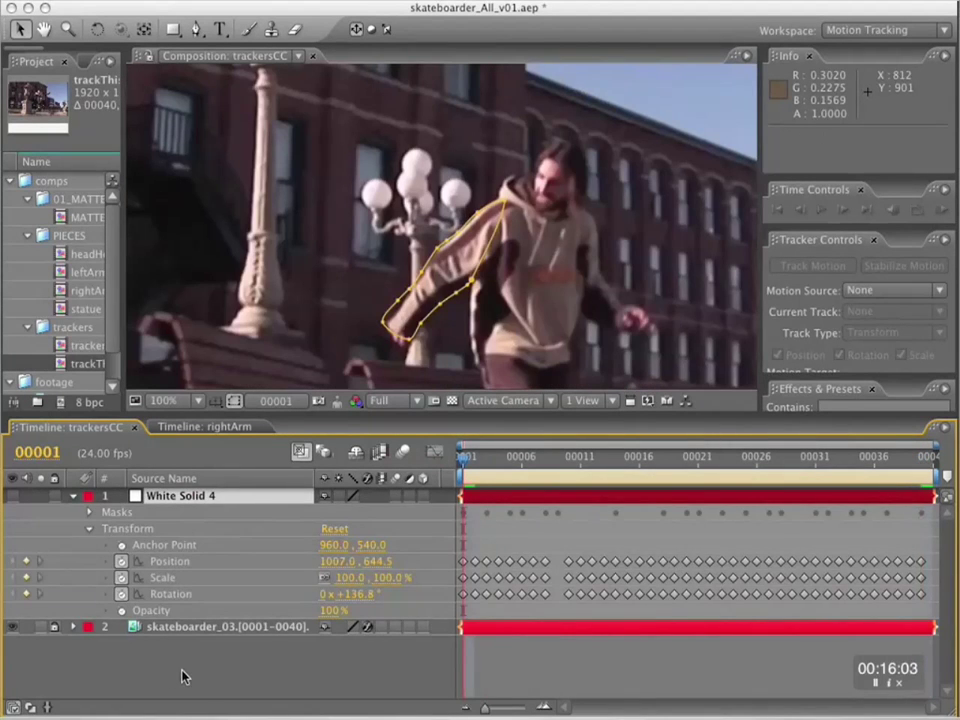
{"action": "key", "text": "super+x"}
{"action": "left_click", "coordinate": [208, 428]}
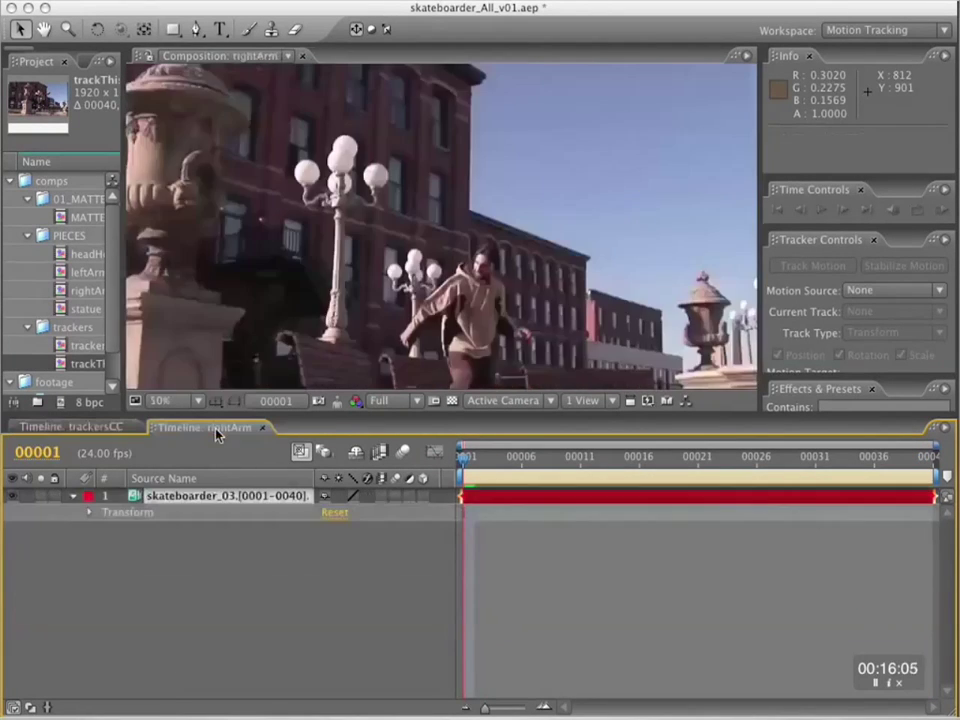
{"action": "key", "text": "super+v"}
{"action": "left_click_drag", "start_coordinate": [467, 460], "coordinate": [510, 458]}
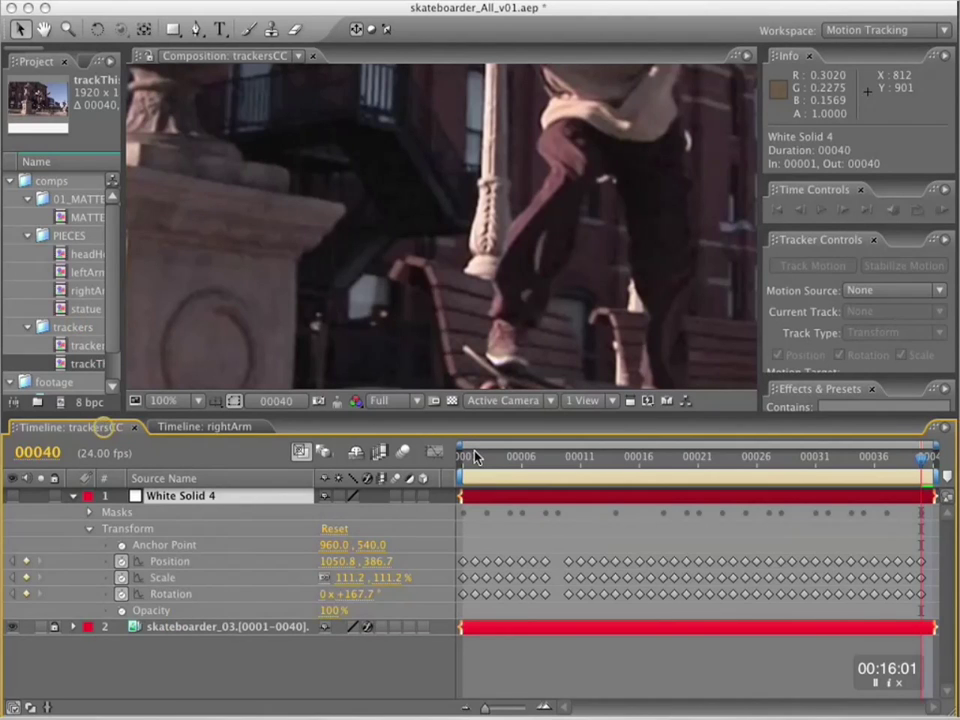
Step: Copy White Solid 4 from trackersCC at frame 1 and paste it above the footage in the rightArm composition
{"action": "left_click_drag", "start_coordinate": [475, 457], "coordinate": [401, 456]}
{"action": "key", "text": "super+c"}
{"action": "left_click", "coordinate": [205, 427]}
{"action": "scroll", "coordinate": [417, 276], "scroll_direction": "down", "scroll_amount": 2}
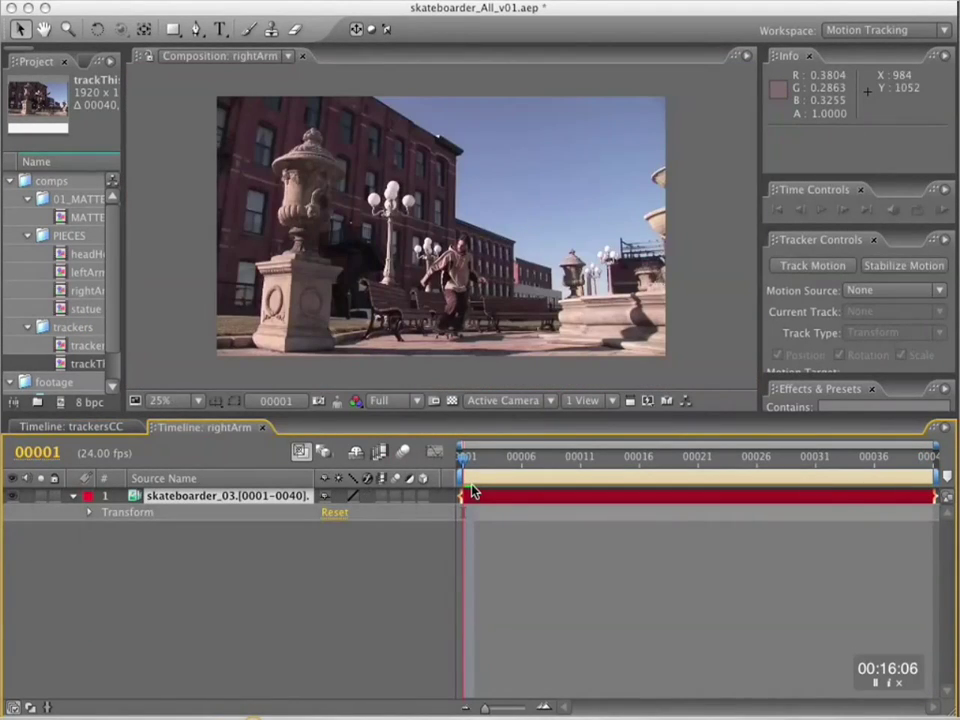
{"action": "key", "text": "super+v"}
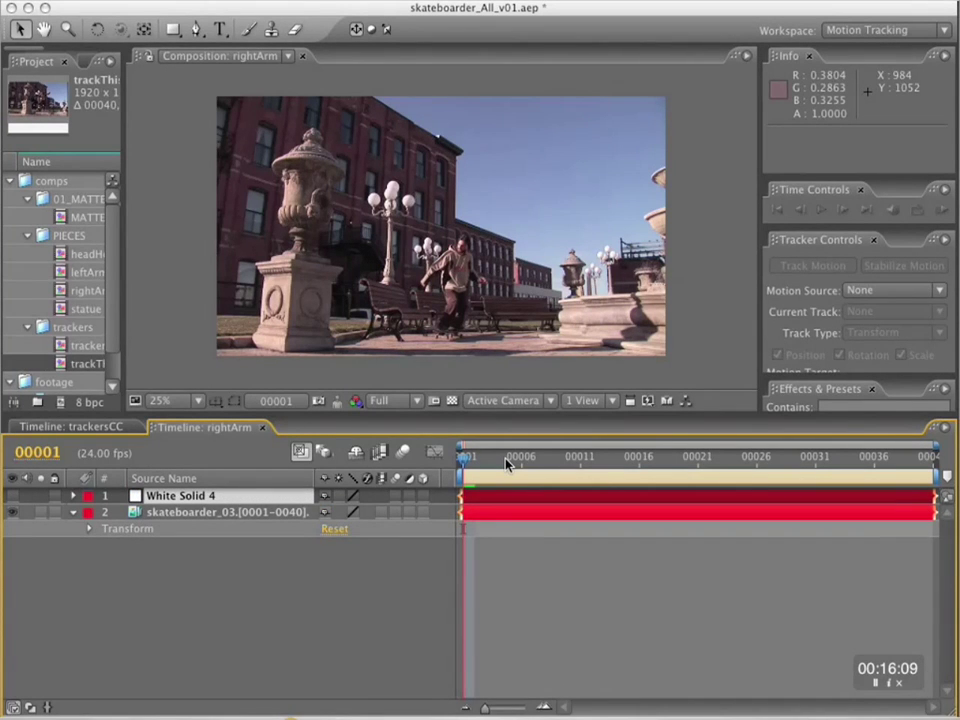
{"action": "left_click_drag", "start_coordinate": [506, 463], "coordinate": [401, 452]}
Step: Preview the white arm matte over the footage in an enlarged view of the rightArm composition
{"action": "key", "text": "grave"}
{"action": "scroll", "coordinate": [537, 451], "scroll_direction": "up", "scroll_amount": 2}
{"action": "key", "text": "space"}
{"action": "left_click_drag", "start_coordinate": [537, 451], "coordinate": [521, 347]}
{"action": "key", "text": "KP_0"}
{"action": "key", "text": "KP_0"}
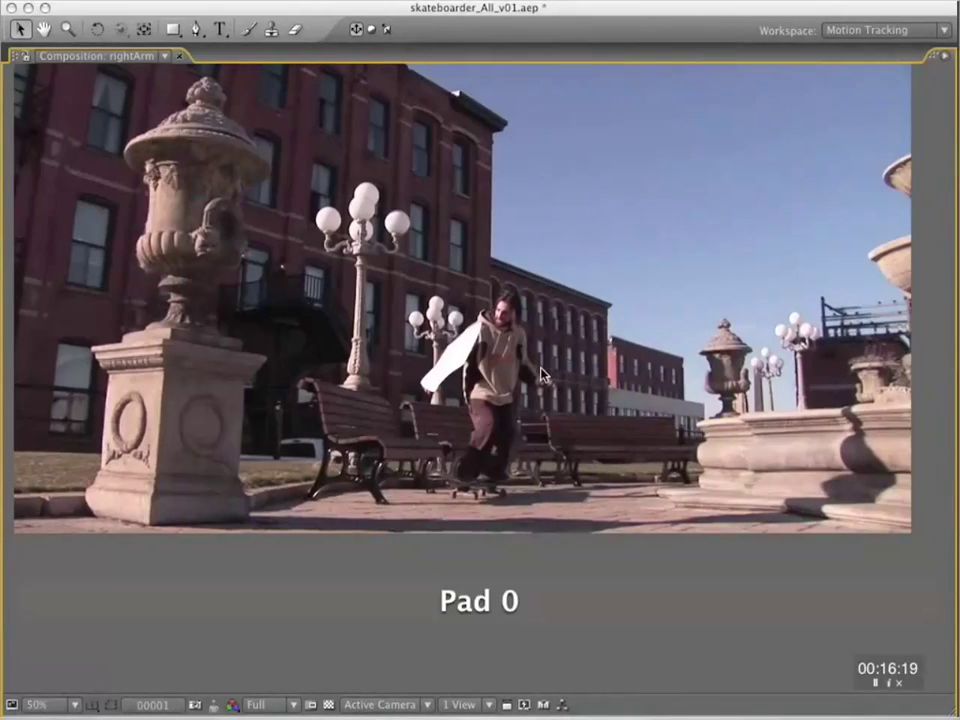
{"action": "key", "text": "grave"}
Step: Hide the skateboarder_03 footage layer in rightArm and widen the project list
{"action": "left_click", "coordinate": [200, 513]}
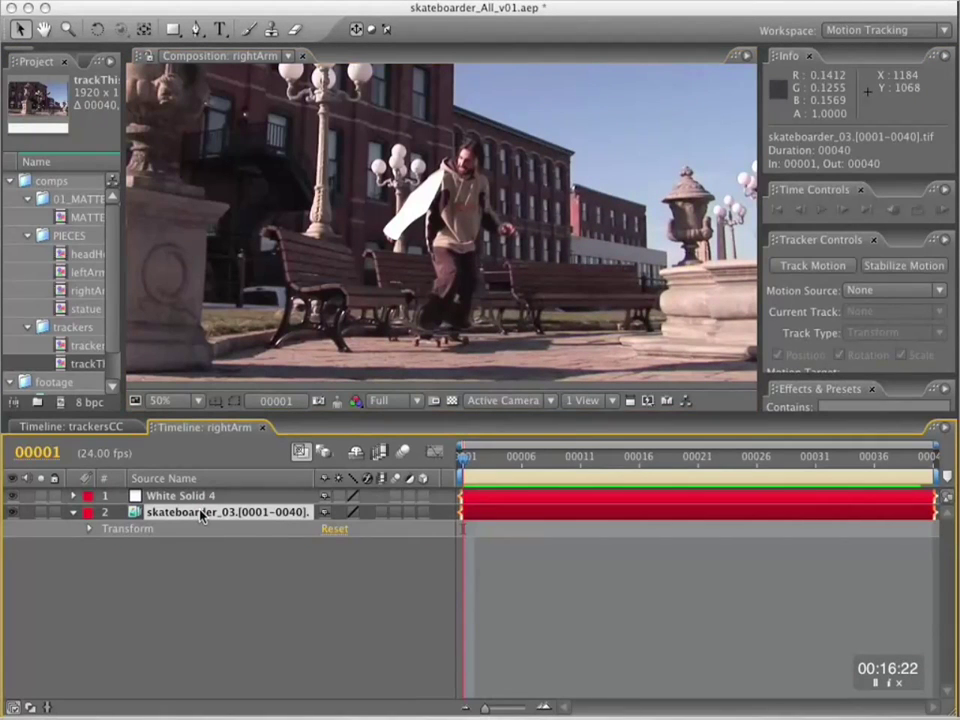
{"action": "left_click_drag", "start_coordinate": [123, 414], "coordinate": [295, 409]}
{"action": "left_click", "coordinate": [13, 507]}
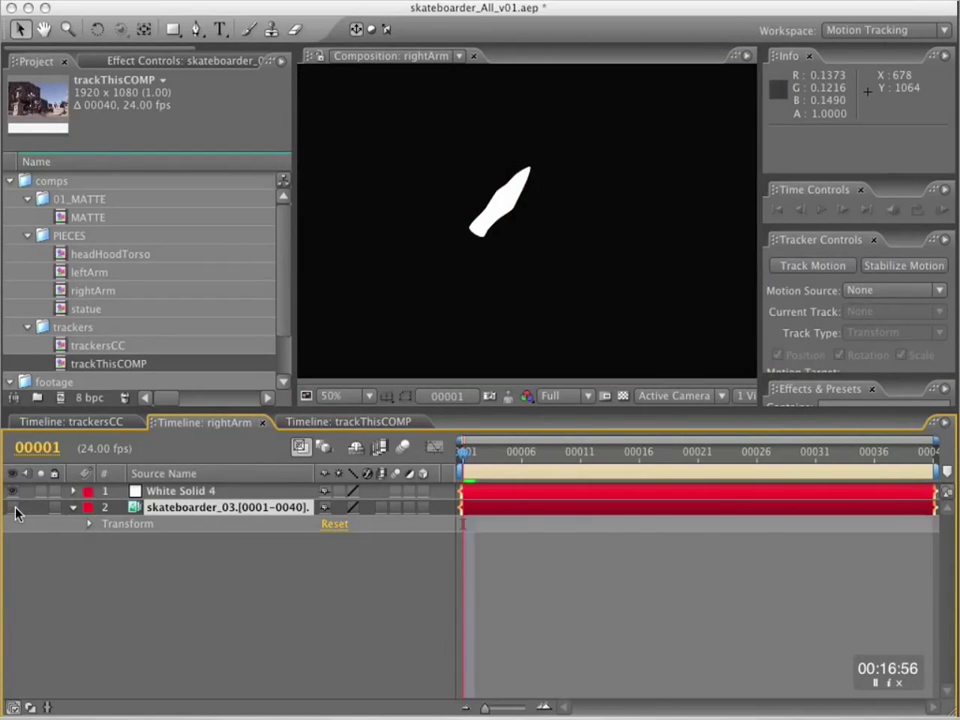
Step: In the MATTE composition, hide the footage, show headHoodTorso, statue and leftArm, and add rightArm directly below leftArm
{"action": "double_click", "coordinate": [84, 214]}
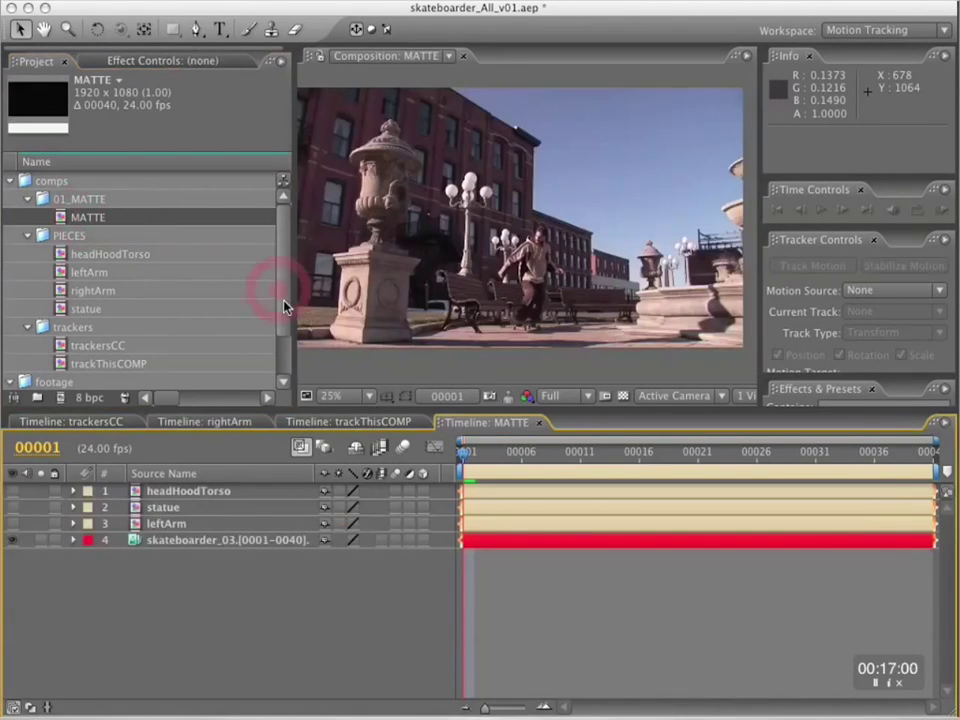
{"action": "left_click", "coordinate": [15, 541]}
{"action": "left_click_drag", "start_coordinate": [13, 523], "coordinate": [13, 495]}
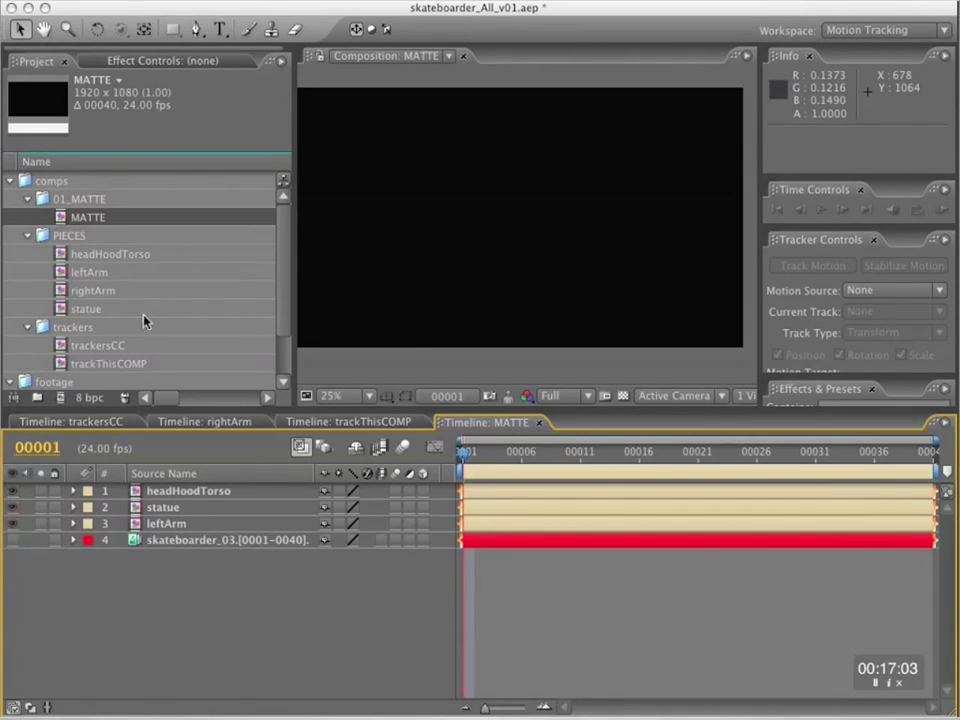
{"action": "left_click_drag", "start_coordinate": [144, 290], "coordinate": [161, 540]}
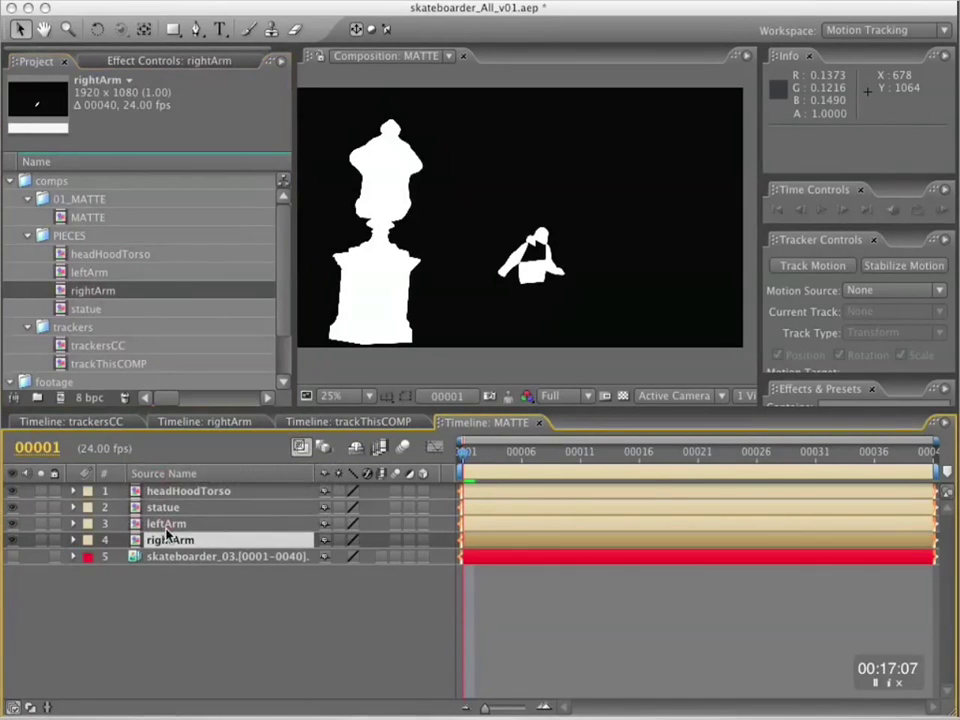
Step: Preview the combined matte animation in an enlarged view of the MATTE composition
{"action": "key", "text": "grave"}
{"action": "scroll", "coordinate": [538, 378], "scroll_direction": "up", "scroll_amount": 2}
{"action": "key", "text": "space"}
{"action": "mouse_move", "coordinate": [568, 432]}
{"action": "left_mouse_down"}
{"action": "mouse_move", "coordinate": [585, 356]}
{"action": "mouse_move", "coordinate": [567, 432]}
{"action": "left_mouse_up"}
{"action": "key", "text": "KP_0"}
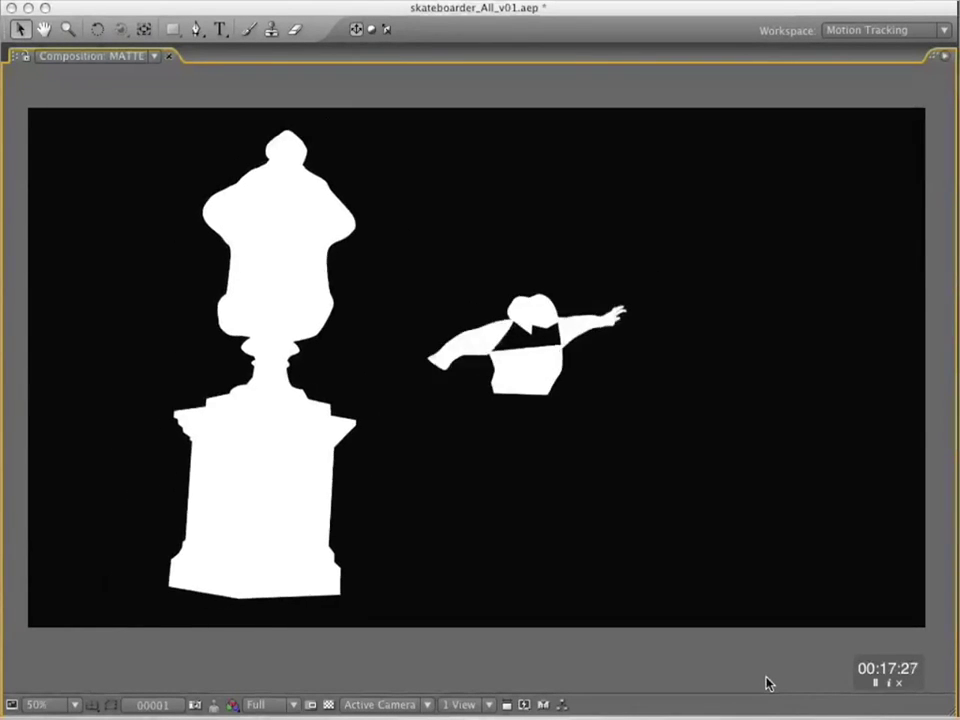
{"action": "key", "text": "ctrl+alt+F15"}
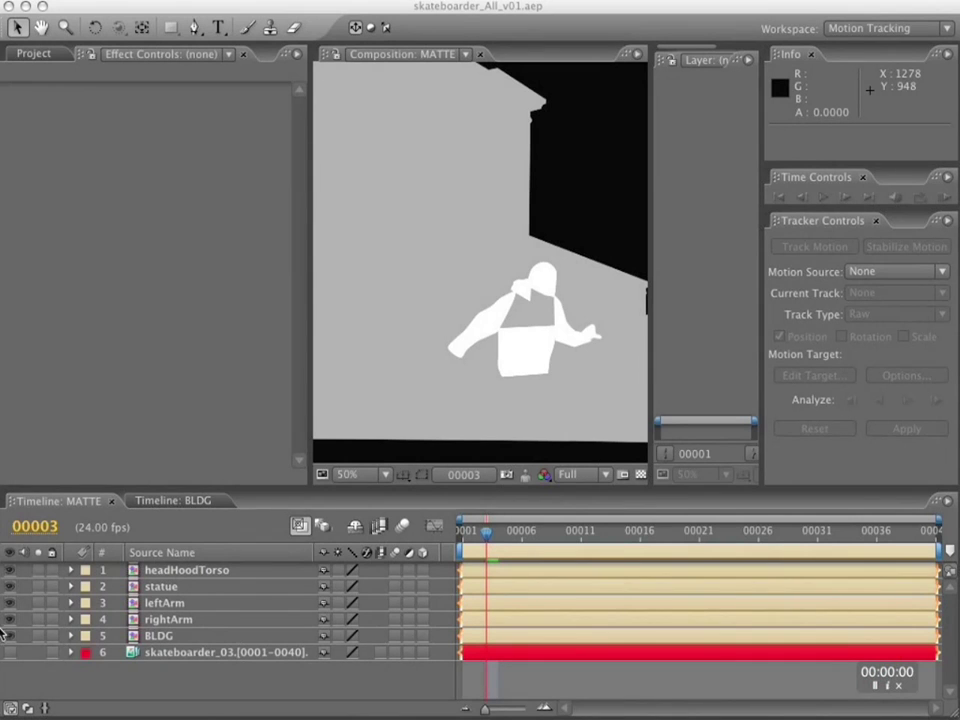
Step: In MATTE, show the skateboarder_03 footage layer and hide the five matte layers from headHoodTorso to BLDG
{"action": "left_click", "coordinate": [17, 655]}
{"action": "left_click_drag", "start_coordinate": [8, 573], "coordinate": [10, 636]}
{"action": "key", "text": "space"}
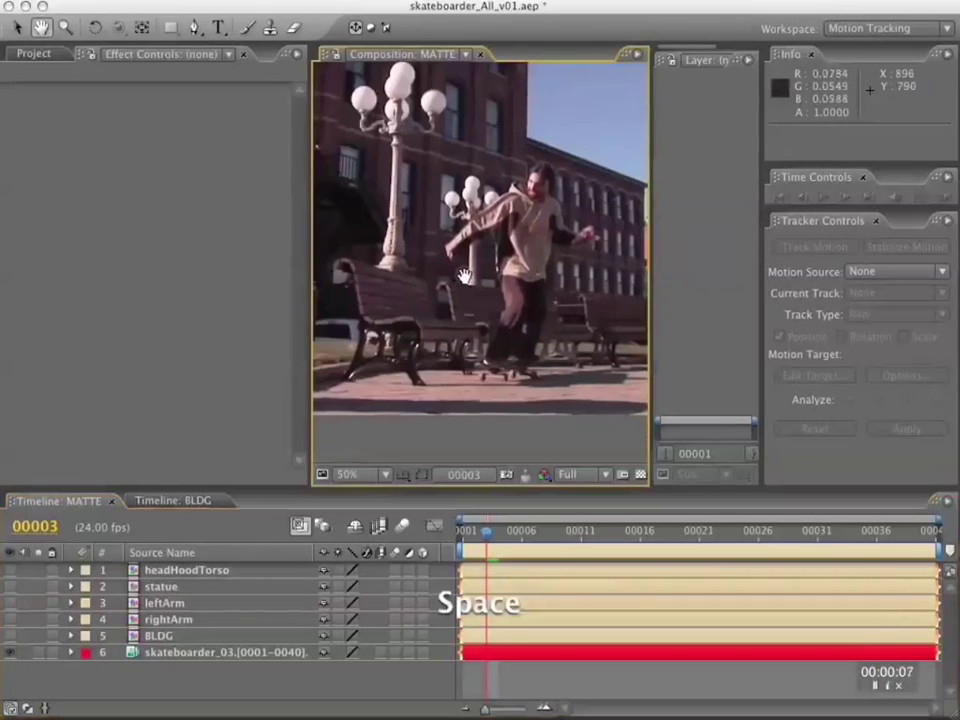
Step: In the skateboarder_03 composition, refine the leg mask's outline around the trousers and shoes at its keyframes
{"action": "left_click", "coordinate": [30, 55]}
{"action": "double_click", "coordinate": [107, 376]}
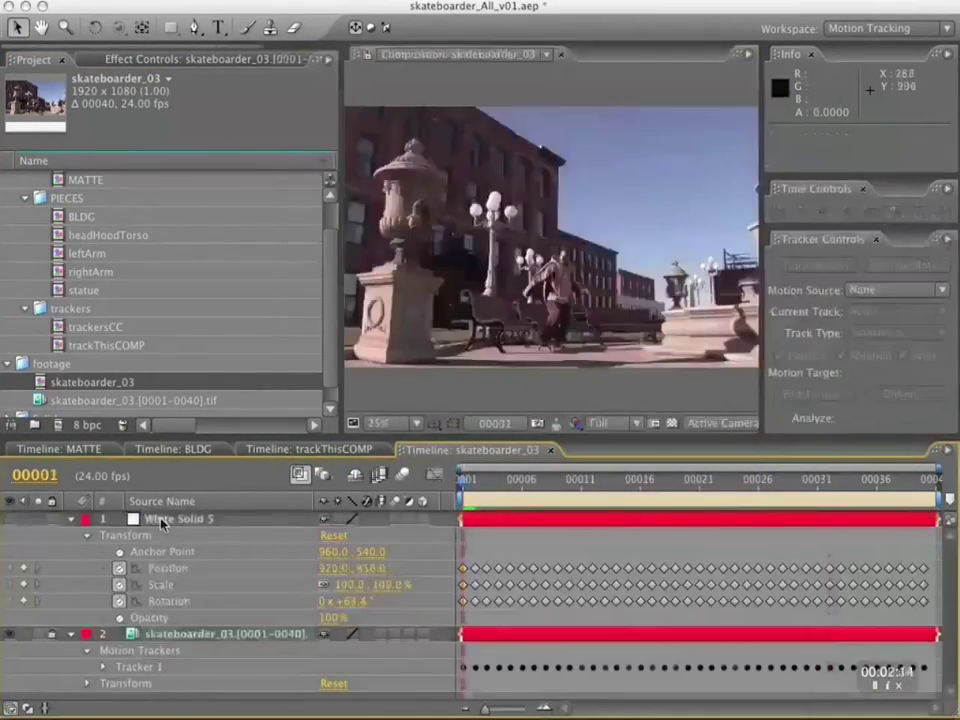
{"action": "key", "text": "super+z"}
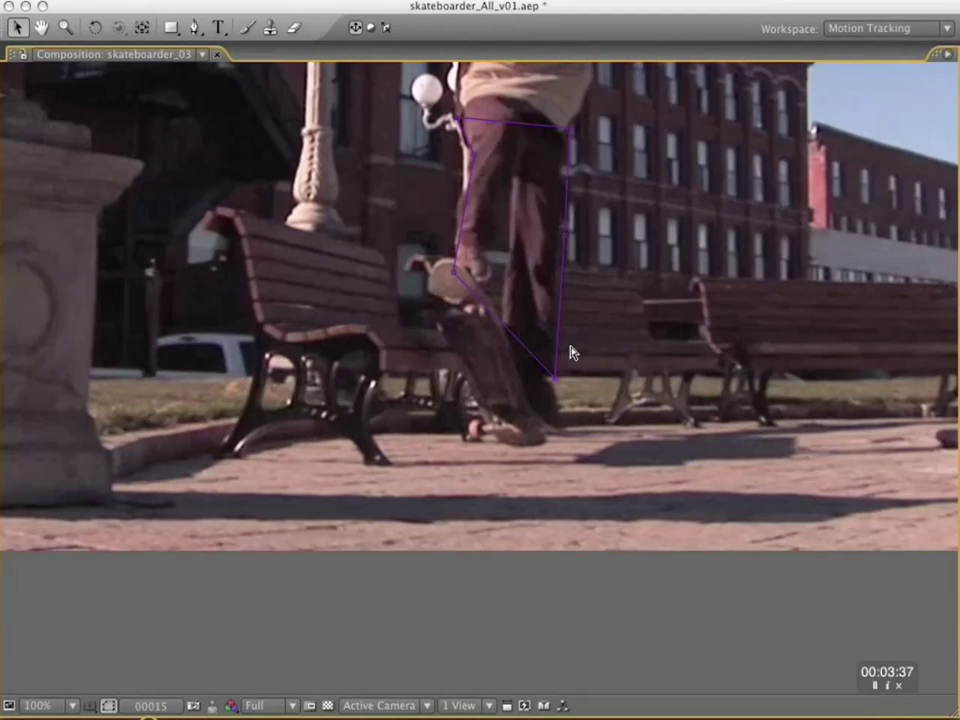
{"action": "key", "text": "space"}
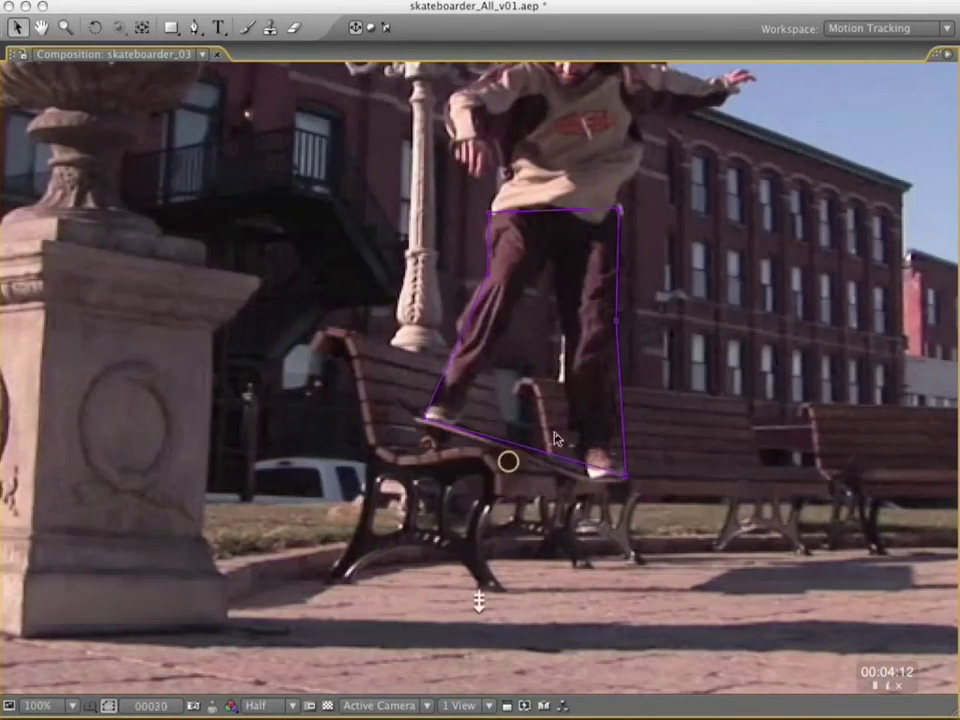
{"action": "key", "text": "space"}
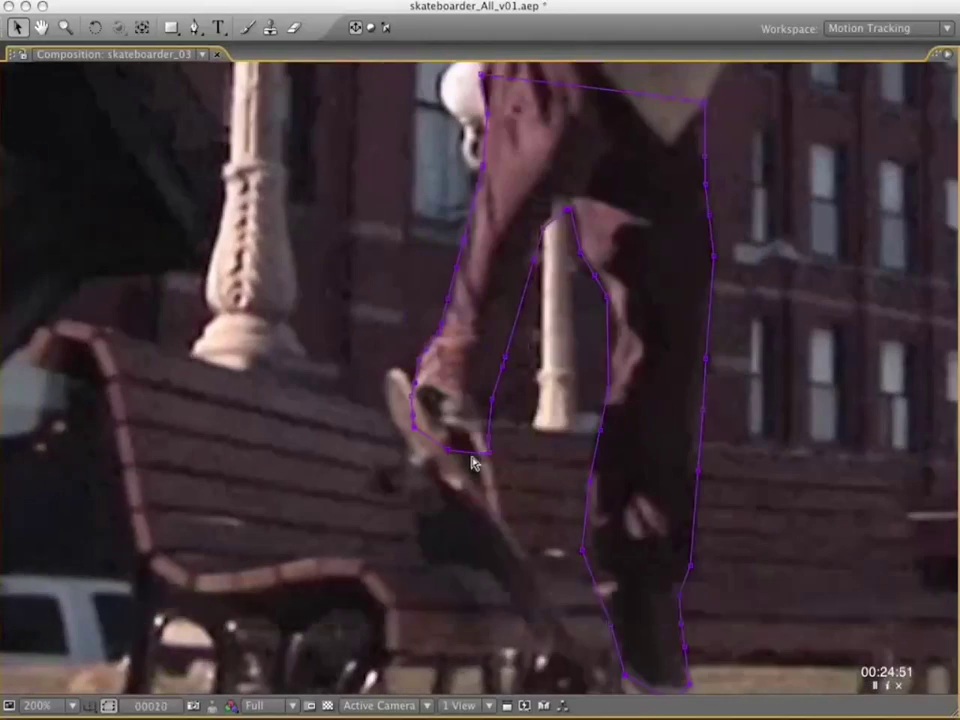
{"action": "key", "text": "j"}
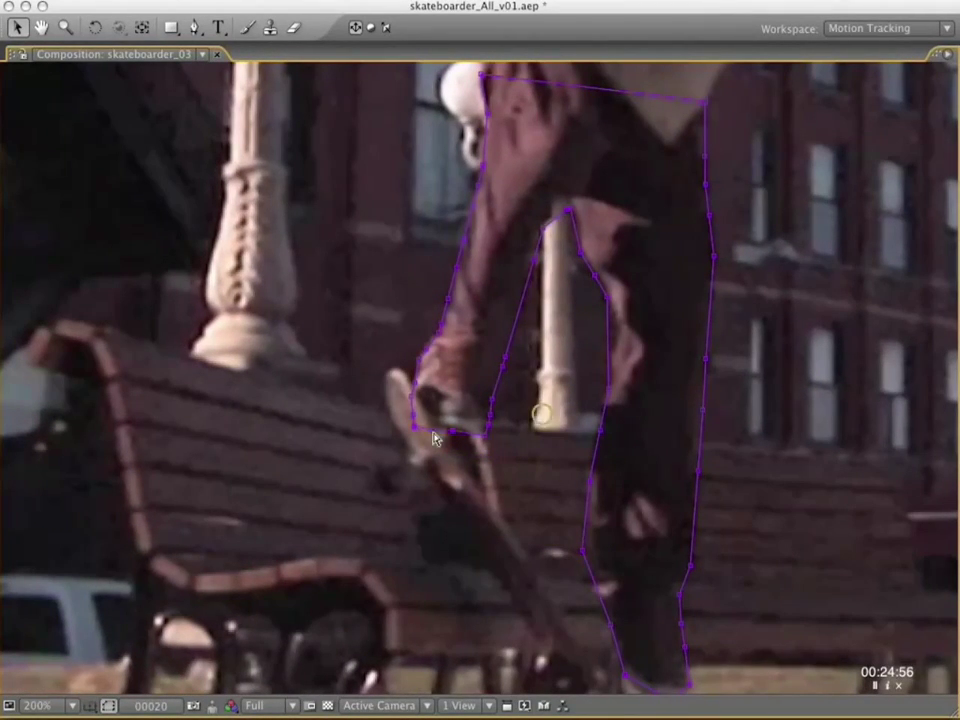
{"action": "key", "text": "j"}
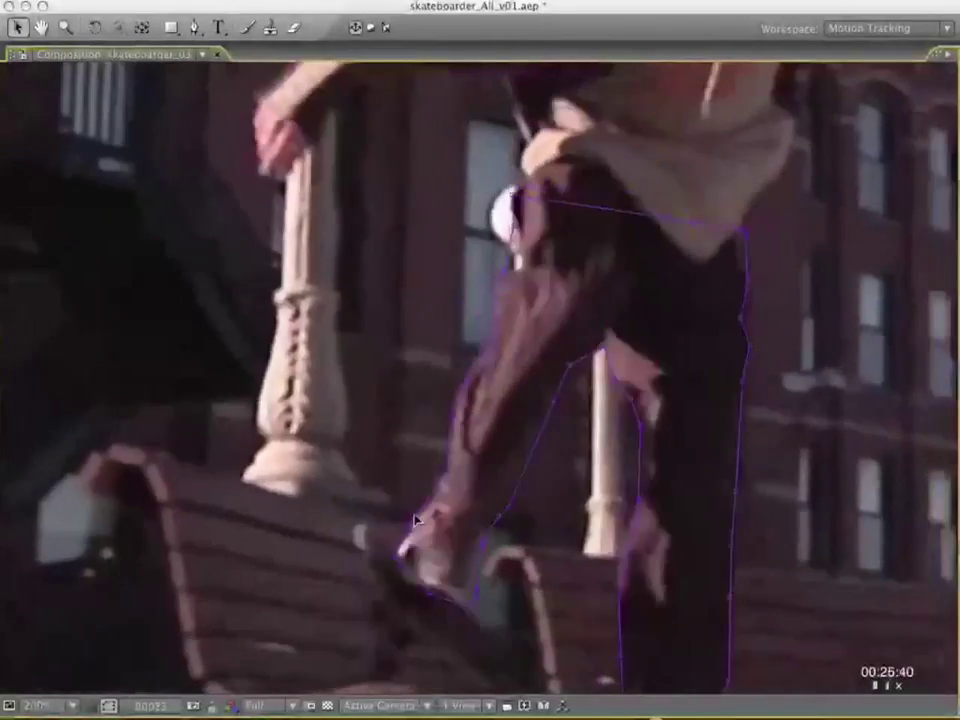
{"action": "key", "text": "k"}
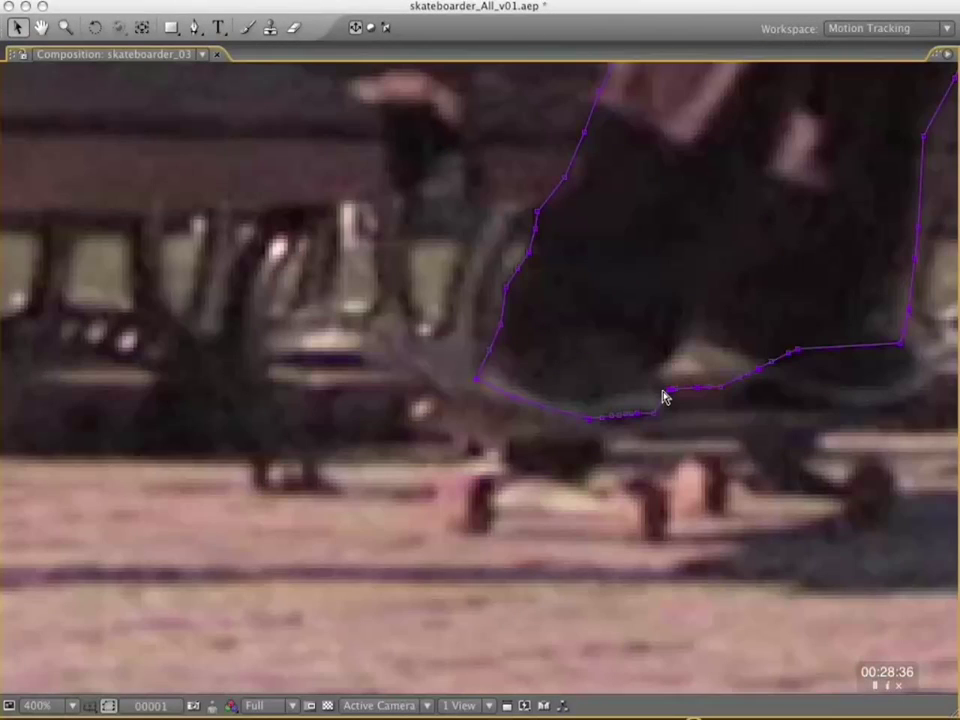
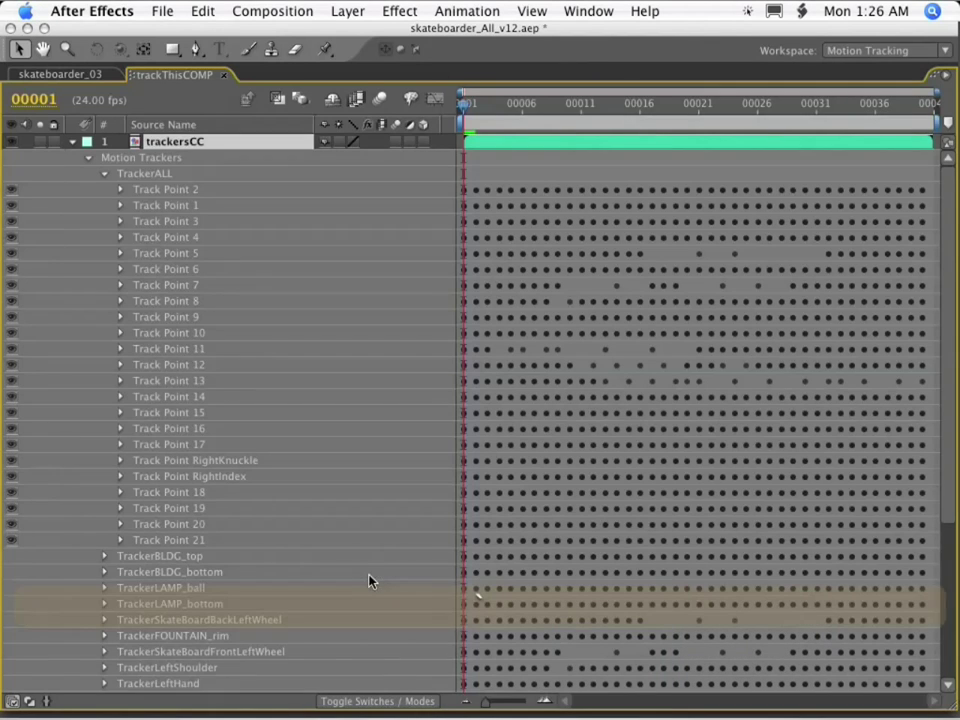
Step: Copy Track Point 16 and Track Point 17 from TrackerALL on the trackersCC layer
{"action": "left_click", "coordinate": [196, 428]}
{"action": "left_click", "coordinate": [195, 444], "text": "shift"}
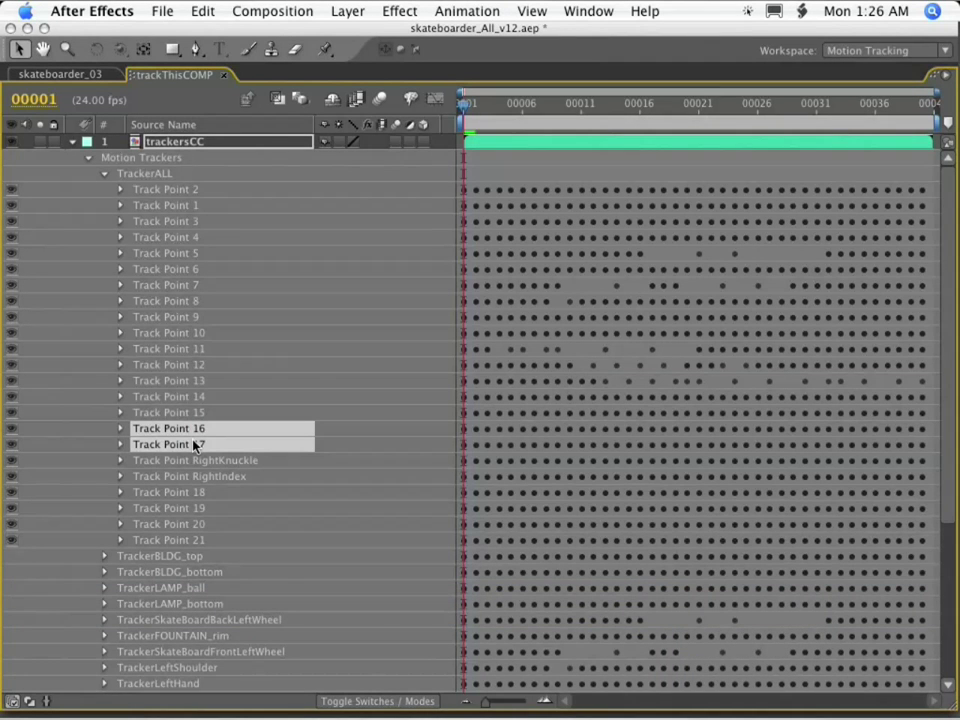
{"action": "key", "text": "super+c"}
Step: Return to the skateboarder_03 timeline, close trackThisCOMP and extend the visible time range to the full composition
{"action": "left_click", "coordinate": [60, 73]}
{"action": "key", "text": "grave"}
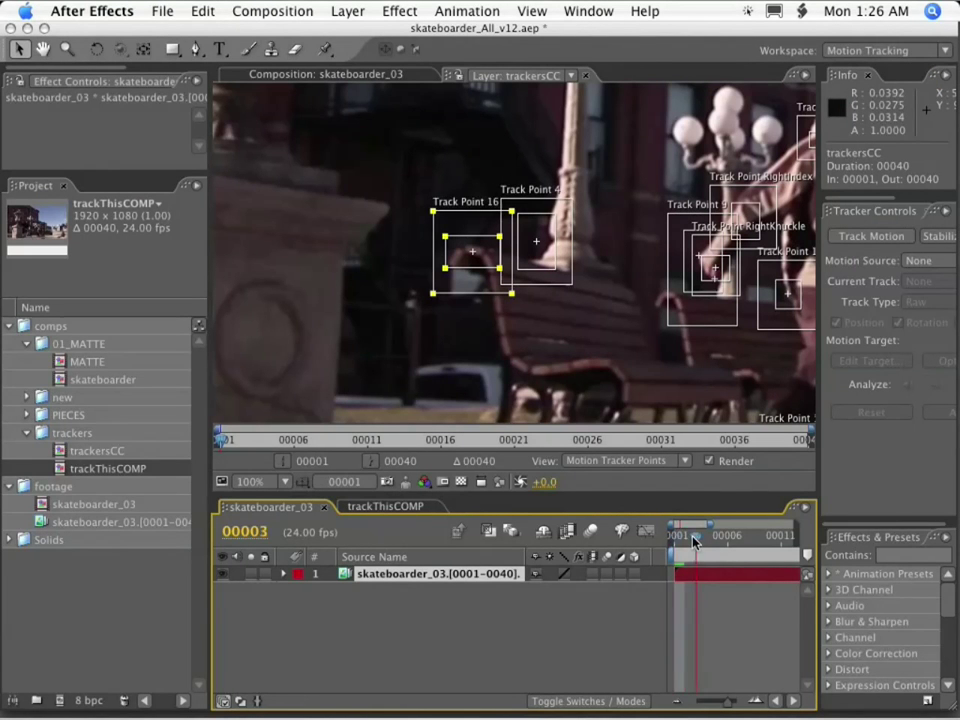
{"action": "left_click", "coordinate": [427, 508]}
{"action": "left_click", "coordinate": [439, 507]}
{"action": "left_click_drag", "start_coordinate": [712, 524], "coordinate": [822, 524]}
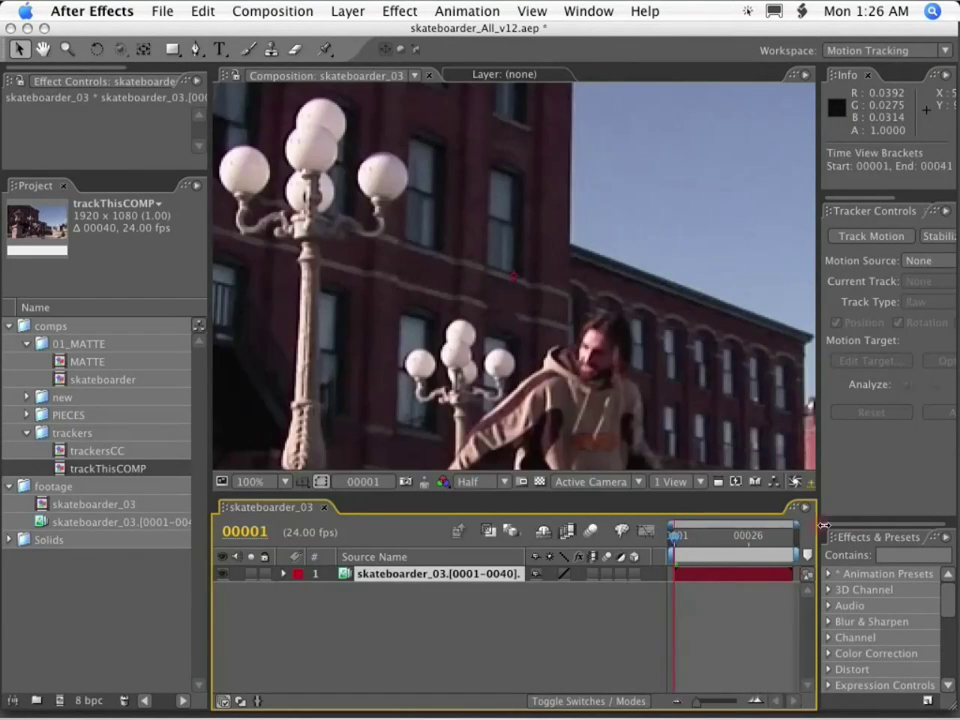
Step: Paste the copied track points onto the skateboarder_03 footage layer
{"action": "left_click", "coordinate": [368, 575]}
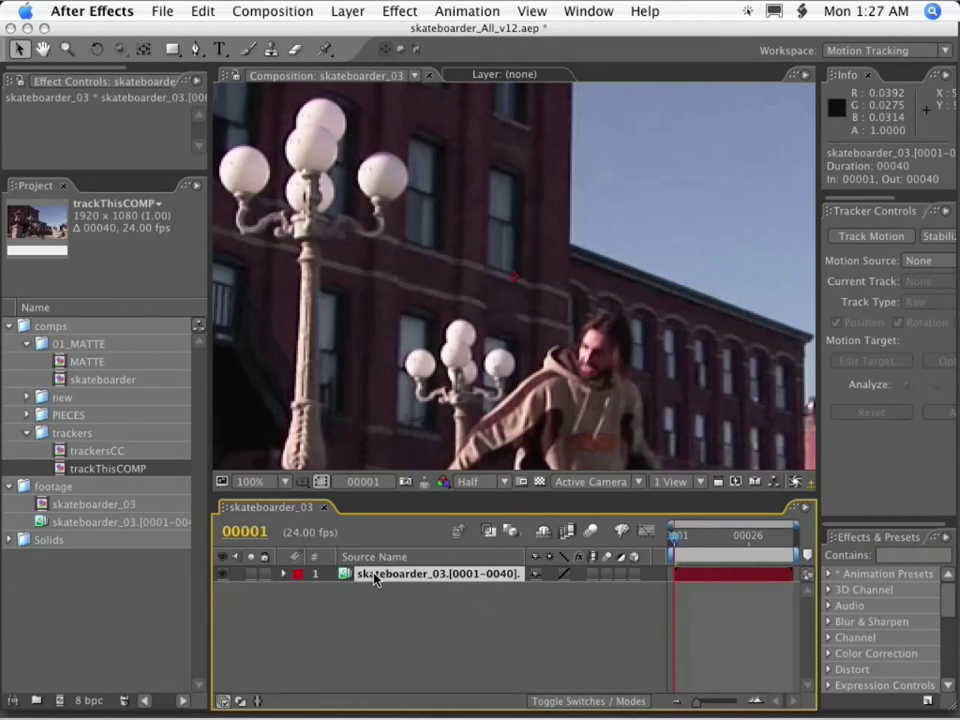
{"action": "key", "text": "super+v"}
Step: Add a red solid above the skateboarder_03 footage layer and turn off its visibility
{"action": "left_click", "coordinate": [355, 11]}
{"action": "mouse_move", "coordinate": [366, 34]}
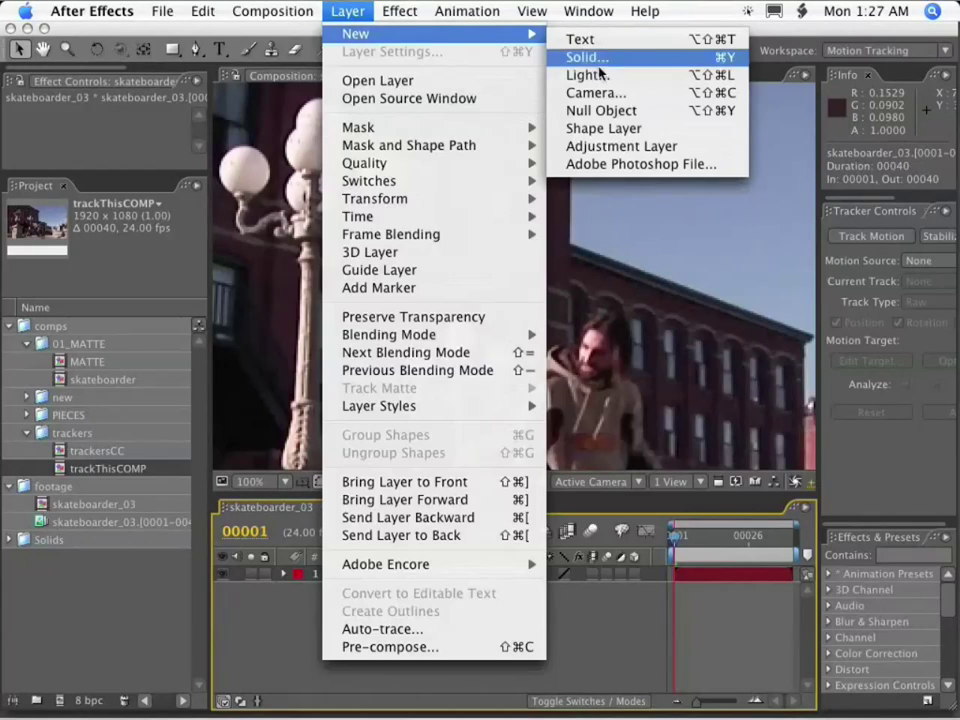
{"action": "left_click", "coordinate": [598, 62]}
{"action": "left_click", "coordinate": [796, 566]}
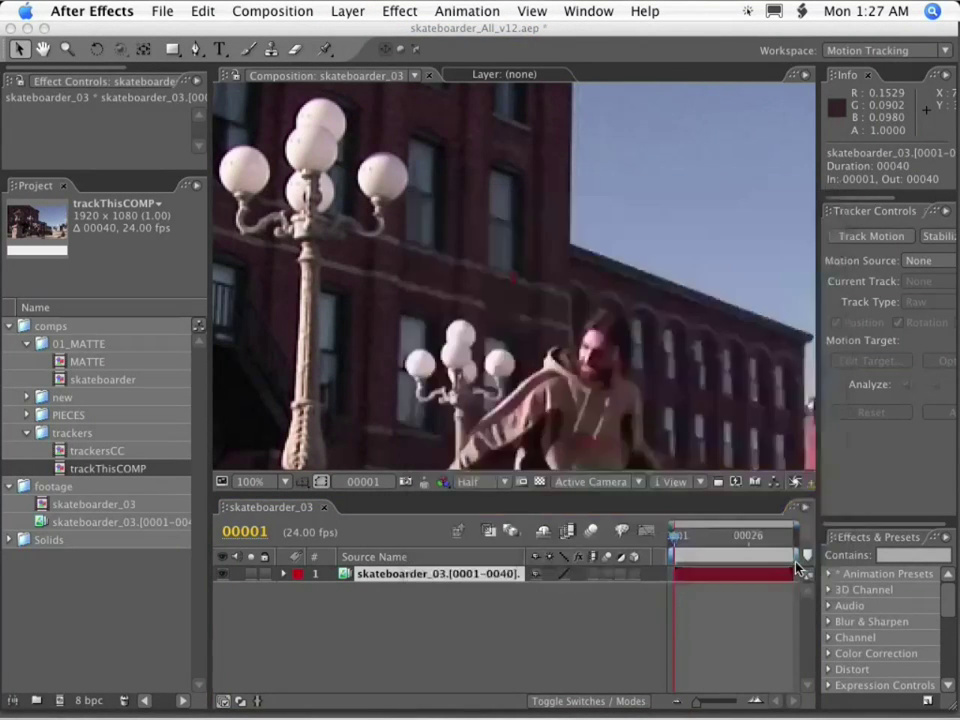
{"action": "left_click", "coordinate": [225, 580]}
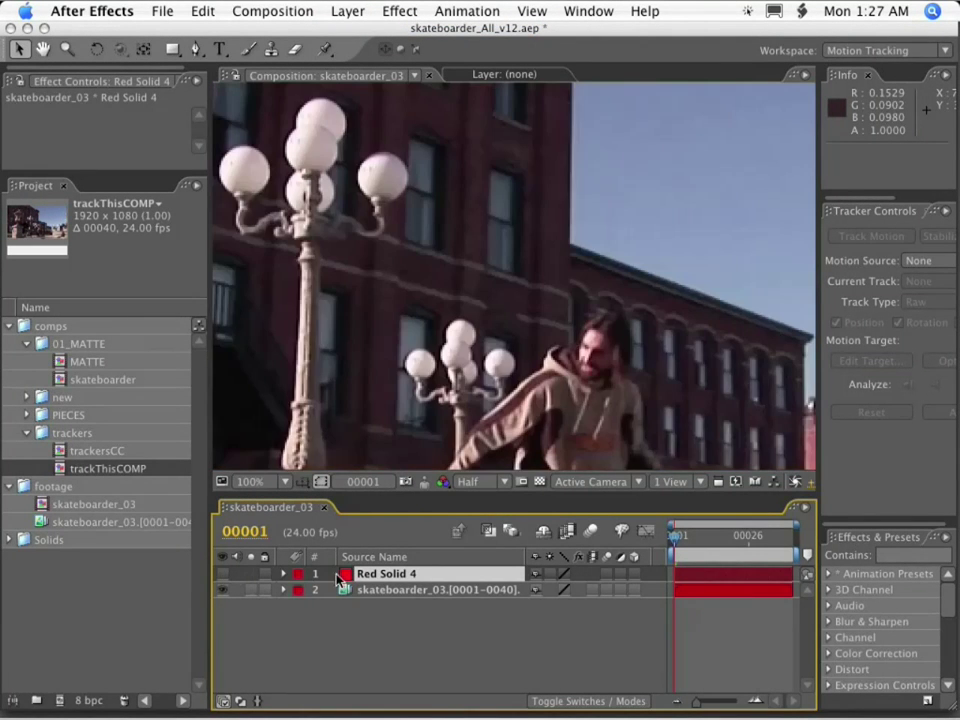
Step: Load Tracker 1 from the skateboarder_03 footage as the motion source and set its track type to Transform
{"action": "key", "text": "comma"}
{"action": "left_click", "coordinate": [770, 262]}
{"action": "left_click_drag", "start_coordinate": [817, 262], "coordinate": [760, 262]}
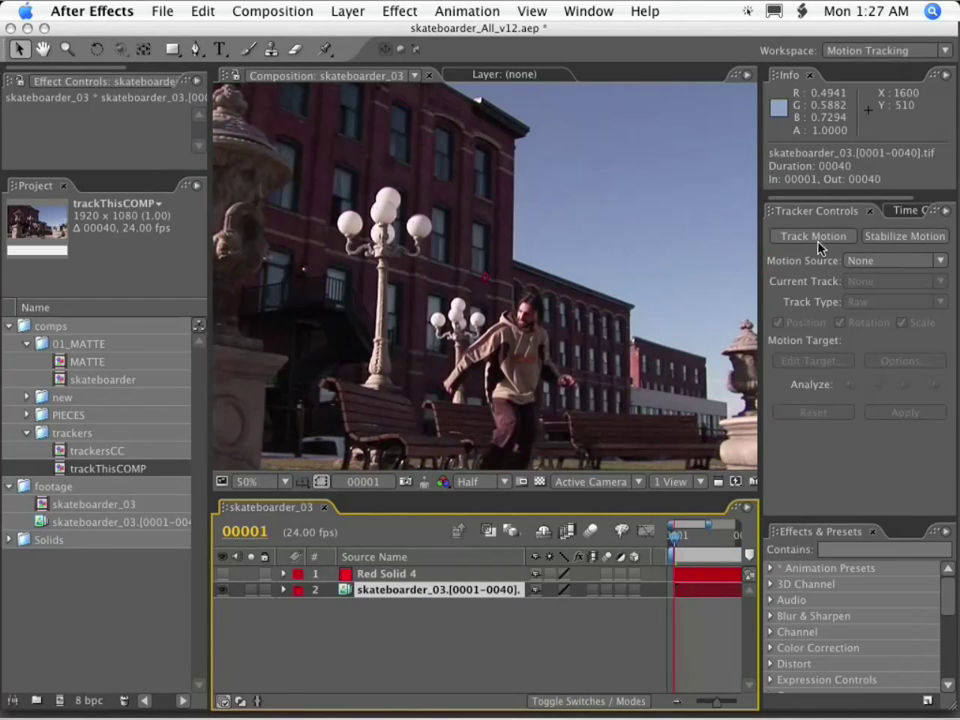
{"action": "left_click", "coordinate": [876, 261]}
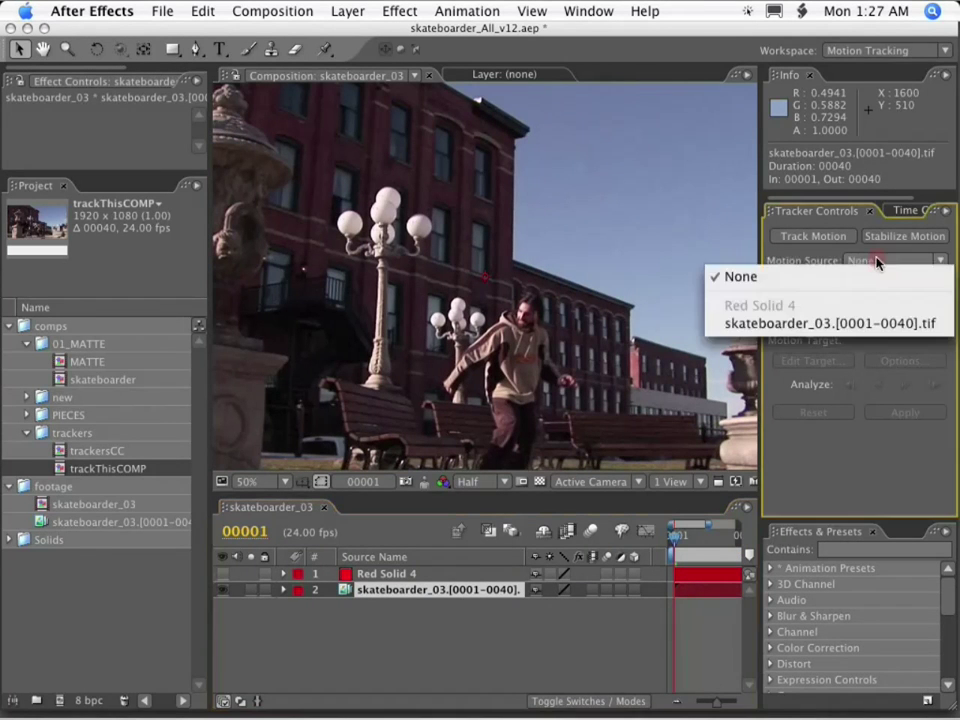
{"action": "left_click", "coordinate": [868, 322]}
{"action": "left_click", "coordinate": [874, 285]}
{"action": "left_click", "coordinate": [874, 322]}
{"action": "left_click", "coordinate": [876, 301]}
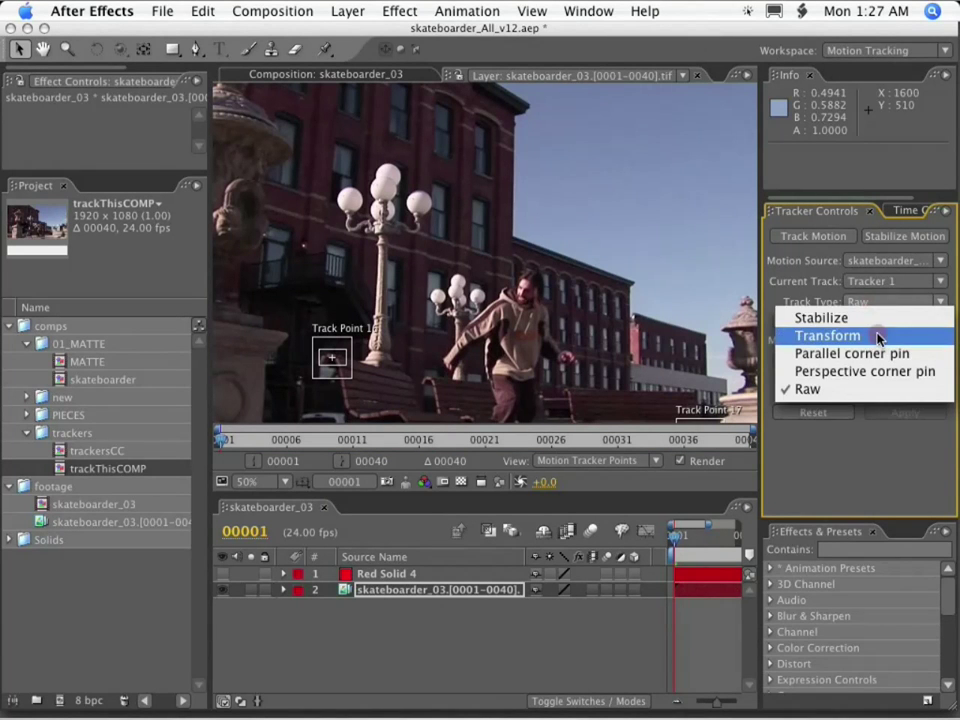
{"action": "left_click", "coordinate": [875, 336]}
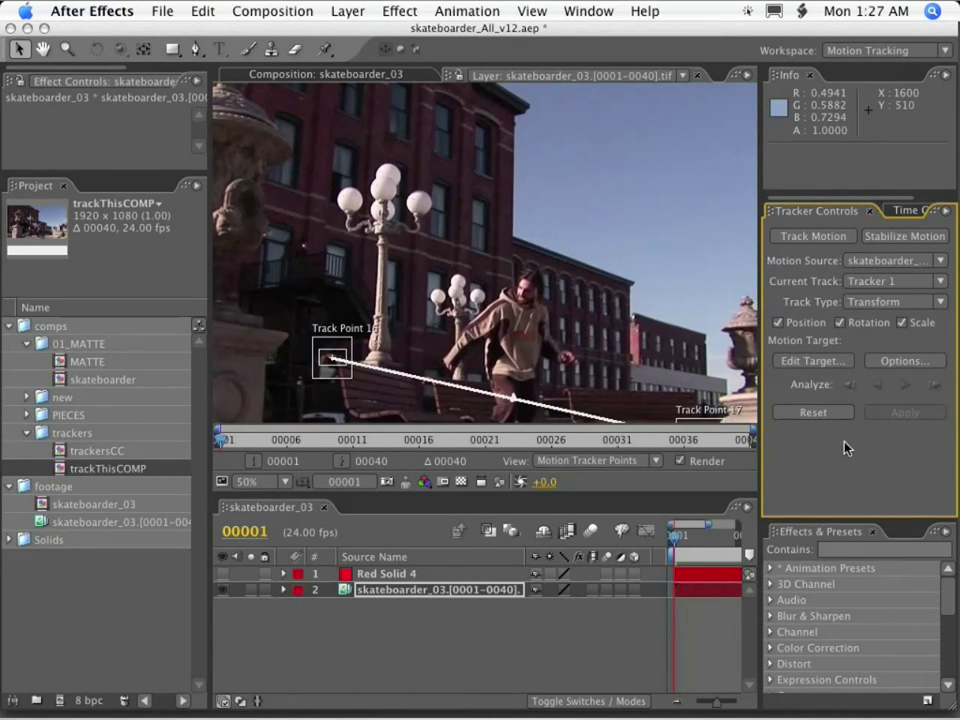
Step: Set Red Solid 4 as the motion target and apply the tracked position, rotation and scale to it
{"action": "key", "text": "space"}
{"action": "left_click_drag", "start_coordinate": [555, 283], "coordinate": [551, 208]}
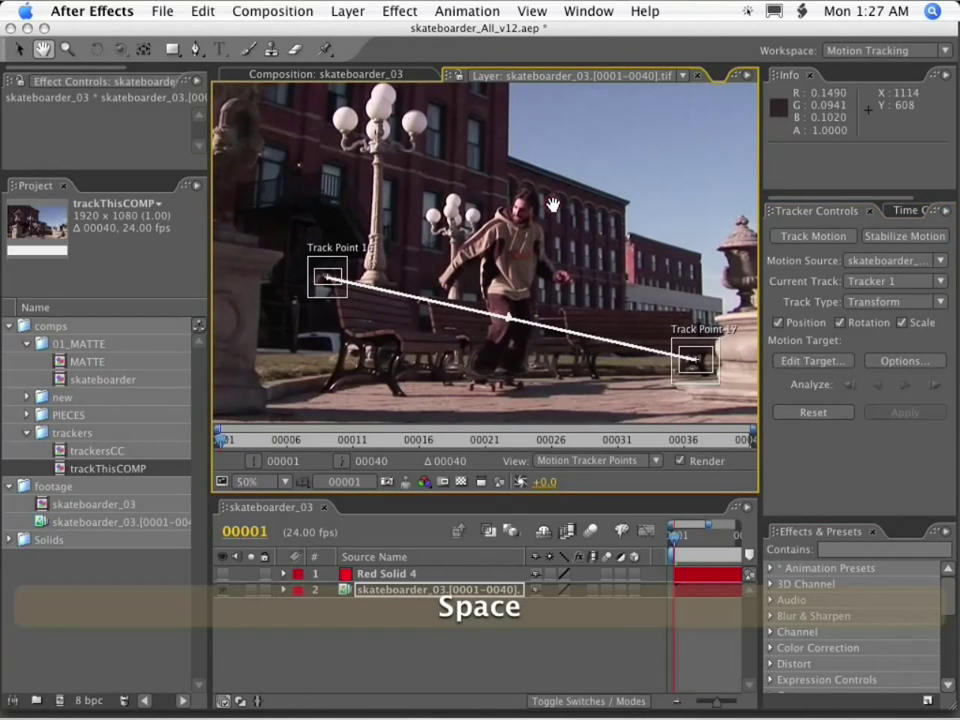
{"action": "left_click", "coordinate": [823, 362]}
{"action": "left_click", "coordinate": [761, 553]}
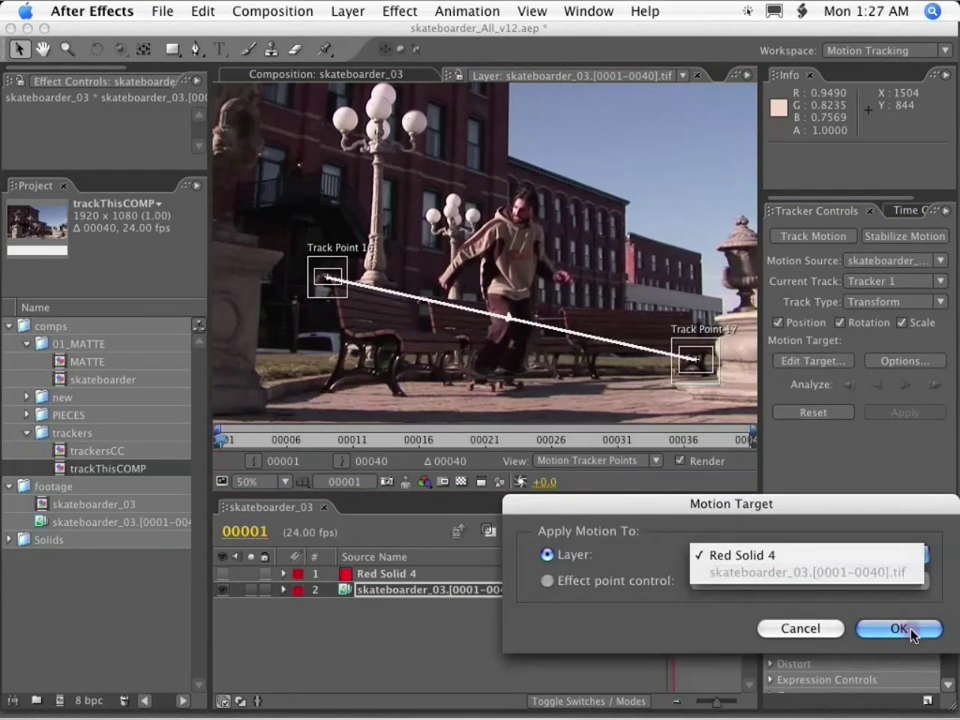
{"action": "left_click", "coordinate": [910, 498]}
{"action": "left_click", "coordinate": [899, 628]}
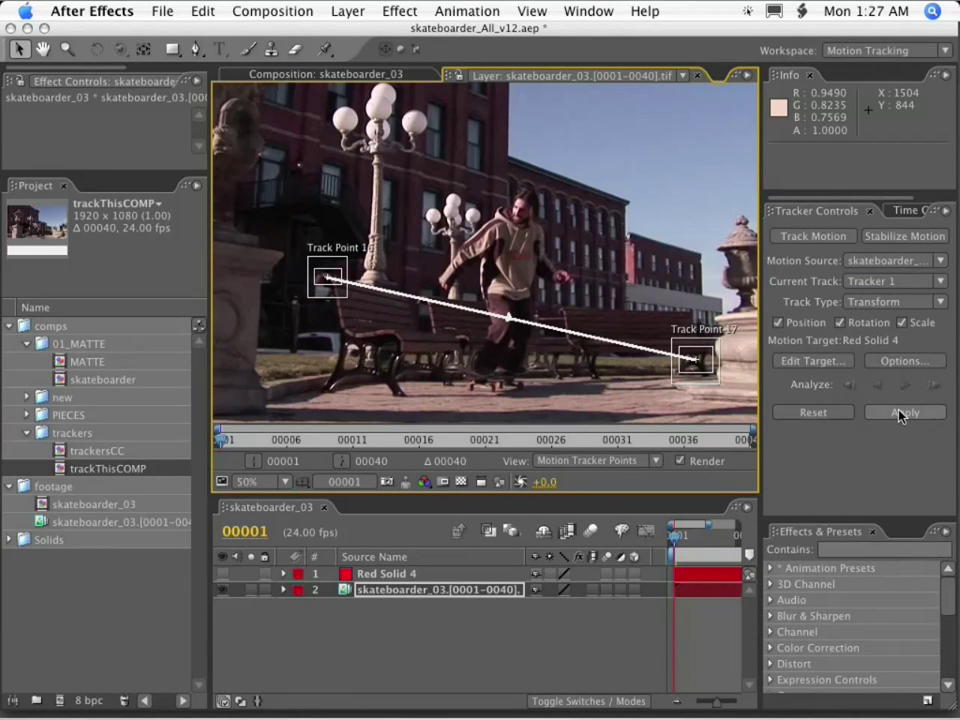
{"action": "left_click", "coordinate": [899, 413]}
{"action": "left_click", "coordinate": [553, 401]}
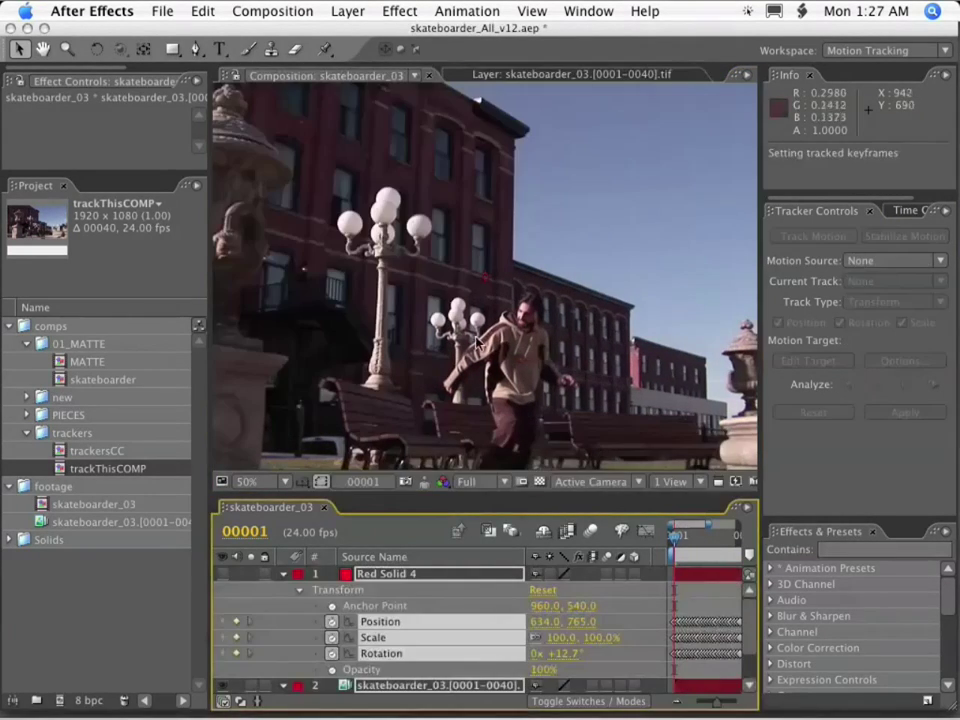
Step: Show the red solid and scrub from frame 1 to frame 7 to check how it follows the track
{"action": "key", "text": "comma"}
{"action": "left_click", "coordinate": [222, 575]}
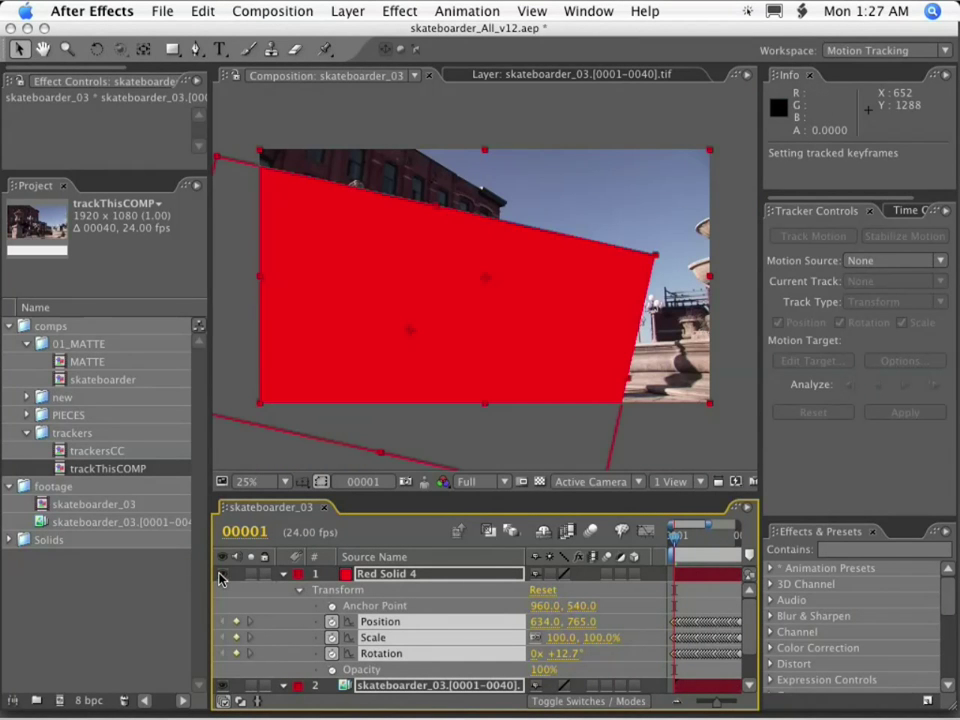
{"action": "mouse_move", "coordinate": [684, 545]}
{"action": "left_mouse_down"}
{"action": "mouse_move", "coordinate": [677, 540]}
{"action": "mouse_move", "coordinate": [731, 540]}
{"action": "mouse_move", "coordinate": [692, 540]}
{"action": "left_mouse_up"}
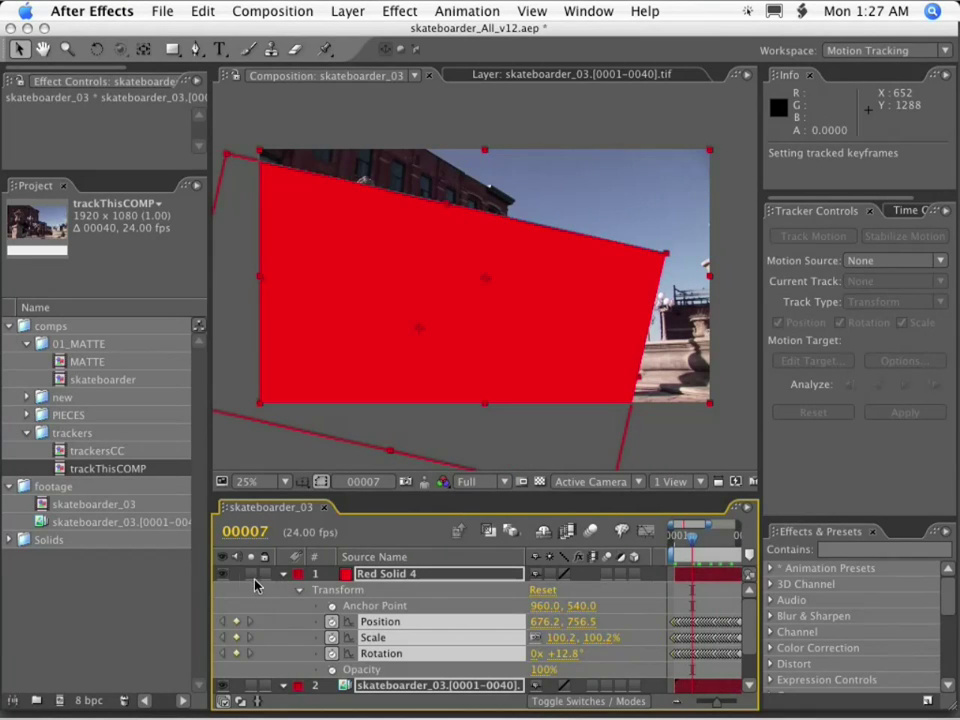
Step: Hide the red solid, lock the visible footage layer and return to frame 1
{"action": "left_click", "coordinate": [222, 575]}
{"action": "left_click", "coordinate": [284, 574]}
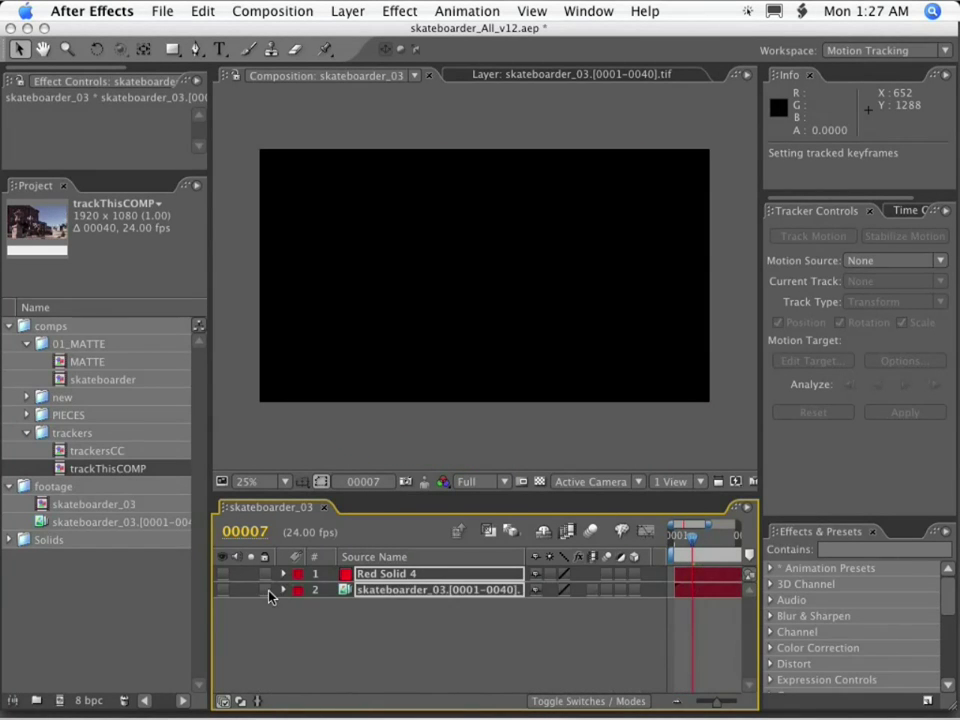
{"action": "left_click", "coordinate": [266, 589]}
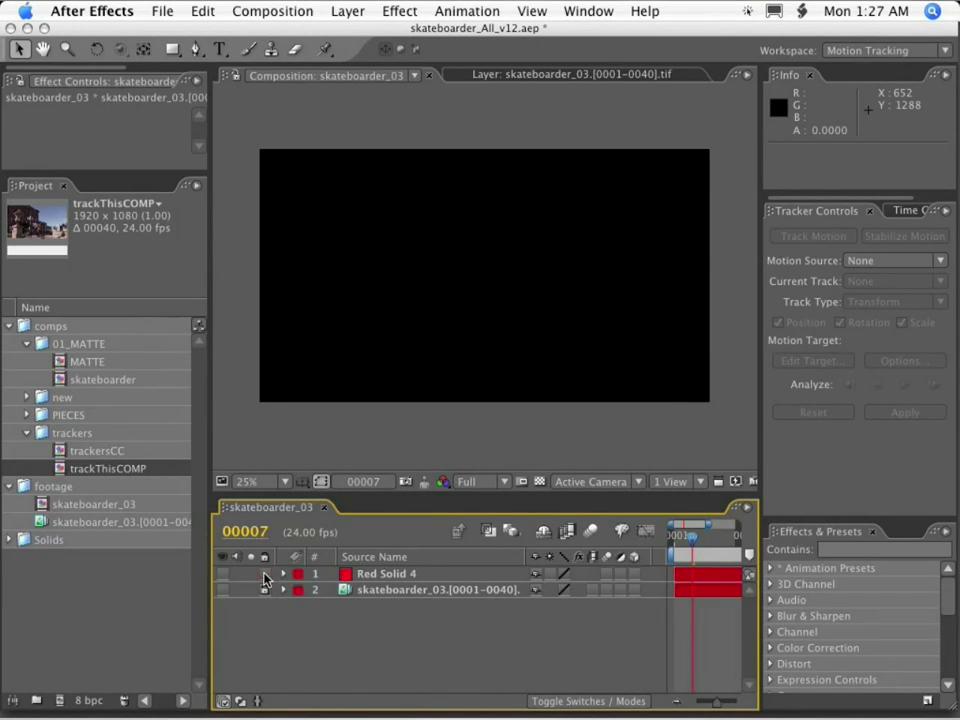
{"action": "left_click_drag", "start_coordinate": [679, 543], "coordinate": [657, 543]}
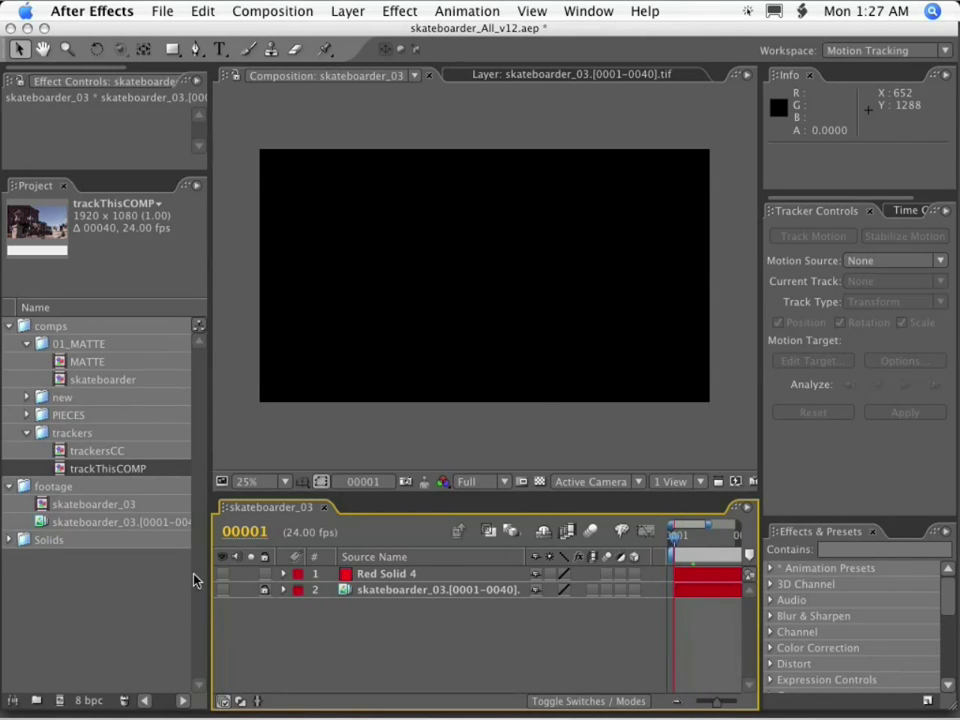
{"action": "left_click", "coordinate": [222, 590]}
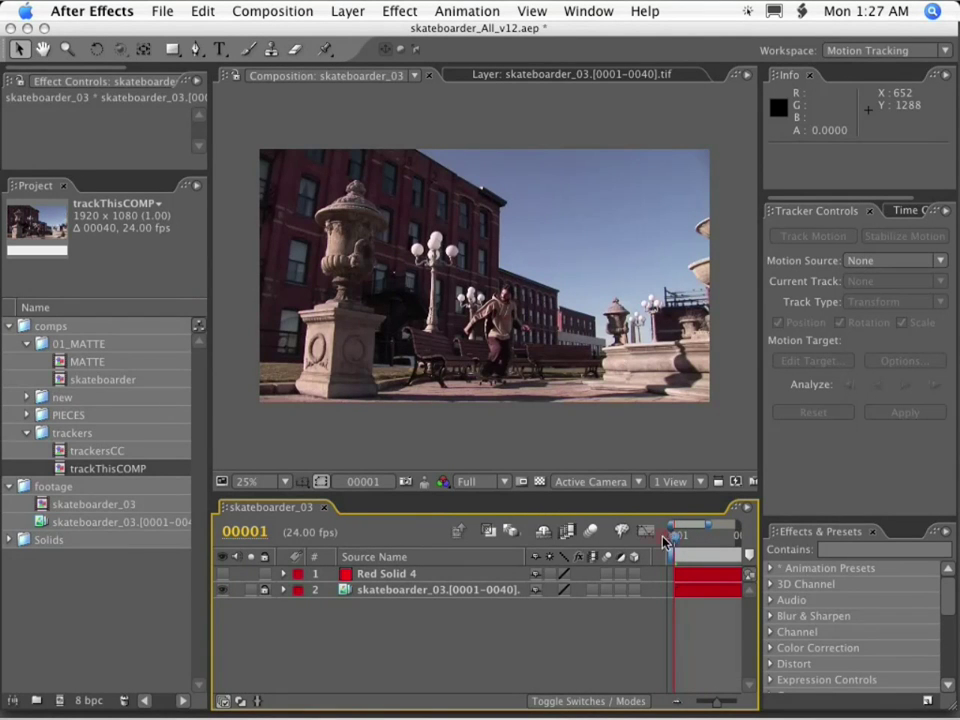
Step: Start a mask on Red Solid 4 at frame 1, tracing the first bench's back and the second bench's top edge
{"action": "left_click_drag", "start_coordinate": [707, 526], "coordinate": [829, 519]}
{"action": "left_click", "coordinate": [381, 576]}
{"action": "scroll", "coordinate": [480, 440], "scroll_direction": "up", "scroll_amount": 2}
{"action": "key", "text": "space"}
{"action": "left_click_drag", "start_coordinate": [480, 460], "coordinate": [478, 290]}
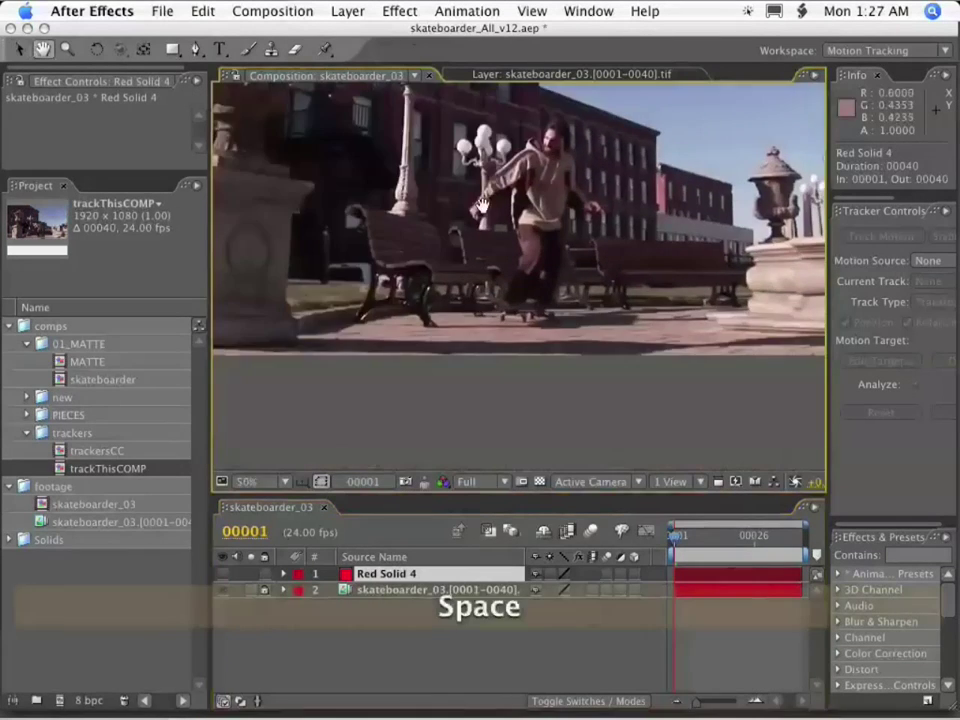
{"action": "scroll", "coordinate": [478, 340], "scroll_direction": "up", "scroll_amount": 1}
{"action": "key", "text": "grave"}
{"action": "key", "text": "g"}
{"action": "left_click", "coordinate": [129, 260]}
{"action": "left_click", "coordinate": [147, 241]}
{"action": "left_click", "coordinate": [305, 281]}
{"action": "left_click", "coordinate": [312, 291]}
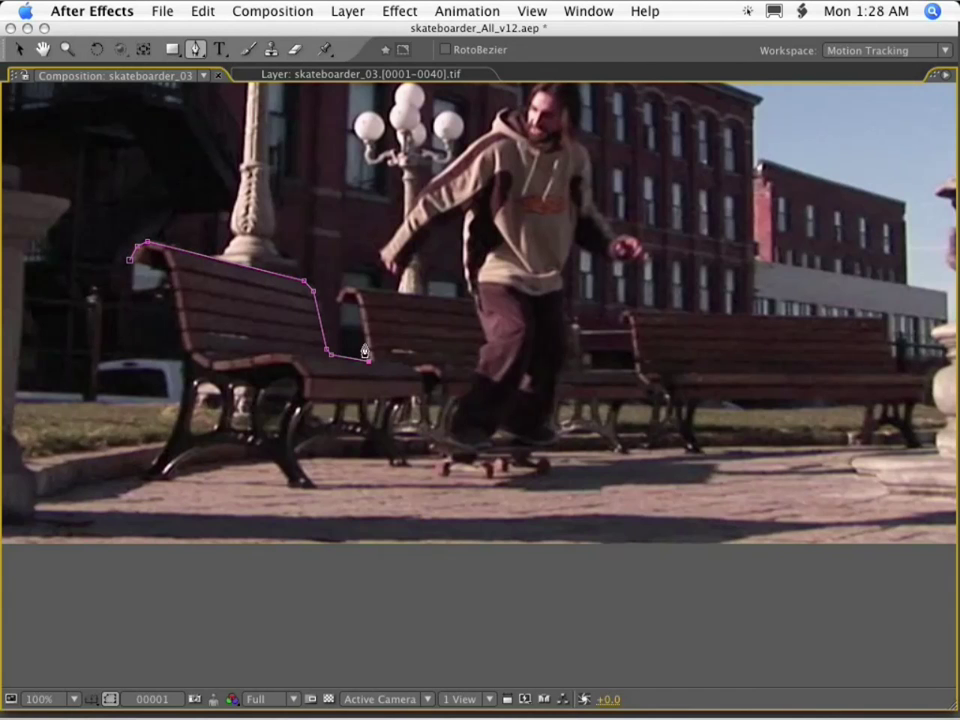
{"action": "left_click", "coordinate": [553, 313]}
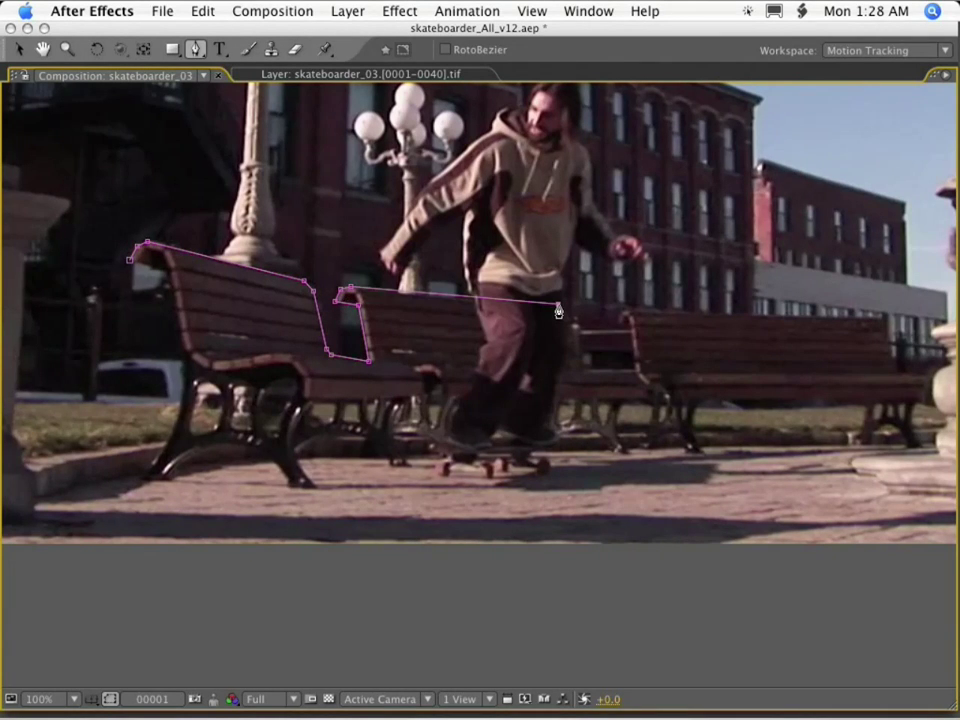
Step: At frame 40, scale the open bench mask with Free Transform to fit the first two benches
{"action": "key", "text": "space"}
{"action": "key", "text": "v"}
{"action": "double_click", "coordinate": [578, 352]}
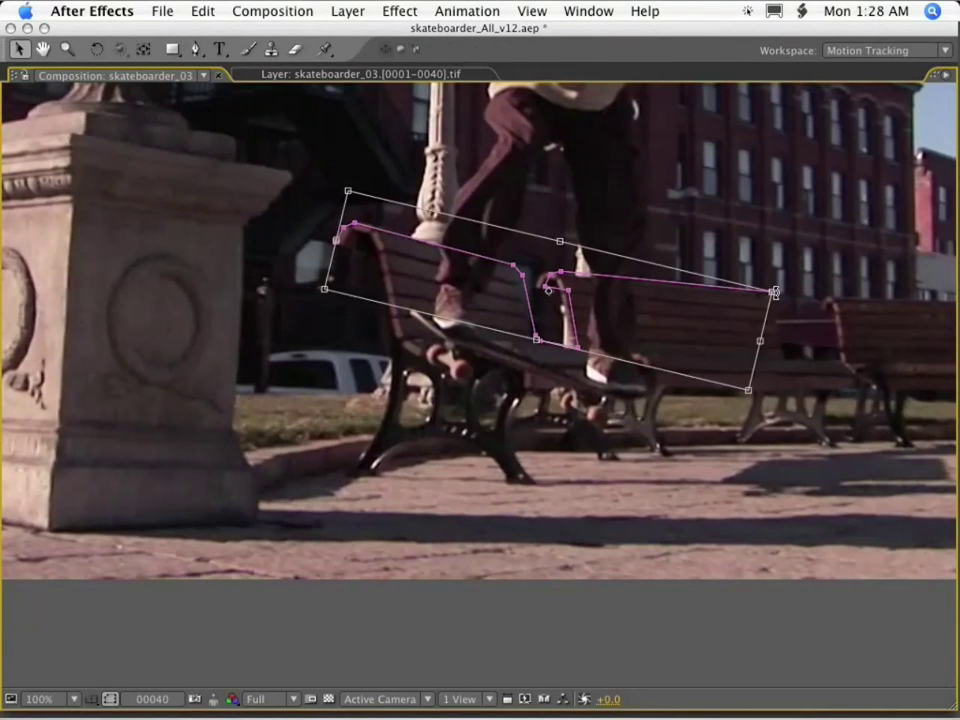
{"action": "left_click", "coordinate": [665, 317]}
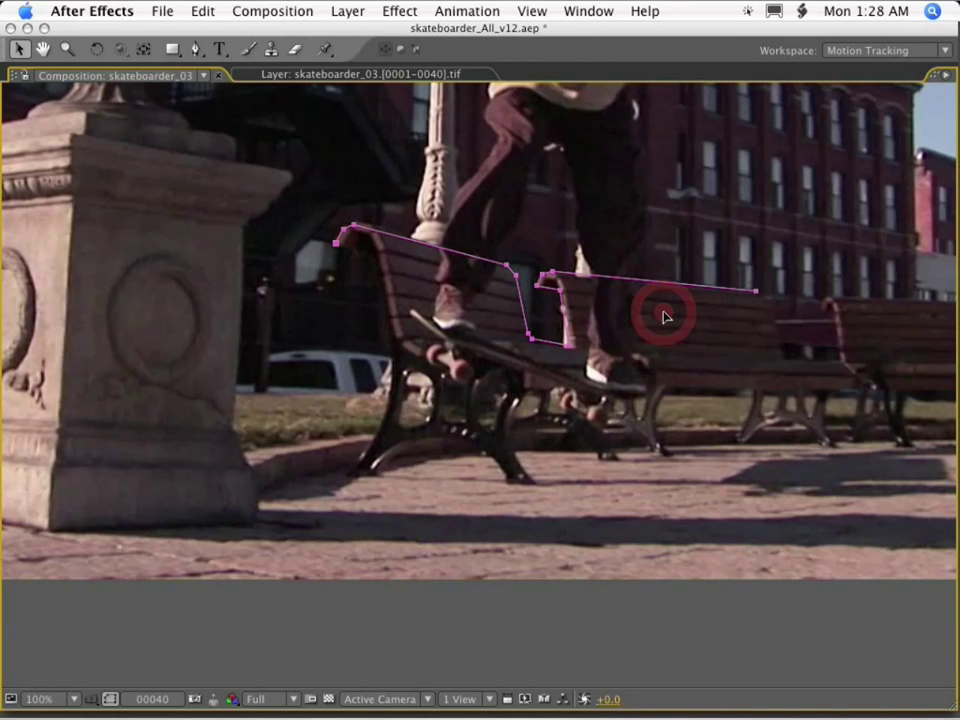
{"action": "key", "text": "super+t"}
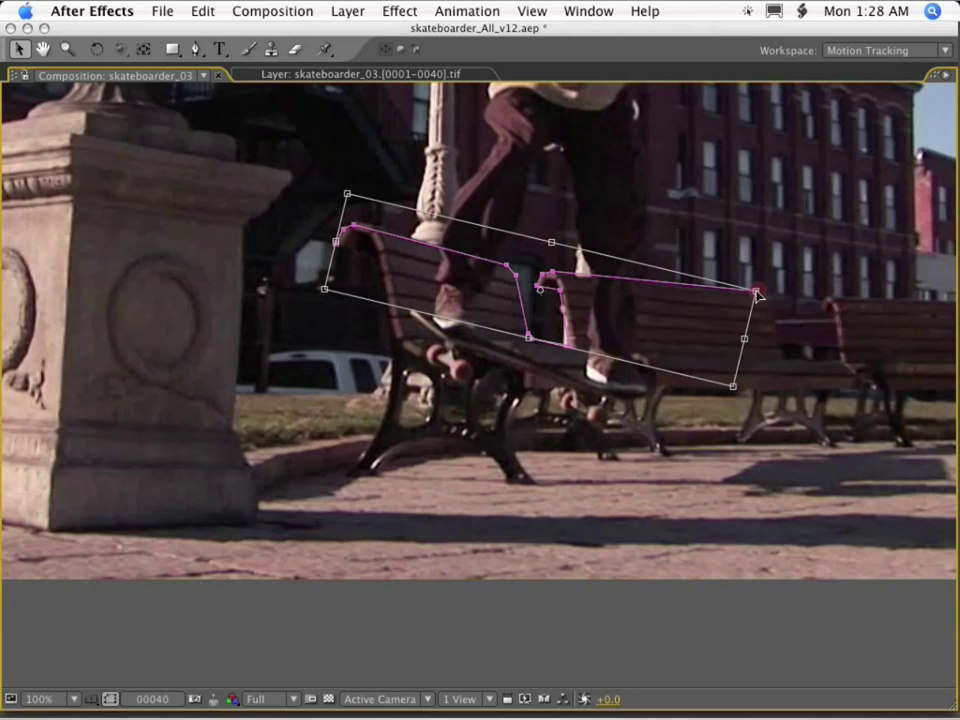
{"action": "left_click_drag", "start_coordinate": [758, 292], "coordinate": [764, 292]}
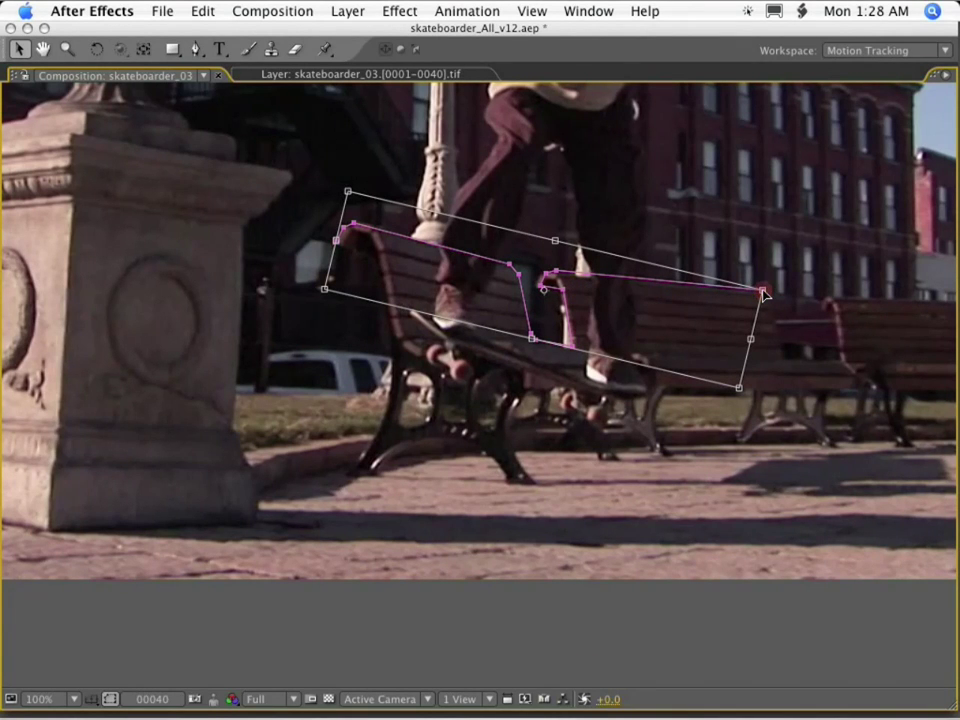
{"action": "left_click_drag", "start_coordinate": [763, 292], "coordinate": [757, 292]}
{"action": "key", "text": "Return"}
Step: Adjust the mask points along the backs of the first two benches to match their edges at frame 40
{"action": "scroll", "coordinate": [381, 259], "scroll_direction": "up", "scroll_amount": 1}
{"action": "left_click_drag", "start_coordinate": [311, 275], "coordinate": [288, 278]}
{"action": "left_click_drag", "start_coordinate": [273, 310], "coordinate": [269, 307]}
{"action": "left_click_drag", "start_coordinate": [440, 360], "coordinate": [298, 308]}
{"action": "left_click_drag", "start_coordinate": [598, 463], "coordinate": [598, 466]}
{"action": "left_click_drag", "start_coordinate": [525, 450], "coordinate": [527, 453]}
{"action": "left_click_drag", "start_coordinate": [534, 345], "coordinate": [240, 281]}
Step: Extend the mask path down the second bench's end, along its seat and up the third bench's near edge
{"action": "key", "text": "g"}
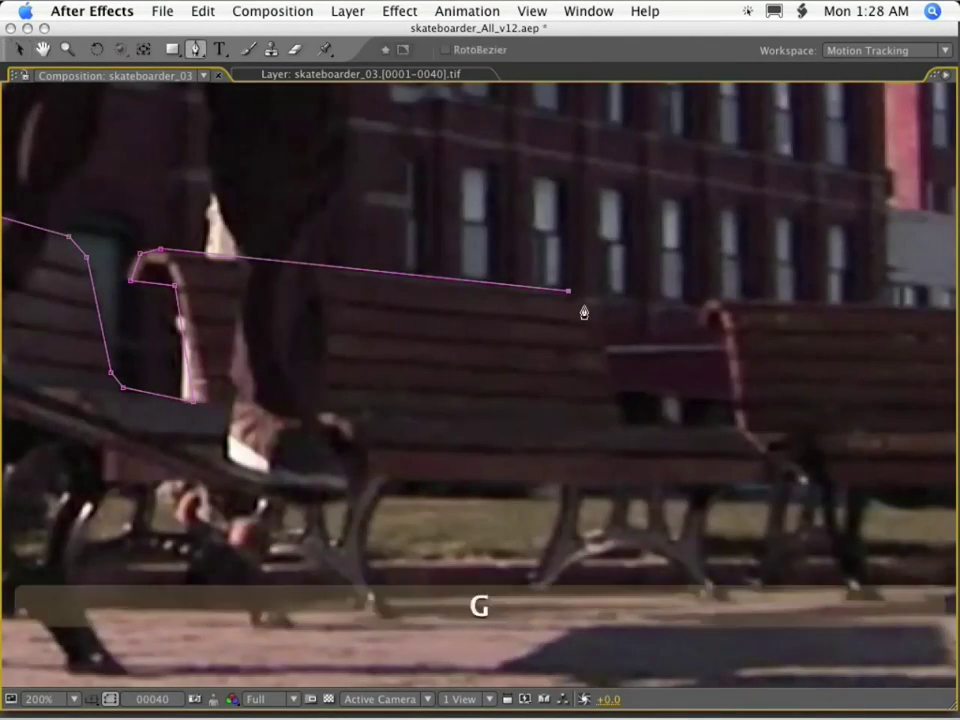
{"action": "left_click", "coordinate": [620, 421]}
{"action": "left_click", "coordinate": [630, 425]}
{"action": "left_click", "coordinate": [738, 428]}
{"action": "left_click", "coordinate": [725, 330]}
{"action": "left_click_drag", "start_coordinate": [713, 308], "coordinate": [244, 315]}
Step: Continue the mask path along the third bench's top edge, down its far end and around the seat
{"action": "left_click", "coordinate": [633, 316]}
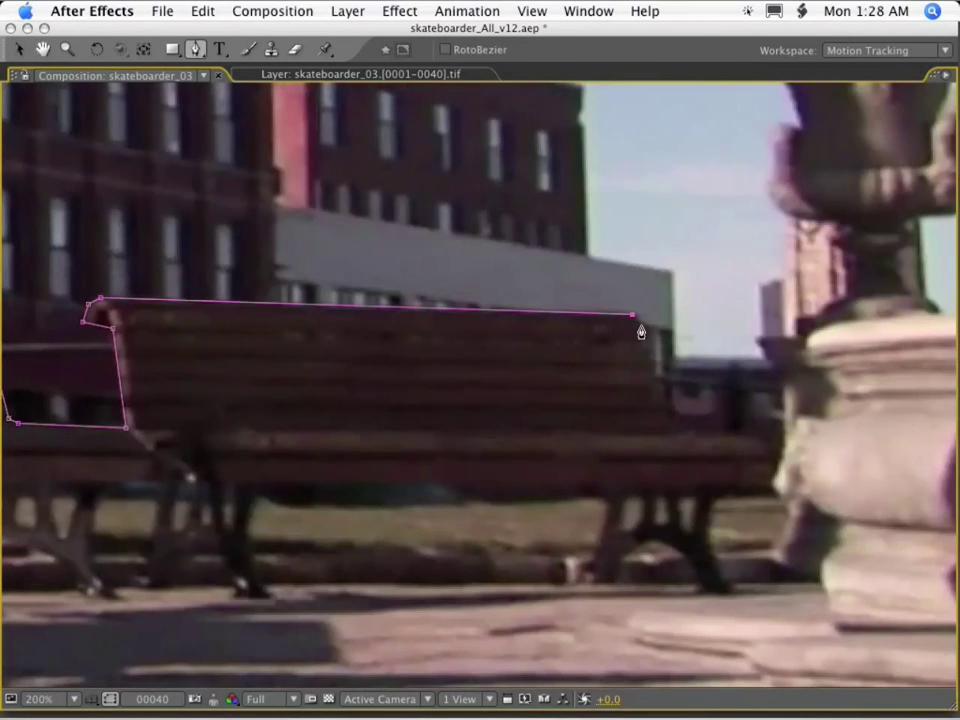
{"action": "left_click", "coordinate": [663, 424]}
{"action": "left_click", "coordinate": [755, 441]}
{"action": "left_click", "coordinate": [765, 447]}
{"action": "left_click", "coordinate": [733, 490]}
Step: Trace the mask around the far pair of legs of the third bench, with a curved arch between them
{"action": "left_click_drag", "start_coordinate": [709, 522], "coordinate": [710, 558]}
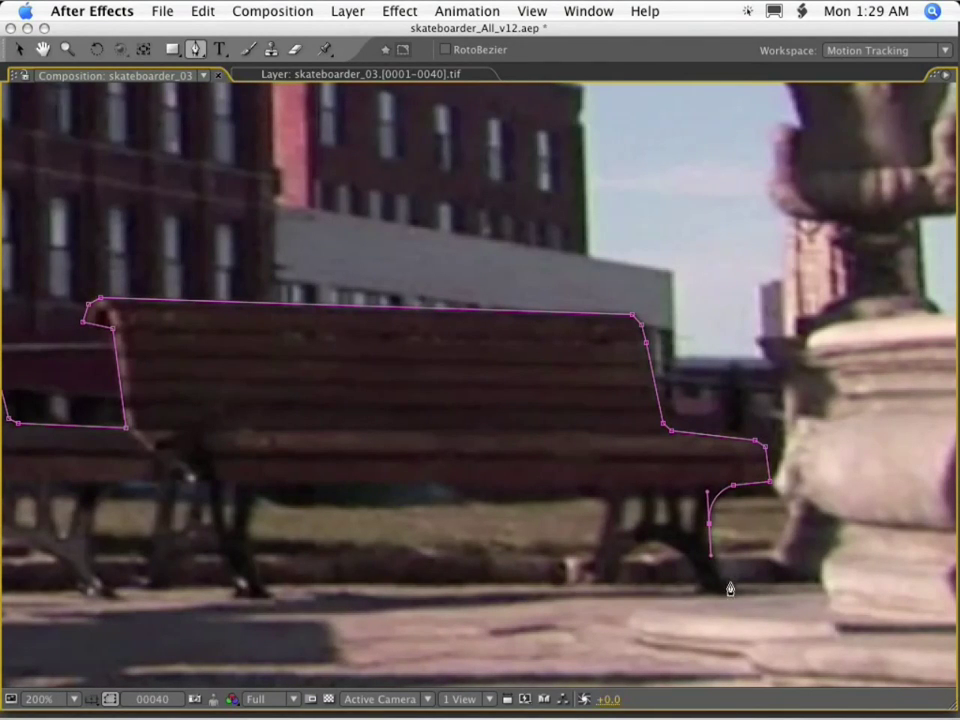
{"action": "left_click", "coordinate": [731, 590], "text": "alt+super"}
{"action": "key", "text": "v"}
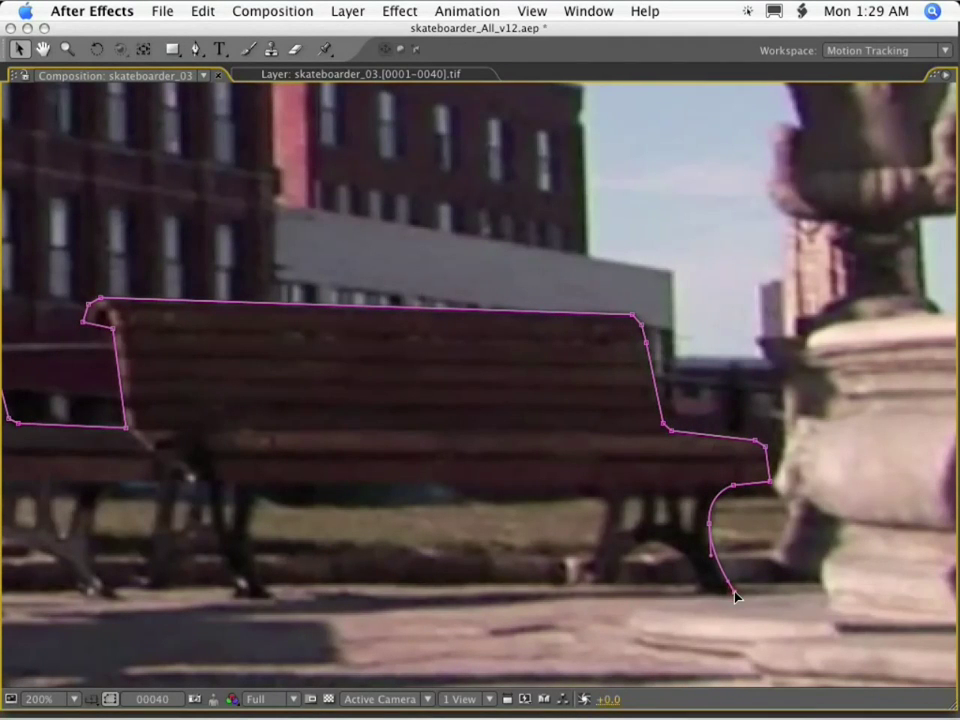
{"action": "key", "text": "g"}
{"action": "left_click", "coordinate": [700, 594]}
{"action": "left_click", "coordinate": [656, 543]}
{"action": "left_click", "coordinate": [611, 583]}
{"action": "left_click", "coordinate": [587, 583]}
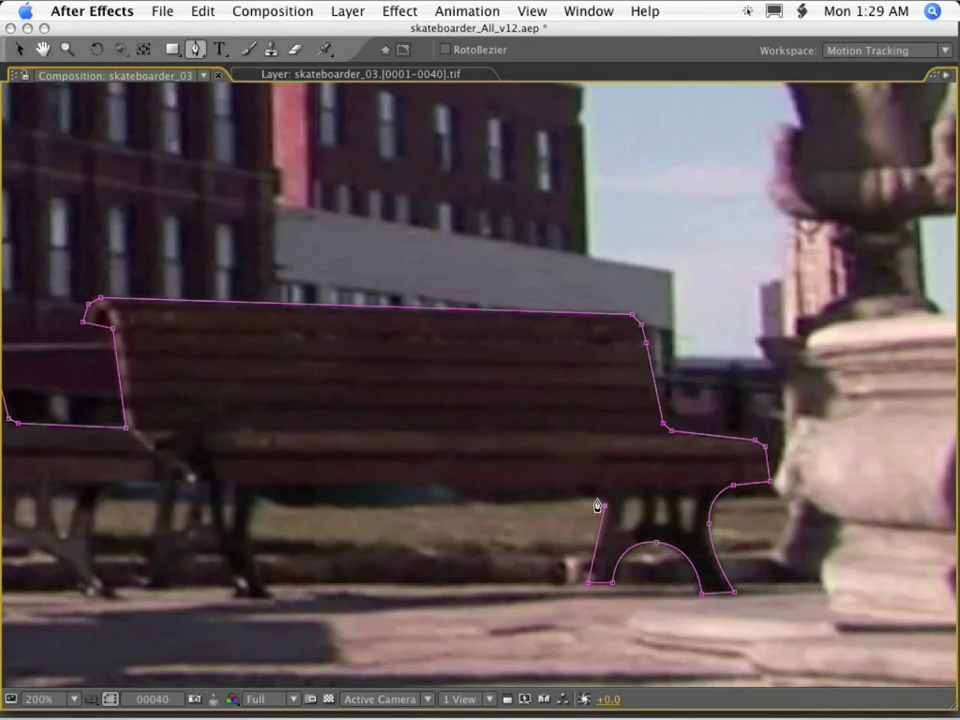
Step: Carry the mask under the third bench's seat and around the near pair of legs
{"action": "left_click", "coordinate": [264, 486]}
{"action": "left_click", "coordinate": [247, 531]}
{"action": "left_click", "coordinate": [270, 598]}
{"action": "left_click", "coordinate": [209, 555]}
{"action": "left_click", "coordinate": [176, 558]}
{"action": "left_click", "coordinate": [165, 594]}
{"action": "left_click_drag", "start_coordinate": [138, 574], "coordinate": [533, 473]}
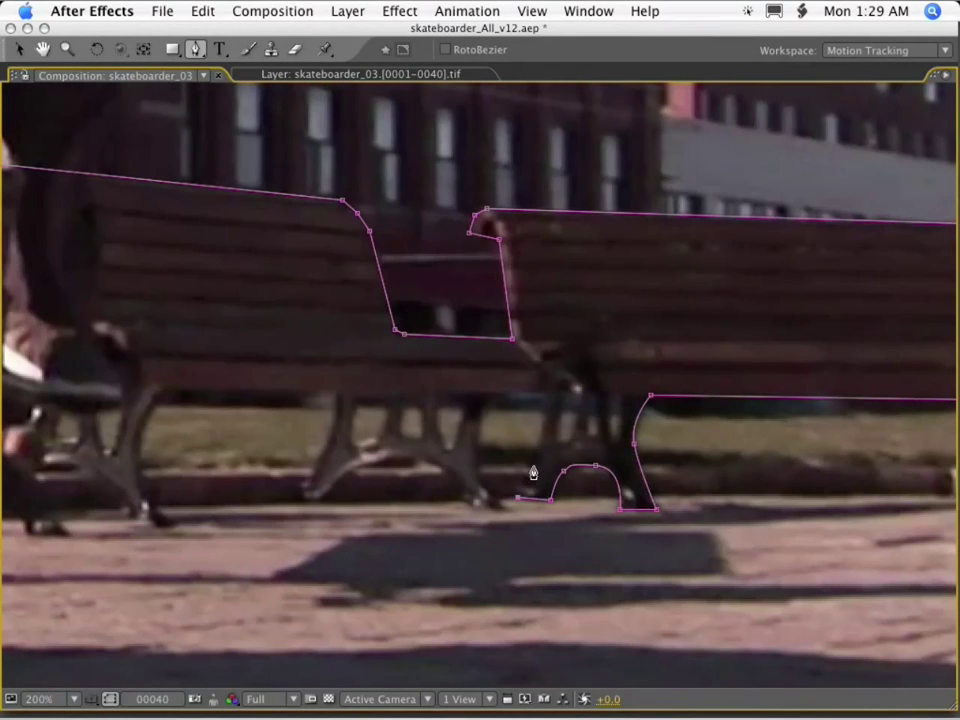
Step: Continue the mask up to the second bench's seat and around its far pair of legs, curving the arch between them
{"action": "left_click", "coordinate": [545, 395]}
{"action": "left_click_drag", "start_coordinate": [478, 437], "coordinate": [478, 465]}
{"action": "left_click", "coordinate": [504, 509]}
{"action": "left_click_drag", "start_coordinate": [512, 529], "coordinate": [506, 511]}
{"action": "left_click", "coordinate": [476, 509]}
{"action": "left_click_drag", "start_coordinate": [408, 457], "coordinate": [364, 455]}
{"action": "left_click", "coordinate": [323, 499]}
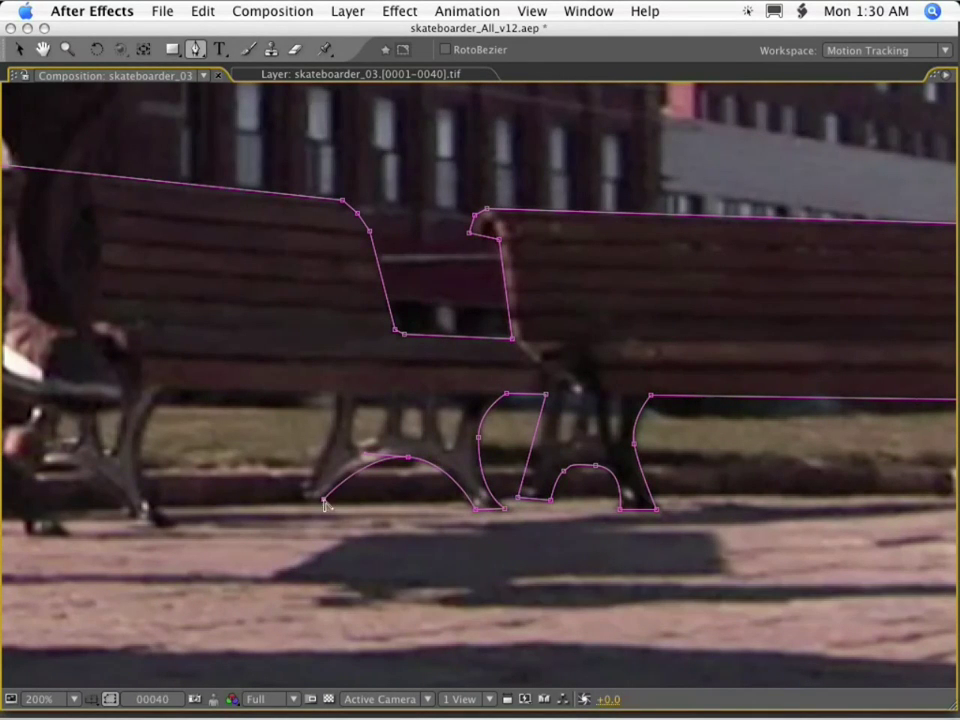
Step: Extend the mask path along the middle bench's underside and around its near leg at frame 40 with the Pen tool
{"action": "left_click", "coordinate": [333, 425]}
{"action": "left_click", "coordinate": [174, 388]}
{"action": "left_click_drag", "start_coordinate": [140, 452], "coordinate": [370, 470]}
{"action": "left_click", "coordinate": [169, 525]}
{"action": "key", "text": "space"}
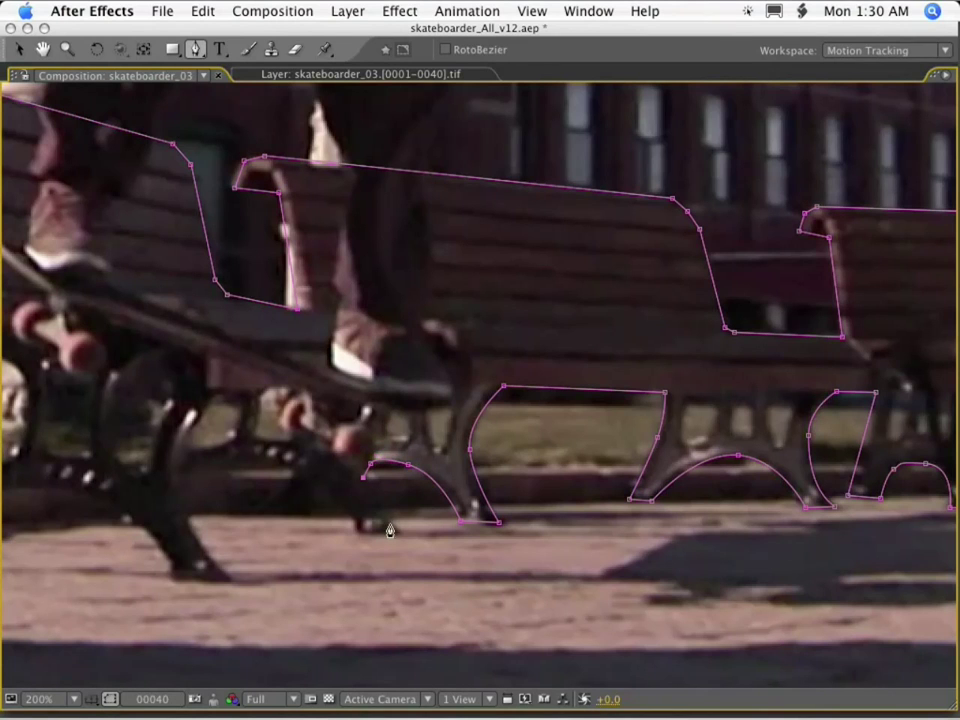
Step: Continue the mask path around the feet and arches of the nearest bench's two leg frames
{"action": "left_click_drag", "start_coordinate": [276, 465], "coordinate": [213, 455]}
{"action": "left_click", "coordinate": [181, 487]}
{"action": "left_click", "coordinate": [228, 581]}
{"action": "key", "text": "space"}
{"action": "left_click_drag", "start_coordinate": [212, 546], "coordinate": [385, 493]}
{"action": "left_click", "coordinate": [349, 529]}
{"action": "left_click_drag", "start_coordinate": [236, 442], "coordinate": [136, 437]}
{"action": "key", "text": "space"}
{"action": "left_click_drag", "start_coordinate": [67, 511], "coordinate": [299, 480]}
{"action": "left_click", "coordinate": [312, 482]}
Step: Trace the nearest bench's outer foot, leg edge and backrest edge, and close the mask at its first vertex
{"action": "key", "text": "Left"}
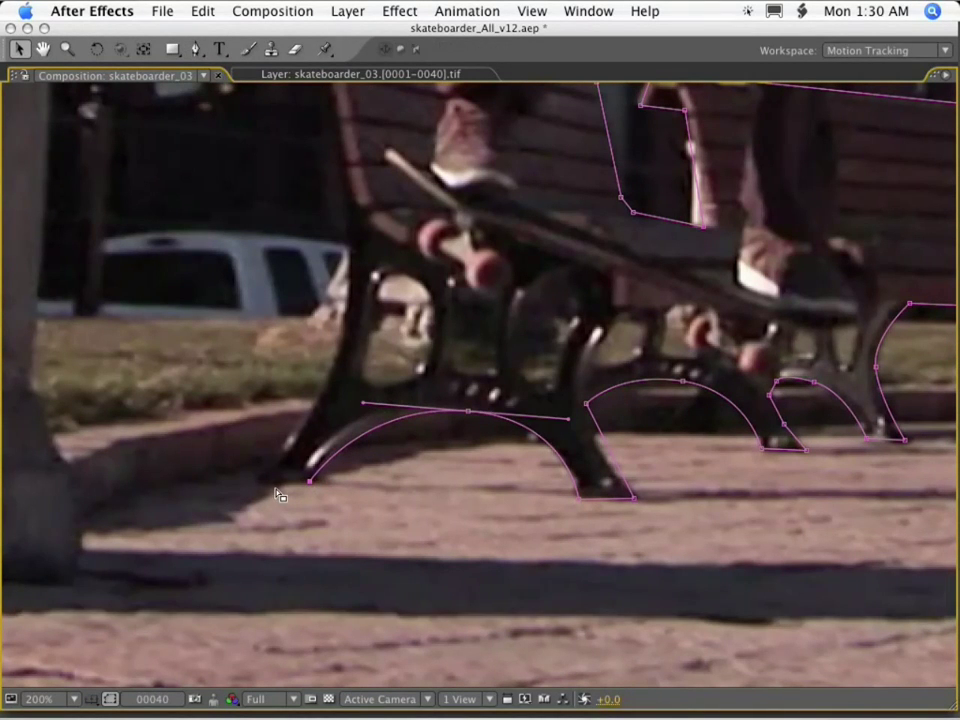
{"action": "key", "text": "g"}
{"action": "left_click", "coordinate": [254, 479]}
{"action": "left_click_drag", "start_coordinate": [334, 364], "coordinate": [404, 443]}
{"action": "key", "text": "space"}
{"action": "left_click", "coordinate": [411, 342]}
{"action": "left_click", "coordinate": [406, 281]}
{"action": "left_click", "coordinate": [385, 136]}
{"action": "left_click", "coordinate": [298, 113]}
{"action": "key", "text": "space"}
{"action": "left_click_drag", "start_coordinate": [298, 115], "coordinate": [317, 244]}
Step: Refine the mask vertices around the bench legs at frame 40
{"action": "key", "text": "v"}
{"action": "key", "text": "space"}
{"action": "left_click_drag", "start_coordinate": [631, 468], "coordinate": [130, 210]}
{"action": "left_click_drag", "start_coordinate": [527, 379], "coordinate": [291, 387]}
{"action": "left_click_drag", "start_coordinate": [617, 337], "coordinate": [623, 335]}
{"action": "key", "text": "space"}
{"action": "left_click_drag", "start_coordinate": [810, 324], "coordinate": [398, 404]}
{"action": "left_click_drag", "start_coordinate": [654, 390], "coordinate": [665, 390]}
{"action": "key", "text": "comma"}
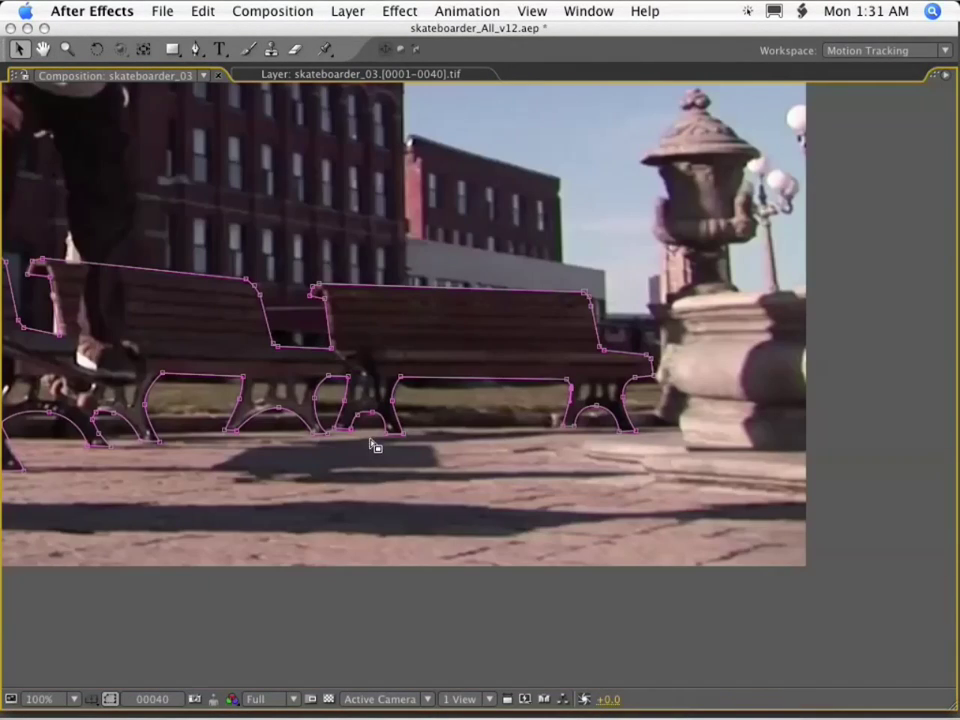
Step: Keyframe the mask path at frame 40 and free-transform the whole mask to line up with the benches at frame 1
{"action": "key", "text": "alt+shift+m"}
{"action": "key", "text": "space"}
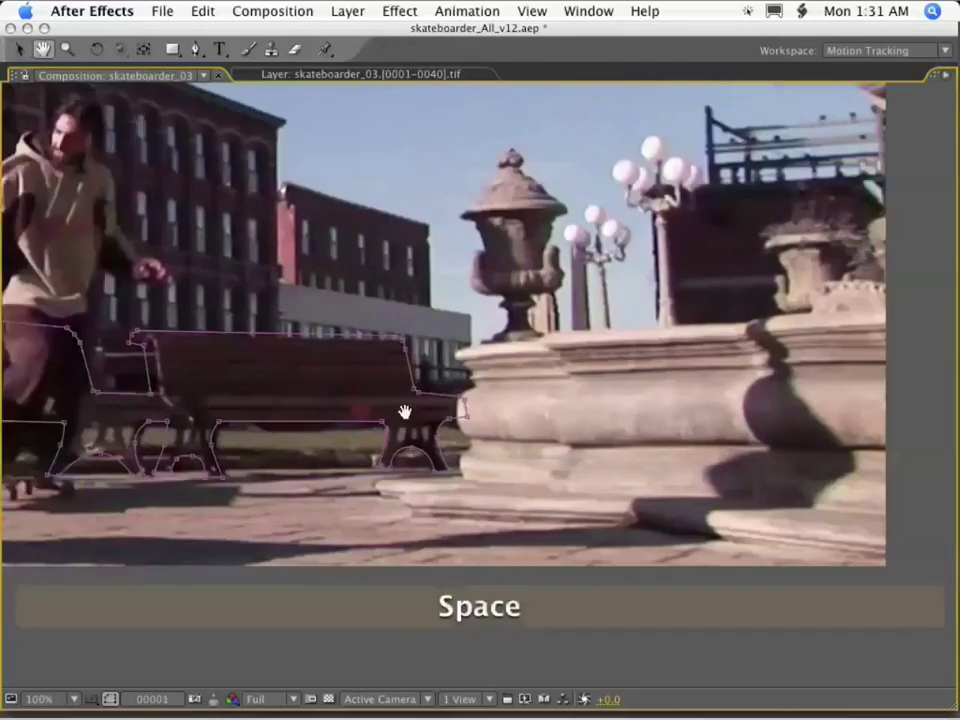
{"action": "double_click", "coordinate": [198, 229]}
{"action": "key", "text": "space"}
{"action": "left_click_drag", "start_coordinate": [628, 320], "coordinate": [648, 333]}
{"action": "key", "text": "space"}
{"action": "left_click_drag", "start_coordinate": [530, 537], "coordinate": [407, 548]}
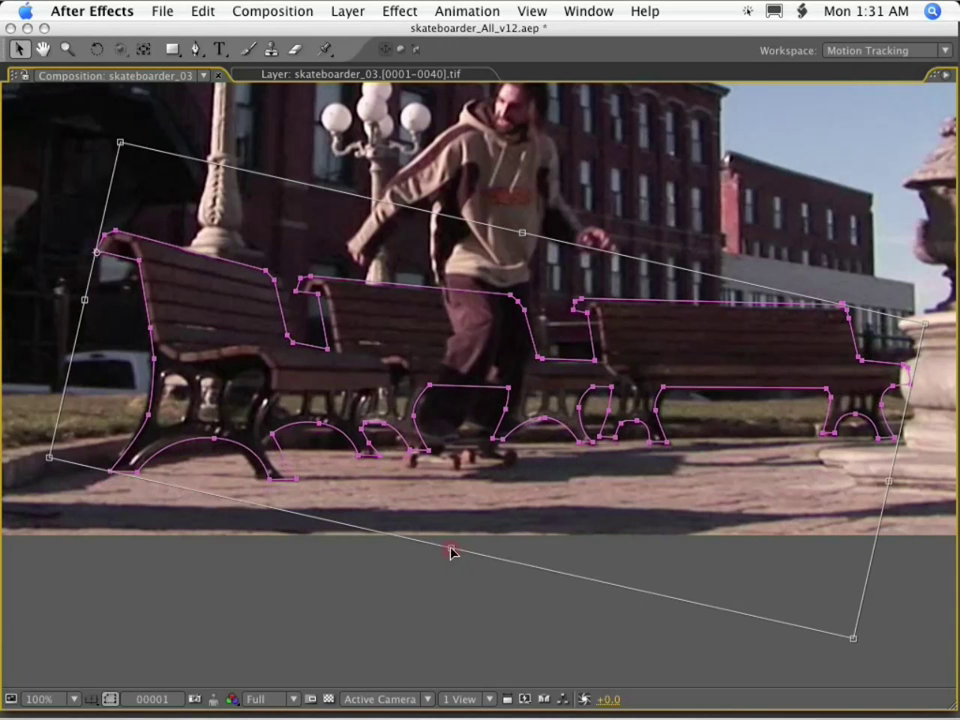
{"action": "key", "text": "space"}
{"action": "left_click_drag", "start_coordinate": [451, 557], "coordinate": [374, 571]}
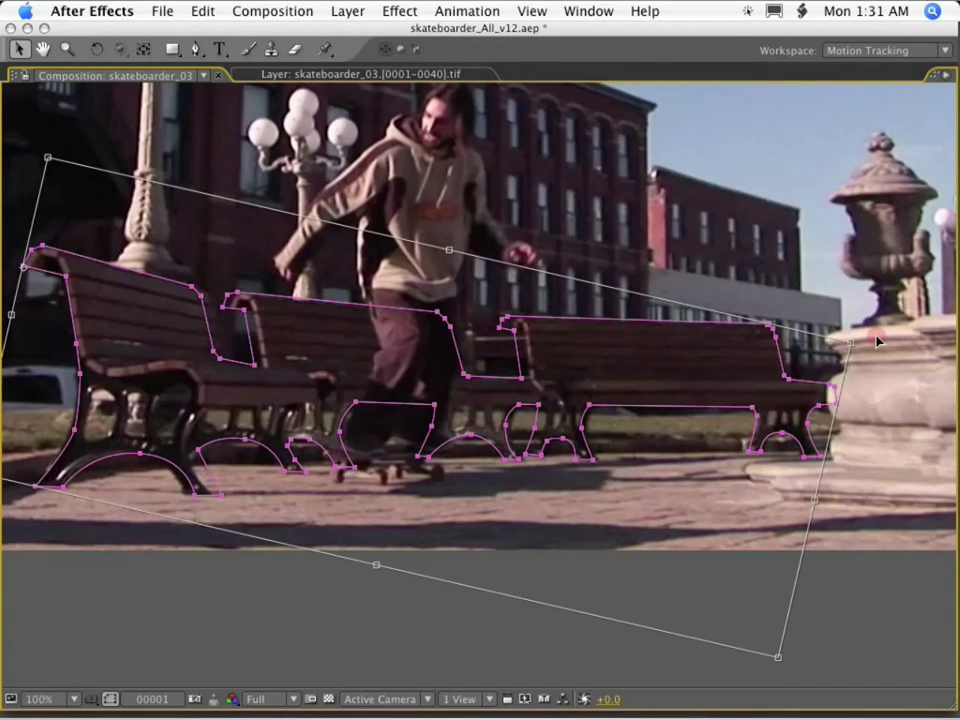
{"action": "key", "text": "Return"}
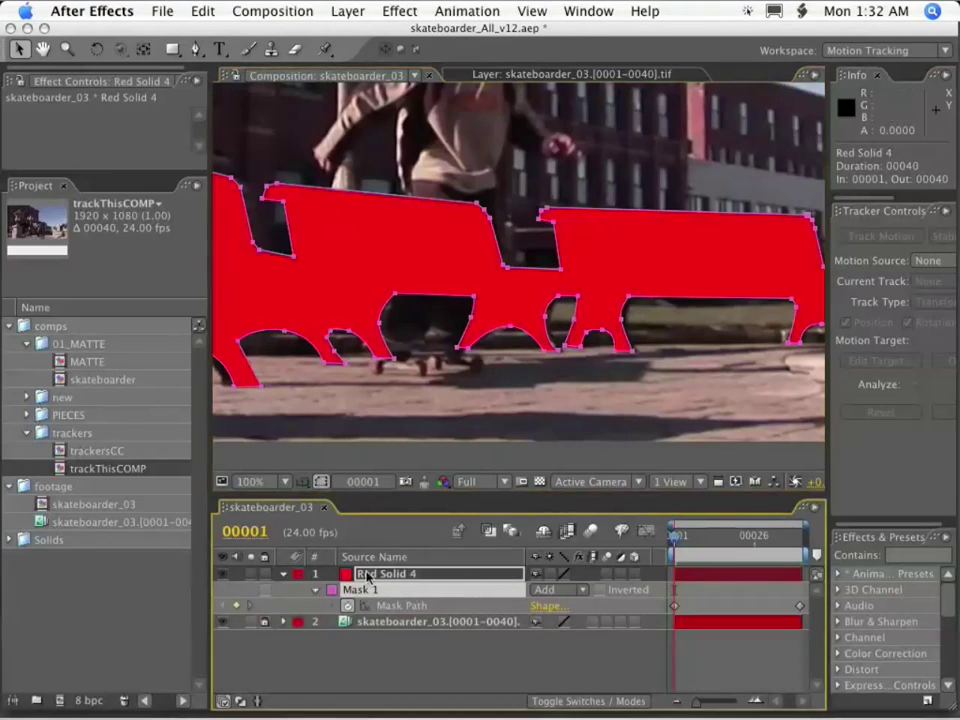
Step: Set the opacity of Red Solid 4 to 0% and collapse the layer's properties
{"action": "left_click", "coordinate": [368, 576]}
{"action": "key", "text": "t"}
{"action": "left_click_drag", "start_coordinate": [538, 591], "coordinate": [298, 578]}
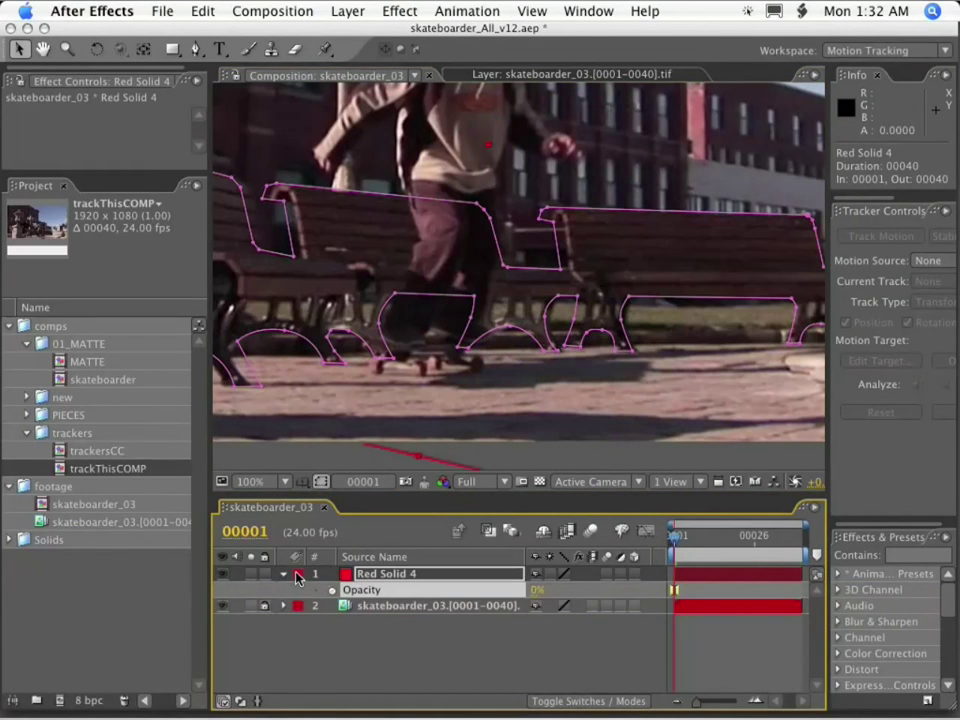
{"action": "left_click", "coordinate": [284, 575]}
{"action": "left_click", "coordinate": [382, 572]}
{"action": "left_click", "coordinate": [396, 601]}
{"action": "left_click", "coordinate": [387, 576]}
{"action": "key", "text": "p"}
{"action": "key", "text": "p"}
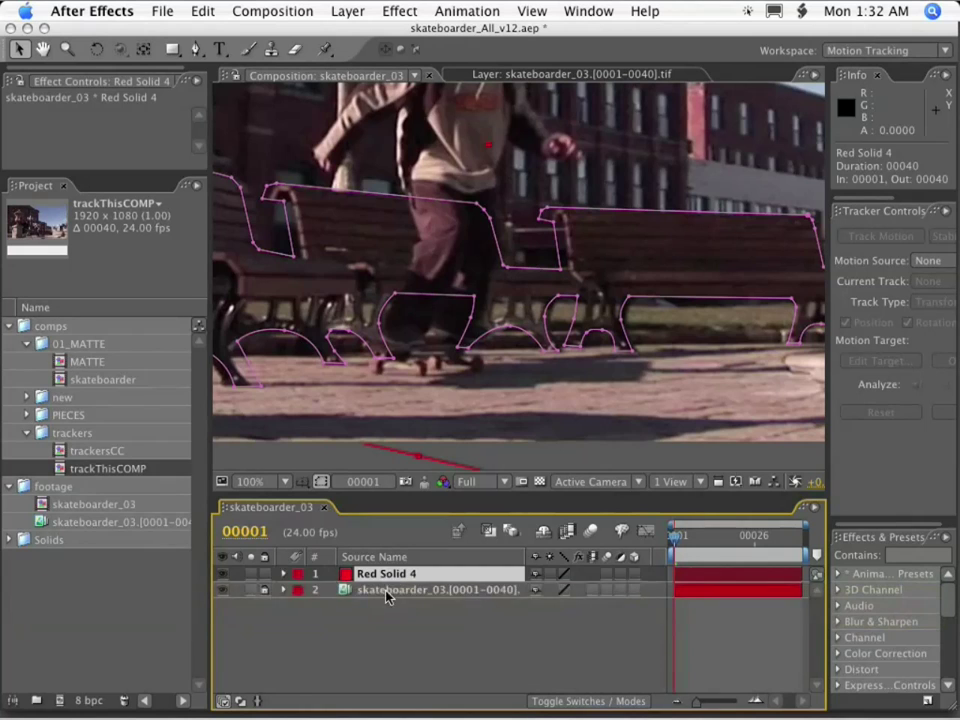
Step: Align the Mask 1 vertices around the gap between the nearest and middle benches at frame 1
{"action": "left_click", "coordinate": [386, 597]}
{"action": "left_click", "coordinate": [352, 577]}
{"action": "key", "text": "."}
{"action": "key", "text": "space"}
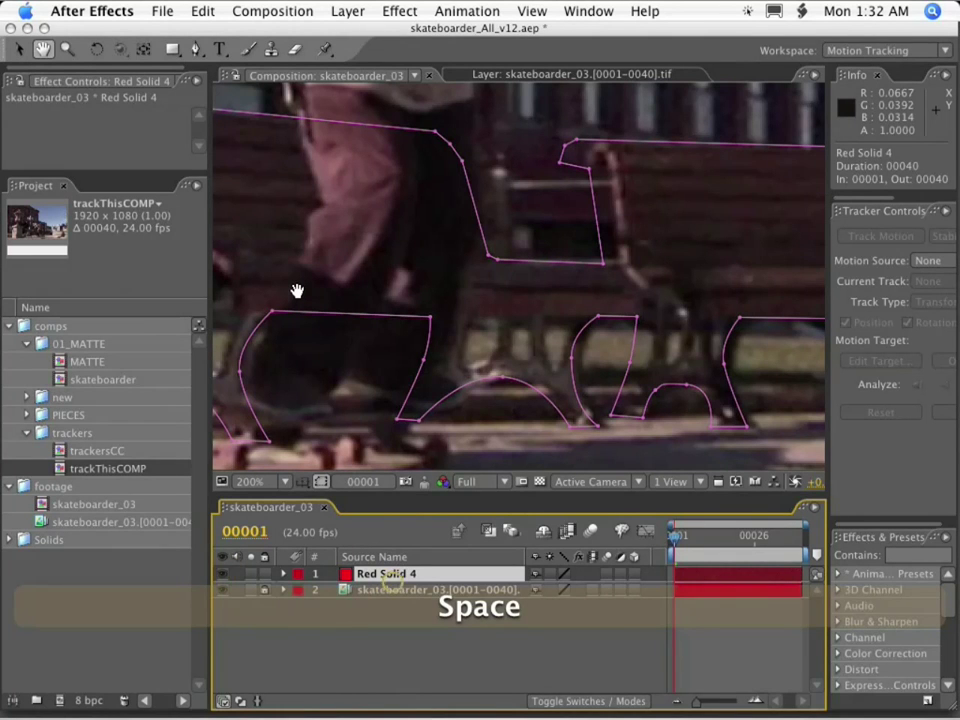
{"action": "left_click_drag", "start_coordinate": [297, 291], "coordinate": [443, 279]}
{"action": "scroll", "coordinate": [459, 246], "scroll_direction": "down", "scroll_amount": 1}
{"action": "left_click", "coordinate": [454, 227]}
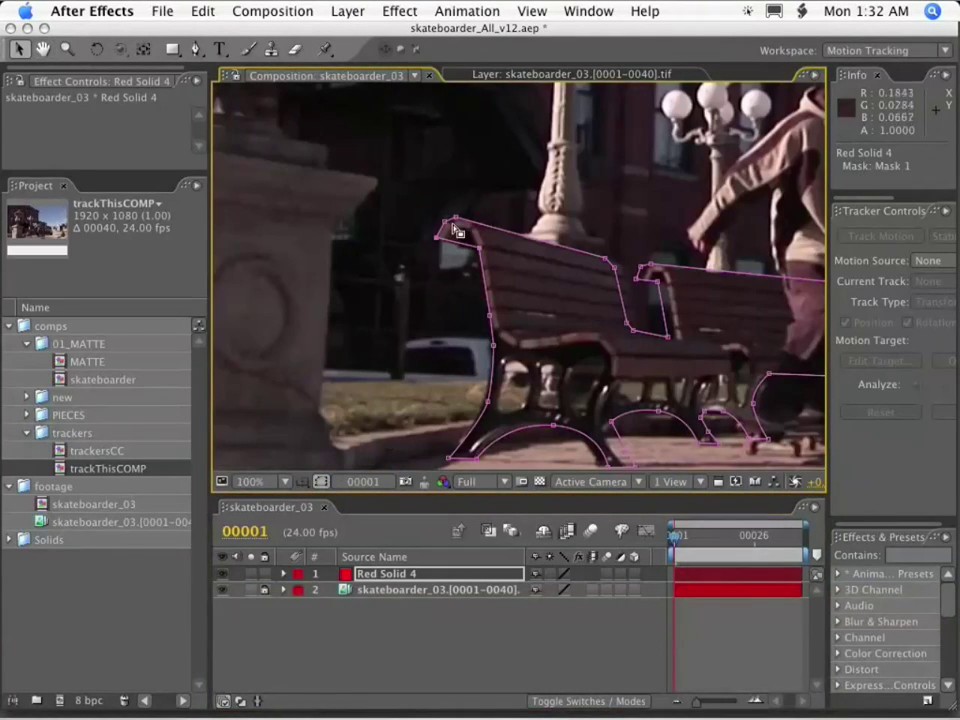
{"action": "scroll", "coordinate": [507, 243], "scroll_direction": "up", "scroll_amount": 1}
{"action": "left_click_drag", "start_coordinate": [484, 218], "coordinate": [499, 219]}
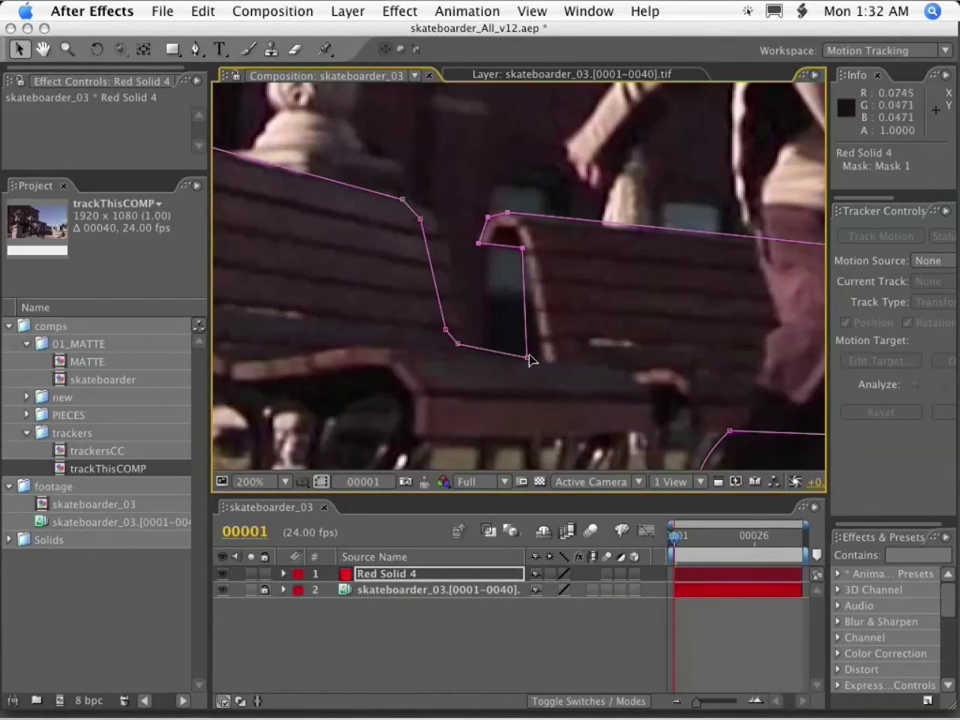
{"action": "left_click_drag", "start_coordinate": [447, 333], "coordinate": [465, 334]}
Step: Align the mask vertices around the gap between the middle and far benches at frame 1
{"action": "key", "text": "space"}
{"action": "left_click_drag", "start_coordinate": [648, 298], "coordinate": [271, 321]}
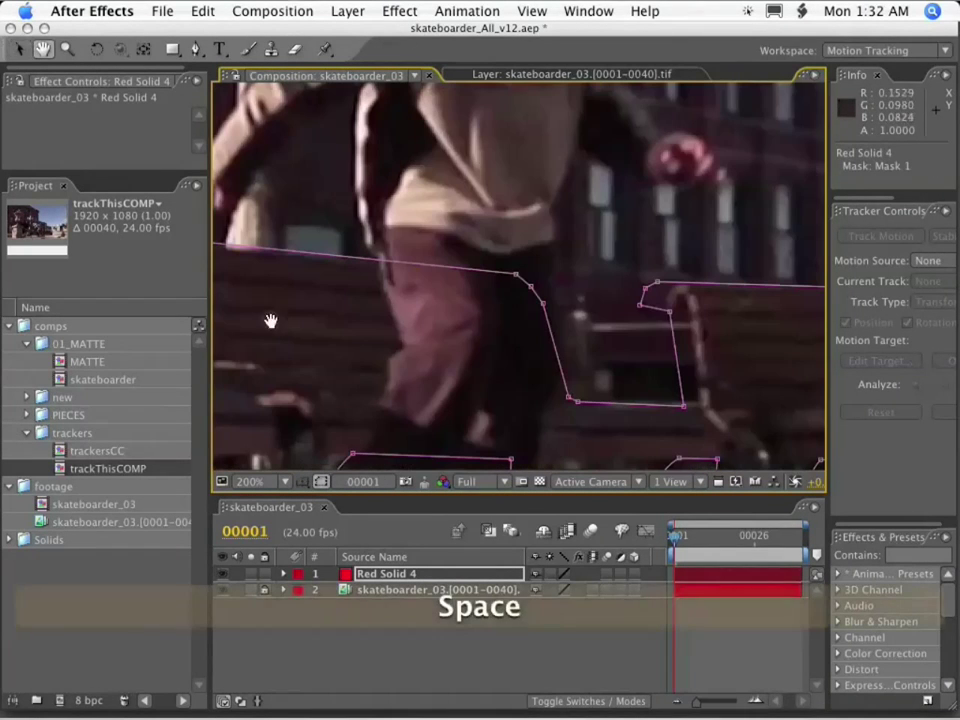
{"action": "left_click_drag", "start_coordinate": [752, 422], "coordinate": [508, 248]}
{"action": "left_click_drag", "start_coordinate": [516, 274], "coordinate": [534, 275]}
Step: Fit the mask vertices to the seat end and outer leg of the far bench at frame 1
{"action": "key", "text": "space"}
{"action": "left_click_drag", "start_coordinate": [780, 332], "coordinate": [285, 258]}
{"action": "mouse_move", "coordinate": [574, 332]}
{"action": "left_mouse_down"}
{"action": "mouse_move", "coordinate": [478, 188]}
{"action": "mouse_move", "coordinate": [574, 328]}
{"action": "left_mouse_up"}
{"action": "left_click", "coordinate": [616, 389]}
{"action": "left_click_drag", "start_coordinate": [601, 380], "coordinate": [596, 266]}
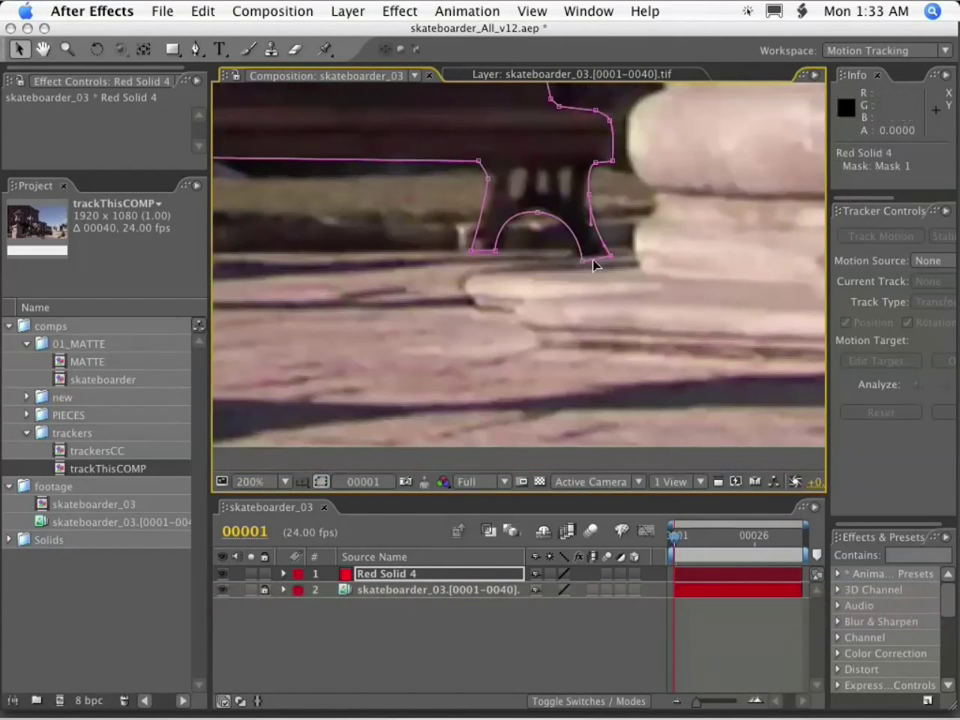
Step: Reposition the mask vertices on the far bench's near leg and reshape the Bezier curve of its arch
{"action": "left_click_drag", "start_coordinate": [445, 218], "coordinate": [829, 319]}
{"action": "left_click_drag", "start_coordinate": [613, 408], "coordinate": [393, 225]}
{"action": "left_click_drag", "start_coordinate": [405, 357], "coordinate": [420, 361]}
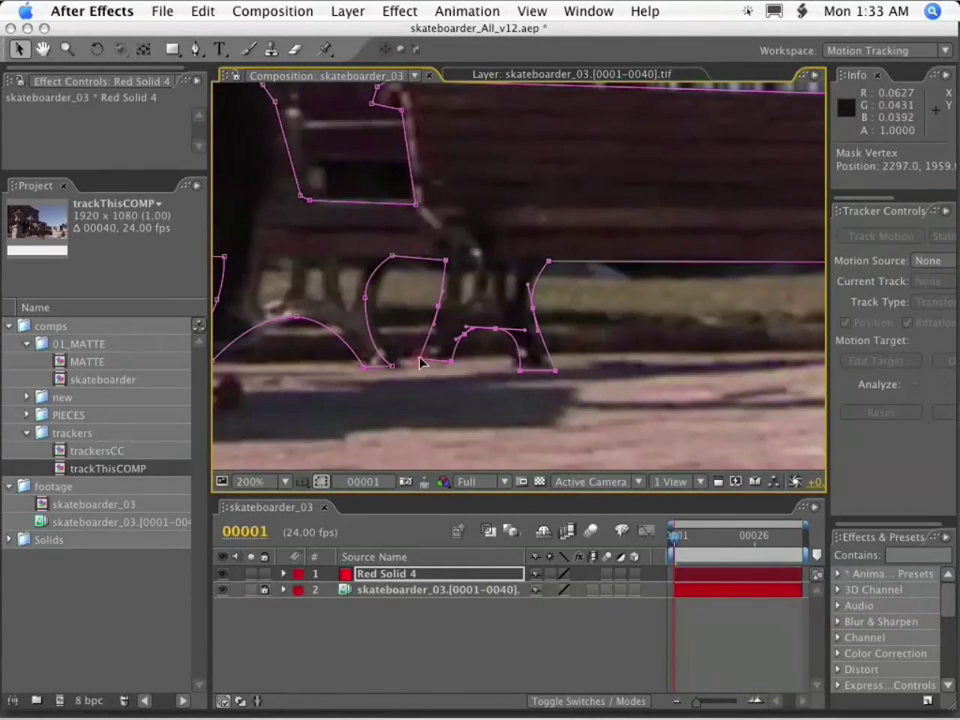
{"action": "left_click", "coordinate": [495, 329], "text": "alt+super"}
{"action": "left_click", "coordinate": [465, 334], "text": "alt+super"}
{"action": "left_click", "coordinate": [465, 334], "text": "alt+super"}
{"action": "left_click", "coordinate": [493, 328], "text": "alt+super"}
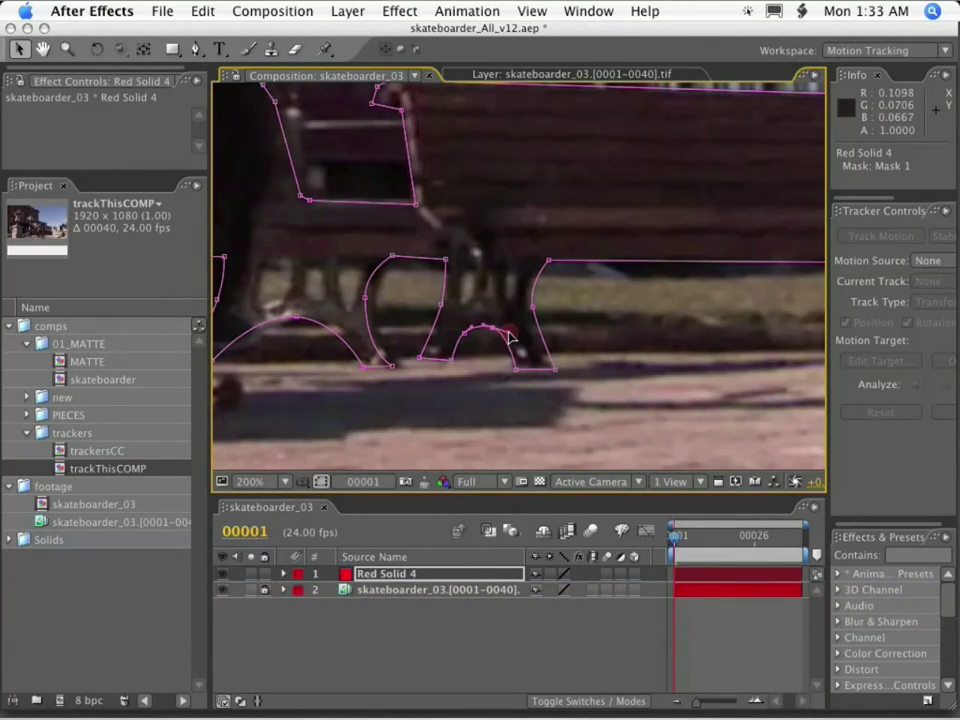
Step: Adjust the mask vertices around the leg arches of the middle and nearest benches at frame 1
{"action": "left_click_drag", "start_coordinate": [399, 385], "coordinate": [511, 387]}
{"action": "left_click_drag", "start_coordinate": [440, 312], "coordinate": [541, 318]}
{"action": "left_click_drag", "start_coordinate": [452, 339], "coordinate": [432, 268]}
{"action": "left_click_drag", "start_coordinate": [430, 215], "coordinate": [573, 358]}
{"action": "left_click_drag", "start_coordinate": [510, 343], "coordinate": [484, 343]}
{"action": "left_click", "coordinate": [488, 324]}
{"action": "left_click_drag", "start_coordinate": [435, 254], "coordinate": [444, 270]}
{"action": "left_click_drag", "start_coordinate": [687, 249], "coordinate": [608, 255]}
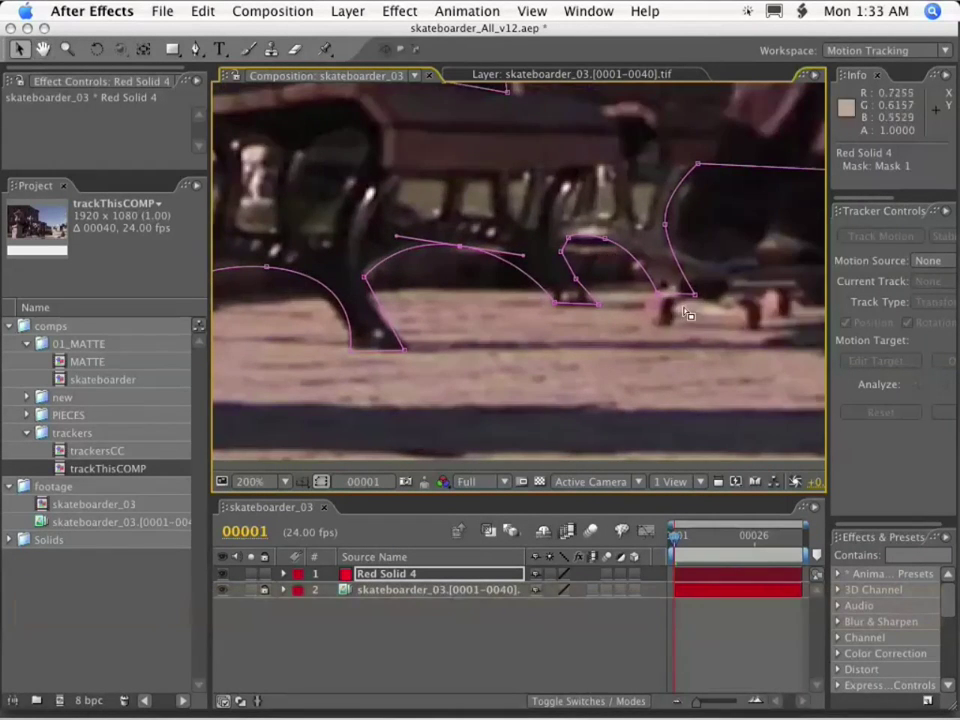
{"action": "left_click_drag", "start_coordinate": [429, 353], "coordinate": [527, 319]}
{"action": "left_click_drag", "start_coordinate": [365, 234], "coordinate": [348, 237]}
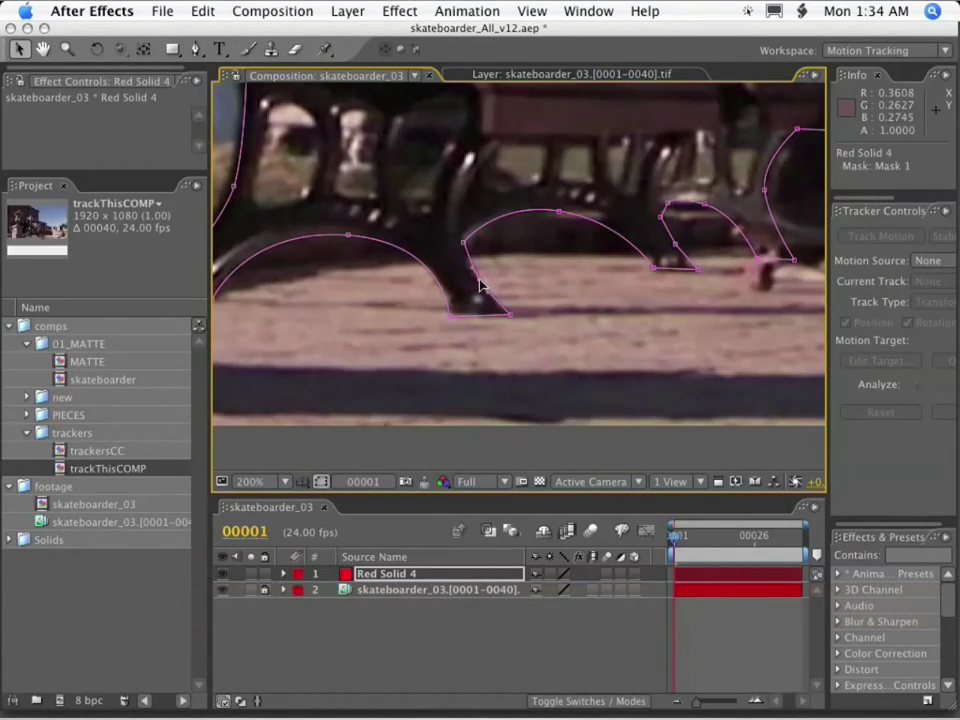
Step: Inspect the mask fit at frame 40 and play a RAM preview of the mask animation
{"action": "key", "text": "alt+super+Right"}
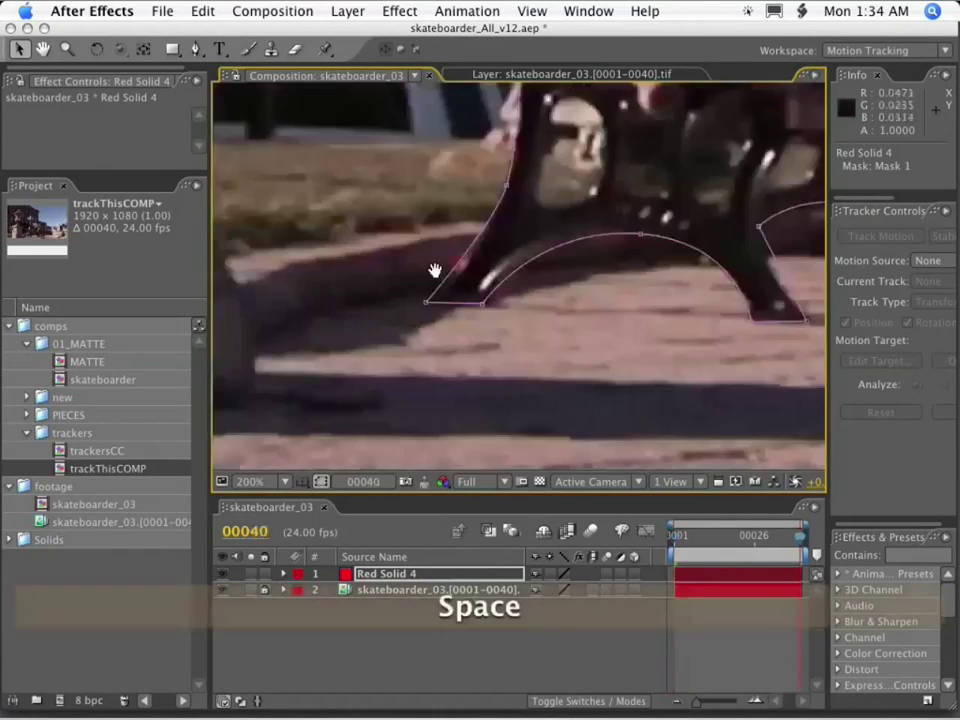
{"action": "left_click_drag", "start_coordinate": [777, 271], "coordinate": [461, 394]}
{"action": "left_click_drag", "start_coordinate": [773, 551], "coordinate": [676, 535]}
{"action": "key", "text": "comma"}
{"action": "key", "text": "KP_0"}
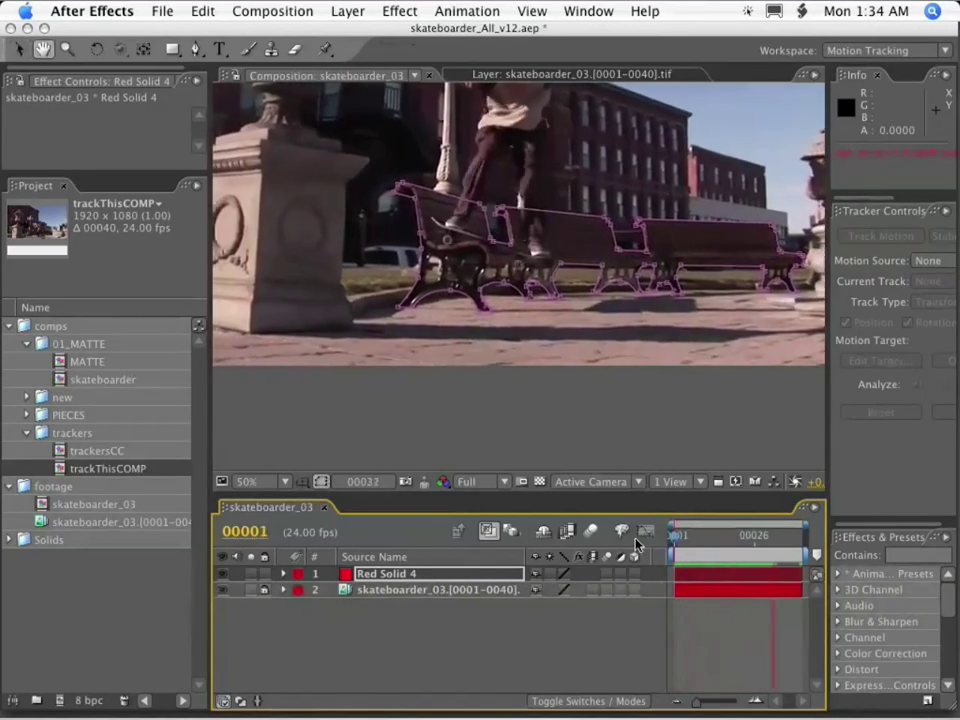
{"action": "key", "text": "space"}
Step: Draw a rounded mask around the first opening in the nearest bench's front leg frame at frame 1 and smooth its vertices
{"action": "scroll", "coordinate": [381, 274], "scroll_direction": "up", "scroll_amount": 4}
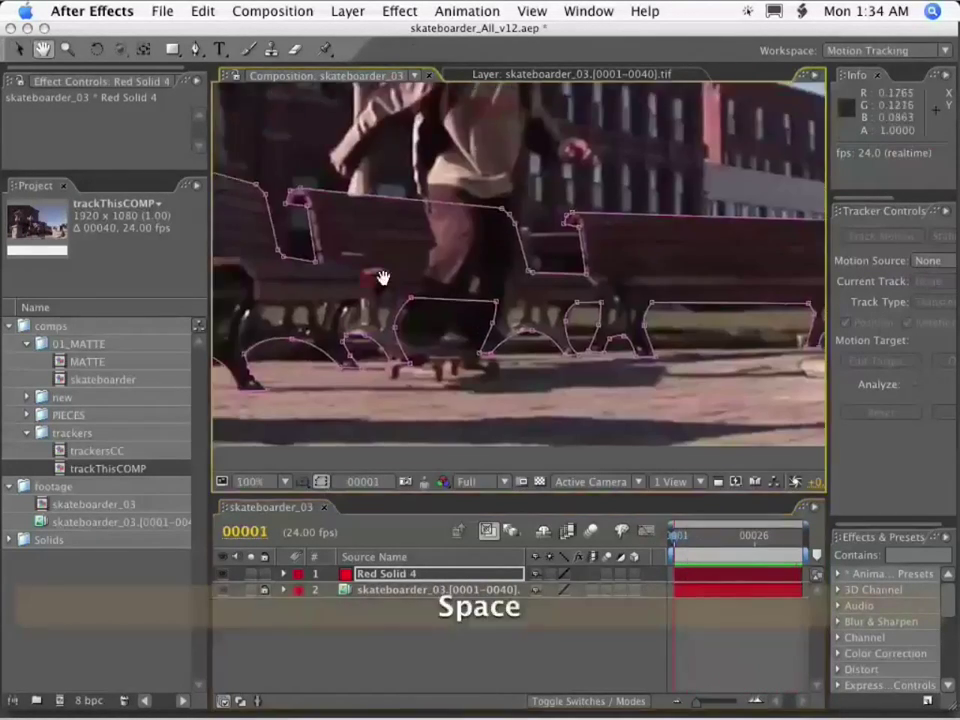
{"action": "key", "text": "g"}
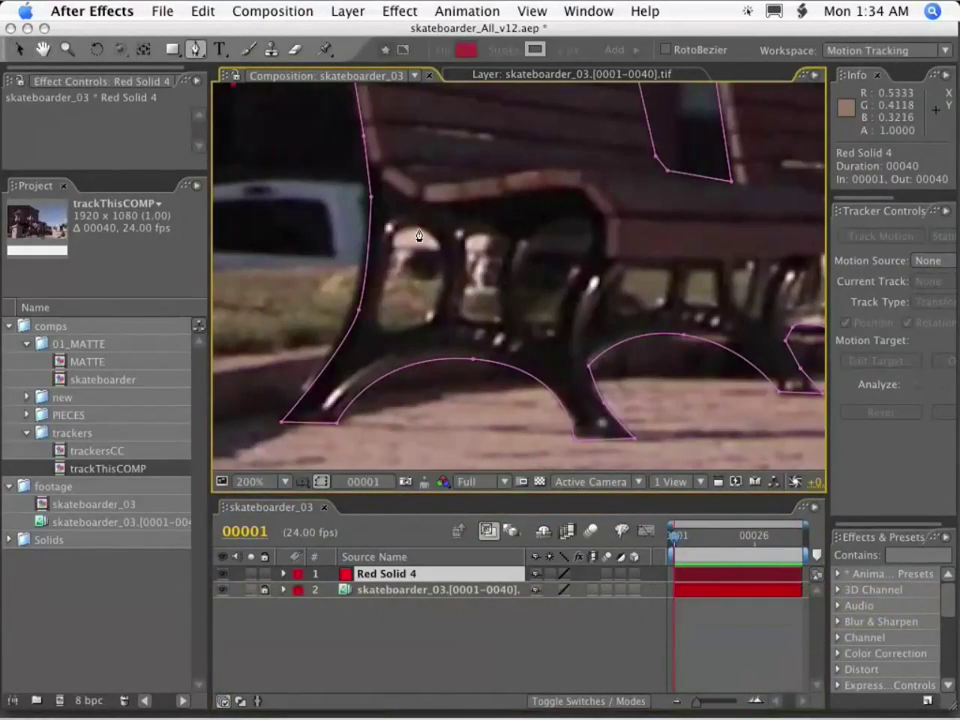
{"action": "left_click", "coordinate": [418, 230]}
{"action": "left_click", "coordinate": [441, 273]}
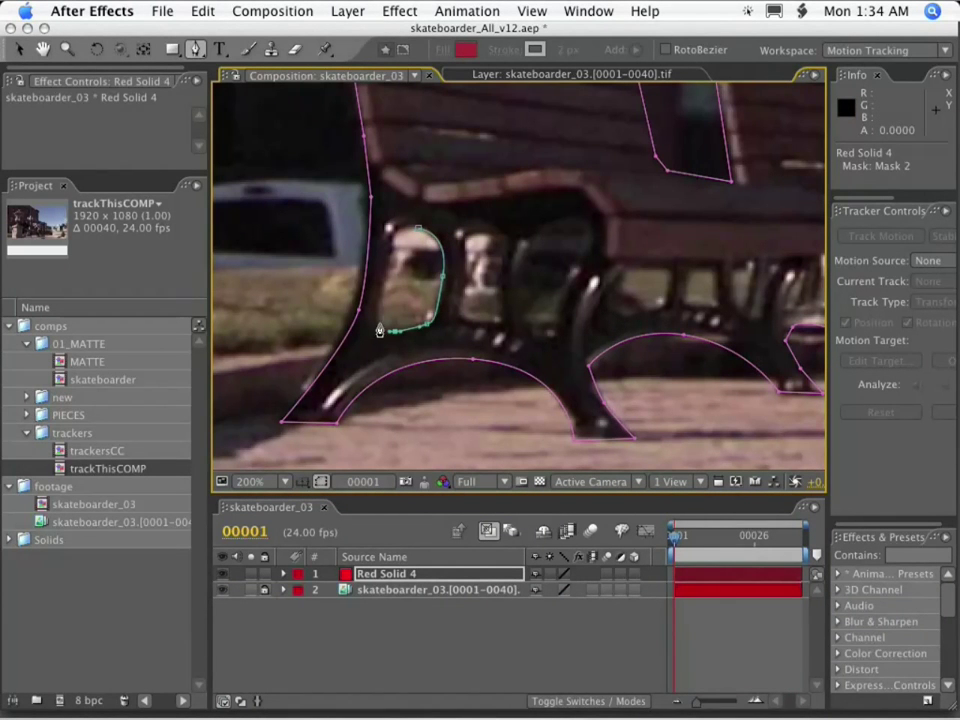
{"action": "left_click", "coordinate": [418, 230]}
{"action": "key", "text": "v"}
{"action": "left_click", "coordinate": [418, 230], "text": "alt+super"}
{"action": "left_click", "coordinate": [437, 250]}
{"action": "left_click", "coordinate": [437, 247]}
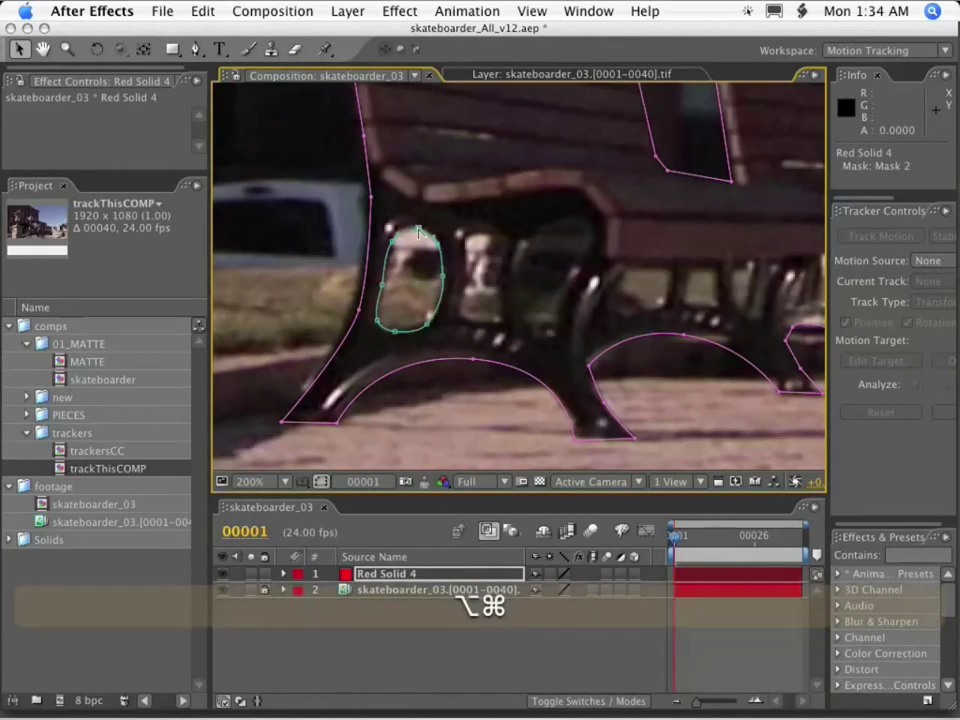
Step: Draw separate masks around the second and third openings in the nearest bench's front leg frame
{"action": "key", "text": "g"}
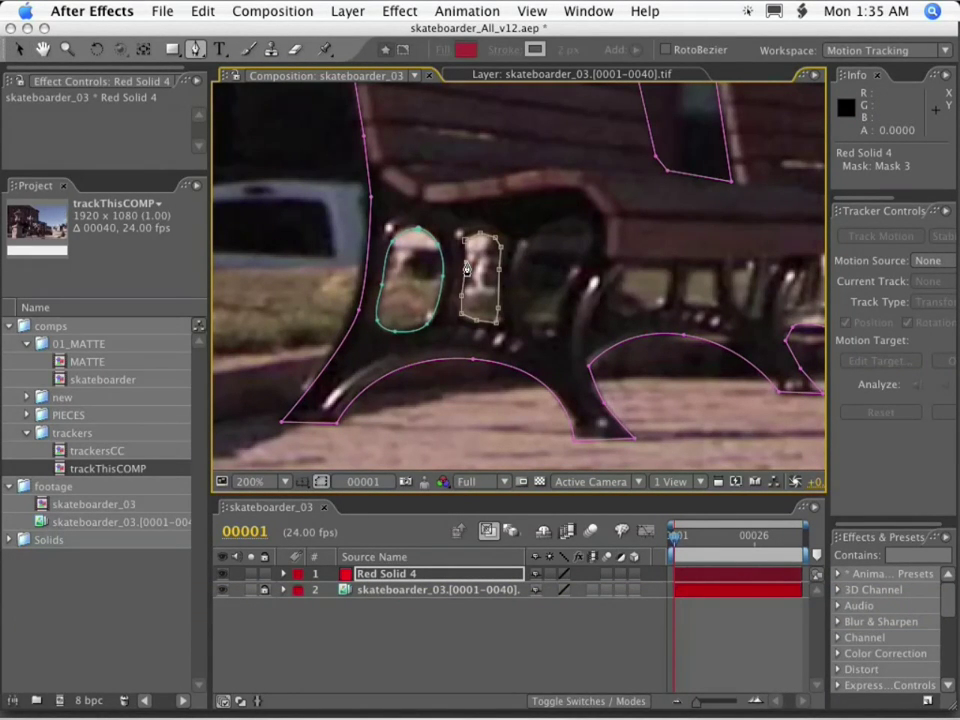
{"action": "left_click", "coordinate": [522, 326]}
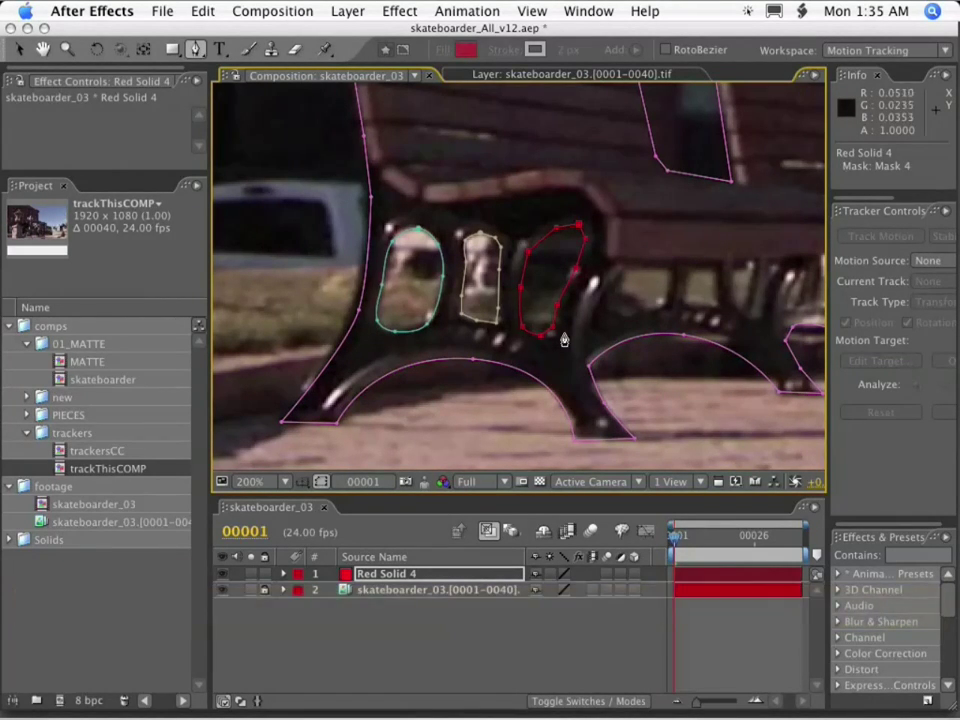
{"action": "key", "text": "v"}
Step: Draw masks around the three openings in the nearest bench's rear leg frame
{"action": "key", "text": "space"}
{"action": "left_click_drag", "start_coordinate": [652, 297], "coordinate": [516, 285]}
{"action": "key", "text": "g"}
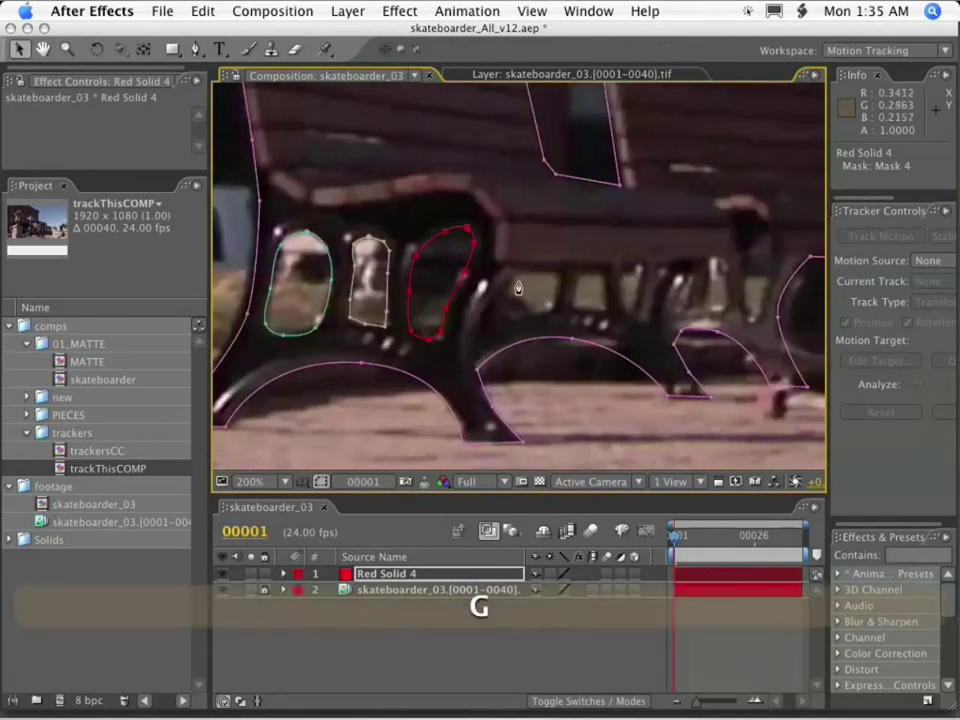
{"action": "left_click", "coordinate": [514, 273]}
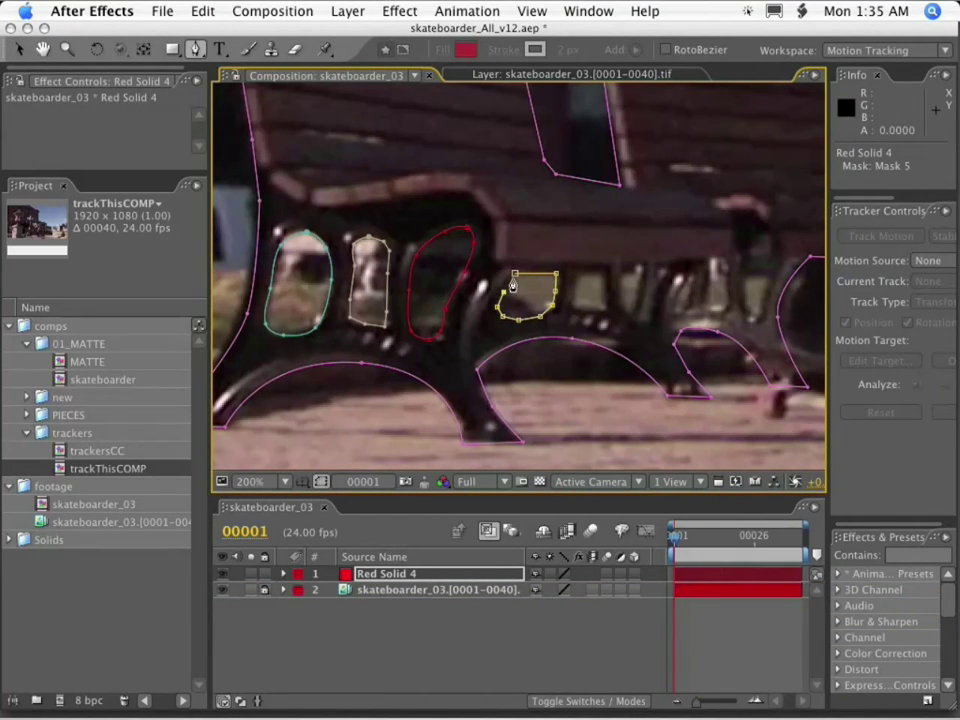
{"action": "left_click", "coordinate": [621, 271]}
Step: Draw masks around the two visible openings in the middle bench's near leg frame
{"action": "key", "text": "space"}
{"action": "left_click_drag", "start_coordinate": [660, 287], "coordinate": [528, 288]}
{"action": "left_click", "coordinate": [613, 263]}
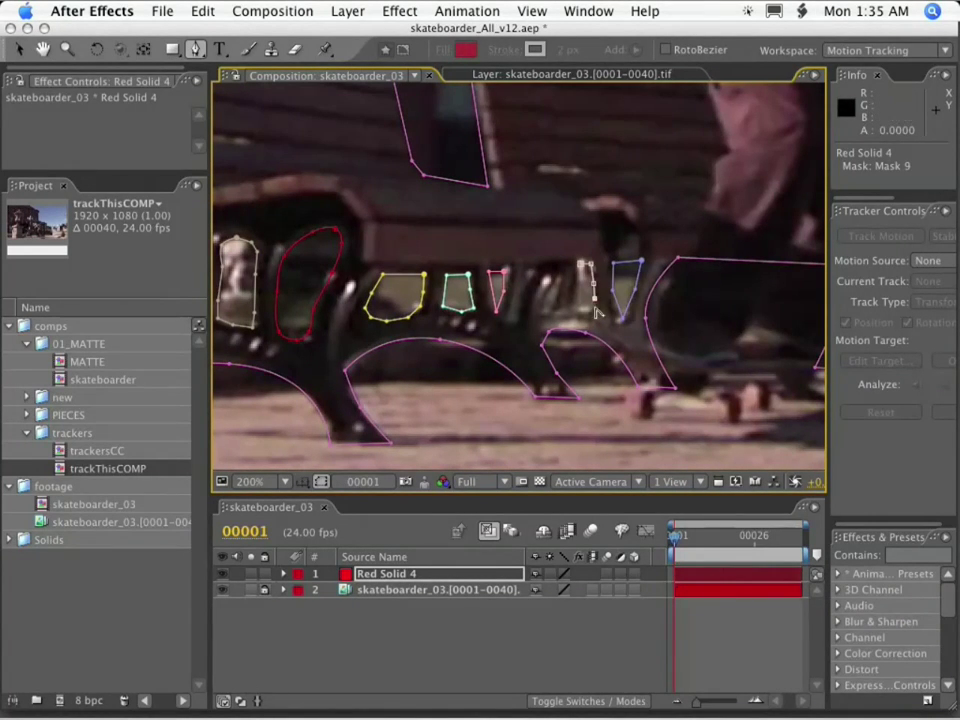
{"action": "left_click", "coordinate": [580, 264]}
Step: Draw masks around the three openings in the middle bench's far leg frame
{"action": "key", "text": "space"}
{"action": "left_click_drag", "start_coordinate": [815, 294], "coordinate": [470, 286]}
{"action": "left_click", "coordinate": [531, 256]}
{"action": "left_click", "coordinate": [558, 259]}
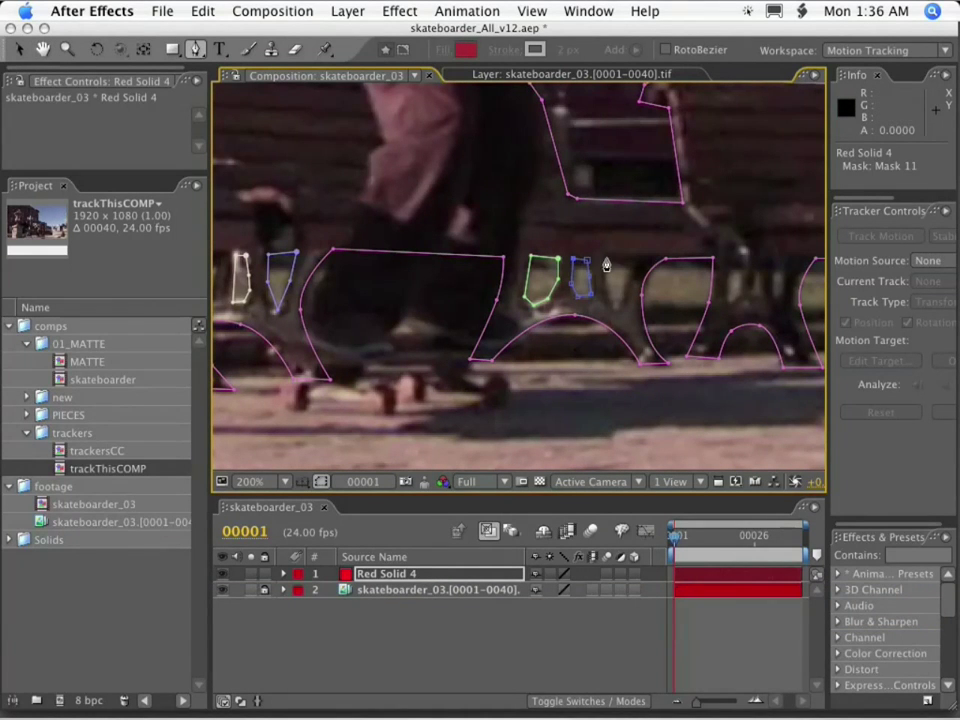
{"action": "left_click", "coordinate": [613, 313]}
Step: Draw masks around the small openings in the far bench's near leg frame
{"action": "key", "text": "space"}
{"action": "left_click_drag", "start_coordinate": [681, 283], "coordinate": [451, 278]}
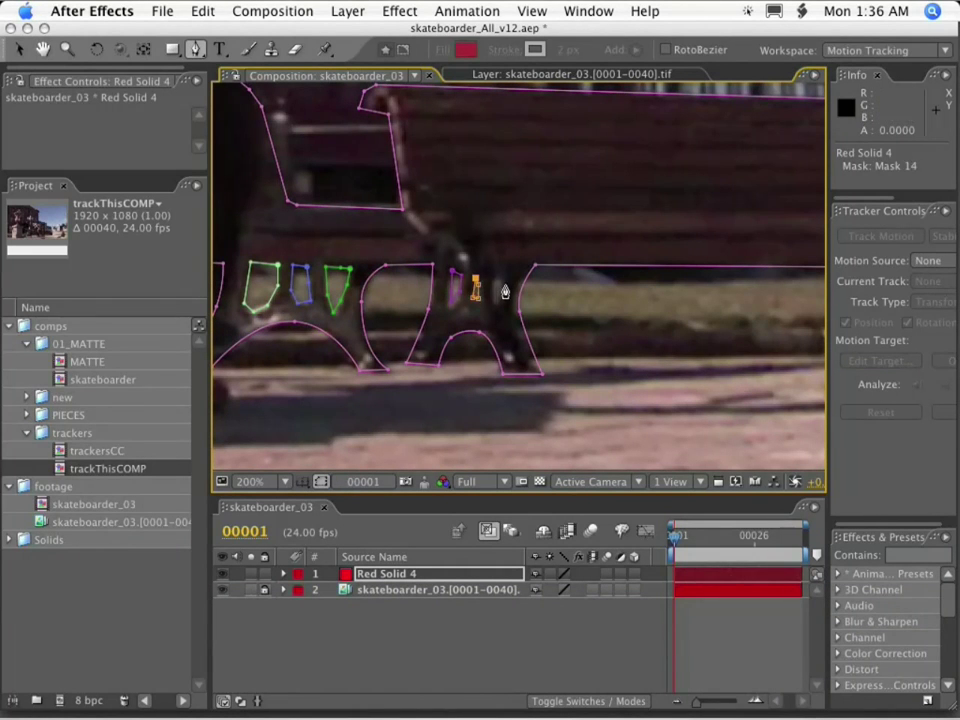
{"action": "left_click", "coordinate": [499, 276]}
Step: Draw masks around the small openings in the far bench's outer leg frame
{"action": "key", "text": "space"}
{"action": "left_click_drag", "start_coordinate": [805, 285], "coordinate": [430, 294]}
{"action": "left_click", "coordinate": [550, 284]}
{"action": "left_click", "coordinate": [561, 283]}
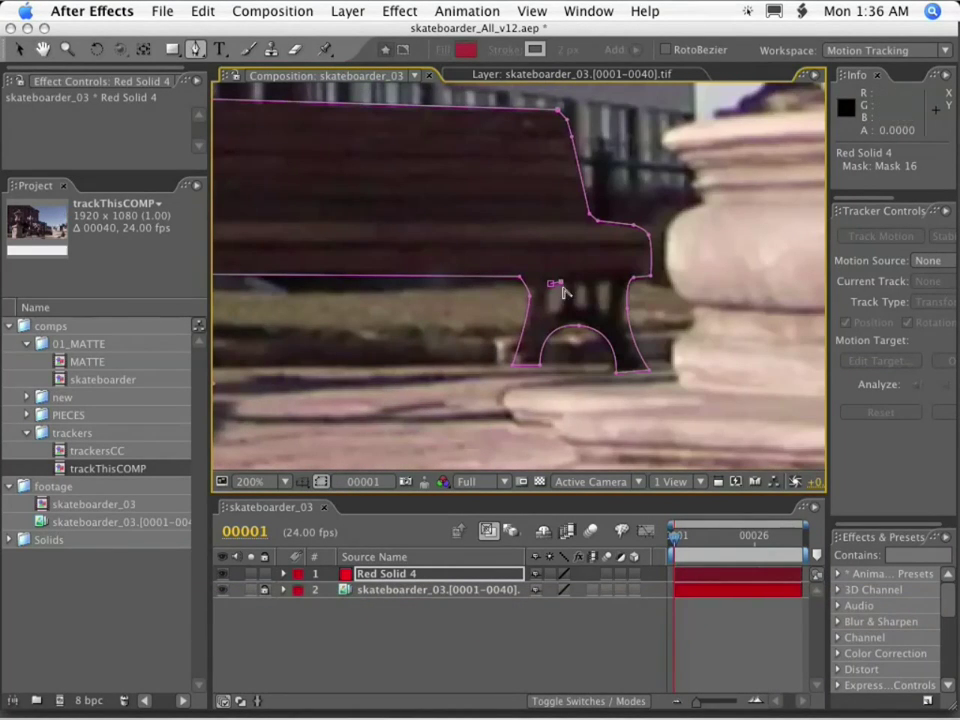
{"action": "key", "text": "Right"}
{"action": "left_click", "coordinate": [551, 312]}
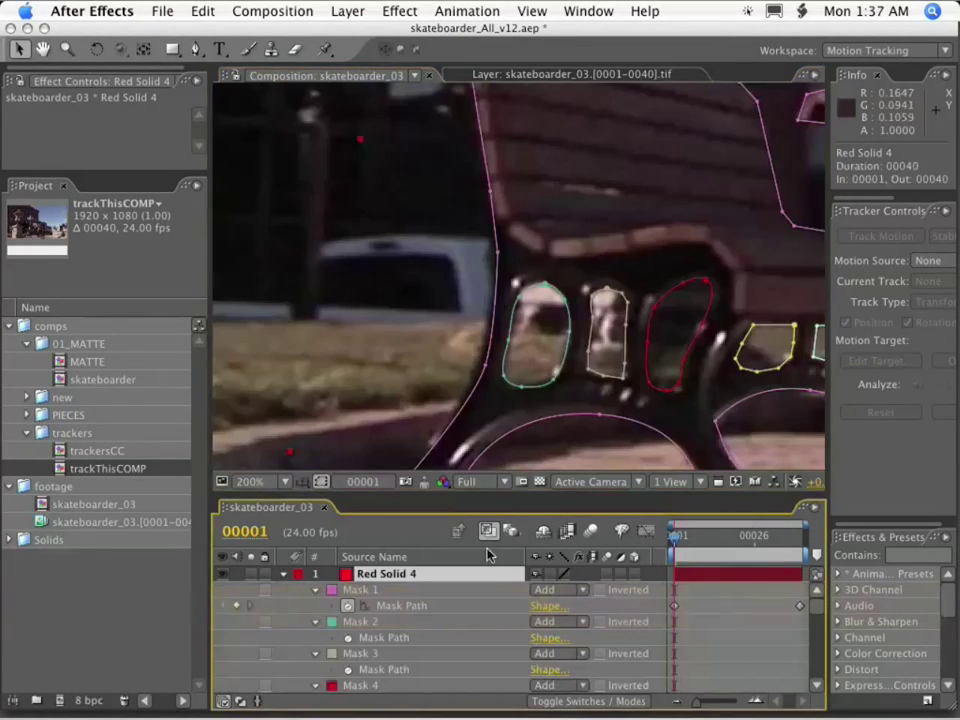
Step: Turn on Mask Path keyframing at frame 1 for Masks 2 through 18 on the solid
{"action": "key", "text": "grave"}
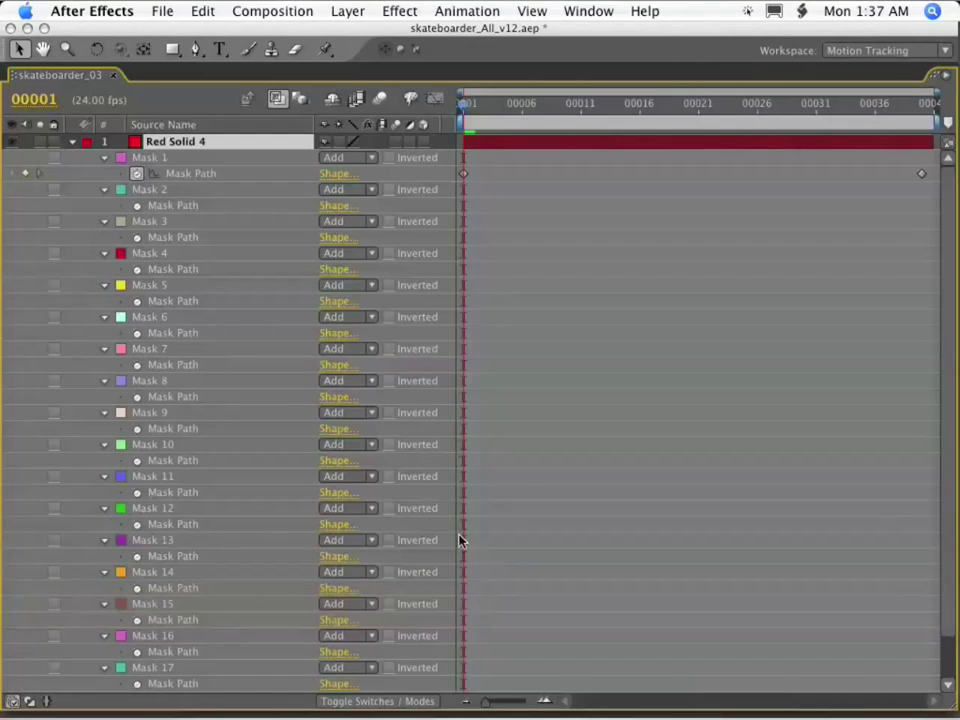
{"action": "left_click", "coordinate": [137, 205]}
{"action": "left_click", "coordinate": [137, 237]}
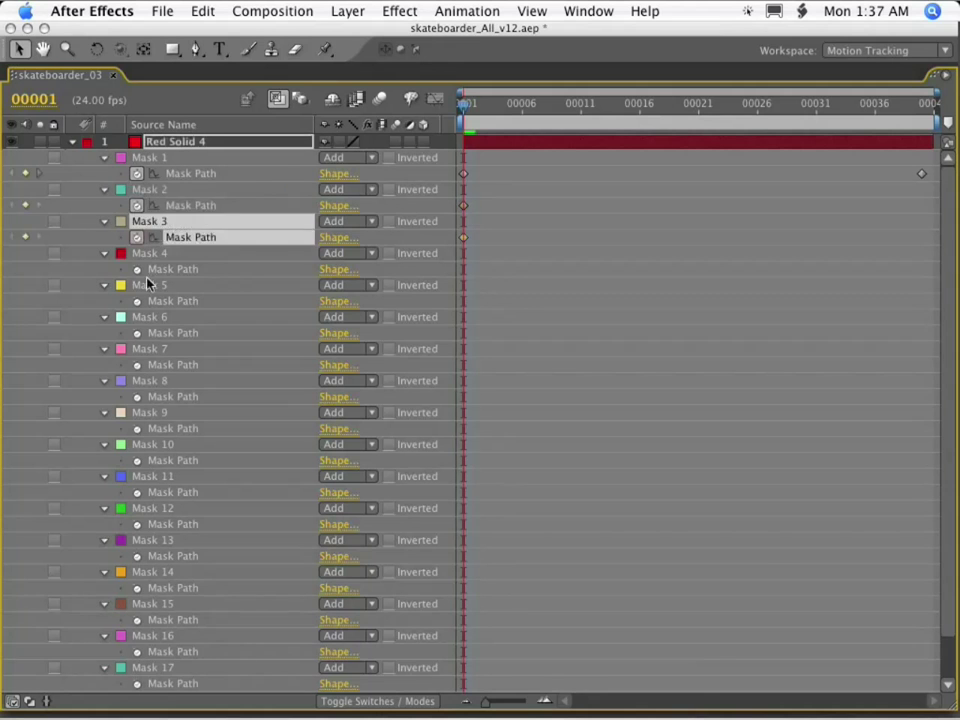
{"action": "left_click", "coordinate": [137, 269]}
{"action": "left_click", "coordinate": [137, 301]}
{"action": "left_click", "coordinate": [137, 333]}
{"action": "left_click", "coordinate": [137, 365]}
{"action": "left_click", "coordinate": [137, 397]}
{"action": "left_click", "coordinate": [137, 429]}
{"action": "left_click", "coordinate": [137, 461]}
{"action": "left_click", "coordinate": [137, 493]}
{"action": "left_click", "coordinate": [137, 524]}
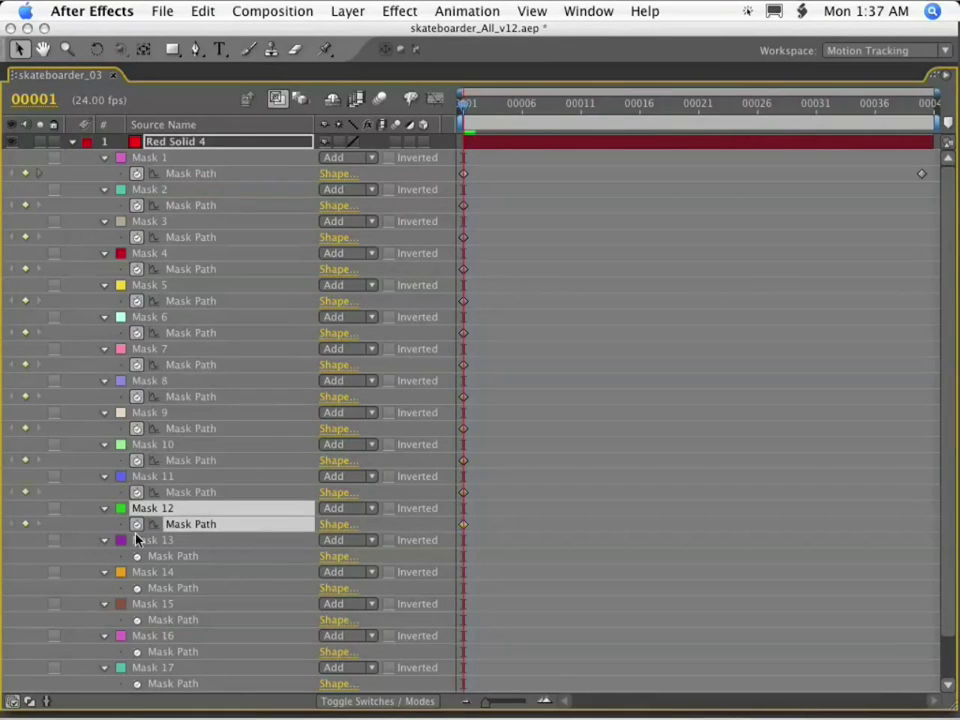
{"action": "left_click", "coordinate": [137, 556]}
{"action": "left_click", "coordinate": [137, 588]}
{"action": "left_click", "coordinate": [137, 620]}
{"action": "left_click", "coordinate": [137, 652]}
{"action": "left_click", "coordinate": [137, 684]}
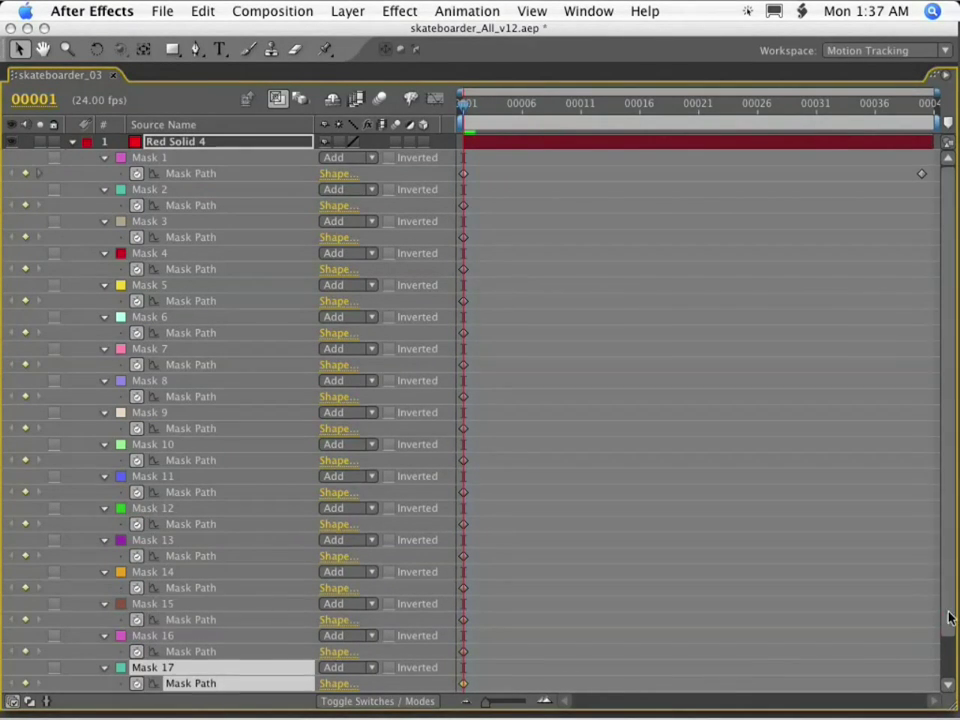
{"action": "scroll", "coordinate": [949, 615], "scroll_direction": "down", "scroll_amount": 2}
{"action": "left_click", "coordinate": [137, 668]}
{"action": "key", "text": "grave"}
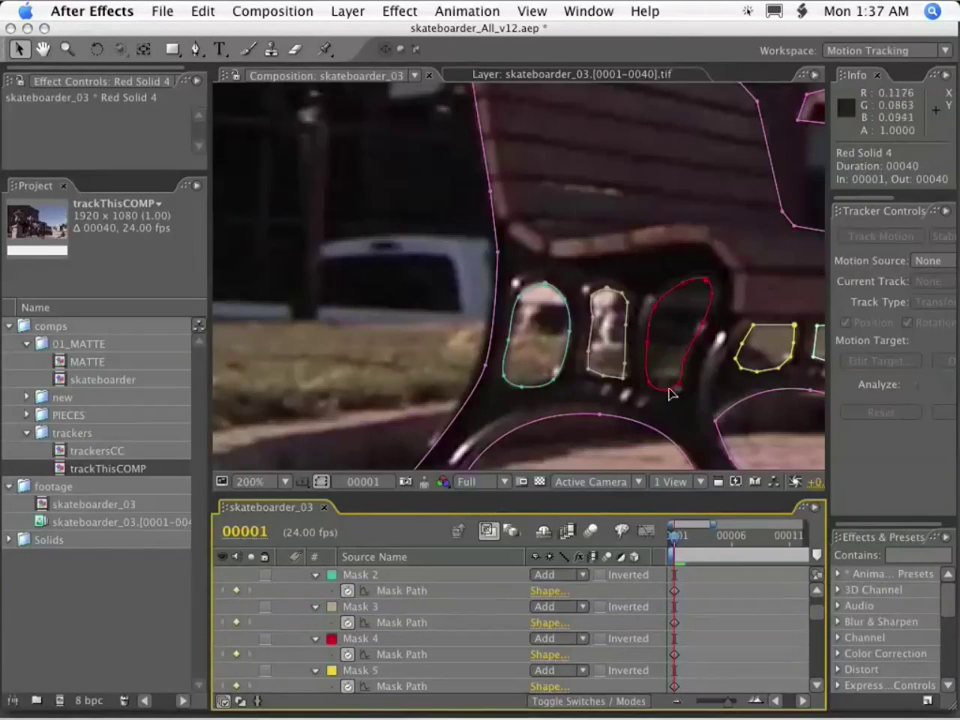
{"action": "left_click", "coordinate": [757, 373]}
{"action": "left_click_drag", "start_coordinate": [778, 385], "coordinate": [548, 347]}
{"action": "scroll", "coordinate": [664, 349], "scroll_direction": "down", "scroll_amount": 1}
{"action": "left_click_drag", "start_coordinate": [664, 349], "coordinate": [373, 336]}
{"action": "scroll", "coordinate": [430, 342], "scroll_direction": "up", "scroll_amount": 1}
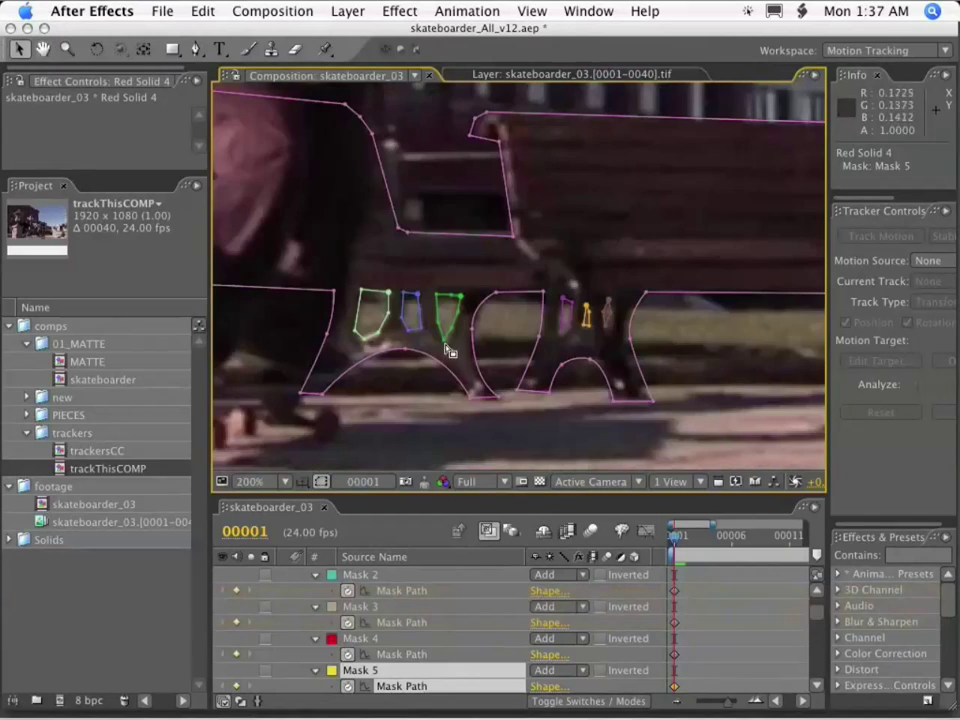
{"action": "left_click", "coordinate": [445, 343]}
{"action": "key", "text": "super+z"}
{"action": "left_click_drag", "start_coordinate": [780, 345], "coordinate": [533, 349]}
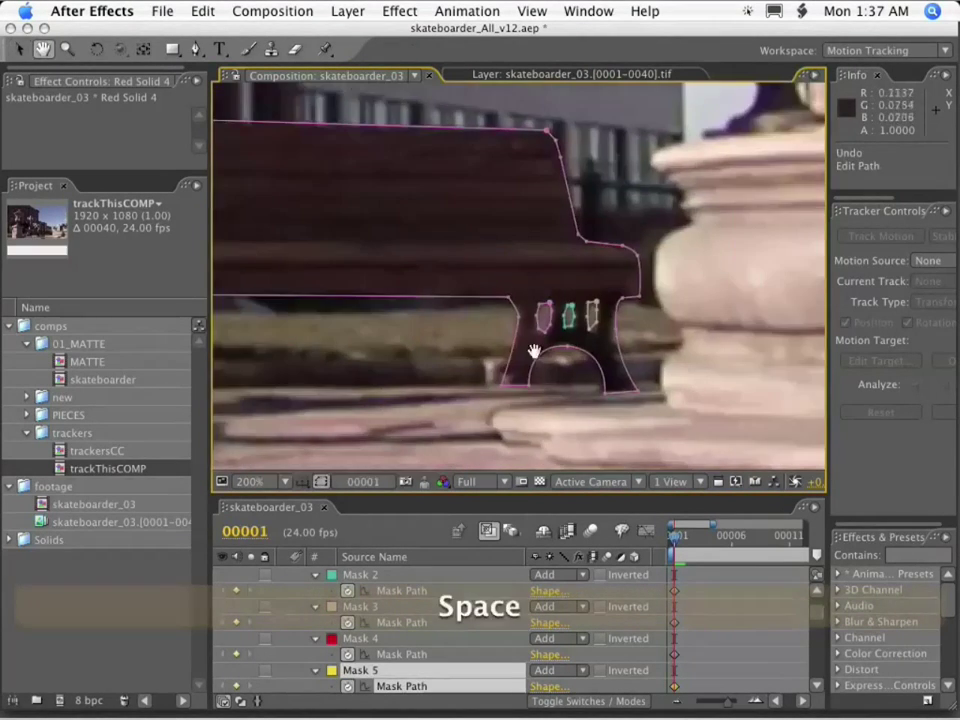
Step: Convert the corner points of Masks 3, 5, 6 and 7 in the nearest bench's leg openings to smooth curves
{"action": "scroll", "coordinate": [533, 349], "scroll_direction": "up", "scroll_amount": 1}
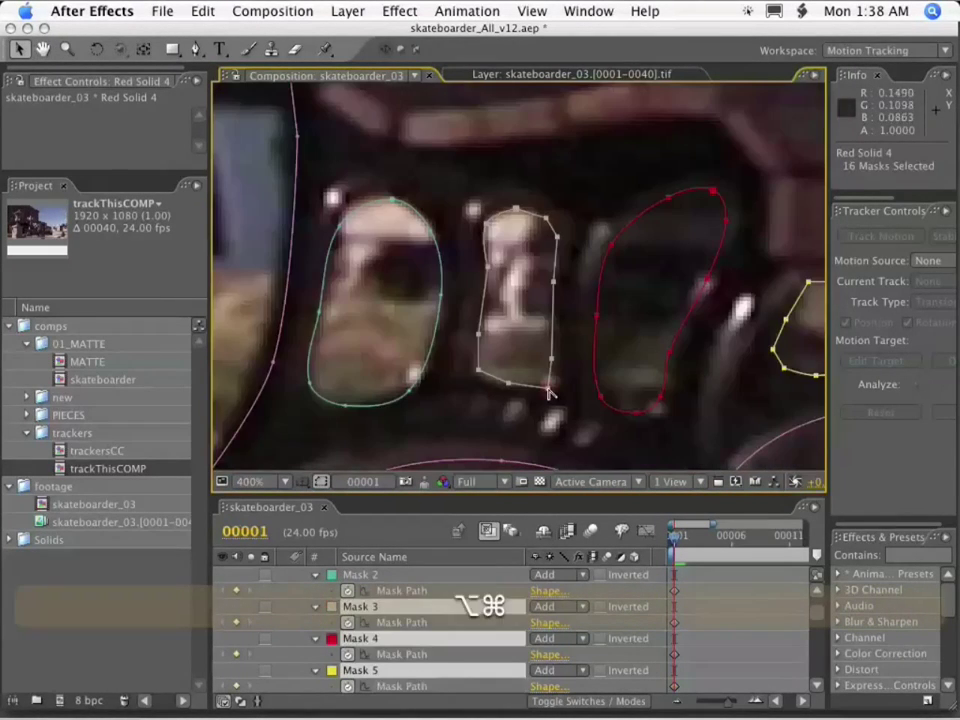
{"action": "left_click", "coordinate": [548, 389], "text": "alt+super"}
{"action": "left_click_drag", "start_coordinate": [800, 361], "coordinate": [500, 355]}
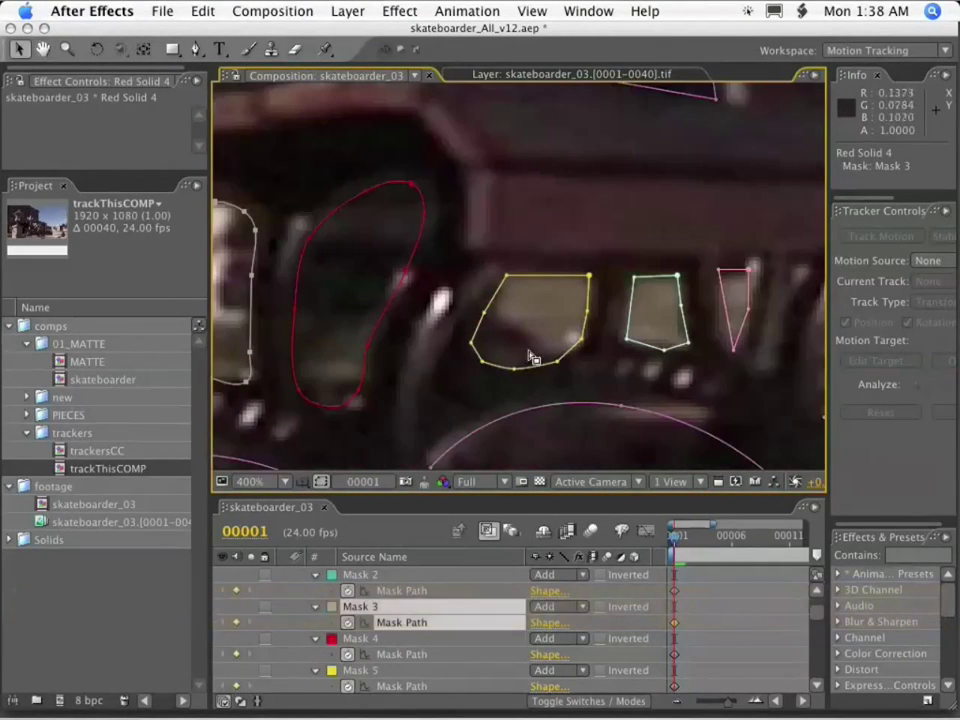
{"action": "left_click", "coordinate": [558, 362], "text": "alt+super"}
{"action": "left_click", "coordinate": [664, 351], "text": "alt+super"}
Step: Smooth the outlines of Masks 8 and 9 in the middle bench's near leg frame
{"action": "left_click_drag", "start_coordinate": [762, 361], "coordinate": [404, 358]}
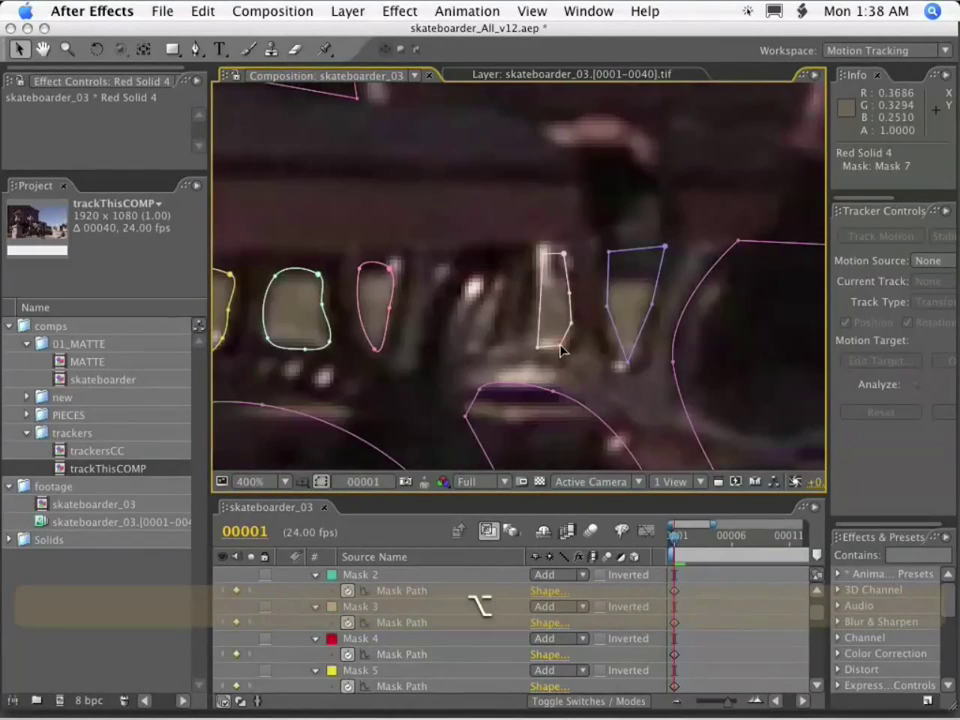
{"action": "left_click", "coordinate": [561, 351], "text": "alt+super"}
{"action": "left_click_drag", "start_coordinate": [626, 368], "coordinate": [504, 369]}
{"action": "left_click", "coordinate": [507, 369], "text": "alt+super"}
Step: Smooth the outlines of Masks 10, 11 and 12 in the middle bench's far leg frame
{"action": "left_click_drag", "start_coordinate": [690, 362], "coordinate": [272, 361]}
{"action": "left_click", "coordinate": [604, 355], "text": "alt+super"}
{"action": "left_click", "coordinate": [692, 337], "text": "alt+super"}
{"action": "left_click", "coordinate": [761, 354], "text": "alt+super"}
{"action": "left_click_drag", "start_coordinate": [761, 354], "coordinate": [495, 352]}
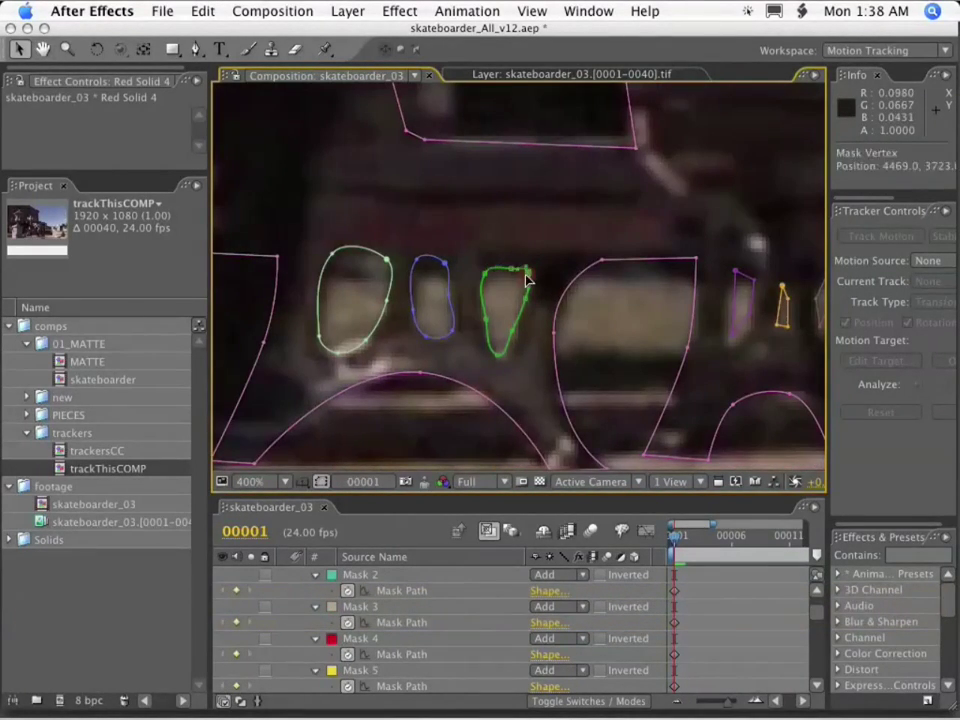
{"action": "left_click", "coordinate": [527, 280], "text": "alt+super"}
Step: Smooth the outlines of Masks 13 through 18 in both leg frames of the far bench
{"action": "left_click_drag", "start_coordinate": [732, 338], "coordinate": [564, 343]}
{"action": "left_click", "coordinate": [620, 338], "text": "alt+super"}
{"action": "left_click", "coordinate": [654, 335], "text": "alt+super"}
{"action": "left_click_drag", "start_coordinate": [655, 337], "coordinate": [300, 338]}
{"action": "left_click_drag", "start_coordinate": [785, 335], "coordinate": [488, 332]}
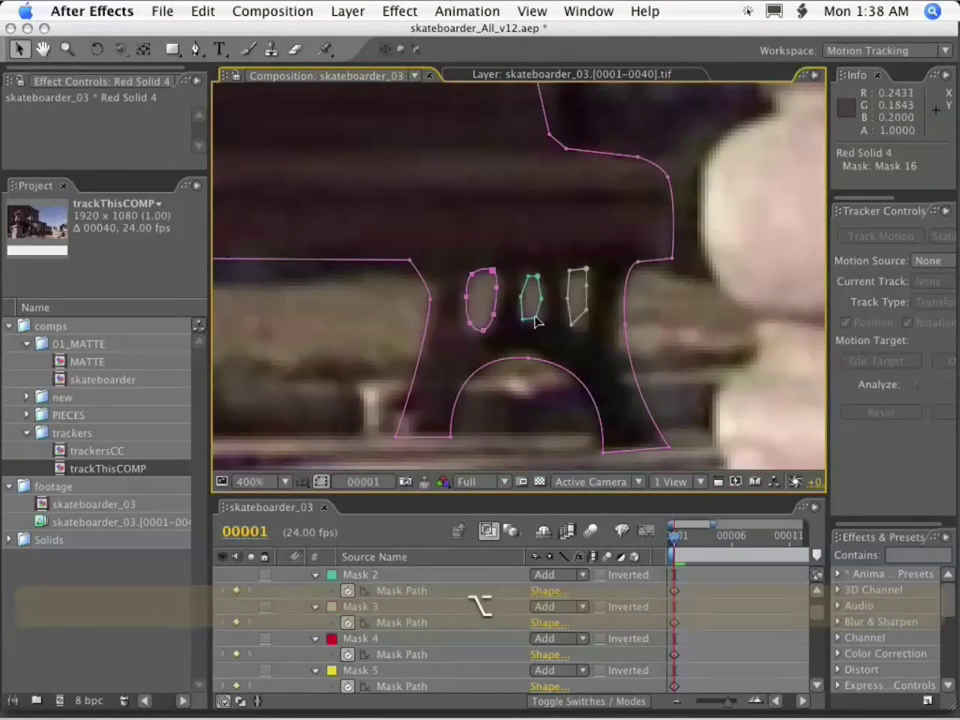
{"action": "left_click", "coordinate": [573, 322], "text": "alt+super"}
{"action": "scroll", "coordinate": [572, 306], "scroll_direction": "down", "scroll_amount": 1}
{"action": "scroll", "coordinate": [573, 303], "scroll_direction": "up", "scroll_amount": 1}
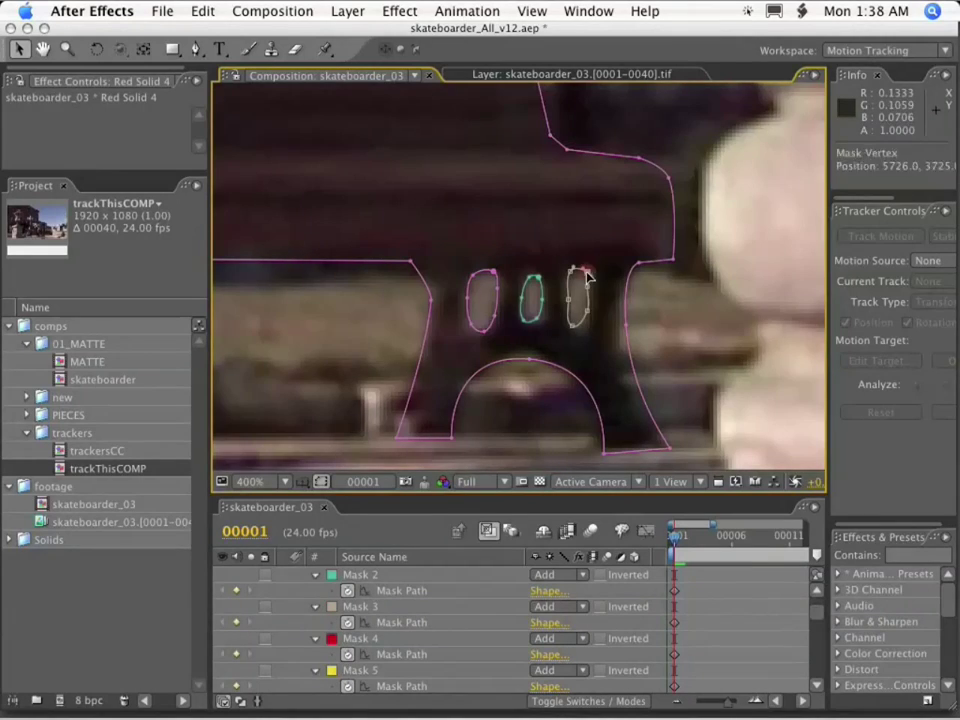
Step: Go to frame 40 and adjust Masks 2, 3 and 4 to fit the openings in the nearest bench's near leg frame
{"action": "scroll", "coordinate": [573, 281], "scroll_direction": "down", "scroll_amount": 2}
{"action": "left_click_drag", "start_coordinate": [575, 284], "coordinate": [848, 290]}
{"action": "left_click_drag", "start_coordinate": [674, 539], "coordinate": [846, 541]}
{"action": "left_click_drag", "start_coordinate": [756, 523], "coordinate": [709, 522]}
{"action": "scroll", "coordinate": [647, 229], "scroll_direction": "up", "scroll_amount": 1}
{"action": "left_click_drag", "start_coordinate": [647, 229], "coordinate": [495, 286]}
{"action": "left_click", "coordinate": [515, 290], "text": "alt+super"}
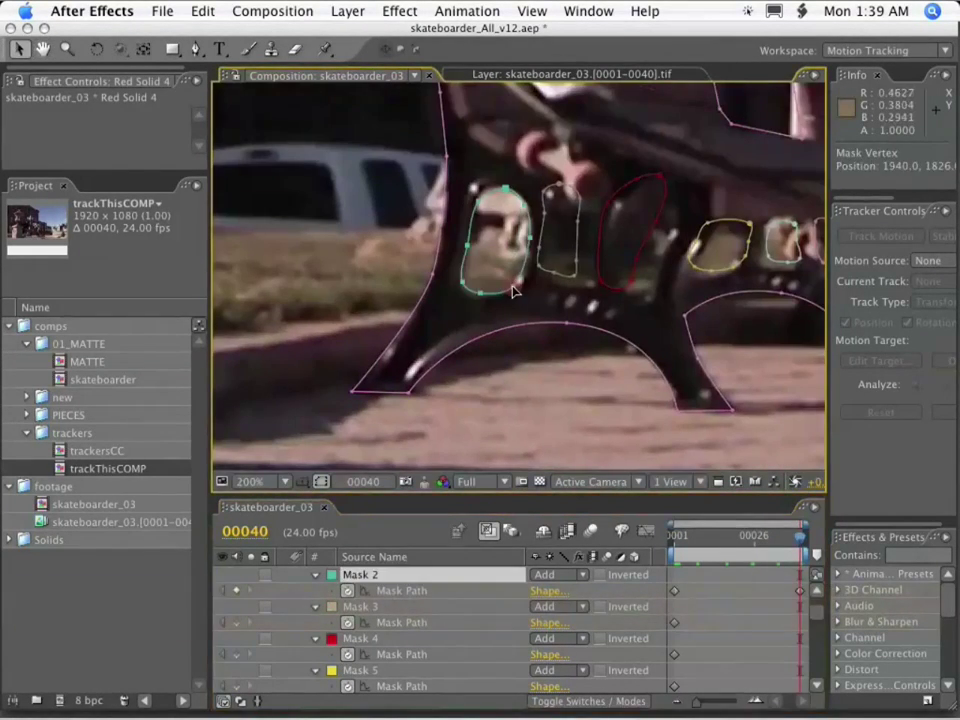
{"action": "left_click", "coordinate": [574, 282], "text": "alt+super"}
{"action": "left_click_drag", "start_coordinate": [622, 289], "coordinate": [501, 326]}
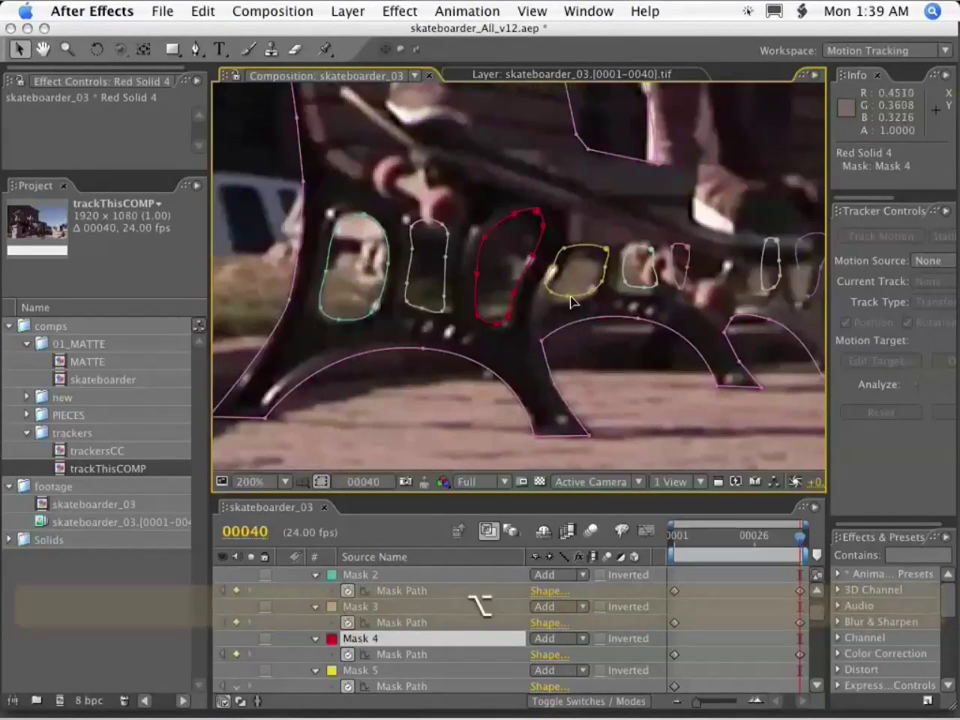
Step: At frame 40, fit Masks 5 through 9 to the leg openings of the nearest bench's far frame and the middle bench's near frame
{"action": "left_click_drag", "start_coordinate": [569, 297], "coordinate": [571, 300]}
{"action": "left_click_drag", "start_coordinate": [652, 292], "coordinate": [680, 302]}
{"action": "left_click", "coordinate": [653, 317]}
{"action": "left_click_drag", "start_coordinate": [776, 297], "coordinate": [578, 313]}
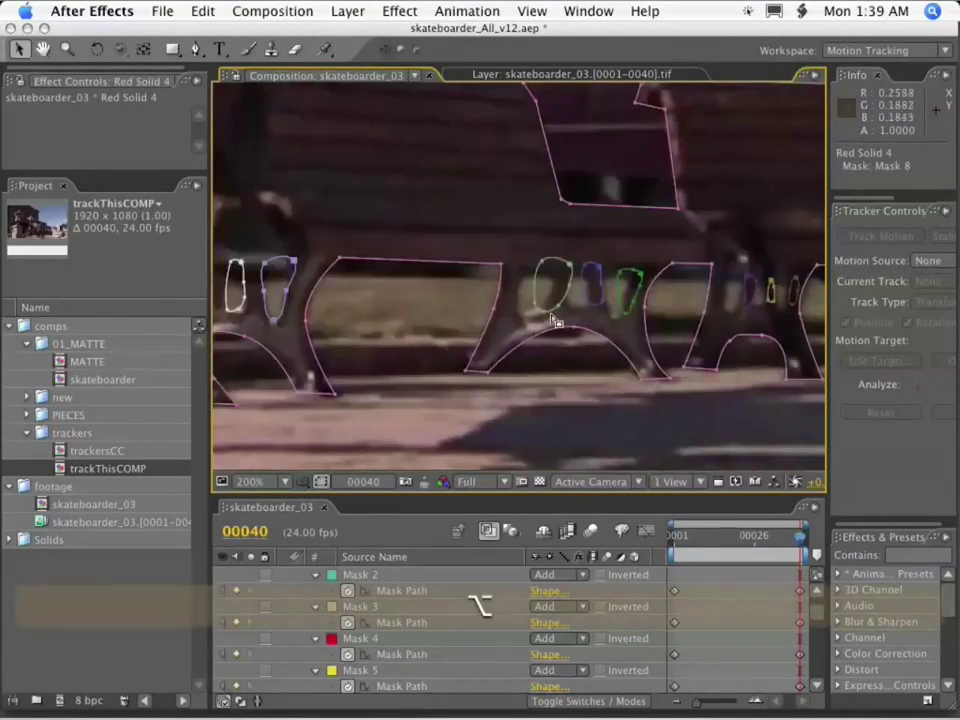
Step: At frame 40, fit Masks 10 through 18 to the remaining leg openings of the middle and far benches
{"action": "left_click_drag", "start_coordinate": [703, 315], "coordinate": [538, 336]}
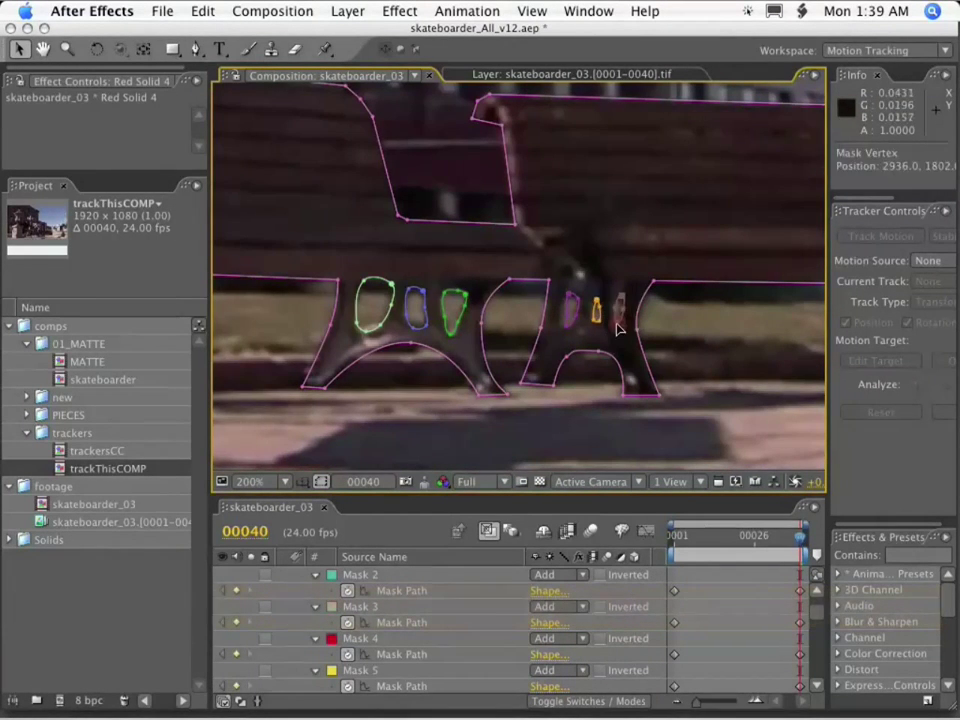
{"action": "left_click_drag", "start_coordinate": [608, 324], "coordinate": [506, 328]}
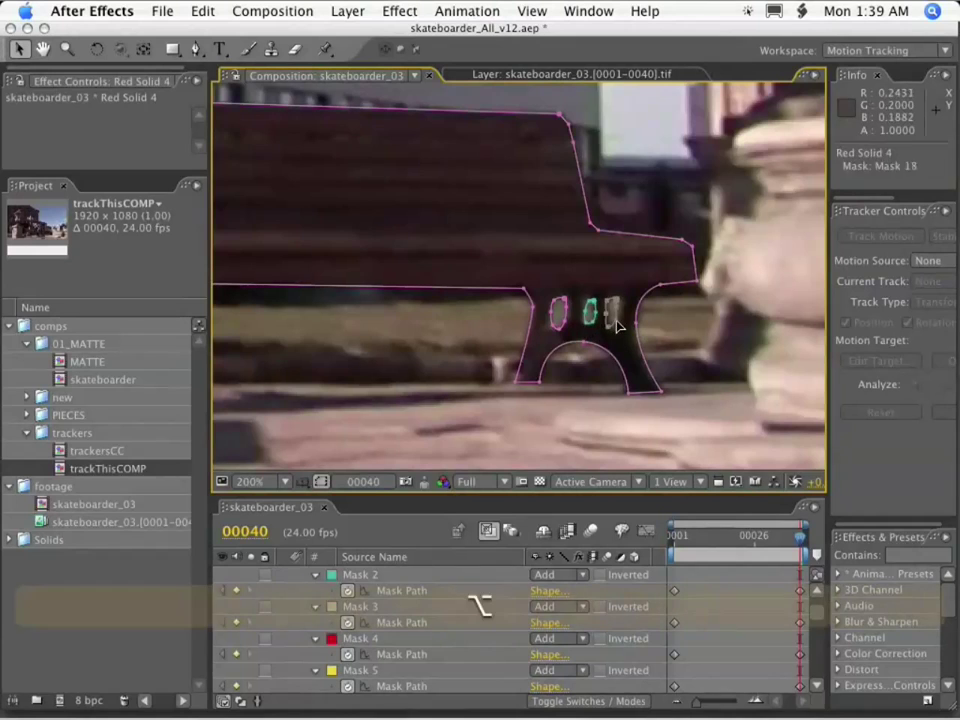
{"action": "scroll", "coordinate": [632, 320], "scroll_direction": "down", "scroll_amount": 2}
{"action": "left_click_drag", "start_coordinate": [632, 320], "coordinate": [880, 306]}
Step: Set the mode of Masks 2 through 18 to Subtract so they cut the openings out of Mask 1
{"action": "key", "text": "grave"}
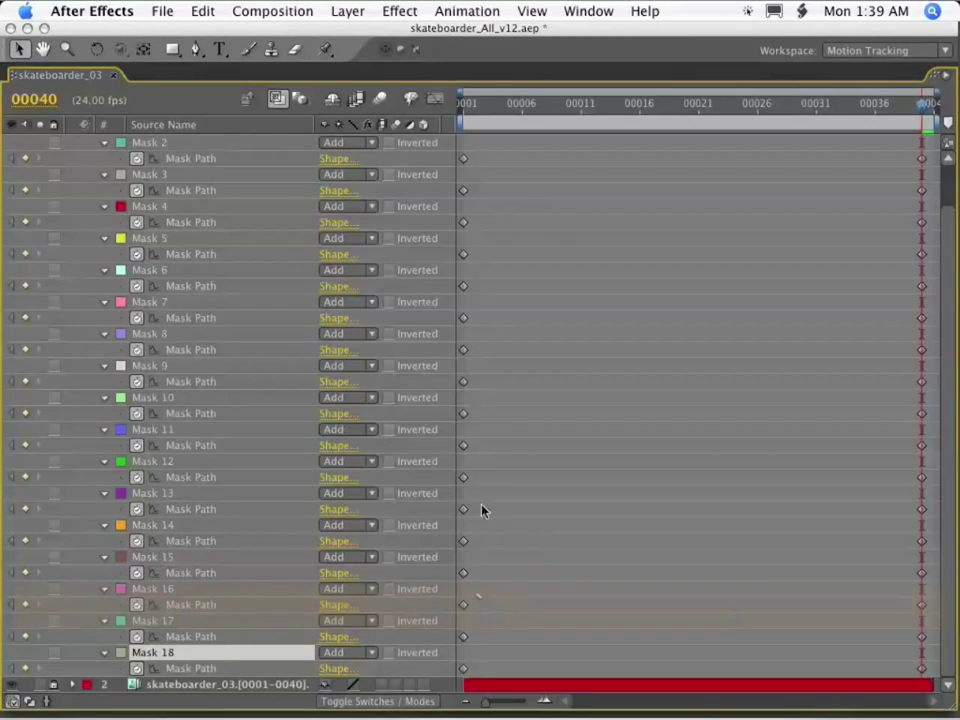
{"action": "scroll", "coordinate": [199, 190], "scroll_direction": "up", "scroll_amount": 3}
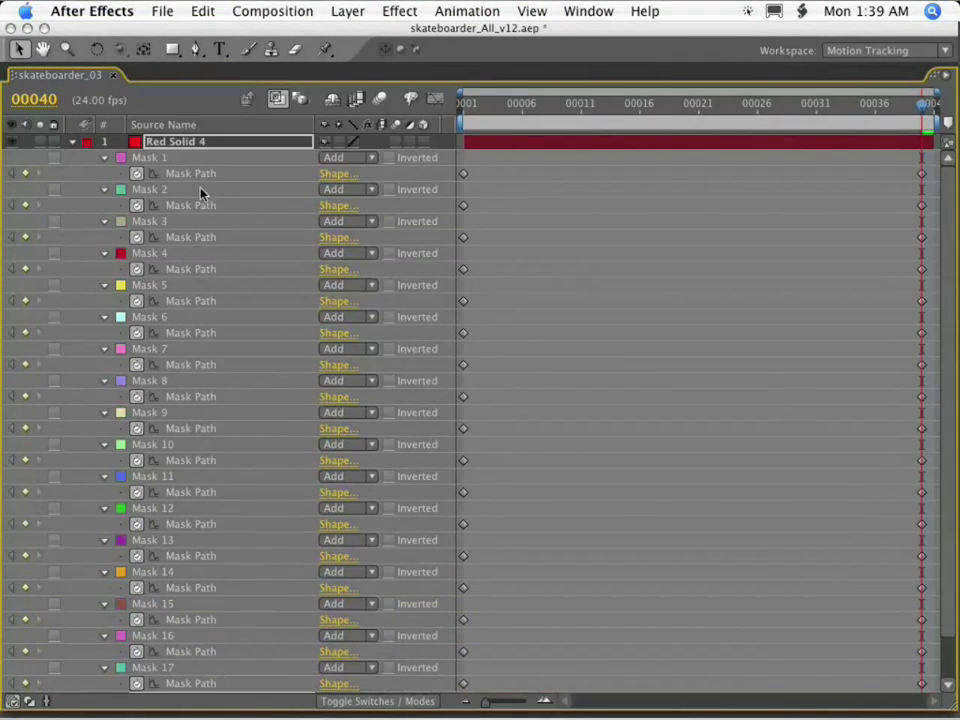
{"action": "left_click", "coordinate": [195, 205]}
{"action": "left_click", "coordinate": [188, 680], "text": "shift"}
{"action": "left_click_drag", "start_coordinate": [185, 665], "coordinate": [195, 268]}
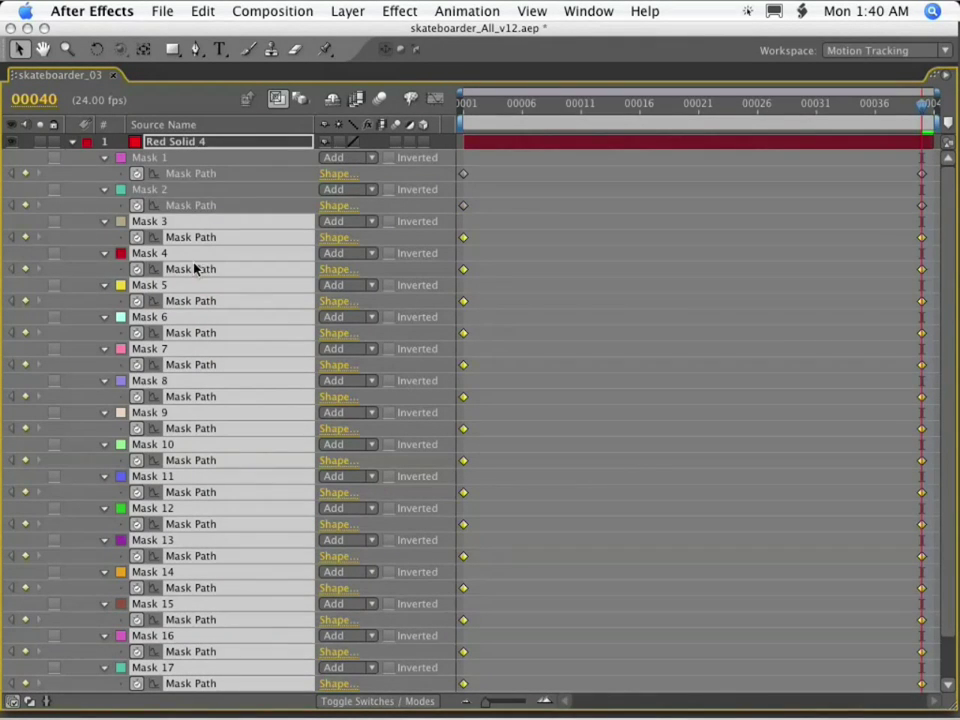
{"action": "left_click", "coordinate": [345, 189]}
{"action": "left_click", "coordinate": [349, 204]}
{"action": "key", "text": "grave"}
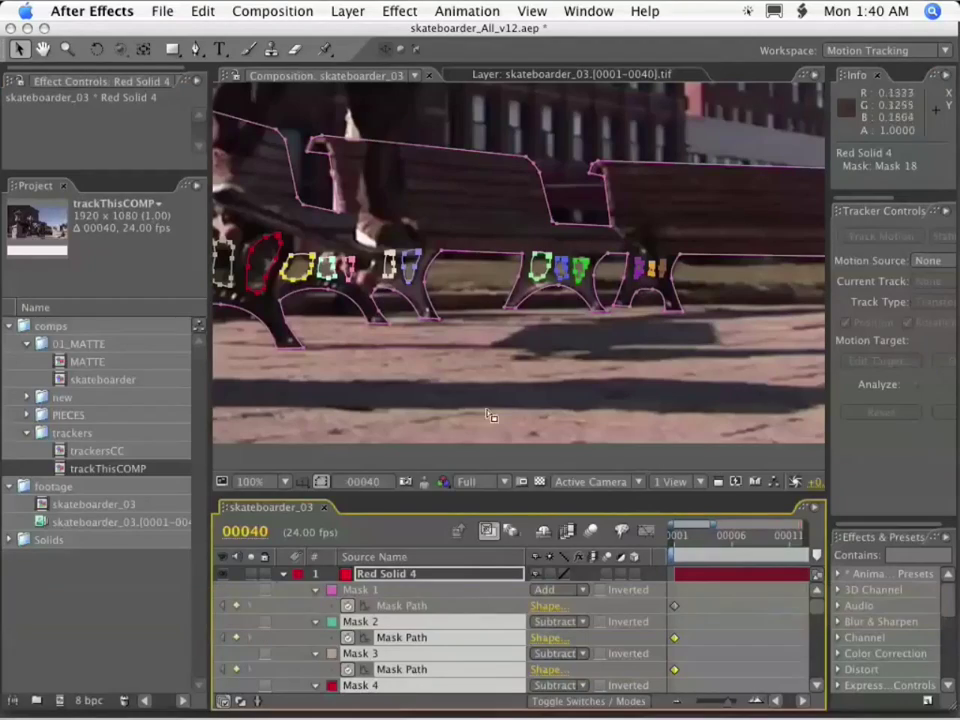
Step: Set the red solid layer's opacity to 100%
{"action": "left_click", "coordinate": [368, 577]}
{"action": "key", "text": "t"}
{"action": "left_click_drag", "start_coordinate": [538, 592], "coordinate": [640, 590]}
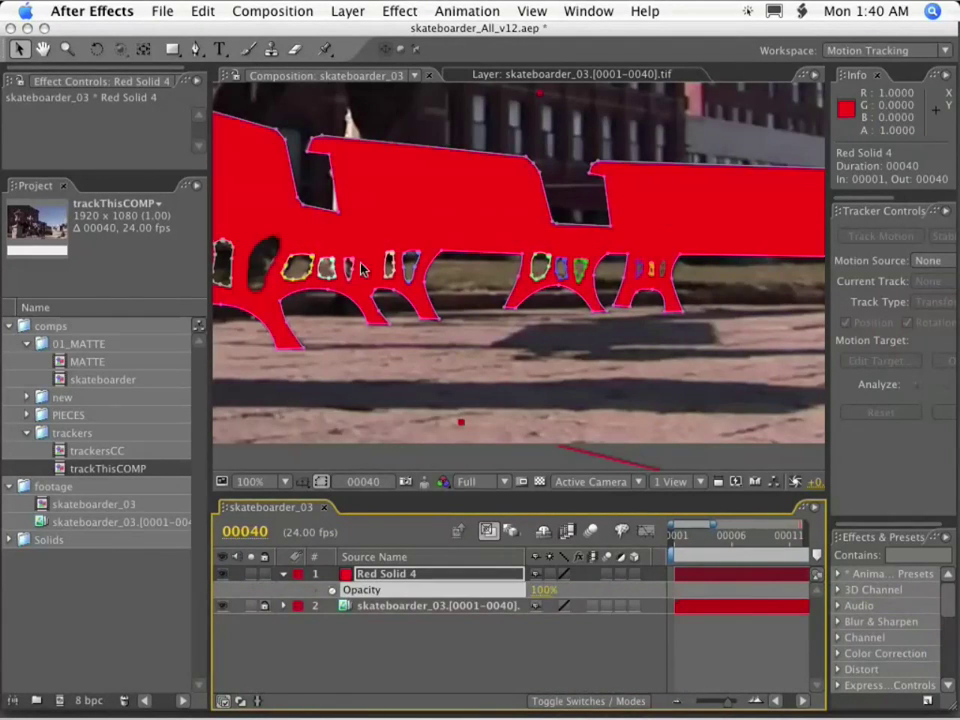
Step: Change the solid's colour from red to white in its Solid Settings
{"action": "key", "text": "comma"}
{"action": "left_click", "coordinate": [345, 575]}
{"action": "key", "text": "shift+super+y"}
{"action": "left_click", "coordinate": [514, 511]}
{"action": "left_click_drag", "start_coordinate": [400, 585], "coordinate": [259, 543]}
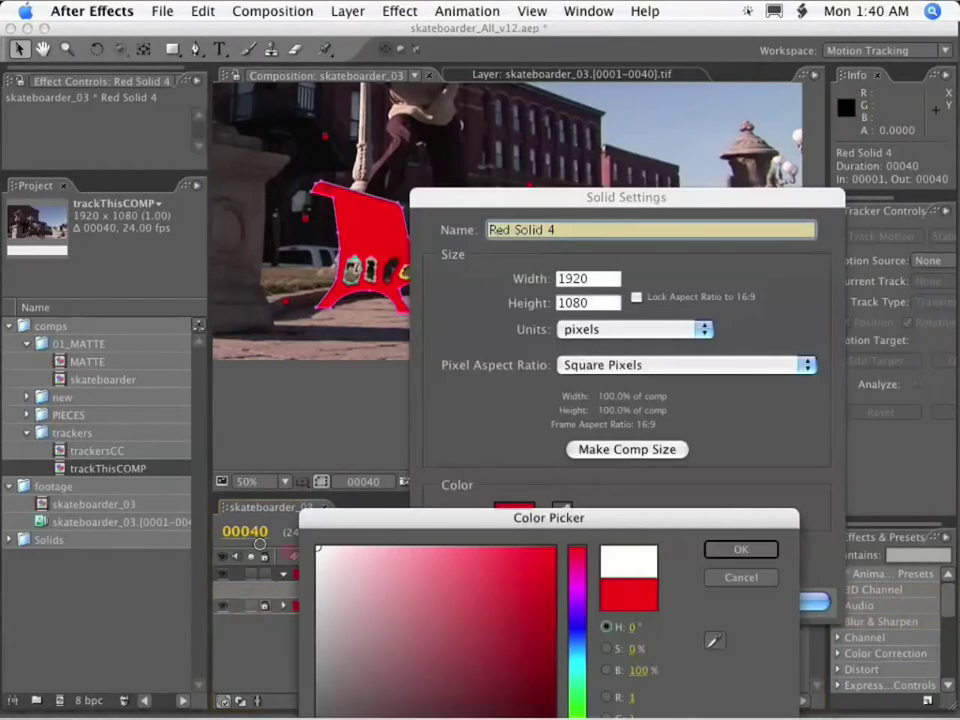
{"action": "left_click", "coordinate": [741, 549]}
{"action": "left_click", "coordinate": [786, 600]}
Step: Hide the white solid and play the shot enlarged to check how the mask outlines follow the benches
{"action": "left_click", "coordinate": [224, 575]}
{"action": "left_click", "coordinate": [386, 575]}
{"action": "key", "text": "period"}
{"action": "key", "text": "grave"}
{"action": "key", "text": "space"}
{"action": "left_click_drag", "start_coordinate": [401, 378], "coordinate": [432, 415]}
{"action": "key", "text": "Home"}
{"action": "key", "text": "space"}
{"action": "left_click_drag", "start_coordinate": [370, 421], "coordinate": [540, 515]}
{"action": "key", "text": "space"}
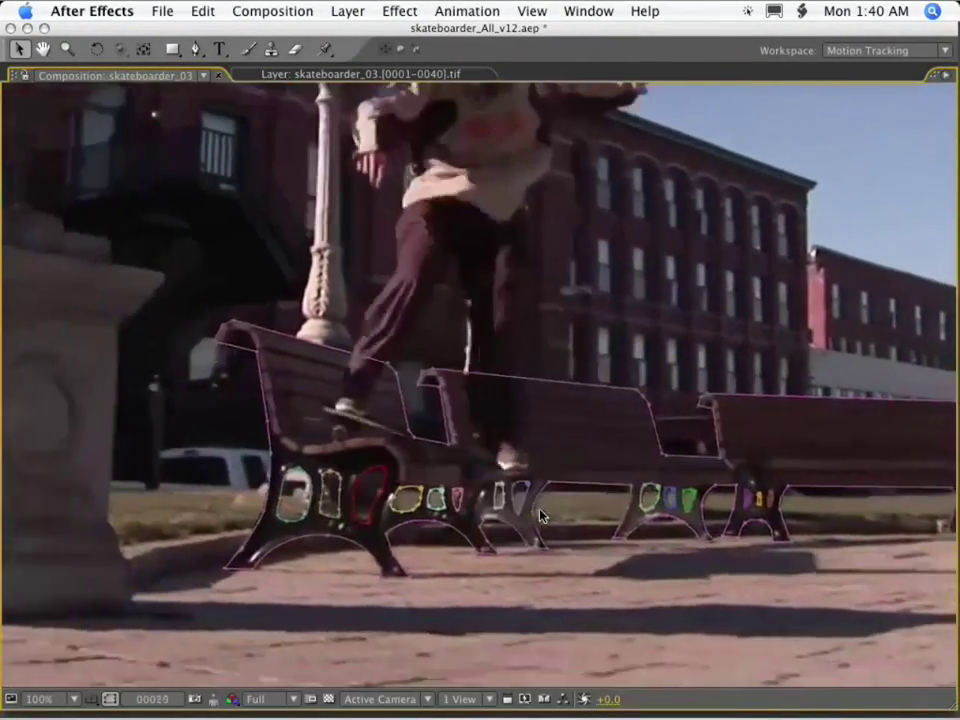
{"action": "key", "text": "space"}
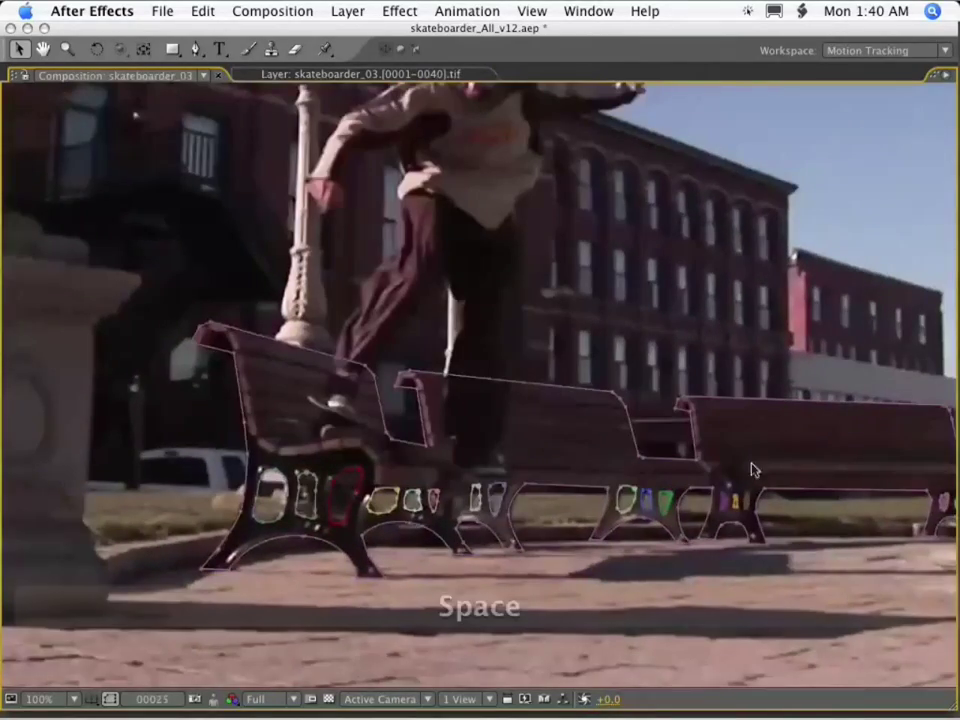
{"action": "key", "text": "grave"}
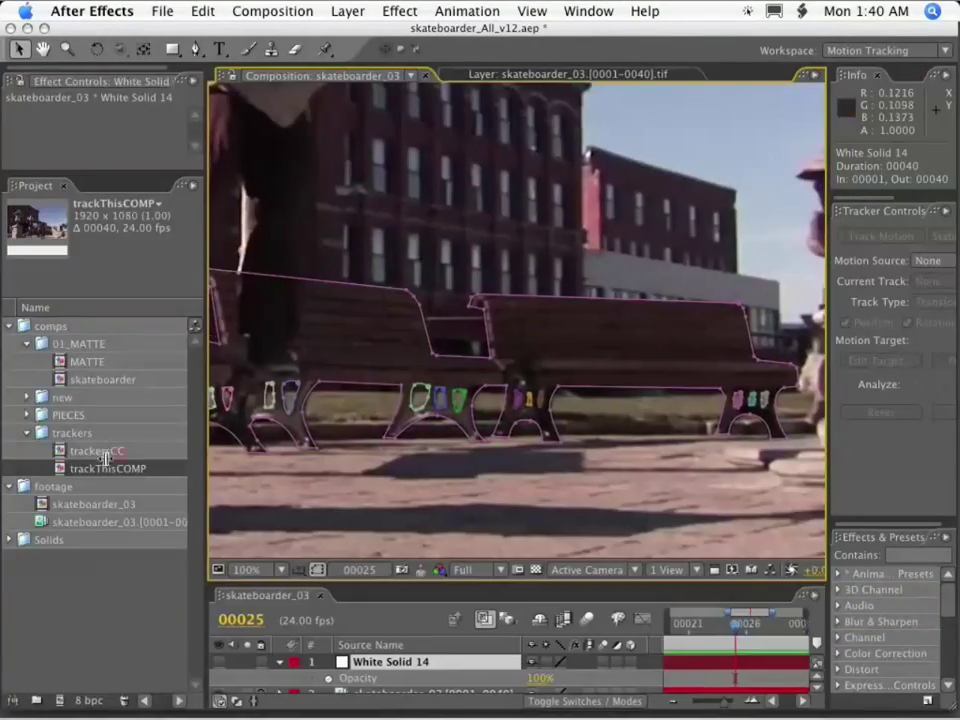
Step: Move to frame 12, make the white solid visible again and enlarge the timeline area
{"action": "key", "text": "space"}
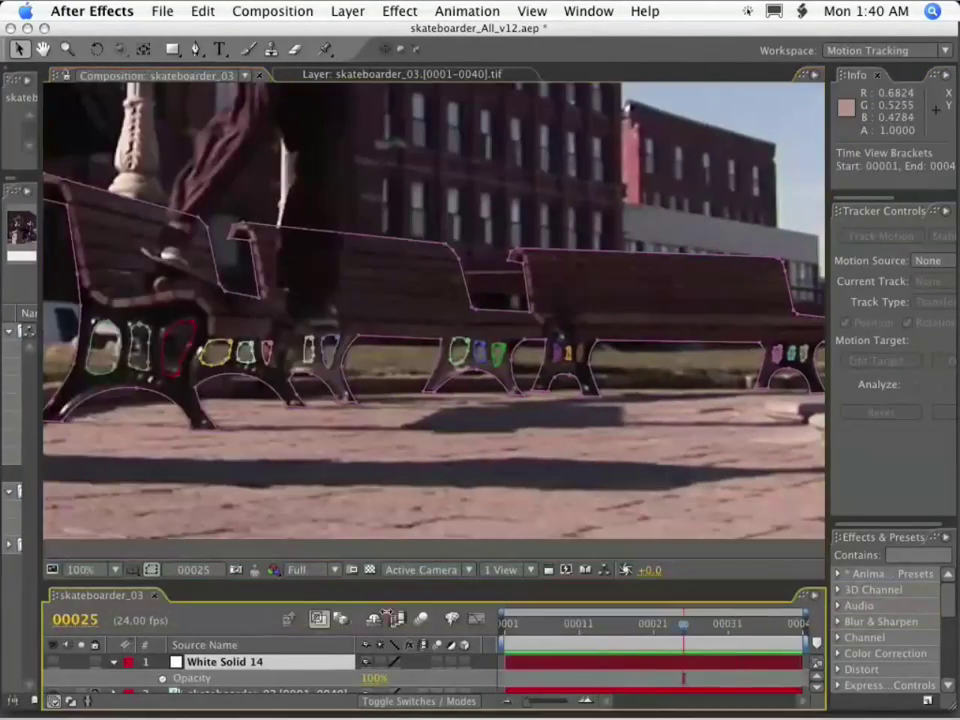
{"action": "left_click", "coordinate": [600, 624]}
{"action": "mouse_move", "coordinate": [600, 624]}
{"action": "left_mouse_down"}
{"action": "mouse_move", "coordinate": [744, 621]}
{"action": "mouse_move", "coordinate": [573, 615]}
{"action": "mouse_move", "coordinate": [771, 610]}
{"action": "mouse_move", "coordinate": [588, 607]}
{"action": "left_mouse_up"}
{"action": "scroll", "coordinate": [392, 345], "scroll_direction": "down", "scroll_amount": 1}
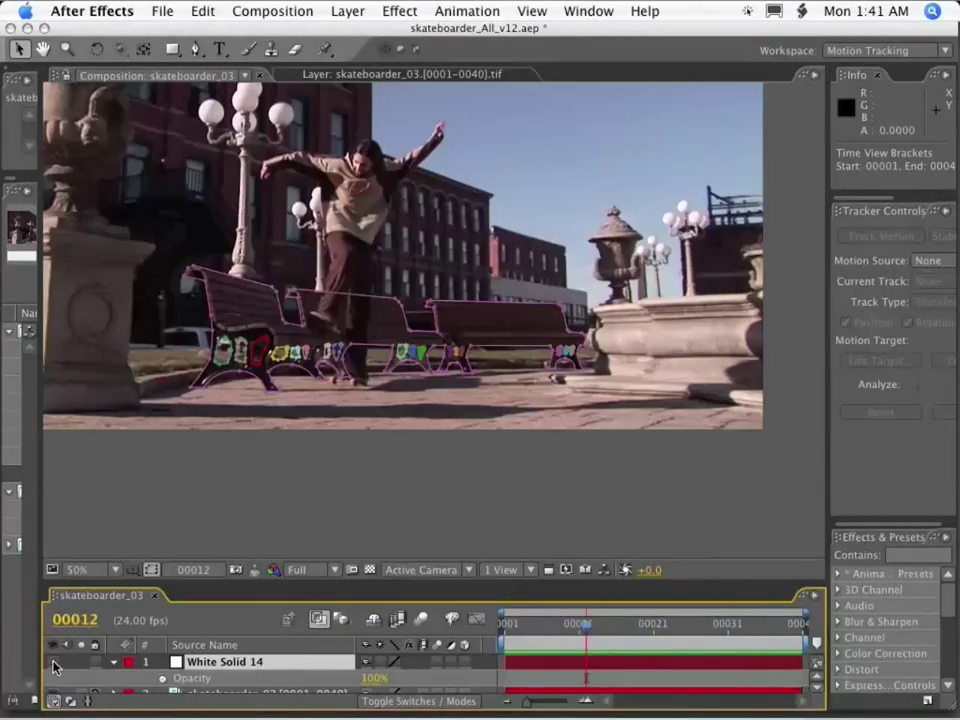
{"action": "key", "text": "space"}
{"action": "left_click_drag", "start_coordinate": [375, 450], "coordinate": [375, 280]}
{"action": "left_click_drag", "start_coordinate": [413, 580], "coordinate": [415, 494]}
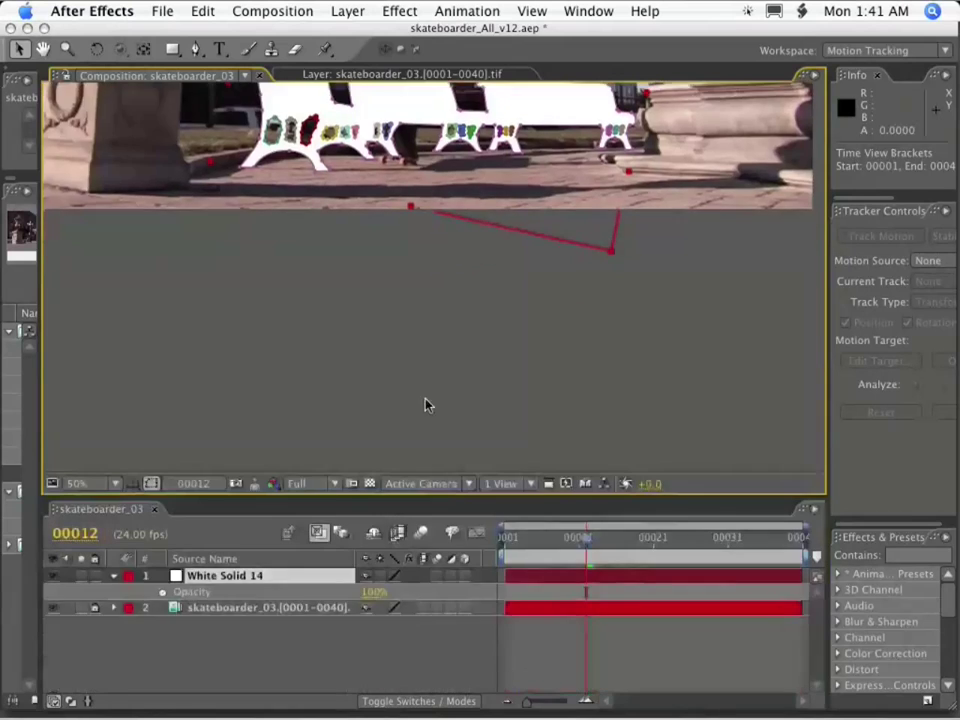
Step: Change the solid's colour to light gray in its Solid Settings
{"action": "key", "text": "comma"}
{"action": "left_click", "coordinate": [178, 576]}
{"action": "key", "text": "shift+super+y"}
{"action": "left_click", "coordinate": [516, 513]}
{"action": "left_click_drag", "start_coordinate": [332, 600], "coordinate": [311, 604]}
{"action": "left_click", "coordinate": [741, 549]}
{"action": "left_click", "coordinate": [770, 600]}
Step: Hide the skateboarder footage layer and preview the animated bench matte against black
{"action": "left_click", "coordinate": [53, 607]}
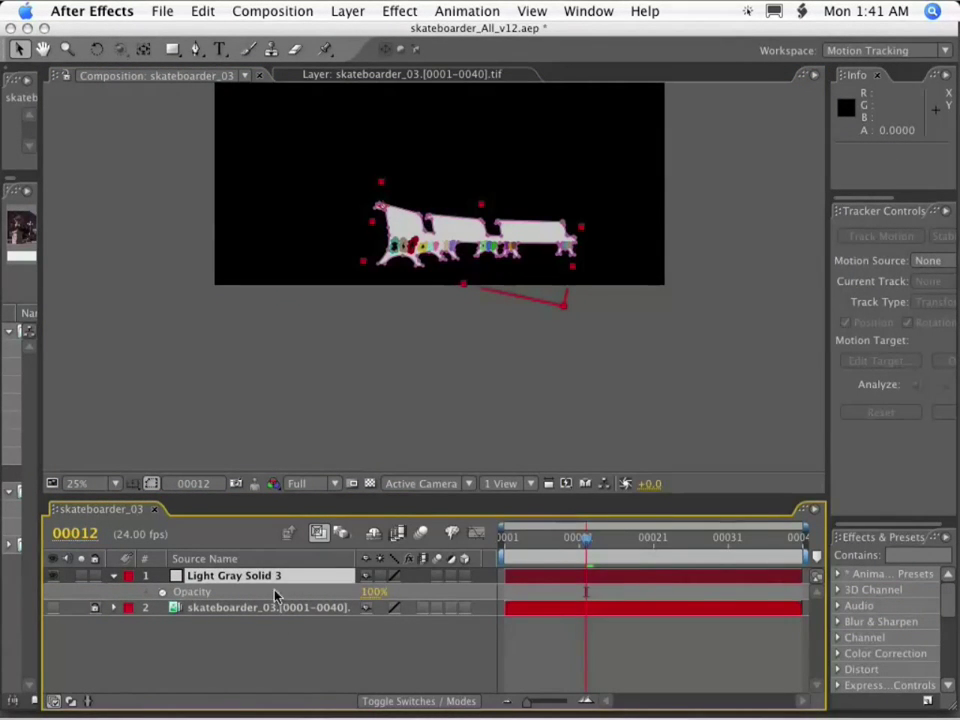
{"action": "left_click", "coordinate": [298, 676]}
{"action": "scroll", "coordinate": [475, 352], "scroll_direction": "up", "scroll_amount": 1}
{"action": "key", "text": "grave"}
{"action": "key", "text": "space"}
{"action": "left_click_drag", "start_coordinate": [424, 346], "coordinate": [448, 535]}
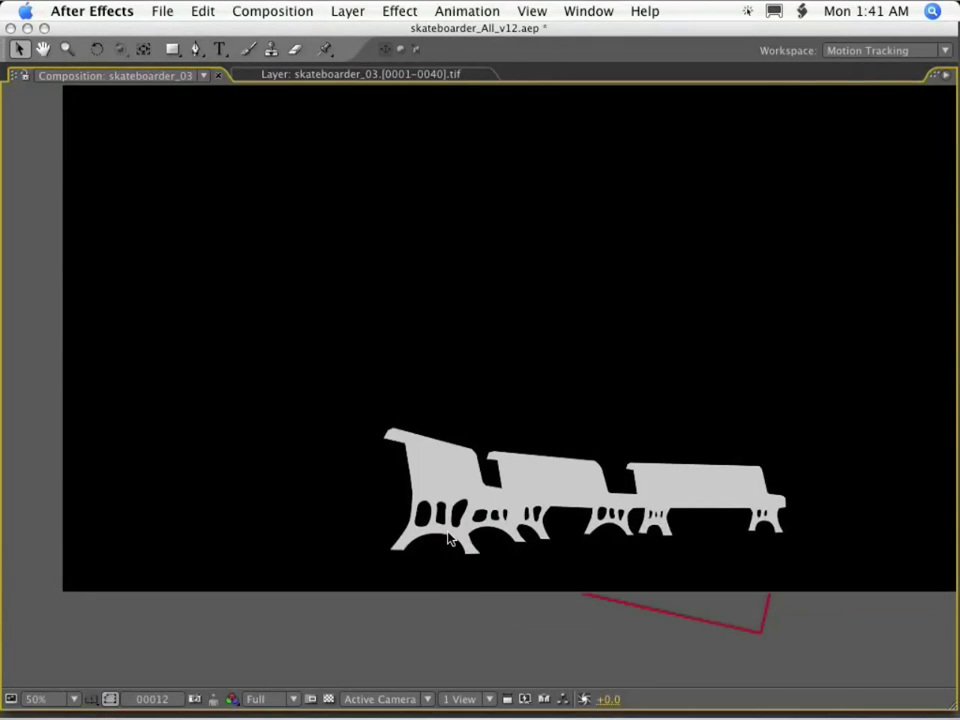
{"action": "key", "text": "KP_0"}
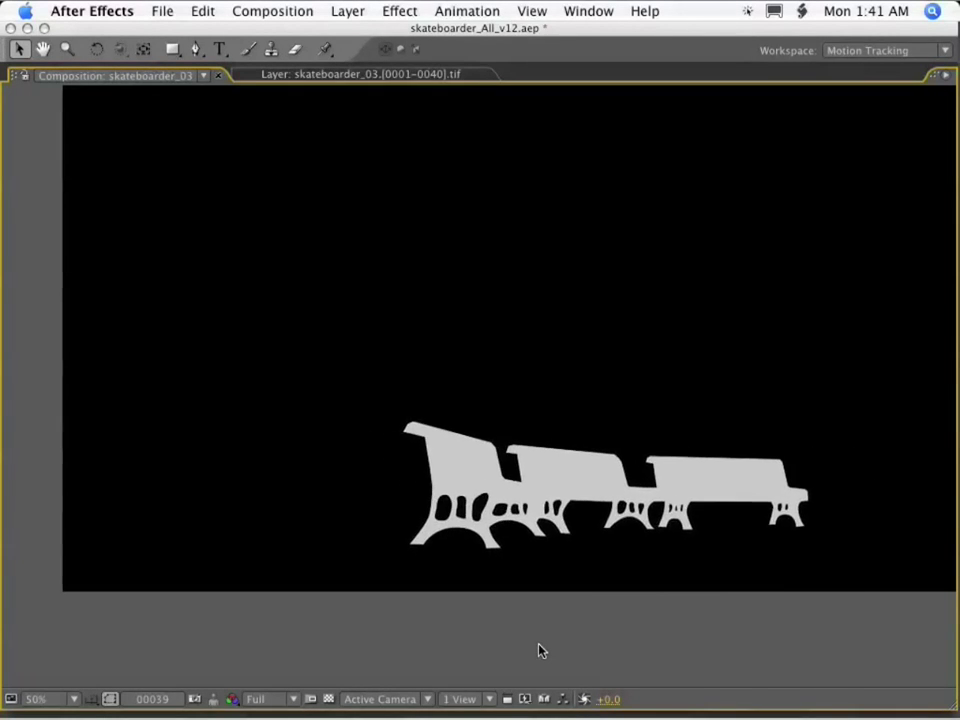
{"action": "key", "text": "space"}
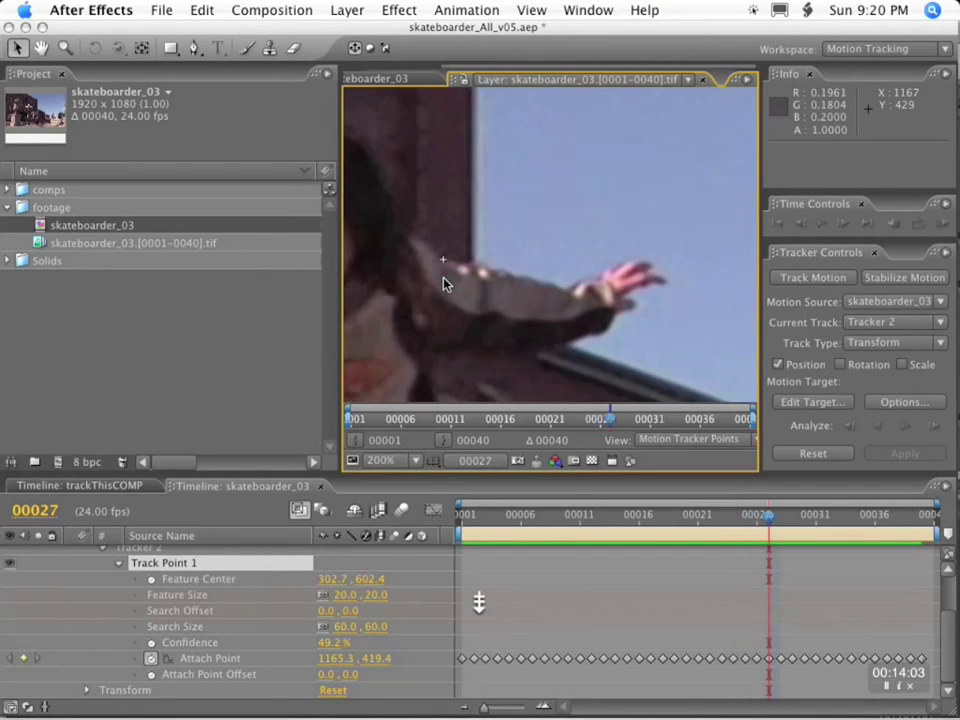
Step: Step through the frames around 27 to 30 to examine how the attach point follows the skateboarder's shoulder
{"action": "key", "text": "Page_Up"}
{"action": "key", "text": "Page_Up"}
{"action": "key", "text": "Page_Down"}
{"action": "key", "text": "Page_Down"}
{"action": "key", "text": "Page_Down"}
{"action": "key", "text": "Page_Down"}
{"action": "key", "text": "Page_Down"}
{"action": "key", "text": "Page_Down"}
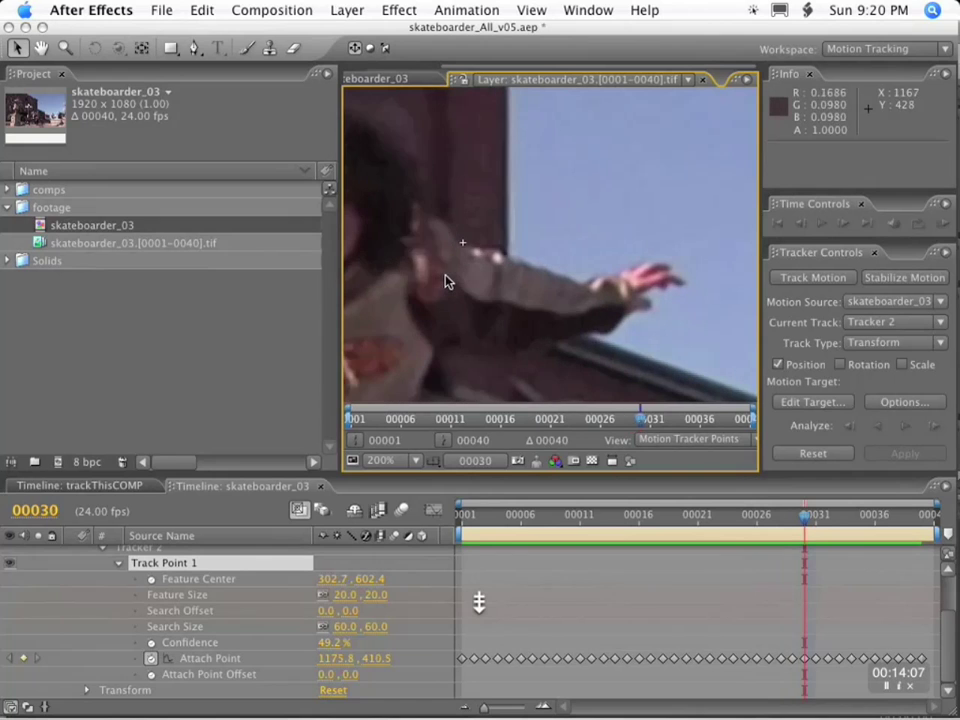
Step: Switch from Tracker 2 to Tracker 1 and return to frame 1 to view its track point on the footage
{"action": "key", "text": "Page_Down"}
{"action": "key", "text": "Page_Down"}
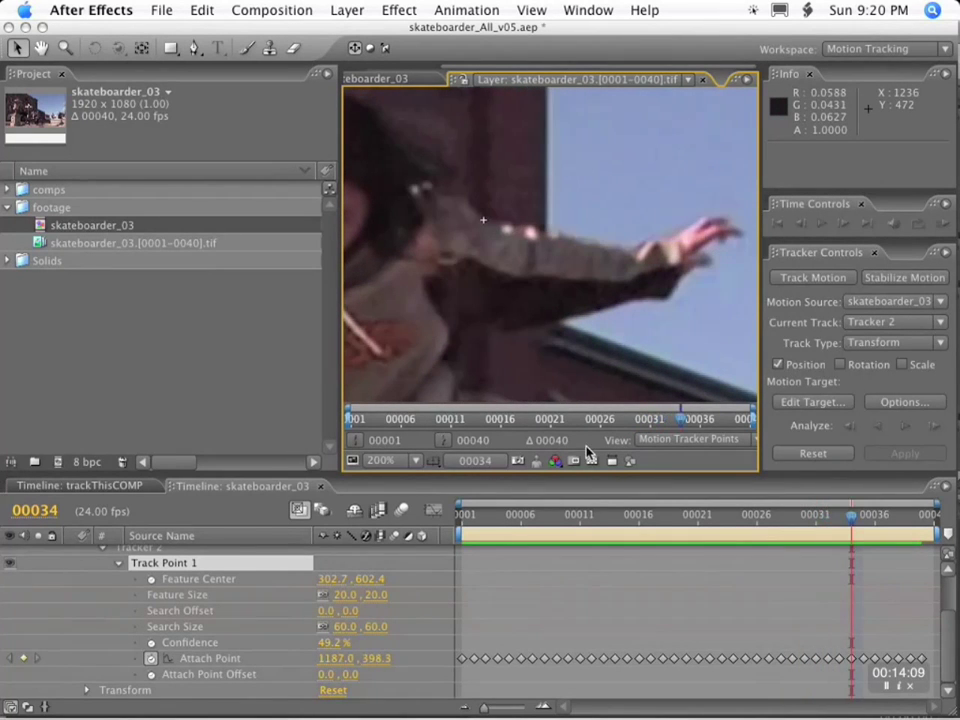
{"action": "left_click", "coordinate": [103, 548]}
{"action": "left_click", "coordinate": [140, 585]}
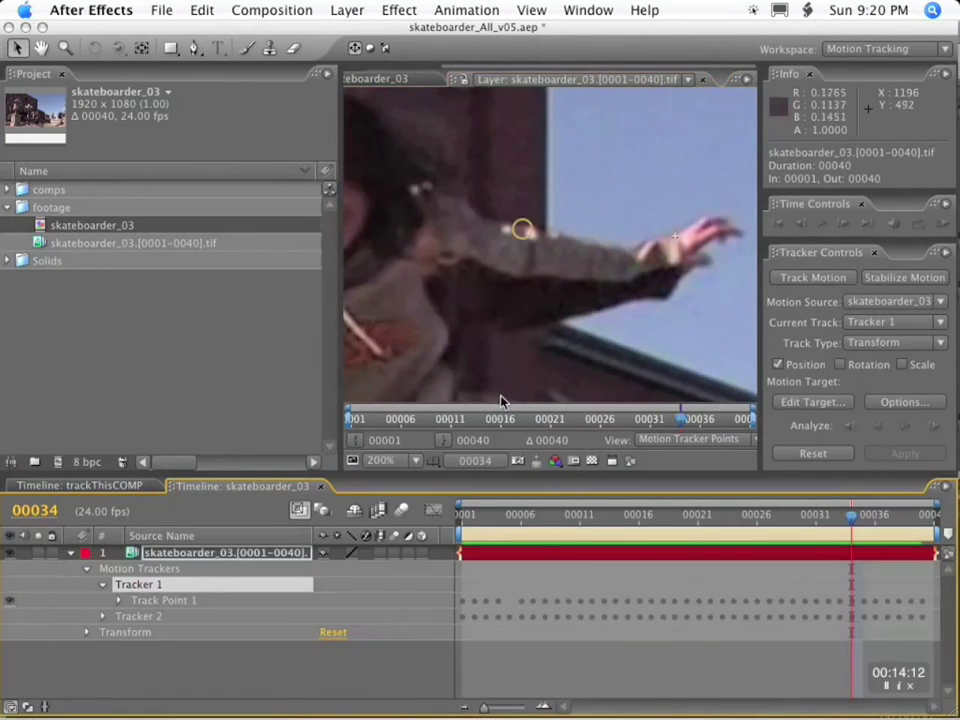
{"action": "left_click_drag", "start_coordinate": [584, 517], "coordinate": [457, 517]}
{"action": "scroll", "coordinate": [654, 264], "scroll_direction": "down", "scroll_amount": 2}
{"action": "key", "text": "space"}
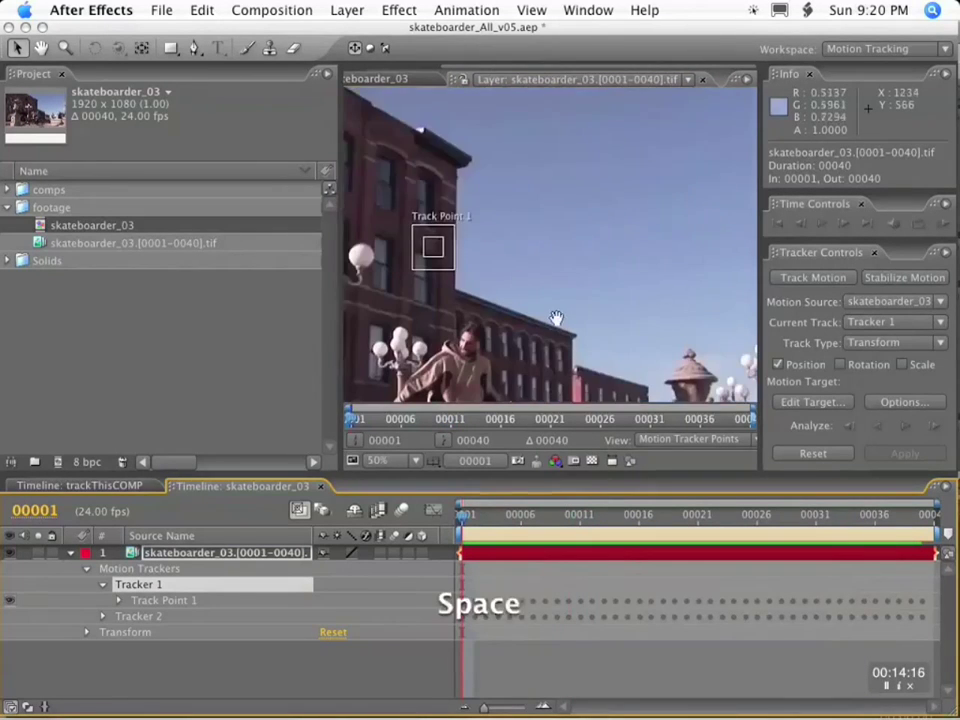
{"action": "left_click_drag", "start_coordinate": [557, 318], "coordinate": [554, 197]}
Step: Zoom in on the skateboarder's outstretched hand at frame 18 and step to frame 20 to examine Tracker 1's attach point
{"action": "left_click_drag", "start_coordinate": [470, 517], "coordinate": [662, 519]}
{"action": "scroll", "coordinate": [647, 317], "scroll_direction": "up", "scroll_amount": 1}
{"action": "key", "text": "space"}
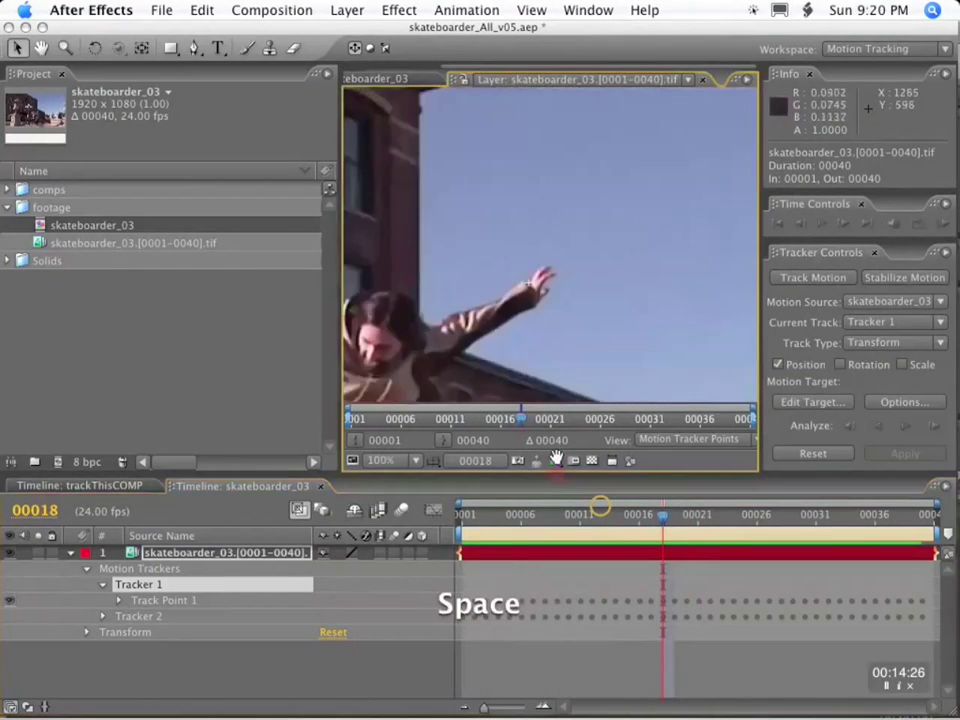
{"action": "left_click_drag", "start_coordinate": [590, 290], "coordinate": [628, 260]}
{"action": "scroll", "coordinate": [628, 262], "scroll_direction": "up", "scroll_amount": 1}
{"action": "key", "text": "space"}
{"action": "left_click_drag", "start_coordinate": [632, 305], "coordinate": [602, 118]}
{"action": "key", "text": "Page_Down"}
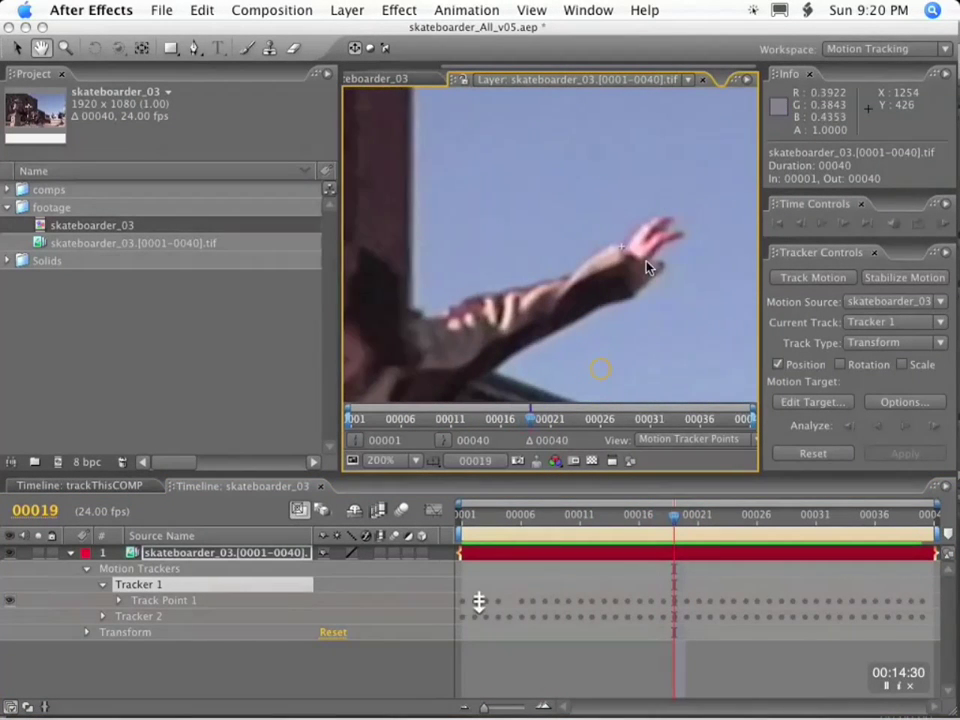
{"action": "left_click", "coordinate": [621, 249]}
{"action": "key", "text": "Page_Down"}
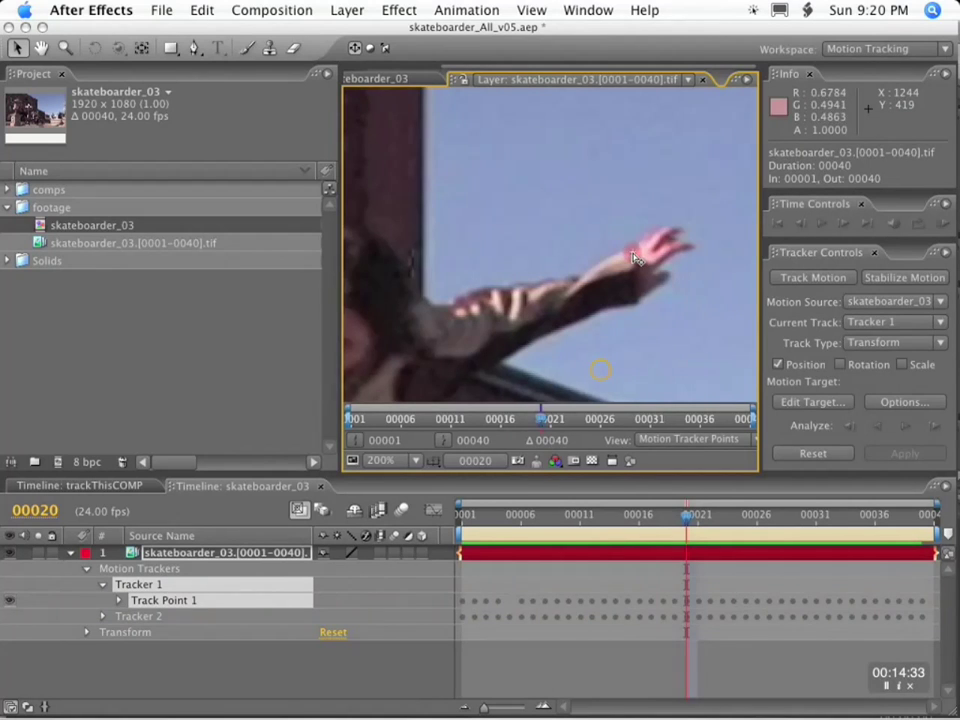
Step: Step backwards to frame 12, and again from around frame 24 to 20, checking the attach point on the skateboarder's wrist
{"action": "key", "text": "Page_Up"}
{"action": "key", "text": "Page_Up"}
{"action": "key", "text": "Page_Up"}
{"action": "key", "text": "Page_Up"}
{"action": "key", "text": "Page_Up"}
{"action": "key", "text": "Page_Up"}
{"action": "key", "text": "Page_Up"}
{"action": "key", "text": "Page_Up"}
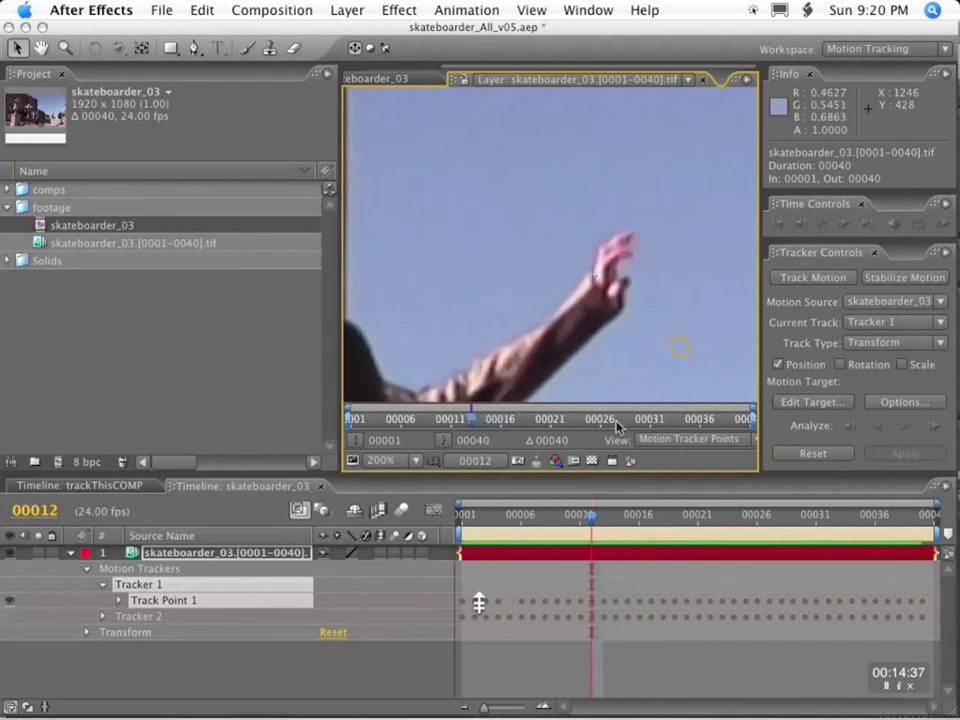
{"action": "left_click_drag", "start_coordinate": [591, 517], "coordinate": [733, 514]}
{"action": "key", "text": "Page_Up"}
{"action": "key", "text": "Page_Up"}
{"action": "key", "text": "Page_Down"}
{"action": "key", "text": "Page_Up"}
{"action": "key", "text": "Page_Up"}
{"action": "key", "text": "Page_Up"}
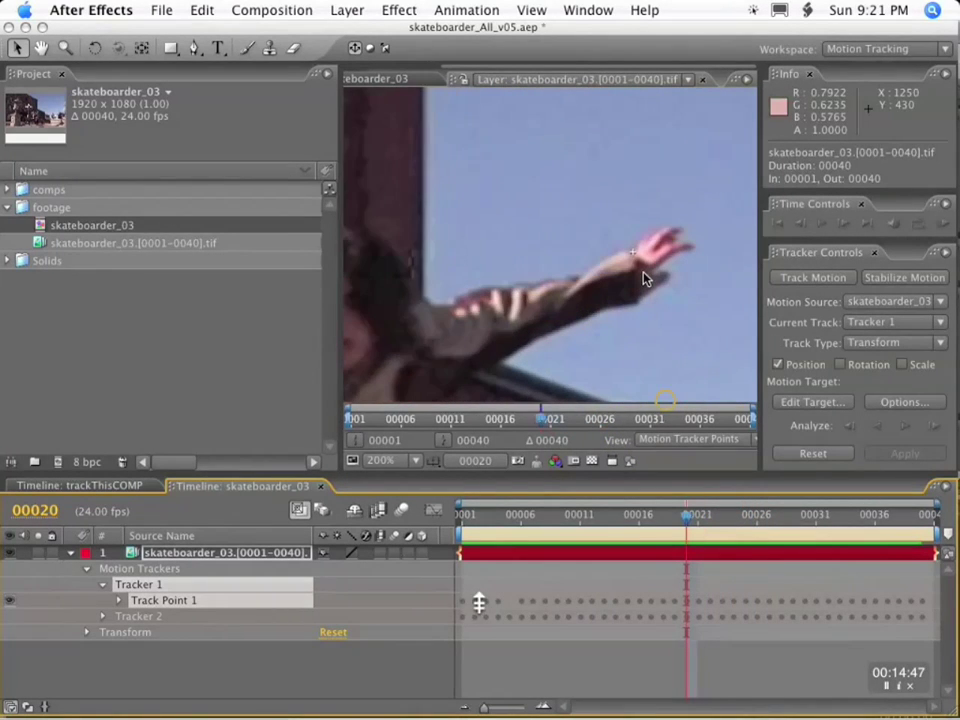
Step: Step forward from frame 20 to 32 to examine how the attach point follows the skateboarder's wrist
{"action": "key", "text": "Page_Down"}
{"action": "key", "text": "Page_Down"}
{"action": "left_click", "coordinate": [643, 278]}
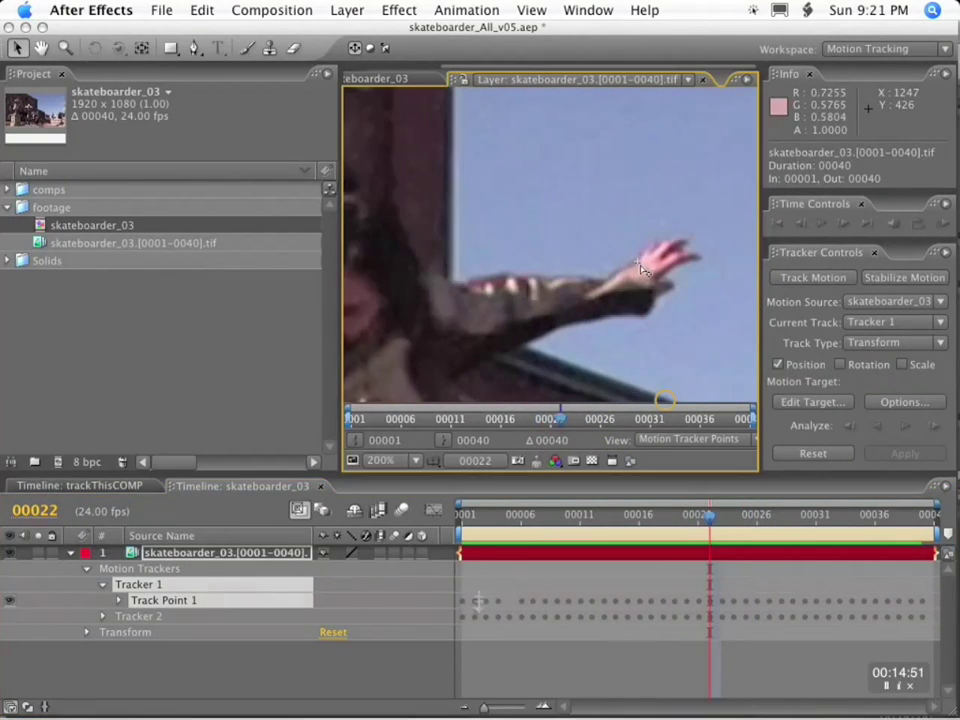
{"action": "key", "text": "Page_Down"}
{"action": "key", "text": "Page_Down"}
{"action": "key", "text": "Page_Down"}
{"action": "key", "text": "Page_Down"}
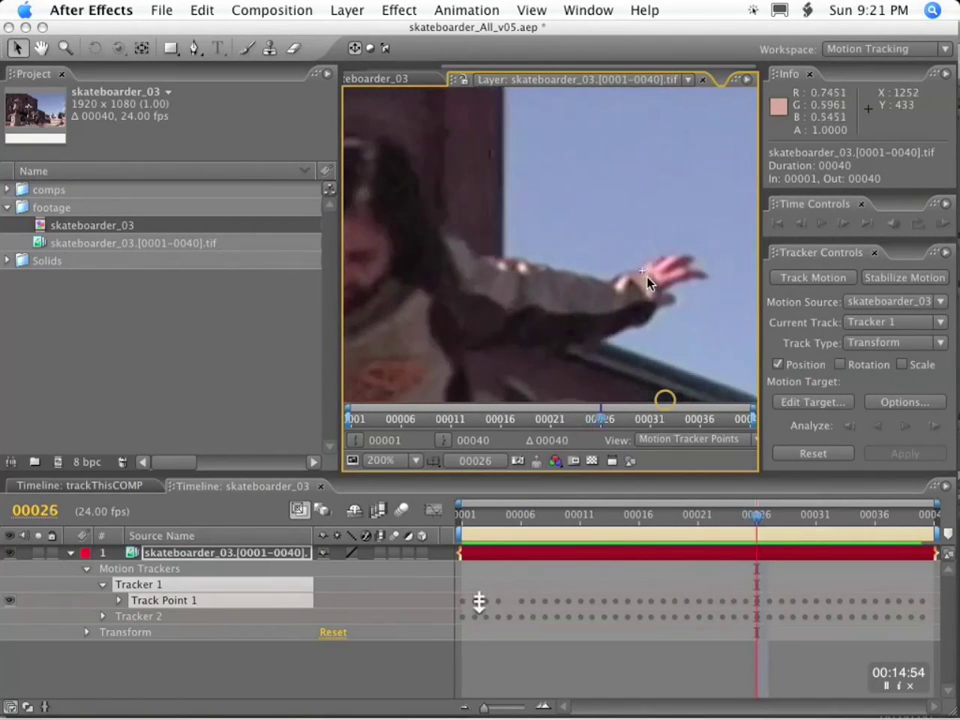
{"action": "key", "text": "Page_Down"}
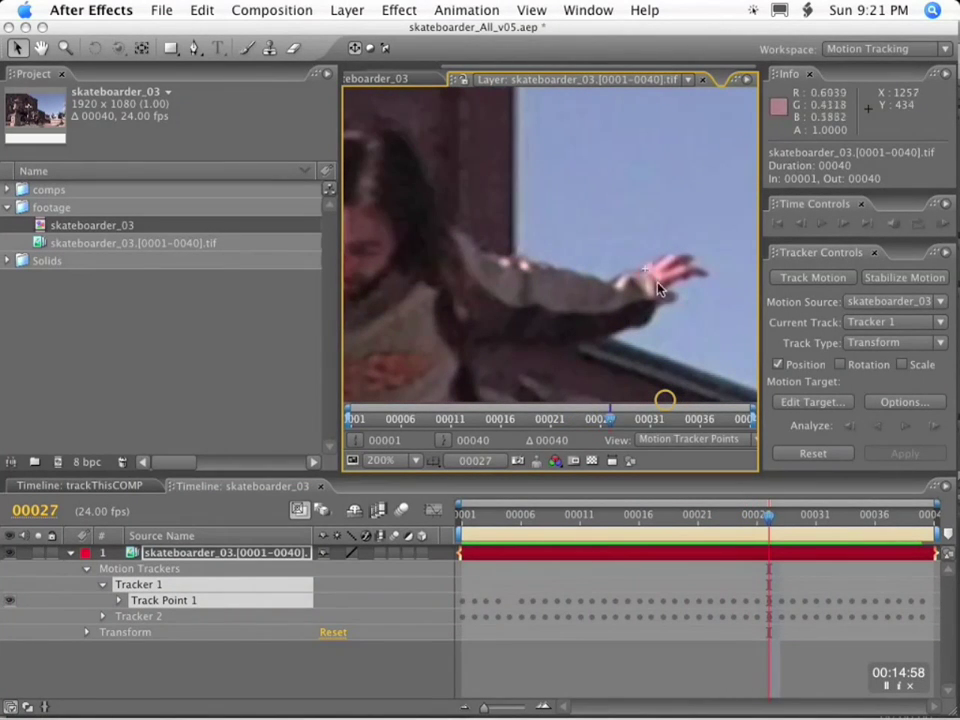
{"action": "key", "text": "Page_Down"}
{"action": "key", "text": "Page_Down"}
{"action": "key", "text": "Page_Down"}
{"action": "key", "text": "Page_Down"}
{"action": "key", "text": "Page_Down"}
{"action": "key", "text": "Page_Up"}
{"action": "key", "text": "Page_Down"}
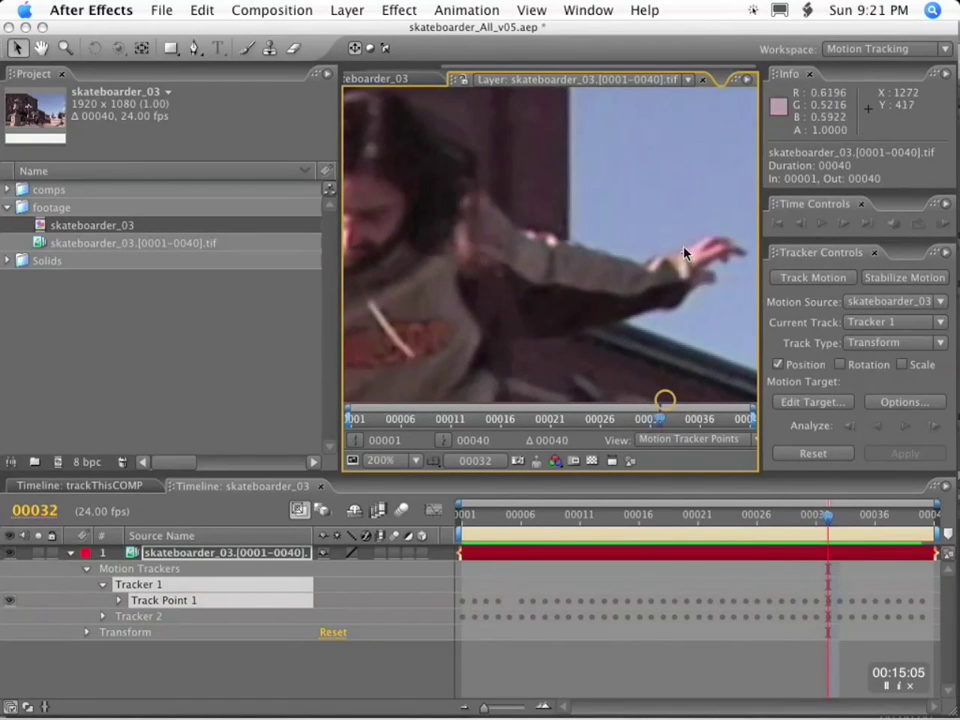
Step: Go back and forth over the frames around 30, then forward to frame 36, to compare the wrist attach point's positions
{"action": "key", "text": "Page_Up"}
{"action": "key", "text": "Page_Up"}
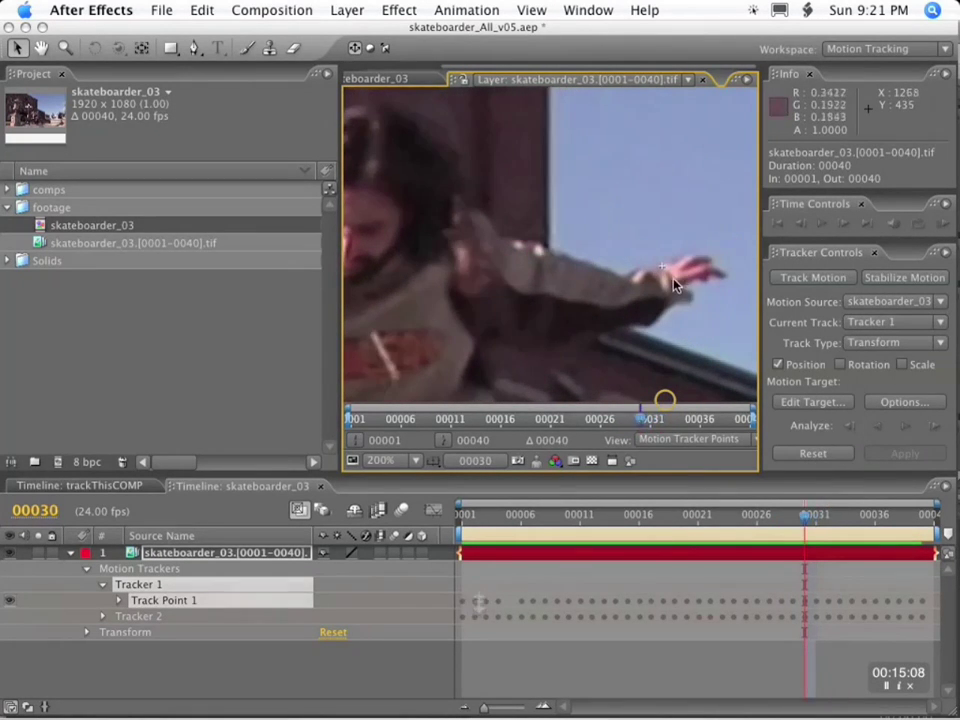
{"action": "key", "text": "Page_Down"}
{"action": "key", "text": "Page_Up"}
{"action": "key", "text": "Page_Up"}
{"action": "key", "text": "Page_Up"}
{"action": "key", "text": "Page_Up"}
{"action": "key", "text": "Page_Down"}
{"action": "key", "text": "Page_Down"}
{"action": "key", "text": "Page_Down"}
{"action": "key", "text": "Page_Down"}
{"action": "key", "text": "Page_Down"}
{"action": "key", "text": "Page_Down"}
{"action": "key", "text": "Page_Down"}
{"action": "key", "text": "Page_Down"}
{"action": "key", "text": "Page_Down"}
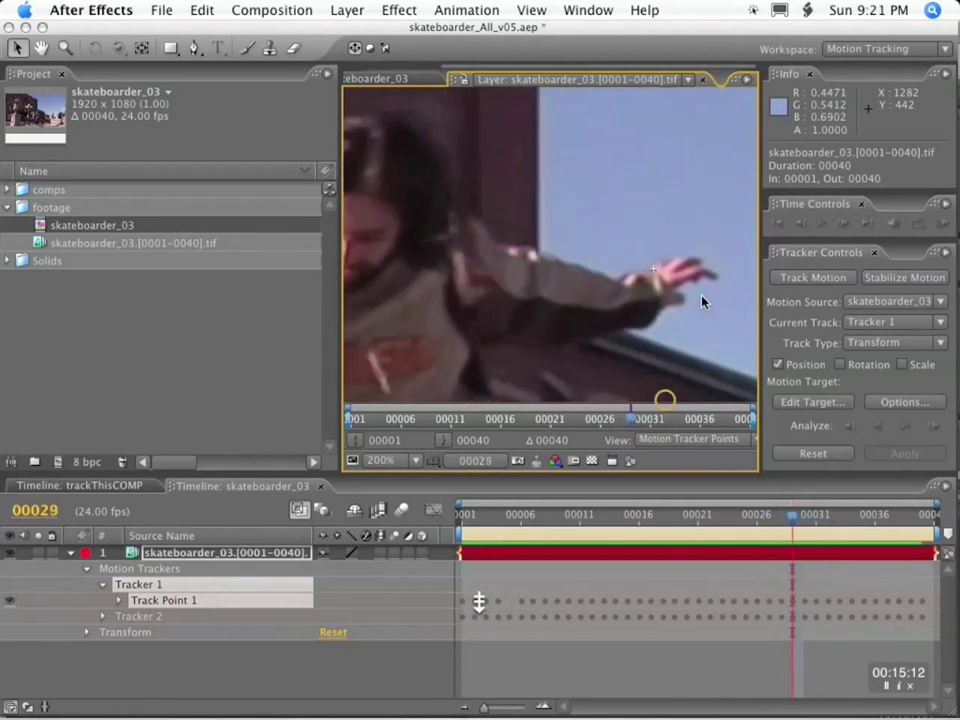
Step: Center the hand in the view and check the wrist attach point through the final frames up to 40
{"action": "left_click_drag", "start_coordinate": [688, 244], "coordinate": [538, 284]}
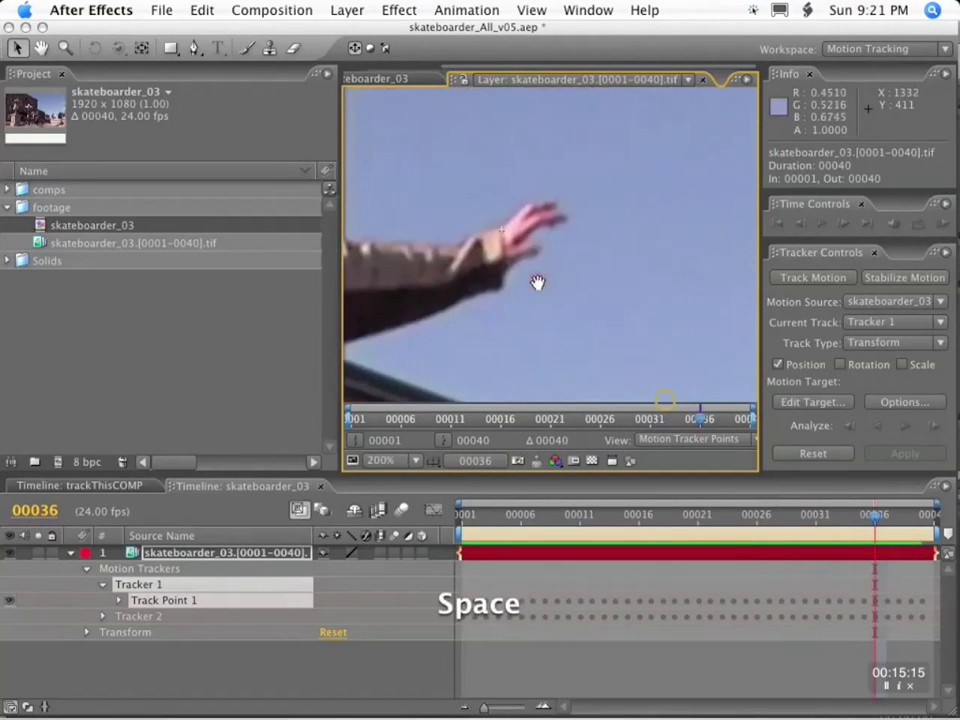
{"action": "key", "text": "Page_Down"}
{"action": "key", "text": "Page_Down"}
{"action": "key", "text": "Page_Down"}
{"action": "key", "text": "Page_Down"}
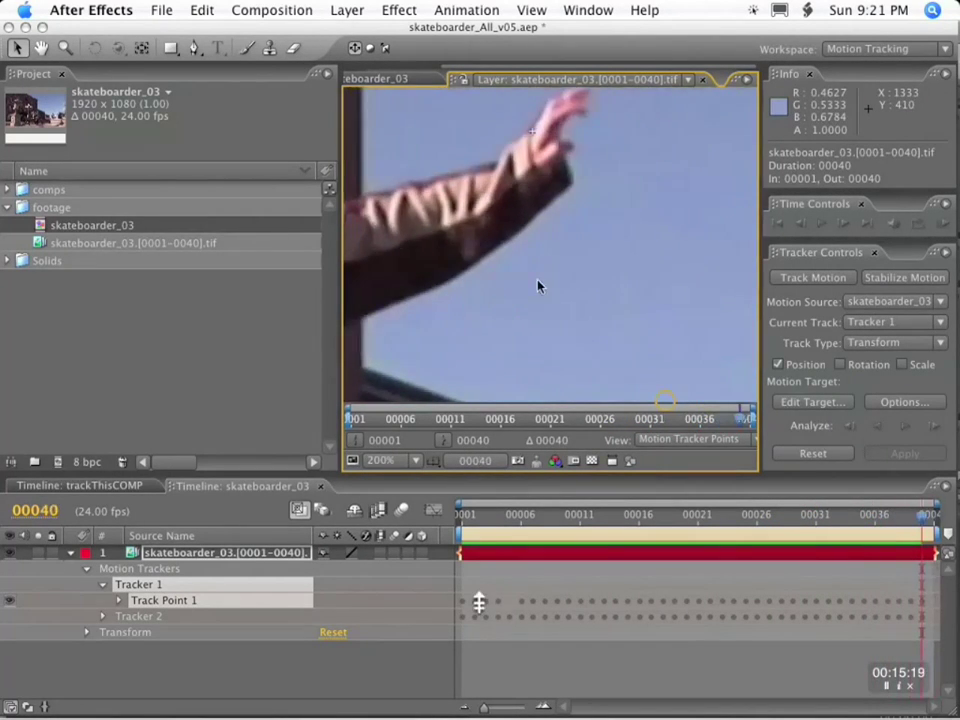
{"action": "key", "text": "Page_Up"}
Step: Collapse Tracker 1, reveal the track point under Tracker 2 and return to frame 1
{"action": "left_click", "coordinate": [101, 584]}
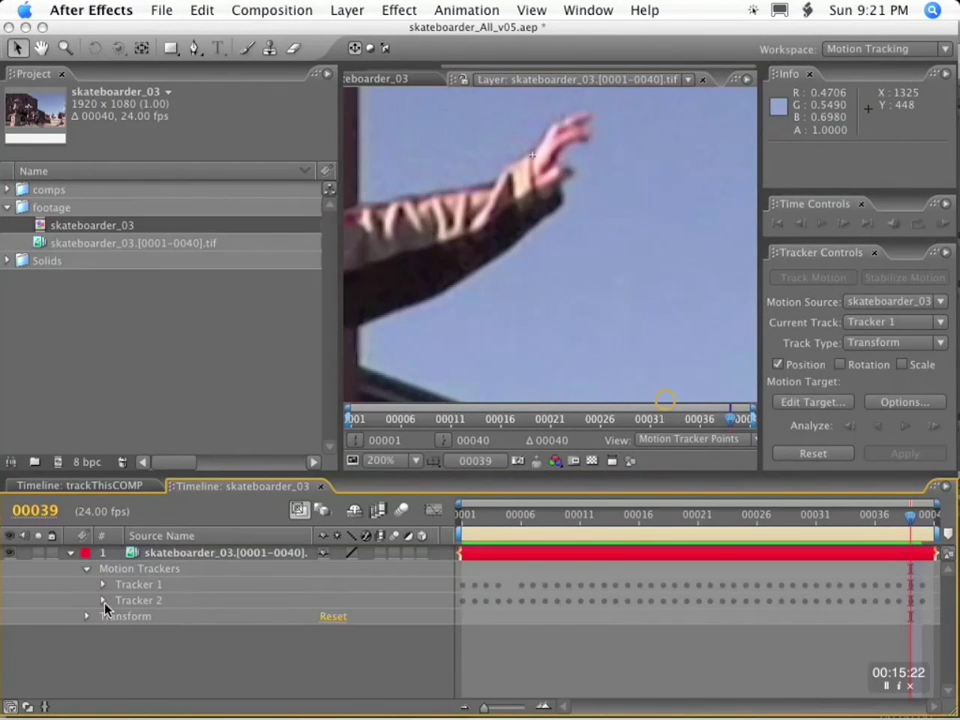
{"action": "left_click", "coordinate": [104, 602]}
{"action": "left_click", "coordinate": [117, 579]}
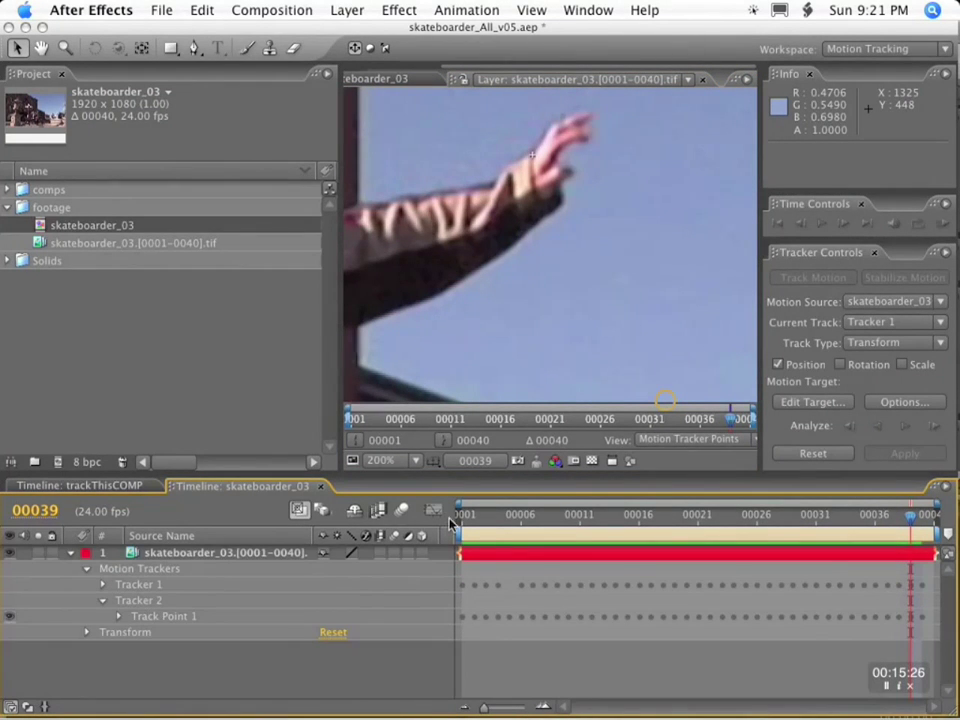
{"action": "key", "text": "Home"}
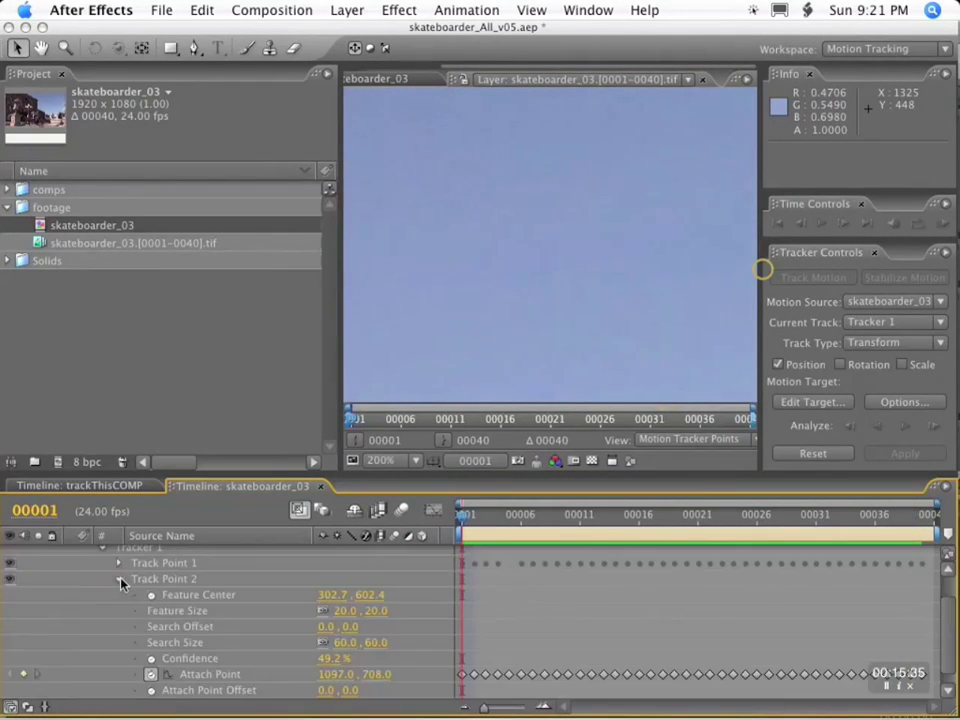
{"action": "left_click", "coordinate": [118, 580]}
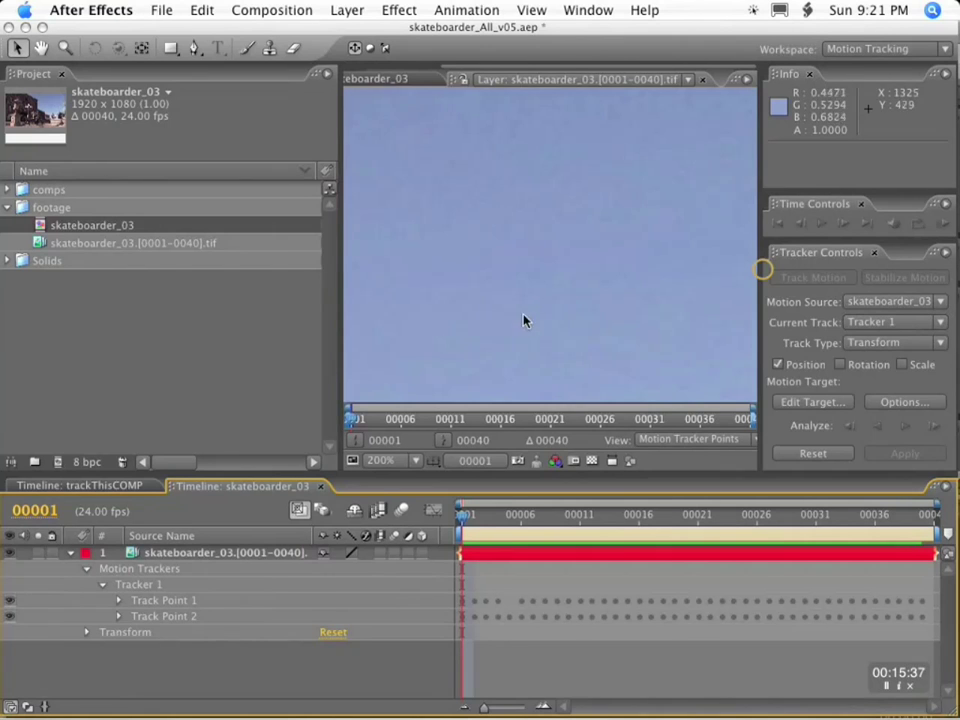
{"action": "scroll", "coordinate": [525, 319], "scroll_direction": "down", "scroll_amount": 4}
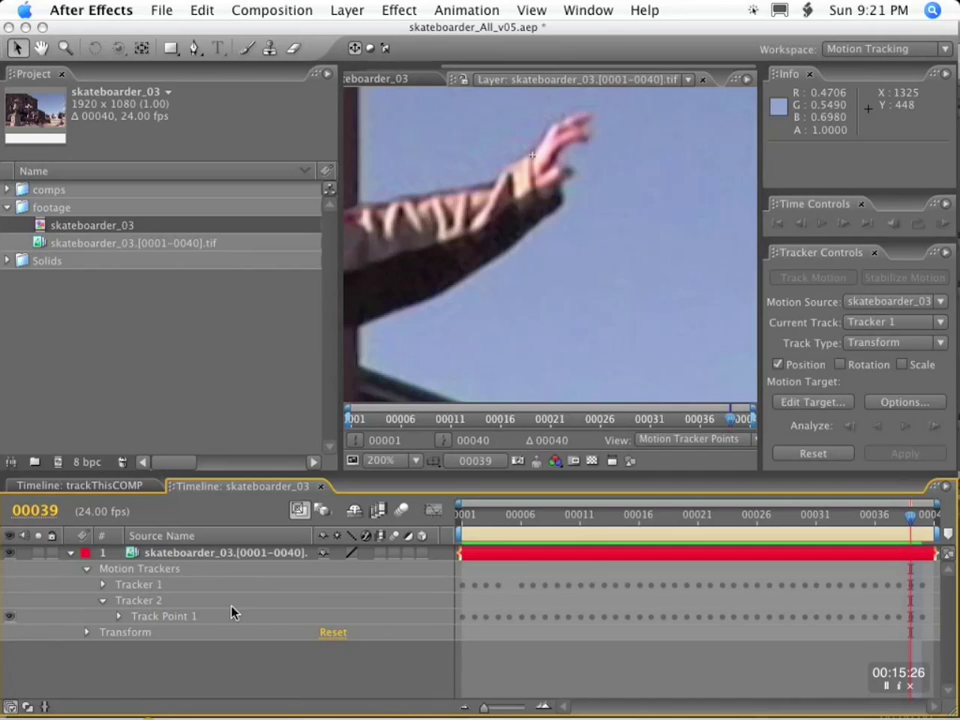
{"action": "key", "text": "Home"}
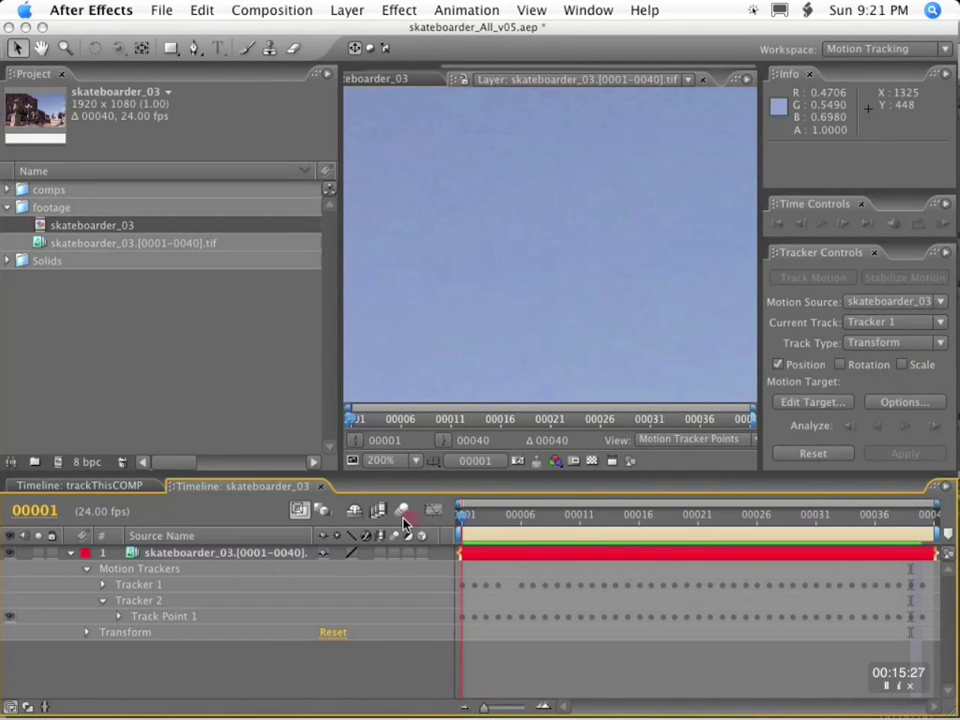
Step: Cut the track point out of Tracker 2 and paste it into Tracker 1 as a second track point
{"action": "left_click", "coordinate": [163, 616]}
{"action": "key", "text": "super+x"}
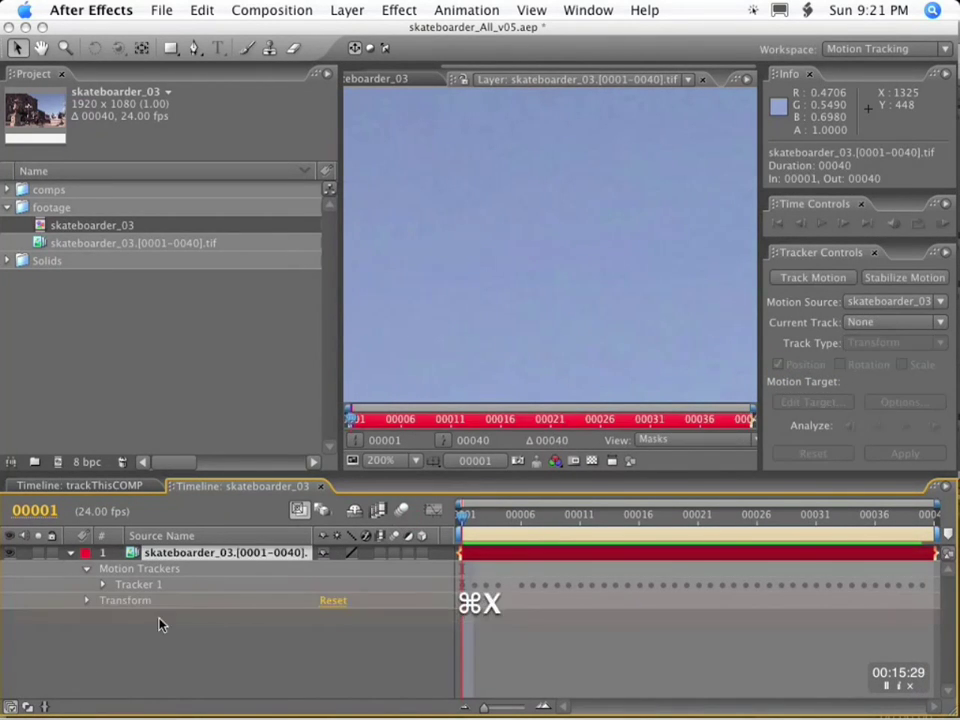
{"action": "left_click", "coordinate": [129, 584]}
{"action": "key", "text": "super+v"}
{"action": "left_click", "coordinate": [103, 586]}
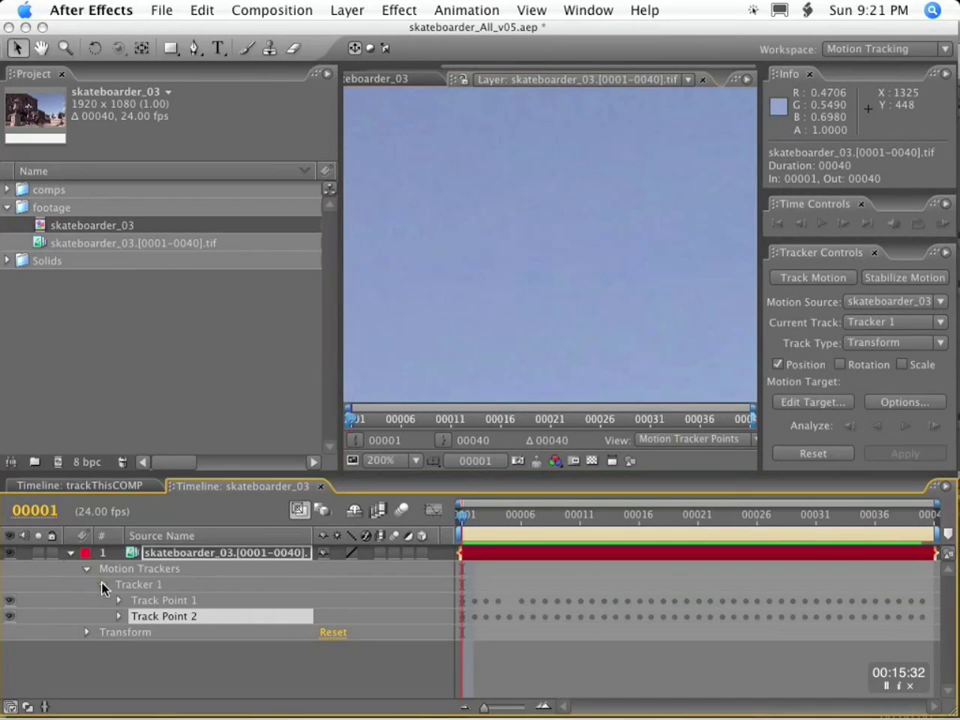
Step: Inspect the pasted Track Point 2's properties, zoom out to the whole frame and close the trackThisCOMP timeline
{"action": "left_click", "coordinate": [119, 615]}
{"action": "left_click", "coordinate": [118, 614]}
{"action": "left_click", "coordinate": [120, 578]}
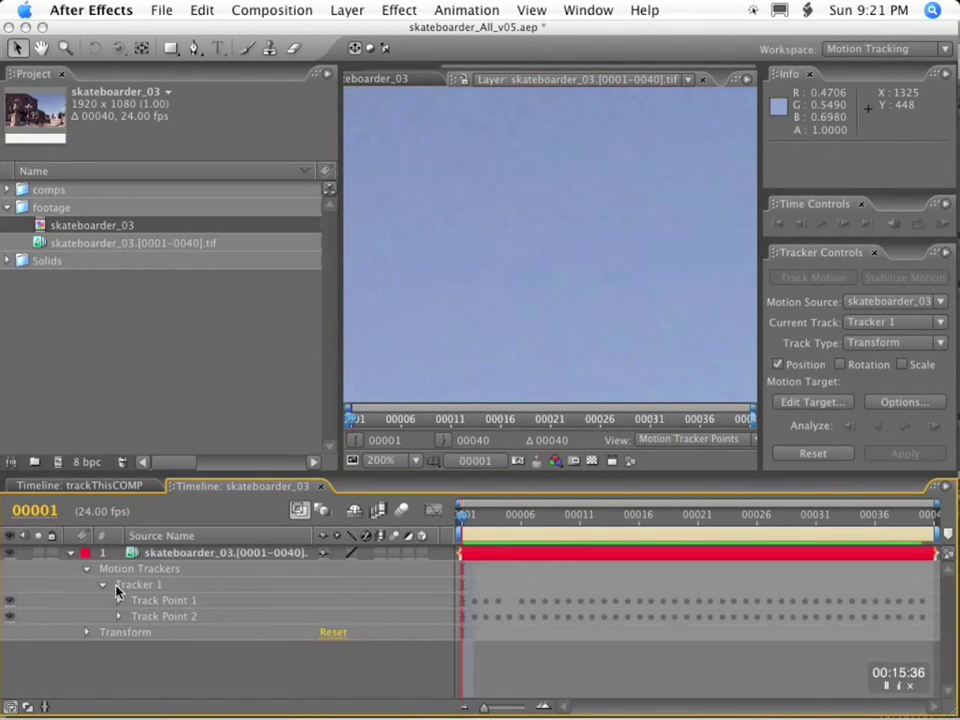
{"action": "scroll", "coordinate": [524, 321], "scroll_direction": "down", "scroll_amount": 1}
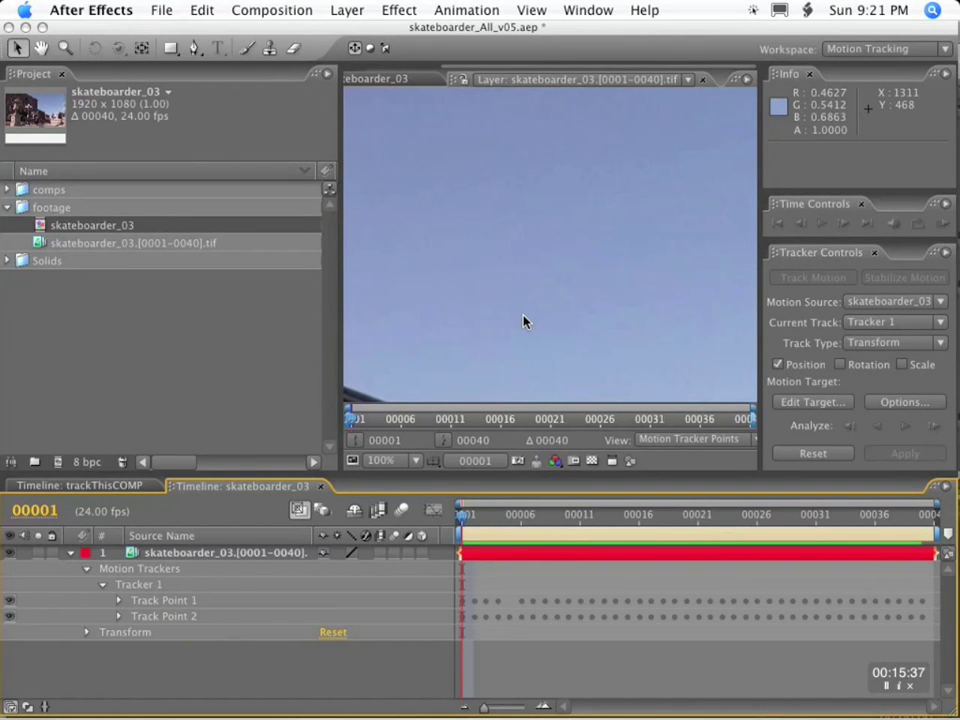
{"action": "scroll", "coordinate": [523, 321], "scroll_direction": "down", "scroll_amount": 2}
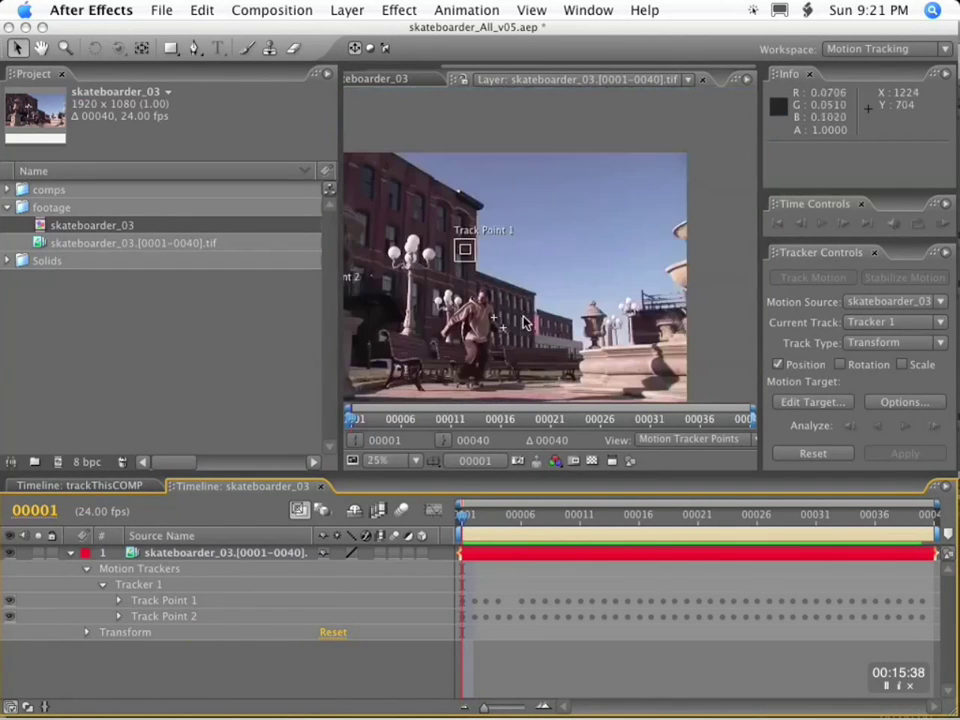
{"action": "left_click", "coordinate": [145, 486]}
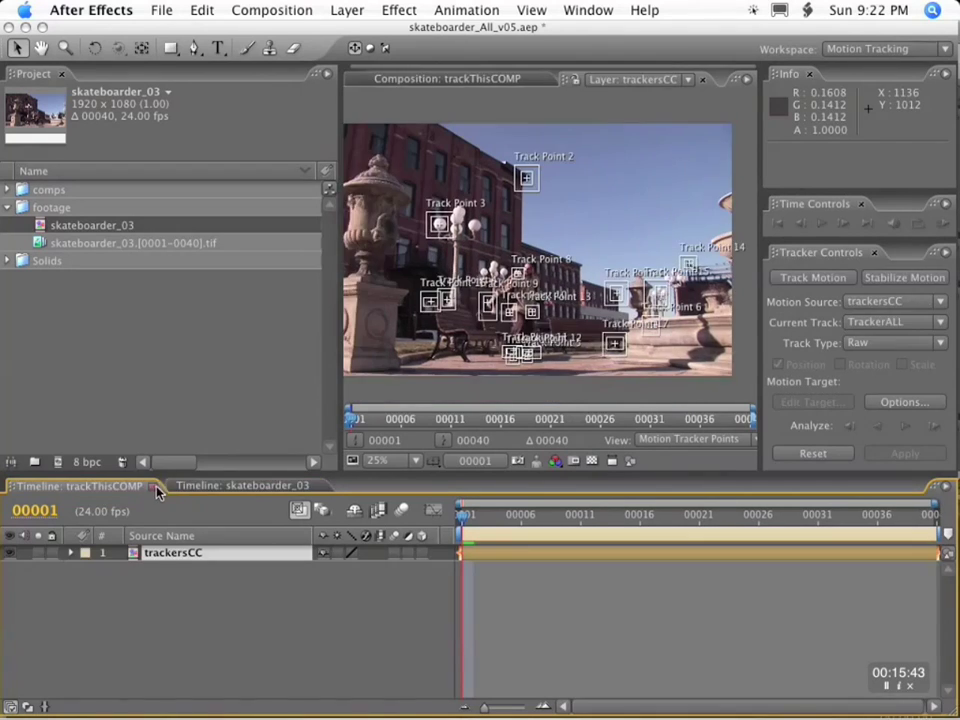
{"action": "left_click", "coordinate": [157, 487]}
Step: Change Tracker 1's track type to Stabilize with position, rotation and scale, and apply it to the X and Y dimensions
{"action": "left_click", "coordinate": [155, 601]}
{"action": "left_click", "coordinate": [167, 617]}
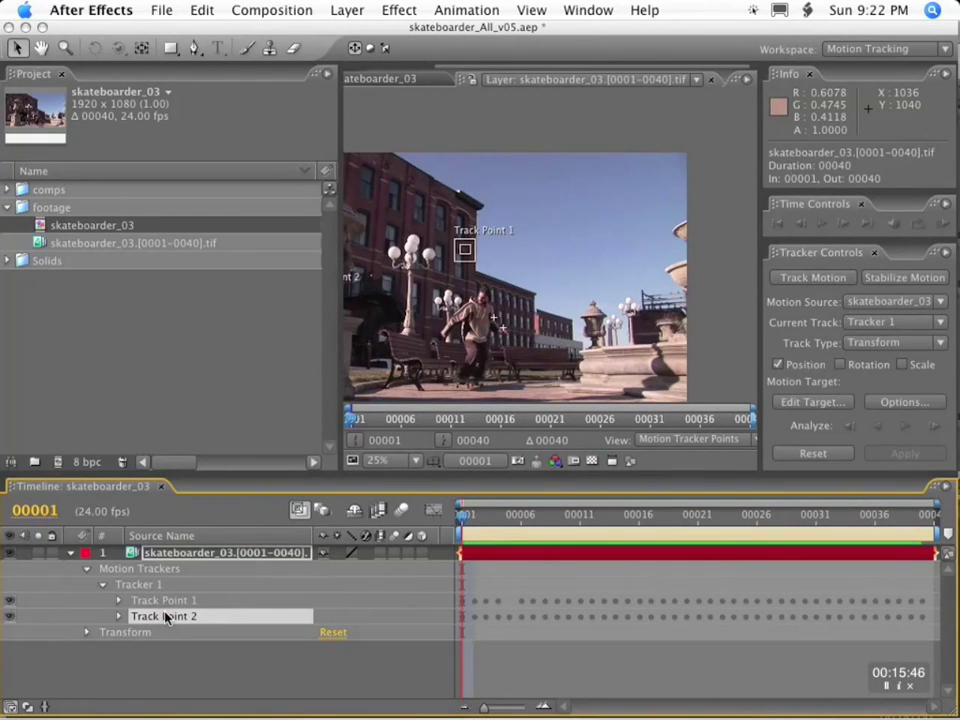
{"action": "left_click", "coordinate": [184, 601]}
{"action": "left_click", "coordinate": [178, 617]}
{"action": "left_click", "coordinate": [885, 342]}
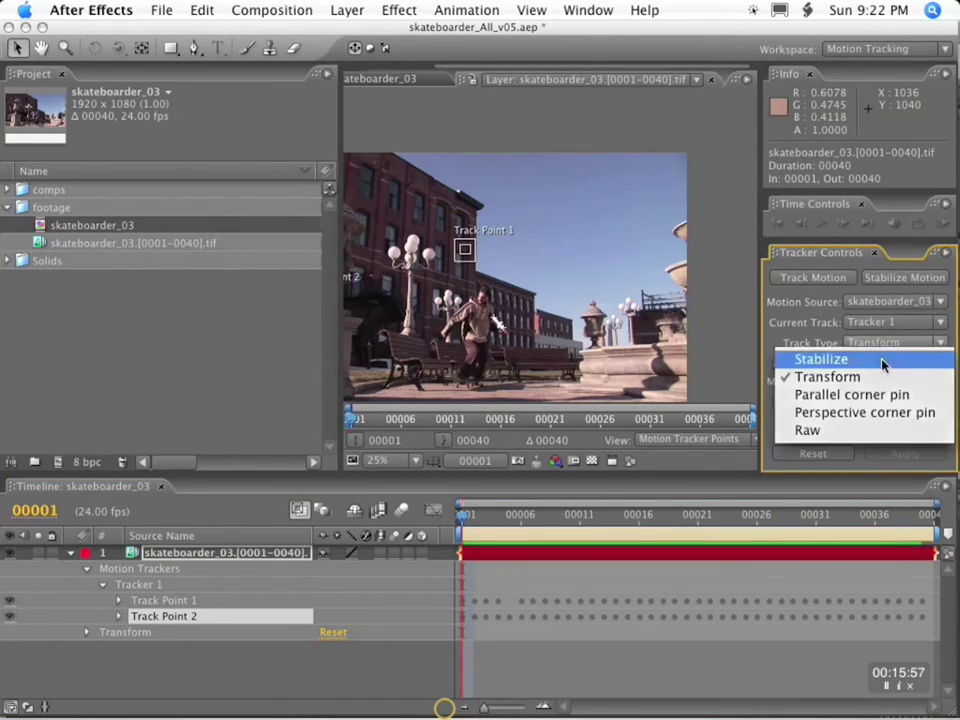
{"action": "left_click", "coordinate": [866, 356]}
{"action": "left_click", "coordinate": [903, 455]}
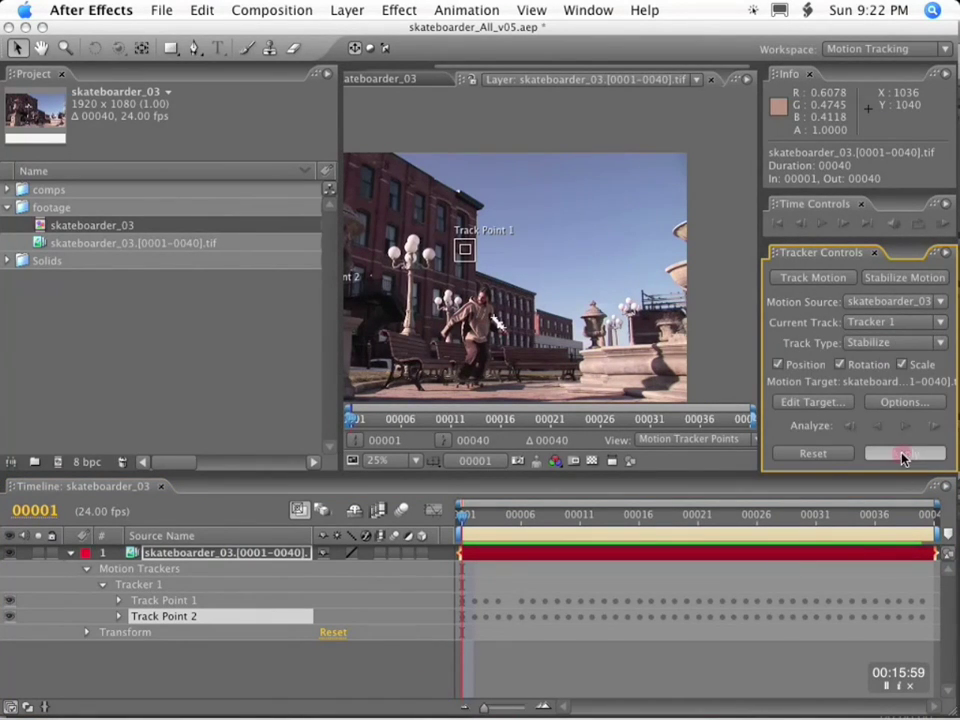
{"action": "left_click", "coordinate": [884, 345]}
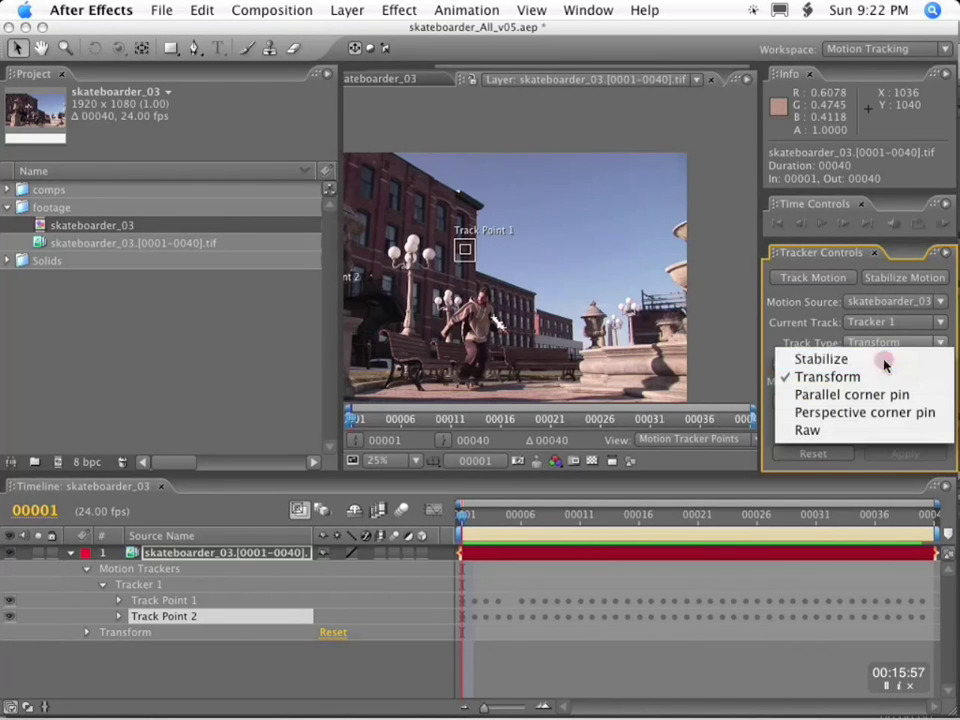
{"action": "left_click", "coordinate": [884, 362]}
{"action": "left_click", "coordinate": [903, 455]}
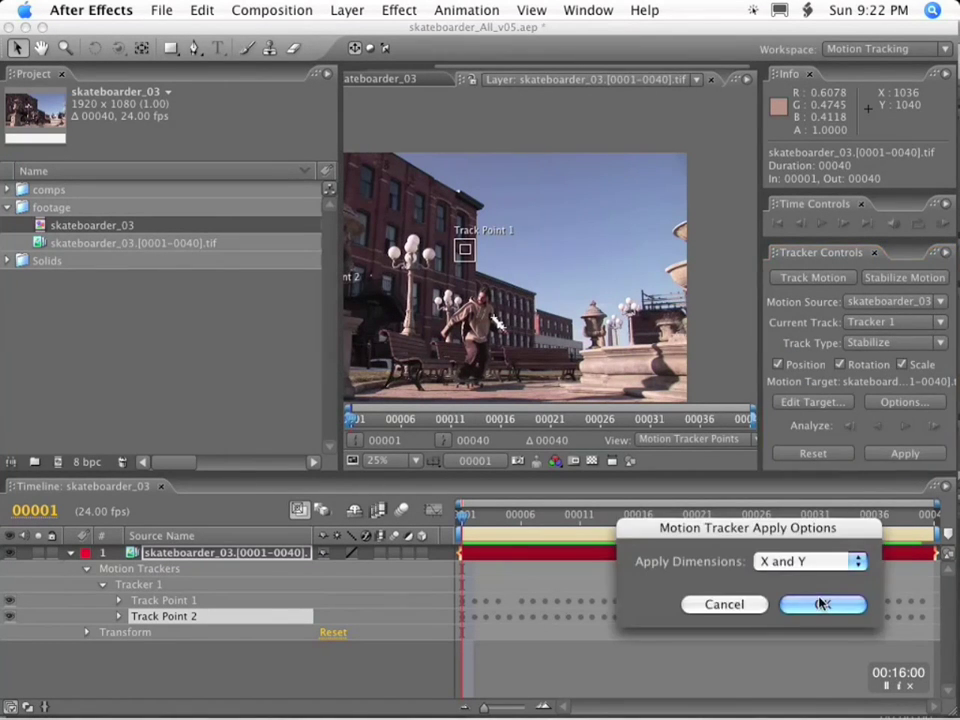
{"action": "left_click", "coordinate": [822, 604]}
Step: Zoom in on the skateboarder's arm in the composition and scrub through the frames to examine the stabilized footage
{"action": "left_click_drag", "start_coordinate": [461, 517], "coordinate": [375, 497]}
{"action": "scroll", "coordinate": [527, 292], "scroll_direction": "up", "scroll_amount": 1}
{"action": "key", "text": "space"}
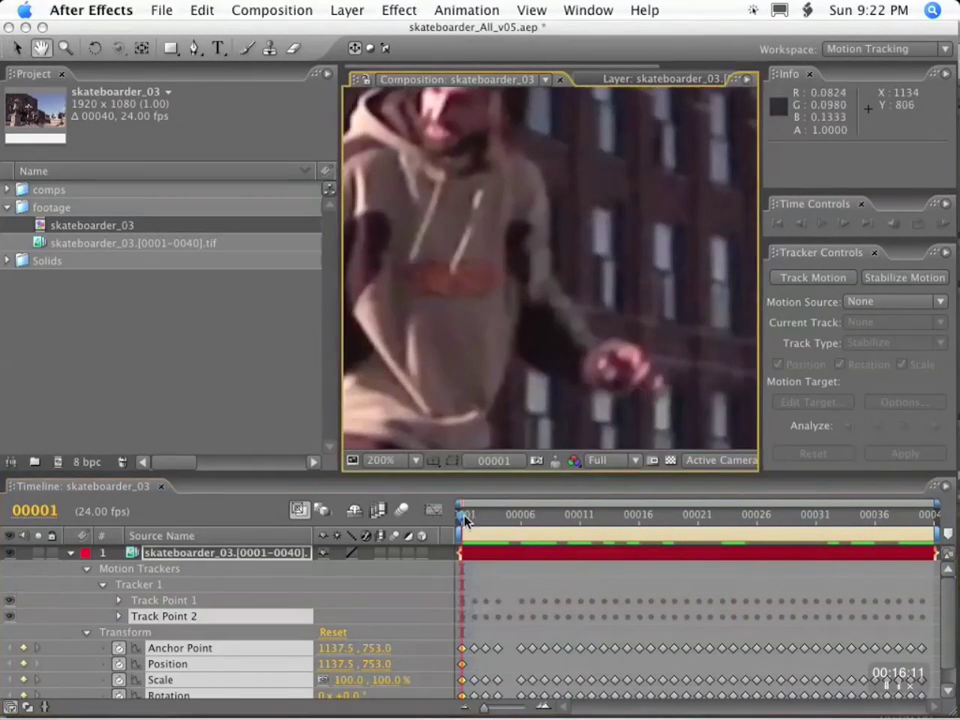
{"action": "left_click_drag", "start_coordinate": [745, 516], "coordinate": [450, 492]}
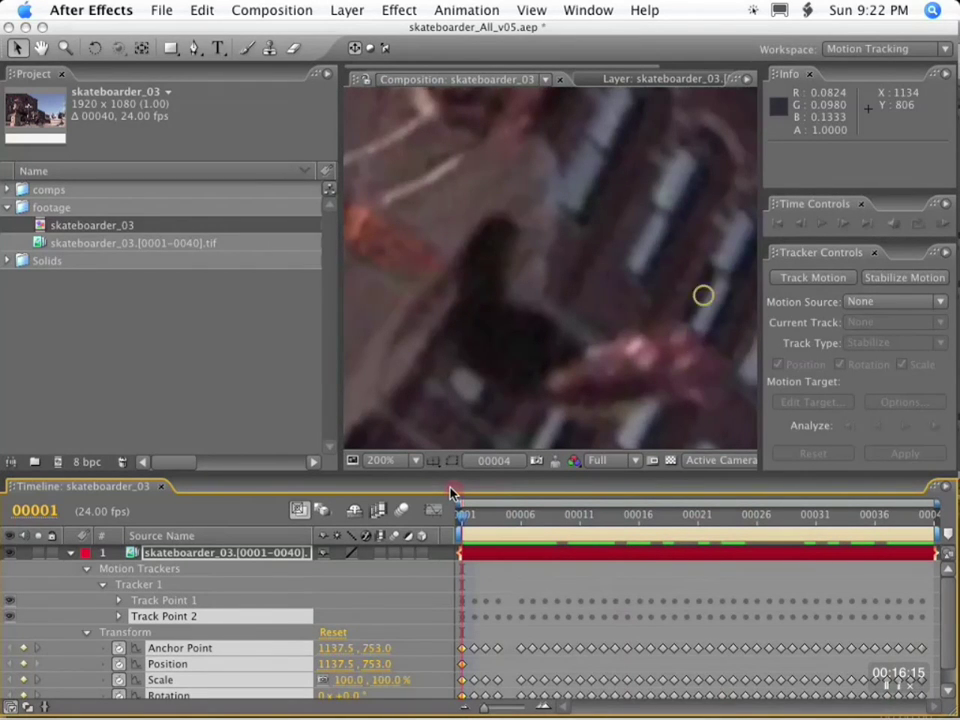
Step: Return to frame 1 and collapse the skateboarder footage layer's tracker and transform properties
{"action": "left_click_drag", "start_coordinate": [450, 487], "coordinate": [359, 468]}
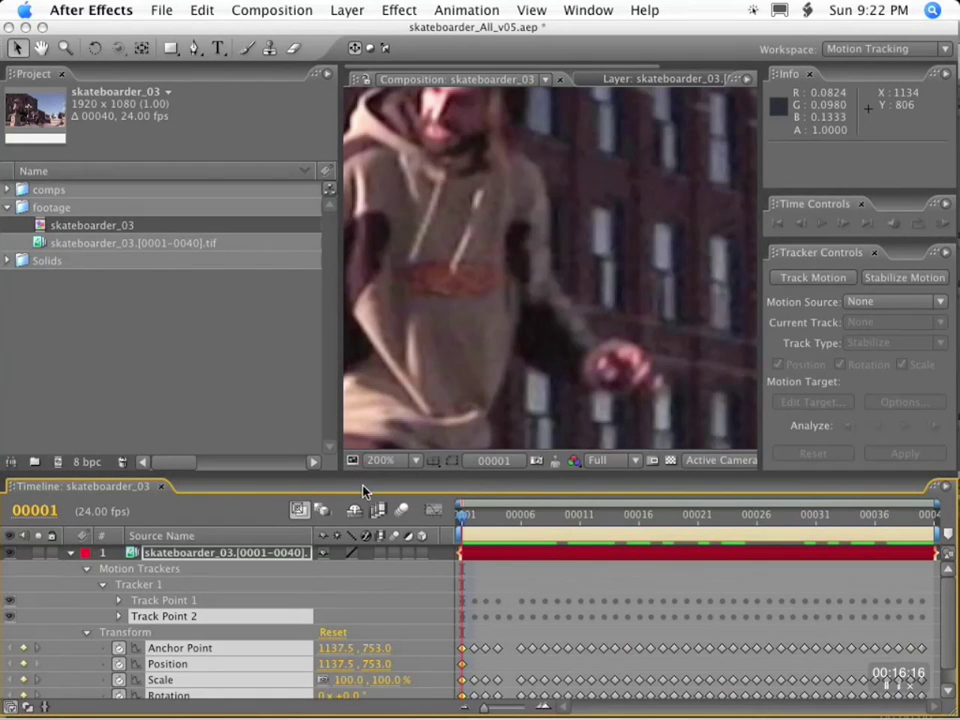
{"action": "left_click", "coordinate": [87, 570]}
{"action": "left_click", "coordinate": [71, 553]}
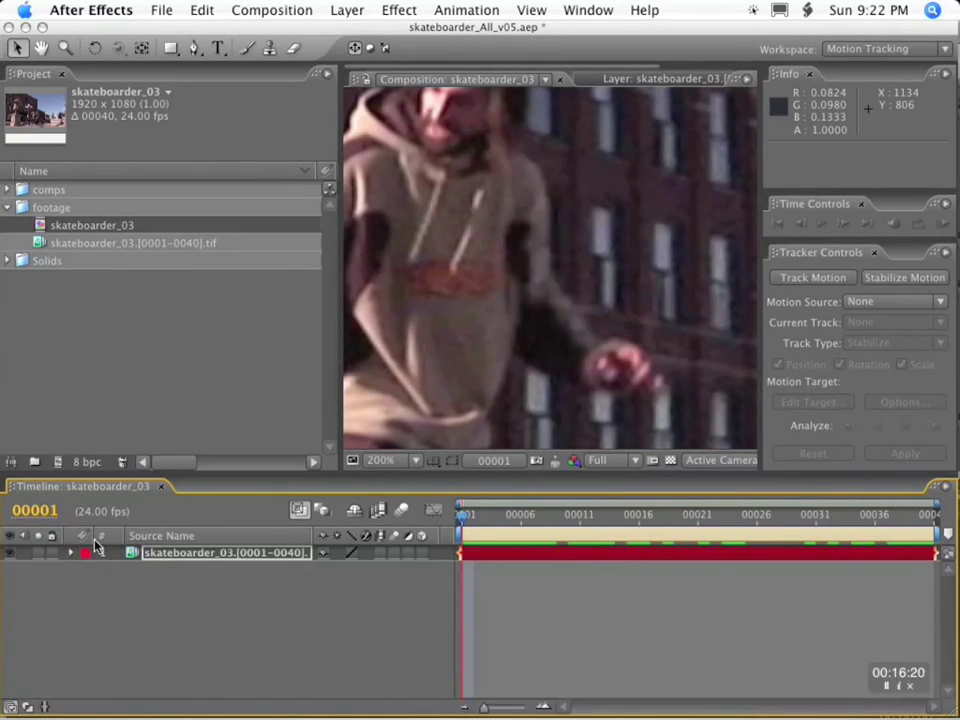
Step: Add a 1920 x 1080 light gray solid with its visibility off, and lock the footage layer beneath it
{"action": "left_click", "coordinate": [359, 10]}
{"action": "mouse_move", "coordinate": [370, 32]}
{"action": "left_click", "coordinate": [591, 56]}
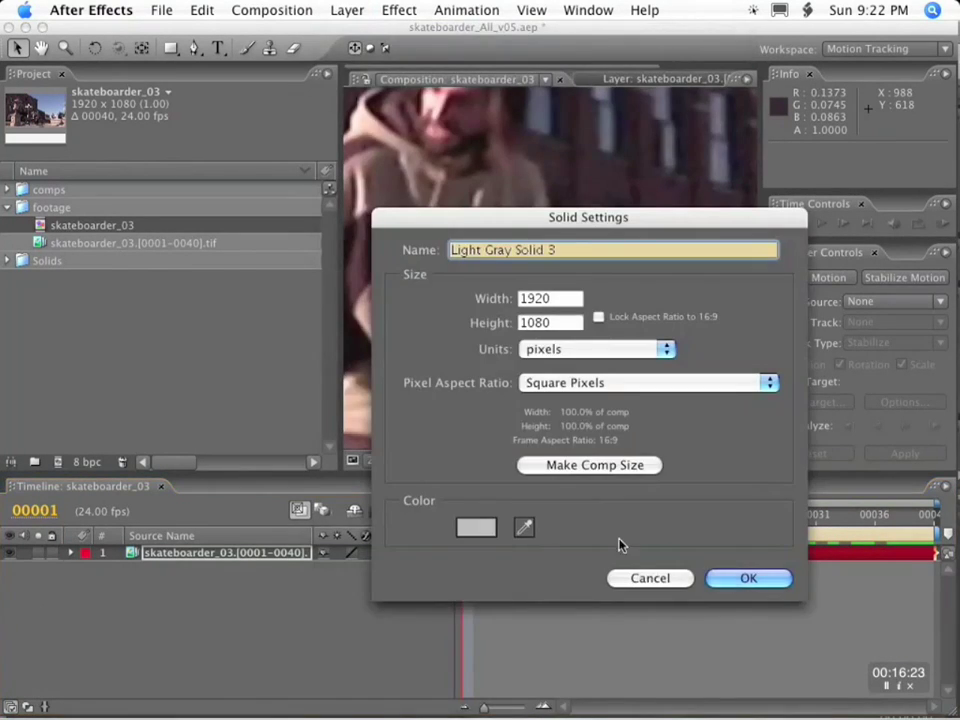
{"action": "left_click", "coordinate": [748, 576]}
{"action": "left_click", "coordinate": [10, 553]}
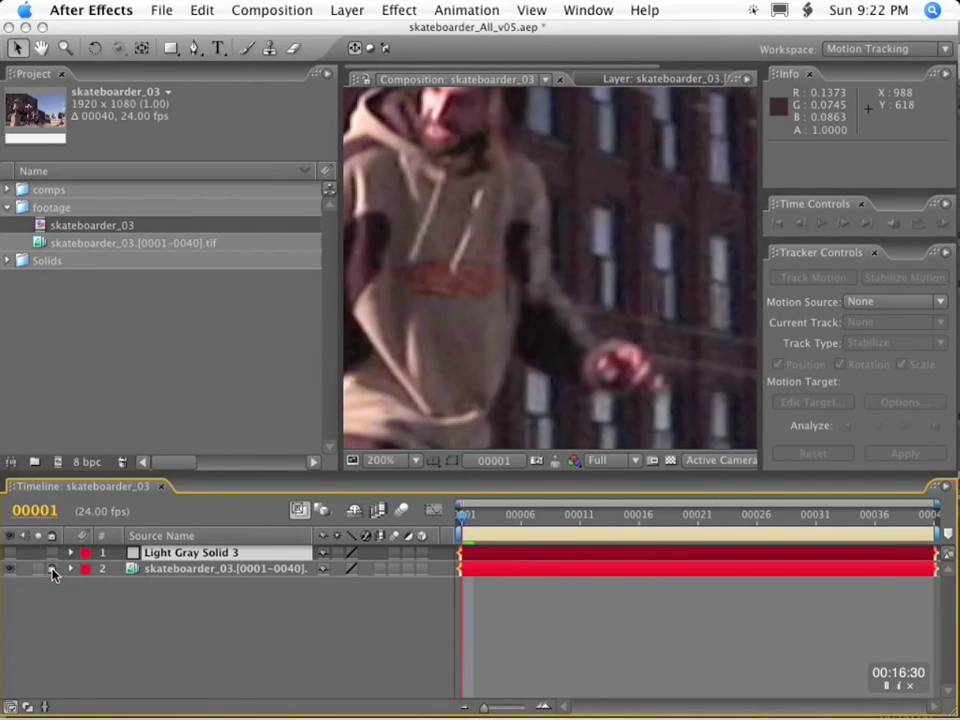
{"action": "left_click", "coordinate": [52, 569]}
Step: Draw a closed four-point mask on the solid around the skateboarder's tracked arm at frame 1
{"action": "left_click", "coordinate": [189, 553]}
{"action": "key", "text": "g"}
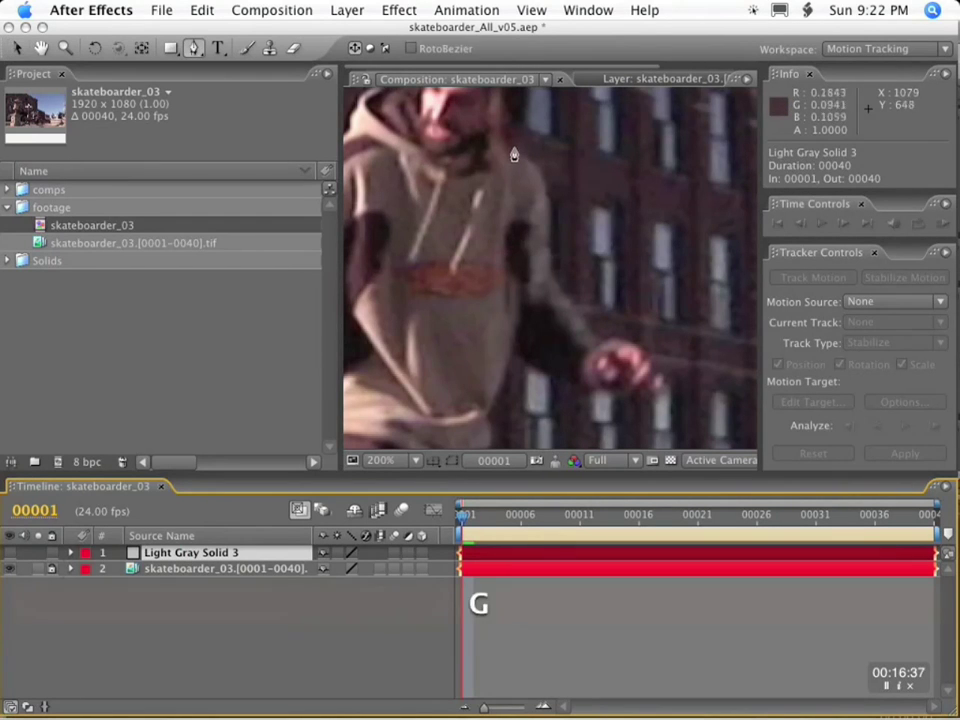
{"action": "left_click", "coordinate": [510, 150]}
{"action": "left_click", "coordinate": [627, 344]}
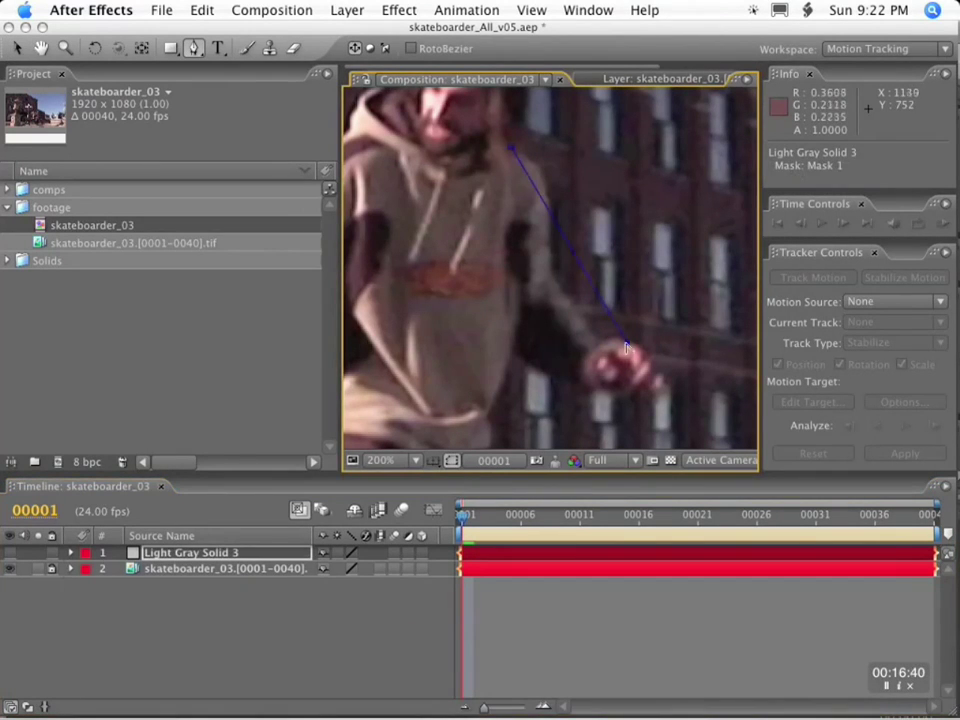
{"action": "left_click", "coordinate": [601, 389]}
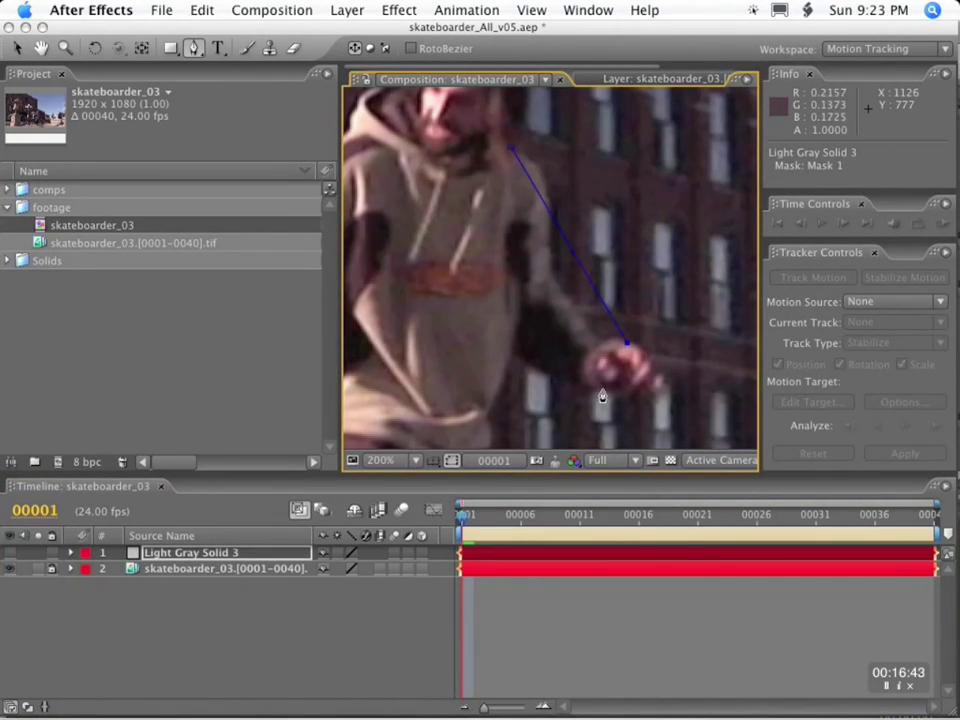
{"action": "left_click", "coordinate": [511, 352]}
{"action": "left_click", "coordinate": [510, 151]}
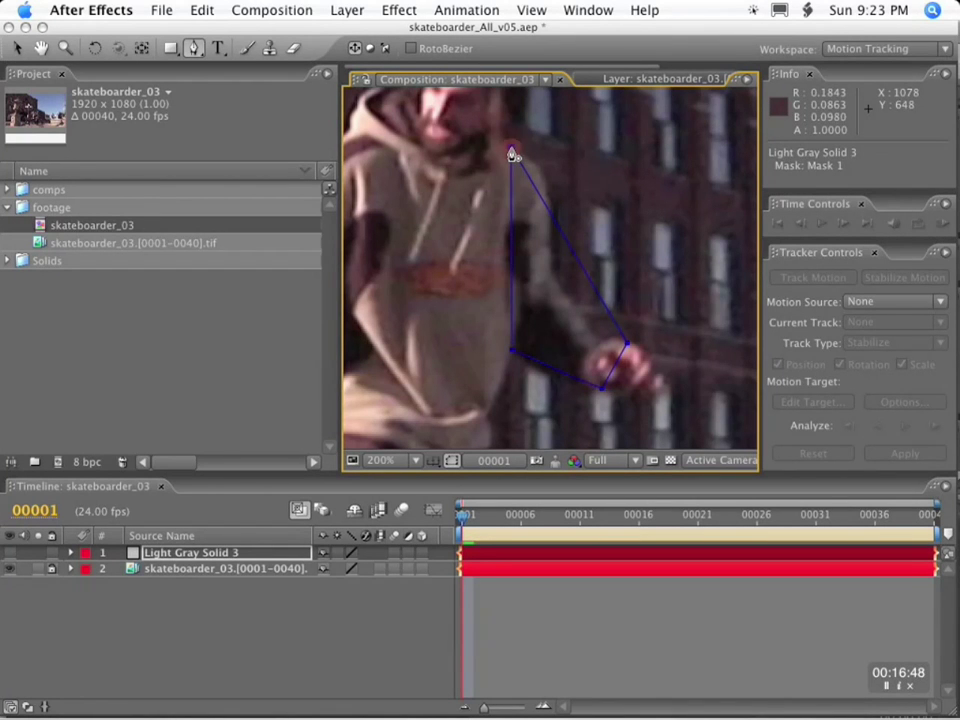
Step: Keyframe the mask shape at frame 1 and reshape the mask to fit the extended arm at frame 12
{"action": "key", "text": "alt+shift+m"}
{"action": "left_click_drag", "start_coordinate": [472, 515], "coordinate": [594, 525]}
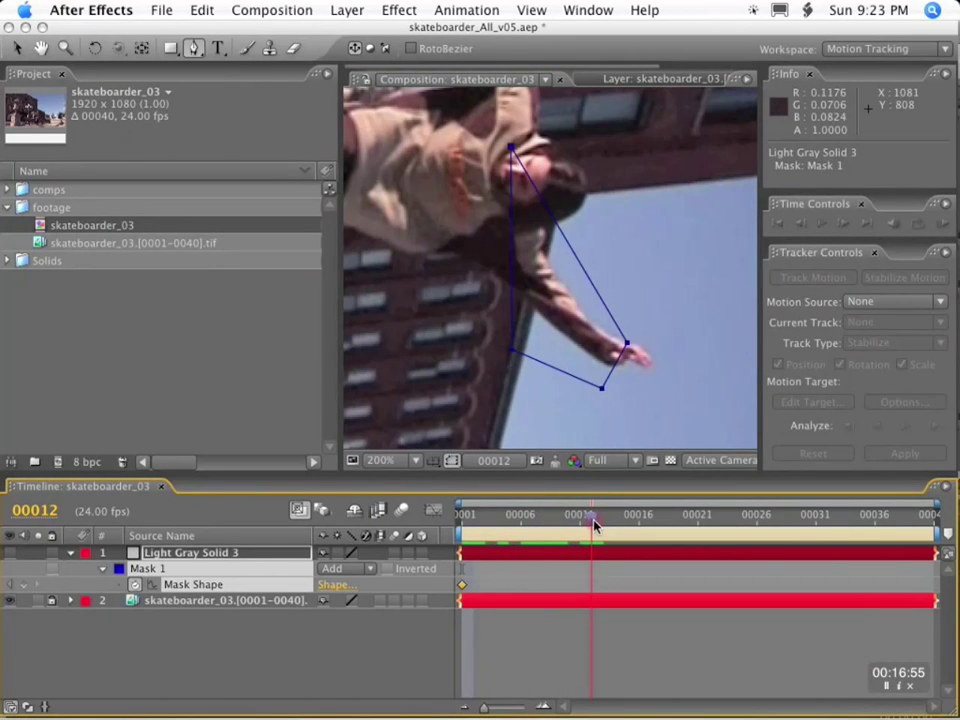
{"action": "key", "text": "v"}
{"action": "left_click_drag", "start_coordinate": [604, 389], "coordinate": [614, 372]}
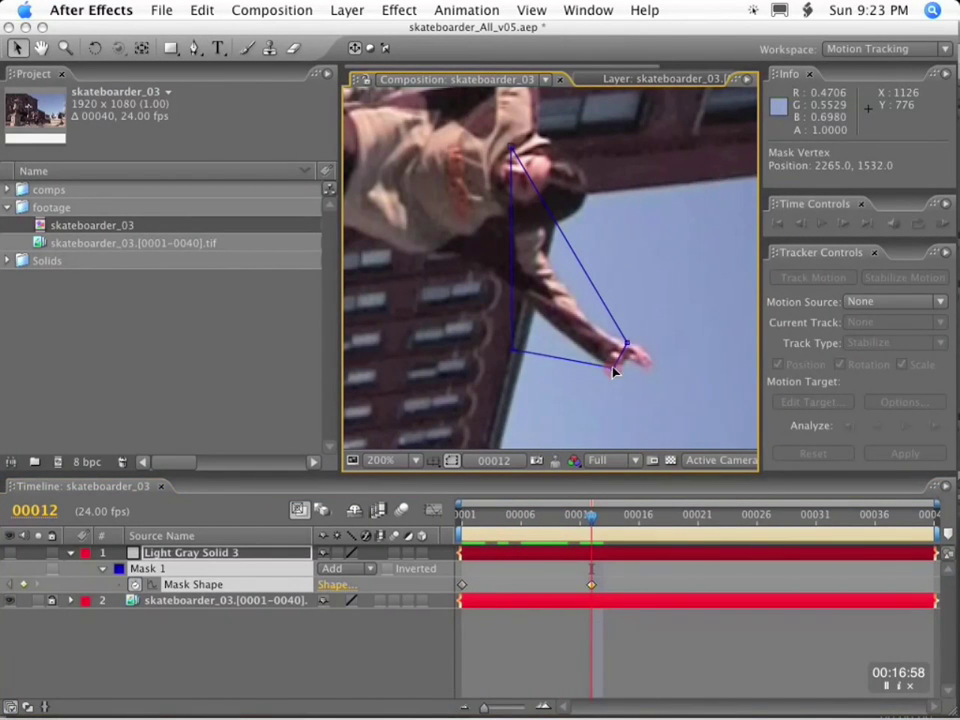
{"action": "left_click_drag", "start_coordinate": [512, 350], "coordinate": [468, 256]}
{"action": "left_click_drag", "start_coordinate": [508, 147], "coordinate": [547, 234]}
Step: Preview the stabilized footage from frame 1 and reshape the mask around the bent arm at frame 6
{"action": "left_click_drag", "start_coordinate": [598, 520], "coordinate": [336, 521]}
{"action": "key", "text": "KP_0"}
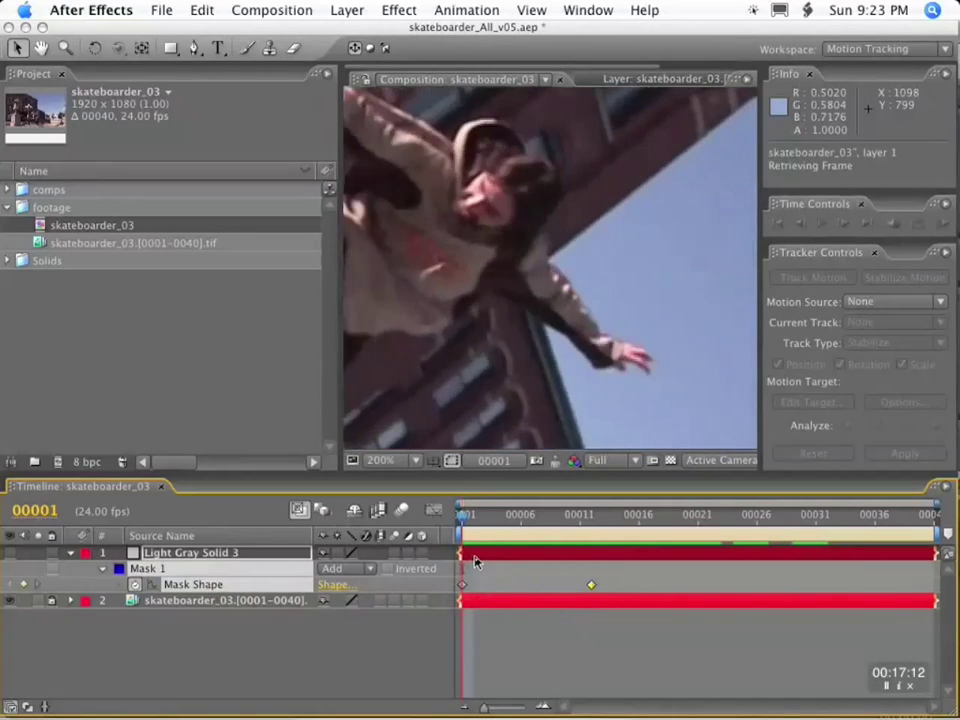
{"action": "key", "text": "KP_0"}
{"action": "left_click", "coordinate": [522, 521]}
{"action": "mouse_move", "coordinate": [528, 522]}
{"action": "left_mouse_down"}
{"action": "mouse_move", "coordinate": [568, 527]}
{"action": "mouse_move", "coordinate": [518, 527]}
{"action": "left_mouse_up"}
{"action": "left_click_drag", "start_coordinate": [494, 303], "coordinate": [441, 248]}
Step: Fit the mask to the arm at frame 40, adding vertices along both edges of the arm
{"action": "left_click_drag", "start_coordinate": [530, 521], "coordinate": [921, 523]}
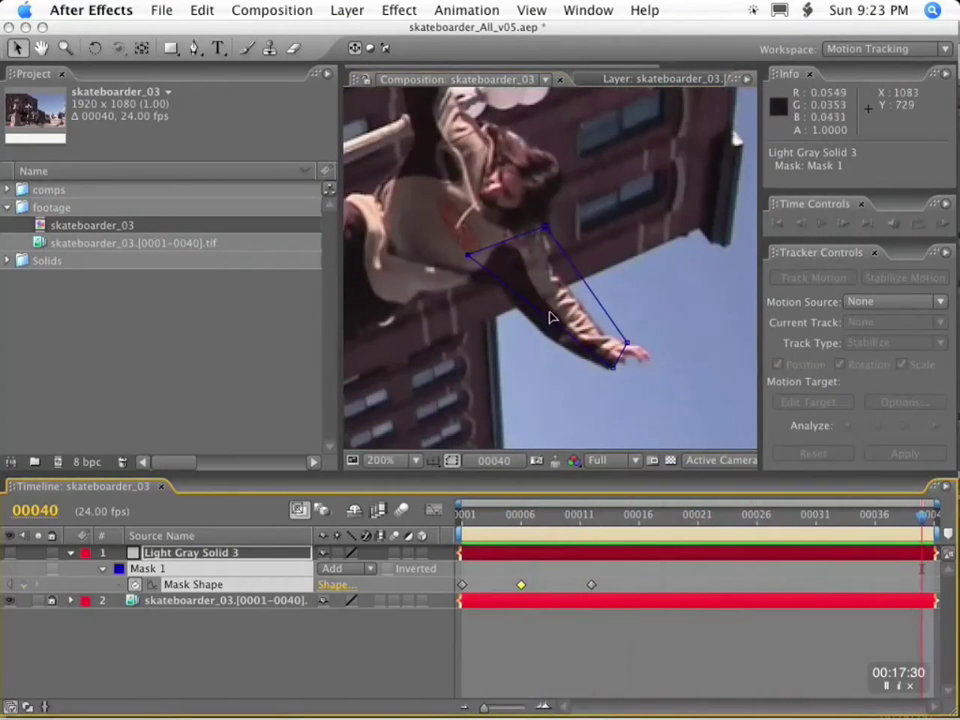
{"action": "left_click_drag", "start_coordinate": [625, 343], "coordinate": [623, 347]}
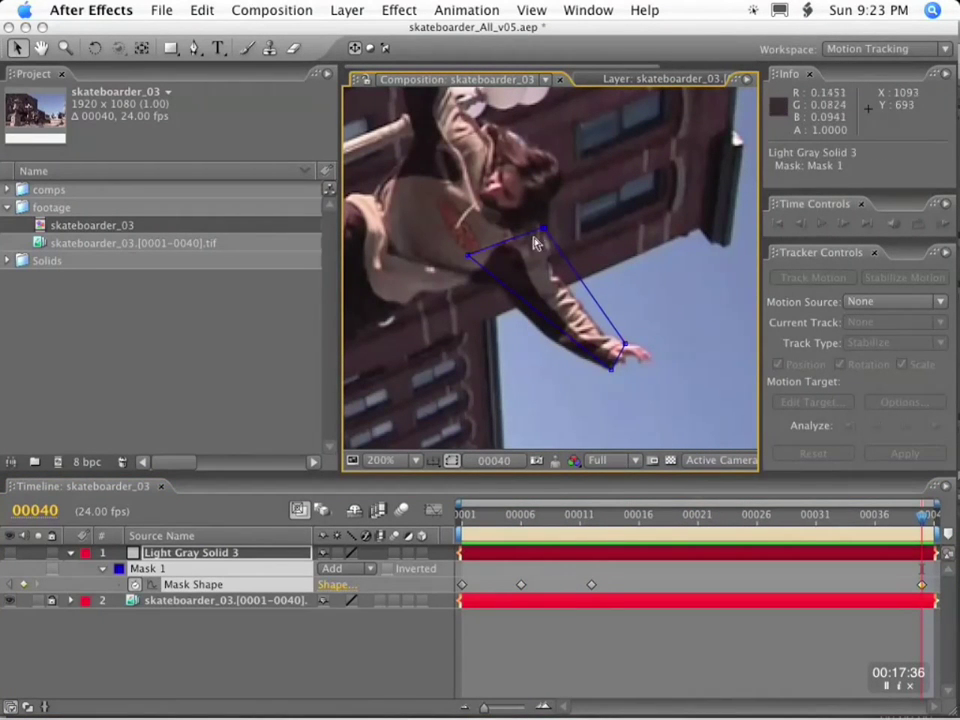
{"action": "left_click_drag", "start_coordinate": [838, 516], "coordinate": [930, 524]}
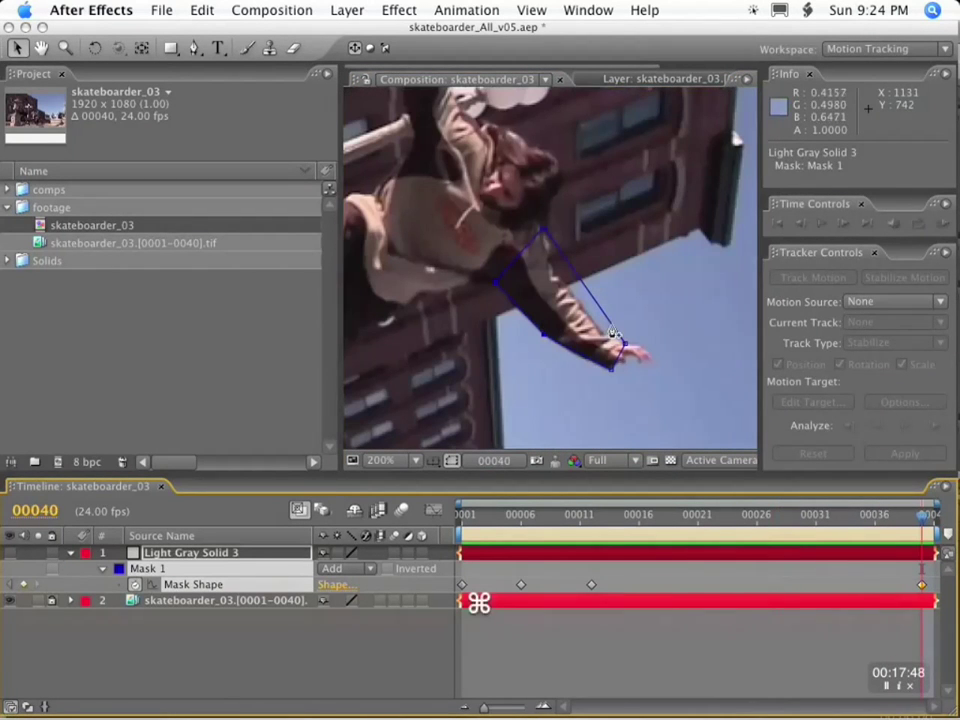
Step: Move the mask's wrist and armpit vertices to match the arm at frame 28
{"action": "left_click", "coordinate": [724, 520]}
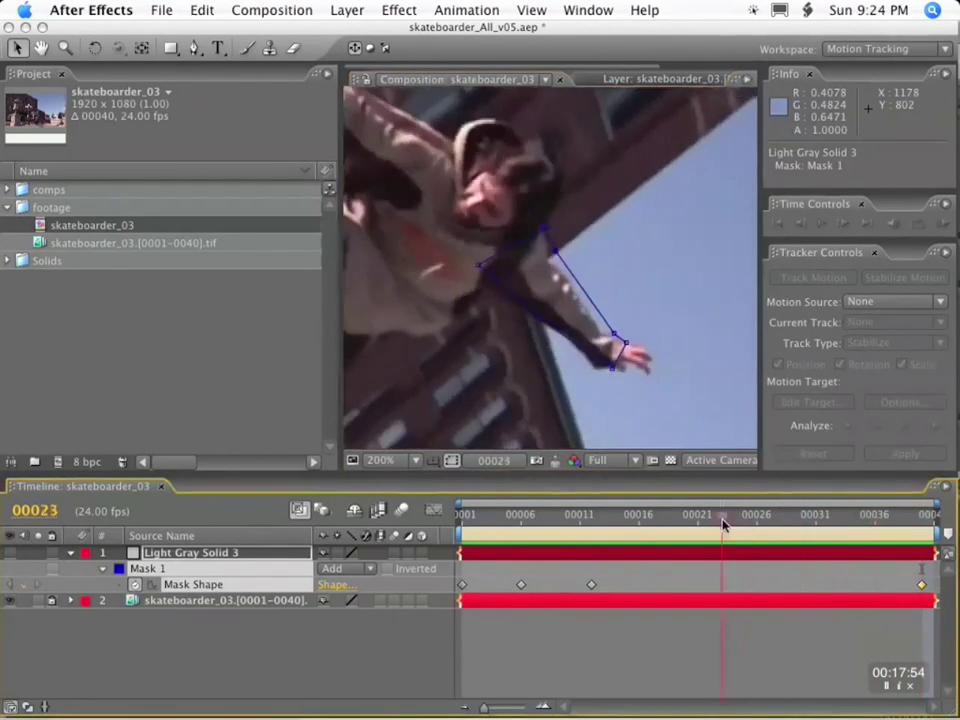
{"action": "left_click_drag", "start_coordinate": [724, 524], "coordinate": [782, 523]}
{"action": "left_click_drag", "start_coordinate": [617, 369], "coordinate": [600, 378]}
{"action": "left_click_drag", "start_coordinate": [488, 272], "coordinate": [489, 306]}
{"action": "left_click", "coordinate": [626, 344]}
Step: Reshape the mask to the arm at frame 20 and refit its shoulder, wrist and underside vertices at frame 12
{"action": "left_click_drag", "start_coordinate": [782, 522], "coordinate": [686, 525]}
{"action": "left_click_drag", "start_coordinate": [604, 373], "coordinate": [601, 362]}
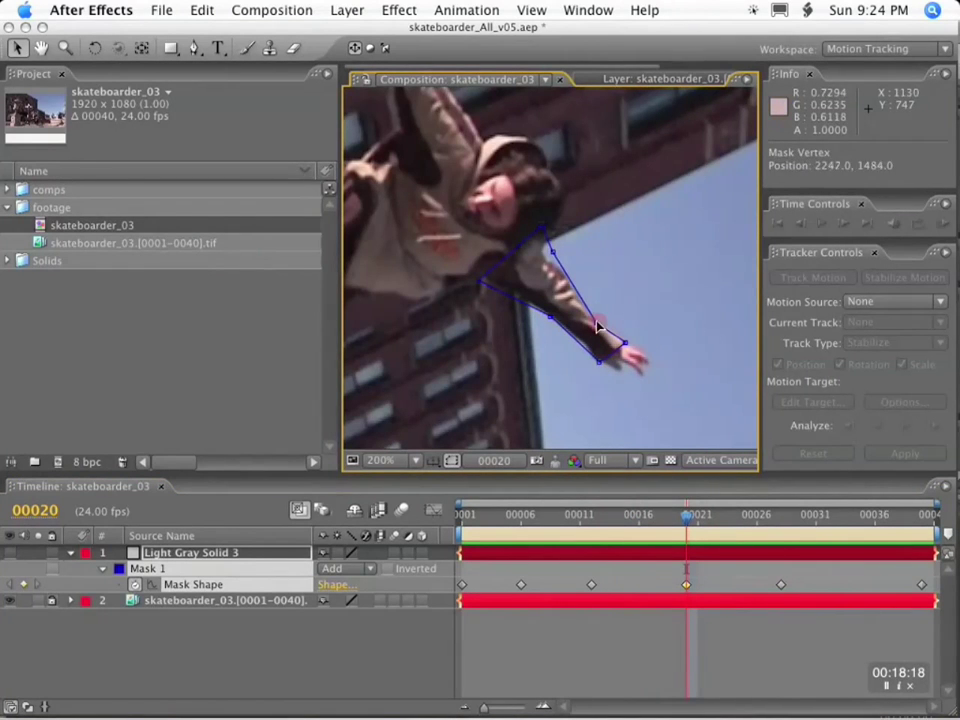
{"action": "left_click_drag", "start_coordinate": [622, 515], "coordinate": [591, 516]}
{"action": "left_click_drag", "start_coordinate": [558, 243], "coordinate": [544, 250]}
{"action": "left_click_drag", "start_coordinate": [621, 335], "coordinate": [609, 335]}
{"action": "left_click_drag", "start_coordinate": [538, 310], "coordinate": [539, 312]}
Step: Reshape the mask's shoulder, wrist and underside vertices around the bent arm at frame 6
{"action": "left_click_drag", "start_coordinate": [591, 516], "coordinate": [521, 516]}
{"action": "left_click", "coordinate": [481, 349]}
{"action": "left_click_drag", "start_coordinate": [481, 349], "coordinate": [485, 349]}
{"action": "left_click_drag", "start_coordinate": [607, 379], "coordinate": [611, 399]}
{"action": "left_click_drag", "start_coordinate": [627, 344], "coordinate": [610, 344]}
{"action": "left_click_drag", "start_coordinate": [527, 183], "coordinate": [590, 176]}
{"action": "left_click_drag", "start_coordinate": [543, 207], "coordinate": [581, 209]}
Step: Pull the mask's outer-edge vertices in against the shoulder, elbow and wrist at frame 1
{"action": "left_click_drag", "start_coordinate": [521, 516], "coordinate": [461, 516]}
{"action": "left_click_drag", "start_coordinate": [530, 177], "coordinate": [538, 169]}
{"action": "left_click_drag", "start_coordinate": [618, 328], "coordinate": [600, 342]}
{"action": "left_click_drag", "start_coordinate": [582, 298], "coordinate": [557, 271]}
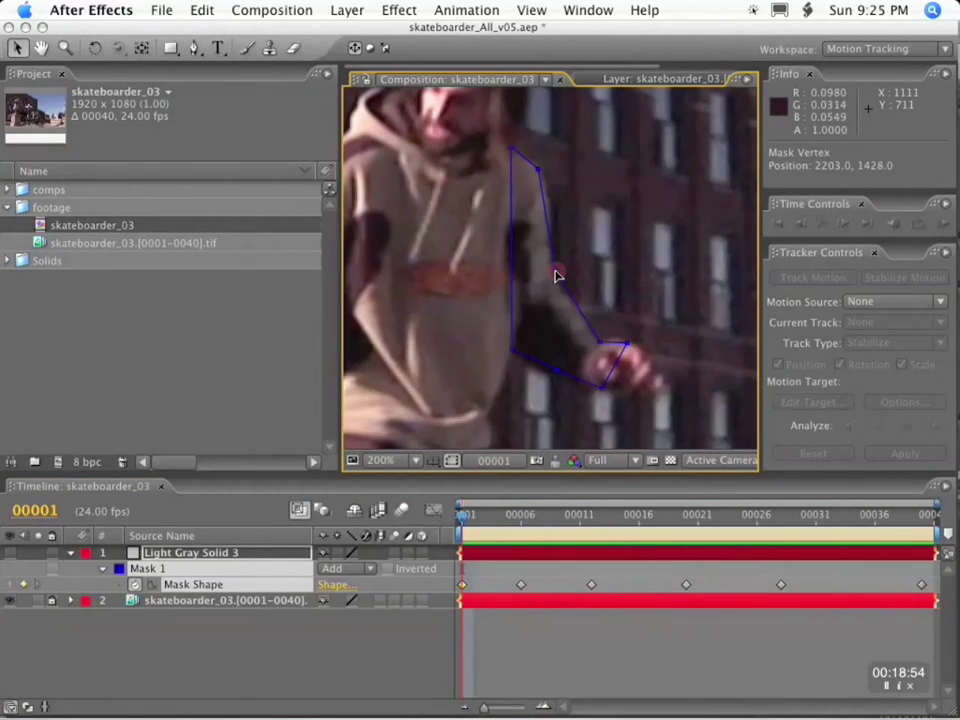
Step: Tighten the mask's upper edge against the inner elbow at frame 6 and along the forearm at frame 12
{"action": "left_click_drag", "start_coordinate": [461, 516], "coordinate": [521, 517]}
{"action": "left_click_drag", "start_coordinate": [578, 291], "coordinate": [546, 294]}
{"action": "key", "text": "k"}
{"action": "left_click_drag", "start_coordinate": [606, 306], "coordinate": [621, 347]}
Step: Check the mask at the remaining keyframes and shift its armpit vertex slightly outward at frame 20
{"action": "key", "text": "k"}
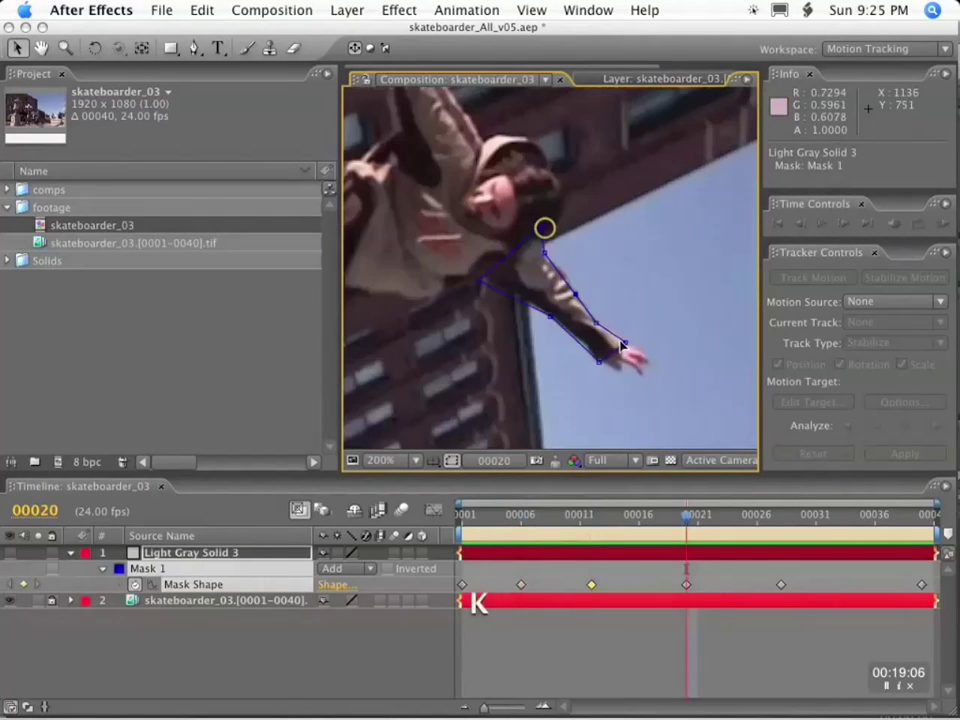
{"action": "key", "text": "k"}
{"action": "key", "text": "k"}
{"action": "key", "text": "j"}
{"action": "key", "text": "j"}
{"action": "left_click_drag", "start_coordinate": [481, 281], "coordinate": [474, 278]}
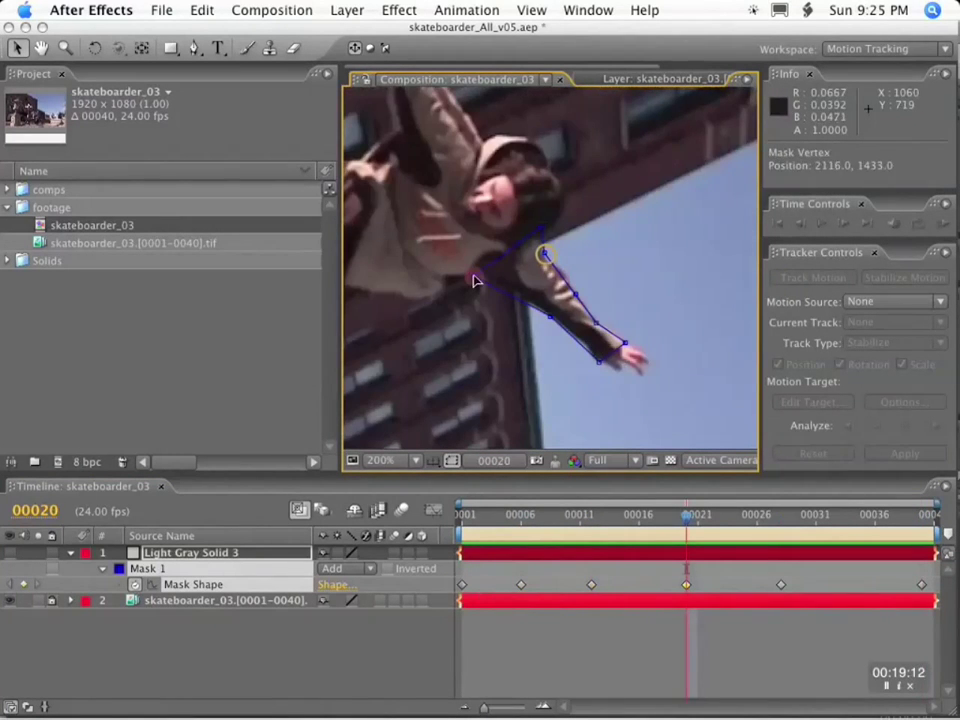
Step: Step through the mask keyframes and fit the mask's lower edge to the forearm's underside at frame 6
{"action": "key", "text": "k"}
{"action": "key", "text": "k"}
{"action": "key", "text": "j"}
{"action": "key", "text": "j"}
{"action": "key", "text": "j"}
{"action": "key", "text": "j"}
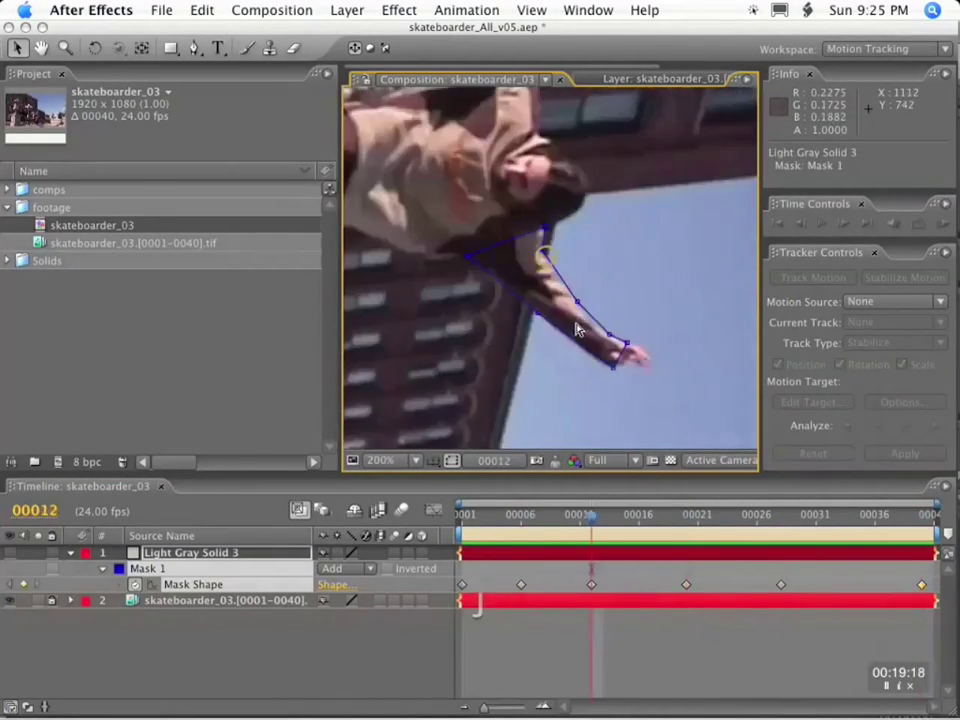
{"action": "left_click_drag", "start_coordinate": [550, 383], "coordinate": [540, 396]}
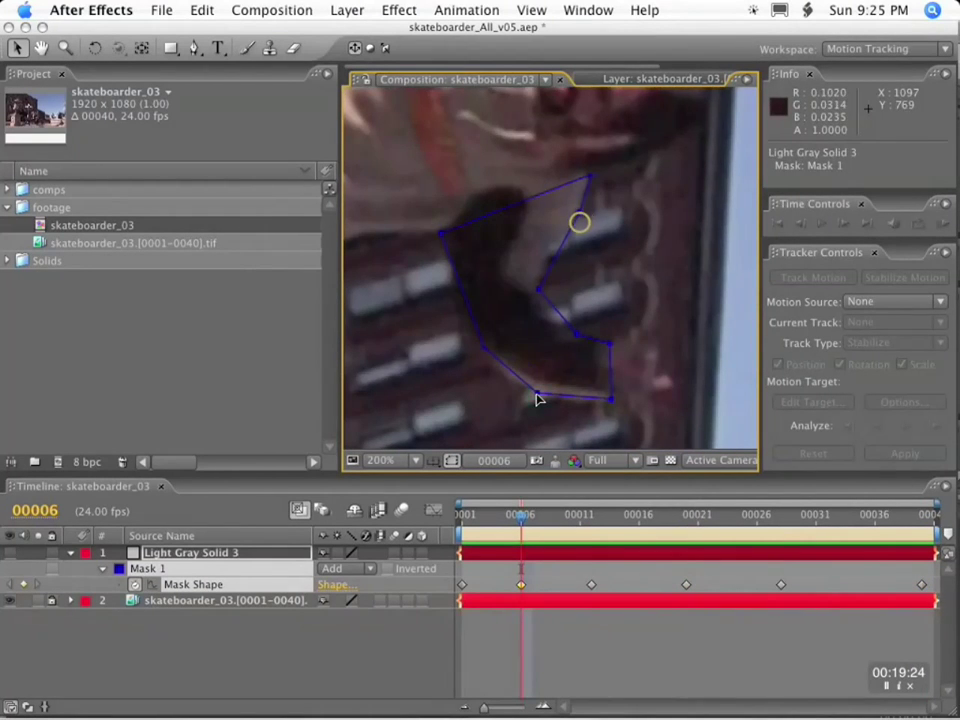
Step: Review the mask at the keyframes up to frame 40 and refine its inner elbow and wrist vertices at frame 6
{"action": "key", "text": "k"}
{"action": "key", "text": "k"}
{"action": "key", "text": "k"}
{"action": "key", "text": "k"}
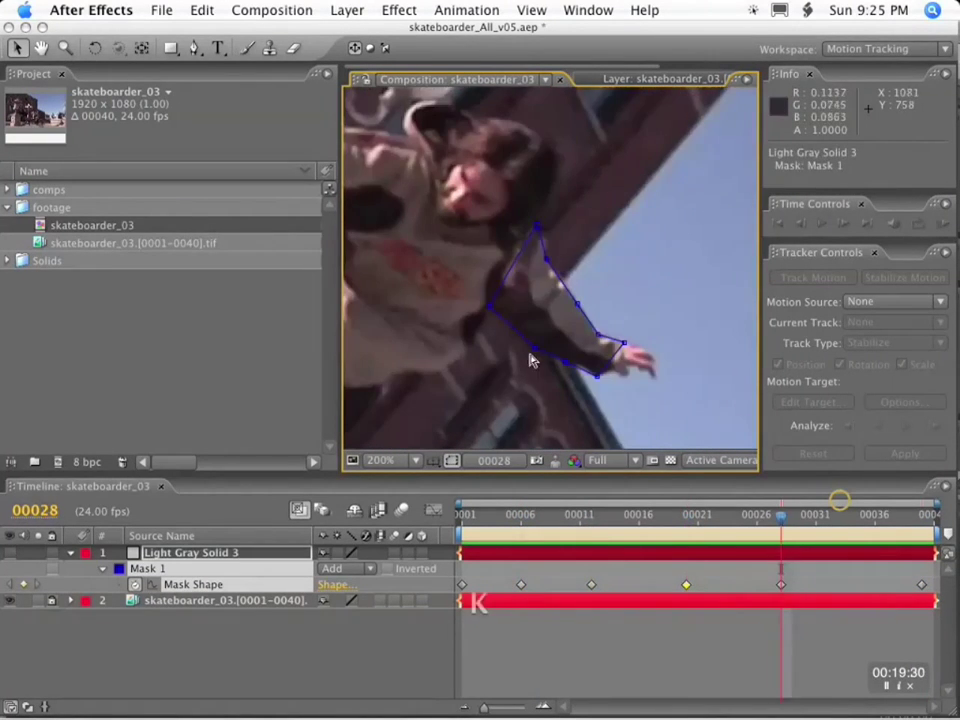
{"action": "key", "text": "j"}
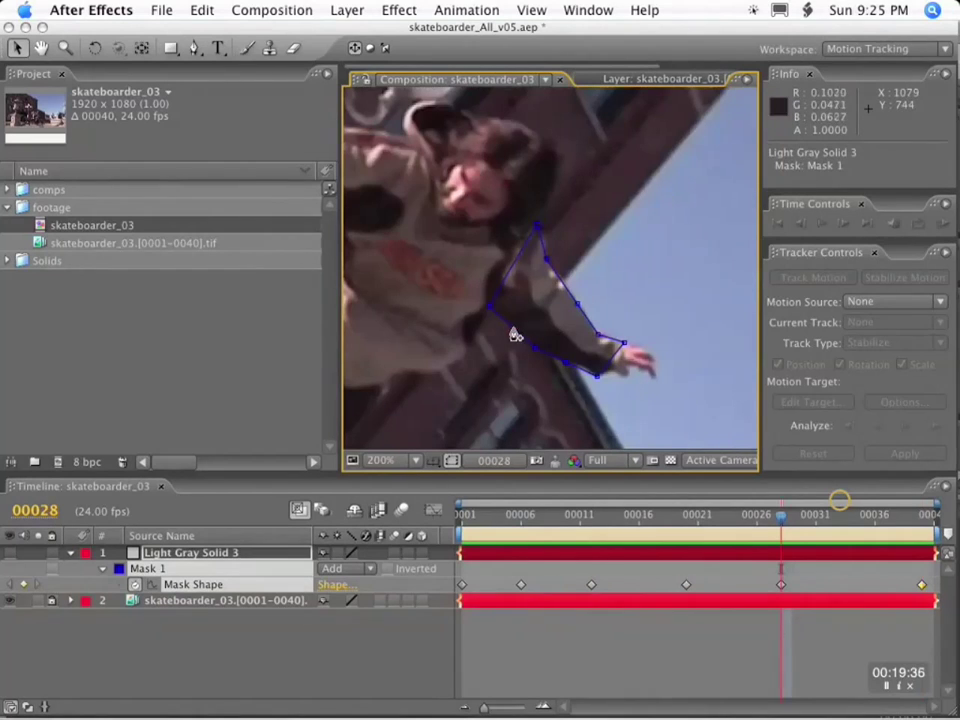
{"action": "key", "text": "j"}
{"action": "key", "text": "j"}
{"action": "key", "text": "j"}
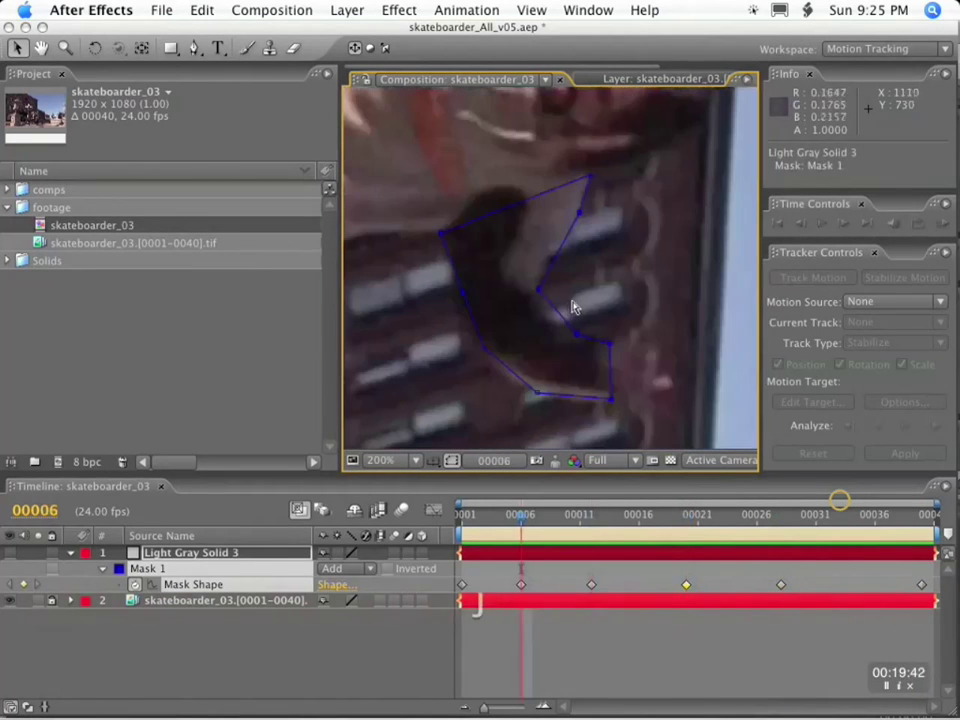
{"action": "left_click_drag", "start_coordinate": [553, 257], "coordinate": [549, 251]}
{"action": "left_click_drag", "start_coordinate": [577, 333], "coordinate": [573, 338]}
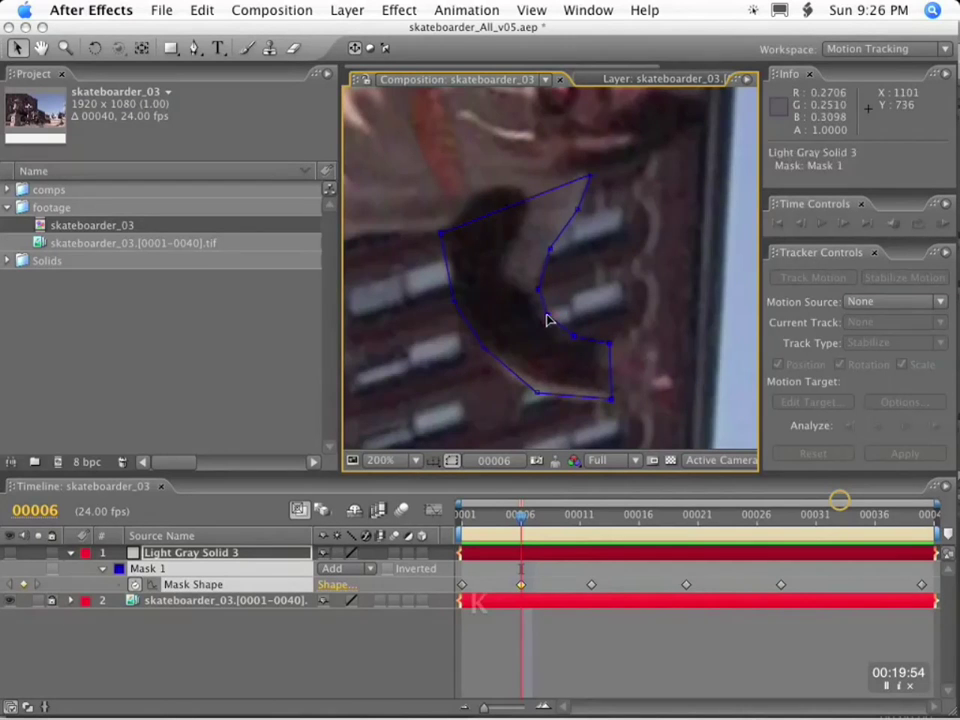
Step: Step through the following mask keyframes, adjusting the armpit vertex and selecting the shoulder vertex at frame 40
{"action": "key", "text": "k"}
{"action": "key", "text": "k"}
{"action": "left_click_drag", "start_coordinate": [473, 274], "coordinate": [466, 258]}
{"action": "key", "text": "k"}
{"action": "key", "text": "k"}
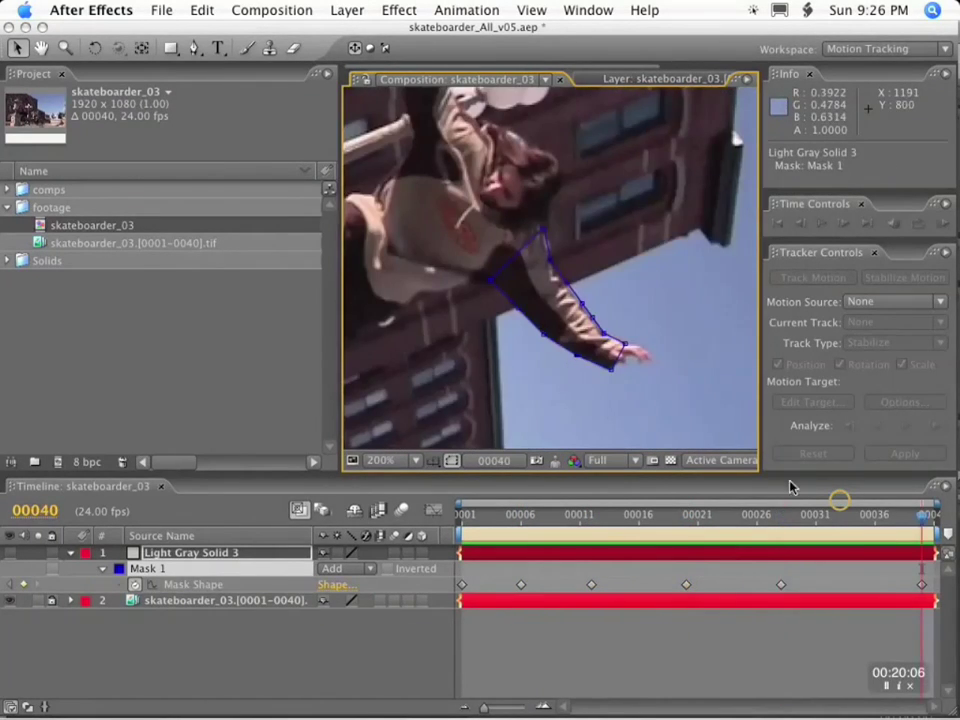
{"action": "left_click", "coordinate": [545, 232]}
Step: Lower the mask vertices along the elbow and forearm underside at frame 1
{"action": "left_click_drag", "start_coordinate": [922, 516], "coordinate": [462, 518]}
{"action": "left_click_drag", "start_coordinate": [532, 363], "coordinate": [533, 369]}
{"action": "left_click_drag", "start_coordinate": [557, 371], "coordinate": [557, 378]}
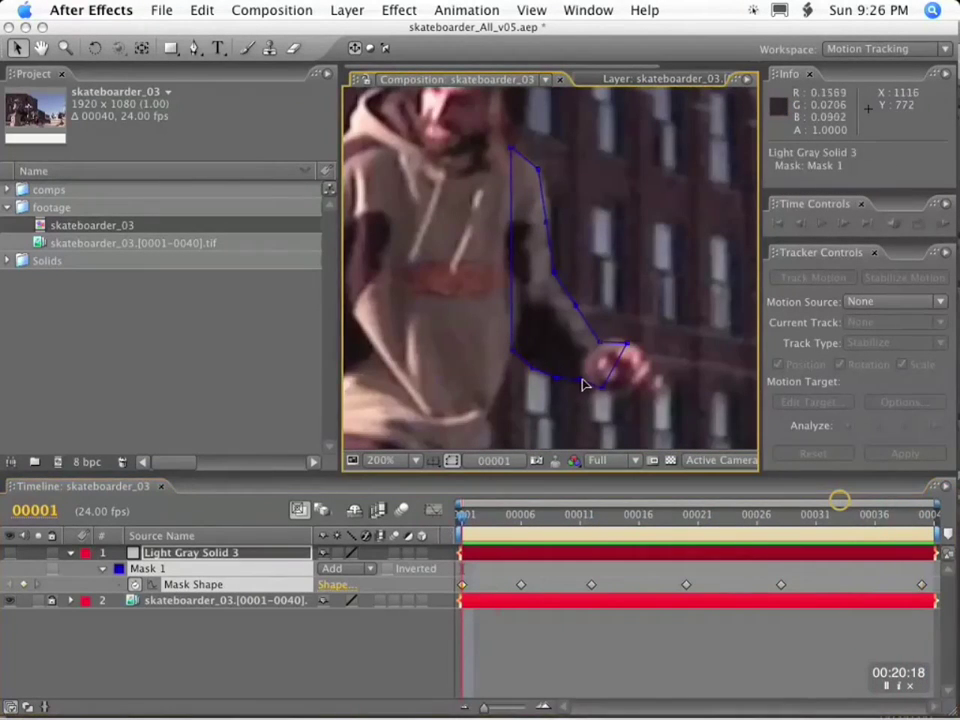
Step: Reshape the mask to follow the fast-moving bent arm at frames 4 and 5
{"action": "left_click_drag", "start_coordinate": [472, 518], "coordinate": [497, 520]}
{"action": "key", "text": "comma"}
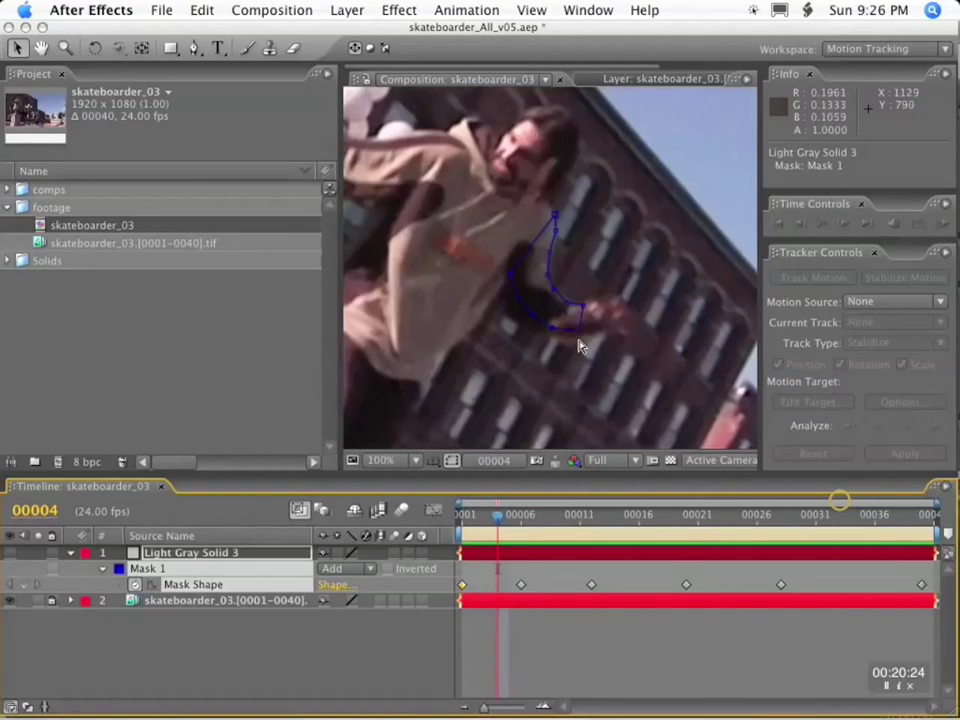
{"action": "left_click_drag", "start_coordinate": [555, 328], "coordinate": [577, 337]}
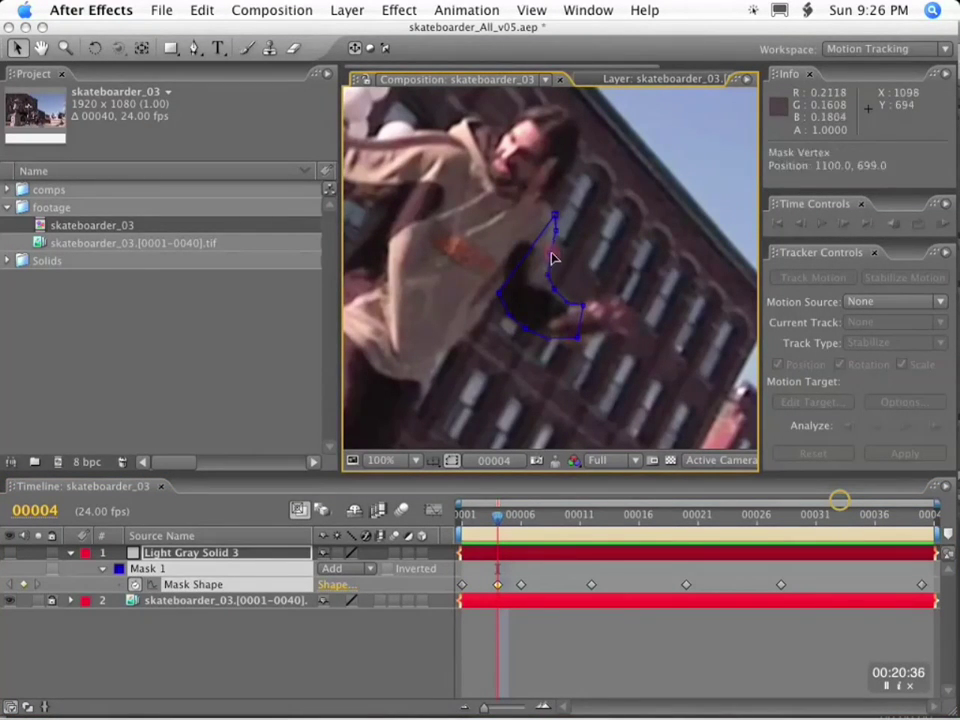
{"action": "mouse_move", "coordinate": [497, 520]}
{"action": "left_mouse_down"}
{"action": "mouse_move", "coordinate": [521, 523]}
{"action": "mouse_move", "coordinate": [509, 522]}
{"action": "left_mouse_up"}
{"action": "left_click_drag", "start_coordinate": [530, 336], "coordinate": [544, 338]}
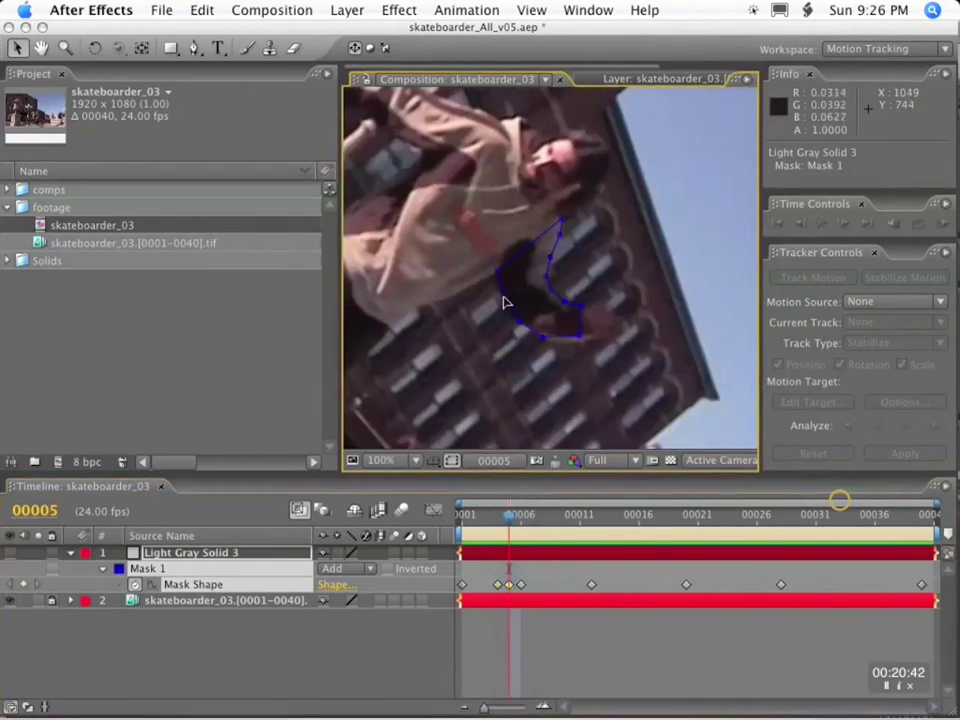
Step: Refit the mask's armpit, underside and wrist vertices at frame 9, and its upper underside vertex at frame 15
{"action": "left_click_drag", "start_coordinate": [511, 521], "coordinate": [556, 521]}
{"action": "scroll", "coordinate": [453, 248], "scroll_direction": "up", "scroll_amount": 1}
{"action": "left_click_drag", "start_coordinate": [454, 245], "coordinate": [460, 231]}
{"action": "left_click_drag", "start_coordinate": [480, 294], "coordinate": [491, 286]}
{"action": "left_click_drag", "start_coordinate": [512, 332], "coordinate": [515, 328]}
{"action": "left_click_drag", "start_coordinate": [559, 368], "coordinate": [561, 365]}
{"action": "left_click_drag", "start_coordinate": [614, 382], "coordinate": [611, 388]}
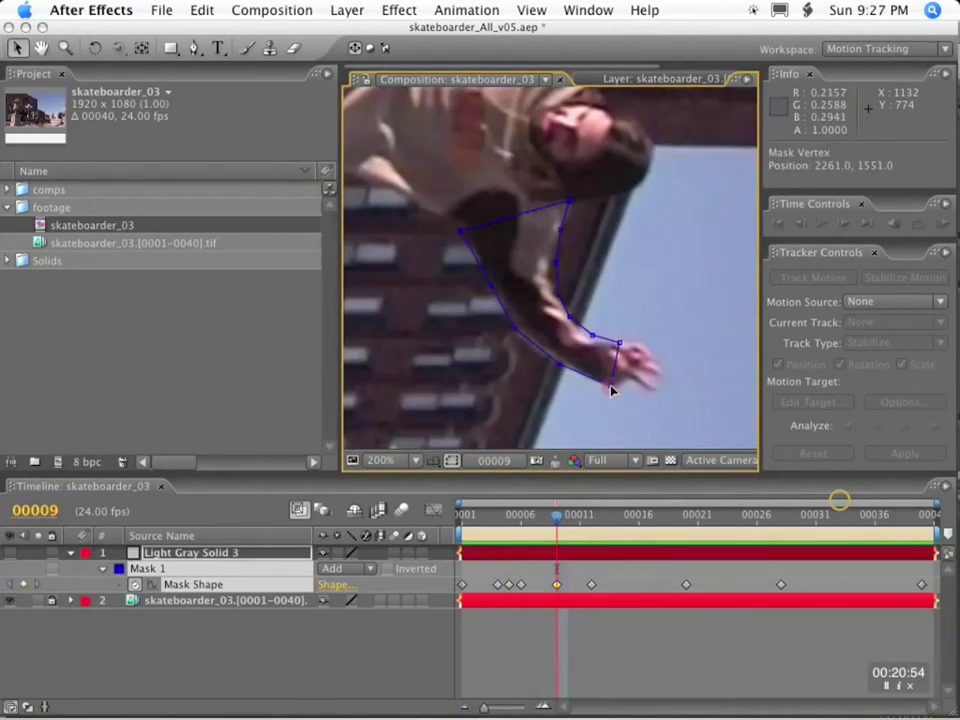
{"action": "left_click_drag", "start_coordinate": [557, 521], "coordinate": [629, 536]}
{"action": "left_click_drag", "start_coordinate": [511, 293], "coordinate": [515, 289]}
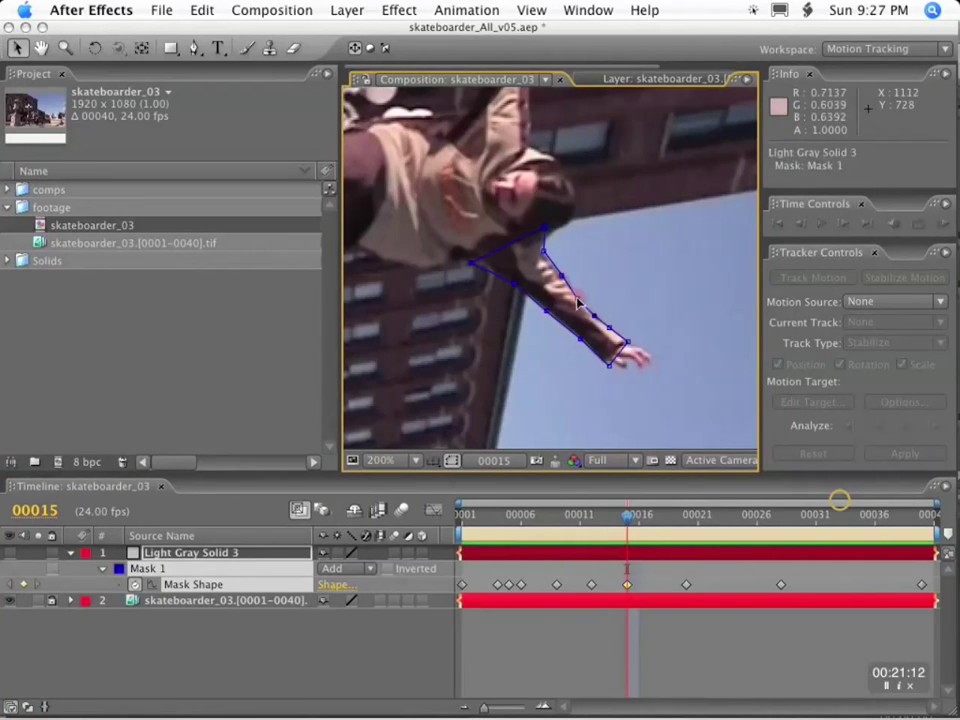
Step: Advance through the frames to frame 22 and tighten the mask's lower edge against the forearm
{"action": "key", "text": "Page_Down"}
{"action": "key", "text": "Page_Down"}
{"action": "key", "text": "Page_Down"}
{"action": "key", "text": "Page_Down"}
{"action": "key", "text": "Page_Down"}
{"action": "key", "text": "Page_Down"}
{"action": "key", "text": "Page_Down"}
{"action": "key", "text": "Page_Down"}
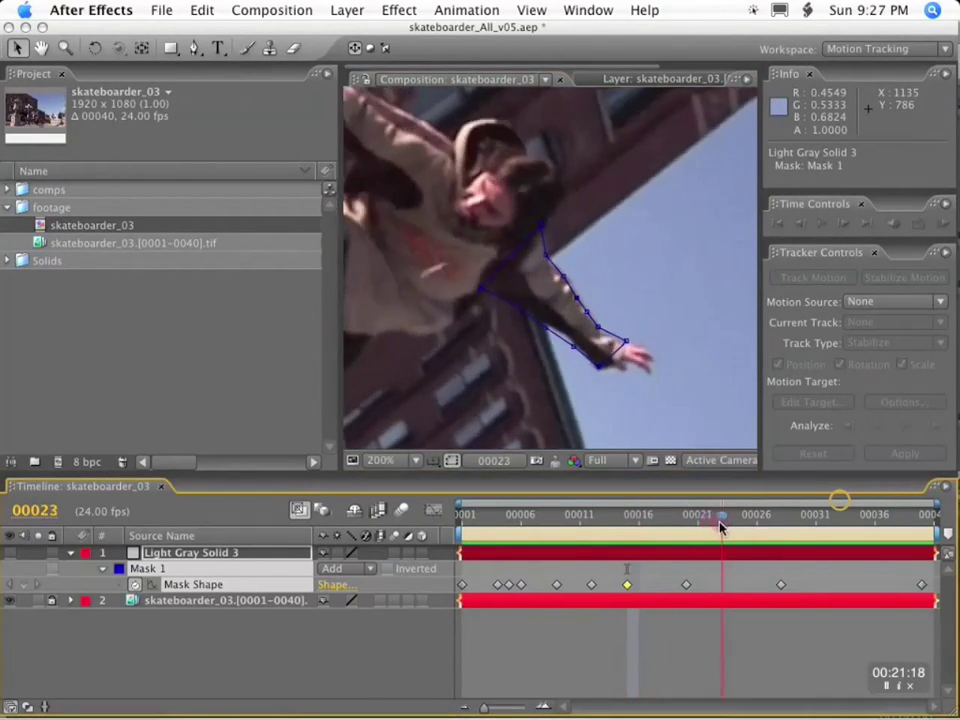
{"action": "key", "text": "Page_Up"}
{"action": "left_click_drag", "start_coordinate": [576, 345], "coordinate": [577, 341]}
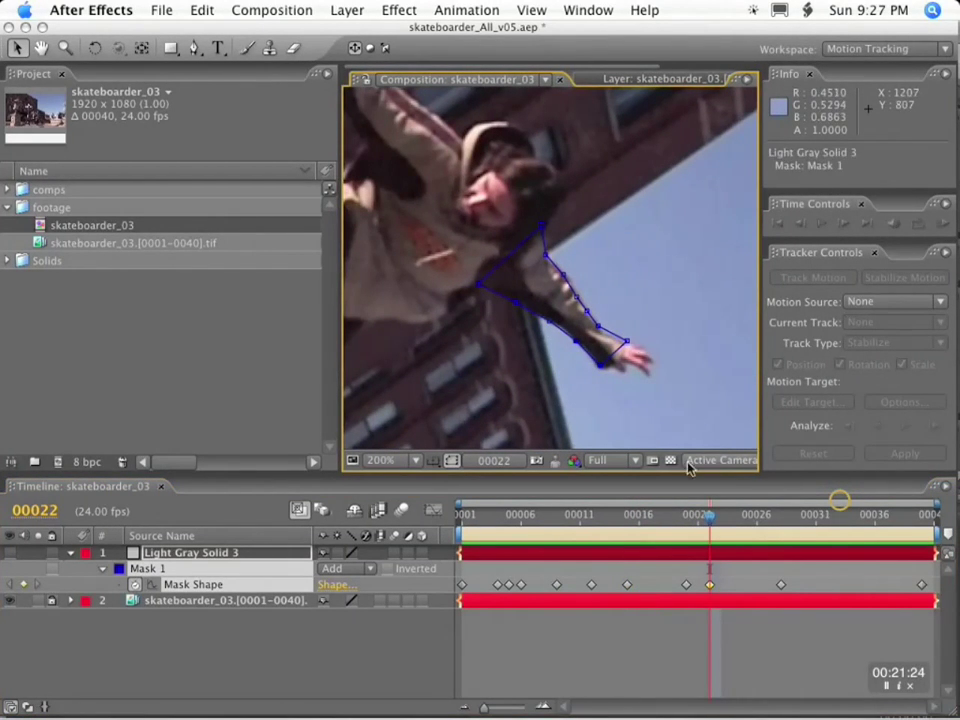
Step: Refit the mask's lower edge to the forearm underside at frames 26 and 34
{"action": "left_click_drag", "start_coordinate": [711, 517], "coordinate": [757, 528]}
{"action": "left_click_drag", "start_coordinate": [570, 357], "coordinate": [567, 361]}
{"action": "left_click_drag", "start_coordinate": [763, 522], "coordinate": [851, 524]}
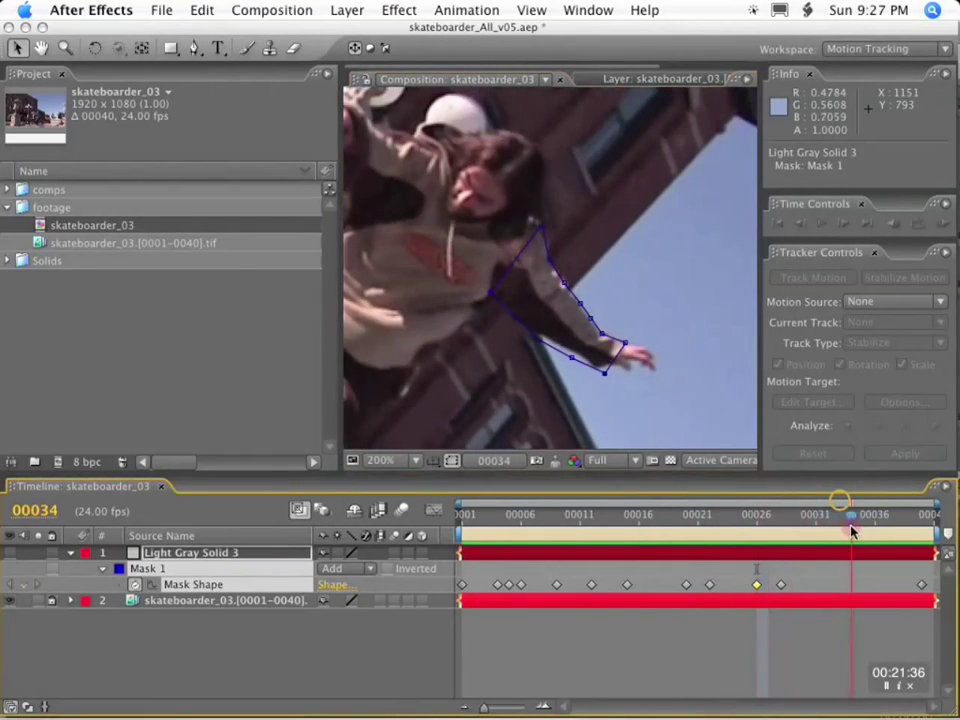
{"action": "left_click_drag", "start_coordinate": [570, 358], "coordinate": [617, 365]}
Step: Tighten the mask's underside and lower wrist vertices against the sleeve at frames 37 and 38
{"action": "left_click_drag", "start_coordinate": [852, 520], "coordinate": [887, 528]}
{"action": "left_click_drag", "start_coordinate": [602, 368], "coordinate": [605, 363]}
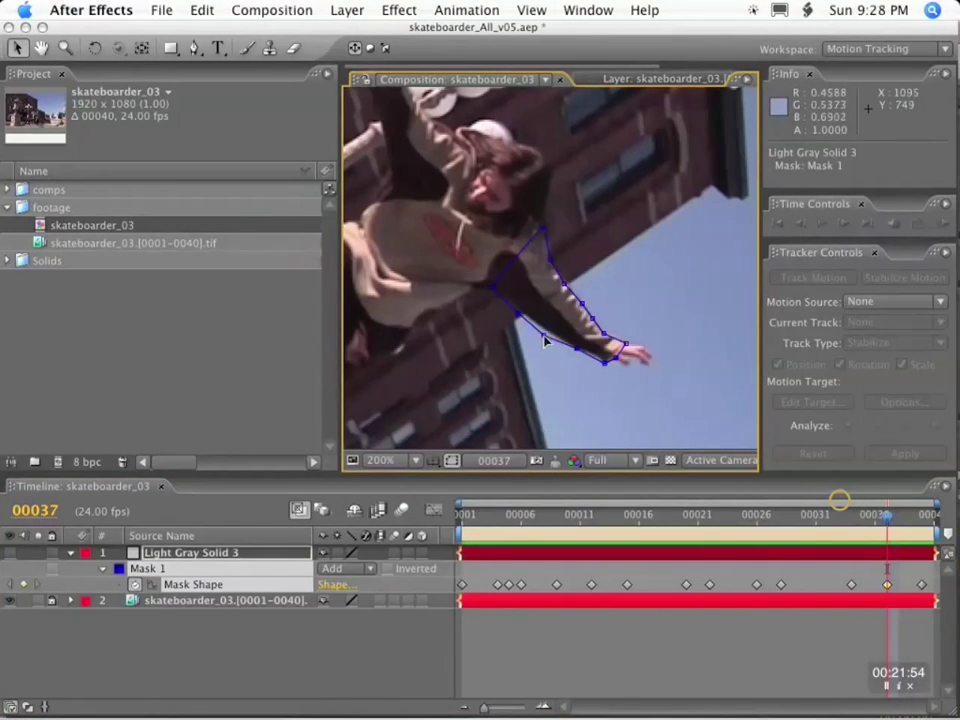
{"action": "mouse_move", "coordinate": [897, 527]}
{"action": "left_mouse_down"}
{"action": "mouse_move", "coordinate": [921, 514]}
{"action": "mouse_move", "coordinate": [898, 520]}
{"action": "left_mouse_up"}
{"action": "left_click_drag", "start_coordinate": [605, 362], "coordinate": [609, 364]}
Step: Go back to frame 33 and refit the mask's lower vertices near the wrist
{"action": "left_click", "coordinate": [912, 522]}
{"action": "left_click_drag", "start_coordinate": [912, 522], "coordinate": [839, 505]}
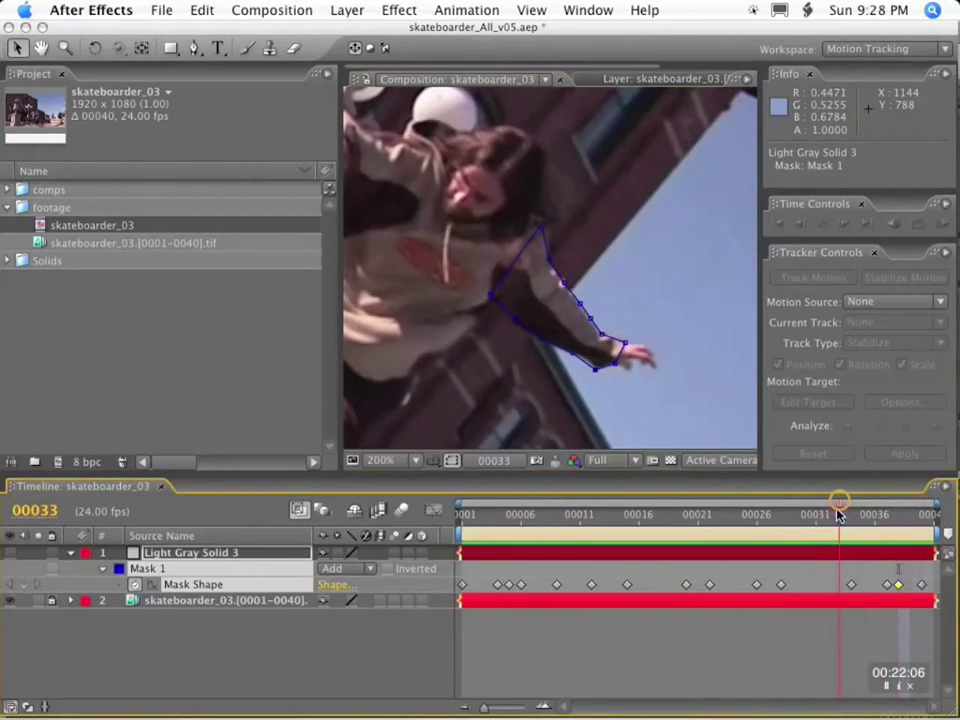
{"action": "left_click", "coordinate": [603, 387]}
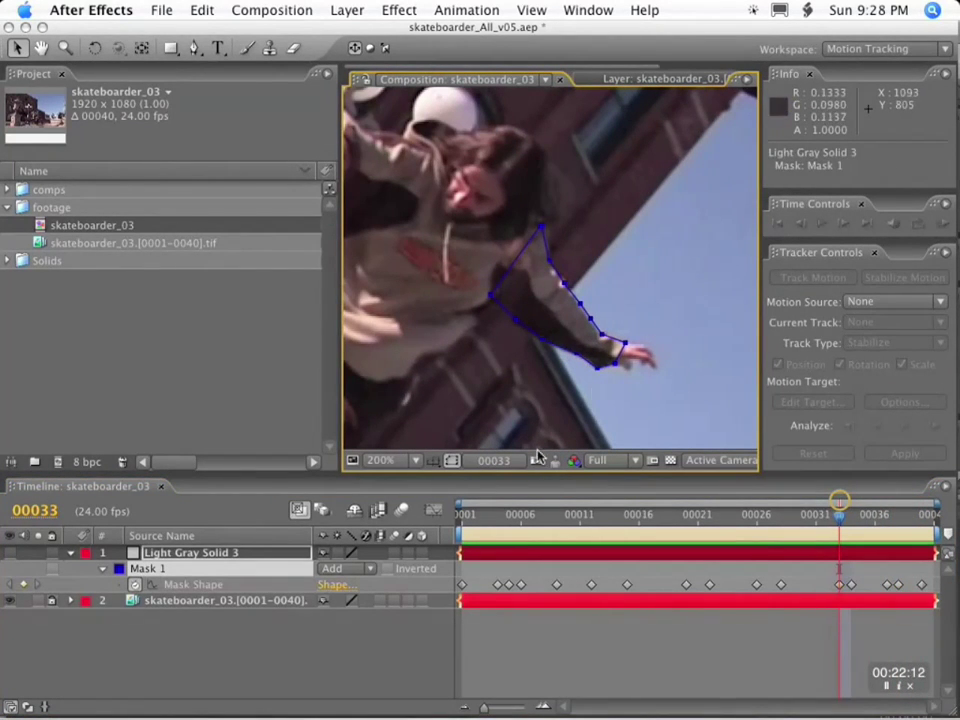
Step: Convert the arm mask to RotoBezier and adjust the tension of its curves at frame 1
{"action": "left_click", "coordinate": [347, 10]}
{"action": "mouse_move", "coordinate": [399, 122]}
{"action": "left_click", "coordinate": [621, 317]}
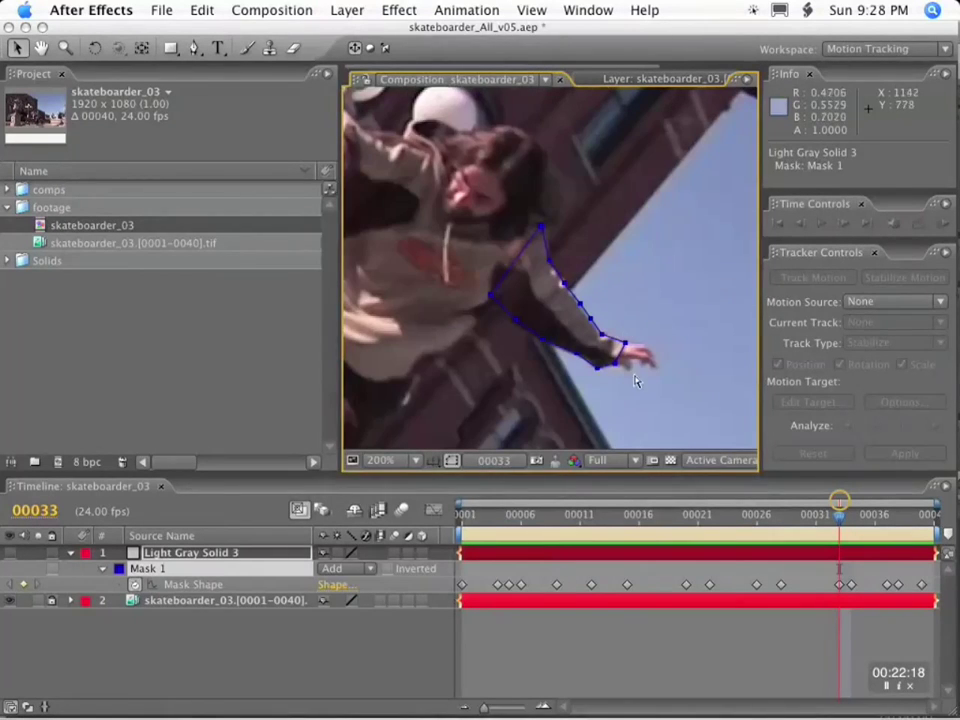
{"action": "left_click", "coordinate": [447, 520]}
{"action": "left_click_drag", "start_coordinate": [604, 387], "coordinate": [661, 394]}
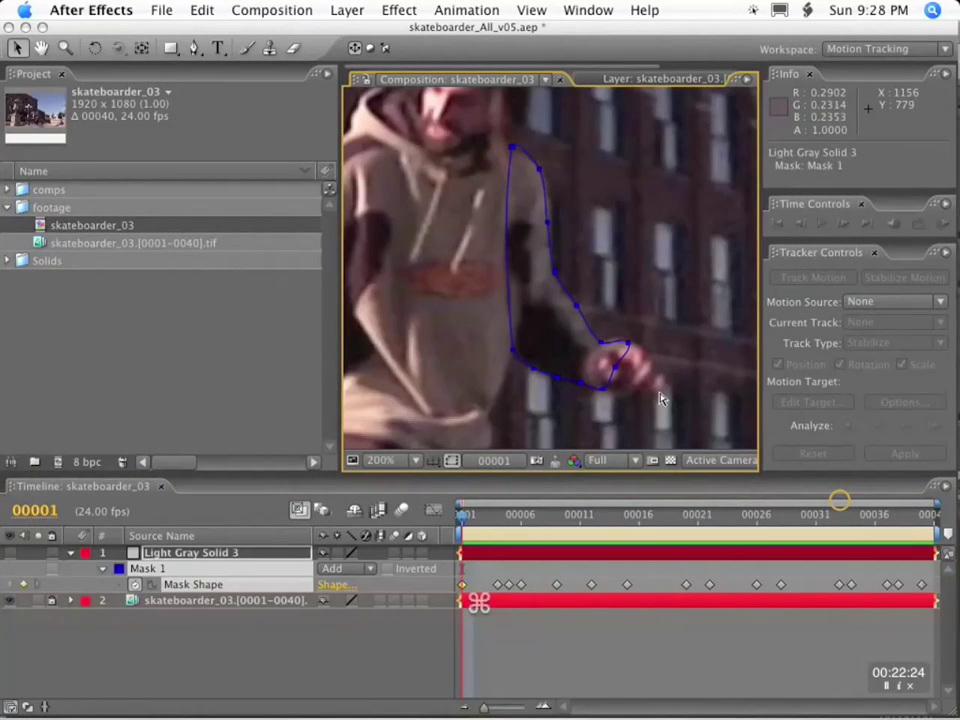
Step: Adjust the mask's RotoBezier tension at the keyframes from frame 4 through frame 12
{"action": "key", "text": "k"}
{"action": "key", "text": "k"}
{"action": "key", "text": "k"}
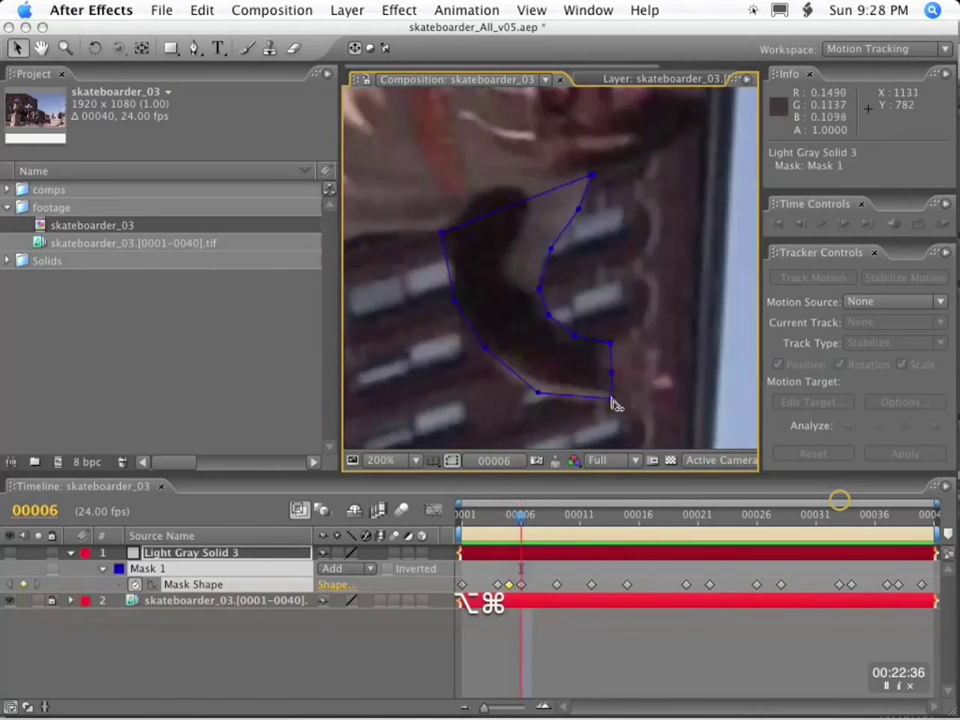
{"action": "key", "text": "k"}
{"action": "key", "text": "k"}
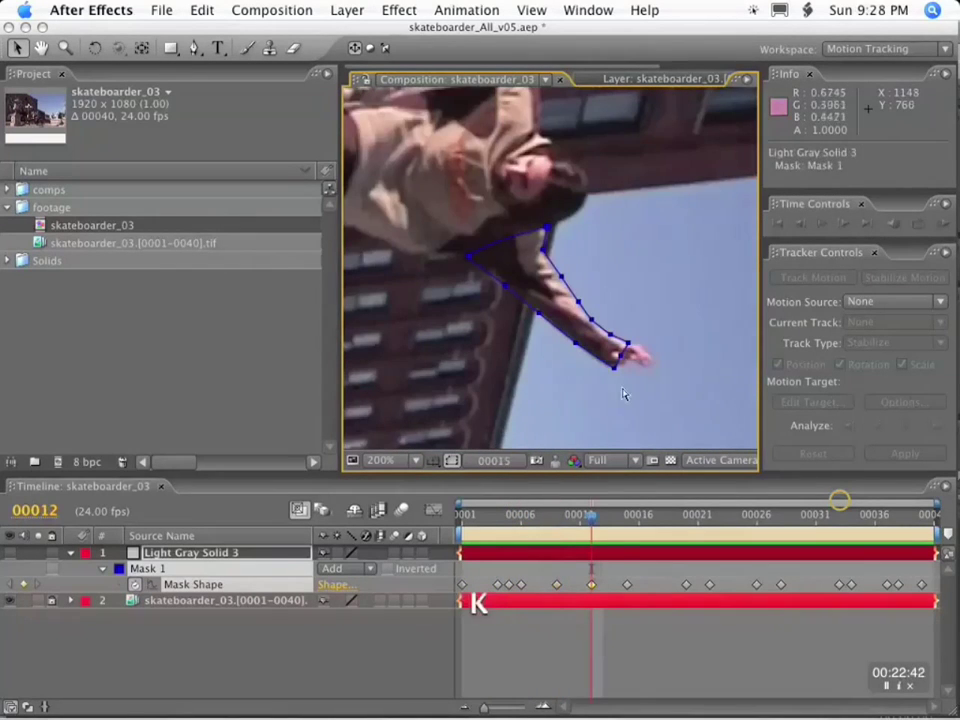
Step: Adjust the mask's RotoBezier tension at the keyframes from frame 15 through frame 28
{"action": "key", "text": "k"}
{"action": "key", "text": "k"}
{"action": "key", "text": "super+alt+k"}
{"action": "key", "text": "Return"}
{"action": "key", "text": "k"}
{"action": "key", "text": "super+alt+k"}
{"action": "key", "text": "Return"}
{"action": "key", "text": "k"}
{"action": "key", "text": "k"}
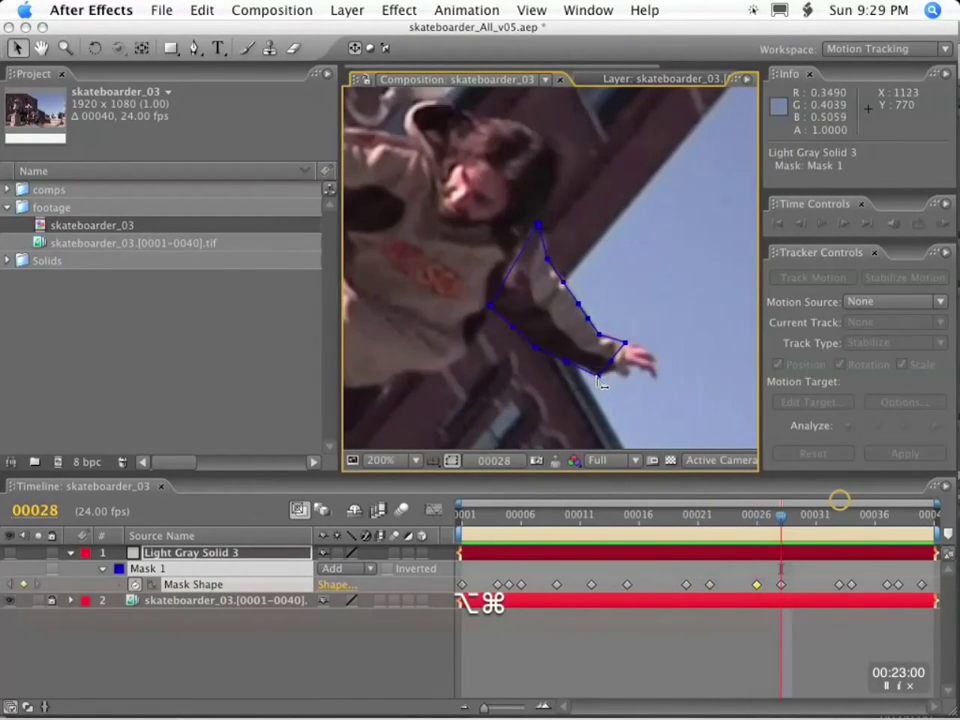
Step: Adjust the mask's RotoBezier tension at the remaining keyframes through frame 40
{"action": "key", "text": "k"}
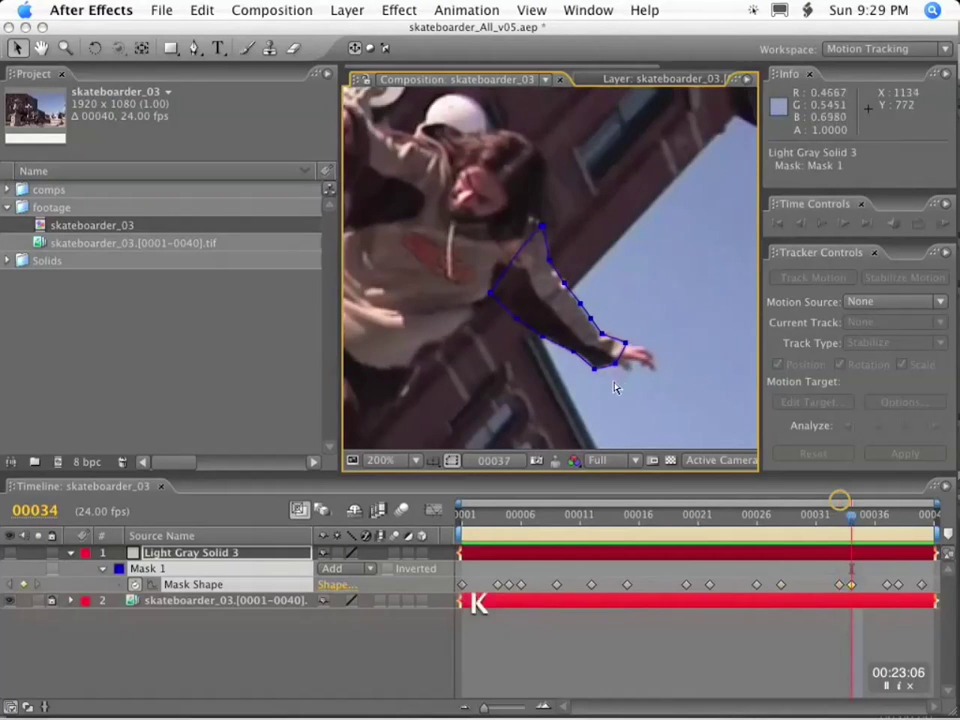
{"action": "key", "text": "k"}
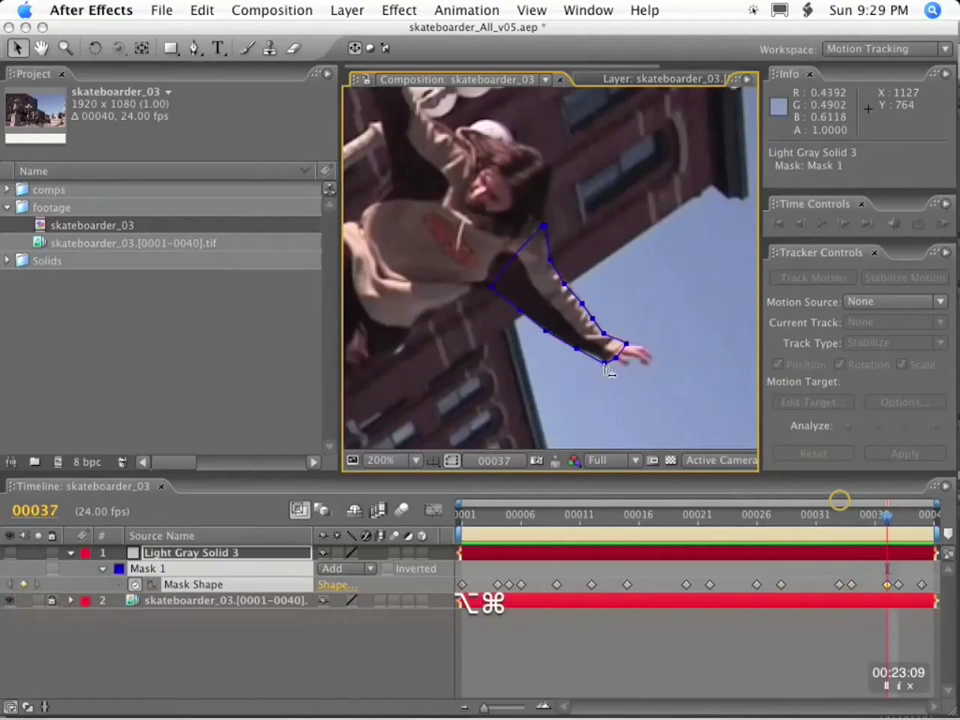
{"action": "key", "text": "k"}
{"action": "key", "text": "k"}
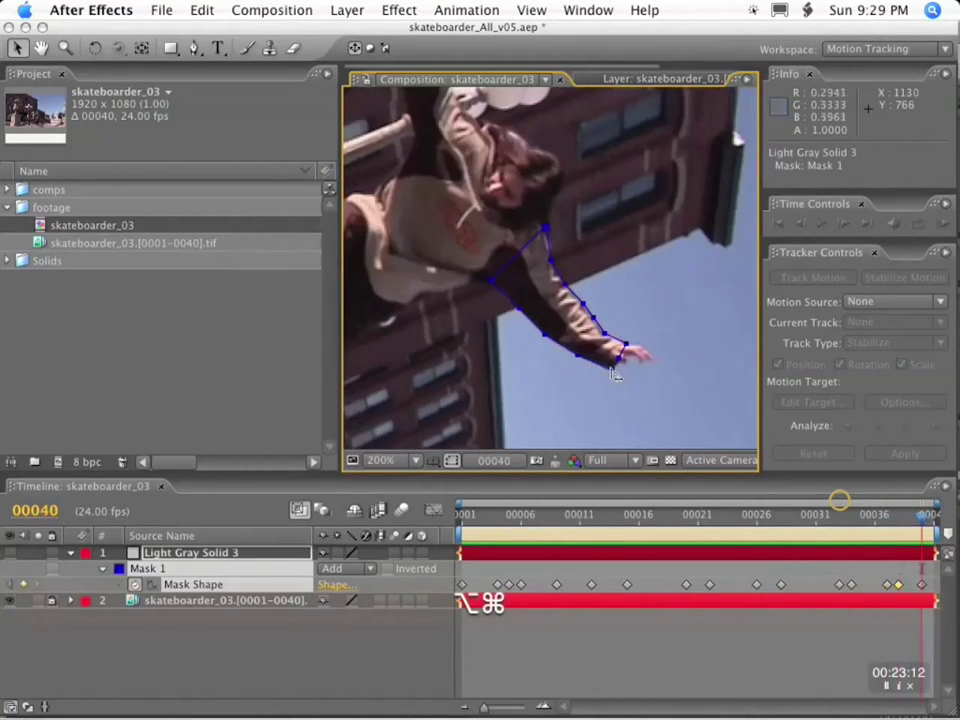
Step: Return to frame 1, advance to the frame 4 keyframe and work on the mask's lower edge below the forearm
{"action": "left_click", "coordinate": [463, 521]}
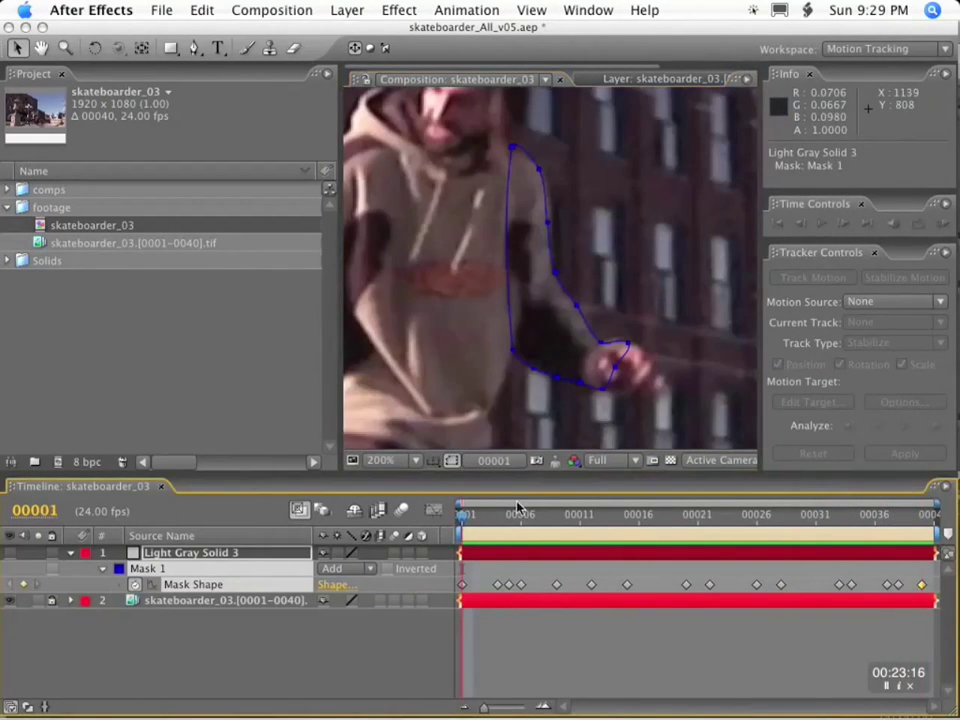
{"action": "key", "text": "k"}
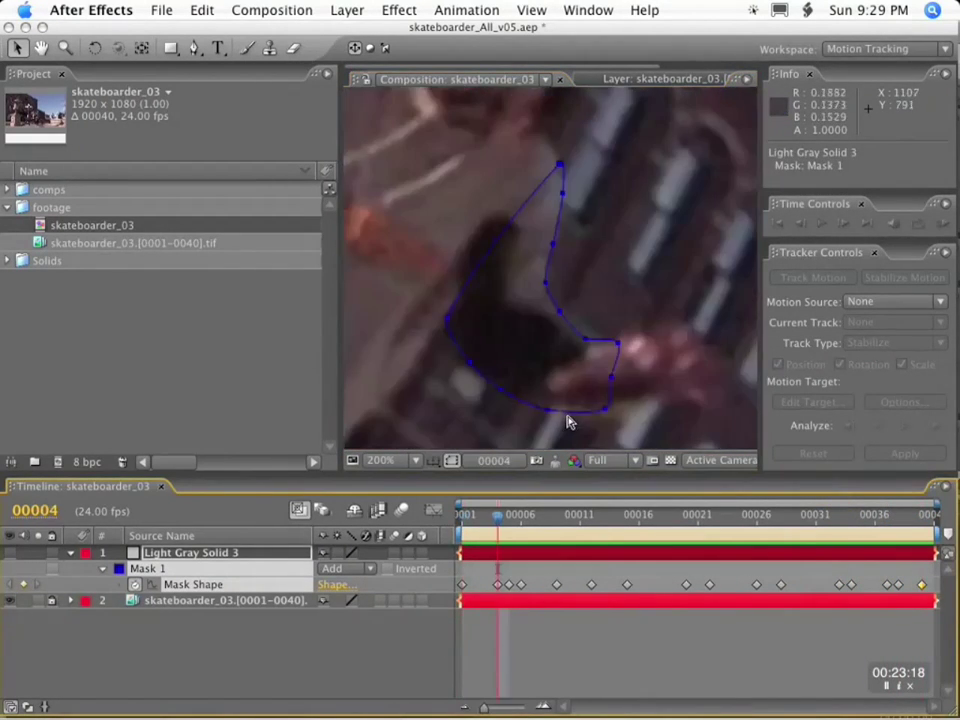
{"action": "left_click", "coordinate": [557, 415]}
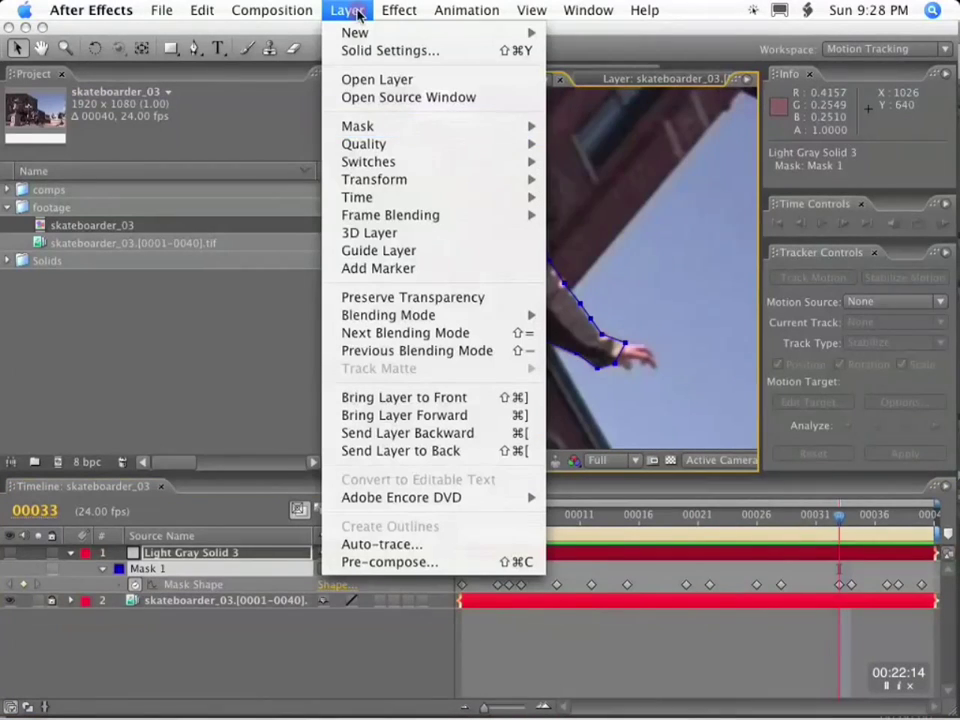
Step: Apply RotoBezier to the arm mask and set its tension to about 39% at frame 1
{"action": "mouse_move", "coordinate": [401, 123]}
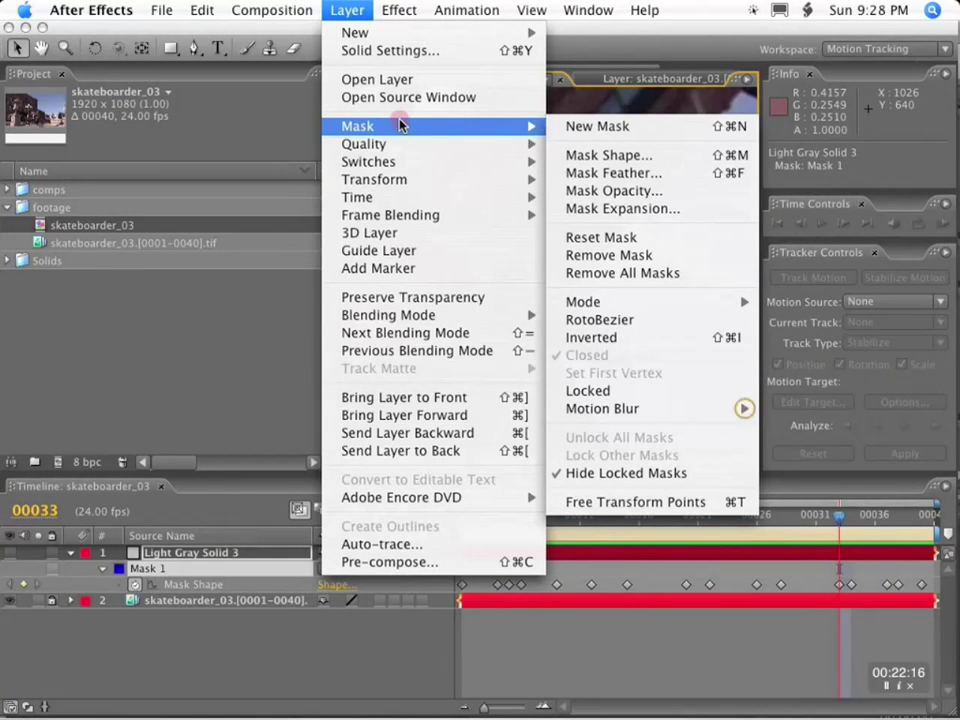
{"action": "left_click", "coordinate": [625, 319]}
{"action": "key", "text": "Home"}
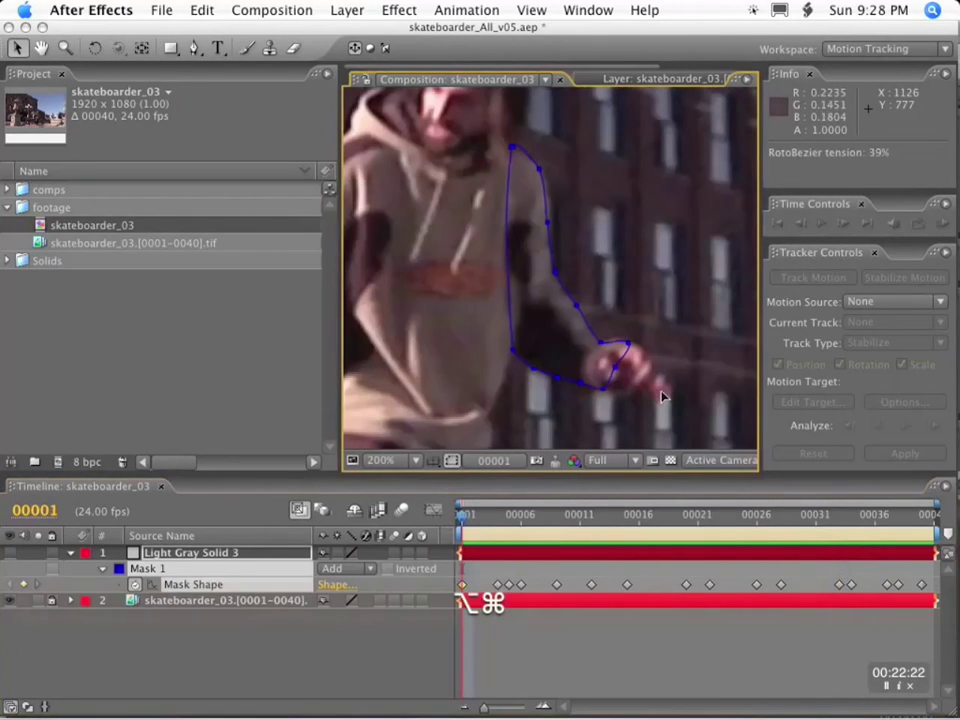
{"action": "left_click_drag", "start_coordinate": [662, 391], "coordinate": [663, 391]}
Step: Round the mask's RotoBezier curves at frame 4 and continue through the keyframes to frame 12
{"action": "key", "text": "k"}
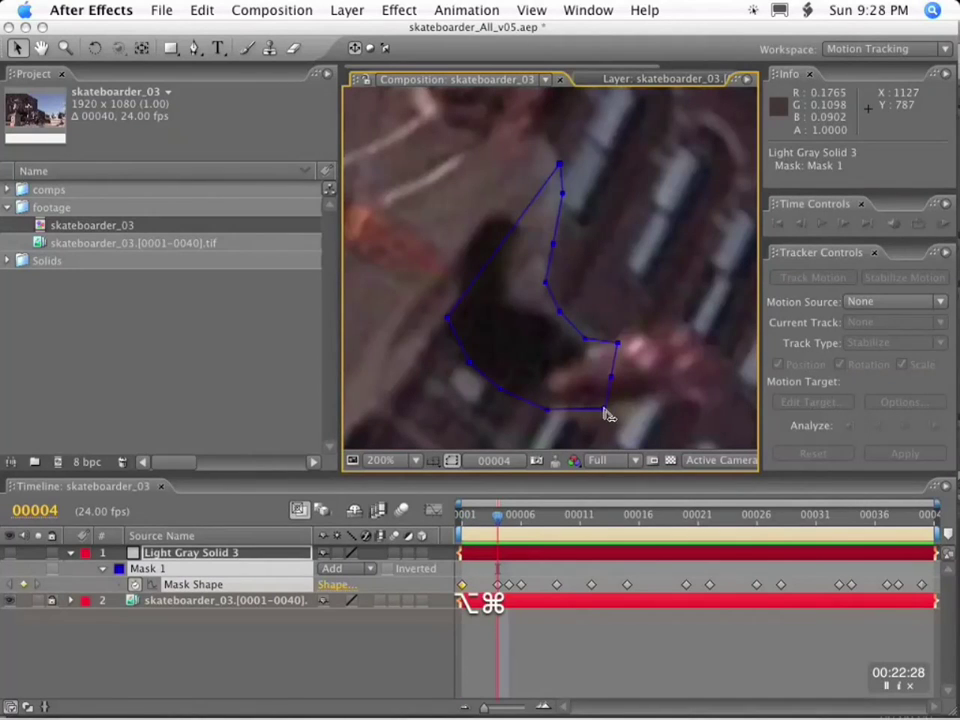
{"action": "mouse_move", "coordinate": [605, 408]}
{"action": "left_mouse_down"}
{"action": "mouse_move", "coordinate": [664, 401]}
{"action": "mouse_move", "coordinate": [619, 394]}
{"action": "left_mouse_up"}
{"action": "key", "text": "k"}
{"action": "key", "text": "k"}
{"action": "key", "text": "k"}
{"action": "key", "text": "k"}
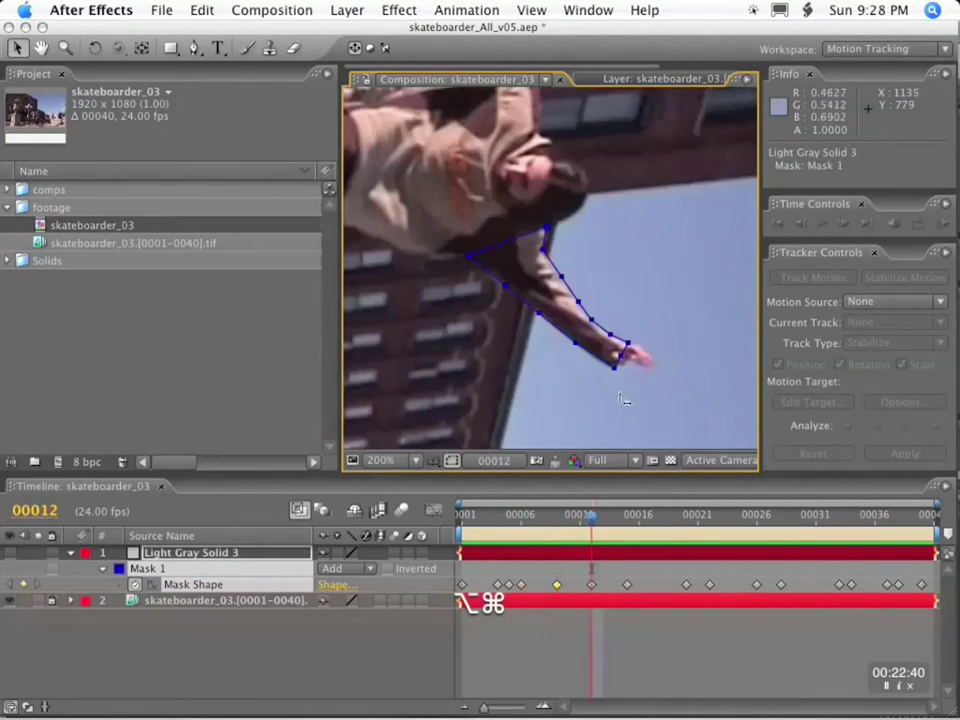
Step: Set the mask's RotoBezier tension to about 90% at frame 20 and about 83% at frame 26, adjusting frame 22 as well
{"action": "key", "text": "k"}
{"action": "key", "text": "k"}
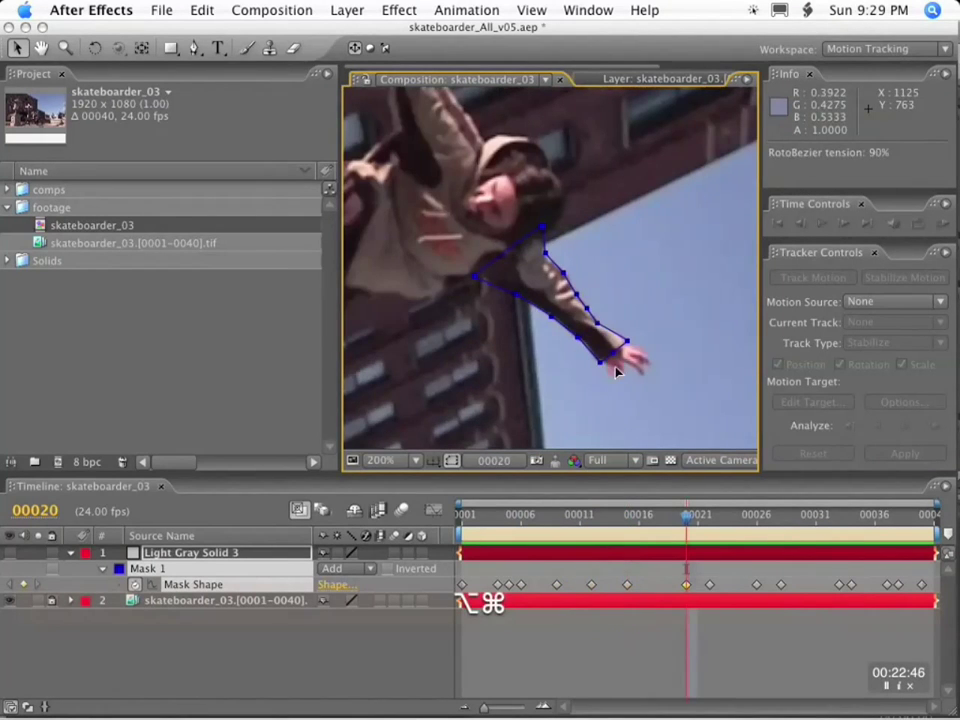
{"action": "key", "text": "ctrl+alt+k"}
{"action": "key", "text": "Return"}
{"action": "key", "text": "k"}
{"action": "key", "text": "ctrl+alt+k"}
{"action": "key", "text": "Return"}
{"action": "key", "text": "k"}
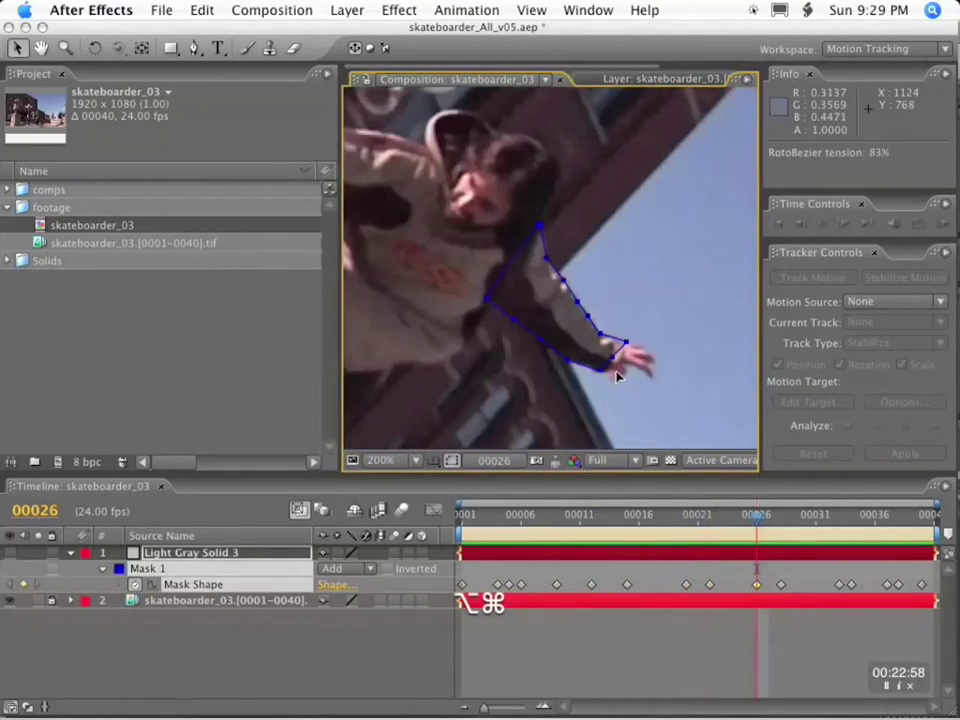
Step: Smooth the mask's RotoBezier curves at the keyframes from frame 28 through frame 40
{"action": "key", "text": "k"}
{"action": "key", "text": "k"}
{"action": "key", "text": "k"}
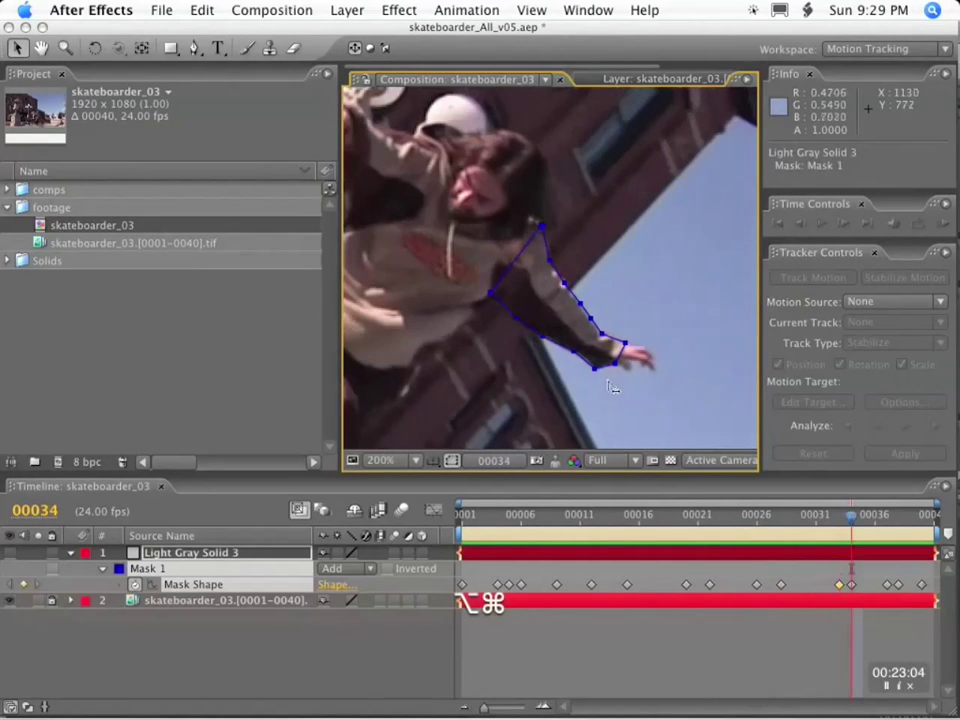
{"action": "key", "text": "k"}
{"action": "key", "text": "k"}
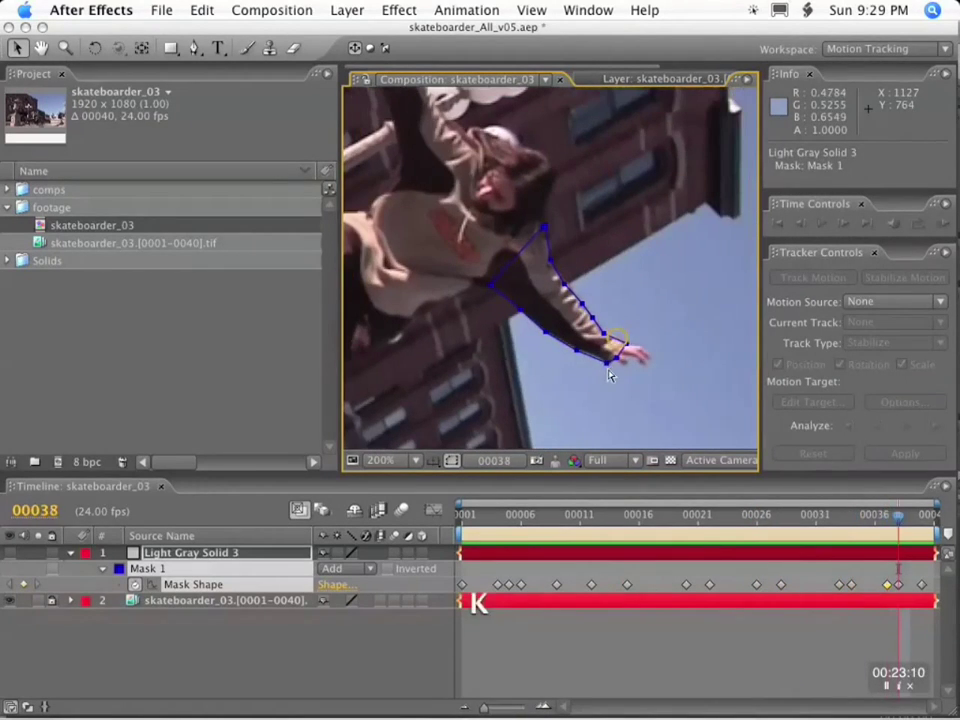
{"action": "key", "text": "k"}
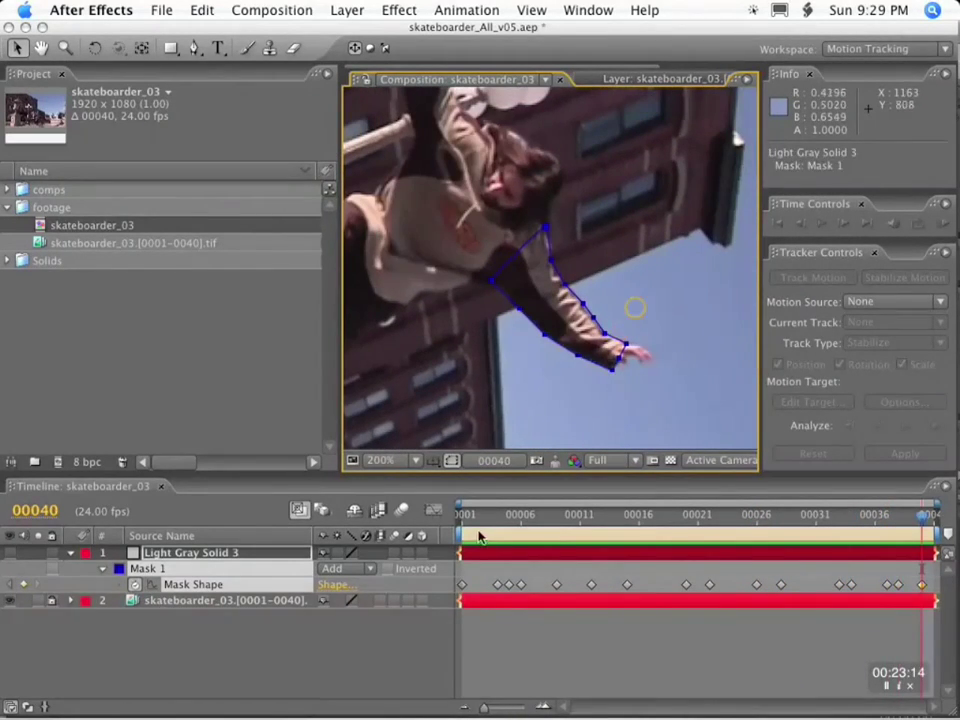
Step: Return to the start and refine the mask's lower edge along the bent arm at frames 4 and 5
{"action": "key", "text": "Home"}
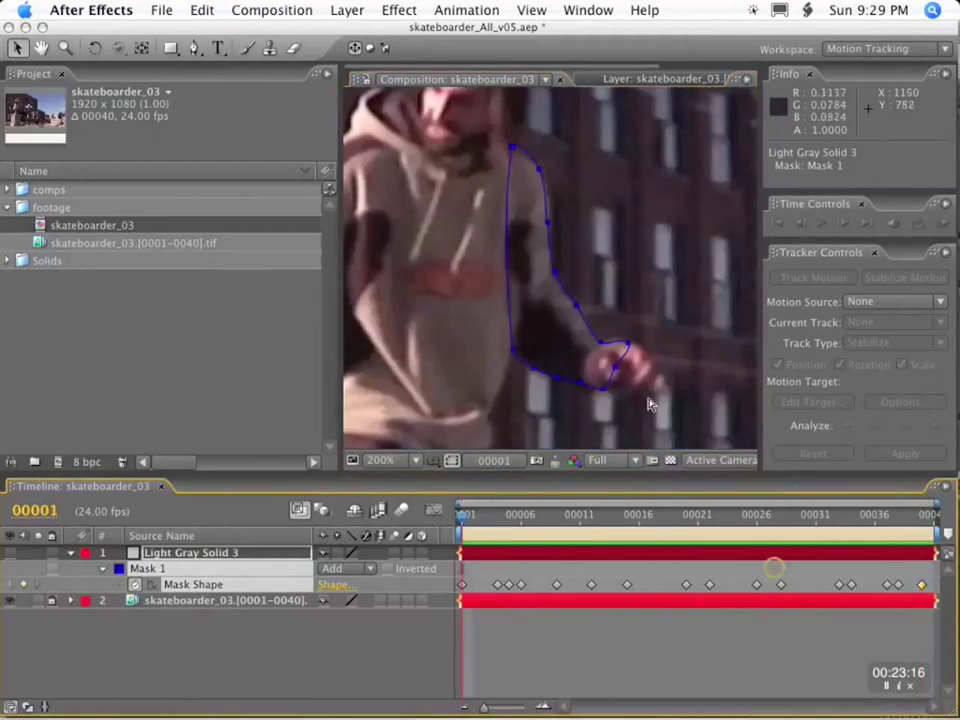
{"action": "key", "text": "k"}
{"action": "left_click", "coordinate": [578, 415]}
{"action": "left_click_drag", "start_coordinate": [548, 411], "coordinate": [546, 415]}
{"action": "key", "text": "k"}
{"action": "left_click_drag", "start_coordinate": [490, 380], "coordinate": [489, 372]}
Step: Add a mask vertex below the armpit at frame 6 and refit the underside and wrist at frame 9
{"action": "key", "text": "k"}
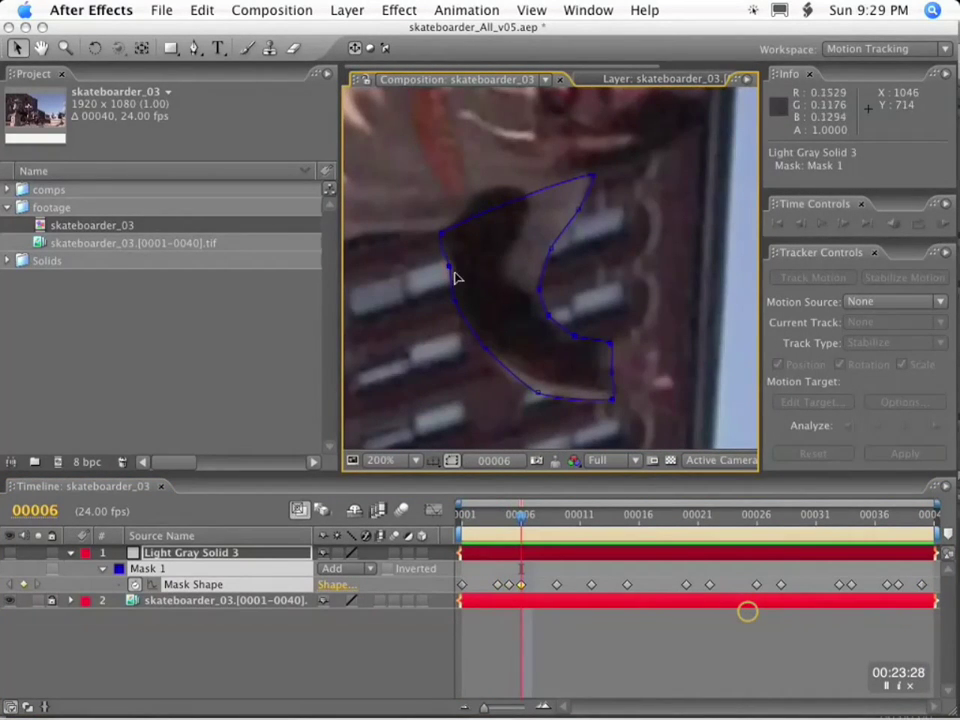
{"action": "key", "text": "k"}
{"action": "left_click_drag", "start_coordinate": [613, 384], "coordinate": [611, 388]}
{"action": "left_click_drag", "start_coordinate": [561, 363], "coordinate": [560, 366]}
{"action": "key", "text": "k"}
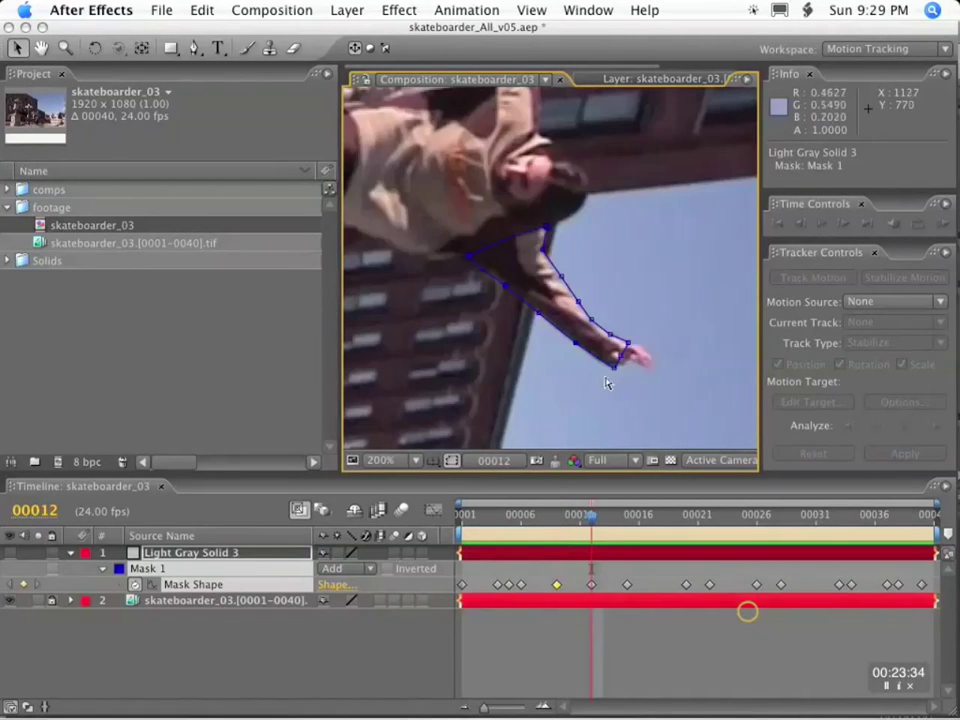
Step: Nudge the mask's forearm underside at frame 20 and refit its upper forearm edge at frame 22
{"action": "key", "text": "k"}
{"action": "key", "text": "k"}
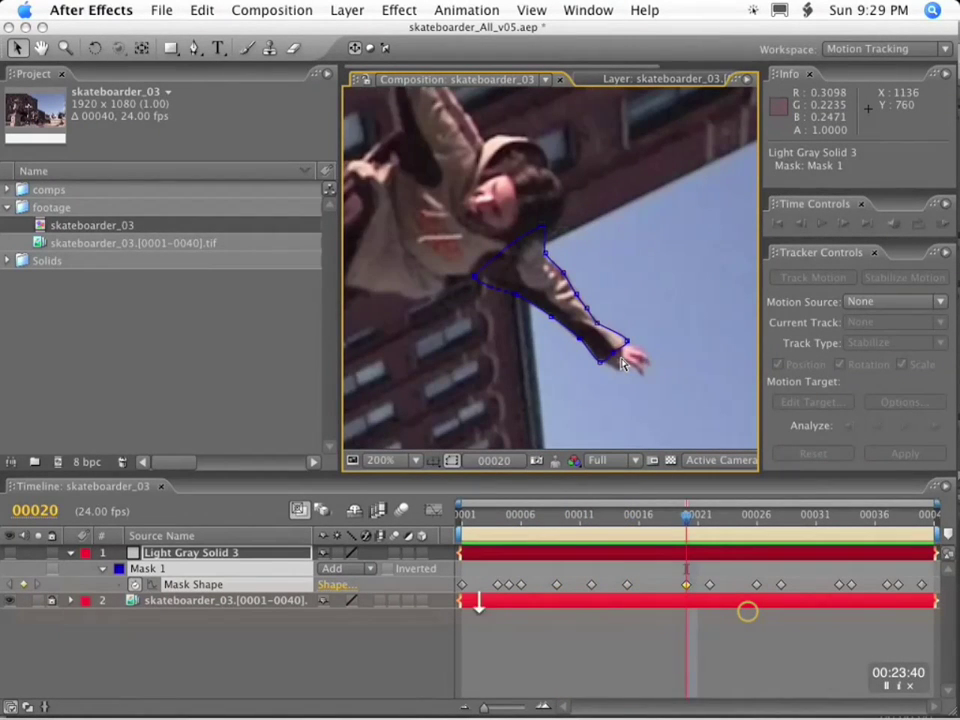
{"action": "key", "text": "k"}
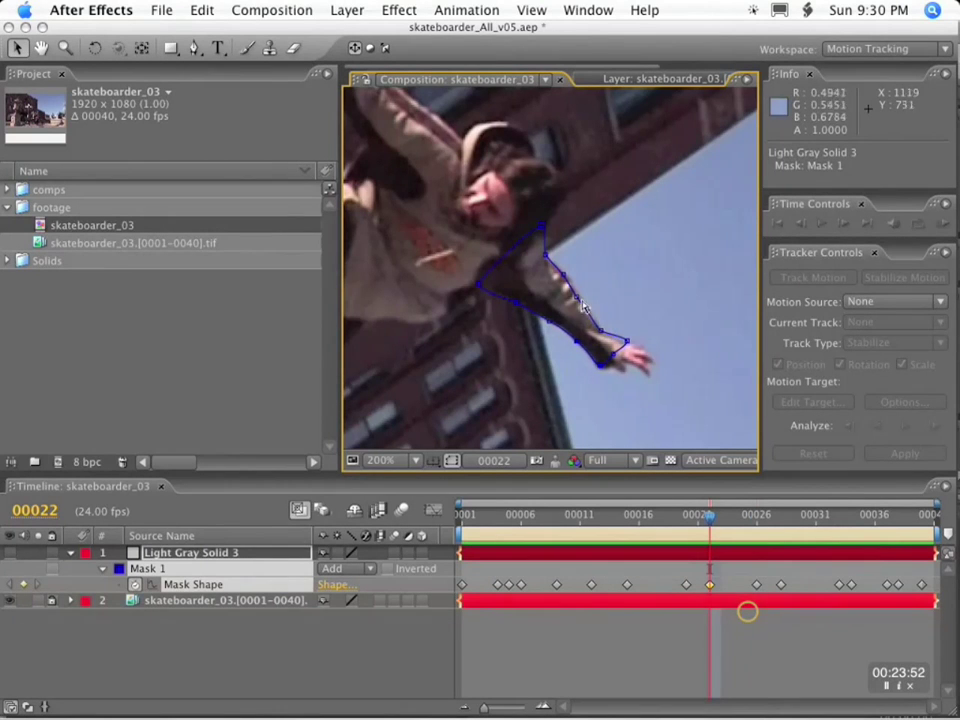
Step: Add a vertex on the mask's underside near the wrist and refine the lower edge at the keyframes through frame 38
{"action": "key", "text": "k"}
{"action": "key", "text": "k"}
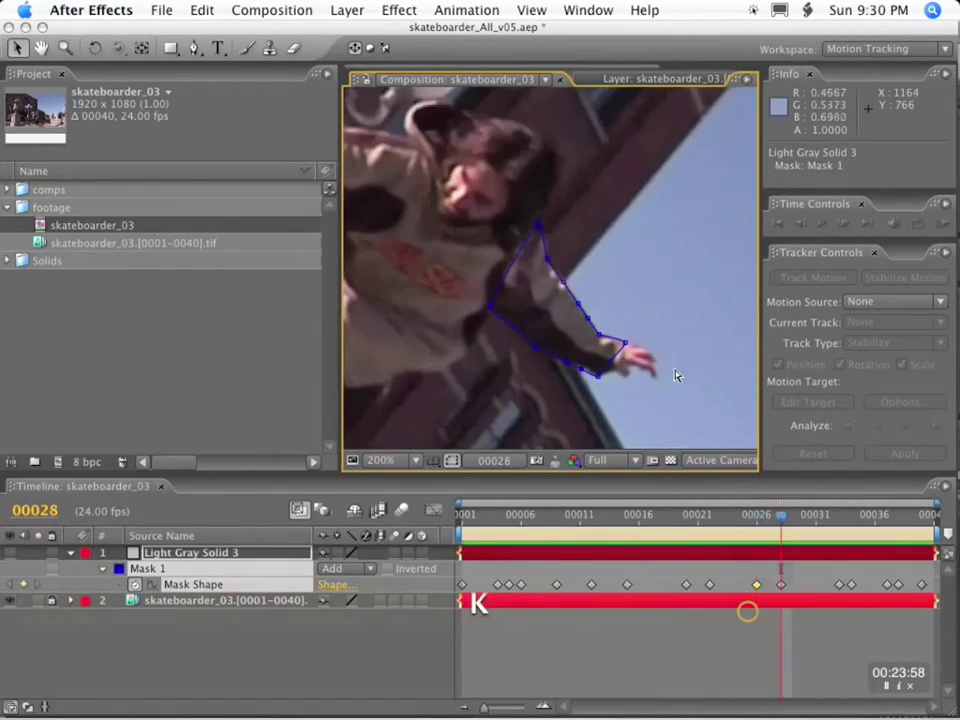
{"action": "key", "text": "k"}
{"action": "key", "text": "k"}
{"action": "key", "text": "k"}
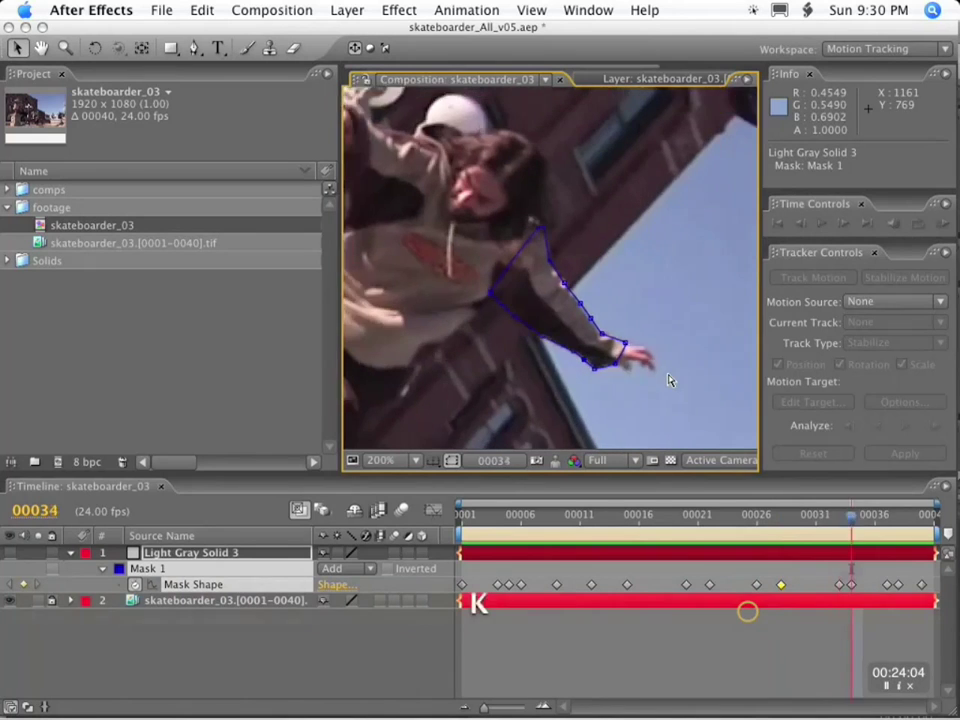
{"action": "key", "text": "Right"}
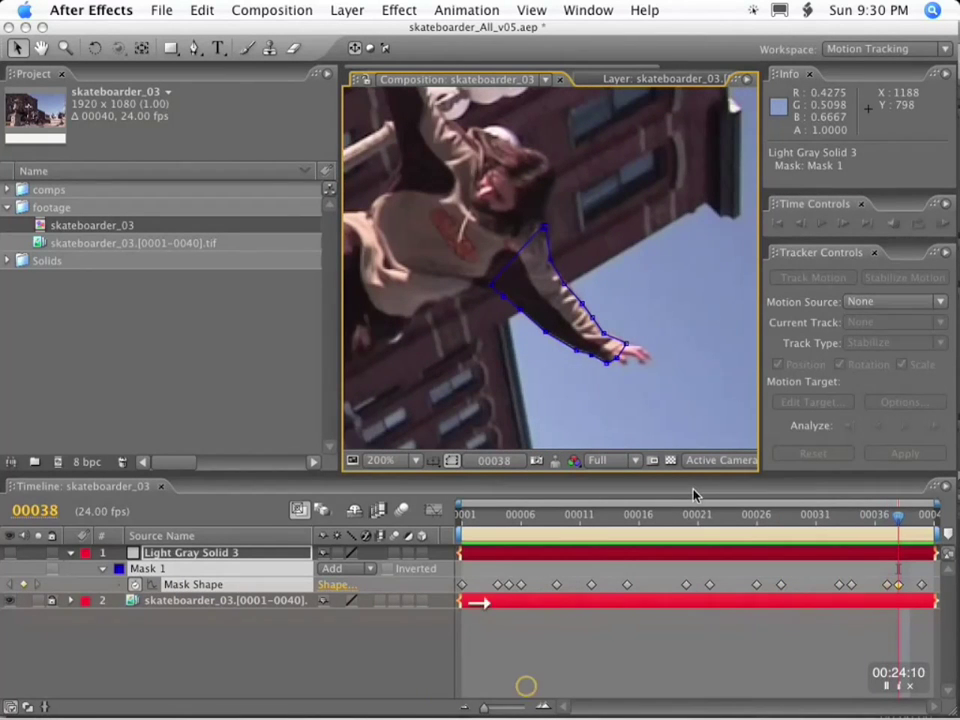
{"action": "key", "text": "k"}
Step: Free-transform the whole mask at frame 35 to about 100.4% width and 98% height to fit the arm
{"action": "left_click_drag", "start_coordinate": [923, 514], "coordinate": [858, 518]}
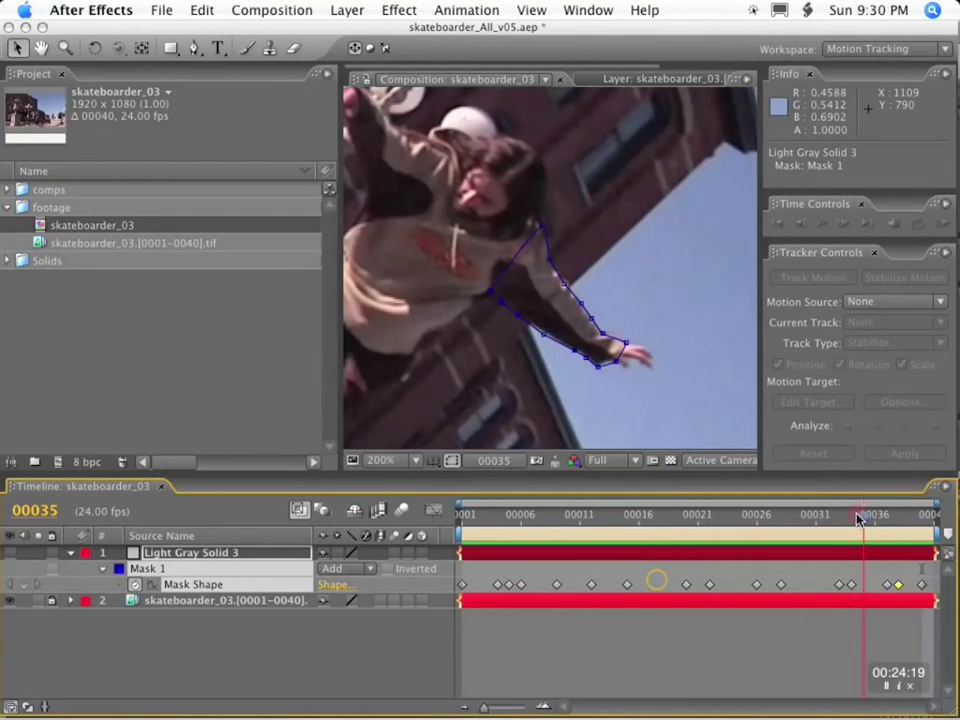
{"action": "double_click", "coordinate": [574, 345]}
{"action": "left_click_drag", "start_coordinate": [634, 369], "coordinate": [628, 370]}
{"action": "left_click", "coordinate": [596, 344]}
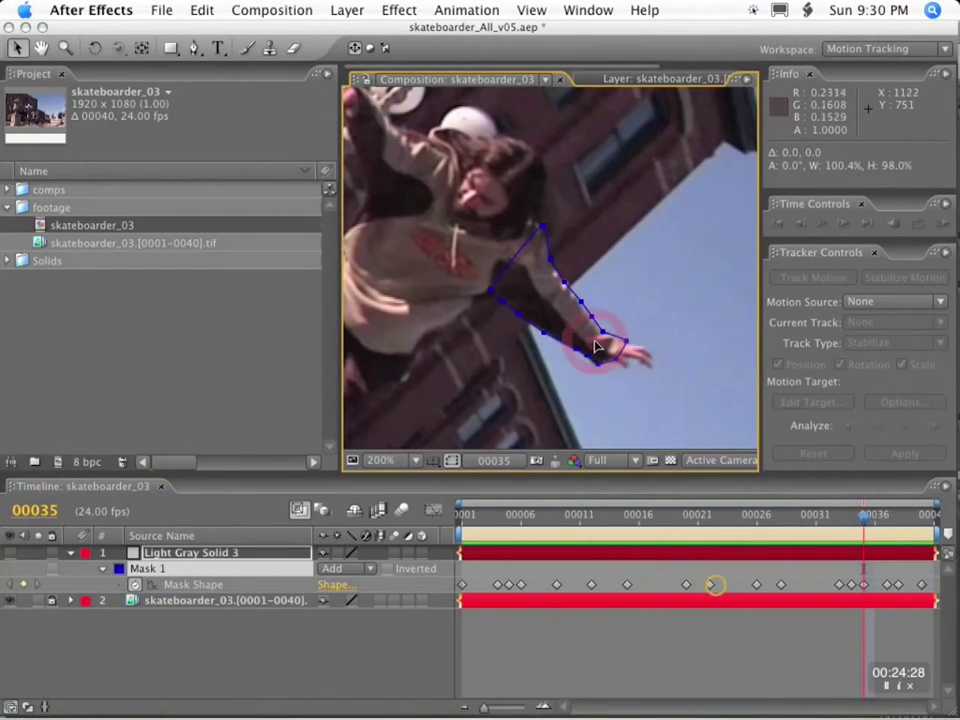
Step: Free-transform the mask to fit the arm at frame 34, and step back to frame 32
{"action": "key", "text": "Page_Up"}
{"action": "double_click", "coordinate": [596, 369]}
{"action": "left_click_drag", "start_coordinate": [543, 231], "coordinate": [543, 231]}
{"action": "left_click_drag", "start_coordinate": [490, 369], "coordinate": [492, 371]}
{"action": "key", "text": "Page_Up"}
{"action": "key", "text": "Page_Up"}
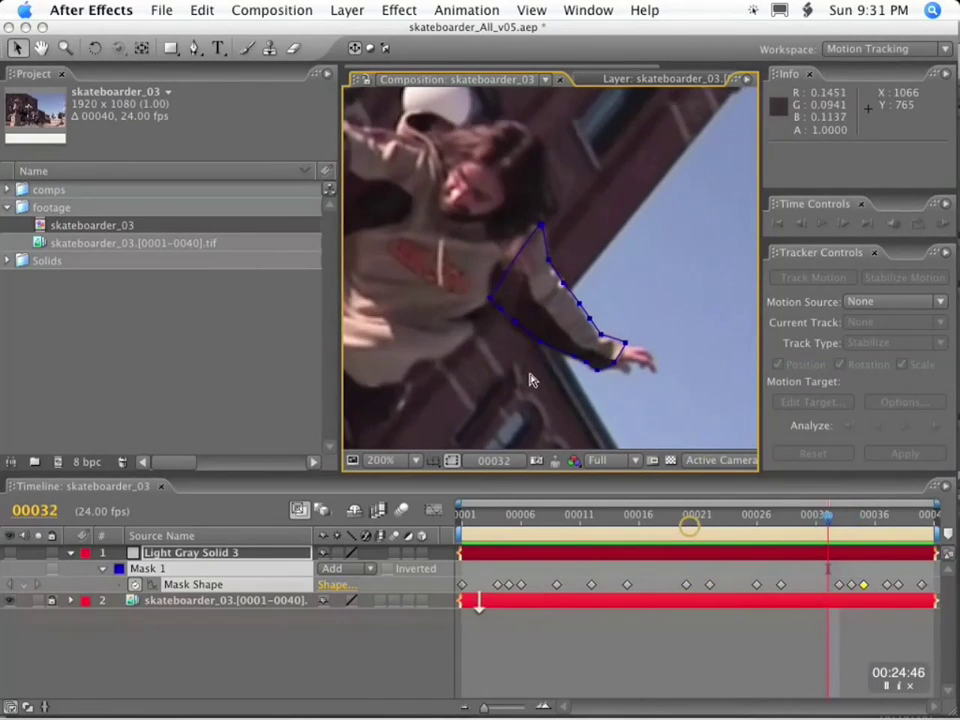
Step: Refit the mask's underside near the armpit to the sleeve at frames 32 and 33
{"action": "key", "text": "Page_Down"}
{"action": "key", "text": "Page_Up"}
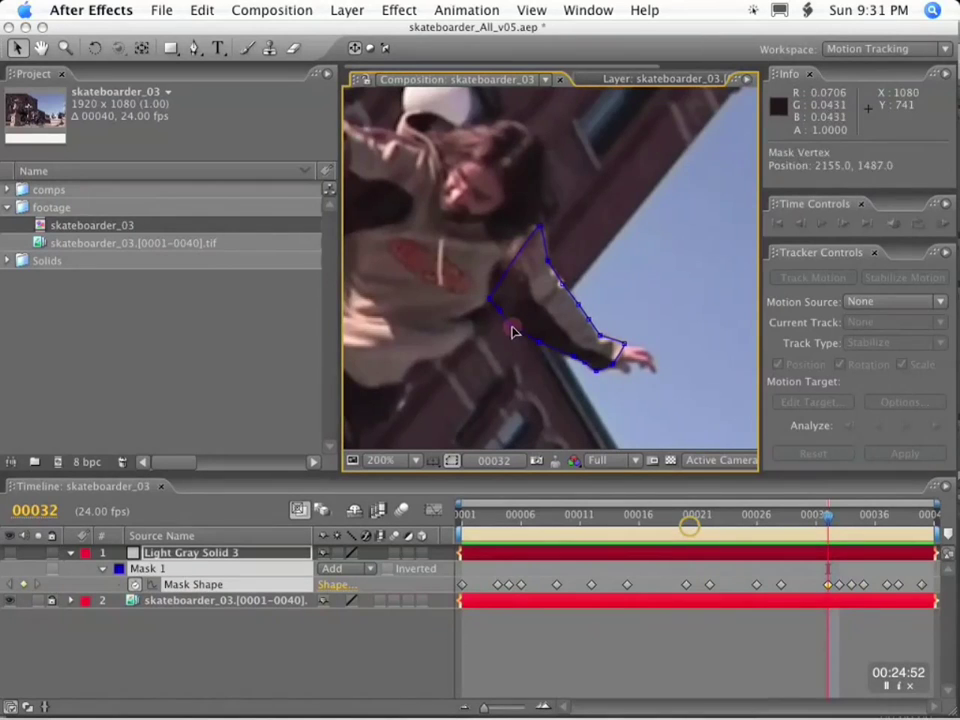
{"action": "key", "text": "Page_Down"}
{"action": "left_click", "coordinate": [549, 224]}
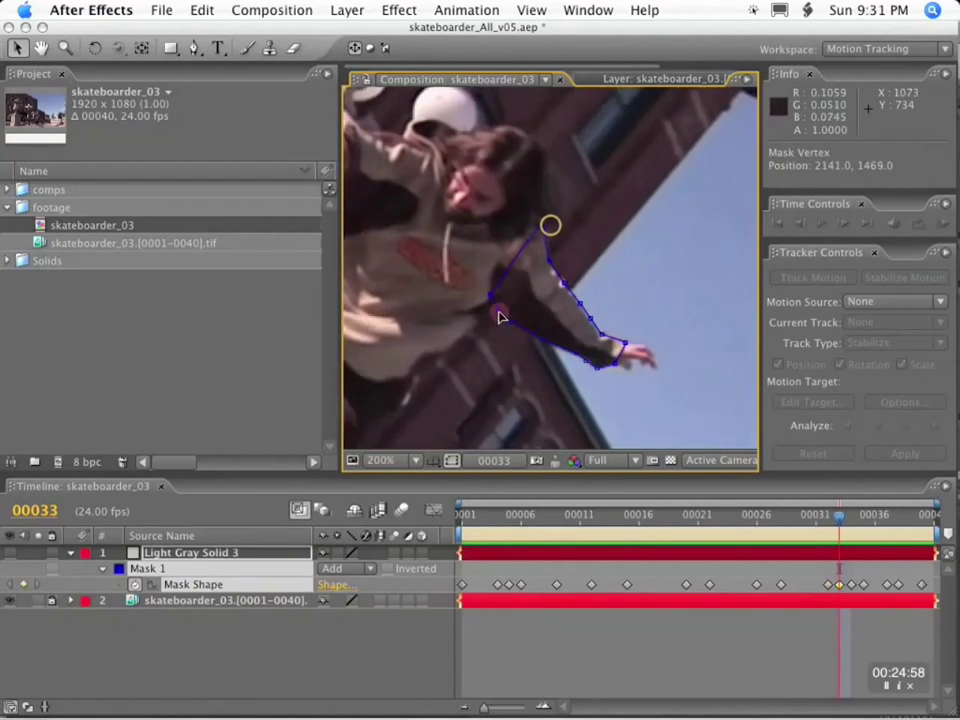
{"action": "key", "text": "Page_Up"}
{"action": "key", "text": "Page_Up"}
{"action": "key", "text": "Page_Up"}
{"action": "key", "text": "Page_Up"}
{"action": "key", "text": "Page_Up"}
{"action": "key", "text": "Page_Up"}
{"action": "key", "text": "Page_Down"}
{"action": "key", "text": "Page_Down"}
{"action": "key", "text": "Page_Down"}
{"action": "key", "text": "Page_Down"}
{"action": "key", "text": "Page_Down"}
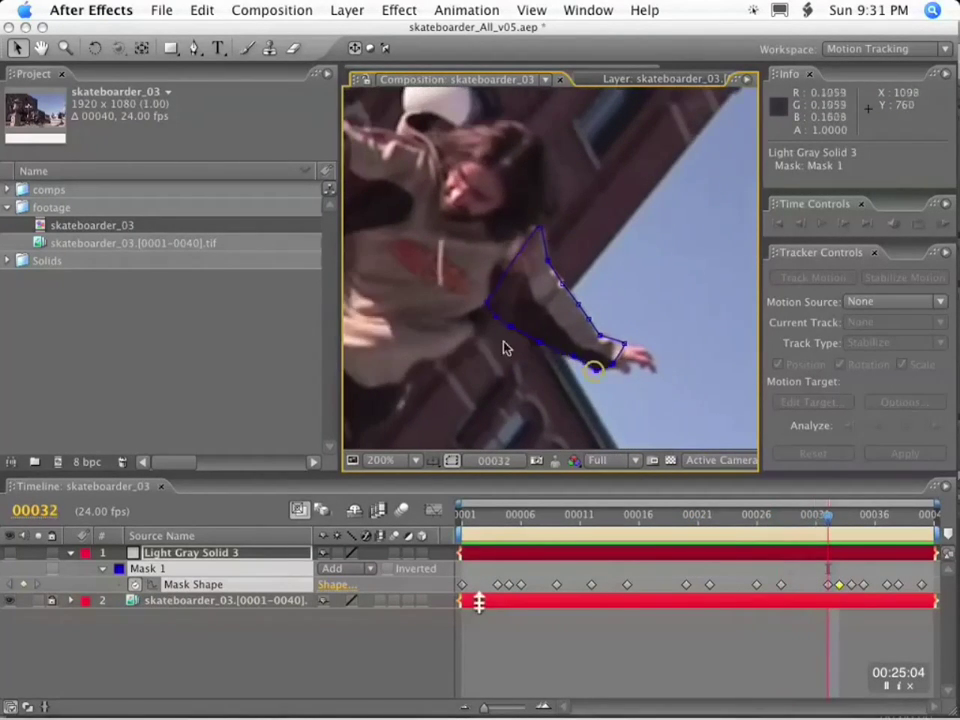
Step: Keyframe the mask at frame 31 with its lower edge fitted to the underside of the arm
{"action": "key", "text": "Page_Up"}
{"action": "key", "text": "Page_Down"}
{"action": "key", "text": "Page_Down"}
{"action": "key", "text": "Page_Down"}
{"action": "key", "text": "Page_Down"}
{"action": "key", "text": "Page_Up"}
{"action": "key", "text": "Page_Up"}
{"action": "key", "text": "Page_Up"}
{"action": "key", "text": "Page_Up"}
{"action": "key", "text": "Page_Up"}
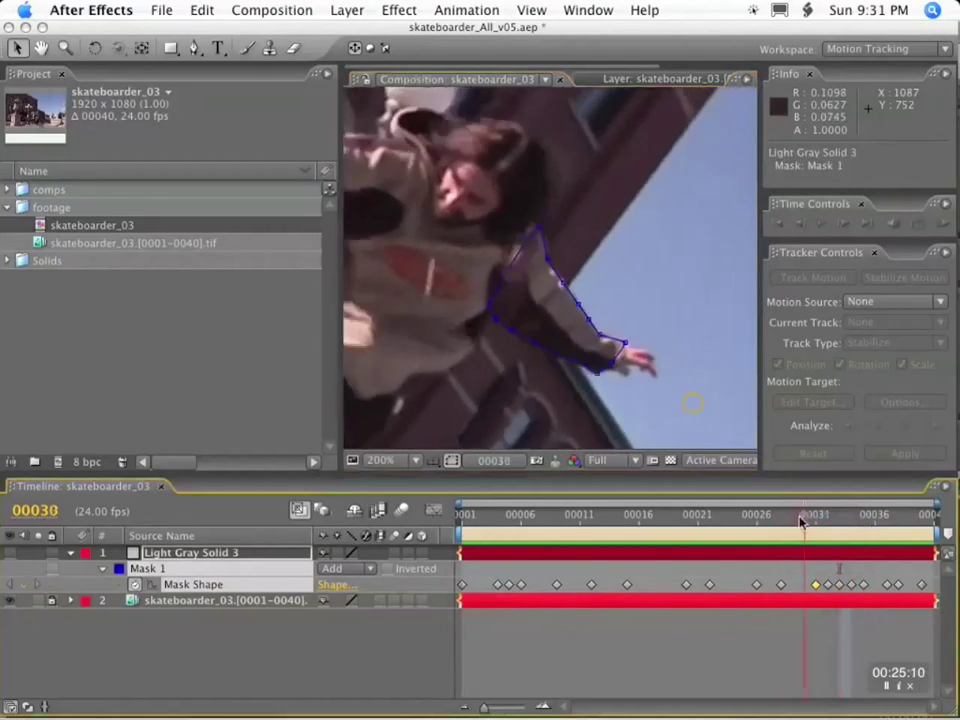
Step: Move the mask's underside vertices onto the lower edge of the arm at frame 13
{"action": "left_click", "coordinate": [686, 515]}
{"action": "left_click_drag", "start_coordinate": [686, 516], "coordinate": [602, 497]}
{"action": "left_click_drag", "start_coordinate": [541, 308], "coordinate": [581, 340]}
{"action": "left_click", "coordinate": [580, 342]}
{"action": "left_click_drag", "start_coordinate": [593, 354], "coordinate": [596, 352]}
{"action": "left_click_drag", "start_coordinate": [544, 311], "coordinate": [543, 309]}
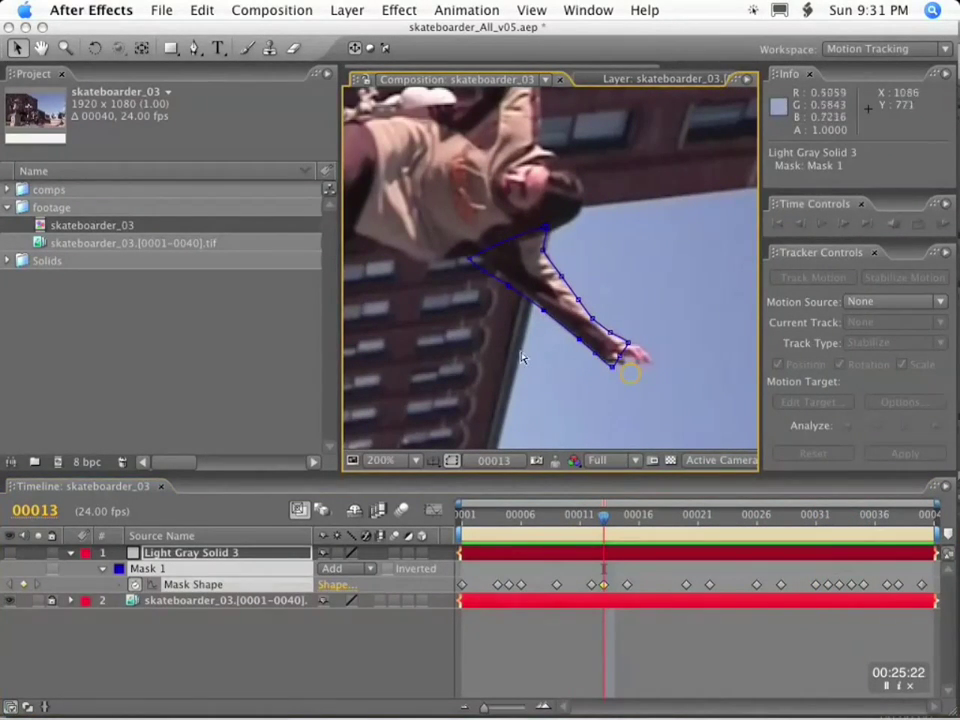
Step: Refine the mask's underside at frame 12 and refit it frame by frame from frame 17 through frame 23
{"action": "mouse_move", "coordinate": [603, 516]}
{"action": "left_mouse_down"}
{"action": "mouse_move", "coordinate": [579, 516]}
{"action": "mouse_move", "coordinate": [591, 516]}
{"action": "left_mouse_up"}
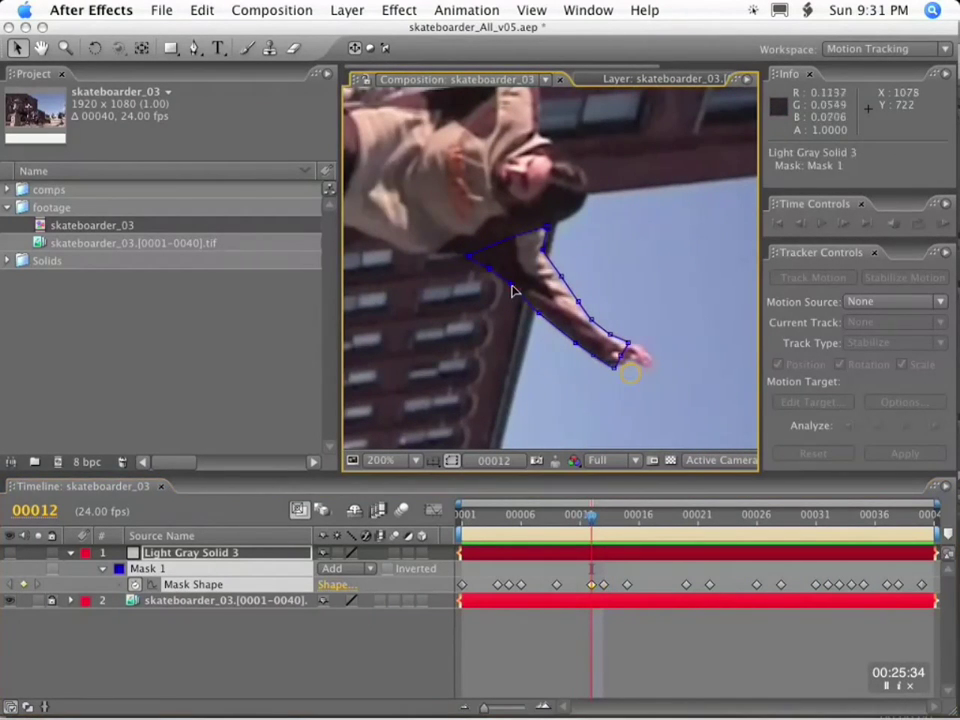
{"action": "key", "text": "Page_Down"}
{"action": "key", "text": "Page_Down"}
{"action": "left_click_drag", "start_coordinate": [487, 274], "coordinate": [519, 291]}
{"action": "key", "text": "Page_Down"}
{"action": "key", "text": "Page_Down"}
{"action": "key", "text": "Page_Down"}
{"action": "left_click_drag", "start_coordinate": [549, 315], "coordinate": [551, 316]}
{"action": "key", "text": "Page_Down"}
{"action": "key", "text": "Page_Down"}
{"action": "key", "text": "Page_Up"}
{"action": "left_click_drag", "start_coordinate": [490, 279], "coordinate": [495, 287]}
{"action": "key", "text": "Page_Down"}
{"action": "key", "text": "Page_Down"}
{"action": "mouse_move", "coordinate": [518, 293]}
{"action": "left_mouse_down"}
{"action": "mouse_move", "coordinate": [552, 319]}
{"action": "mouse_move", "coordinate": [493, 293]}
{"action": "mouse_move", "coordinate": [516, 304]}
{"action": "left_mouse_up"}
{"action": "key", "text": "Page_Down"}
{"action": "key", "text": "Page_Down"}
{"action": "left_click_drag", "start_coordinate": [574, 345], "coordinate": [576, 348]}
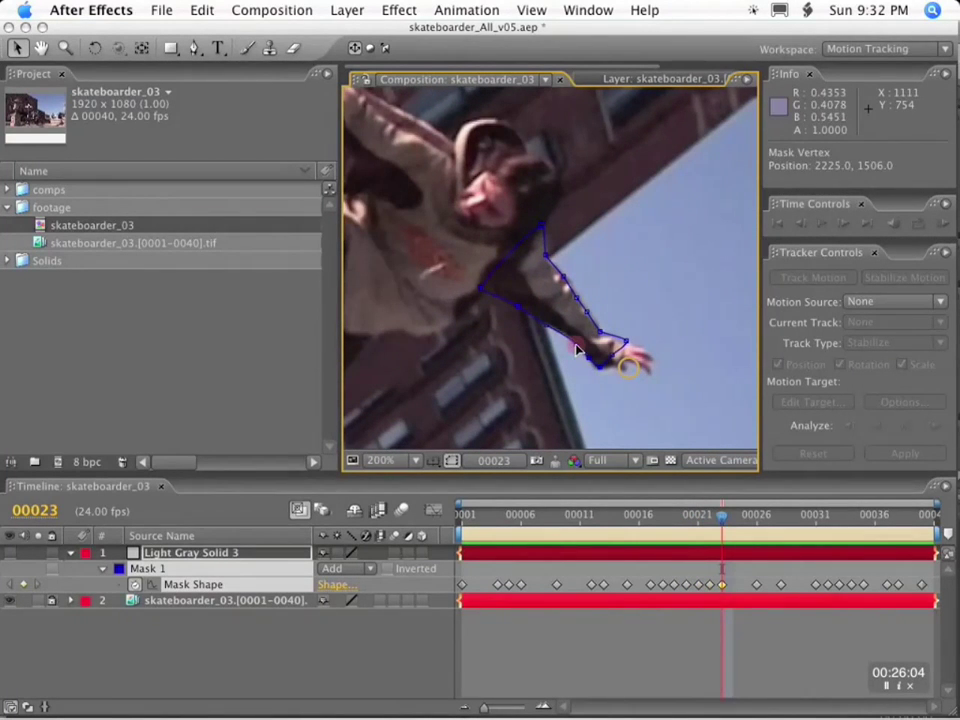
{"action": "left_click", "coordinate": [564, 340], "text": "super"}
{"action": "key", "text": "Page_Down"}
Step: Keyframe the mask at frame 10 with its forearm underside vertices fitted to the sleeve
{"action": "key", "text": "space"}
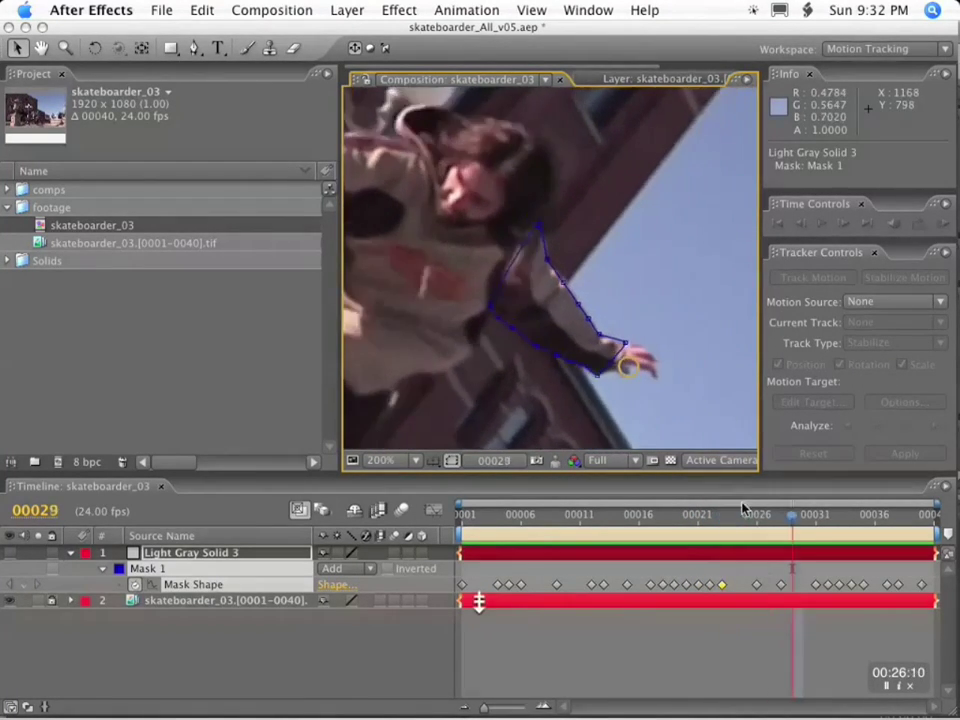
{"action": "left_click_drag", "start_coordinate": [780, 515], "coordinate": [568, 515]}
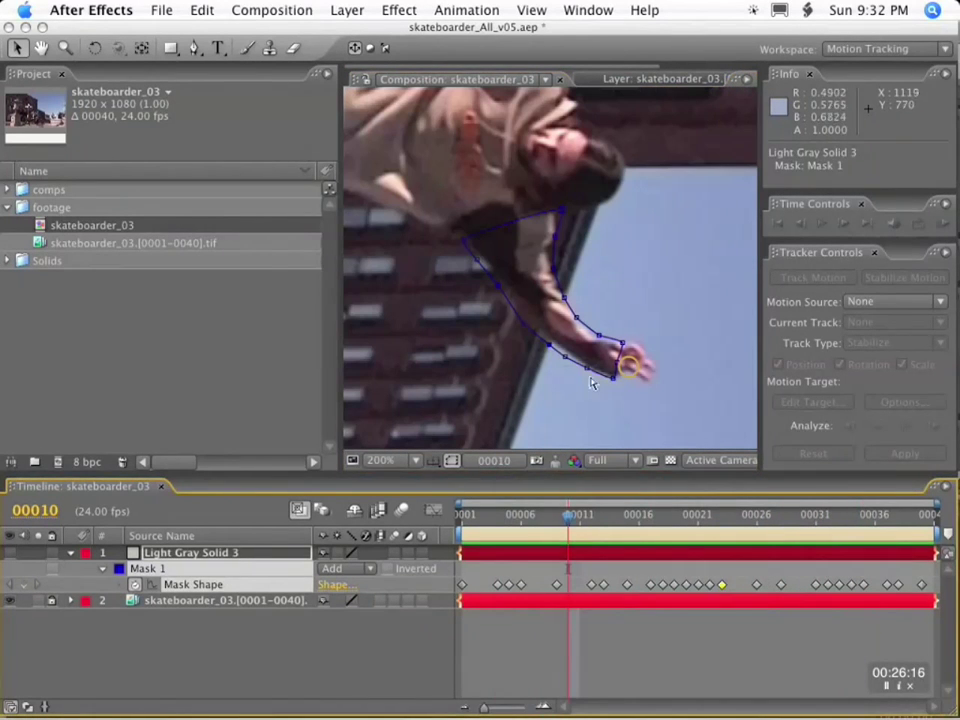
{"action": "left_click_drag", "start_coordinate": [546, 343], "coordinate": [548, 347]}
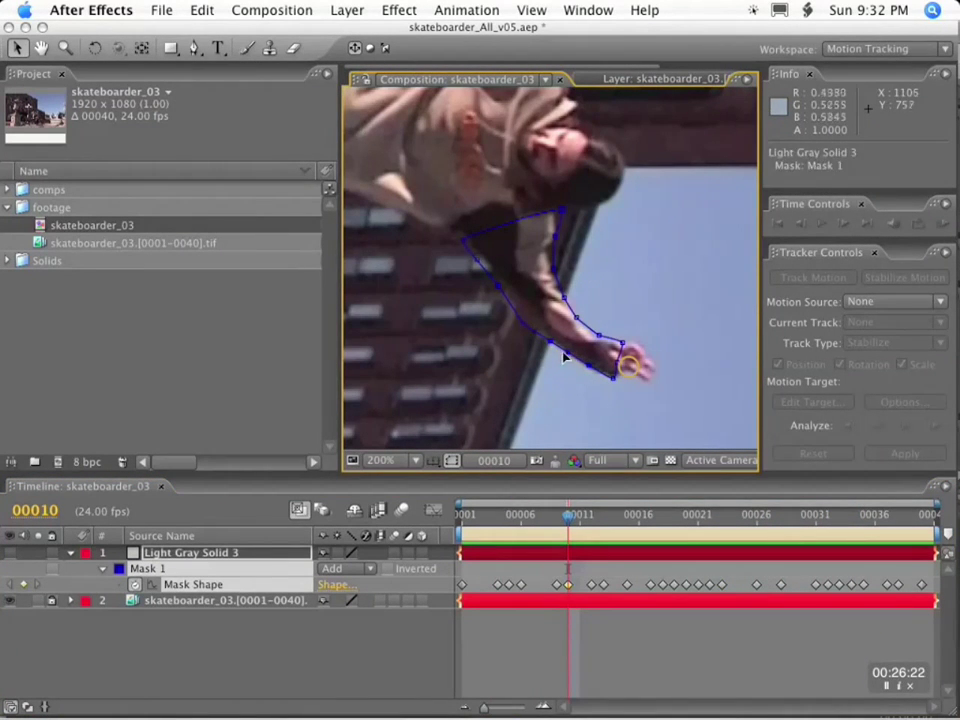
Step: Step through the mask shape keyframes up to frame 32 to check the outline against the arm
{"action": "left_click_drag", "start_coordinate": [619, 516], "coordinate": [441, 508]}
{"action": "key", "text": "k"}
{"action": "key", "text": "k"}
{"action": "key", "text": "k"}
{"action": "key", "text": "k"}
{"action": "key", "text": "k"}
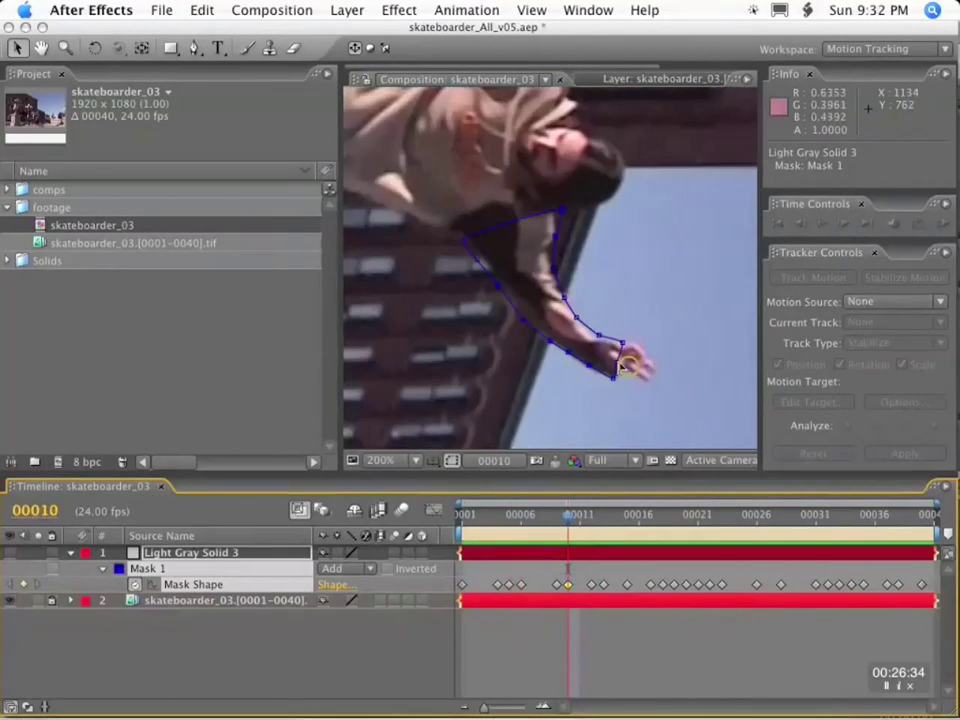
{"action": "key", "text": "k"}
{"action": "key", "text": "k"}
{"action": "key", "text": "k"}
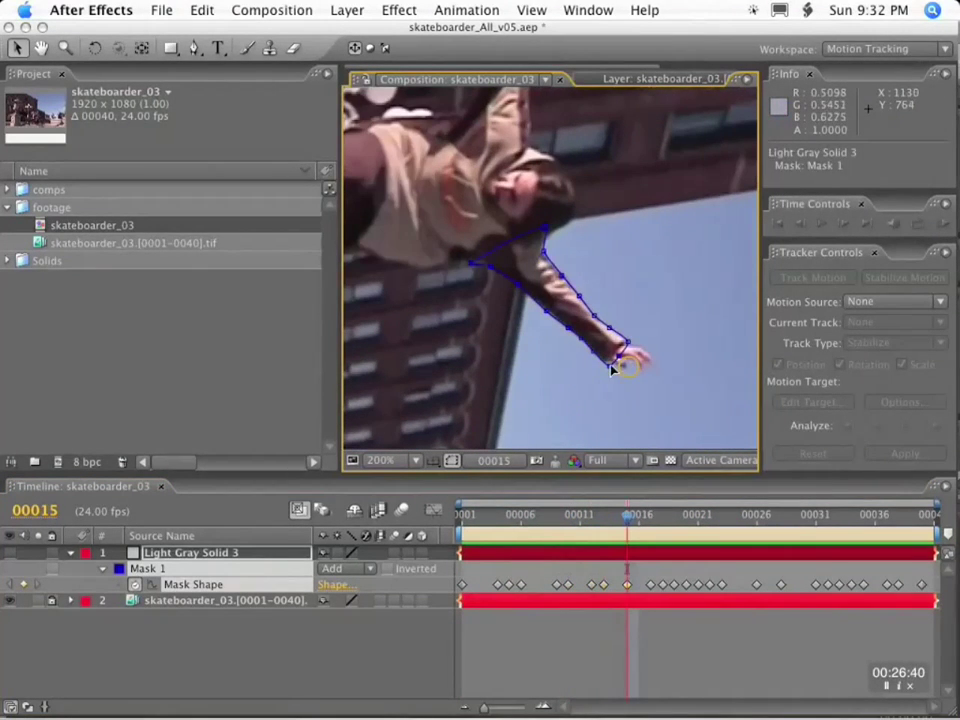
{"action": "key", "text": "k"}
{"action": "key", "text": "k"}
{"action": "key", "text": "k"}
{"action": "key", "text": "k"}
{"action": "key", "text": "k"}
{"action": "key", "text": "k"}
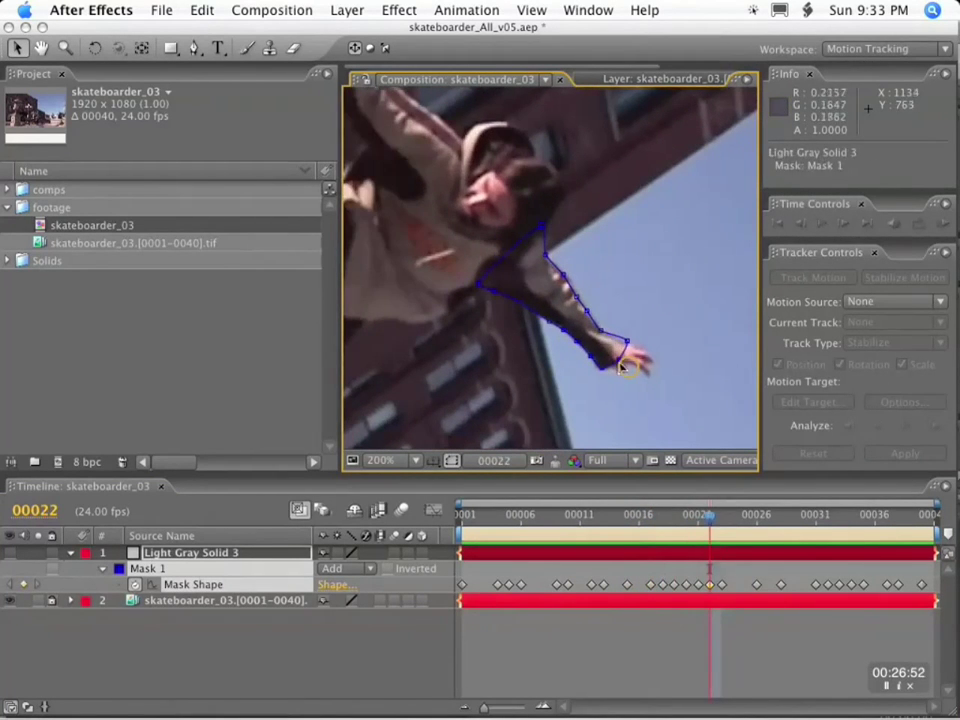
{"action": "key", "text": "k"}
{"action": "key", "text": "k"}
{"action": "key", "text": "k"}
{"action": "key", "text": "k"}
{"action": "key", "text": "k"}
{"action": "key", "text": "k"}
{"action": "key", "text": "k"}
{"action": "key", "text": "k"}
{"action": "key", "text": "k"}
{"action": "key", "text": "k"}
{"action": "key", "text": "k"}
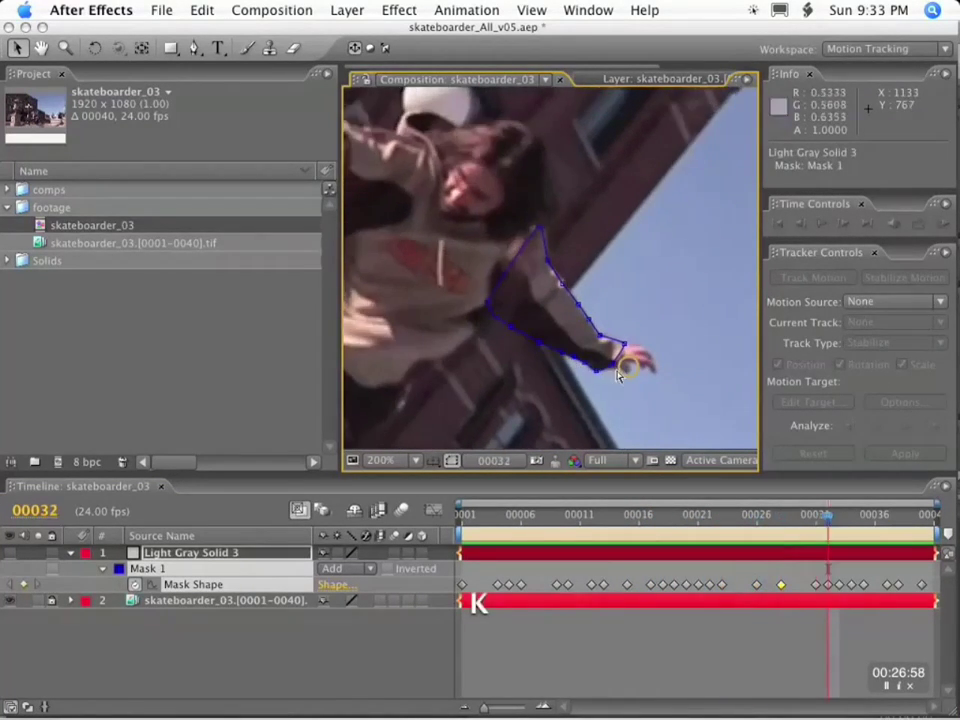
Step: Keyframe the mask shape at frames 7 and 24, and adjust the upper sleeve edge at 400% zoom
{"action": "left_click_drag", "start_coordinate": [732, 514], "coordinate": [531, 404]}
{"action": "left_click_drag", "start_coordinate": [528, 514], "coordinate": [733, 518]}
{"action": "scroll", "coordinate": [606, 285], "scroll_direction": "up", "scroll_amount": 2}
{"action": "key", "text": "alt+m"}
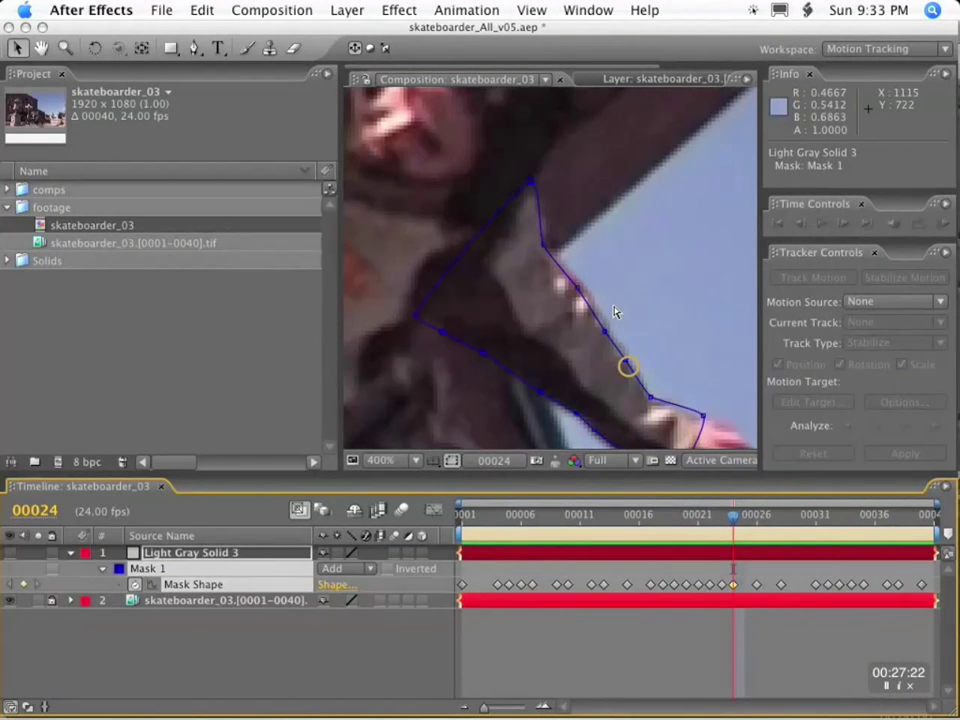
{"action": "key", "text": "Page_Up"}
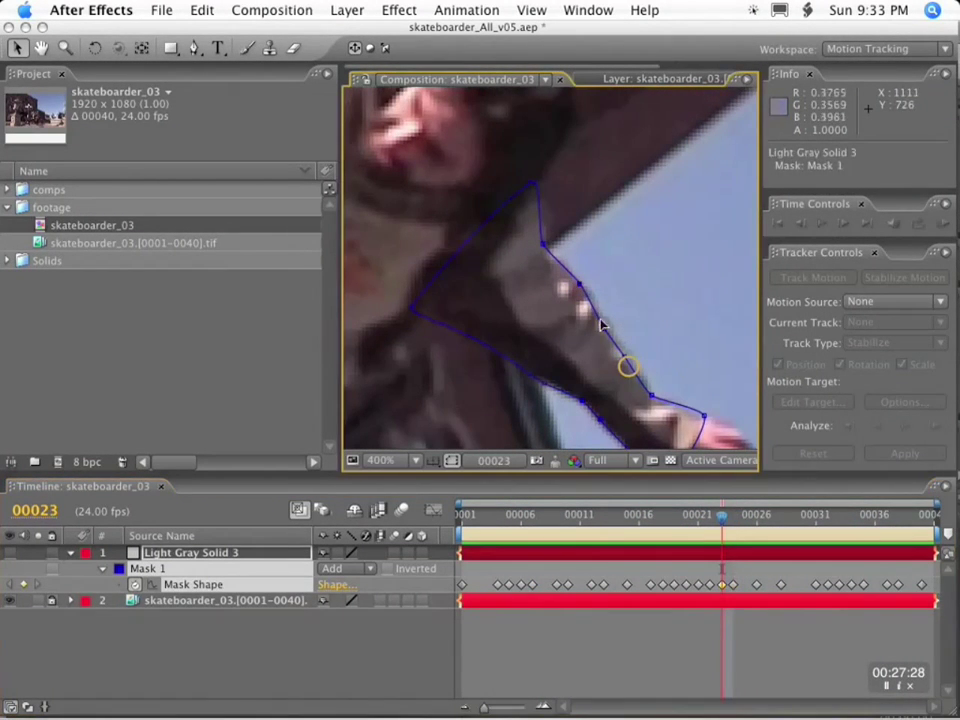
{"action": "key", "text": "Page_Down"}
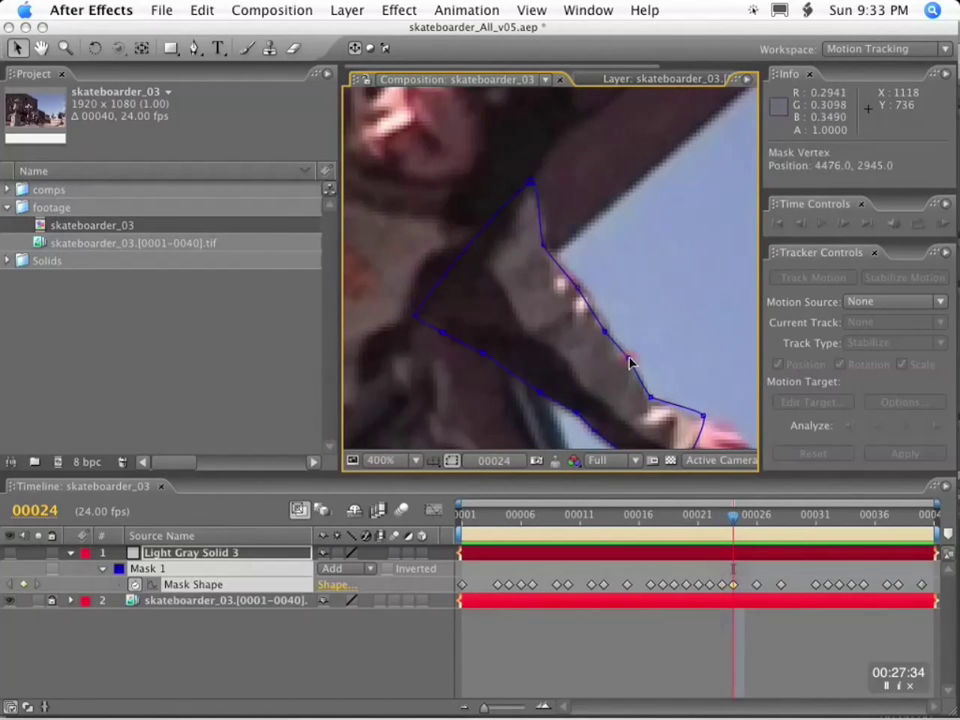
{"action": "key", "text": "k"}
{"action": "mouse_move", "coordinate": [578, 288]}
{"action": "left_mouse_down"}
{"action": "mouse_move", "coordinate": [588, 292]}
{"action": "mouse_move", "coordinate": [565, 282]}
{"action": "left_mouse_up"}
Step: Review the mask's fit at the keyframes through frame 33, using a maximized composition view
{"action": "key", "text": "k"}
{"action": "key", "text": "j"}
{"action": "key", "text": "k"}
{"action": "key", "text": "comma"}
{"action": "key", "text": "k"}
{"action": "key", "text": "k"}
{"action": "key", "text": "k"}
{"action": "key", "text": "j"}
{"action": "key", "text": "j"}
{"action": "key", "text": "j"}
{"action": "key", "text": "k"}
{"action": "key", "text": "k"}
{"action": "key", "text": "k"}
{"action": "key", "text": "grave"}
{"action": "key", "text": "period"}
{"action": "key", "text": "space"}
{"action": "left_click_drag", "start_coordinate": [560, 507], "coordinate": [694, 402]}
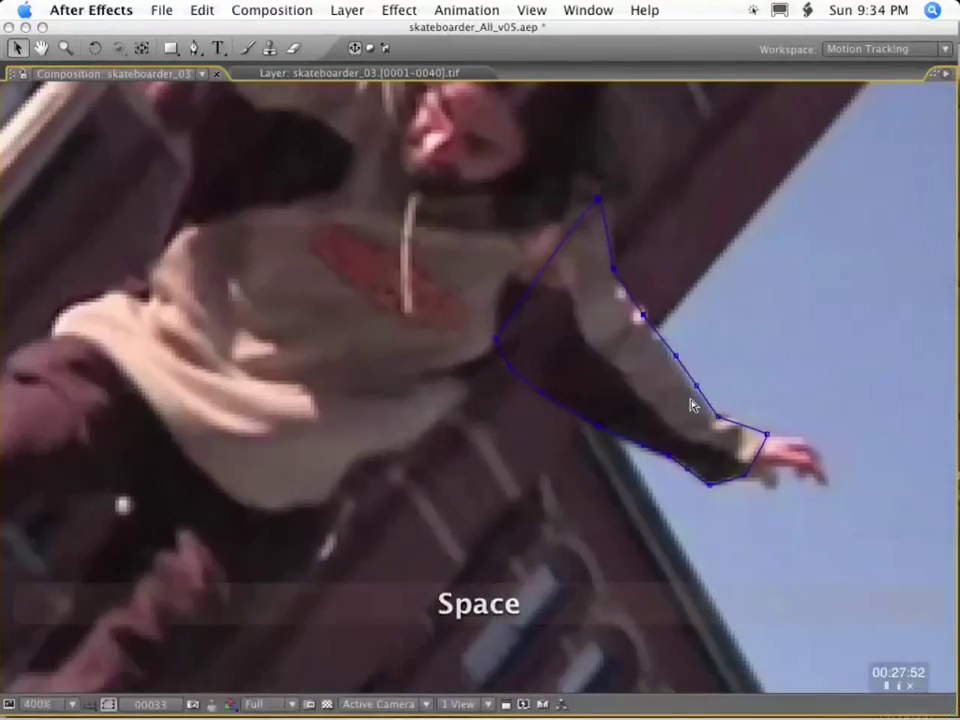
Step: Nudge the mask's two shoulder vertices at frame 1 to follow the top of the sleeve
{"action": "key", "text": "Home"}
{"action": "key", "text": "space"}
{"action": "left_click_drag", "start_coordinate": [722, 292], "coordinate": [660, 409]}
{"action": "left_click_drag", "start_coordinate": [523, 216], "coordinate": [531, 218]}
{"action": "left_click_drag", "start_coordinate": [471, 161], "coordinate": [467, 167]}
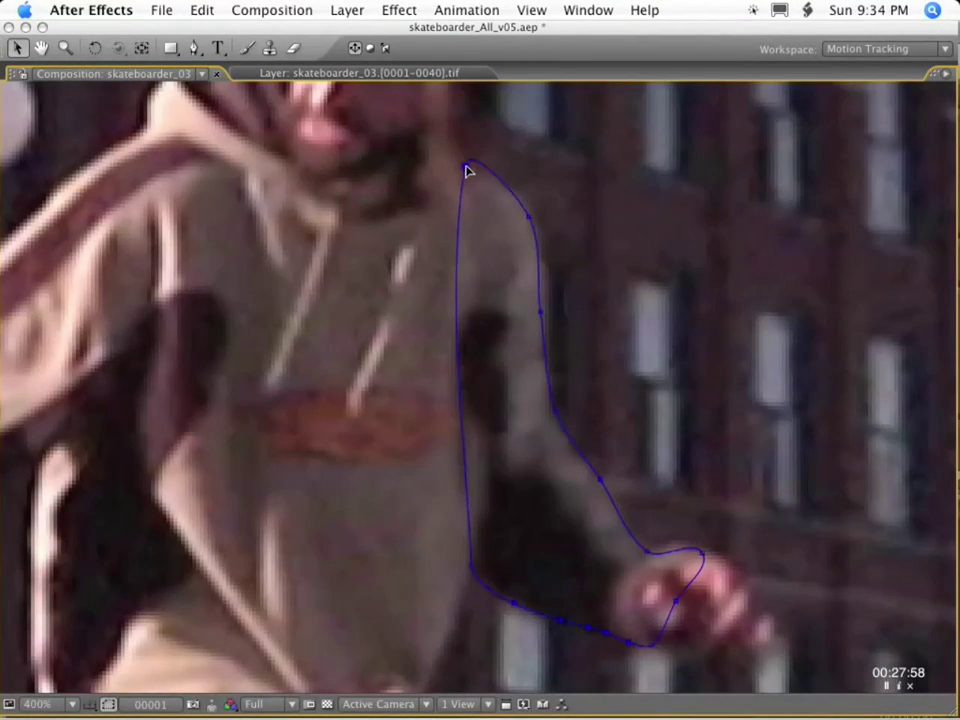
Step: Check the keyframes from frame 4 onward and pull the mask's upper forearm vertices at frame 10 closer to the arm
{"action": "key", "text": "k"}
{"action": "left_click_drag", "start_coordinate": [567, 195], "coordinate": [552, 175]}
{"action": "key", "text": "comma"}
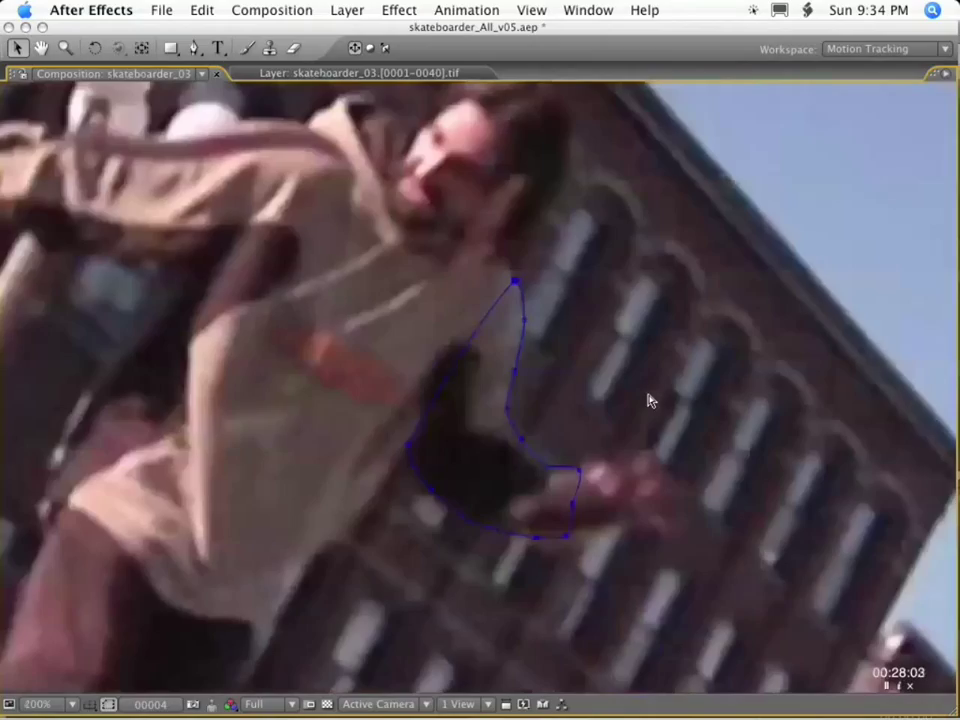
{"action": "key", "text": "k"}
{"action": "key", "text": "k"}
{"action": "key", "text": "k"}
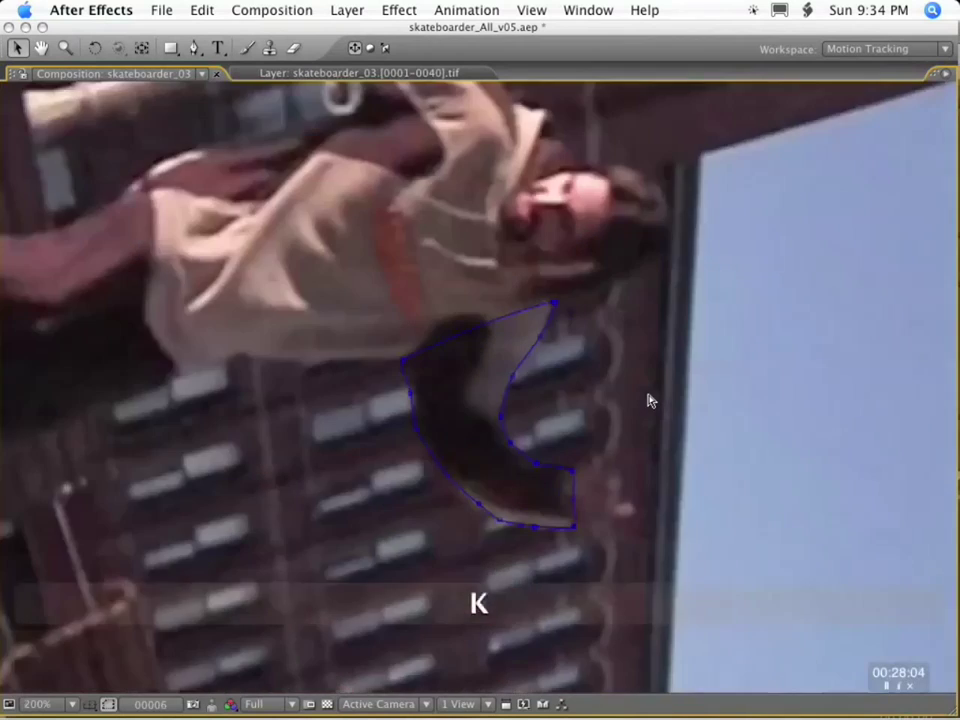
{"action": "key", "text": "k"}
{"action": "key", "text": "period"}
{"action": "key", "text": "space"}
{"action": "left_click_drag", "start_coordinate": [690, 411], "coordinate": [659, 300]}
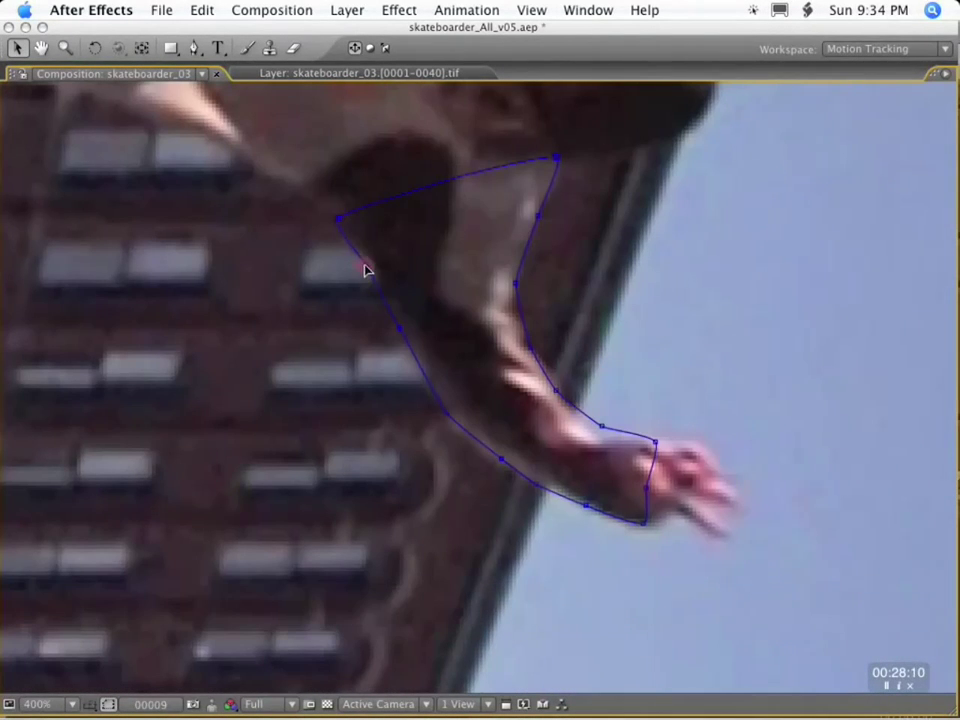
{"action": "key", "text": "k"}
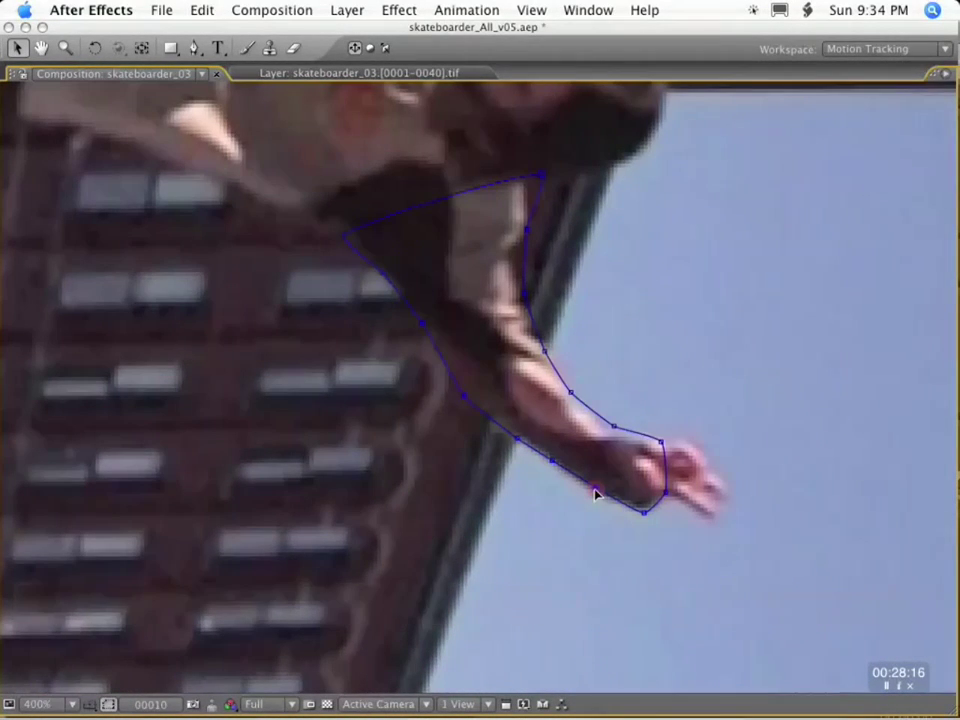
{"action": "left_click_drag", "start_coordinate": [613, 427], "coordinate": [611, 429]}
{"action": "left_click_drag", "start_coordinate": [571, 392], "coordinate": [568, 395]}
Step: Refit the mask's wrist corner and upper sleeve edge at frame 22
{"action": "key", "text": "k"}
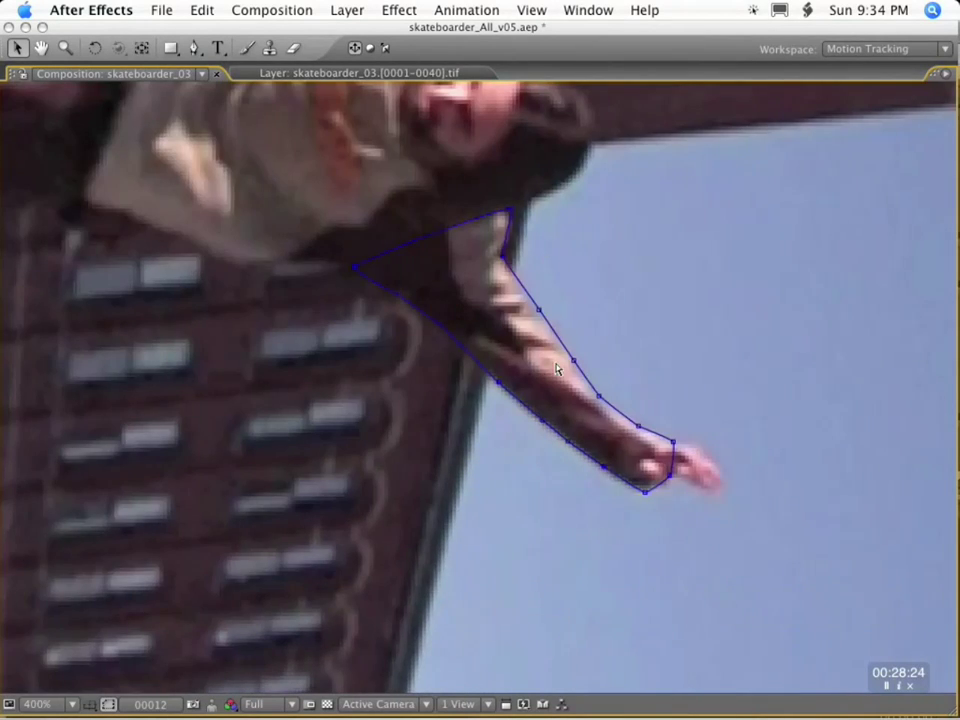
{"action": "key", "text": "k"}
{"action": "key", "text": "k"}
{"action": "key", "text": "j"}
{"action": "key", "text": "k"}
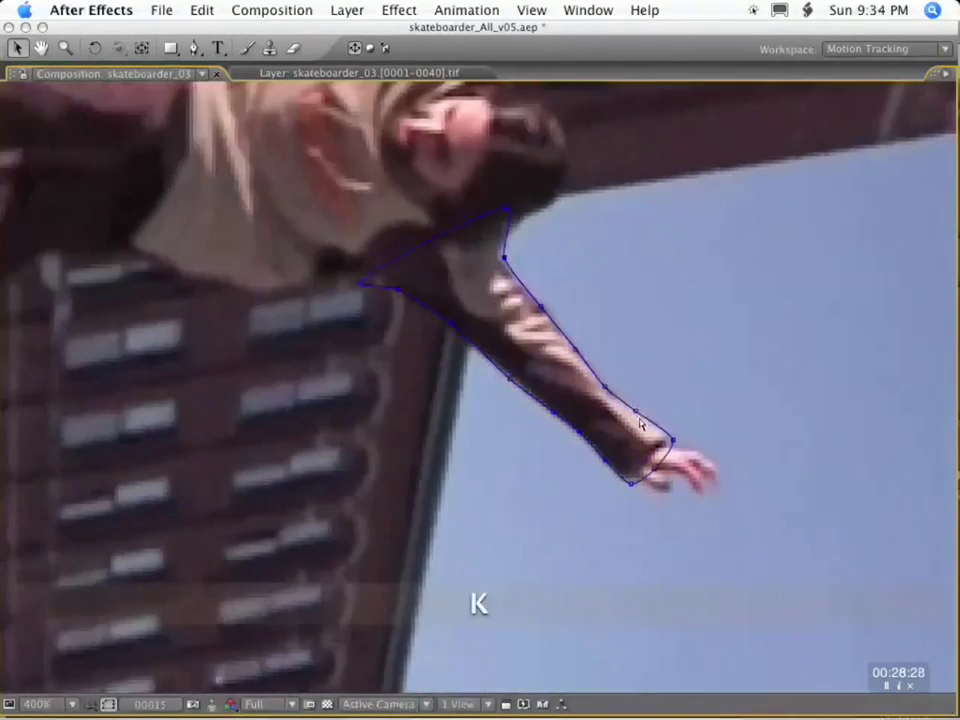
{"action": "key", "text": "Page_Down"}
{"action": "key", "text": "Page_Down"}
{"action": "key", "text": "Page_Down"}
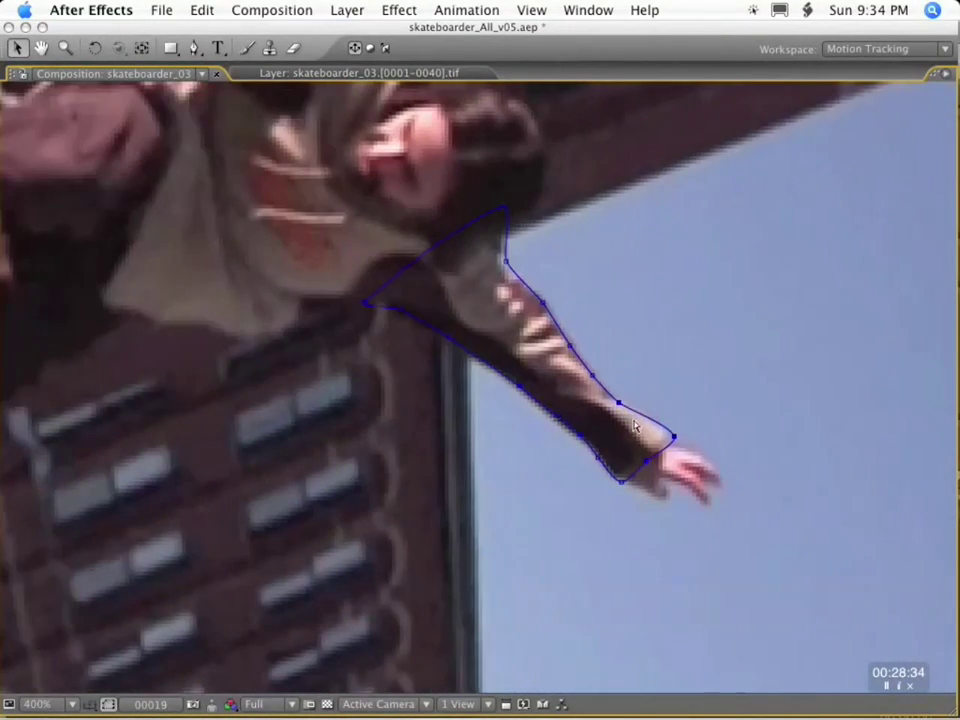
{"action": "key", "text": "k"}
{"action": "key", "text": "k"}
{"action": "key", "text": "k"}
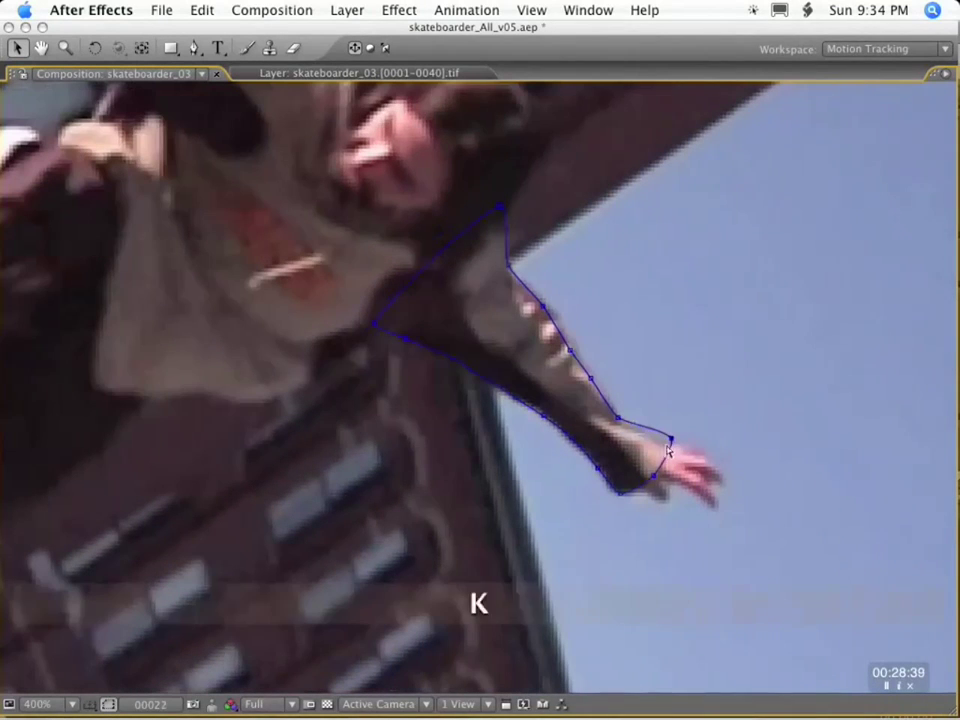
{"action": "left_click_drag", "start_coordinate": [671, 438], "coordinate": [667, 443]}
{"action": "left_click_drag", "start_coordinate": [543, 306], "coordinate": [546, 304]}
{"action": "left_click_drag", "start_coordinate": [570, 350], "coordinate": [574, 345]}
{"action": "left_click_drag", "start_coordinate": [591, 378], "coordinate": [595, 375]}
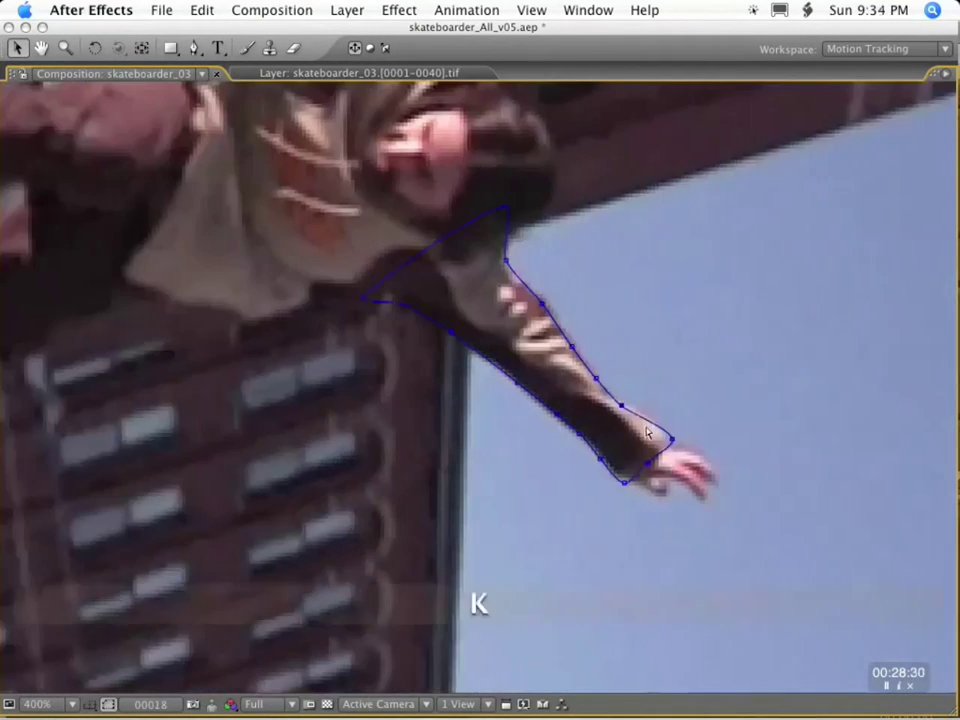
Step: Recheck the keyframes from frame 18 and nudge the upper-edge vertices outward onto the sleeve at frame 22
{"action": "key", "text": "j"}
{"action": "key", "text": "k"}
{"action": "key", "text": "k"}
{"action": "key", "text": "k"}
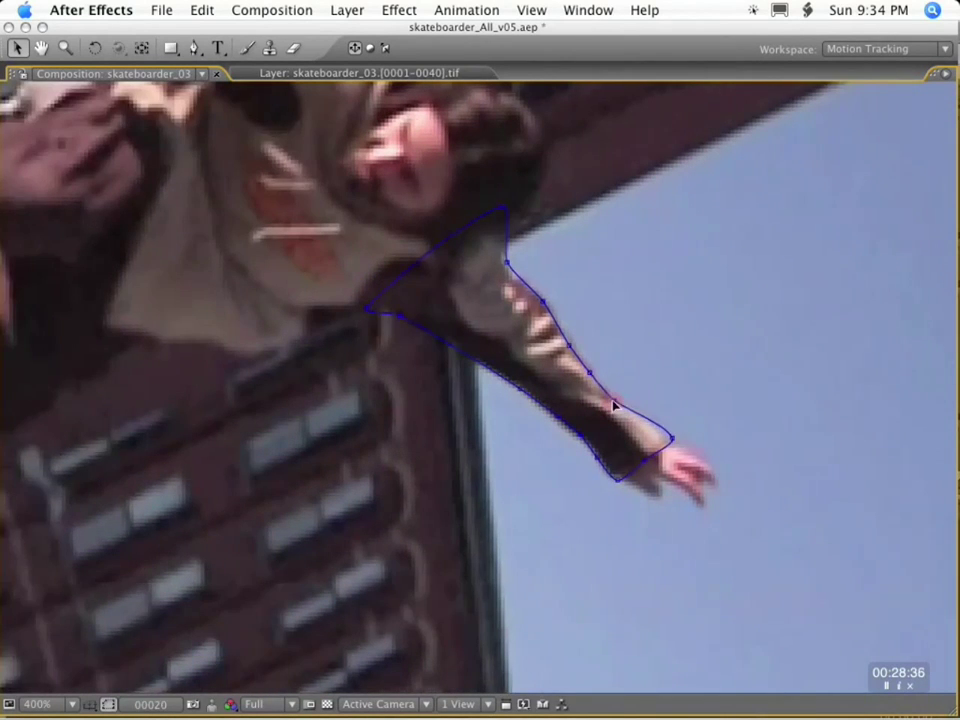
{"action": "key", "text": "k"}
{"action": "key", "text": "k"}
{"action": "left_click_drag", "start_coordinate": [542, 306], "coordinate": [546, 304]}
{"action": "left_click_drag", "start_coordinate": [570, 350], "coordinate": [595, 376]}
Step: Nudge the mask's middle underside vertex at frame 32 and check the fit through frame 34
{"action": "key", "text": "k"}
{"action": "key", "text": "k"}
{"action": "key", "text": "k"}
{"action": "key", "text": "k"}
{"action": "key", "text": "k"}
{"action": "key", "text": "k"}
{"action": "key", "text": "k"}
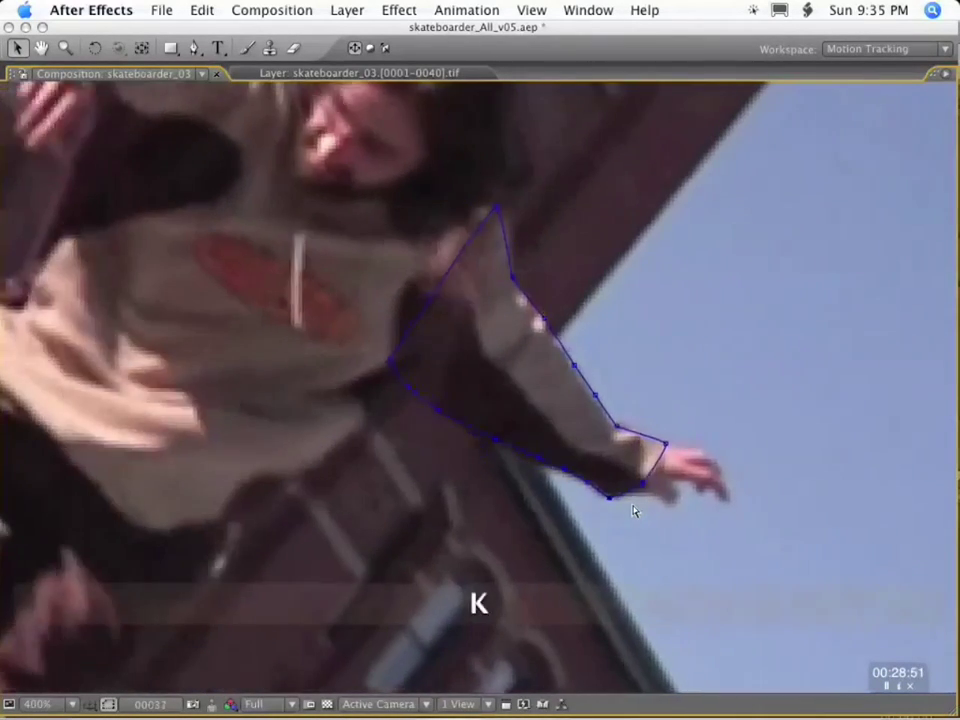
{"action": "left_click_drag", "start_coordinate": [497, 439], "coordinate": [493, 437]}
{"action": "key", "text": "k"}
{"action": "key", "text": "k"}
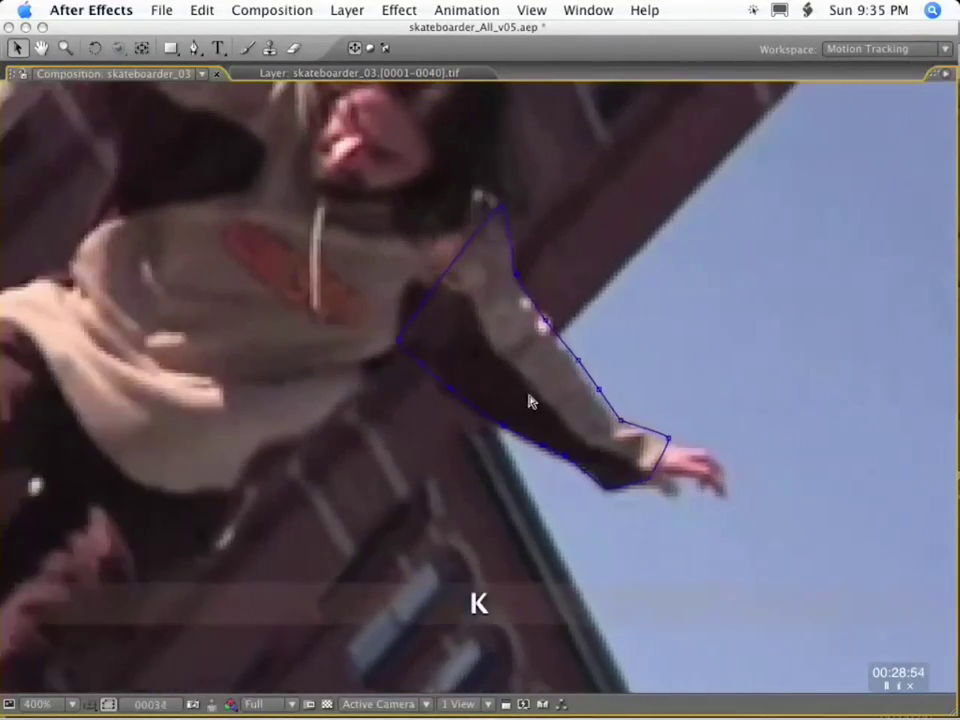
Step: Step back through the mask's keyframes from frame 34 to 28 and nudge the elbow vertex on its upper edge onto the sleeve
{"action": "key", "text": "k"}
{"action": "key", "text": "j"}
{"action": "key", "text": "j"}
{"action": "key", "text": "j"}
{"action": "key", "text": "k"}
{"action": "key", "text": "j"}
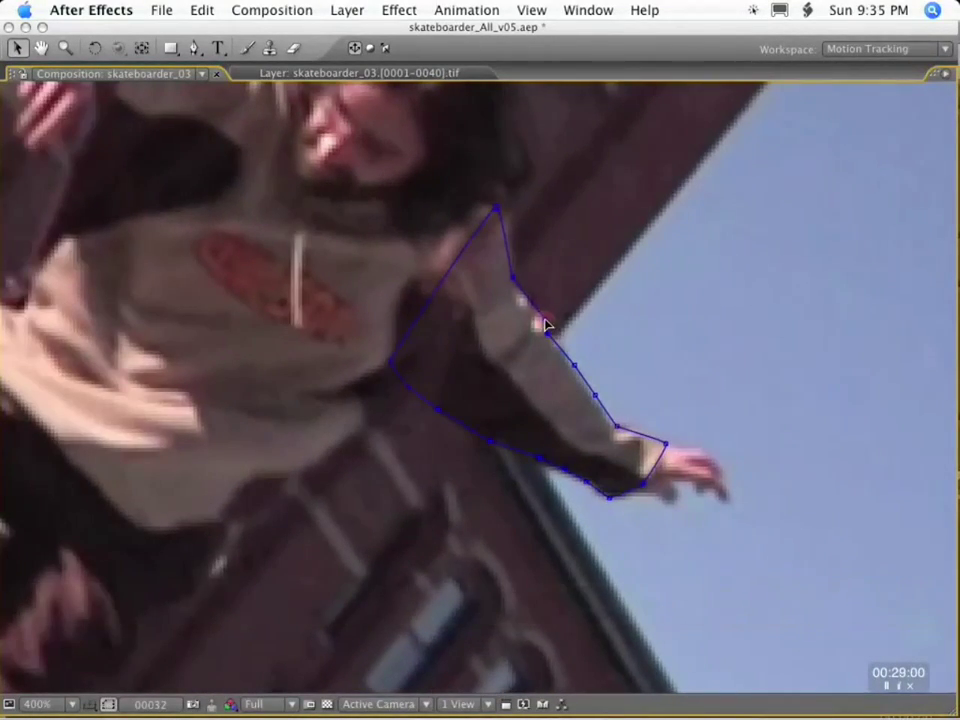
{"action": "key", "text": "j"}
{"action": "key", "text": "j"}
{"action": "key", "text": "j"}
{"action": "key", "text": "j"}
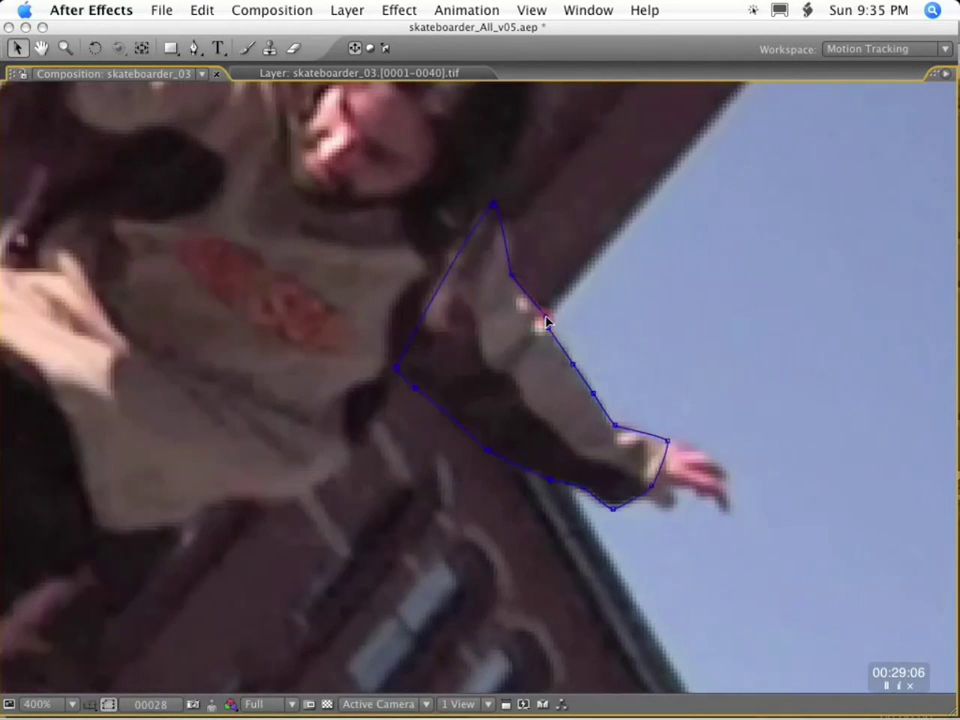
{"action": "key", "text": "j"}
Step: Check the mask's fit from frame 33 through 38 and pull its elbow vertex outward onto the sleeve at frame 35
{"action": "key", "text": "k"}
{"action": "key", "text": "k"}
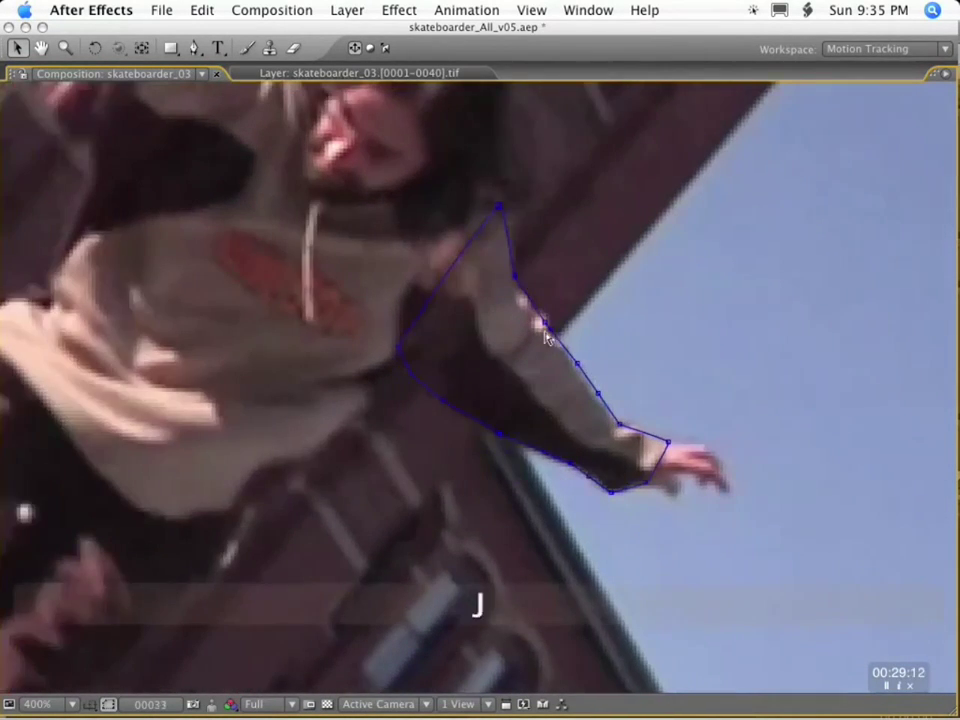
{"action": "key", "text": "k"}
{"action": "key", "text": "k"}
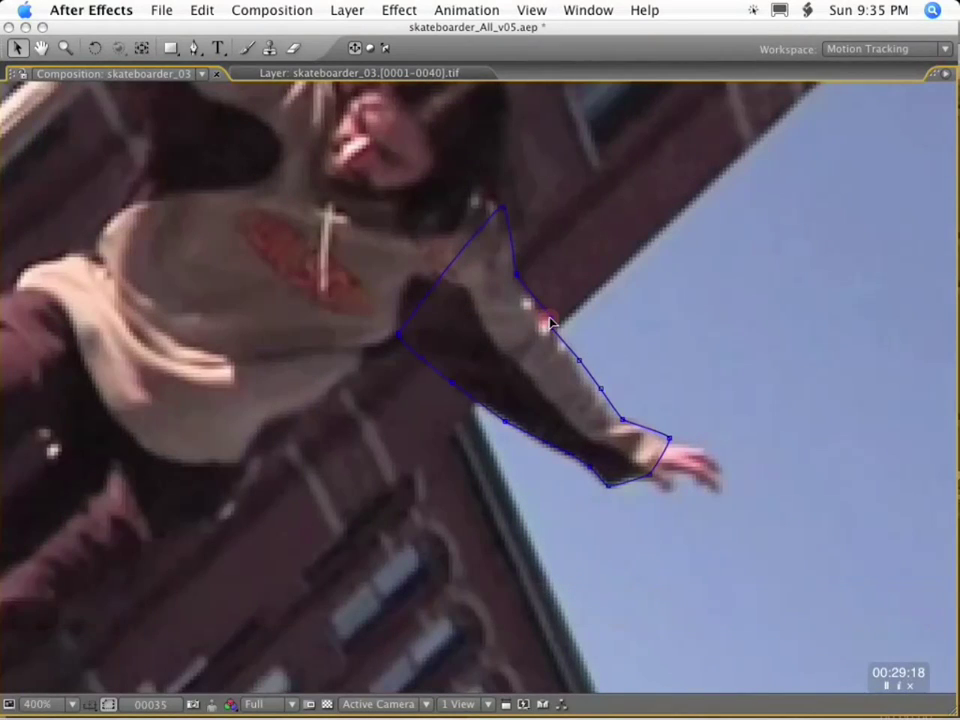
{"action": "key", "text": "k"}
{"action": "key", "text": "k"}
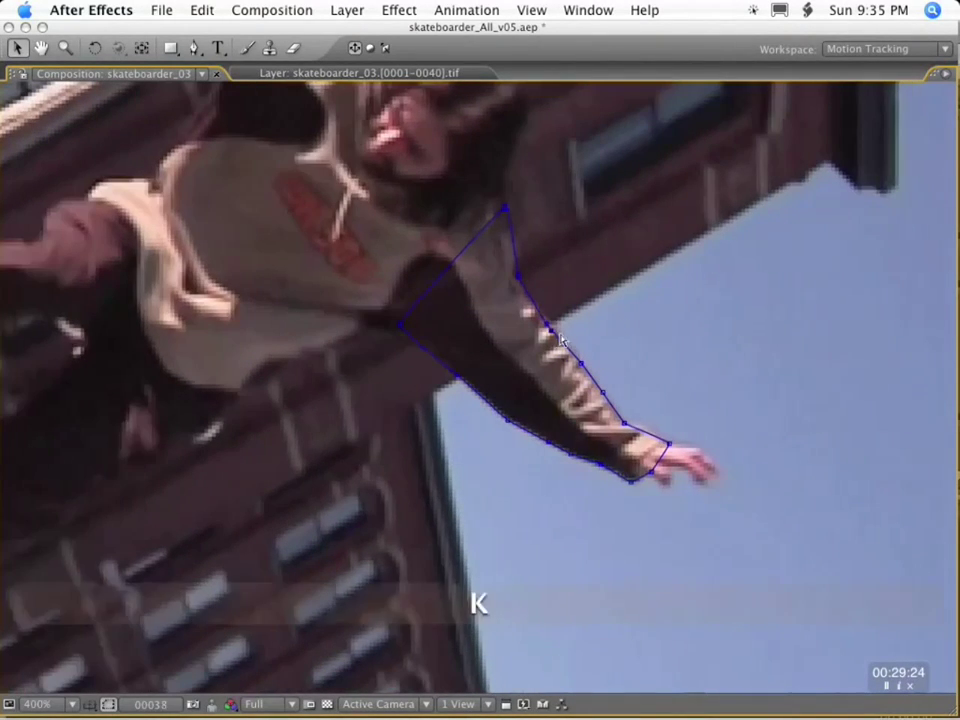
{"action": "key", "text": "k"}
{"action": "key", "text": "k"}
Step: Review the mask's fit backward through the keyframes from frame 34 to 22, ending with the whole frame in view
{"action": "key", "text": "j"}
{"action": "key", "text": "j"}
{"action": "key", "text": "j"}
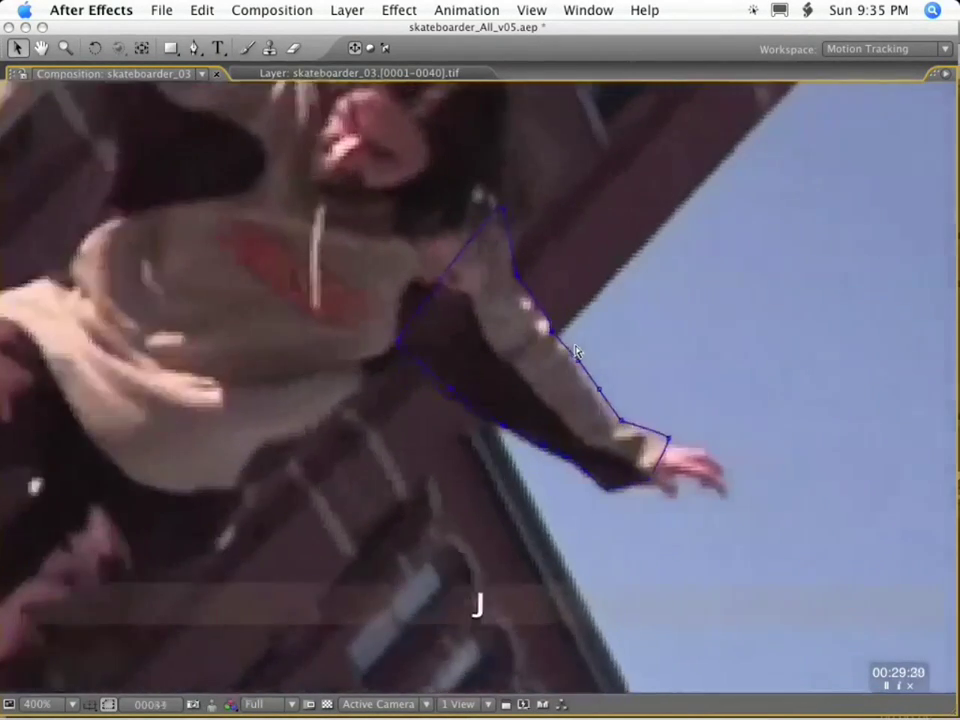
{"action": "key", "text": "j"}
{"action": "key", "text": "j"}
{"action": "key", "text": "j"}
{"action": "key", "text": "k"}
{"action": "key", "text": "j"}
{"action": "key", "text": "j"}
{"action": "key", "text": "j"}
{"action": "key", "text": "j"}
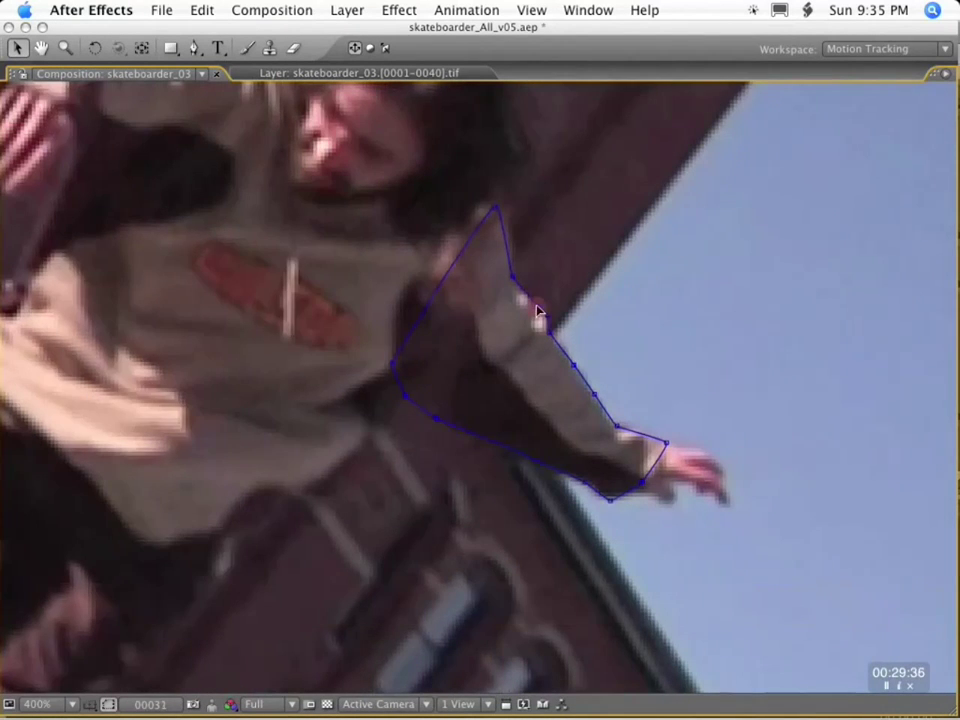
{"action": "scroll", "coordinate": [641, 350], "scroll_direction": "down", "scroll_amount": 2}
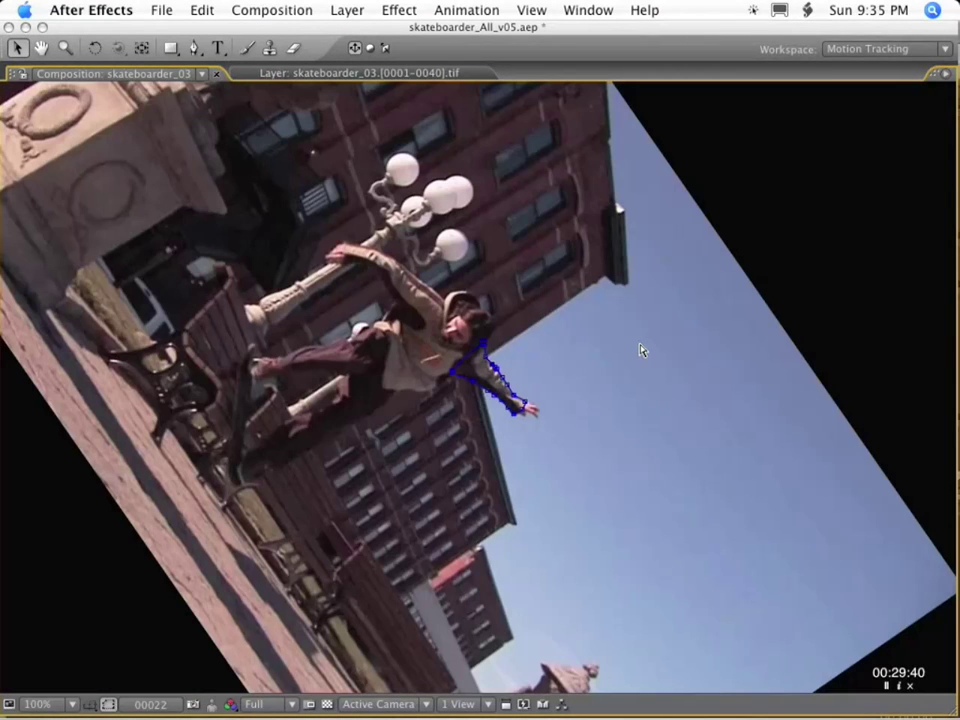
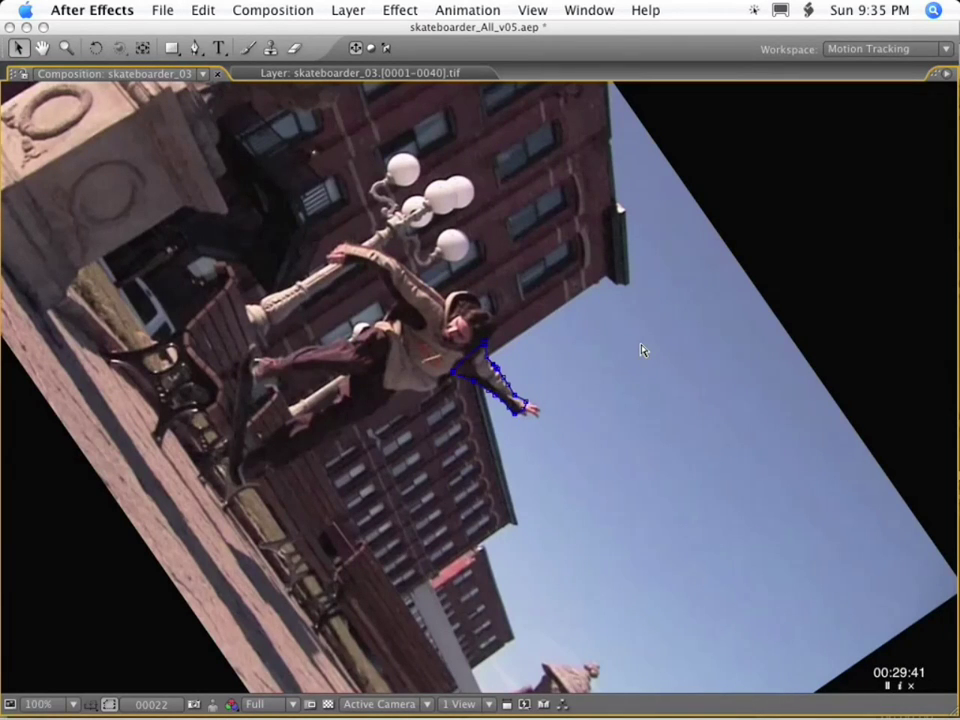
Step: Add the original skateboarder_03 footage as the lowest layer of the composition and rename it skateboarder_03 ORIG
{"action": "key", "text": "grave"}
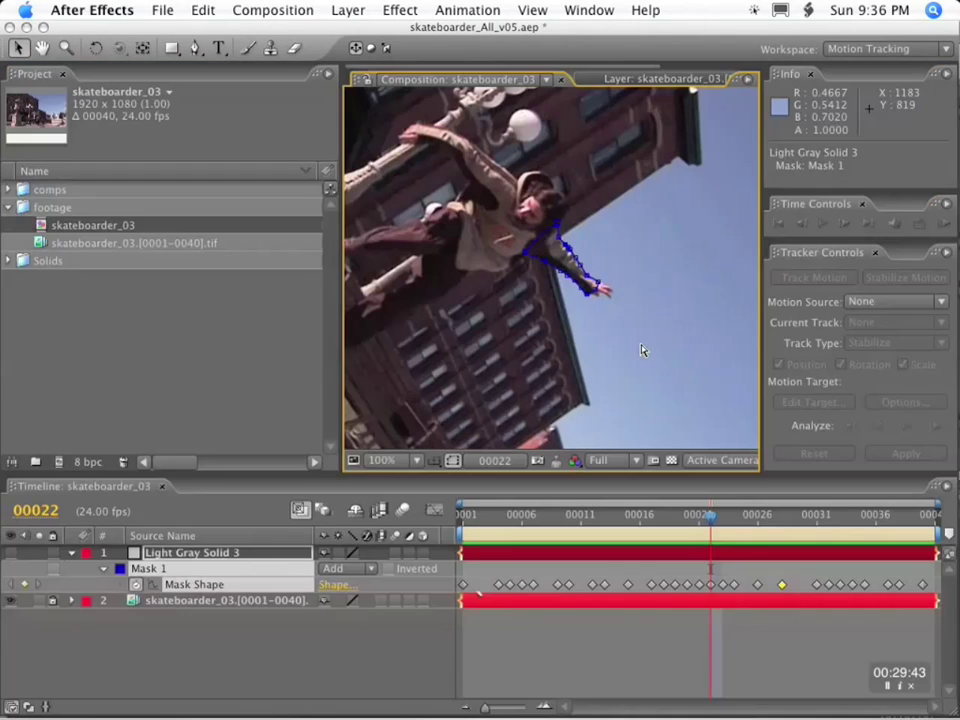
{"action": "left_click_drag", "start_coordinate": [62, 243], "coordinate": [129, 677]}
{"action": "key", "text": "Return"}
{"action": "type", "text": "ORIG"}
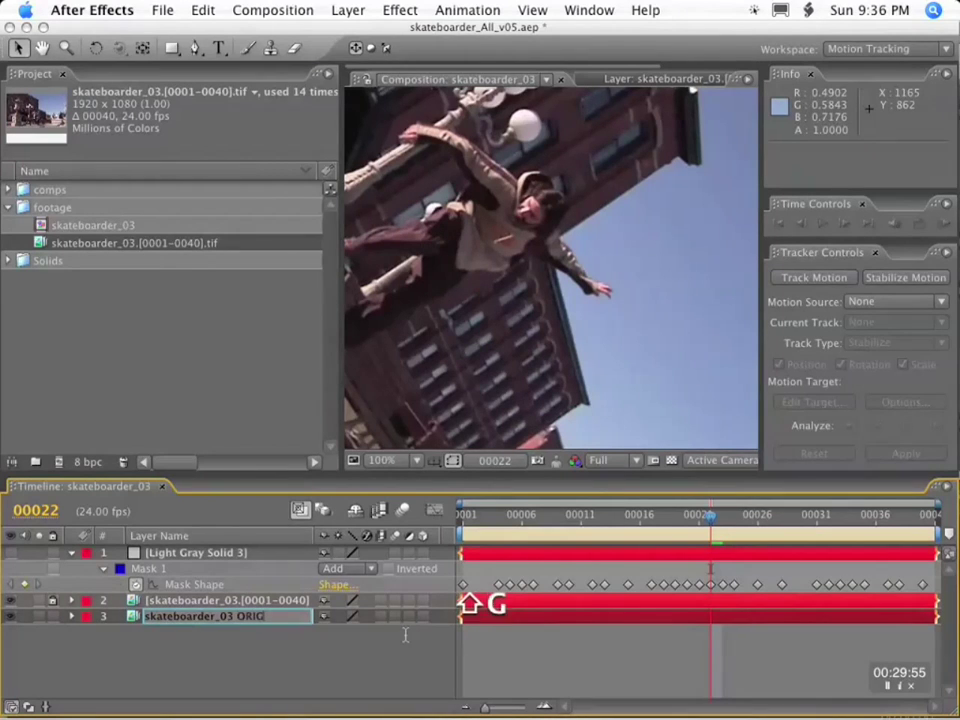
{"action": "key", "text": "Return"}
Step: Create a 1920 x 1080 solid named SOLID_EXP and turn off its visibility
{"action": "left_click", "coordinate": [348, 10]}
{"action": "mouse_move", "coordinate": [354, 32]}
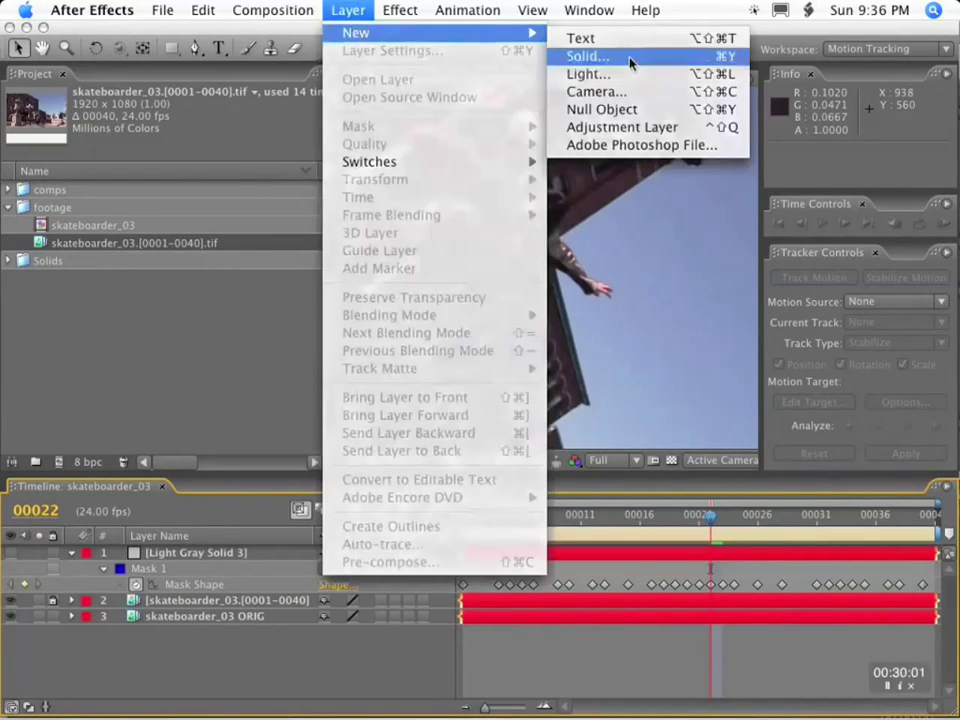
{"action": "left_click", "coordinate": [579, 58]}
{"action": "type", "text": "SOLID_EXP"}
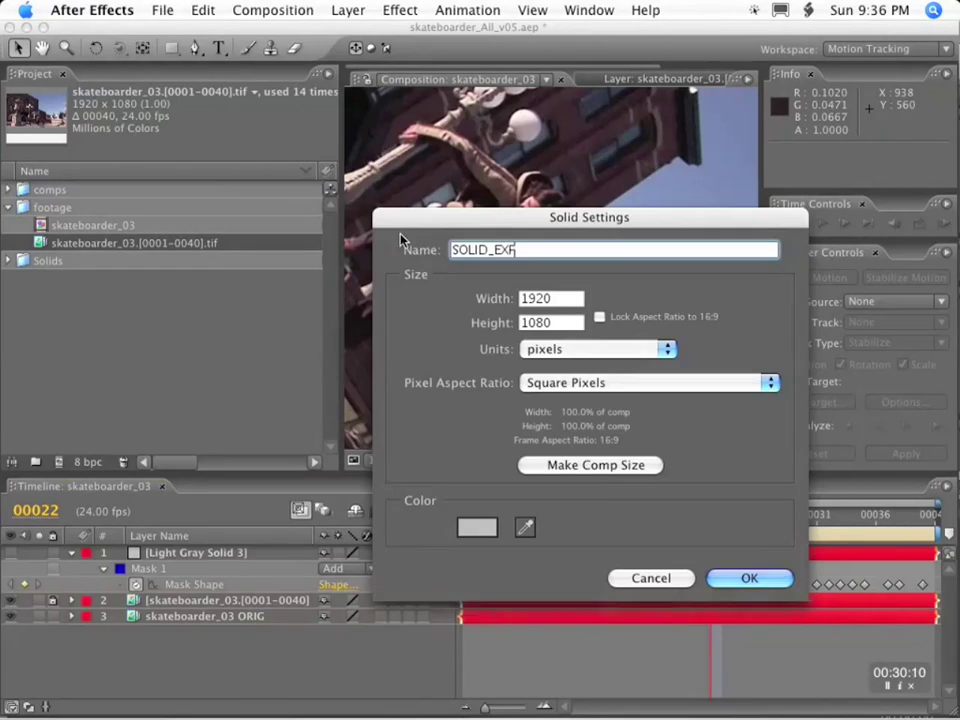
{"action": "key", "text": "Return"}
{"action": "left_click", "coordinate": [11, 554]}
Step: Copy Mask 1 from Light Gray Solid 3 at frame 1 and paste it onto SOLID_EXP
{"action": "left_click_drag", "start_coordinate": [344, 472], "coordinate": [348, 348]}
{"action": "left_click_drag", "start_coordinate": [510, 394], "coordinate": [462, 396]}
{"action": "left_click", "coordinate": [147, 461]}
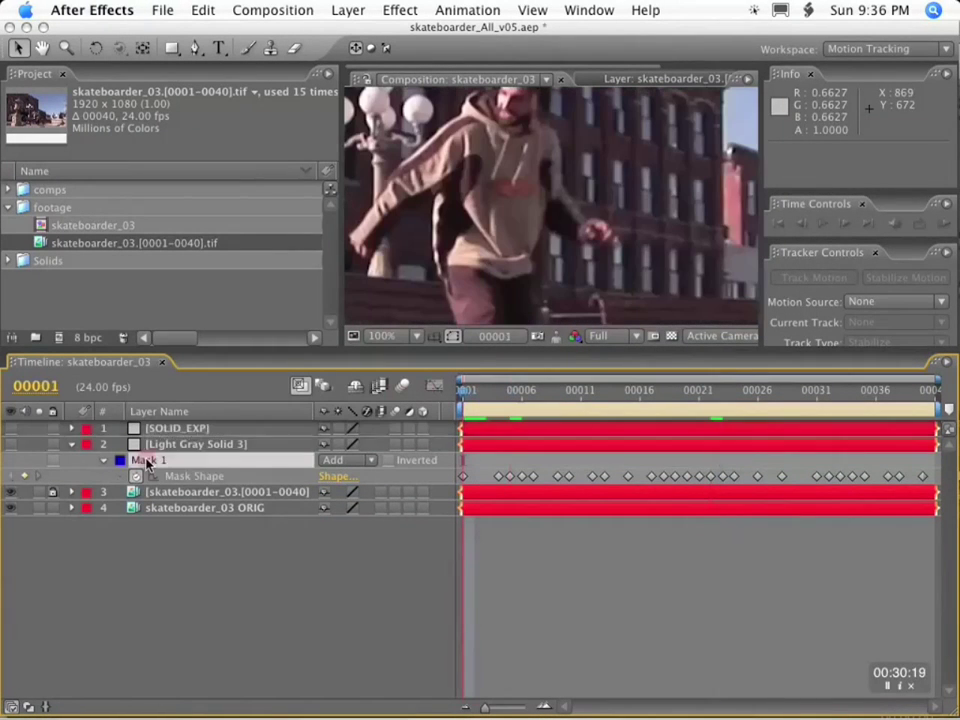
{"action": "key", "text": "super+c"}
{"action": "left_click", "coordinate": [190, 430]}
{"action": "key", "text": "super+v"}
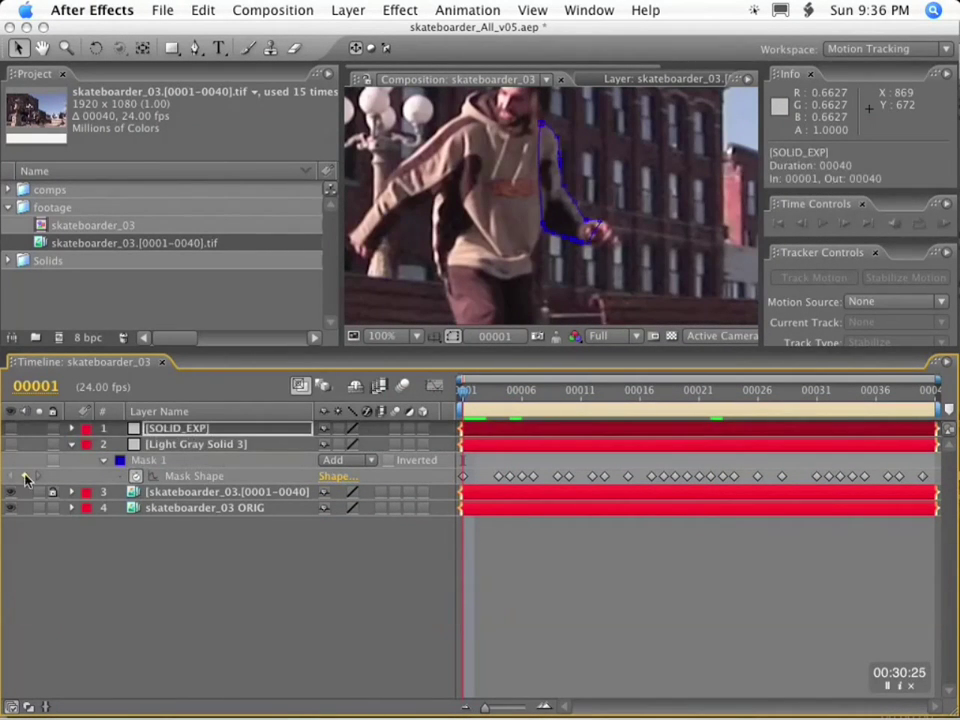
Step: Hide the stabilized footage layer and compare the pasted mask with the arm in the original footage
{"action": "scroll", "coordinate": [481, 174], "scroll_direction": "down", "scroll_amount": 1}
{"action": "mouse_move", "coordinate": [470, 395]}
{"action": "left_mouse_down"}
{"action": "mouse_move", "coordinate": [902, 393]}
{"action": "mouse_move", "coordinate": [464, 390]}
{"action": "left_mouse_up"}
{"action": "scroll", "coordinate": [600, 262], "scroll_direction": "down", "scroll_amount": 1}
{"action": "scroll", "coordinate": [568, 208], "scroll_direction": "up", "scroll_amount": 2}
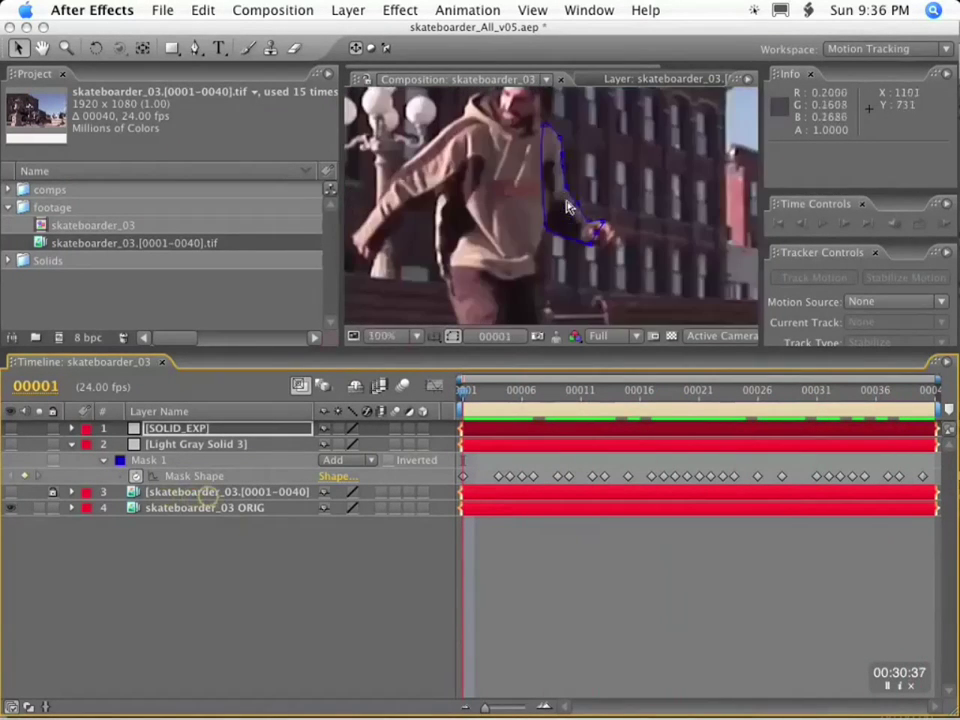
{"action": "key", "text": "space"}
{"action": "left_click_drag", "start_coordinate": [568, 208], "coordinate": [603, 242]}
Step: Reveal the anchor point, position, scale and rotation of both the stabilized footage layer and SOLID_EXP
{"action": "left_click", "coordinate": [186, 493]}
{"action": "key", "text": "p"}
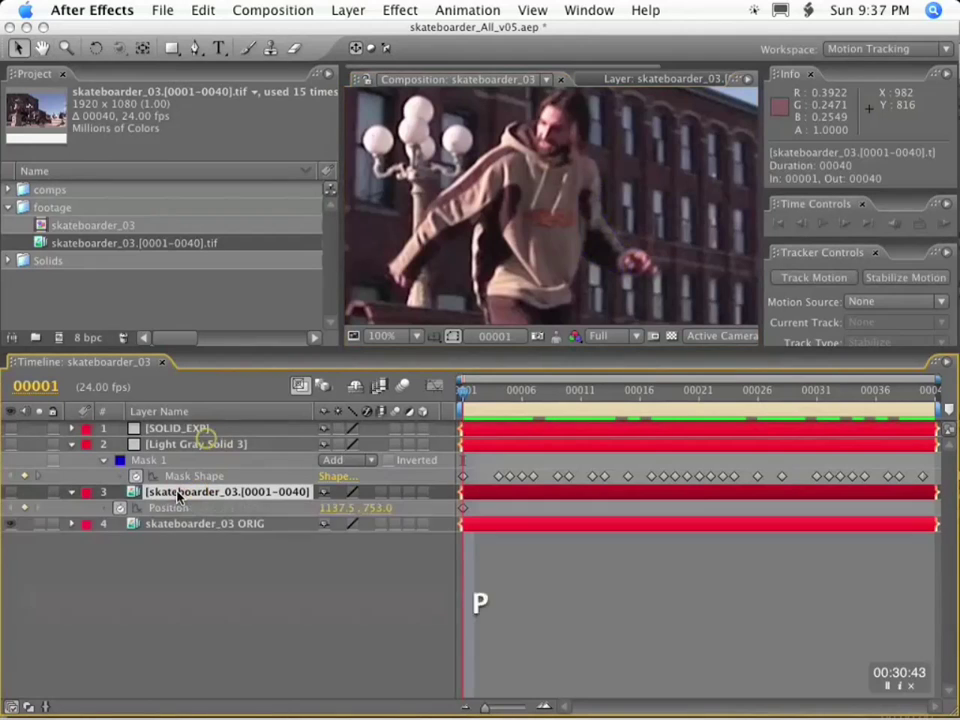
{"action": "key", "text": "shift+a"}
{"action": "key", "text": "shift+r"}
{"action": "key", "text": "shift+s"}
{"action": "left_click", "coordinate": [177, 428]}
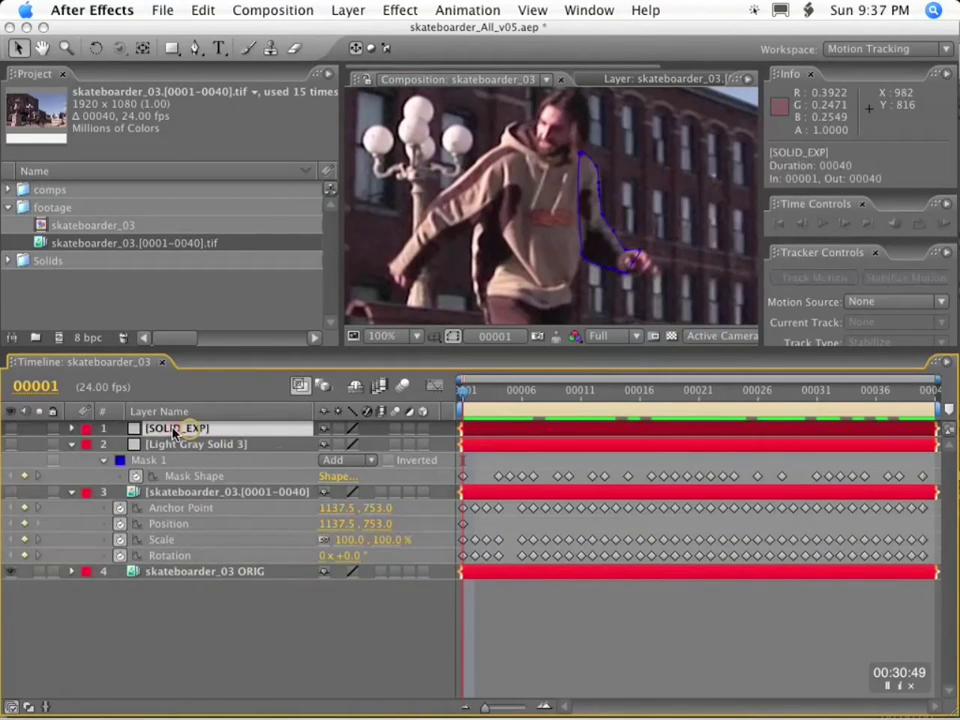
{"action": "key", "text": "a"}
{"action": "key", "text": "shift+p"}
{"action": "key", "text": "shift+s"}
{"action": "key", "text": "shift+r"}
{"action": "left_click_drag", "start_coordinate": [244, 350], "coordinate": [248, 238]}
Step: Link SOLID_EXP's anchor point to the stabilized layer's position and its position to that layer's anchor point with expressions
{"action": "left_click", "coordinate": [120, 333], "text": "alt"}
{"action": "left_click_drag", "start_coordinate": [372, 348], "coordinate": [168, 491]}
{"action": "left_click", "coordinate": [120, 366], "text": "alt"}
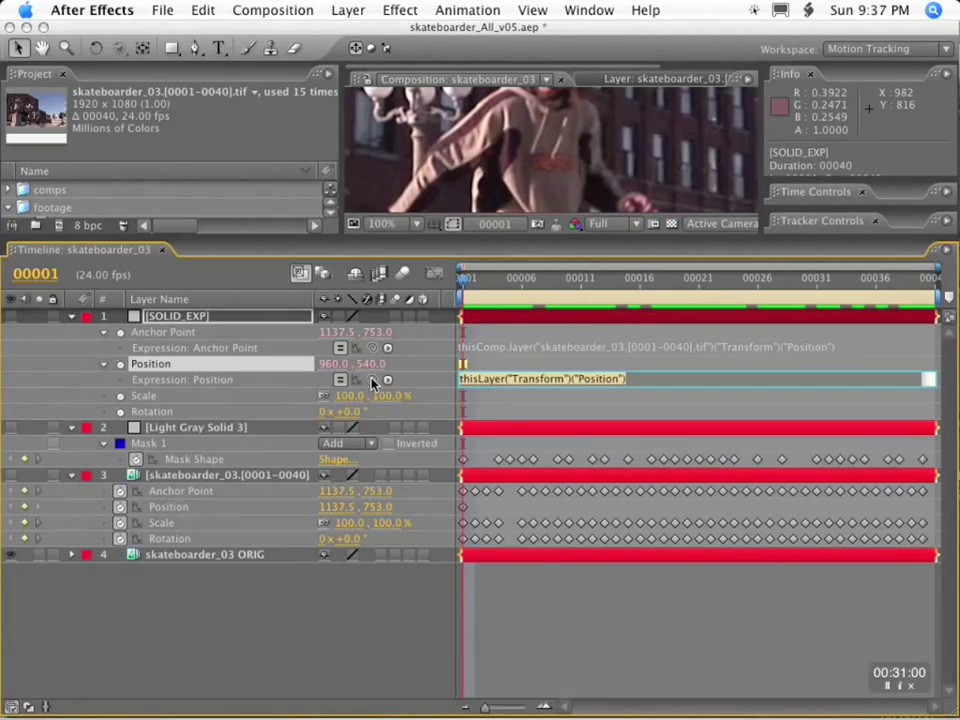
{"action": "left_click", "coordinate": [121, 365], "text": "alt"}
{"action": "key", "text": "super+z"}
{"action": "left_click_drag", "start_coordinate": [372, 348], "coordinate": [176, 489]}
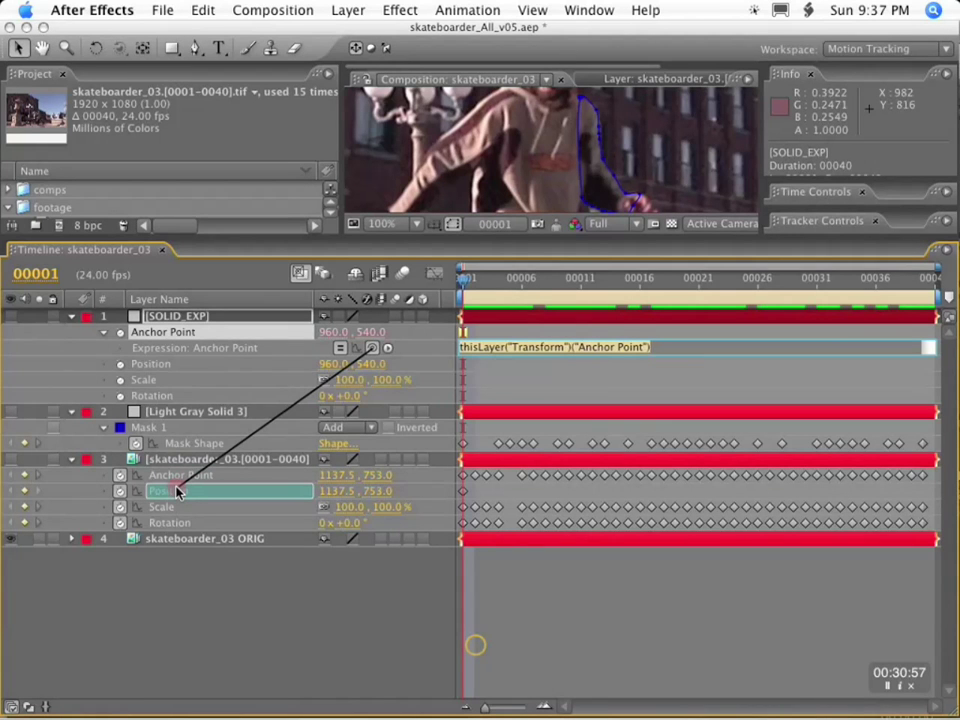
{"action": "left_click_drag", "start_coordinate": [176, 492], "coordinate": [176, 491]}
{"action": "left_click", "coordinate": [120, 364], "text": "alt"}
{"action": "left_click_drag", "start_coordinate": [376, 381], "coordinate": [165, 491]}
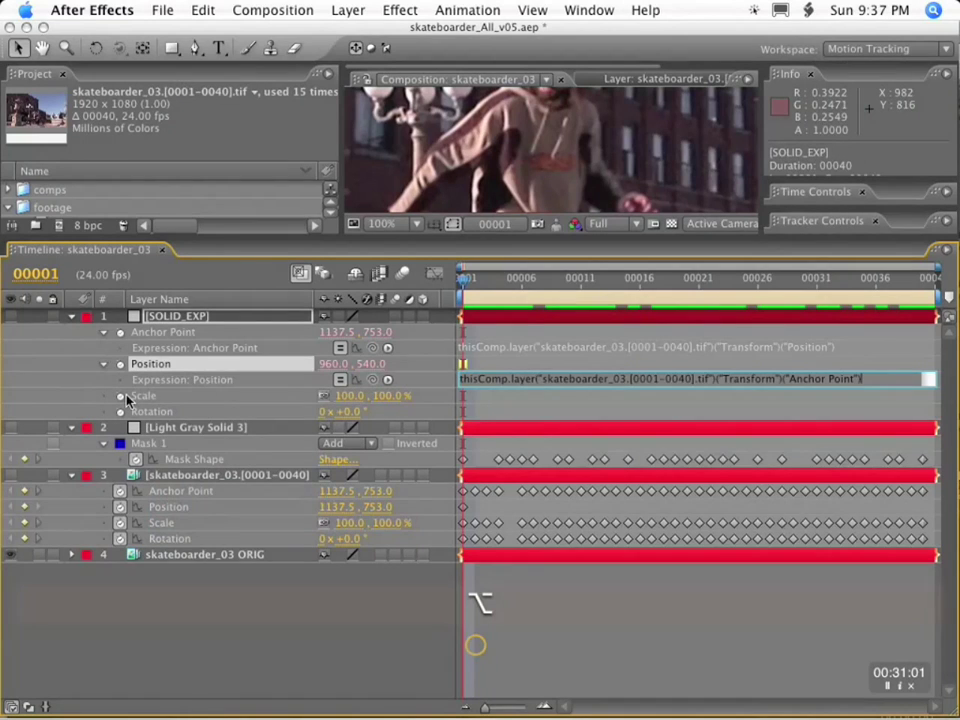
Step: Link SOLID_EXP's scale to the stabilized layer's scale and invert it with the expression [10000/temp, 10000/temp]
{"action": "left_click", "coordinate": [120, 396], "text": "alt"}
{"action": "left_click_drag", "start_coordinate": [372, 411], "coordinate": [349, 539]}
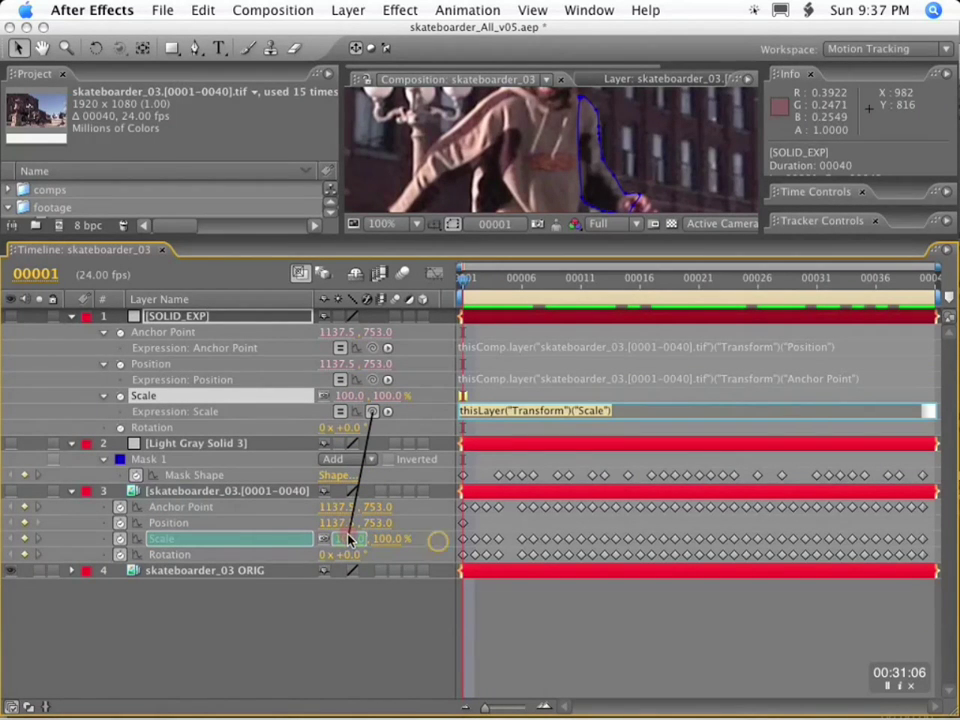
{"action": "left_click_drag", "start_coordinate": [349, 539], "coordinate": [349, 539]}
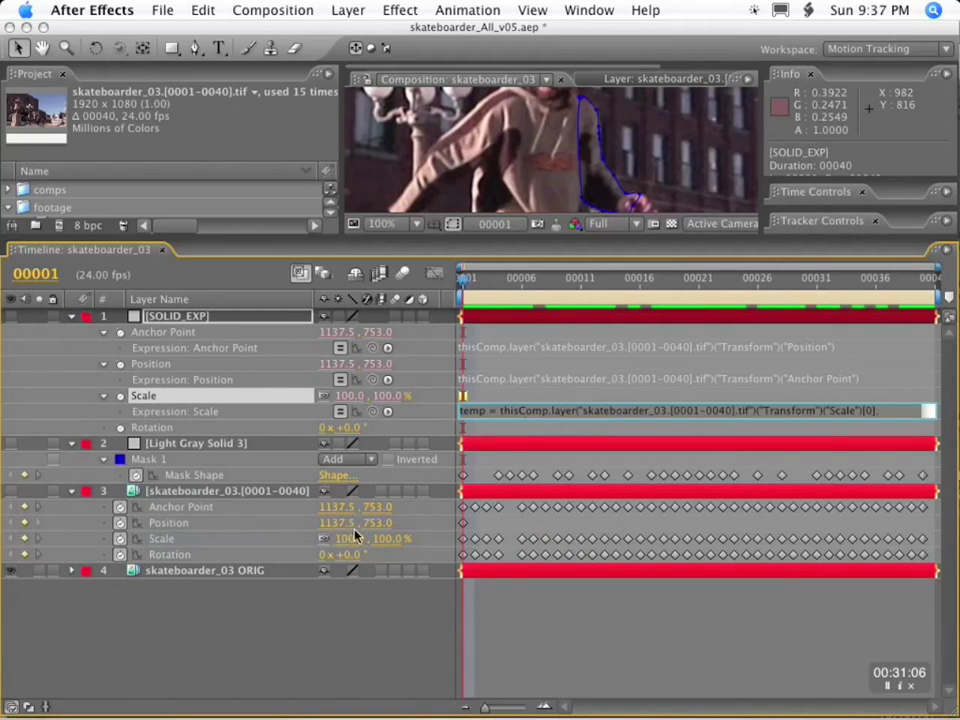
{"action": "type", "text": "10000/"}
{"action": "key", "text": "Right"}
{"action": "key", "text": "Right"}
{"action": "key", "text": "Right"}
{"action": "key", "text": "Right"}
{"action": "key", "text": "Right"}
{"action": "key", "text": "Right"}
{"action": "type", "text": "10000/"}
{"action": "left_click", "coordinate": [203, 392]}
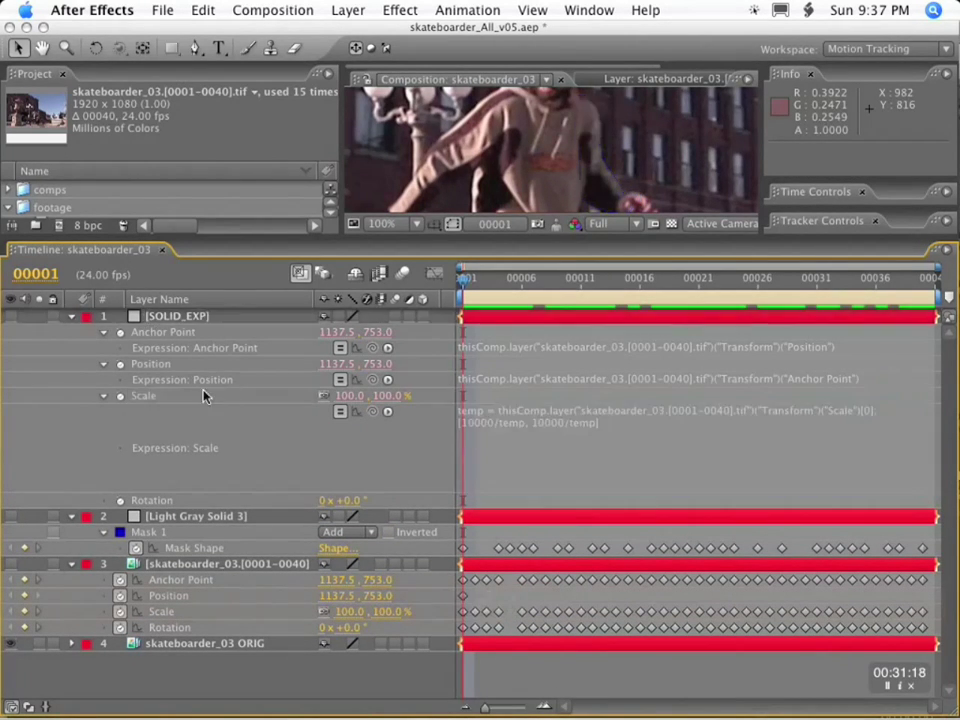
Step: Link SOLID_EXP's rotation to the stabilized layer's rotation with an expression multiplied by -1
{"action": "left_click", "coordinate": [506, 280]}
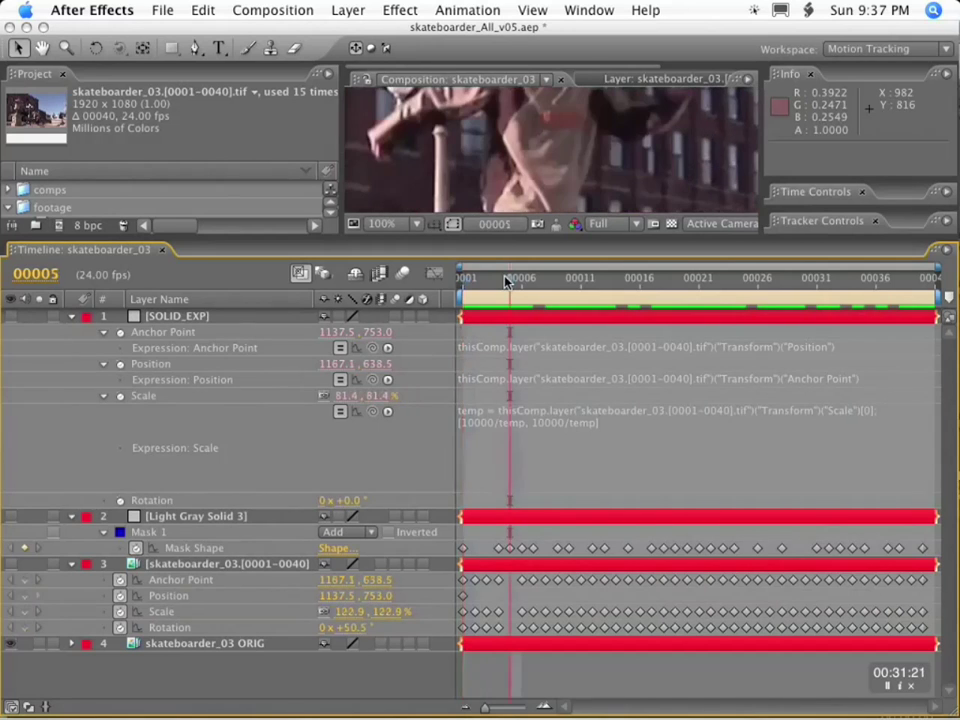
{"action": "left_click", "coordinate": [120, 500], "text": "alt"}
{"action": "left_click_drag", "start_coordinate": [373, 515], "coordinate": [251, 639]}
{"action": "type", "text": "*-1"}
{"action": "key", "text": "KP_Enter"}
Step: Scrub to frame 38 and examine SOLID_EXP's inverted transform values against those of the stabilized layer
{"action": "left_click_drag", "start_coordinate": [510, 282], "coordinate": [900, 304]}
{"action": "key", "text": "alt+super+equal"}
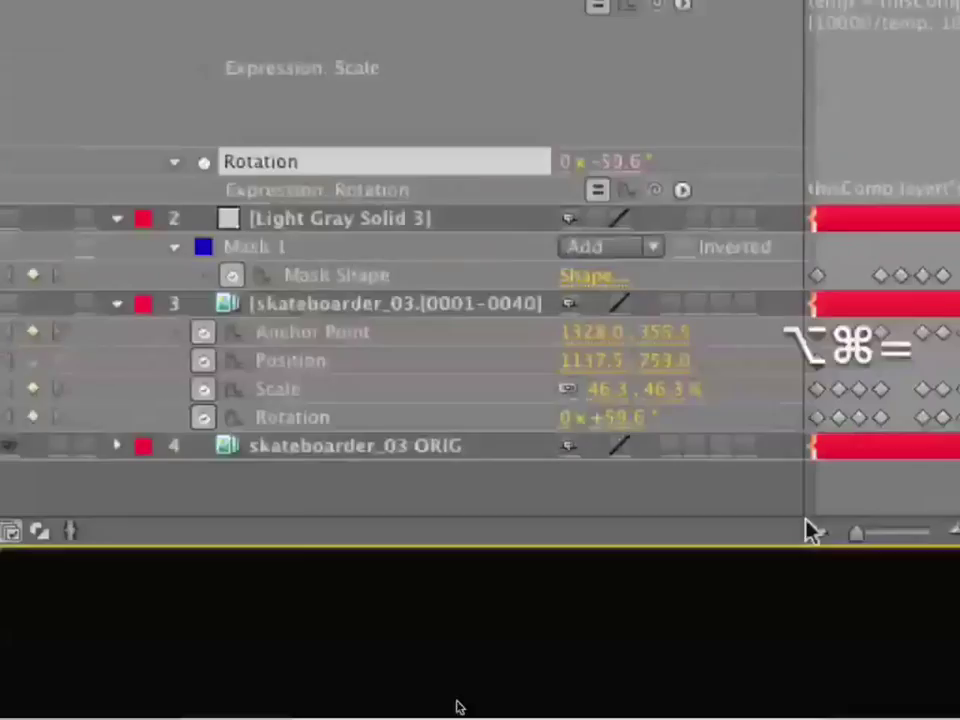
{"action": "key", "text": "alt+super+minus"}
{"action": "key", "text": "alt+super+equal"}
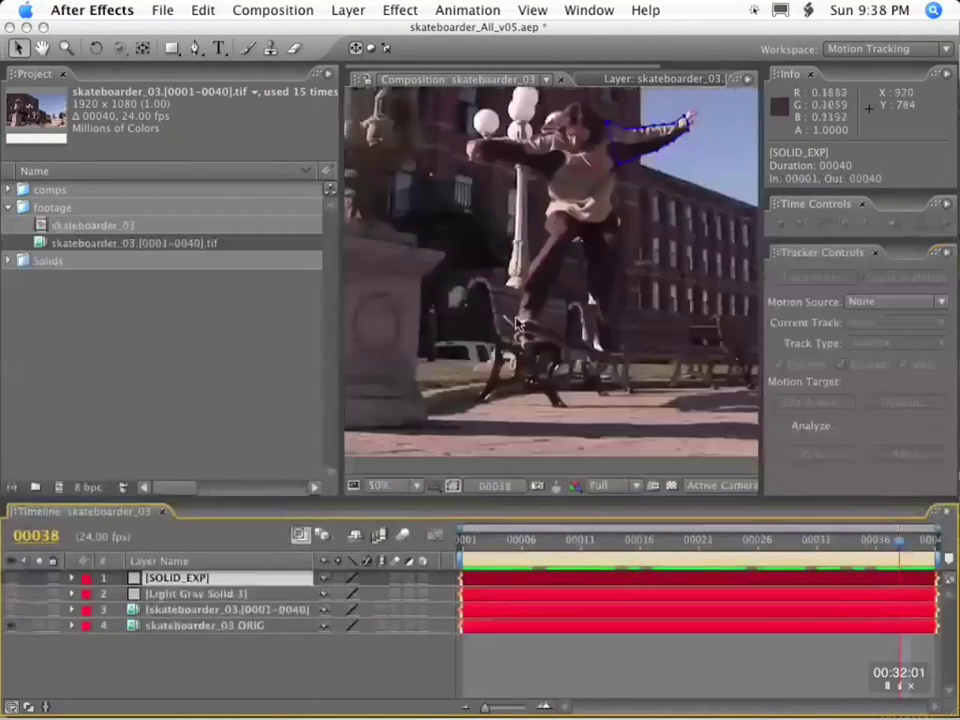
Step: Rotate SOLID_EXP's mask 3.4° at frame 3 to fit the arm in the original footage
{"action": "left_click", "coordinate": [524, 541]}
{"action": "left_click_drag", "start_coordinate": [524, 541], "coordinate": [476, 541]}
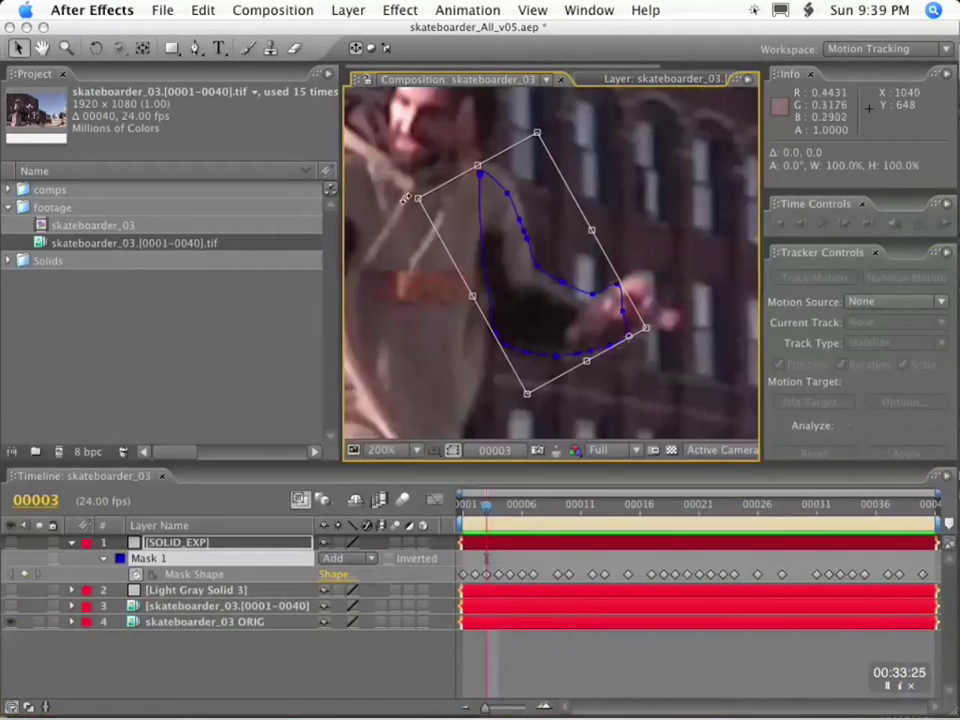
{"action": "left_click_drag", "start_coordinate": [413, 192], "coordinate": [412, 184]}
{"action": "double_click", "coordinate": [412, 183]}
{"action": "key", "text": "space"}
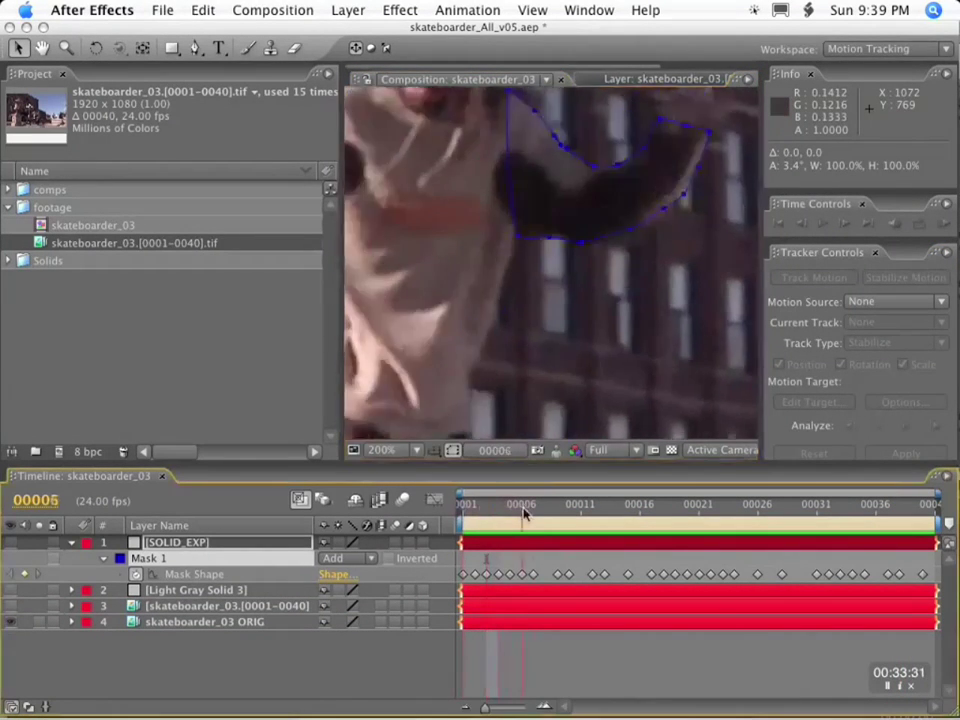
{"action": "key", "text": "space"}
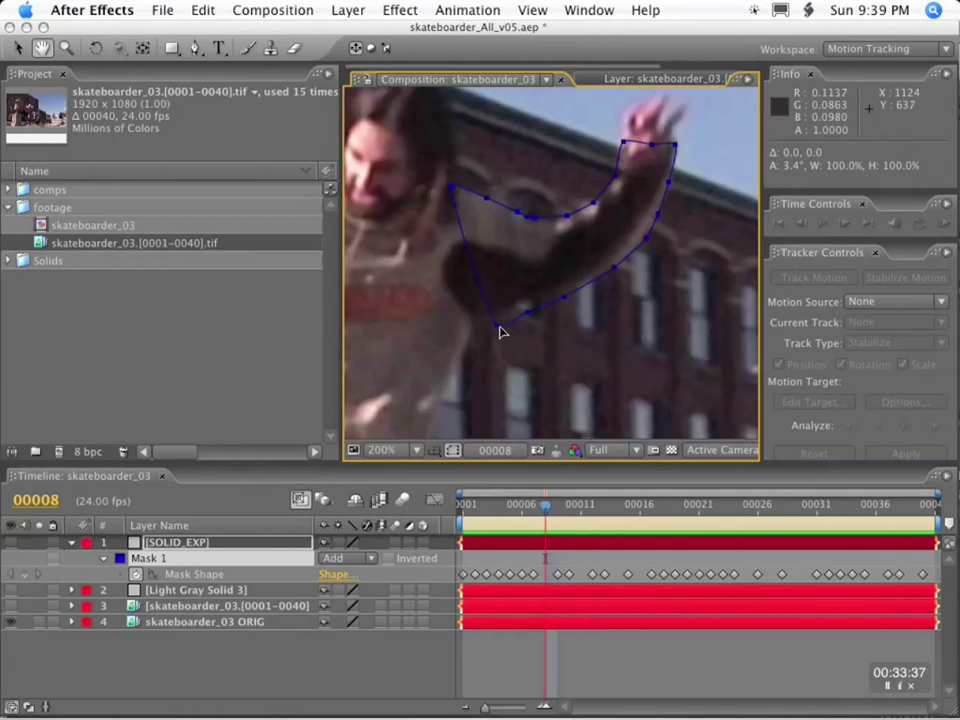
Step: Turn on SOLID_EXP's visibility and set its mask opacity to 0%
{"action": "left_click", "coordinate": [11, 543]}
{"action": "left_click", "coordinate": [161, 543]}
{"action": "key", "text": "t"}
{"action": "key", "text": "t"}
{"action": "left_click_drag", "start_coordinate": [335, 575], "coordinate": [118, 553]}
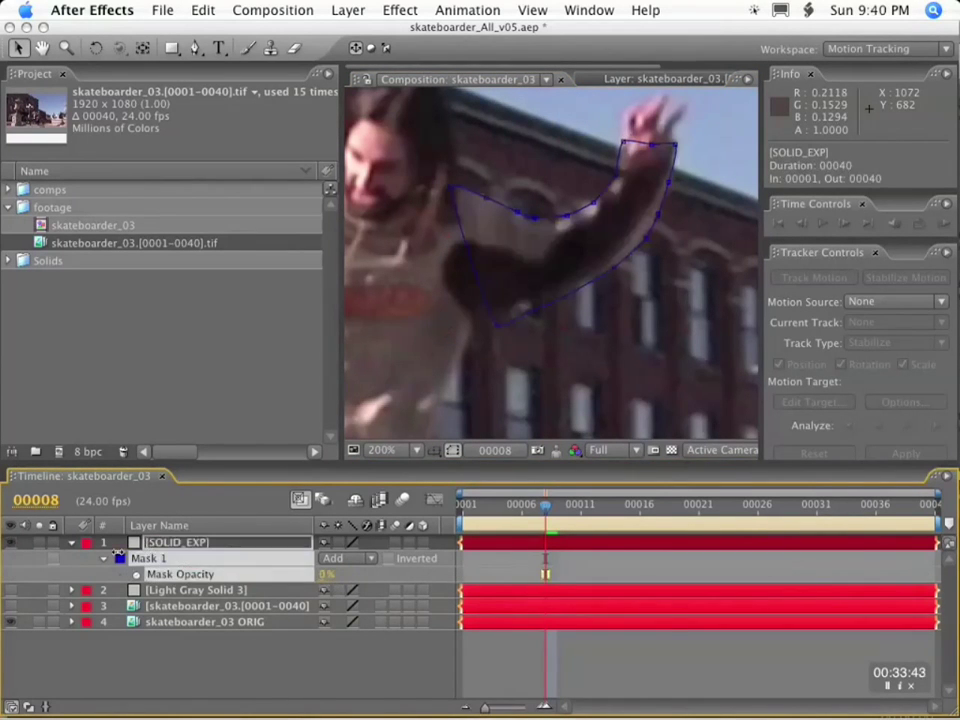
Step: Pull the mask's armpit and underside vertices in toward the arm at frame 8 and check the fit at frame 11
{"action": "left_click", "coordinate": [514, 317]}
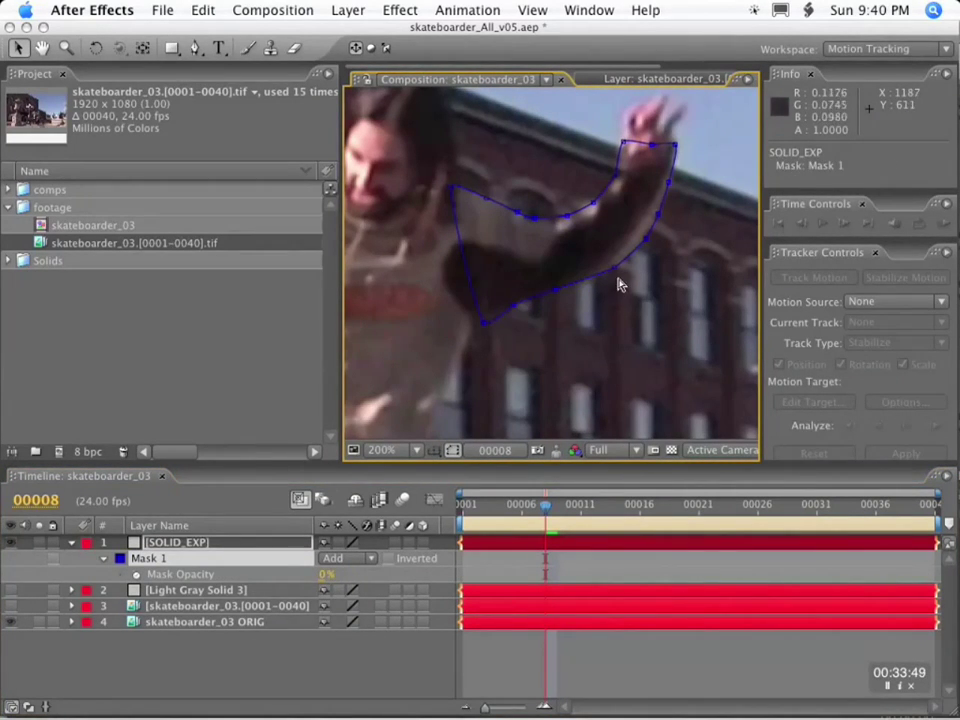
{"action": "key", "text": "m"}
{"action": "left_click_drag", "start_coordinate": [546, 507], "coordinate": [580, 510]}
{"action": "key", "text": "space"}
{"action": "left_click_drag", "start_coordinate": [584, 335], "coordinate": [523, 436]}
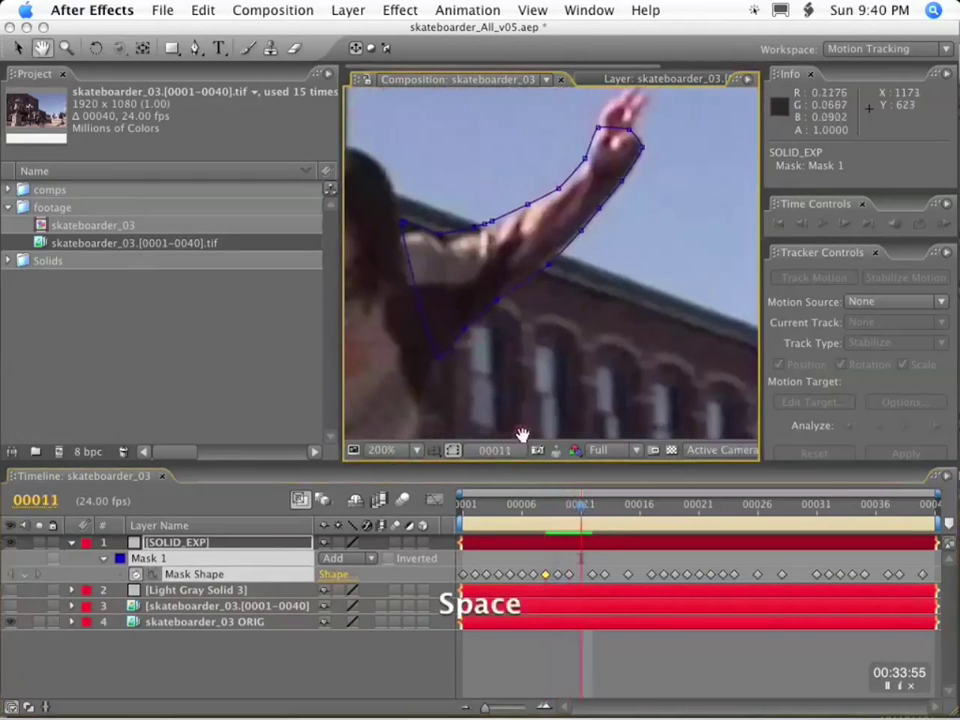
Step: Nudge the mask's wrist vertex closer to the arm at frame 14
{"action": "left_click", "coordinate": [619, 512]}
{"action": "key", "text": "space"}
{"action": "left_click_drag", "start_coordinate": [607, 190], "coordinate": [572, 313]}
{"action": "left_click_drag", "start_coordinate": [596, 169], "coordinate": [600, 174]}
Step: Refit the mask's upper sleeve edge and forearm underside vertices at frame 16
{"action": "left_click", "coordinate": [645, 512]}
{"action": "left_click_drag", "start_coordinate": [487, 236], "coordinate": [484, 231]}
{"action": "left_click", "coordinate": [461, 247]}
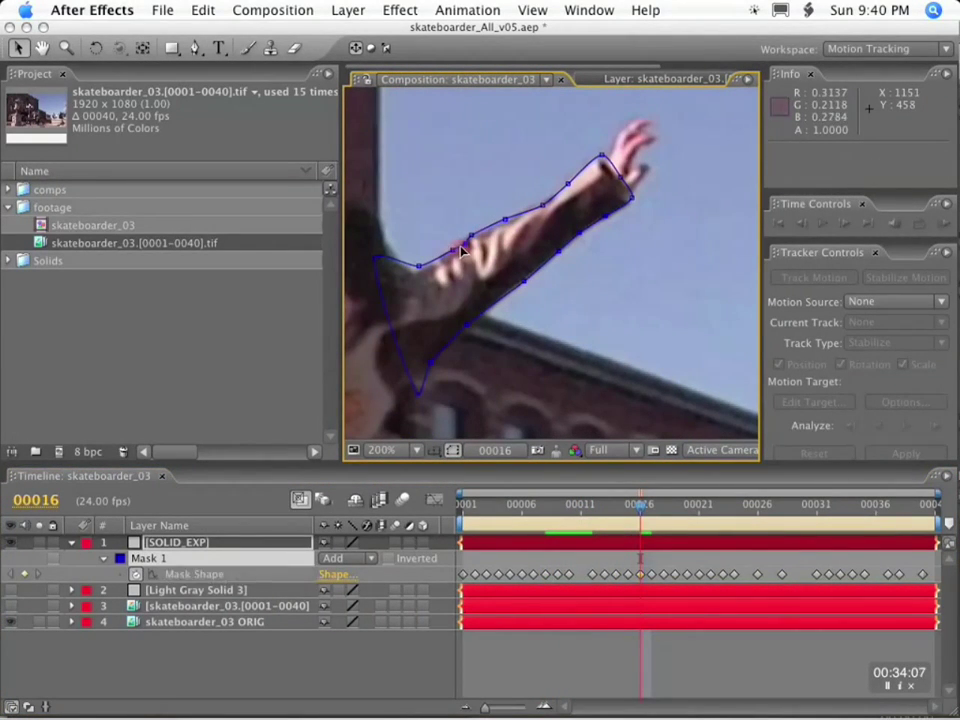
{"action": "left_click_drag", "start_coordinate": [588, 229], "coordinate": [592, 231]}
Step: Nudge the mask's wrist vertex slightly outward at frame 25
{"action": "left_click", "coordinate": [744, 510]}
{"action": "left_click", "coordinate": [645, 189]}
{"action": "left_click_drag", "start_coordinate": [645, 189], "coordinate": [649, 188]}
Step: Check the mask frame by frame from frame 27 and refit its upper sleeve edge at frame 29
{"action": "left_click", "coordinate": [770, 504]}
{"action": "key", "text": "Page_Down"}
{"action": "key", "text": "Page_Down"}
{"action": "key", "text": "Page_Down"}
{"action": "key", "text": "Page_Up"}
{"action": "left_click_drag", "start_coordinate": [477, 149], "coordinate": [586, 160]}
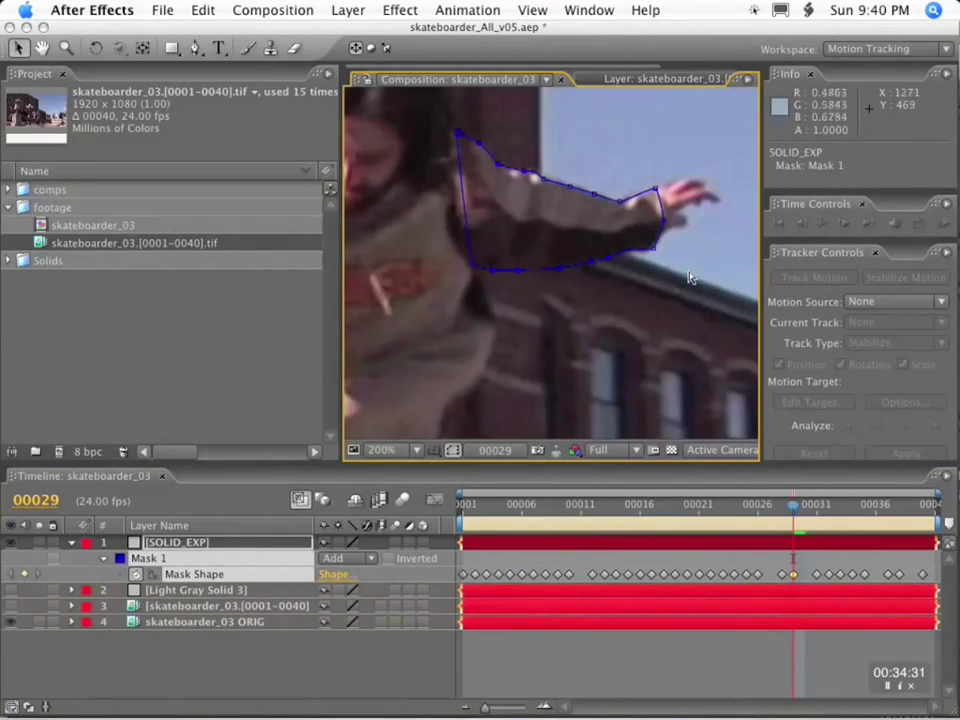
Step: Refit the mask's lower wrist vertex to the arm at frame 30 and check the few frames that follow
{"action": "key", "text": "Page_Down"}
{"action": "left_click_drag", "start_coordinate": [657, 245], "coordinate": [680, 256]}
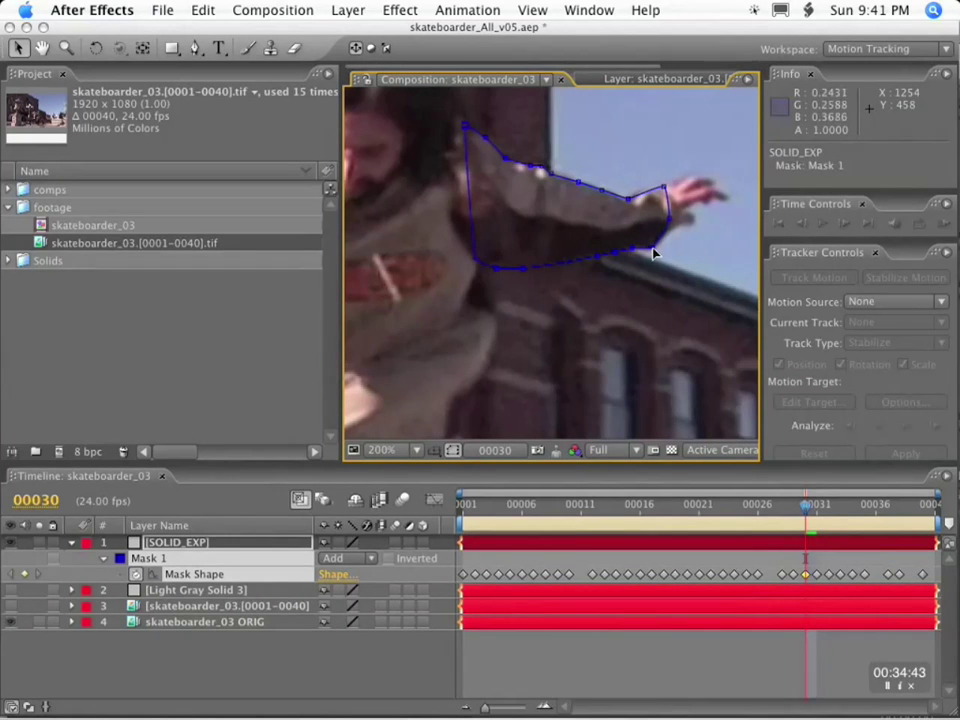
{"action": "key", "text": "Page_Down"}
{"action": "key", "text": "Page_Down"}
{"action": "key", "text": "Page_Down"}
{"action": "key", "text": "Page_Down"}
Step: Scrub through the whole clip from frame 1 in a larger view to examine how the mask follows the arm
{"action": "left_click_drag", "start_coordinate": [520, 505], "coordinate": [456, 508]}
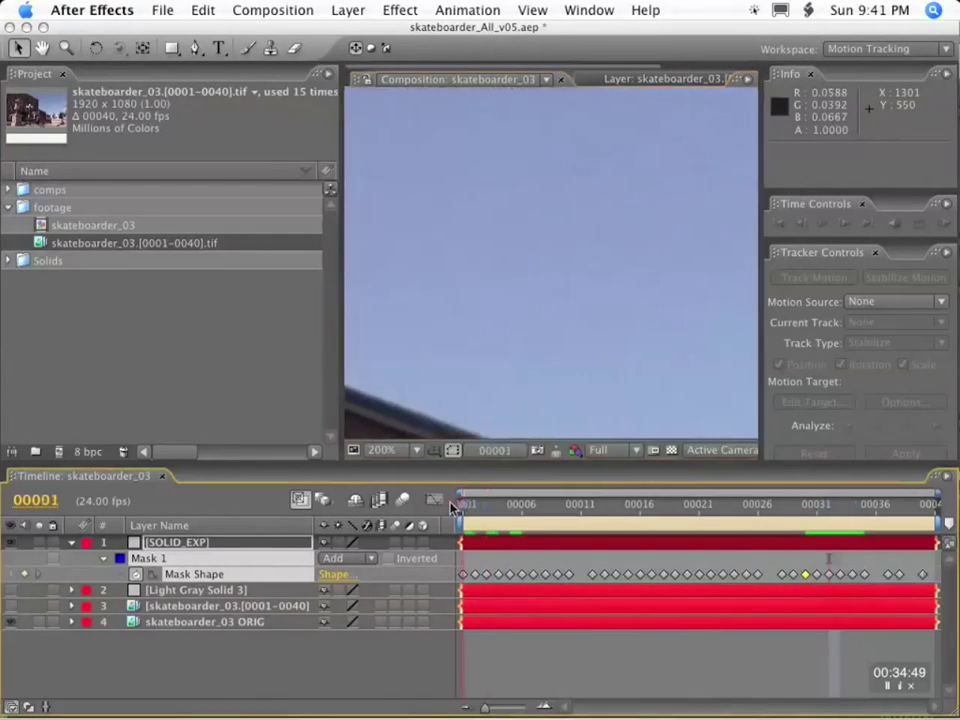
{"action": "scroll", "coordinate": [519, 317], "scroll_direction": "down", "scroll_amount": 4}
{"action": "key", "text": "space"}
{"action": "scroll", "coordinate": [519, 317], "scroll_direction": "up", "scroll_amount": 3}
{"action": "left_click_drag", "start_coordinate": [519, 317], "coordinate": [614, 418]}
{"action": "left_click_drag", "start_coordinate": [604, 465], "coordinate": [604, 572]}
{"action": "left_click_drag", "start_coordinate": [484, 619], "coordinate": [731, 621]}
{"action": "key", "text": "space"}
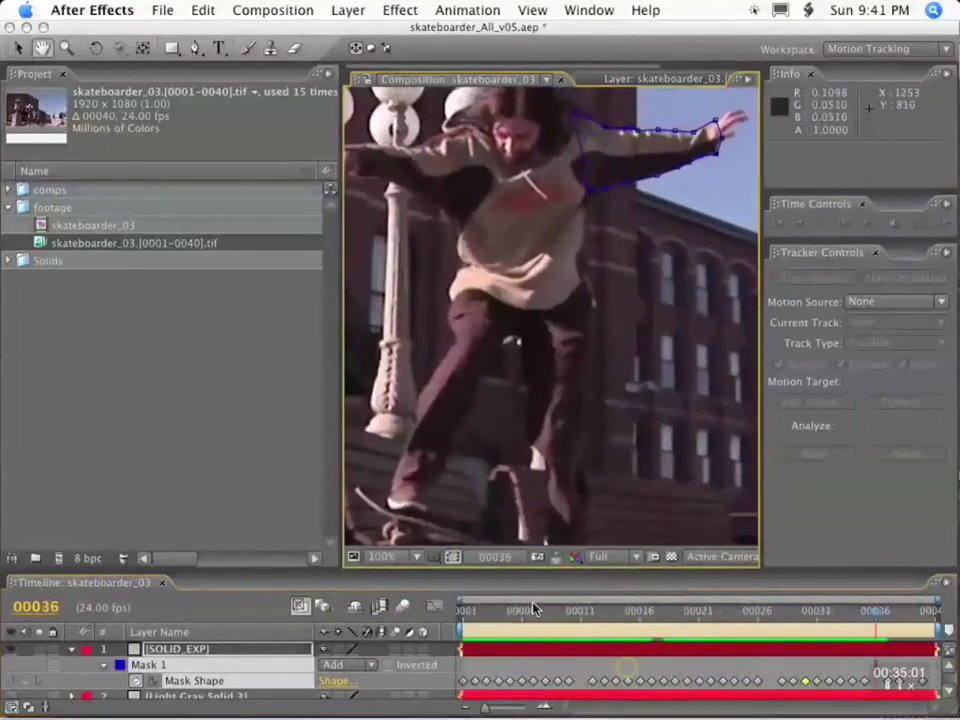
{"action": "left_click_drag", "start_coordinate": [489, 615], "coordinate": [930, 621]}
{"action": "key", "text": "space"}
{"action": "left_click_drag", "start_coordinate": [666, 425], "coordinate": [645, 459]}
{"action": "left_click_drag", "start_coordinate": [505, 624], "coordinate": [652, 602]}
{"action": "left_click", "coordinate": [526, 307]}
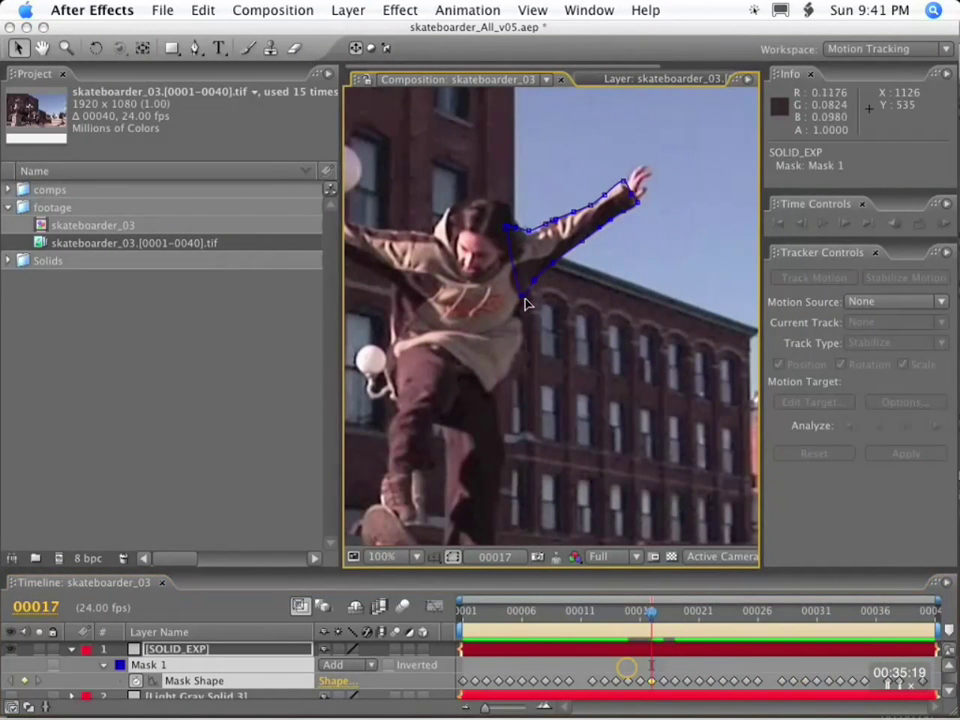
Step: Go frame by frame back to frame 13 and forward to frame 21 to examine the mask's fit around the arm
{"action": "key", "text": "Page_Up"}
{"action": "key", "text": "Page_Up"}
{"action": "key", "text": "Page_Up"}
{"action": "key", "text": "Page_Up"}
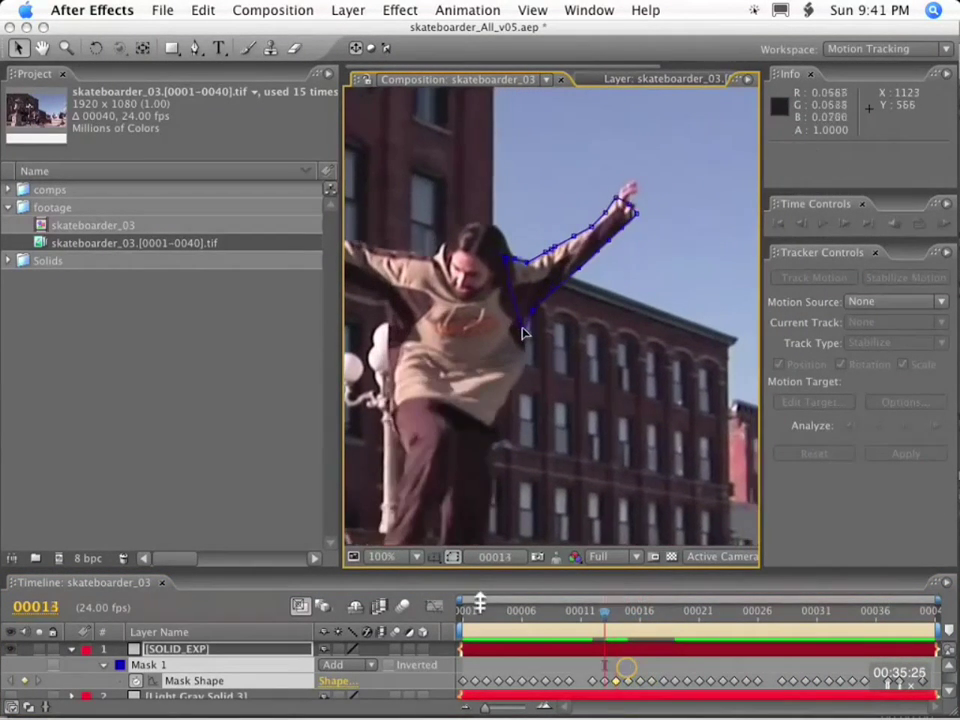
{"action": "key", "text": "Page_Down"}
{"action": "key", "text": "Page_Down"}
{"action": "key", "text": "Page_Down"}
{"action": "key", "text": "Page_Down"}
{"action": "key", "text": "Page_Down"}
{"action": "key", "text": "Page_Down"}
{"action": "key", "text": "Page_Down"}
{"action": "key", "text": "Page_Down"}
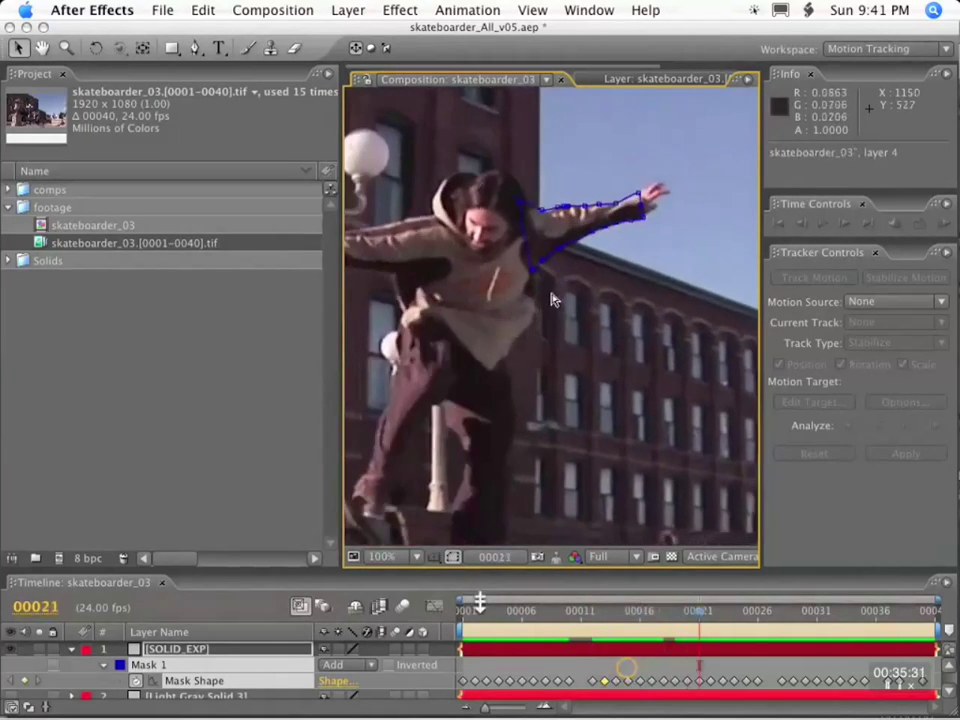
Step: Raise the SOLID_EXP layer's opacity and hide the skateboarder_03 ORIG layer to preview the arm matte on its own
{"action": "key", "text": "comma"}
{"action": "left_click_drag", "start_coordinate": [253, 569], "coordinate": [256, 428]}
{"action": "left_click", "coordinate": [68, 552]}
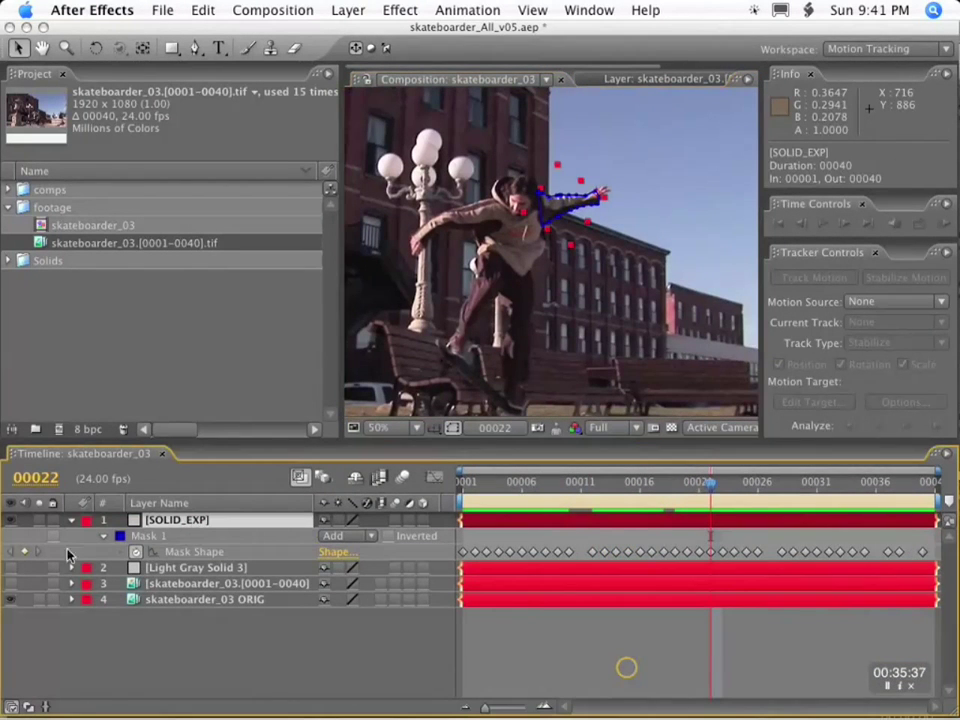
{"action": "key", "text": "t"}
{"action": "key", "text": "t"}
{"action": "left_click_drag", "start_coordinate": [332, 552], "coordinate": [430, 556]}
{"action": "left_click", "coordinate": [11, 600]}
{"action": "left_click", "coordinate": [197, 686]}
{"action": "key", "text": "grave"}
{"action": "key", "text": "space"}
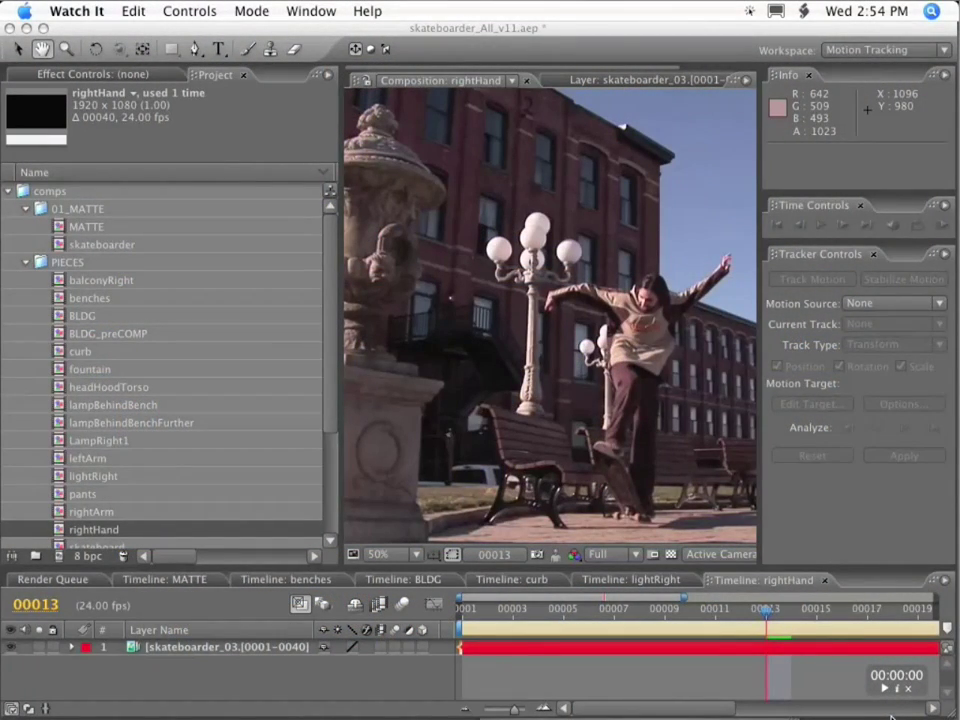
Step: Open the footage layer of the rightHand composition and examine the RightIndex and RightKnuckle track points at frame 1
{"action": "left_click", "coordinate": [190, 647]}
{"action": "double_click", "coordinate": [190, 647]}
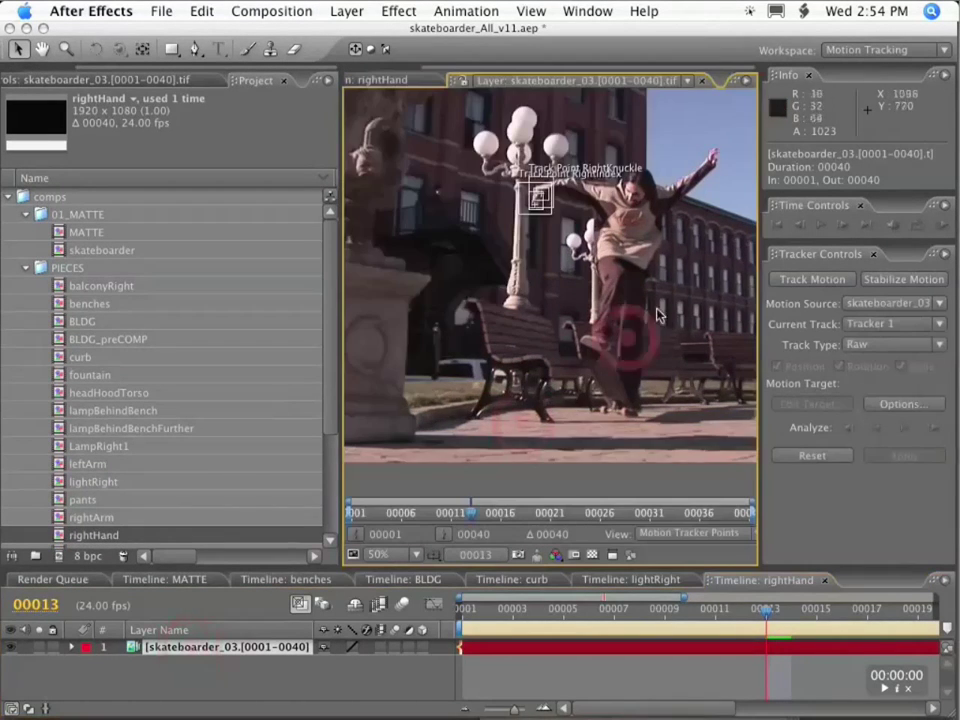
{"action": "scroll", "coordinate": [640, 300], "scroll_direction": "up", "scroll_amount": 1}
{"action": "key", "text": "space"}
{"action": "scroll", "coordinate": [504, 190], "scroll_direction": "down", "scroll_amount": 2}
{"action": "left_click_drag", "start_coordinate": [765, 608], "coordinate": [430, 580]}
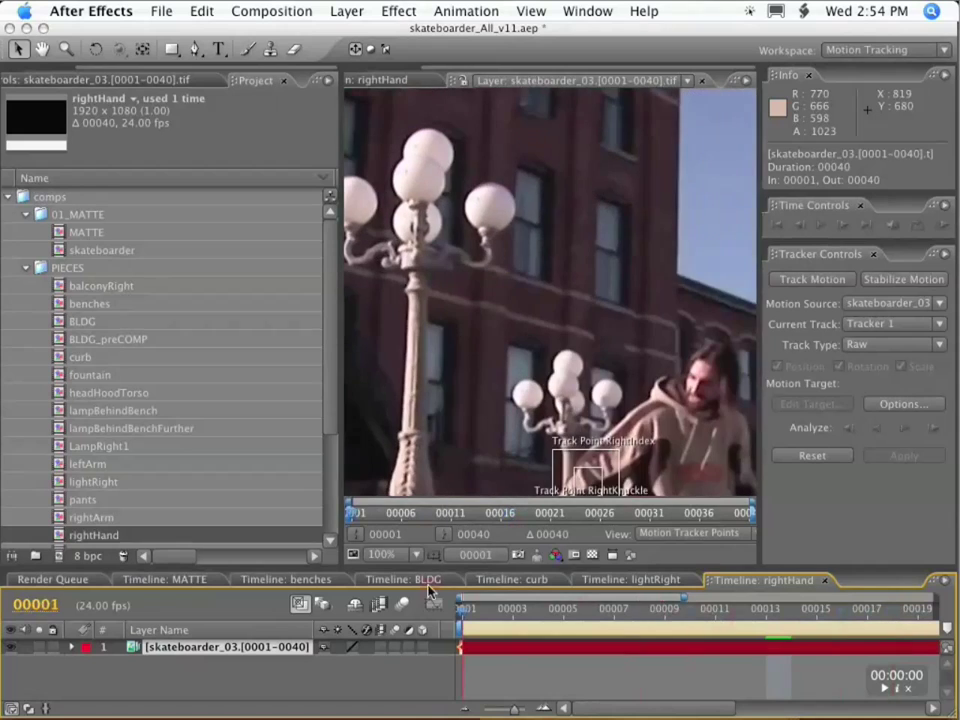
{"action": "key", "text": "space"}
{"action": "left_click_drag", "start_coordinate": [545, 358], "coordinate": [542, 154]}
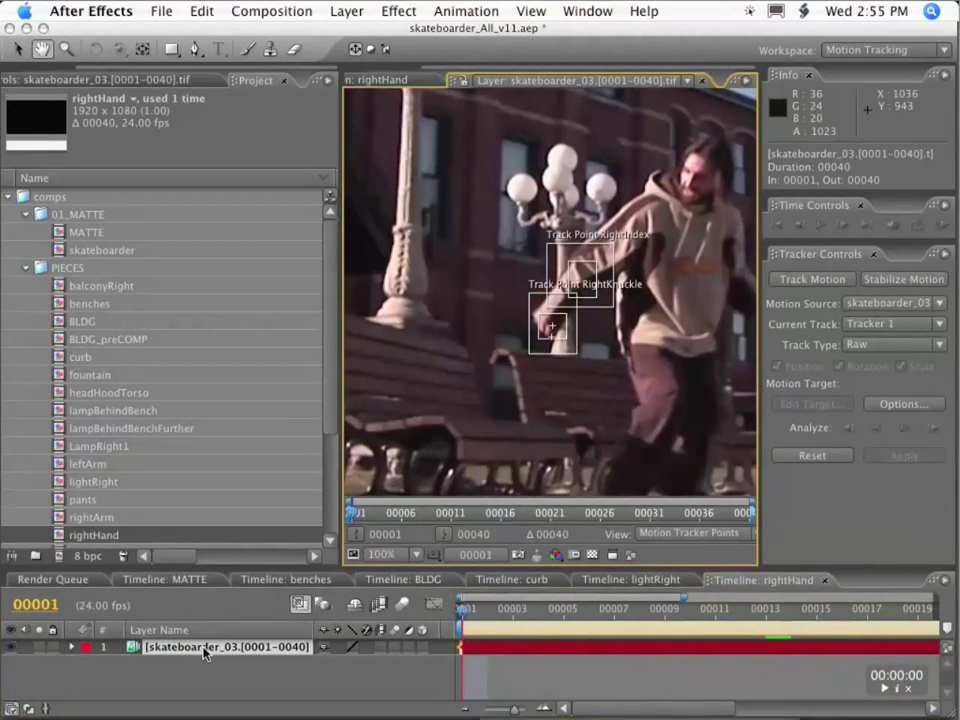
Step: Add a gray solid above the footage in the rightHand composition and return to the composition view
{"action": "left_click", "coordinate": [208, 674]}
{"action": "left_click", "coordinate": [346, 12]}
{"action": "mouse_move", "coordinate": [357, 34]}
{"action": "left_click", "coordinate": [582, 57]}
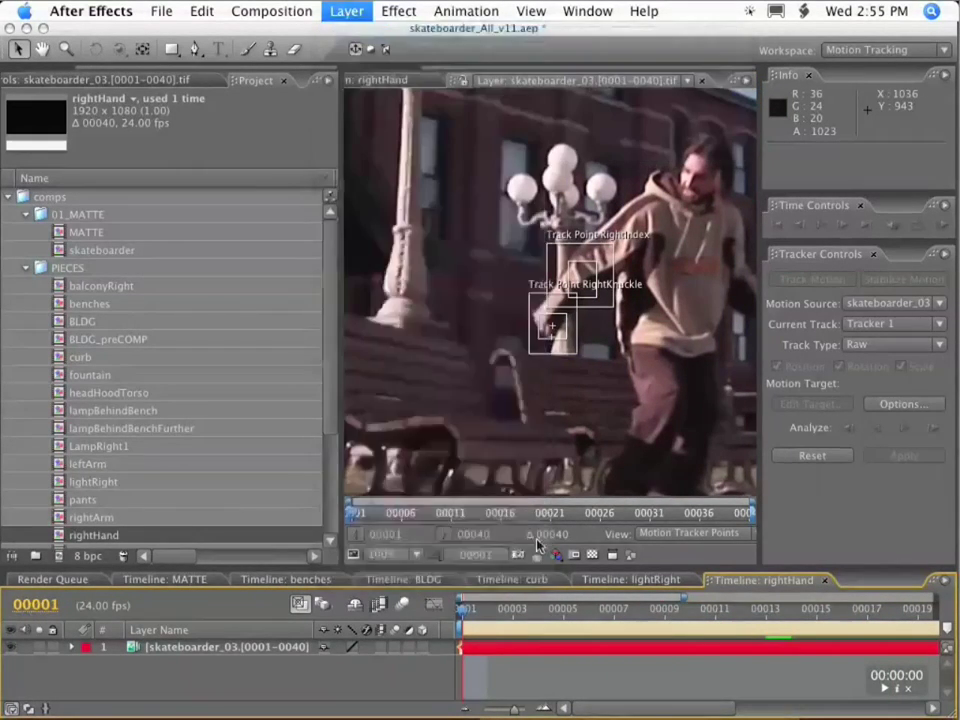
{"action": "key", "text": "Return"}
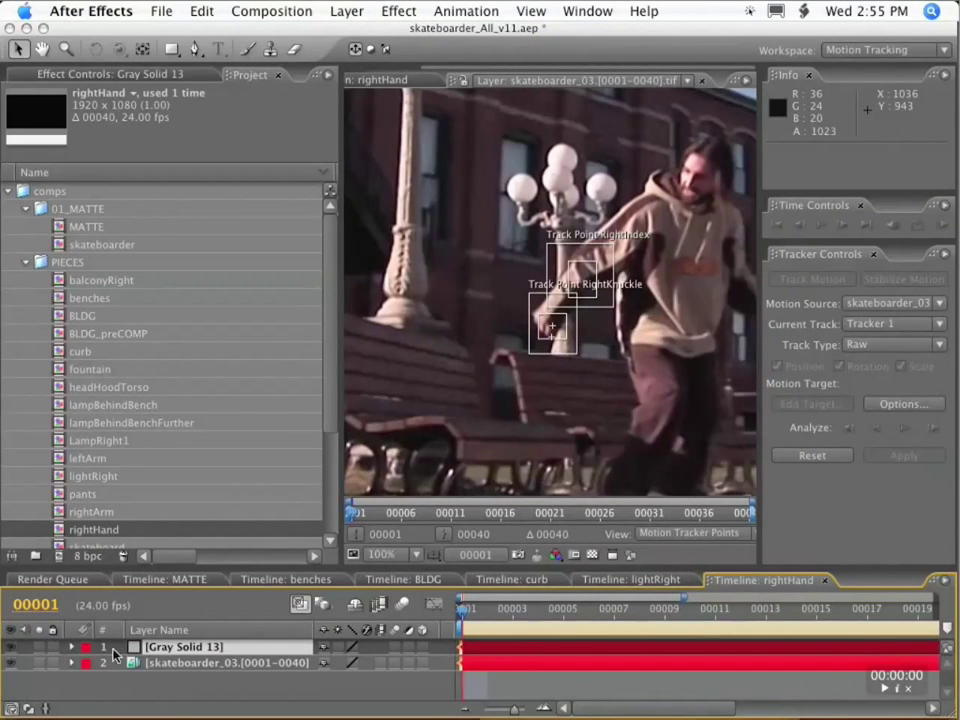
{"action": "left_click", "coordinate": [207, 648]}
{"action": "scroll", "coordinate": [632, 198], "scroll_direction": "down", "scroll_amount": 1}
{"action": "left_click", "coordinate": [702, 80]}
Step: Apply the footage's Tracker 1 to Gray Solid 13 as a Transform track with position, rotation and scale
{"action": "left_click", "coordinate": [232, 665]}
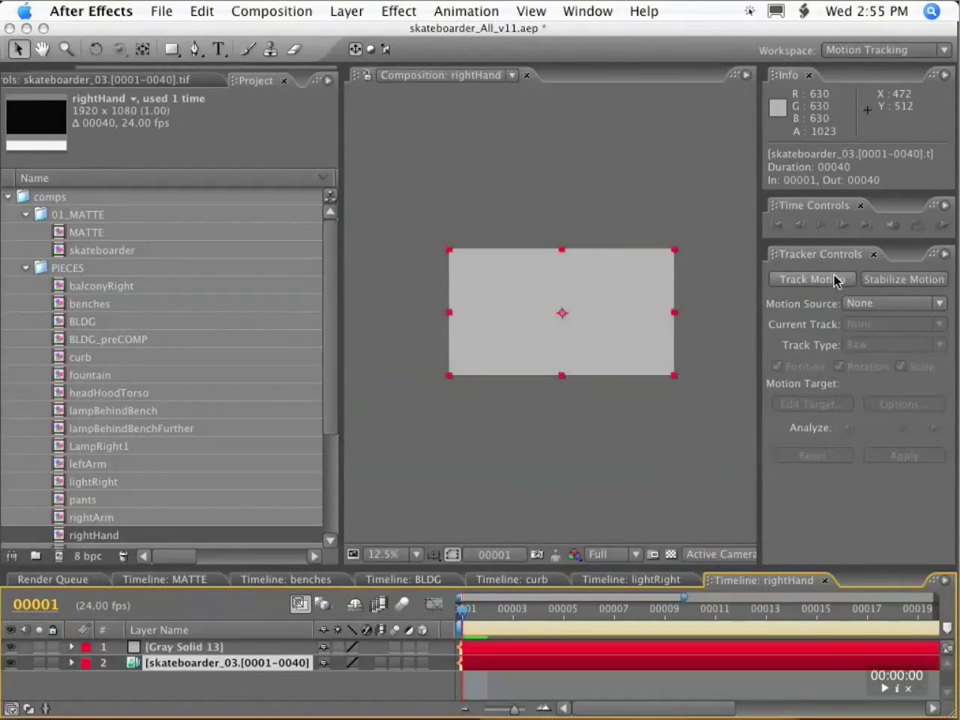
{"action": "left_click", "coordinate": [889, 303]}
{"action": "left_click", "coordinate": [921, 367]}
{"action": "left_click", "coordinate": [885, 344]}
{"action": "left_click", "coordinate": [879, 378]}
{"action": "left_click", "coordinate": [818, 405]}
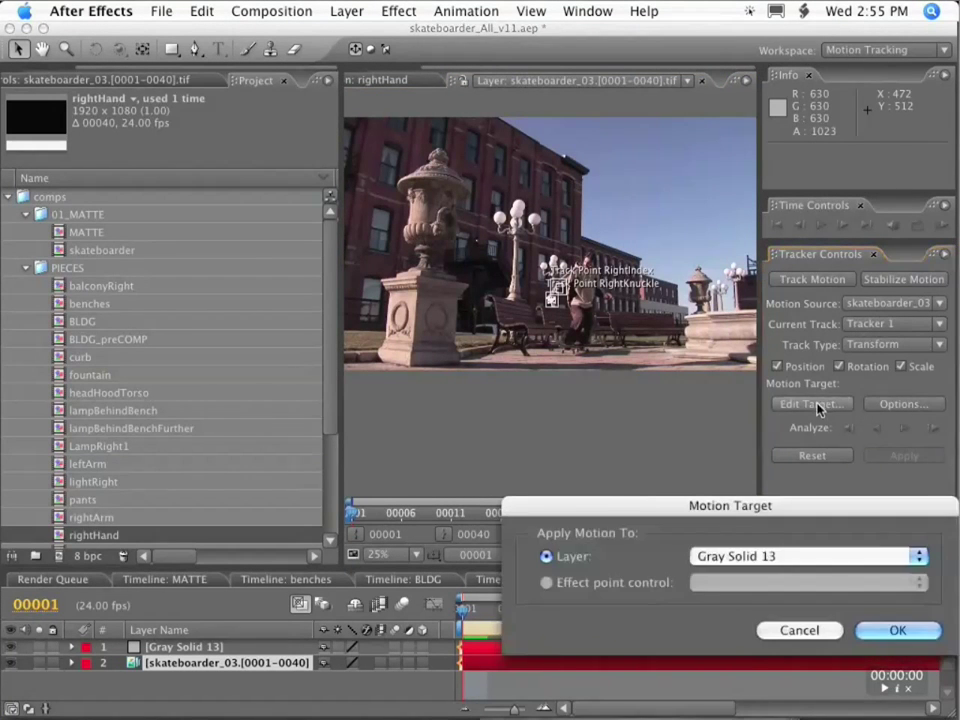
{"action": "left_click", "coordinate": [898, 629]}
{"action": "left_click", "coordinate": [897, 458]}
{"action": "left_click", "coordinate": [823, 607]}
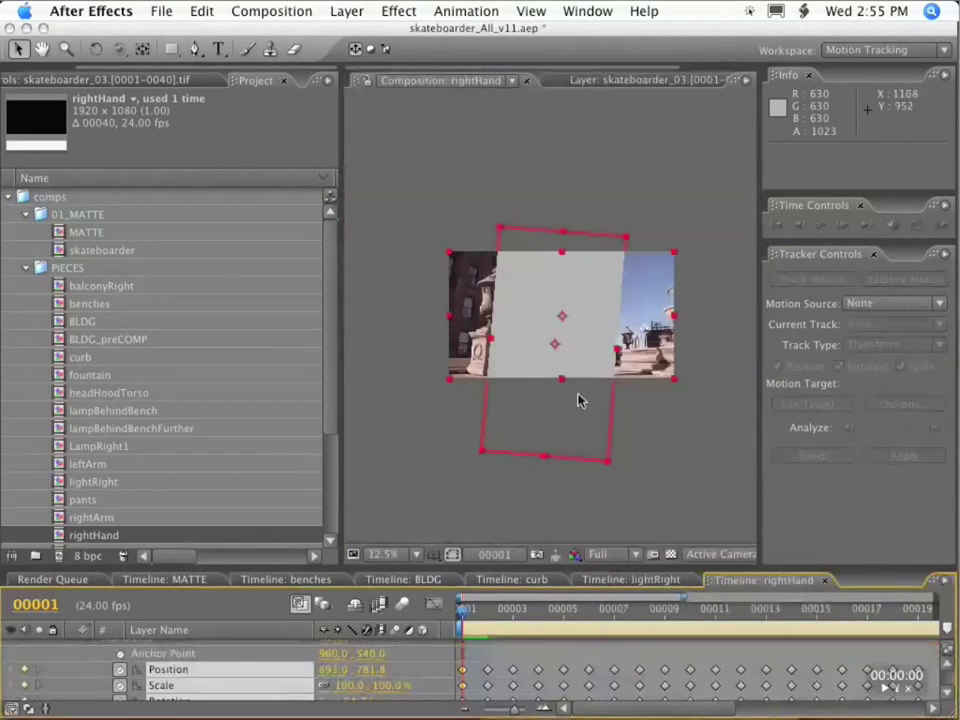
Step: Scrub to frame 40 and view the whole outline of the tracked solid to examine how large it grows
{"action": "left_click_drag", "start_coordinate": [463, 617], "coordinate": [953, 622]}
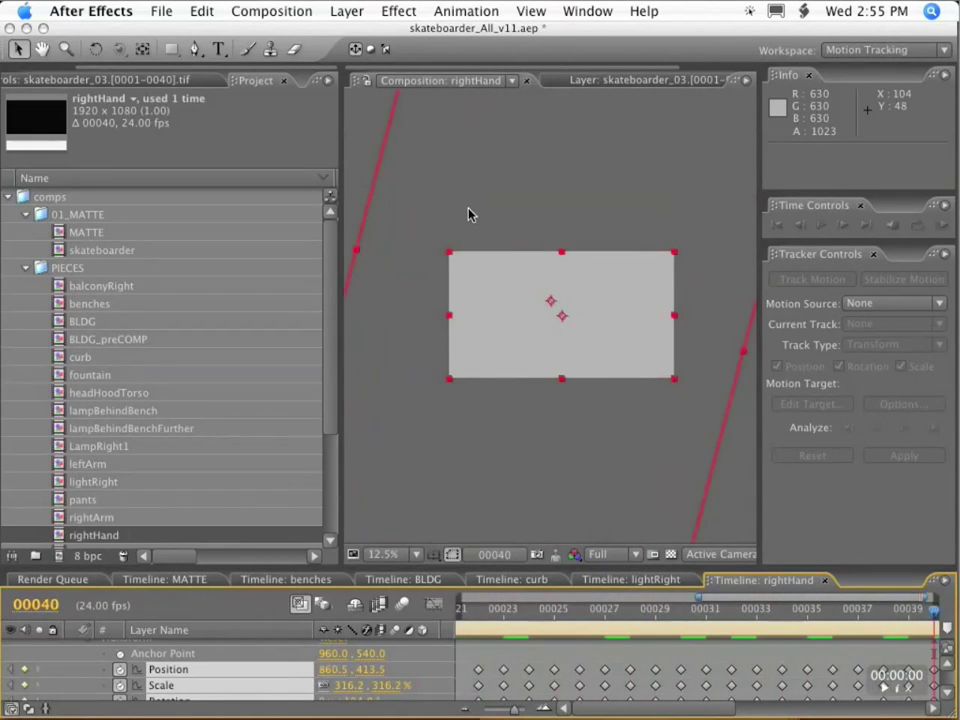
{"action": "left_click_drag", "start_coordinate": [808, 620], "coordinate": [780, 620]}
{"action": "key", "text": "comma"}
{"action": "key", "text": "comma"}
{"action": "left_click_drag", "start_coordinate": [931, 622], "coordinate": [953, 617]}
{"action": "left_click", "coordinate": [563, 706]}
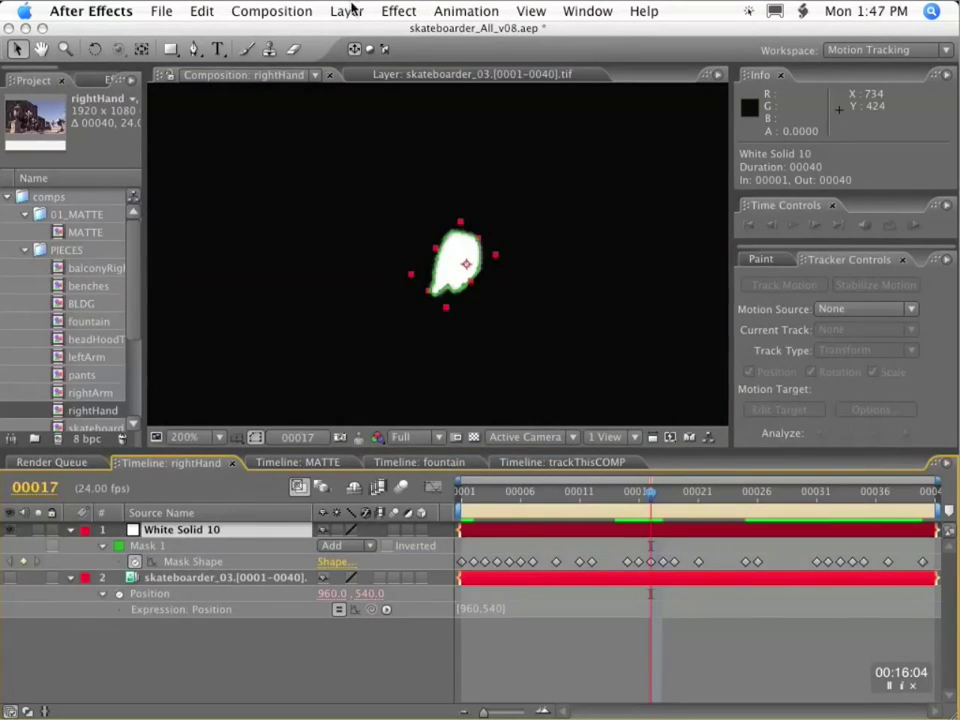
{"action": "left_click", "coordinate": [346, 11]}
{"action": "mouse_move", "coordinate": [520, 33]}
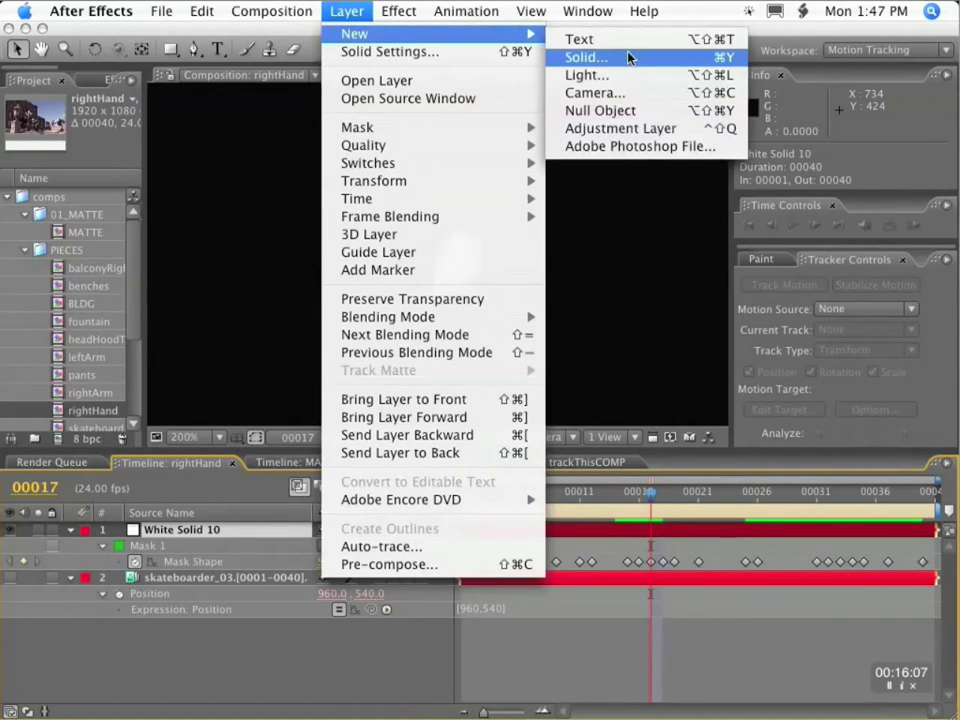
{"action": "left_click", "coordinate": [640, 129]}
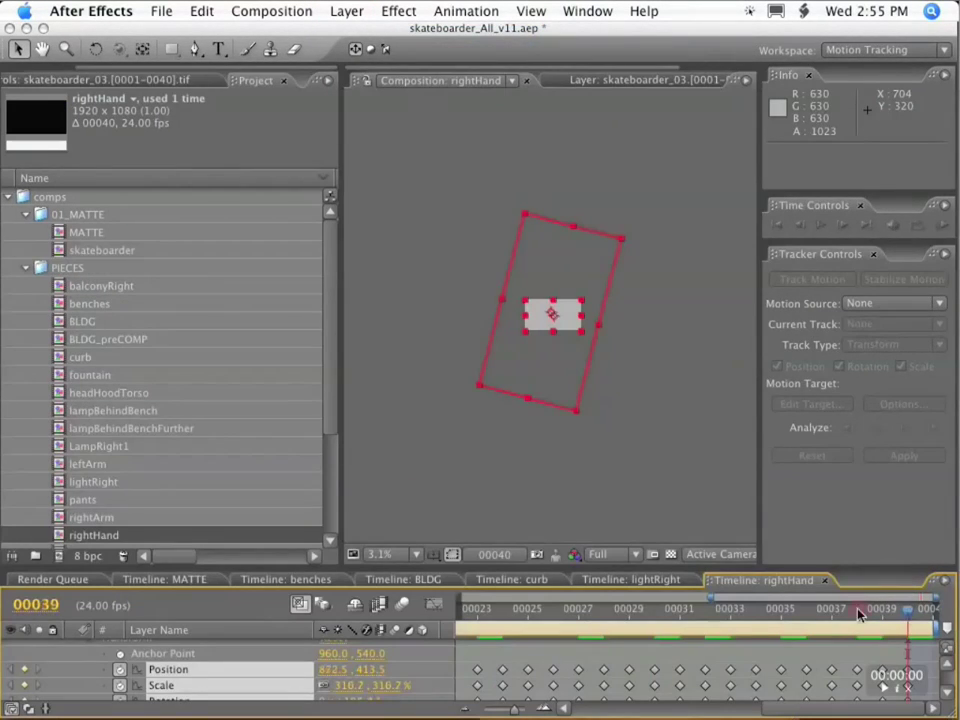
Step: Collapse Gray Solid 13's properties and add a second 1920 x 1080 gray solid, Gray Solid 14, above it
{"action": "left_click_drag", "start_coordinate": [858, 613], "coordinate": [92, 667]}
{"action": "left_click_drag", "start_coordinate": [258, 569], "coordinate": [270, 498]}
{"action": "left_click", "coordinate": [72, 575]}
{"action": "left_click", "coordinate": [139, 647]}
{"action": "left_click", "coordinate": [185, 575]}
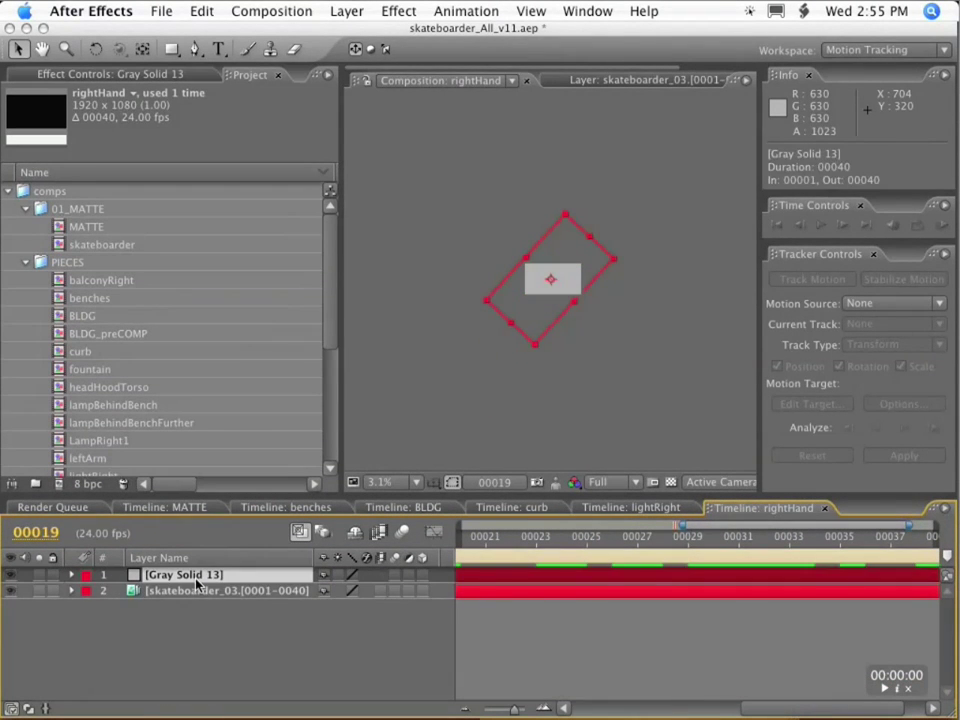
{"action": "key", "text": "super+shift+a"}
{"action": "left_click", "coordinate": [346, 11]}
{"action": "mouse_move", "coordinate": [400, 34]}
{"action": "left_click", "coordinate": [650, 63]}
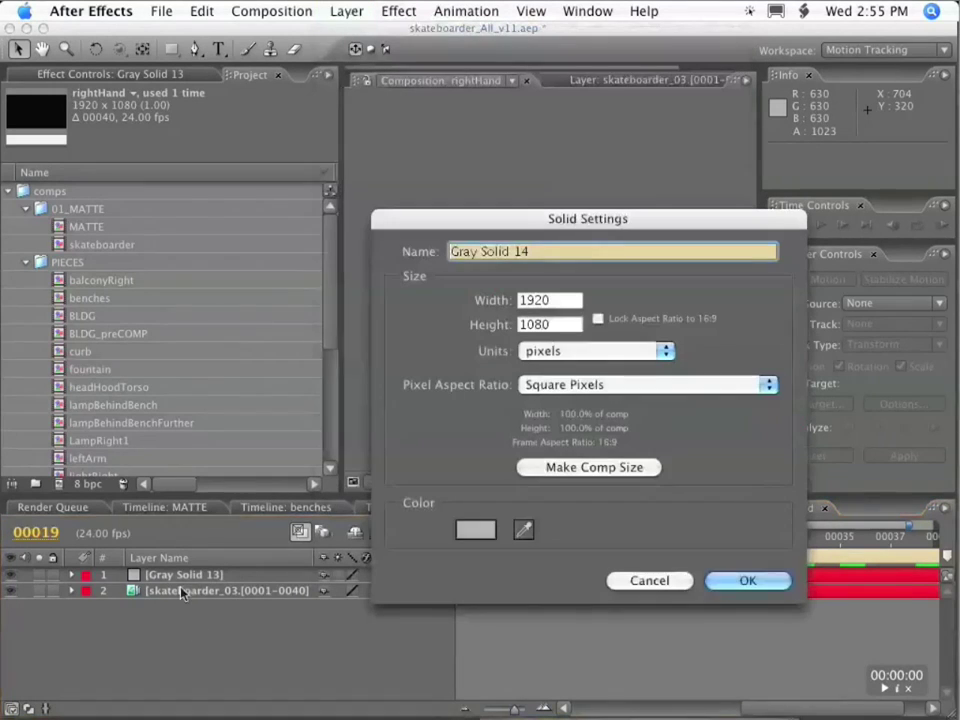
{"action": "left_click", "coordinate": [742, 582]}
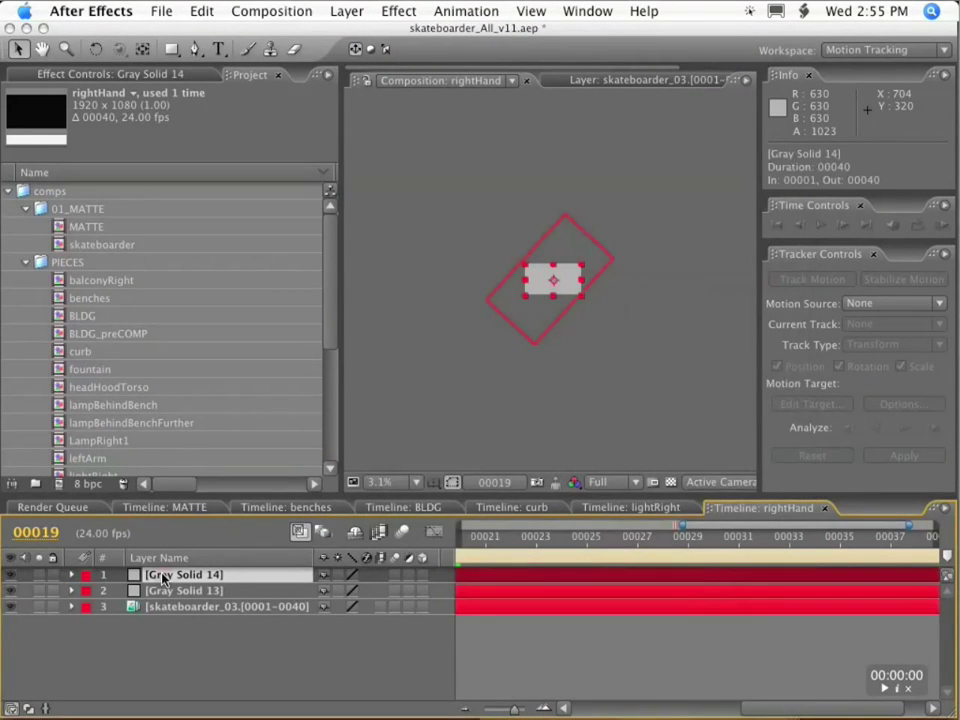
Step: Link Gray Solid 14's scale to Gray Solid 13's scale with an expression divided by 3, and scrub to check it
{"action": "key", "text": "s"}
{"action": "left_click", "coordinate": [185, 607]}
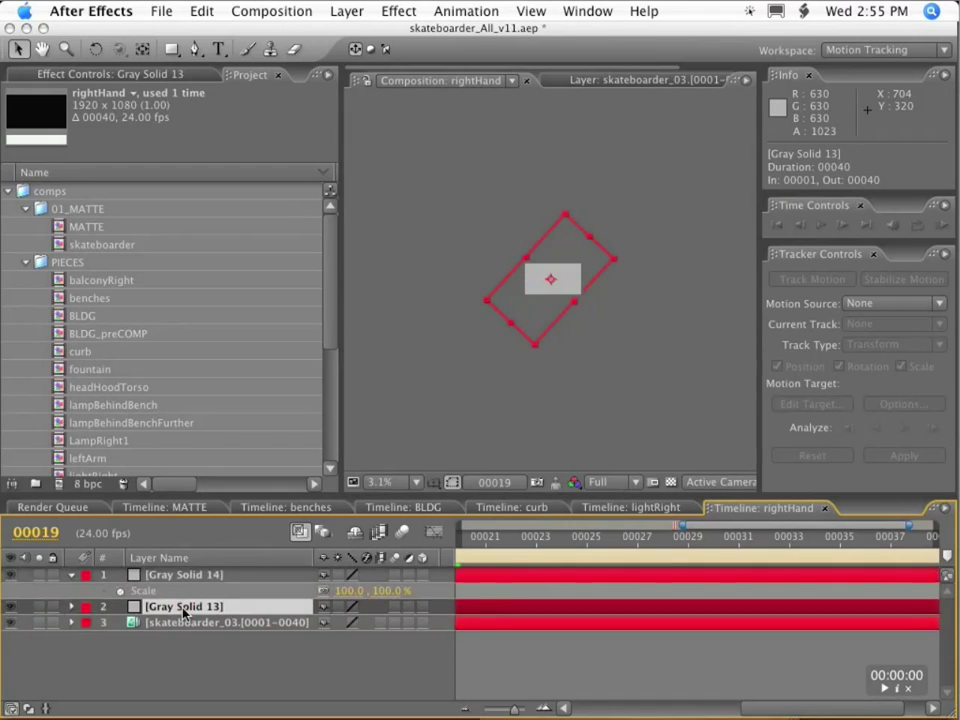
{"action": "key", "text": "s"}
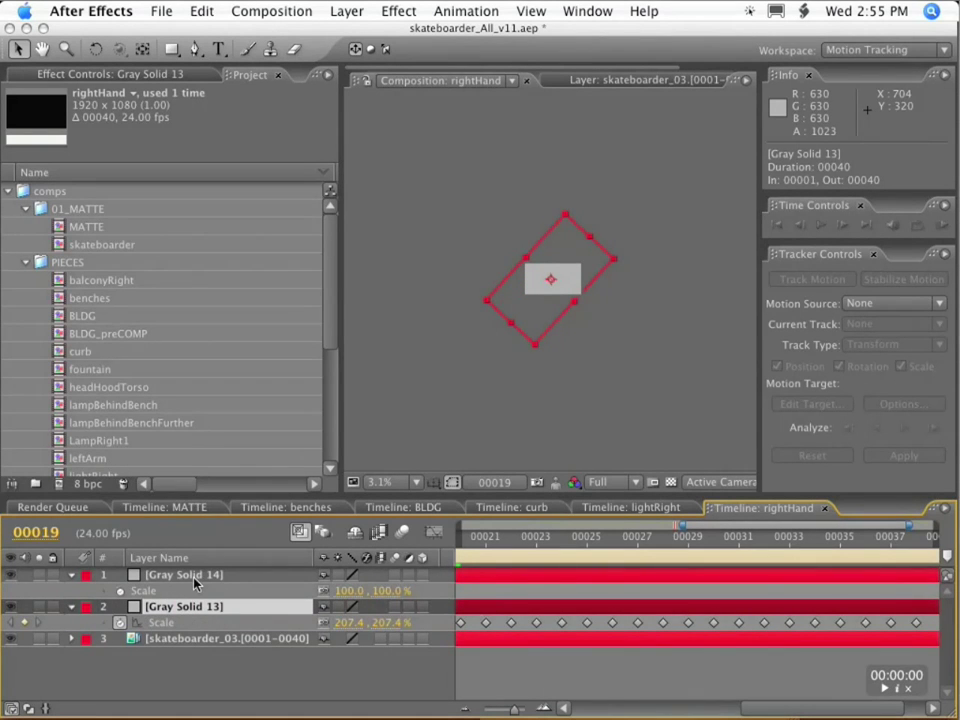
{"action": "left_click", "coordinate": [194, 580]}
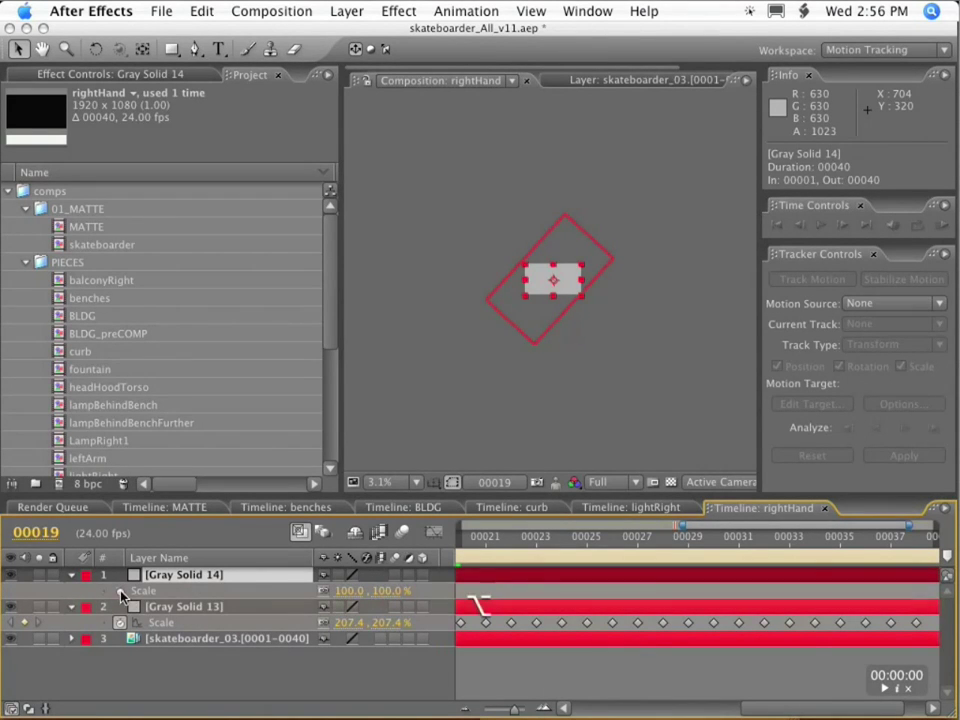
{"action": "left_click", "coordinate": [120, 591], "text": "alt"}
{"action": "left_click_drag", "start_coordinate": [367, 613], "coordinate": [162, 639]}
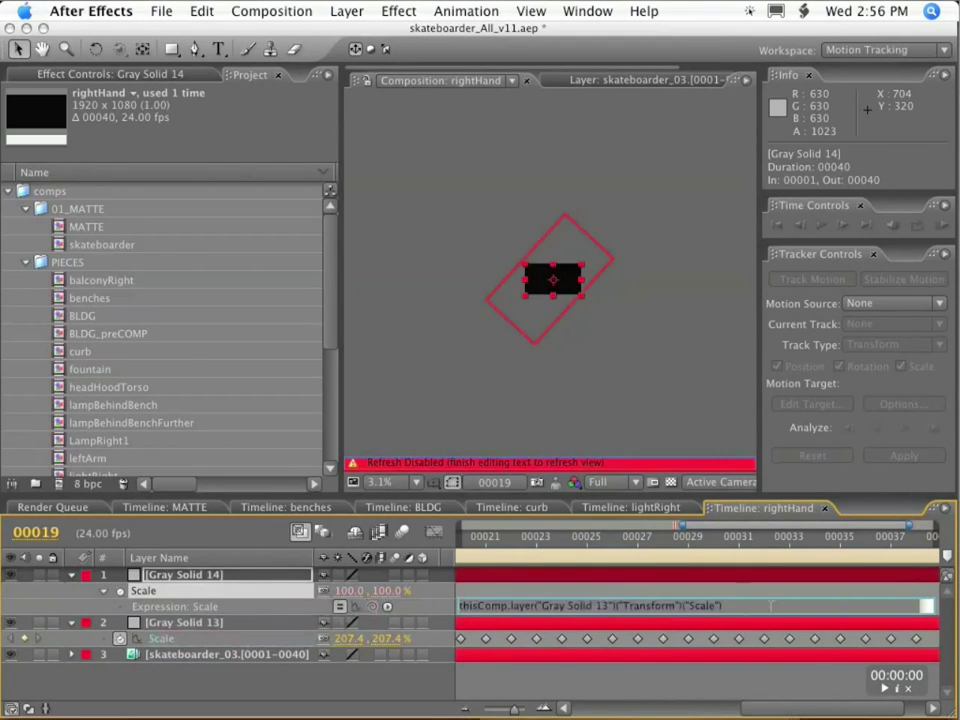
{"action": "type", "text": "/3"}
{"action": "key", "text": "KP_Enter"}
{"action": "left_click_drag", "start_coordinate": [523, 544], "coordinate": [575, 540]}
Step: Display the position and rotation properties of both Gray Solid 14 and Gray Solid 13
{"action": "left_click", "coordinate": [184, 622]}
{"action": "left_click", "coordinate": [172, 576]}
{"action": "scroll", "coordinate": [583, 427], "scroll_direction": "up", "scroll_amount": 2}
{"action": "left_click", "coordinate": [190, 580]}
{"action": "key", "text": "p"}
{"action": "key", "text": "shift+r"}
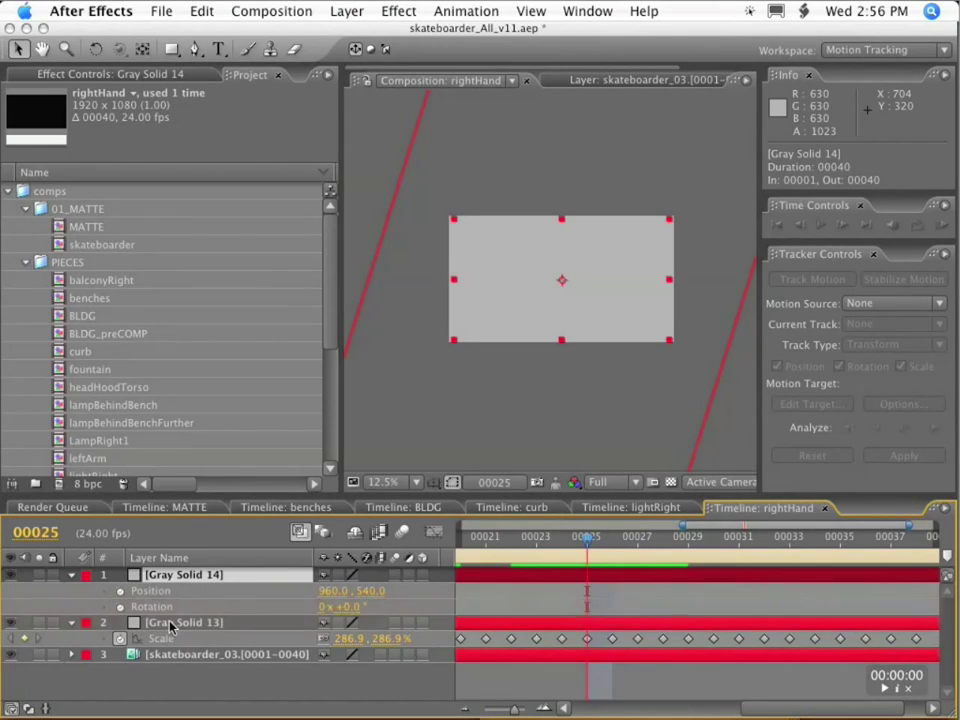
{"action": "left_click", "coordinate": [165, 622]}
{"action": "key", "text": "p"}
{"action": "key", "text": "shift+r"}
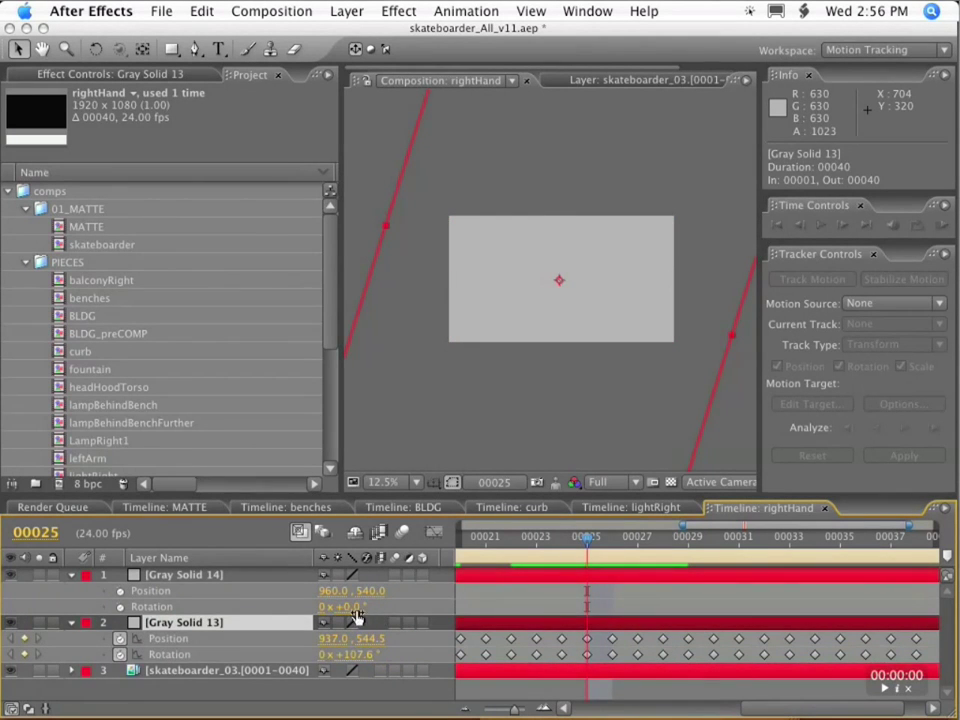
Step: Link Gray Solid 14's position and rotation to those of Gray Solid 13 with expressions, then collapse the layer
{"action": "left_click", "coordinate": [119, 591], "text": "alt"}
{"action": "left_click_drag", "start_coordinate": [371, 607], "coordinate": [168, 654]}
{"action": "left_click", "coordinate": [119, 622], "text": "alt"}
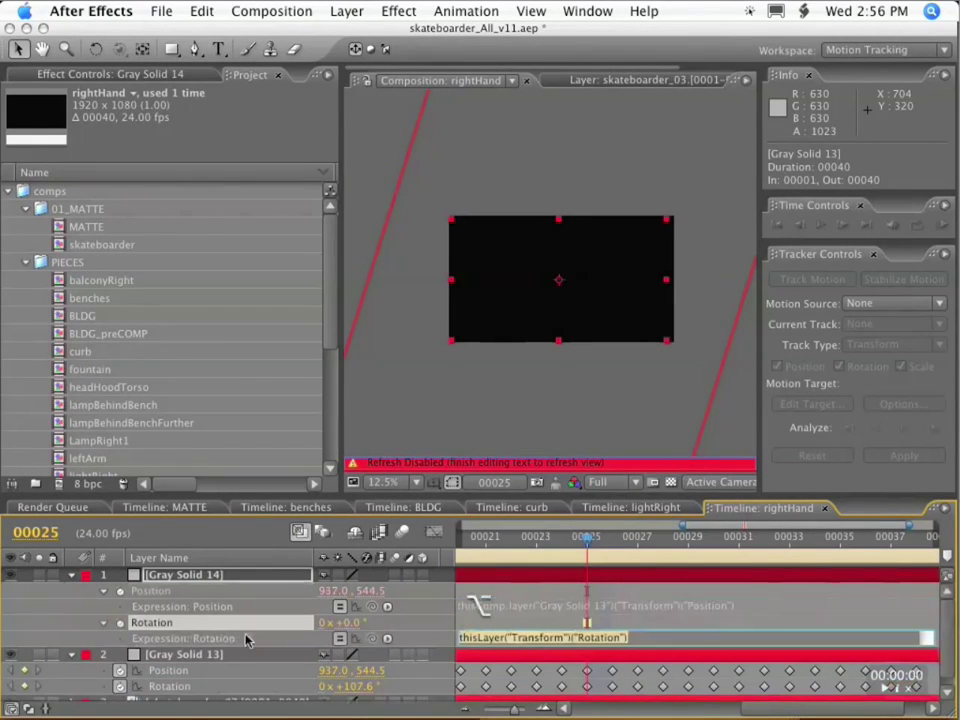
{"action": "left_click_drag", "start_coordinate": [371, 638], "coordinate": [170, 686]}
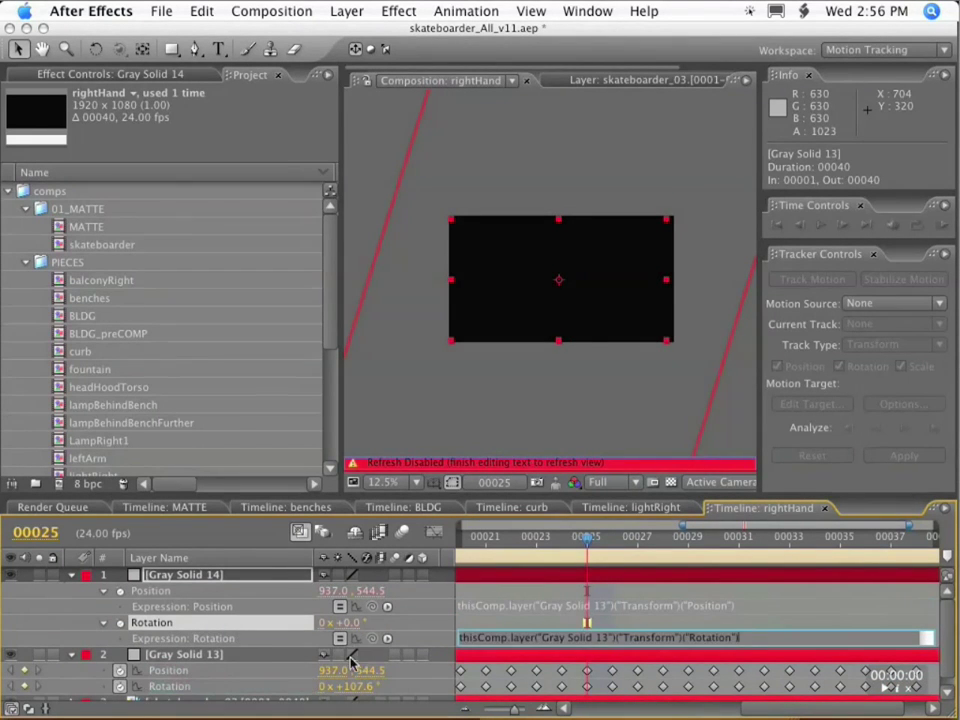
{"action": "left_click", "coordinate": [72, 575]}
{"action": "scroll", "coordinate": [494, 388], "scroll_direction": "down", "scroll_amount": 1}
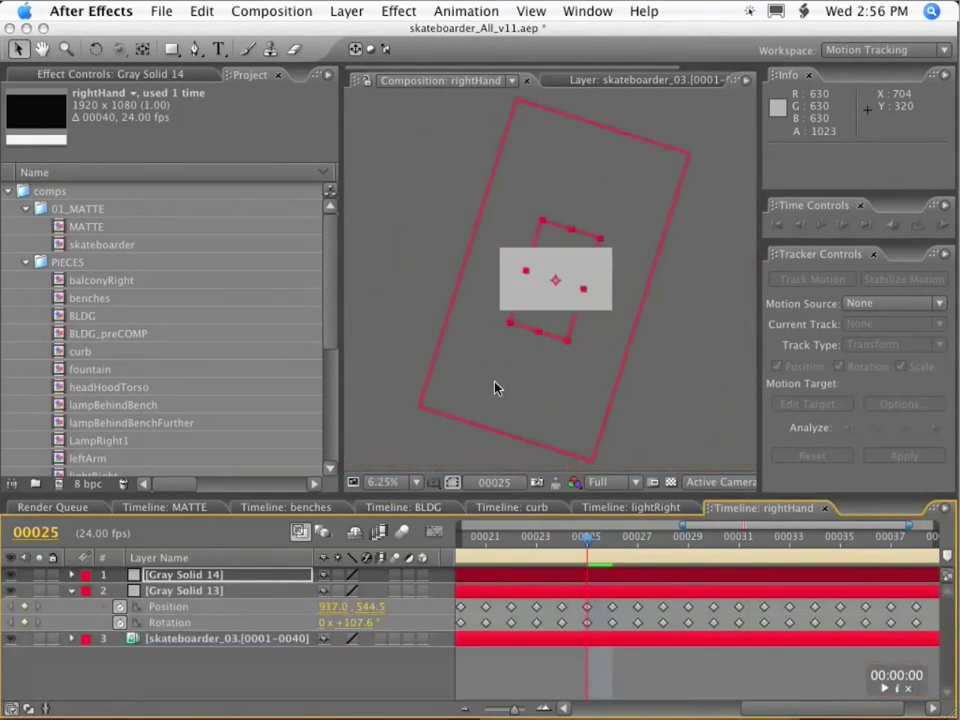
Step: Hide Gray Solid 13 and scrub the full composition up to frame 40 to check Gray Solid 14's motion
{"action": "left_click", "coordinate": [183, 577]}
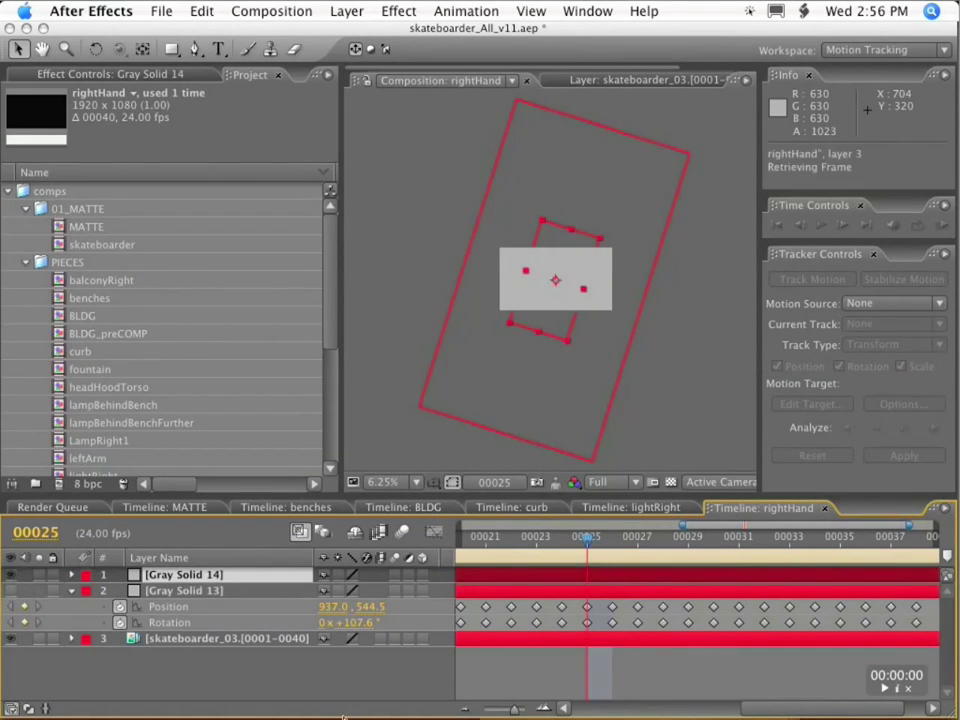
{"action": "left_click", "coordinate": [285, 693]}
{"action": "key", "text": "period"}
{"action": "left_click", "coordinate": [621, 541]}
{"action": "key", "text": "semicolon"}
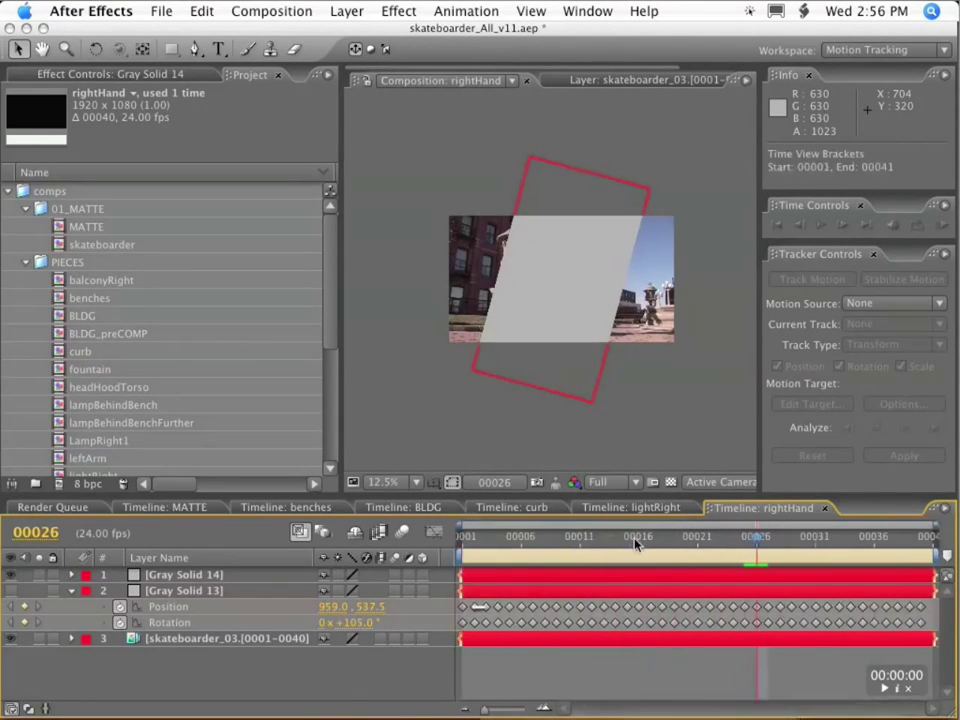
{"action": "left_click_drag", "start_coordinate": [757, 543], "coordinate": [585, 540]}
{"action": "left_click_drag", "start_coordinate": [525, 540], "coordinate": [951, 547]}
Step: Change Gray Solid 14's scale expression so that Gray Solid 13's scale is divided by 4
{"action": "left_click", "coordinate": [199, 573]}
{"action": "key", "text": "s"}
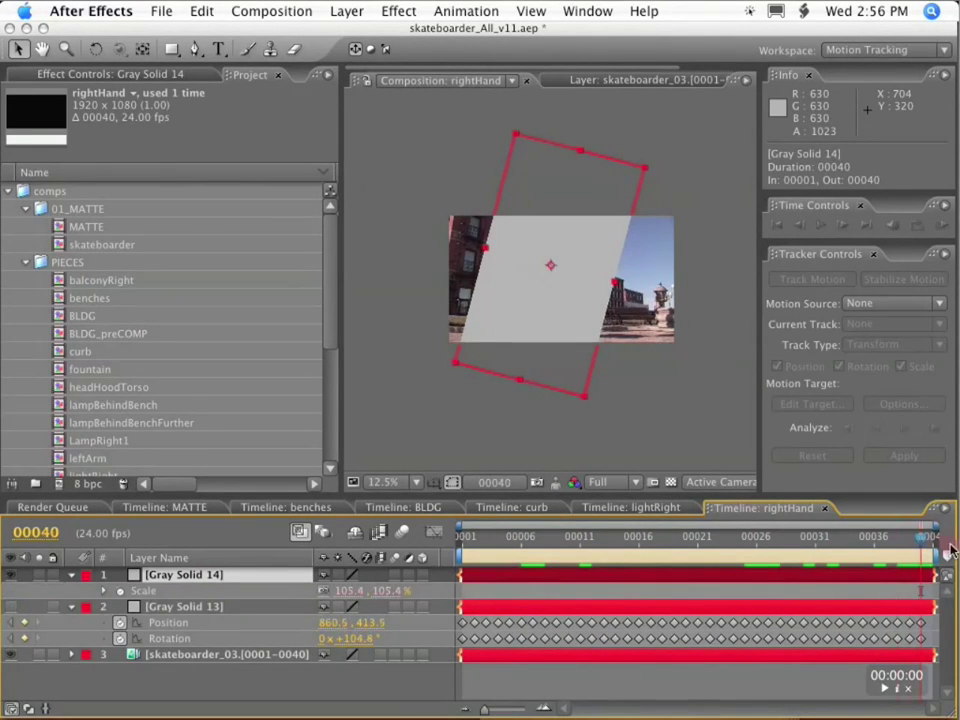
{"action": "left_click", "coordinate": [105, 591]}
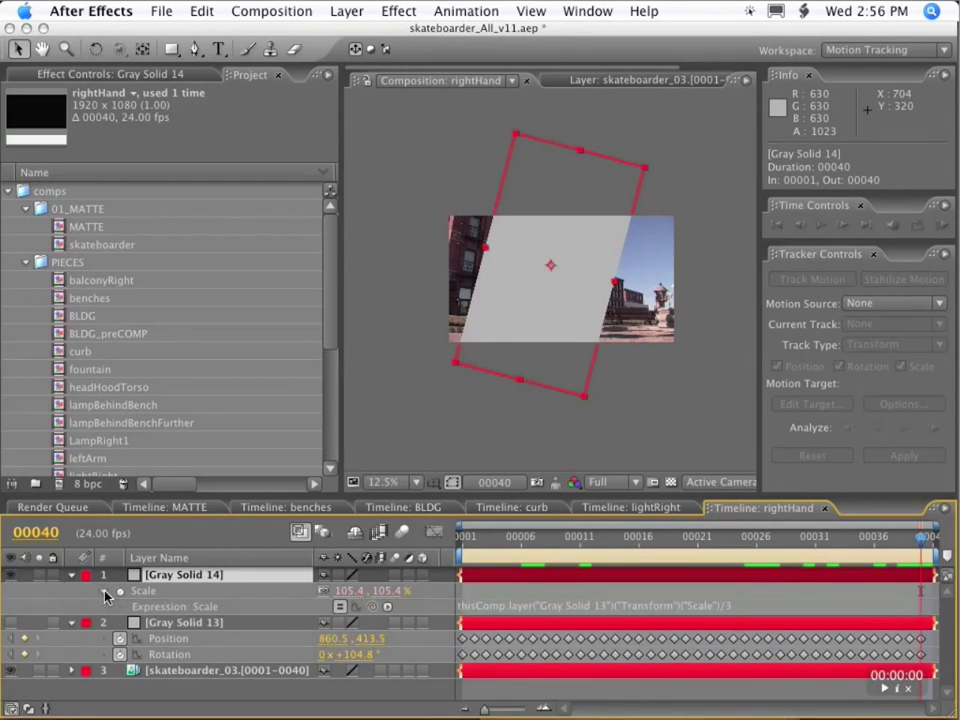
{"action": "left_click", "coordinate": [735, 605]}
{"action": "type", "text": "4"}
{"action": "key", "text": "KP_Enter"}
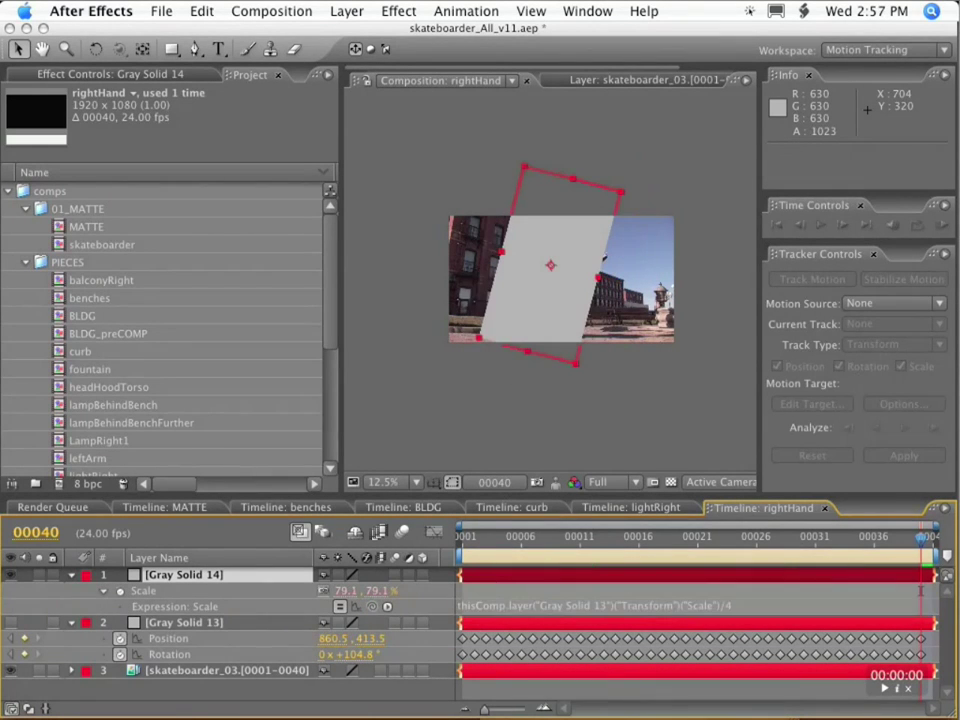
Step: Return to frame 1, collapse Gray Solid 13 and hide it from the layer list as a shy layer
{"action": "left_click_drag", "start_coordinate": [918, 540], "coordinate": [433, 536]}
{"action": "scroll", "coordinate": [561, 305], "scroll_direction": "up", "scroll_amount": 3}
{"action": "key", "text": "space"}
{"action": "left_click_drag", "start_coordinate": [590, 374], "coordinate": [613, 157]}
{"action": "left_click", "coordinate": [190, 625]}
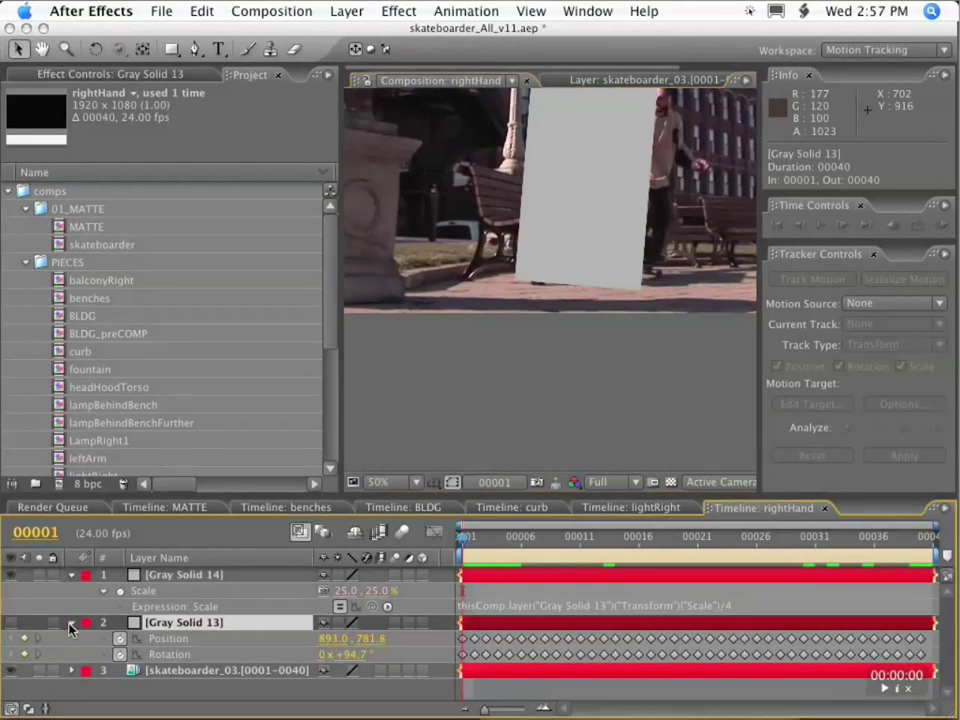
{"action": "left_click", "coordinate": [73, 623]}
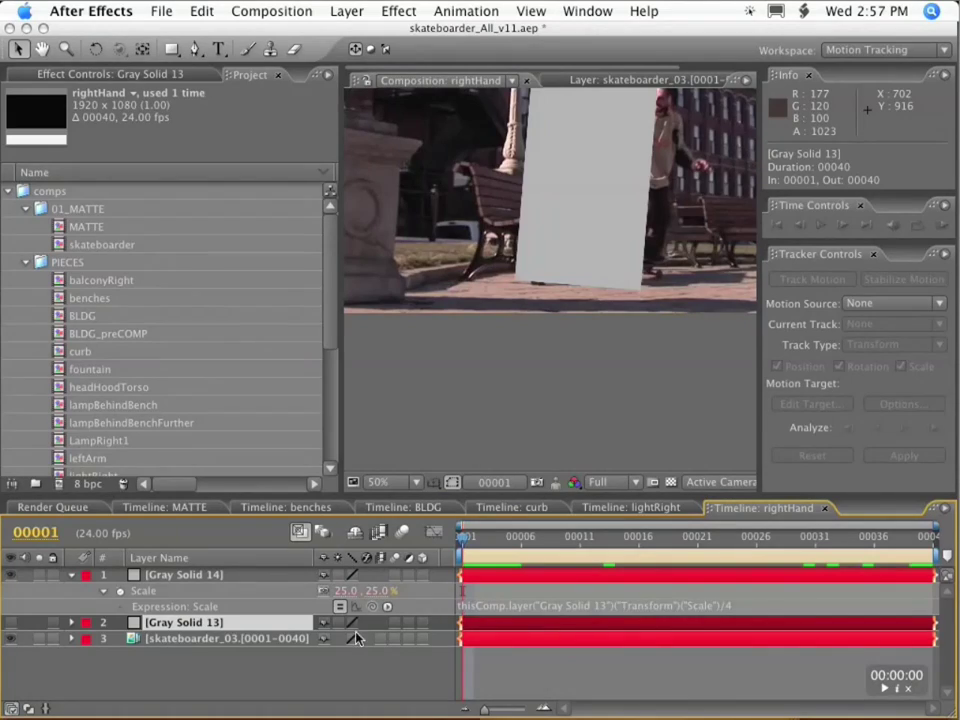
{"action": "left_click", "coordinate": [354, 533]}
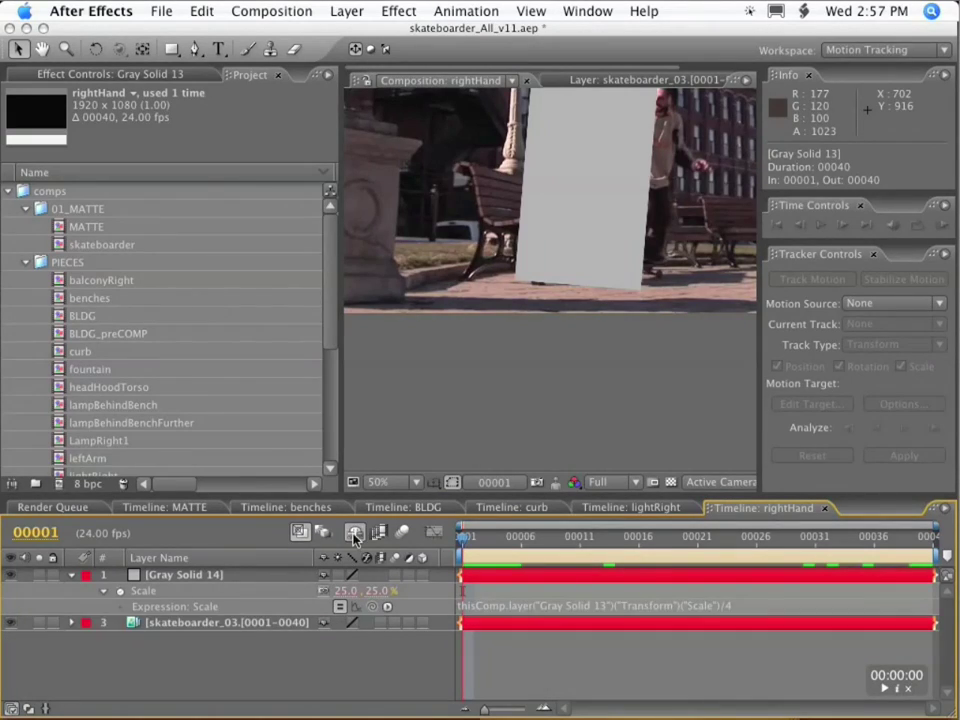
Step: Turn off Gray Solid 14's visibility, lock the skateboarder footage layer, and run a RAM preview of the clip
{"action": "left_click", "coordinate": [175, 588]}
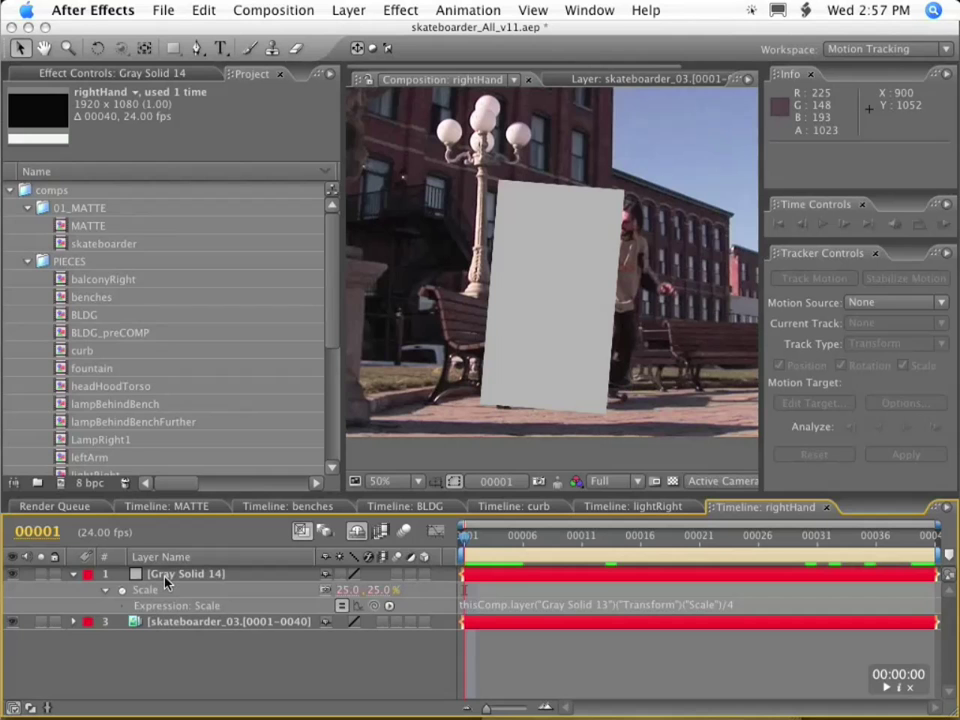
{"action": "left_click", "coordinate": [12, 573]}
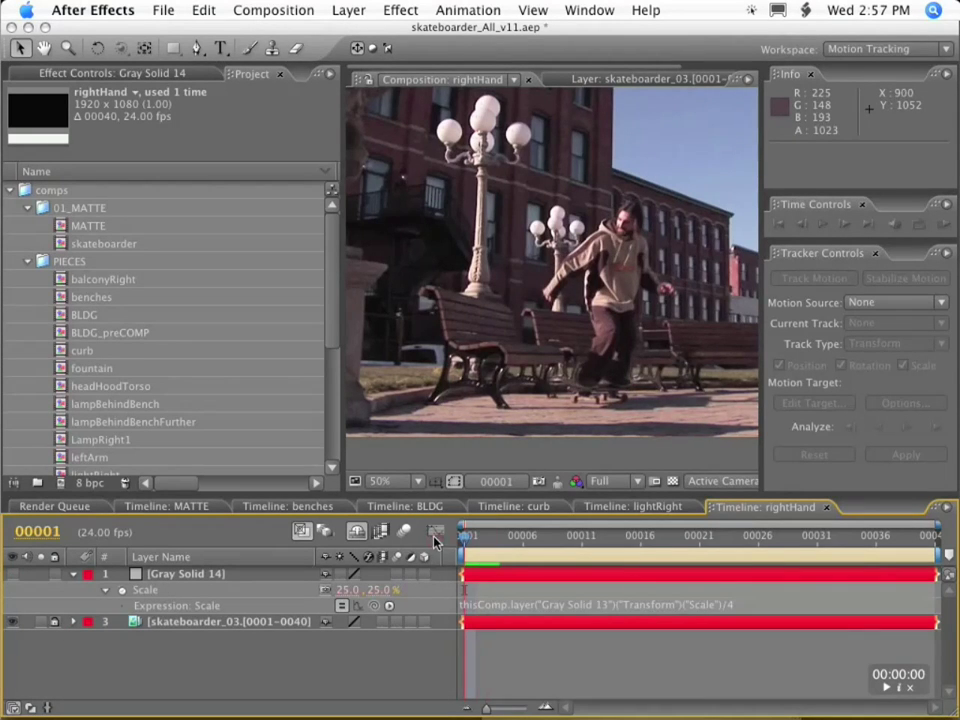
{"action": "key", "text": "KP_0"}
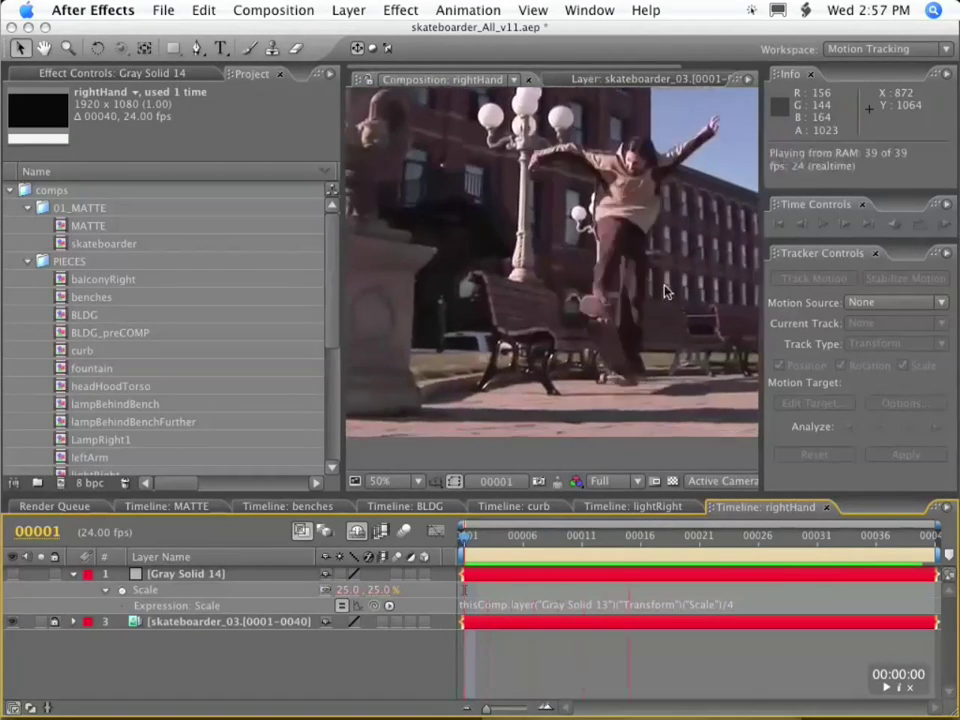
{"action": "key", "text": "space"}
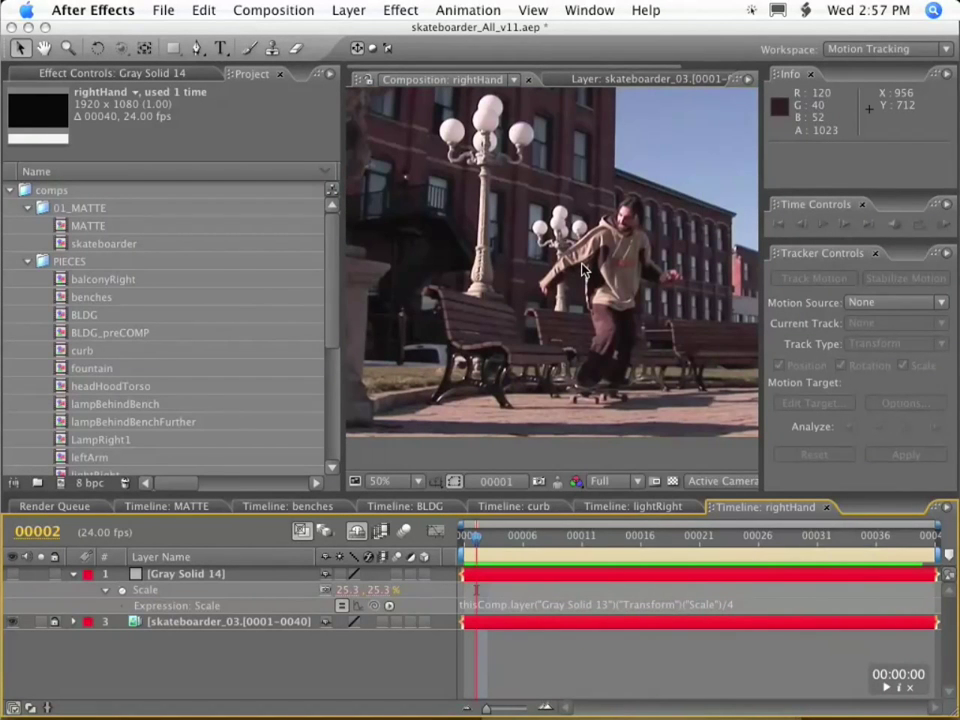
Step: Draw a small closed mask on Gray Solid 14 around the skateboarder's right hand at frame 17 with the Pen tool
{"action": "key", "text": "period"}
{"action": "key", "text": "period"}
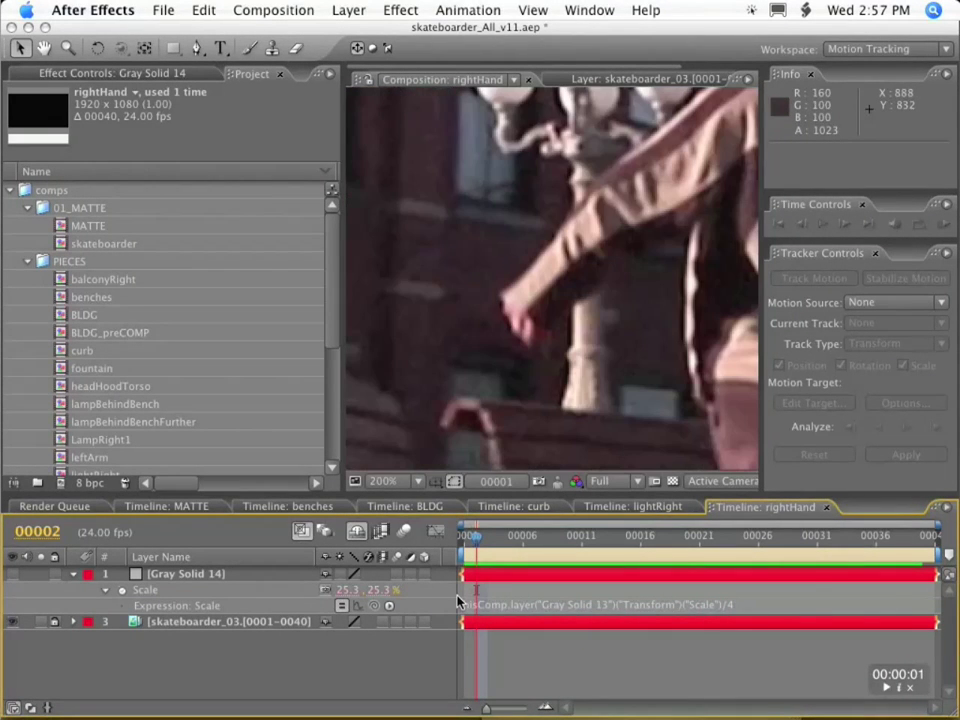
{"action": "left_click", "coordinate": [182, 578]}
{"action": "key", "text": "g"}
{"action": "left_click_drag", "start_coordinate": [616, 539], "coordinate": [653, 541]}
{"action": "key", "text": "comma"}
{"action": "key", "text": "comma"}
{"action": "key", "text": "space"}
{"action": "scroll", "coordinate": [531, 228], "scroll_direction": "up", "scroll_amount": 4}
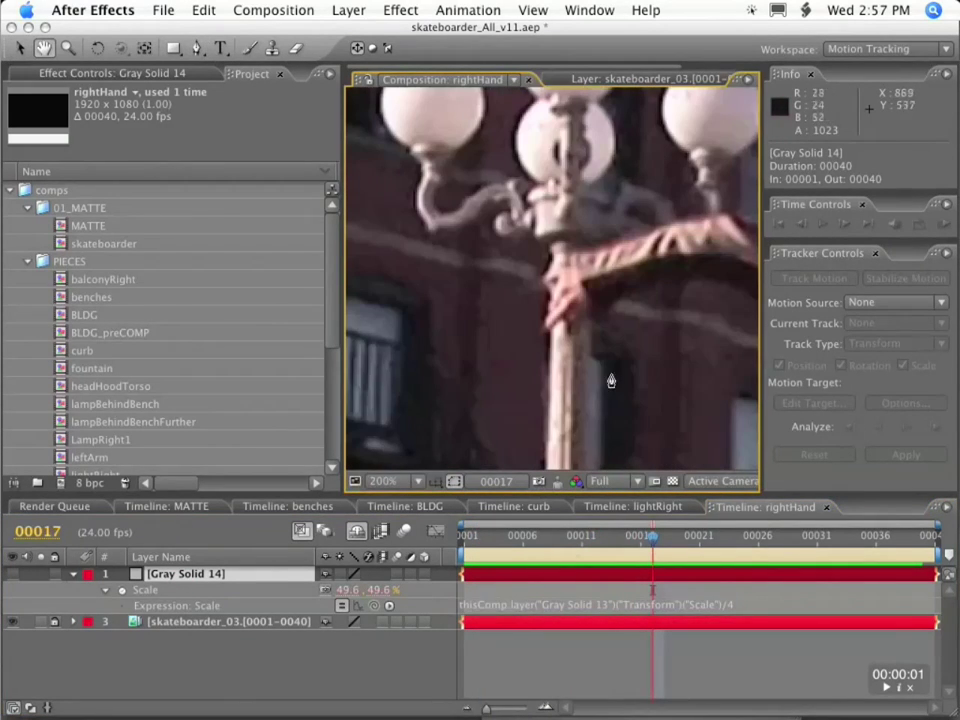
{"action": "scroll", "coordinate": [572, 308], "scroll_direction": "up", "scroll_amount": 1}
{"action": "scroll", "coordinate": [570, 279], "scroll_direction": "down", "scroll_amount": 1}
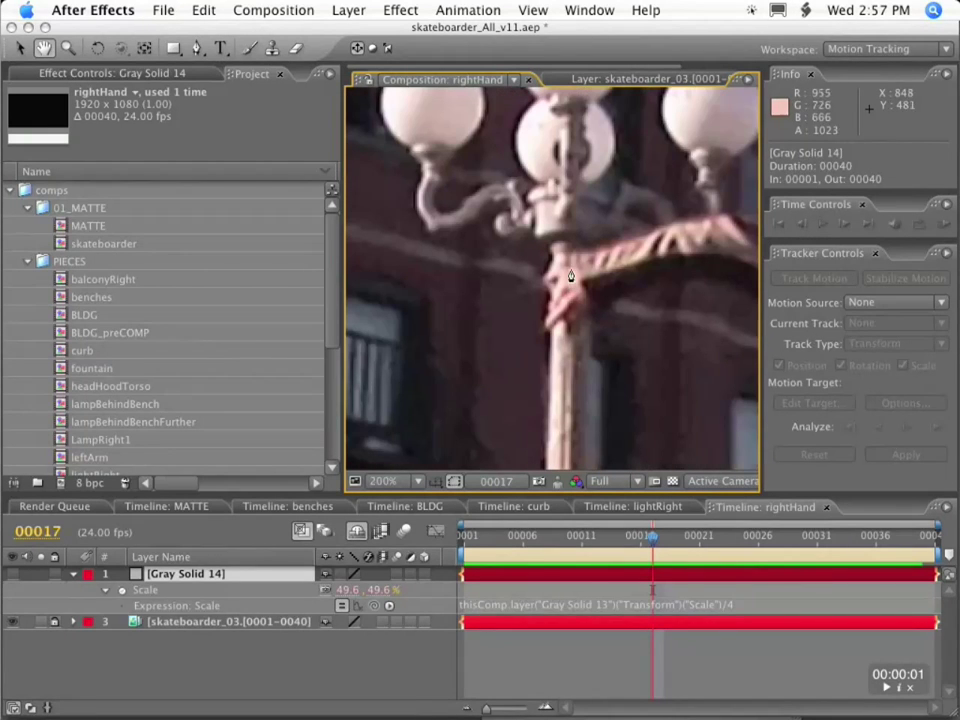
{"action": "left_click", "coordinate": [569, 262]}
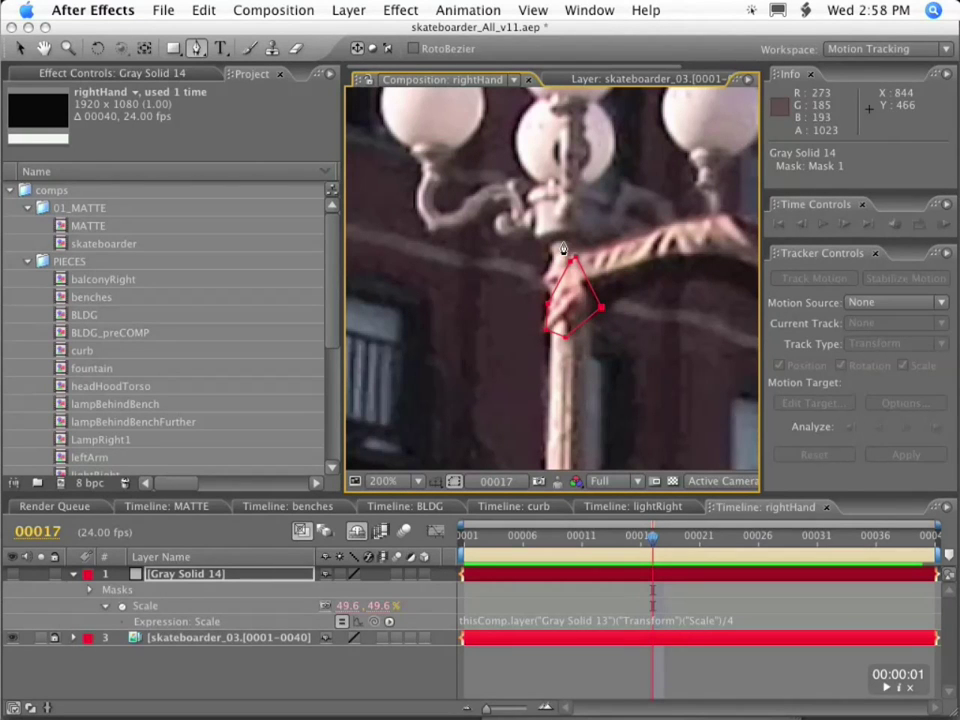
{"action": "key", "text": "v"}
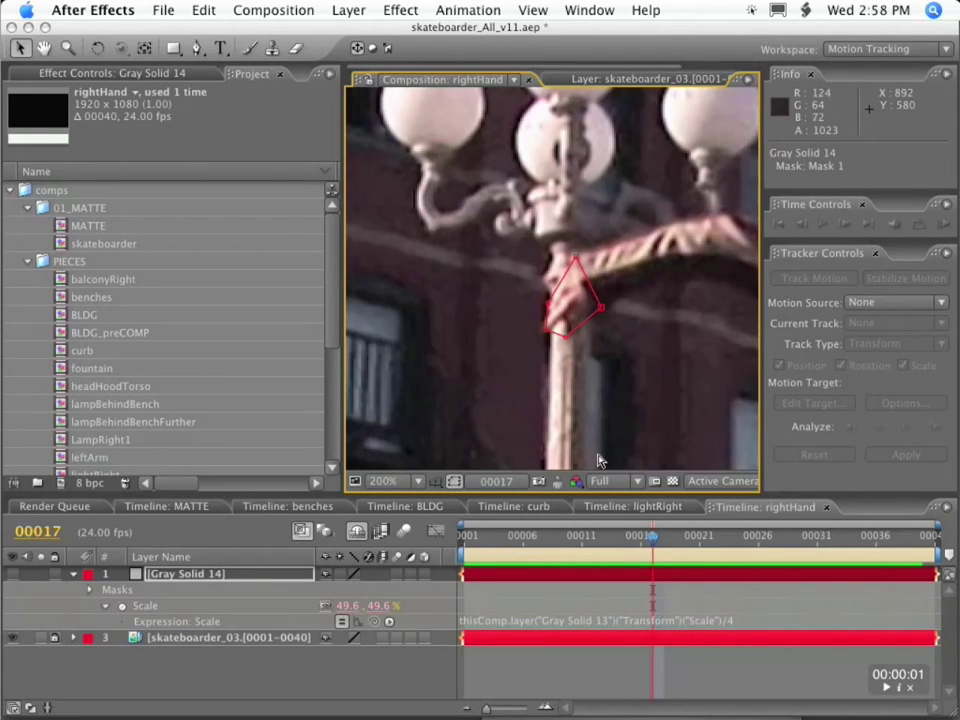
Step: Step back from frame 17 to frame 8 to check how the mask follows the hand
{"action": "scroll", "coordinate": [598, 460], "scroll_direction": "down", "scroll_amount": 1}
{"action": "key", "text": "Page_Up"}
{"action": "key", "text": "Page_Up"}
{"action": "key", "text": "Page_Up"}
{"action": "key", "text": "Page_Up"}
{"action": "key", "text": "Page_Up"}
{"action": "key", "text": "Page_Up"}
{"action": "key", "text": "Page_Up"}
{"action": "key", "text": "Page_Up"}
{"action": "key", "text": "Page_Up"}
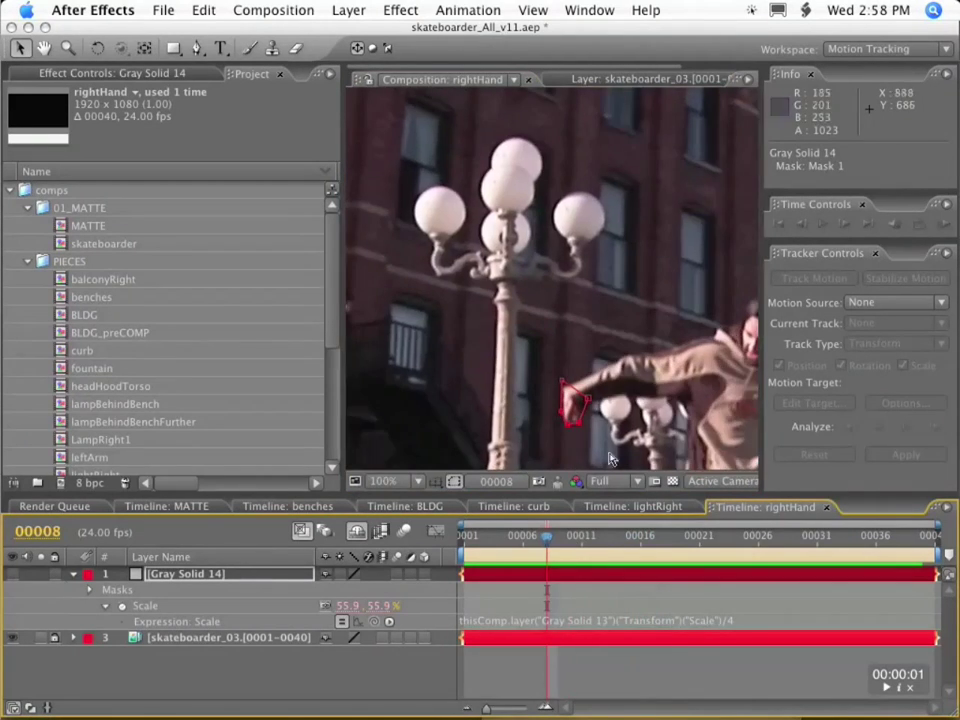
{"action": "scroll", "coordinate": [643, 401], "scroll_direction": "down", "scroll_amount": 1}
Step: Enlarge the composition viewer by shrinking the neighbouring panels, and scrub to frame 40 to check the mask
{"action": "left_click_drag", "start_coordinate": [553, 493], "coordinate": [553, 598]}
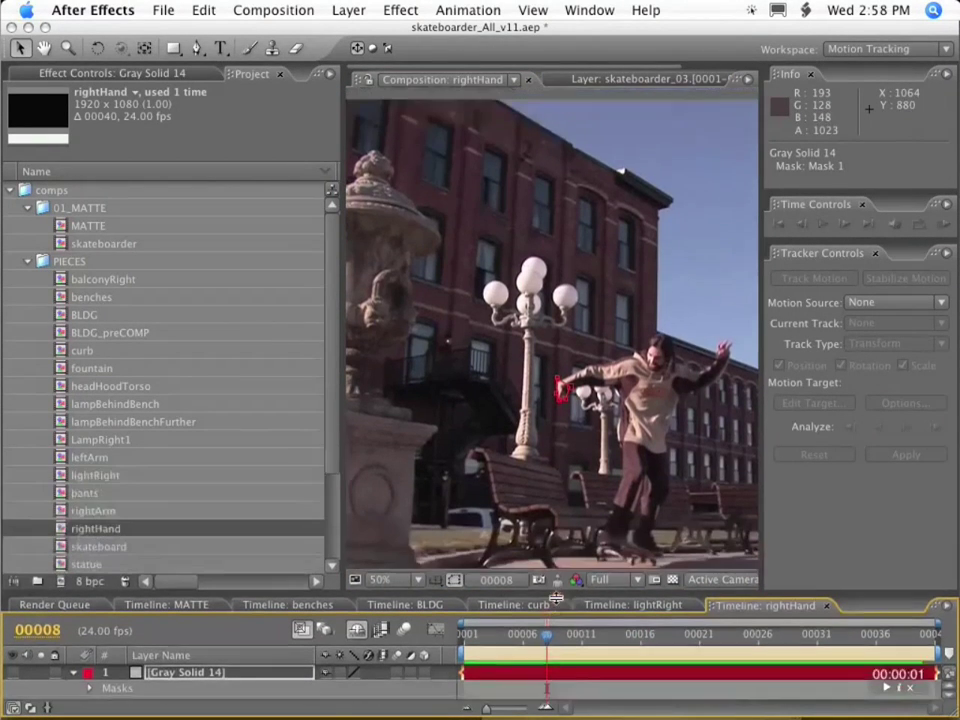
{"action": "left_click_drag", "start_coordinate": [340, 463], "coordinate": [168, 463]}
{"action": "left_click", "coordinate": [536, 645]}
{"action": "left_click_drag", "start_coordinate": [536, 647], "coordinate": [935, 650]}
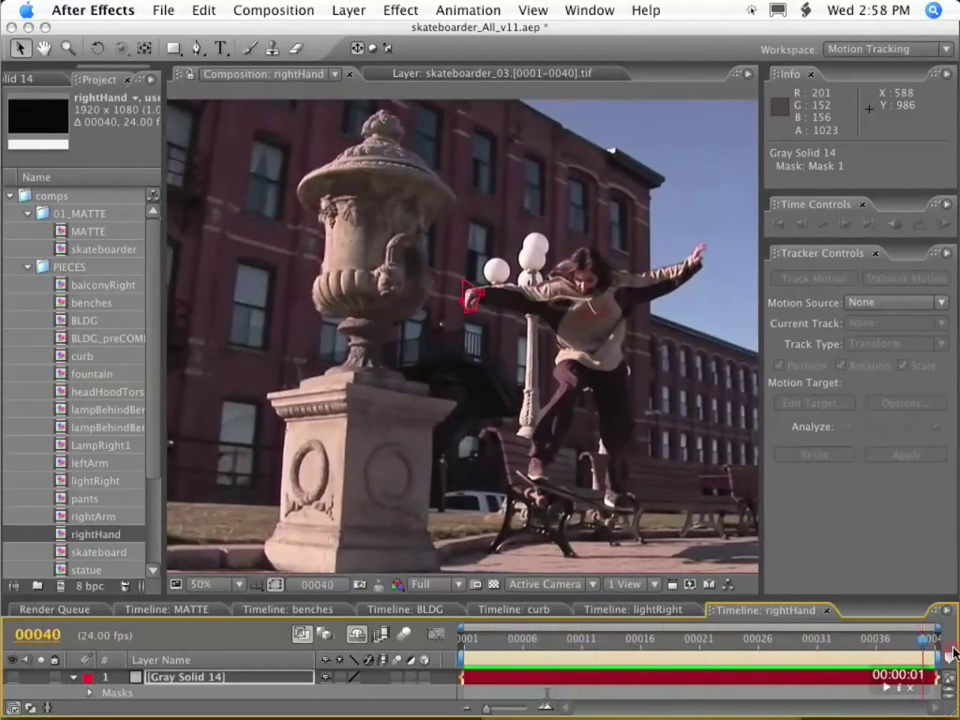
Step: Start keyframing Gray Solid 14's mask shape at frame 40 and fit the mask points to the hand
{"action": "left_click", "coordinate": [226, 684]}
{"action": "key", "text": "alt+shift+m"}
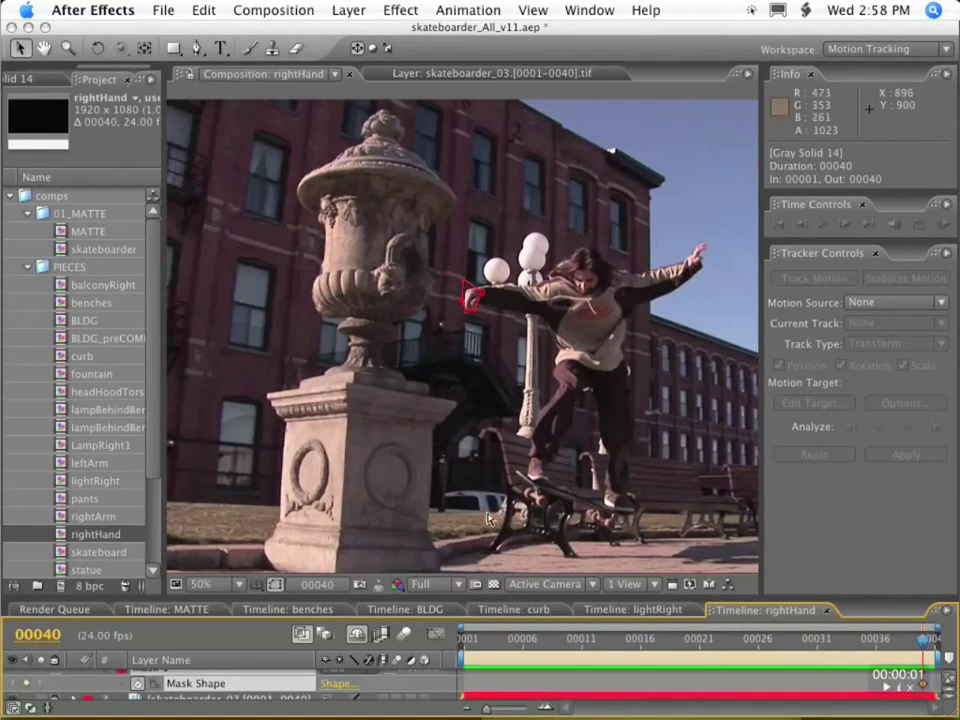
{"action": "scroll", "coordinate": [491, 303], "scroll_direction": "up", "scroll_amount": 2}
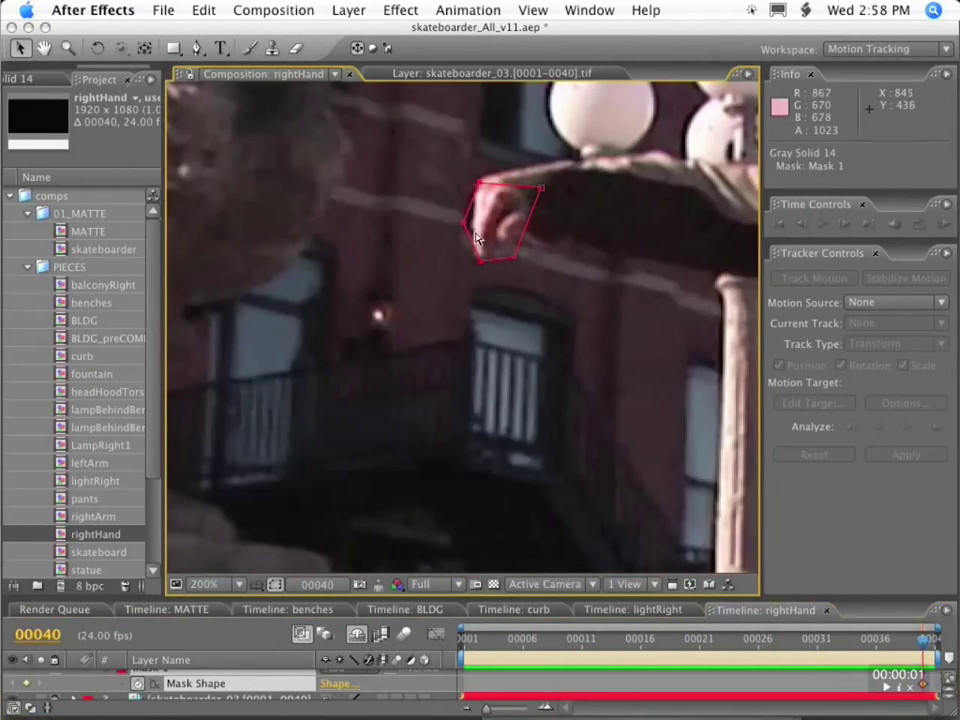
{"action": "left_click_drag", "start_coordinate": [508, 249], "coordinate": [543, 209]}
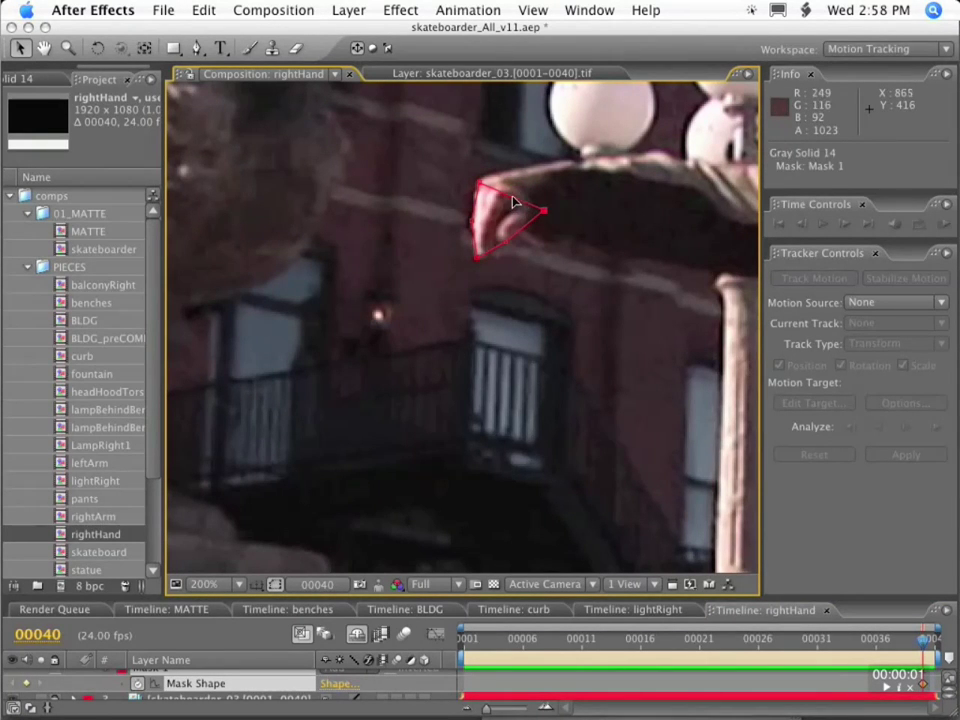
Step: At frame 35, transform the mask and move its points to fit the hand in front of the lamp
{"action": "left_click_drag", "start_coordinate": [926, 638], "coordinate": [865, 640]}
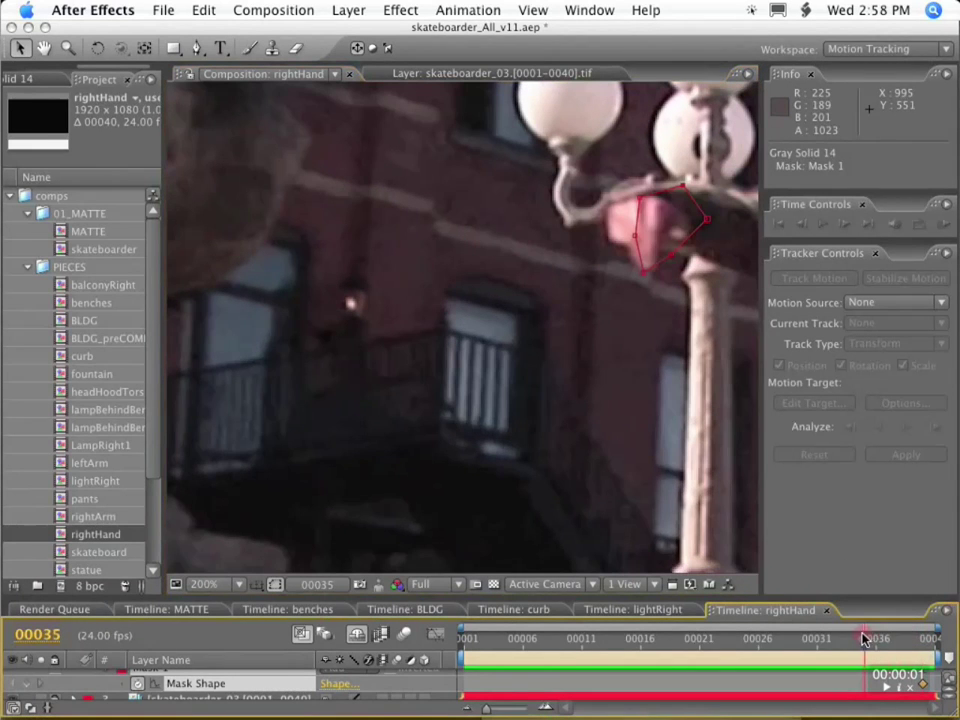
{"action": "left_click", "coordinate": [644, 276]}
{"action": "double_click", "coordinate": [645, 277]}
{"action": "left_click_drag", "start_coordinate": [727, 192], "coordinate": [682, 203]}
{"action": "key", "text": "Return"}
{"action": "left_click", "coordinate": [654, 196]}
{"action": "left_click_drag", "start_coordinate": [660, 246], "coordinate": [614, 247]}
Step: Move the mask points tightly around the hand beside the lamp post at frame 14
{"action": "left_click_drag", "start_coordinate": [865, 639], "coordinate": [806, 639]}
{"action": "key", "text": "comma"}
{"action": "key", "text": "space"}
{"action": "left_click_drag", "start_coordinate": [533, 332], "coordinate": [441, 303]}
{"action": "left_click_drag", "start_coordinate": [806, 639], "coordinate": [617, 634]}
{"action": "key", "text": "period"}
{"action": "key", "text": "space"}
{"action": "left_click_drag", "start_coordinate": [284, 325], "coordinate": [453, 274]}
{"action": "left_click_drag", "start_coordinate": [443, 316], "coordinate": [441, 318]}
{"action": "left_click_drag", "start_coordinate": [467, 258], "coordinate": [461, 255]}
{"action": "left_click_drag", "start_coordinate": [485, 311], "coordinate": [483, 309]}
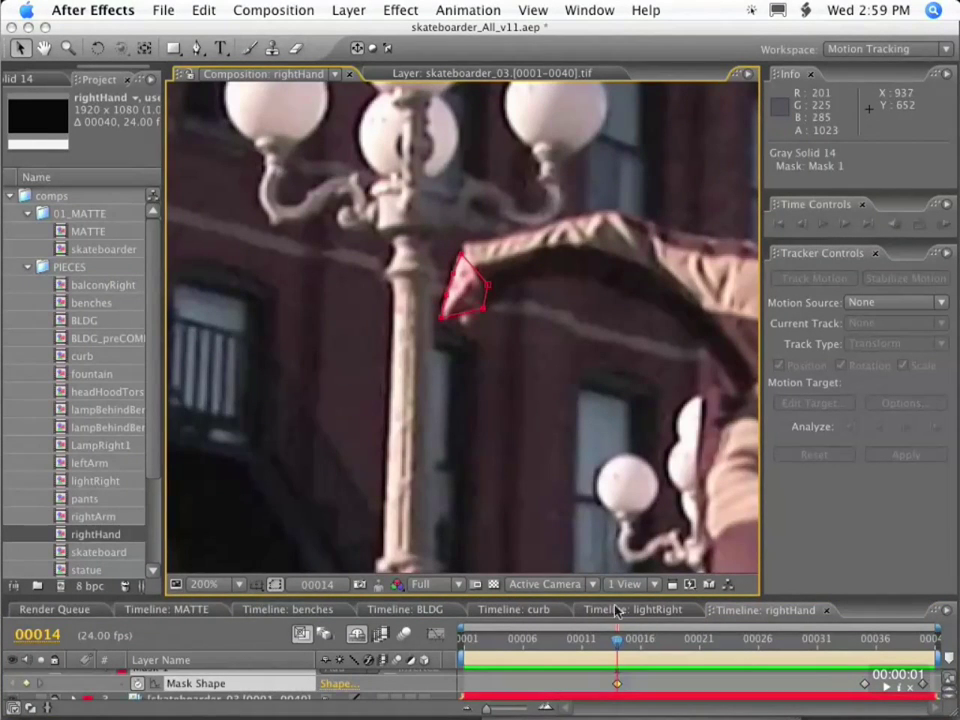
Step: Fit the mask points to the hand at frame 23 and at frame 1
{"action": "left_click_drag", "start_coordinate": [617, 638], "coordinate": [722, 646]}
{"action": "left_click_drag", "start_coordinate": [497, 358], "coordinate": [509, 331]}
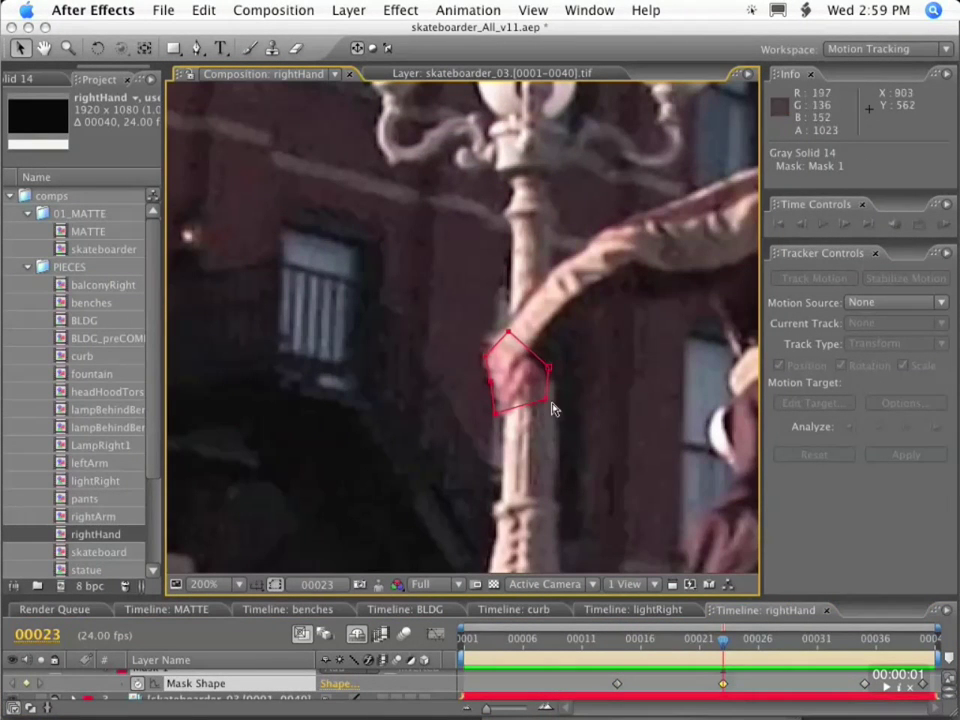
{"action": "left_click_drag", "start_coordinate": [722, 640], "coordinate": [464, 640]}
{"action": "key", "text": "space"}
{"action": "left_click_drag", "start_coordinate": [563, 375], "coordinate": [598, 141]}
{"action": "mouse_move", "coordinate": [574, 324]}
{"action": "left_mouse_down"}
{"action": "mouse_move", "coordinate": [555, 307]}
{"action": "mouse_move", "coordinate": [570, 338]}
{"action": "left_mouse_up"}
Step: Add mask shape keyframes that fit the hand at frames 5 and 27, and go on to frame 31
{"action": "left_click_drag", "start_coordinate": [464, 640], "coordinate": [511, 642]}
{"action": "left_click_drag", "start_coordinate": [515, 157], "coordinate": [518, 188]}
{"action": "left_click_drag", "start_coordinate": [513, 640], "coordinate": [547, 641]}
{"action": "key", "text": "space"}
{"action": "left_click_drag", "start_coordinate": [541, 235], "coordinate": [541, 468]}
{"action": "key", "text": "comma"}
{"action": "left_click_drag", "start_coordinate": [592, 642], "coordinate": [818, 652]}
Step: Reshape the mask around the hand's spread fingers at frames 31 and 29
{"action": "key", "text": "space"}
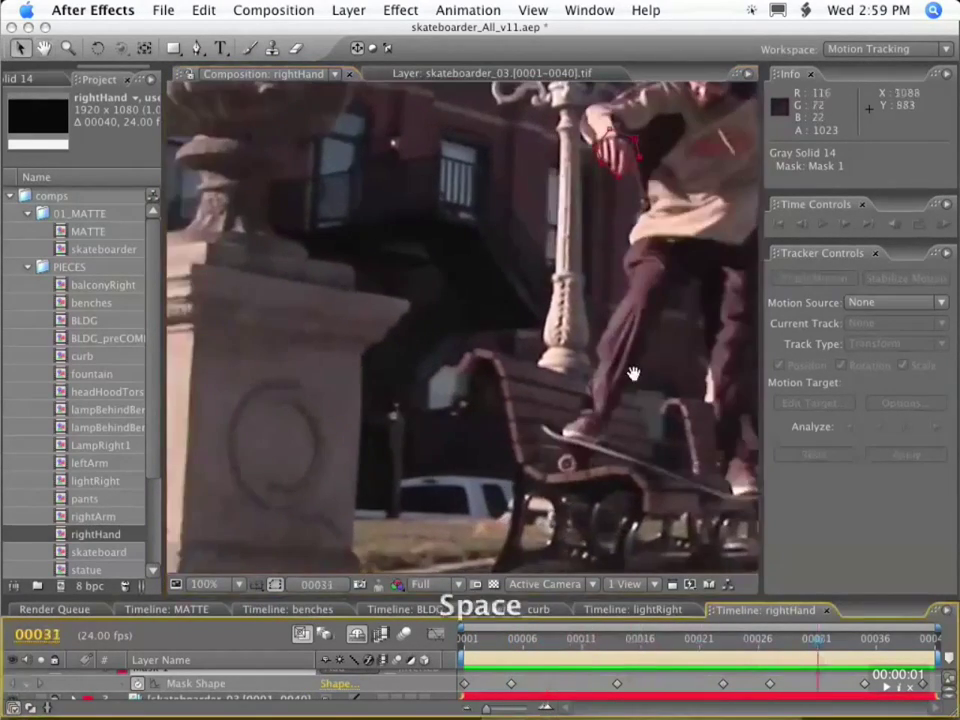
{"action": "left_click_drag", "start_coordinate": [632, 230], "coordinate": [525, 385]}
{"action": "key", "text": "period"}
{"action": "key", "text": "Page_Up"}
{"action": "key", "text": "Page_Up"}
{"action": "left_click_drag", "start_coordinate": [610, 295], "coordinate": [536, 411]}
Step: Keyframe the mask shape at frame 26, and refine the points around the fingers at frames 29 and 31
{"action": "key", "text": "Page_Up"}
{"action": "key", "text": "Page_Up"}
{"action": "key", "text": "Page_Up"}
{"action": "key", "text": "k"}
{"action": "key", "text": "k"}
{"action": "left_click_drag", "start_coordinate": [579, 364], "coordinate": [576, 355]}
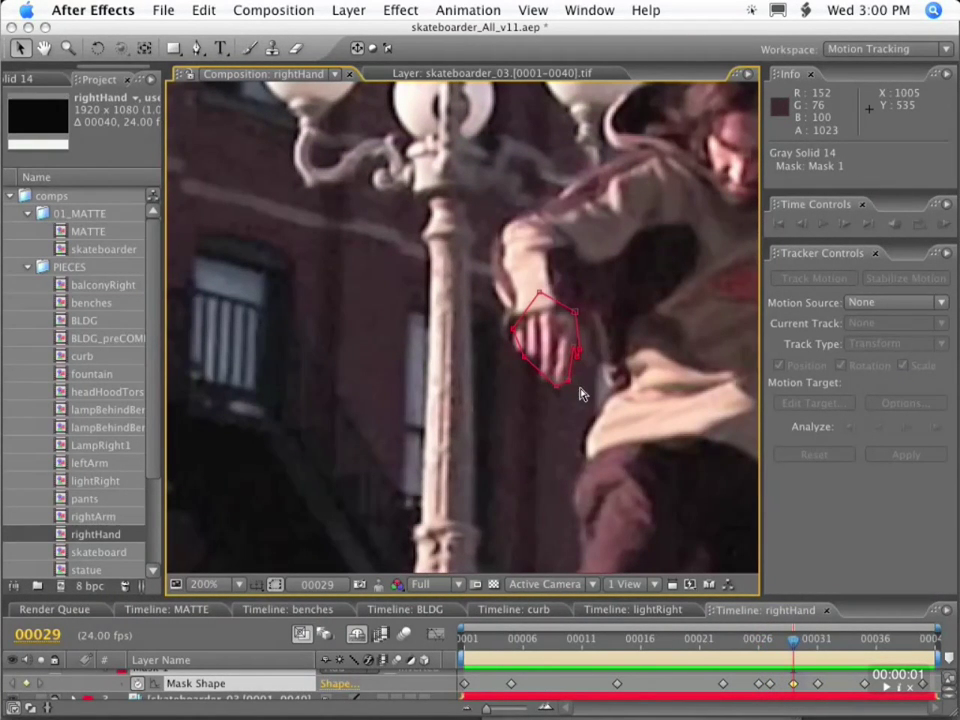
{"action": "key", "text": "k"}
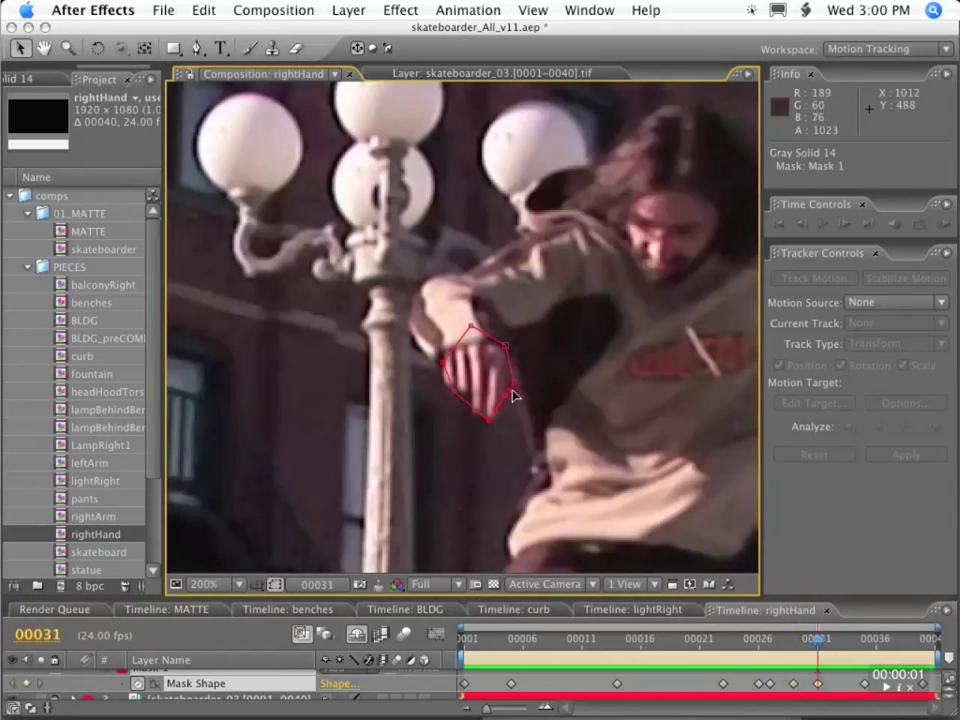
{"action": "left_click_drag", "start_coordinate": [490, 419], "coordinate": [492, 417]}
Step: Convert Gray Solid 14's hand mask to a RotoBezier mask
{"action": "key", "text": "F2"}
{"action": "left_click", "coordinate": [148, 682]}
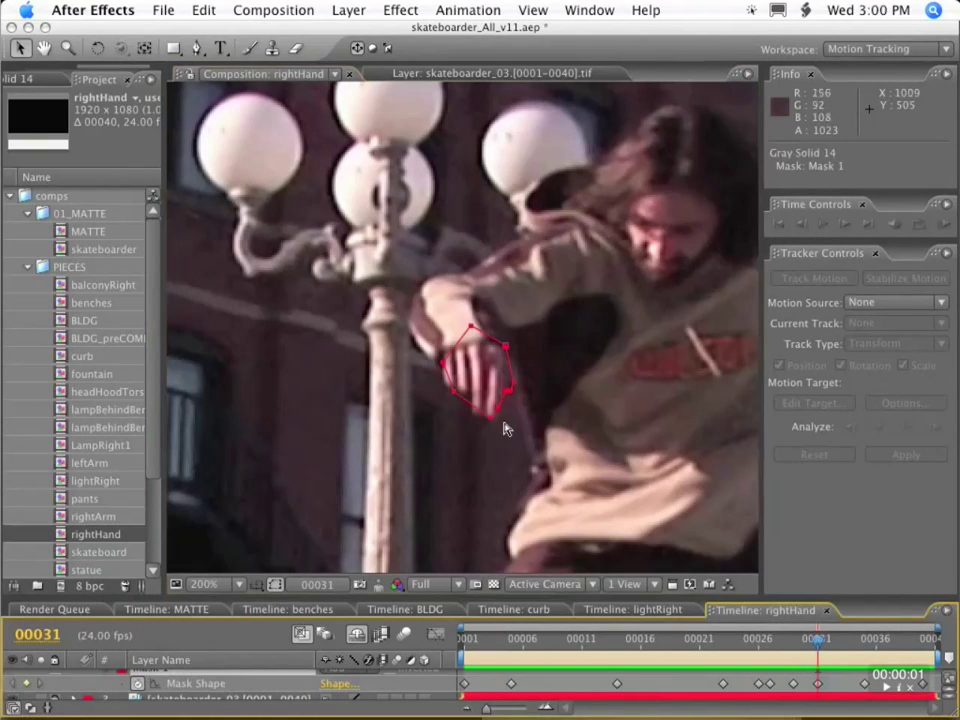
{"action": "left_click", "coordinate": [344, 12]}
{"action": "mouse_move", "coordinate": [380, 126]}
{"action": "left_click", "coordinate": [600, 322]}
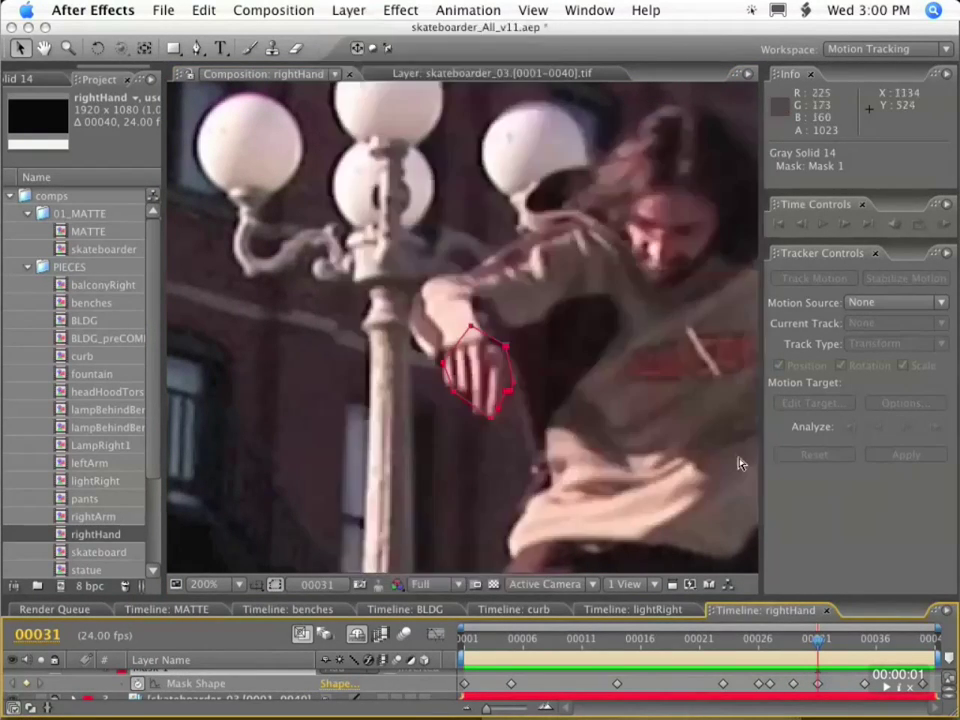
Step: Adjust the RotoBezier tension at frame 1 so the mask curves around the hand
{"action": "left_click_drag", "start_coordinate": [480, 636], "coordinate": [449, 637]}
{"action": "left_click_drag", "start_coordinate": [440, 545], "coordinate": [646, 180]}
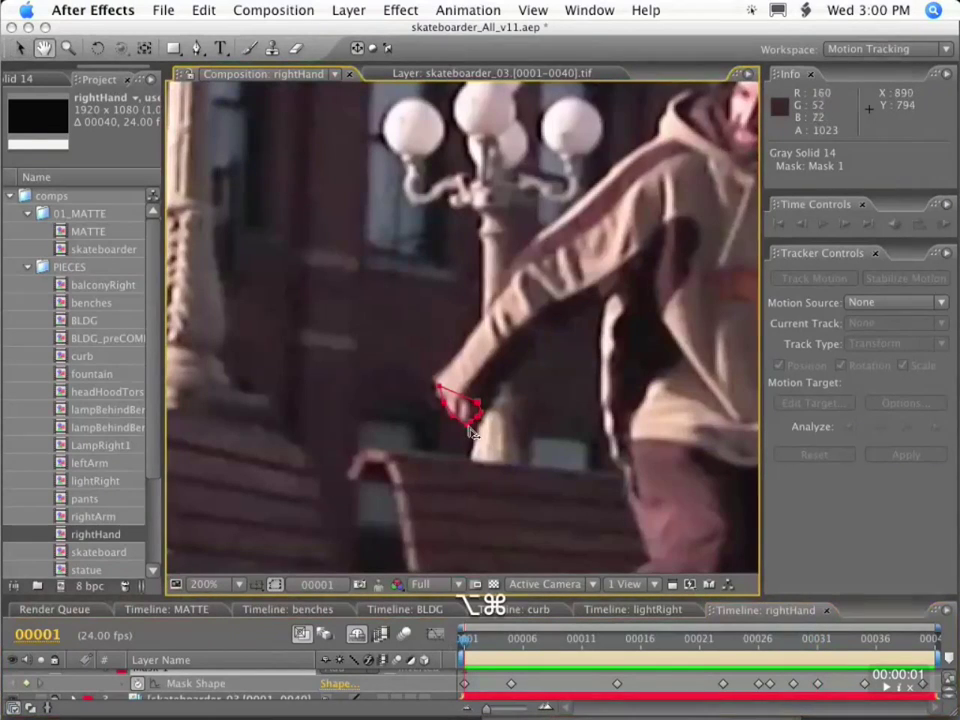
{"action": "left_click_drag", "start_coordinate": [468, 424], "coordinate": [528, 426]}
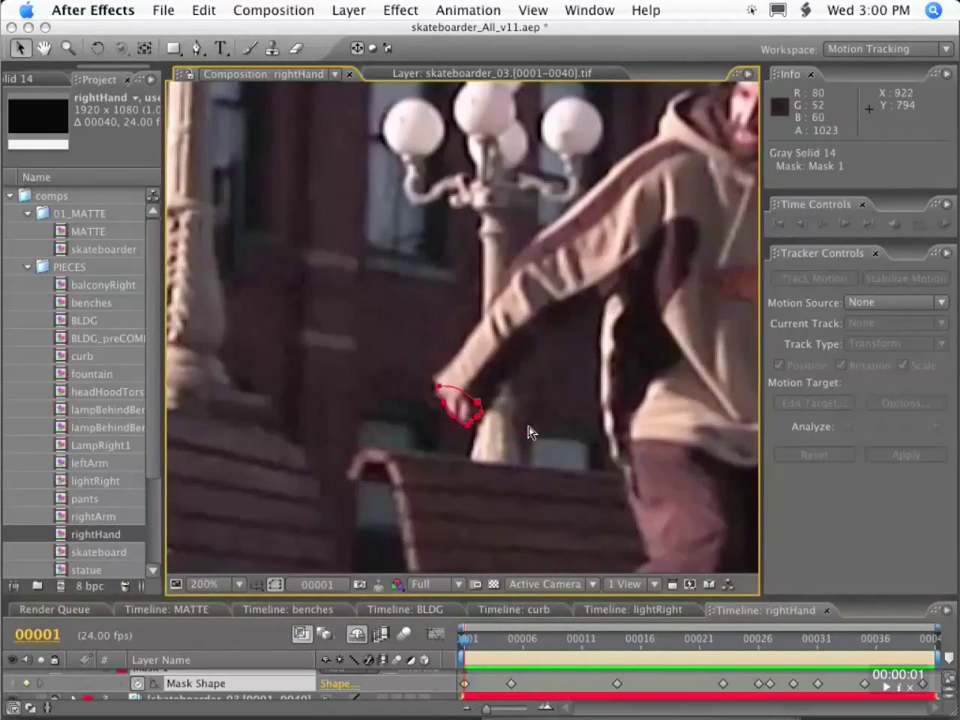
Step: Adjust the mask's RotoBezier tension to 53% around the hand at the frame 14 keyframe
{"action": "key", "text": "k"}
{"action": "key", "text": "k"}
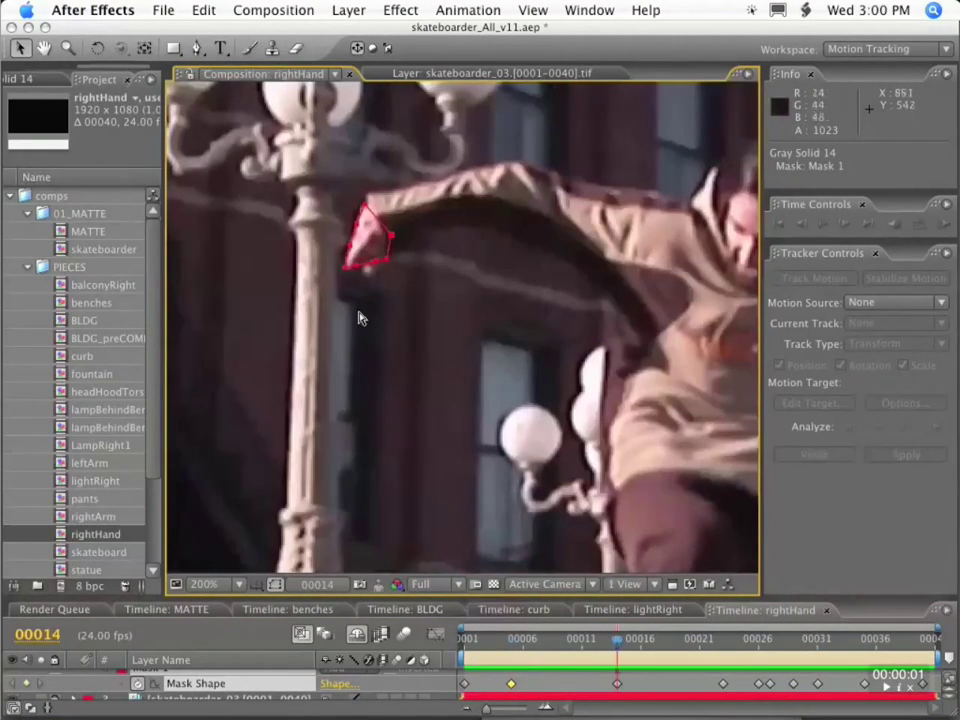
{"action": "left_click_drag", "start_coordinate": [346, 267], "coordinate": [369, 274]}
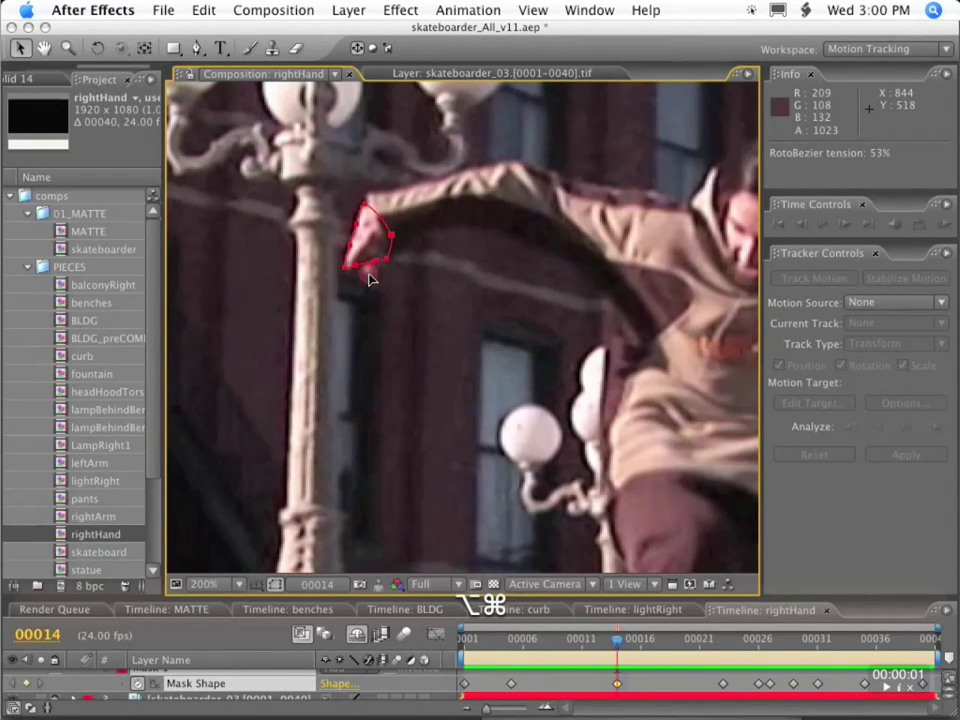
Step: Advance through the mask keyframes from frame 26 to 31, rounding the mask's curve around the fingers at frame 31
{"action": "key", "text": "Page_Down"}
{"action": "key", "text": "Page_Down"}
{"action": "key", "text": "Page_Down"}
{"action": "key", "text": "Page_Down"}
{"action": "key", "text": "Page_Down"}
{"action": "key", "text": "Page_Down"}
{"action": "key", "text": "Page_Down"}
{"action": "key", "text": "Page_Down"}
{"action": "key", "text": "Page_Down"}
{"action": "key", "text": "Page_Down"}
{"action": "key", "text": "Page_Down"}
{"action": "key", "text": "Page_Down"}
{"action": "key", "text": "Page_Down"}
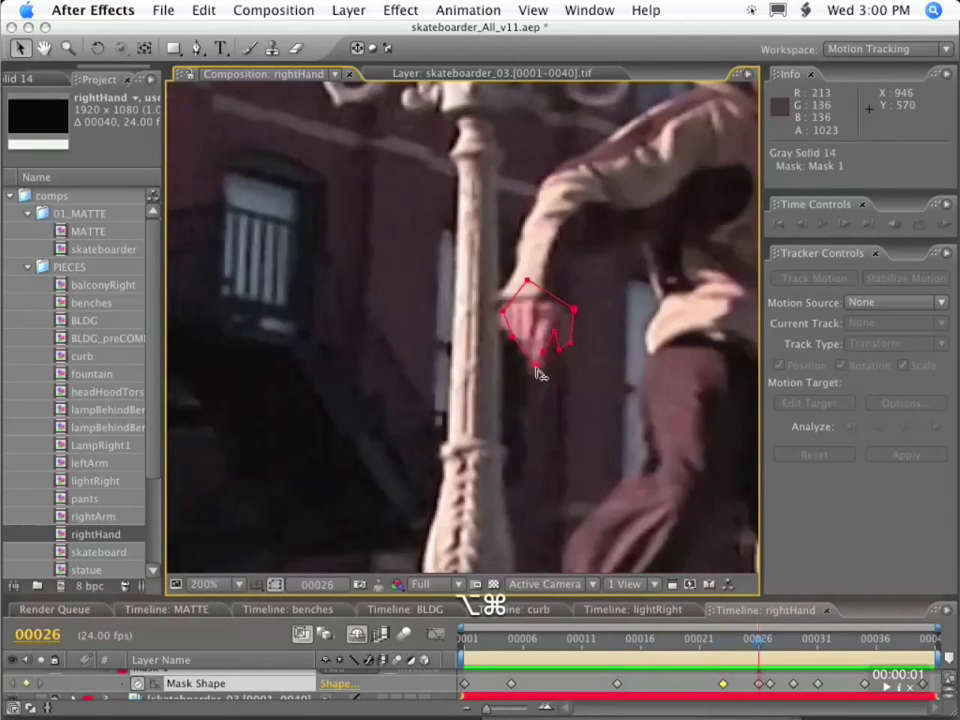
{"action": "key", "text": "k"}
{"action": "key", "text": "k"}
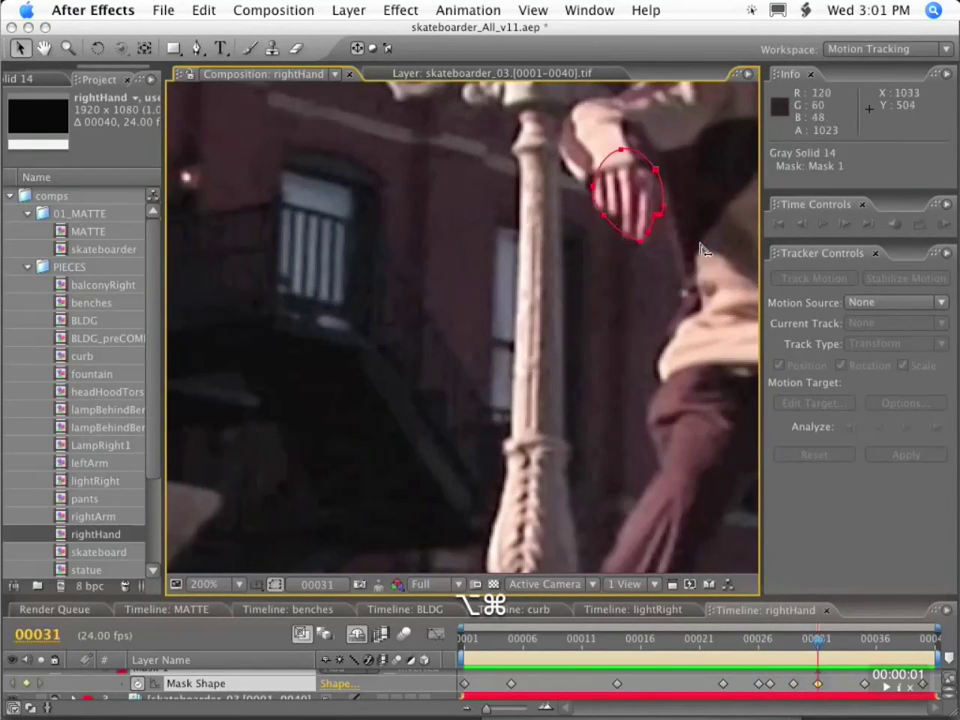
Step: Round the hand mask's RotoBezier curve at the frame 35 and frame 40 keyframes
{"action": "key", "text": "k"}
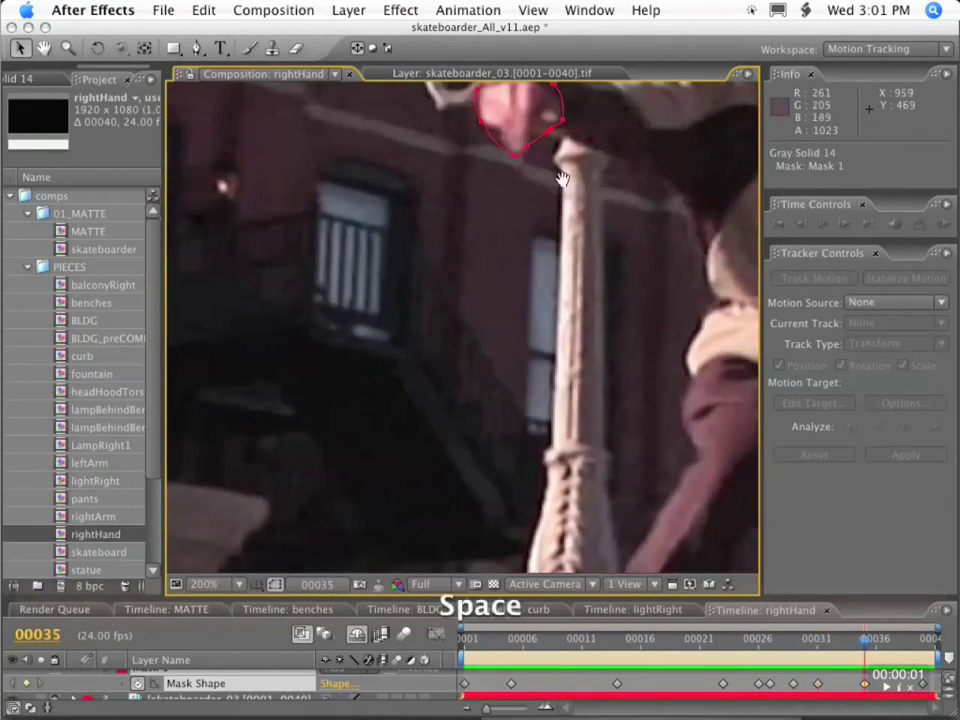
{"action": "left_click_drag", "start_coordinate": [561, 176], "coordinate": [533, 392]}
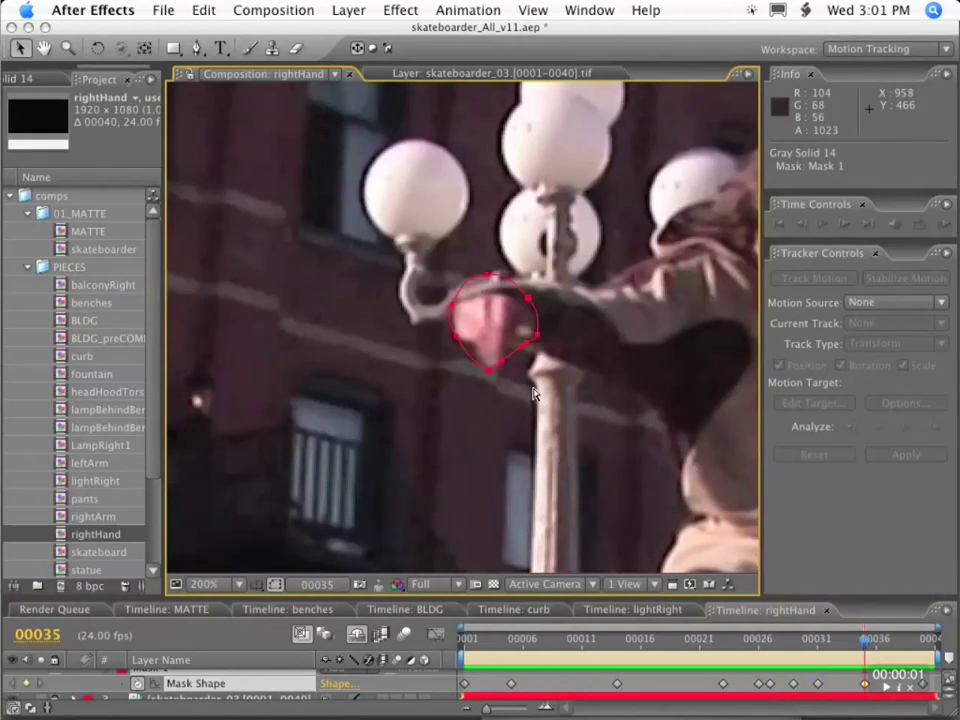
{"action": "key", "text": "k"}
{"action": "left_click_drag", "start_coordinate": [322, 357], "coordinate": [374, 368]}
{"action": "left_click_drag", "start_coordinate": [522, 638], "coordinate": [462, 637]}
Step: Shape the mask's lower edge to follow the finger outlines at the frame 27 keyframe
{"action": "left_click_drag", "start_coordinate": [483, 560], "coordinate": [570, 114]}
{"action": "left_click", "coordinate": [771, 640]}
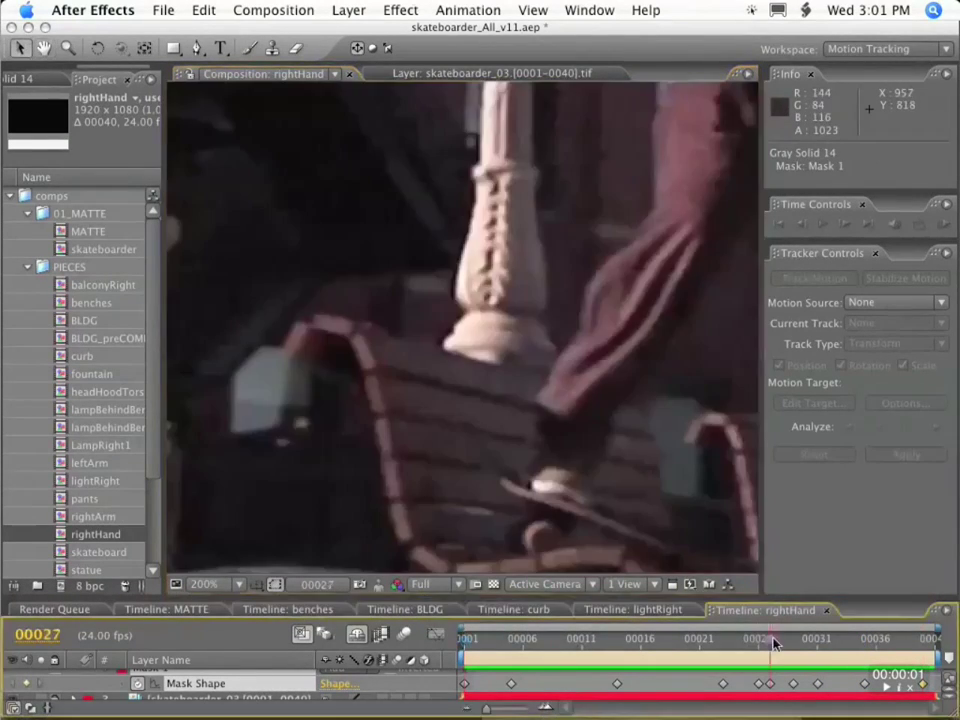
{"action": "left_click_drag", "start_coordinate": [436, 110], "coordinate": [448, 369]}
{"action": "key", "text": "period"}
{"action": "left_click_drag", "start_coordinate": [700, 452], "coordinate": [563, 424]}
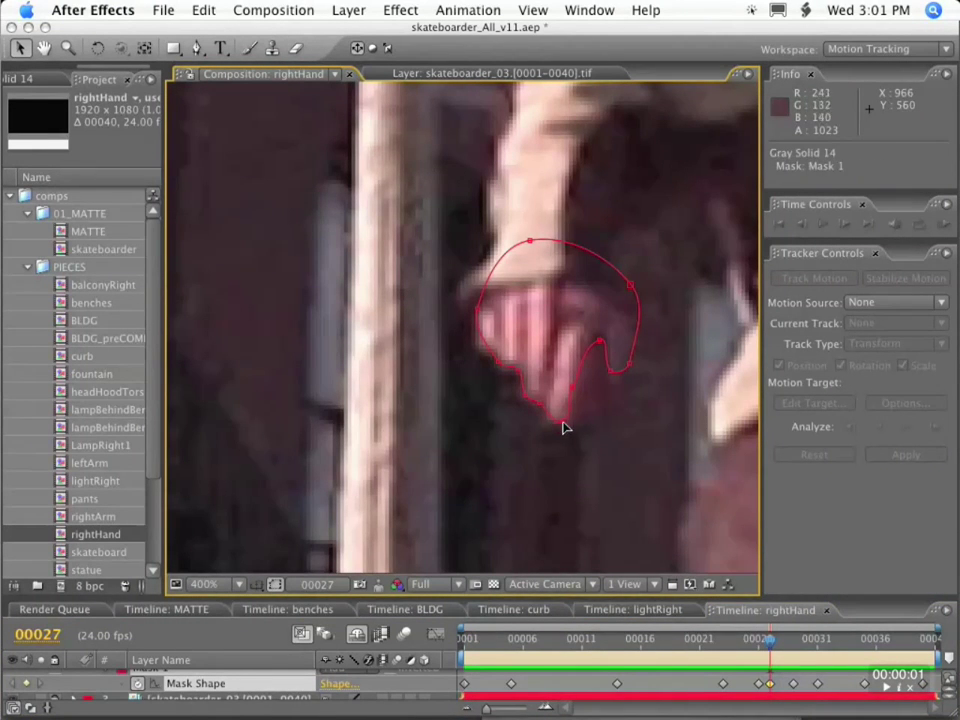
{"action": "key", "text": "comma"}
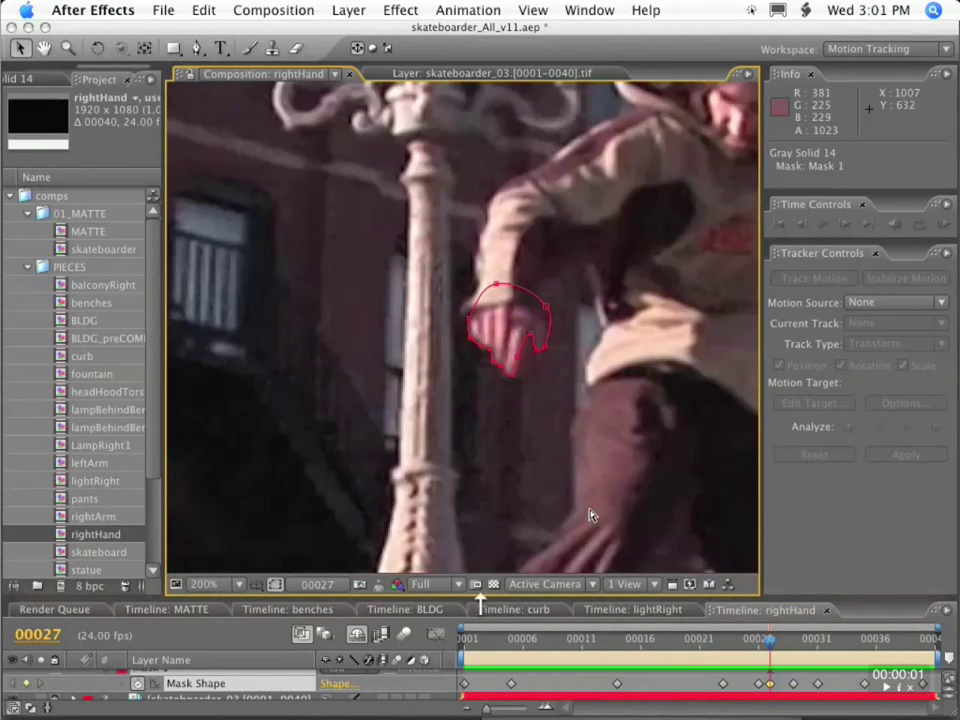
Step: Tighten the mask's vertices around the hand at the frame 26 and frame 23 keyframes
{"action": "key", "text": "Page_Up"}
{"action": "key", "text": "period"}
{"action": "left_click_drag", "start_coordinate": [452, 421], "coordinate": [481, 454]}
{"action": "key", "text": "Page_Up"}
{"action": "key", "text": "Page_Up"}
{"action": "key", "text": "Page_Up"}
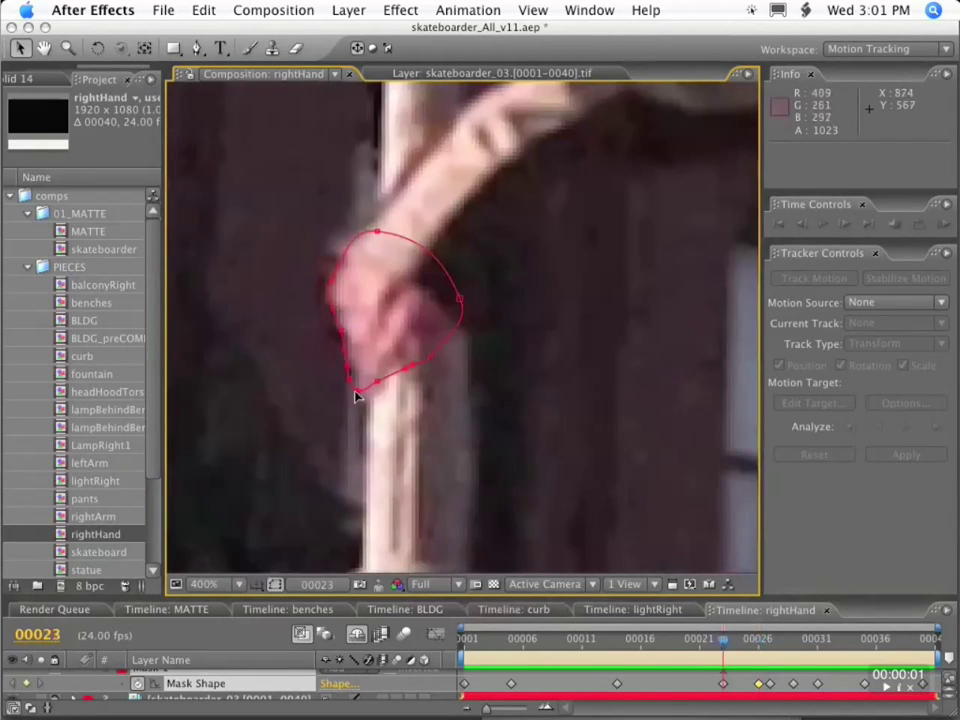
{"action": "key", "text": "space"}
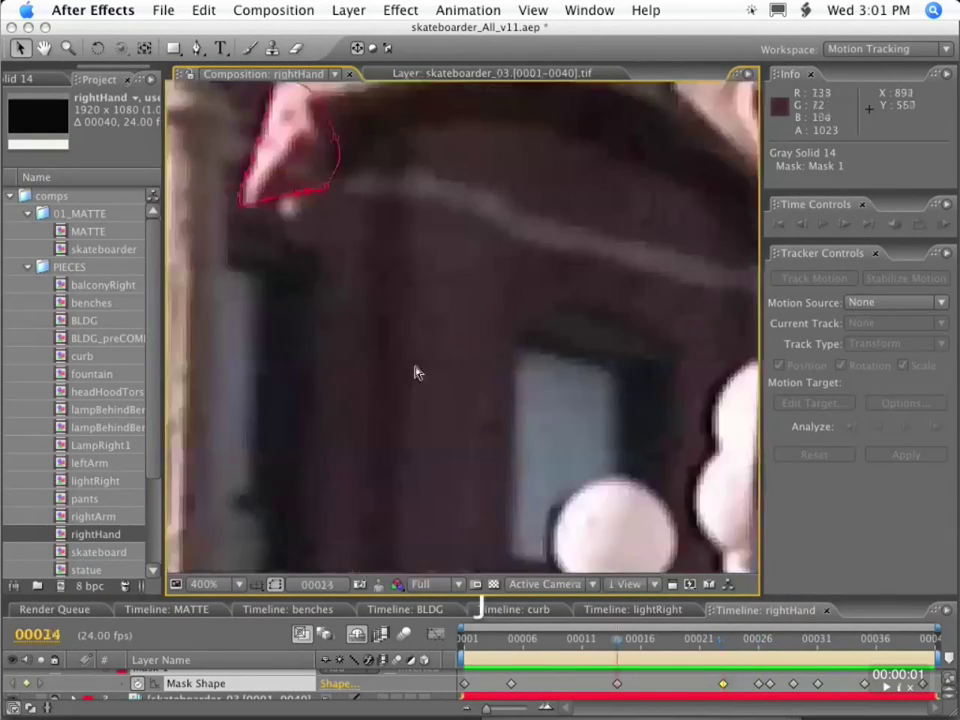
Step: Refine the mask's fit around the hand at the frame 5 and frame 1 keyframes
{"action": "key", "text": "space"}
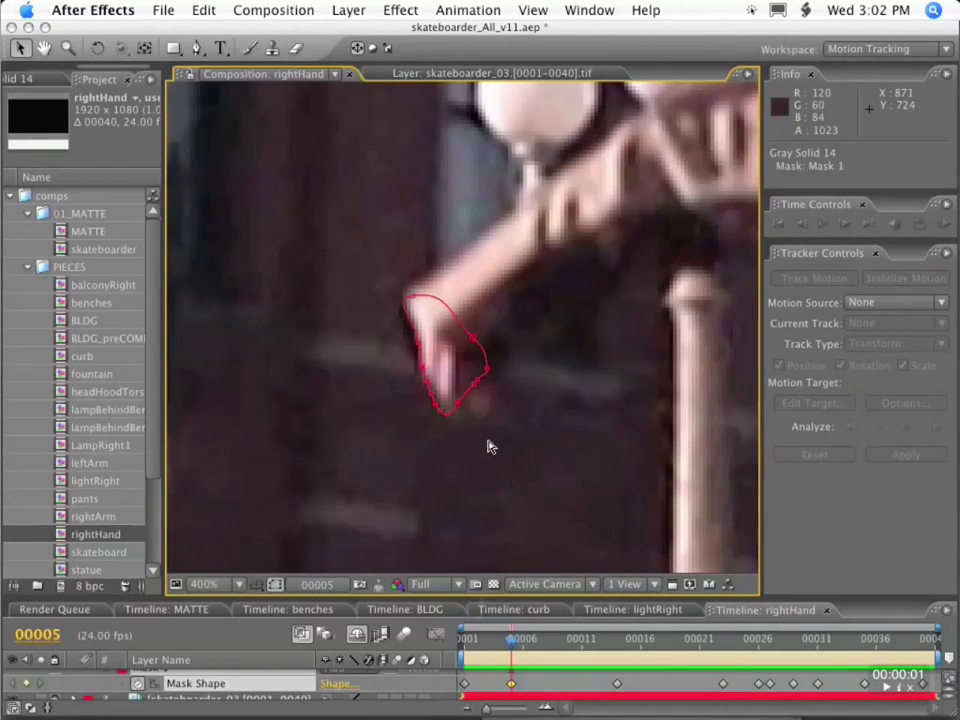
{"action": "key", "text": "space"}
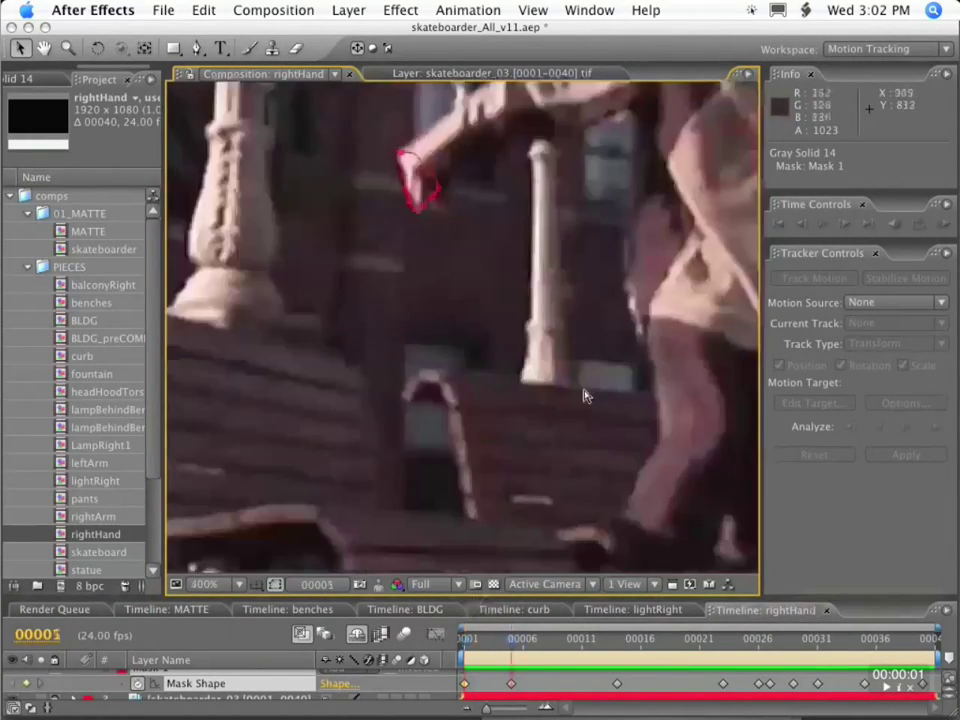
{"action": "scroll", "coordinate": [585, 396], "scroll_direction": "down", "scroll_amount": 2}
Step: Advance through the mask keyframes to frame 35 and tighten the mask's lower edge around the fingers
{"action": "key", "text": "k"}
{"action": "key", "text": "k"}
{"action": "key", "text": "space"}
{"action": "left_click_drag", "start_coordinate": [502, 231], "coordinate": [450, 446]}
{"action": "key", "text": "k"}
{"action": "key", "text": "k"}
{"action": "key", "text": "k"}
{"action": "key", "text": "k"}
{"action": "key", "text": "k"}
{"action": "key", "text": "k"}
{"action": "key", "text": "j"}
{"action": "scroll", "coordinate": [479, 344], "scroll_direction": "up", "scroll_amount": 2}
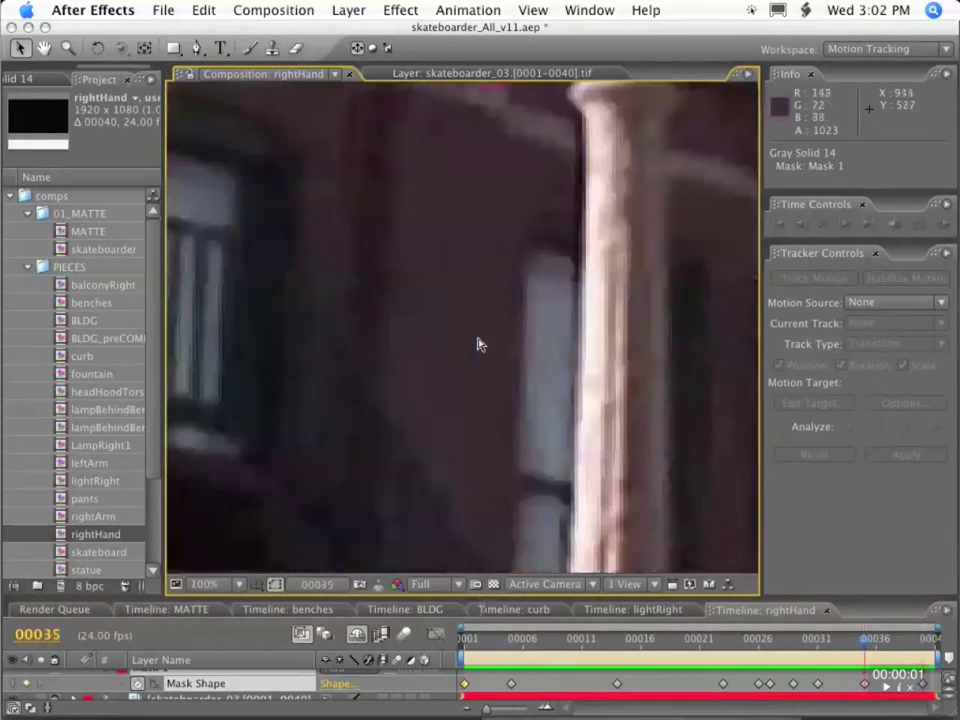
{"action": "scroll", "coordinate": [479, 344], "scroll_direction": "up", "scroll_amount": 2}
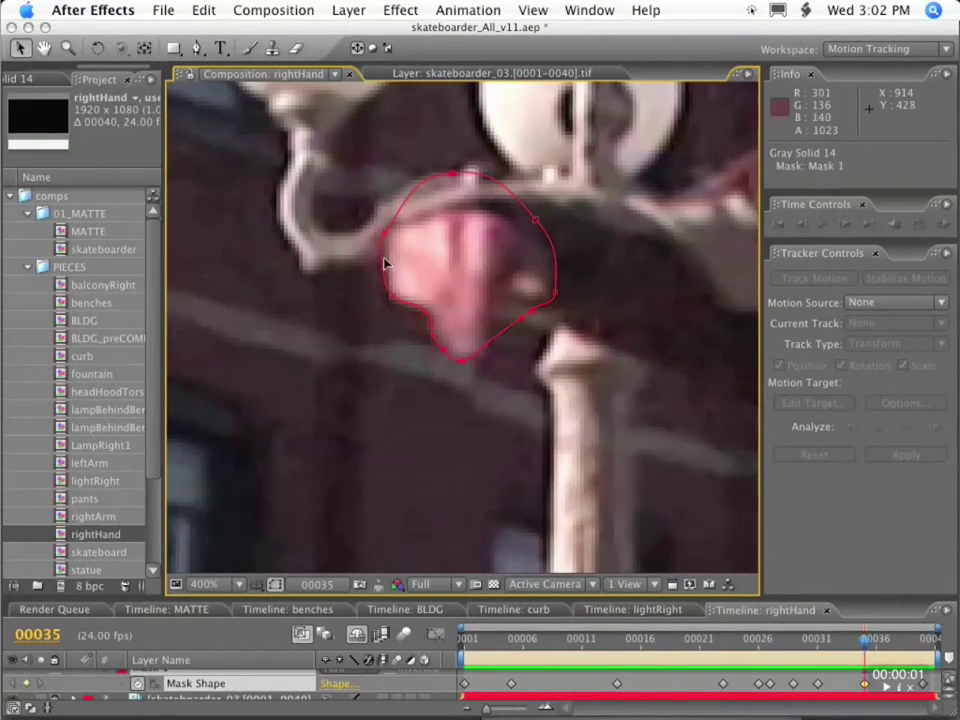
Step: Fit the mask along the fingertips at frame 31 and add a corrected mask keyframe at frame 37
{"action": "key", "text": "j"}
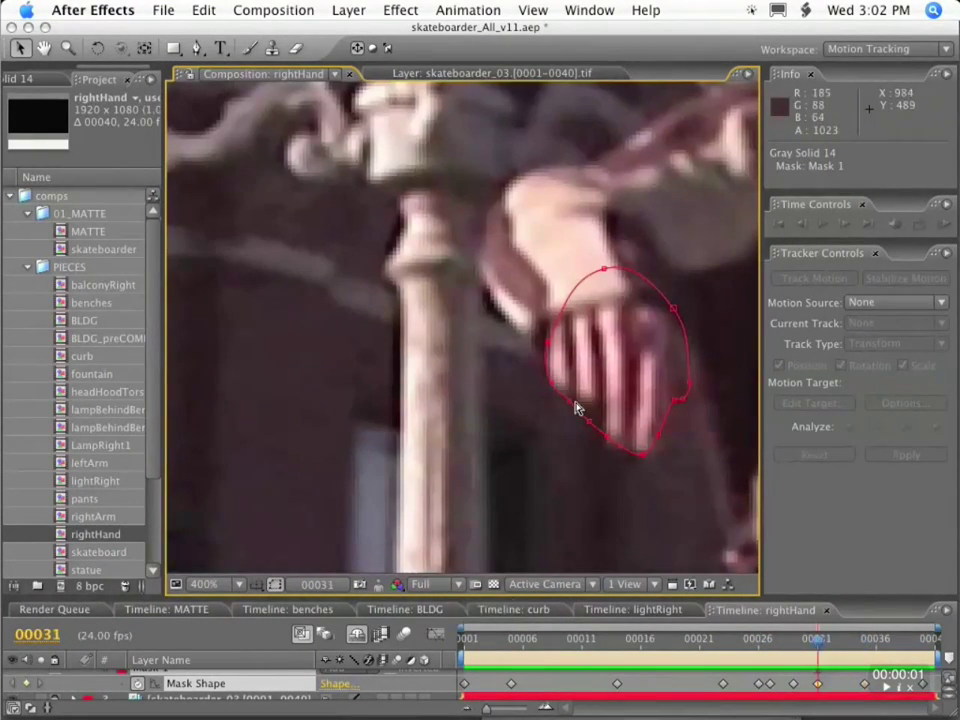
{"action": "key", "text": "k"}
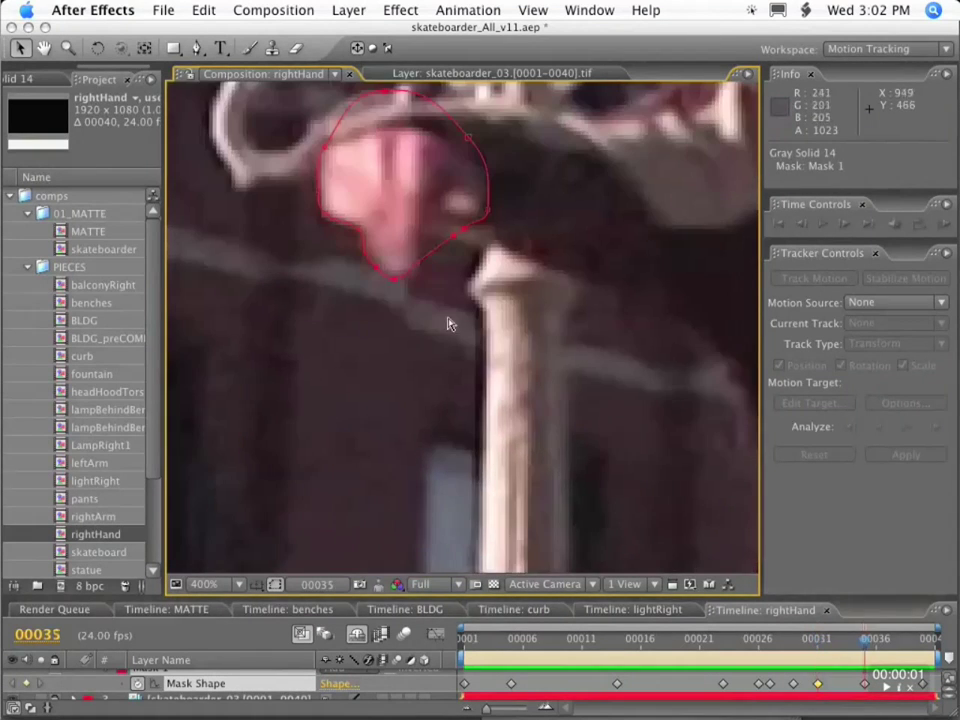
{"action": "key", "text": "k"}
{"action": "left_click_drag", "start_coordinate": [926, 641], "coordinate": [890, 641]}
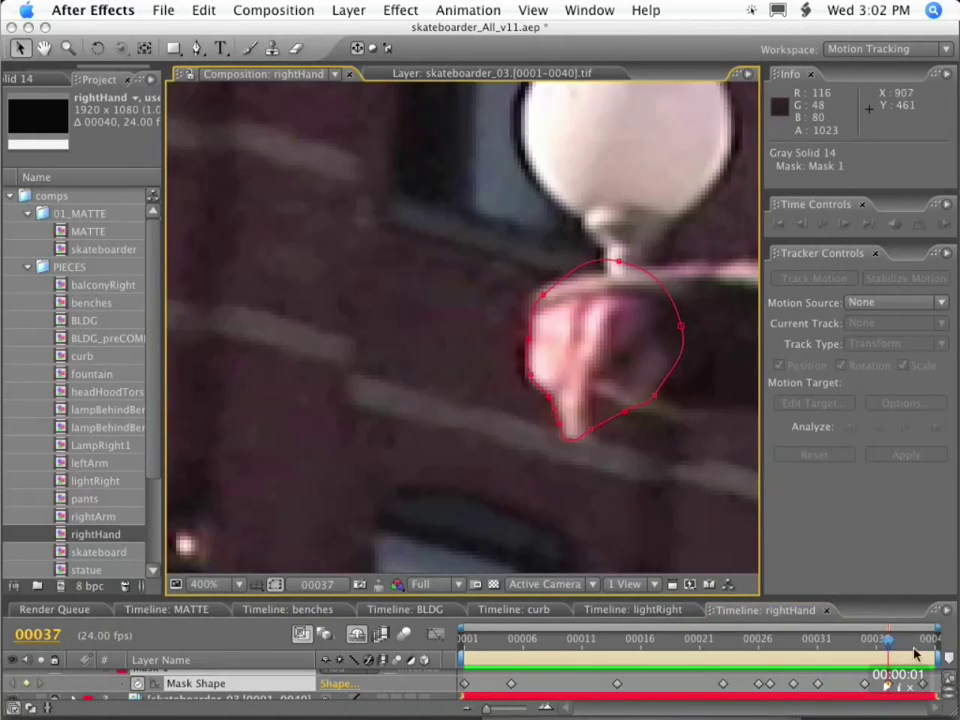
Step: Move the mask's lower vertices onto the fingertips at the frame 29 keyframe
{"action": "left_click", "coordinate": [865, 641]}
{"action": "left_click_drag", "start_coordinate": [755, 430], "coordinate": [507, 362]}
{"action": "left_click_drag", "start_coordinate": [840, 641], "coordinate": [793, 641]}
{"action": "left_click_drag", "start_coordinate": [513, 399], "coordinate": [549, 423]}
{"action": "mouse_move", "coordinate": [484, 358]}
{"action": "left_mouse_down"}
{"action": "mouse_move", "coordinate": [476, 364]}
{"action": "mouse_move", "coordinate": [494, 374]}
{"action": "left_mouse_up"}
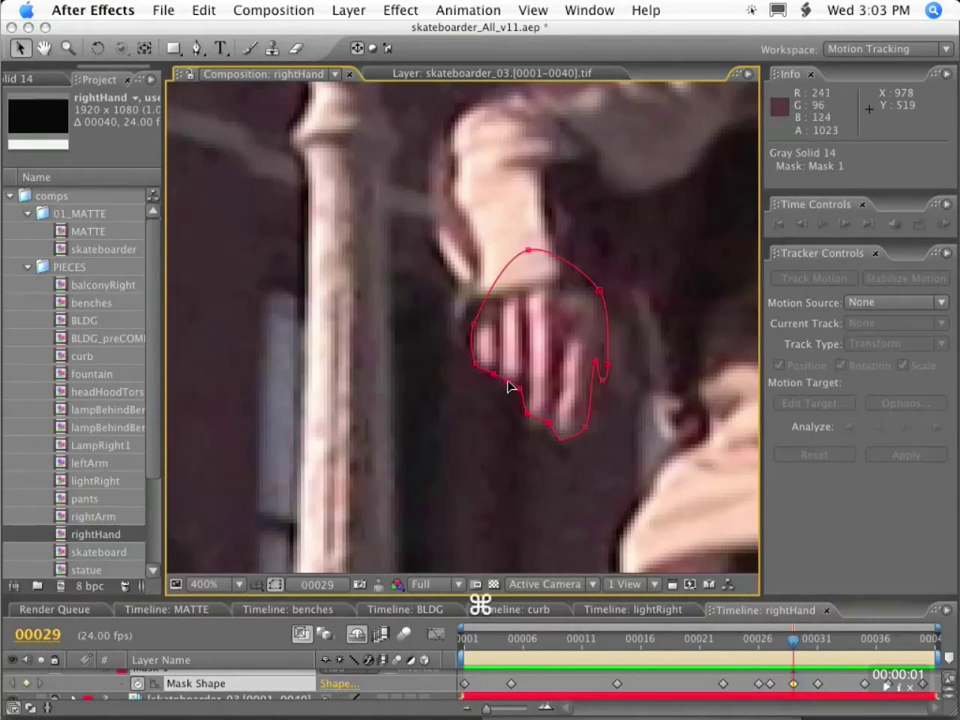
Step: Adjust a mask vertex at frame 26 and add a corrected mask shape keyframe at frame 24
{"action": "left_click", "coordinate": [783, 648]}
{"action": "left_click_drag", "start_coordinate": [755, 645], "coordinate": [758, 645]}
{"action": "left_click_drag", "start_coordinate": [327, 488], "coordinate": [317, 477]}
{"action": "left_click_drag", "start_coordinate": [757, 643], "coordinate": [735, 643]}
{"action": "key", "text": "space"}
{"action": "left_click_drag", "start_coordinate": [332, 508], "coordinate": [495, 382]}
{"action": "left_click_drag", "start_coordinate": [332, 346], "coordinate": [328, 353]}
Step: Move the mask vertices to the hand's edge at frames 22 and 19, adding a keyframe at each
{"action": "left_click_drag", "start_coordinate": [735, 642], "coordinate": [711, 642]}
{"action": "left_click_drag", "start_coordinate": [212, 403], "coordinate": [240, 400]}
{"action": "key", "text": "space"}
{"action": "left_click_drag", "start_coordinate": [474, 501], "coordinate": [739, 549]}
{"action": "left_click_drag", "start_coordinate": [711, 642], "coordinate": [676, 643]}
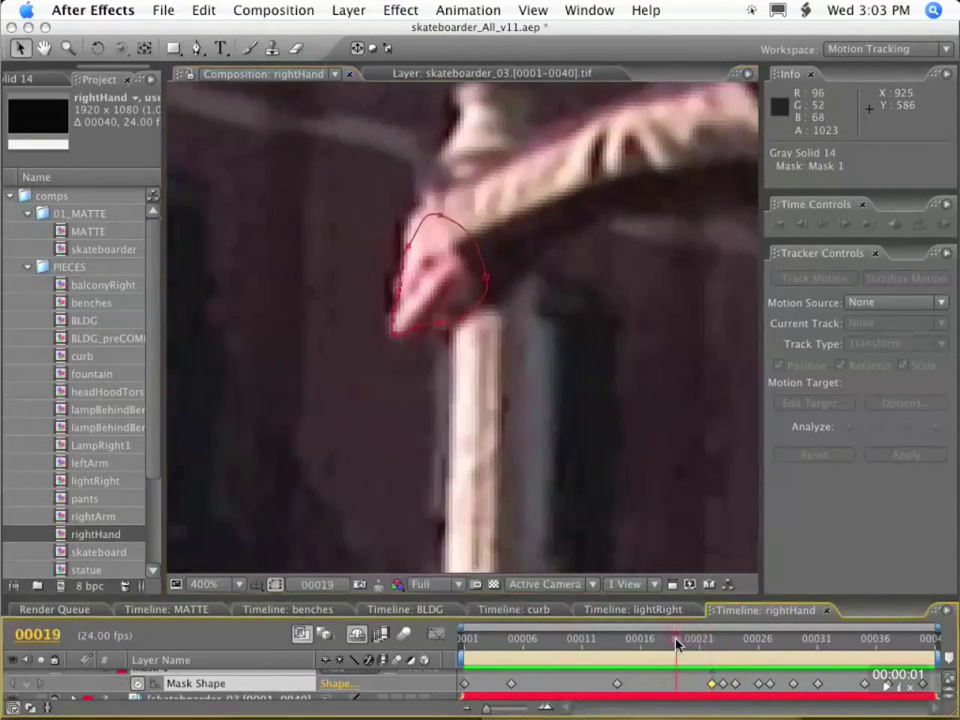
{"action": "left_click_drag", "start_coordinate": [421, 225], "coordinate": [420, 212]}
{"action": "left_click_drag", "start_coordinate": [401, 293], "coordinate": [395, 288]}
Step: Free-transform the whole mask to match the hand at frame 16, adding a keyframe there
{"action": "key", "text": "Page_Up"}
{"action": "key", "text": "Page_Up"}
{"action": "key", "text": "Page_Up"}
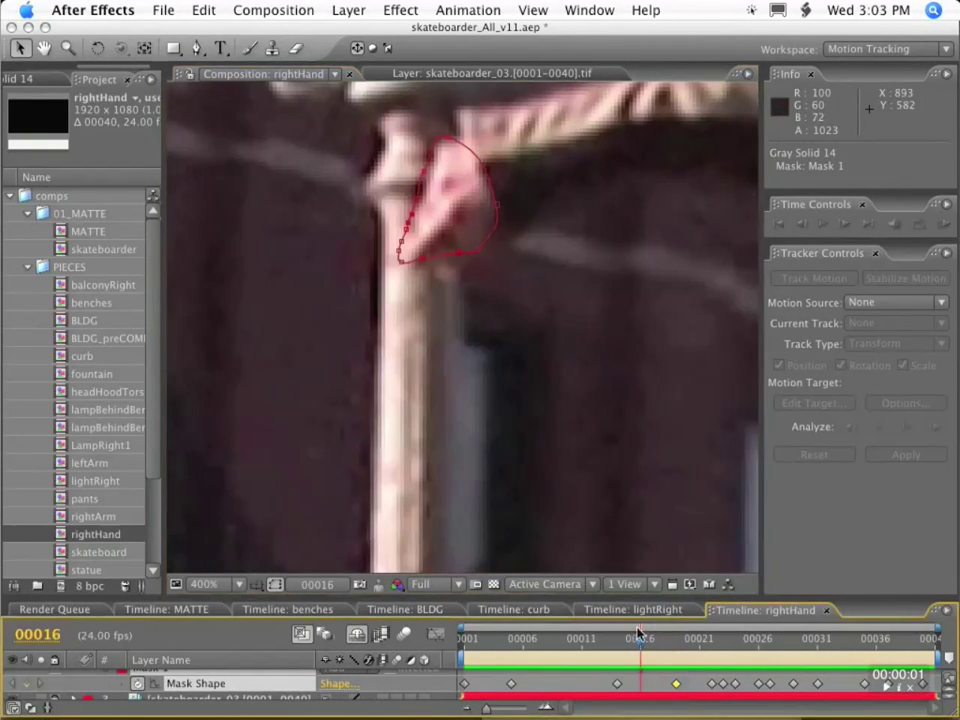
{"action": "double_click", "coordinate": [401, 263]}
{"action": "left_click_drag", "start_coordinate": [599, 191], "coordinate": [600, 201]}
{"action": "left_click", "coordinate": [624, 664]}
Step: Free-transform the whole mask to align with the hand at frame 15
{"action": "left_click_drag", "start_coordinate": [640, 642], "coordinate": [629, 640]}
{"action": "double_click", "coordinate": [413, 262]}
{"action": "left_click", "coordinate": [572, 178]}
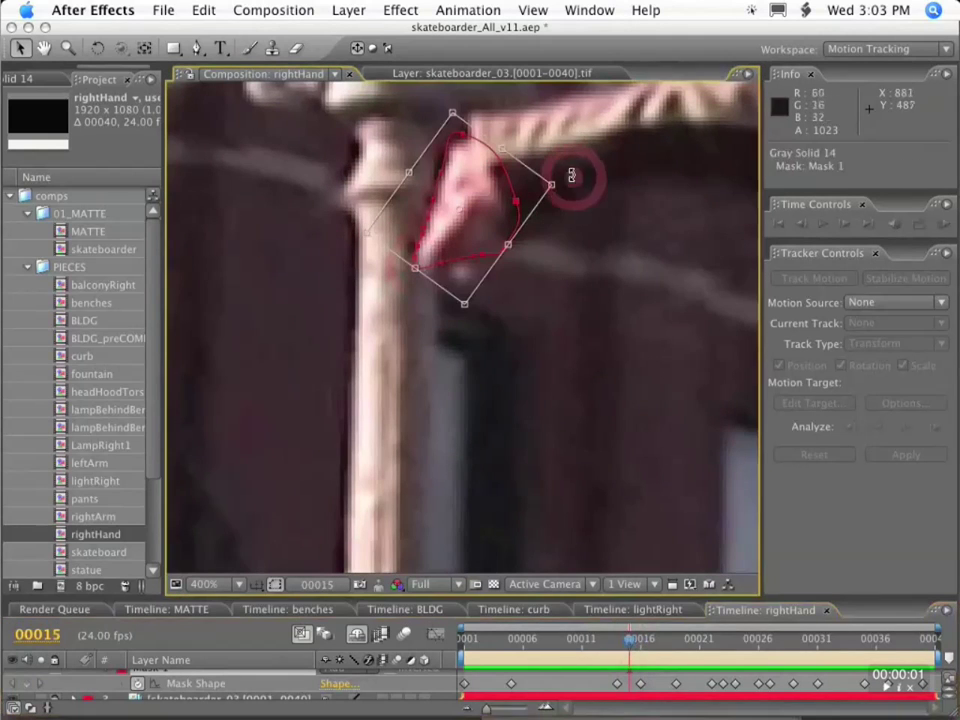
{"action": "left_click_drag", "start_coordinate": [597, 174], "coordinate": [598, 178]}
{"action": "double_click", "coordinate": [478, 266]}
Step: Correct the mask's fit to the hand at frame 12 and check it against the neighbouring keyframes
{"action": "left_click_drag", "start_coordinate": [628, 641], "coordinate": [595, 641]}
{"action": "left_click_drag", "start_coordinate": [489, 390], "coordinate": [431, 223]}
{"action": "key", "text": "k"}
{"action": "key", "text": "j"}
{"action": "key", "text": "j"}
Step: Correct the mask around the hand between frames 4 and 8, adding keyframes at frames 4 and 8
{"action": "scroll", "coordinate": [505, 416], "scroll_direction": "down", "scroll_amount": 2}
{"action": "key", "text": "space"}
{"action": "scroll", "coordinate": [431, 223], "scroll_direction": "up", "scroll_amount": 2}
{"action": "left_click_drag", "start_coordinate": [355, 403], "coordinate": [358, 408]}
{"action": "mouse_move", "coordinate": [513, 641]}
{"action": "left_mouse_down"}
{"action": "mouse_move", "coordinate": [591, 645]}
{"action": "mouse_move", "coordinate": [493, 641]}
{"action": "mouse_move", "coordinate": [502, 644]}
{"action": "left_mouse_up"}
{"action": "scroll", "coordinate": [400, 250], "scroll_direction": "down", "scroll_amount": 2}
{"action": "scroll", "coordinate": [471, 414], "scroll_direction": "up", "scroll_amount": 2}
{"action": "left_click", "coordinate": [533, 642]}
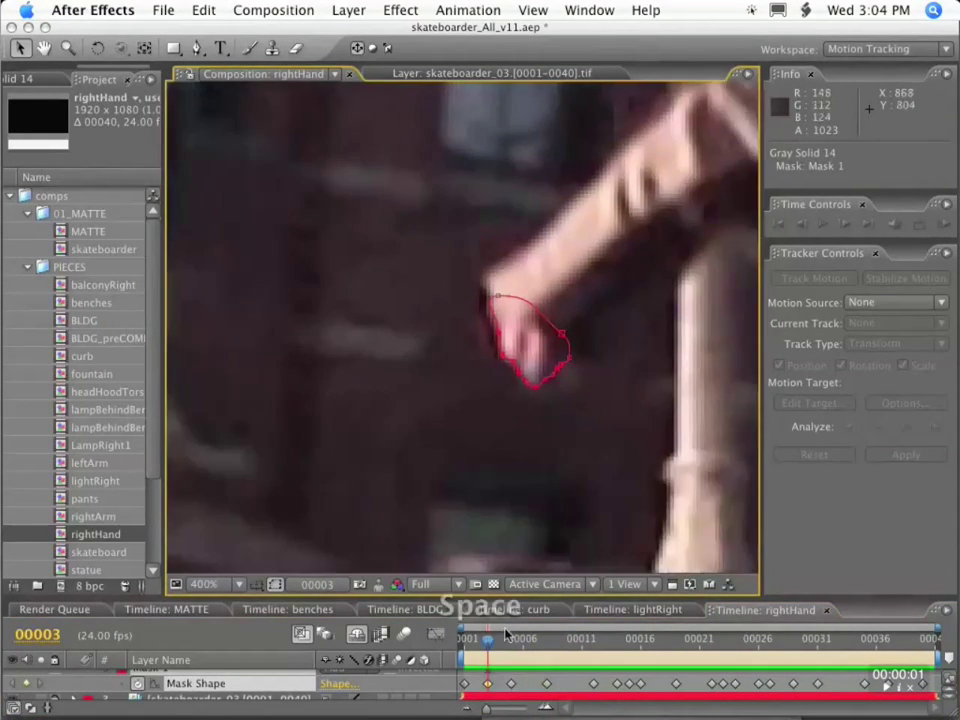
Step: Correct the mask's fit to the hand at frames 3 and 2, adding a keyframe at each
{"action": "mouse_move", "coordinate": [492, 280]}
{"action": "left_mouse_down"}
{"action": "mouse_move", "coordinate": [485, 284]}
{"action": "mouse_move", "coordinate": [480, 268]}
{"action": "left_mouse_up"}
{"action": "key", "text": "Home"}
{"action": "key", "text": "Page_Down"}
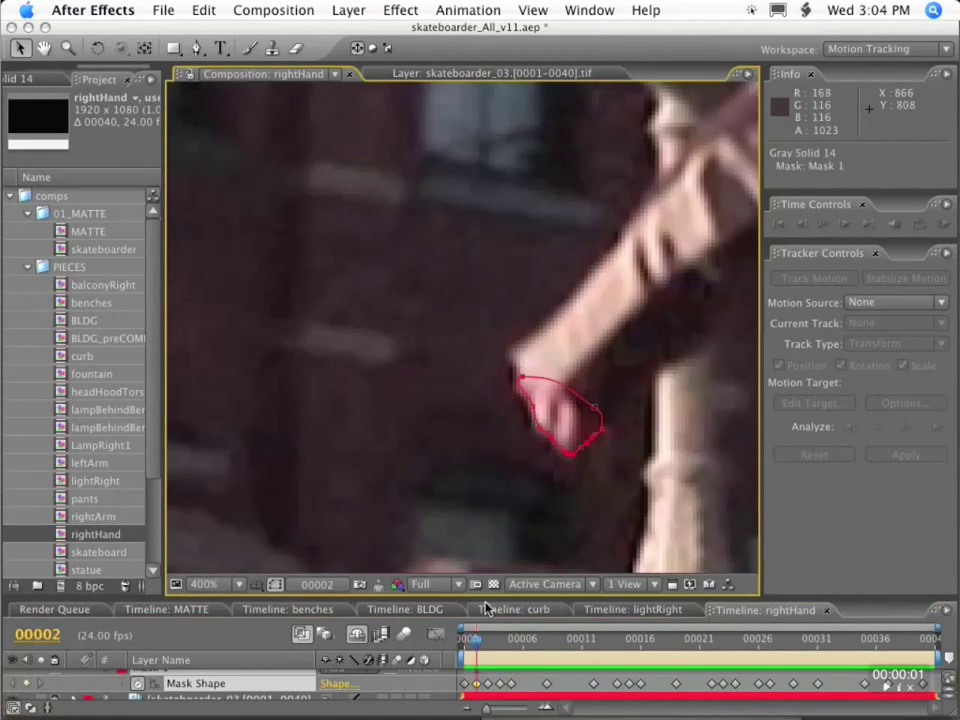
{"action": "key", "text": "Page_Up"}
Step: View the rightHand composition at 100% and hide the skateboarder_03.[0001-0040] footage layer
{"action": "key", "text": "slash"}
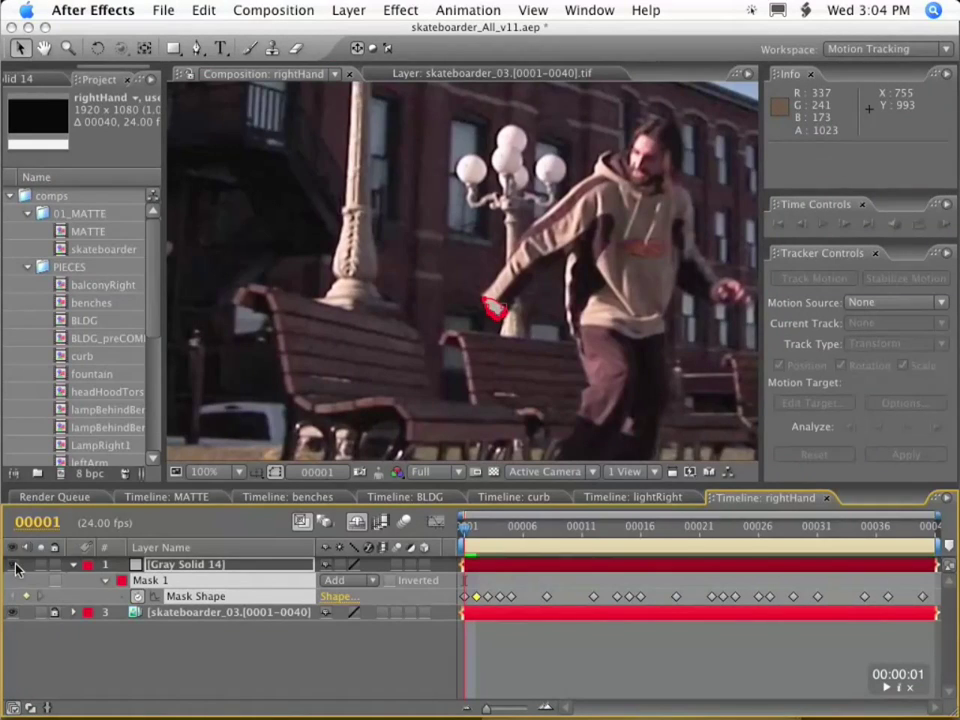
{"action": "left_click", "coordinate": [12, 612]}
{"action": "mouse_move", "coordinate": [152, 296]}
{"action": "left_mouse_down"}
{"action": "mouse_move", "coordinate": [154, 358]}
{"action": "mouse_move", "coordinate": [160, 319]}
{"action": "left_mouse_up"}
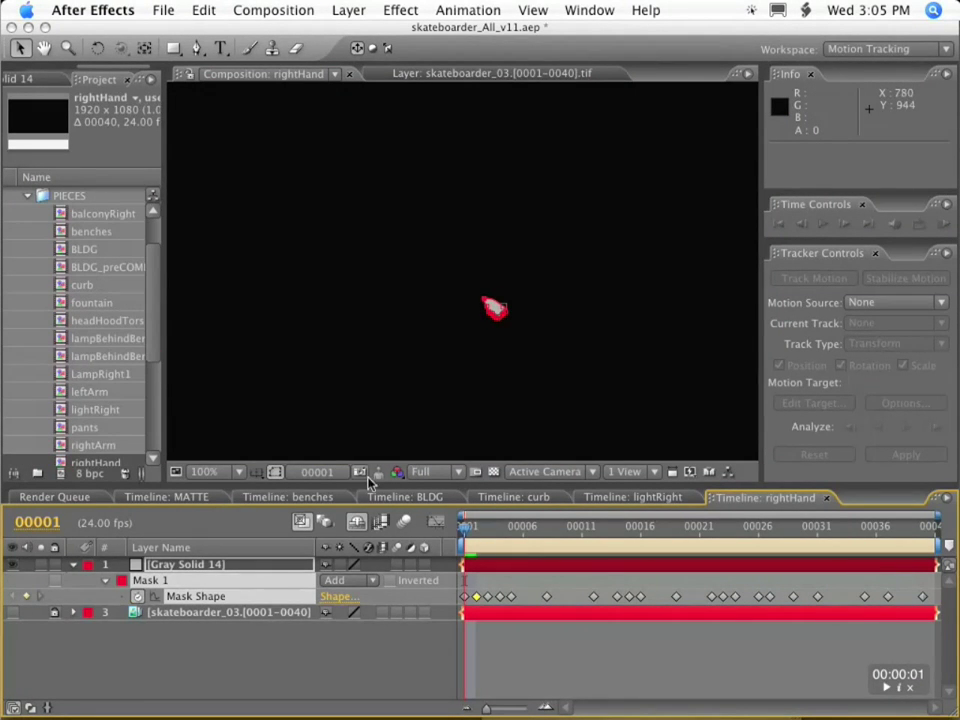
Step: Switch the Info color readout to decimal values while viewing the MATTE composition, and return to rightHand
{"action": "left_click", "coordinate": [167, 497]}
{"action": "left_click", "coordinate": [946, 73]}
{"action": "left_click", "coordinate": [820, 334]}
{"action": "left_click", "coordinate": [782, 497]}
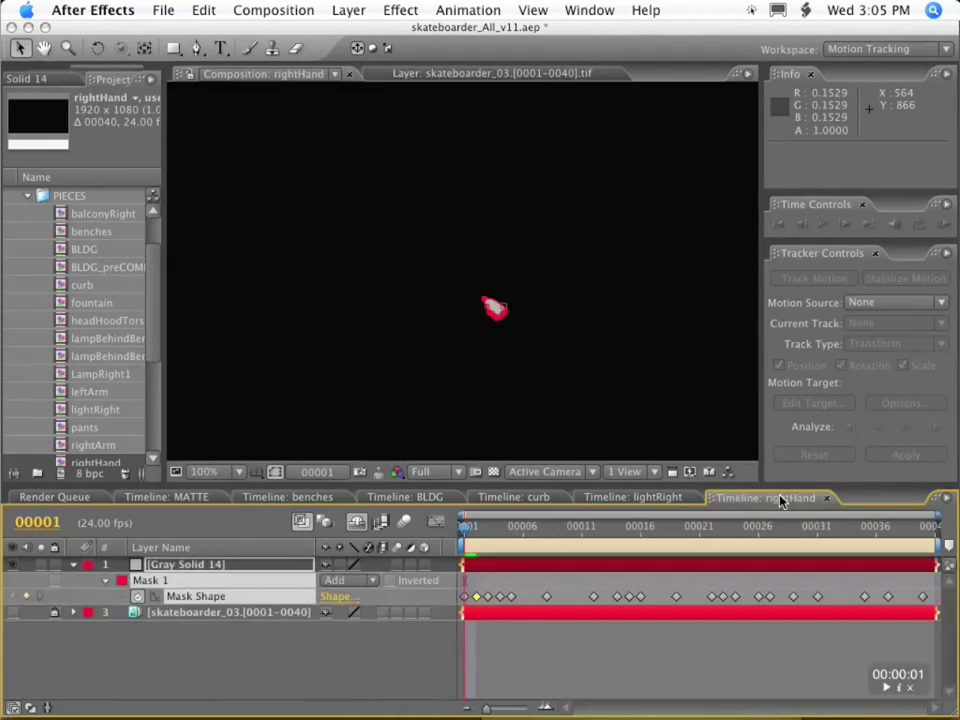
Step: Change Gray Solid 14's color to a lighter gray with a value of 78
{"action": "key", "text": "super+shift+y"}
{"action": "left_click", "coordinate": [476, 525]}
{"action": "double_click", "coordinate": [585, 400]}
{"action": "type", "text": "78"}
{"action": "key", "text": "Return"}
{"action": "key", "text": "Return"}
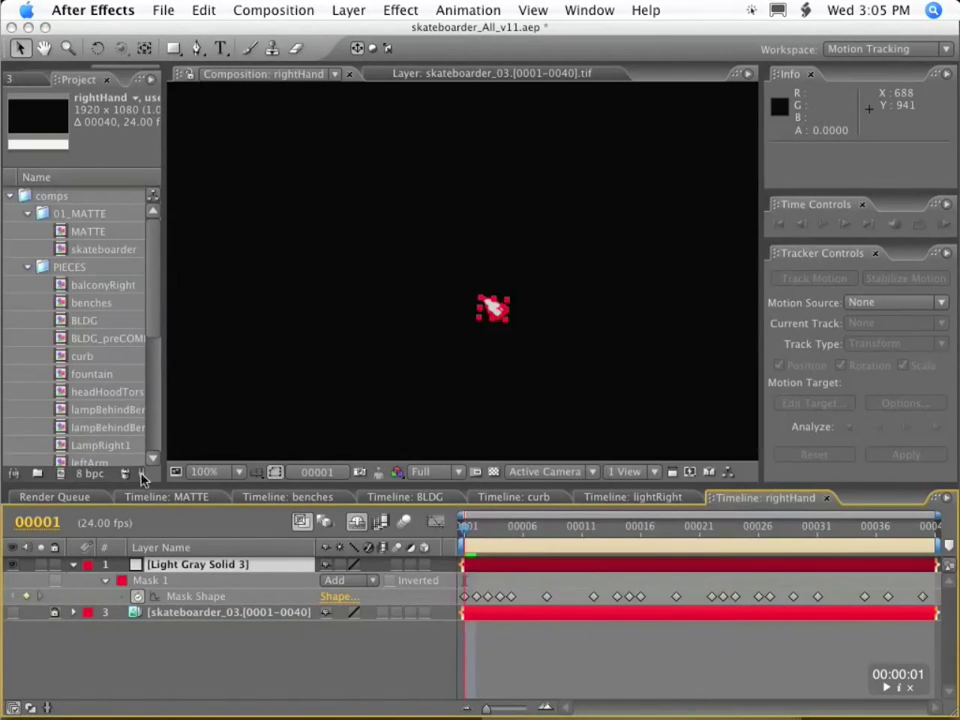
Step: Open the skateboarder composition nested in MATTE and select its rightHand layer
{"action": "left_click", "coordinate": [166, 497]}
{"action": "left_click", "coordinate": [205, 628]}
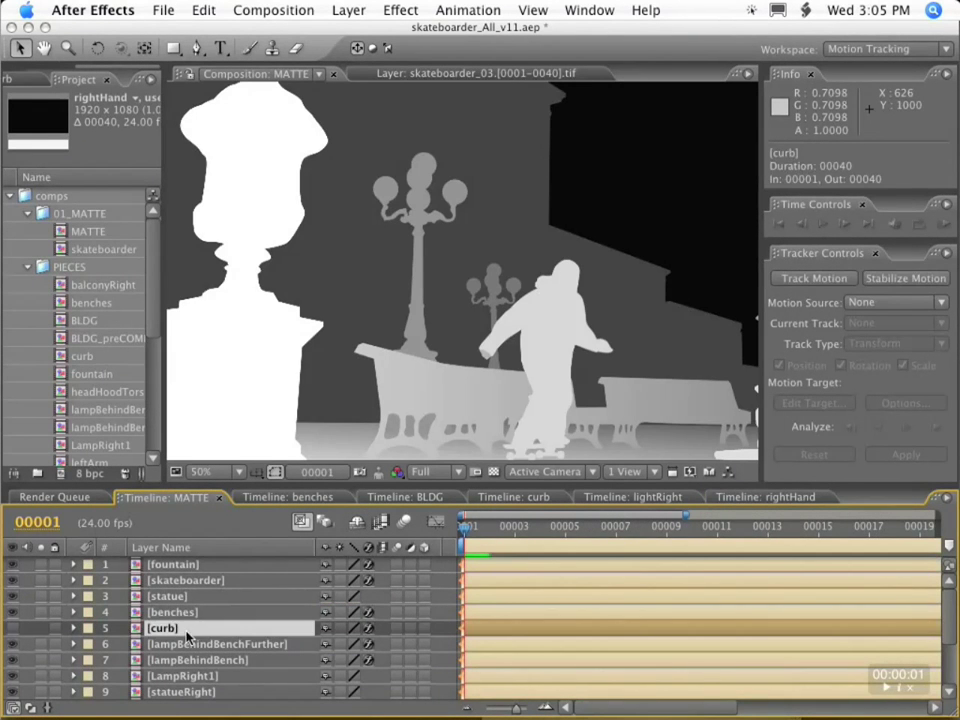
{"action": "mouse_move", "coordinate": [949, 621]}
{"action": "left_mouse_down"}
{"action": "mouse_move", "coordinate": [950, 647]}
{"action": "mouse_move", "coordinate": [950, 598]}
{"action": "left_mouse_up"}
{"action": "double_click", "coordinate": [182, 580]}
{"action": "left_click", "coordinate": [190, 570]}
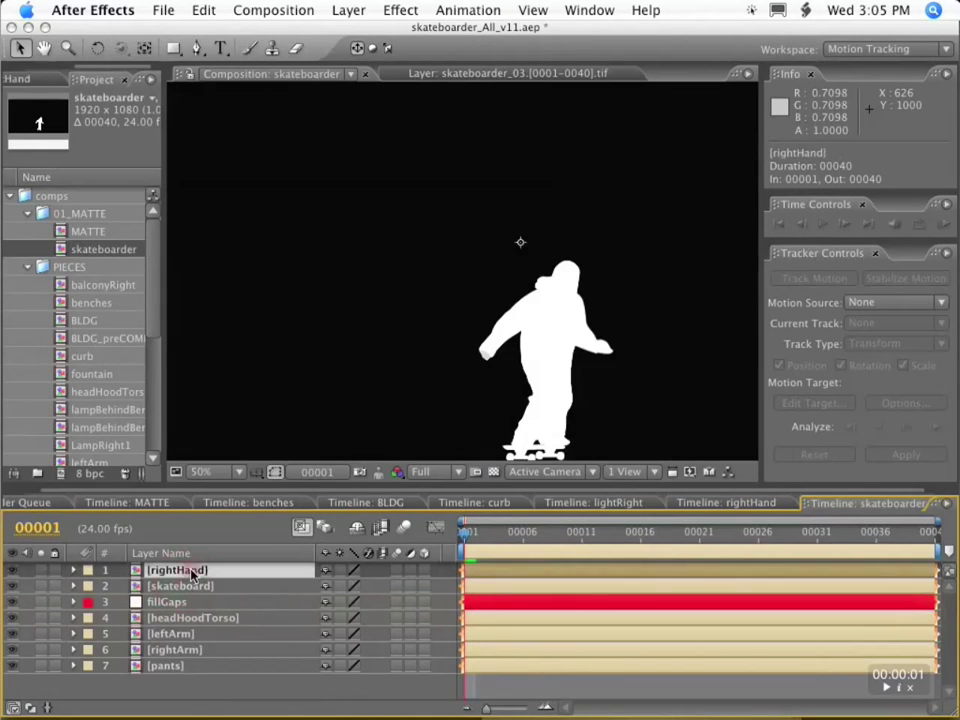
Step: Inspect the right hand's matte on the skateboarder and preview the MATTE composition's animation
{"action": "scroll", "coordinate": [578, 448], "scroll_direction": "up", "scroll_amount": 1}
{"action": "key", "text": "space"}
{"action": "left_click_drag", "start_coordinate": [578, 448], "coordinate": [459, 193]}
{"action": "scroll", "coordinate": [459, 193], "scroll_direction": "up", "scroll_amount": 1}
{"action": "left_click_drag", "start_coordinate": [370, 160], "coordinate": [480, 294]}
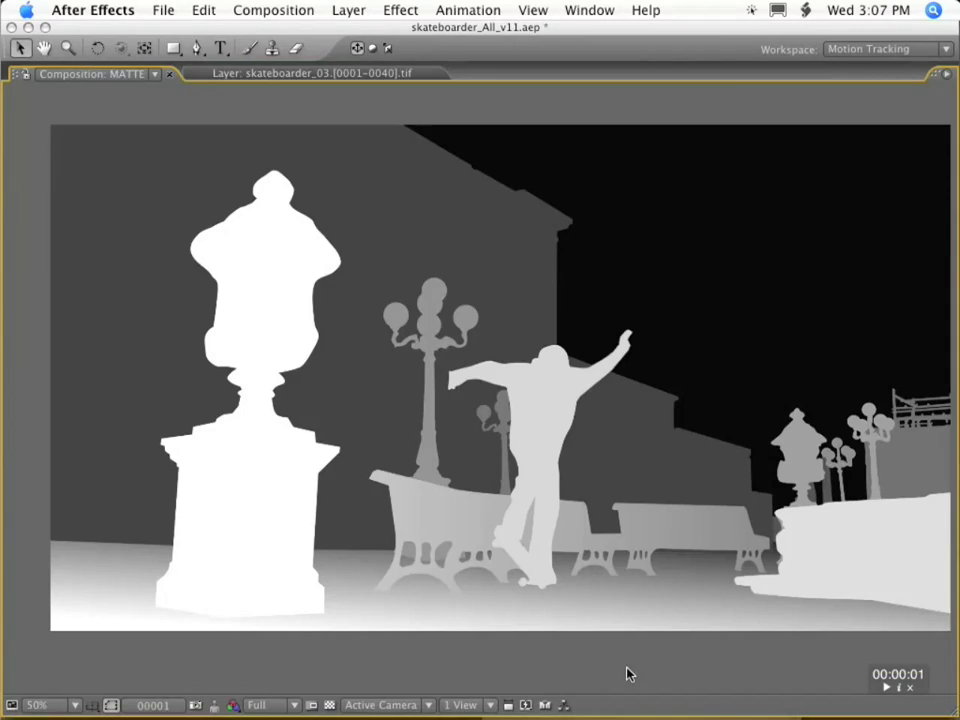
{"action": "key", "text": "KP_0"}
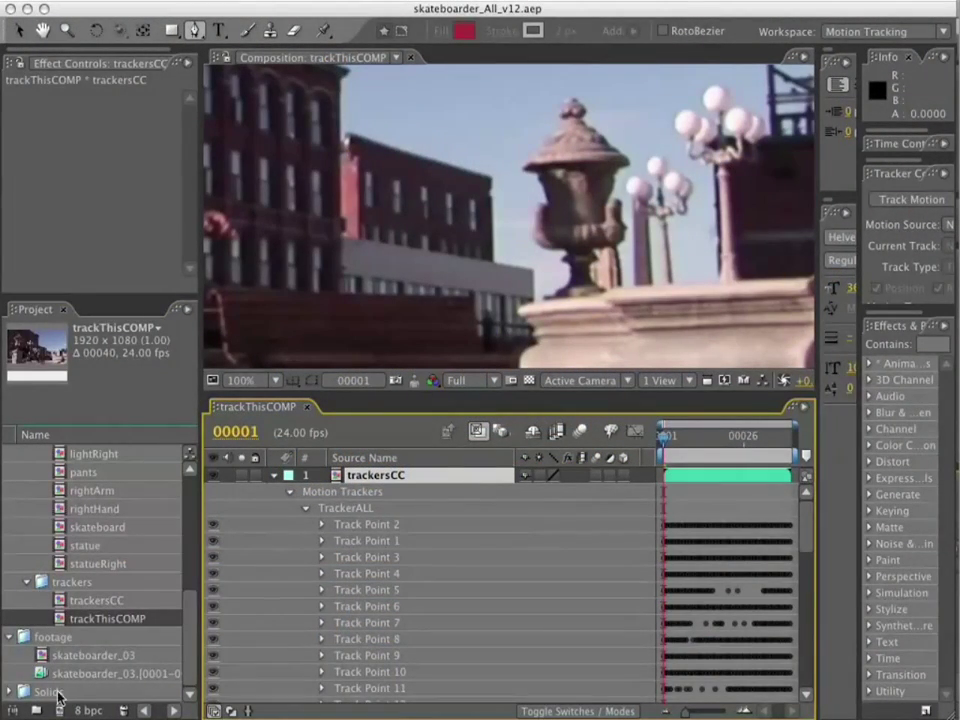
Step: Create a new composition from the skateboarder_03.[0001-0040] footage and delete the old skateboarder_03 composition
{"action": "left_click", "coordinate": [79, 657]}
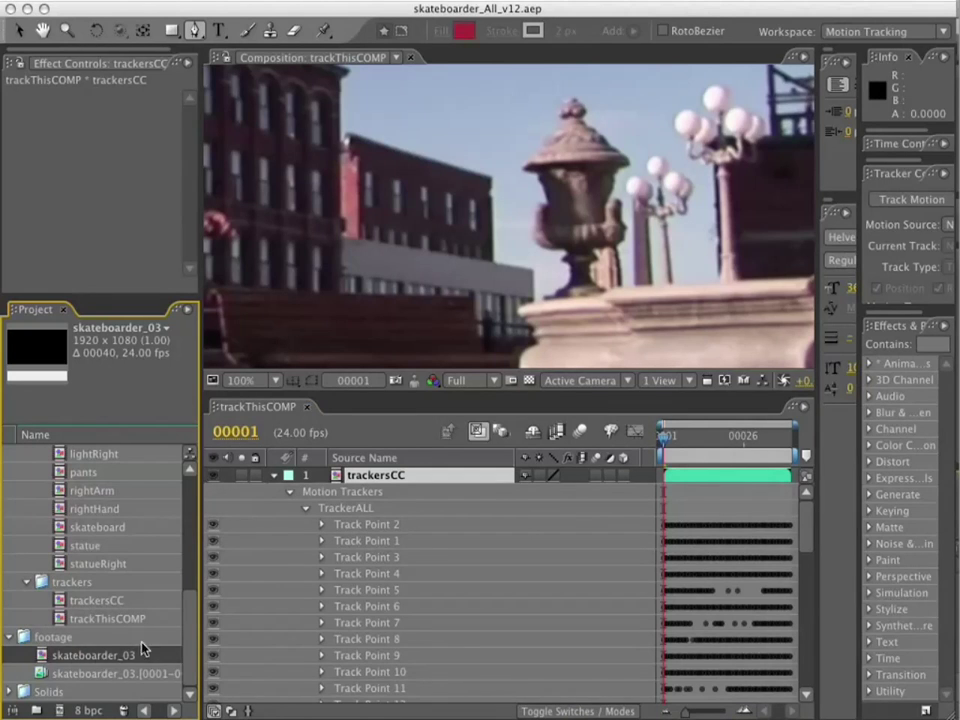
{"action": "left_click", "coordinate": [66, 675]}
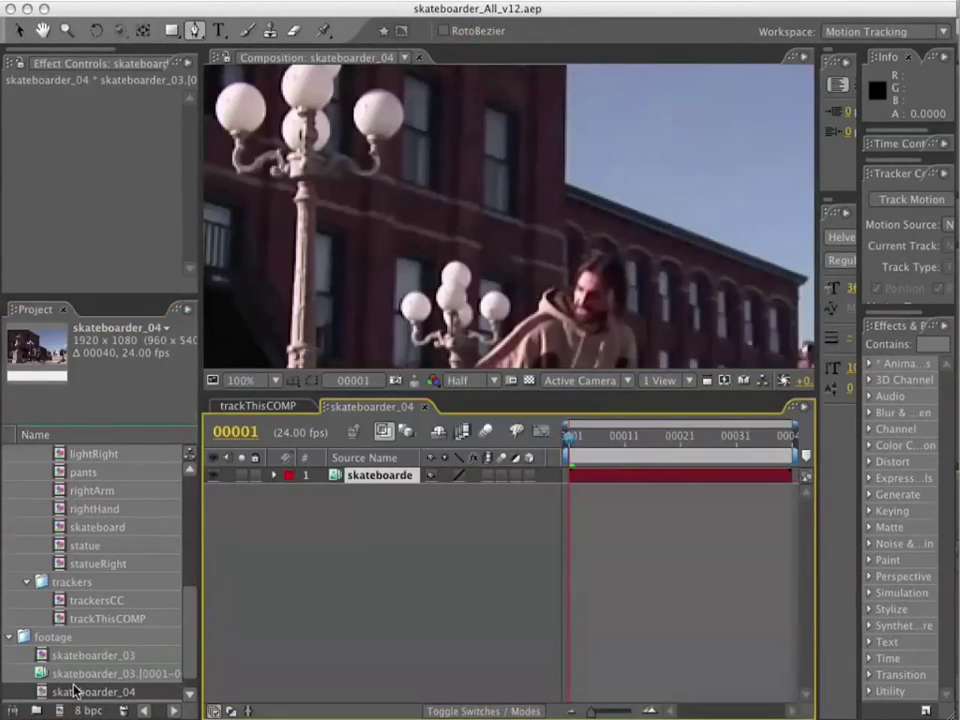
{"action": "left_click", "coordinate": [84, 657]}
{"action": "key", "text": "BackSpace"}
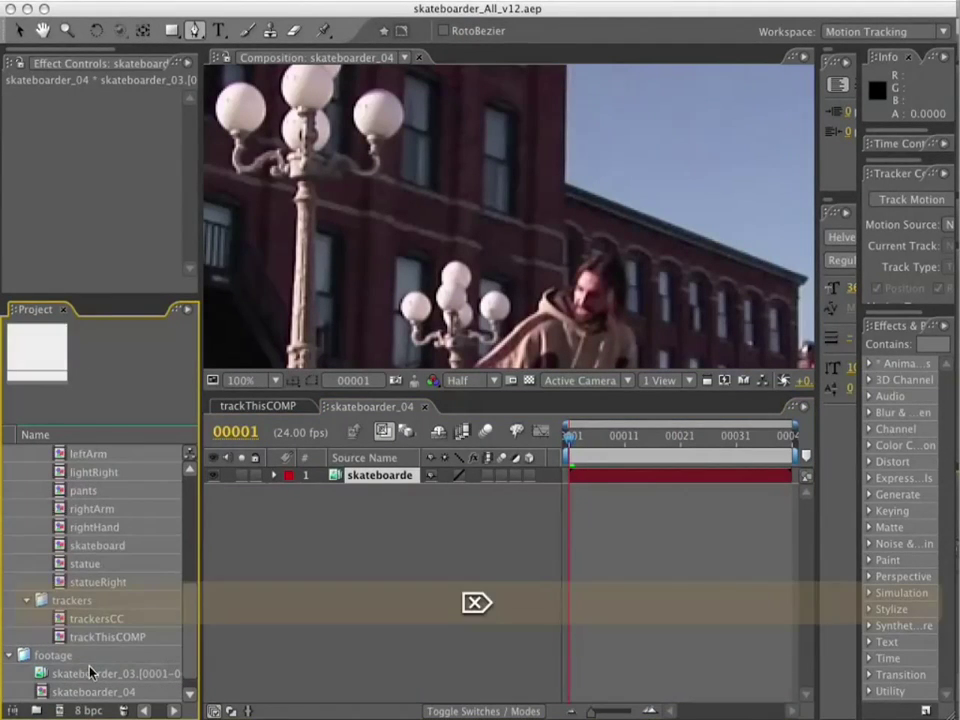
Step: Rename the skateboarder_04 composition as bldg
{"action": "left_click", "coordinate": [392, 415]}
{"action": "left_click", "coordinate": [392, 412]}
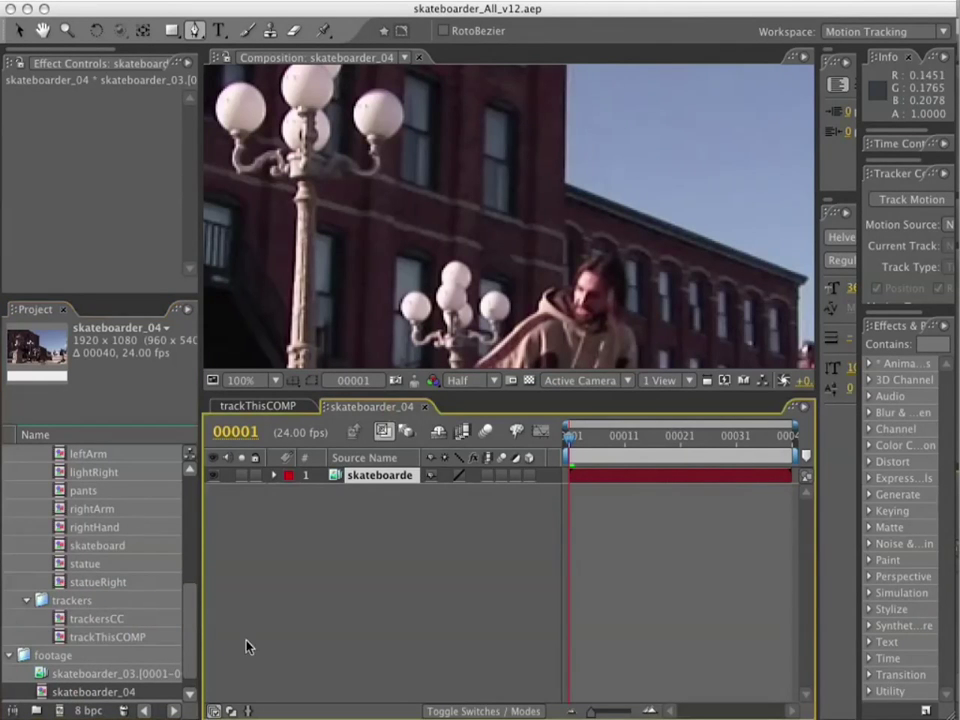
{"action": "left_click", "coordinate": [96, 692]}
{"action": "key", "text": "Return"}
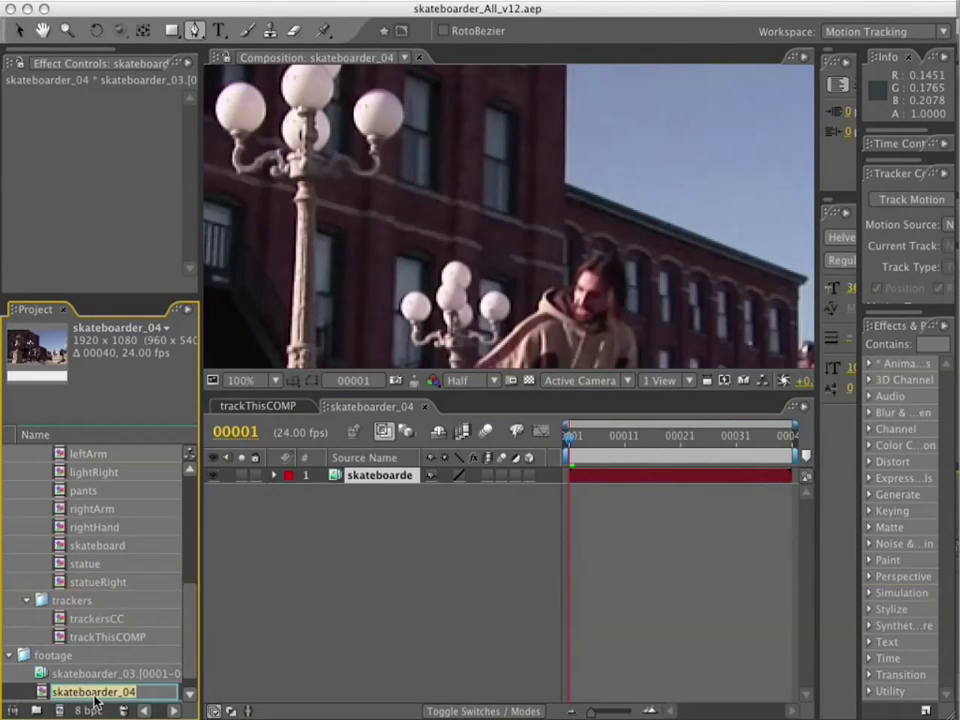
{"action": "type", "text": "Bldg"}
{"action": "key", "text": "Return"}
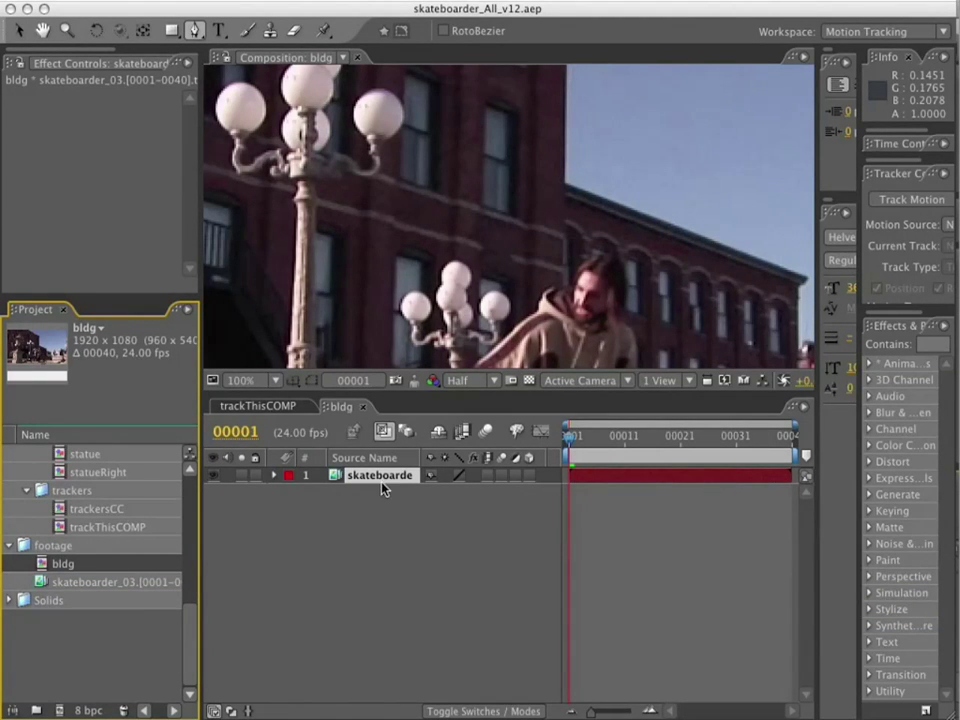
Step: Open TrackerALL's trackersCC layer from trackThisCOMP at full-window size and inspect the track points over the footage
{"action": "left_click", "coordinate": [257, 406]}
{"action": "left_click", "coordinate": [341, 508]}
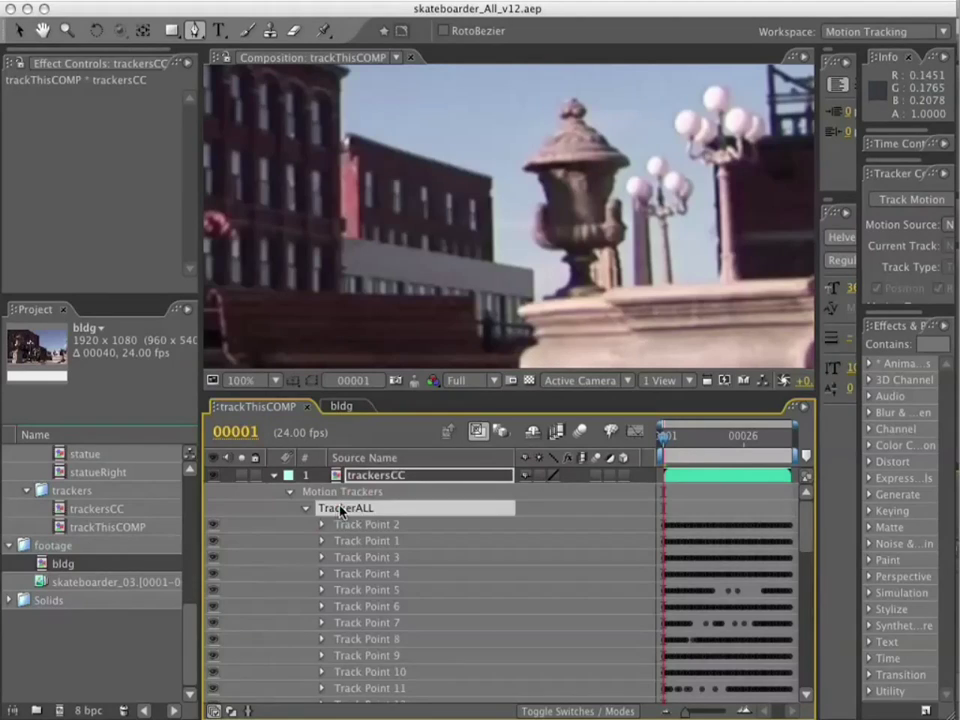
{"action": "double_click", "coordinate": [341, 508]}
{"action": "key", "text": "grave"}
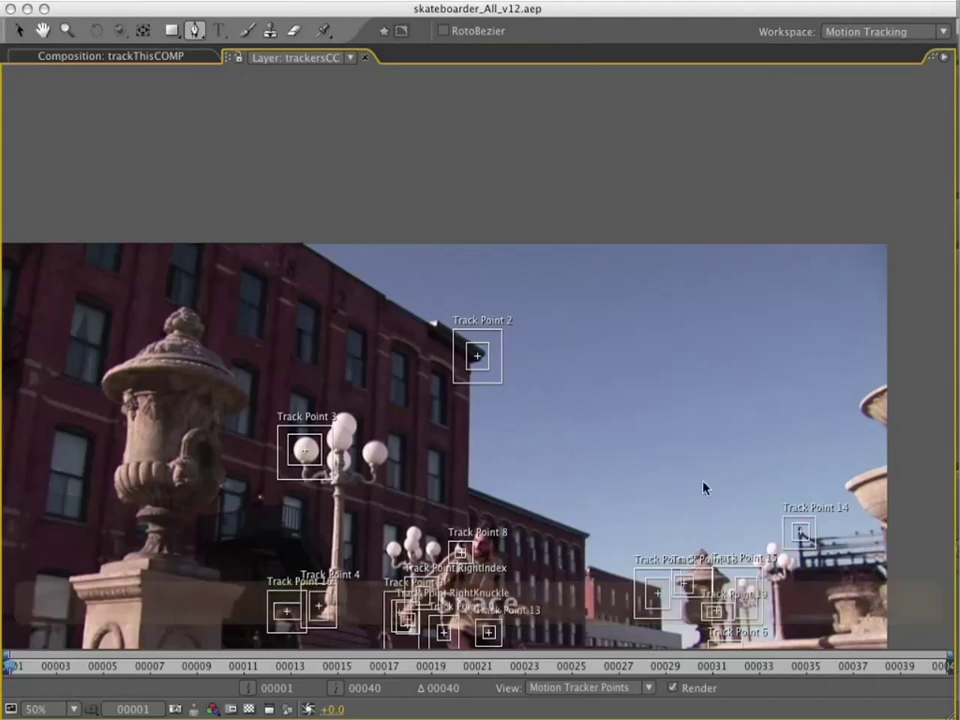
{"action": "left_click_drag", "start_coordinate": [703, 487], "coordinate": [566, 259]}
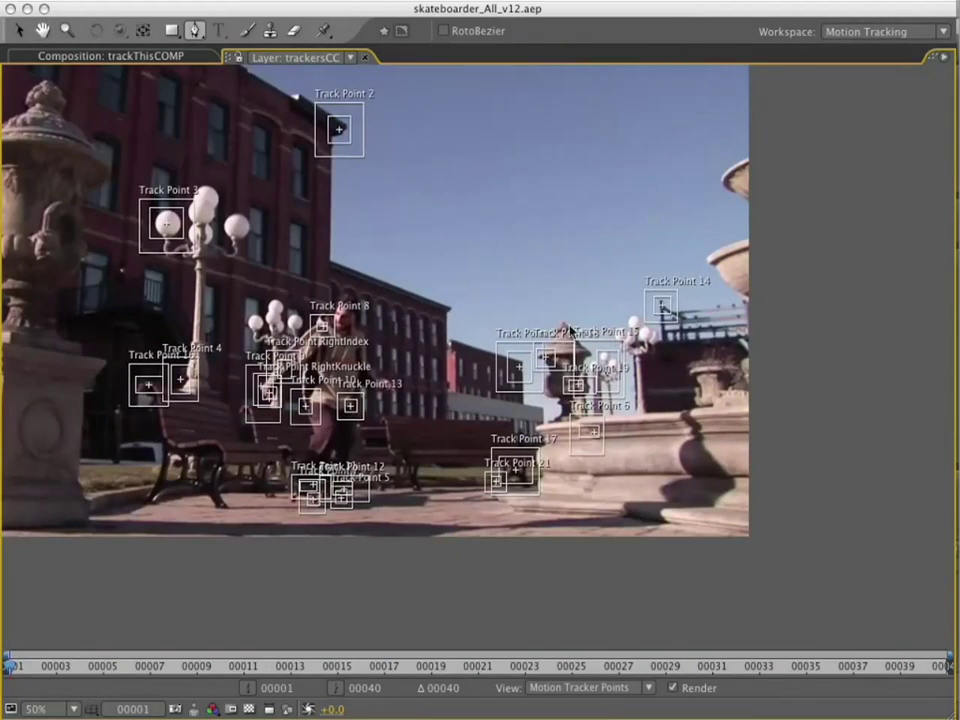
{"action": "key", "text": "period"}
{"action": "key", "text": "period"}
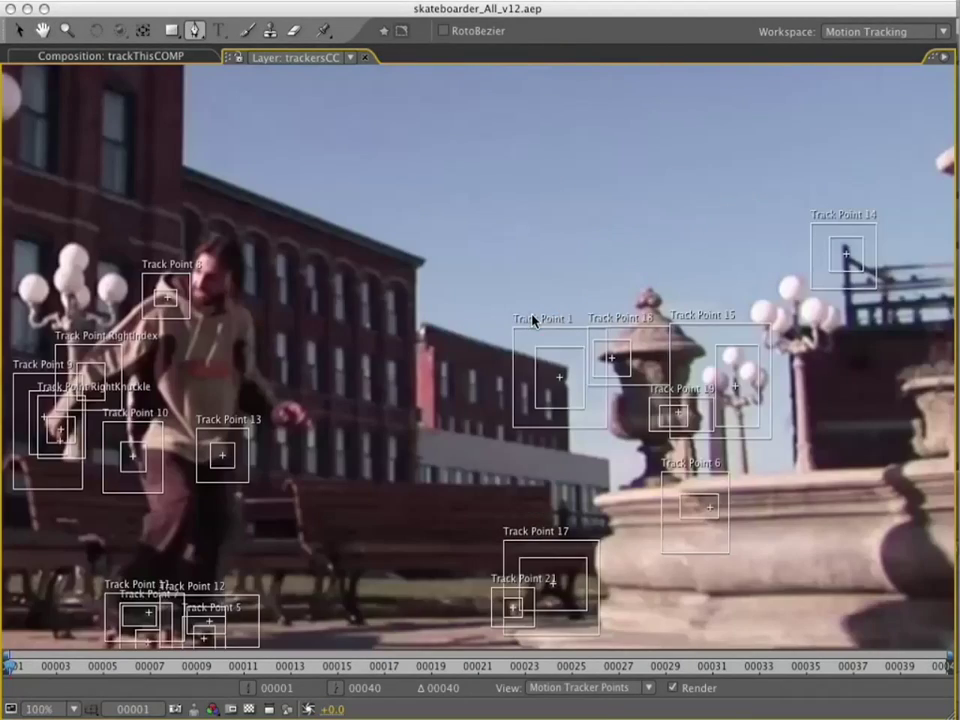
{"action": "key", "text": "comma"}
Step: Set the motion path display preference to All Keyframes
{"action": "left_click", "coordinate": [75, 1]}
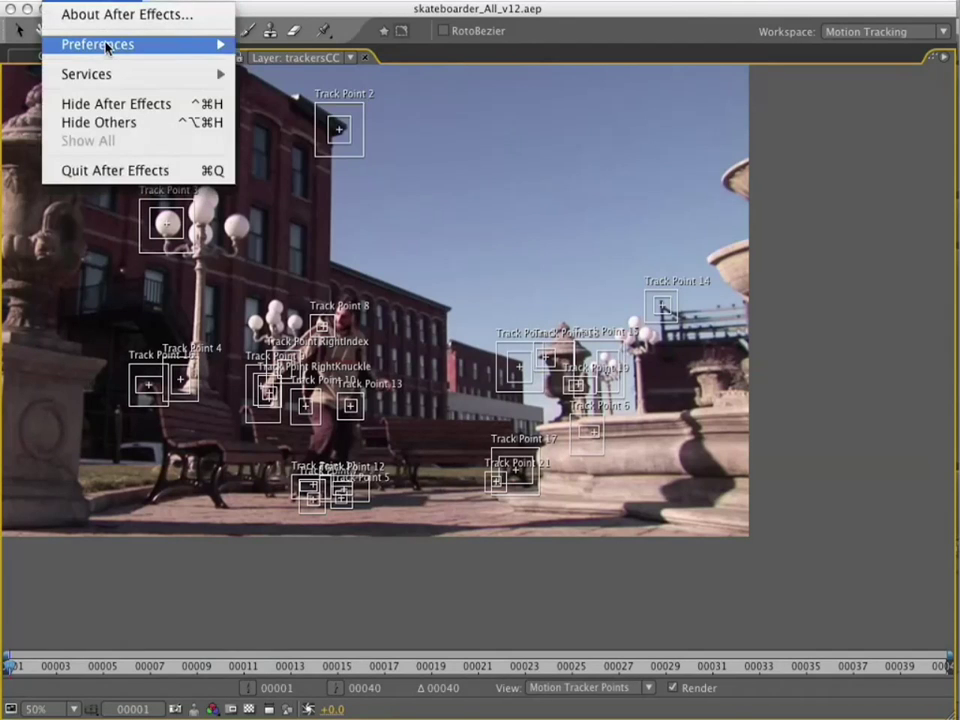
{"action": "mouse_move", "coordinate": [107, 43]}
{"action": "left_click", "coordinate": [332, 79]}
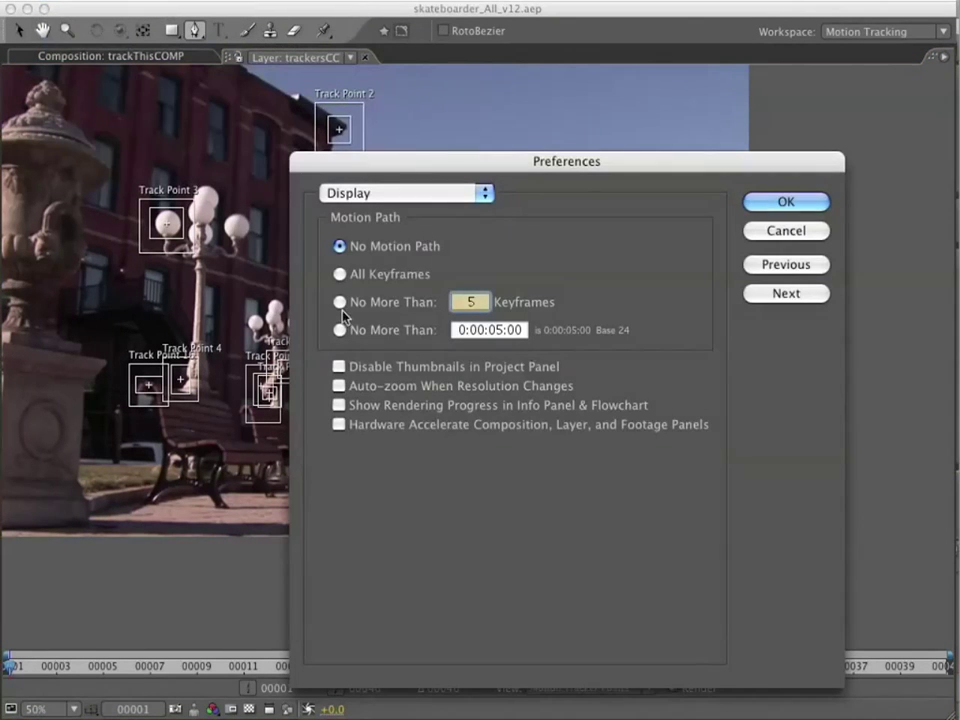
{"action": "left_click", "coordinate": [339, 274]}
{"action": "left_click", "coordinate": [797, 203]}
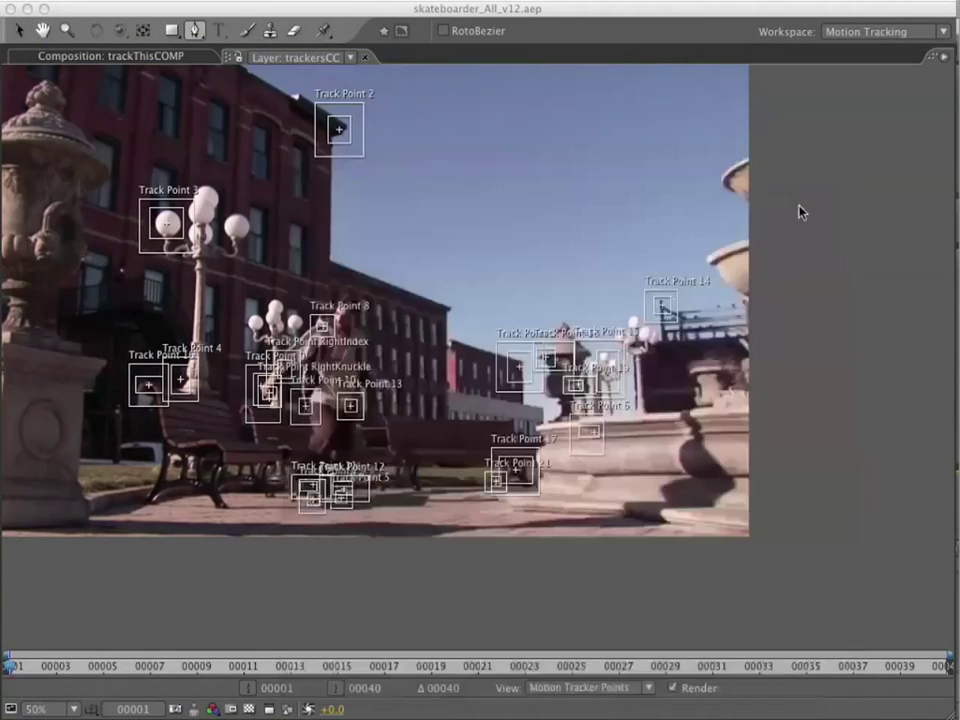
Step: Review the motion path options in the Display preferences
{"action": "left_click", "coordinate": [75, 1]}
{"action": "mouse_move", "coordinate": [130, 48]}
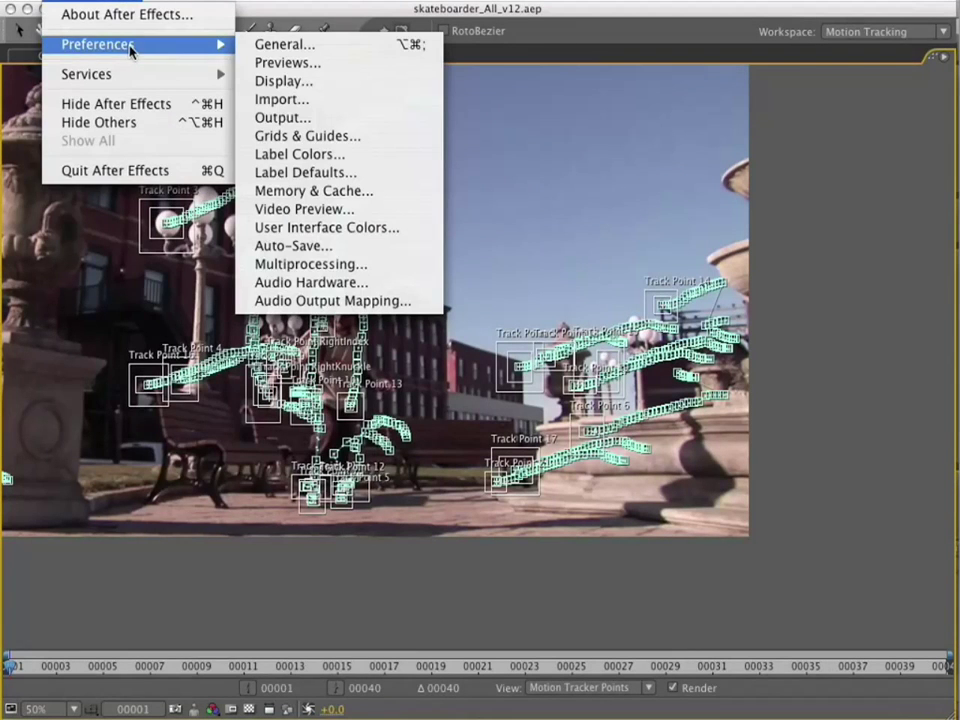
{"action": "left_click", "coordinate": [163, 2]}
{"action": "key", "text": "alt+shift+super+semicolon"}
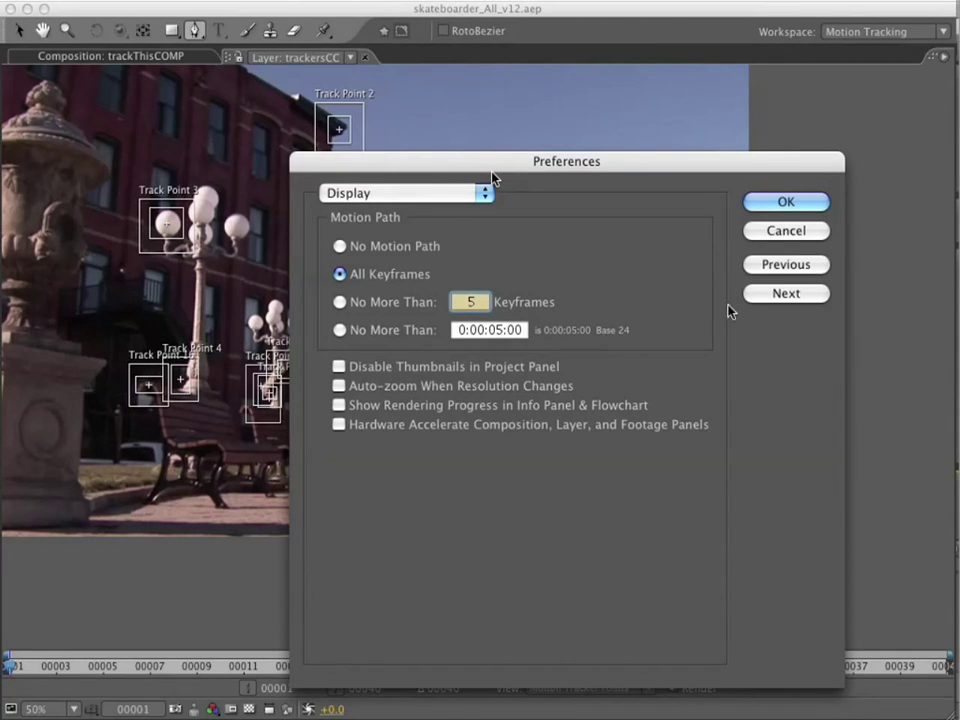
{"action": "left_click", "coordinate": [797, 205]}
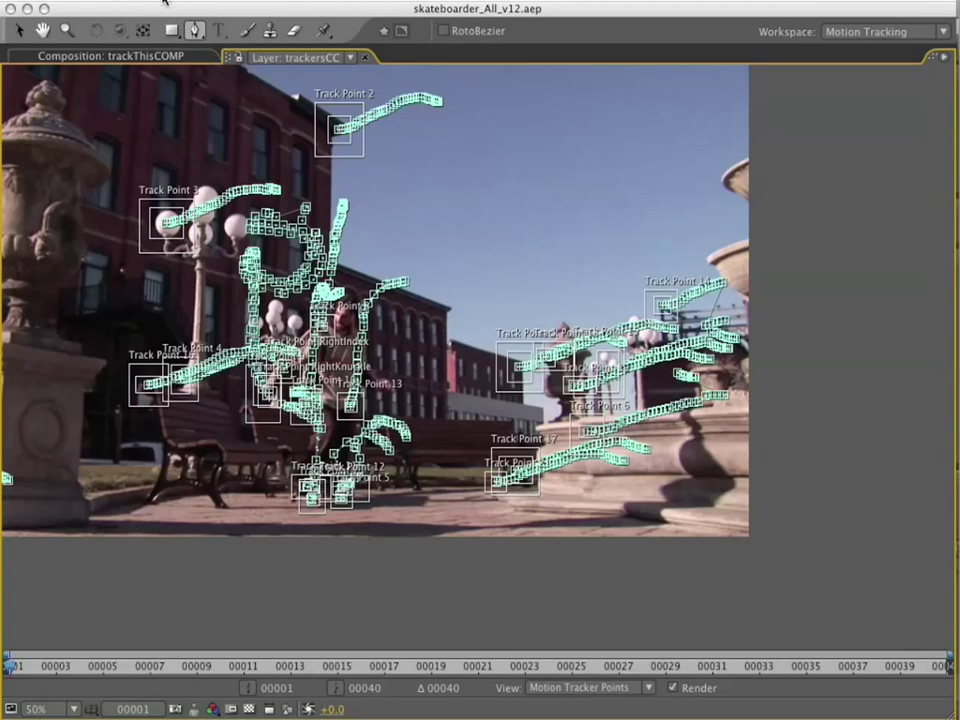
Step: Set the motion path display preference back to No Motion Path
{"action": "left_click", "coordinate": [165, 3]}
{"action": "mouse_move", "coordinate": [129, 47]}
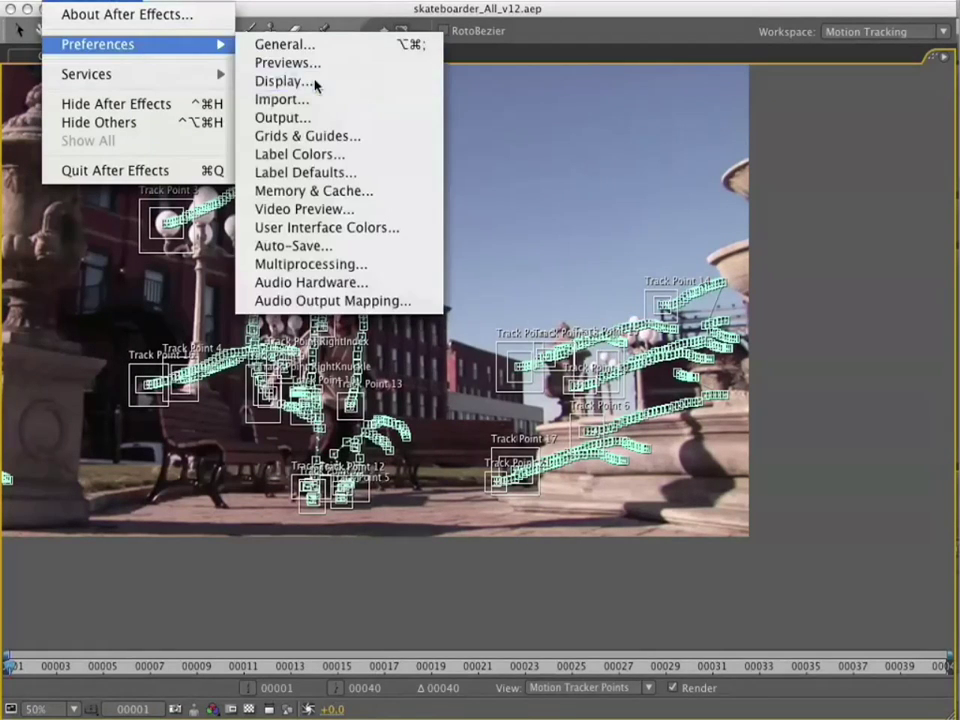
{"action": "left_click", "coordinate": [375, 81]}
{"action": "left_click", "coordinate": [340, 246]}
{"action": "left_click", "coordinate": [788, 202]}
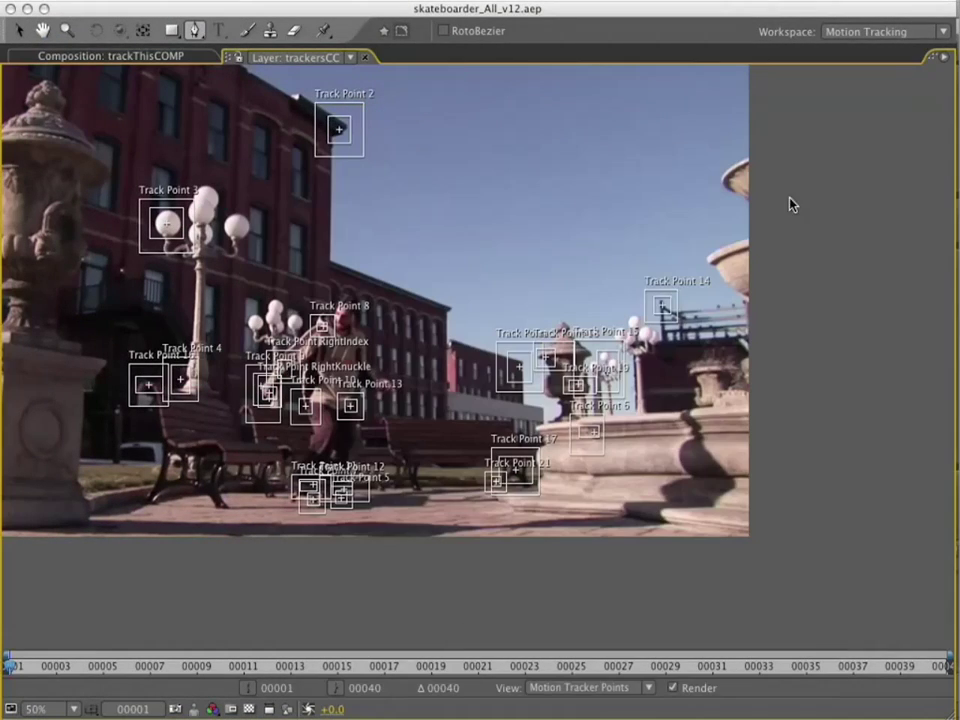
Step: Restore the normal panel layout and copy Track Point 2 and Track Point 1 from TrackerALL
{"action": "key", "text": "period"}
{"action": "key", "text": "comma"}
{"action": "key", "text": "grave"}
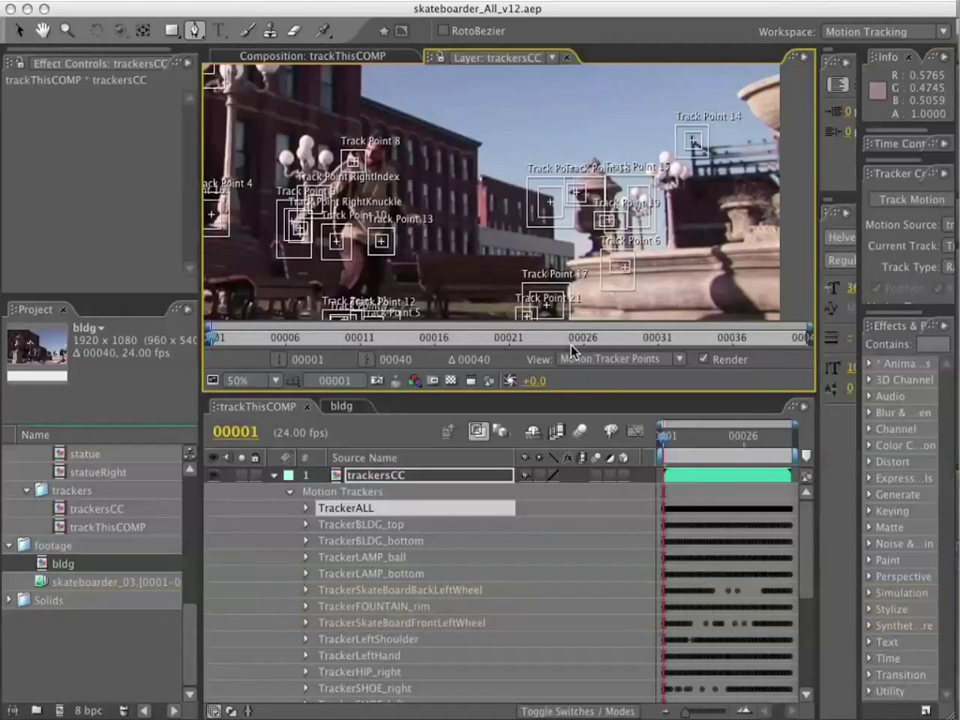
{"action": "left_click", "coordinate": [305, 508]}
{"action": "left_click", "coordinate": [362, 491]}
{"action": "left_click", "coordinate": [360, 507], "text": "shift"}
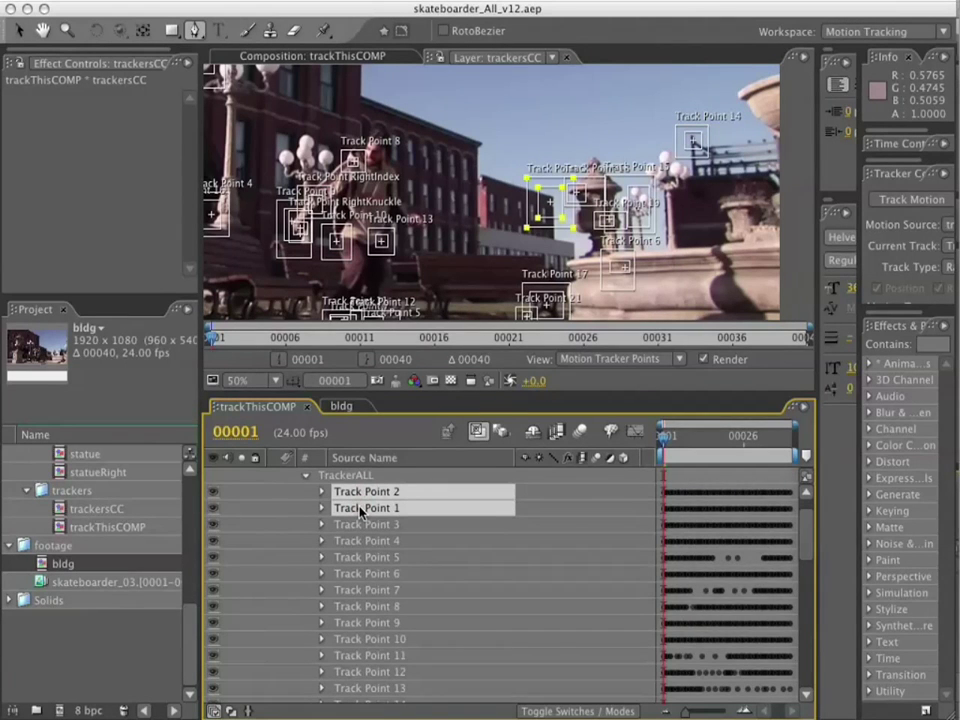
{"action": "key", "text": "super+c"}
Step: Paste the track points onto the skateboarder footage layer in bldg and reveal them under its motion trackers
{"action": "left_click", "coordinate": [312, 408]}
{"action": "left_click", "coordinate": [372, 477]}
{"action": "key", "text": "super+v"}
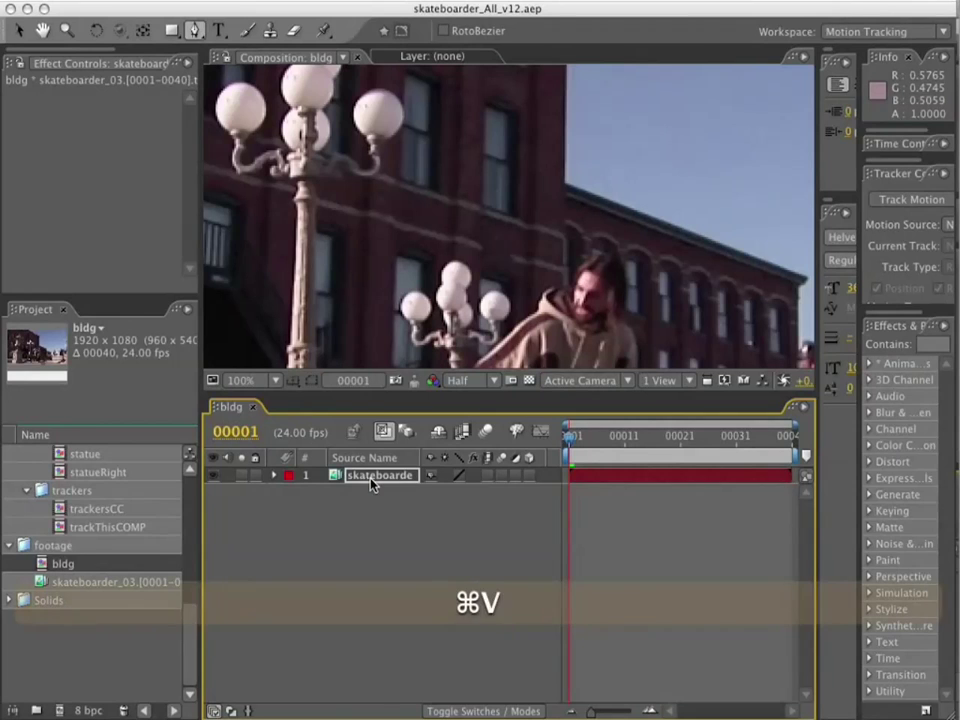
{"action": "left_click", "coordinate": [274, 475]}
{"action": "left_click", "coordinate": [288, 492]}
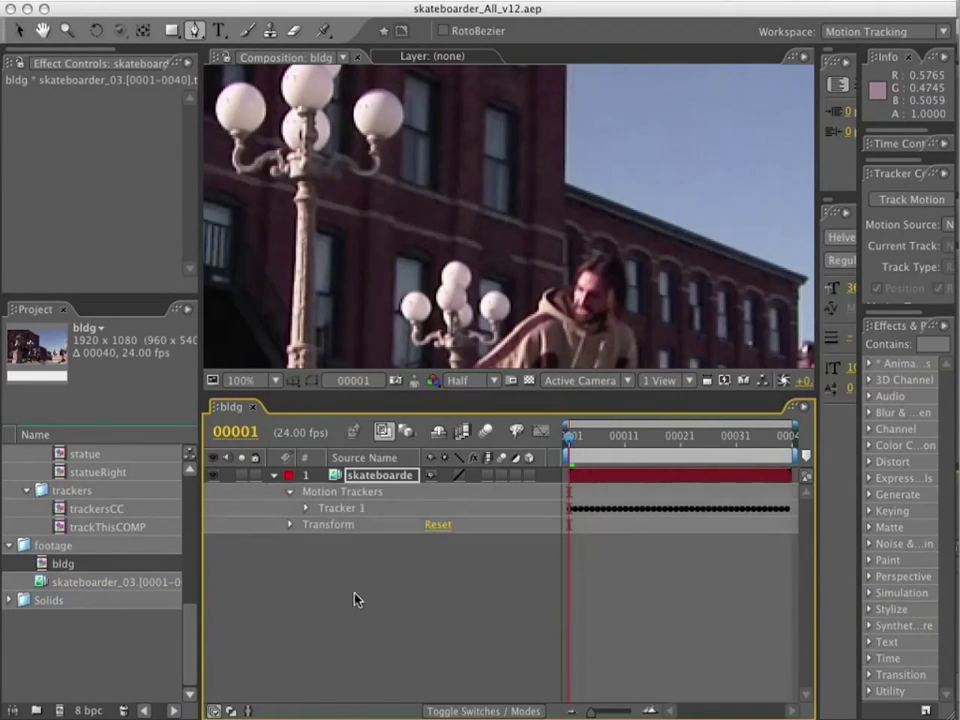
{"action": "left_click", "coordinate": [306, 508]}
{"action": "left_click", "coordinate": [403, 667]}
{"action": "left_click", "coordinate": [377, 475]}
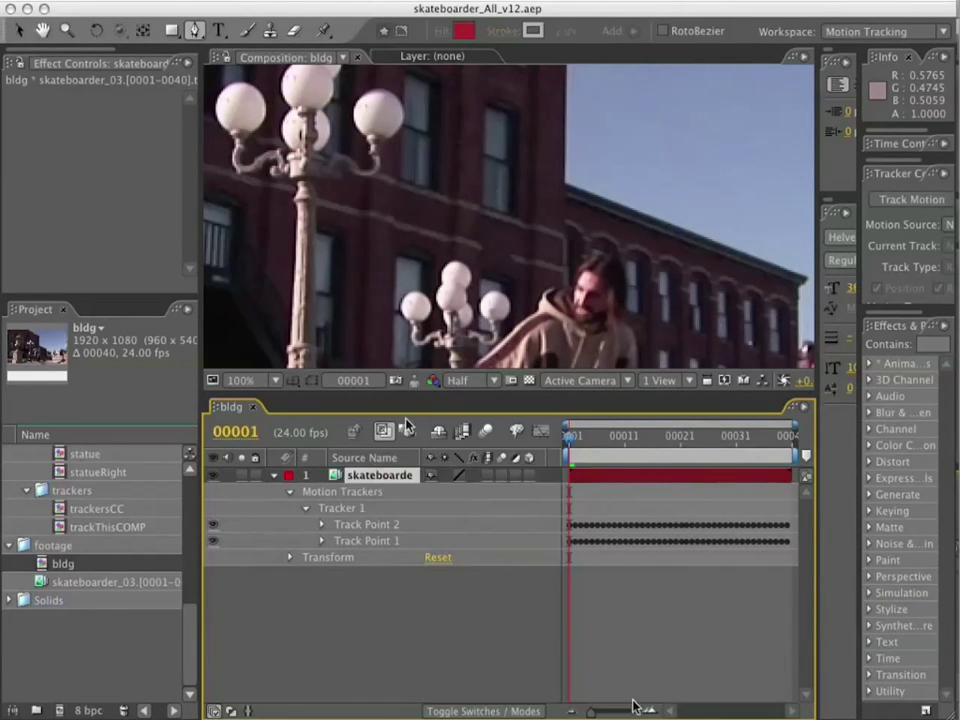
Step: Create a 1920 x 1080 red solid in the bldg composition and hide it
{"action": "left_click", "coordinate": [348, 1]}
{"action": "mouse_move", "coordinate": [400, 15]}
{"action": "left_click", "coordinate": [580, 38]}
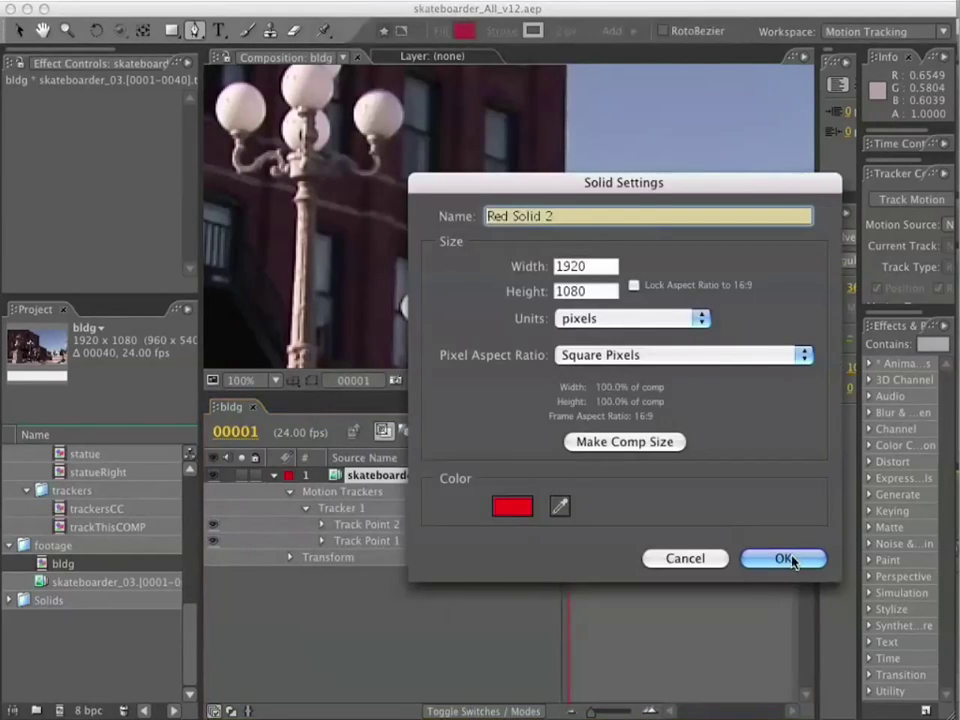
{"action": "left_click", "coordinate": [784, 559]}
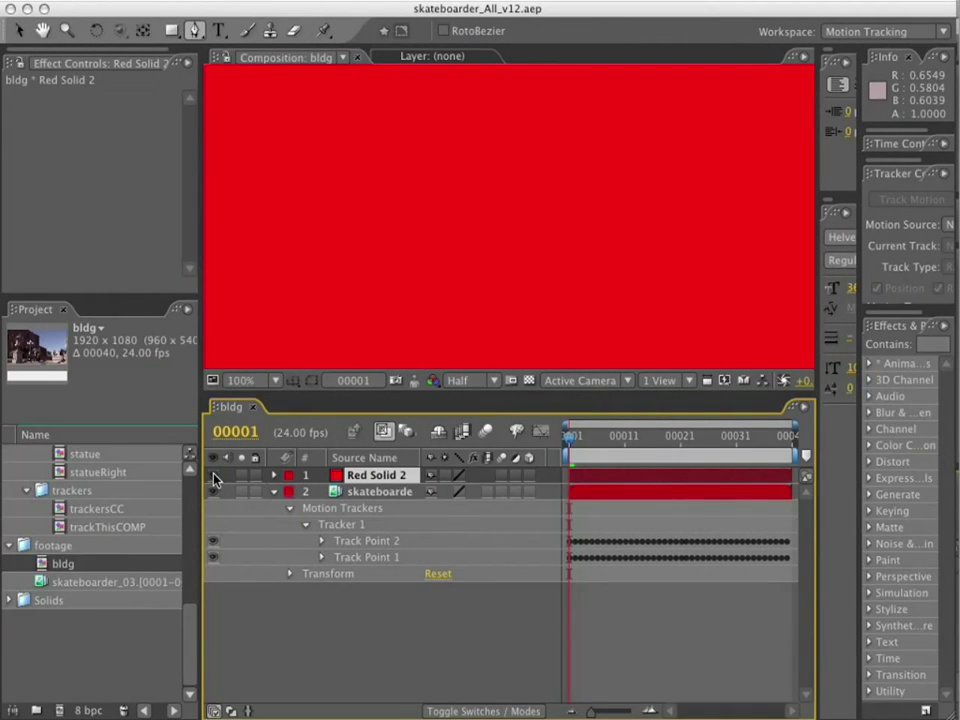
{"action": "left_click", "coordinate": [214, 477]}
{"action": "scroll", "coordinate": [355, 315], "scroll_direction": "down", "scroll_amount": 3}
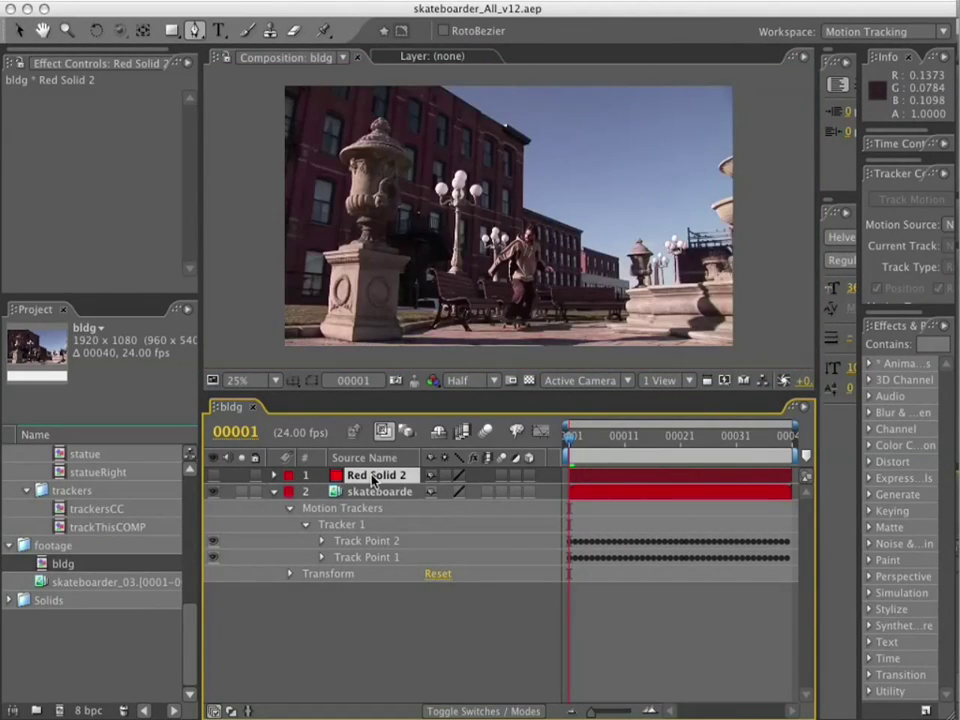
Step: Close the Paragraph and Character panels and resize the workspace to give the composition and tracker controls more room
{"action": "left_click_drag", "start_coordinate": [817, 61], "coordinate": [622, 72]}
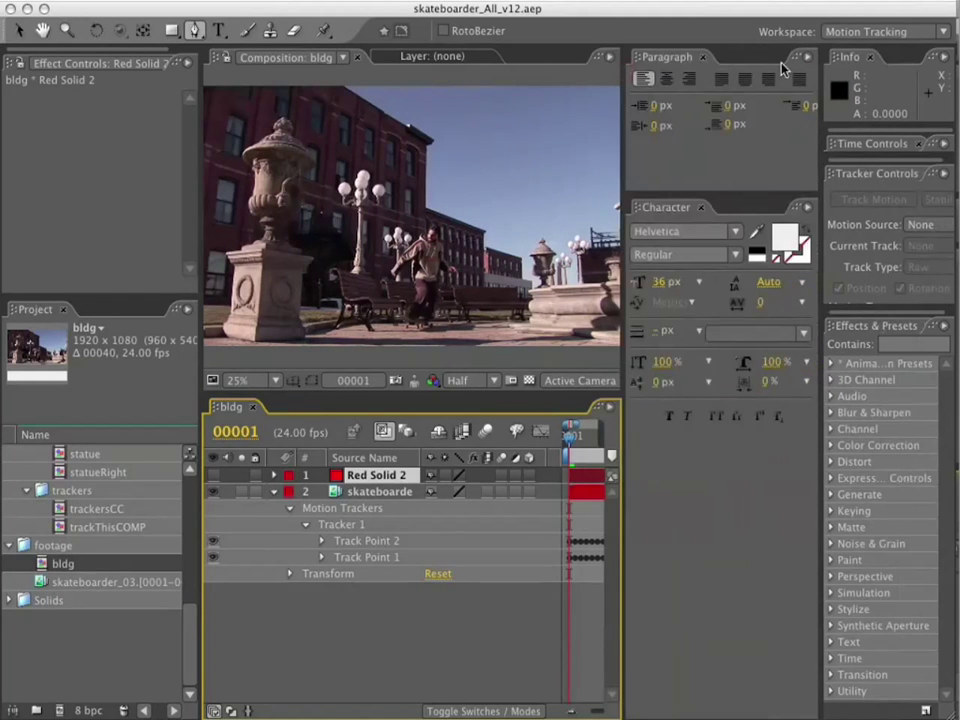
{"action": "left_click", "coordinate": [698, 58]}
{"action": "left_click", "coordinate": [703, 57]}
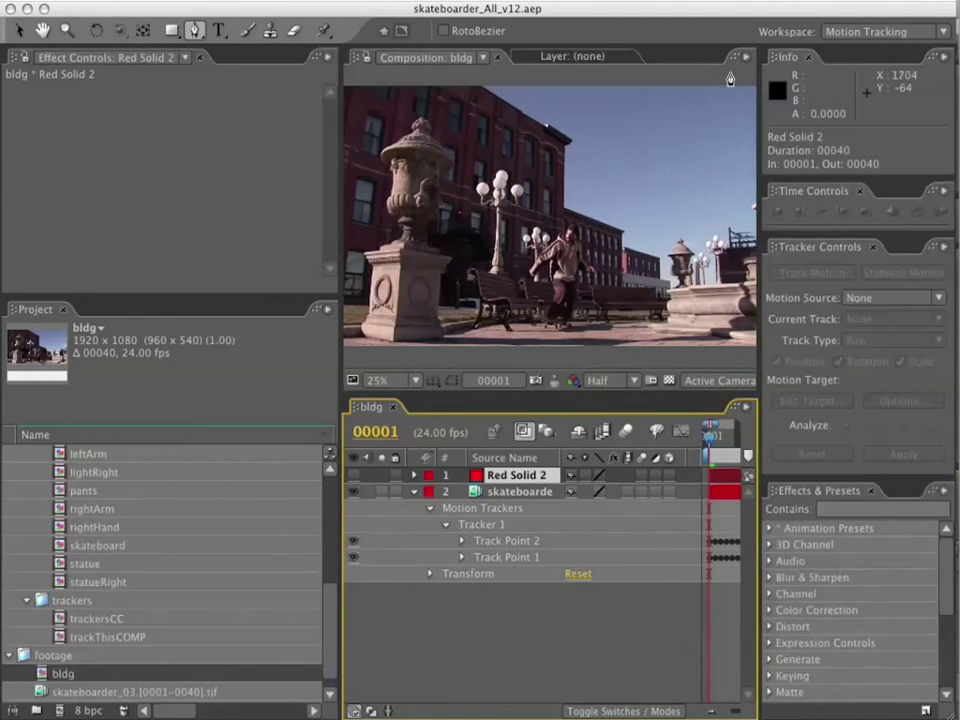
{"action": "left_click_drag", "start_coordinate": [330, 132], "coordinate": [125, 175]}
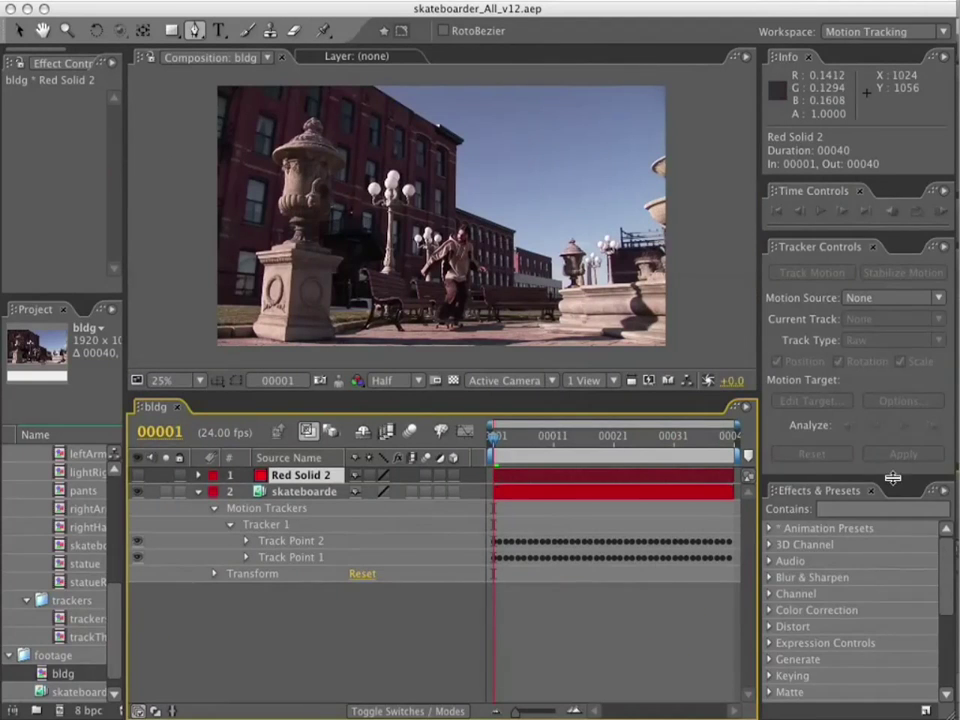
{"action": "left_click_drag", "start_coordinate": [892, 479], "coordinate": [892, 594]}
Step: Load Tracker 1 with the skateboarder_03 footage as motion source and set its track type to Transform
{"action": "left_click", "coordinate": [300, 491]}
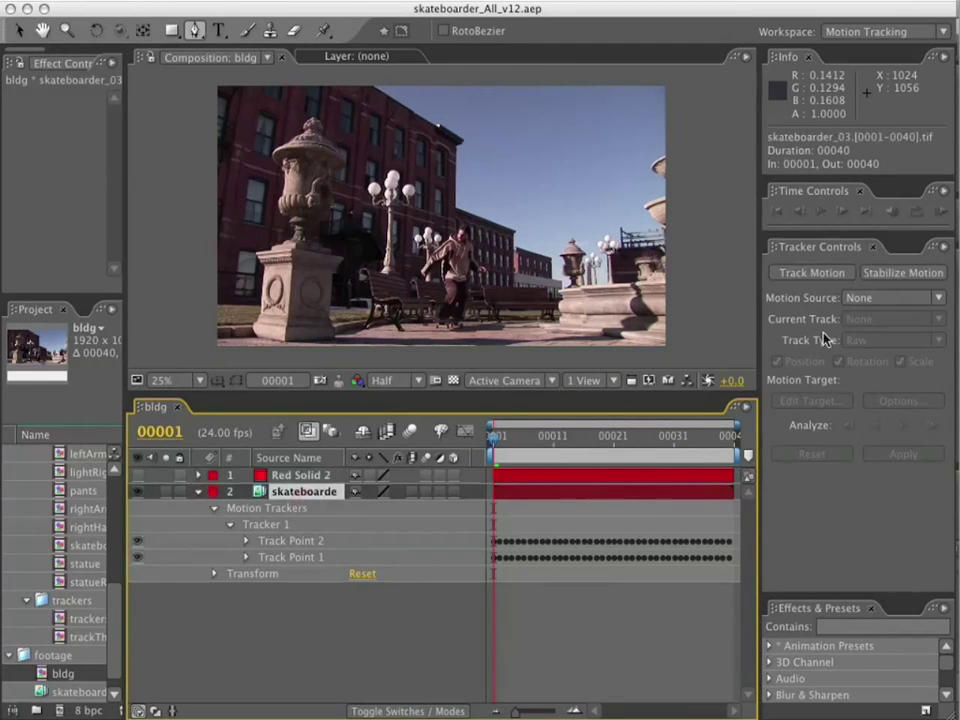
{"action": "left_click", "coordinate": [885, 297]}
{"action": "left_click", "coordinate": [862, 362]}
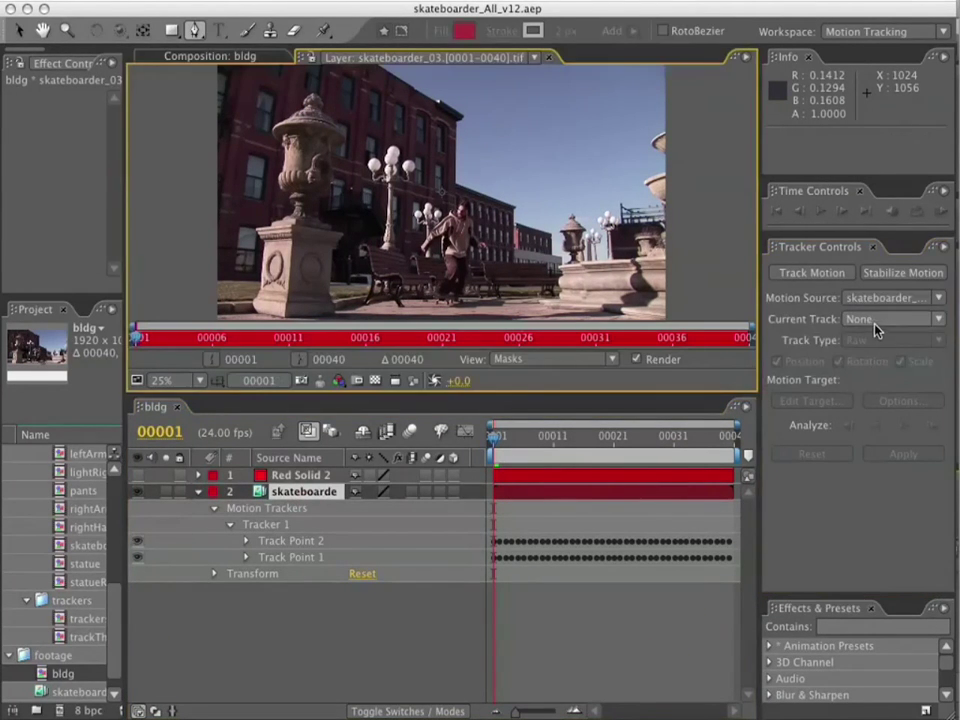
{"action": "left_click", "coordinate": [930, 319]}
{"action": "left_click", "coordinate": [890, 364]}
{"action": "left_click", "coordinate": [930, 340]}
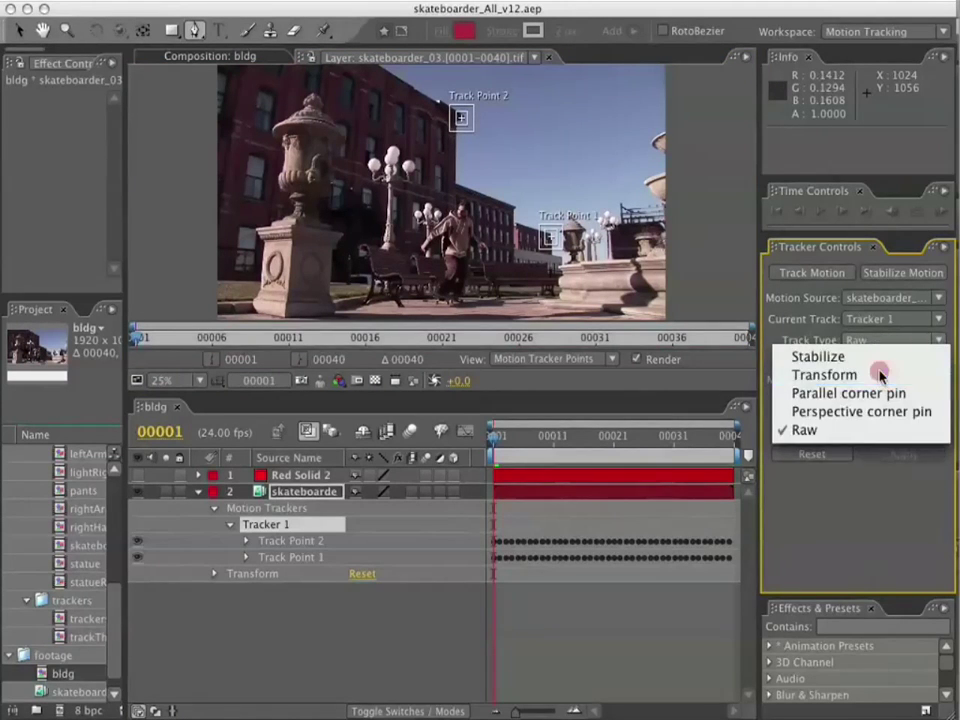
{"action": "left_click", "coordinate": [880, 378]}
Step: Apply Tracker 1's position, scale and rotation data to Red Solid 2 and preview the tracked motion
{"action": "left_click", "coordinate": [822, 406]}
{"action": "left_click", "coordinate": [720, 552]}
{"action": "left_click", "coordinate": [702, 551]}
{"action": "left_click", "coordinate": [920, 629]}
{"action": "left_click", "coordinate": [903, 455]}
{"action": "left_click", "coordinate": [551, 392]}
{"action": "key", "text": "space"}
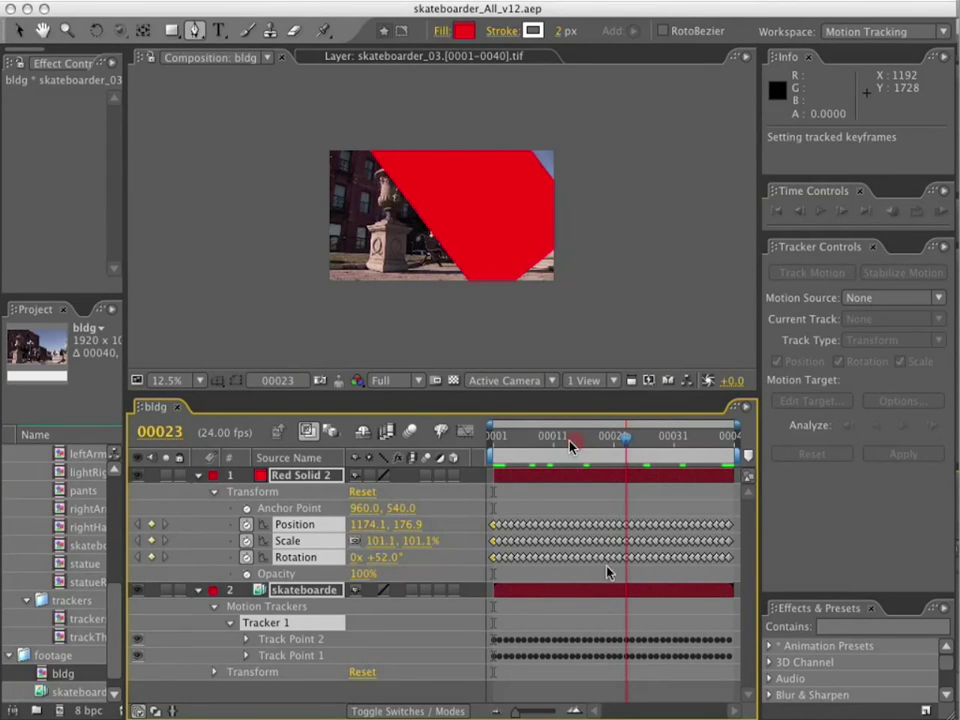
{"action": "key", "text": "Home"}
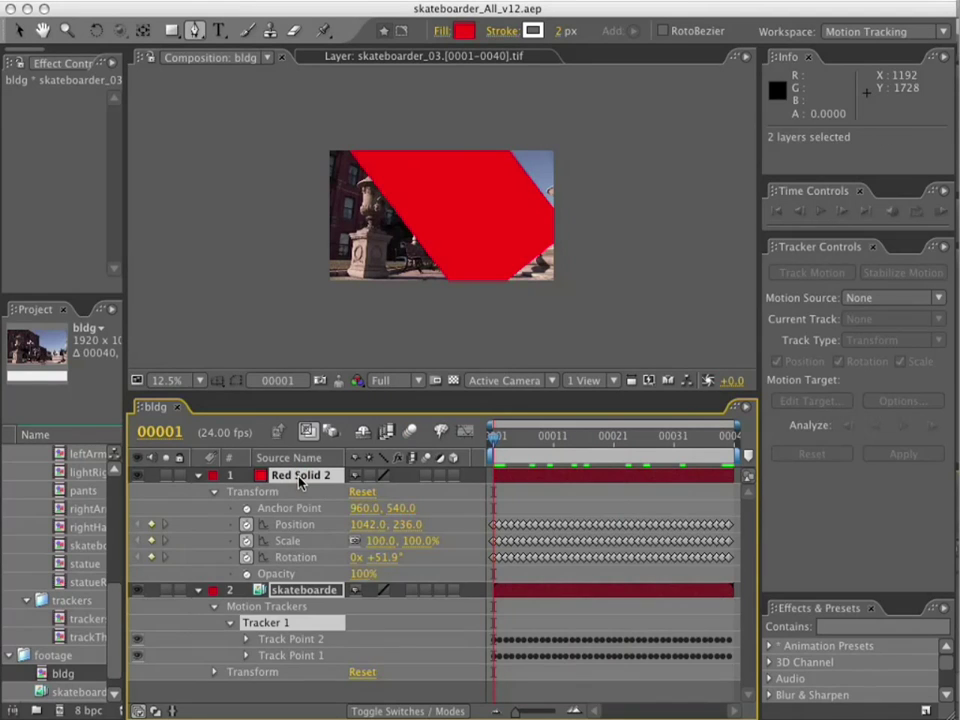
Step: Lower Red Solid 2's opacity to 14%, leaving the skateboarder footage layer at full opacity
{"action": "key", "text": "t"}
{"action": "left_click_drag", "start_coordinate": [360, 491], "coordinate": [290, 491]}
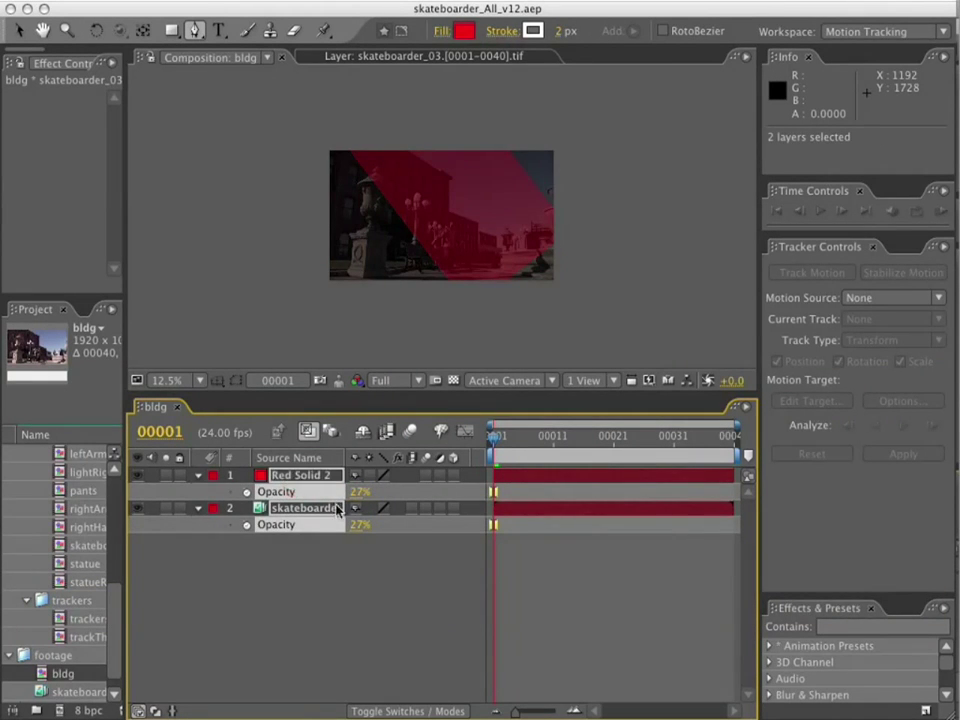
{"action": "key", "text": "super+z"}
{"action": "left_click", "coordinate": [371, 570]}
{"action": "left_click_drag", "start_coordinate": [358, 491], "coordinate": [273, 489]}
{"action": "scroll", "coordinate": [475, 277], "scroll_direction": "up", "scroll_amount": 1}
{"action": "key", "text": "space"}
{"action": "left_click_drag", "start_coordinate": [411, 187], "coordinate": [453, 240]}
{"action": "key", "text": "g"}
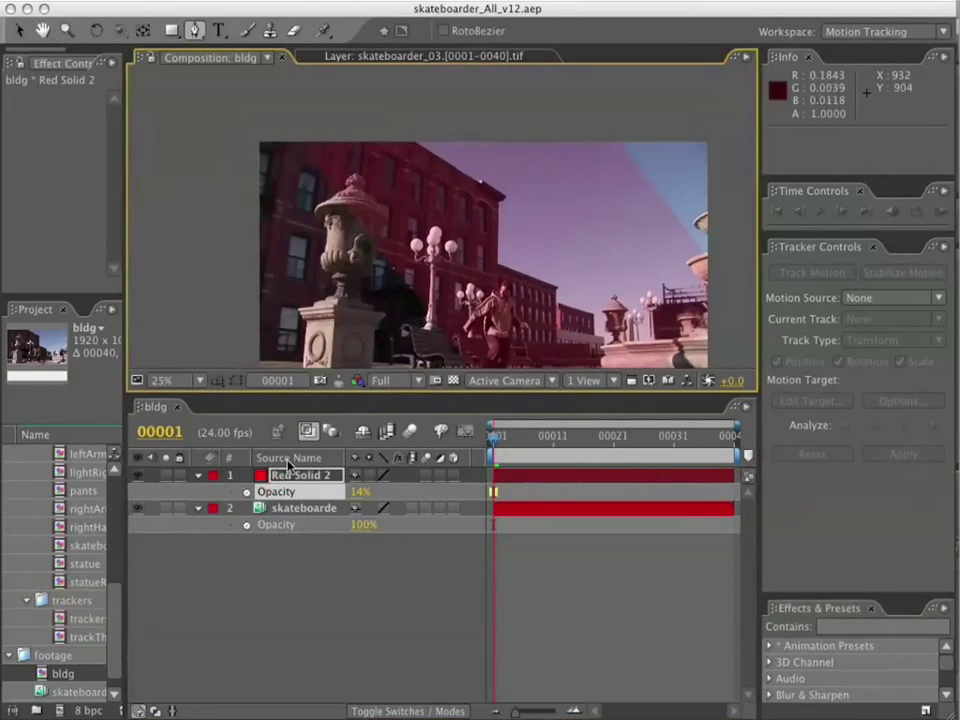
Step: Create a 1920 x 1080 solid coloured green (00FF00) above Red Solid 2
{"action": "left_click", "coordinate": [313, 478]}
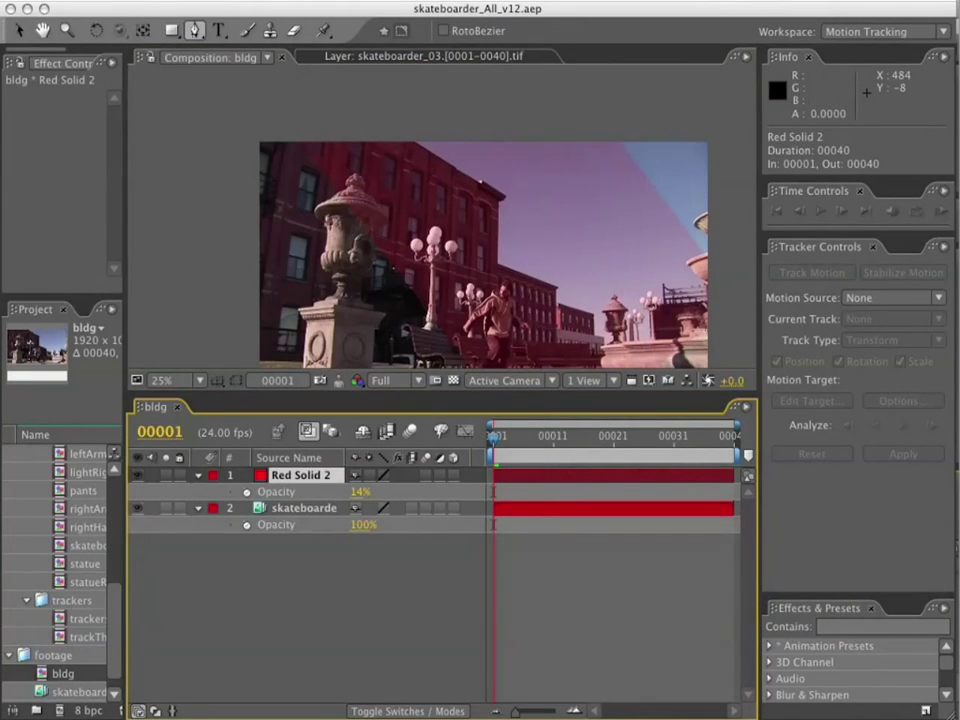
{"action": "left_click", "coordinate": [347, 2]}
{"action": "mouse_move", "coordinate": [350, 16]}
{"action": "left_click", "coordinate": [606, 38]}
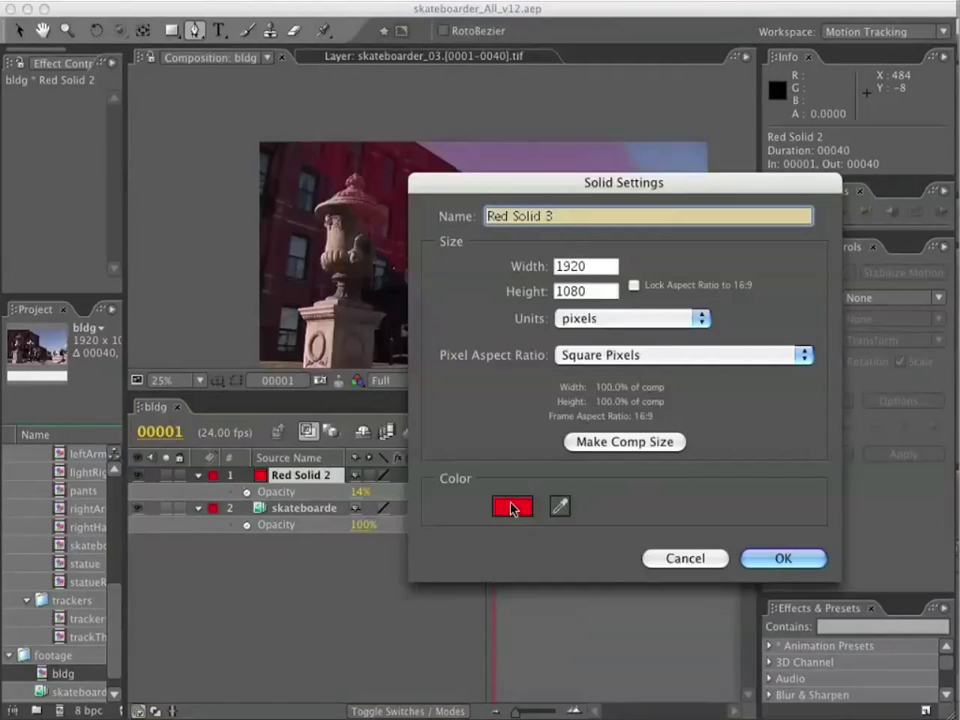
{"action": "left_click", "coordinate": [500, 506]}
{"action": "left_click", "coordinate": [681, 572]}
{"action": "left_click_drag", "start_coordinate": [681, 572], "coordinate": [685, 650]}
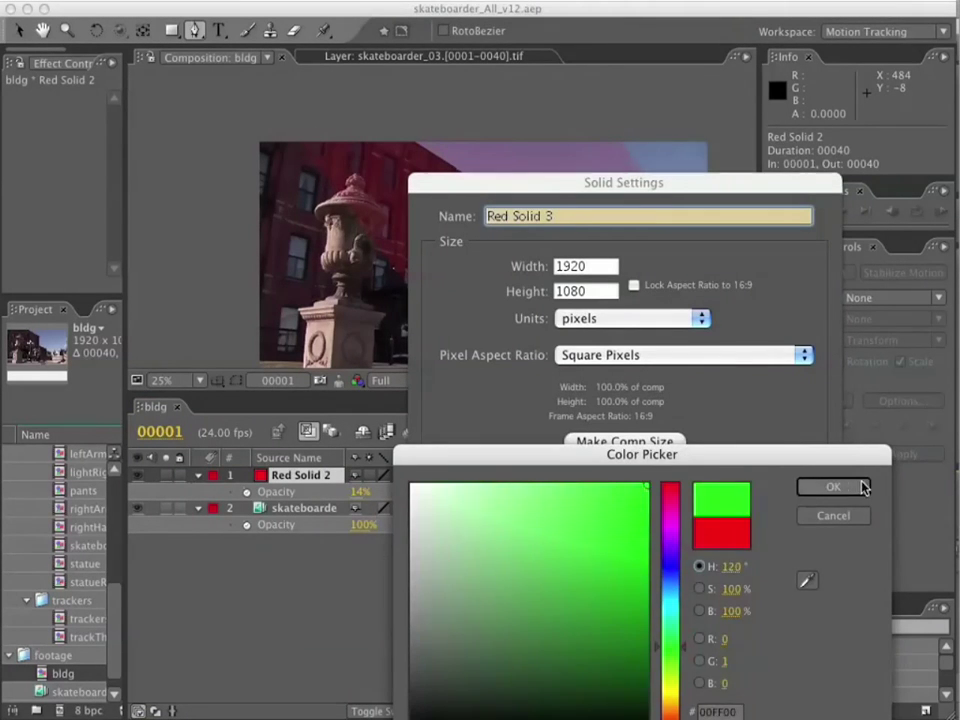
{"action": "left_click", "coordinate": [832, 487]}
{"action": "left_click", "coordinate": [774, 561]}
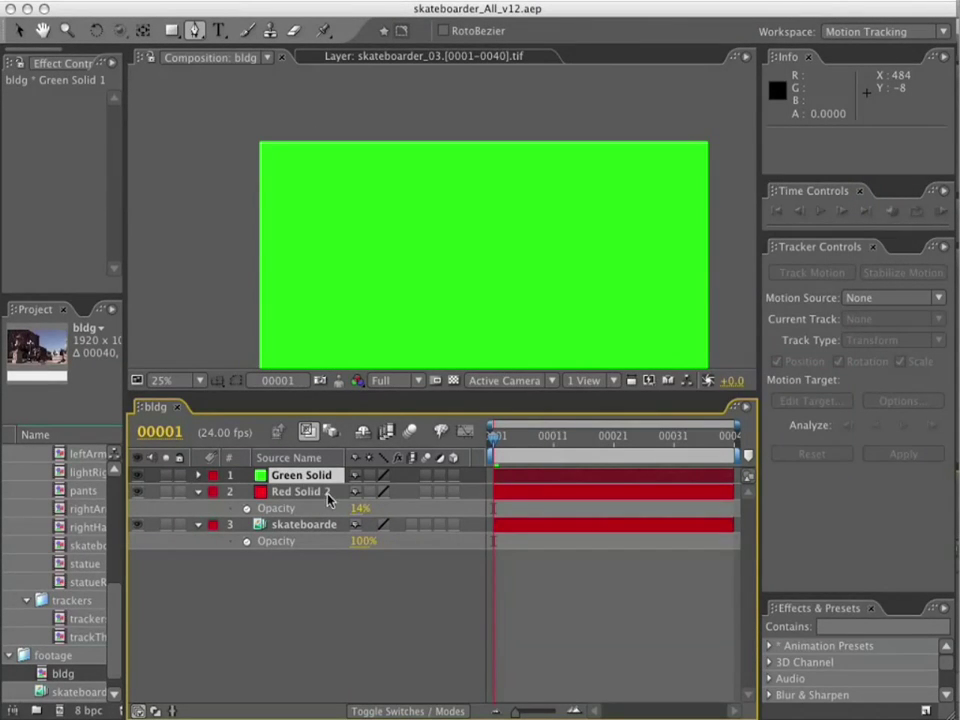
Step: Lower the green solid's opacity to 26%
{"action": "key", "text": "t"}
{"action": "left_click_drag", "start_coordinate": [360, 491], "coordinate": [286, 487]}
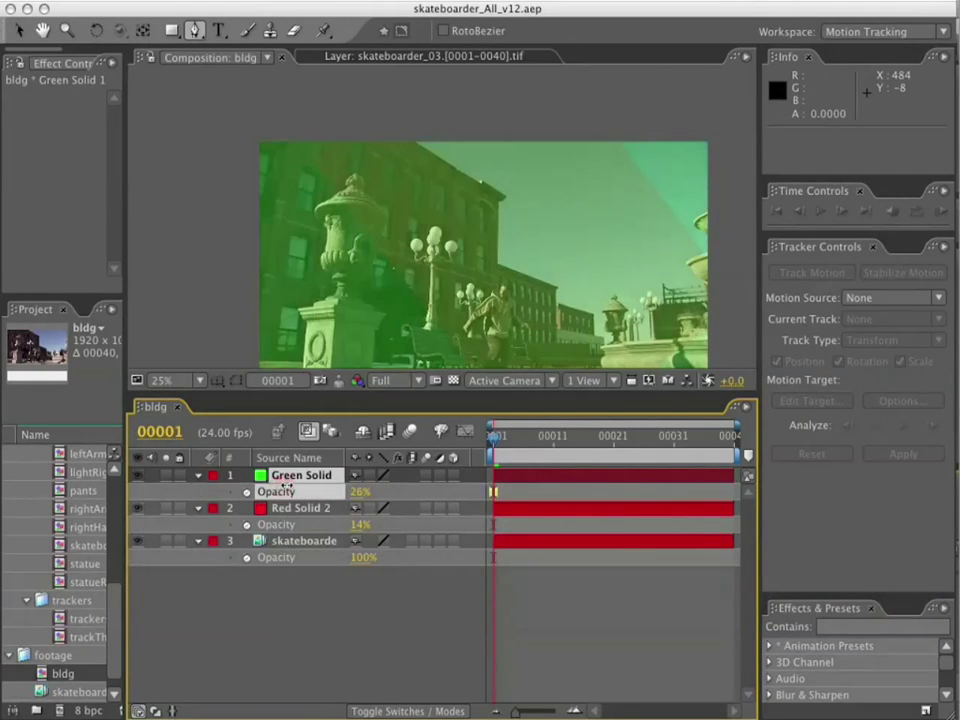
{"action": "key", "text": "comma"}
Step: Reveal the transform properties of both solids and add expressions to the green solid's Position, Scale and Rotation
{"action": "left_click", "coordinate": [290, 477]}
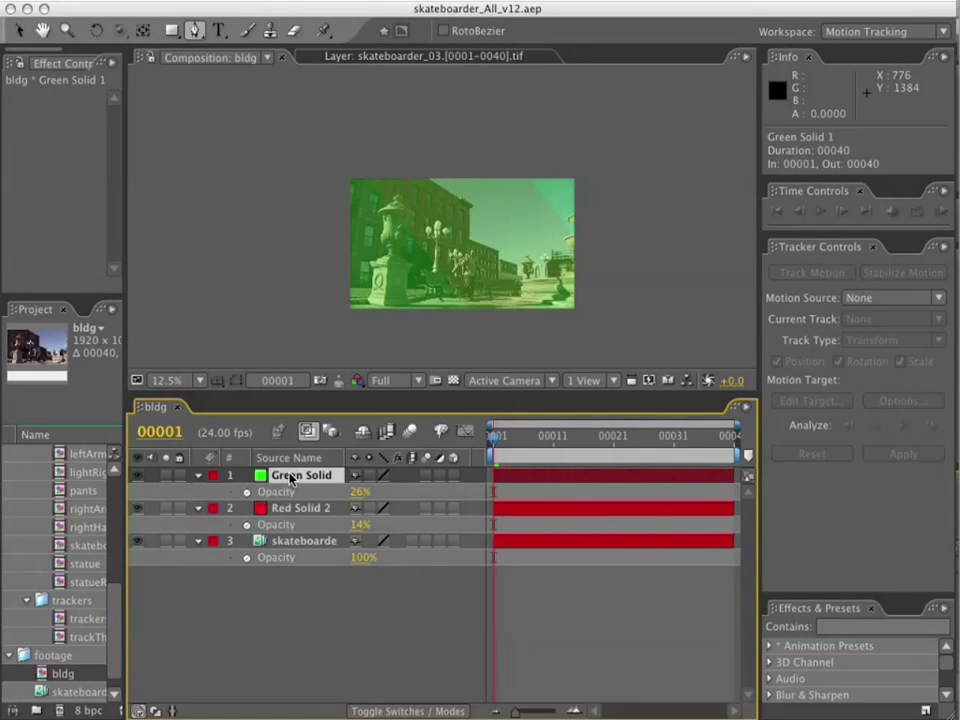
{"action": "left_click", "coordinate": [199, 477]}
{"action": "left_click", "coordinate": [198, 590]}
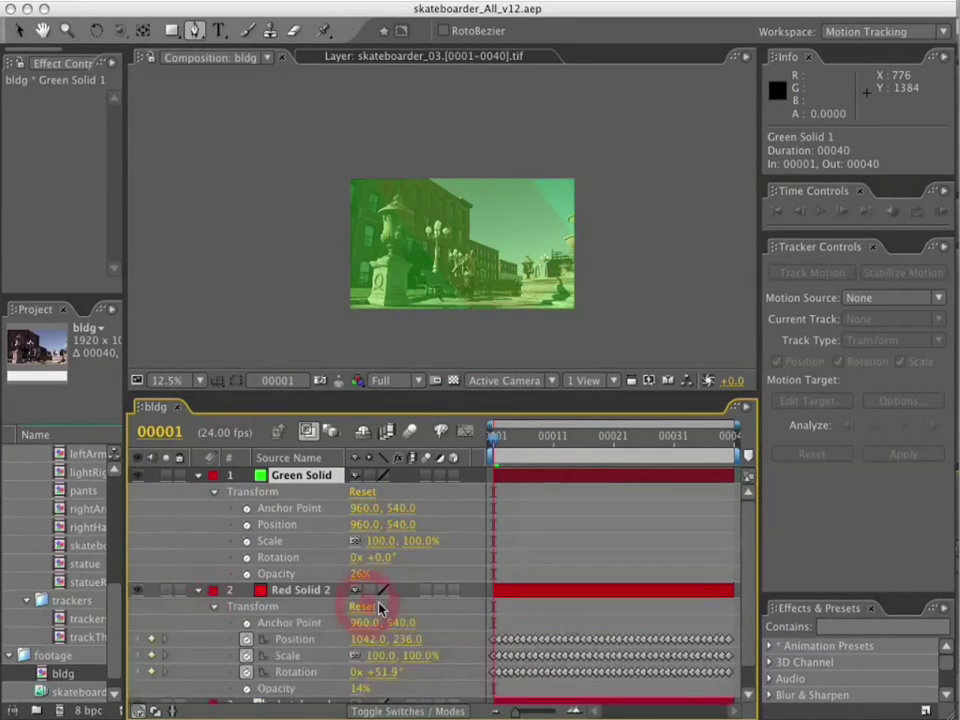
{"action": "left_click", "coordinate": [247, 524], "text": "alt"}
{"action": "left_click", "coordinate": [247, 557], "text": "alt"}
{"action": "left_click", "coordinate": [247, 590], "text": "alt"}
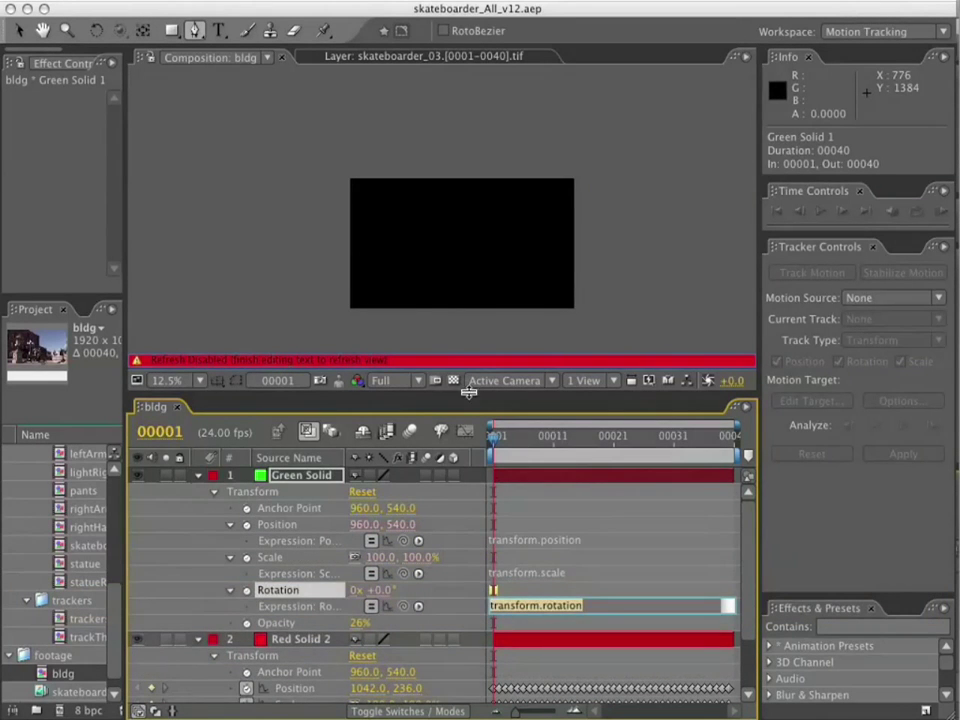
{"action": "left_click_drag", "start_coordinate": [468, 392], "coordinate": [468, 309]}
Step: Link the green solid's Position, Scale and Rotation expressions to the matching properties of Red Solid 2
{"action": "left_click", "coordinate": [525, 462]}
{"action": "left_click_drag", "start_coordinate": [402, 457], "coordinate": [292, 605]}
{"action": "left_click_drag", "start_coordinate": [404, 490], "coordinate": [287, 621]}
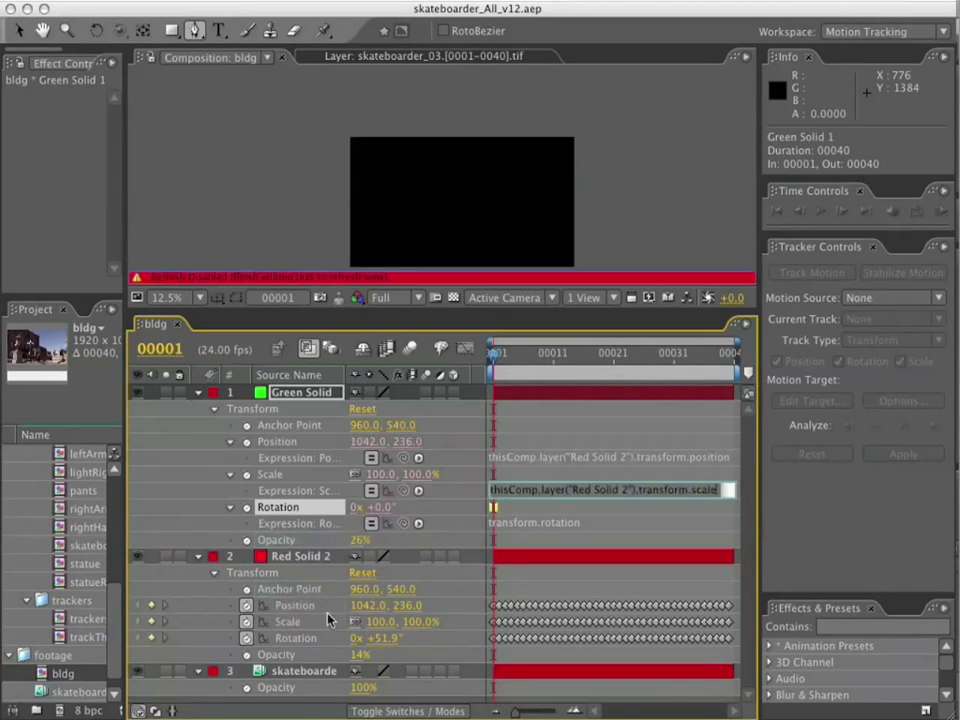
{"action": "left_click_drag", "start_coordinate": [403, 523], "coordinate": [296, 636]}
{"action": "scroll", "coordinate": [489, 214], "scroll_direction": "up", "scroll_amount": 1}
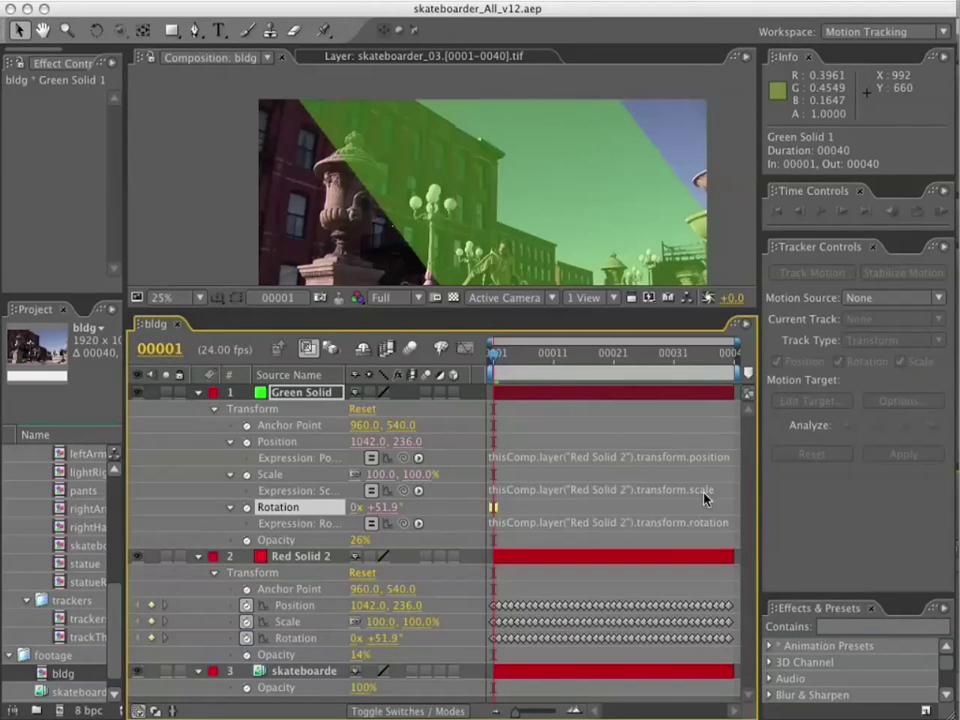
Step: Offset the Green Solid's rotation expression by -55 degrees relative to Red Solid 2's rotation
{"action": "left_click_drag", "start_coordinate": [759, 527], "coordinate": [893, 527]}
{"action": "left_click", "coordinate": [795, 522]}
{"action": "left_click", "coordinate": [795, 522]}
{"action": "type", "text": "-55"}
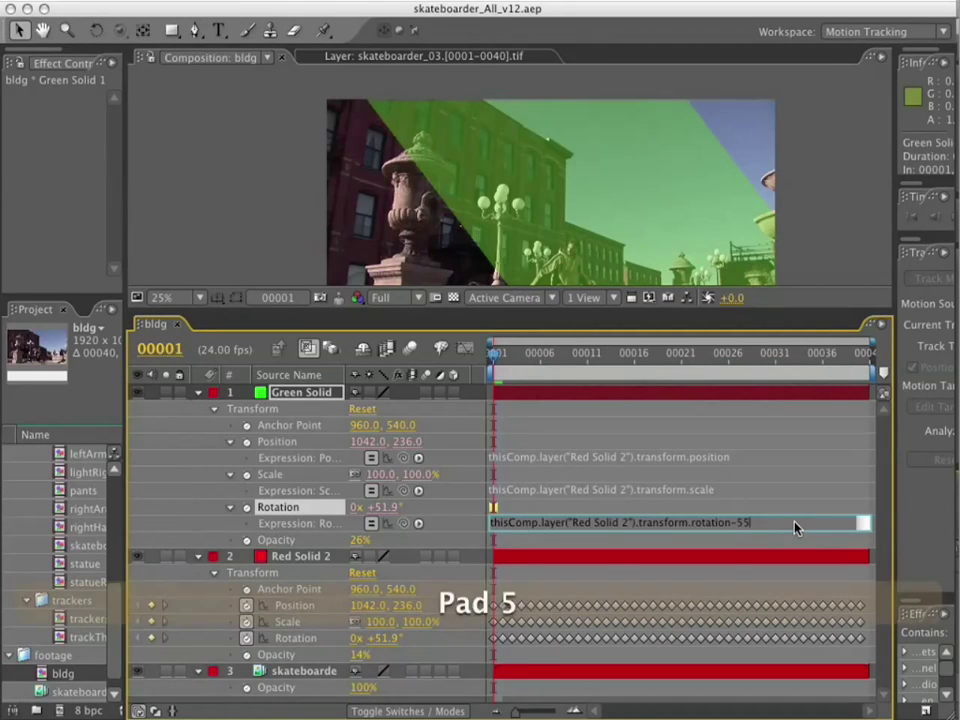
{"action": "key", "text": "KP_Enter"}
Step: Hide Red Solid 2 and shift the Green Solid's anchor point to 1377, 325, checking its coverage at the first and last frames
{"action": "scroll", "coordinate": [530, 166], "scroll_direction": "down", "scroll_amount": 1}
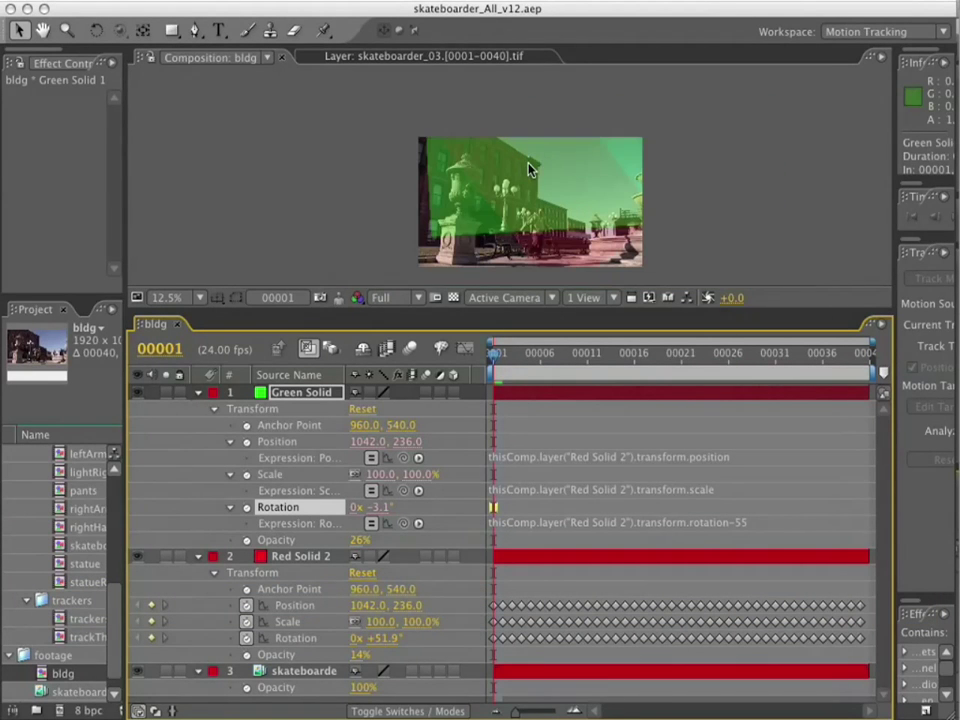
{"action": "left_click_drag", "start_coordinate": [398, 426], "coordinate": [243, 423]}
{"action": "left_click_drag", "start_coordinate": [365, 427], "coordinate": [568, 423]}
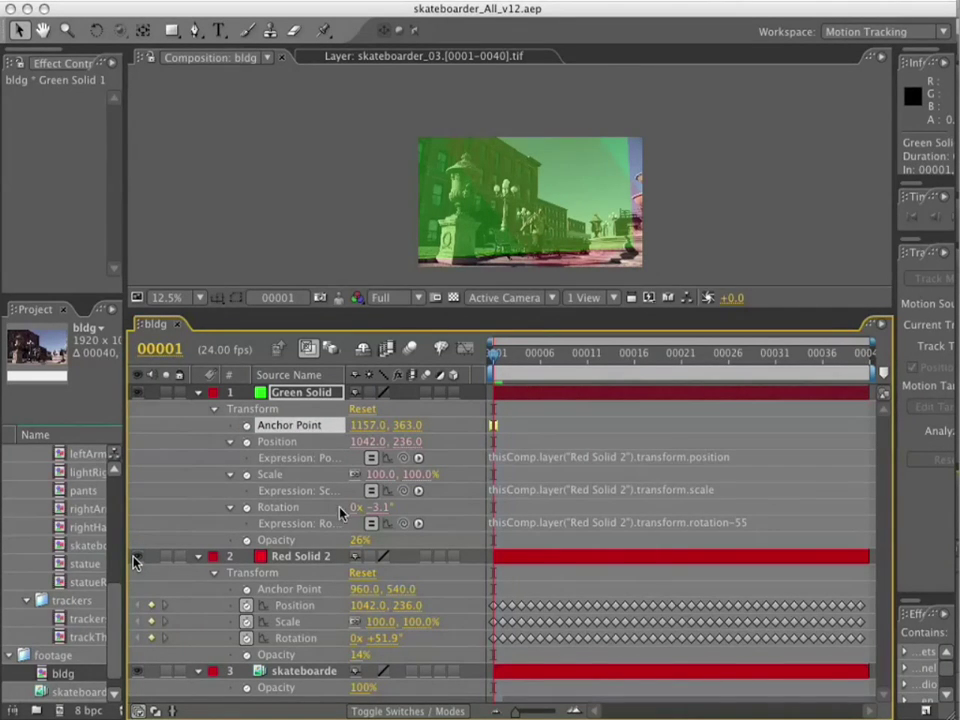
{"action": "left_click_drag", "start_coordinate": [368, 425], "coordinate": [412, 425]}
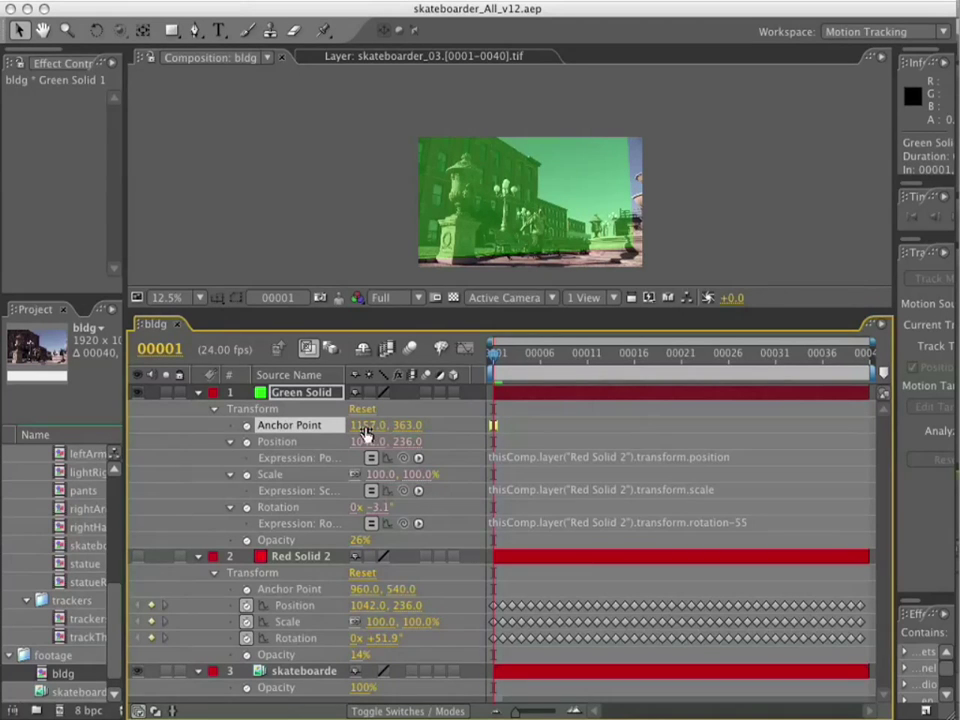
{"action": "left_click_drag", "start_coordinate": [815, 357], "coordinate": [880, 364]}
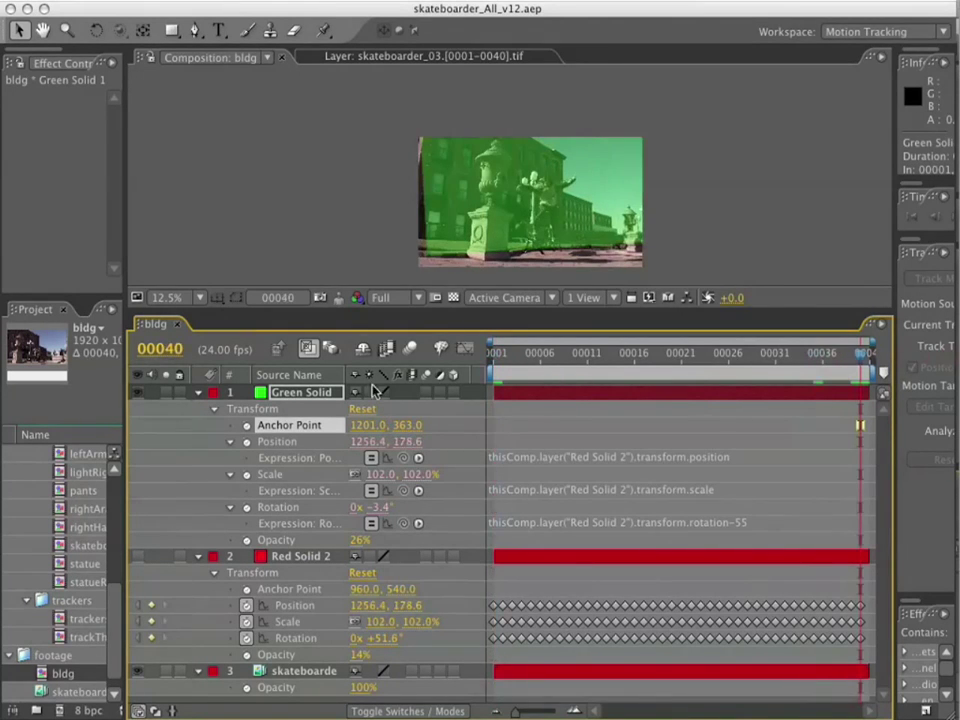
{"action": "left_click_drag", "start_coordinate": [408, 425], "coordinate": [442, 424]}
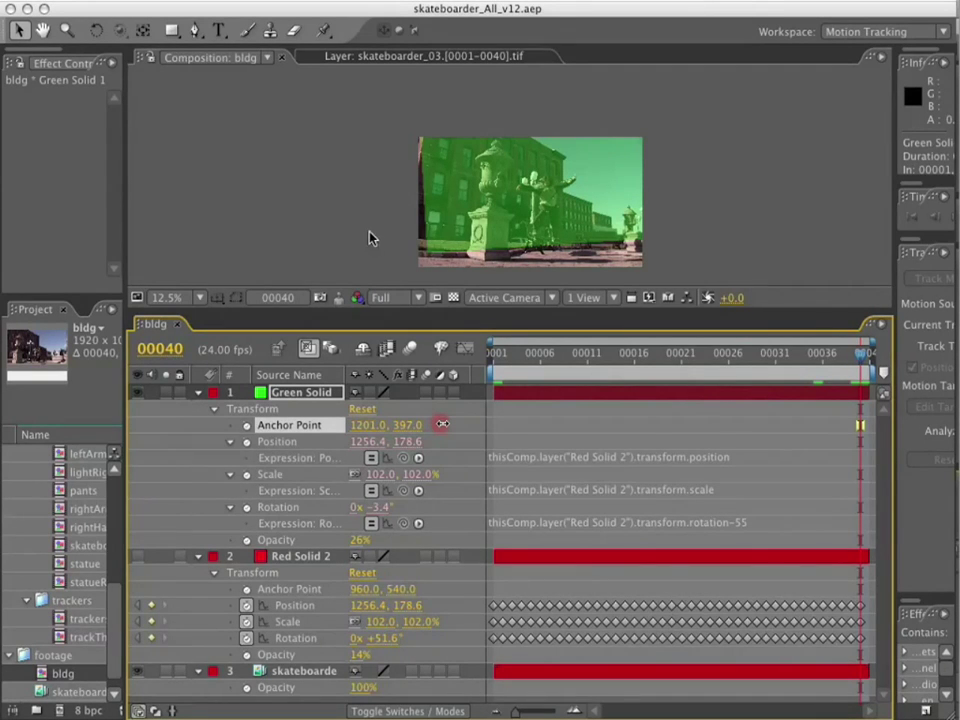
{"action": "left_click_drag", "start_coordinate": [442, 424], "coordinate": [560, 424]}
{"action": "left_click_drag", "start_coordinate": [857, 360], "coordinate": [490, 355]}
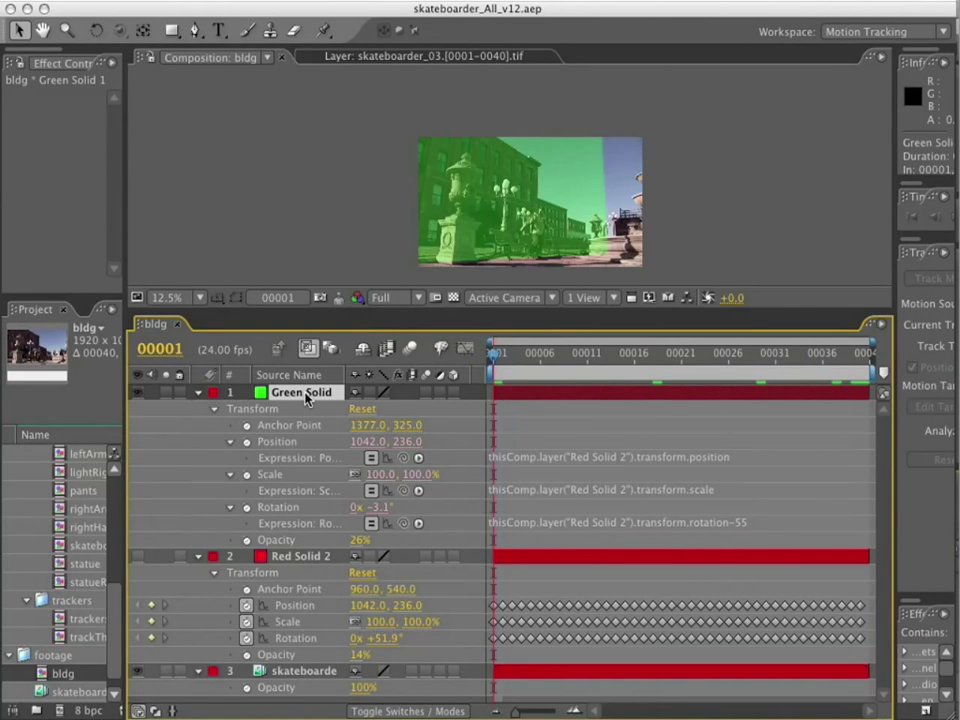
Step: Hide the Green Solid and collapse the properties of both solid layers
{"action": "left_click", "coordinate": [137, 392]}
{"action": "left_click", "coordinate": [199, 392]}
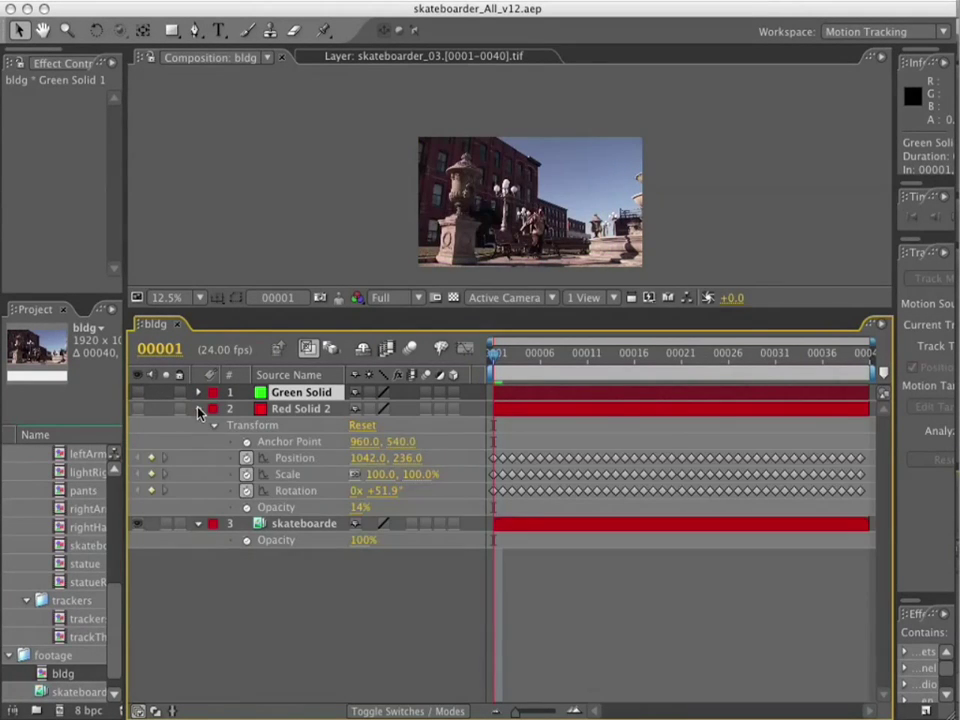
{"action": "left_click", "coordinate": [199, 409]}
Step: Start a Pen mask on the Green Solid at frame 1, tracing the rooflines from the tall building's cornice to the farthest brick building
{"action": "scroll", "coordinate": [549, 213], "scroll_direction": "up", "scroll_amount": 1}
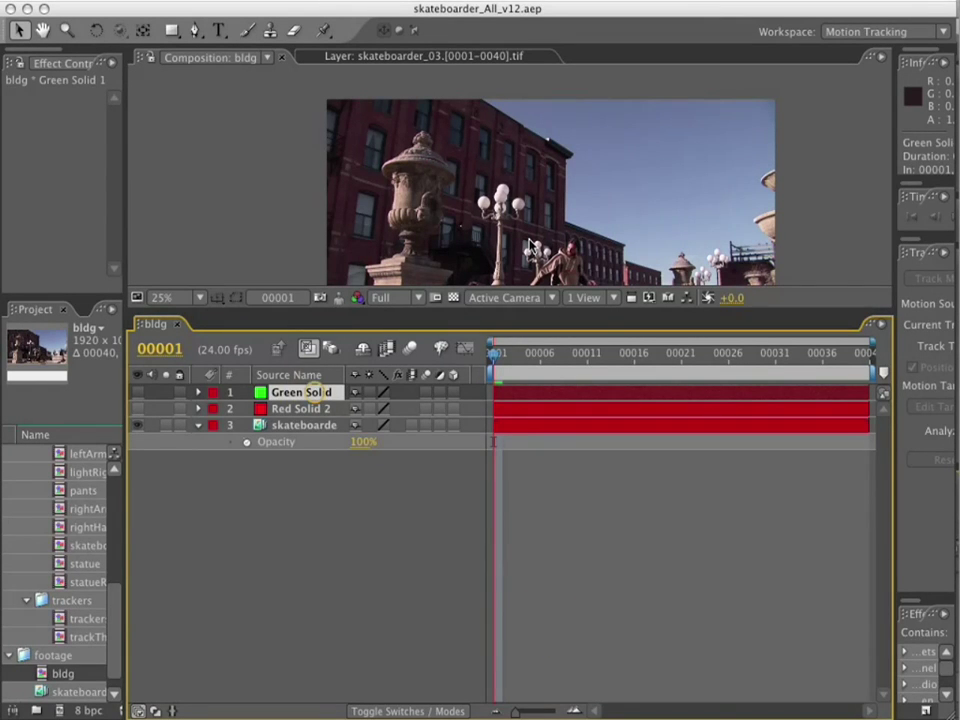
{"action": "key", "text": "g"}
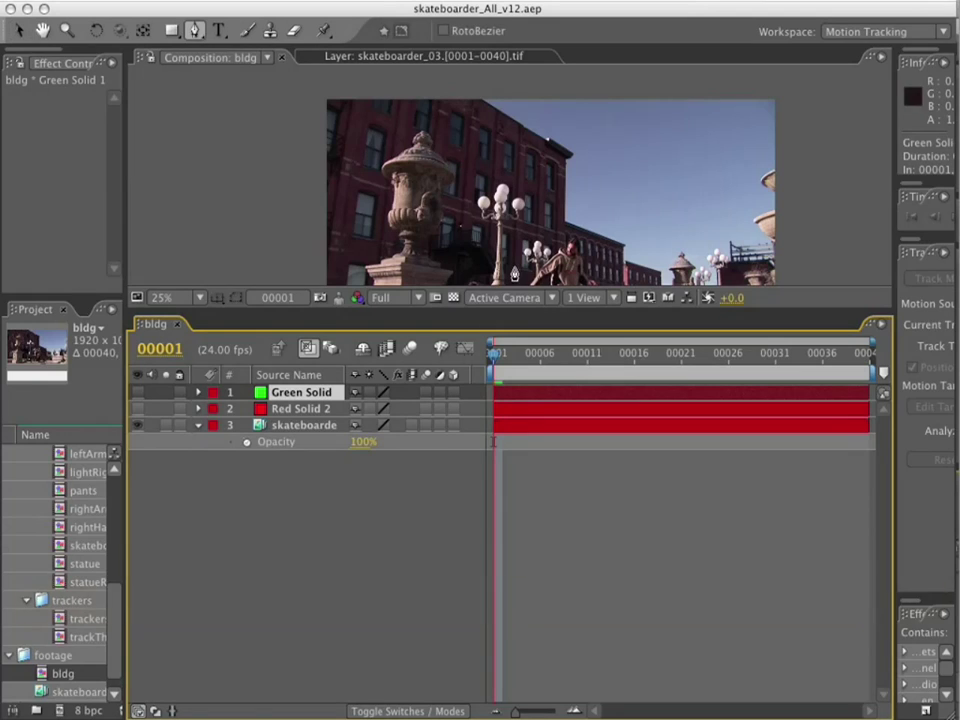
{"action": "key", "text": "grave"}
{"action": "key", "text": "period"}
{"action": "key", "text": "period"}
{"action": "key", "text": "space"}
{"action": "left_click_drag", "start_coordinate": [652, 246], "coordinate": [440, 132]}
{"action": "left_click", "coordinate": [440, 129]}
{"action": "left_click", "coordinate": [538, 189]}
{"action": "left_click", "coordinate": [507, 212]}
{"action": "left_click", "coordinate": [503, 462]}
{"action": "left_click", "coordinate": [743, 556]}
{"action": "left_click", "coordinate": [739, 622]}
{"action": "left_click", "coordinate": [888, 664]}
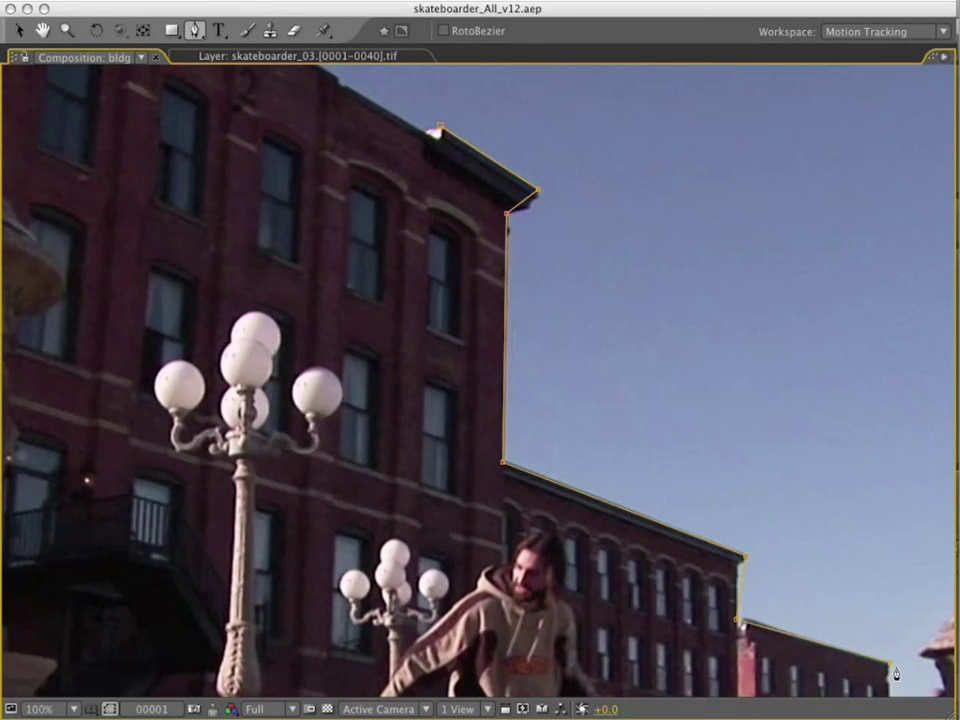
Step: Continue the mask past the low far building, beneath the buildings, outside the frame's edge and back along the tall building's roofline
{"action": "key", "text": "space"}
{"action": "left_click_drag", "start_coordinate": [893, 690], "coordinate": [670, 62]}
{"action": "left_click", "coordinate": [659, 118]}
{"action": "left_click", "coordinate": [692, 117]}
{"action": "key", "text": "space"}
{"action": "left_click_drag", "start_coordinate": [205, 250], "coordinate": [874, 412]}
{"action": "left_click_drag", "start_coordinate": [465, 388], "coordinate": [920, 393]}
{"action": "left_click", "coordinate": [440, 374]}
{"action": "key", "text": "space"}
{"action": "left_click_drag", "start_coordinate": [600, 90], "coordinate": [453, 463]}
{"action": "left_click", "coordinate": [209, 338]}
{"action": "left_click", "coordinate": [868, 345]}
{"action": "key", "text": "space"}
{"action": "left_click_drag", "start_coordinate": [912, 381], "coordinate": [533, 274]}
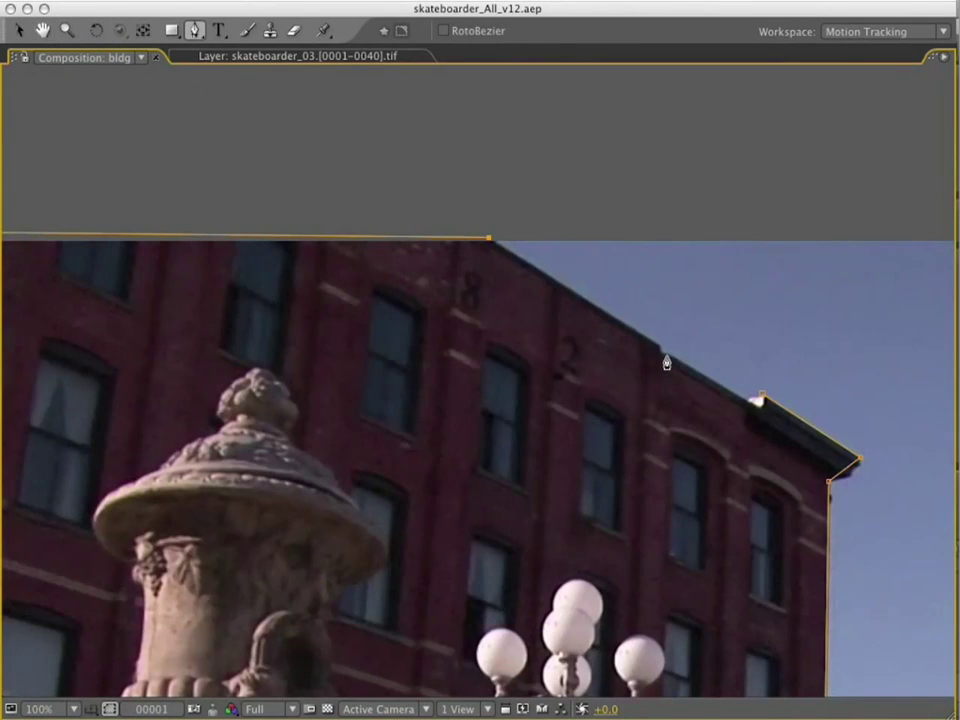
Step: Refine the mask around the tall building's cornice corner, adding and repositioning points to follow its stepped underside
{"action": "key", "text": "period"}
{"action": "key", "text": "v"}
{"action": "key", "text": "space"}
{"action": "left_click_drag", "start_coordinate": [888, 408], "coordinate": [632, 306]}
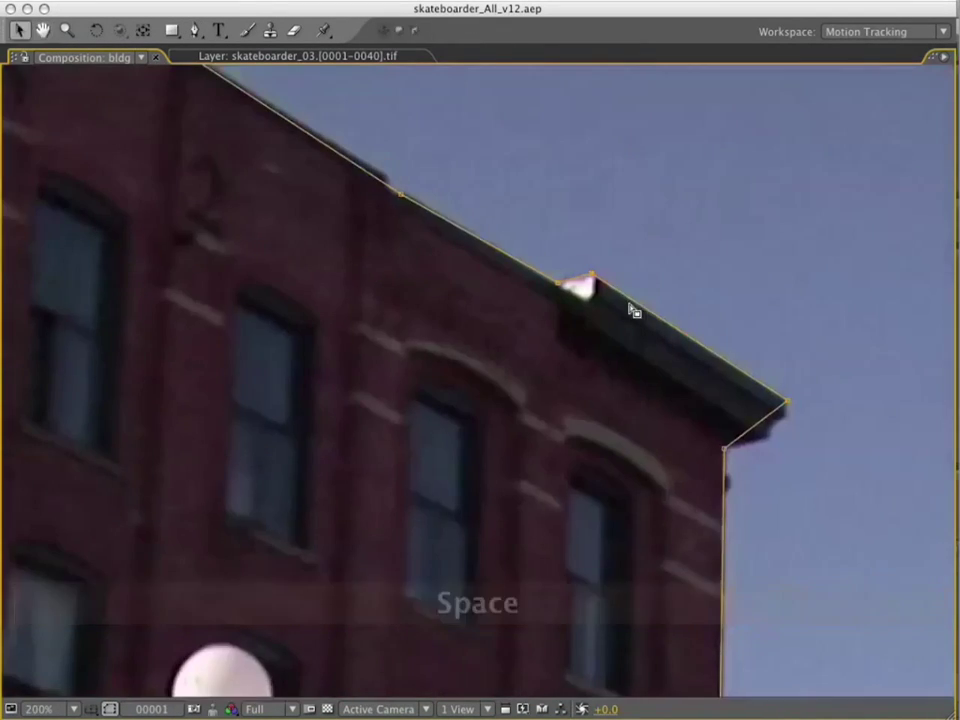
{"action": "left_click_drag", "start_coordinate": [786, 422], "coordinate": [769, 441]}
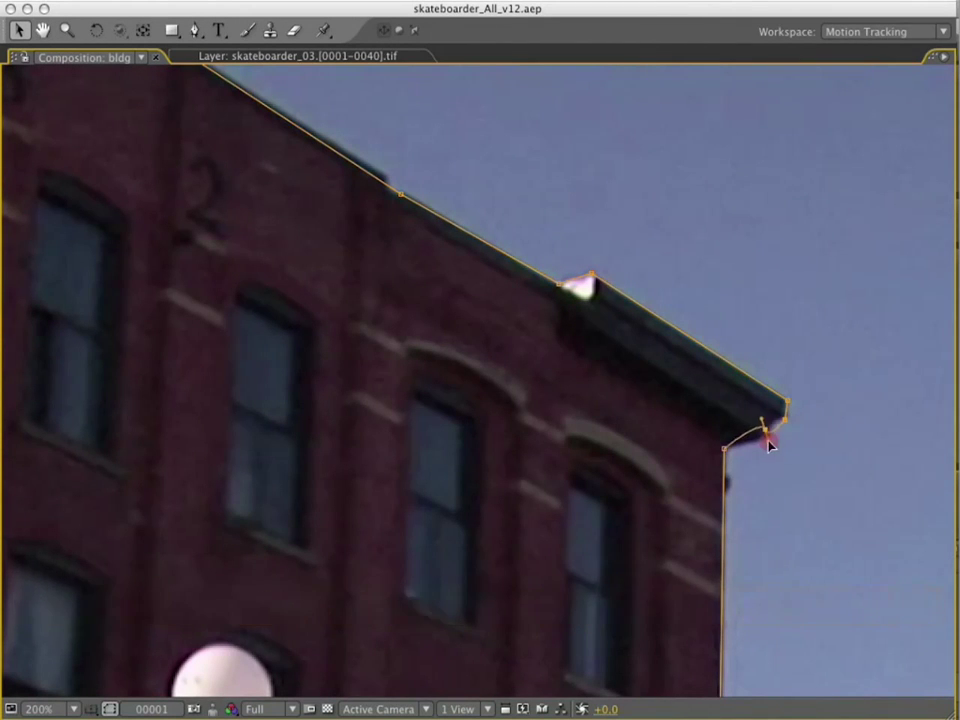
{"action": "key", "text": "alt+super"}
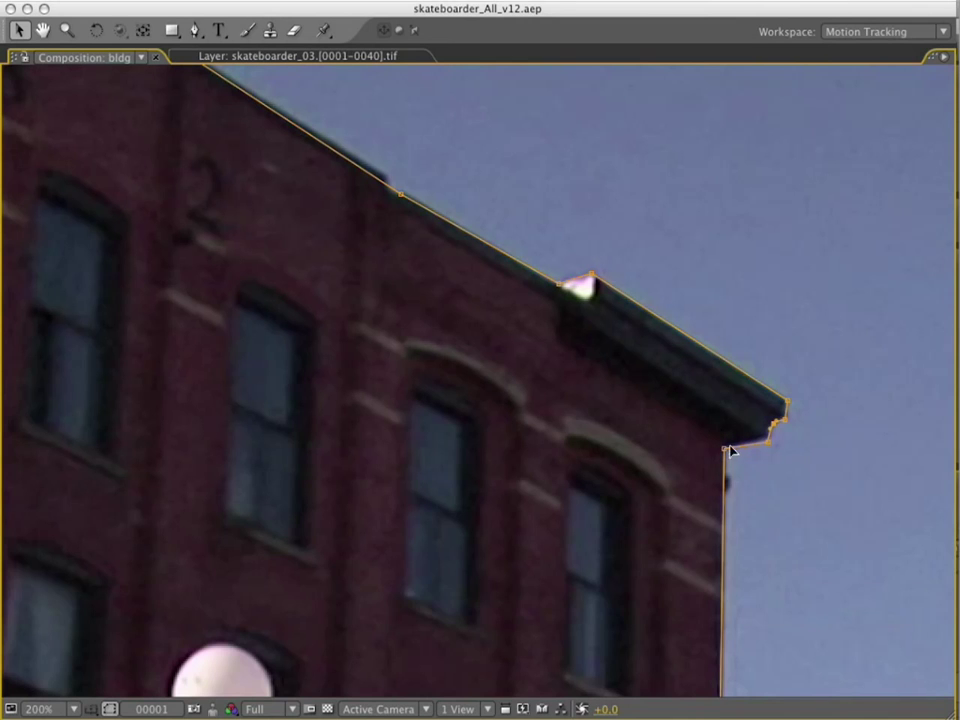
{"action": "key", "text": "alt+super"}
{"action": "left_click_drag", "start_coordinate": [774, 425], "coordinate": [777, 430]}
{"action": "key", "text": "alt+super"}
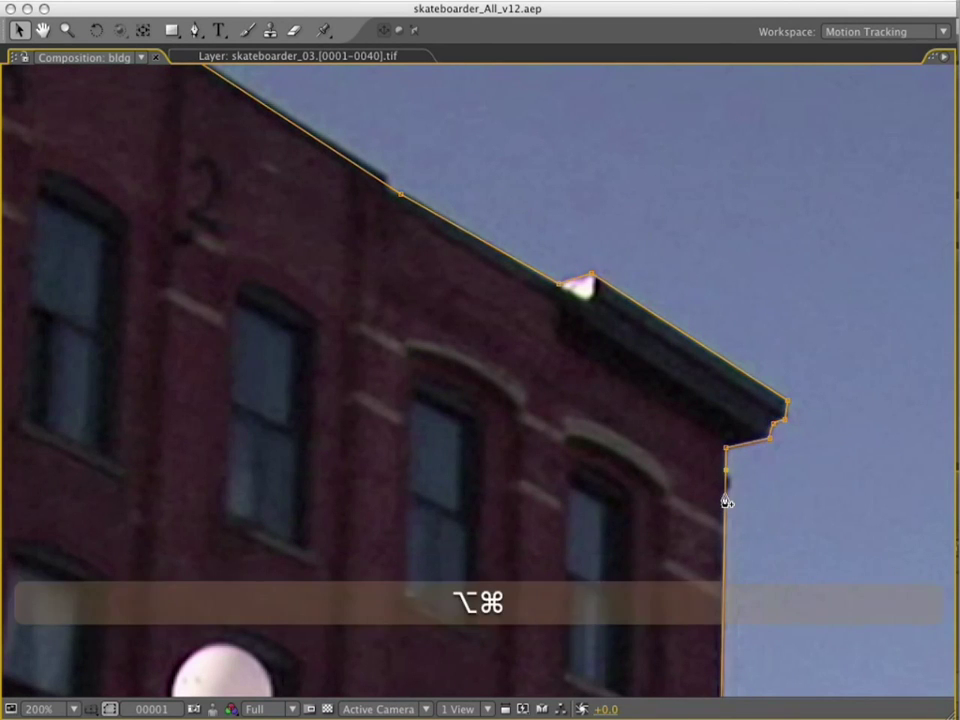
Step: Refine the mask points around the second building's cornice corner and where its wall meets the next roof
{"action": "key", "text": "space"}
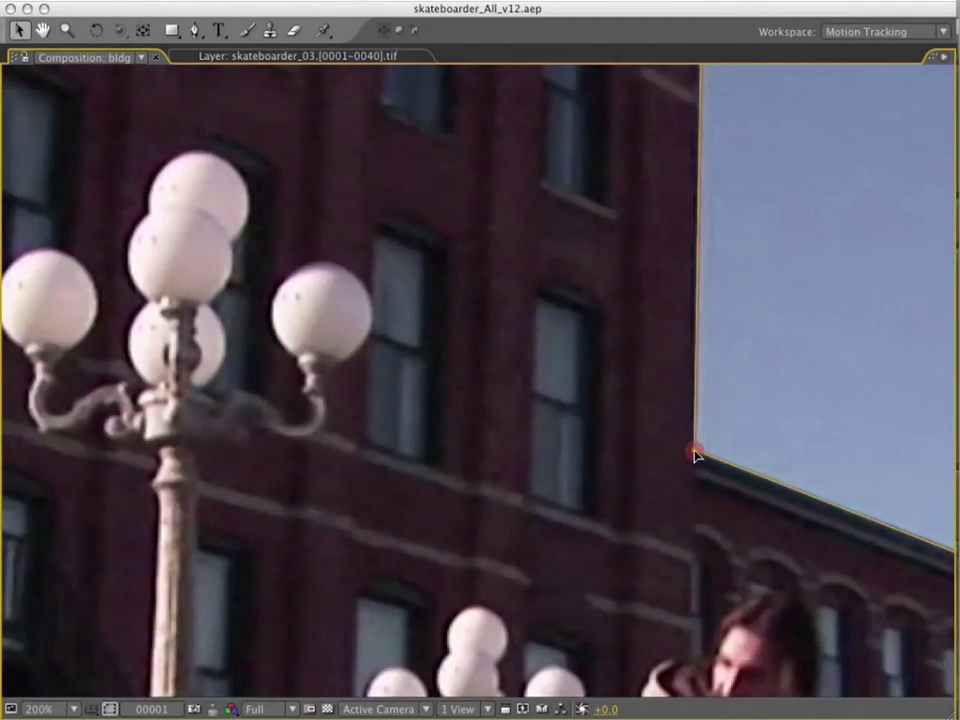
{"action": "left_click_drag", "start_coordinate": [694, 452], "coordinate": [218, 244]}
{"action": "left_click_drag", "start_coordinate": [706, 452], "coordinate": [690, 454]}
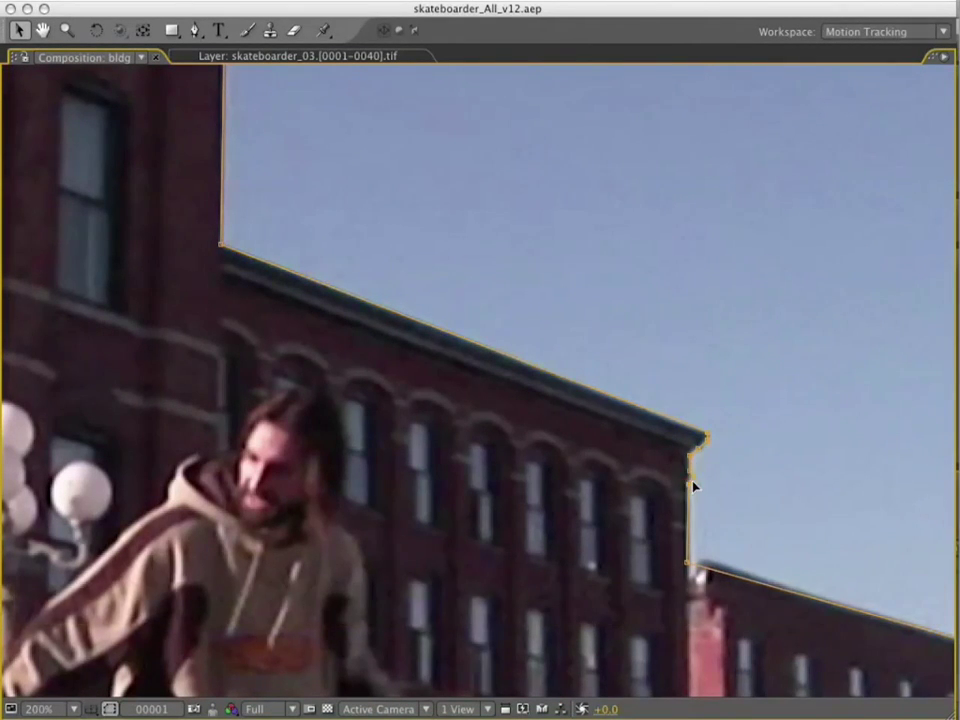
{"action": "left_click_drag", "start_coordinate": [688, 562], "coordinate": [706, 560]}
Step: Add and adjust mask points along the third building's roofline and down its outer wall to the low building
{"action": "left_click_drag", "start_coordinate": [825, 612], "coordinate": [379, 399]}
{"action": "left_click", "coordinate": [400, 391], "text": "alt+super"}
{"action": "left_click", "coordinate": [548, 474], "text": "alt+super"}
{"action": "left_click_drag", "start_coordinate": [547, 464], "coordinate": [546, 468]}
{"action": "left_click_drag", "start_coordinate": [549, 604], "coordinate": [553, 604]}
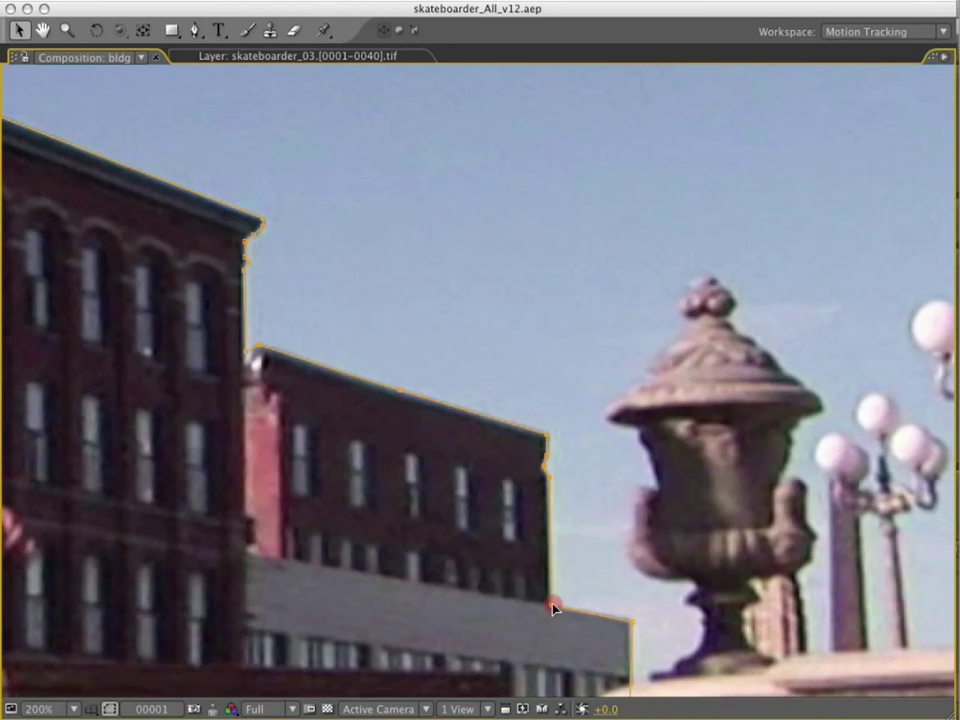
Step: Adjust the mask's lower edge beneath the benches, moving its corner by the fountain and adding points along the edge
{"action": "left_click_drag", "start_coordinate": [633, 626], "coordinate": [692, 300]}
{"action": "scroll", "coordinate": [628, 454], "scroll_direction": "down", "scroll_amount": 2}
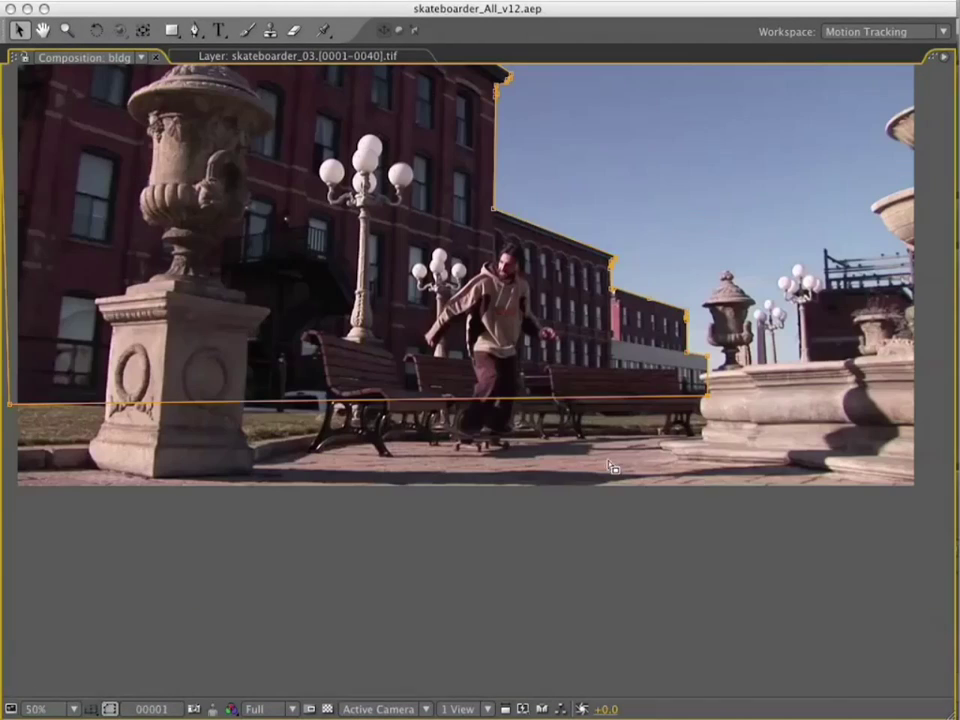
{"action": "left_click_drag", "start_coordinate": [710, 406], "coordinate": [710, 421]}
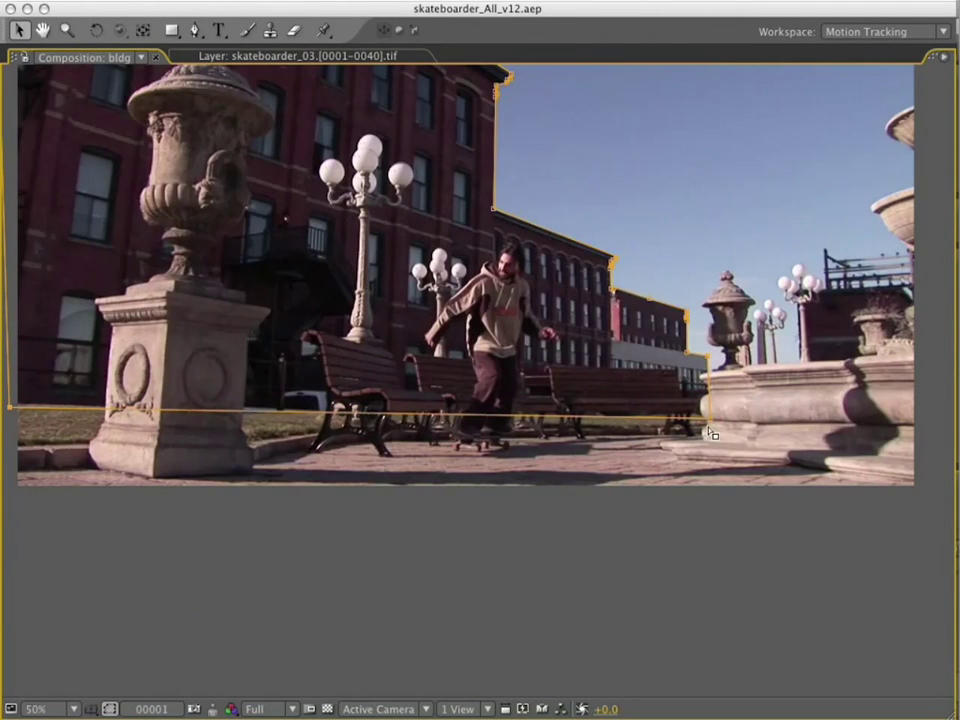
{"action": "scroll", "coordinate": [710, 422], "scroll_direction": "up", "scroll_amount": 1}
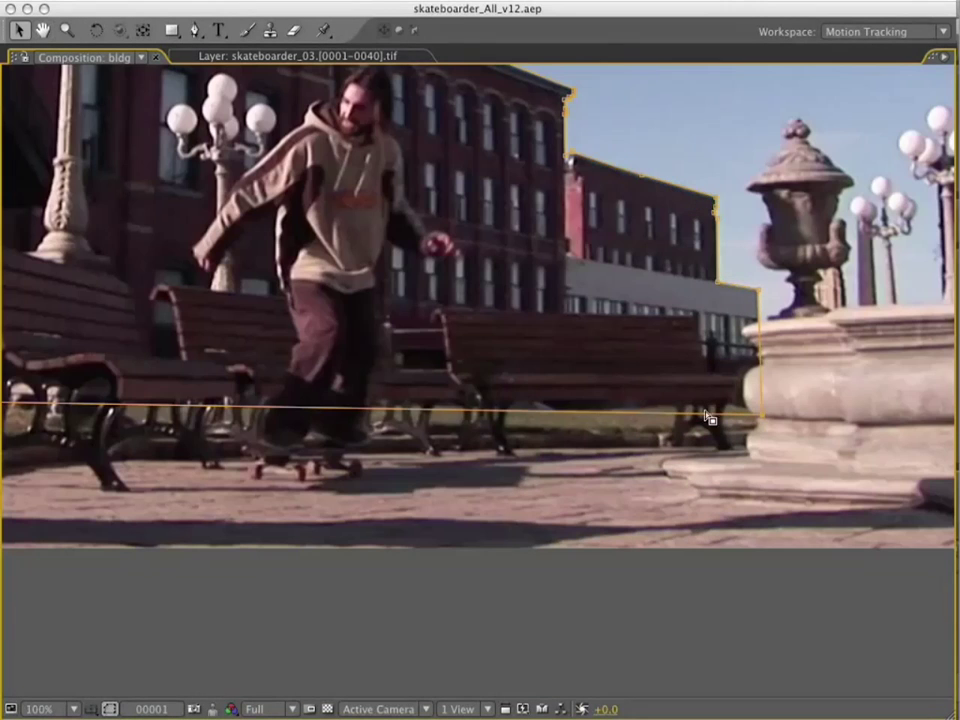
{"action": "left_click_drag", "start_coordinate": [762, 412], "coordinate": [762, 404]}
{"action": "left_click", "coordinate": [445, 402], "text": "alt+super"}
{"action": "left_click_drag", "start_coordinate": [562, 403], "coordinate": [940, 448]}
{"action": "scroll", "coordinate": [563, 411], "scroll_direction": "down", "scroll_amount": 1}
{"action": "left_click_drag", "start_coordinate": [339, 437], "coordinate": [340, 433]}
Step: Fit the mask to the small notch in the tall building's roofline
{"action": "scroll", "coordinate": [331, 260], "scroll_direction": "down", "scroll_amount": 1}
{"action": "left_click_drag", "start_coordinate": [333, 241], "coordinate": [295, 292]}
{"action": "scroll", "coordinate": [587, 236], "scroll_direction": "up", "scroll_amount": 1}
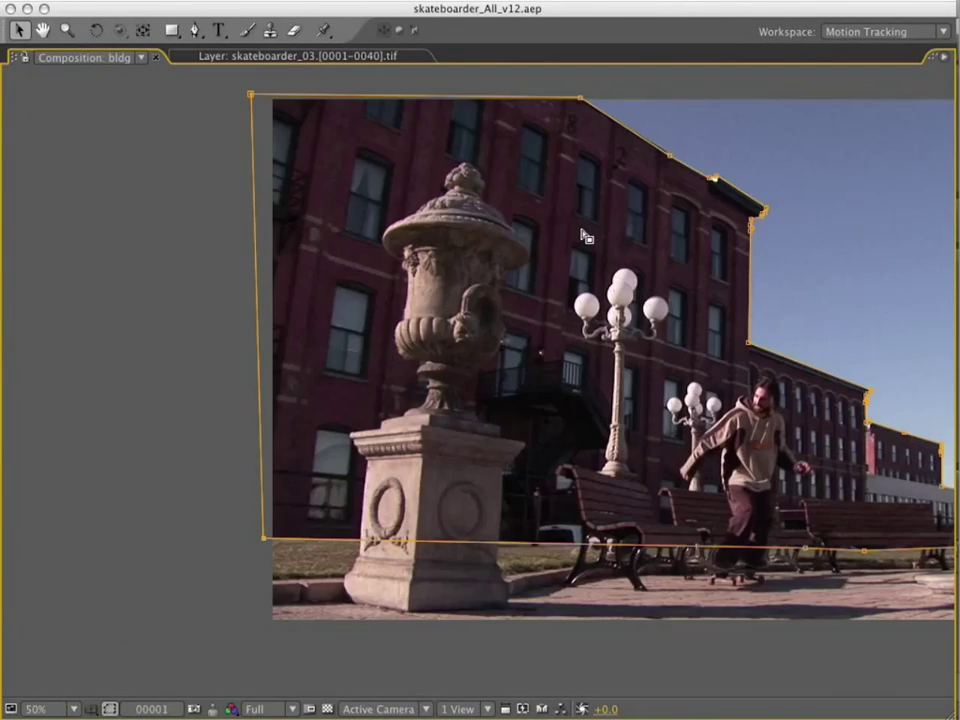
{"action": "scroll", "coordinate": [709, 150], "scroll_direction": "up", "scroll_amount": 1}
{"action": "left_click_drag", "start_coordinate": [709, 148], "coordinate": [375, 483]}
{"action": "scroll", "coordinate": [563, 263], "scroll_direction": "up", "scroll_amount": 1}
{"action": "mouse_move", "coordinate": [570, 279]}
{"action": "left_mouse_down"}
{"action": "mouse_move", "coordinate": [560, 281]}
{"action": "mouse_move", "coordinate": [564, 268]}
{"action": "mouse_move", "coordinate": [569, 286]}
{"action": "left_mouse_up"}
{"action": "scroll", "coordinate": [576, 328], "scroll_direction": "down", "scroll_amount": 1}
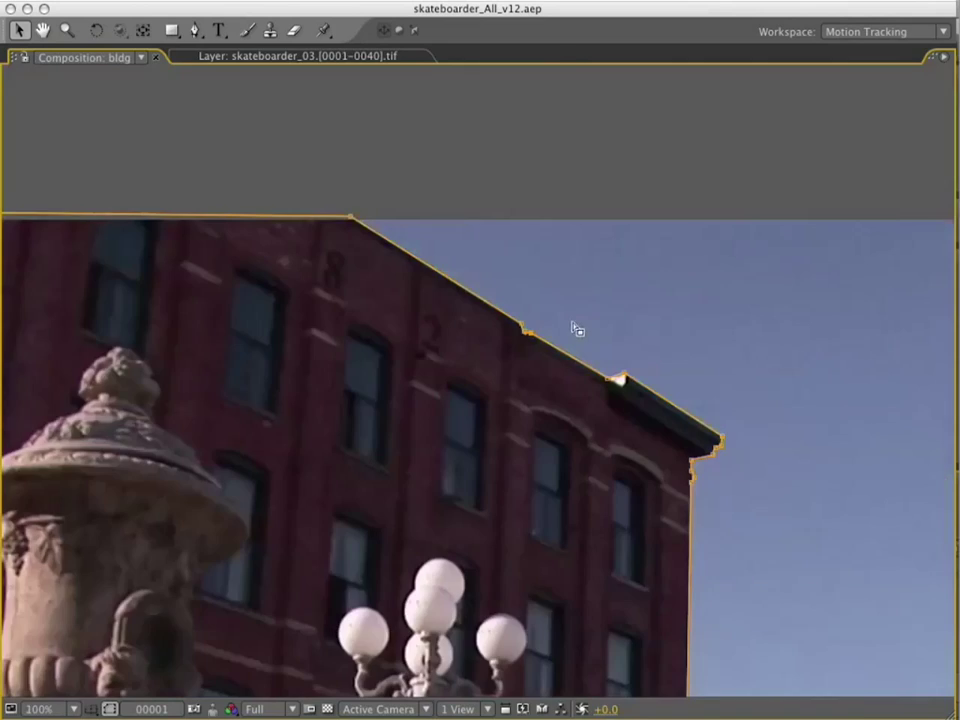
Step: Set a Mask Path keyframe for the Green Solid's Mask 1 at frame 1
{"action": "key", "text": "grave"}
{"action": "scroll", "coordinate": [574, 303], "scroll_direction": "down", "scroll_amount": 2}
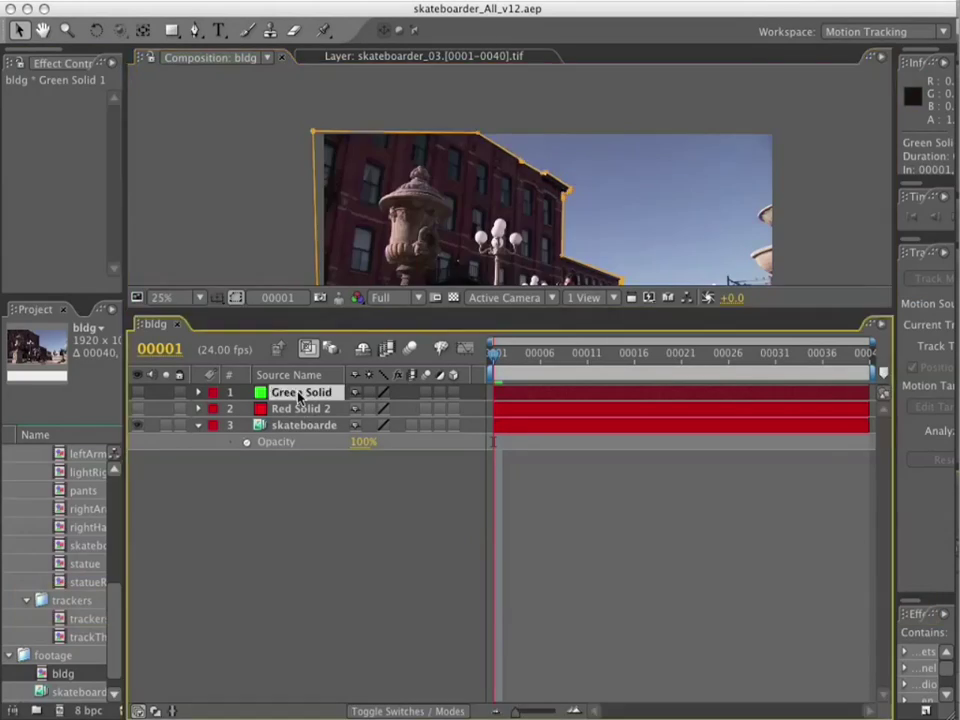
{"action": "key", "text": "m"}
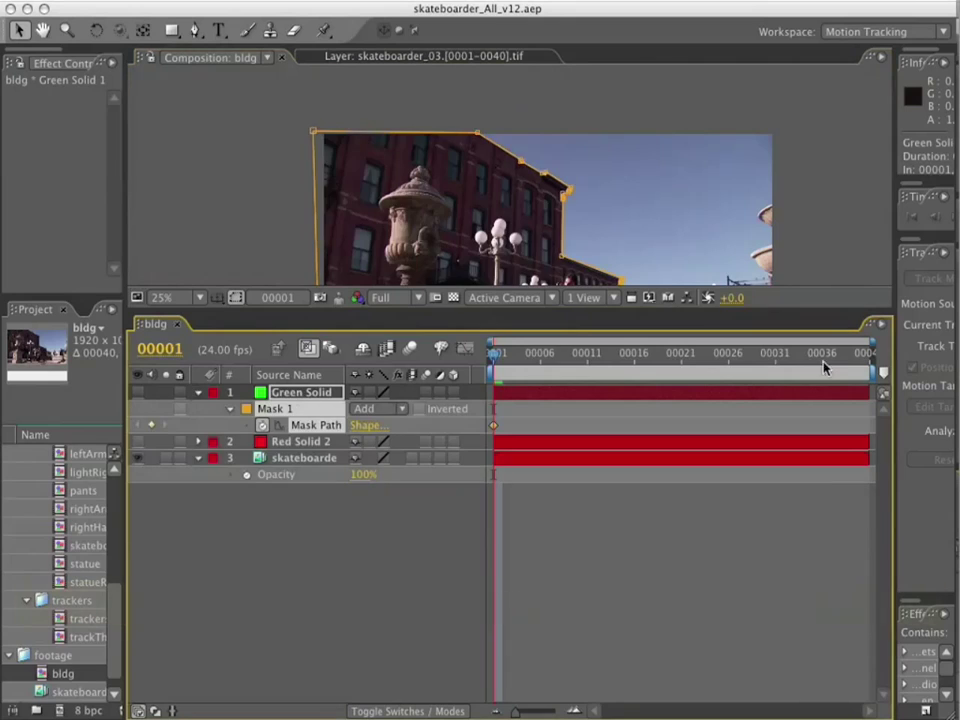
Step: At frame 40, raise the mask's lower corner nearest the fountain slightly
{"action": "key", "text": "End"}
{"action": "key", "text": "grave"}
{"action": "scroll", "coordinate": [605, 232], "scroll_direction": "up", "scroll_amount": 2}
{"action": "key", "text": "space"}
{"action": "left_click_drag", "start_coordinate": [714, 286], "coordinate": [476, 231]}
{"action": "left_click_drag", "start_coordinate": [620, 486], "coordinate": [354, 128]}
{"action": "left_click_drag", "start_coordinate": [816, 668], "coordinate": [816, 662]}
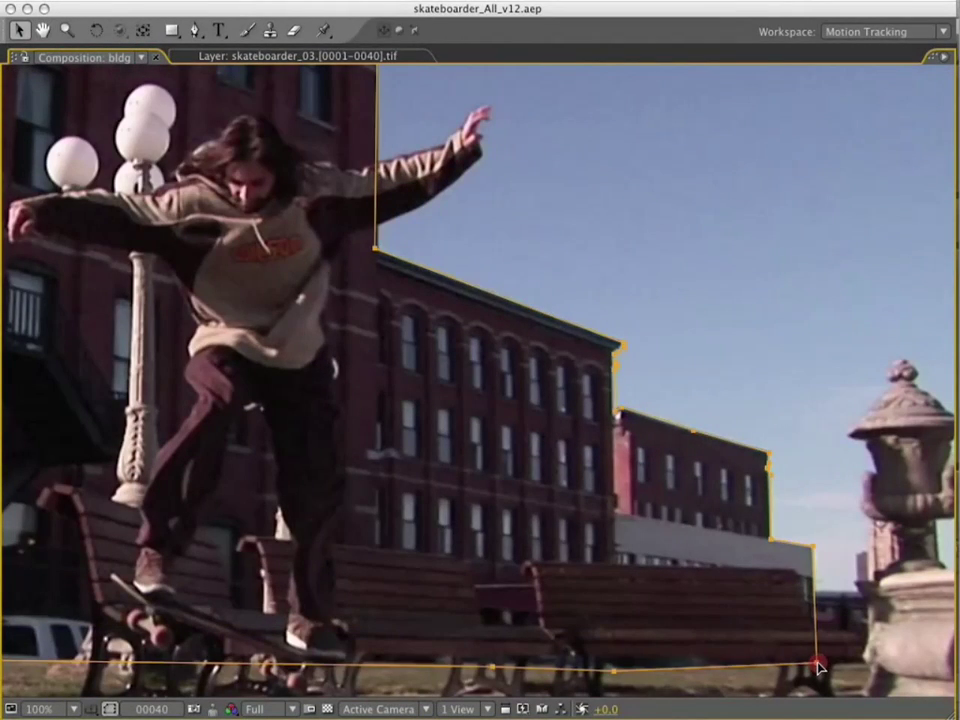
Step: At frame 40, realign the mask points along the tall building's roofline notch and cornice
{"action": "left_click", "coordinate": [332, 257]}
{"action": "key", "text": "space"}
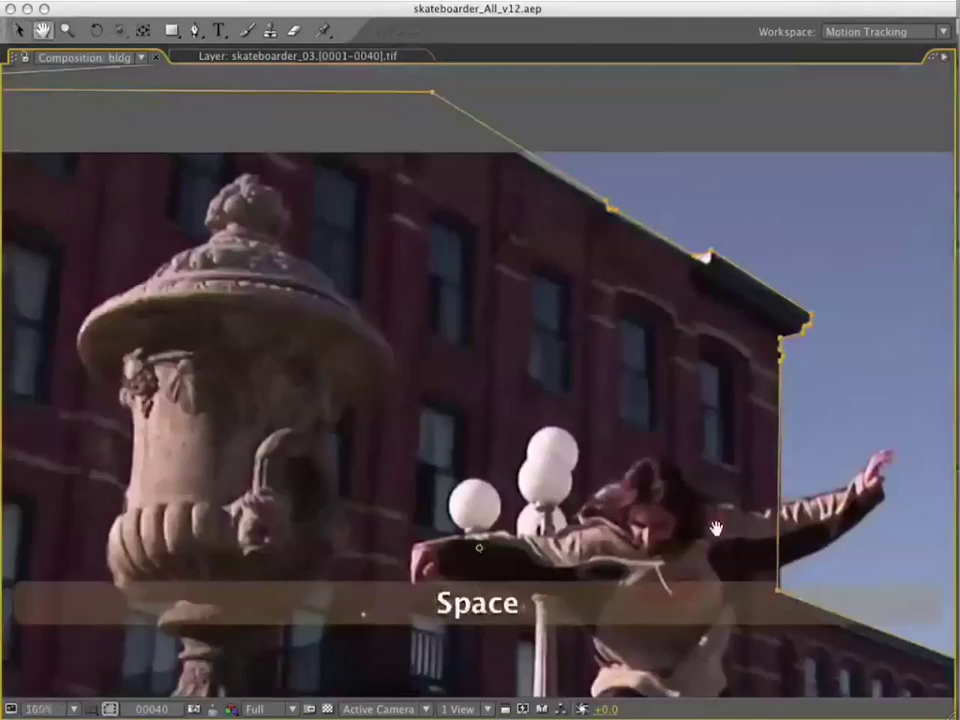
{"action": "left_click_drag", "start_coordinate": [714, 525], "coordinate": [564, 610]}
{"action": "left_click_drag", "start_coordinate": [294, 137], "coordinate": [295, 145]}
{"action": "left_click_drag", "start_coordinate": [290, 145], "coordinate": [291, 141]}
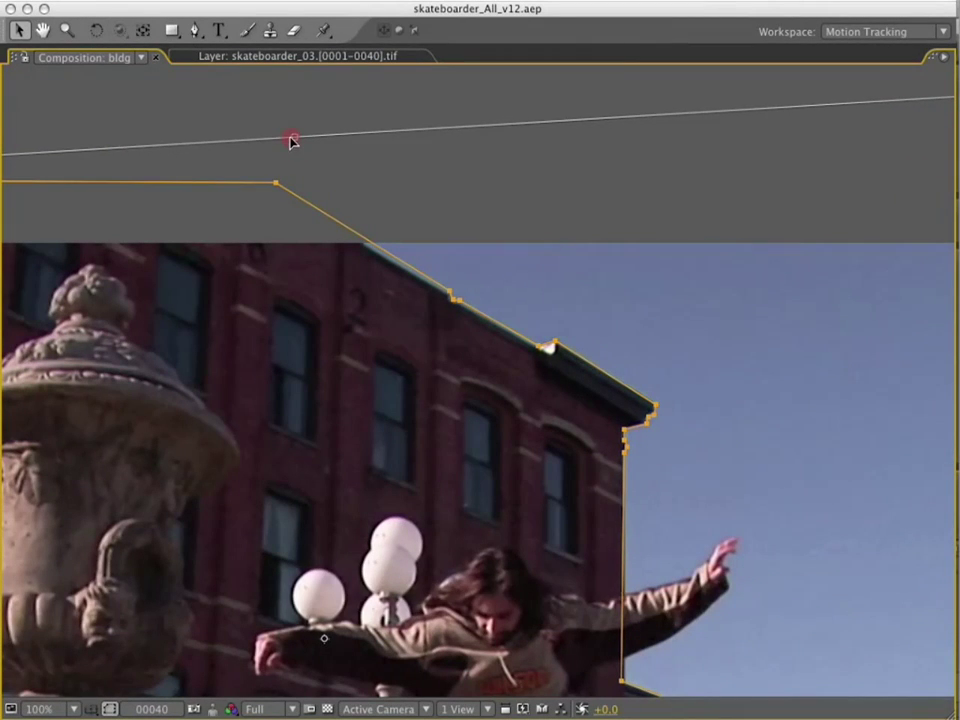
{"action": "left_click", "coordinate": [392, 375]}
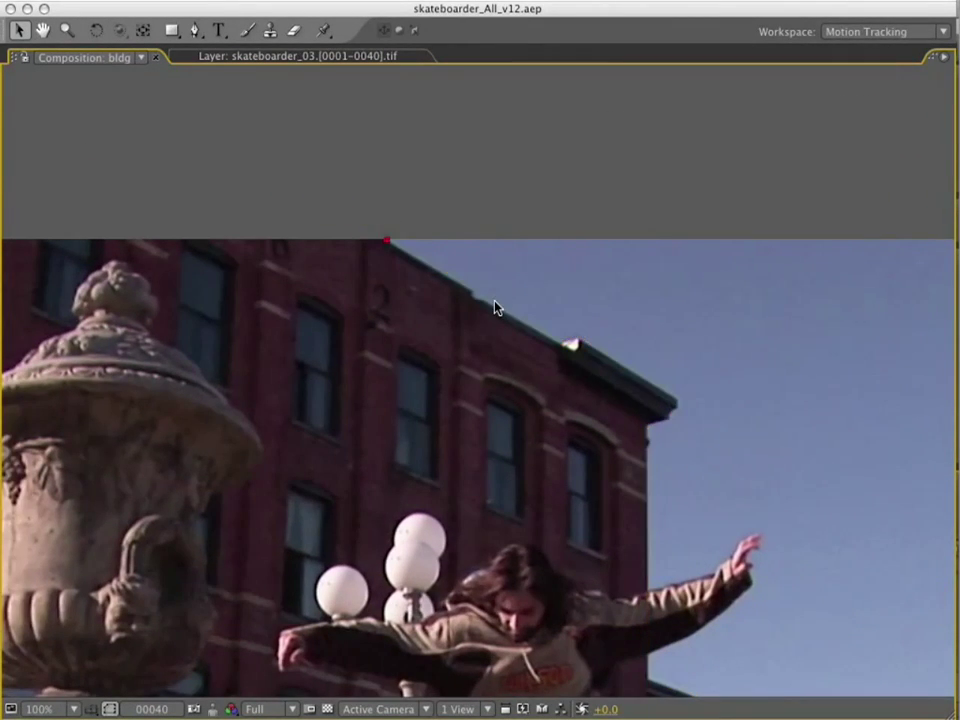
{"action": "key", "text": "period"}
{"action": "left_click_drag", "start_coordinate": [474, 206], "coordinate": [486, 222]}
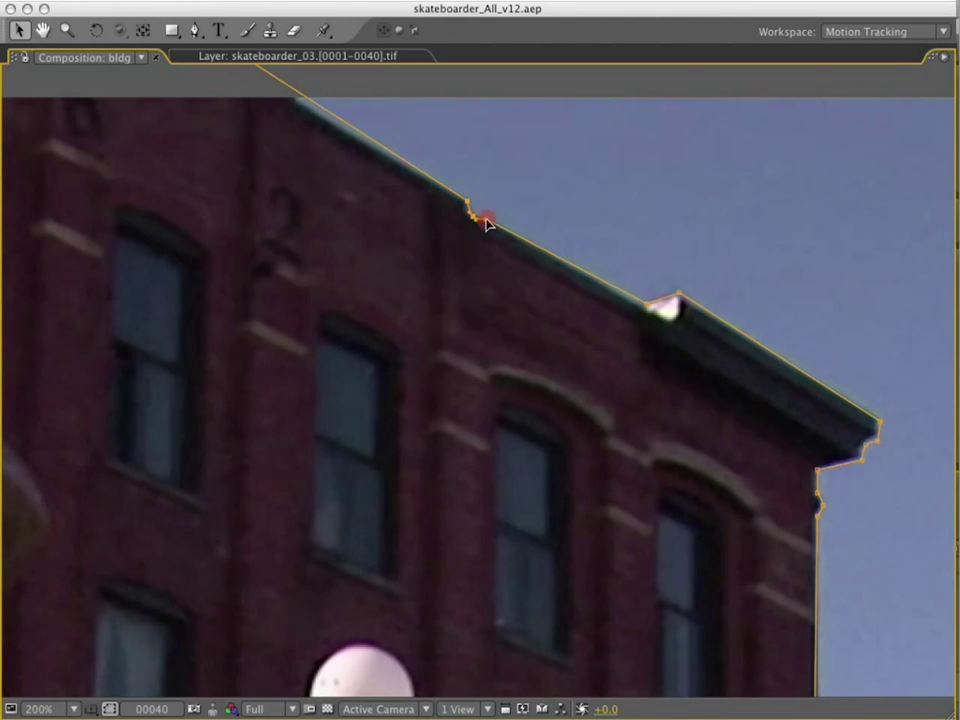
{"action": "left_click_drag", "start_coordinate": [657, 301], "coordinate": [655, 304]}
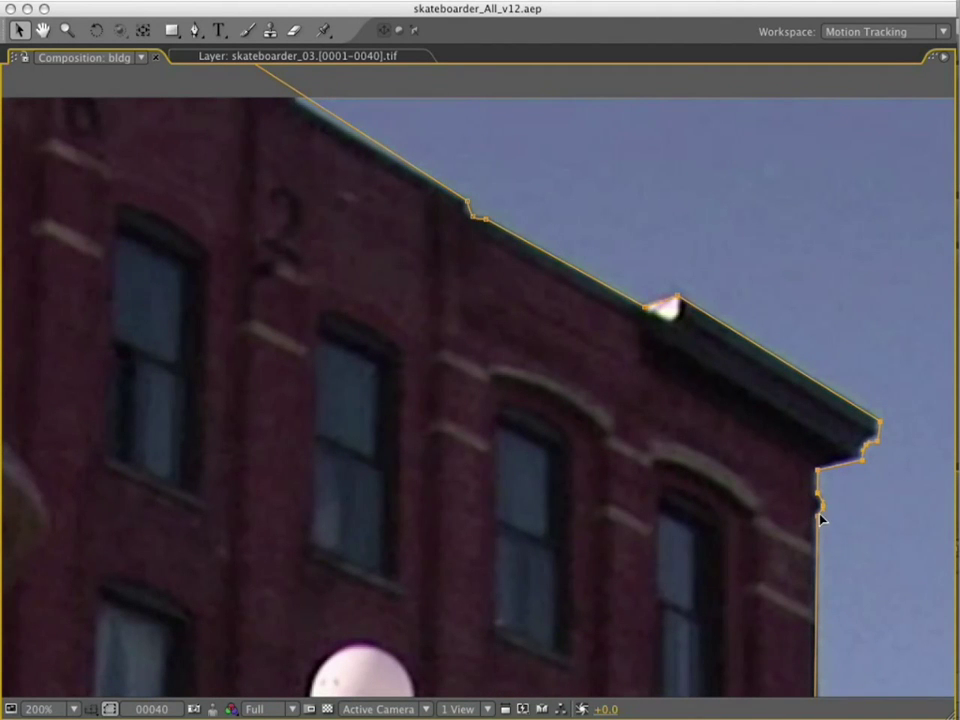
Step: Change the outline color of Mask 1 to red, FF000C
{"action": "key", "text": "space"}
{"action": "left_click_drag", "start_coordinate": [881, 501], "coordinate": [582, 461]}
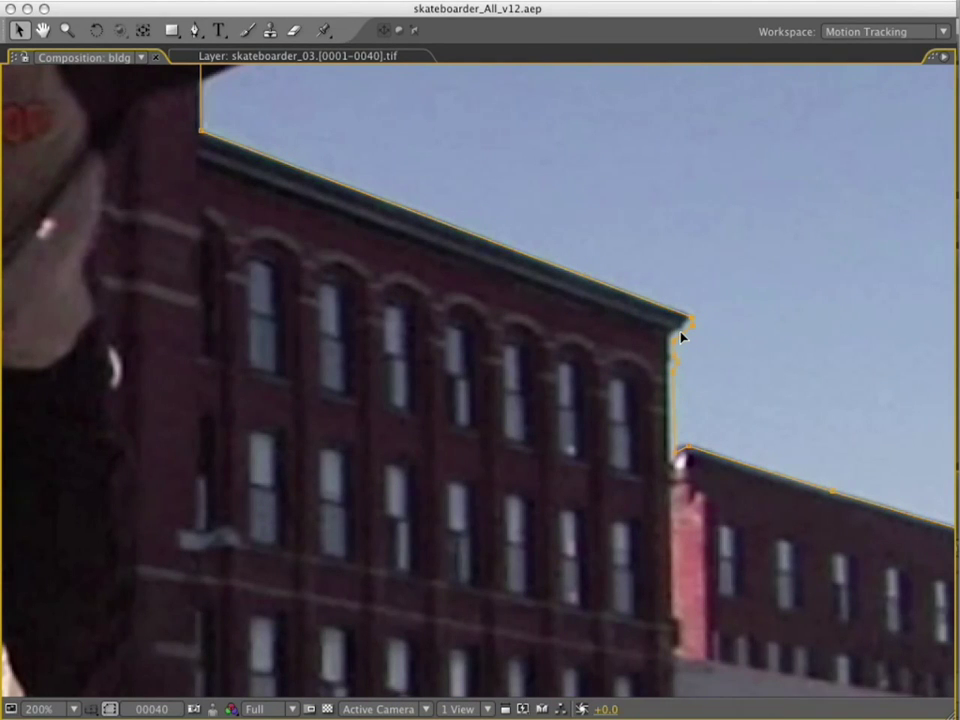
{"action": "key", "text": "grave"}
{"action": "left_click", "coordinate": [247, 409]}
{"action": "left_click", "coordinate": [649, 483]}
{"action": "left_click", "coordinate": [669, 486]}
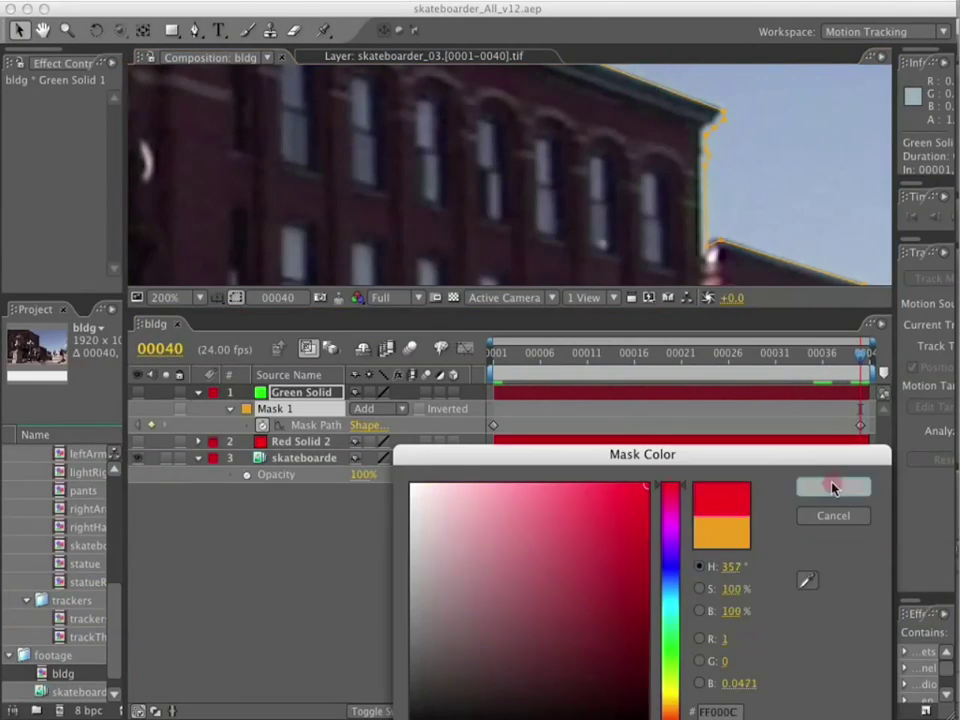
{"action": "left_click", "coordinate": [832, 486]}
Step: At frame 40, refine the mask points just beneath the cornice corner of the middle building
{"action": "key", "text": "grave"}
{"action": "key", "text": "period"}
{"action": "left_click_drag", "start_coordinate": [888, 287], "coordinate": [884, 279]}
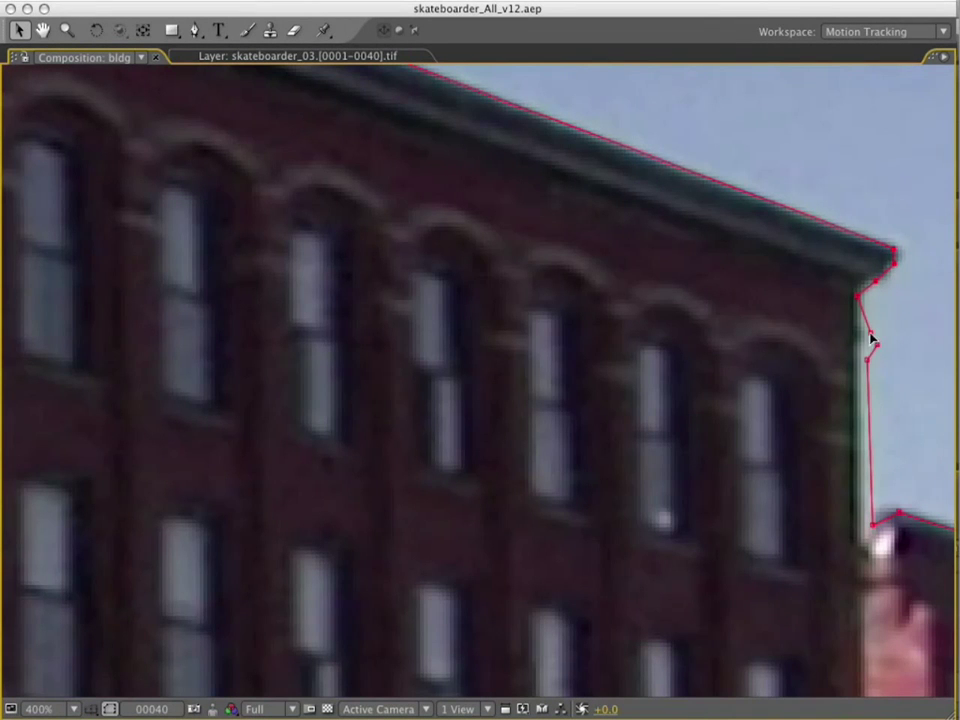
{"action": "key", "text": "comma"}
Step: At frame 40, pull the mask's two left corners farther outside the picture edge
{"action": "left_click_drag", "start_coordinate": [900, 517], "coordinate": [414, 285]}
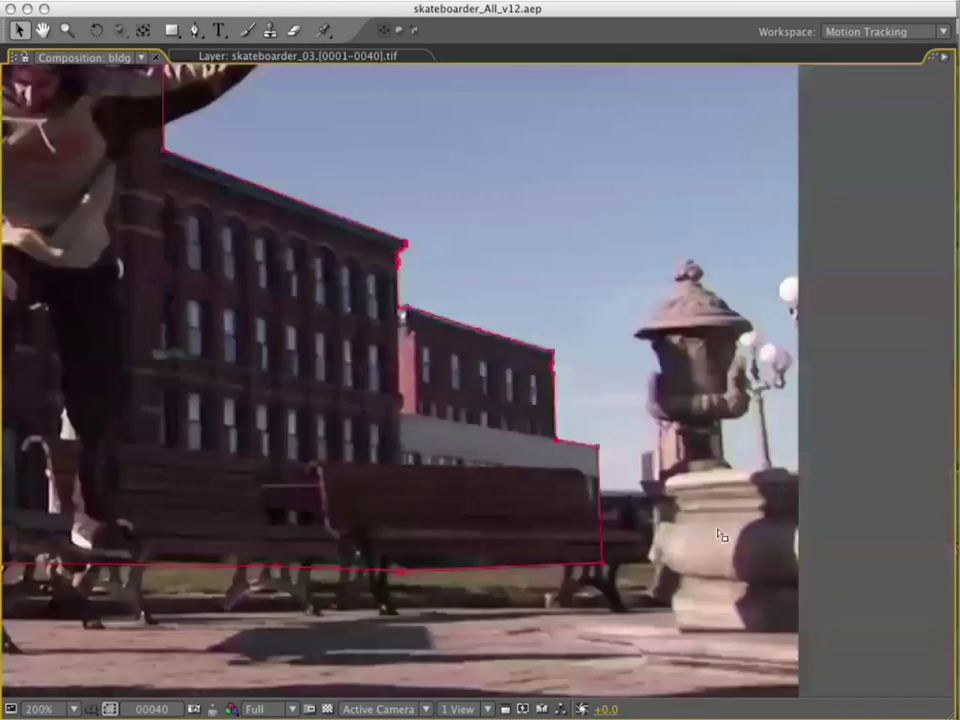
{"action": "left_click_drag", "start_coordinate": [587, 559], "coordinate": [761, 360]}
{"action": "left_click_drag", "start_coordinate": [60, 425], "coordinate": [935, 456]}
{"action": "key", "text": "comma"}
{"action": "key", "text": "comma"}
{"action": "left_click_drag", "start_coordinate": [457, 383], "coordinate": [352, 381]}
{"action": "left_click_drag", "start_coordinate": [449, 156], "coordinate": [371, 158]}
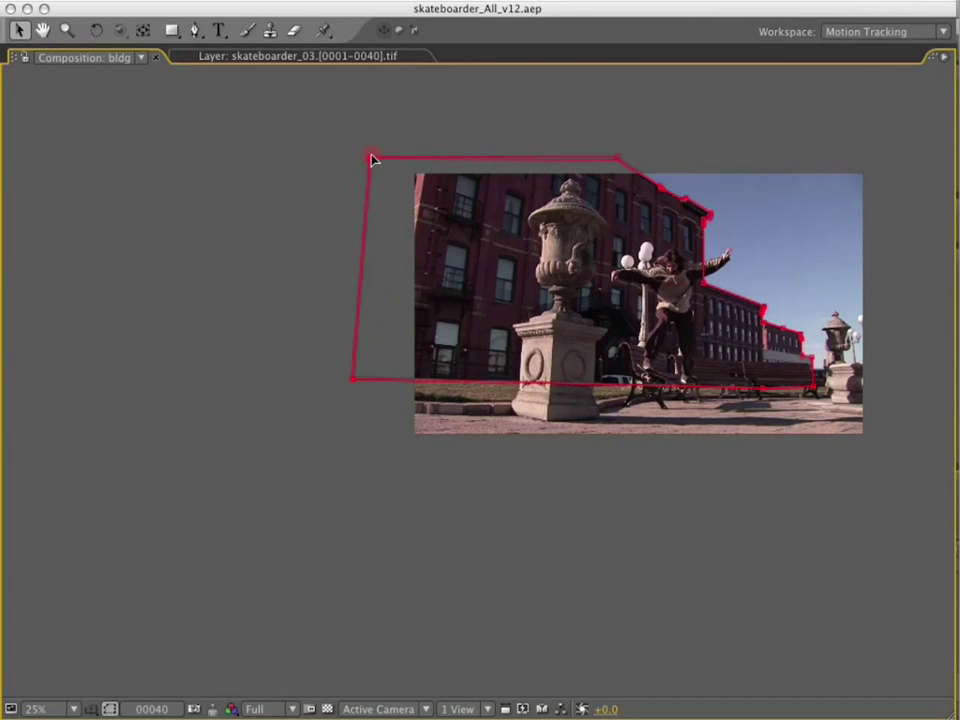
{"action": "key", "text": "grave"}
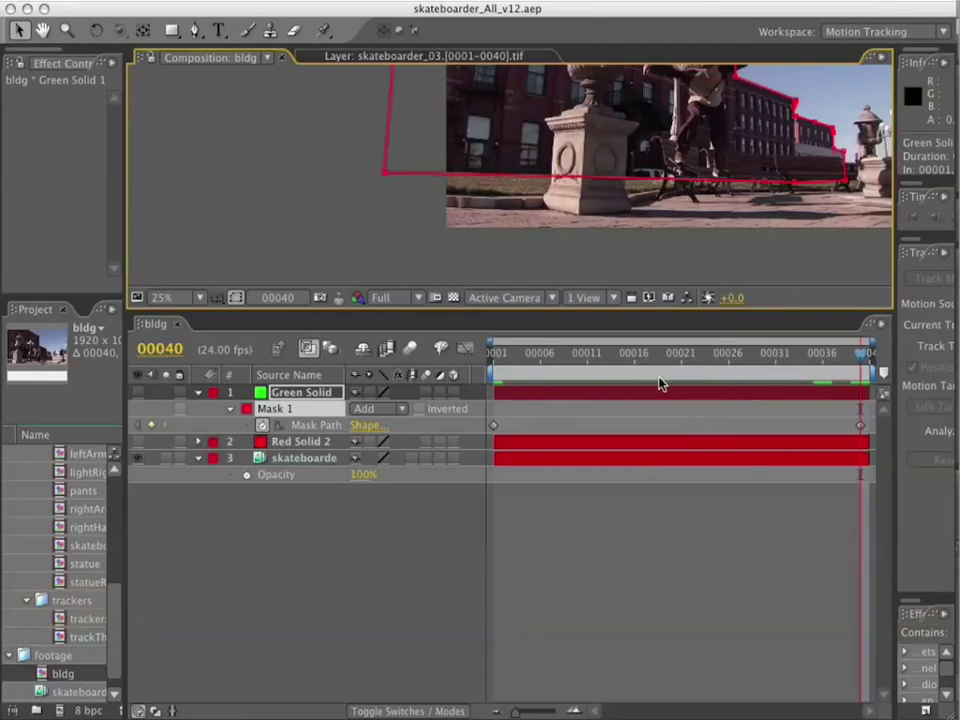
Step: Preview the mask animation over the footage from frame 1
{"action": "key", "text": "Home"}
{"action": "key", "text": "comma"}
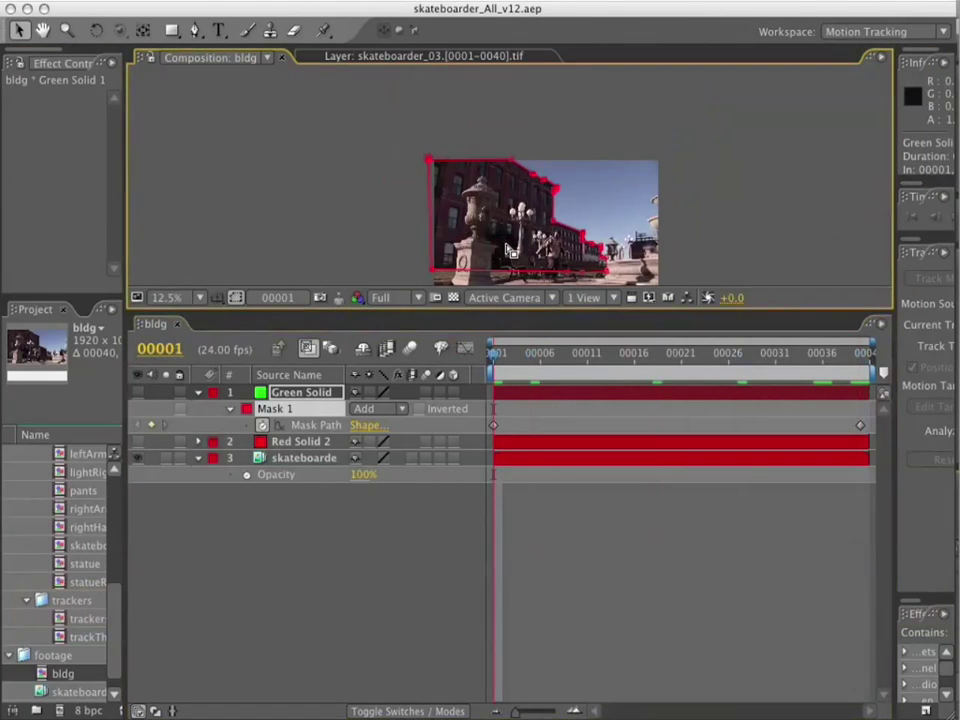
{"action": "key", "text": "KP_0"}
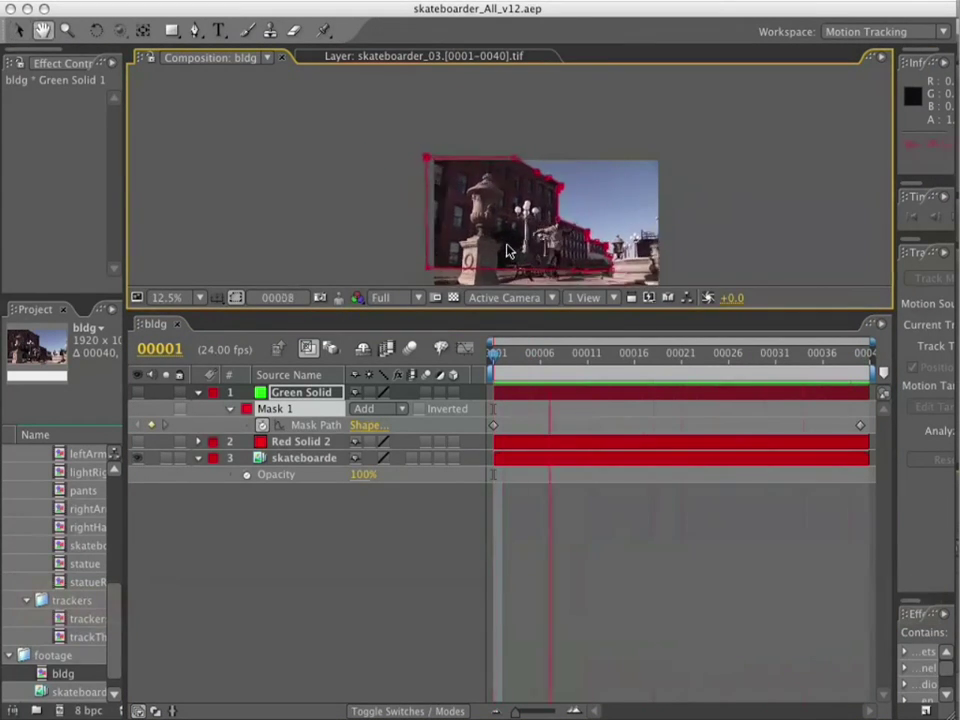
{"action": "key", "text": "space"}
Step: Enlarge the composition viewer in both height and width
{"action": "key", "text": "period"}
{"action": "key", "text": "period"}
{"action": "left_click_drag", "start_coordinate": [615, 313], "coordinate": [612, 546]}
{"action": "left_click_drag", "start_coordinate": [125, 530], "coordinate": [24, 536]}
Step: Examine how the mask follows the tall building's roof corner between frames 1 and 40 at 200% magnification
{"action": "key", "text": "period"}
{"action": "key", "text": "space"}
{"action": "left_click_drag", "start_coordinate": [739, 253], "coordinate": [688, 322]}
{"action": "left_click_drag", "start_coordinate": [518, 609], "coordinate": [930, 583]}
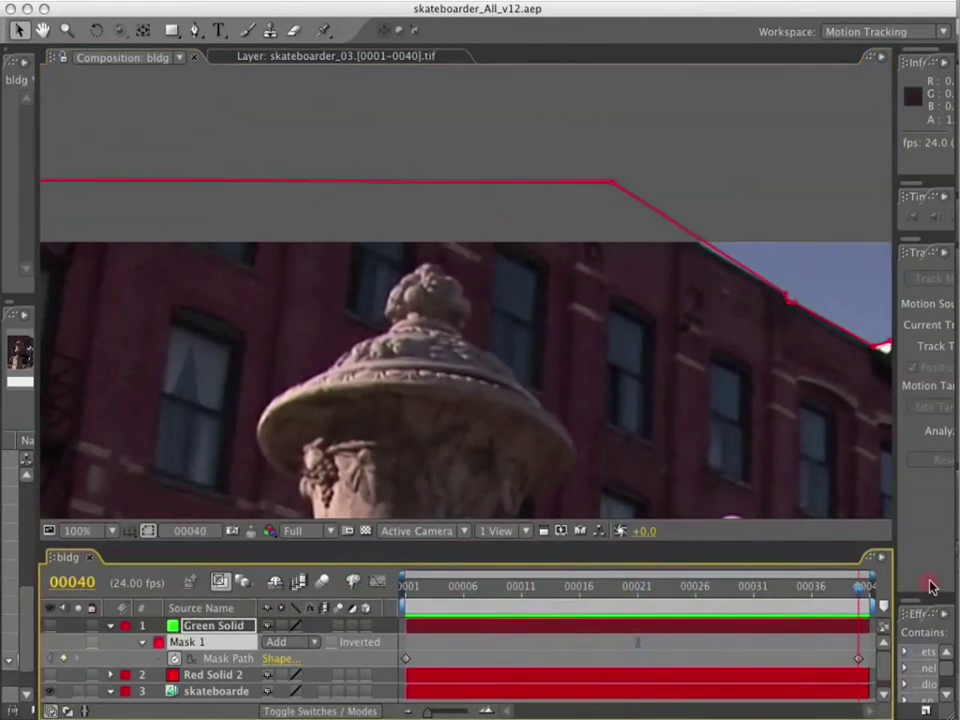
{"action": "key", "text": "Home"}
{"action": "key", "text": "period"}
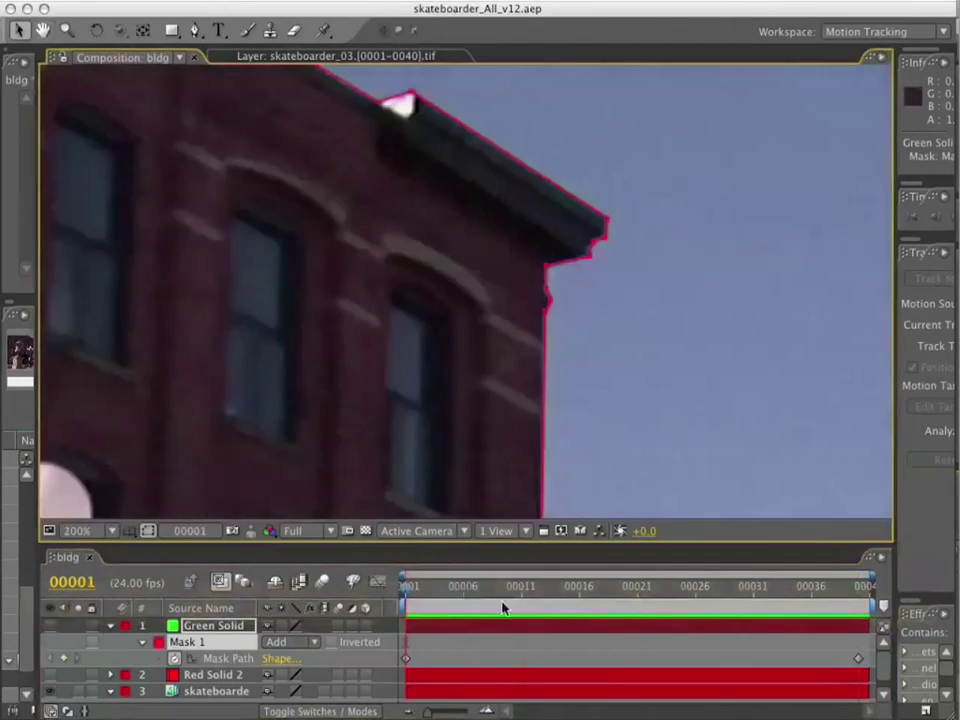
{"action": "left_click_drag", "start_coordinate": [504, 598], "coordinate": [660, 588]}
{"action": "left_click", "coordinate": [402, 597]}
{"action": "key", "text": "space"}
{"action": "left_click_drag", "start_coordinate": [150, 384], "coordinate": [304, 272]}
{"action": "left_click", "coordinate": [398, 599]}
{"action": "left_click_drag", "start_coordinate": [398, 599], "coordinate": [937, 568]}
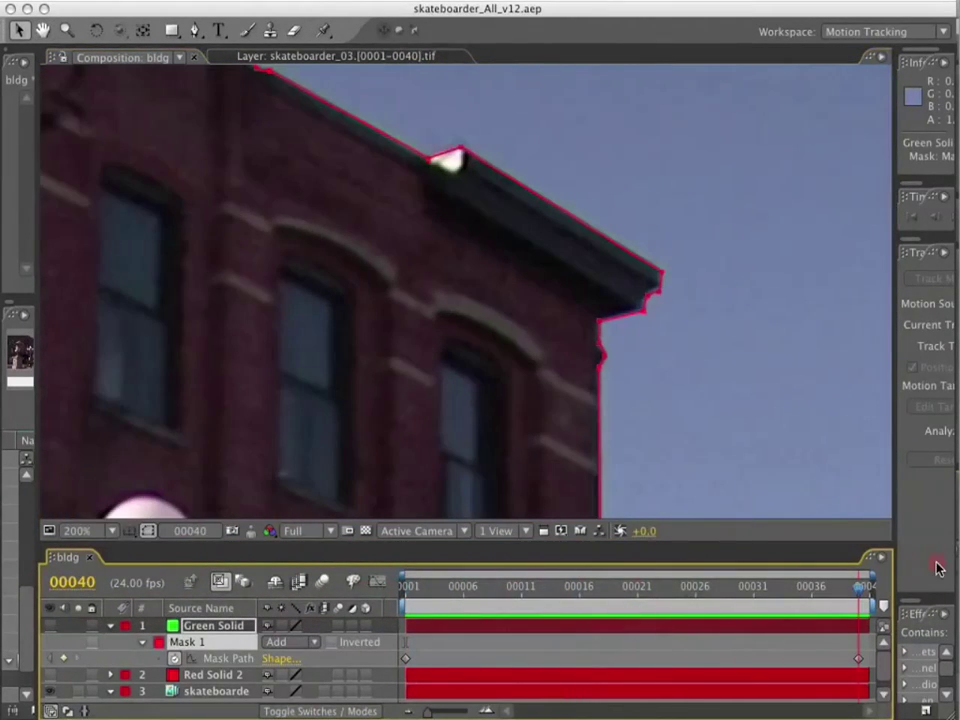
Step: At frame 40, nudge the mask points beneath the tall building's cornice corner to fit its edge
{"action": "left_click", "coordinate": [672, 302]}
{"action": "left_click", "coordinate": [659, 292]}
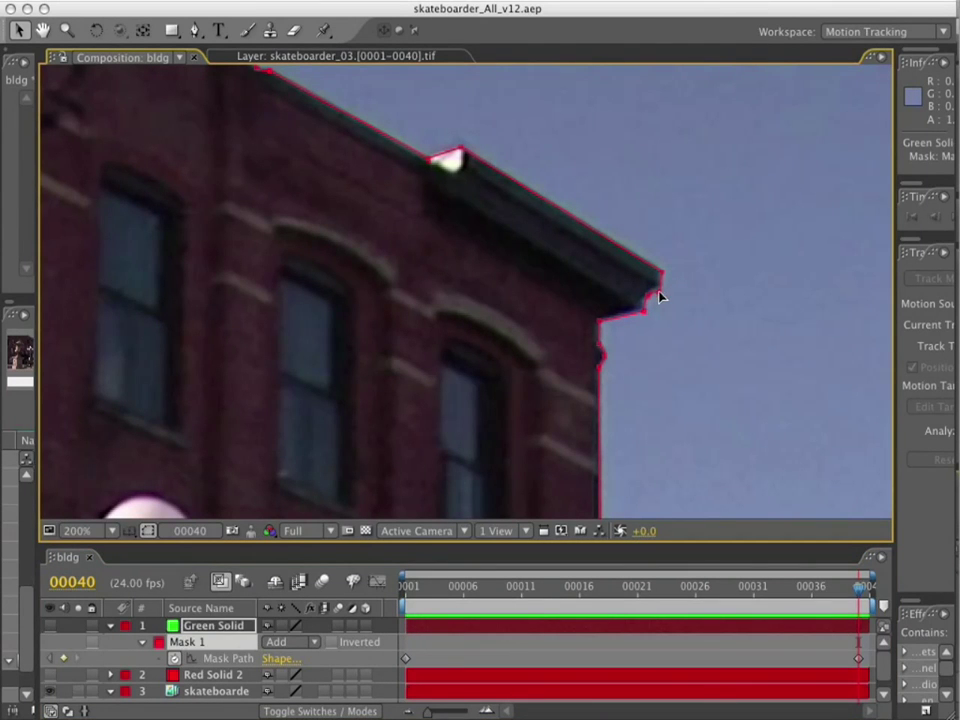
{"action": "left_click_drag", "start_coordinate": [860, 590], "coordinate": [930, 568]}
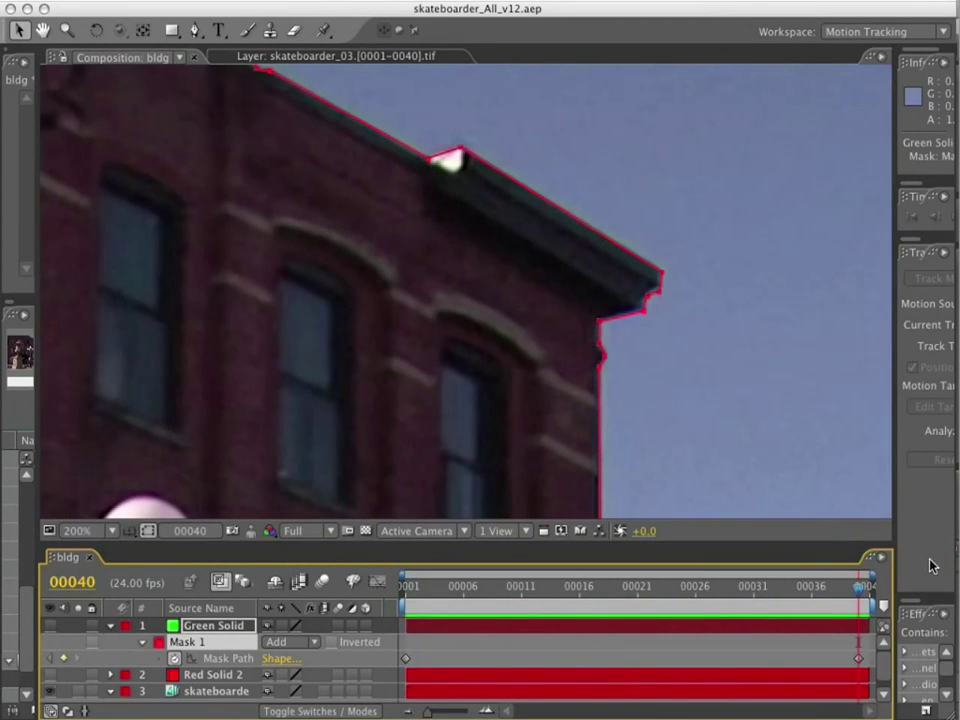
{"action": "left_click", "coordinate": [656, 296]}
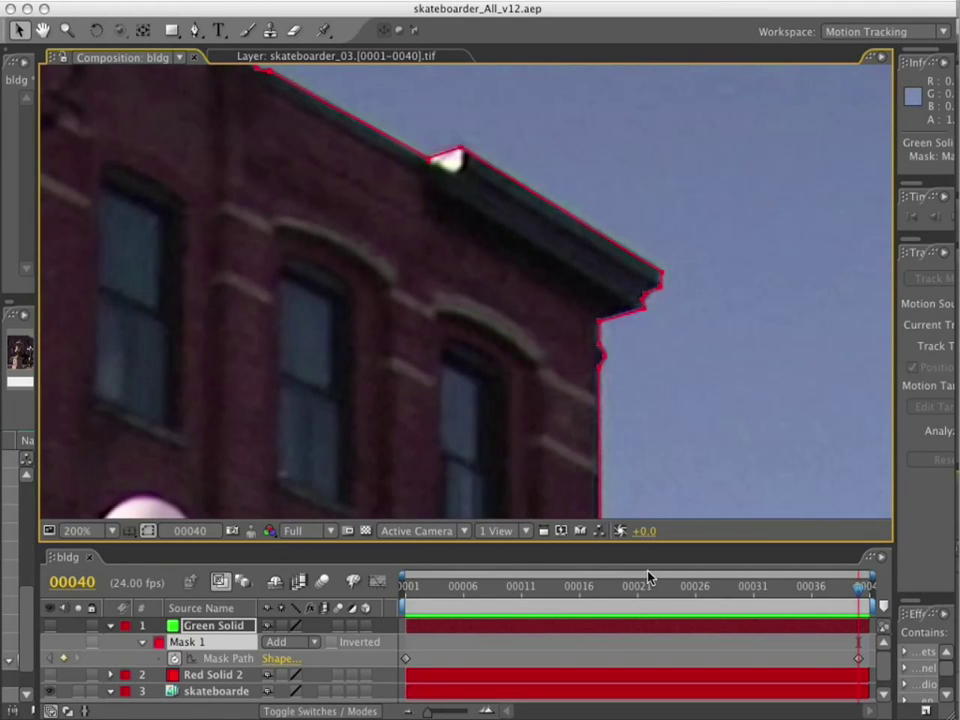
Step: Play and scrub the mask from frame 1, checking the tall building's cornice and the lower buildings' edges
{"action": "left_click_drag", "start_coordinate": [590, 580], "coordinate": [352, 583]}
{"action": "key", "text": "space"}
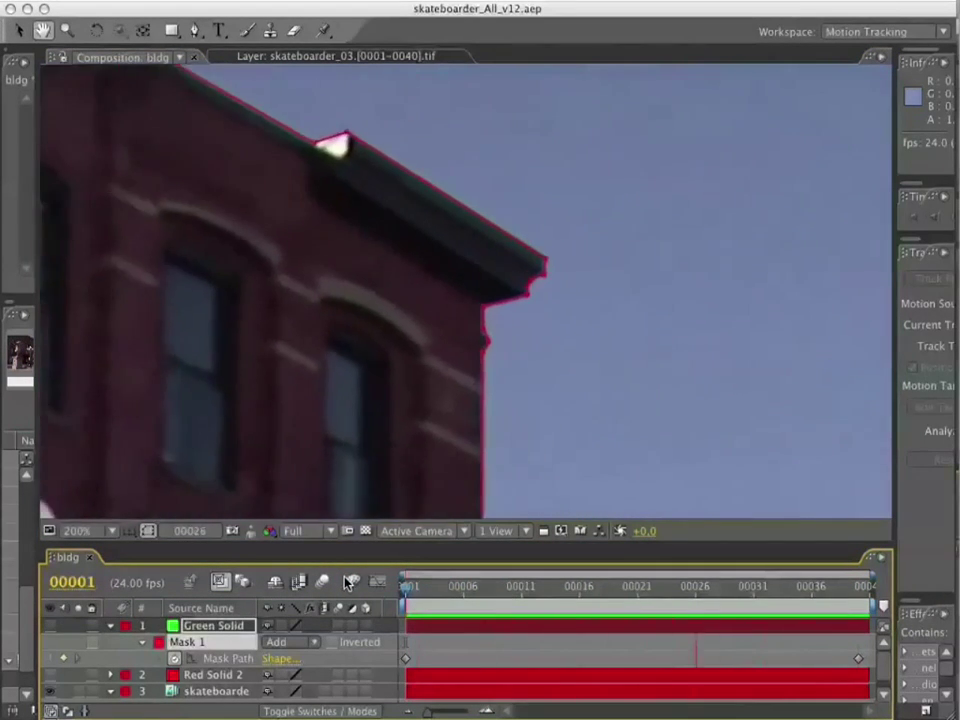
{"action": "key", "text": "space"}
{"action": "scroll", "coordinate": [484, 341], "scroll_direction": "down", "scroll_amount": 4}
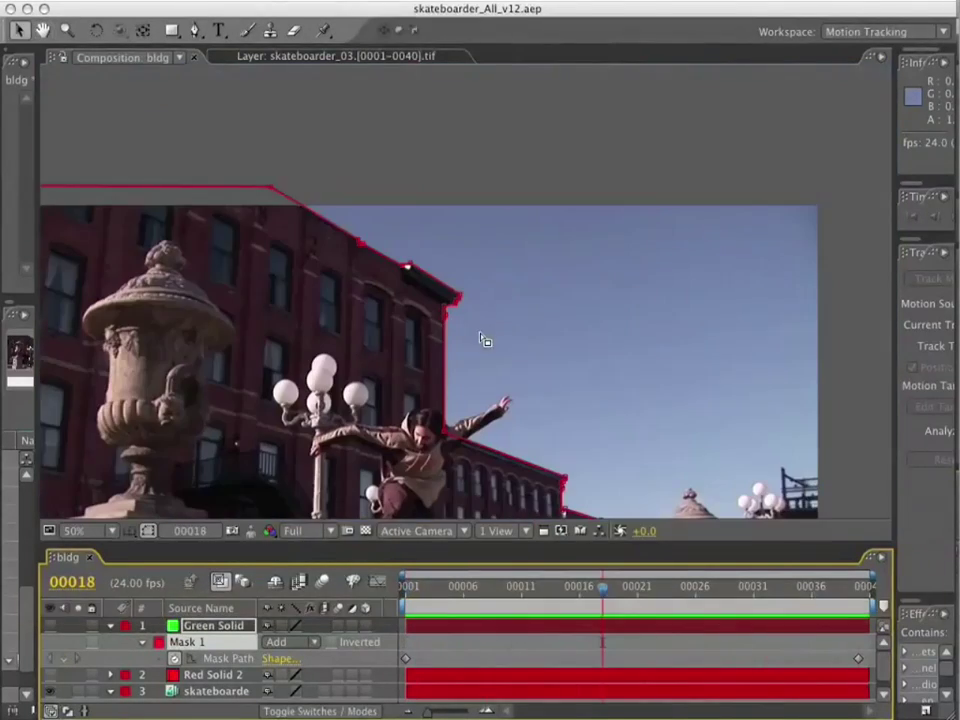
{"action": "key", "text": "space"}
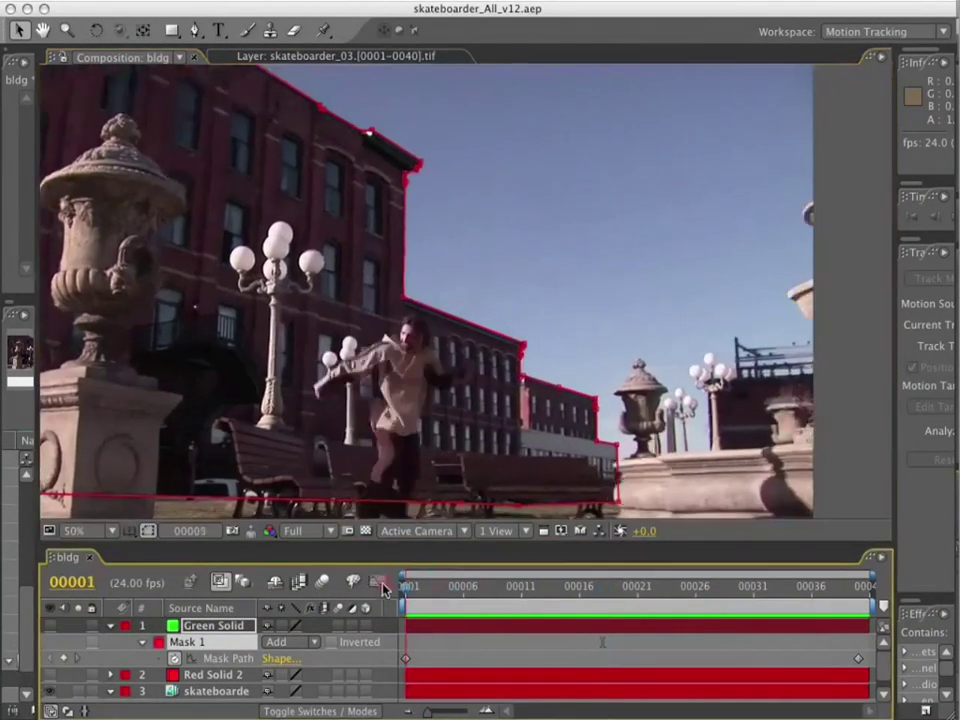
{"action": "scroll", "coordinate": [489, 469], "scroll_direction": "up", "scroll_amount": 1}
{"action": "left_click_drag", "start_coordinate": [557, 457], "coordinate": [551, 268]}
{"action": "key", "text": "space"}
{"action": "left_click", "coordinate": [358, 583]}
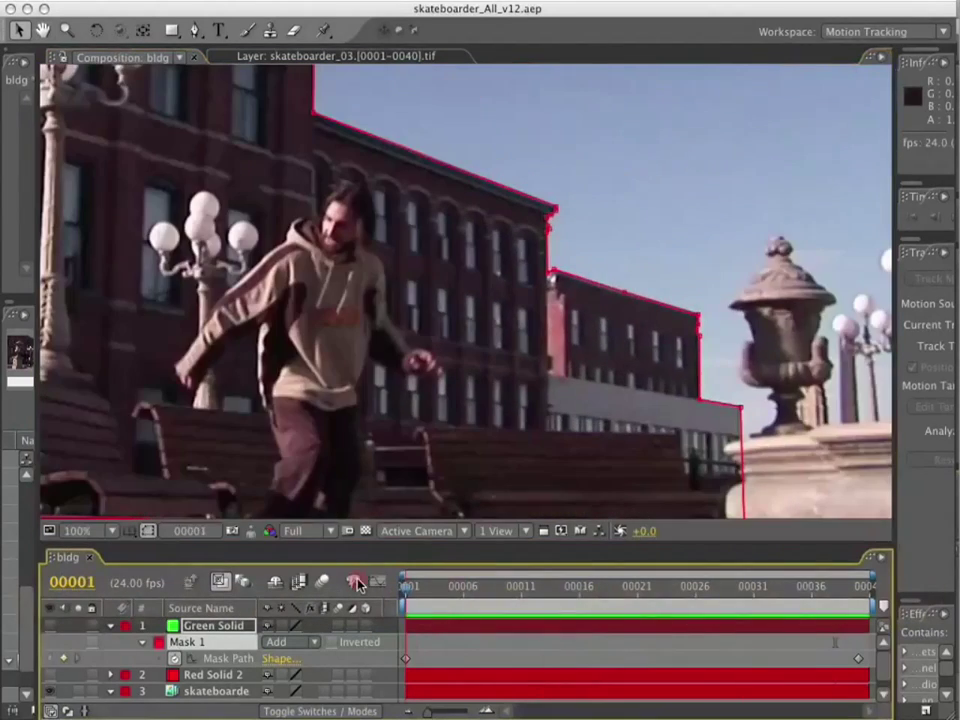
{"action": "scroll", "coordinate": [782, 315], "scroll_direction": "up", "scroll_amount": 1}
{"action": "key", "text": "space"}
{"action": "left_click_drag", "start_coordinate": [831, 343], "coordinate": [709, 336]}
{"action": "key", "text": "space"}
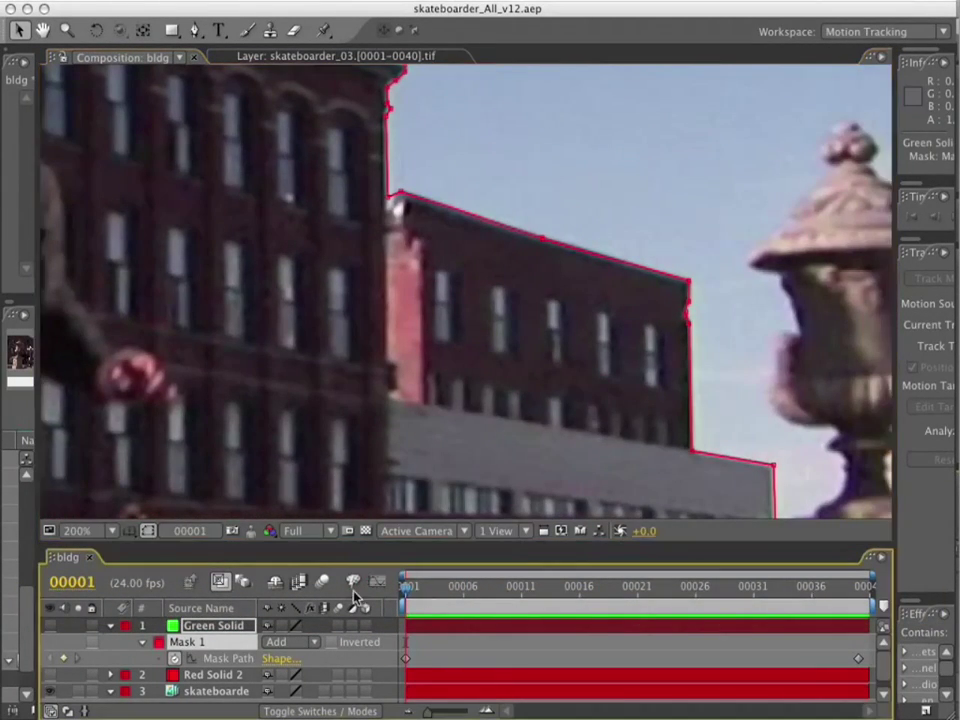
Step: Preview the mask with the Mask Path keyframe at frame 35 and remove that keyframe
{"action": "scroll", "coordinate": [669, 268], "scroll_direction": "down", "scroll_amount": 1}
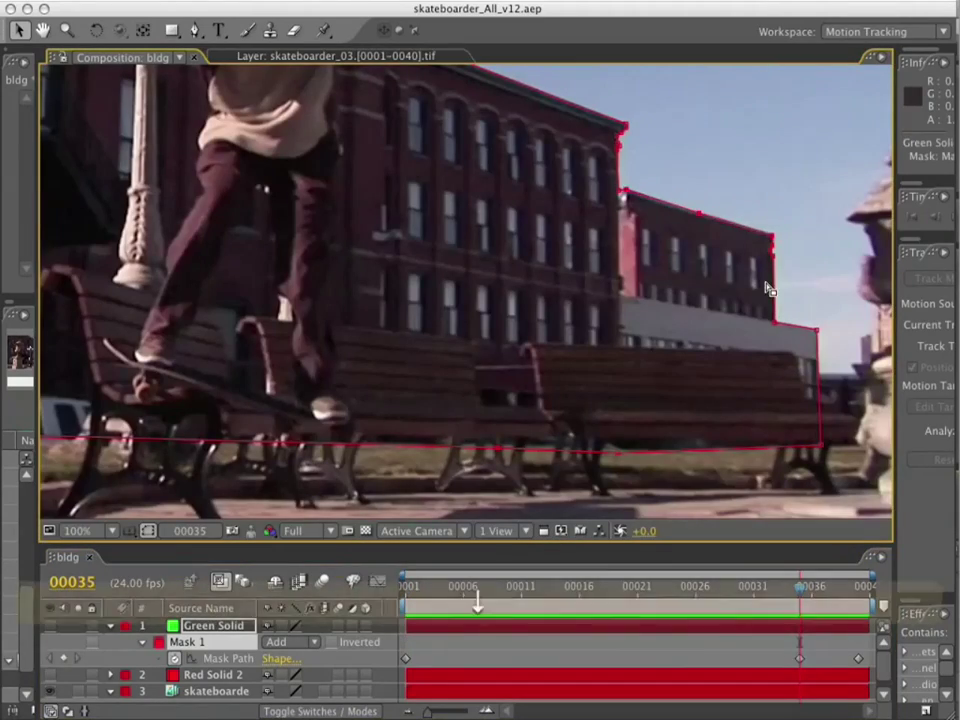
{"action": "key", "text": "KP_0"}
{"action": "key", "text": "space"}
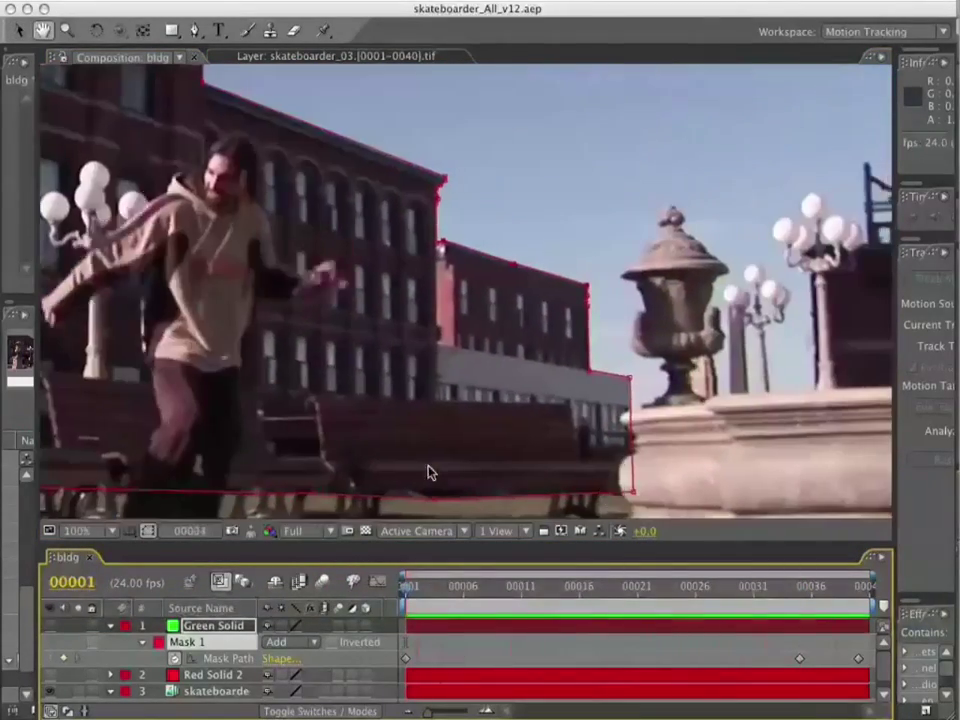
{"action": "left_click", "coordinate": [801, 595]}
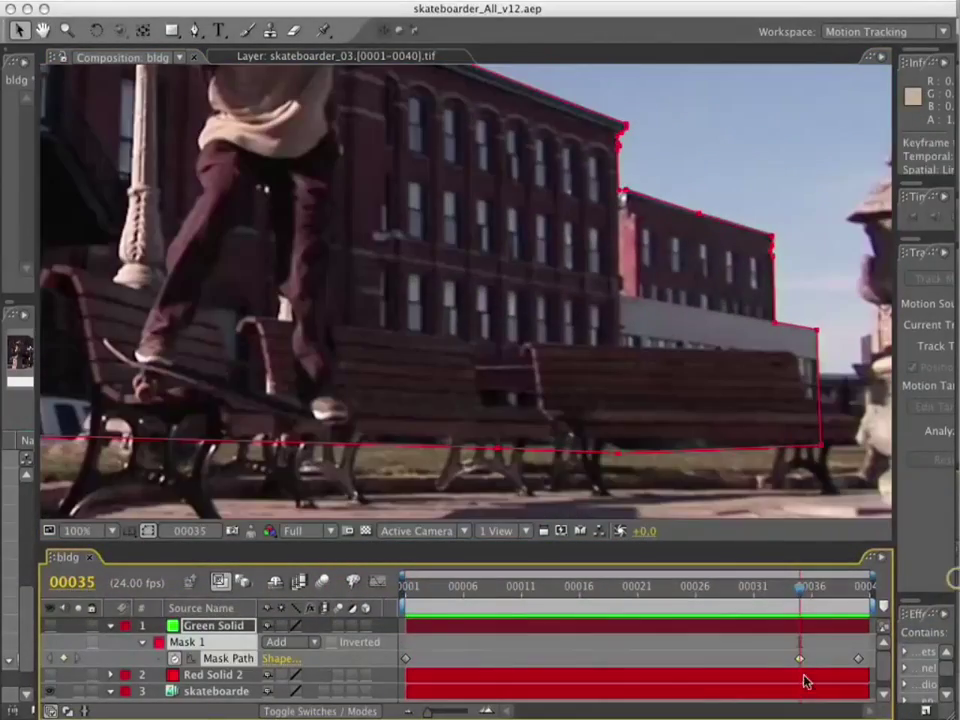
{"action": "left_click_drag", "start_coordinate": [803, 592], "coordinate": [916, 549]}
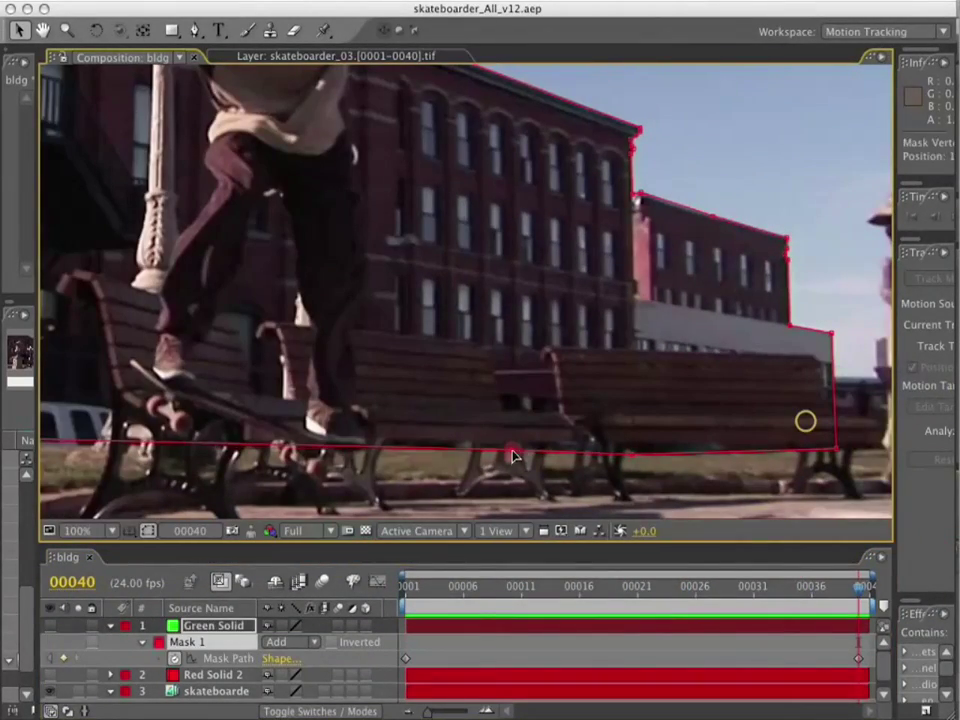
Step: Return to frame 1 and make the Green Solid layer visible over the whole shot
{"action": "left_click_drag", "start_coordinate": [862, 586], "coordinate": [289, 527]}
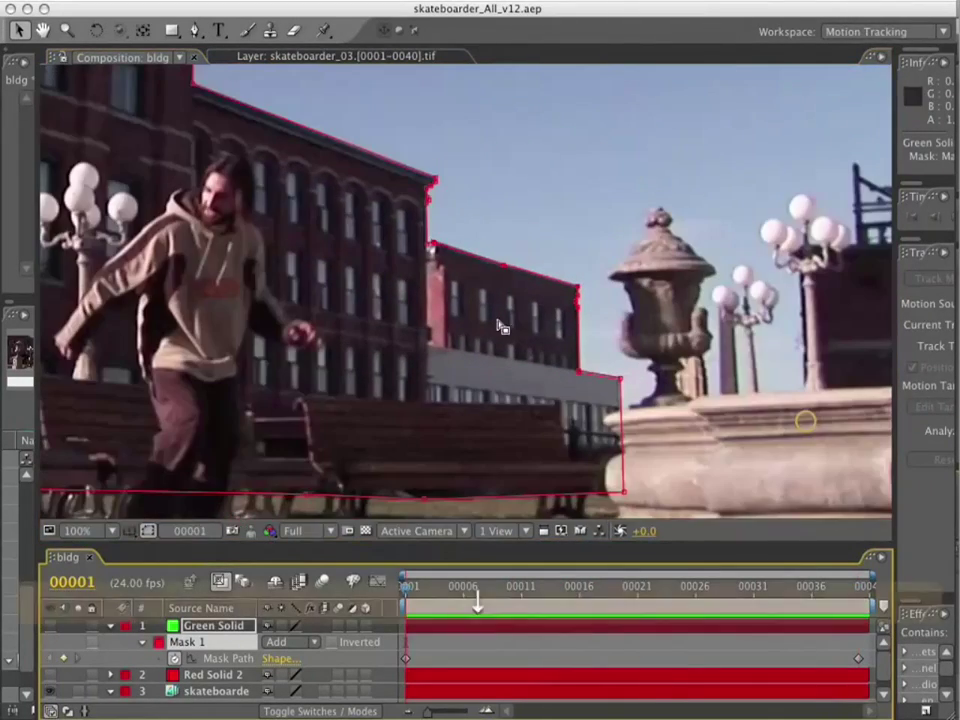
{"action": "scroll", "coordinate": [520, 310], "scroll_direction": "down", "scroll_amount": 1}
{"action": "scroll", "coordinate": [560, 283], "scroll_direction": "up", "scroll_amount": 2}
{"action": "scroll", "coordinate": [560, 283], "scroll_direction": "down", "scroll_amount": 2}
{"action": "key", "text": "space"}
{"action": "left_click_drag", "start_coordinate": [378, 229], "coordinate": [651, 348]}
{"action": "scroll", "coordinate": [651, 348], "scroll_direction": "down", "scroll_amount": 1}
{"action": "left_click", "coordinate": [50, 626]}
Step: Change the masked green solid's color to white in its solid settings
{"action": "left_click", "coordinate": [175, 630]}
{"action": "key", "text": "super+shift+y"}
{"action": "left_click", "coordinate": [500, 495]}
{"action": "left_click", "coordinate": [413, 478]}
{"action": "left_click", "coordinate": [831, 486]}
{"action": "left_click", "coordinate": [783, 598]}
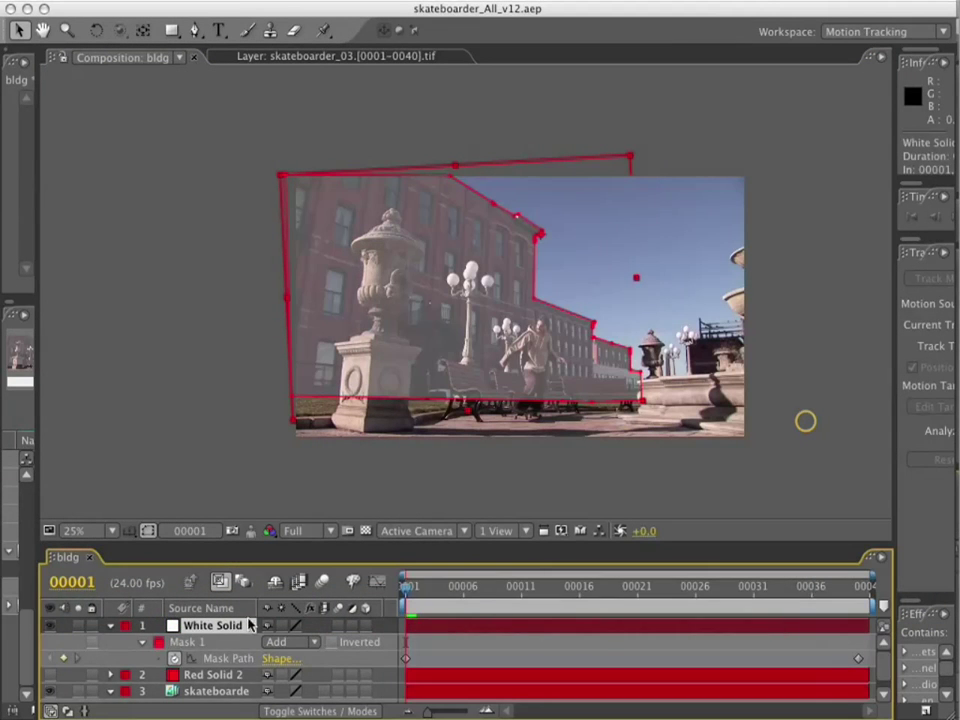
Step: Raise the white solid's opacity until it is fully opaque and collapse the layer properties
{"action": "key", "text": "t"}
{"action": "left_click_drag", "start_coordinate": [271, 642], "coordinate": [360, 642]}
{"action": "left_click", "coordinate": [111, 675]}
{"action": "left_click", "coordinate": [111, 626]}
Step: Preview the opaque white building matte over the skateboarder footage from frame 1
{"action": "key", "text": "KP_0"}
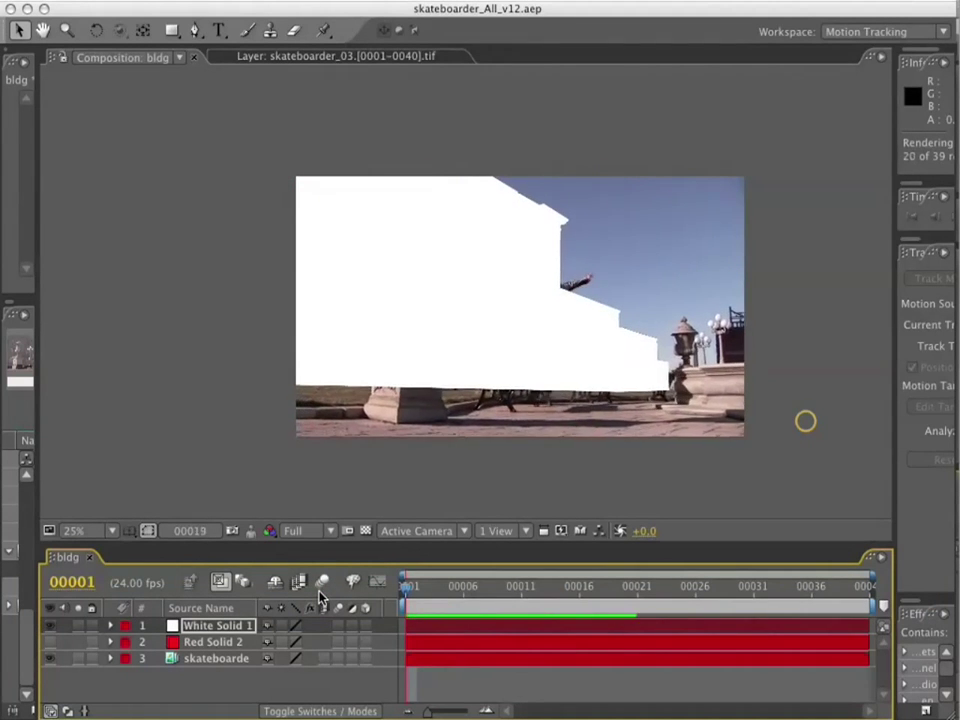
{"action": "key", "text": "KP_0"}
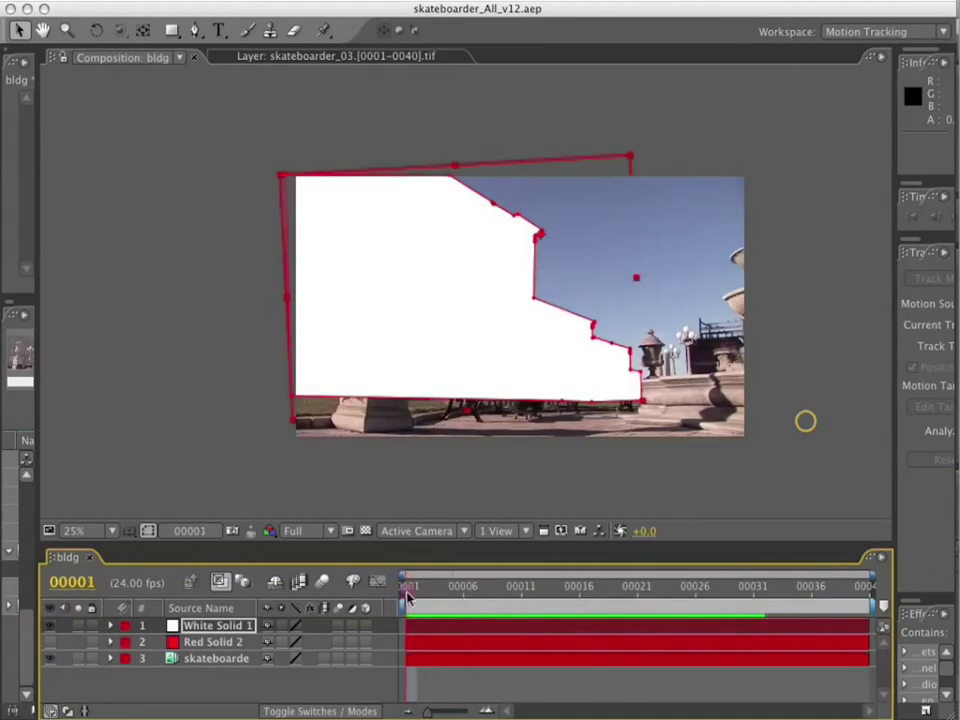
{"action": "key", "text": "KP_0"}
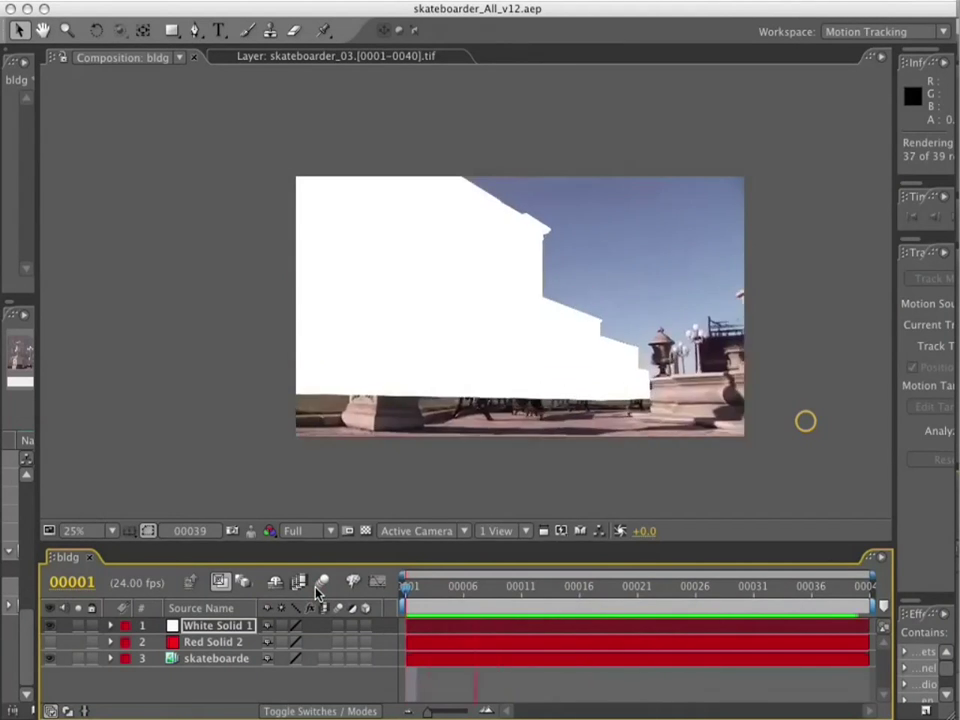
{"action": "key", "text": "space"}
Step: Hide the skateboarder footage layer to leave only the white matte on black
{"action": "scroll", "coordinate": [618, 376], "scroll_direction": "up", "scroll_amount": 3}
{"action": "left_click_drag", "start_coordinate": [739, 356], "coordinate": [300, 271]}
{"action": "left_click_drag", "start_coordinate": [557, 585], "coordinate": [826, 588]}
{"action": "key", "text": "space"}
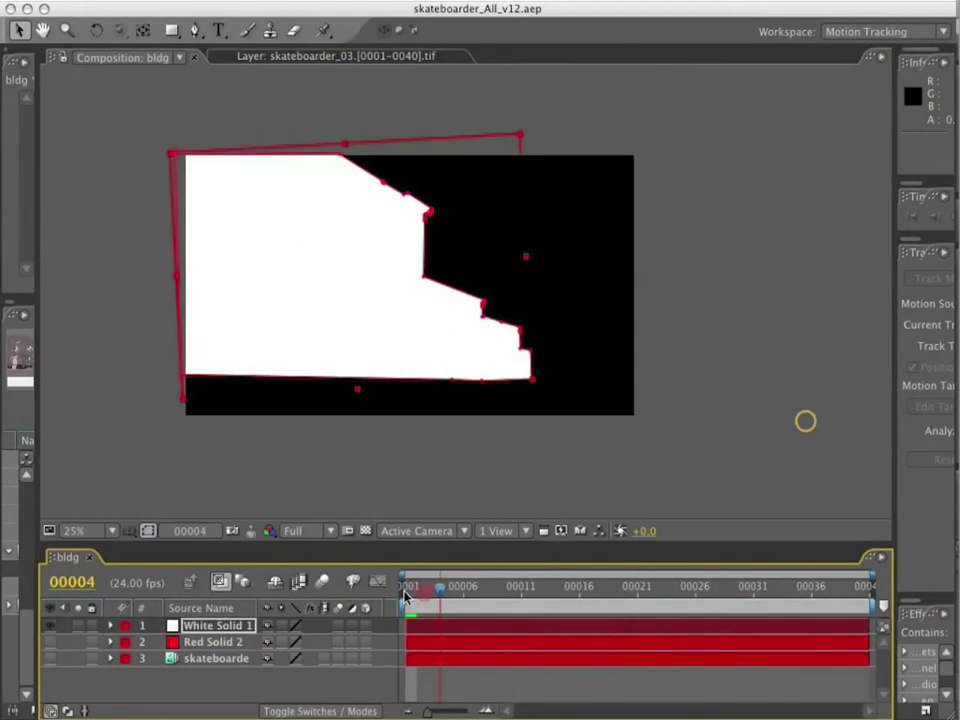
Step: Preview the black-and-white building matte and scrub through it at closer range
{"action": "key", "text": "KP_0"}
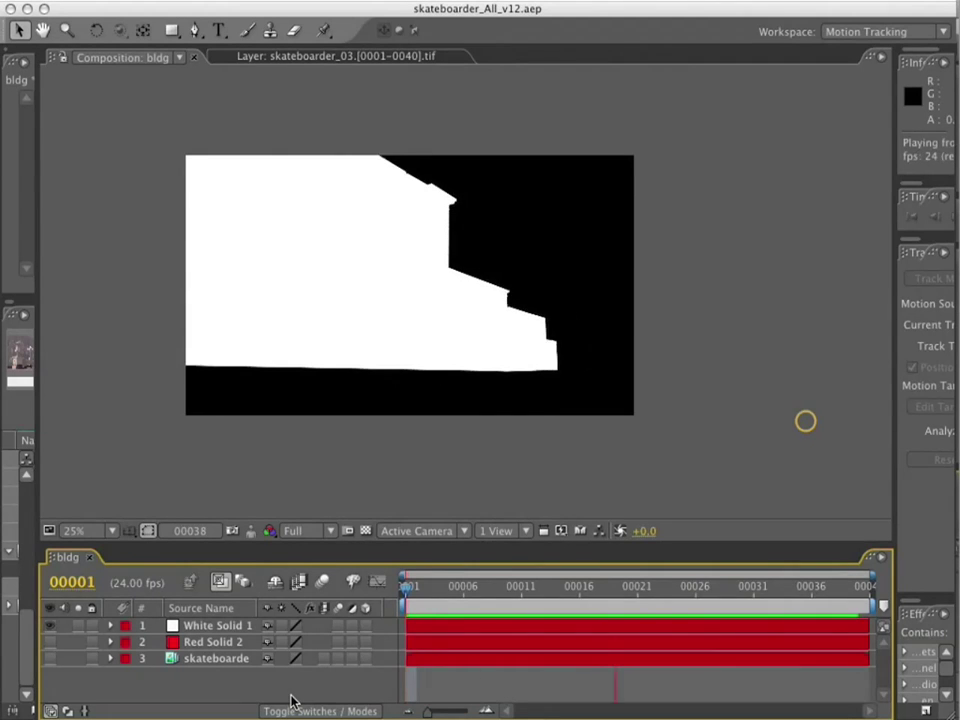
{"action": "key", "text": "space"}
{"action": "scroll", "coordinate": [369, 395], "scroll_direction": "up", "scroll_amount": 2}
{"action": "left_click_drag", "start_coordinate": [443, 594], "coordinate": [727, 597]}
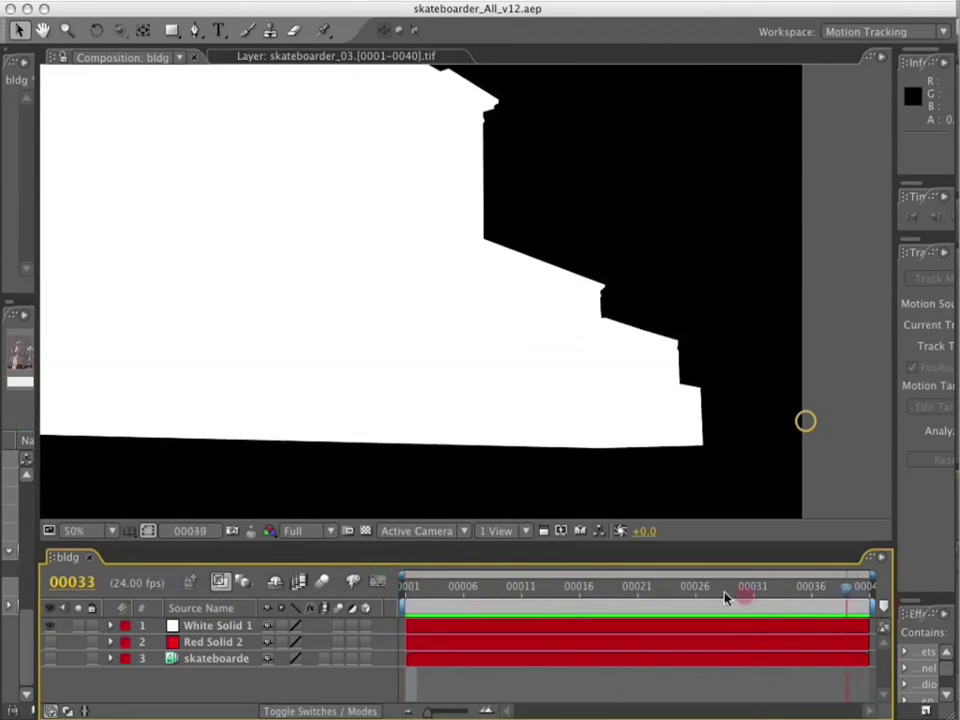
{"action": "key", "text": "Home"}
{"action": "scroll", "coordinate": [418, 343], "scroll_direction": "down", "scroll_amount": 4}
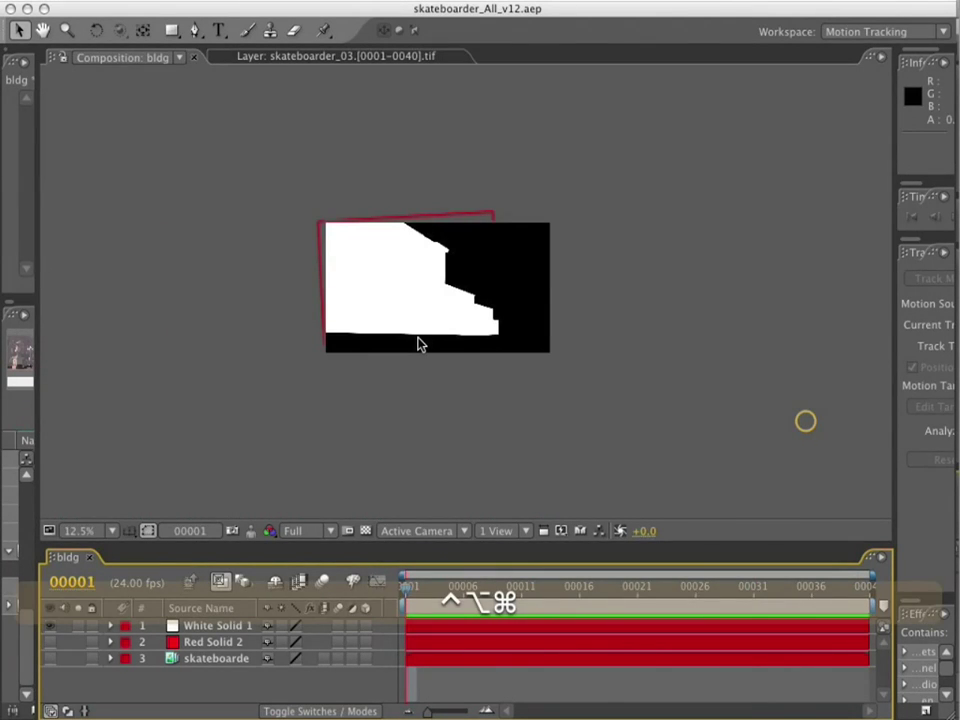
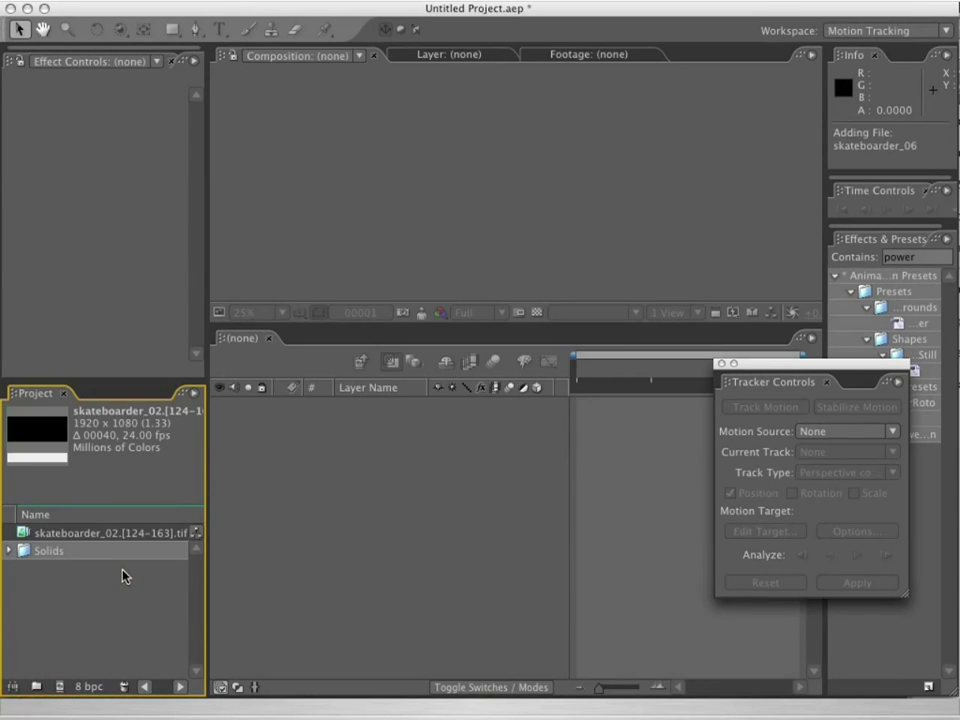
Step: Create a composition from the skateboarder_02.[124-163].tif sequence and shift the Tracker Controls aside
{"action": "left_click_drag", "start_coordinate": [70, 533], "coordinate": [62, 686]}
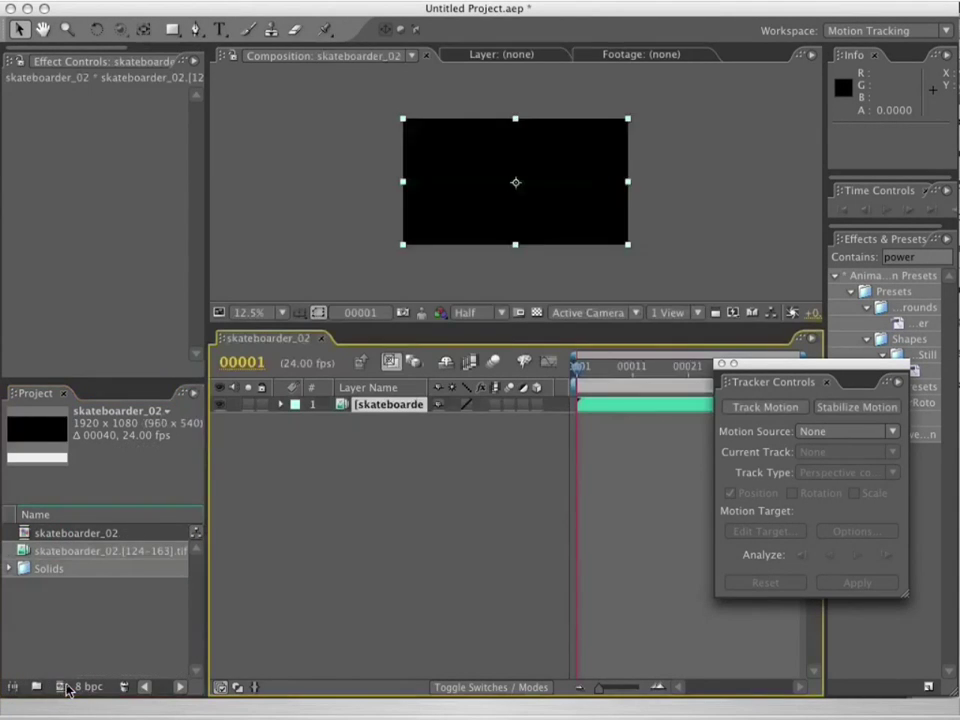
{"action": "left_click_drag", "start_coordinate": [755, 361], "coordinate": [790, 359]}
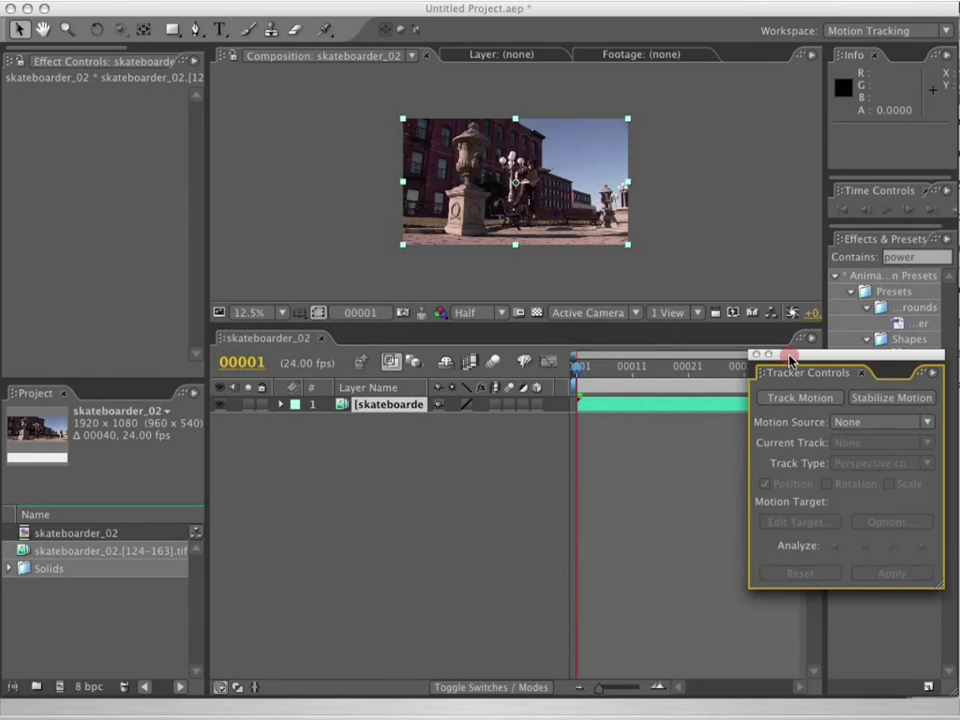
Step: Scrub through the skateboarder_02 shot from frame 1 to frame 40 to review its camera movement
{"action": "key", "text": "period"}
{"action": "left_click_drag", "start_coordinate": [607, 381], "coordinate": [711, 370]}
{"action": "key", "text": "space"}
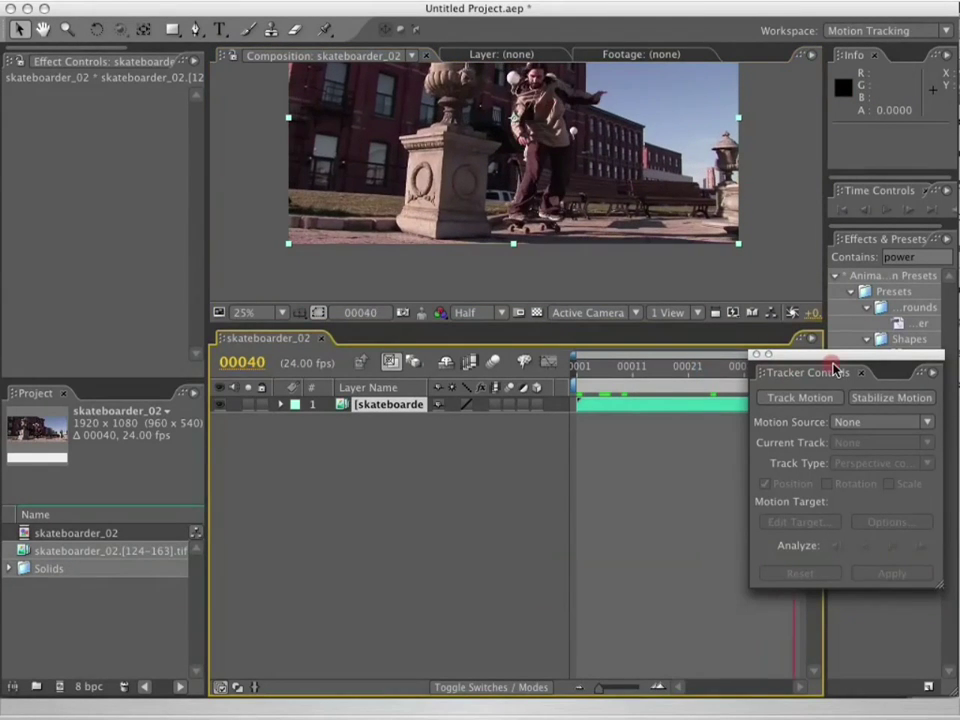
{"action": "left_click_drag", "start_coordinate": [862, 373], "coordinate": [882, 392]}
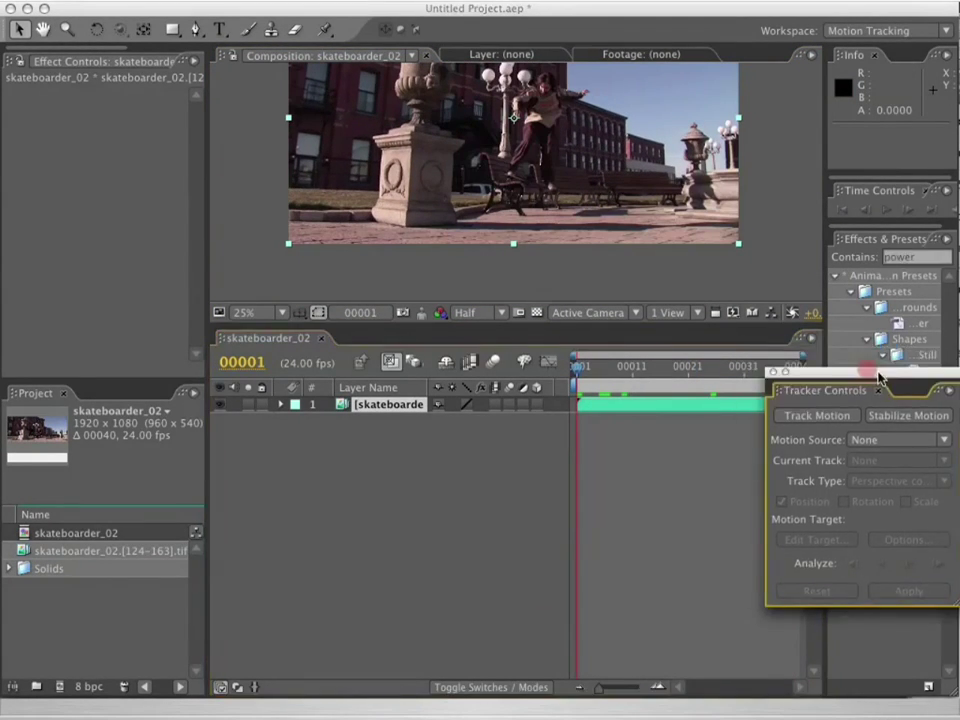
Step: Start a motion track on the skateboarder_02 layer with the track type set to Perspective corner pin
{"action": "left_click", "coordinate": [836, 418]}
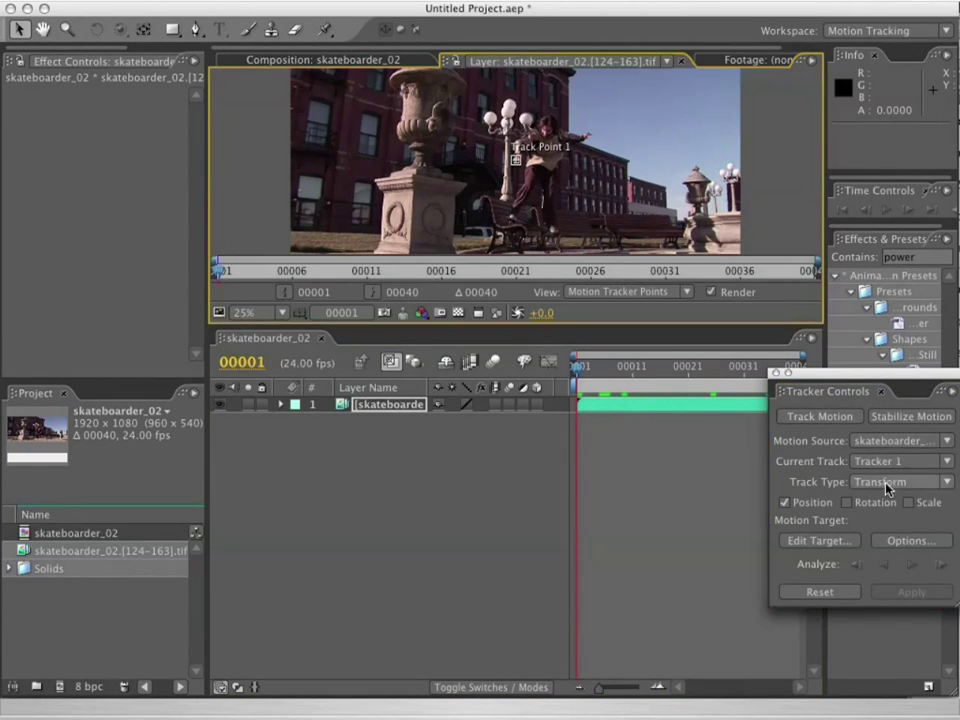
{"action": "left_click", "coordinate": [886, 483]}
{"action": "left_click", "coordinate": [889, 553]}
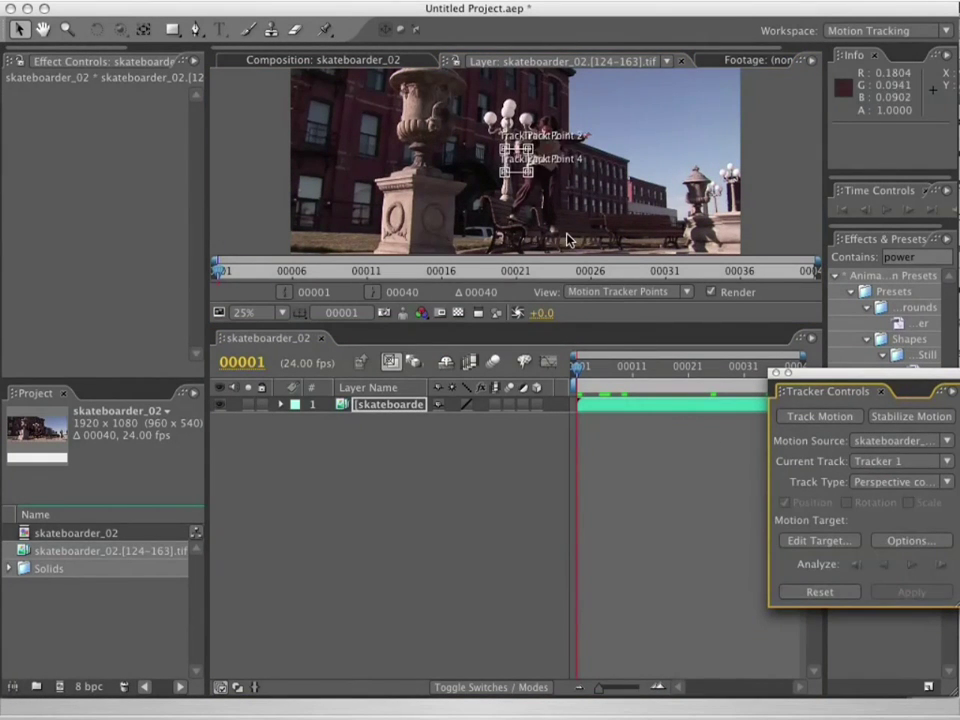
{"action": "key", "text": "period"}
{"action": "key", "text": "grave"}
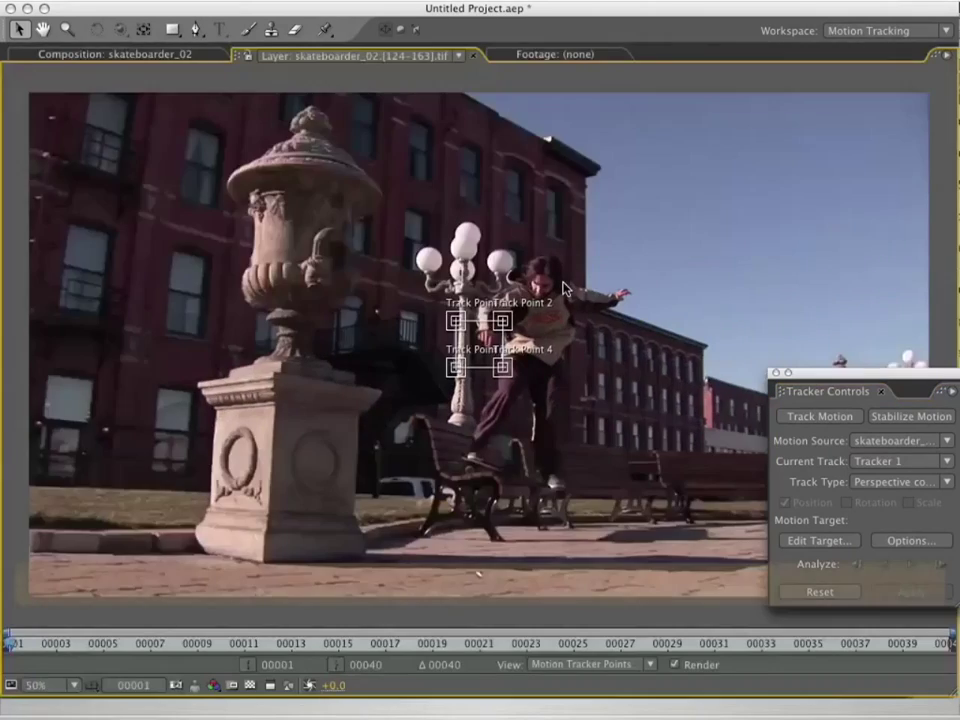
Step: Place the four track points roughly around the sunlit face of the stone pedestal at frame 1
{"action": "key", "text": "period"}
{"action": "key", "text": "space"}
{"action": "left_click_drag", "start_coordinate": [461, 390], "coordinate": [150, 595]}
{"action": "key", "text": "period"}
{"action": "key", "text": "comma"}
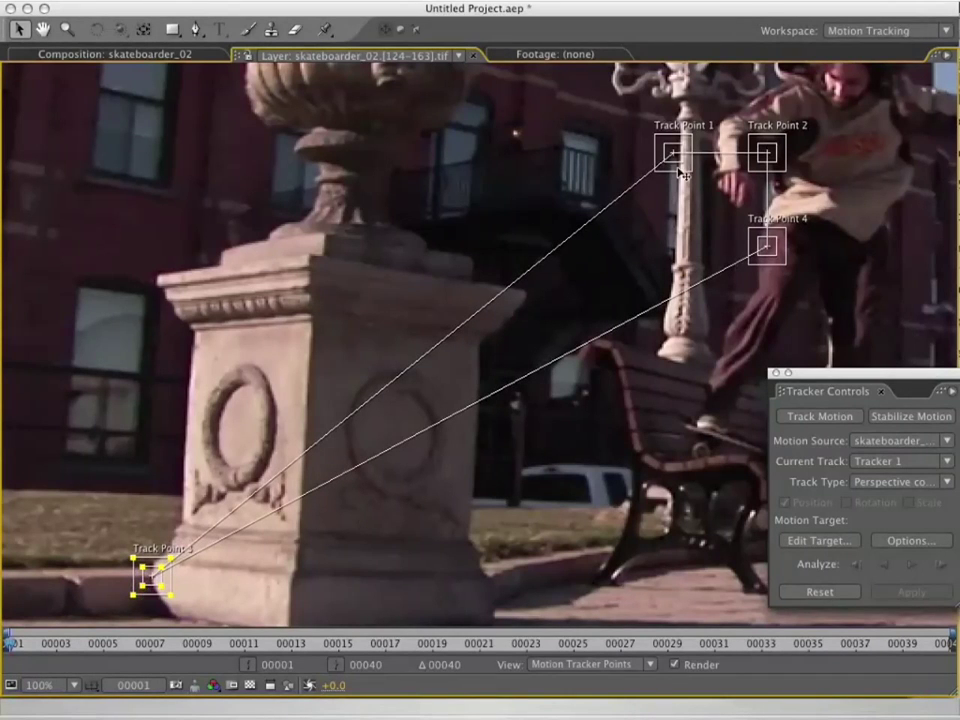
{"action": "left_click_drag", "start_coordinate": [680, 170], "coordinate": [168, 293]}
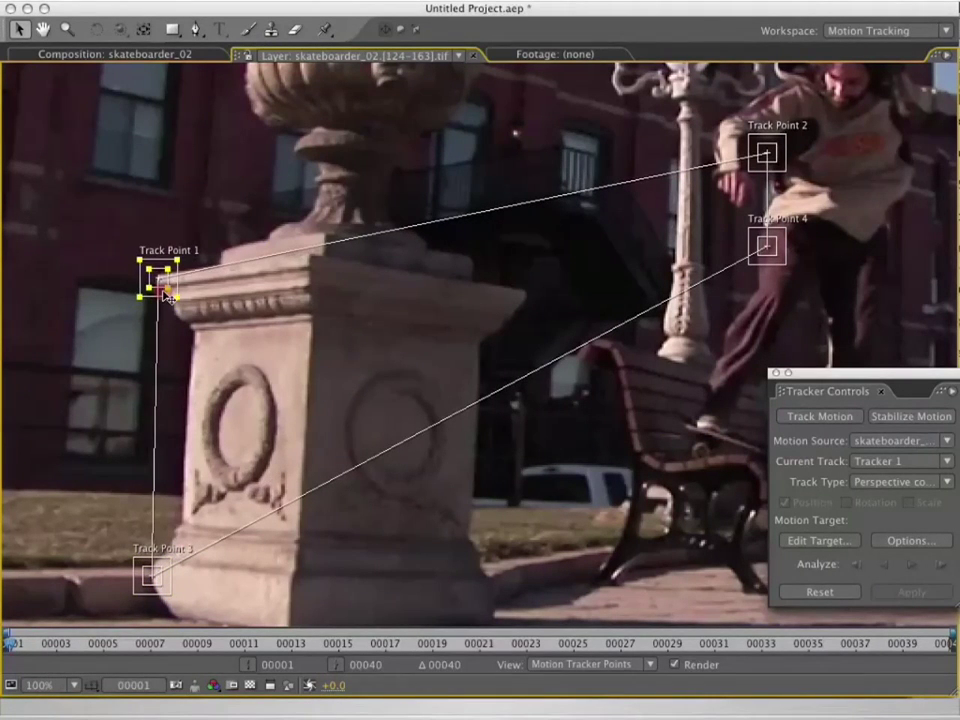
{"action": "left_click_drag", "start_coordinate": [787, 173], "coordinate": [450, 314]}
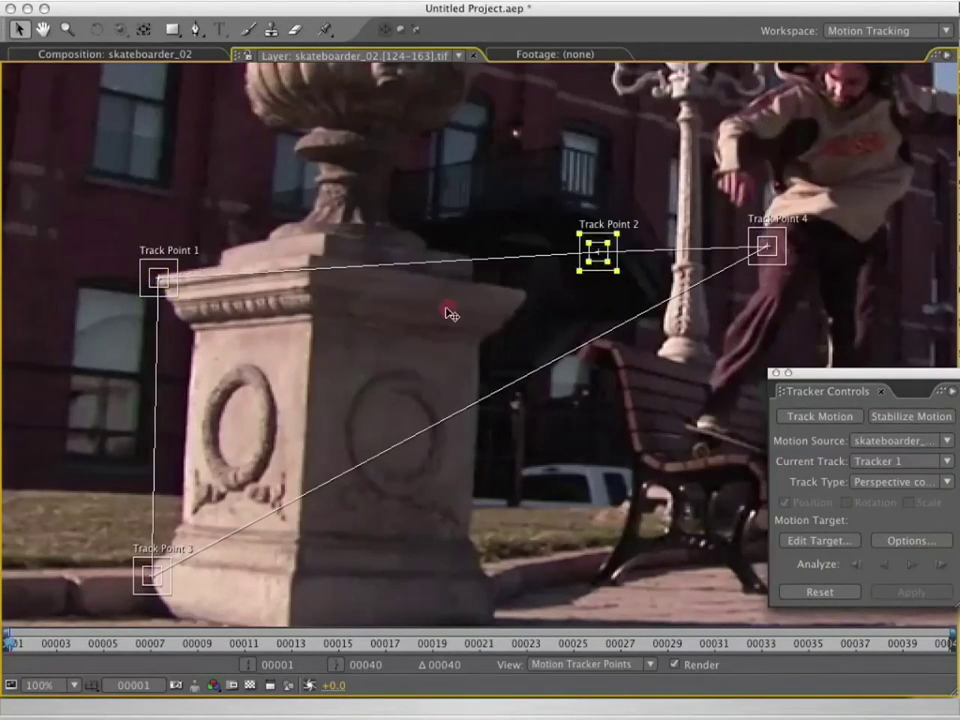
{"action": "left_click_drag", "start_coordinate": [780, 265], "coordinate": [314, 595]}
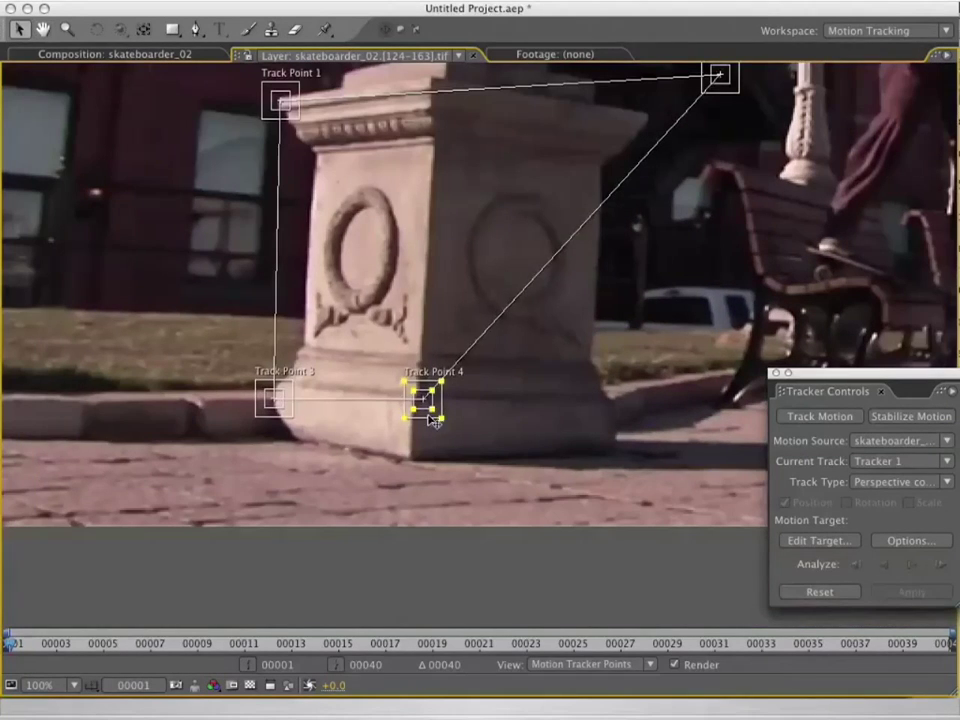
Step: Fit the track points to the pedestal face's corners and enlarge their feature and search regions
{"action": "left_click_drag", "start_coordinate": [434, 413], "coordinate": [423, 466]}
{"action": "left_click_drag", "start_coordinate": [722, 94], "coordinate": [613, 181]}
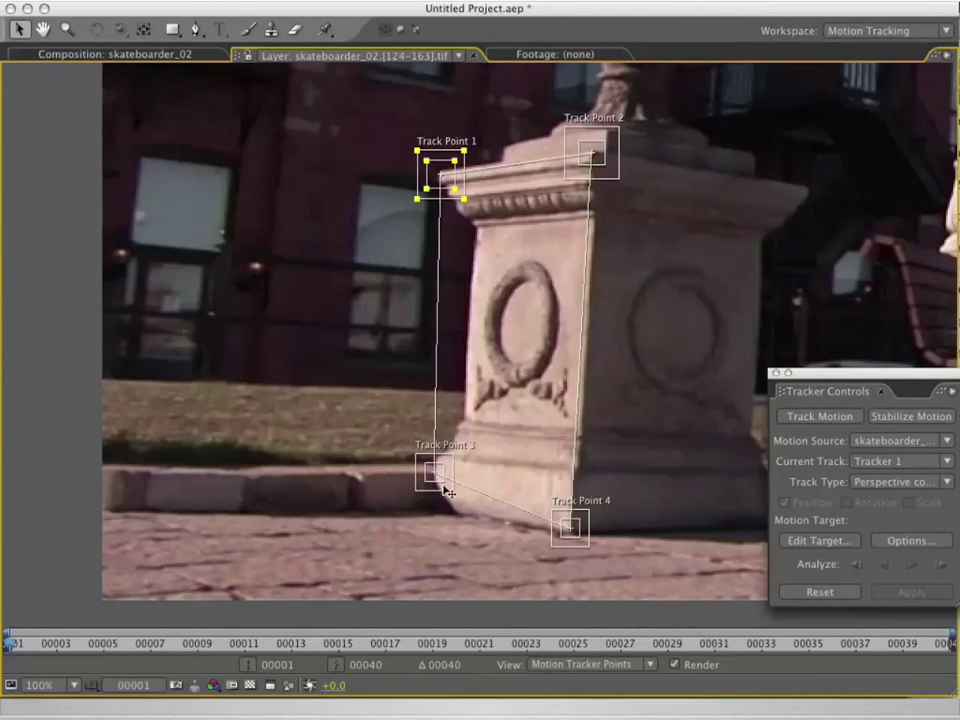
{"action": "left_click_drag", "start_coordinate": [590, 549], "coordinate": [582, 558]}
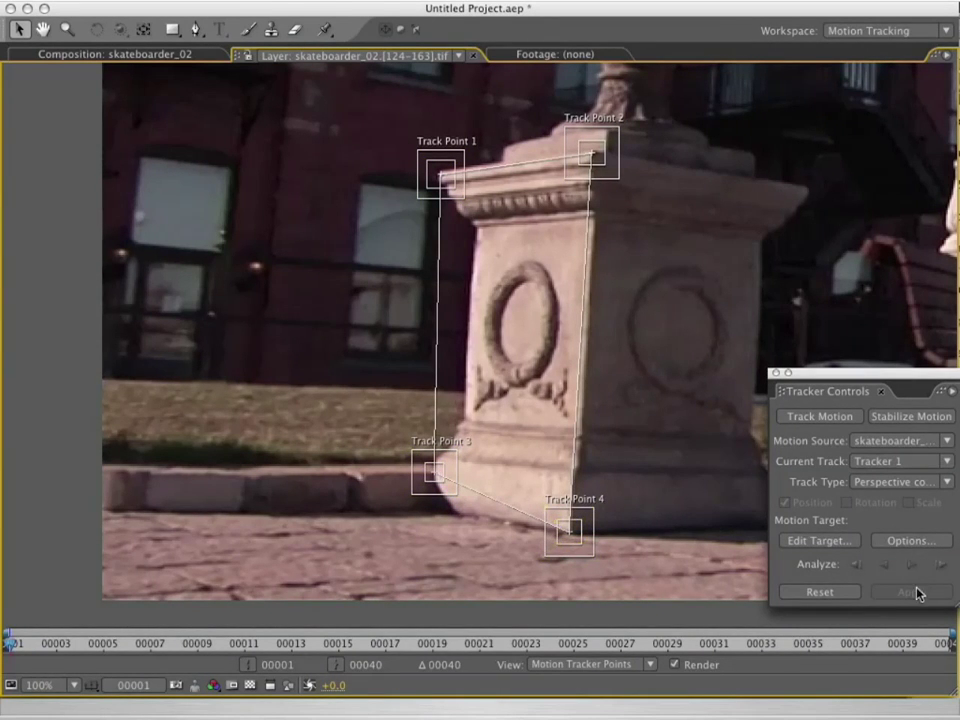
Step: Analyze the track forward through the shot and return to frame 1
{"action": "left_click", "coordinate": [913, 566]}
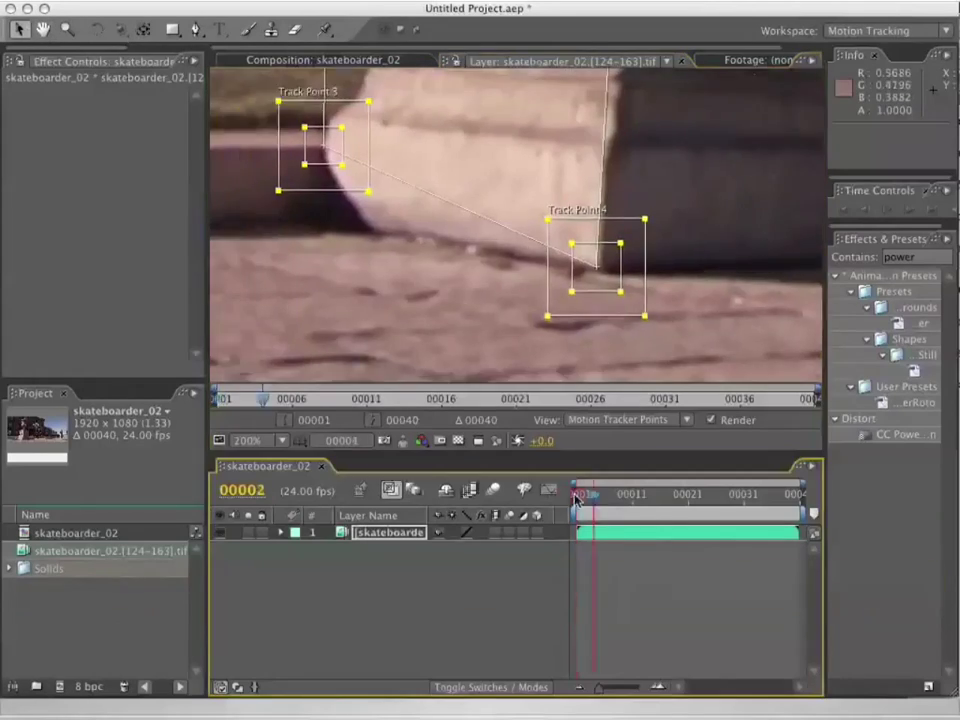
{"action": "left_click_drag", "start_coordinate": [578, 494], "coordinate": [546, 497]}
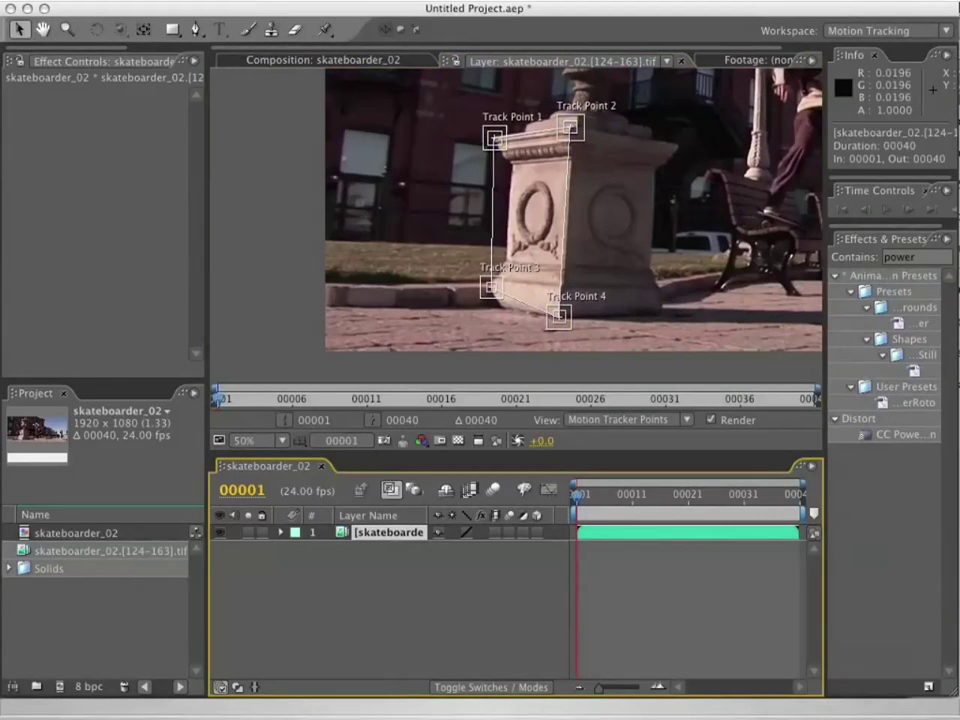
Step: Apply the saved powerRoto animation preset to the tracked skateboarder_02 layer
{"action": "left_click", "coordinate": [443, 4]}
{"action": "left_click", "coordinate": [514, 33]}
{"action": "left_click", "coordinate": [502, 150]}
{"action": "left_click", "coordinate": [720, 587]}
Step: Examine the layer's motion trackers and the preset's CC Power Pin, sx and sy effects
{"action": "left_click", "coordinate": [281, 532]}
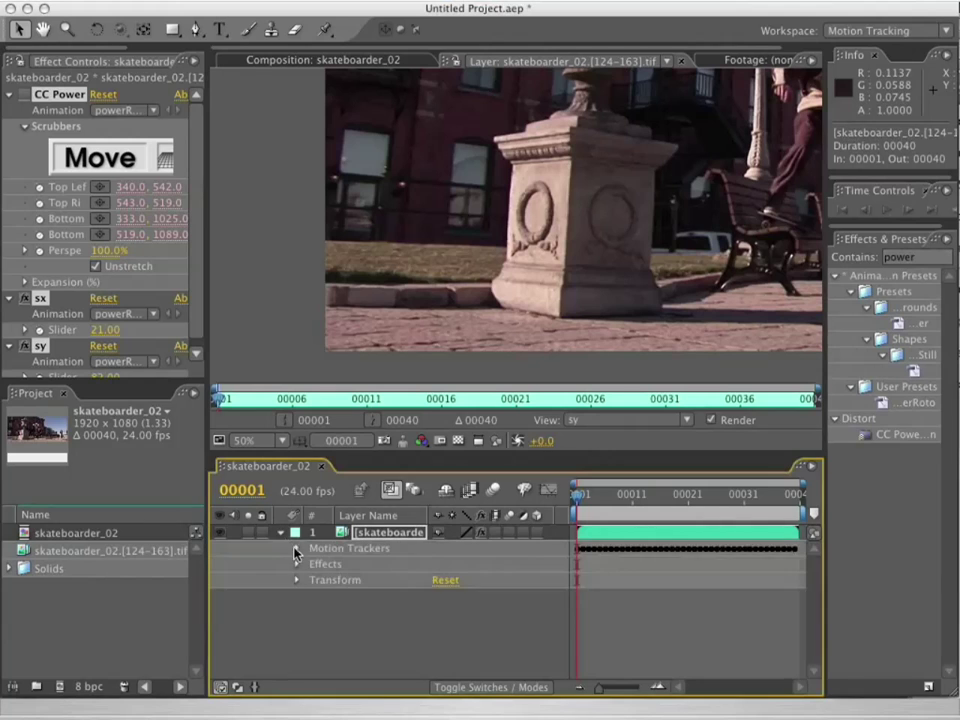
{"action": "left_click", "coordinate": [297, 549]}
{"action": "left_click", "coordinate": [297, 549]}
{"action": "left_click", "coordinate": [297, 564]}
{"action": "left_click", "coordinate": [313, 580]}
{"action": "scroll", "coordinate": [317, 582], "scroll_direction": "down", "scroll_amount": 1}
{"action": "left_click_drag", "start_coordinate": [443, 455], "coordinate": [443, 303]}
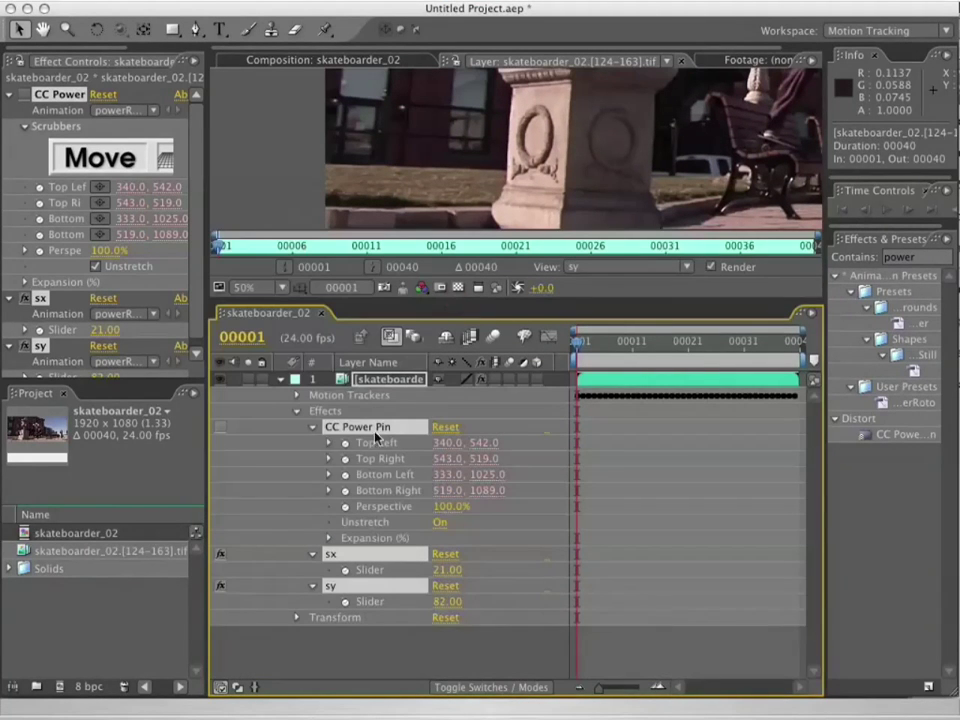
Step: Examine the tracker expressions on CC Power Pin's Top Left and Top Right properties and the sx and sy sliders
{"action": "left_click", "coordinate": [329, 443]}
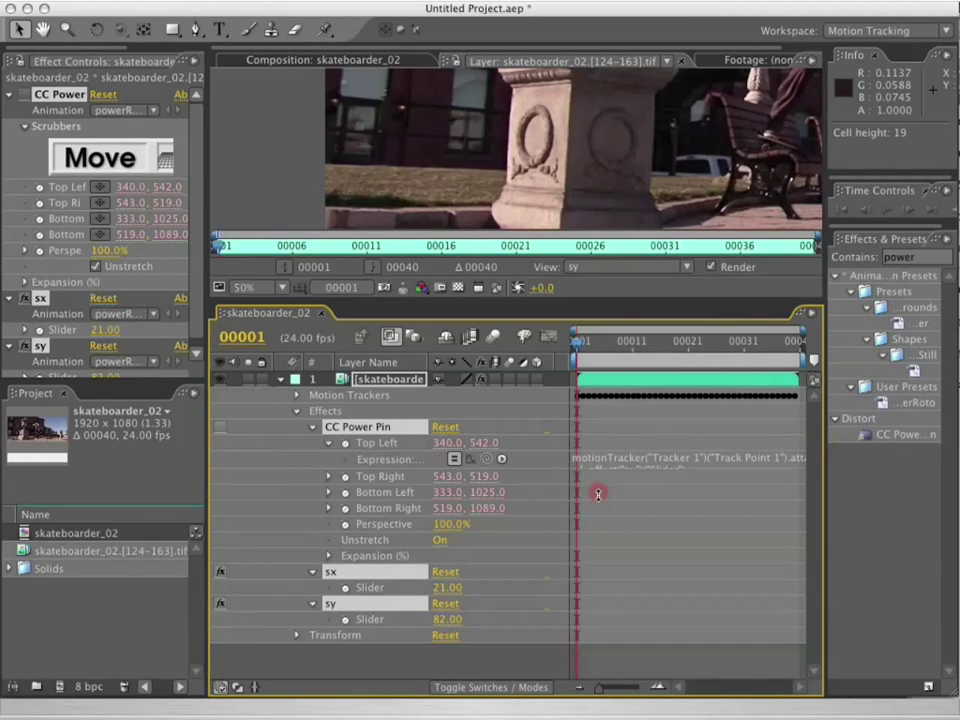
{"action": "left_click_drag", "start_coordinate": [597, 494], "coordinate": [598, 527]}
{"action": "left_click_drag", "start_coordinate": [821, 480], "coordinate": [909, 476]}
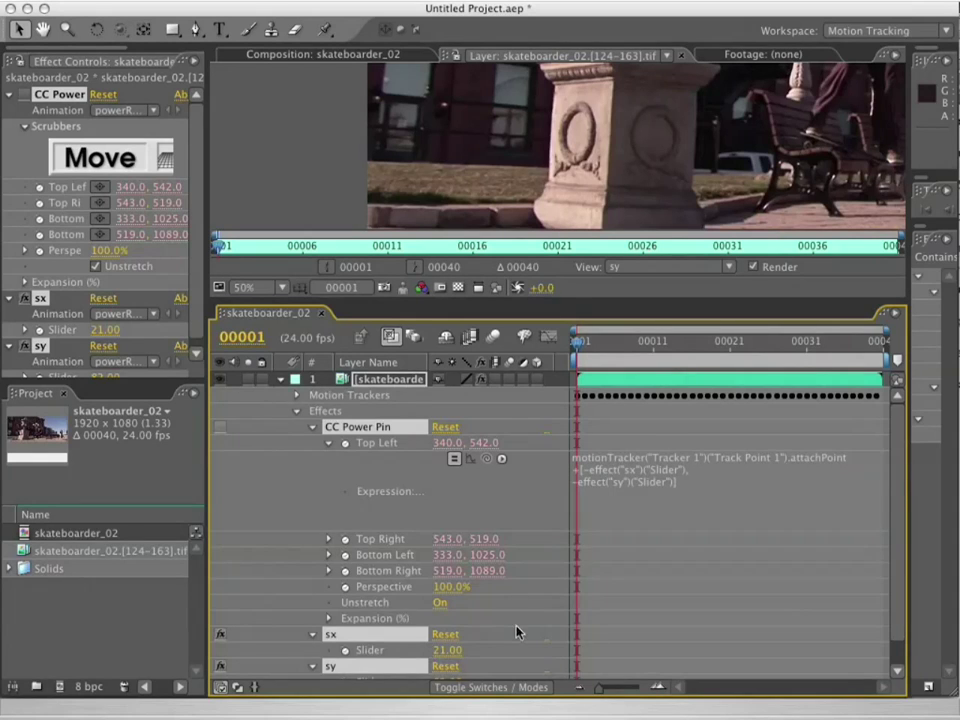
{"action": "scroll", "coordinate": [447, 657], "scroll_direction": "down", "scroll_amount": 1}
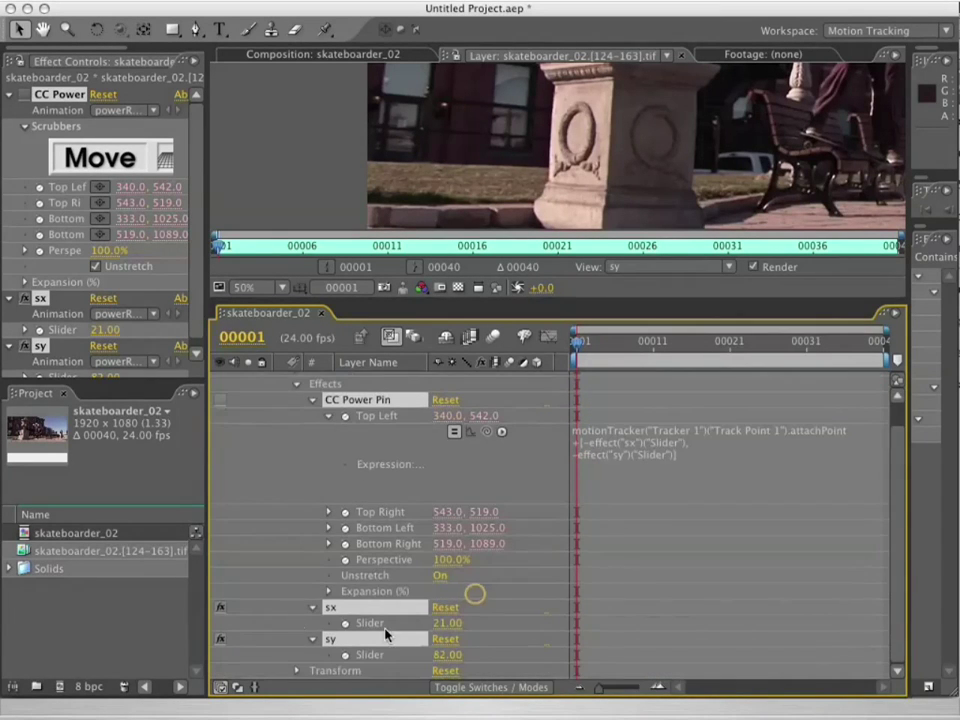
{"action": "left_click", "coordinate": [328, 511]}
{"action": "left_click_drag", "start_coordinate": [604, 581], "coordinate": [604, 588]}
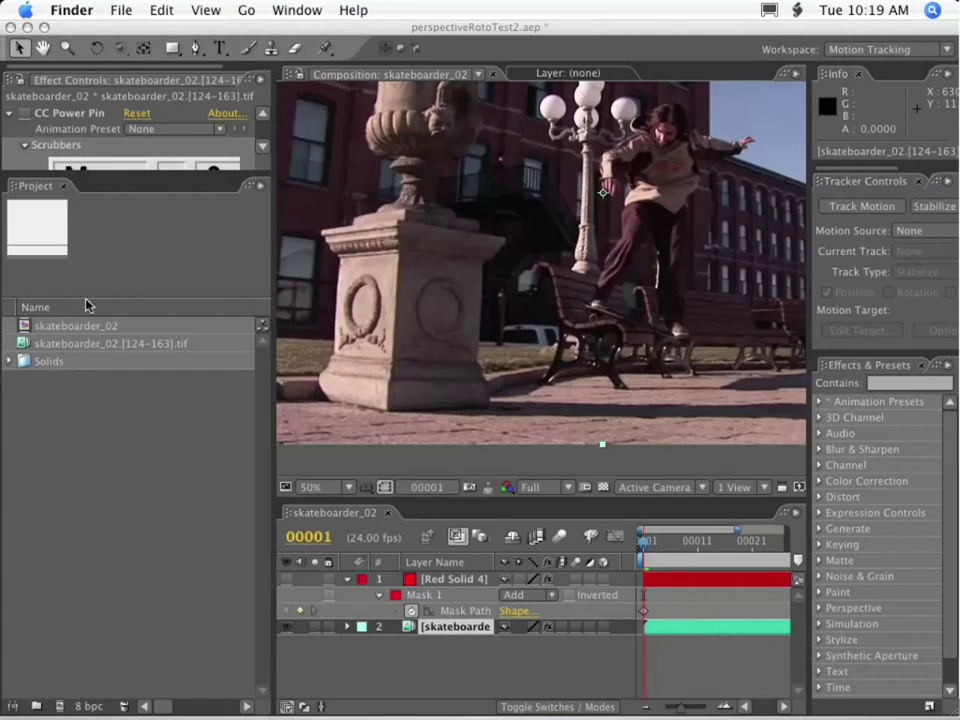
Step: In the perspectiveRotoTest2 project, create a new composition from skateboarder_02.[124-163].tif and apply CC Power Pin to its layer
{"action": "left_click", "coordinate": [90, 343]}
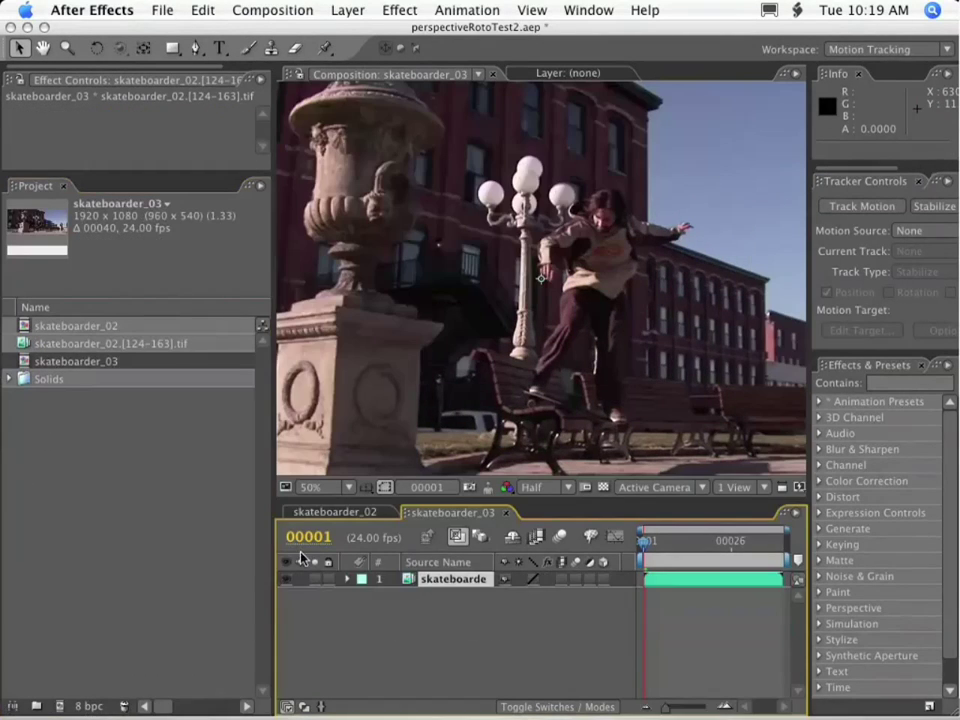
{"action": "left_click", "coordinate": [384, 511]}
{"action": "left_click", "coordinate": [446, 579]}
{"action": "left_click", "coordinate": [399, 10]}
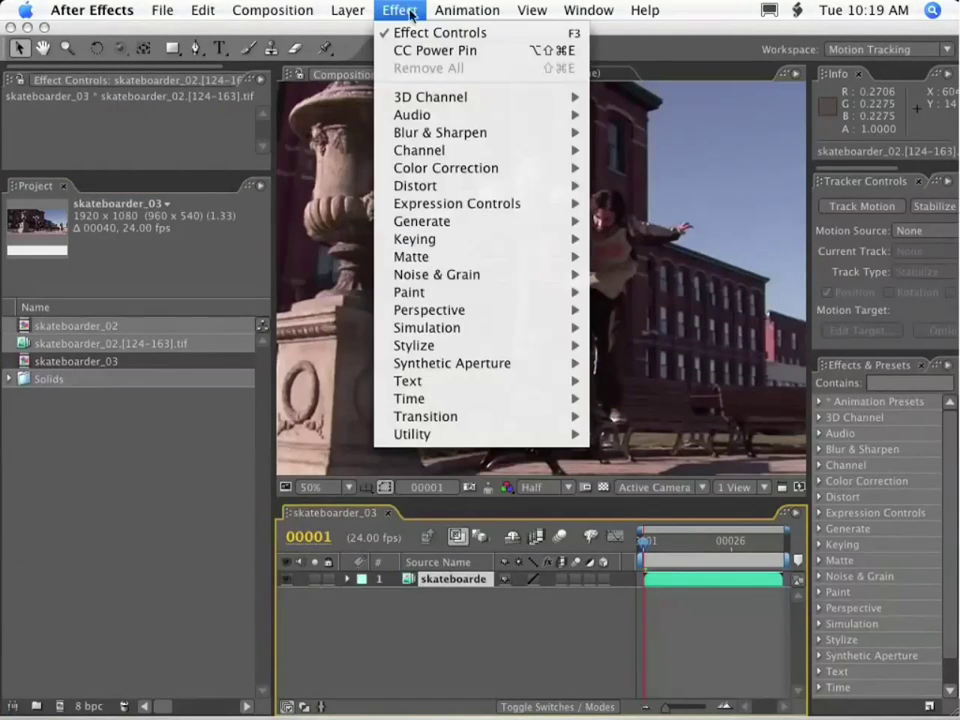
{"action": "mouse_move", "coordinate": [470, 167]}
{"action": "mouse_move", "coordinate": [415, 185]}
{"action": "left_click", "coordinate": [744, 261]}
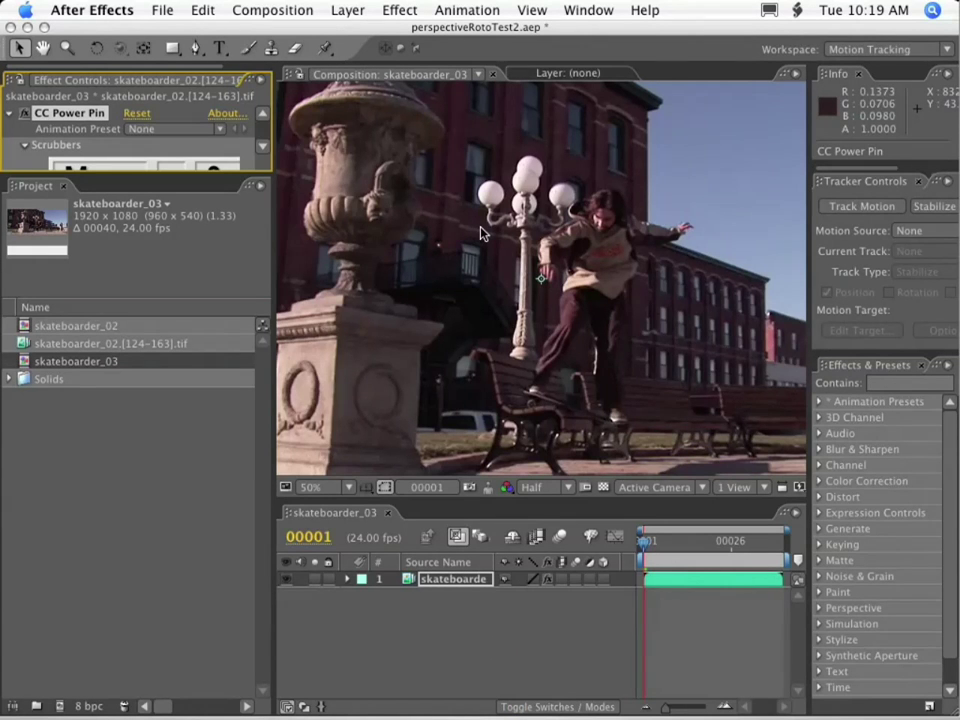
Step: Reveal the CC Power Pin effect and move its four corner pins roughly onto the pedestal
{"action": "key", "text": "comma"}
{"action": "left_click", "coordinate": [347, 579]}
{"action": "left_click", "coordinate": [363, 594]}
{"action": "left_click_drag", "start_coordinate": [316, 153], "coordinate": [400, 301]}
{"action": "left_click_drag", "start_coordinate": [766, 153], "coordinate": [438, 299]}
{"action": "left_click_drag", "start_coordinate": [766, 405], "coordinate": [427, 388]}
{"action": "left_click_drag", "start_coordinate": [316, 405], "coordinate": [406, 378]}
Step: Align the pins to the pedestal's sunlit face at about 360, 621; 524, 598; 350, 987; and 498, 1006
{"action": "key", "text": "period"}
{"action": "key", "text": "period"}
{"action": "key", "text": "grave"}
{"action": "left_click_drag", "start_coordinate": [70, 462], "coordinate": [563, 186]}
{"action": "left_click_drag", "start_coordinate": [407, 219], "coordinate": [409, 207]}
{"action": "left_click_drag", "start_coordinate": [519, 578], "coordinate": [540, 569]}
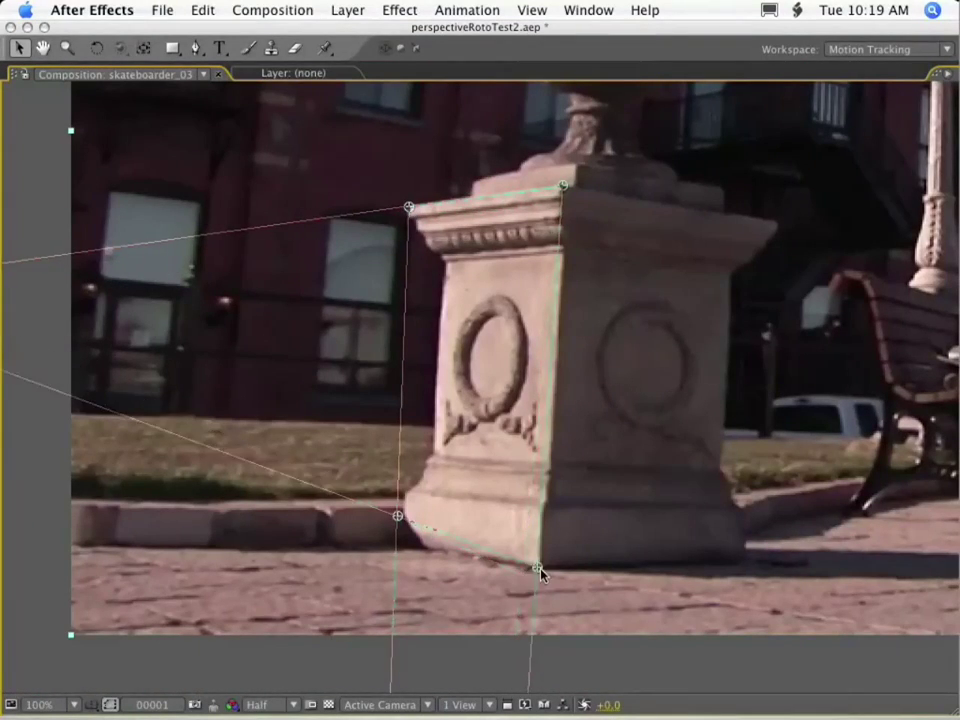
{"action": "left_click_drag", "start_coordinate": [398, 517], "coordinate": [402, 553]}
{"action": "key", "text": "grave"}
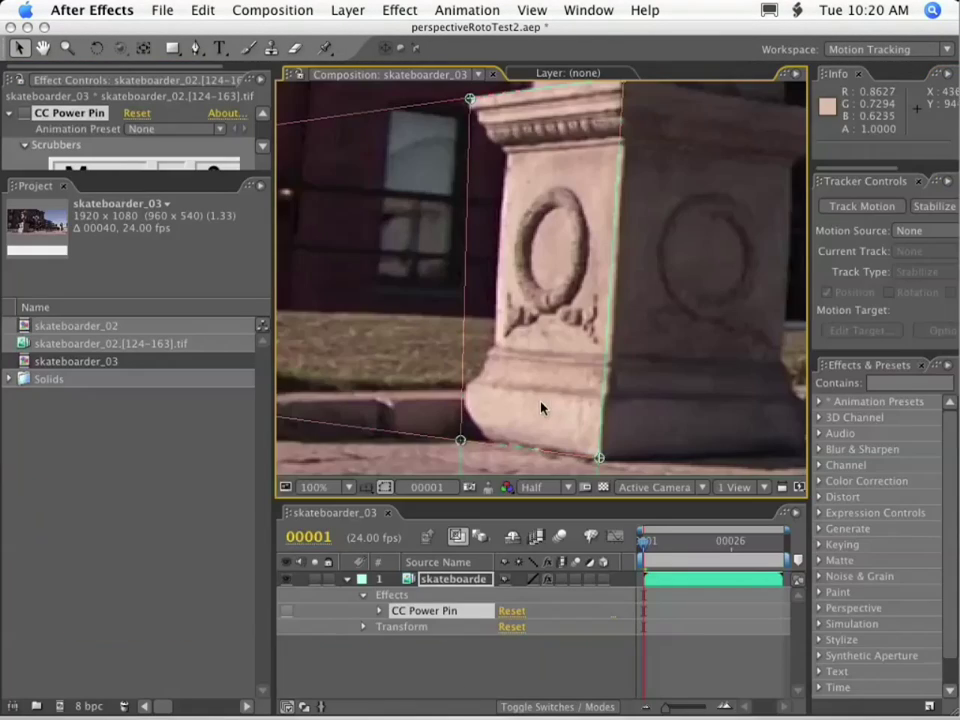
Step: Expand the CC Power Pin properties and turn Unstretch on
{"action": "left_click", "coordinate": [381, 611]}
{"action": "scroll", "coordinate": [421, 663], "scroll_direction": "down", "scroll_amount": 1}
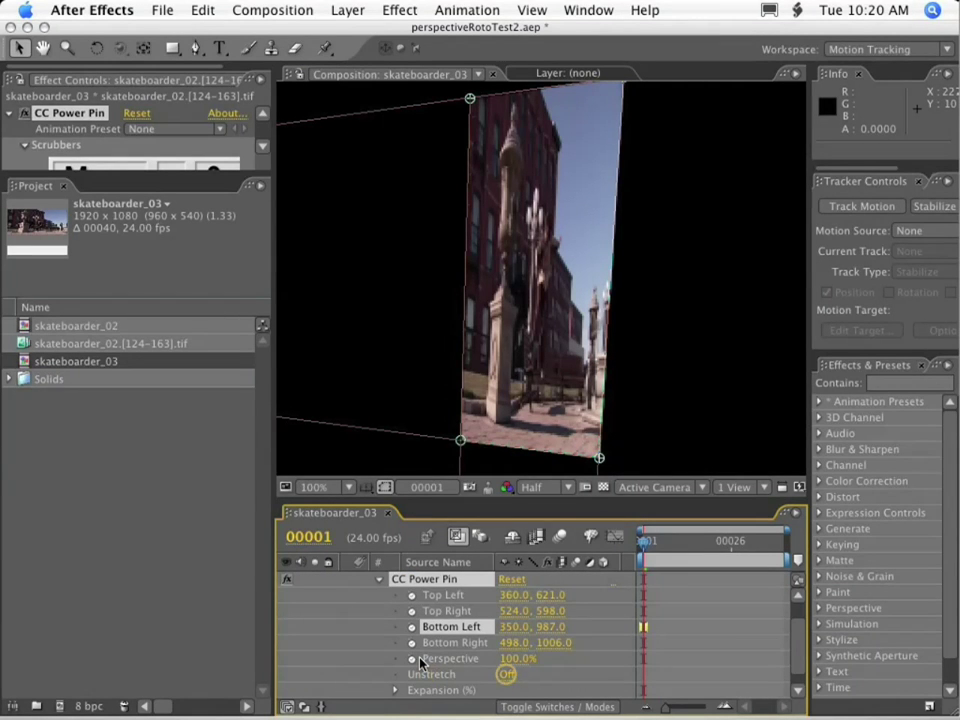
{"action": "left_click", "coordinate": [507, 675]}
{"action": "scroll", "coordinate": [686, 221], "scroll_direction": "down", "scroll_amount": 4}
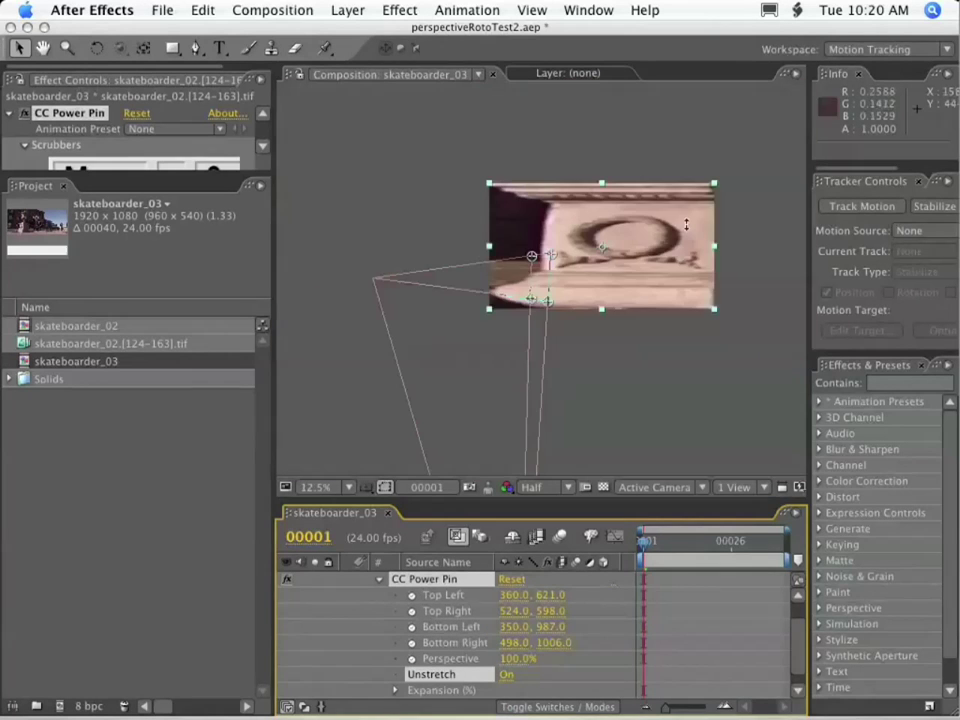
Step: Try moving Top Left to 339, 566 and raising Top Right on the unstretched image, and undo the changes
{"action": "left_click_drag", "start_coordinate": [682, 221], "coordinate": [557, 250]}
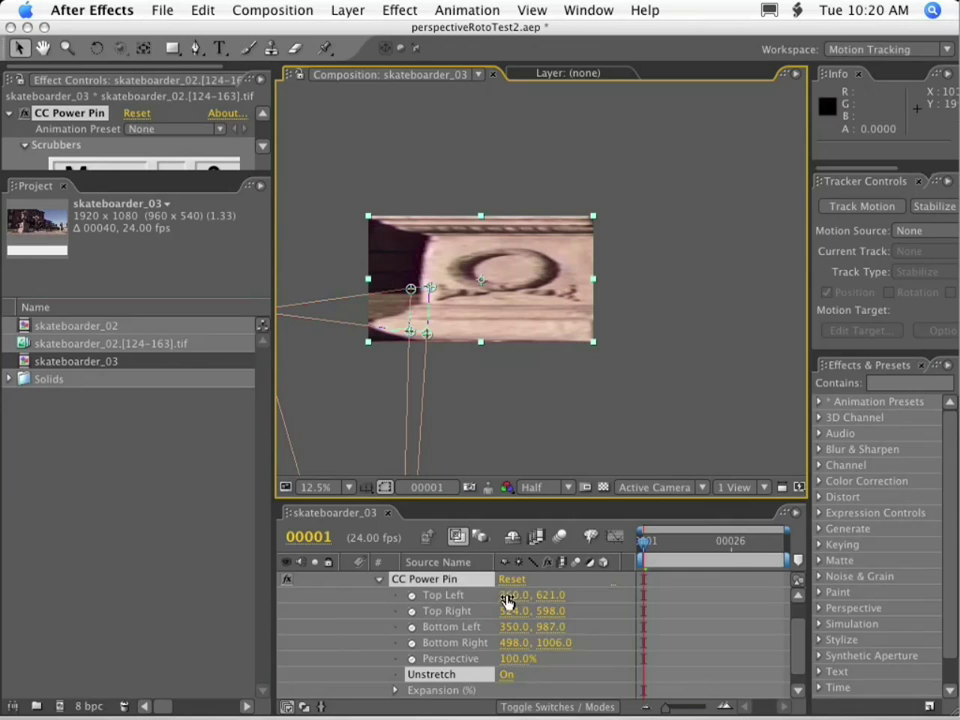
{"action": "left_click_drag", "start_coordinate": [508, 600], "coordinate": [491, 600]}
{"action": "left_click_drag", "start_coordinate": [551, 601], "coordinate": [517, 604]}
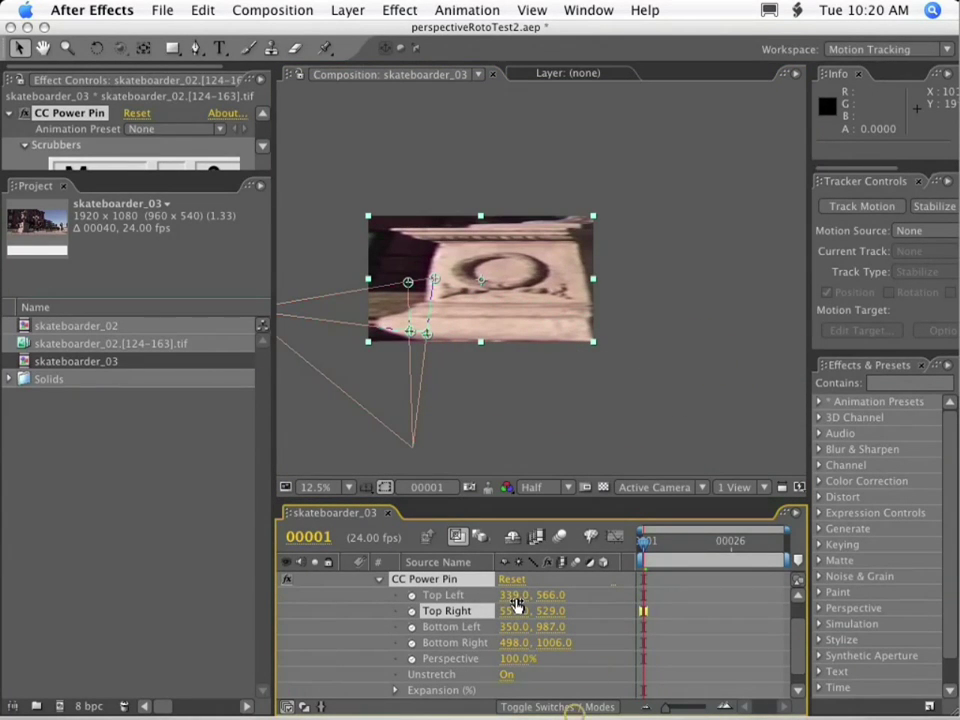
{"action": "key", "text": "super+z"}
{"action": "key", "text": "super+z"}
{"action": "key", "text": "super+z"}
{"action": "key", "text": "super+z"}
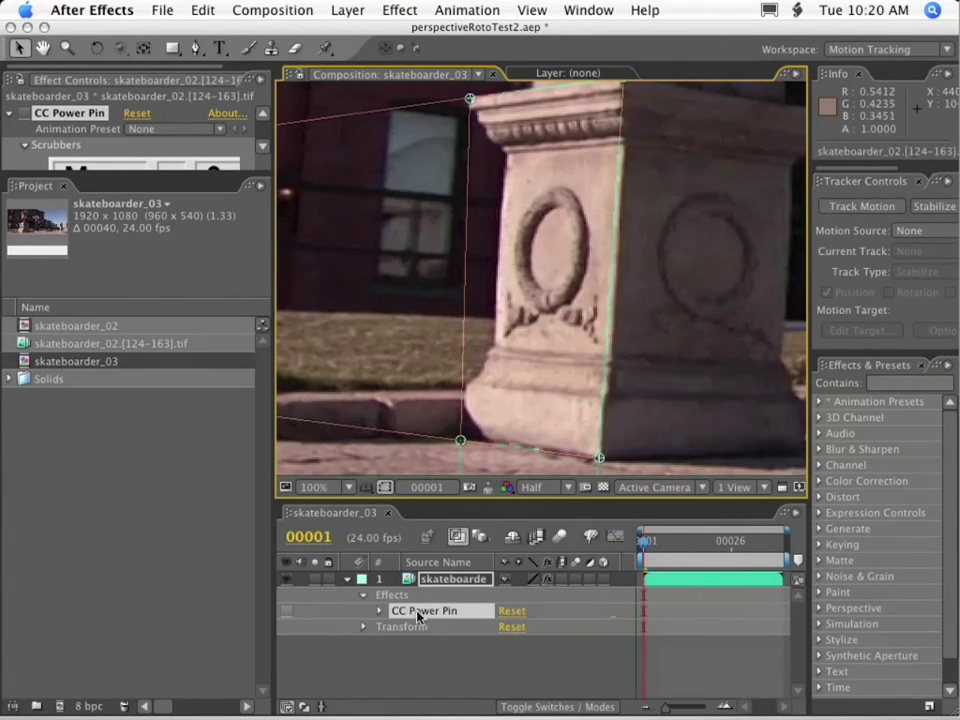
Step: Enable the CC Power Pin effect and switch its Unstretch option on
{"action": "left_click", "coordinate": [286, 610]}
{"action": "left_click", "coordinate": [379, 611]}
{"action": "left_click", "coordinate": [507, 674]}
{"action": "scroll", "coordinate": [486, 264], "scroll_direction": "down", "scroll_amount": 4}
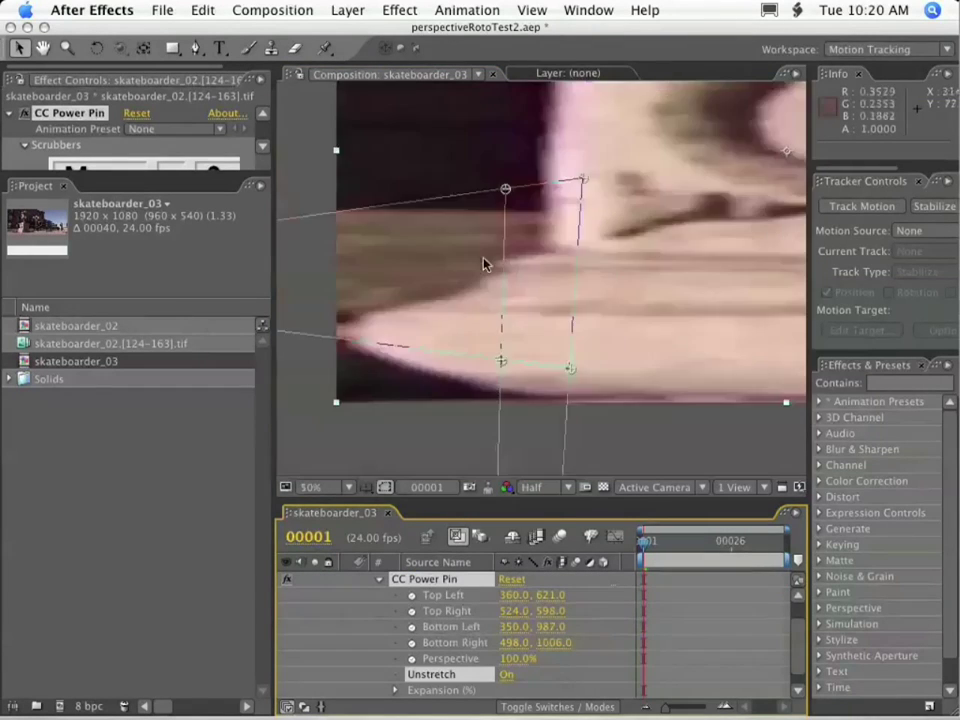
Step: Try Top Left at 339, 566 and Top Right at 557, 541, returning them to 360, 621 and 524, 598
{"action": "key", "text": "space"}
{"action": "left_click_drag", "start_coordinate": [669, 221], "coordinate": [548, 253]}
{"action": "left_click_drag", "start_coordinate": [508, 598], "coordinate": [489, 598]}
{"action": "left_click_drag", "start_coordinate": [548, 596], "coordinate": [495, 608]}
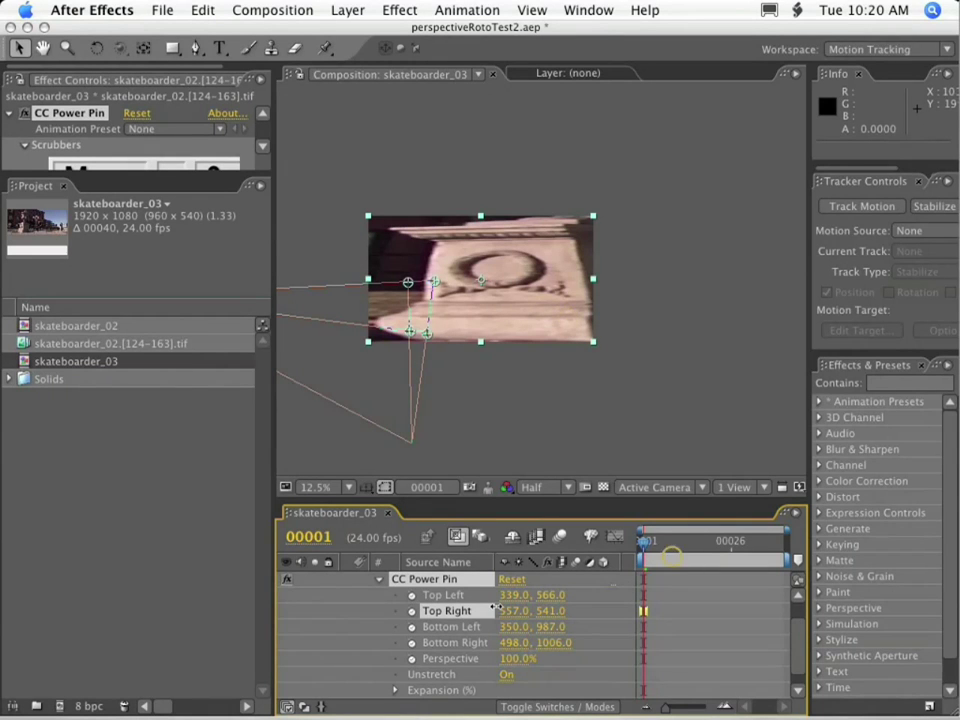
{"action": "mouse_move", "coordinate": [496, 607]}
{"action": "left_mouse_down"}
{"action": "mouse_move", "coordinate": [488, 606]}
{"action": "mouse_move", "coordinate": [531, 608]}
{"action": "mouse_move", "coordinate": [490, 611]}
{"action": "left_mouse_up"}
{"action": "left_click_drag", "start_coordinate": [551, 595], "coordinate": [592, 595]}
{"action": "left_click_drag", "start_coordinate": [514, 595], "coordinate": [530, 595]}
{"action": "left_click", "coordinate": [507, 675]}
Step: Add a second CC Power Pin to the layer, disable it, and place it above the first
{"action": "left_click_drag", "start_coordinate": [596, 499], "coordinate": [596, 370]}
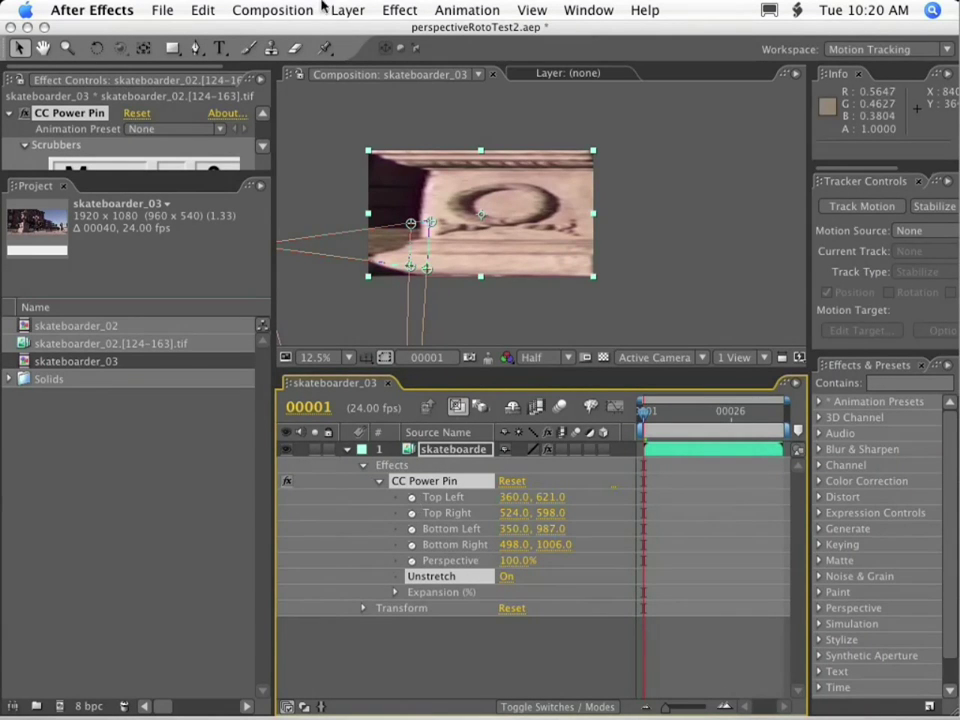
{"action": "left_click", "coordinate": [395, 11]}
{"action": "left_click", "coordinate": [420, 48]}
{"action": "left_click", "coordinate": [287, 609]}
{"action": "left_click_drag", "start_coordinate": [428, 608], "coordinate": [426, 481]}
Step: Expand both CC Power Pins and add expressions to all four corner properties of CC Power Pin 2
{"action": "left_click", "coordinate": [378, 498]}
{"action": "key", "text": "e"}
{"action": "key", "text": "e"}
{"action": "key", "text": "e"}
{"action": "left_click", "coordinate": [379, 481]}
{"action": "left_click", "coordinate": [379, 466]}
{"action": "left_click_drag", "start_coordinate": [514, 371], "coordinate": [511, 156]}
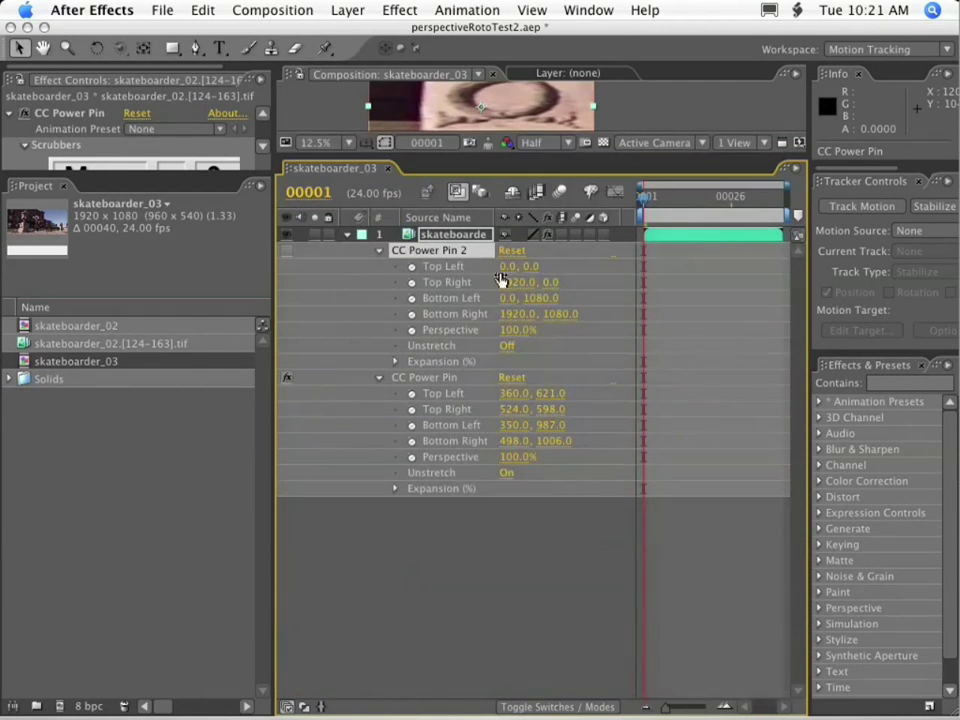
{"action": "left_click", "coordinate": [411, 267], "text": "alt"}
{"action": "left_click", "coordinate": [411, 298], "text": "alt"}
{"action": "left_click", "coordinate": [411, 330], "text": "alt"}
{"action": "left_click", "coordinate": [411, 361], "text": "alt"}
Step: Link each corner expression of CC Power Pin 2 to the matching corner of the original CC Power Pin
{"action": "left_click_drag", "start_coordinate": [552, 282], "coordinate": [420, 460]}
{"action": "left_click_drag", "start_coordinate": [552, 316], "coordinate": [445, 473]}
{"action": "left_click_drag", "start_coordinate": [553, 345], "coordinate": [450, 489]}
{"action": "left_click_drag", "start_coordinate": [553, 377], "coordinate": [450, 505]}
{"action": "left_click_drag", "start_coordinate": [809, 364], "coordinate": [922, 362]}
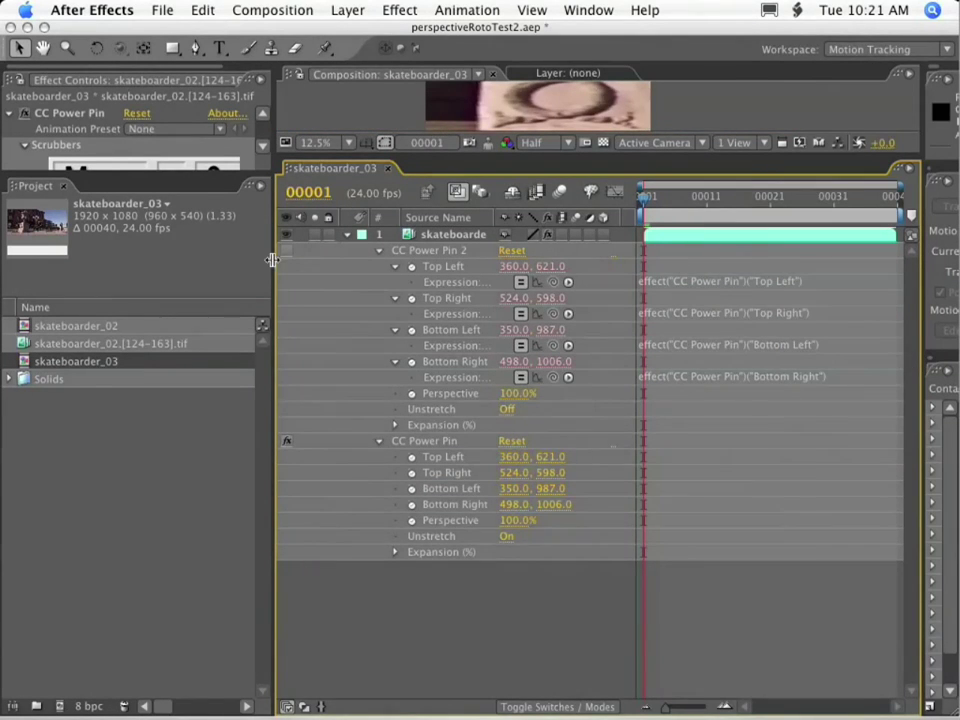
Step: Collapse both CC Power Pins and add two Slider Control effects to the layer
{"action": "left_click_drag", "start_coordinate": [271, 260], "coordinate": [152, 260]}
{"action": "left_click", "coordinate": [255, 441]}
{"action": "left_click", "coordinate": [255, 250]}
{"action": "left_click", "coordinate": [398, 10]}
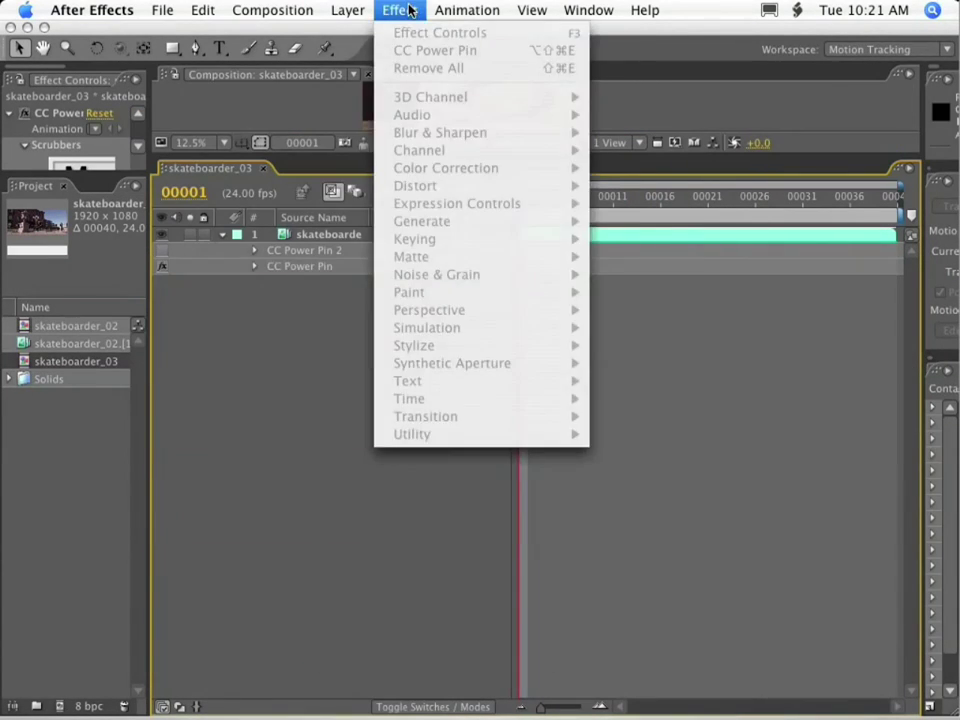
{"action": "left_click", "coordinate": [398, 10]}
{"action": "mouse_move", "coordinate": [456, 203]}
{"action": "left_click", "coordinate": [645, 291]}
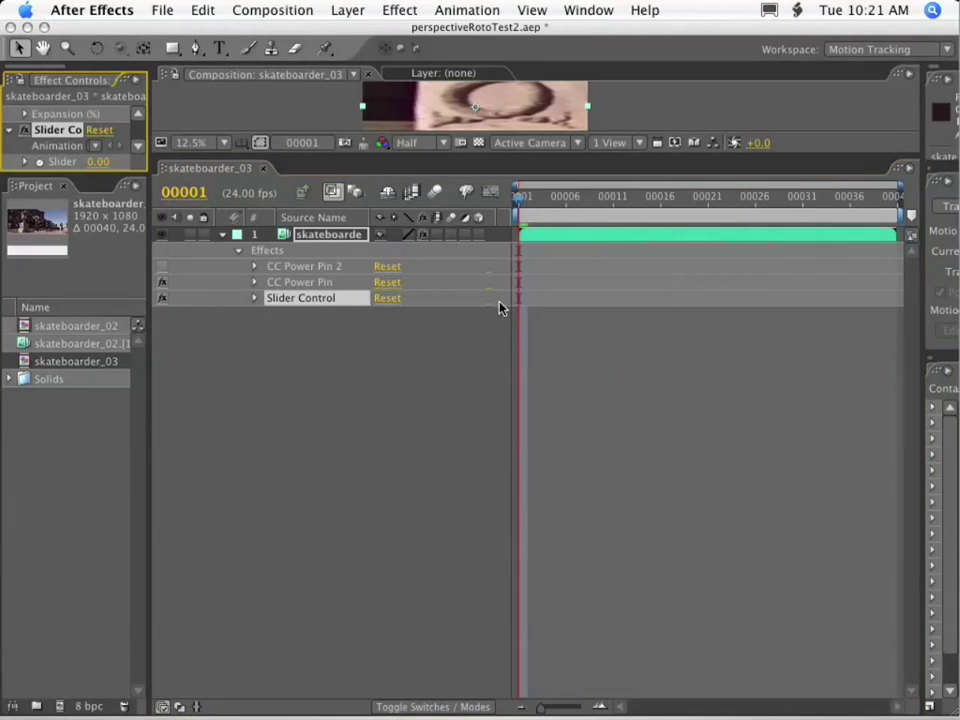
{"action": "key", "text": "super+d"}
{"action": "left_click", "coordinate": [292, 305]}
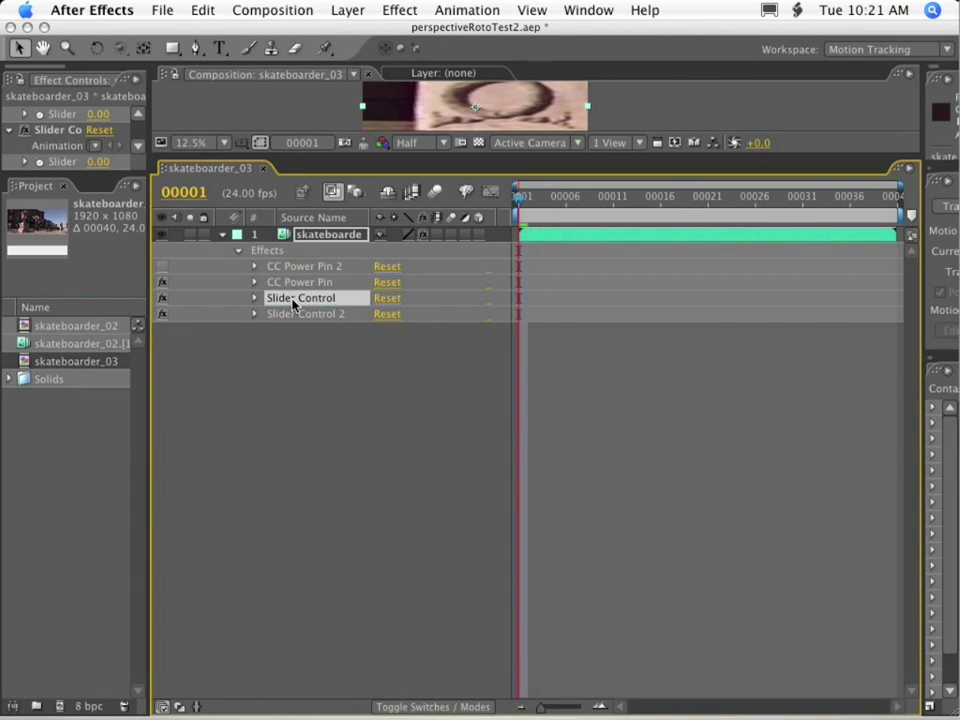
Step: Rename the two Slider Control effects as sx and sy
{"action": "key", "text": "Return"}
{"action": "type", "text": "sx"}
{"action": "key", "text": "Return"}
{"action": "left_click", "coordinate": [293, 315]}
{"action": "key", "text": "Return"}
{"action": "type", "text": "s"}
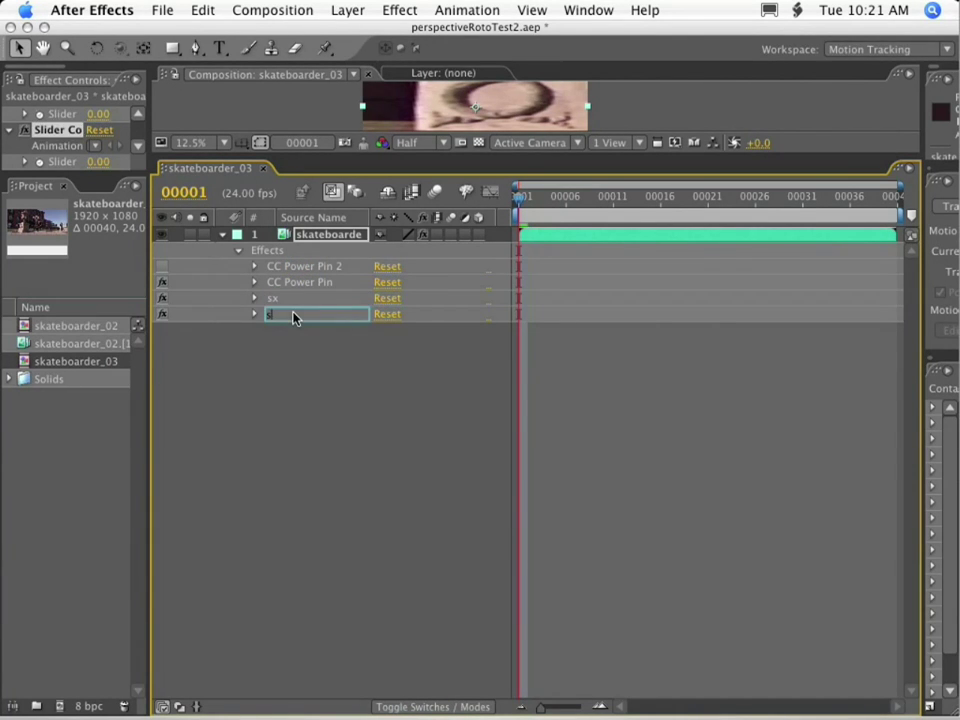
{"action": "type", "text": "y"}
{"action": "key", "text": "Return"}
Step: Expand CC Power Pin 2 and append the offset +[sx,sy] to its Top Left expression
{"action": "left_click", "coordinate": [254, 267]}
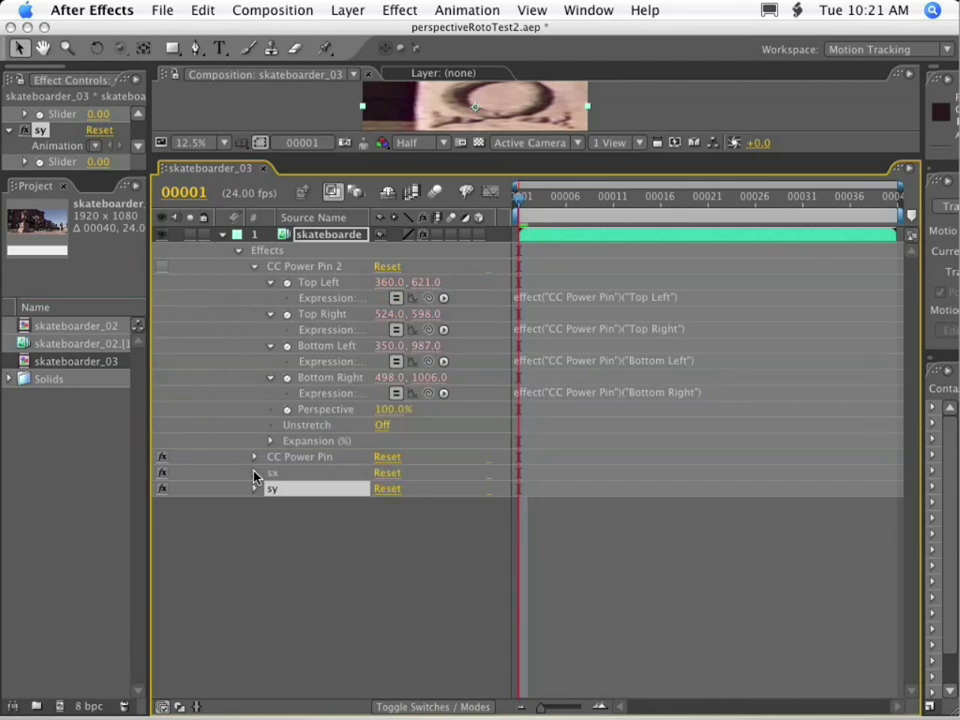
{"action": "left_click", "coordinate": [611, 298]}
{"action": "type", "text": "+"}
{"action": "key", "text": "Return"}
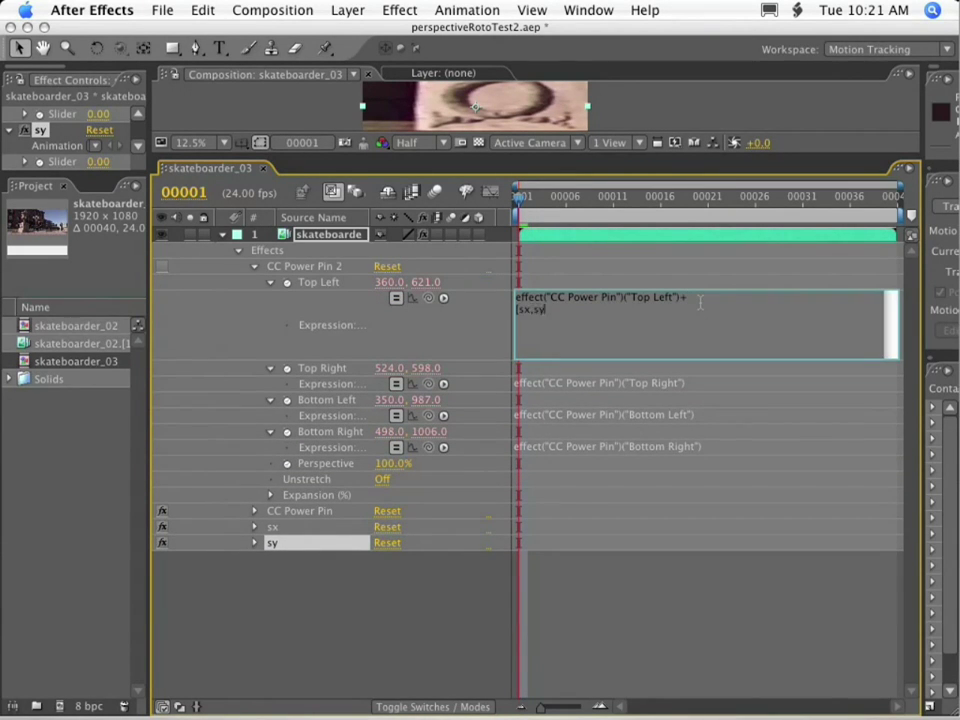
{"action": "type", "text": "[sx,sy]"}
{"action": "left_click", "coordinate": [583, 646]}
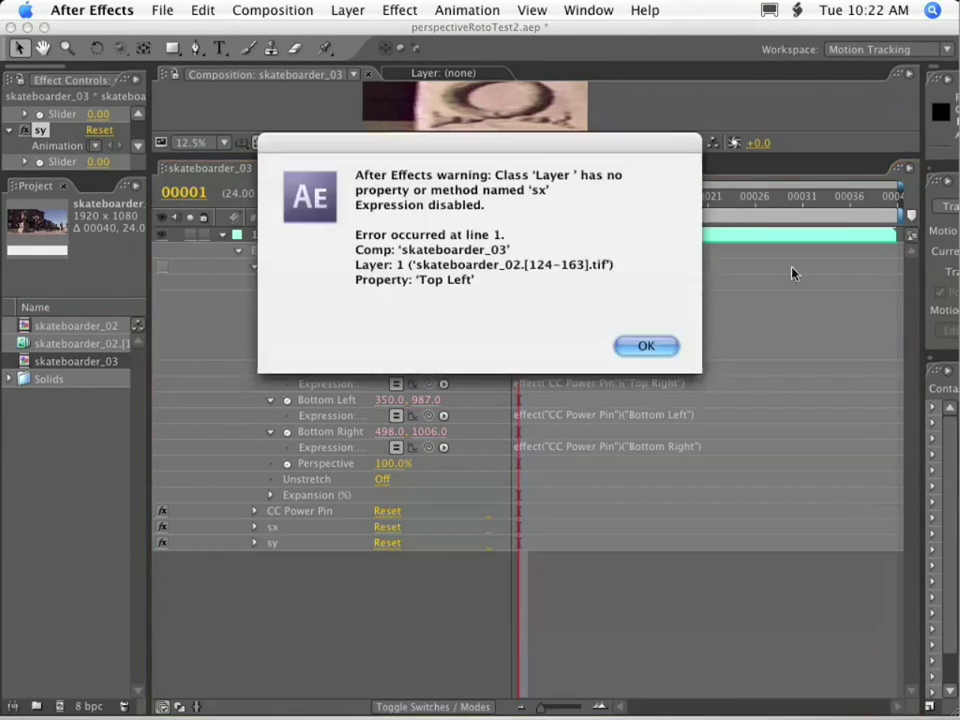
{"action": "left_click", "coordinate": [646, 345]}
Step: Replace sx and sy in the Top Left expression with links to the sliders of the sx and sy effects
{"action": "left_click", "coordinate": [254, 527]}
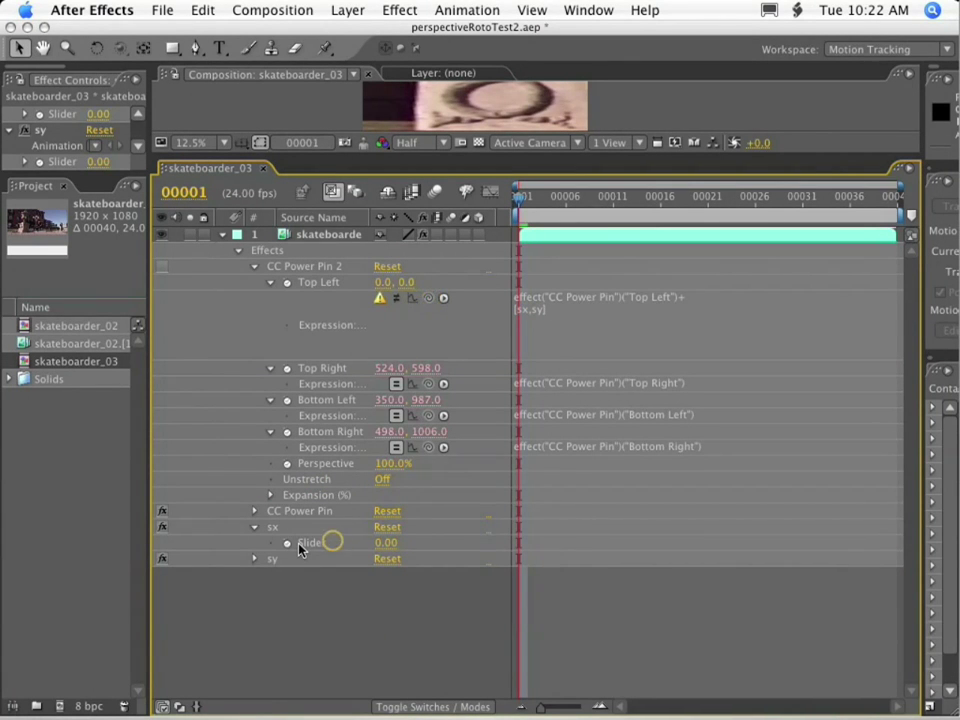
{"action": "double_click", "coordinate": [523, 310]}
{"action": "left_click", "coordinate": [527, 312]}
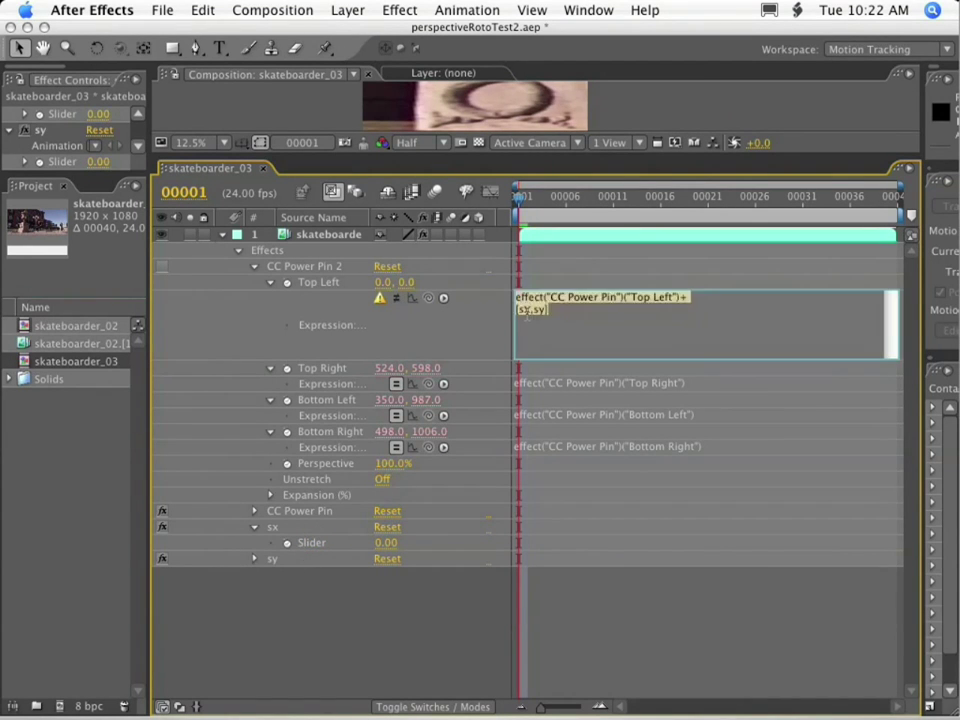
{"action": "left_click_drag", "start_coordinate": [428, 297], "coordinate": [326, 540]}
{"action": "left_click", "coordinate": [255, 559]}
{"action": "key", "text": "Return"}
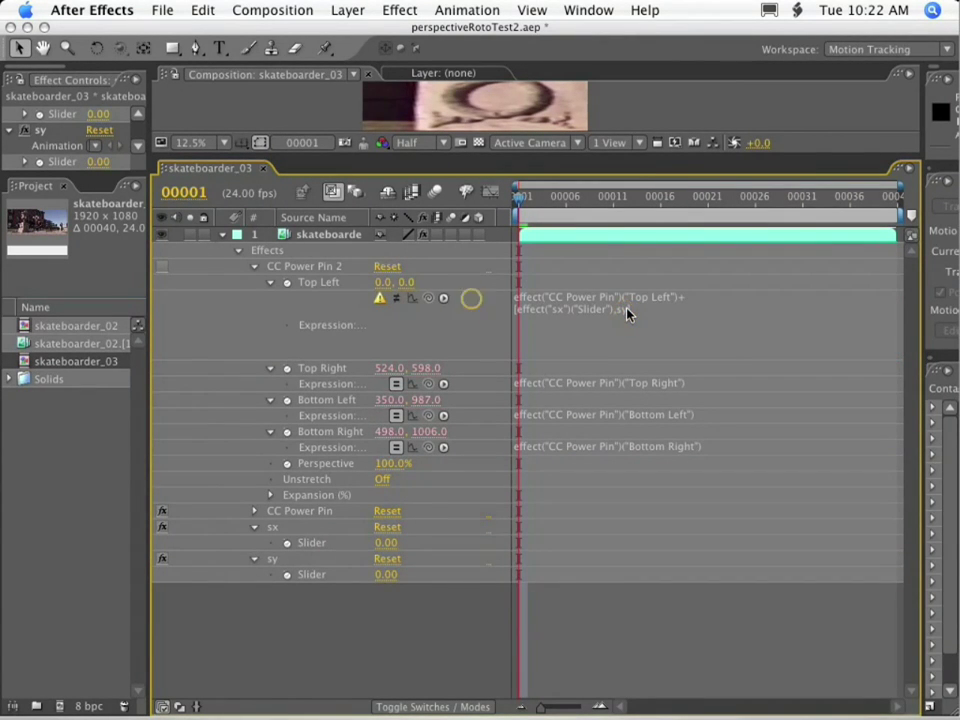
{"action": "double_click", "coordinate": [624, 310]}
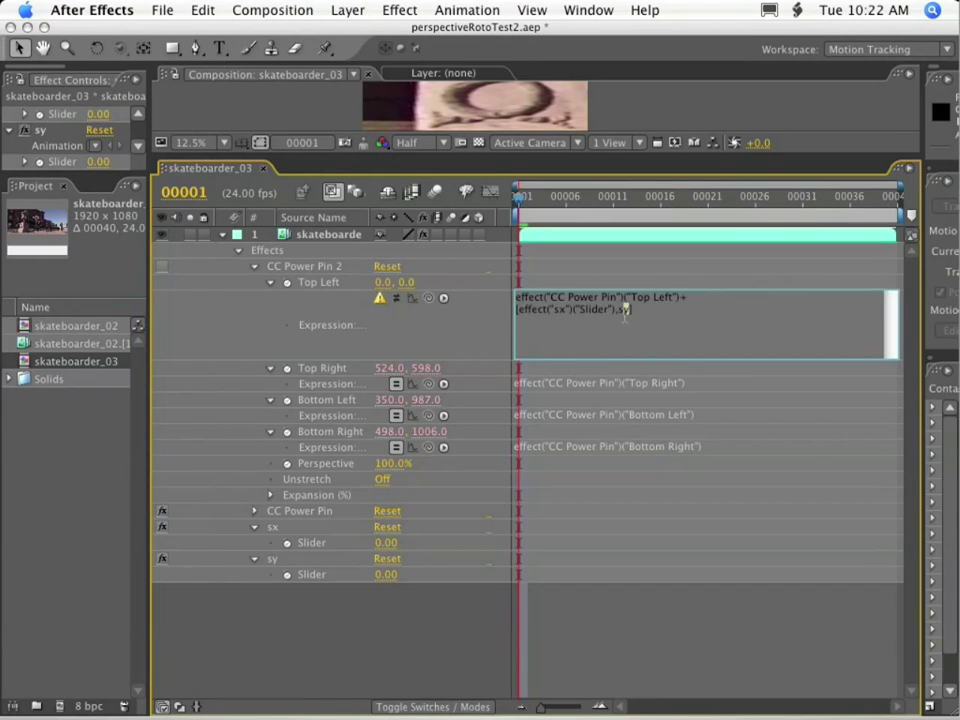
{"action": "left_click_drag", "start_coordinate": [443, 297], "coordinate": [330, 575]}
{"action": "left_click", "coordinate": [641, 359]}
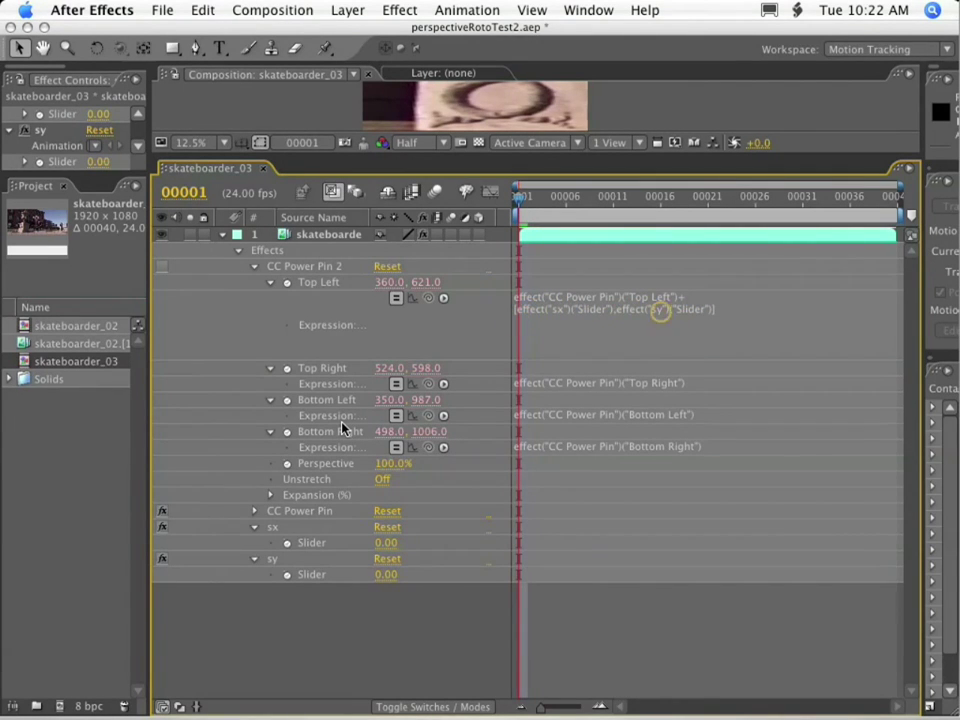
Step: Put a minus sign before both slider terms in the Top Left expression of CC Power Pin 2
{"action": "left_click", "coordinate": [569, 386]}
{"action": "left_click", "coordinate": [545, 316]}
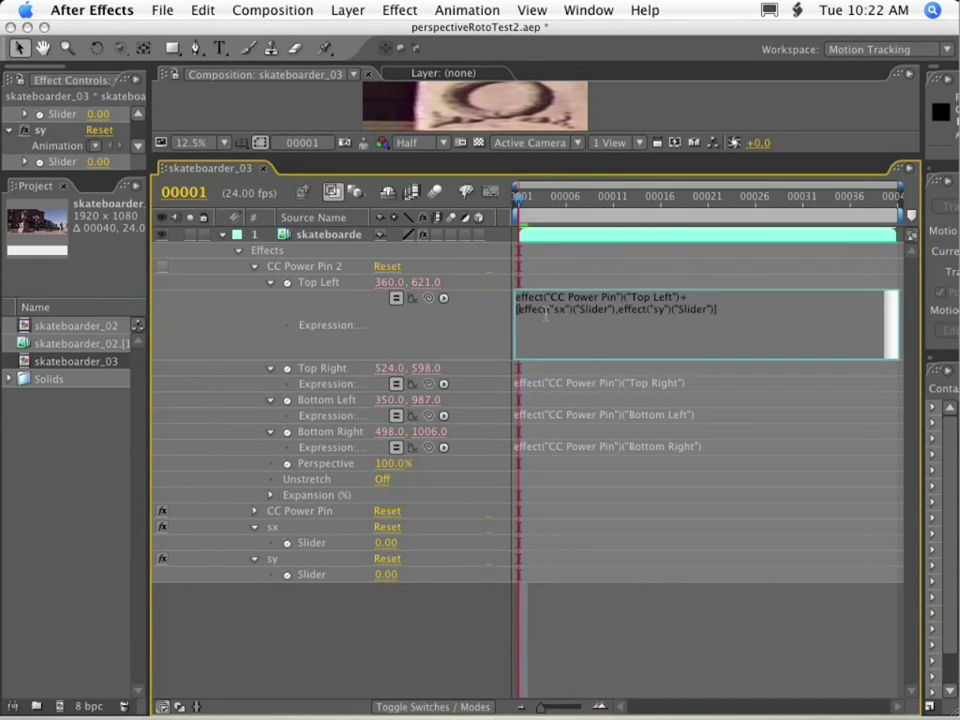
{"action": "type", "text": "-"}
{"action": "type", "text": "-"}
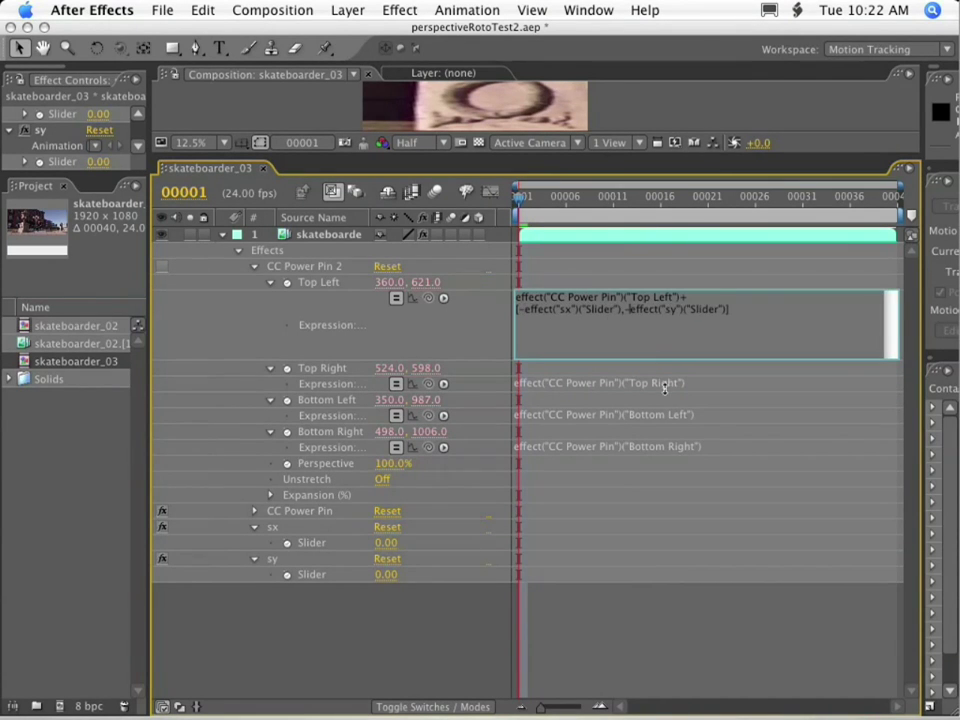
Step: Copy the slider offset from the Top Left expression to the end of the Top Right expression and make its sx term positive
{"action": "left_click_drag", "start_coordinate": [735, 309], "coordinate": [655, 297]}
{"action": "key", "text": "super+c"}
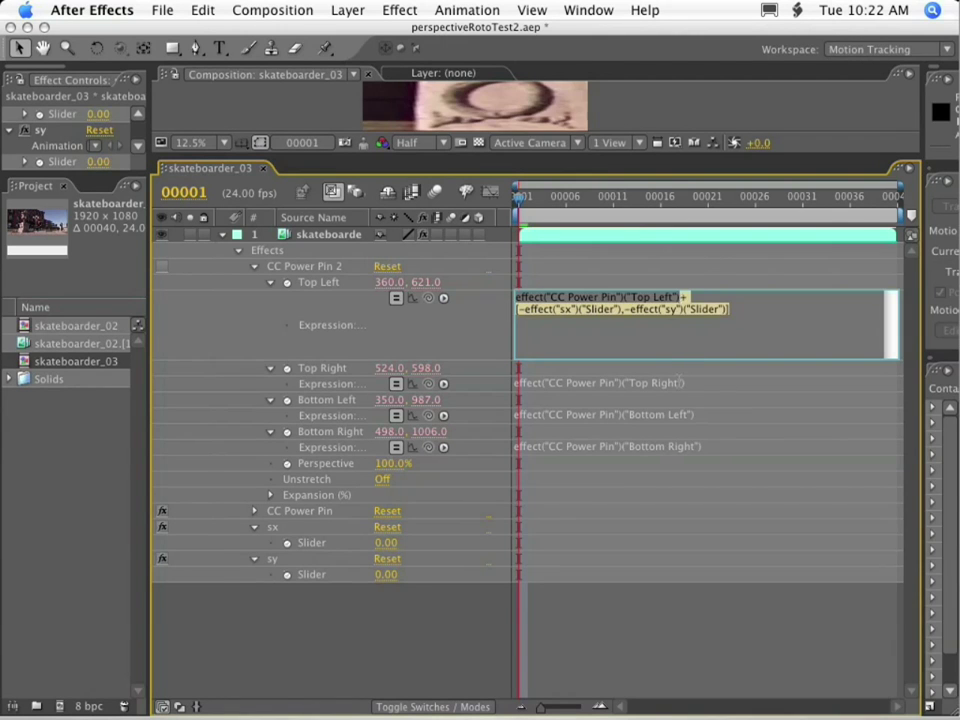
{"action": "left_click", "coordinate": [692, 383]}
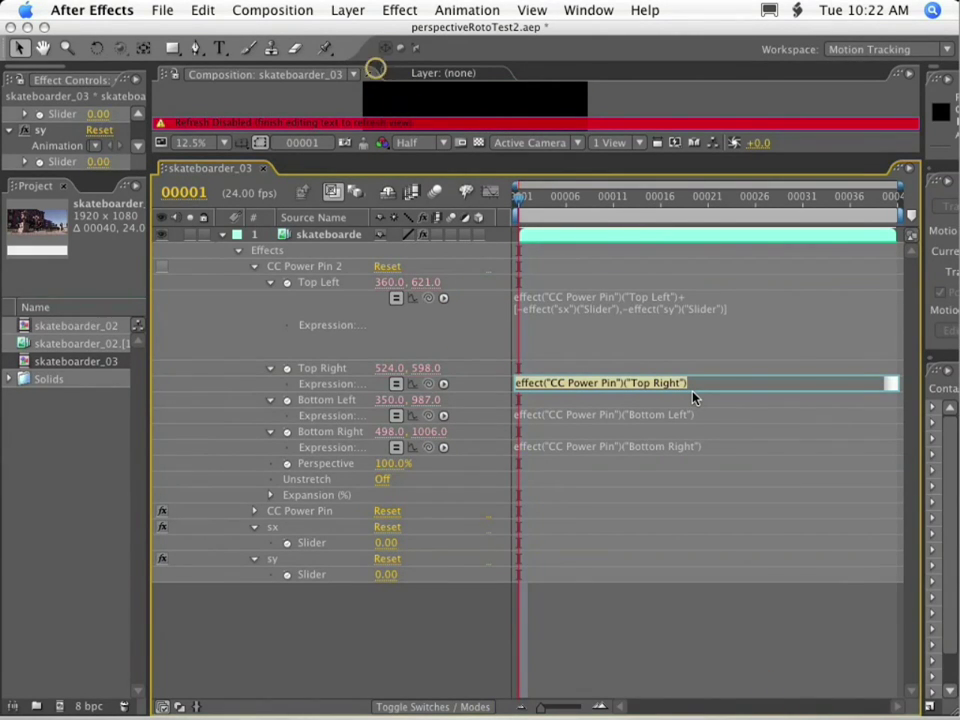
{"action": "left_click", "coordinate": [693, 398]}
{"action": "key", "text": "super+v"}
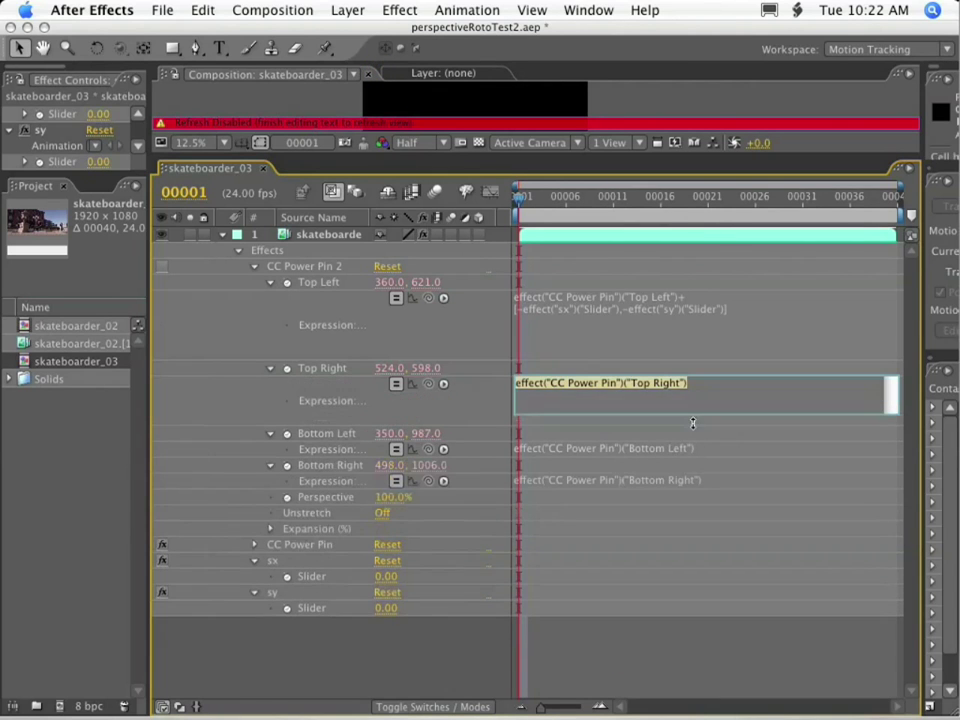
{"action": "left_click", "coordinate": [522, 395]}
{"action": "key", "text": "BackSpace"}
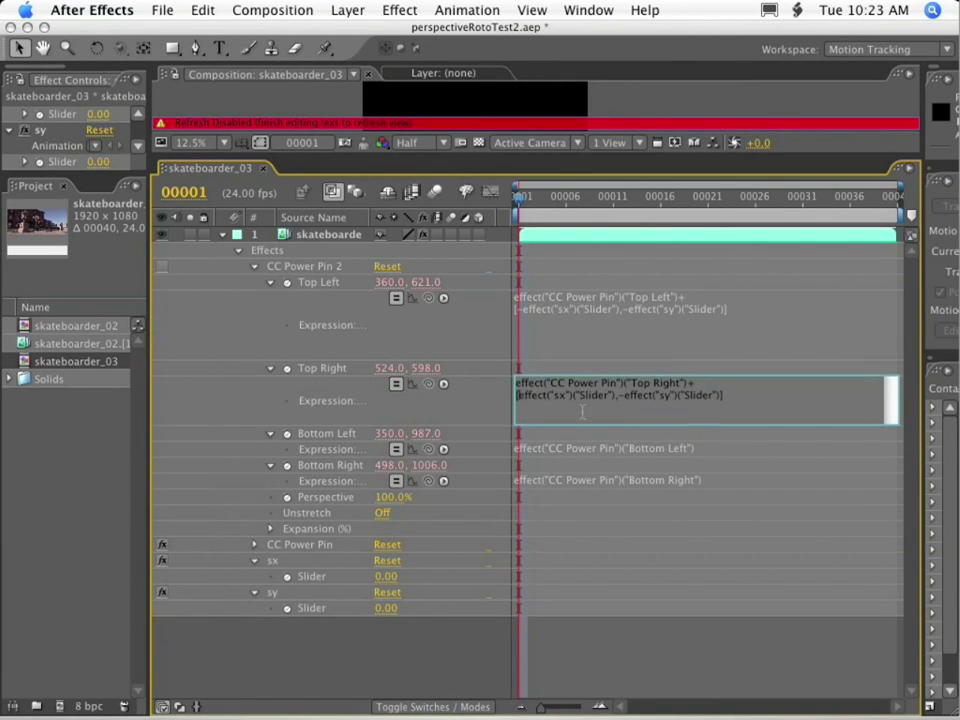
Step: Append the copied slider offset to the Bottom Left expression and make its sy term positive
{"action": "left_click", "coordinate": [722, 451]}
{"action": "left_click", "coordinate": [718, 450]}
{"action": "key", "text": "super+v"}
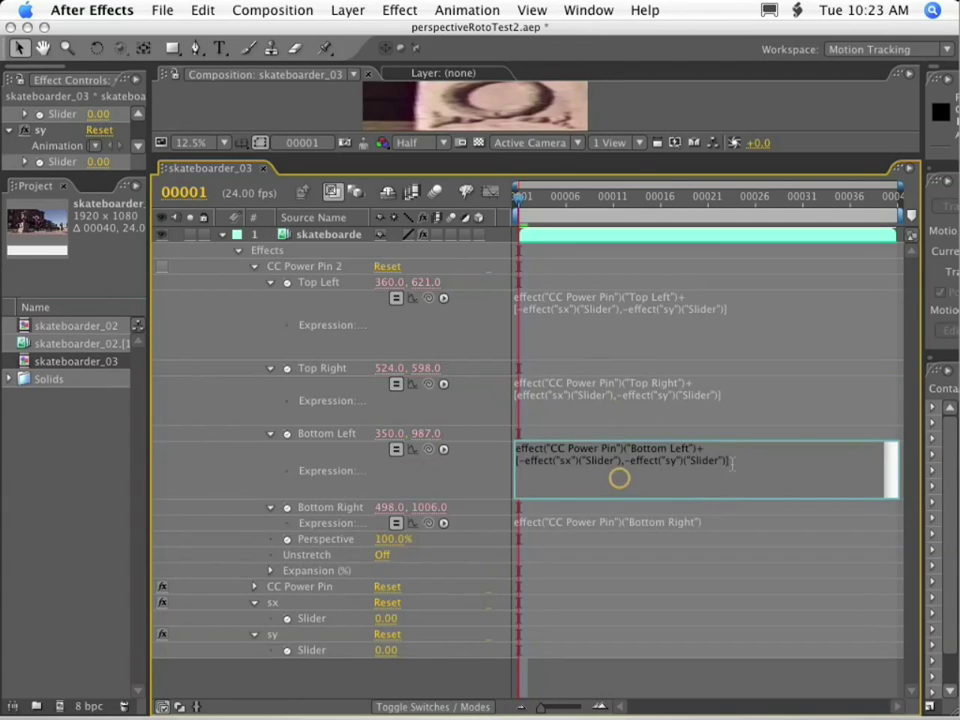
{"action": "left_click", "coordinate": [631, 461]}
{"action": "key", "text": "BackSpace"}
{"action": "key", "text": "KP_Enter"}
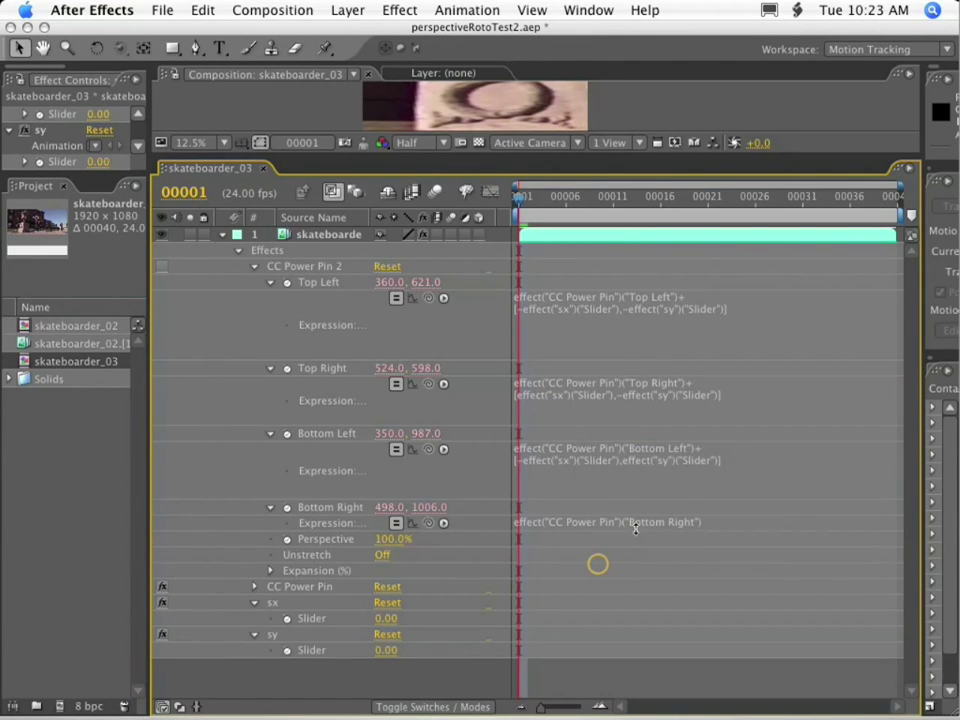
Step: Append the copied slider offset to the Bottom Right expression and make both the sx and sy terms positive
{"action": "left_click", "coordinate": [635, 528]}
{"action": "key", "text": "super+v"}
{"action": "key", "text": "BackSpace"}
{"action": "left_click", "coordinate": [624, 538]}
{"action": "key", "text": "BackSpace"}
{"action": "left_click", "coordinate": [664, 594]}
Step: Give the composition view more height and collapse the four corner expressions of CC Power Pin 2
{"action": "left_click_drag", "start_coordinate": [636, 171], "coordinate": [636, 296]}
{"action": "left_click", "coordinate": [269, 407]}
{"action": "left_click", "coordinate": [269, 423]}
{"action": "left_click", "coordinate": [269, 439]}
{"action": "left_click", "coordinate": [269, 455]}
Step: Enable CC Power Pin 2 with Unstretch on in place of CC Power Pin, and set the sx slider to 18 and sy to 28
{"action": "left_click_drag", "start_coordinate": [386, 550], "coordinate": [419, 550]}
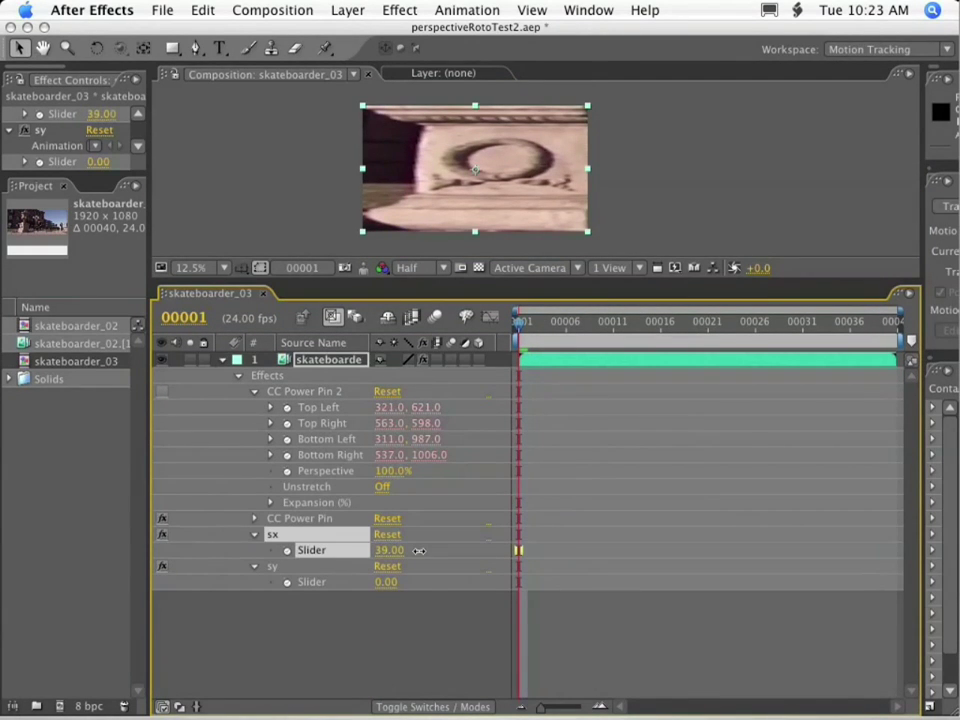
{"action": "left_click", "coordinate": [312, 391]}
{"action": "left_click", "coordinate": [382, 486]}
{"action": "left_click_drag", "start_coordinate": [384, 586], "coordinate": [395, 550]}
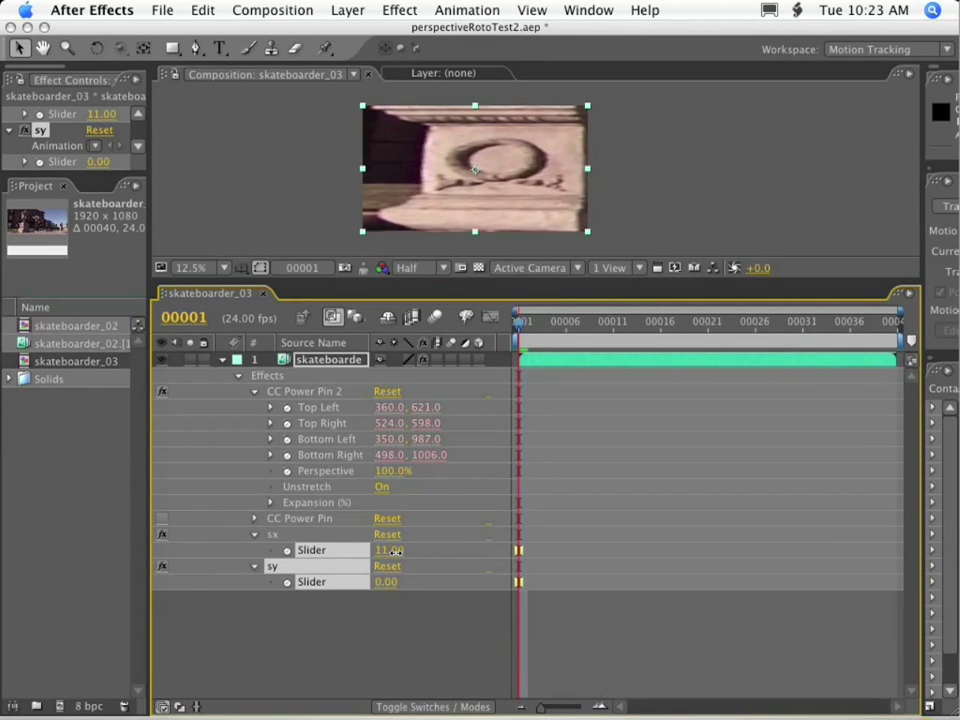
{"action": "left_click_drag", "start_coordinate": [396, 551], "coordinate": [408, 583]}
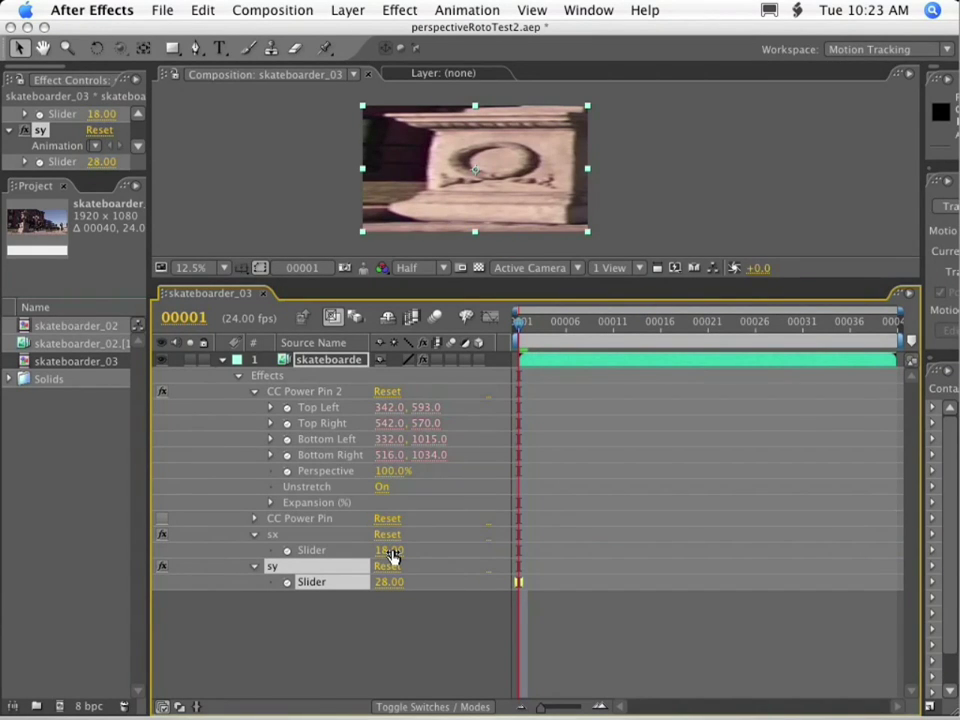
{"action": "left_click", "coordinate": [391, 556]}
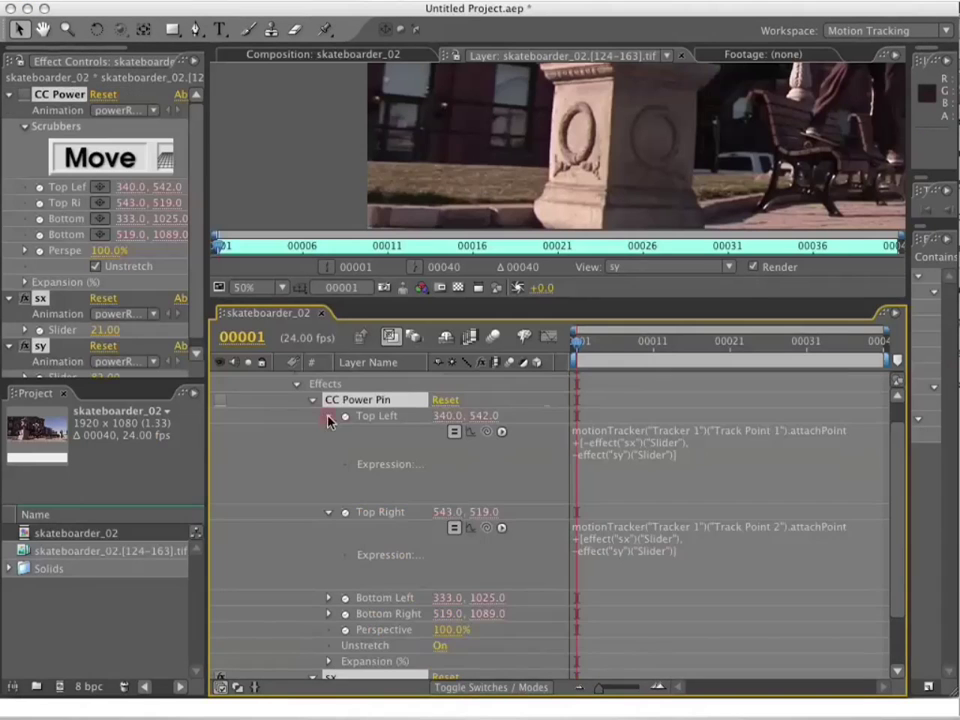
Step: Collapse the CC Power Pin corner expressions and the effects on the skateboarder_02 footage layer, and enlarge the viewer
{"action": "left_click", "coordinate": [329, 417]}
{"action": "left_click", "coordinate": [329, 432]}
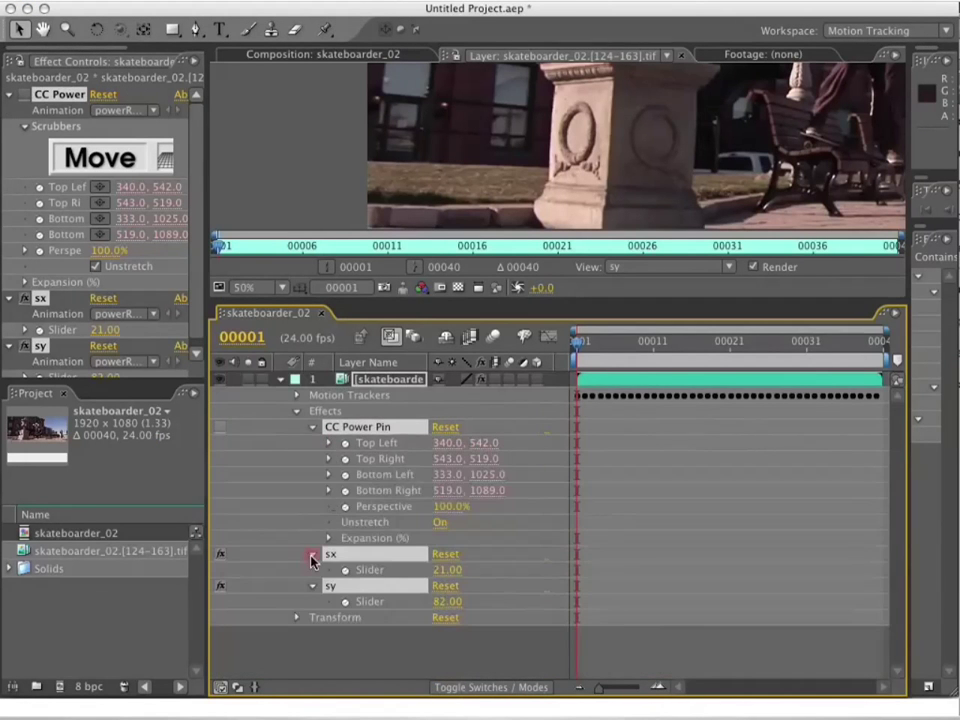
{"action": "left_click", "coordinate": [312, 556]}
{"action": "left_click", "coordinate": [385, 510]}
{"action": "left_click", "coordinate": [410, 396]}
{"action": "left_click_drag", "start_coordinate": [538, 302], "coordinate": [536, 441]}
Step: Create a red solid above the footage, set its opacity to 20%, and show it in the skateboarder_02 composition view
{"action": "left_click", "coordinate": [347, 1]}
{"action": "mouse_move", "coordinate": [440, 14]}
{"action": "left_click", "coordinate": [611, 40]}
{"action": "left_click", "coordinate": [790, 537]}
{"action": "key", "text": "alt+shift+t"}
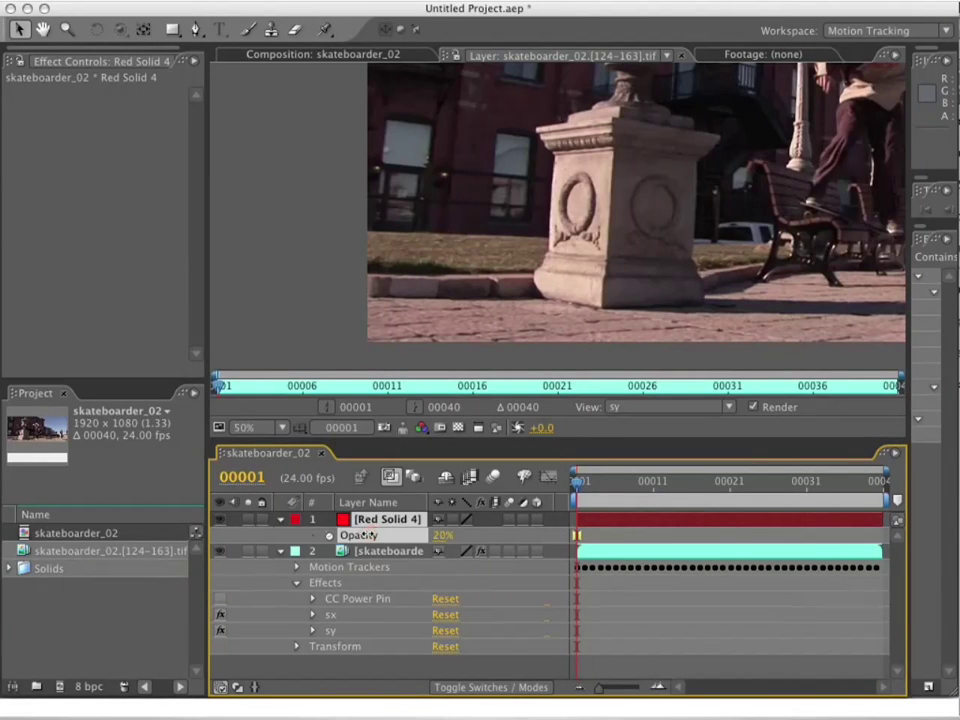
{"action": "left_click", "coordinate": [323, 55]}
{"action": "left_click", "coordinate": [378, 520]}
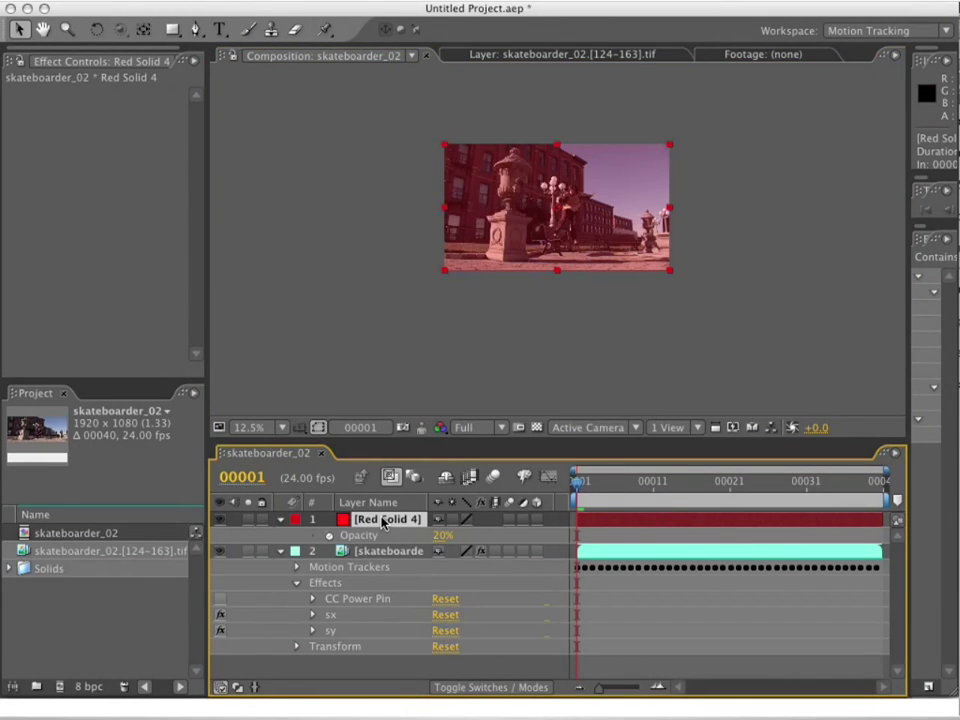
Step: Try copying the footage layer's CC Power Pin, sx and sy effects onto the red solid and open the solid's layer view
{"action": "left_click", "coordinate": [357, 598]}
{"action": "left_click", "coordinate": [330, 630], "text": "shift"}
{"action": "key", "text": "super+c"}
{"action": "left_click", "coordinate": [380, 520]}
{"action": "key", "text": "super+v"}
{"action": "double_click", "coordinate": [380, 520]}
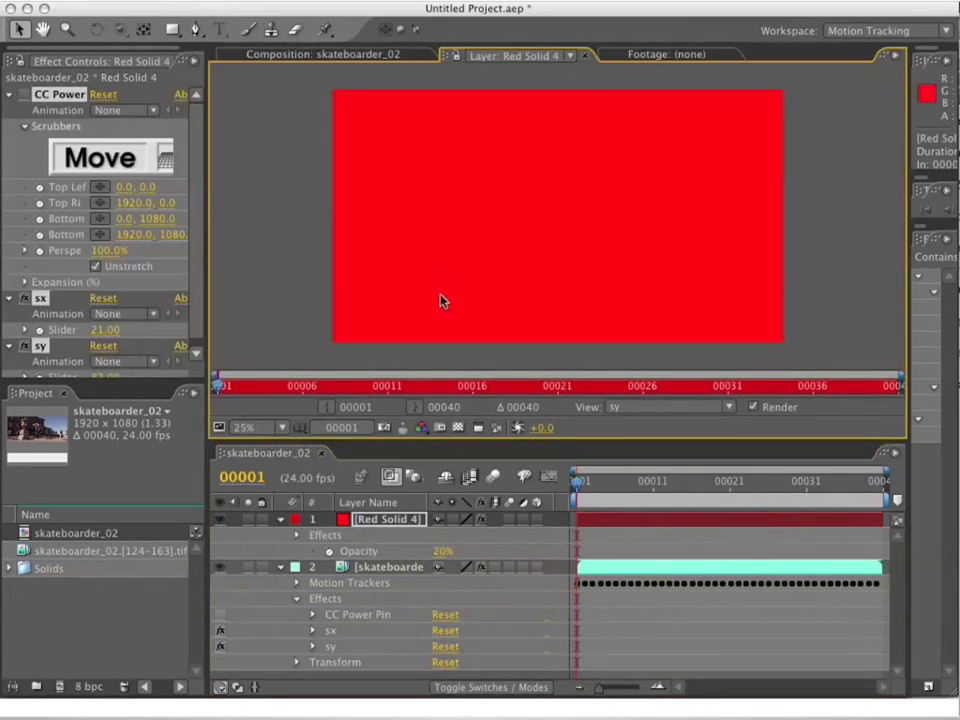
Step: Undo the pasted effects on the red solid, close its layer view, and return to the composition
{"action": "key", "text": "super+z"}
{"action": "scroll", "coordinate": [510, 200], "scroll_direction": "down", "scroll_amount": 1}
{"action": "left_click", "coordinate": [585, 56]}
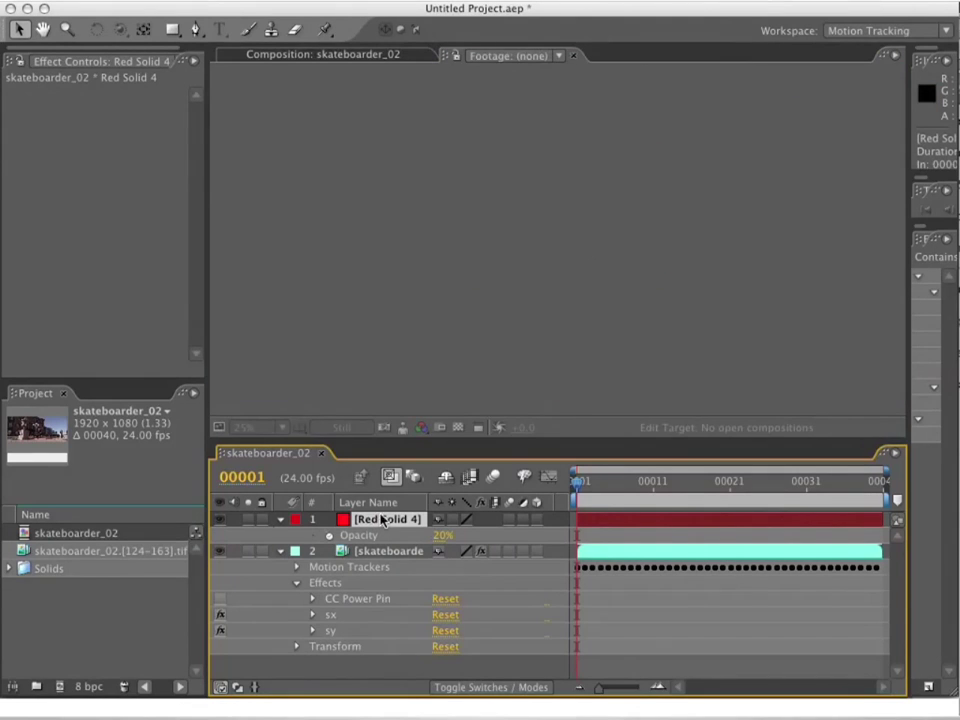
{"action": "left_click", "coordinate": [339, 54]}
{"action": "scroll", "coordinate": [624, 371], "scroll_direction": "up", "scroll_amount": 1}
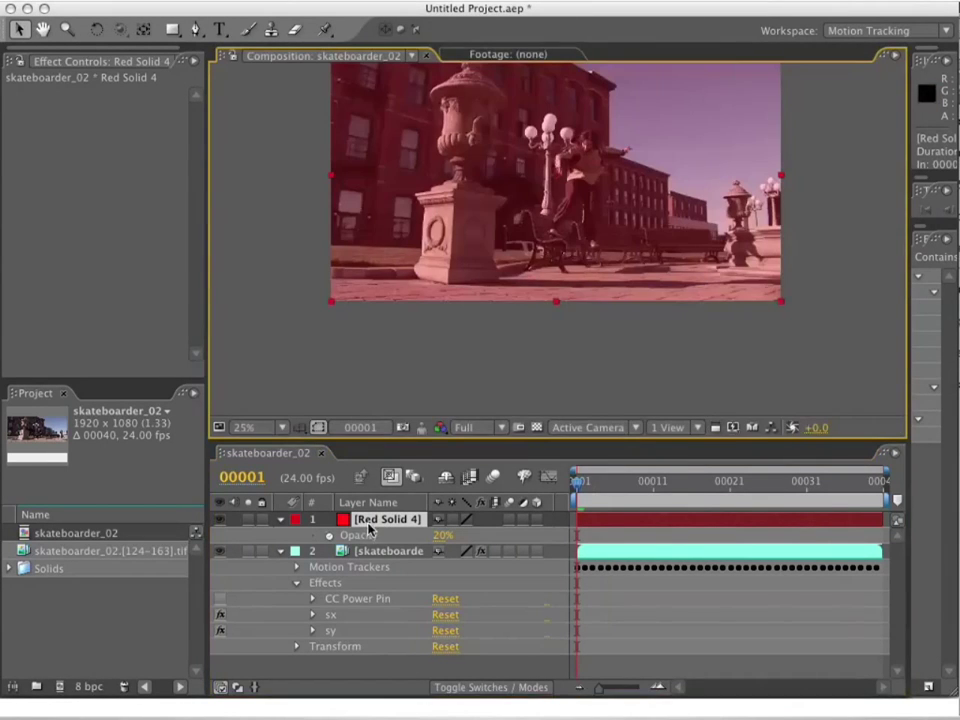
Step: Apply CC Power Pin to the red solid and expand the CC Power Pin properties of both layers
{"action": "left_click", "coordinate": [370, 522]}
{"action": "left_click", "coordinate": [400, 1]}
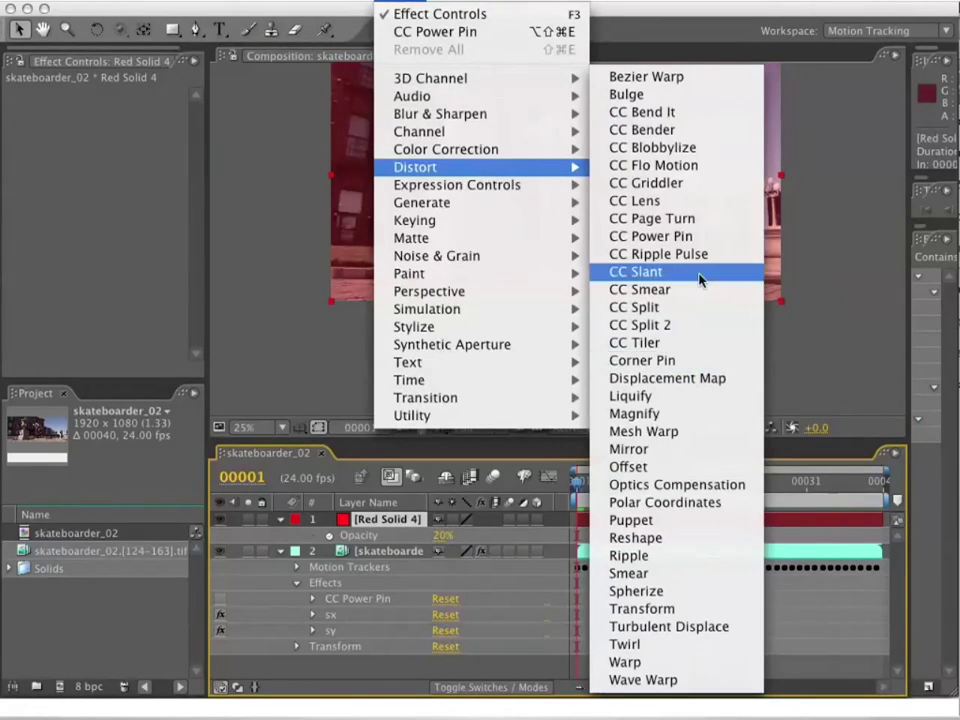
{"action": "left_click", "coordinate": [698, 234]}
{"action": "left_click_drag", "start_coordinate": [335, 441], "coordinate": [446, 296]}
{"action": "left_click", "coordinate": [297, 390]}
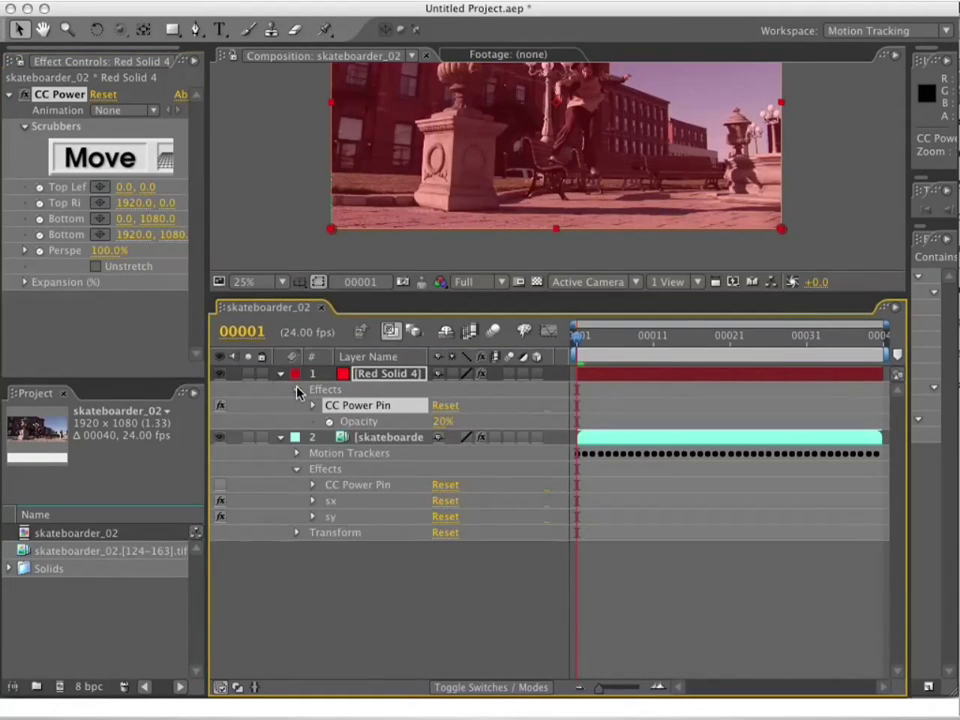
{"action": "left_click", "coordinate": [313, 406]}
{"action": "left_click", "coordinate": [313, 600]}
Step: Add expressions to all four corner properties of the red solid's CC Power Pin
{"action": "left_click", "coordinate": [345, 384], "text": "alt"}
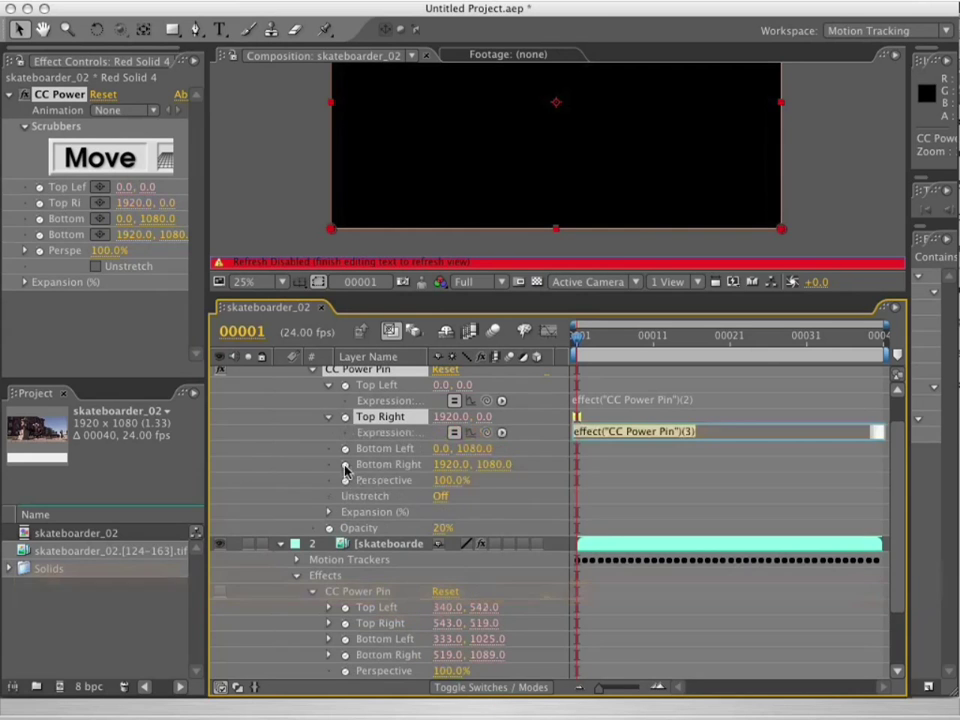
{"action": "left_click", "coordinate": [345, 448], "text": "alt"}
{"action": "left_click", "coordinate": [346, 480], "text": "alt"}
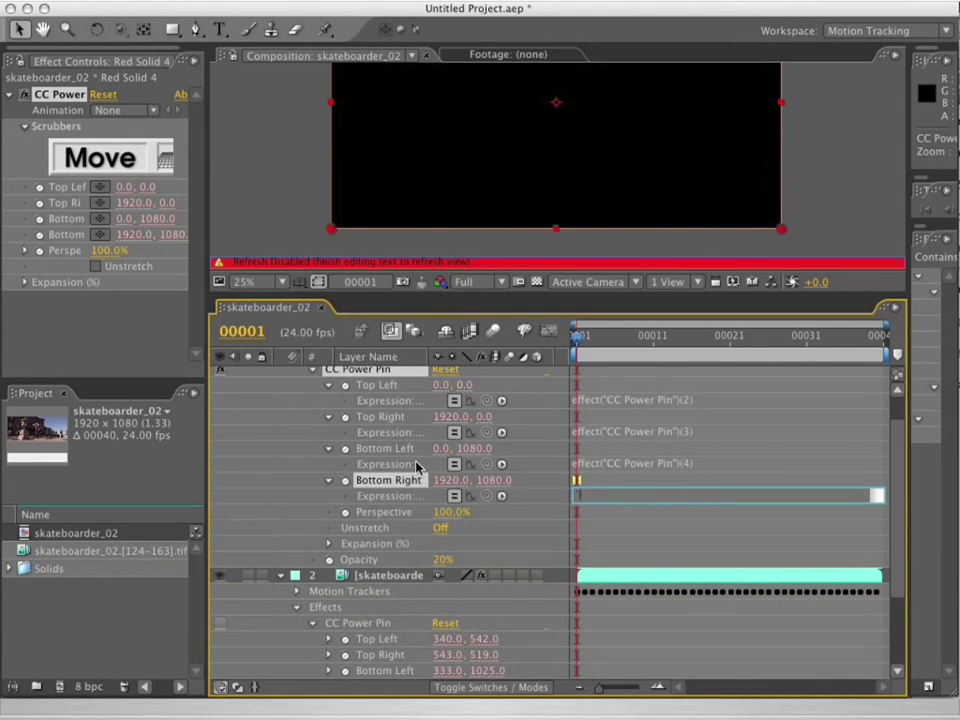
{"action": "key", "text": "BackSpace"}
{"action": "left_click", "coordinate": [611, 469]}
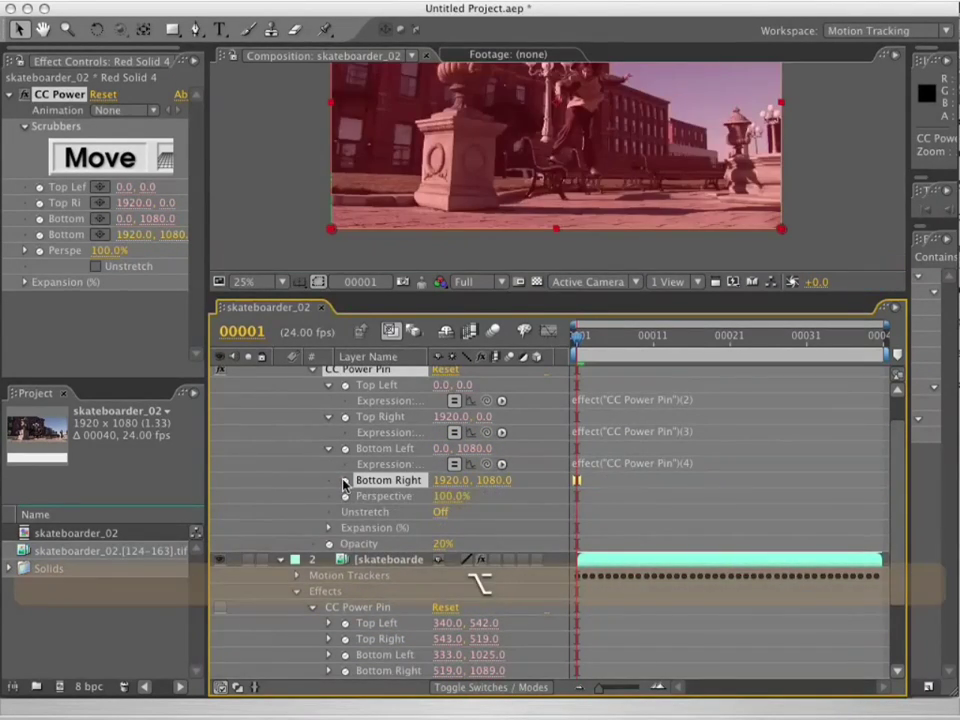
{"action": "left_click", "coordinate": [345, 480], "text": "alt"}
{"action": "left_click", "coordinate": [563, 440]}
Step: Link each corner expression of the red solid's CC Power Pin to the matching corner on the footage layer, and collapse the effect
{"action": "key", "text": "grave"}
{"action": "left_click_drag", "start_coordinate": [280, 185], "coordinate": [170, 423]}
{"action": "left_click_drag", "start_coordinate": [279, 216], "coordinate": [185, 440]}
{"action": "left_click_drag", "start_coordinate": [278, 248], "coordinate": [172, 461]}
{"action": "left_click_drag", "start_coordinate": [278, 280], "coordinate": [182, 470]}
{"action": "left_click", "coordinate": [104, 153]}
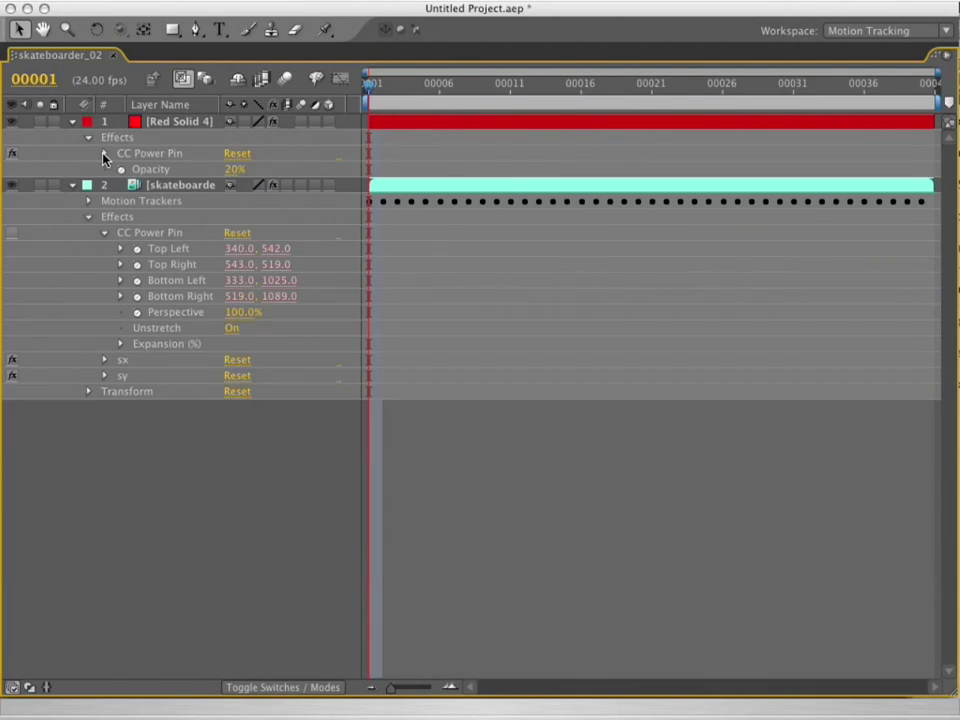
Step: Scrub through the timeline to frame 40 and play the composition to check how the red solid follows the pedestal
{"action": "key", "text": "grave"}
{"action": "left_click_drag", "start_coordinate": [572, 333], "coordinate": [803, 334]}
{"action": "left_click_drag", "start_coordinate": [743, 326], "coordinate": [884, 327]}
{"action": "left_click_drag", "start_coordinate": [702, 338], "coordinate": [888, 345]}
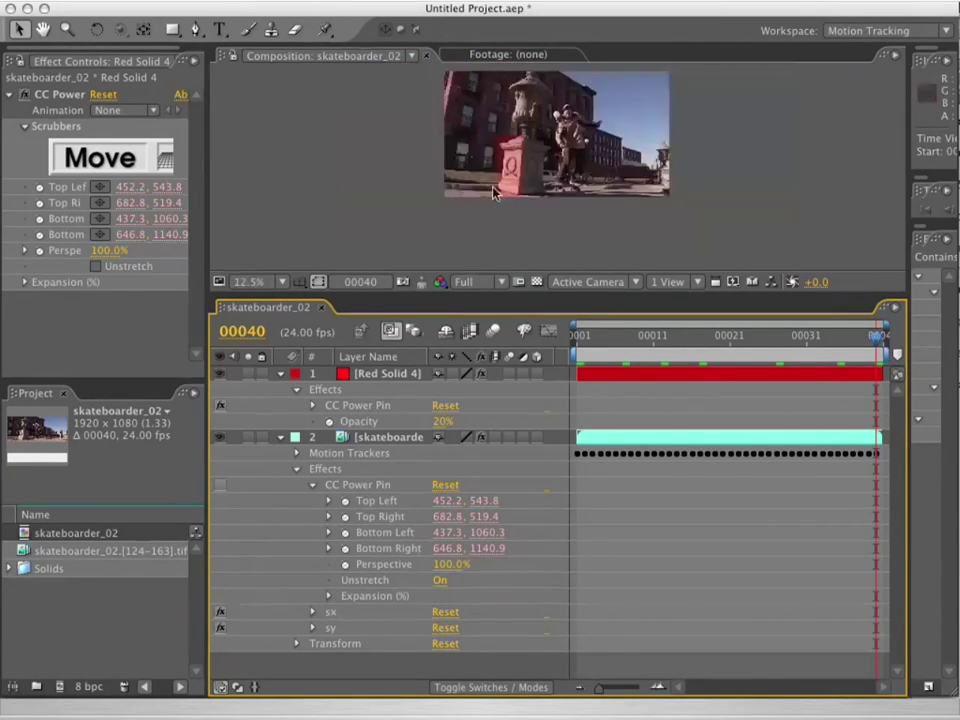
{"action": "key", "text": "space"}
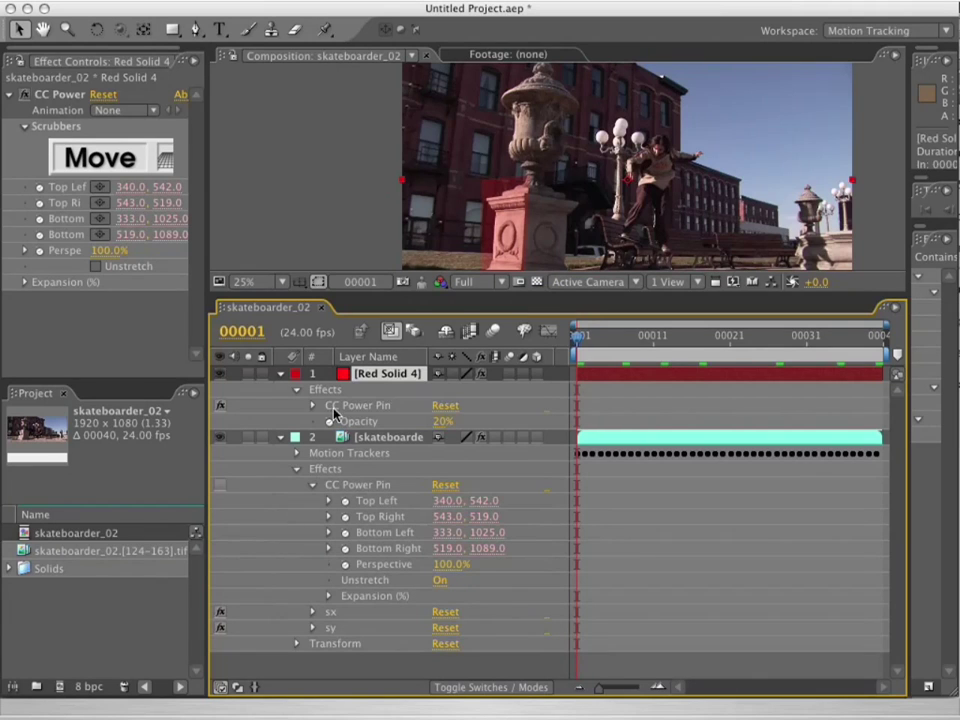
Step: Try Unstretch on the red solid's CC Power Pin, and enable the footage layer's CC Power Pin to view the stabilized pedestal
{"action": "left_click", "coordinate": [357, 405]}
{"action": "left_click", "coordinate": [95, 266]}
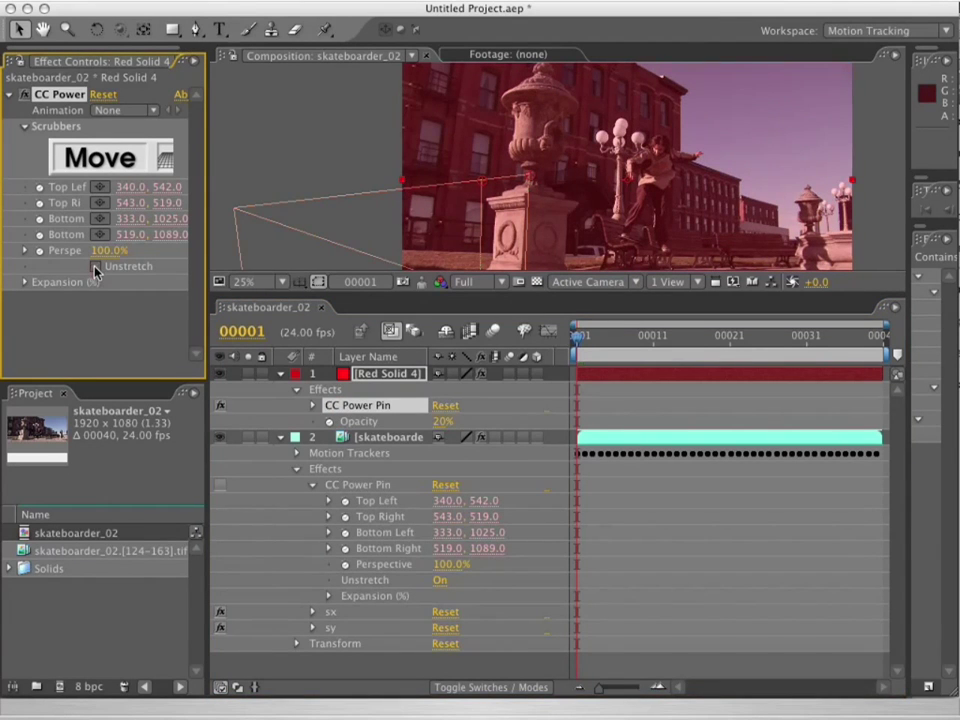
{"action": "left_click", "coordinate": [385, 437]}
{"action": "left_click", "coordinate": [220, 486]}
{"action": "key", "text": "space"}
{"action": "left_click_drag", "start_coordinate": [735, 149], "coordinate": [664, 120]}
{"action": "key", "text": "grave"}
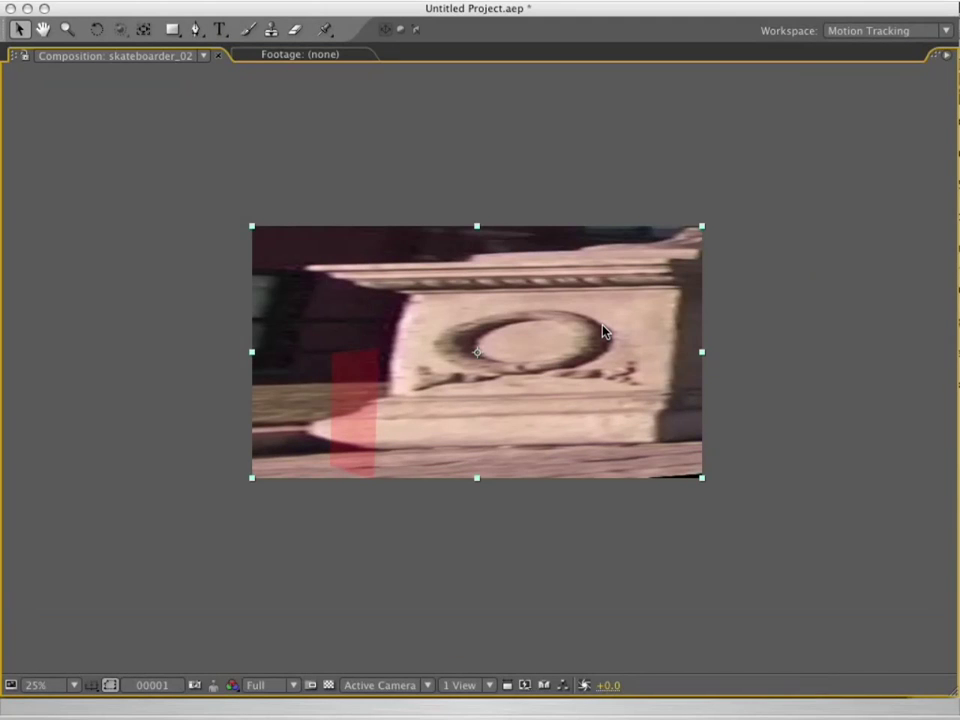
{"action": "key", "text": "grave"}
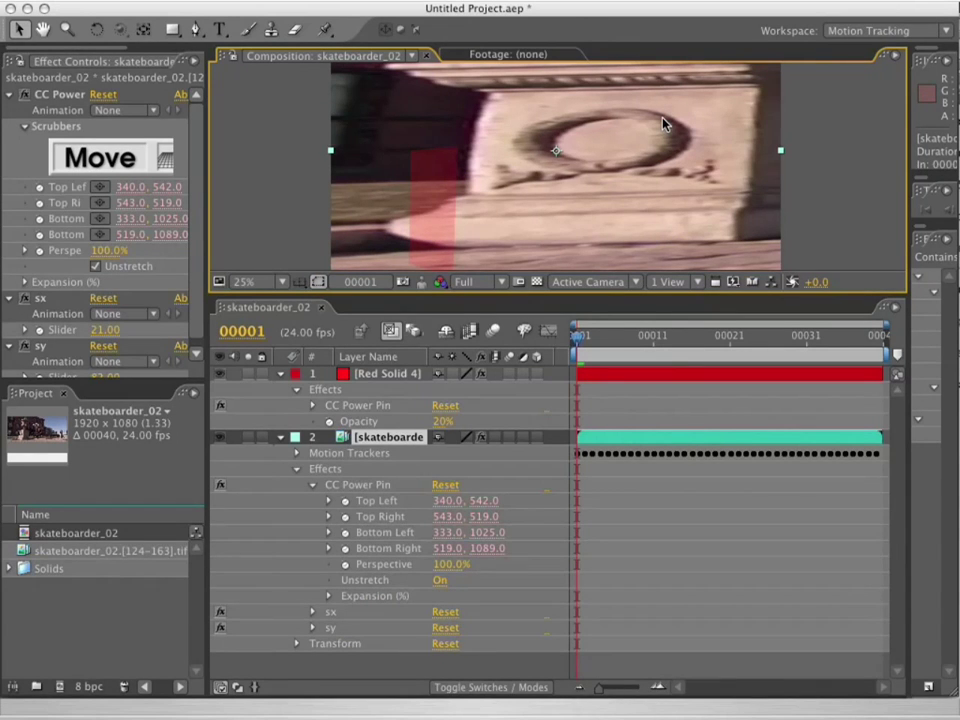
Step: Draw a closed four-point Pen tool mask on the red solid around the front face of the stabilized pedestal
{"action": "key", "text": "grave"}
{"action": "key", "text": "g"}
{"action": "key", "text": "grave"}
{"action": "left_click", "coordinate": [396, 375]}
{"action": "key", "text": "grave"}
{"action": "left_click", "coordinate": [304, 266]}
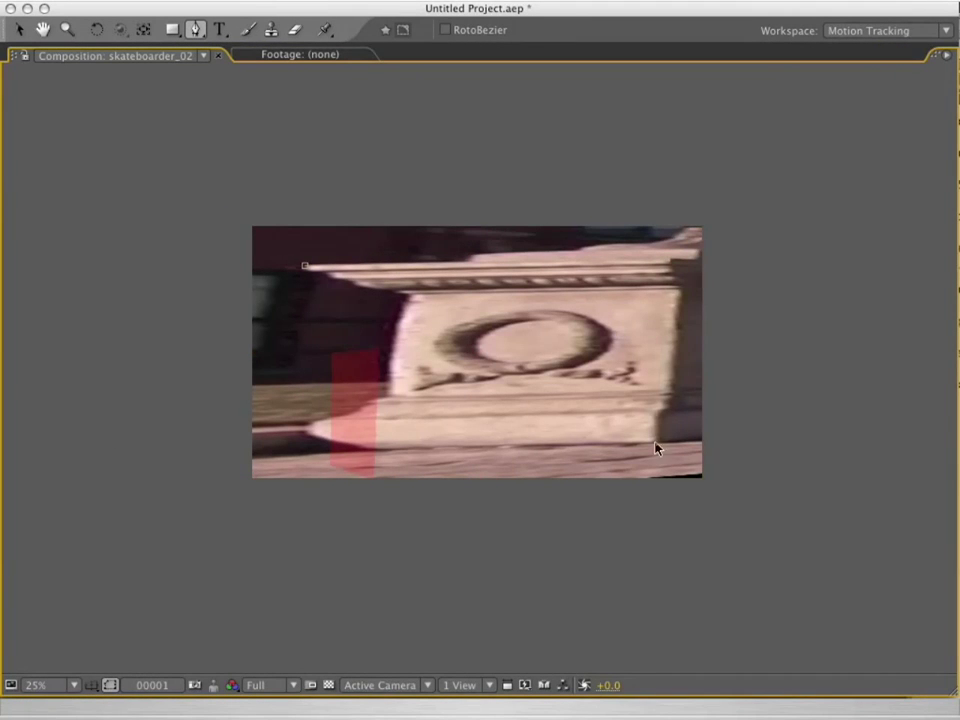
{"action": "left_click", "coordinate": [304, 454]}
{"action": "left_click", "coordinate": [304, 267]}
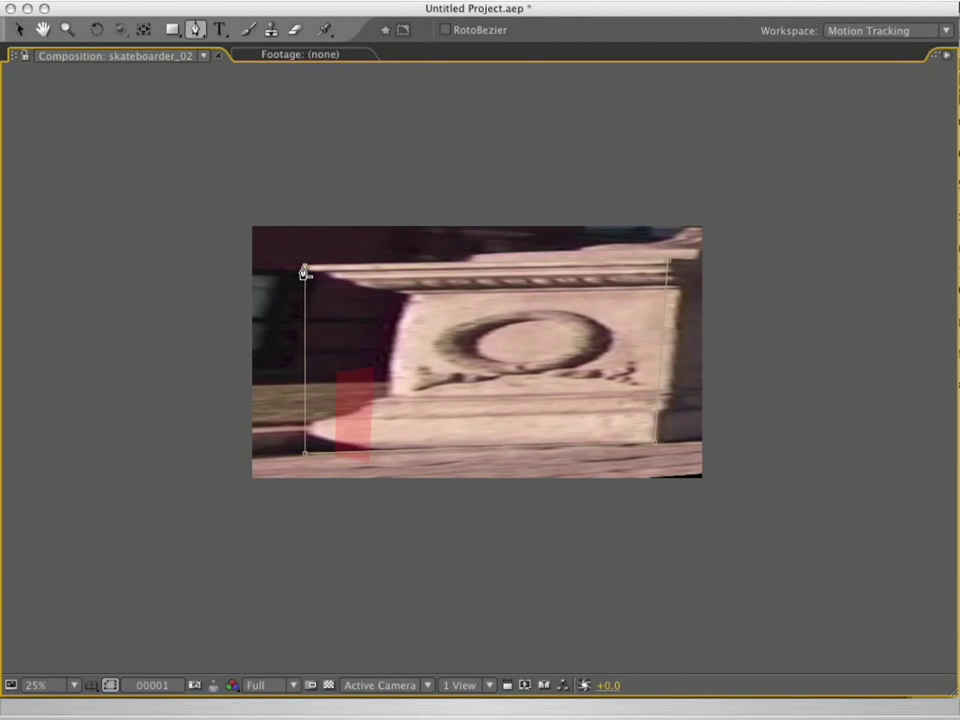
Step: Set the color of Mask 1 on the red solid to red
{"action": "key", "text": "grave"}
{"action": "left_click", "coordinate": [296, 390]}
{"action": "left_click", "coordinate": [328, 406]}
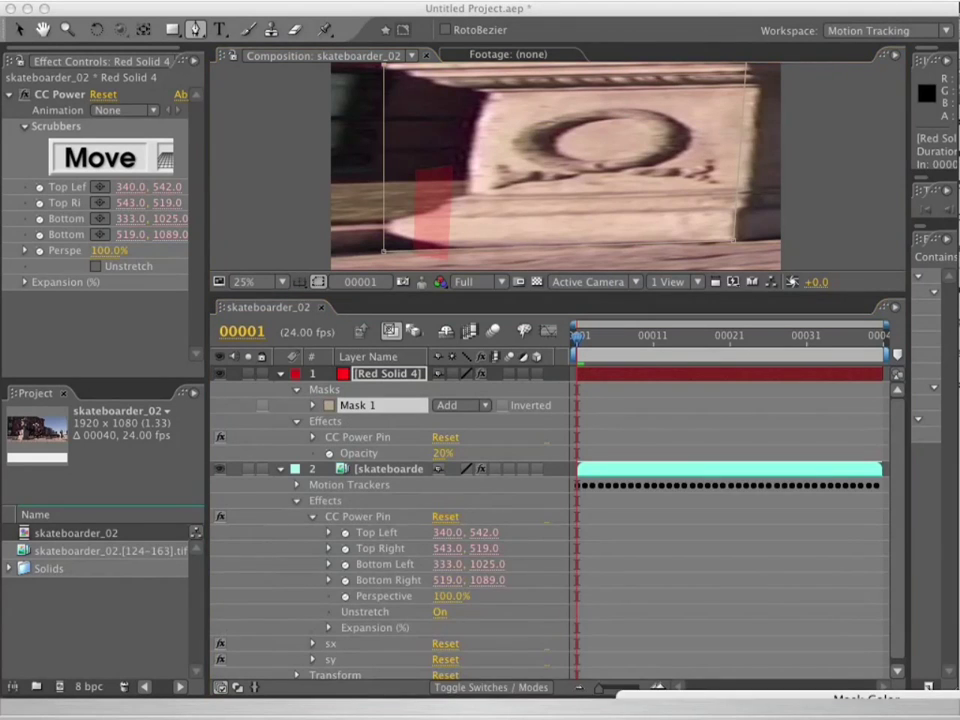
{"action": "left_click_drag", "start_coordinate": [955, 696], "coordinate": [722, 495]}
{"action": "left_click", "coordinate": [575, 530]}
{"action": "left_click", "coordinate": [540, 538]}
{"action": "left_click", "coordinate": [741, 527]}
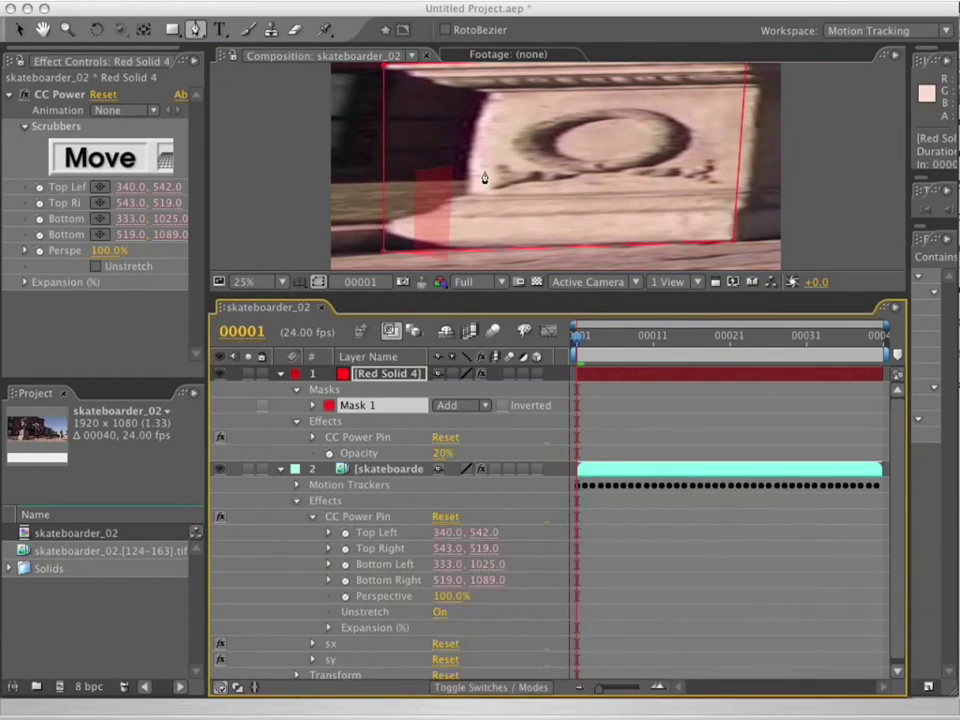
Step: Add mask vertices along the pedestal's left edge and fit them to the cornice, shaft and base contour
{"action": "key", "text": "v"}
{"action": "key", "text": "grave"}
{"action": "key", "text": "period"}
{"action": "key", "text": "space"}
{"action": "left_click_drag", "start_coordinate": [296, 272], "coordinate": [455, 310]}
{"action": "left_click_drag", "start_coordinate": [267, 212], "coordinate": [306, 217]}
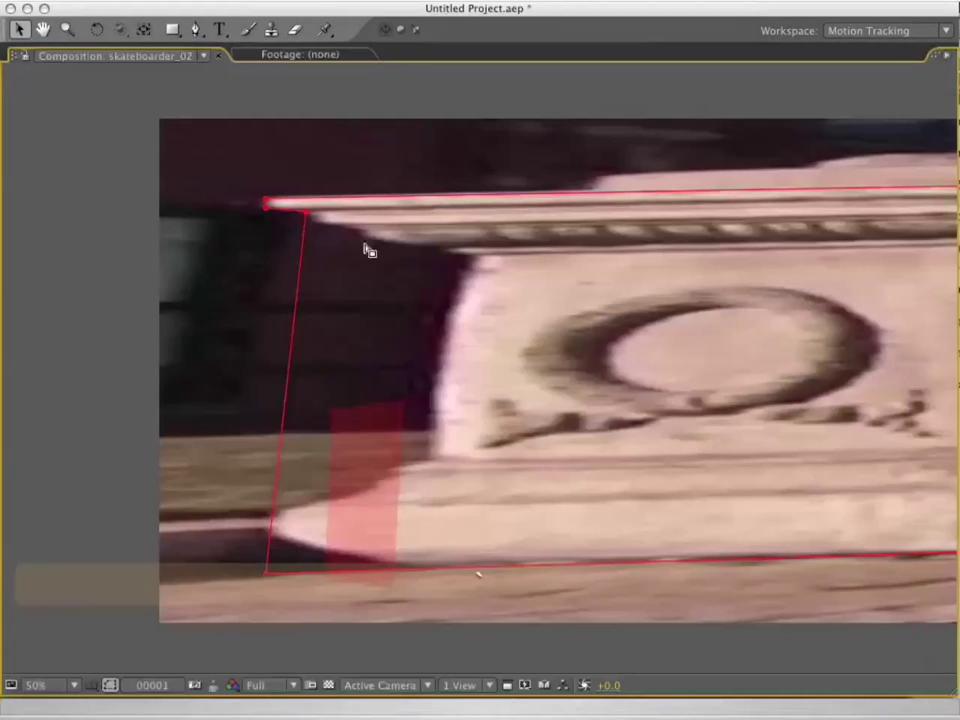
{"action": "left_click_drag", "start_coordinate": [306, 217], "coordinate": [431, 458]}
{"action": "key", "text": "super+z"}
{"action": "left_click_drag", "start_coordinate": [384, 494], "coordinate": [276, 514]}
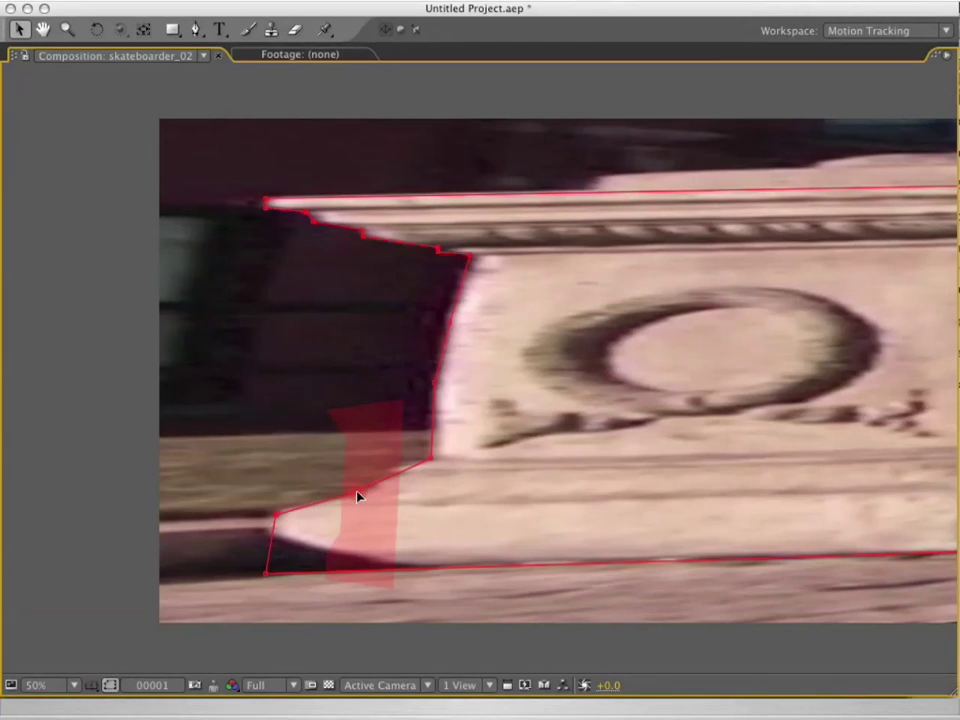
Step: Add and position mask vertices along the pedestal's right edge to follow its cornice, shaft and base
{"action": "left_click_drag", "start_coordinate": [641, 434], "coordinate": [292, 316]}
{"action": "left_click", "coordinate": [621, 374]}
{"action": "left_click_drag", "start_coordinate": [623, 361], "coordinate": [638, 361]}
{"action": "left_click_drag", "start_coordinate": [640, 341], "coordinate": [645, 332]}
{"action": "left_click_drag", "start_coordinate": [646, 127], "coordinate": [663, 126]}
{"action": "left_click_drag", "start_coordinate": [675, 146], "coordinate": [660, 286]}
{"action": "left_click_drag", "start_coordinate": [411, 257], "coordinate": [602, 257]}
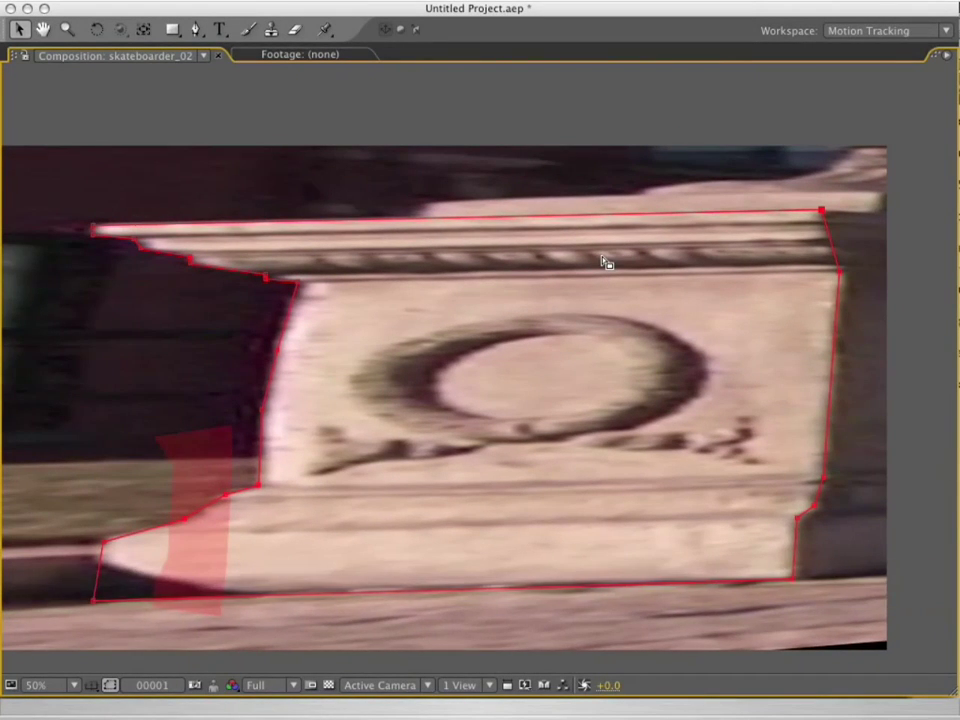
Step: Go to frame 40, then shift and scale the whole of Mask 1 to fit the stabilized pedestal
{"action": "key", "text": "End"}
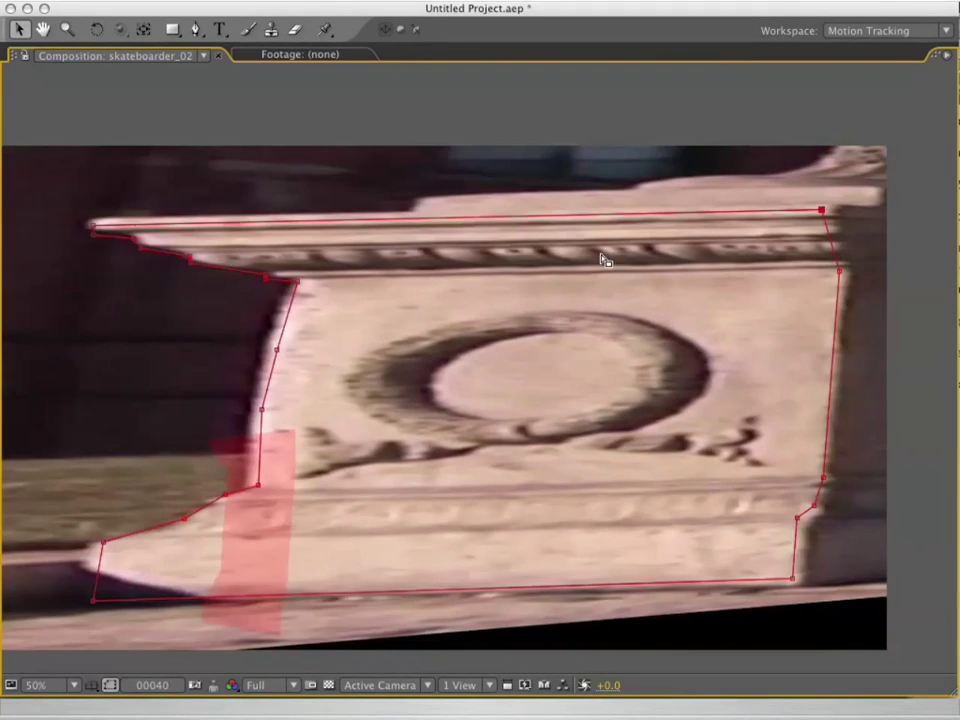
{"action": "left_click", "coordinate": [795, 579], "text": "alt+super"}
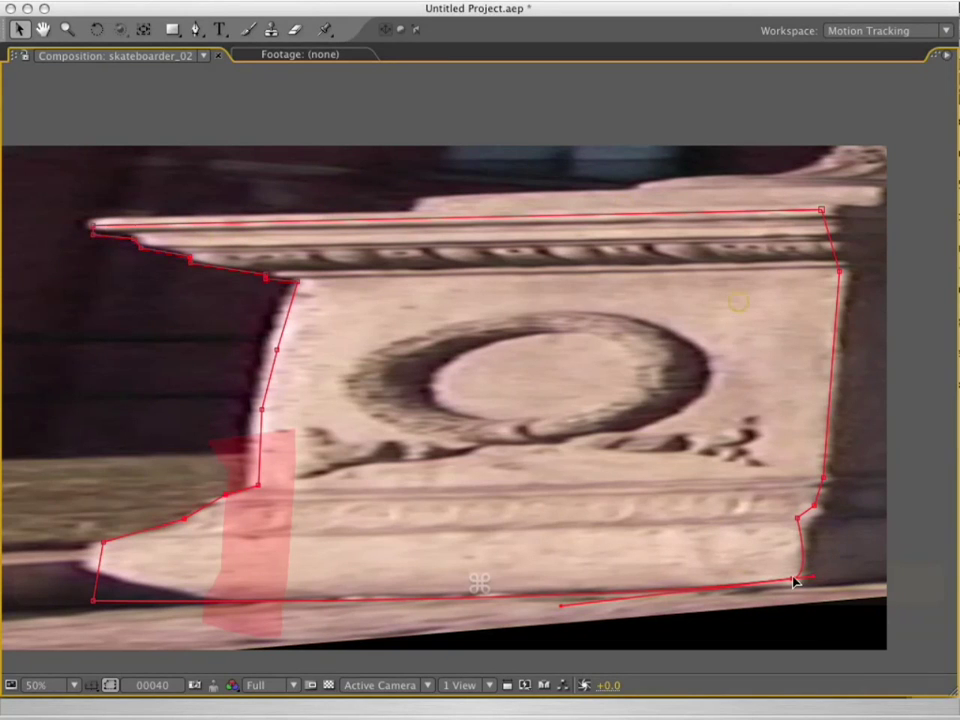
{"action": "key", "text": "super+z"}
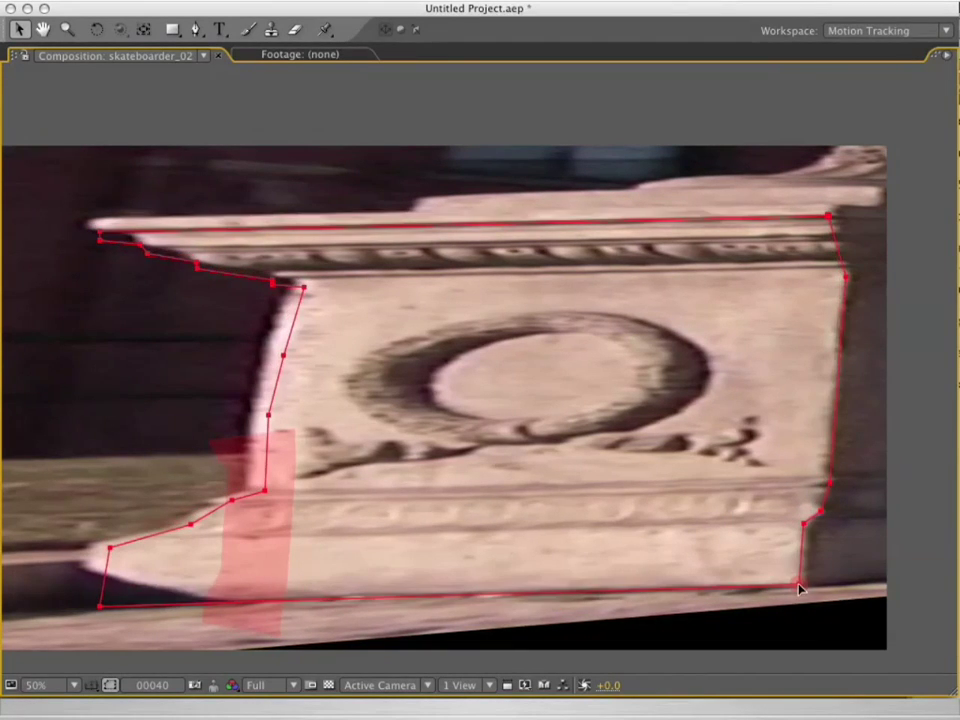
{"action": "double_click", "coordinate": [800, 587]}
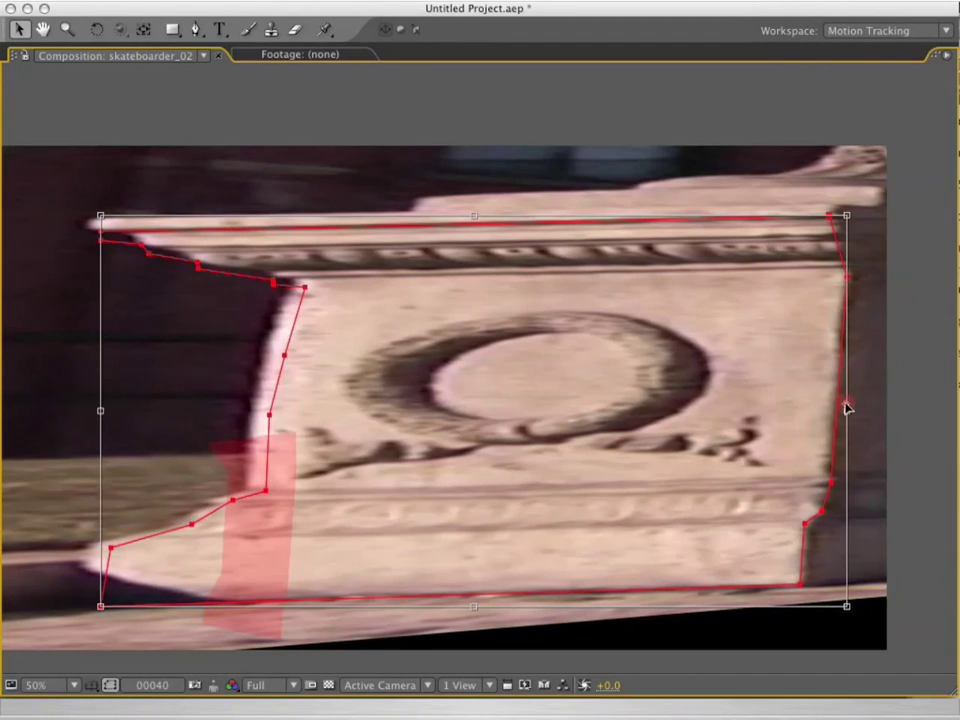
{"action": "left_click_drag", "start_coordinate": [100, 215], "coordinate": [90, 211]}
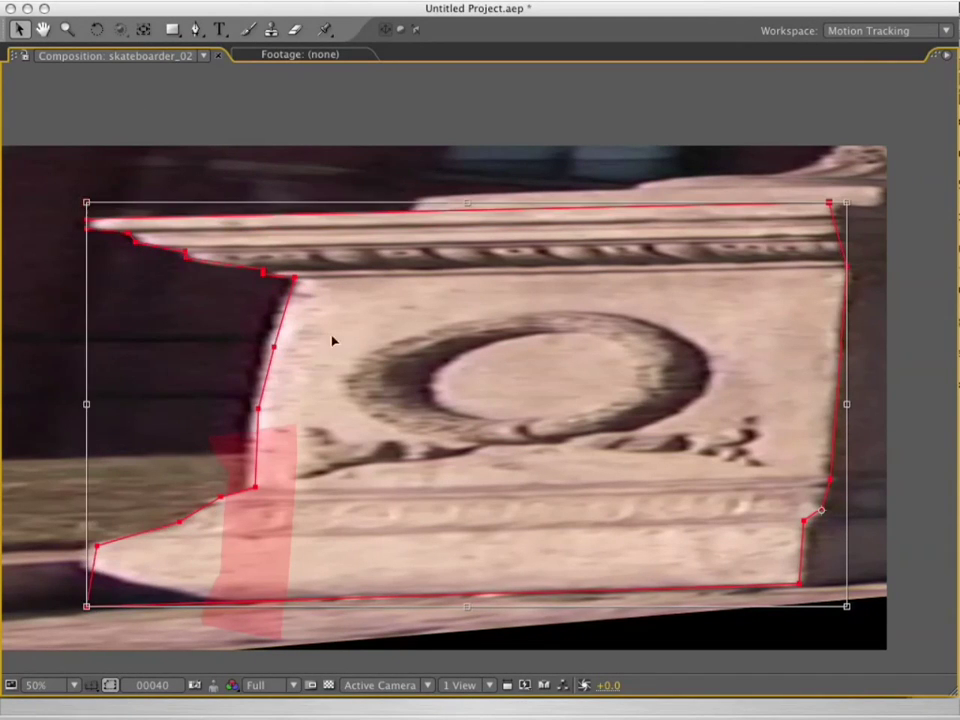
{"action": "key", "text": "Return"}
Step: Fine-tune individual Mask 1 vertices at frame 40 along the pedestal's left contour, base and upper-right corner
{"action": "key", "text": "Down"}
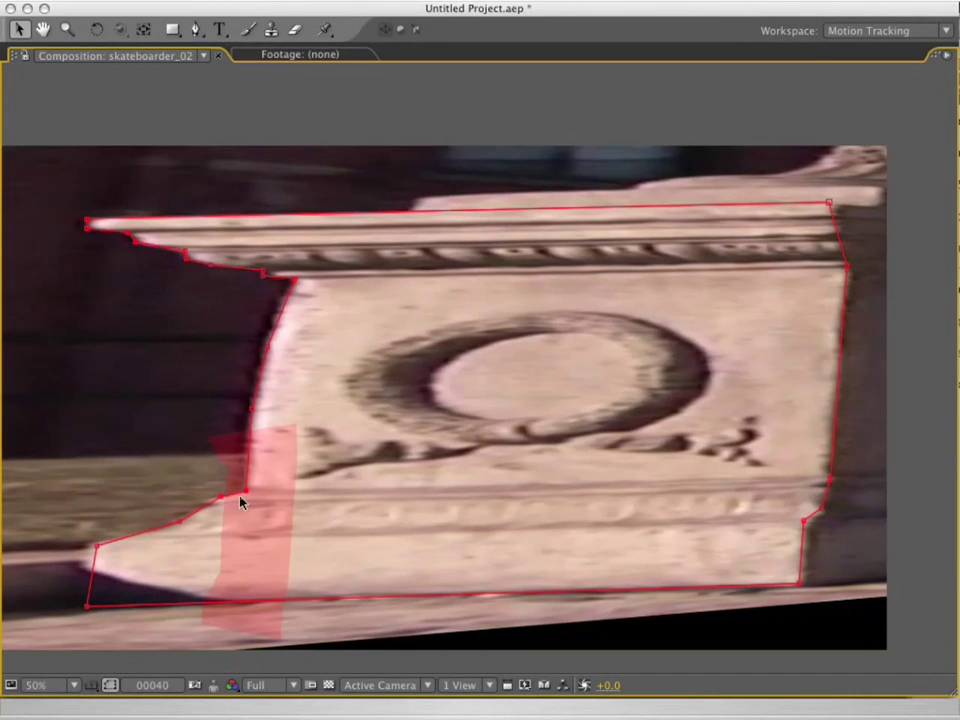
{"action": "left_click_drag", "start_coordinate": [97, 545], "coordinate": [90, 545]}
{"action": "left_click_drag", "start_coordinate": [87, 606], "coordinate": [82, 608]}
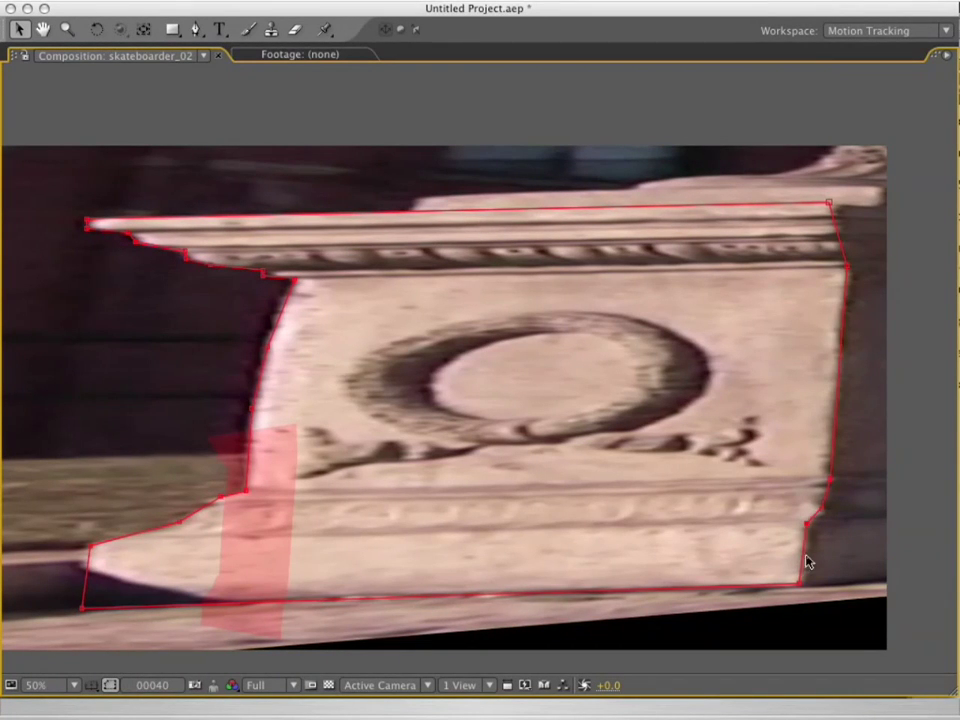
{"action": "left_click_drag", "start_coordinate": [829, 203], "coordinate": [836, 210]}
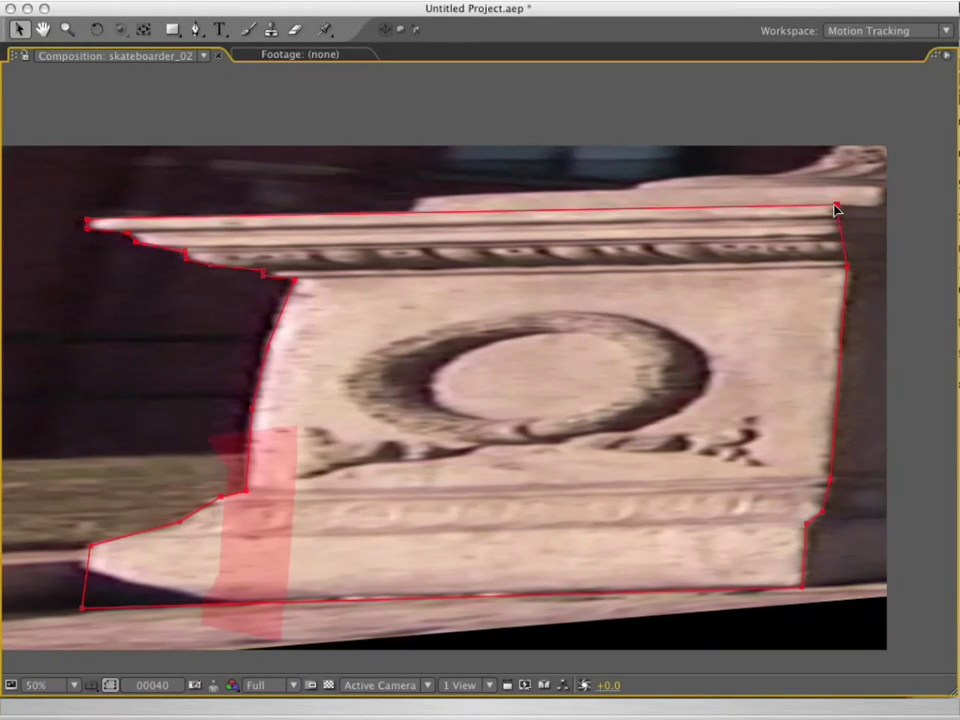
Step: Disable the footage layer's CC Power Pin to show the unstabilized plate, and show the full time range
{"action": "key", "text": "grave"}
{"action": "key", "text": "comma"}
{"action": "key", "text": "comma"}
{"action": "key", "text": "comma"}
{"action": "left_click", "coordinate": [219, 470]}
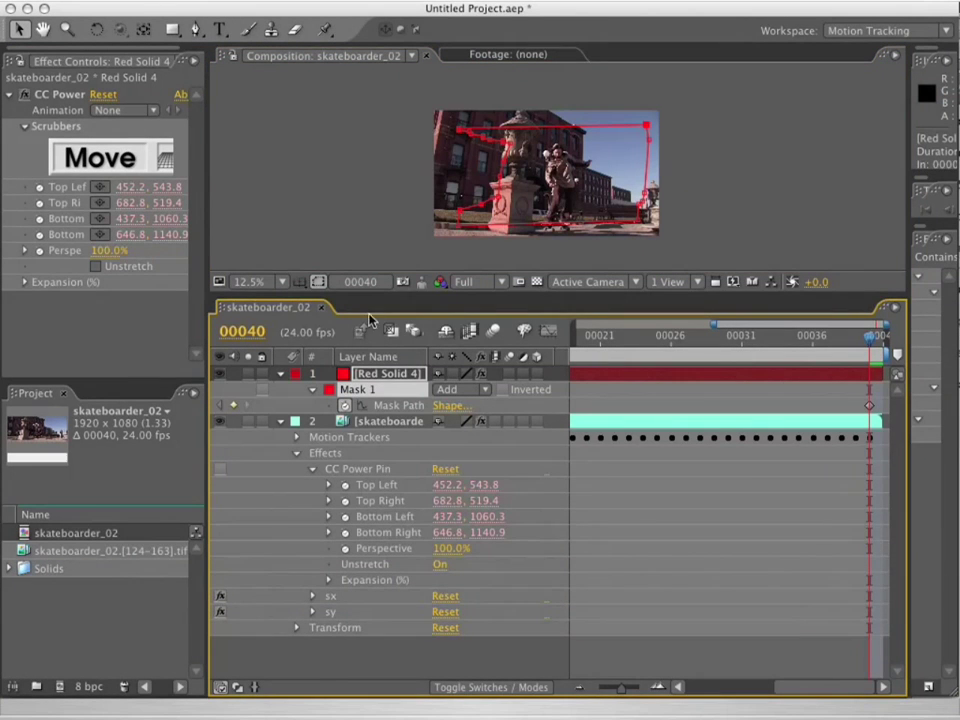
{"action": "key", "text": "minus"}
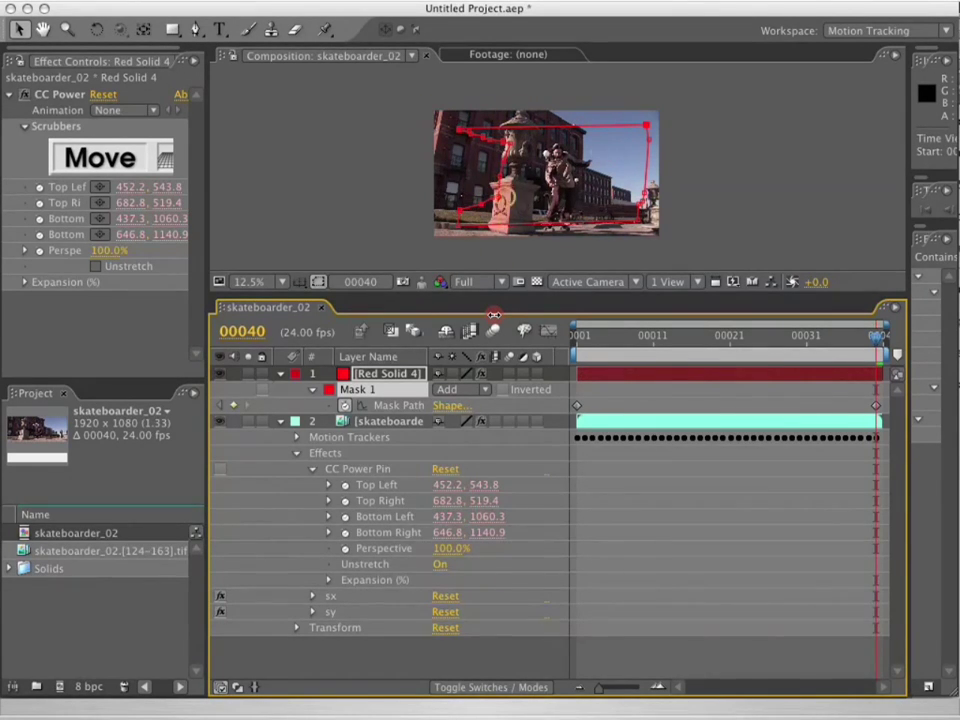
Step: Return to the first frame and play the composition to check how the red matte fits the moving pedestal
{"action": "key", "text": "period"}
{"action": "key", "text": "grave"}
{"action": "key", "text": "period"}
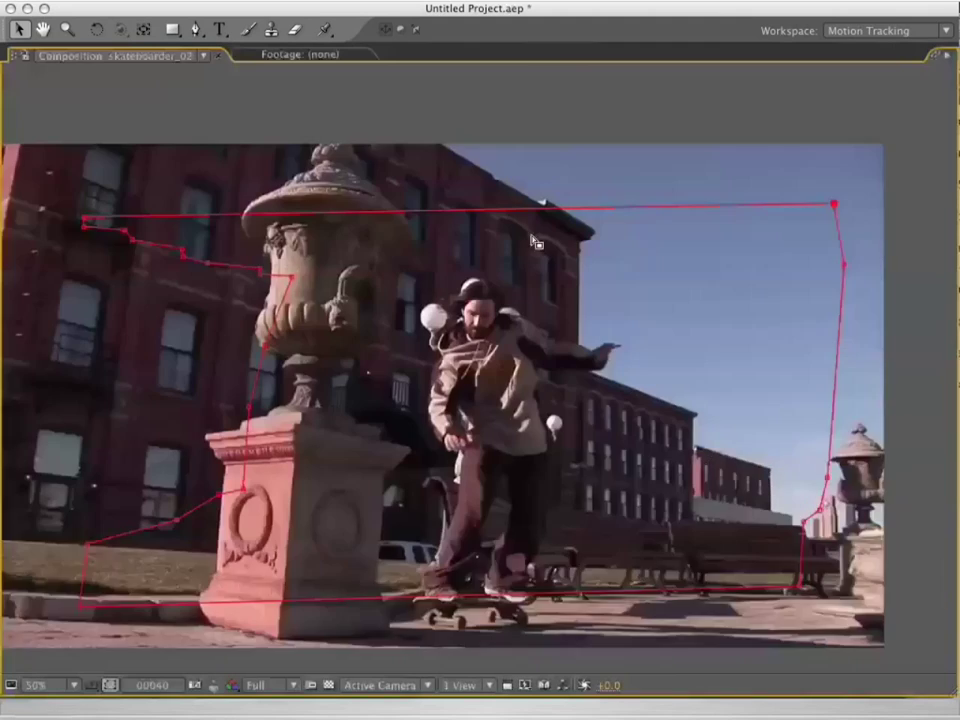
{"action": "key", "text": "space"}
{"action": "left_click_drag", "start_coordinate": [413, 451], "coordinate": [524, 337]}
{"action": "key", "text": "Home"}
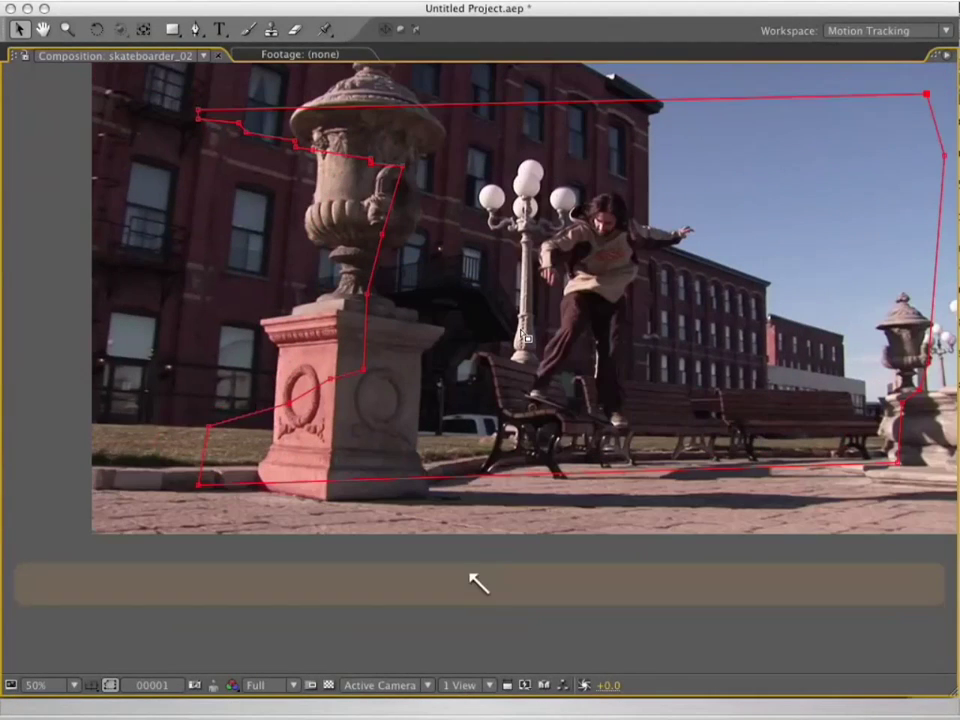
{"action": "key", "text": "space"}
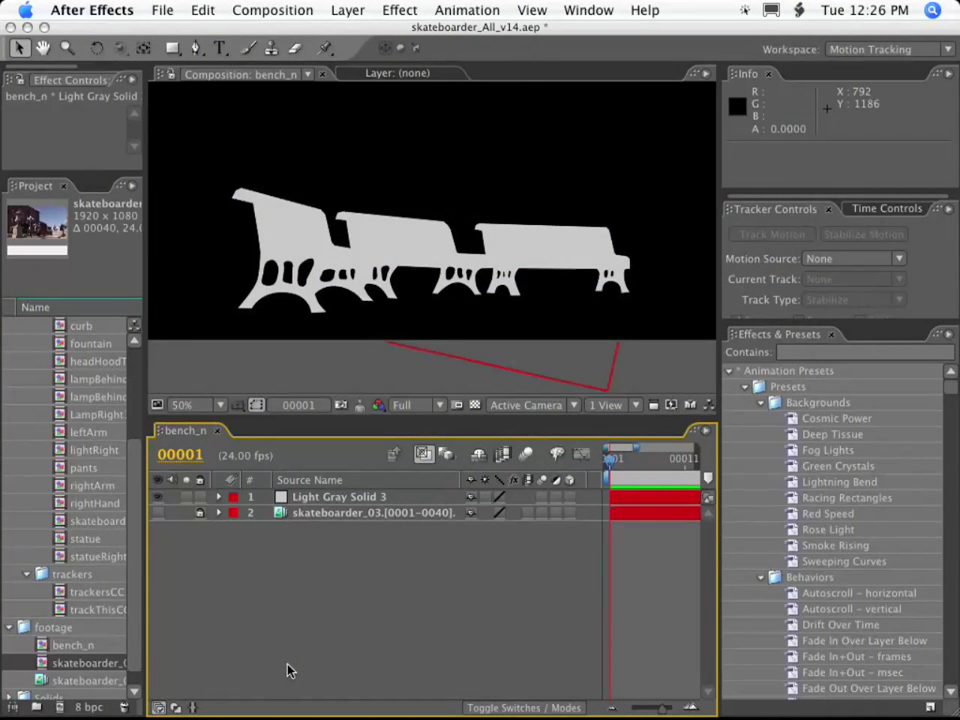
Step: Reveal the mask paths of Light Gray Solid 3 in the bench_n composition and select Mask 1 through Mask 18
{"action": "left_click", "coordinate": [342, 500]}
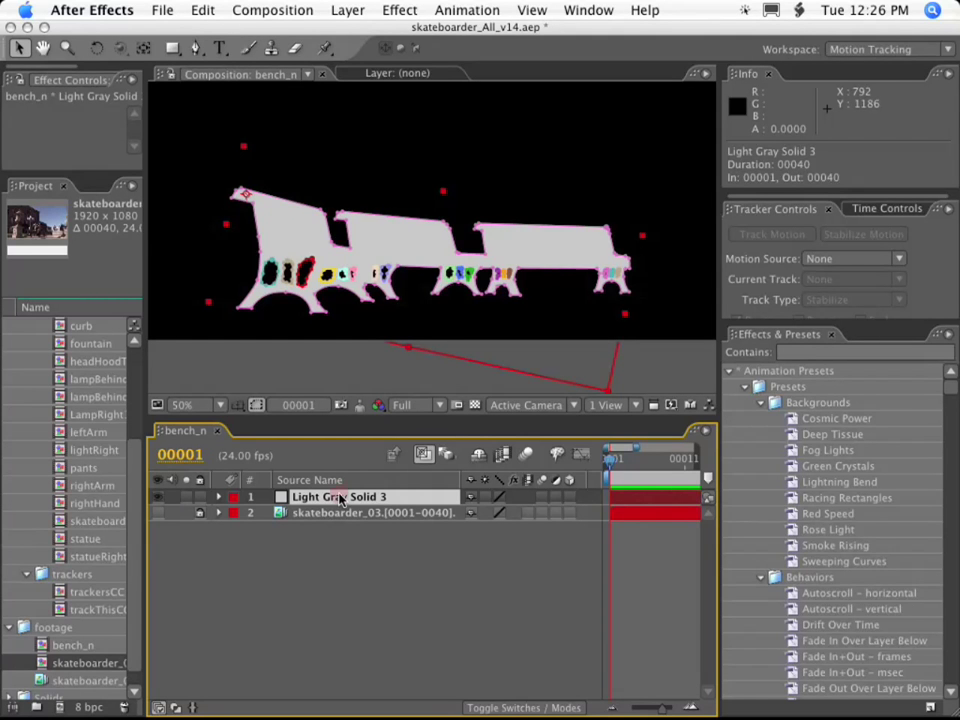
{"action": "key", "text": "m"}
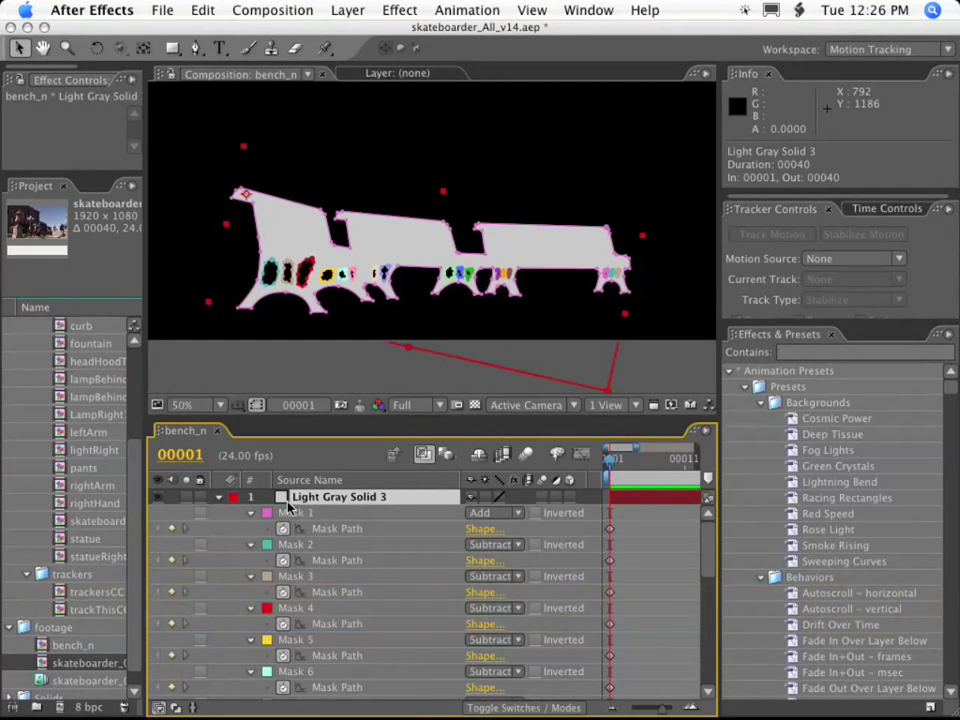
{"action": "key", "text": "grave"}
{"action": "left_click", "coordinate": [150, 157]}
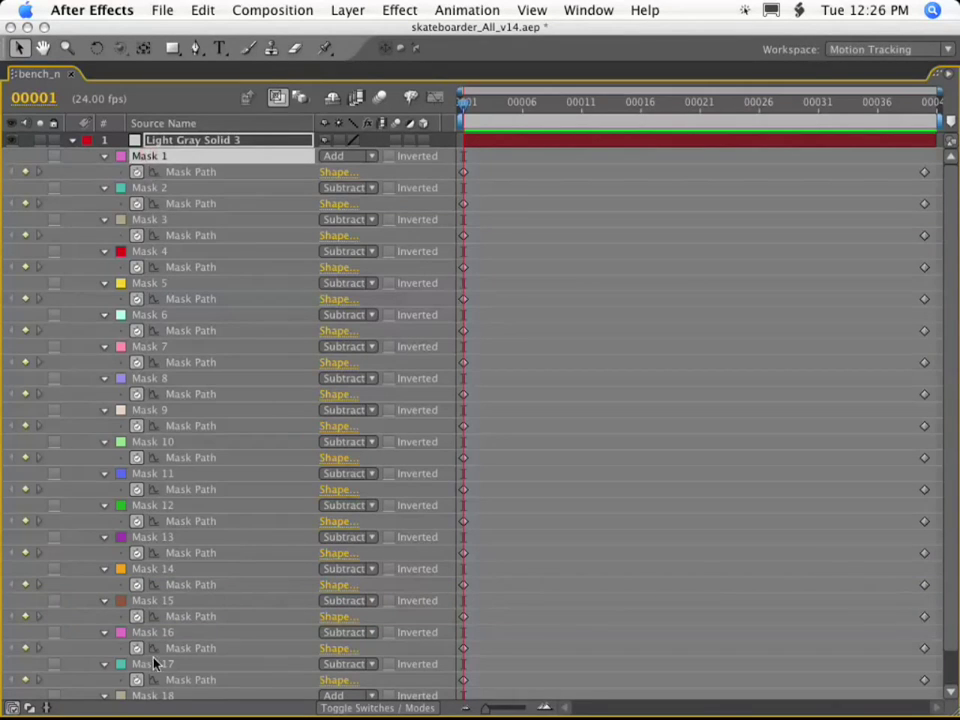
{"action": "left_click", "coordinate": [152, 695], "text": "shift"}
{"action": "scroll", "coordinate": [215, 598], "scroll_direction": "down", "scroll_amount": 1}
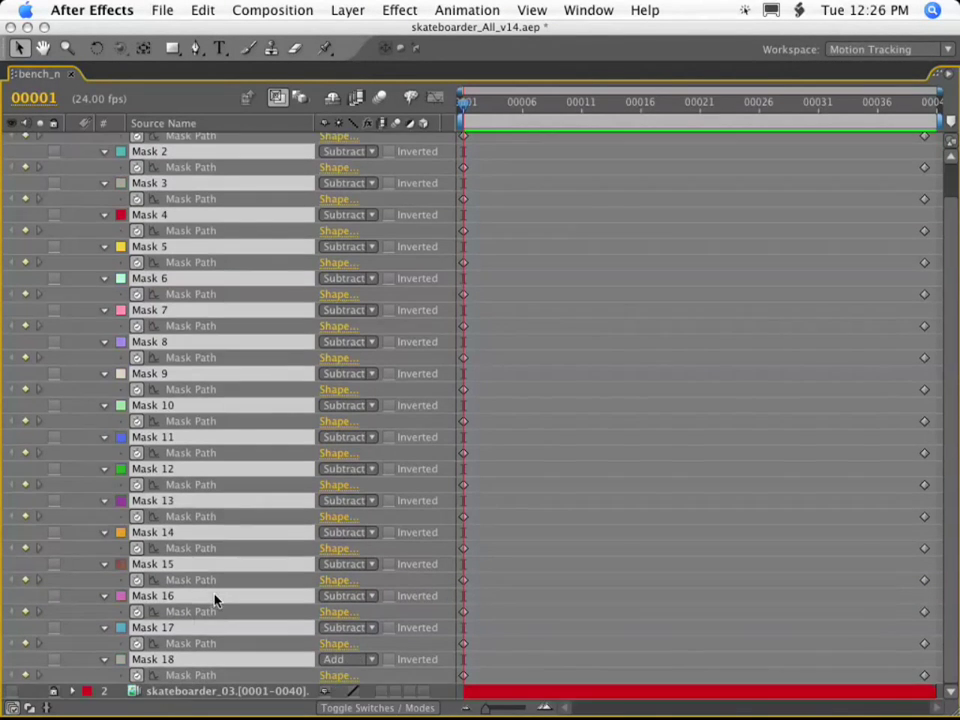
Step: Reveal the Position, Scale and Rotation properties of Light Gray Solid 3 and add all three to the mask selection
{"action": "key", "text": "shift+p"}
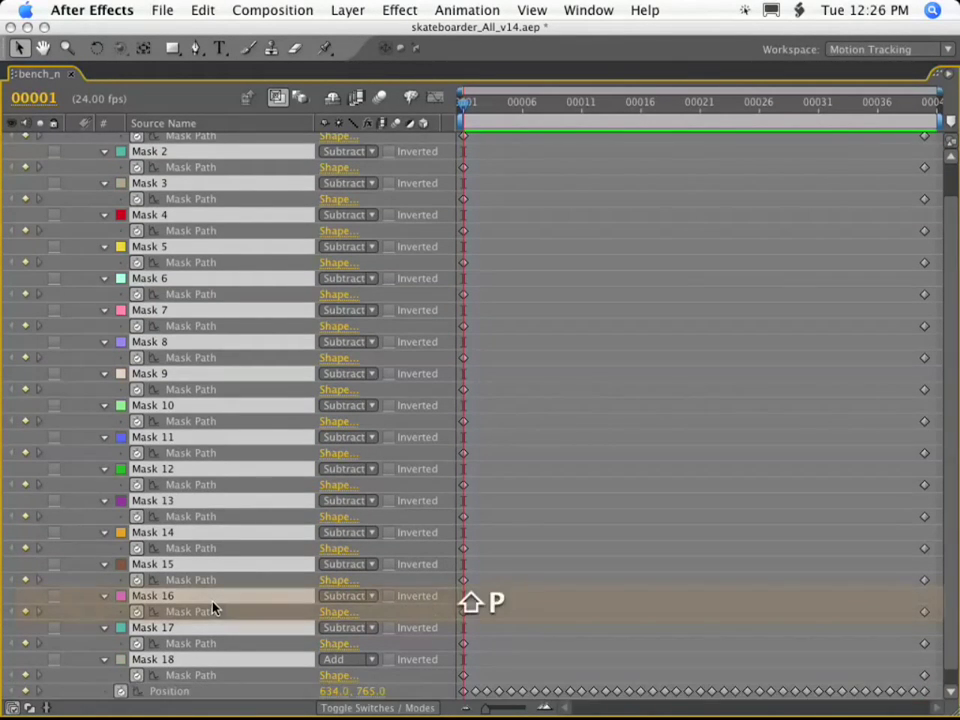
{"action": "key", "text": "shift+s"}
{"action": "key", "text": "shift+r"}
{"action": "scroll", "coordinate": [208, 606], "scroll_direction": "down", "scroll_amount": 1}
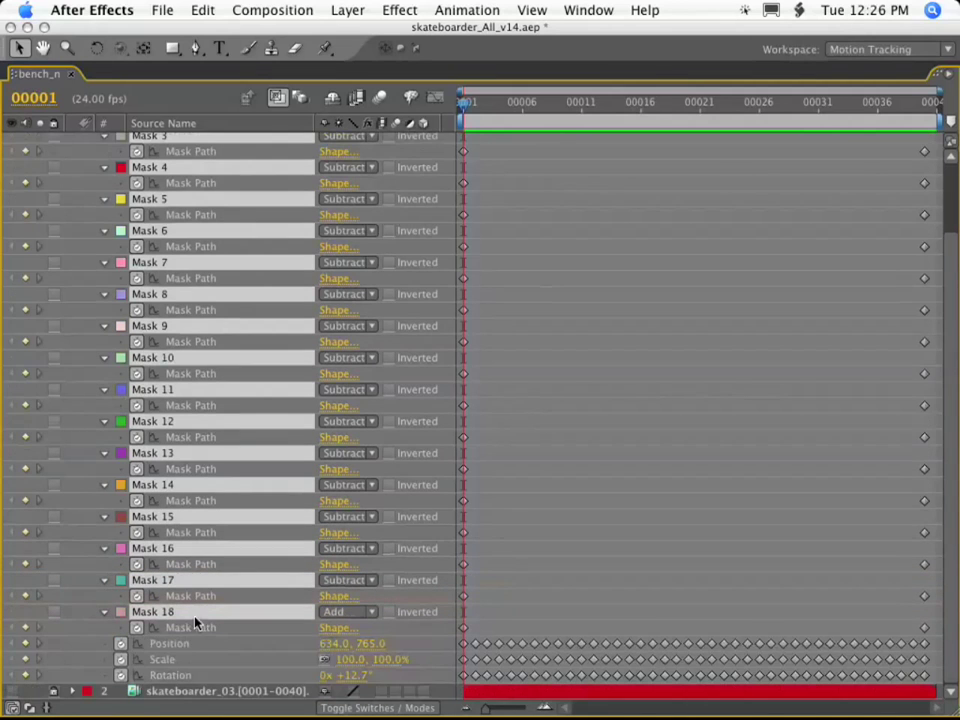
{"action": "left_click", "coordinate": [171, 645]}
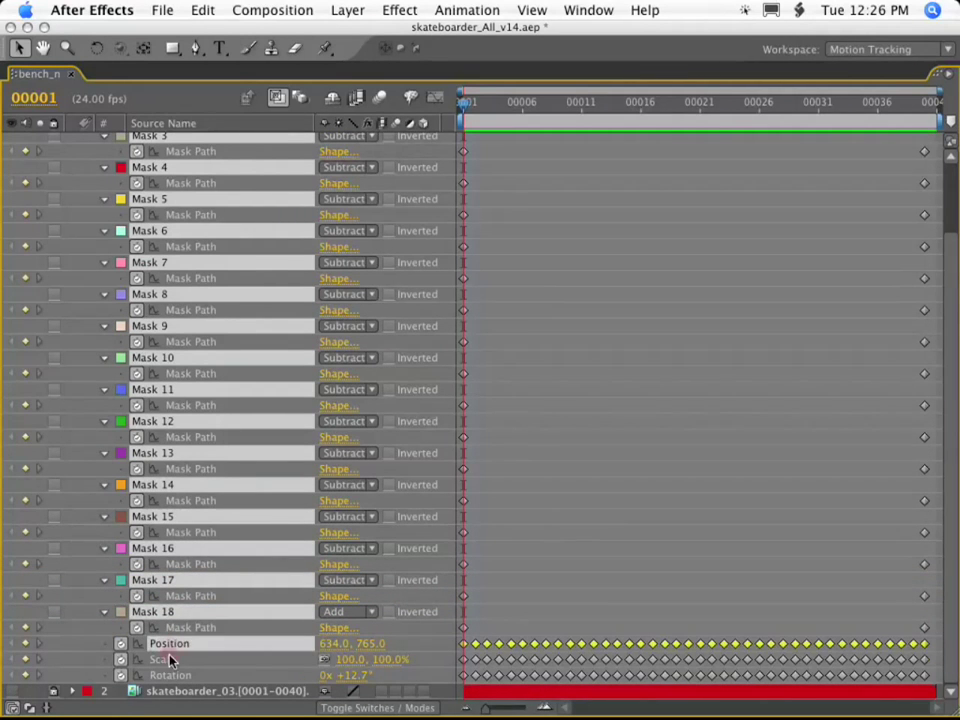
{"action": "left_click", "coordinate": [170, 659], "text": "shift"}
{"action": "left_click", "coordinate": [171, 676], "text": "shift"}
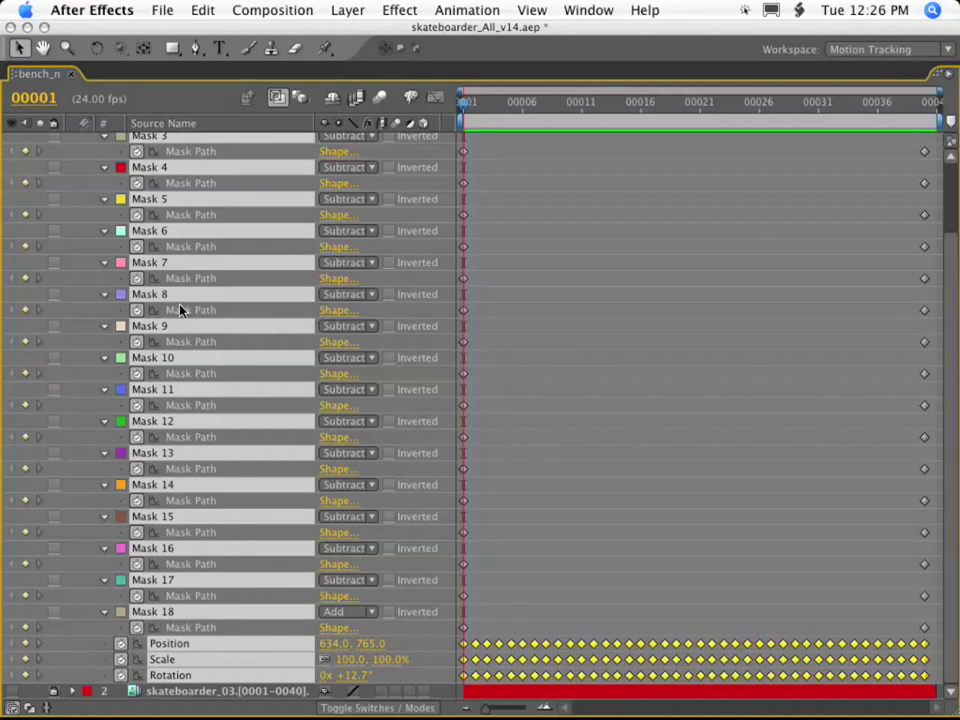
Step: Save the selected masks and transform properties as an animation preset named skb_bench in the User Presets folder
{"action": "key", "text": "grave"}
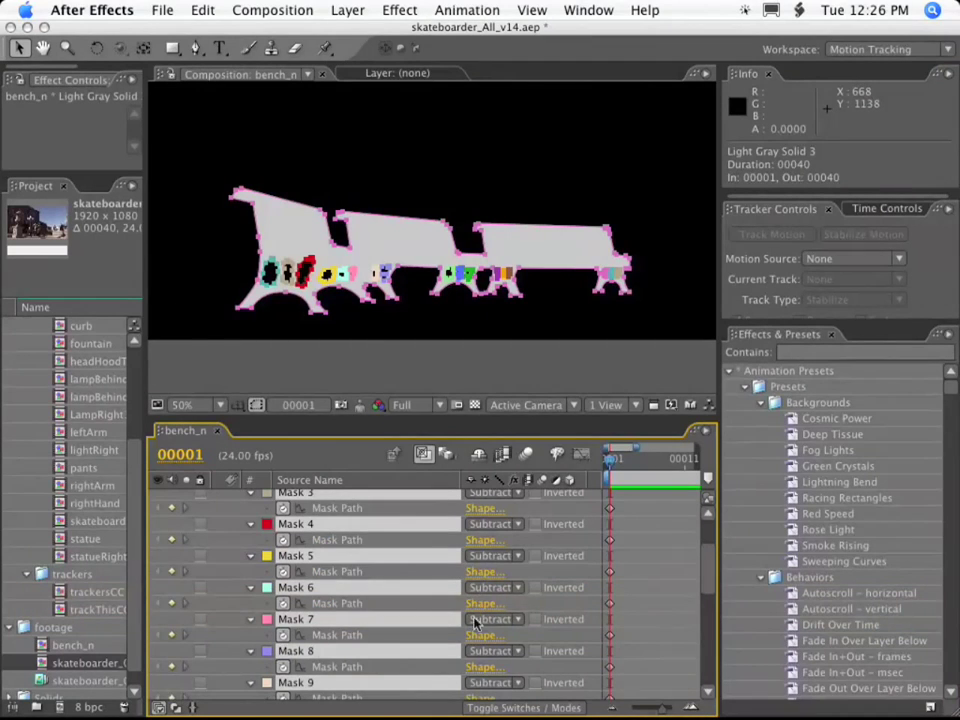
{"action": "left_click_drag", "start_coordinate": [280, 592], "coordinate": [791, 525]}
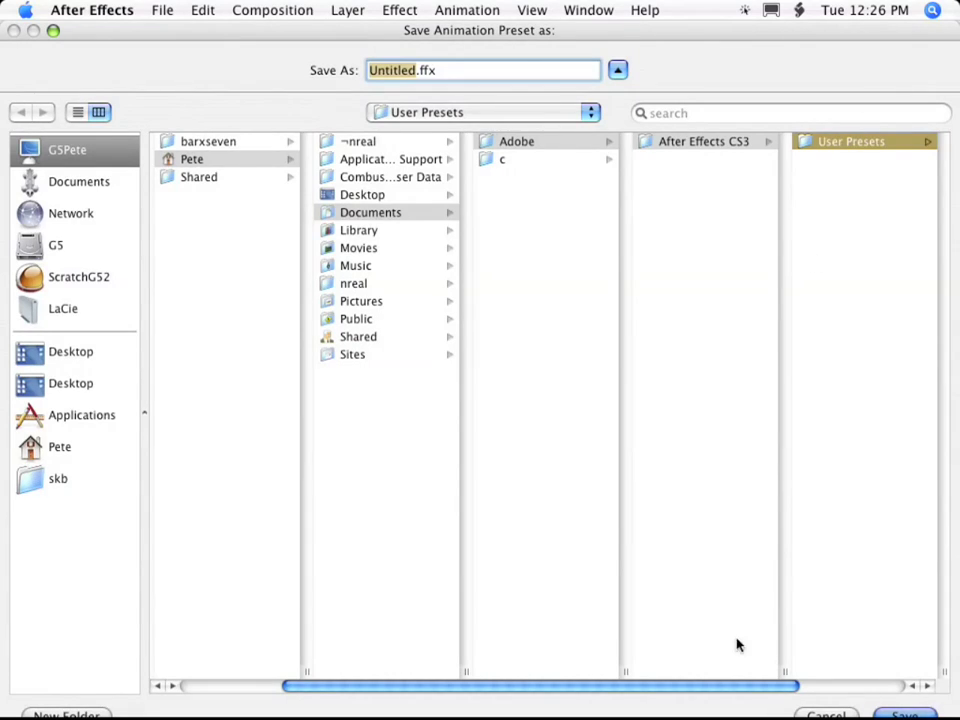
{"action": "left_click", "coordinate": [927, 686]}
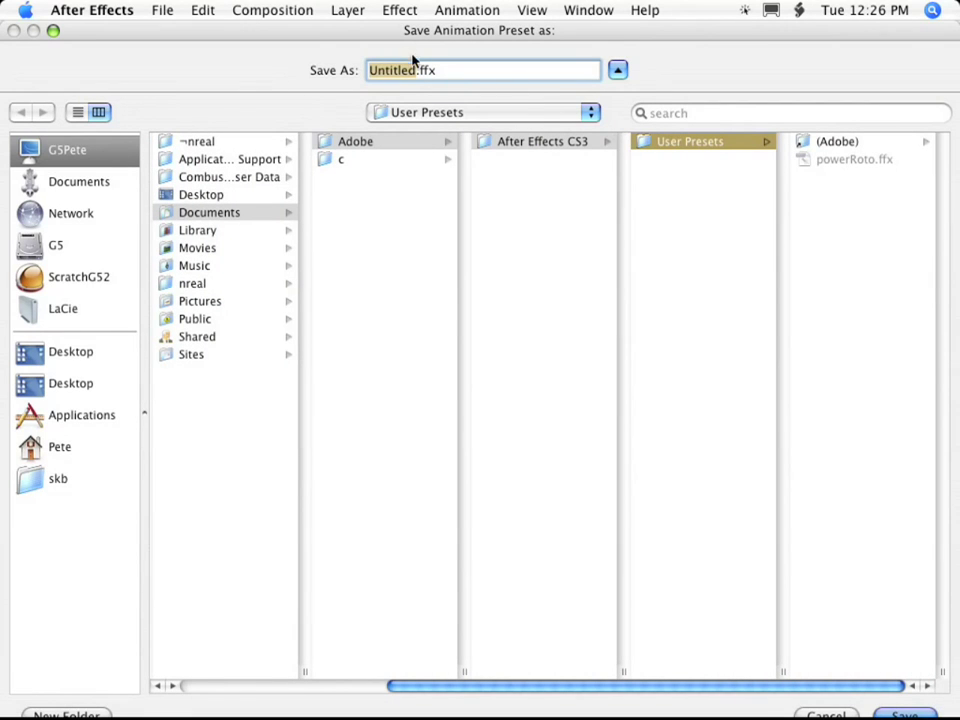
{"action": "type", "text": "skb_bench"}
{"action": "key", "text": "Return"}
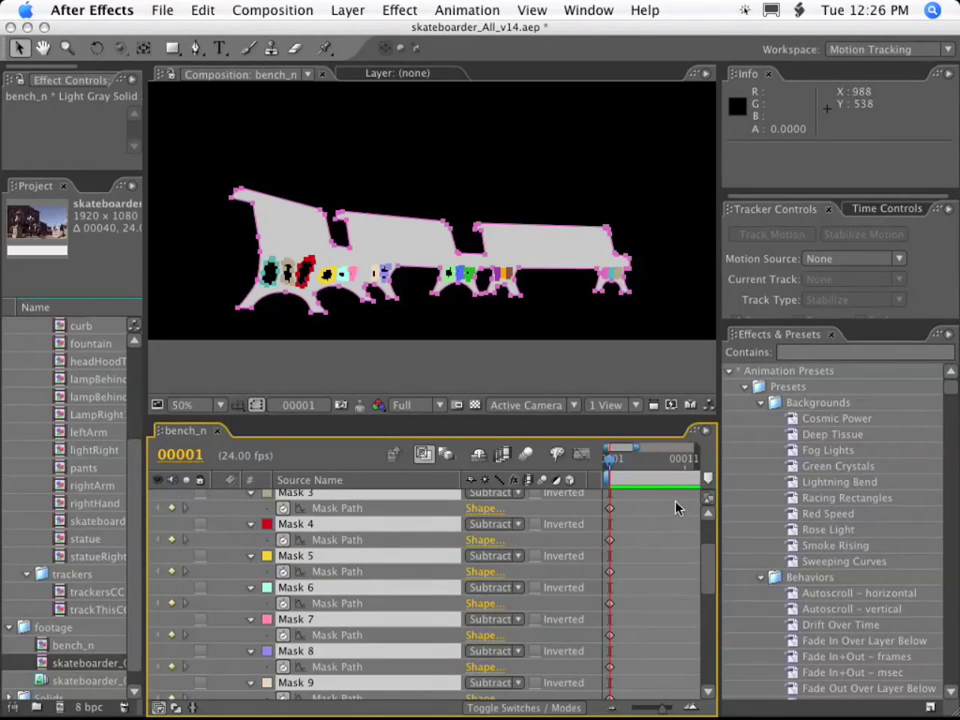
Step: Collapse the Light Gray Solid 3 layer and create a new composition from the skateboarder_03 image sequence
{"action": "scroll", "coordinate": [600, 540], "scroll_direction": "up", "scroll_amount": 3}
{"action": "left_click", "coordinate": [219, 498]}
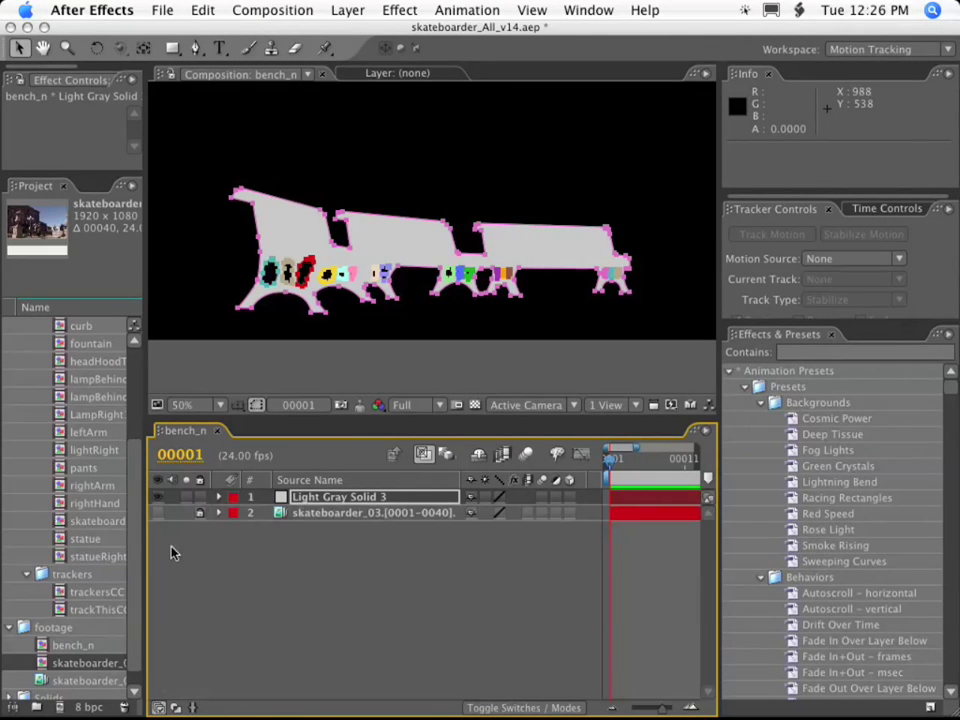
{"action": "scroll", "coordinate": [125, 664], "scroll_direction": "down", "scroll_amount": 1}
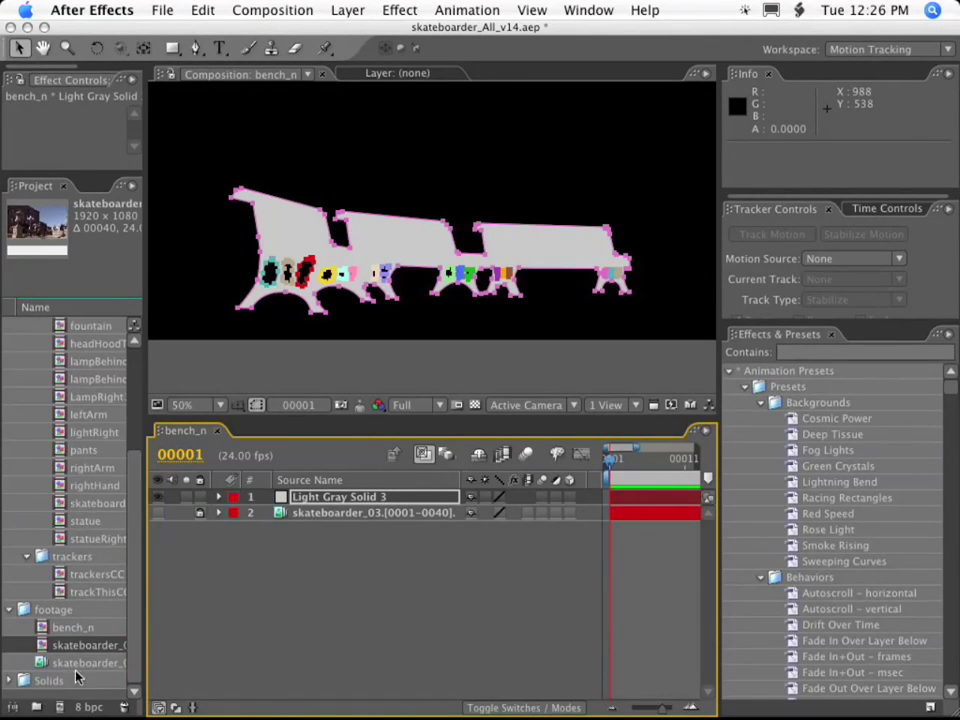
{"action": "left_click", "coordinate": [75, 668]}
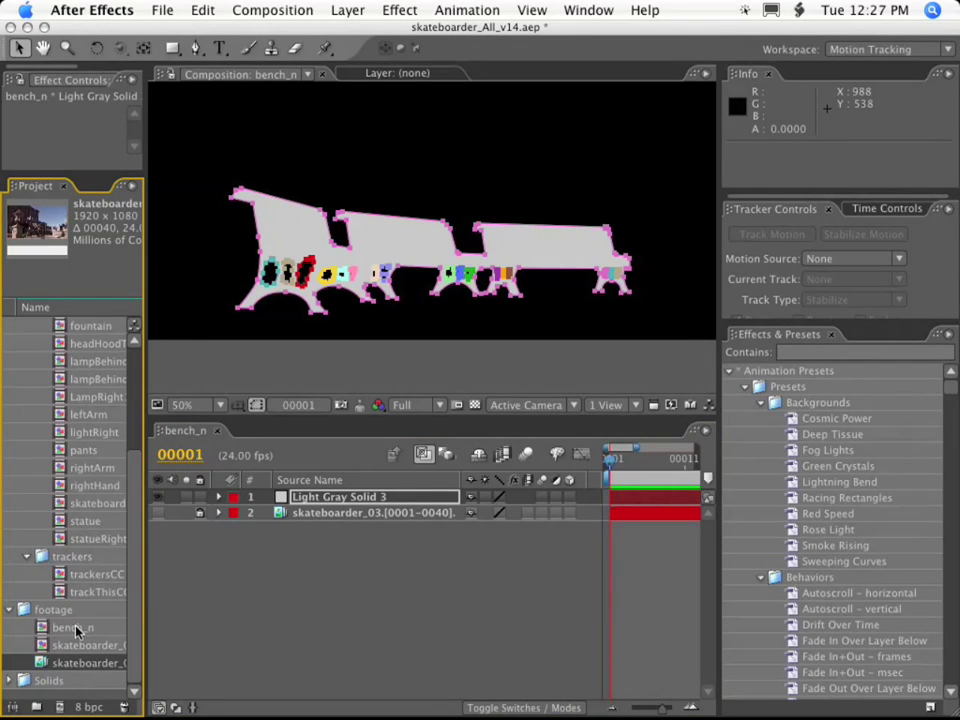
{"action": "left_click_drag", "start_coordinate": [66, 668], "coordinate": [60, 706]}
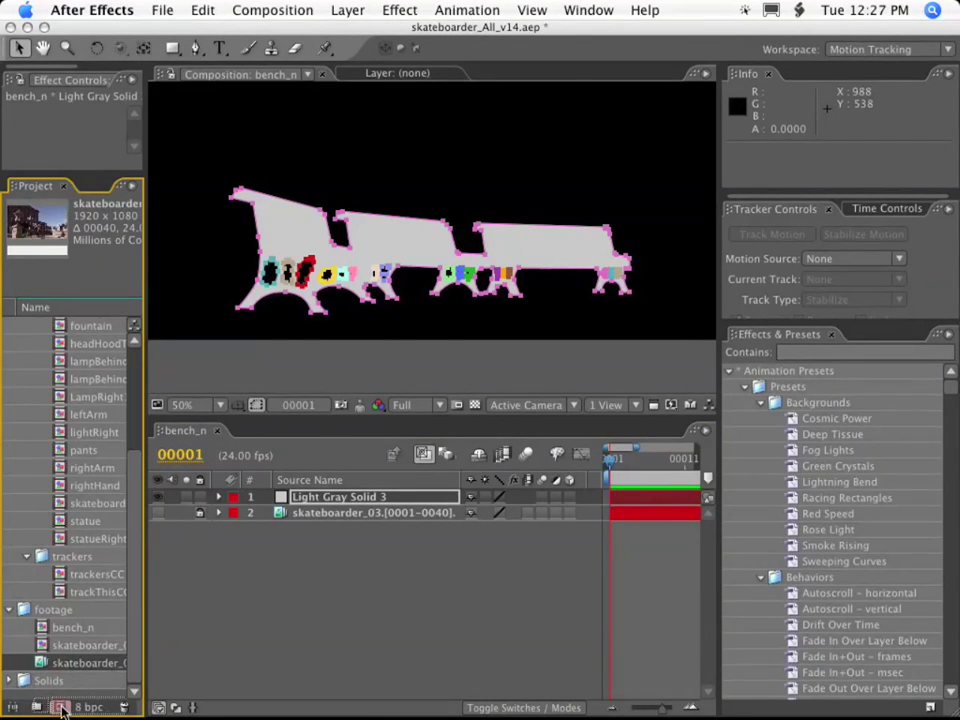
{"action": "left_click", "coordinate": [355, 502]}
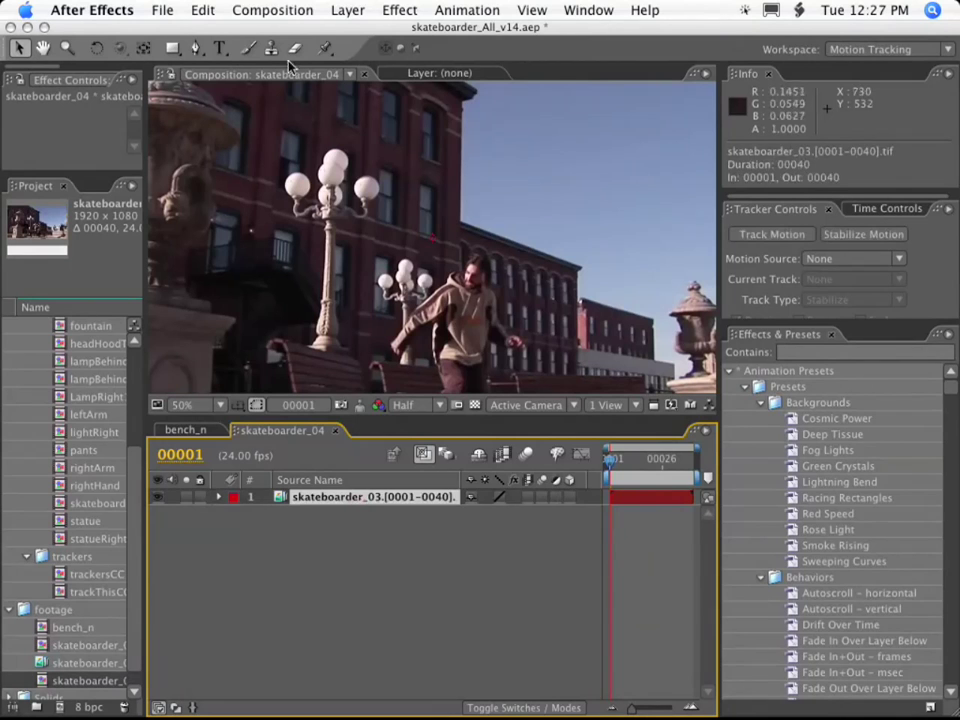
Step: Add a light gray 1920 × 1080 pixel solid above the footage in the skateboarder_04 composition
{"action": "left_click", "coordinate": [347, 10]}
{"action": "mouse_move", "coordinate": [360, 35]}
{"action": "left_click", "coordinate": [622, 57]}
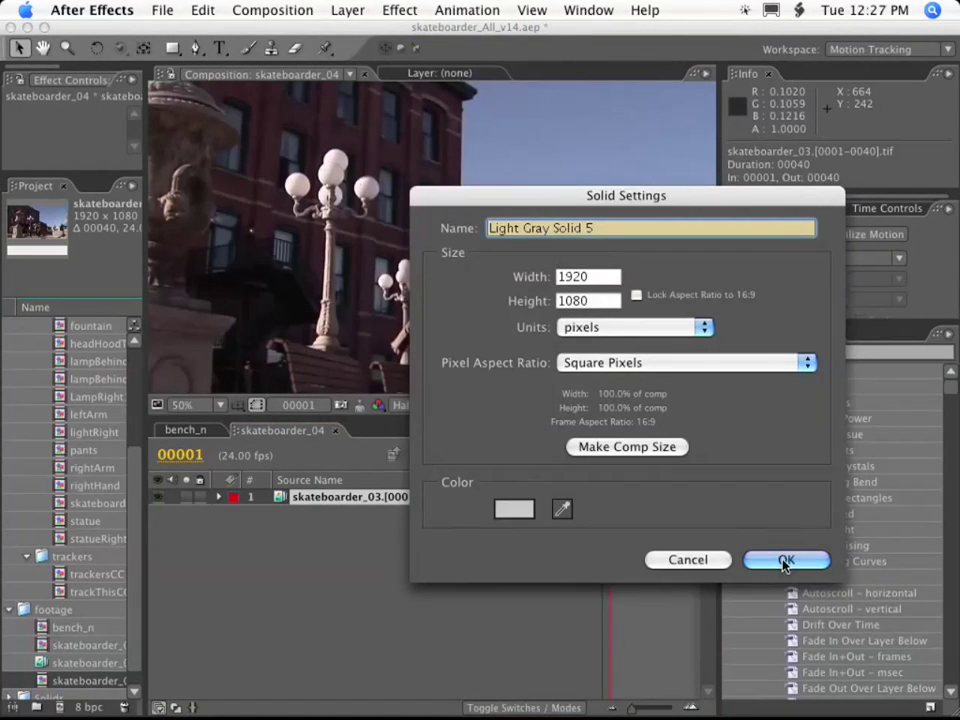
{"action": "left_click", "coordinate": [785, 560]}
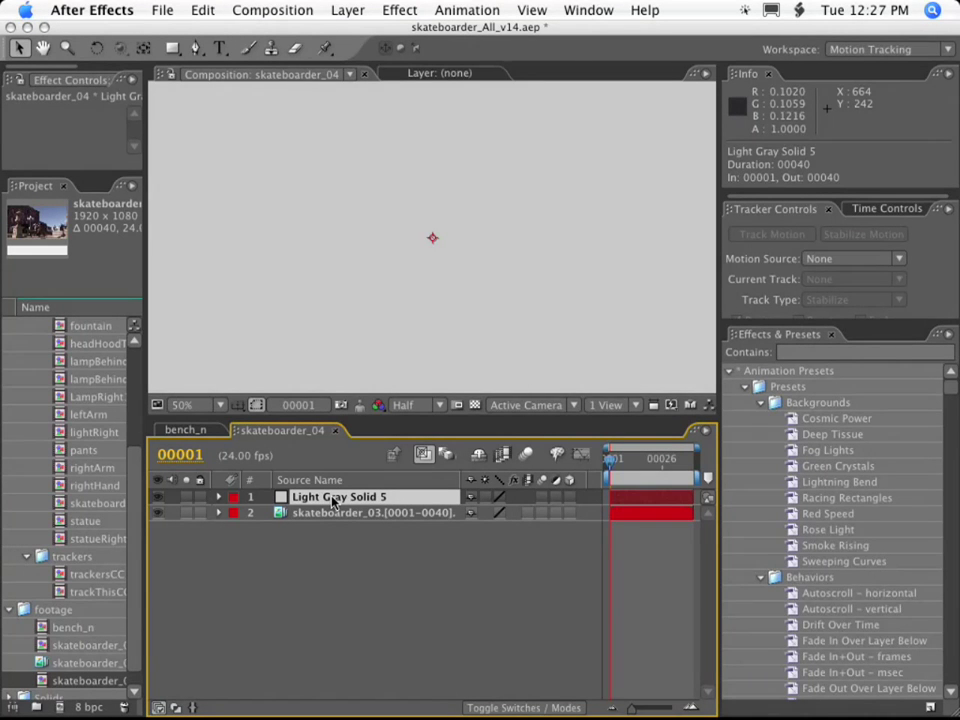
Step: Search the effects and presets for bench and apply the skb_bench preset to Light Gray Solid 5
{"action": "left_click", "coordinate": [808, 352]}
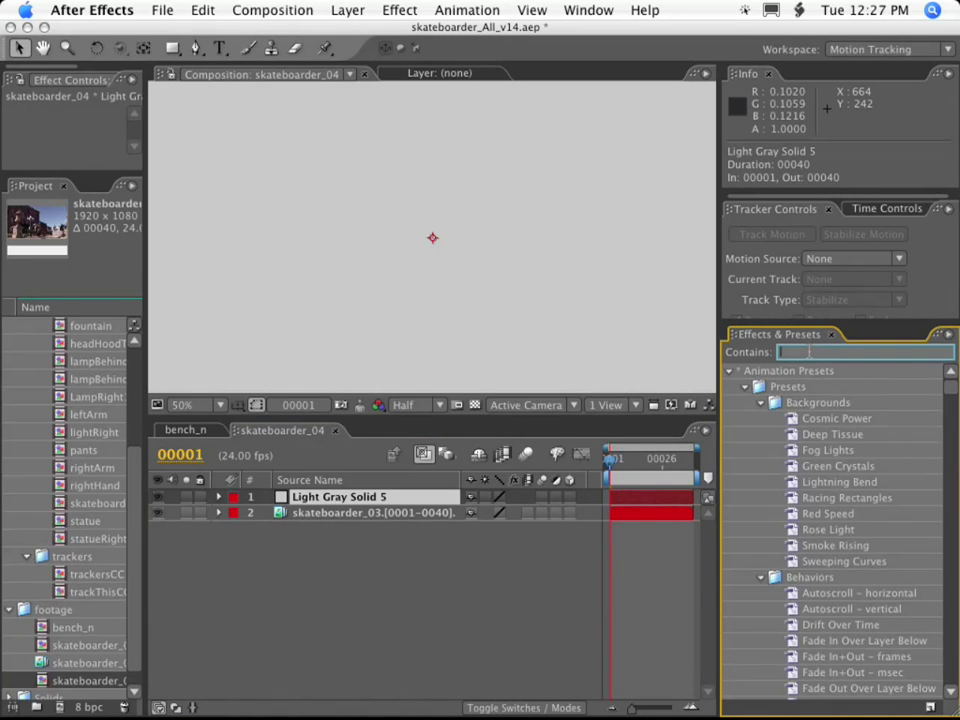
{"action": "type", "text": "bench"}
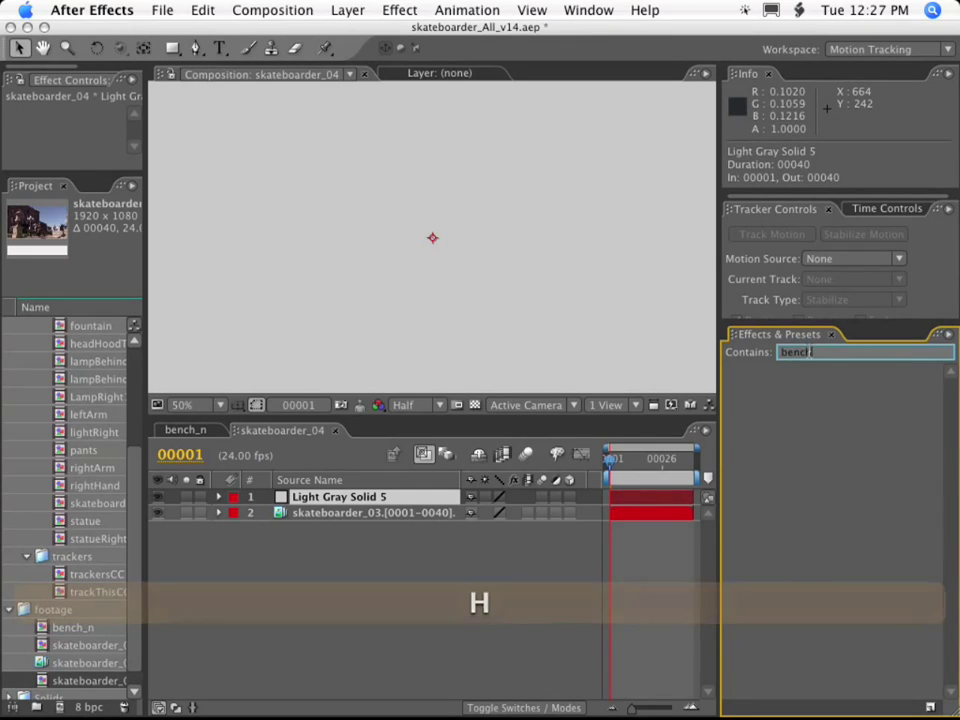
{"action": "left_click", "coordinate": [780, 352]}
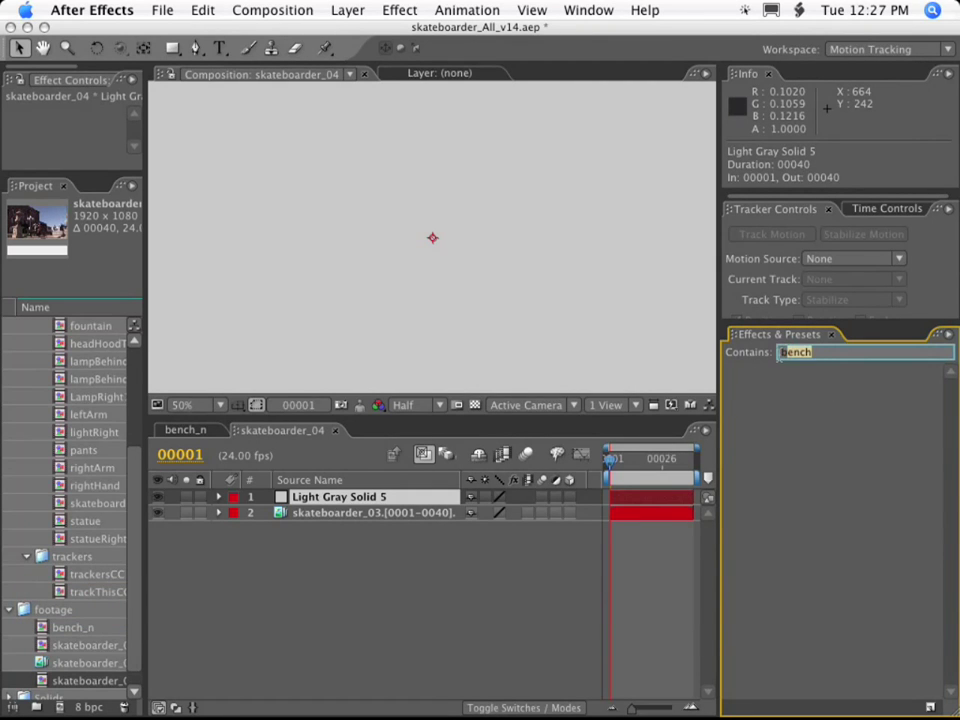
{"action": "key", "text": "BackSpace"}
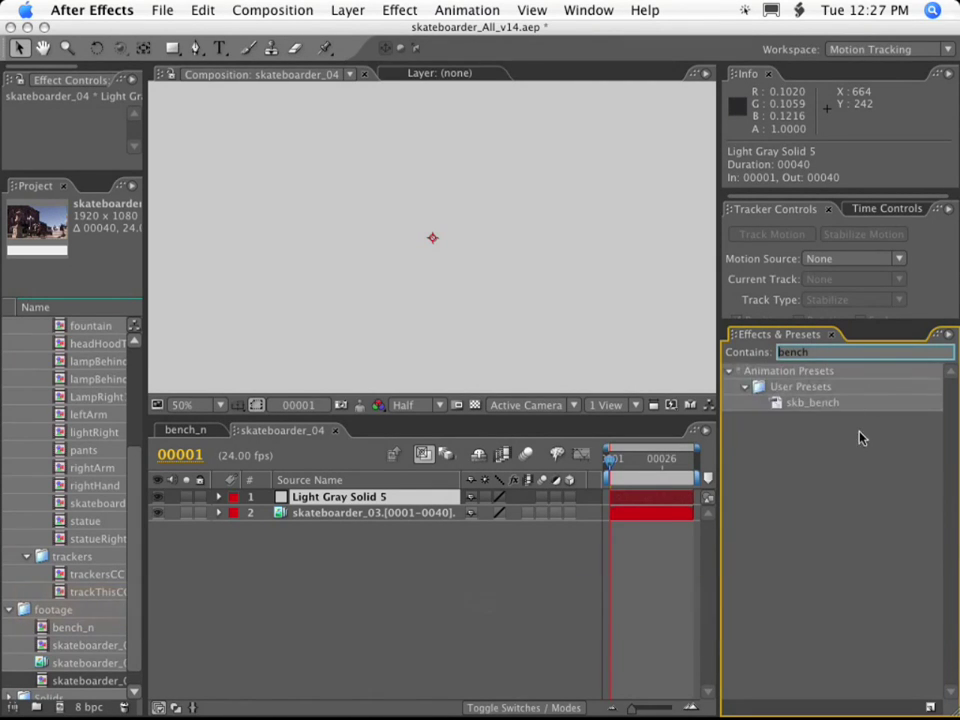
{"action": "left_click", "coordinate": [813, 404]}
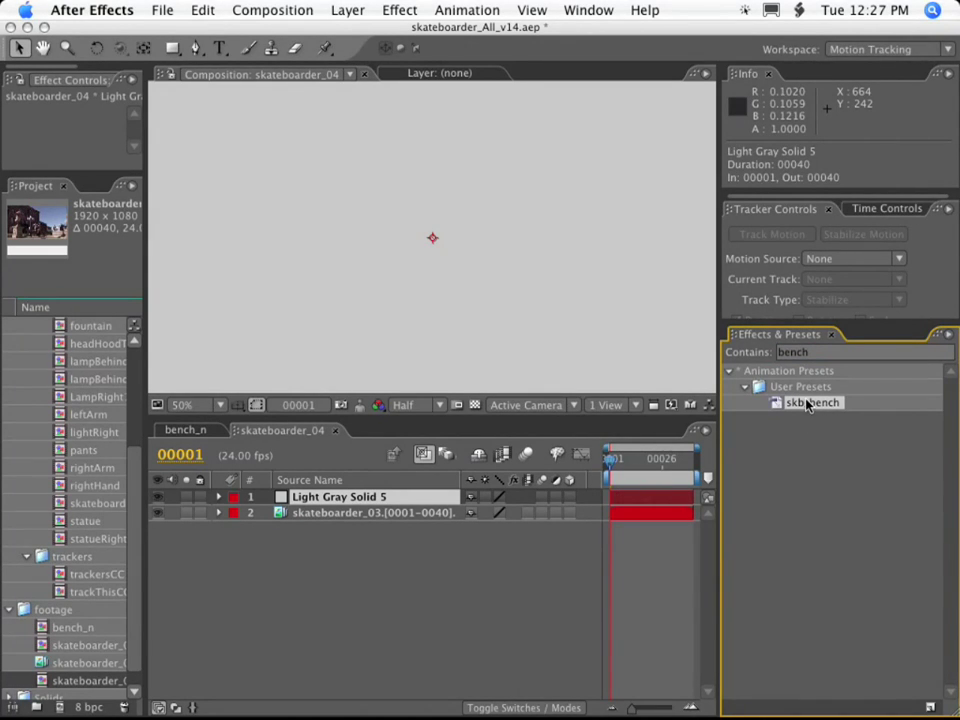
{"action": "left_click_drag", "start_coordinate": [808, 404], "coordinate": [306, 497]}
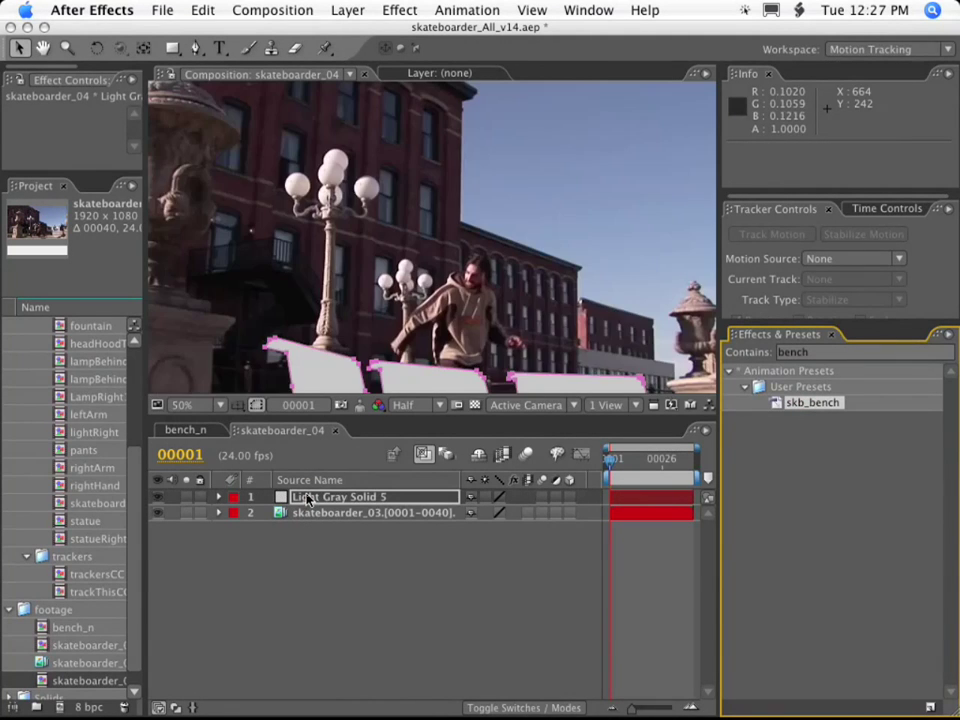
{"action": "key", "text": "comma"}
{"action": "key", "text": "comma"}
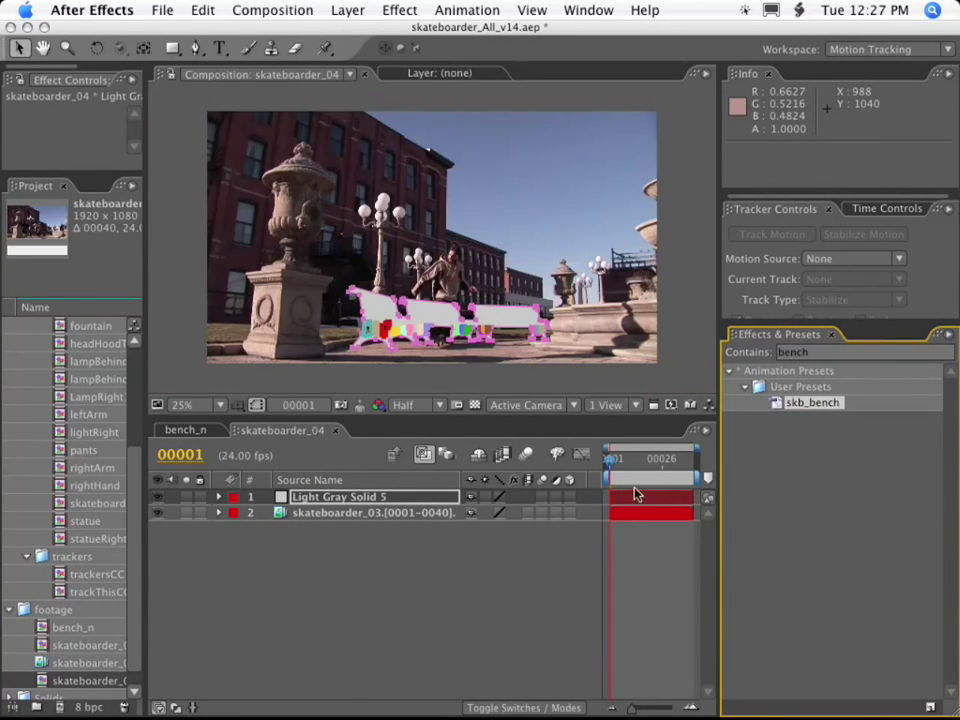
Step: Hide the skateboarder footage layer and inspect the transform keyframes and masks applied to Light Gray Solid 5
{"action": "left_click", "coordinate": [157, 512]}
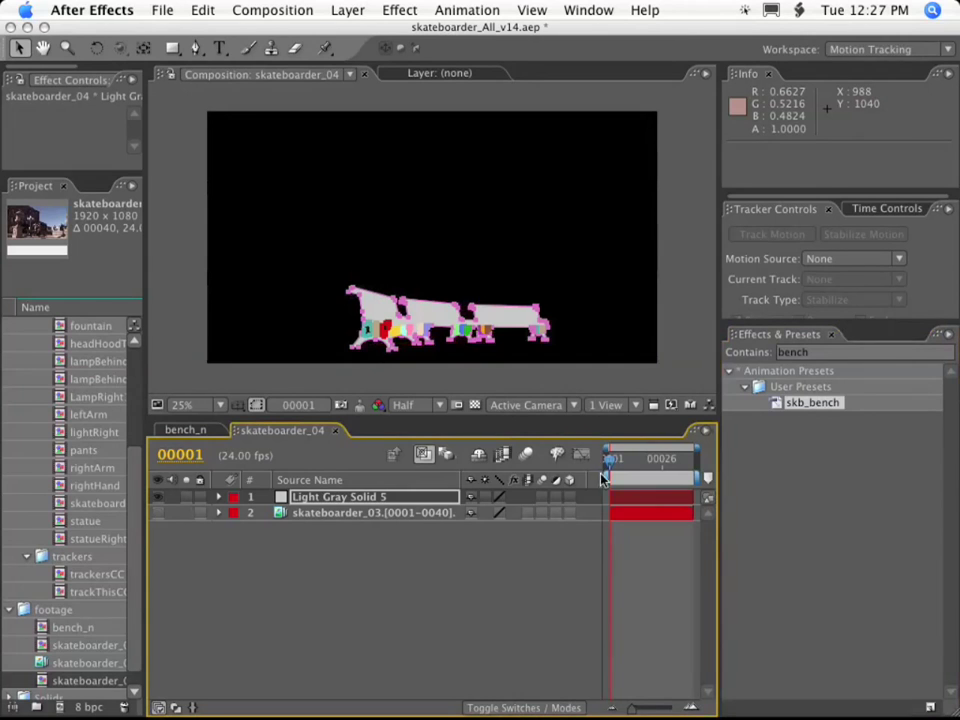
{"action": "left_click", "coordinate": [319, 498]}
{"action": "left_click", "coordinate": [219, 497]}
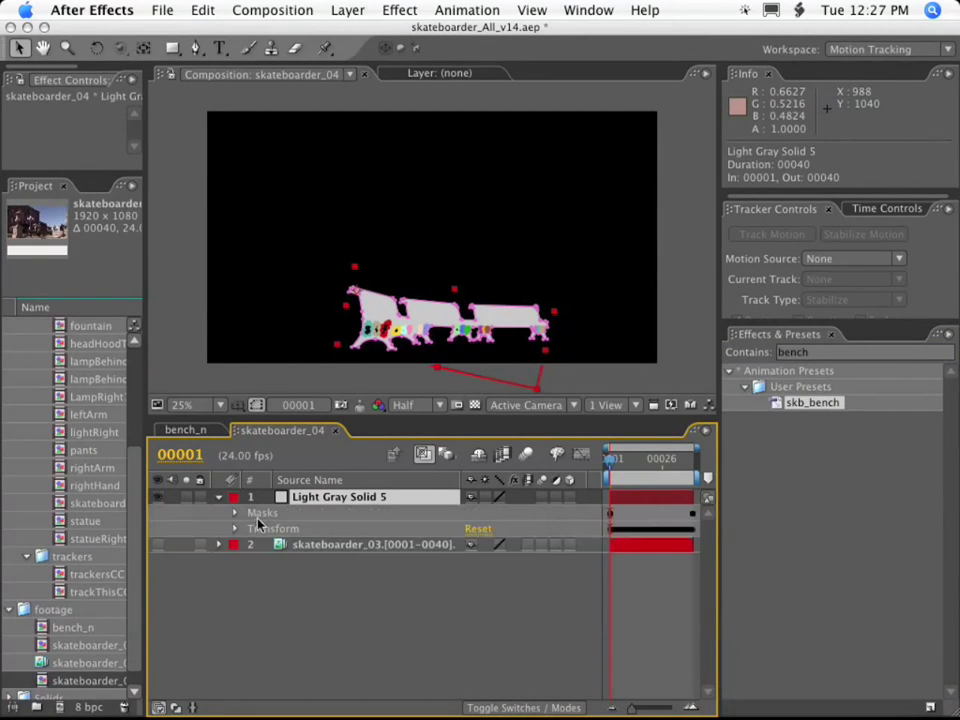
{"action": "left_click", "coordinate": [235, 528]}
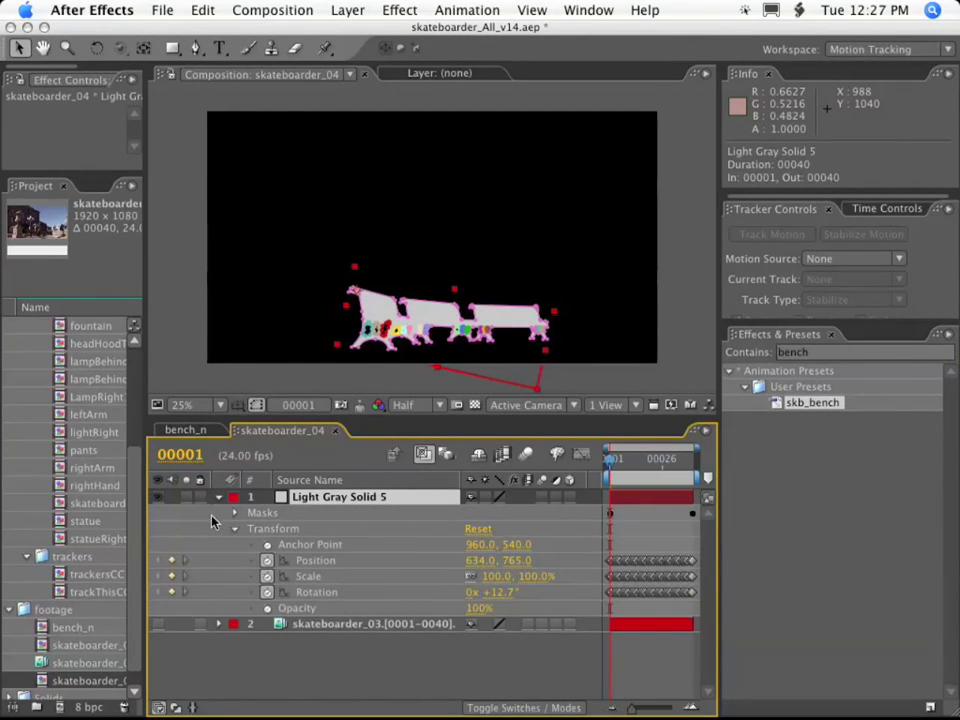
{"action": "left_click", "coordinate": [234, 512]}
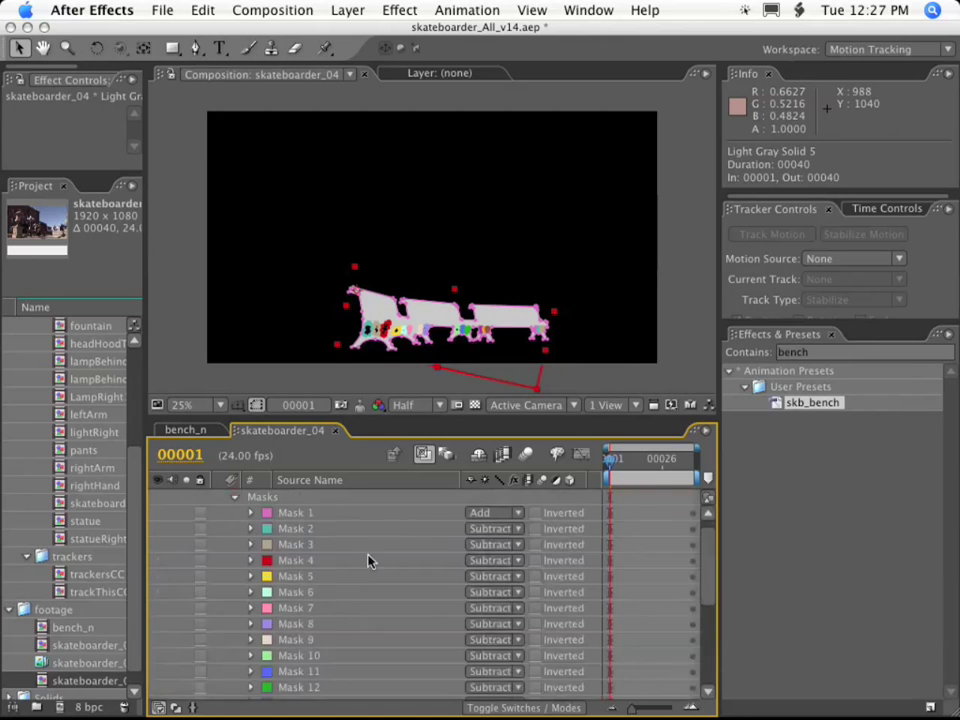
{"action": "left_click", "coordinate": [235, 498]}
{"action": "key", "text": "KP_0"}
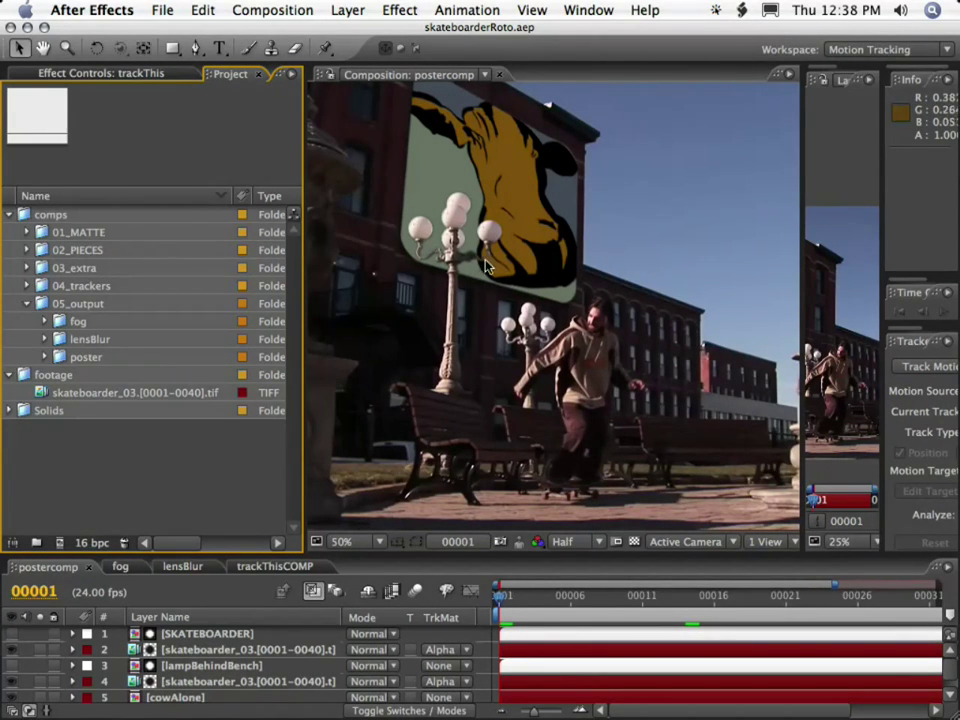
Step: Preview postercomp in the skateboarderRoto.aep project to check how the cow poster follows the building
{"action": "key", "text": "KP_0"}
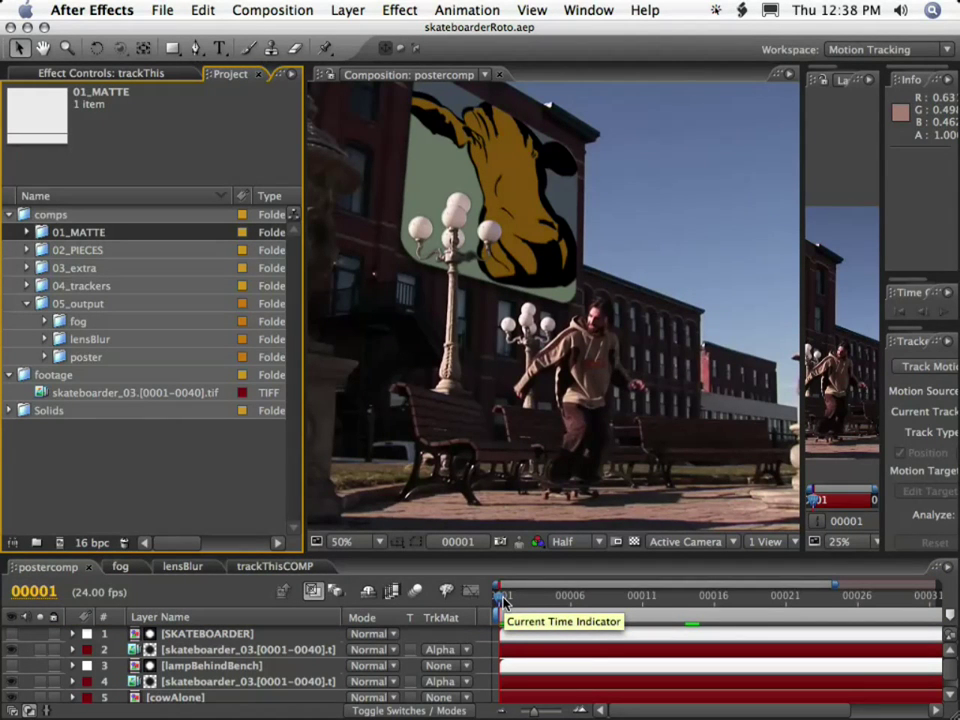
{"action": "key", "text": "KP_0"}
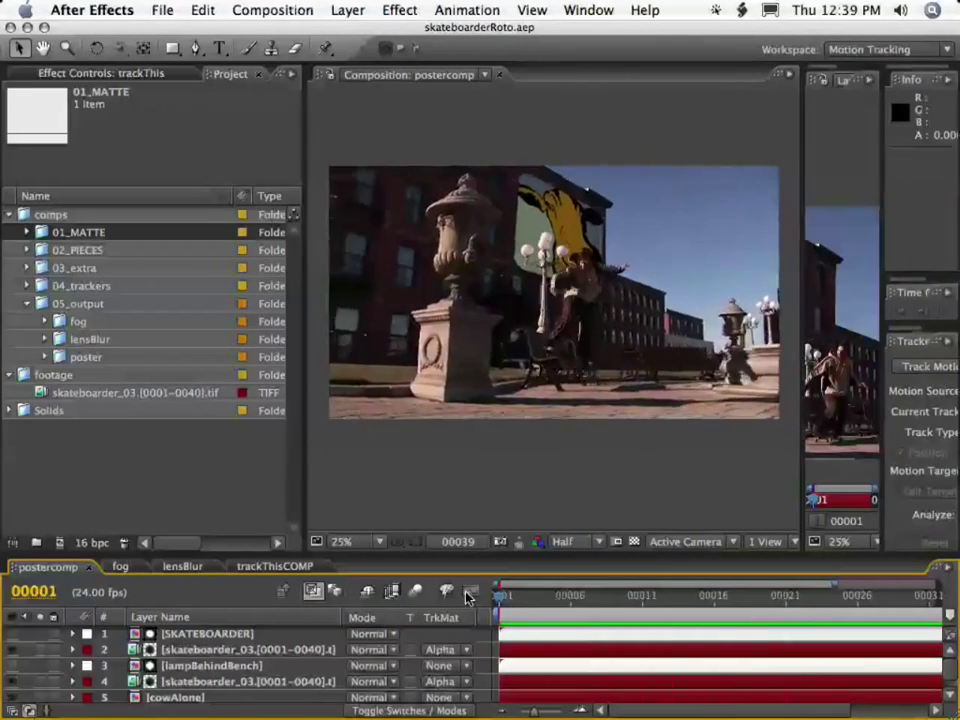
{"action": "key", "text": "KP_0"}
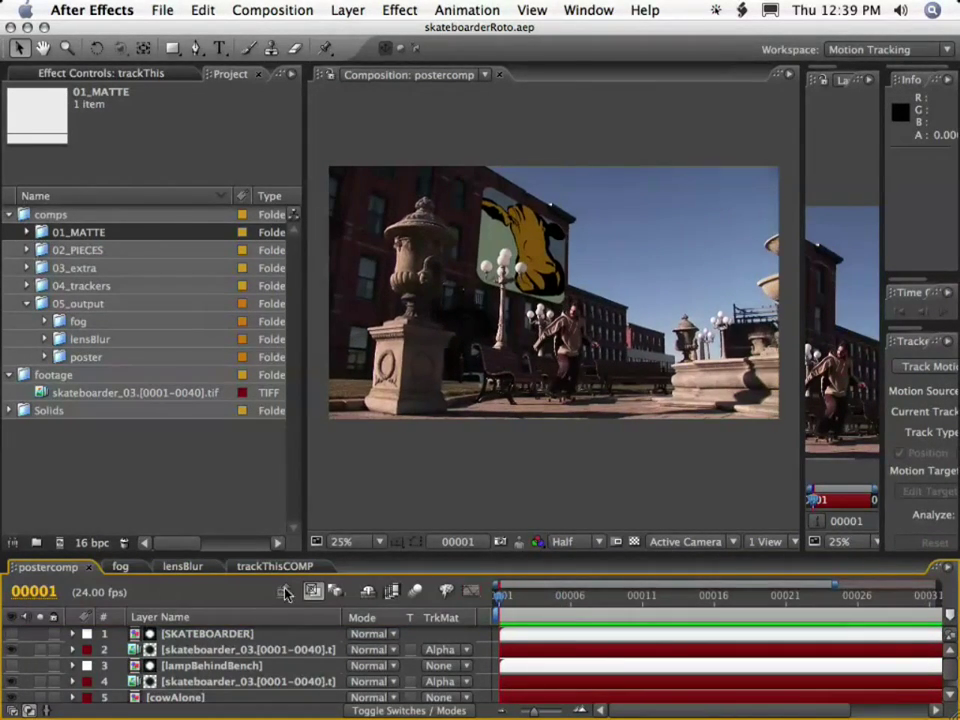
Step: Solo the cowAlone layer and the two matted skateboarder_03 layers in turn to examine each part of postercomp
{"action": "left_click_drag", "start_coordinate": [214, 553], "coordinate": [239, 408]}
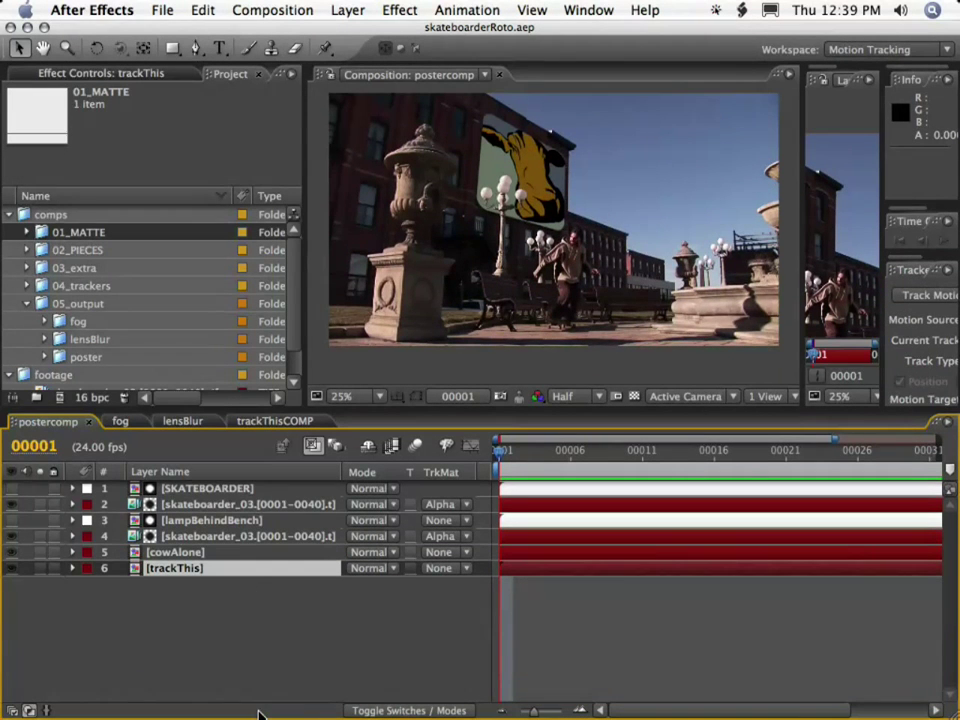
{"action": "scroll", "coordinate": [545, 232], "scroll_direction": "up", "scroll_amount": 2}
{"action": "key", "text": "space"}
{"action": "left_click_drag", "start_coordinate": [495, 165], "coordinate": [538, 270]}
{"action": "left_click", "coordinate": [178, 553]}
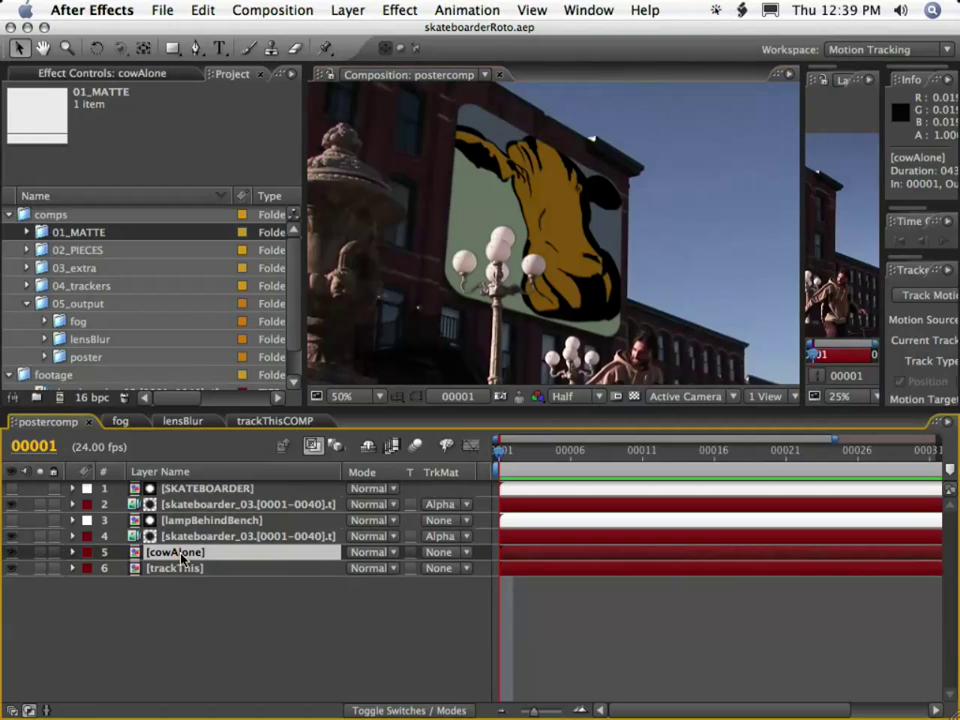
{"action": "left_click", "coordinate": [40, 554]}
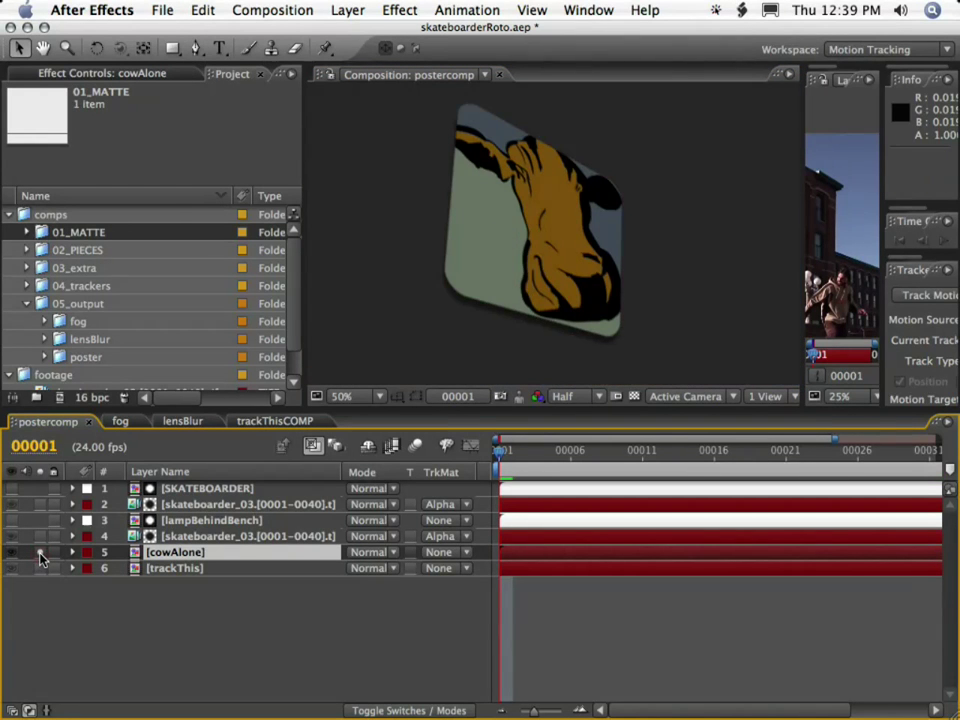
{"action": "left_click", "coordinate": [40, 555]}
{"action": "left_click", "coordinate": [40, 538]}
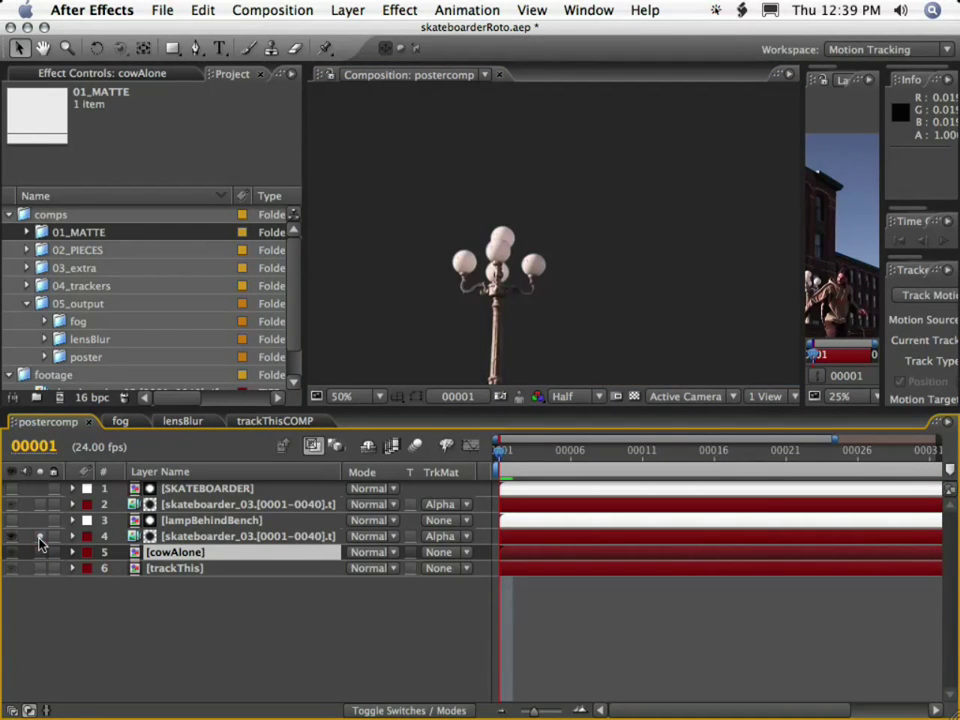
{"action": "left_click", "coordinate": [40, 538]}
{"action": "left_click", "coordinate": [40, 505]}
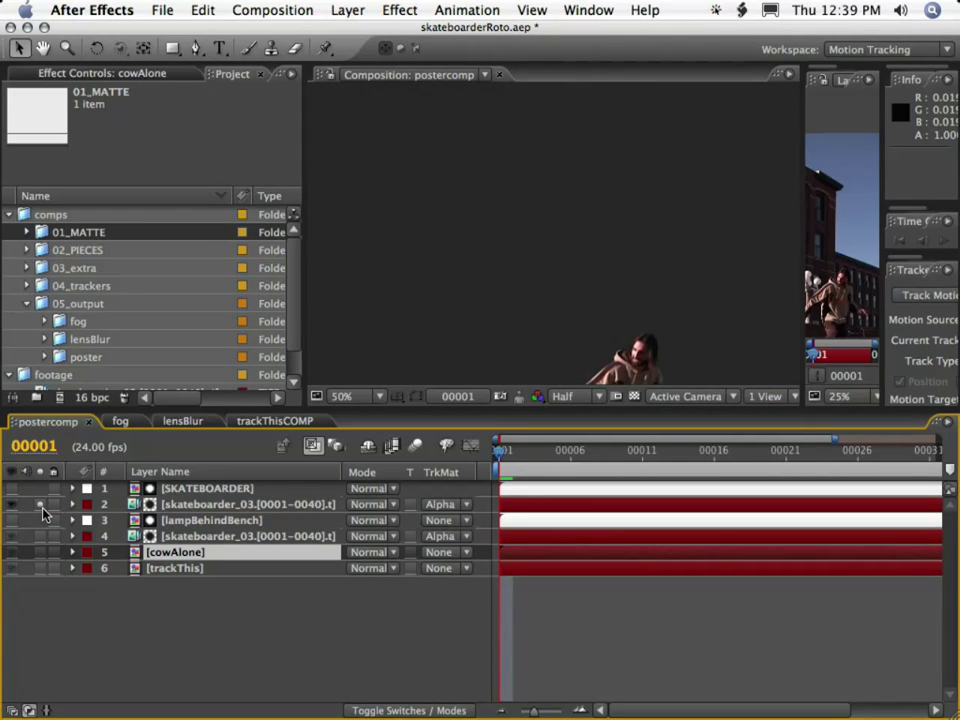
{"action": "left_click", "coordinate": [41, 507]}
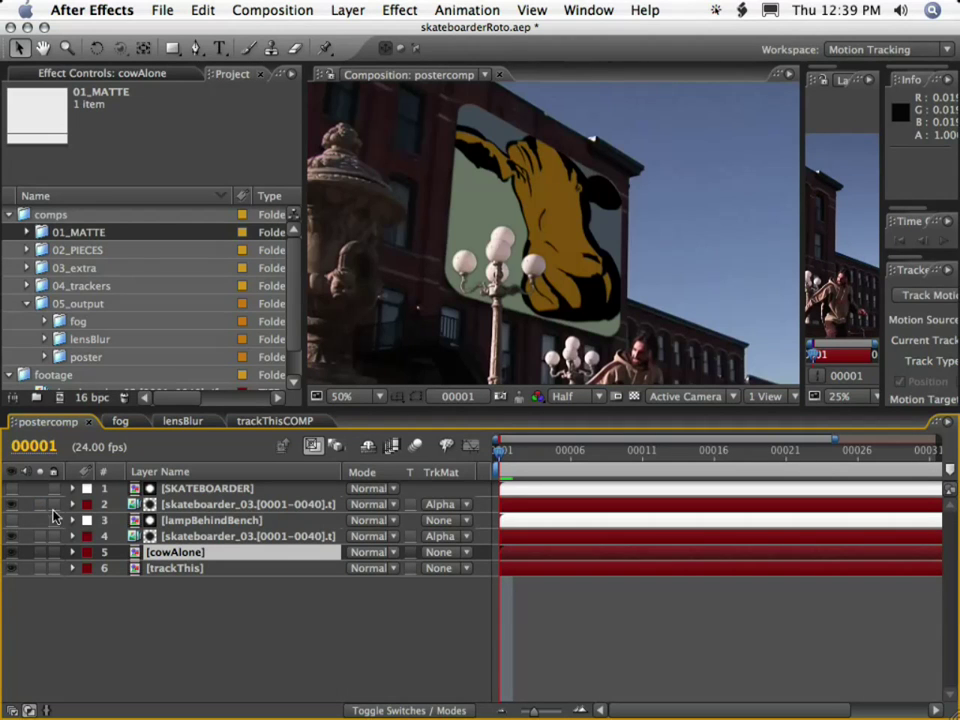
Step: Delete every layer of postercomp above trackThis and enlarge the composition view
{"action": "left_click", "coordinate": [197, 489], "text": "shift"}
{"action": "key", "text": "BackSpace"}
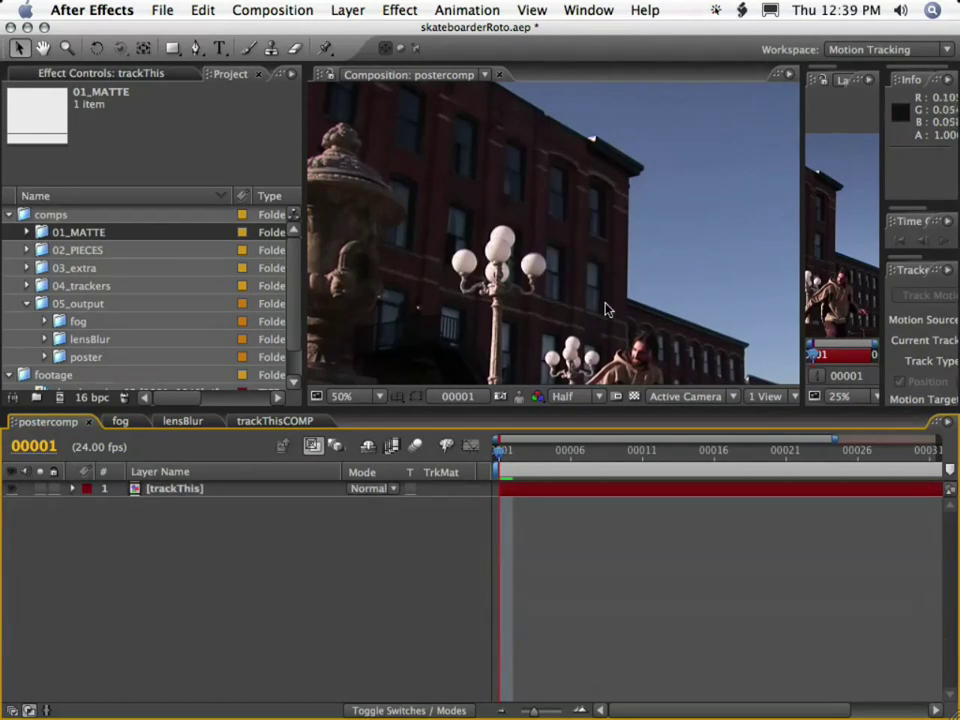
{"action": "left_click_drag", "start_coordinate": [545, 405], "coordinate": [553, 520]}
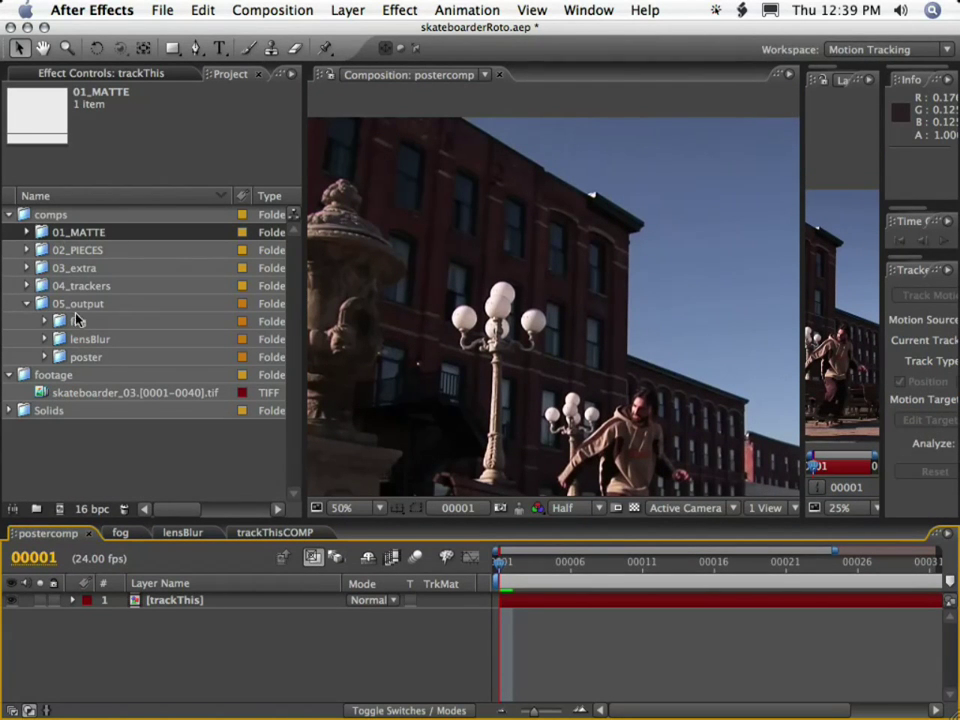
Step: Add the cowAlone composition from the poster's cow comps folder to postercomp above the trackThis layer
{"action": "left_click", "coordinate": [84, 357]}
{"action": "left_click", "coordinate": [44, 357]}
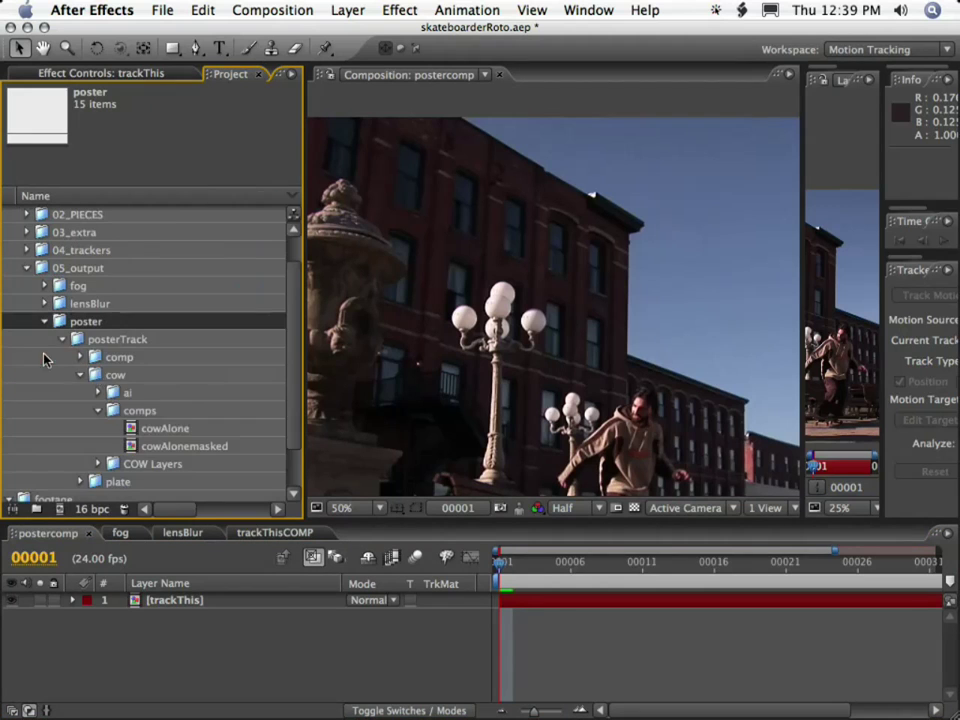
{"action": "left_click", "coordinate": [150, 410]}
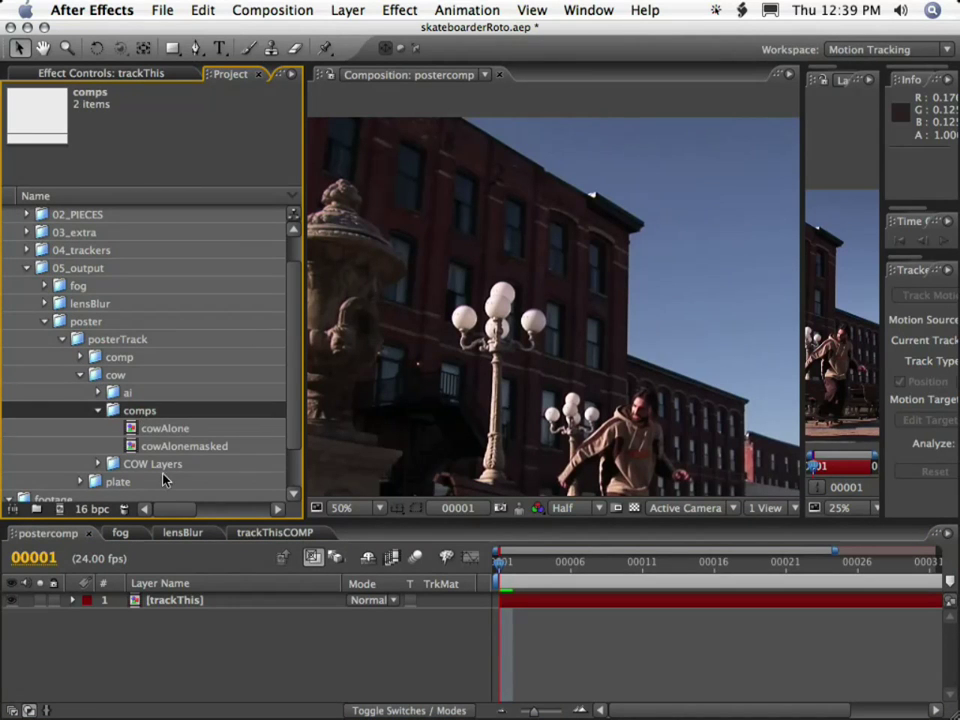
{"action": "left_click", "coordinate": [120, 466]}
{"action": "left_click", "coordinate": [98, 466]}
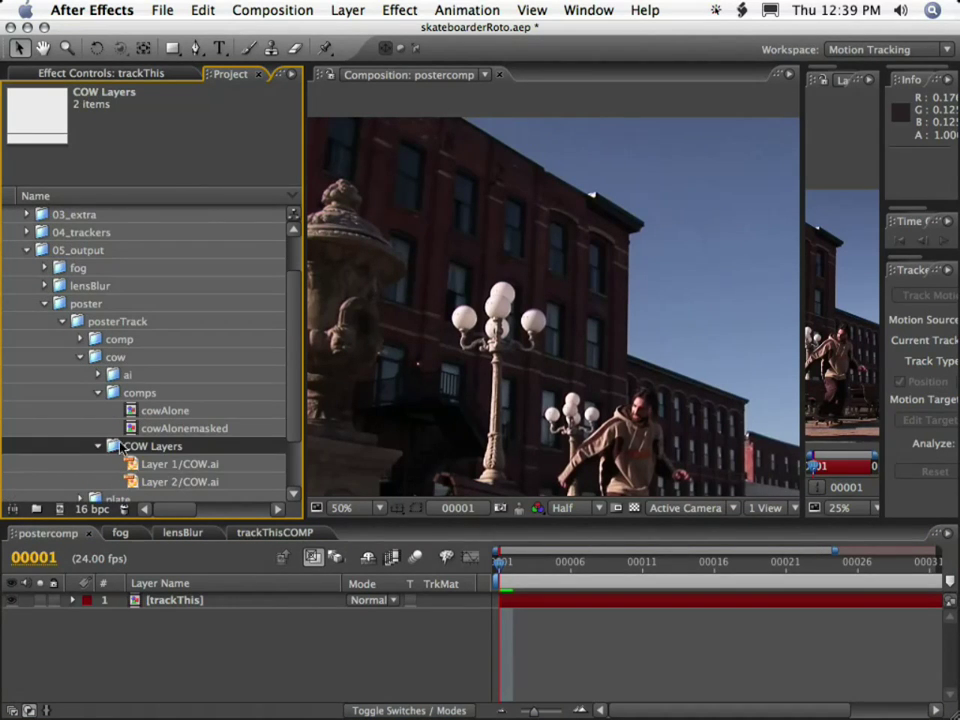
{"action": "left_click", "coordinate": [97, 446]}
{"action": "left_click", "coordinate": [143, 413]}
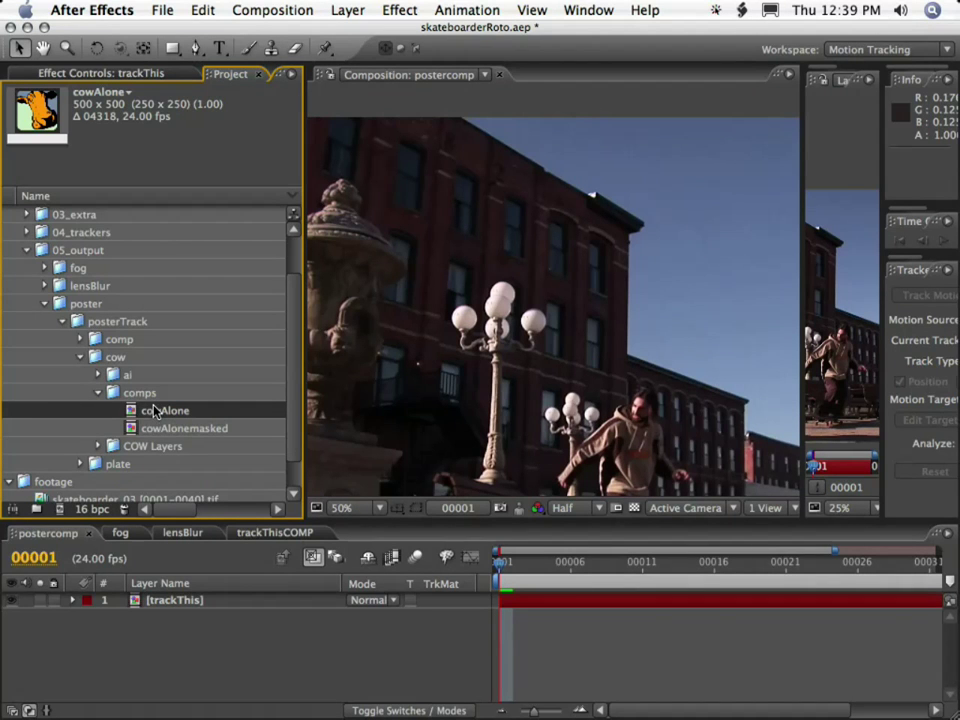
{"action": "left_click_drag", "start_coordinate": [155, 414], "coordinate": [178, 600]}
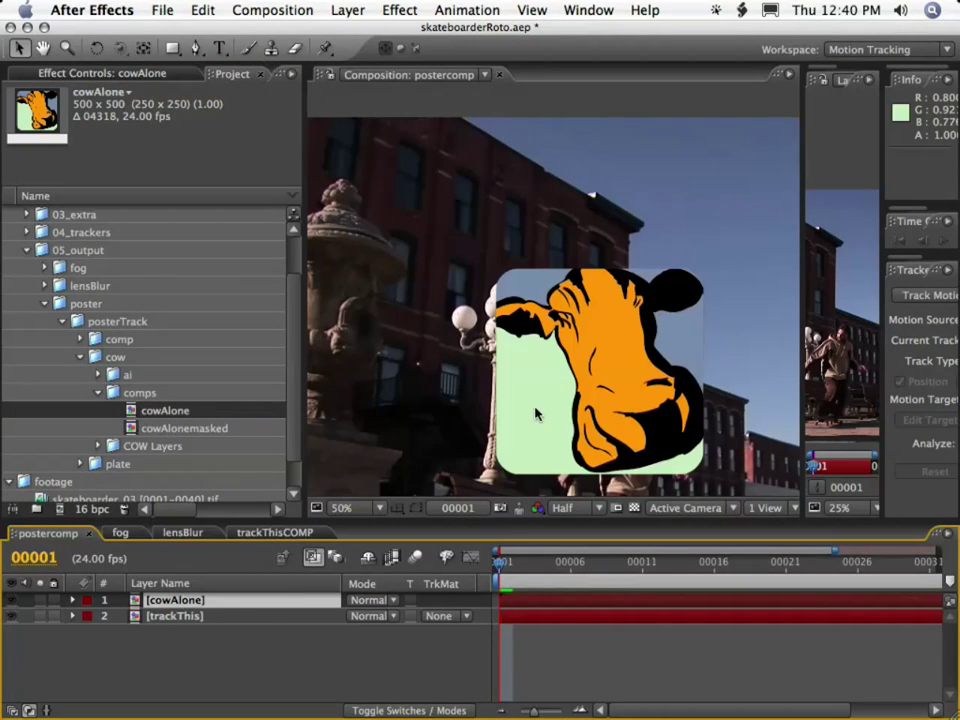
Step: Hide the cowAlone layer and bring the whole trackThis plate into view in postercomp
{"action": "left_click", "coordinate": [168, 618]}
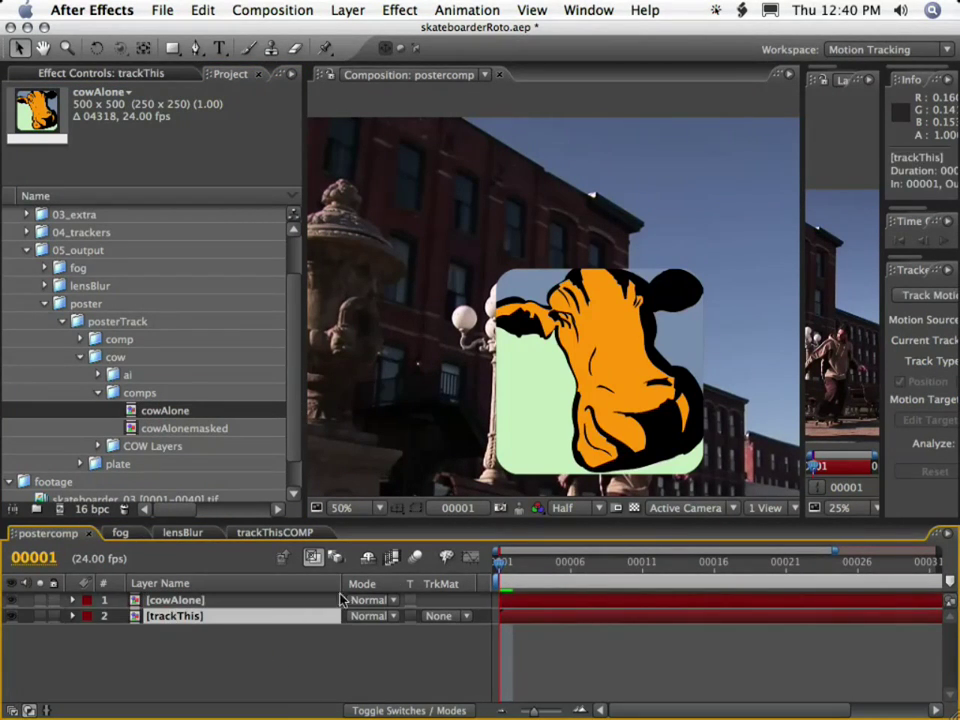
{"action": "left_click", "coordinate": [11, 600]}
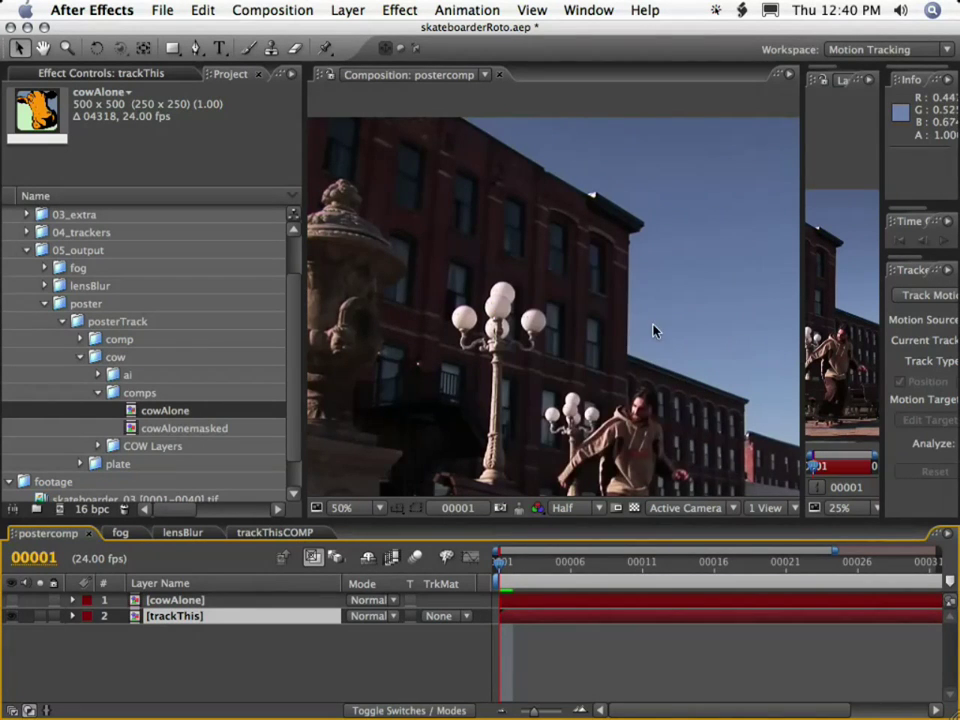
{"action": "scroll", "coordinate": [656, 328], "scroll_direction": "down", "scroll_amount": 1}
{"action": "key", "text": "space"}
{"action": "left_click_drag", "start_coordinate": [634, 347], "coordinate": [611, 277]}
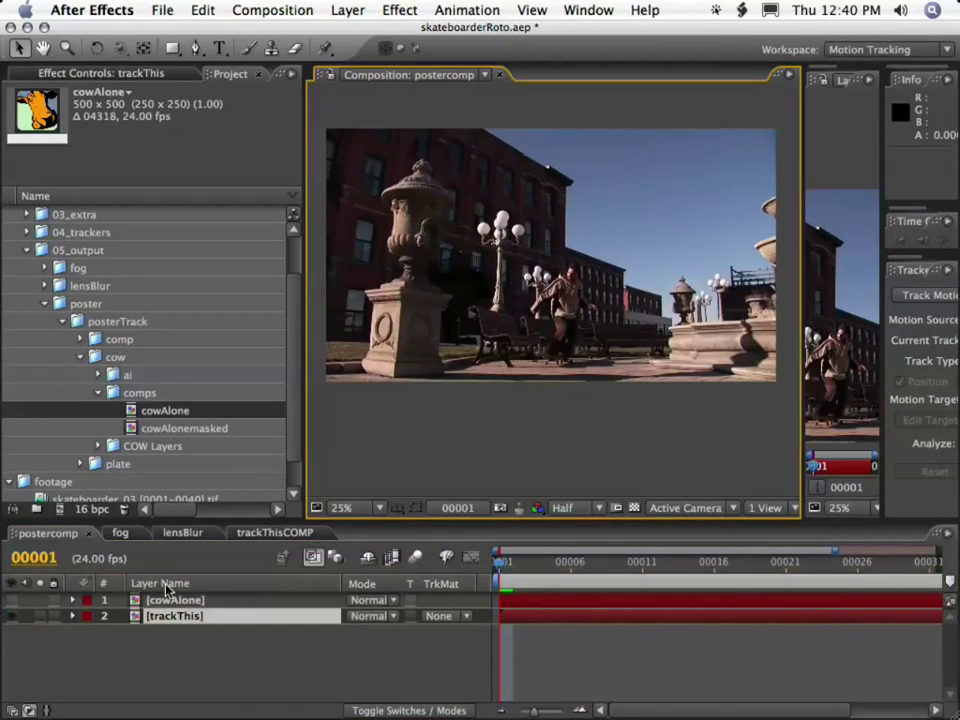
Step: Examine the four track points of Tracker 1 on the trackThis layer over the length of the shot
{"action": "left_click", "coordinate": [72, 616]}
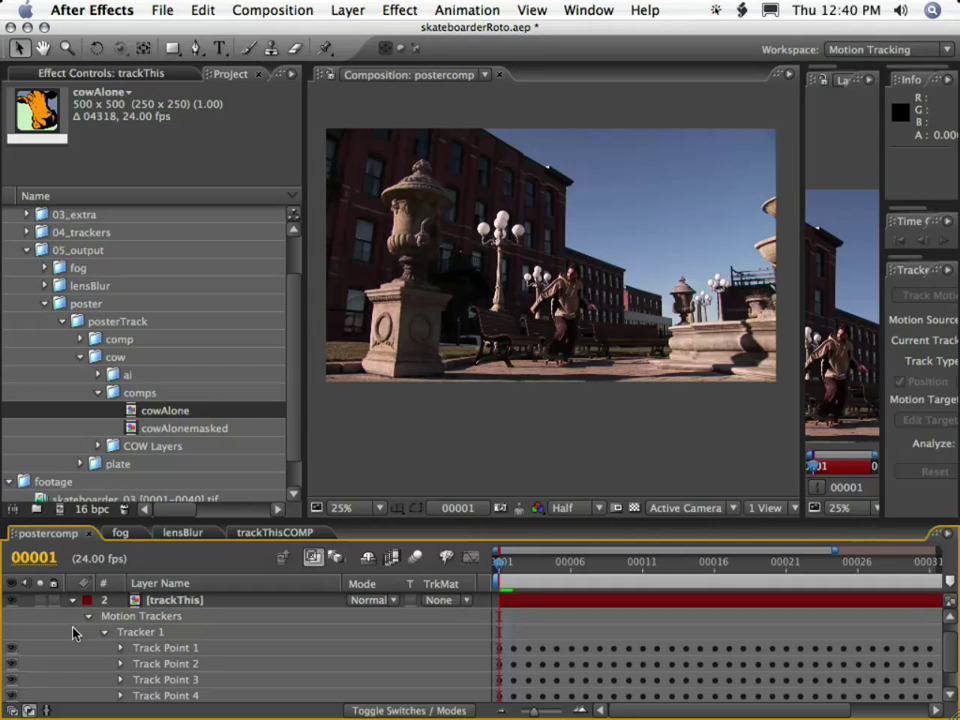
{"action": "left_click_drag", "start_coordinate": [801, 363], "coordinate": [268, 397]}
{"action": "left_click", "coordinate": [165, 649]}
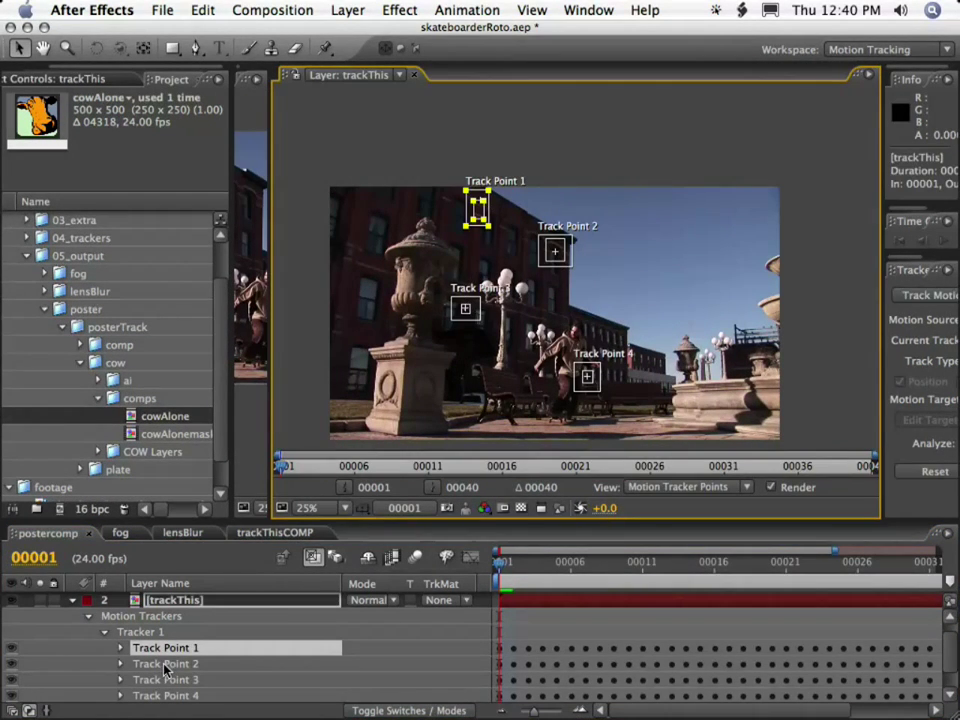
{"action": "left_click", "coordinate": [165, 664]}
{"action": "left_click", "coordinate": [165, 680]}
{"action": "left_click", "coordinate": [165, 696]}
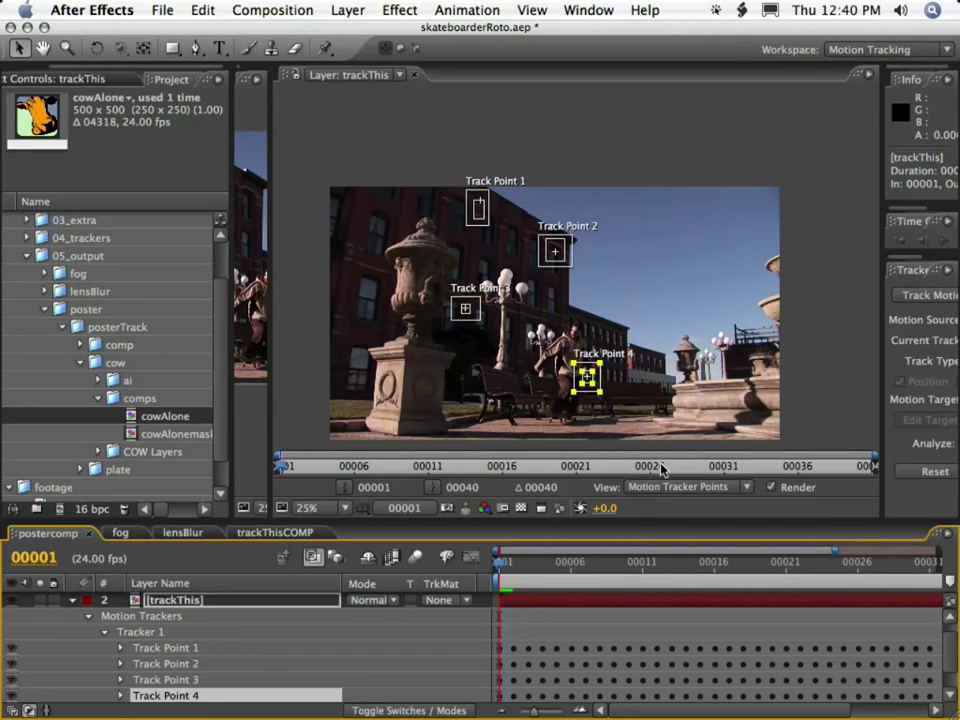
{"action": "left_click_drag", "start_coordinate": [669, 576], "coordinate": [940, 552]}
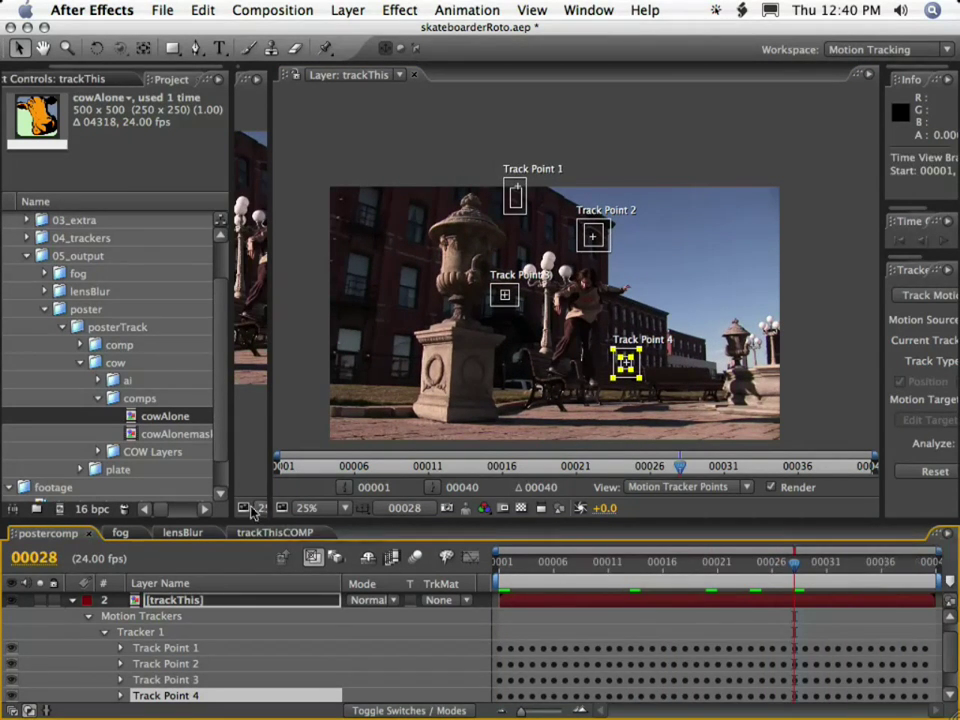
{"action": "left_click_drag", "start_coordinate": [275, 468], "coordinate": [870, 455]}
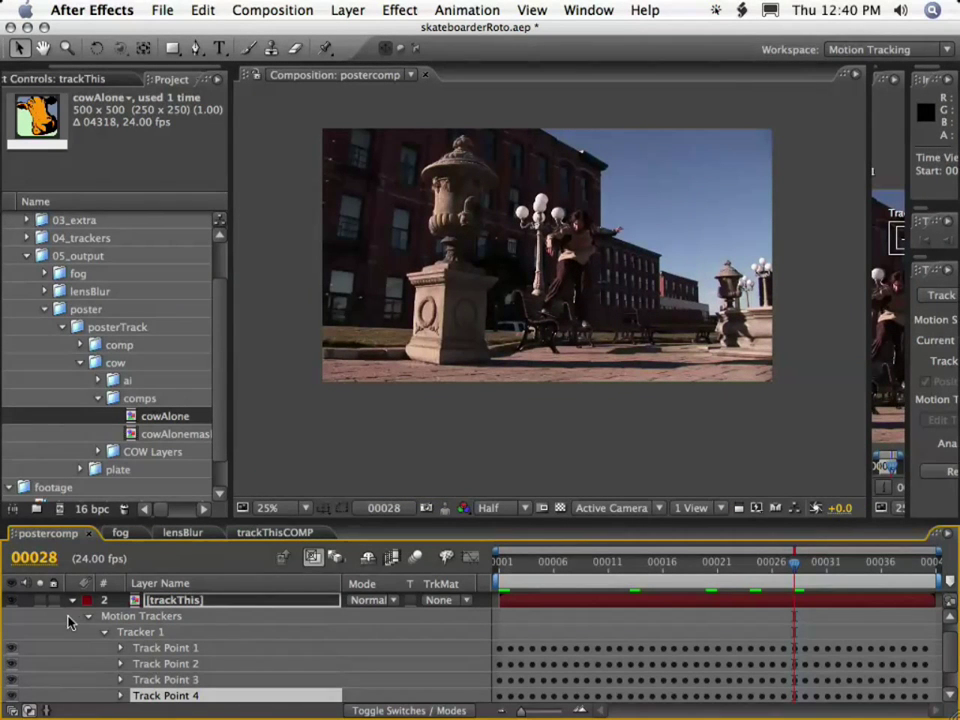
{"action": "left_click", "coordinate": [72, 600]}
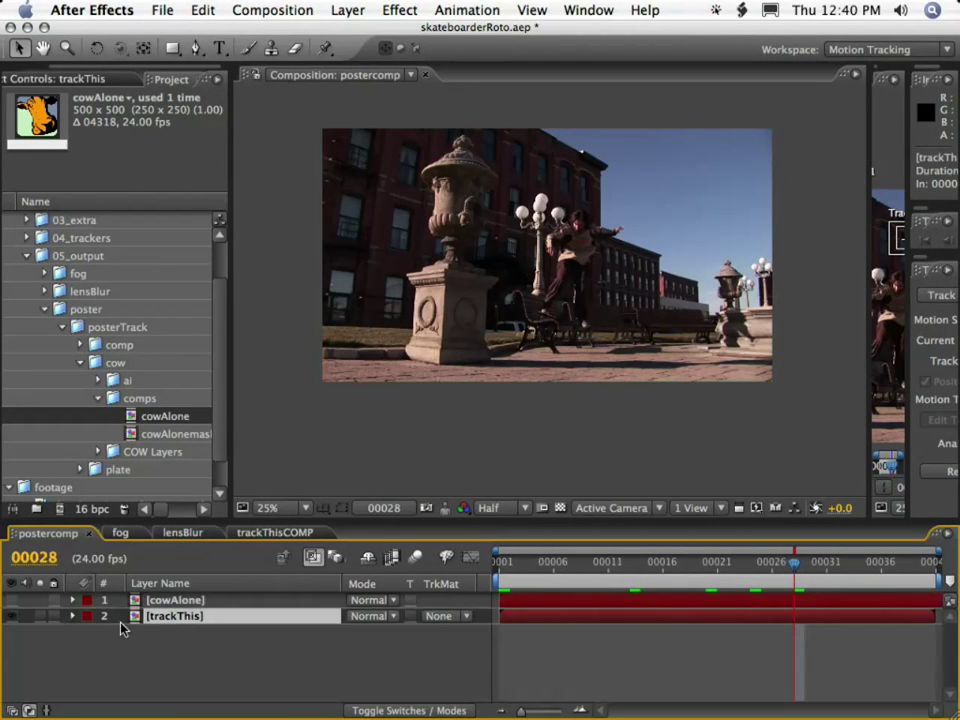
Step: Set the track type of Tracker 1 on trackThis to Perspective corner pin and apply its motion to the cowAlone layer
{"action": "left_click", "coordinate": [172, 600]}
{"action": "left_click", "coordinate": [175, 616]}
{"action": "left_click_drag", "start_coordinate": [910, 307], "coordinate": [680, 310]}
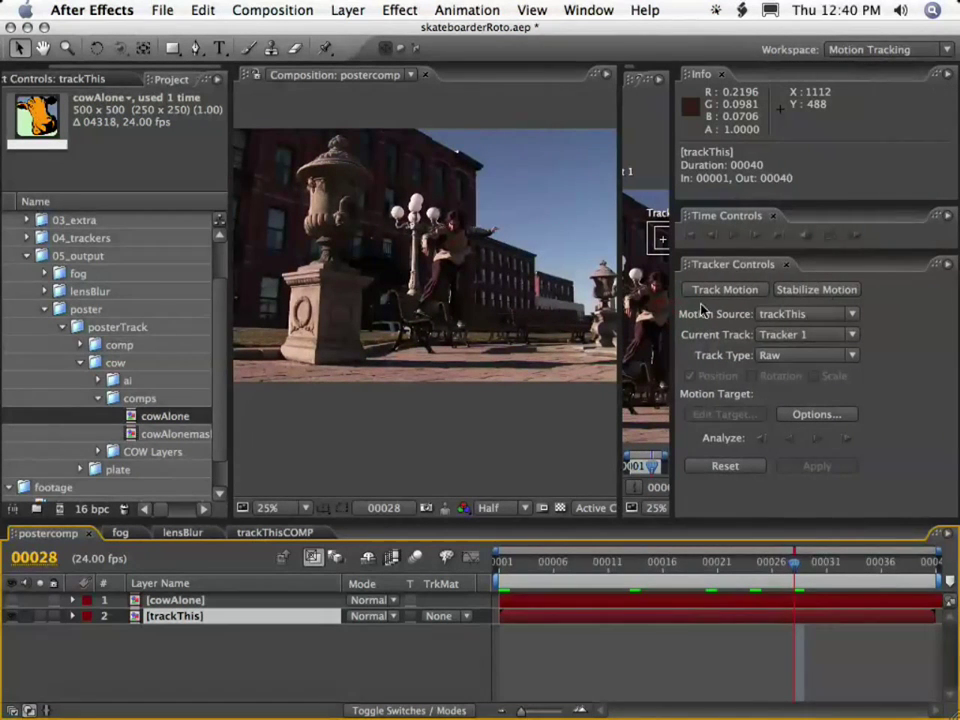
{"action": "left_click", "coordinate": [809, 356]}
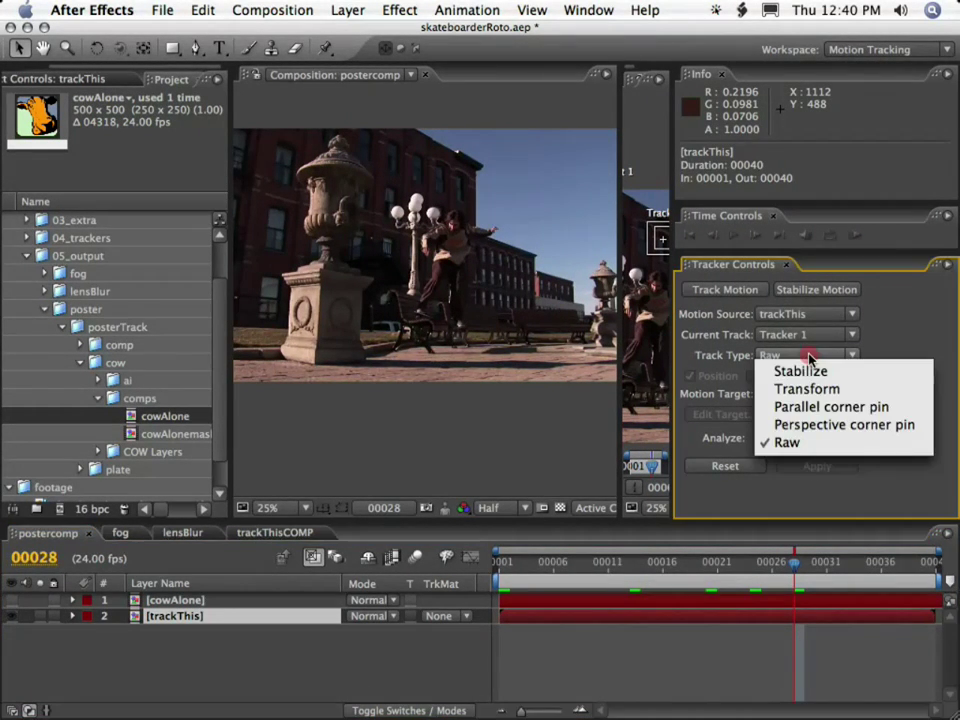
{"action": "left_click", "coordinate": [826, 427]}
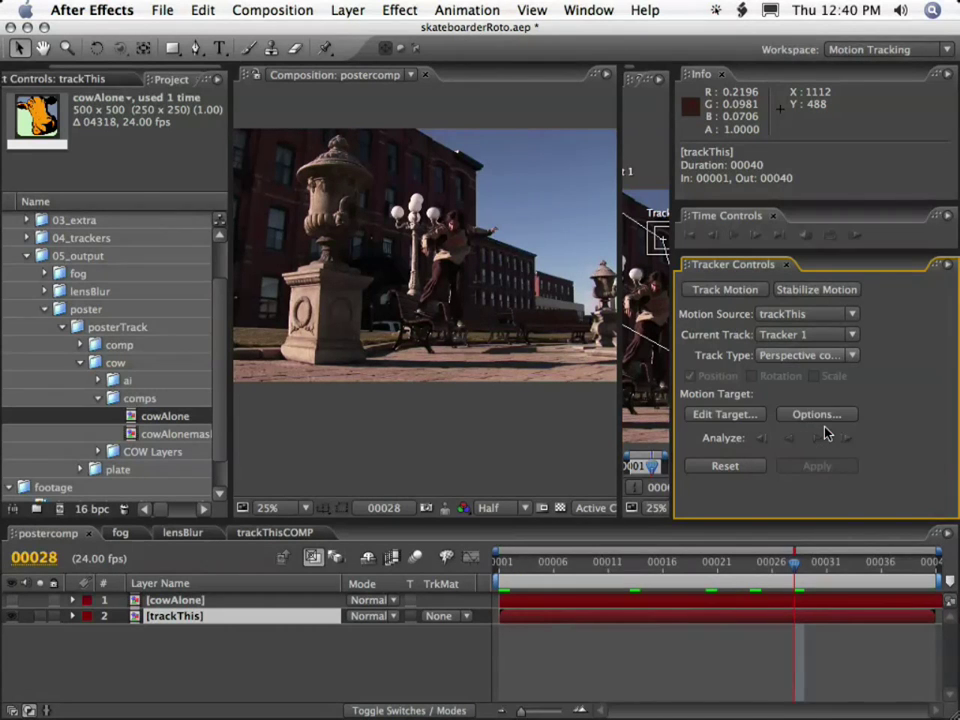
{"action": "left_click", "coordinate": [720, 414]}
{"action": "left_click", "coordinate": [646, 465]}
{"action": "left_click", "coordinate": [640, 465]}
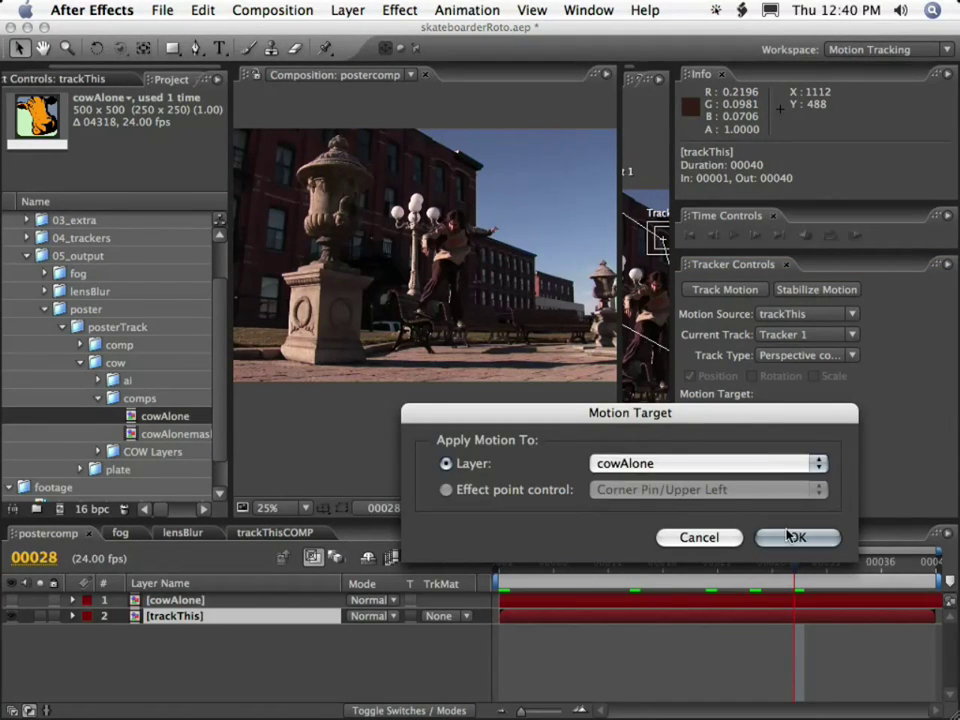
{"action": "left_click", "coordinate": [797, 537]}
{"action": "left_click", "coordinate": [818, 472]}
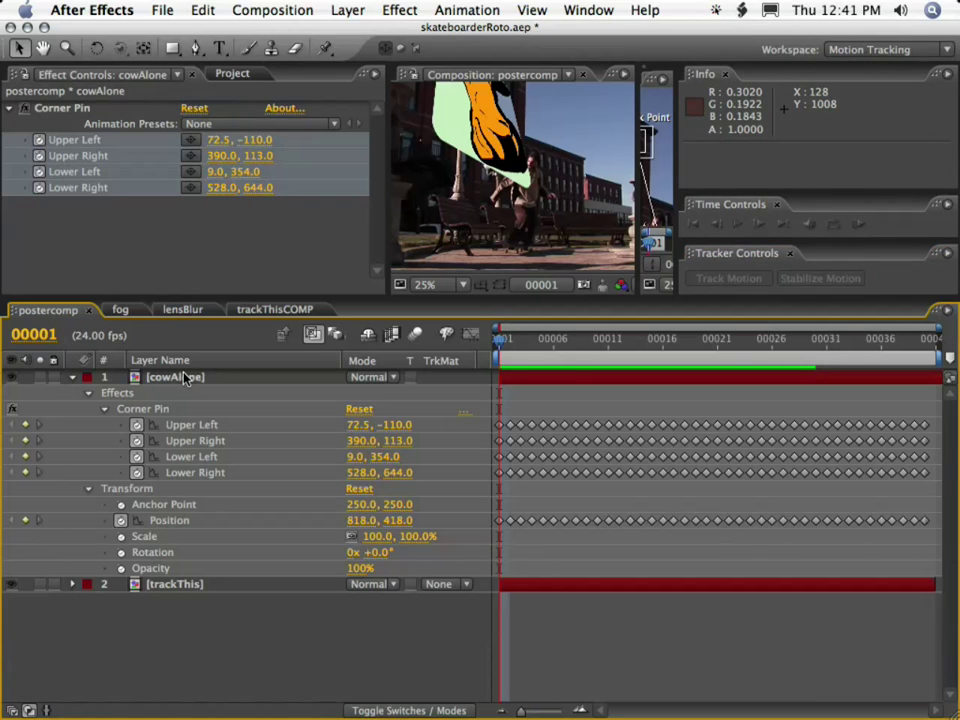
Step: Add a second Corner Pin effect to the cowAlone layer and place it above the tracked Corner Pin
{"action": "left_click", "coordinate": [183, 376]}
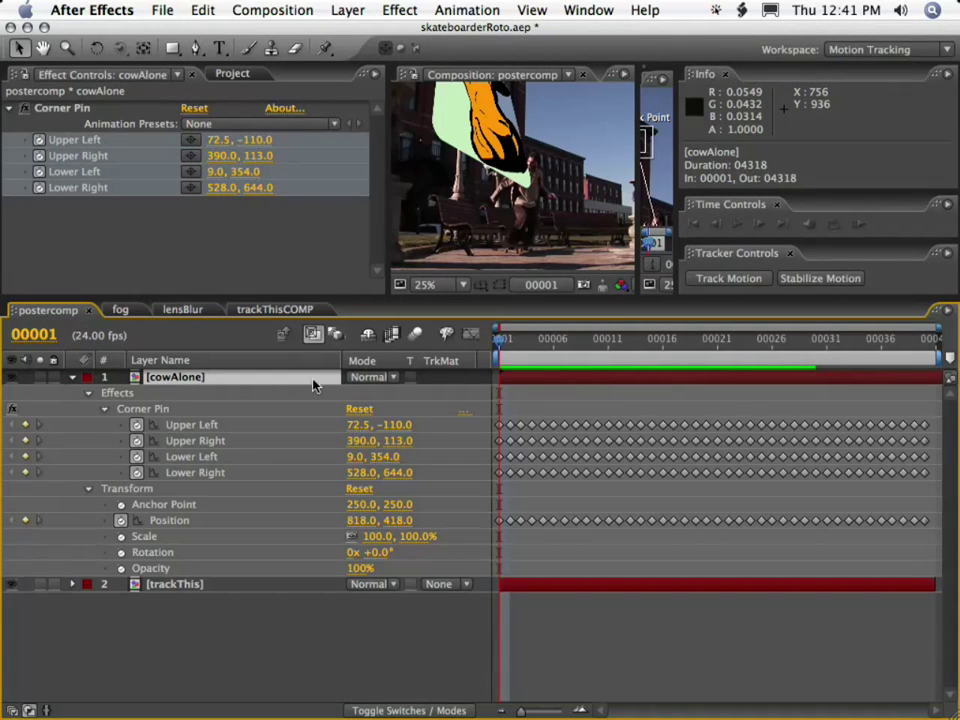
{"action": "left_click", "coordinate": [396, 10]}
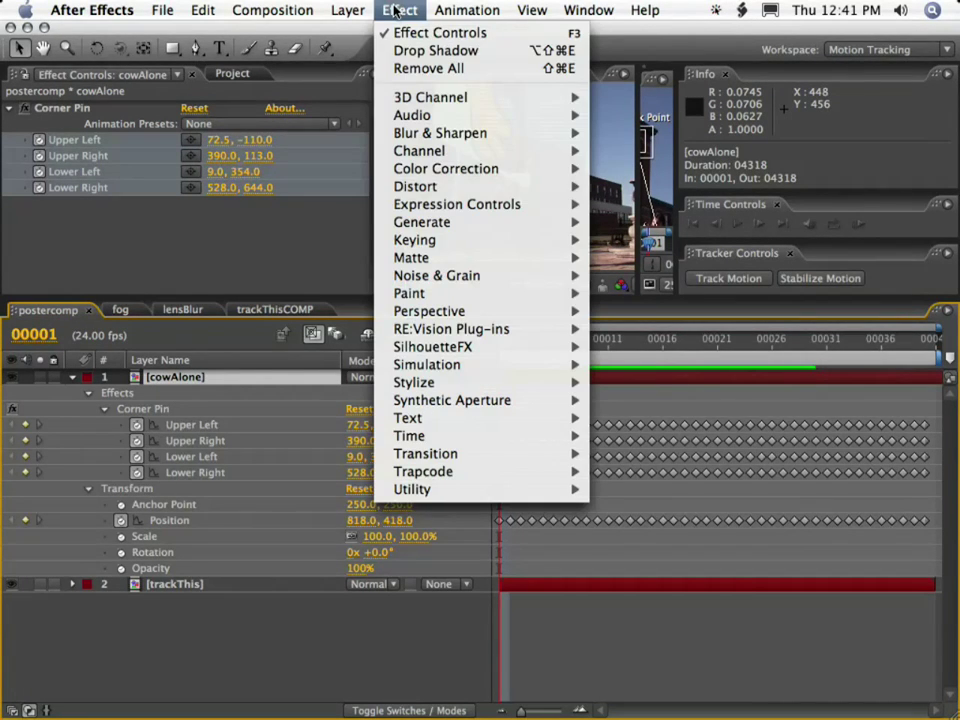
{"action": "mouse_move", "coordinate": [480, 186]}
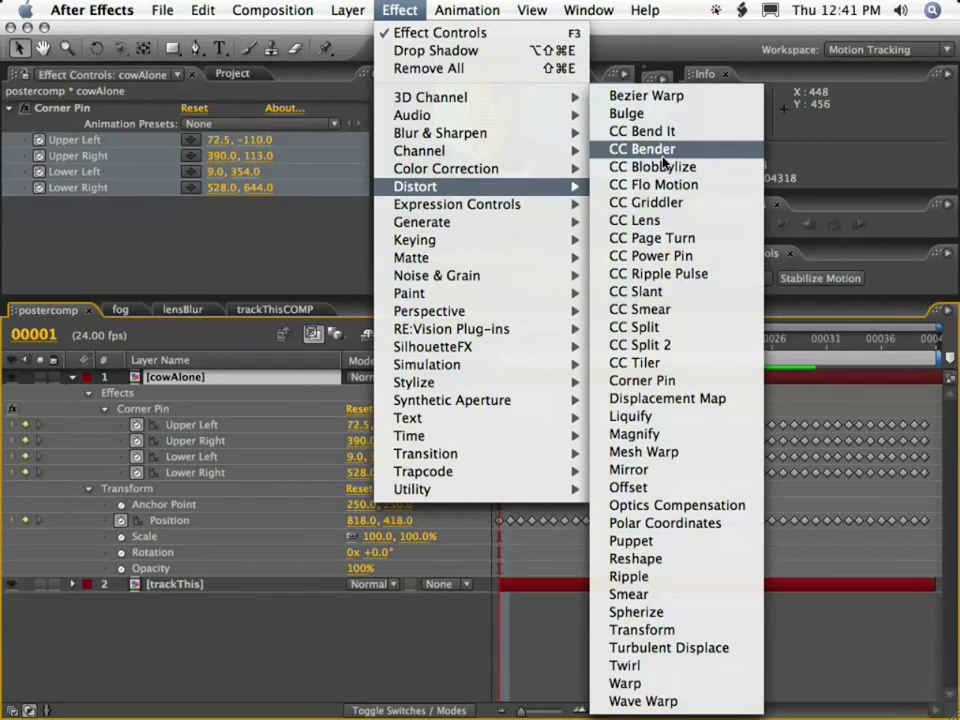
{"action": "left_click", "coordinate": [642, 380]}
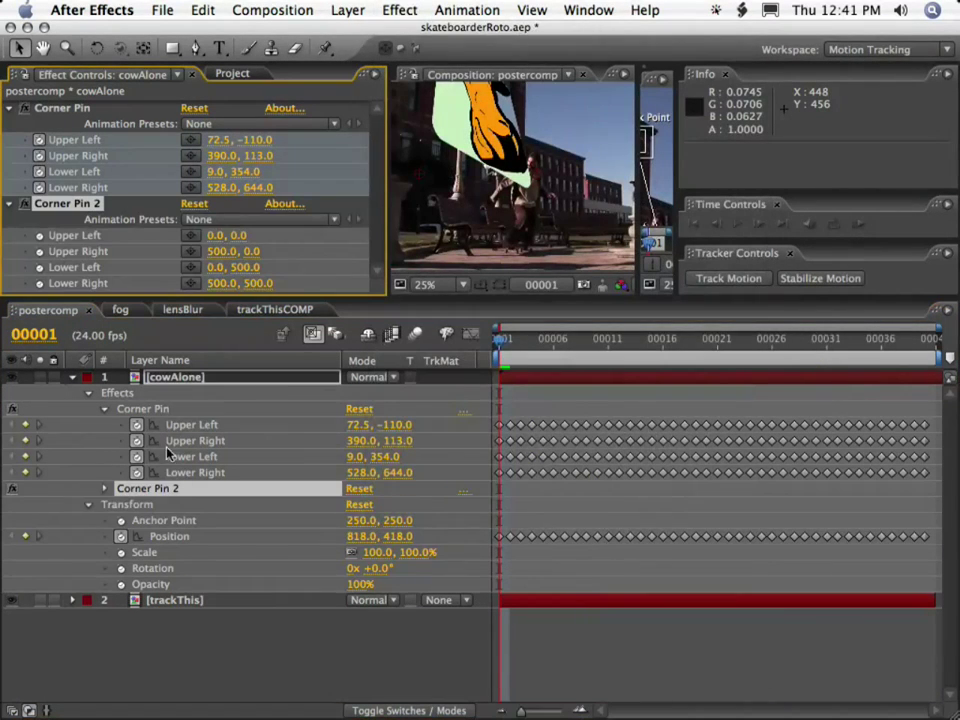
{"action": "left_click", "coordinate": [108, 490]}
{"action": "left_click_drag", "start_coordinate": [112, 489], "coordinate": [154, 401]}
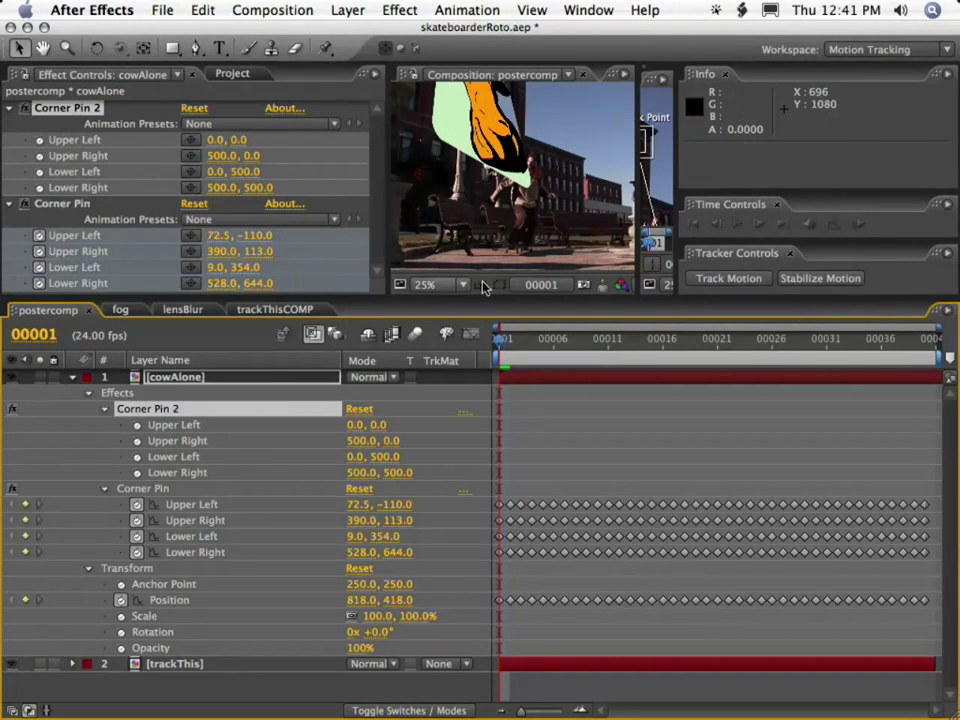
Step: Use Corner Pin 2 to move the poster's upper right corner to about 634, -108 and its lower right to about 438, 410
{"action": "left_click_drag", "start_coordinate": [641, 297], "coordinate": [786, 494]}
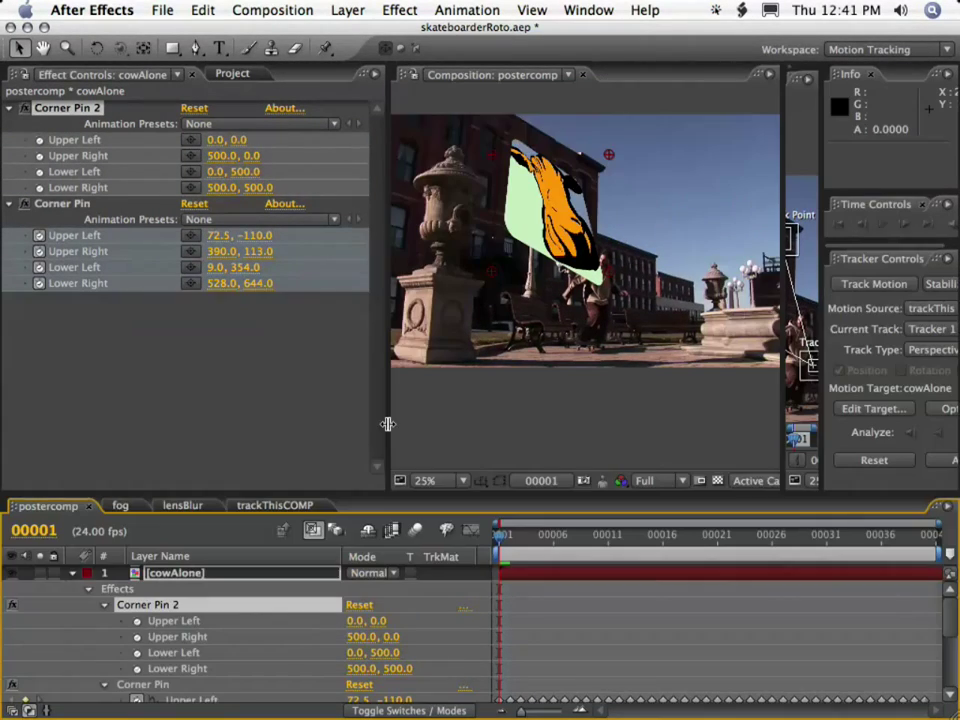
{"action": "left_click_drag", "start_coordinate": [388, 424], "coordinate": [167, 406]}
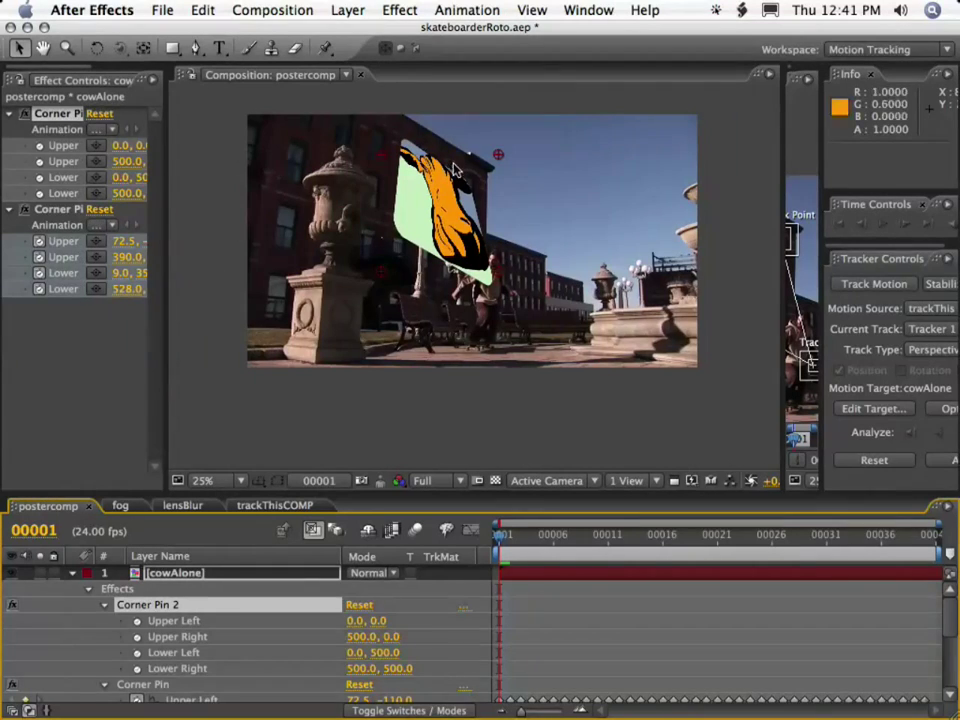
{"action": "scroll", "coordinate": [464, 174], "scroll_direction": "up", "scroll_amount": 1}
{"action": "scroll", "coordinate": [464, 174], "scroll_direction": "down", "scroll_amount": 1}
{"action": "key", "text": "space"}
{"action": "left_click_drag", "start_coordinate": [397, 151], "coordinate": [401, 209]}
{"action": "scroll", "coordinate": [420, 258], "scroll_direction": "up", "scroll_amount": 1}
{"action": "key", "text": "space"}
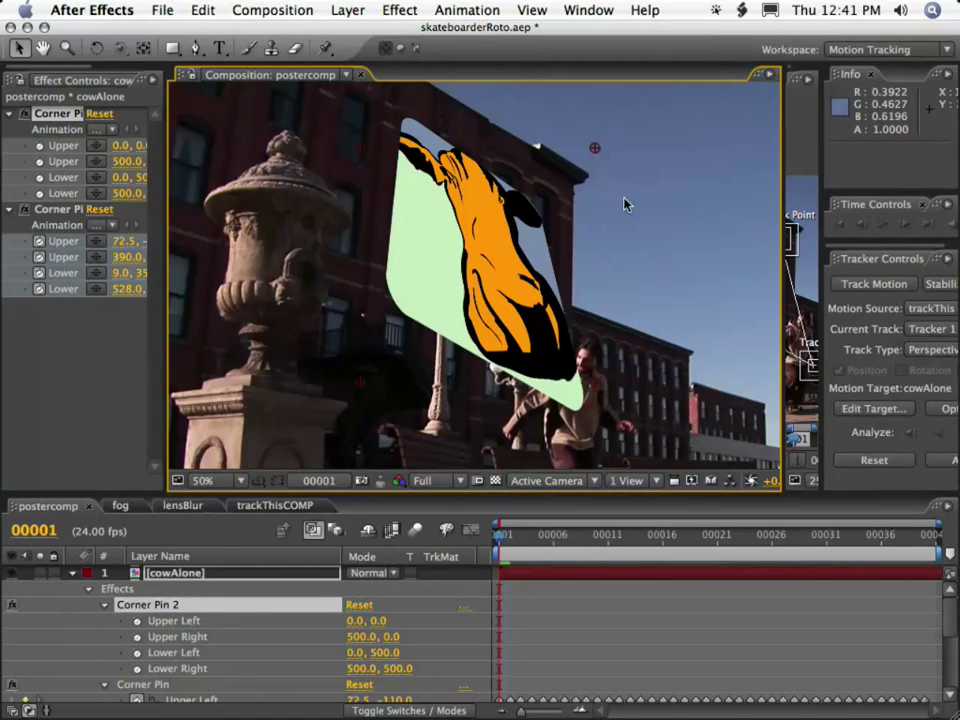
{"action": "left_click_drag", "start_coordinate": [593, 152], "coordinate": [657, 97]}
{"action": "left_click_drag", "start_coordinate": [593, 405], "coordinate": [569, 348]}
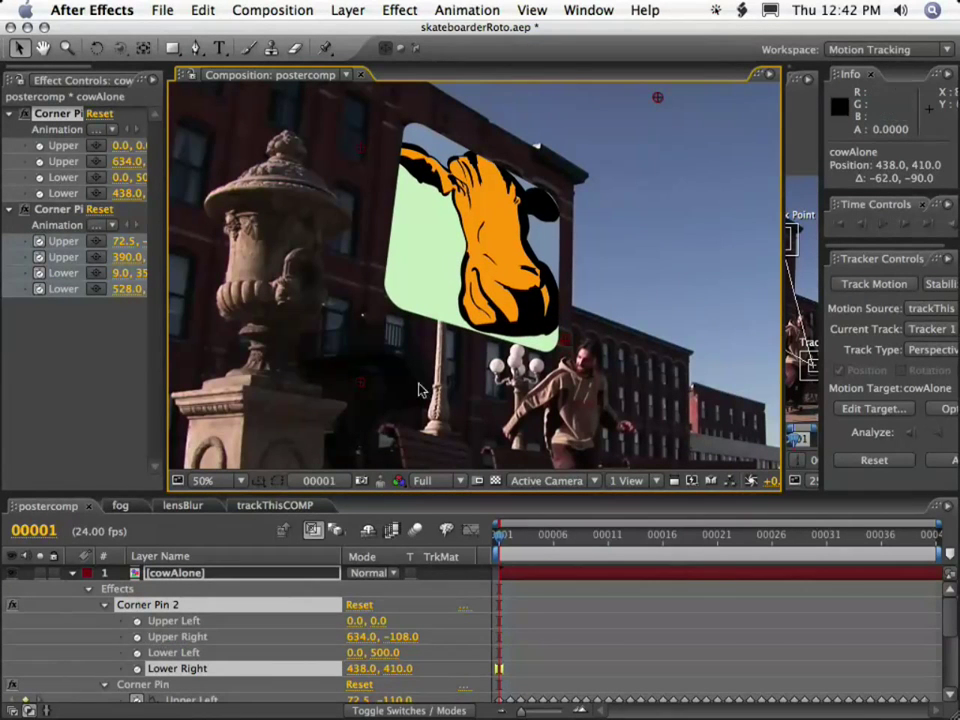
Step: Adjust Corner Pin 2 to upper left -20, -34, upper right 678, -160, lower left 8, 482 and lower right 440, 402
{"action": "left_click_drag", "start_coordinate": [369, 386], "coordinate": [364, 380]}
{"action": "left_click_drag", "start_coordinate": [562, 347], "coordinate": [565, 343]}
{"action": "left_click_drag", "start_coordinate": [658, 96], "coordinate": [682, 80]}
{"action": "left_click_drag", "start_coordinate": [362, 151], "coordinate": [351, 134]}
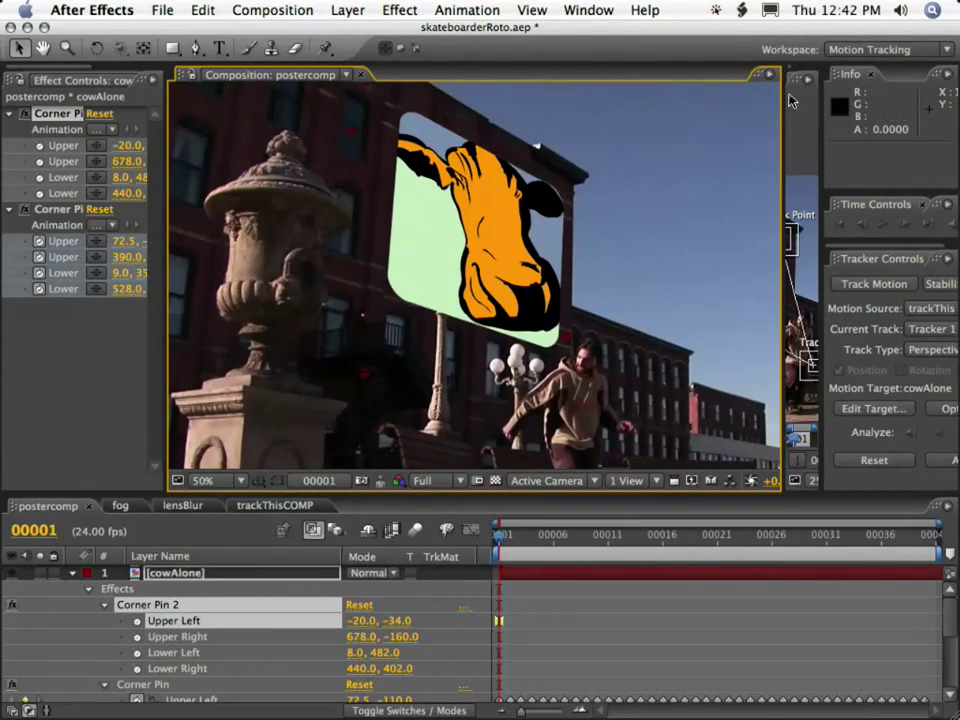
Step: Refine Corner Pin 2 so the upper right corner is at 674, -180 and the upper left at -12, -50
{"action": "key", "text": "space"}
{"action": "left_click_drag", "start_coordinate": [671, 137], "coordinate": [614, 166]}
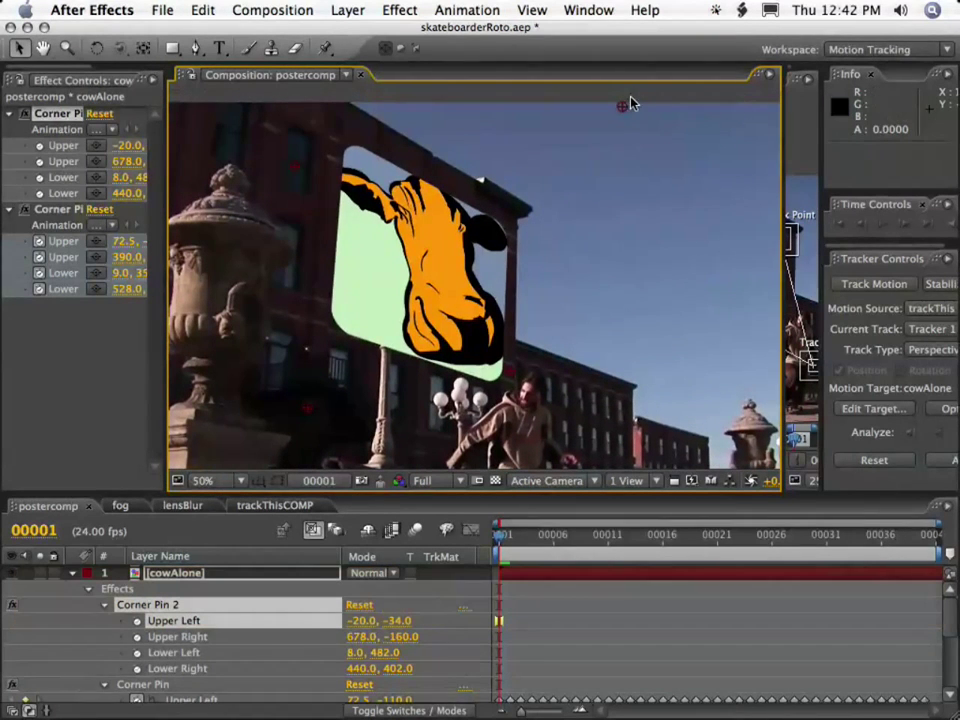
{"action": "left_click_drag", "start_coordinate": [623, 108], "coordinate": [621, 99]}
{"action": "left_click_drag", "start_coordinate": [305, 165], "coordinate": [303, 164]}
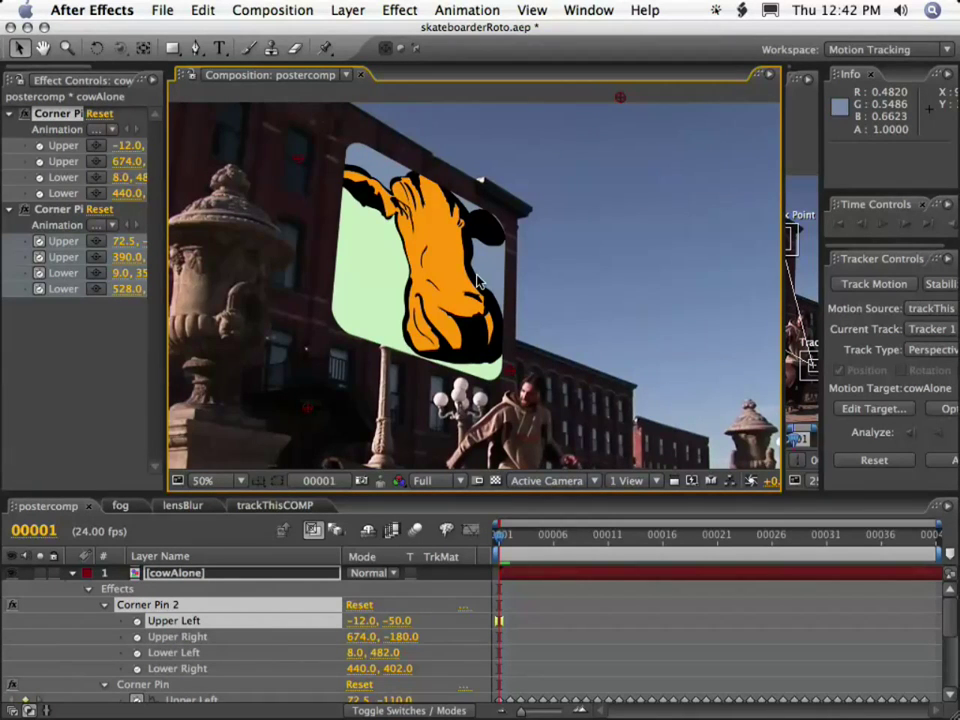
{"action": "key", "text": "comma"}
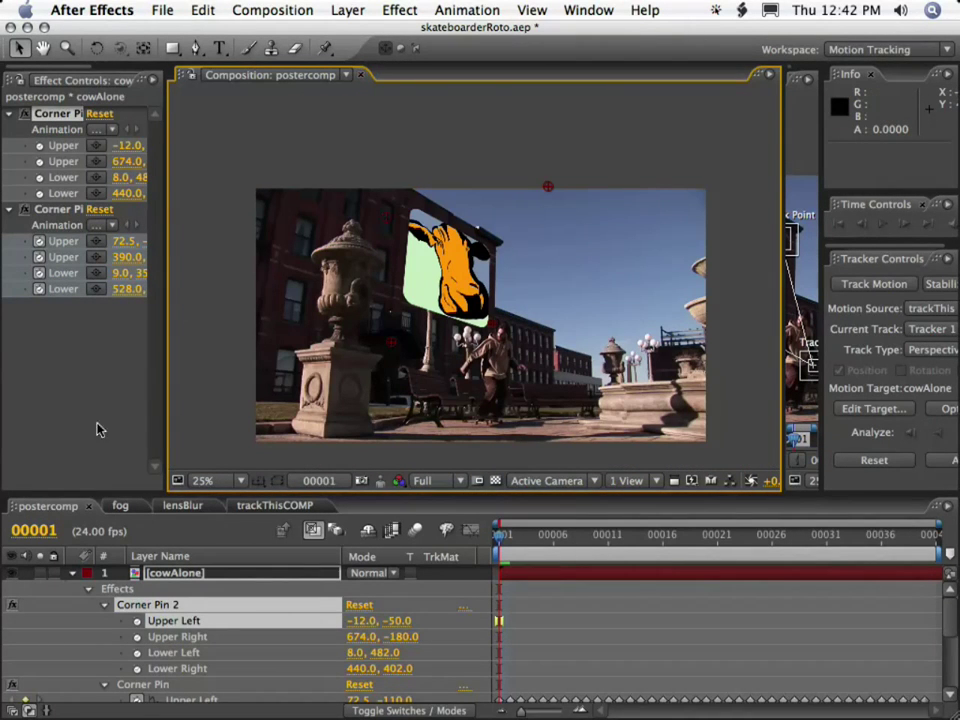
Step: Apply the Curves color correction effect to the cowAlone layer
{"action": "left_click", "coordinate": [192, 579]}
{"action": "left_click", "coordinate": [396, 11]}
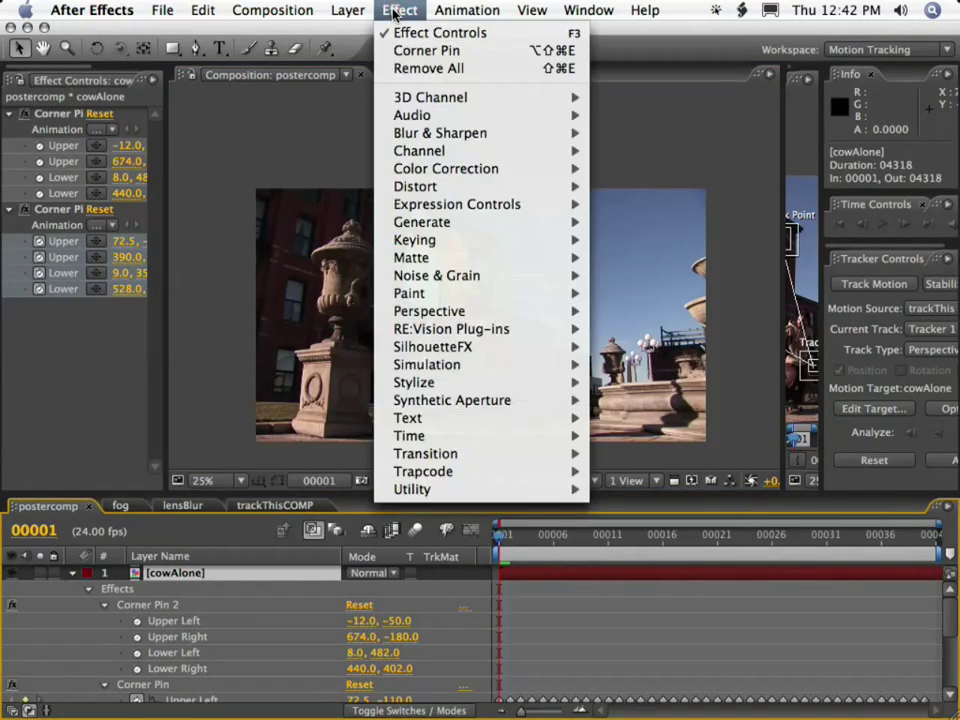
{"action": "mouse_move", "coordinate": [482, 151]}
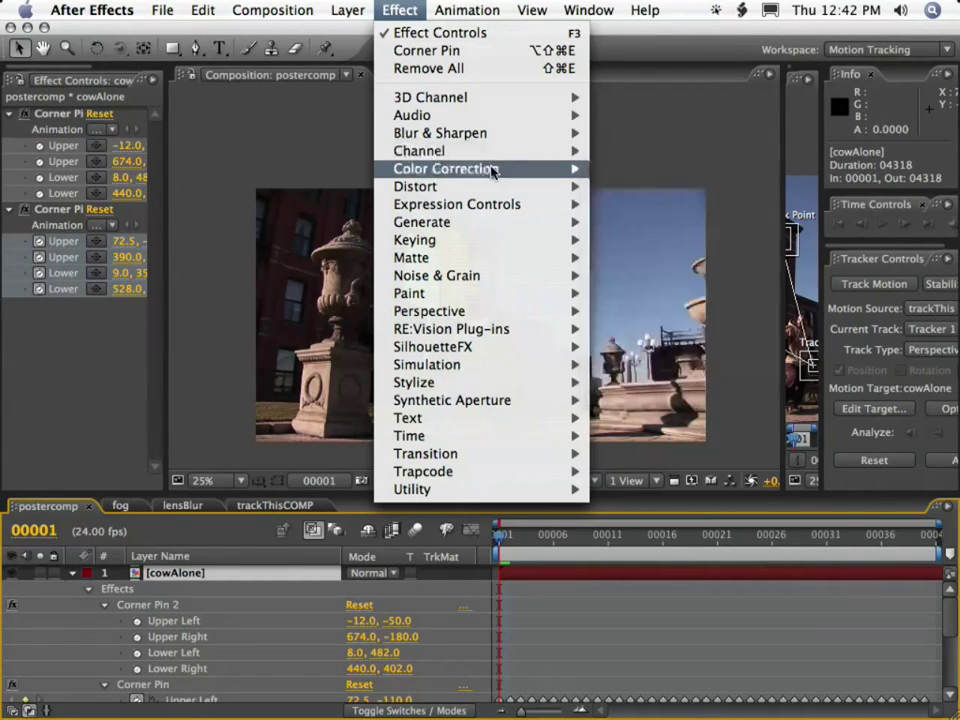
{"action": "left_click", "coordinate": [116, 311]}
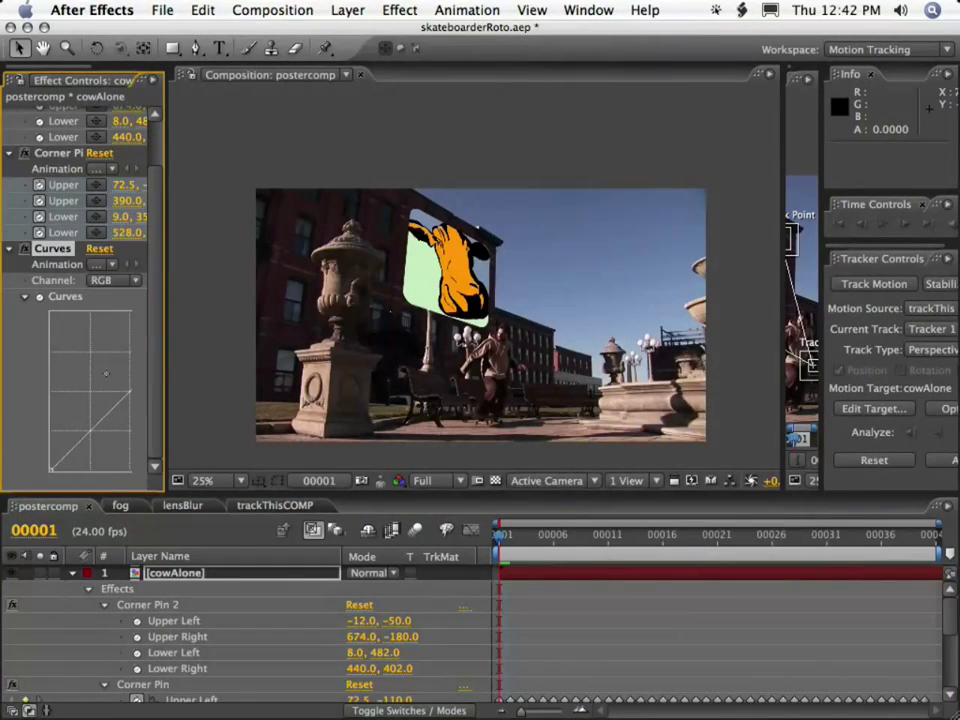
Step: Darken the poster with the RGB curve by lowering its white end to just under half and bending the lower midtones slightly upward
{"action": "left_click_drag", "start_coordinate": [164, 377], "coordinate": [380, 377]}
{"action": "left_click_drag", "start_coordinate": [209, 313], "coordinate": [212, 410]}
{"action": "left_click_drag", "start_coordinate": [125, 447], "coordinate": [121, 437]}
{"action": "left_click_drag", "start_coordinate": [208, 418], "coordinate": [210, 407]}
{"action": "left_click_drag", "start_coordinate": [121, 436], "coordinate": [120, 433]}
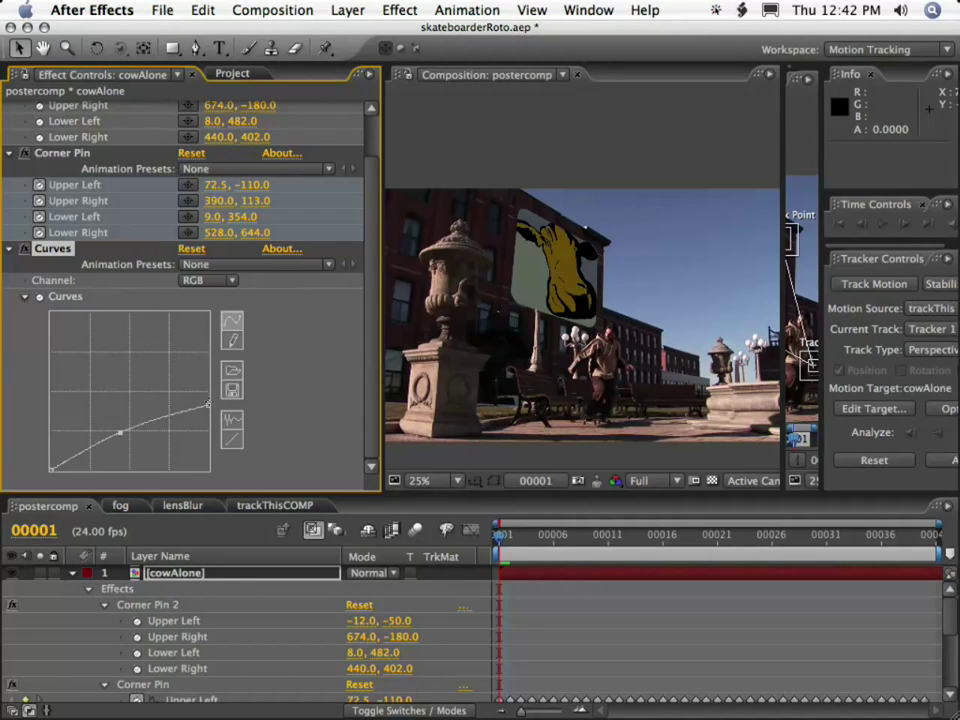
{"action": "left_click_drag", "start_coordinate": [205, 406], "coordinate": [207, 403]}
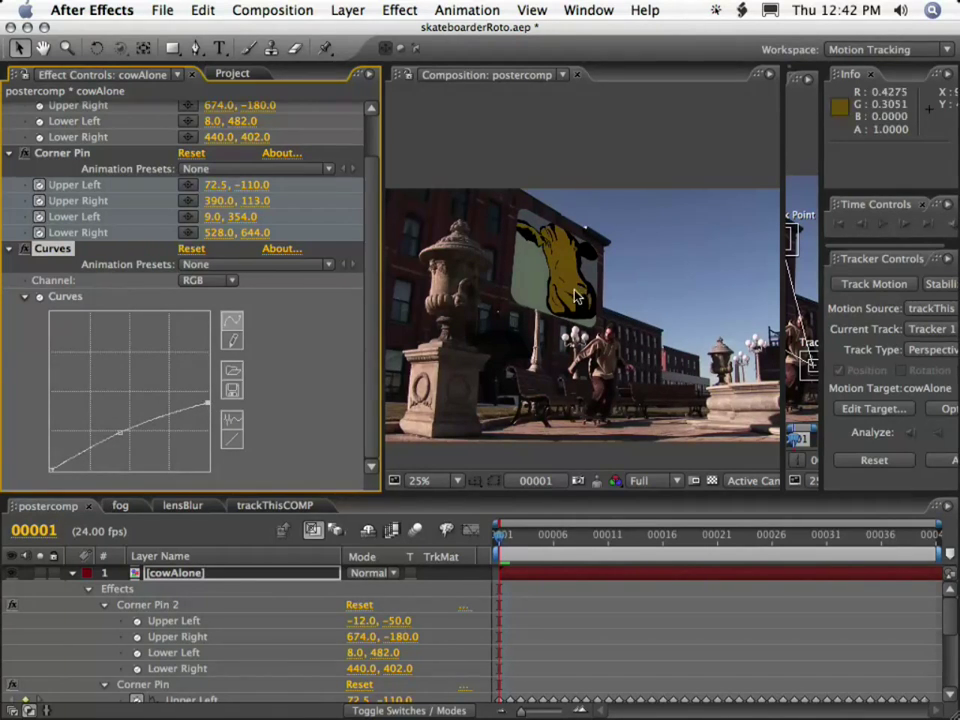
{"action": "left_click_drag", "start_coordinate": [118, 435], "coordinate": [120, 432]}
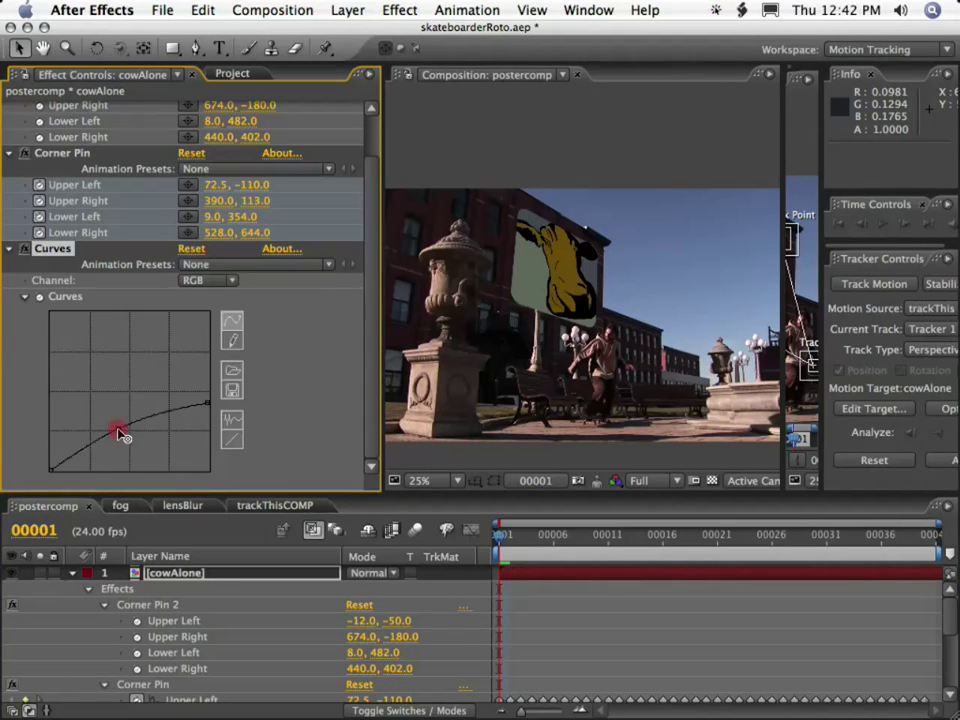
{"action": "left_click_drag", "start_coordinate": [210, 396], "coordinate": [209, 397]}
{"action": "left_click", "coordinate": [209, 397]}
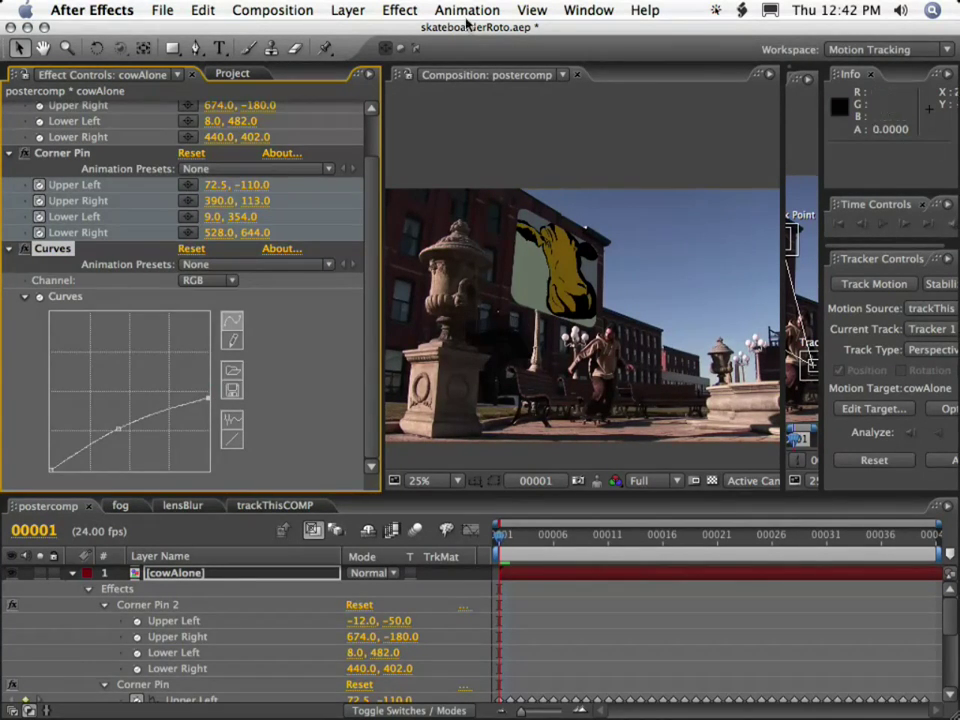
Step: Add a Drop Shadow to the cowAlone layer with direction 202°, distance 13 and softness 21
{"action": "left_click", "coordinate": [400, 10]}
{"action": "mouse_move", "coordinate": [490, 335]}
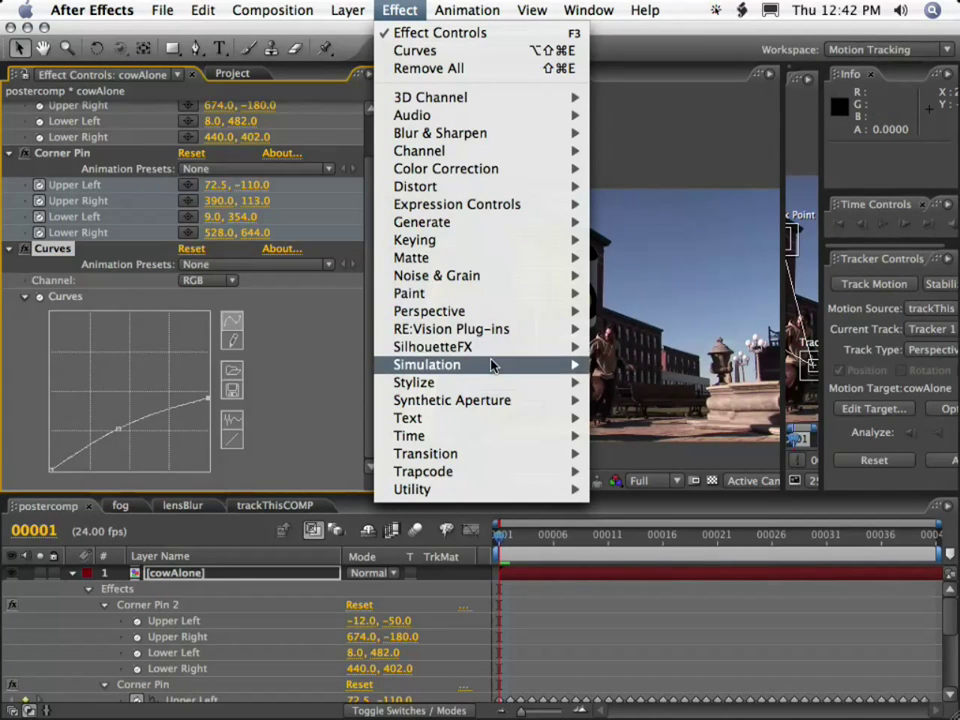
{"action": "mouse_move", "coordinate": [484, 312]}
{"action": "left_click", "coordinate": [648, 436]}
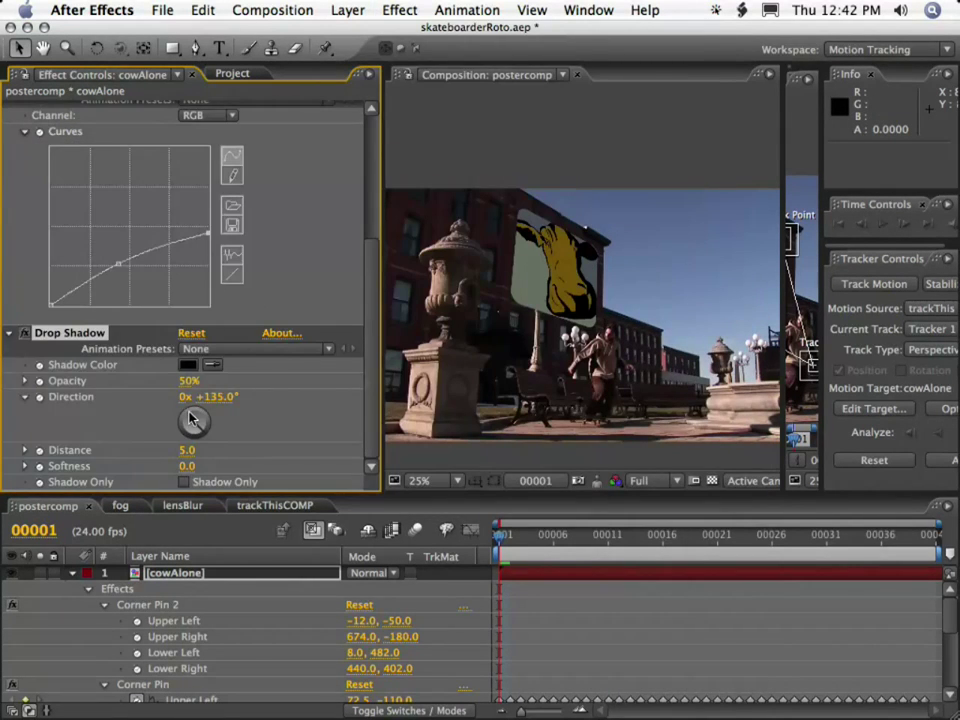
{"action": "mouse_move", "coordinate": [187, 453]}
{"action": "left_mouse_down"}
{"action": "mouse_move", "coordinate": [199, 449]}
{"action": "mouse_move", "coordinate": [188, 466]}
{"action": "mouse_move", "coordinate": [199, 463]}
{"action": "mouse_move", "coordinate": [201, 430]}
{"action": "mouse_move", "coordinate": [194, 436]}
{"action": "left_mouse_up"}
{"action": "key", "text": "period"}
{"action": "key", "text": "period"}
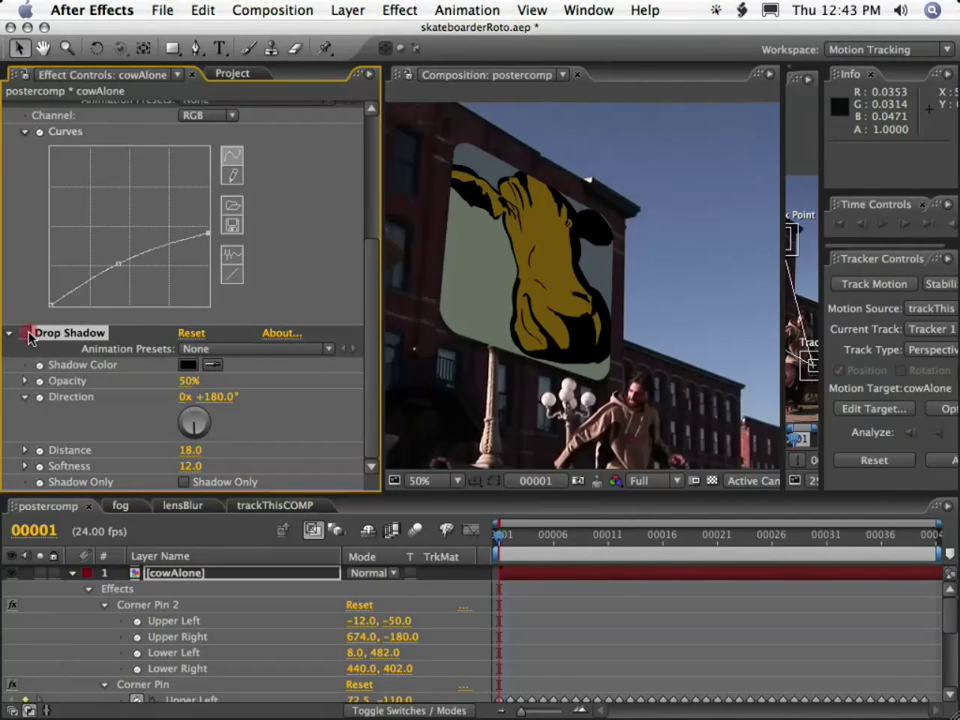
{"action": "left_click_drag", "start_coordinate": [196, 432], "coordinate": [191, 447]}
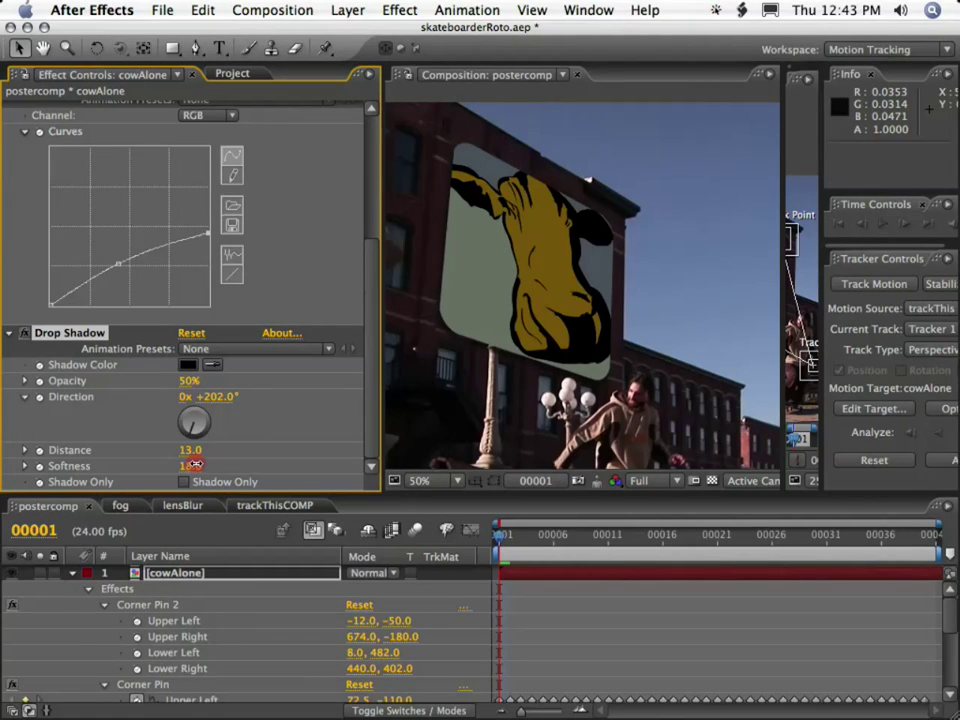
{"action": "key", "text": "comma"}
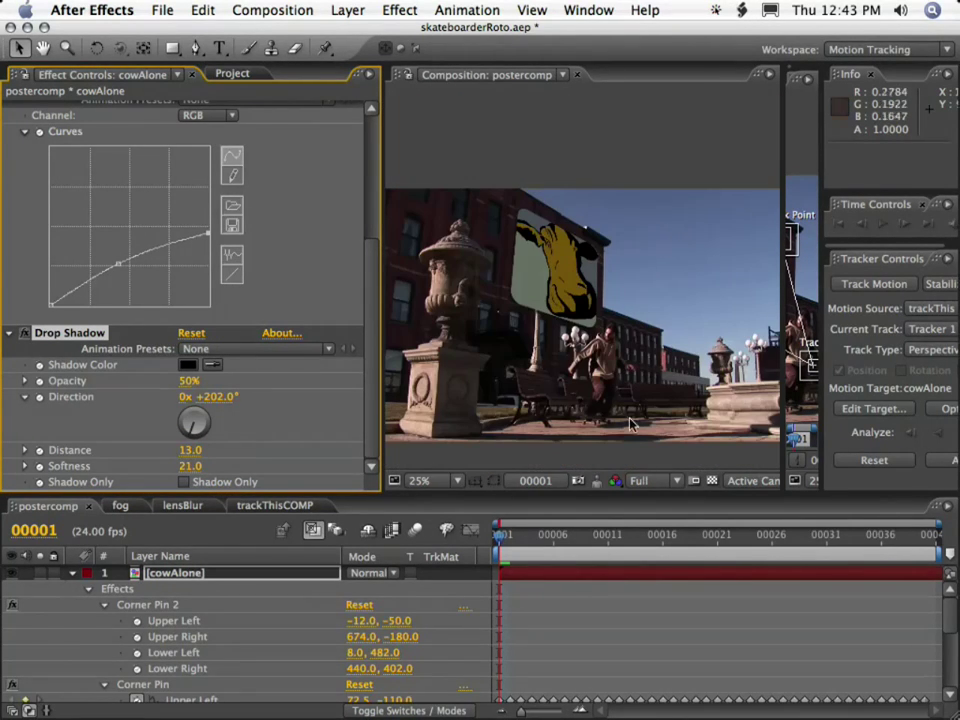
Step: Preview the poster composite in real time from frame 1 and inspect the poster's fit and shadow on the building
{"action": "left_click_drag", "start_coordinate": [588, 533], "coordinate": [472, 540]}
{"action": "left_click_drag", "start_coordinate": [388, 401], "coordinate": [214, 394]}
{"action": "key", "text": "KP_0"}
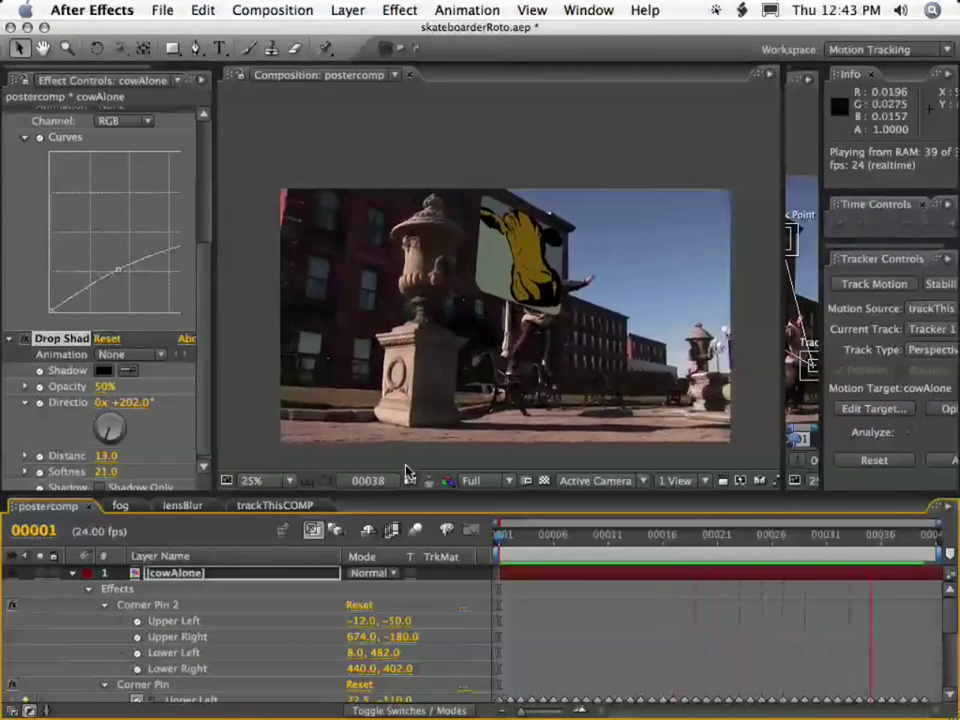
{"action": "key", "text": "KP_0"}
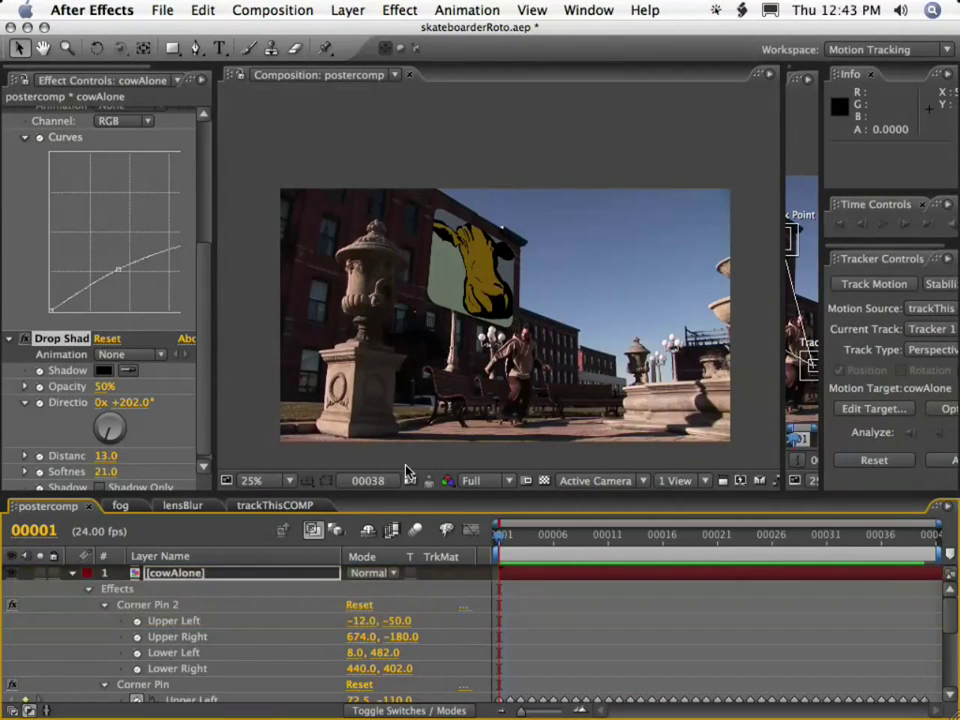
{"action": "scroll", "coordinate": [497, 321], "scroll_direction": "up", "scroll_amount": 2}
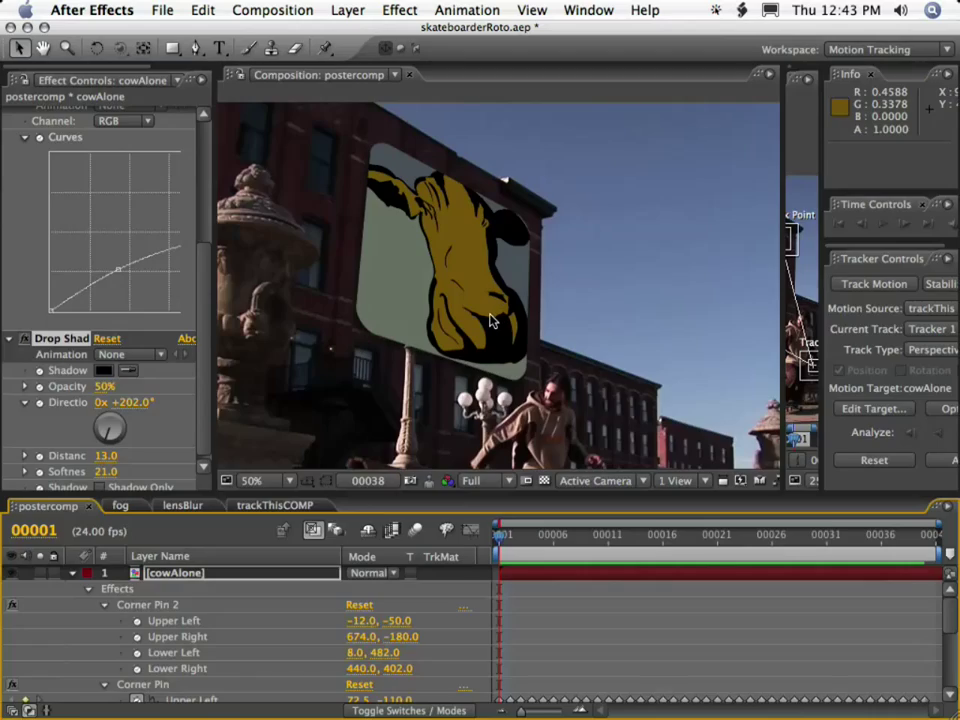
{"action": "key", "text": "grave"}
{"action": "key", "text": "space"}
{"action": "left_click_drag", "start_coordinate": [572, 400], "coordinate": [587, 302]}
{"action": "key", "text": "KP_0"}
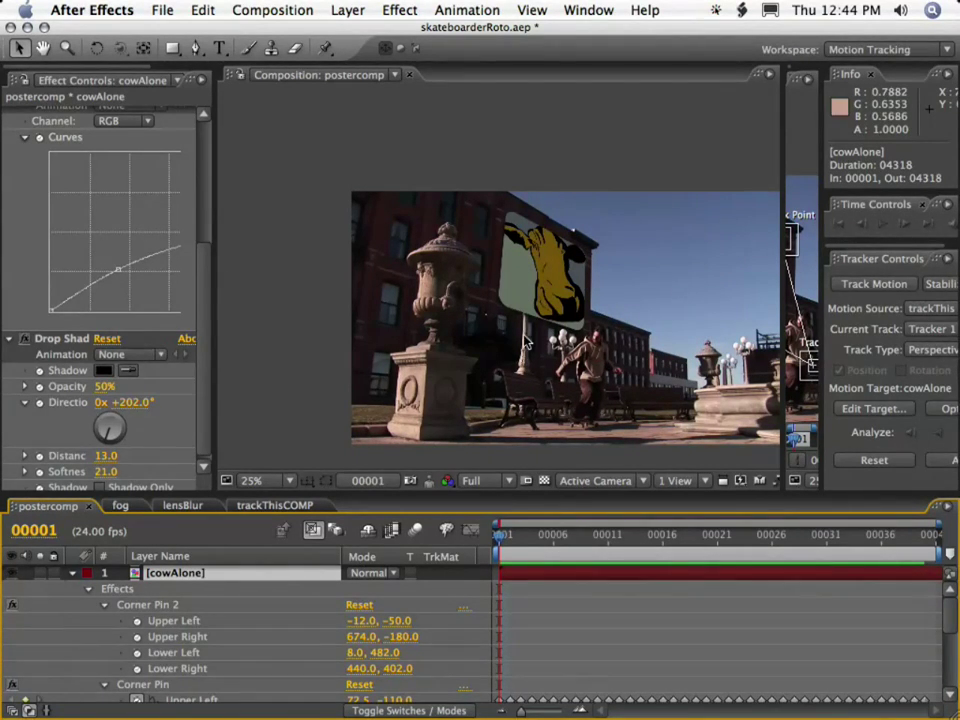
Step: Add the lampBehindBench and SKATEBOARDER comps from the 02_PIECES folder above cowAlone in postercomp, with SKATEBOARDER topmost
{"action": "left_click", "coordinate": [583, 548]}
{"action": "left_click", "coordinate": [166, 587]}
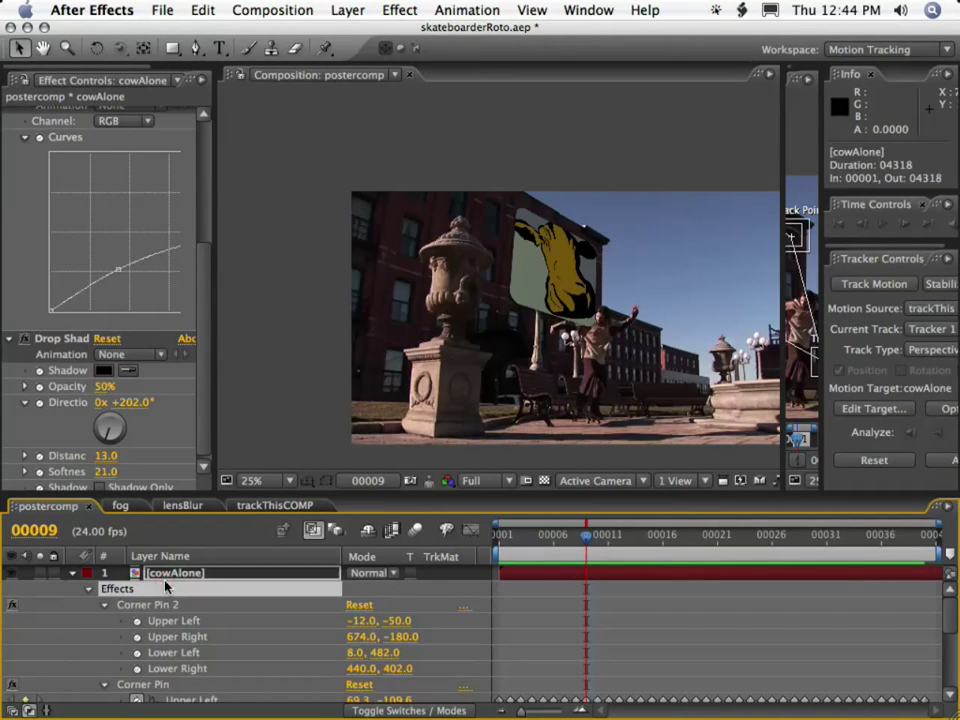
{"action": "left_click", "coordinate": [72, 576]}
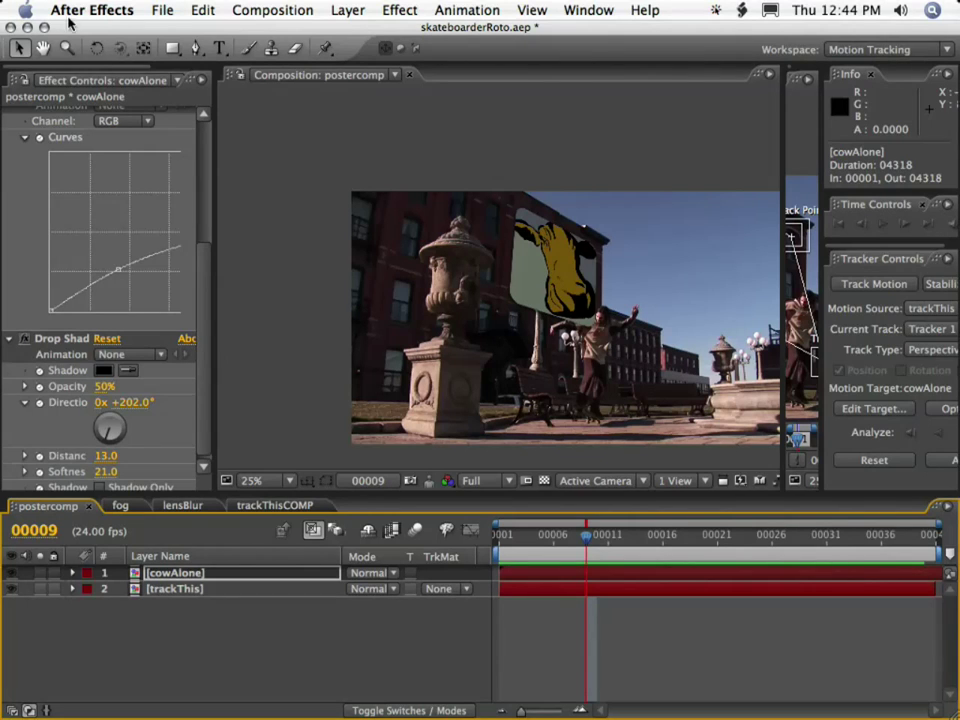
{"action": "scroll", "coordinate": [115, 72], "scroll_direction": "down", "scroll_amount": 2}
{"action": "left_click", "coordinate": [147, 79]}
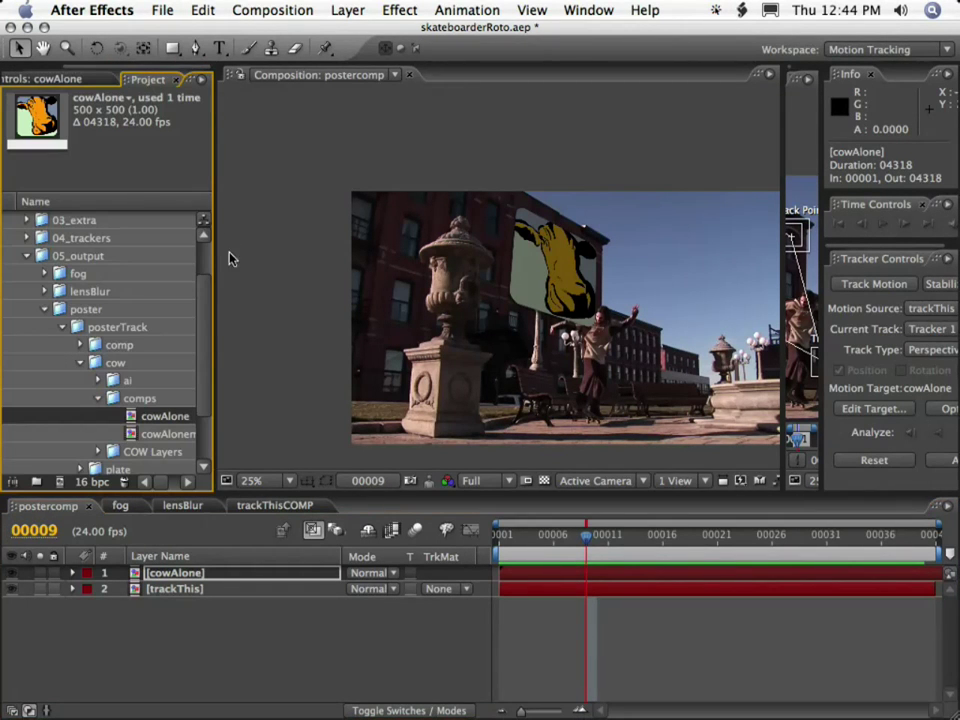
{"action": "left_click_drag", "start_coordinate": [213, 235], "coordinate": [396, 221]}
{"action": "scroll", "coordinate": [141, 300], "scroll_direction": "up", "scroll_amount": 3}
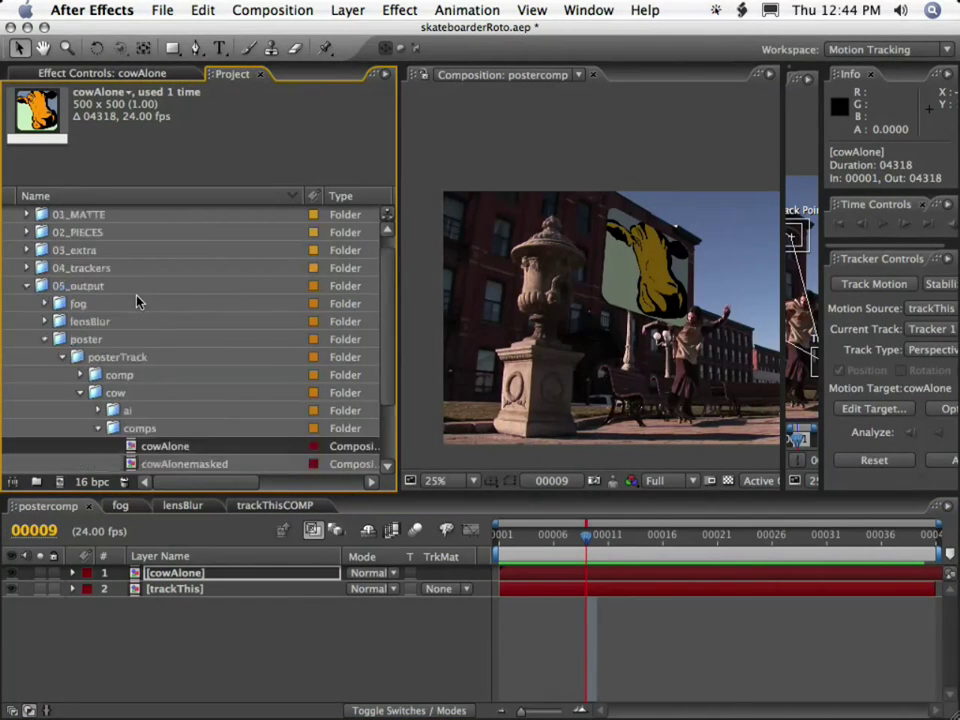
{"action": "left_click", "coordinate": [26, 250]}
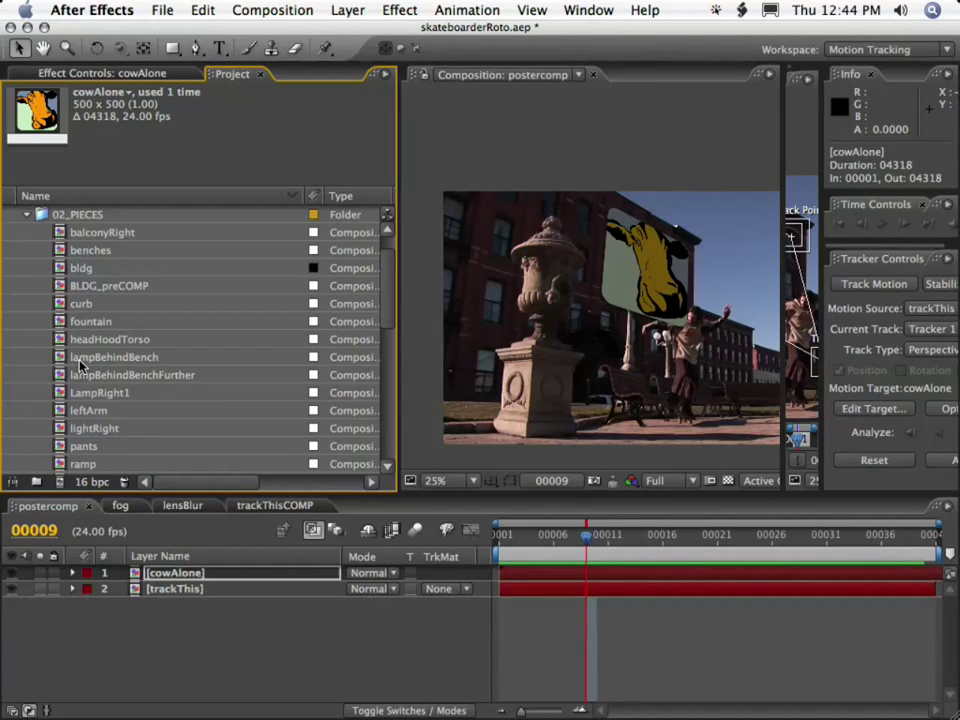
{"action": "left_click_drag", "start_coordinate": [104, 358], "coordinate": [150, 573]}
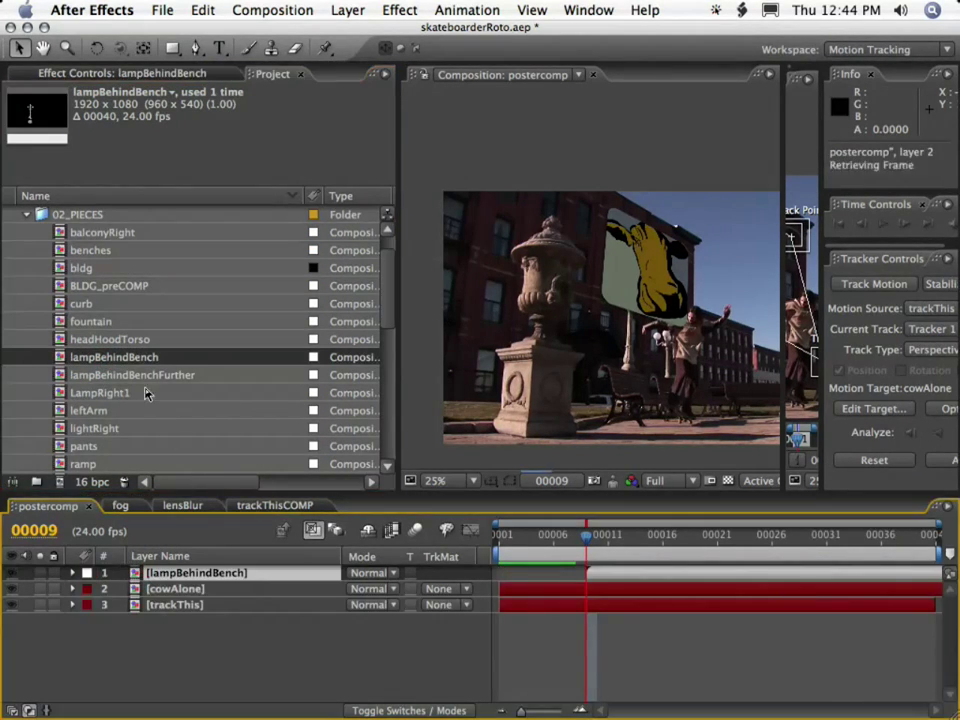
{"action": "scroll", "coordinate": [125, 415], "scroll_direction": "down", "scroll_amount": 5}
{"action": "left_click_drag", "start_coordinate": [108, 393], "coordinate": [150, 572]}
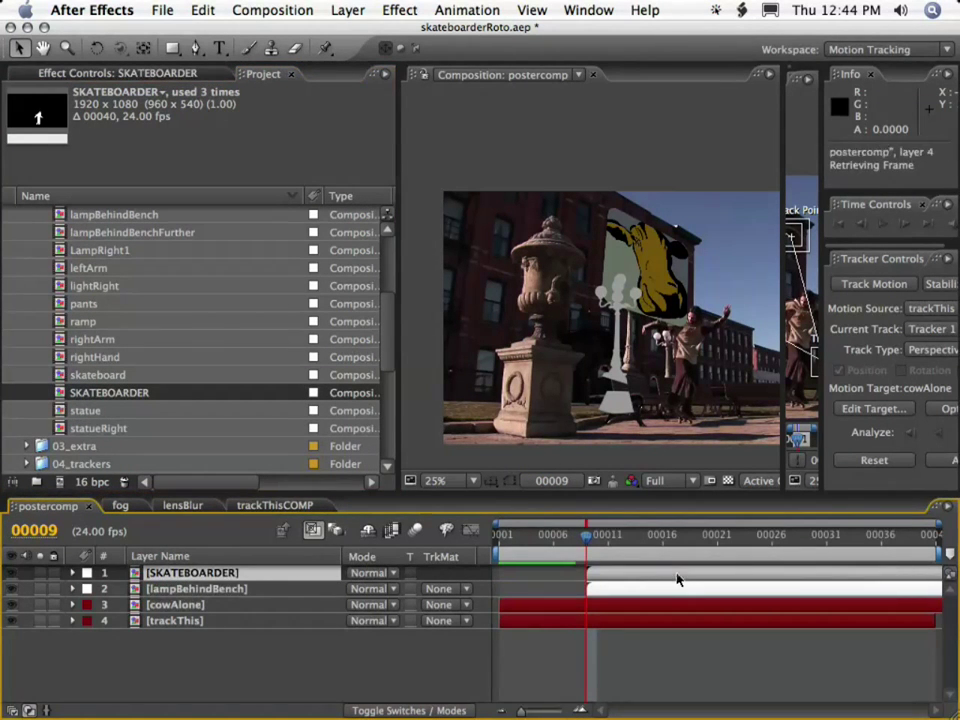
Step: Start the SKATEBOARDER and lampBehindBench layers at frame 1 and hide both
{"action": "left_click", "coordinate": [677, 588], "text": "shift"}
{"action": "key", "text": "alt+Home"}
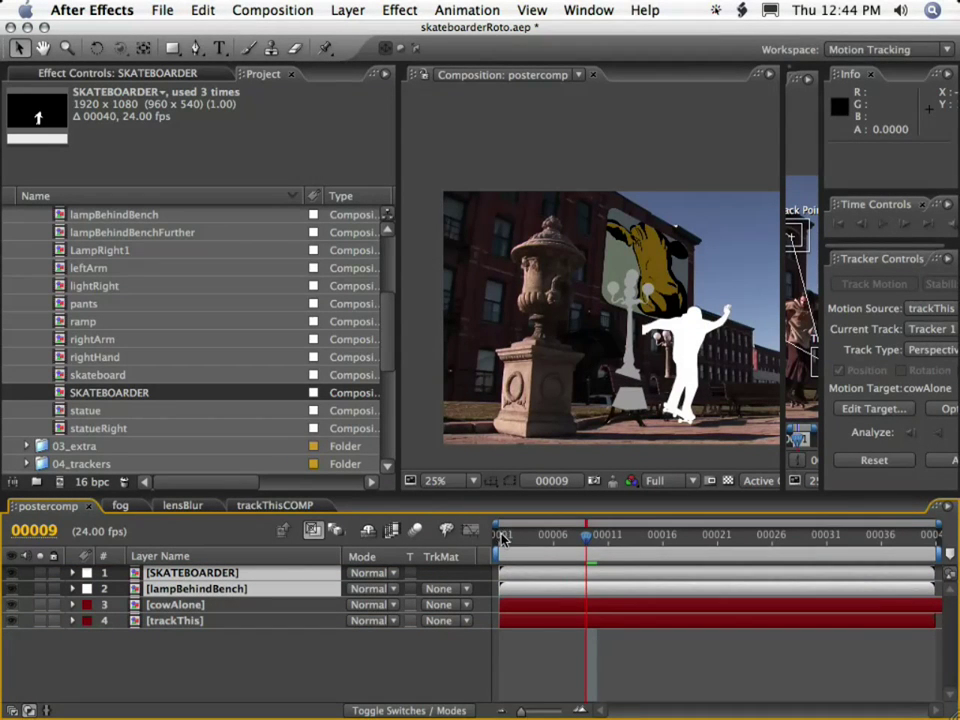
{"action": "left_click", "coordinate": [12, 574]}
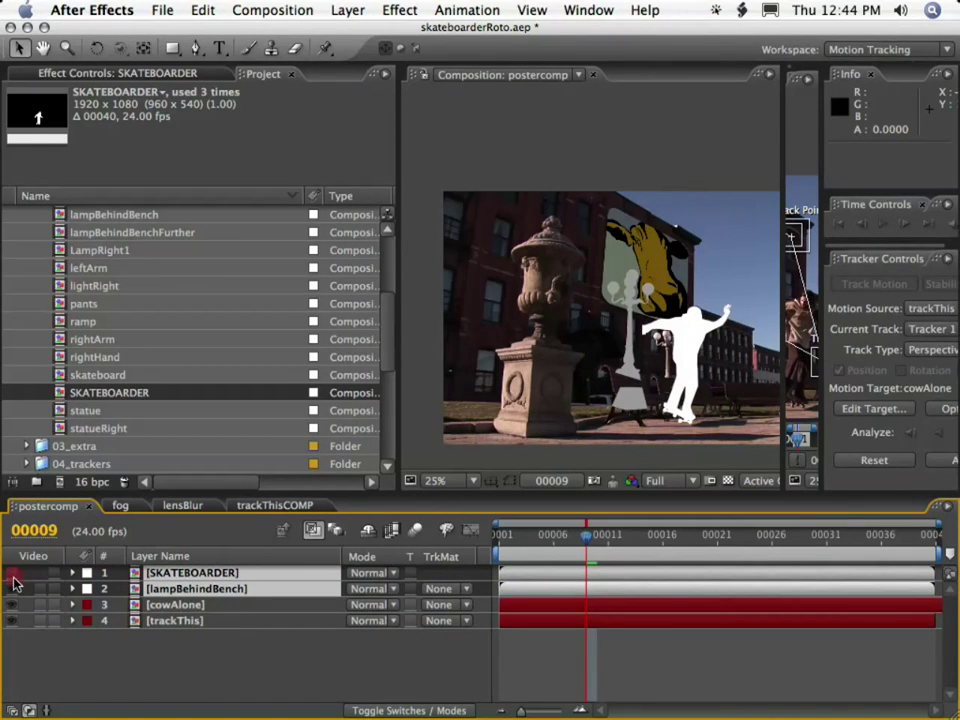
{"action": "left_click", "coordinate": [170, 671]}
Step: Place a copy of the skateboarder_03 footage directly below each of the SKATEBOARDER and lampBehindBench layers, both copies starting at frame 1
{"action": "scroll", "coordinate": [392, 381], "scroll_direction": "down", "scroll_amount": 5}
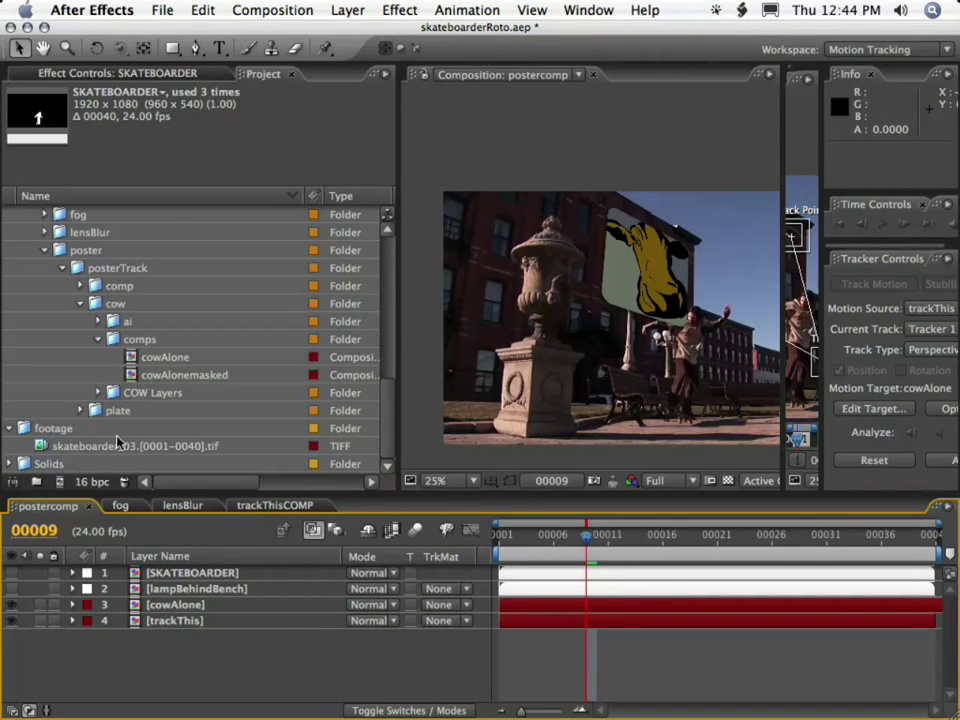
{"action": "left_click_drag", "start_coordinate": [77, 446], "coordinate": [156, 600]}
{"action": "left_click_drag", "start_coordinate": [110, 457], "coordinate": [170, 580]}
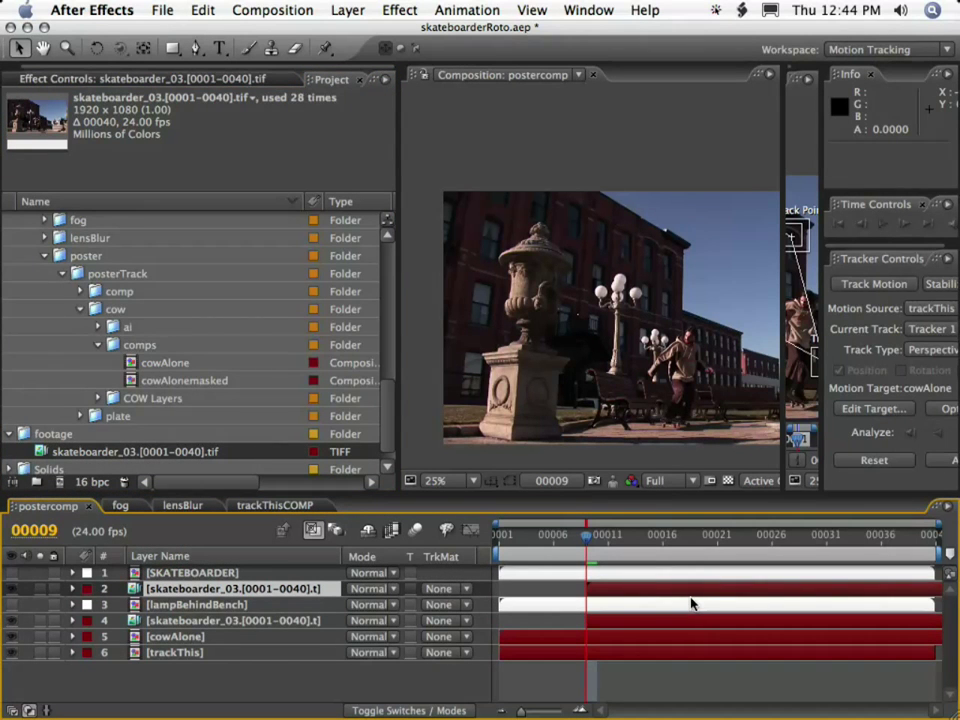
{"action": "left_click", "coordinate": [628, 625], "text": "super"}
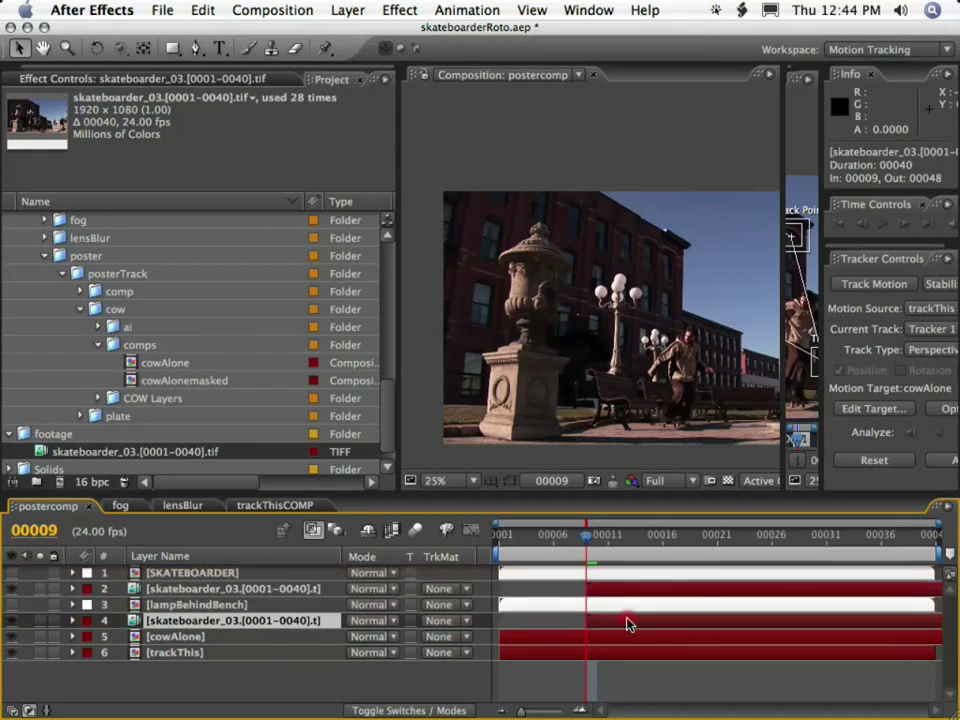
{"action": "key", "text": "alt+Home"}
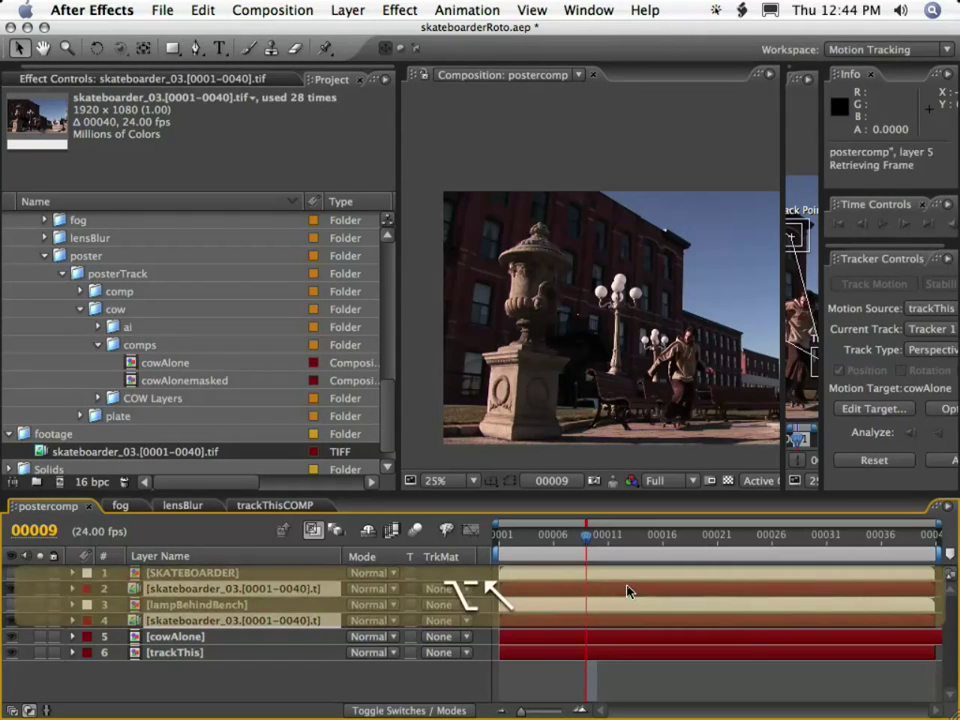
{"action": "left_click_drag", "start_coordinate": [526, 553], "coordinate": [452, 538]}
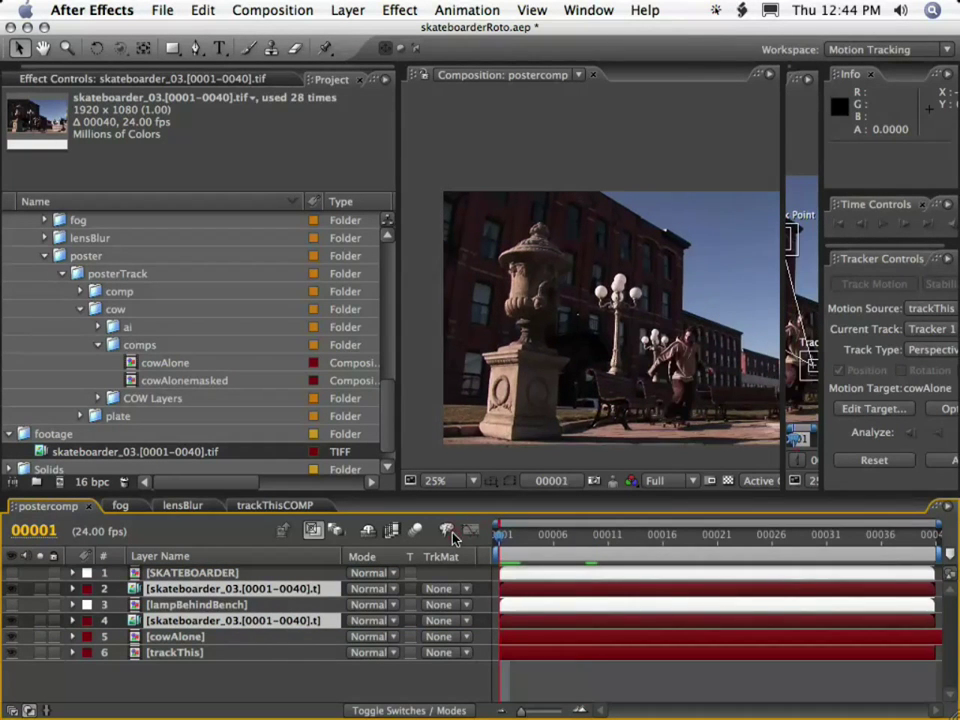
Step: Set alpha track mattes on the two skateboarder_03 copies, using SKATEBOARDER for the upper one and lampBehindBench for the lower one
{"action": "left_click", "coordinate": [227, 694]}
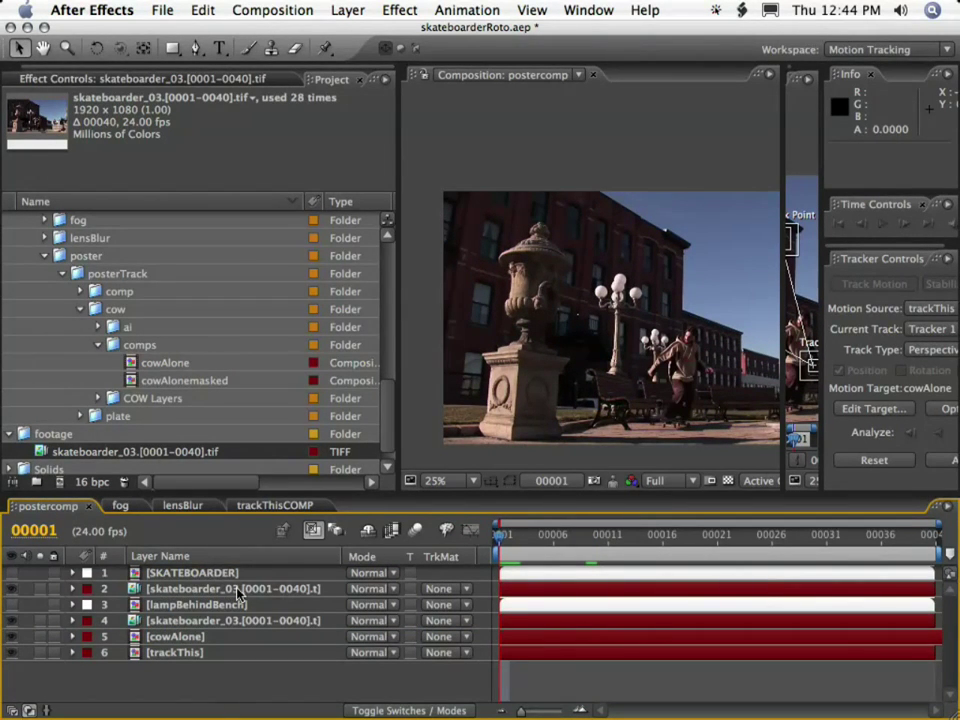
{"action": "left_click", "coordinate": [444, 590]}
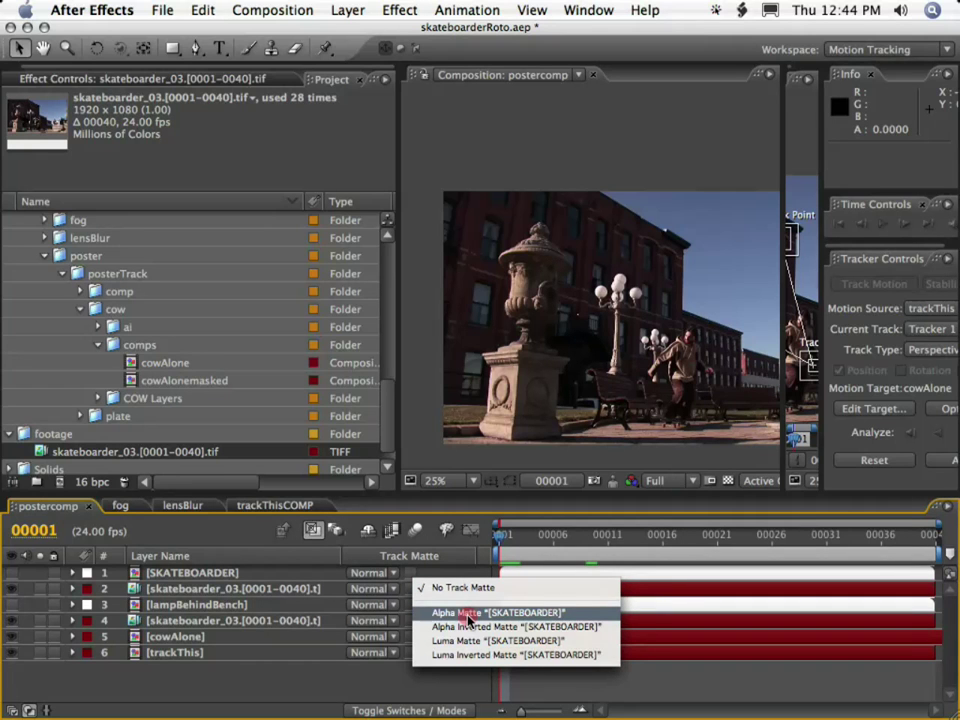
{"action": "left_click", "coordinate": [468, 615]}
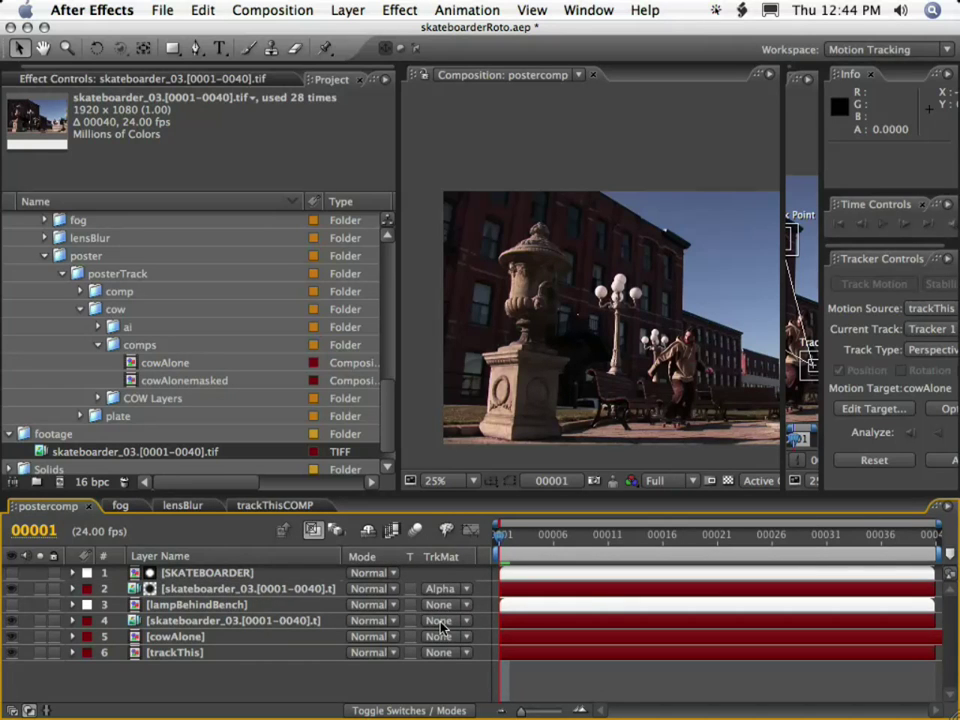
{"action": "left_click", "coordinate": [440, 621]}
{"action": "left_click", "coordinate": [466, 644]}
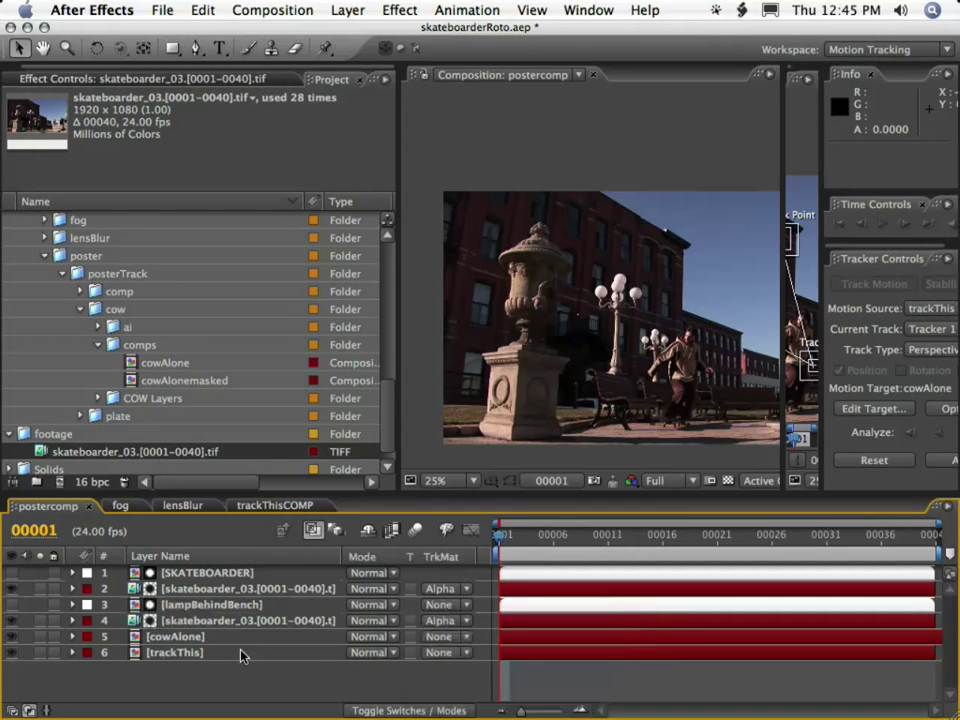
Step: Inspect the lamp and skateboarder in front of the poster up close and preview the composite at half resolution
{"action": "key", "text": "period"}
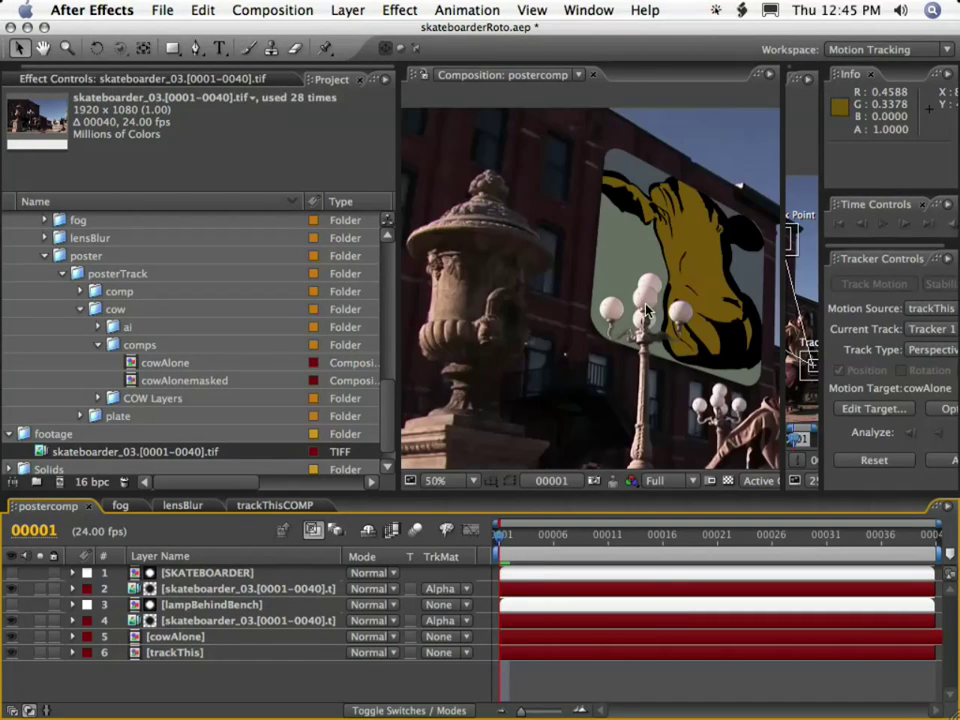
{"action": "left_click_drag", "start_coordinate": [399, 357], "coordinate": [118, 358]}
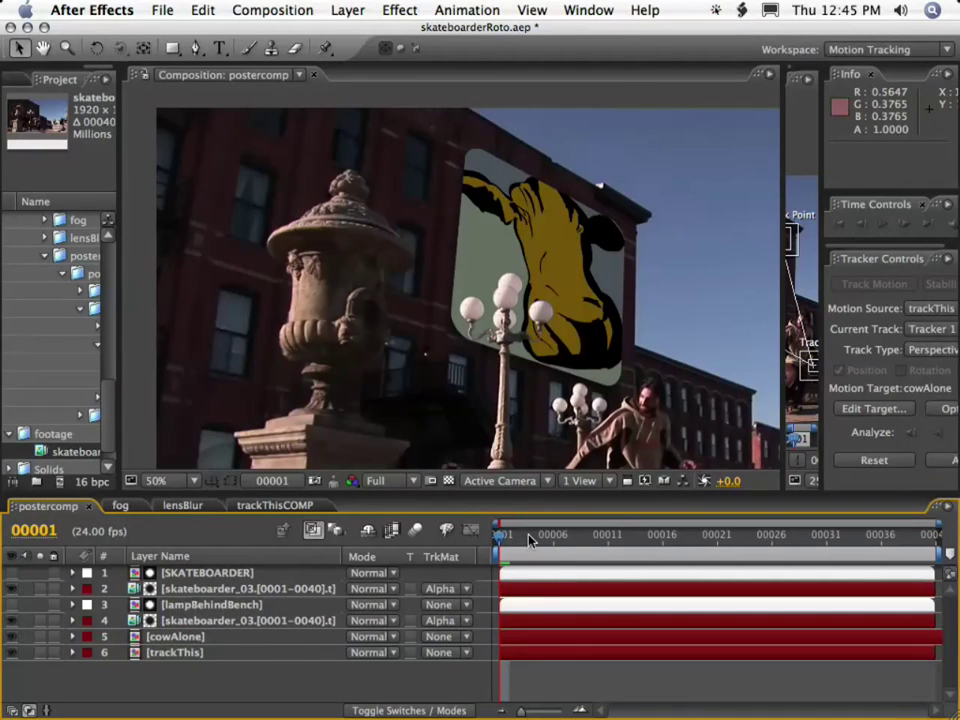
{"action": "left_click", "coordinate": [382, 482]}
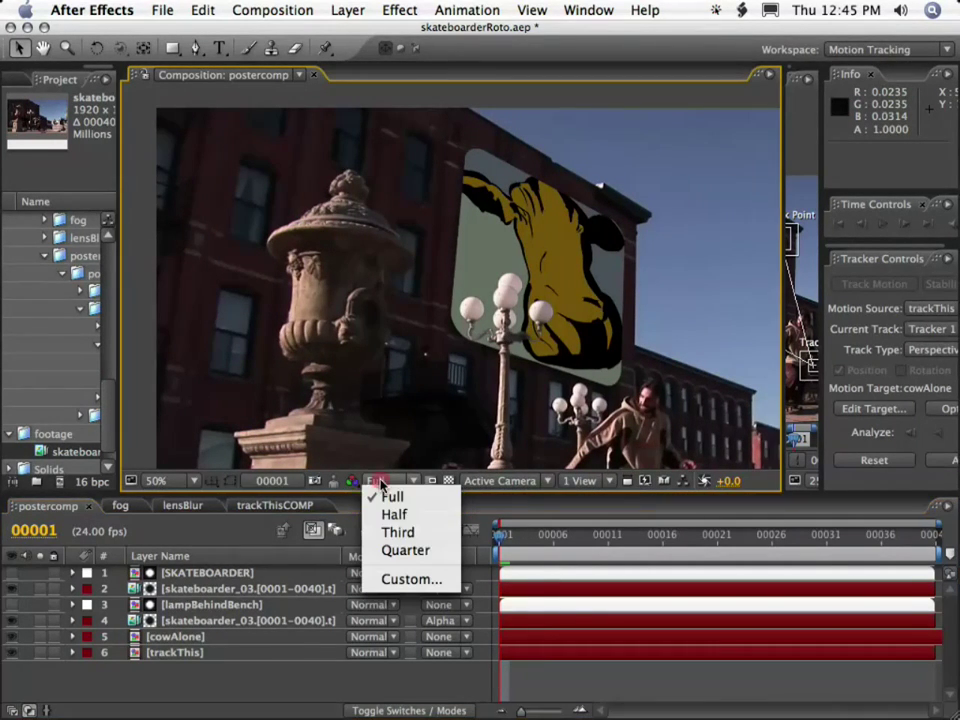
{"action": "left_click", "coordinate": [394, 514]}
{"action": "key", "text": "grave"}
{"action": "key", "text": "space"}
{"action": "left_click_drag", "start_coordinate": [594, 358], "coordinate": [467, 278]}
{"action": "key", "text": "KP_0"}
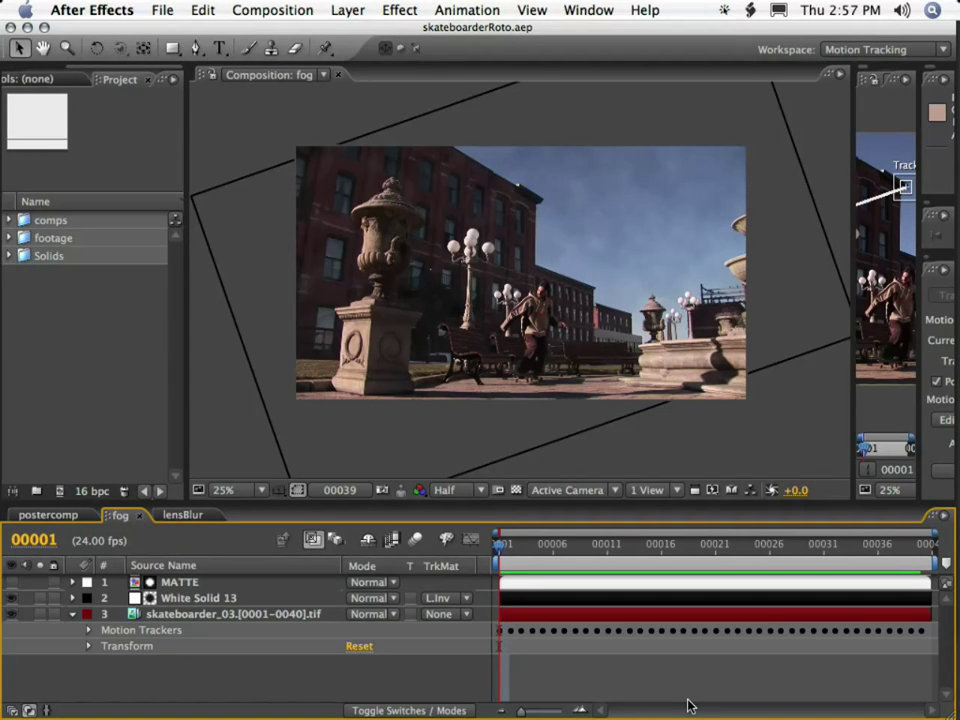
Step: Preview the fog comp in real time to examine the fog against the moving footage
{"action": "key", "text": "KP_0"}
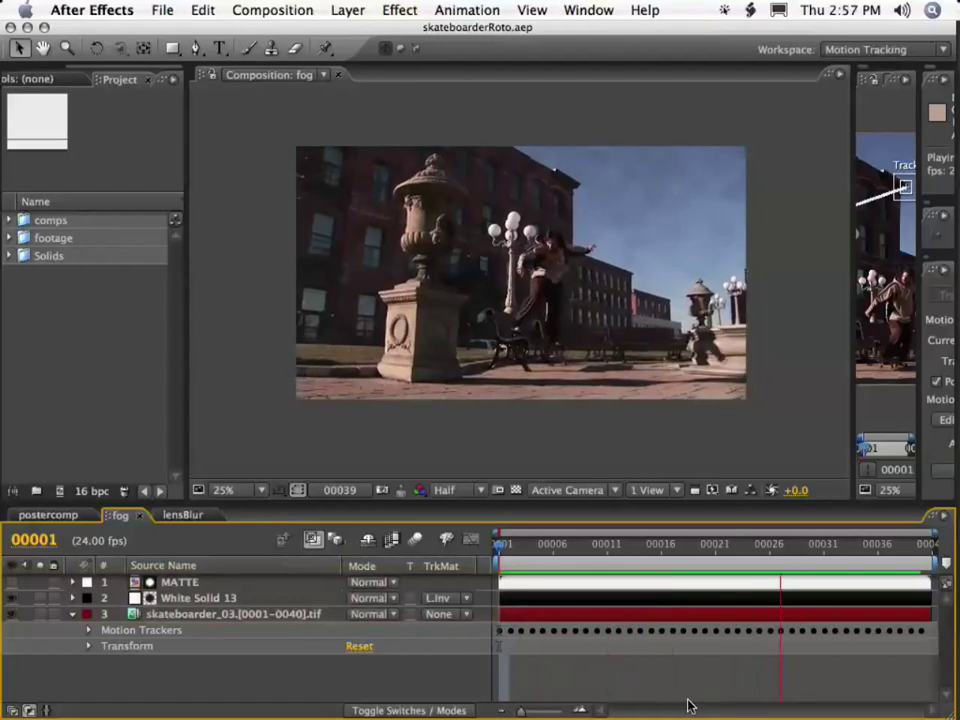
{"action": "key", "text": "KP_0"}
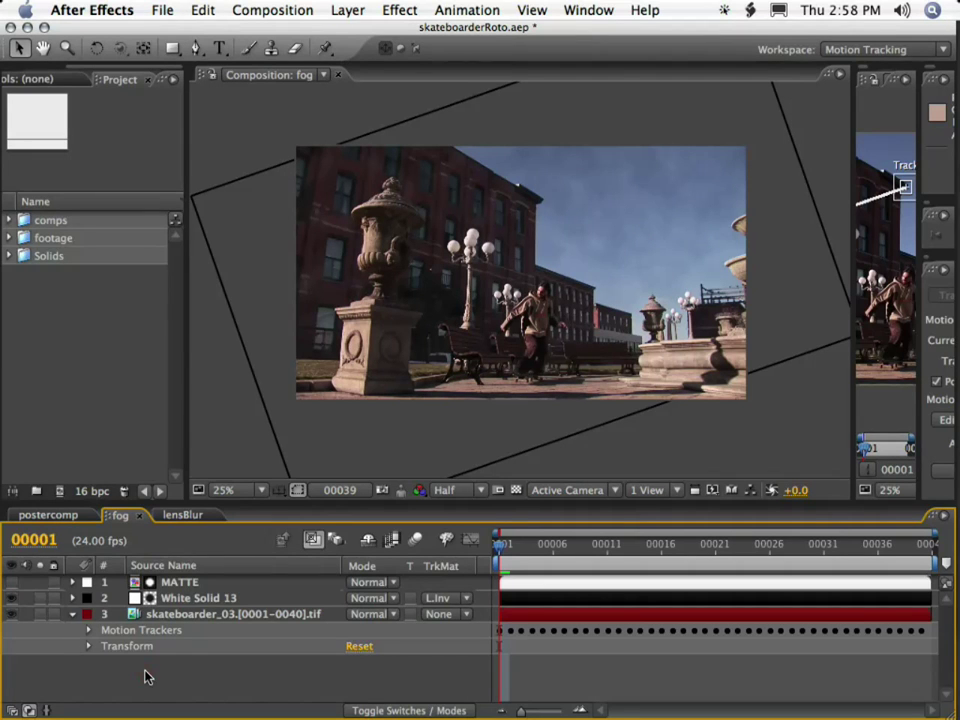
Step: Delete the MATTE and White Solid 13 layers from the fog comp and suspend view refreshing
{"action": "left_click", "coordinate": [190, 597]}
{"action": "left_click", "coordinate": [183, 585], "text": "shift"}
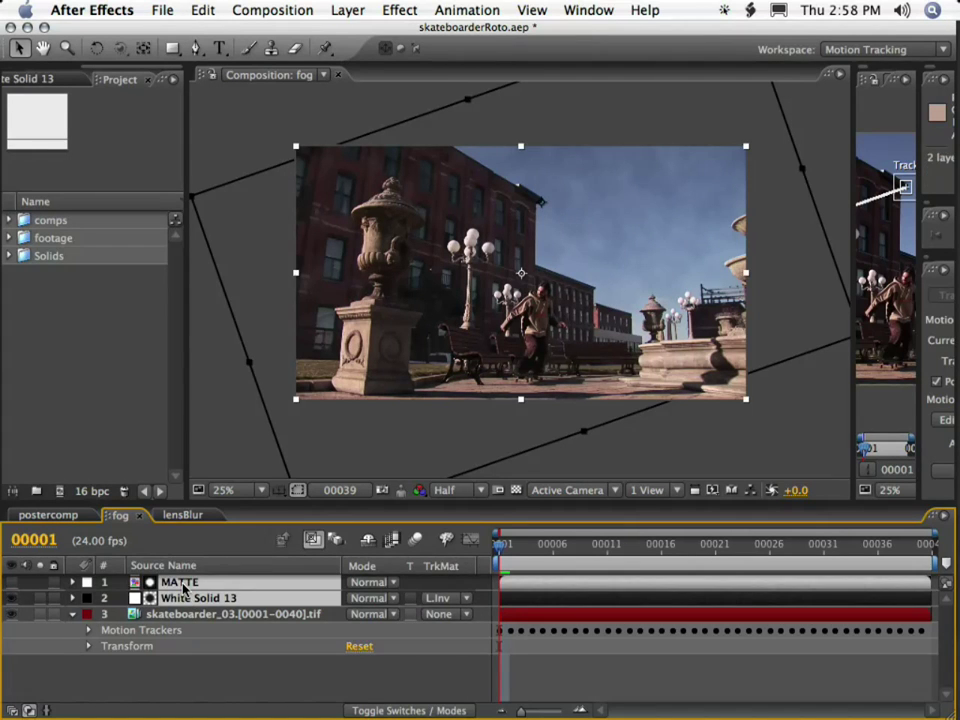
{"action": "key", "text": "BackSpace"}
{"action": "key", "text": "Caps_Lock"}
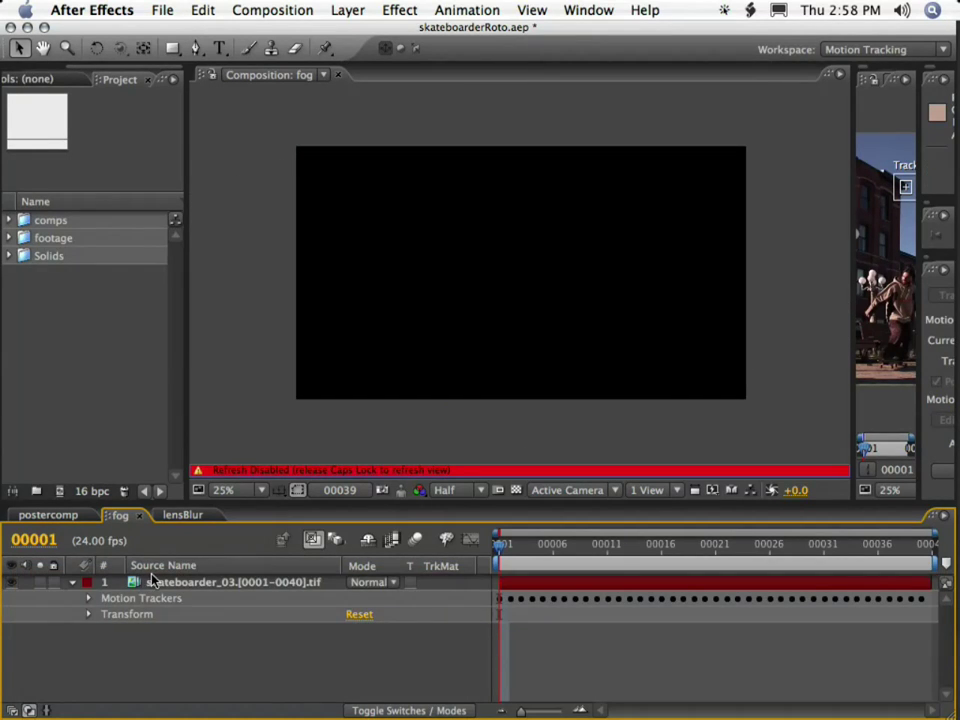
Step: Resume view refreshing and create a new white solid named fog, 2500 by 1500 pixels, in the fog comp
{"action": "key", "text": "Caps_Lock"}
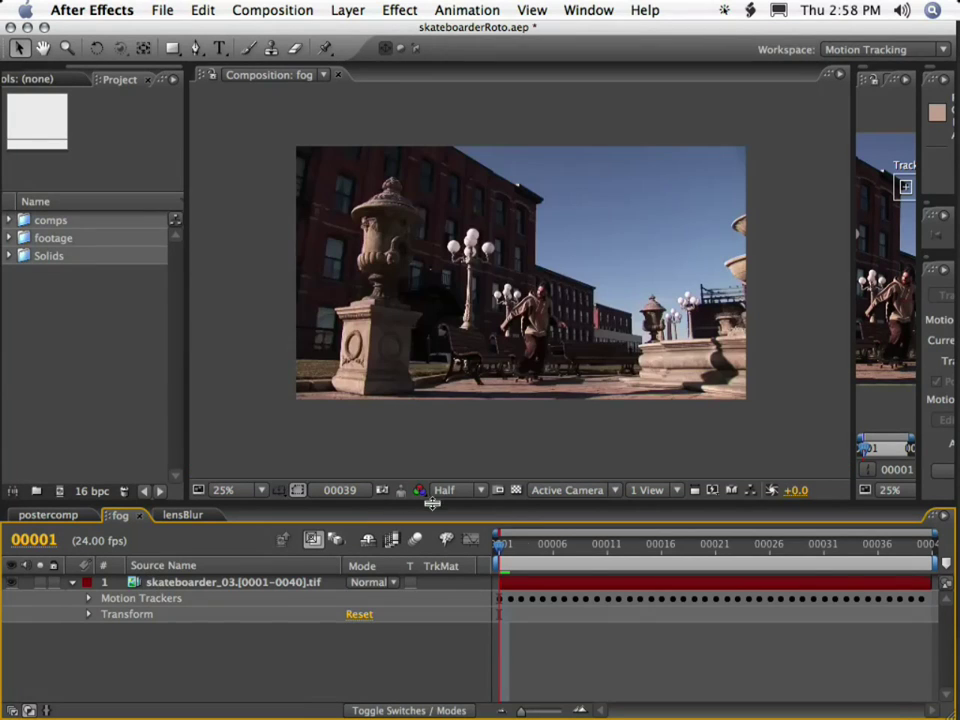
{"action": "left_click", "coordinate": [345, 10]}
{"action": "mouse_move", "coordinate": [355, 33]}
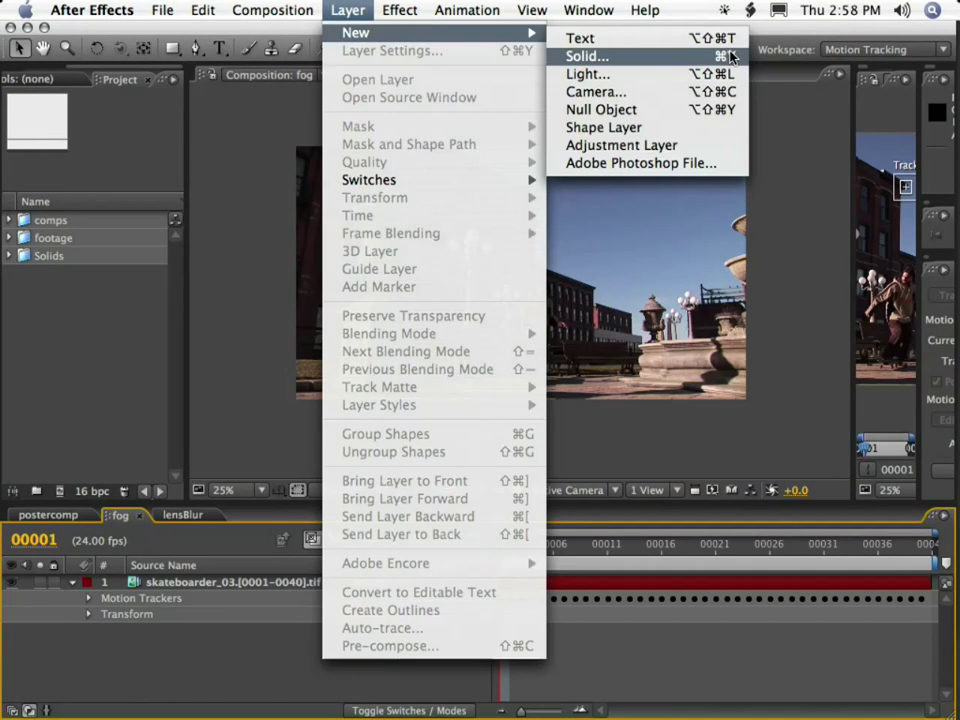
{"action": "left_click", "coordinate": [588, 56]}
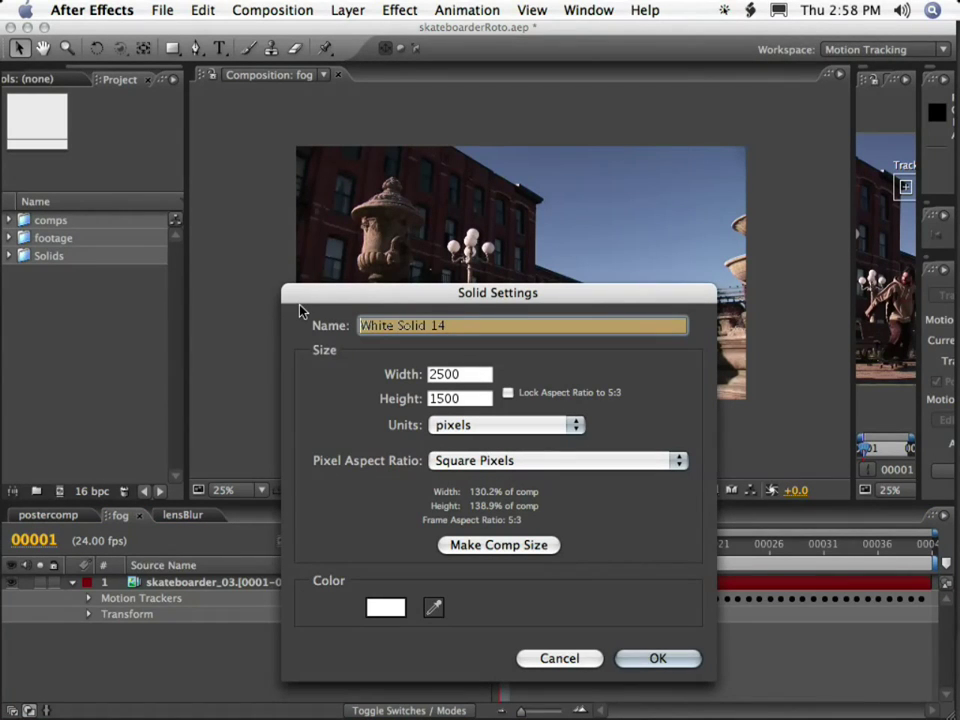
{"action": "type", "text": "fog"}
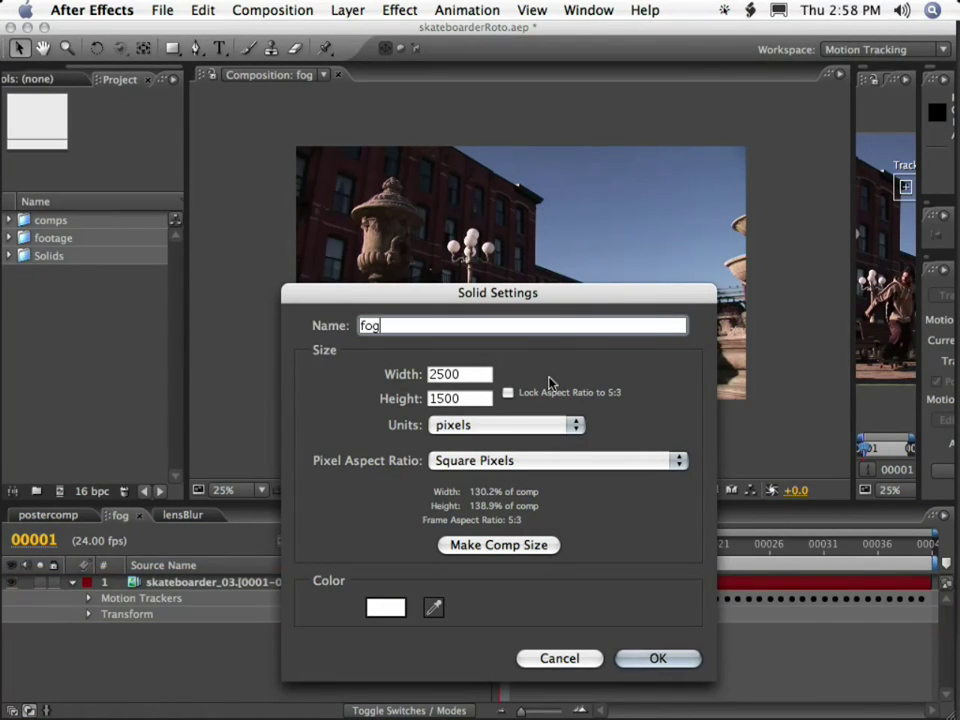
{"action": "left_click", "coordinate": [503, 545]}
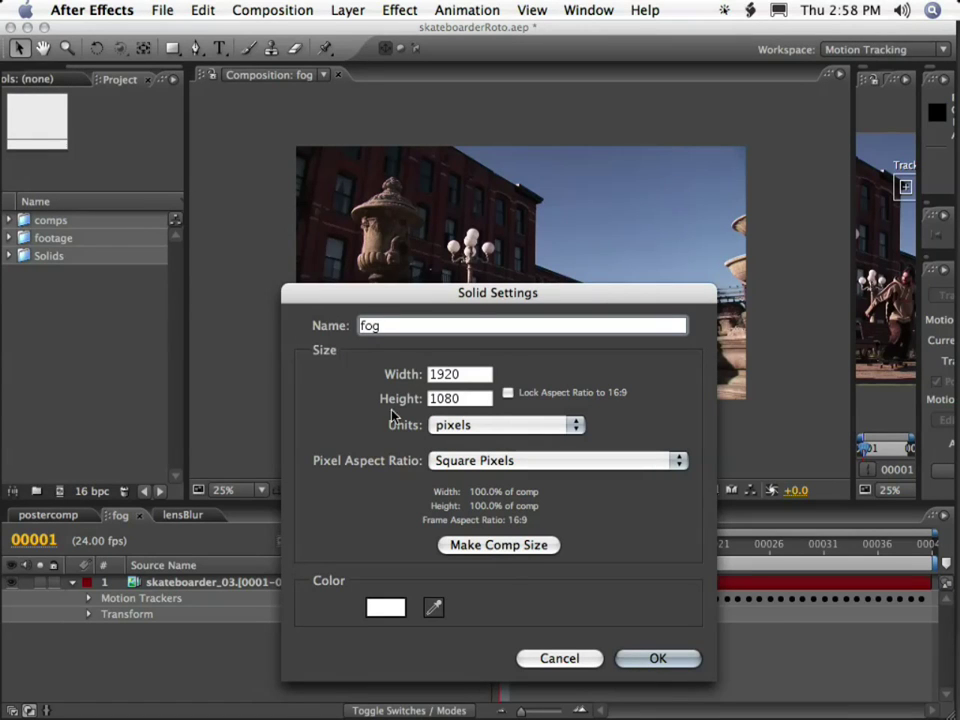
{"action": "double_click", "coordinate": [463, 380]}
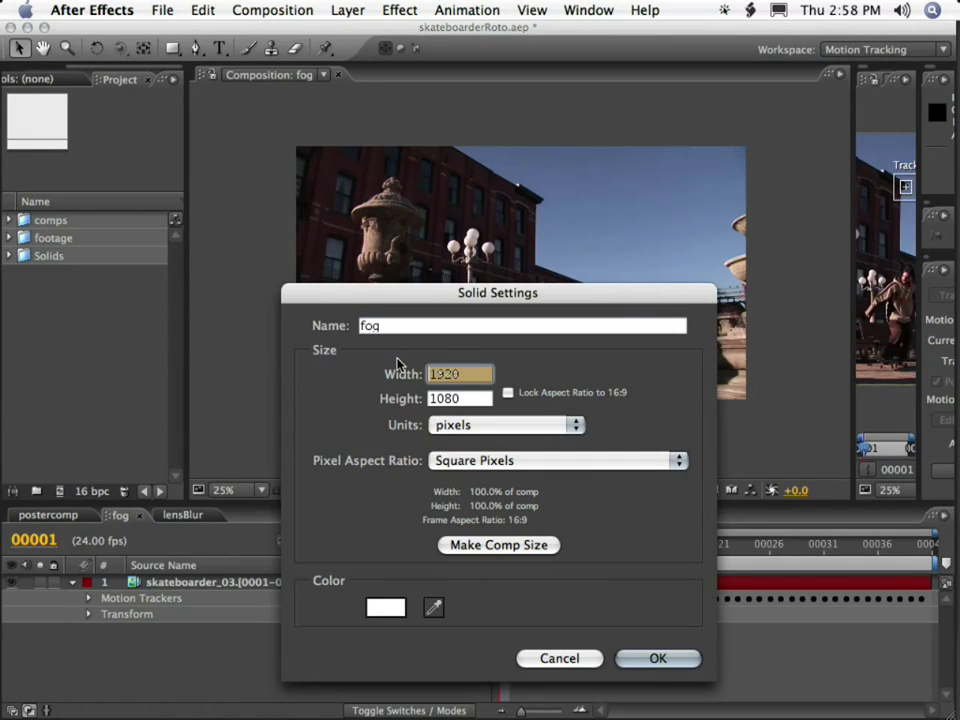
{"action": "type", "text": "2500"}
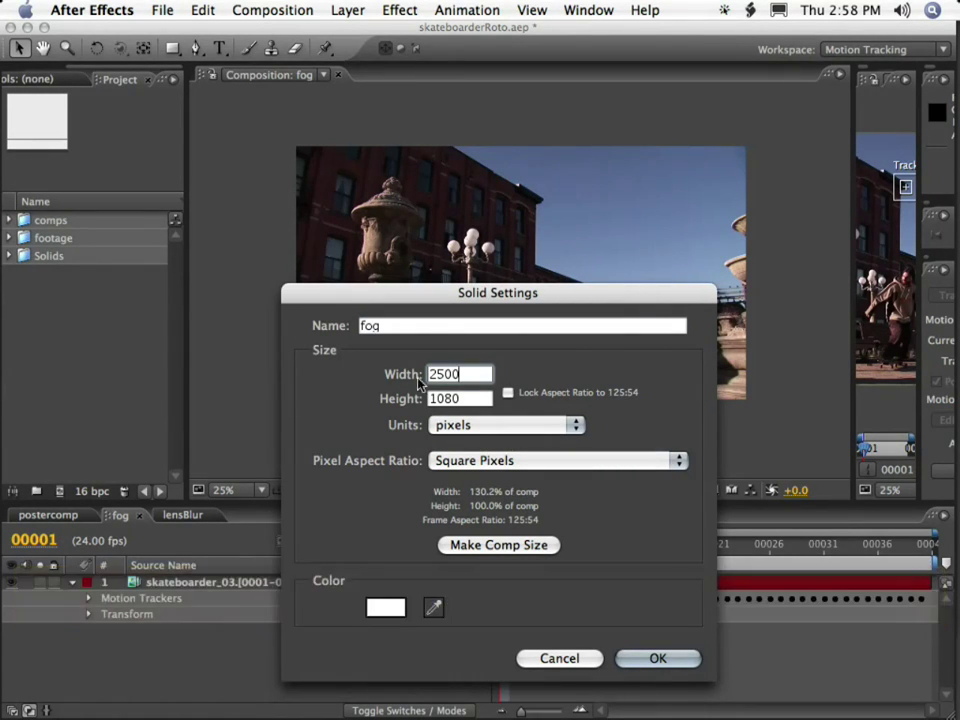
{"action": "key", "text": "Tab"}
{"action": "type", "text": "1500"}
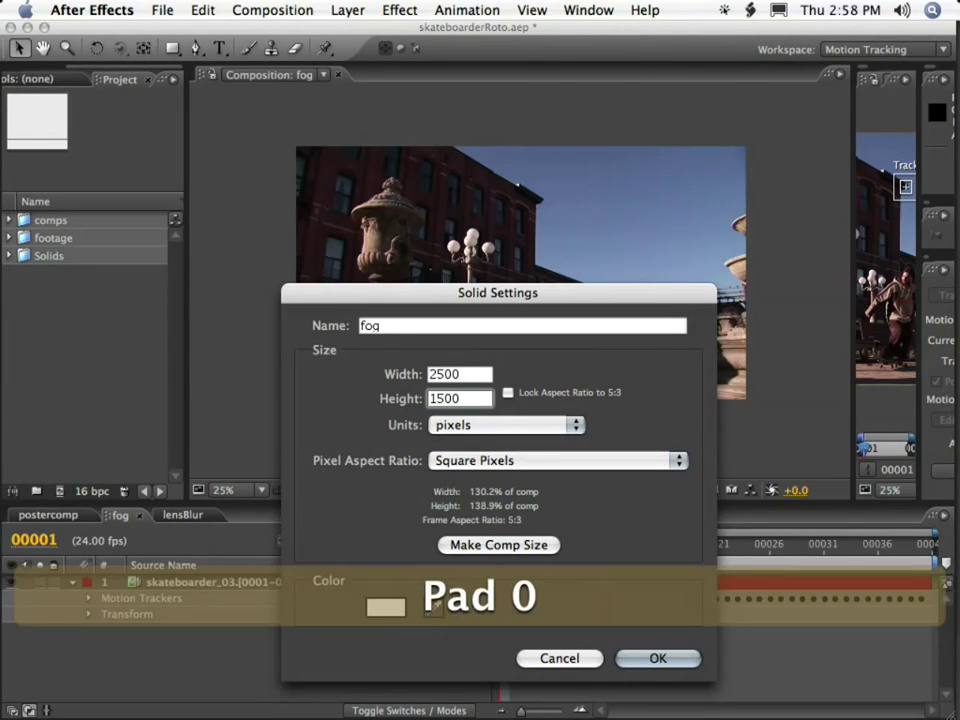
{"action": "key", "text": "Return"}
Step: Add the MATTE comp from the 01_MATTE folder above the fog layer, keeping MATTE hidden and the fog solid visible
{"action": "left_click", "coordinate": [11, 584]}
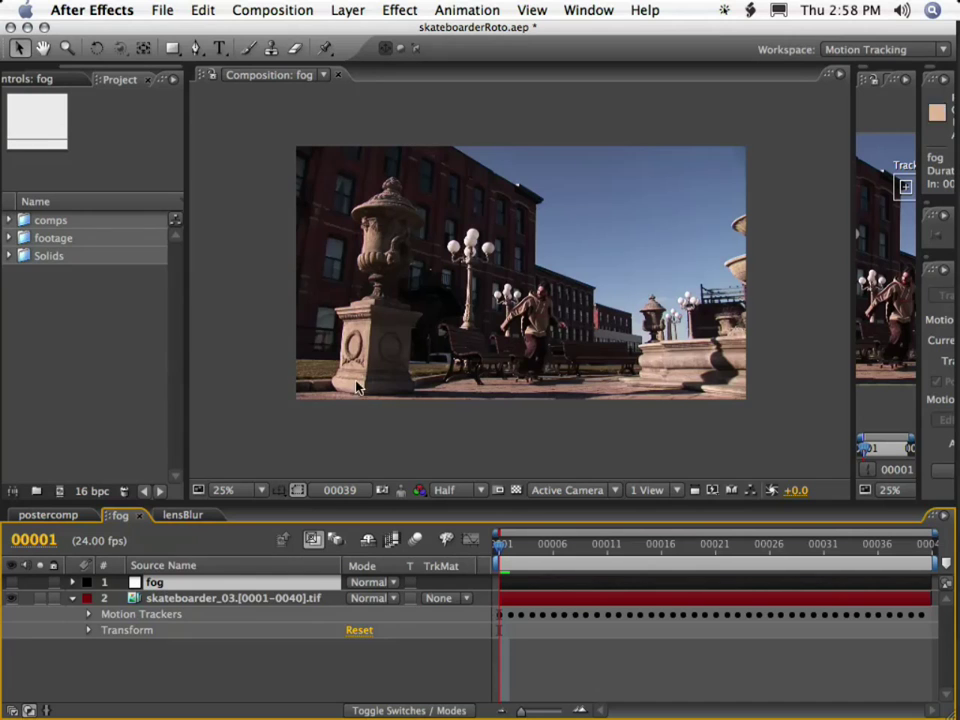
{"action": "left_click", "coordinate": [9, 220]}
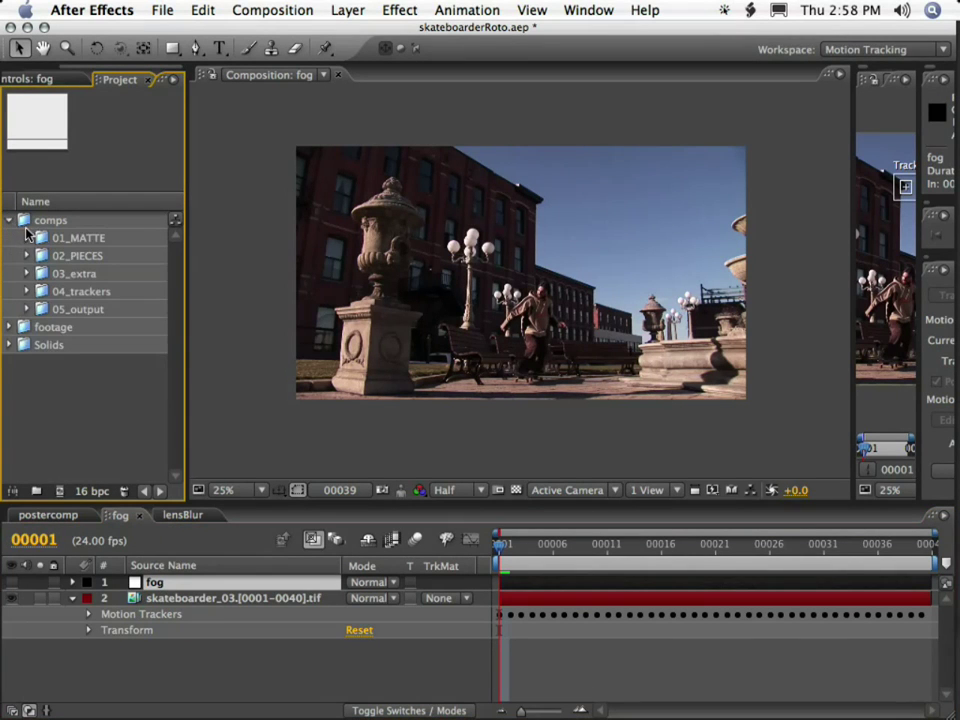
{"action": "left_click", "coordinate": [27, 238]}
{"action": "left_click_drag", "start_coordinate": [80, 256], "coordinate": [155, 579]}
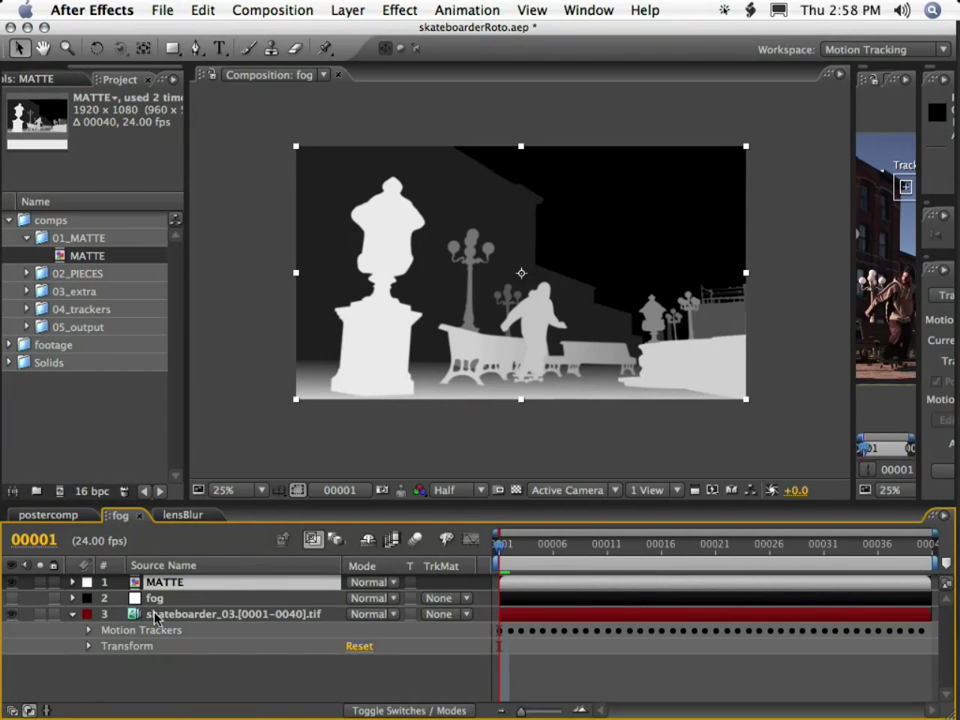
{"action": "left_click", "coordinate": [11, 583]}
{"action": "left_click", "coordinate": [12, 599]}
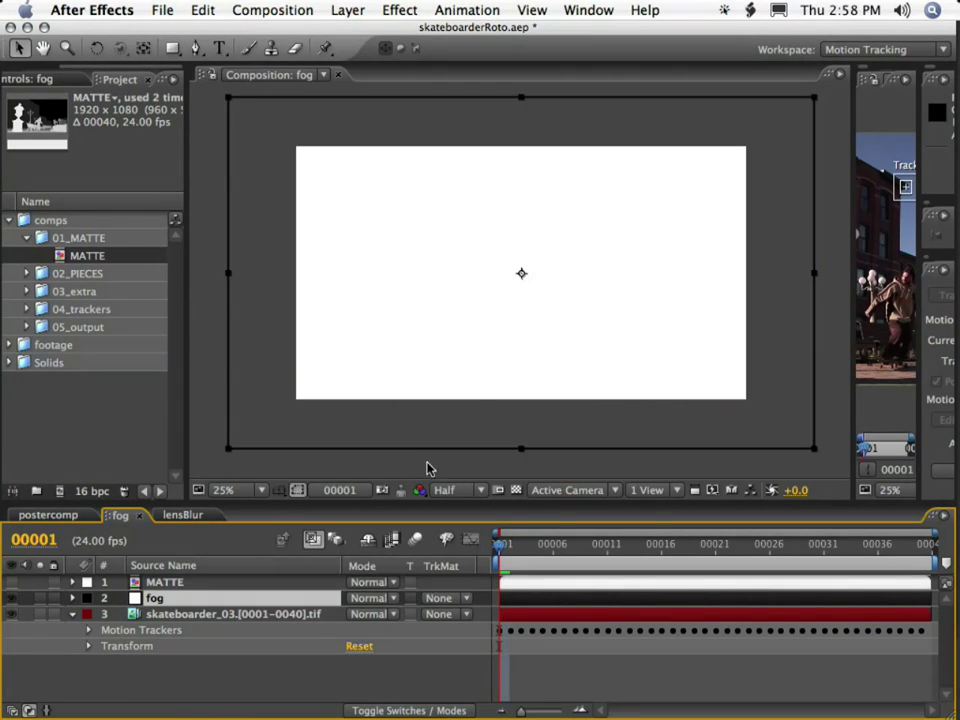
Step: Apply Fractal Noise to the fog solid and set the noise's uniform scale to 132
{"action": "left_click", "coordinate": [396, 10]}
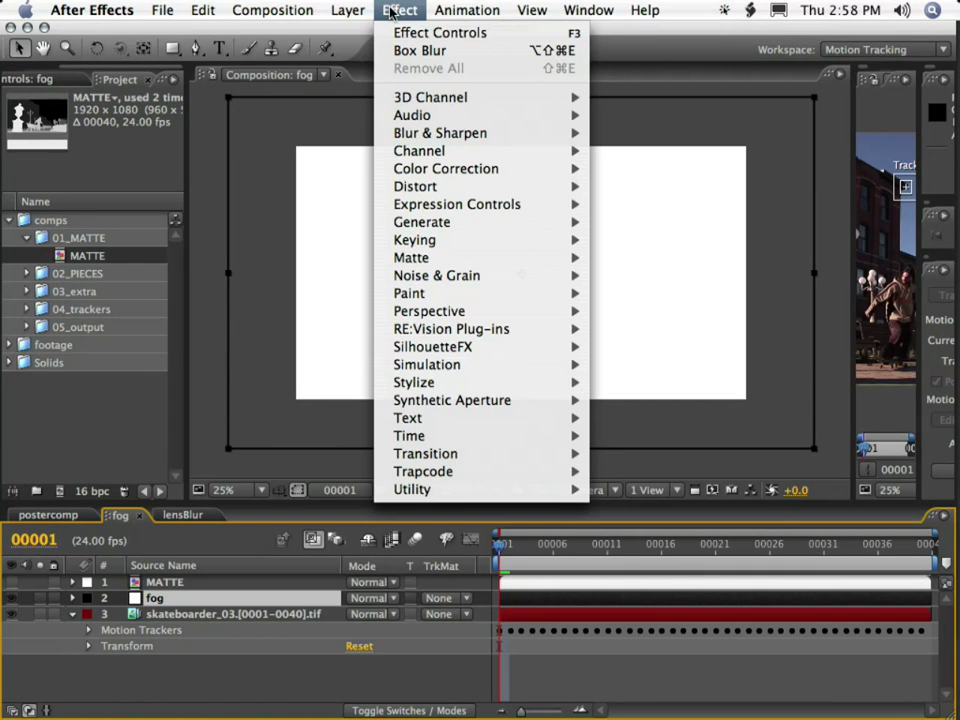
{"action": "mouse_move", "coordinate": [500, 207]}
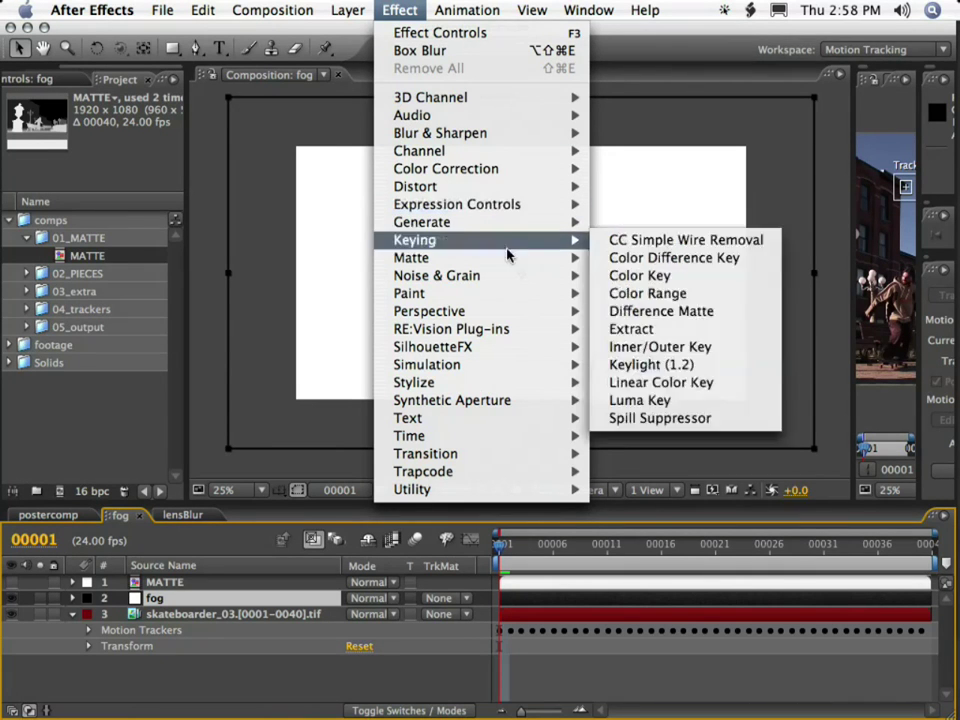
{"action": "mouse_move", "coordinate": [510, 272]}
{"action": "left_click", "coordinate": [679, 314]}
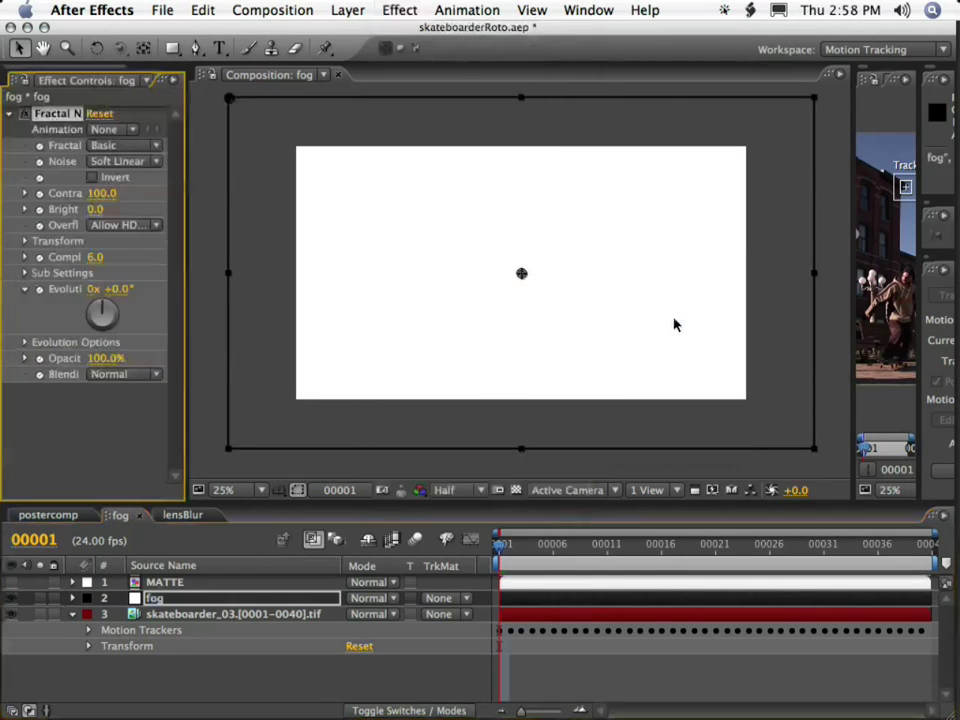
{"action": "left_click", "coordinate": [25, 242]}
{"action": "left_click_drag", "start_coordinate": [105, 288], "coordinate": [135, 286]}
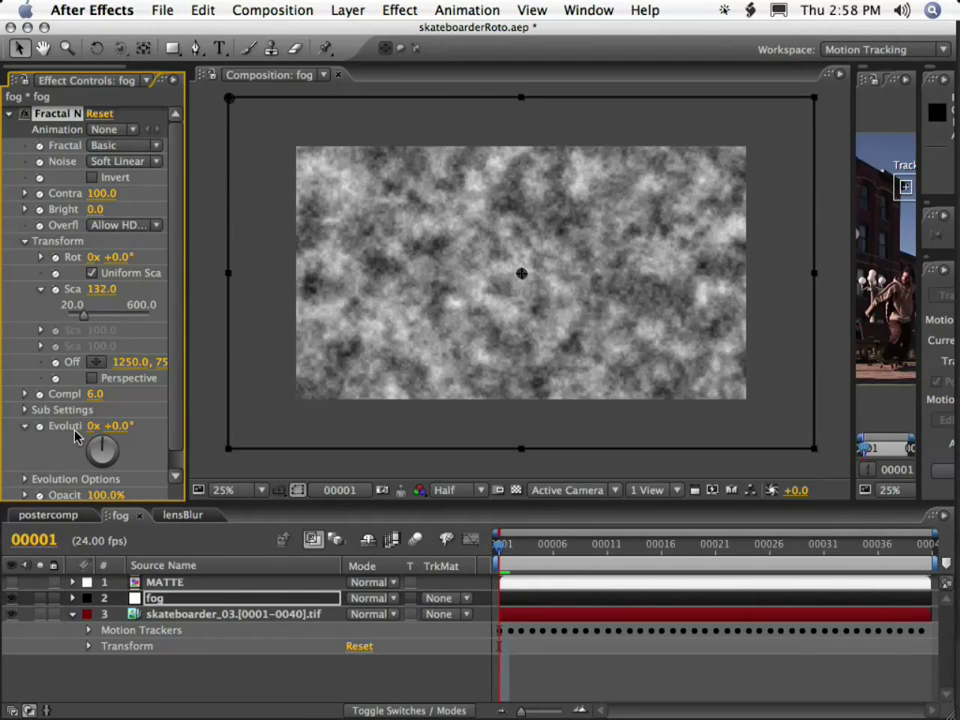
Step: Animate the fog noise's Evolution with a keyframe at frame 1 and 200° at frame 40, and preview the motion
{"action": "left_click", "coordinate": [38, 428]}
{"action": "left_click", "coordinate": [917, 546]}
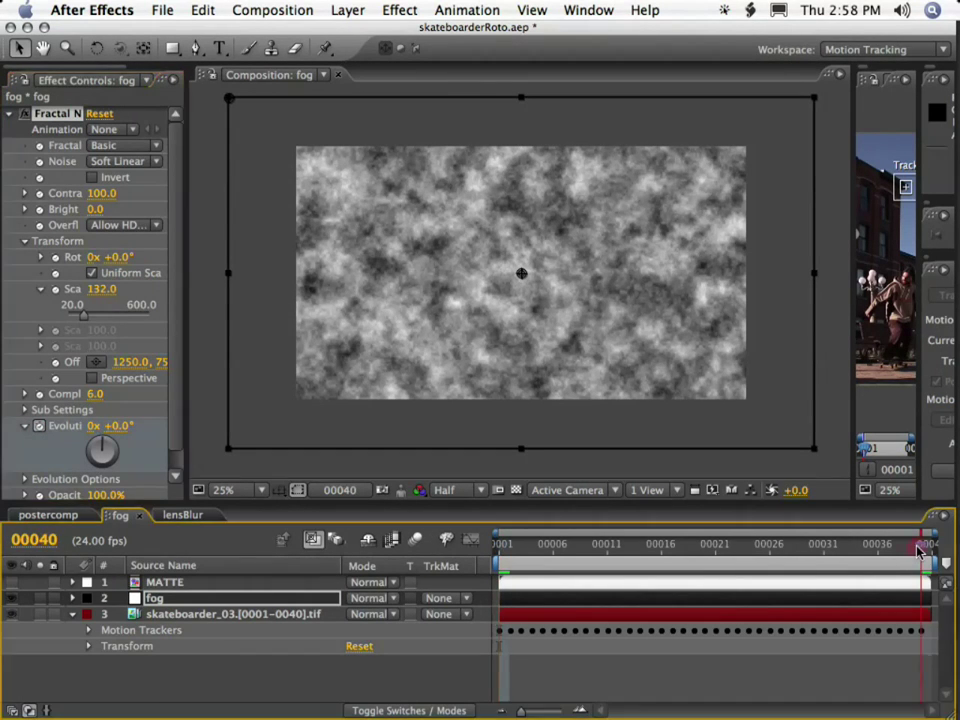
{"action": "left_click", "coordinate": [110, 425]}
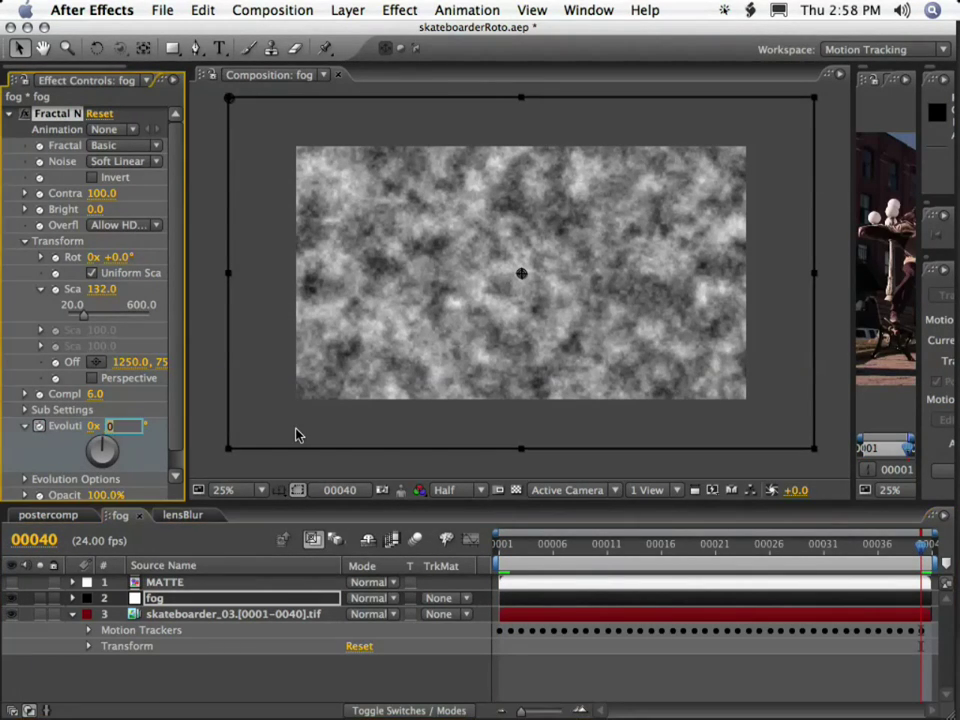
{"action": "type", "text": "200"}
{"action": "key", "text": "KP_Enter"}
{"action": "key", "text": "KP_0"}
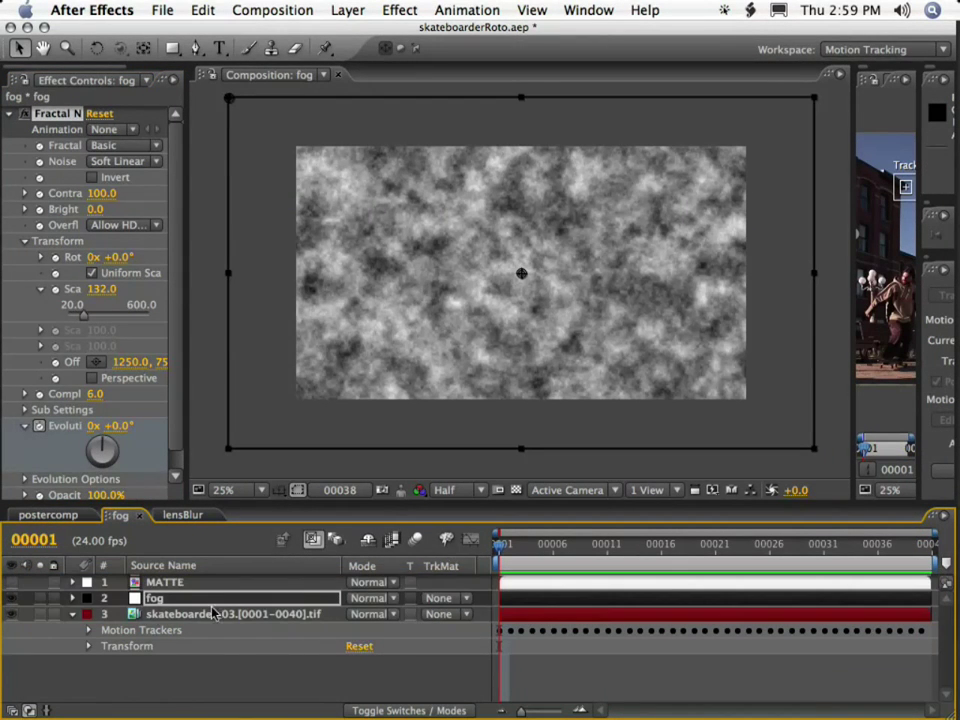
Step: Check the MATTE layer's image and set the fog layer's track matte to Luma Inverted Matte using MATTE
{"action": "left_click", "coordinate": [234, 583]}
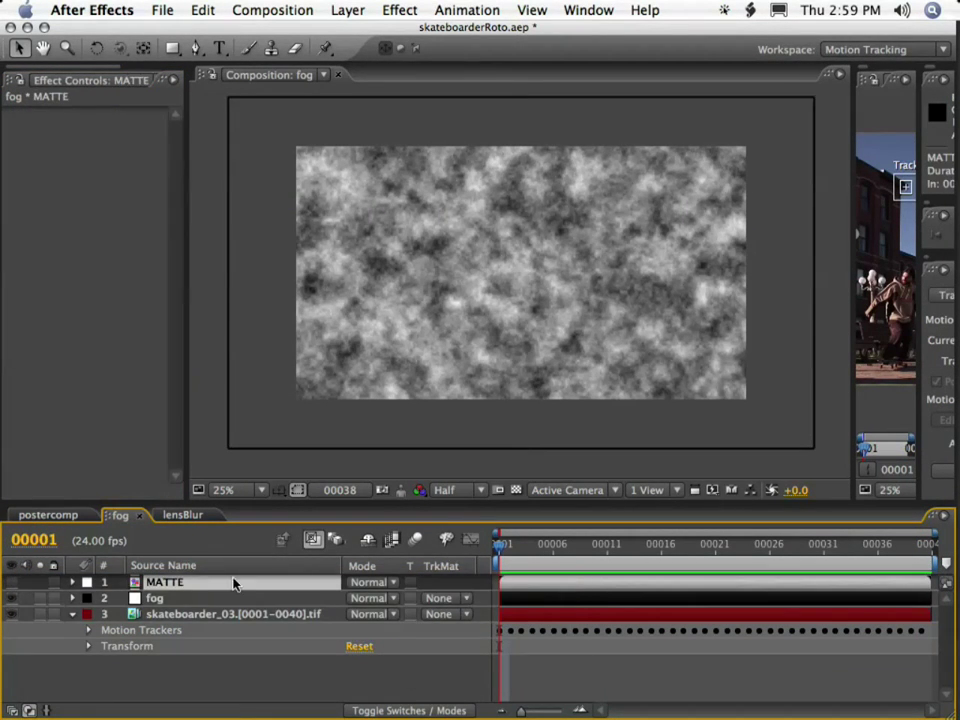
{"action": "left_click", "coordinate": [11, 582]}
{"action": "left_click", "coordinate": [12, 583]}
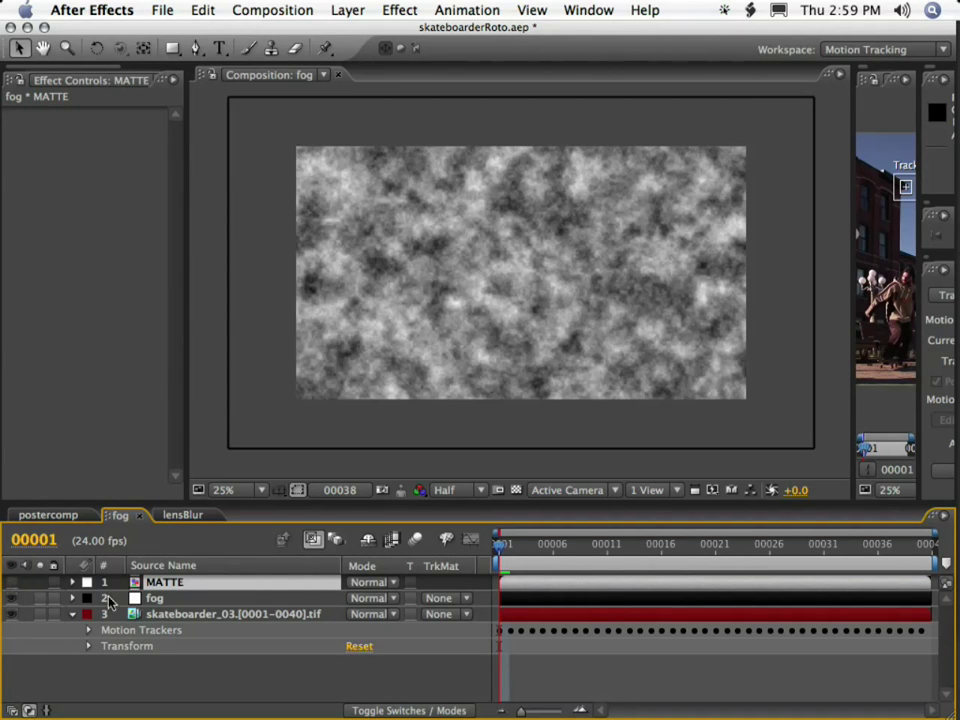
{"action": "left_click", "coordinate": [459, 599]}
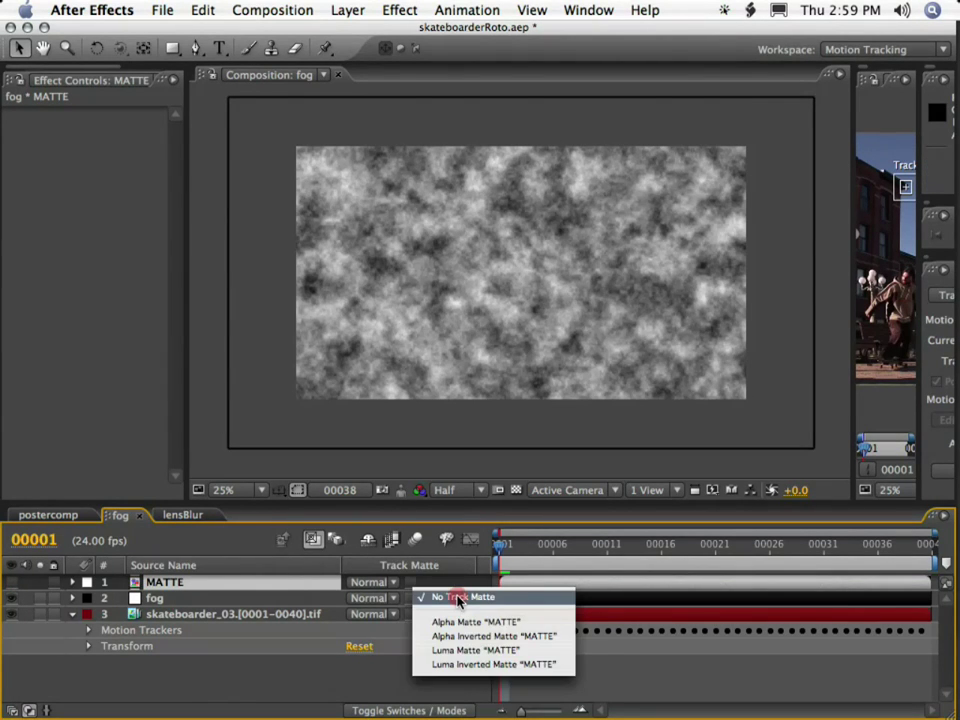
{"action": "left_click", "coordinate": [490, 652]}
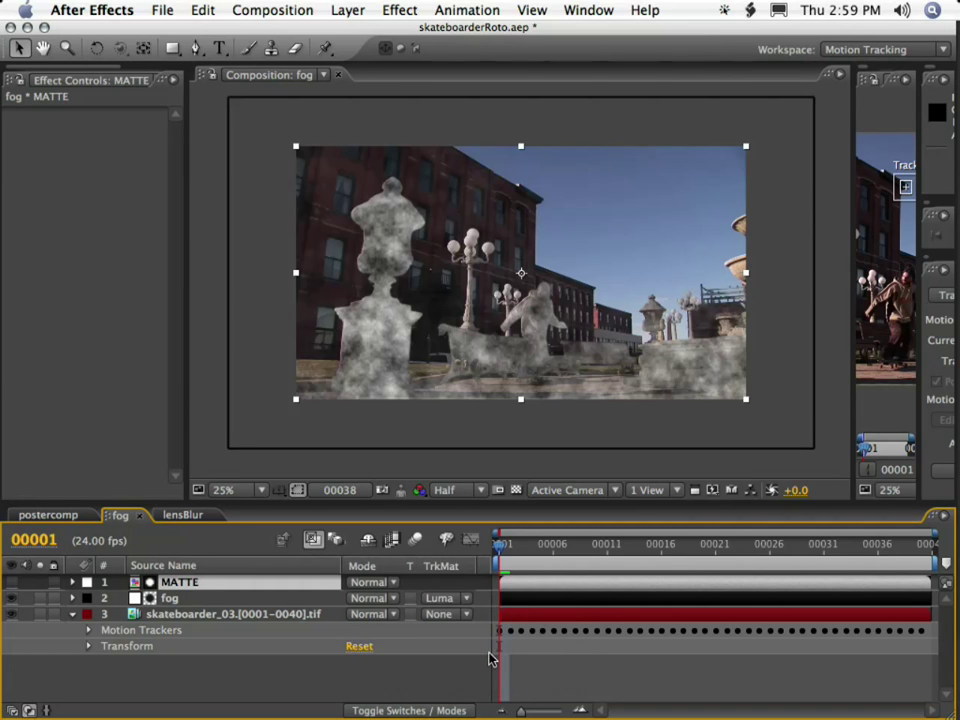
{"action": "left_click", "coordinate": [437, 600]}
{"action": "left_click", "coordinate": [455, 615]}
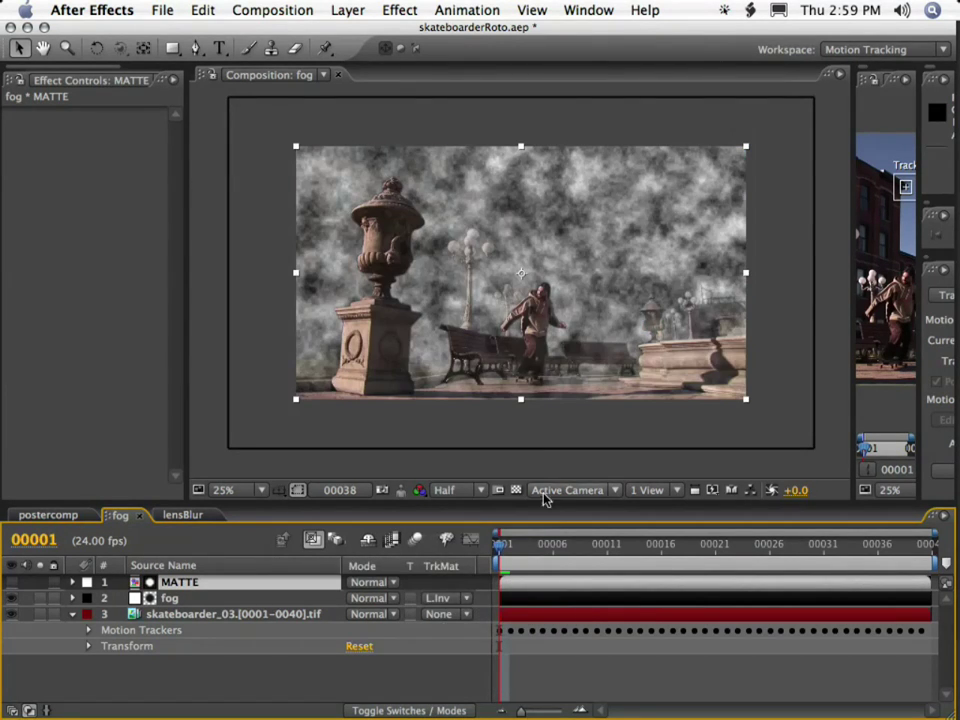
Step: Lower the fog layer's opacity to 16%
{"action": "left_click", "coordinate": [166, 600]}
{"action": "key", "text": "t"}
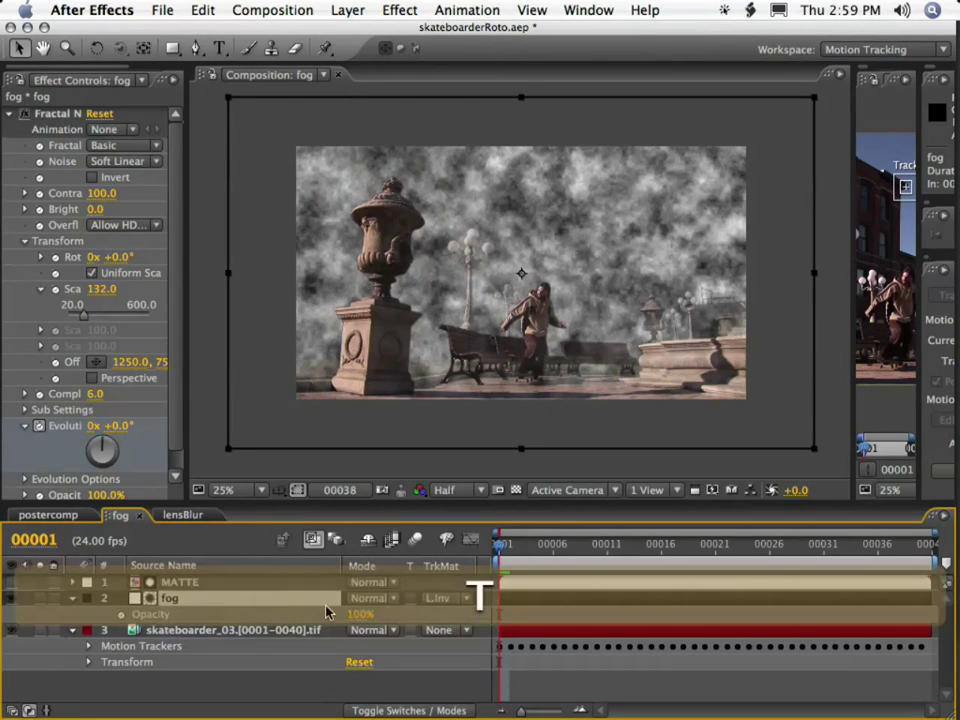
{"action": "left_click_drag", "start_coordinate": [360, 614], "coordinate": [268, 602]}
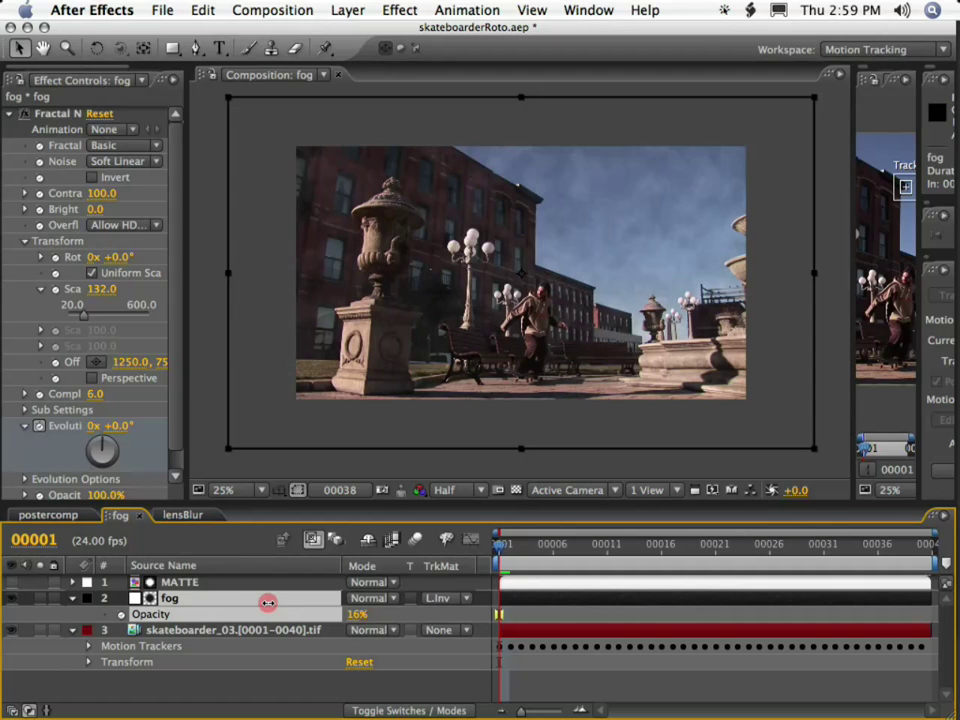
Step: Preview the fog comp from frame 1 to examine how the faint fog moves against the footage
{"action": "left_click_drag", "start_coordinate": [510, 550], "coordinate": [476, 544]}
{"action": "key", "text": "KP_0"}
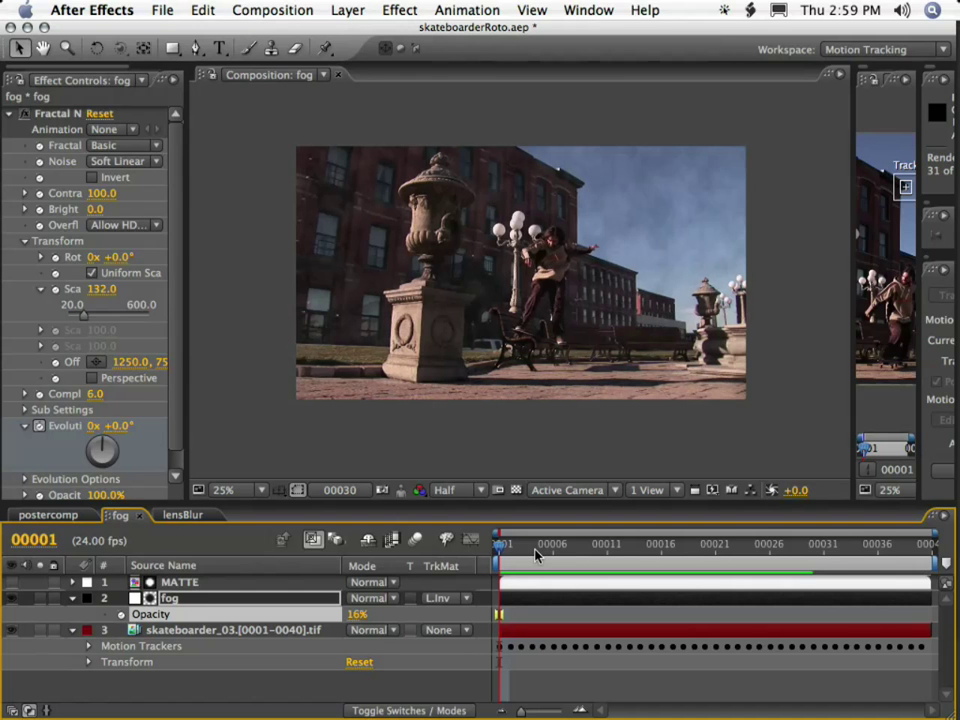
{"action": "key", "text": "KP_0"}
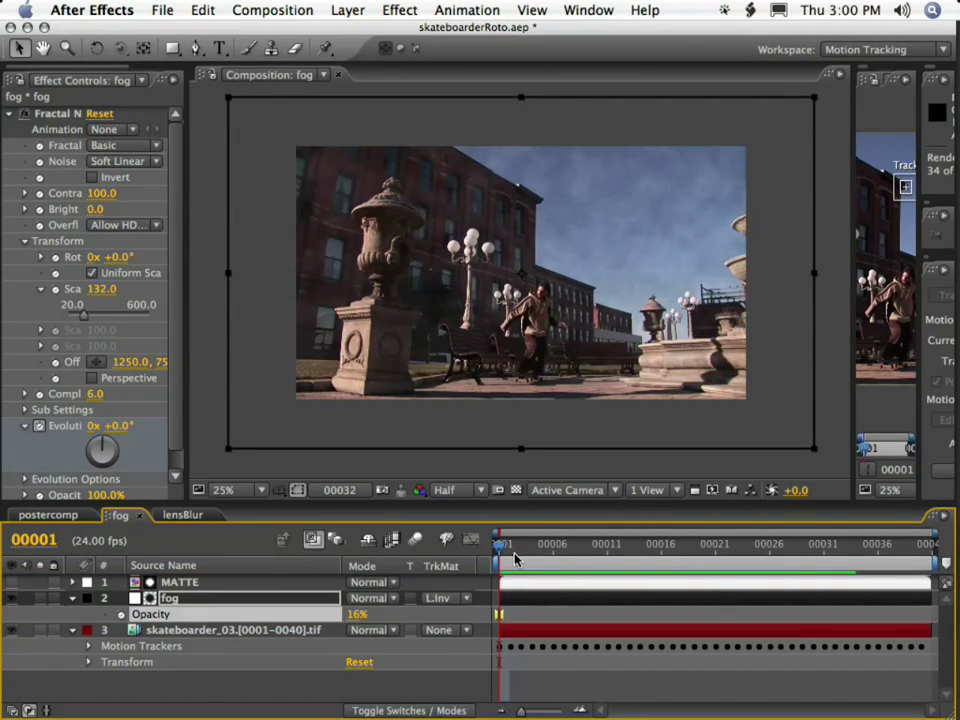
{"action": "key", "text": "KP_0"}
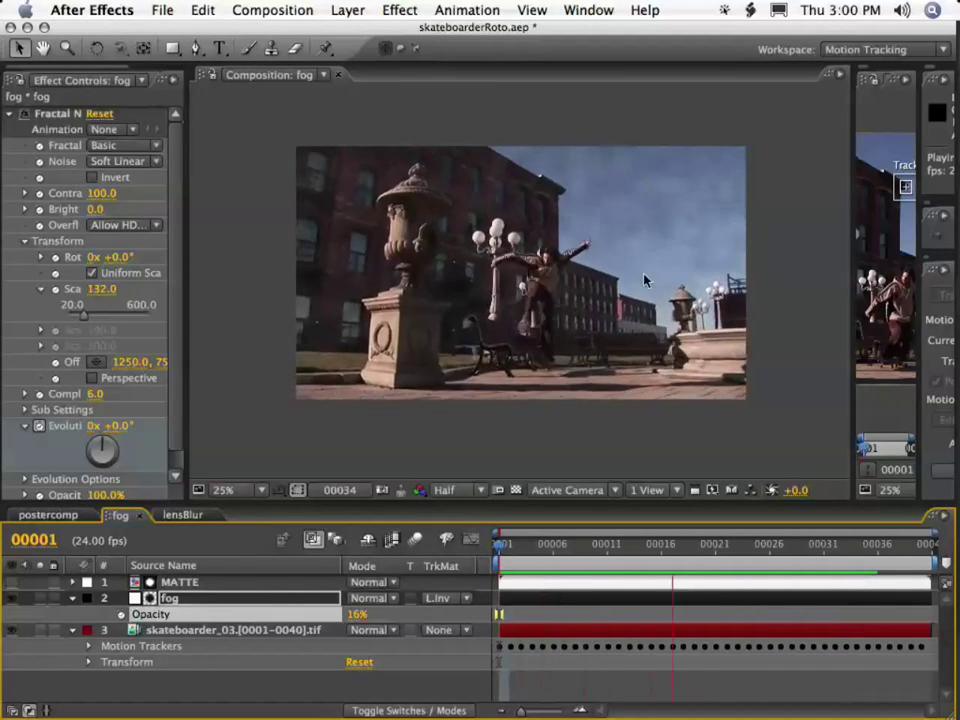
Step: Enlarge the skateboarder_03 layer view, play through both track points' motion, return to frame 1 and select the fog layer
{"action": "left_click", "coordinate": [157, 648]}
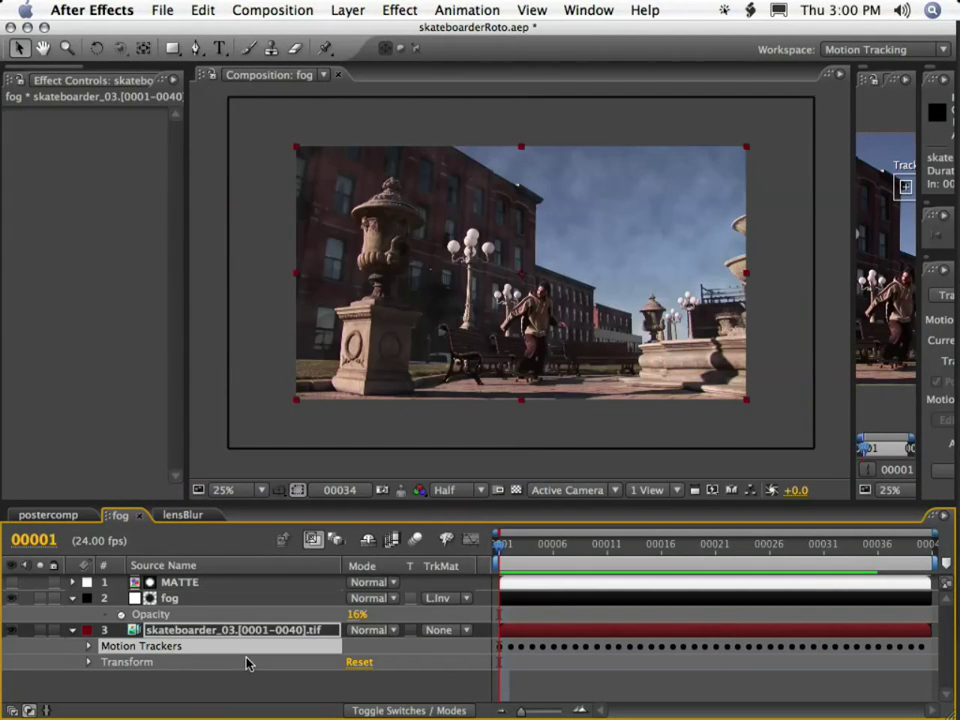
{"action": "left_click", "coordinate": [214, 631]}
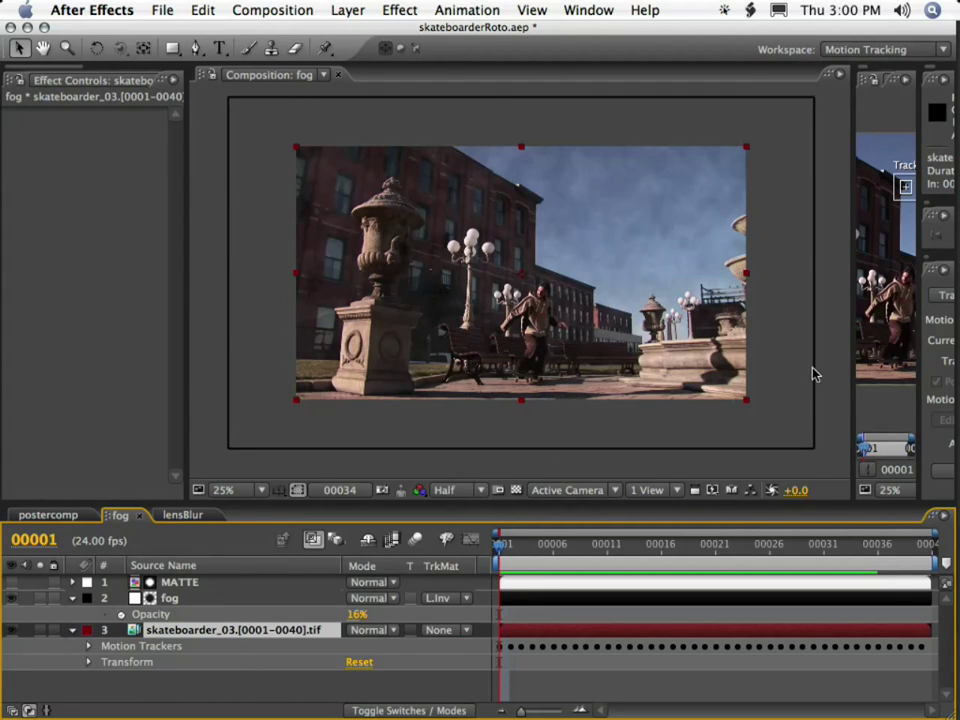
{"action": "left_click_drag", "start_coordinate": [852, 360], "coordinate": [242, 360]}
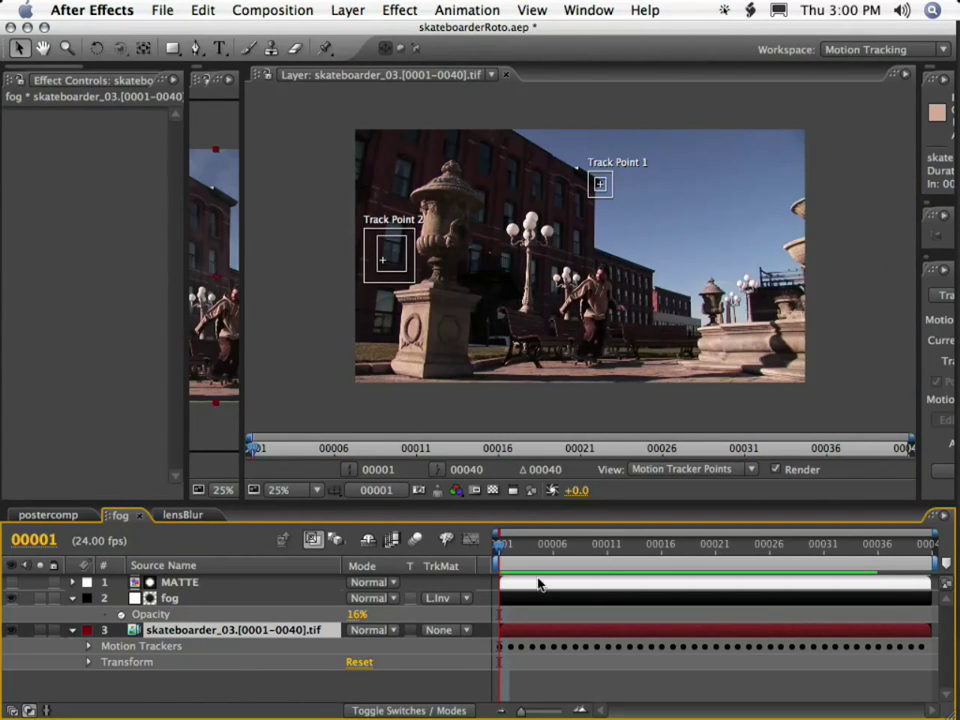
{"action": "key", "text": "space"}
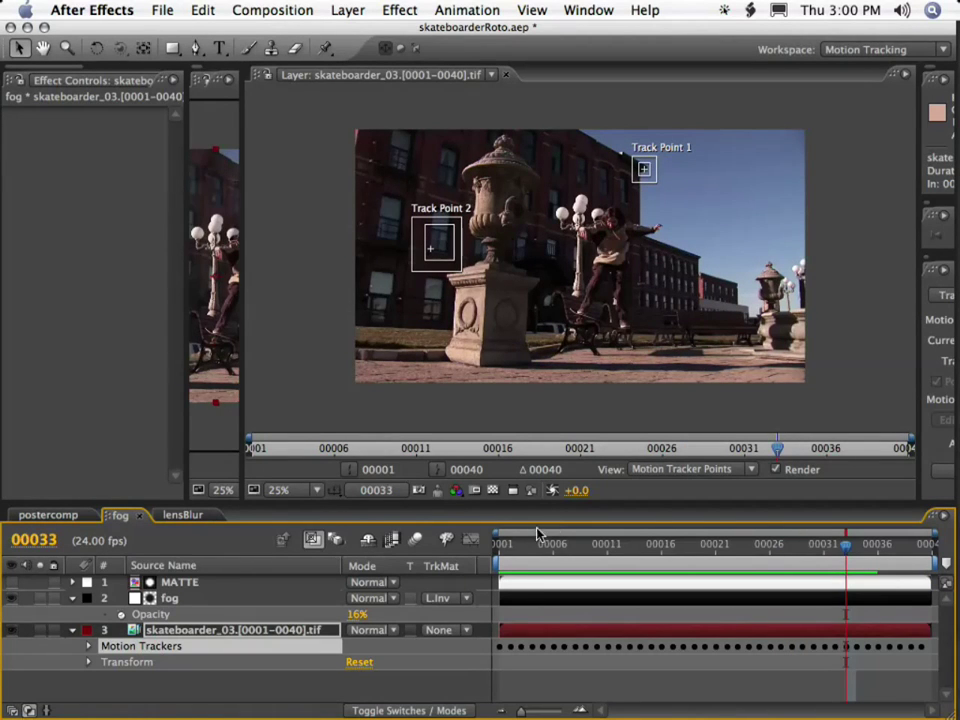
{"action": "key", "text": "Home"}
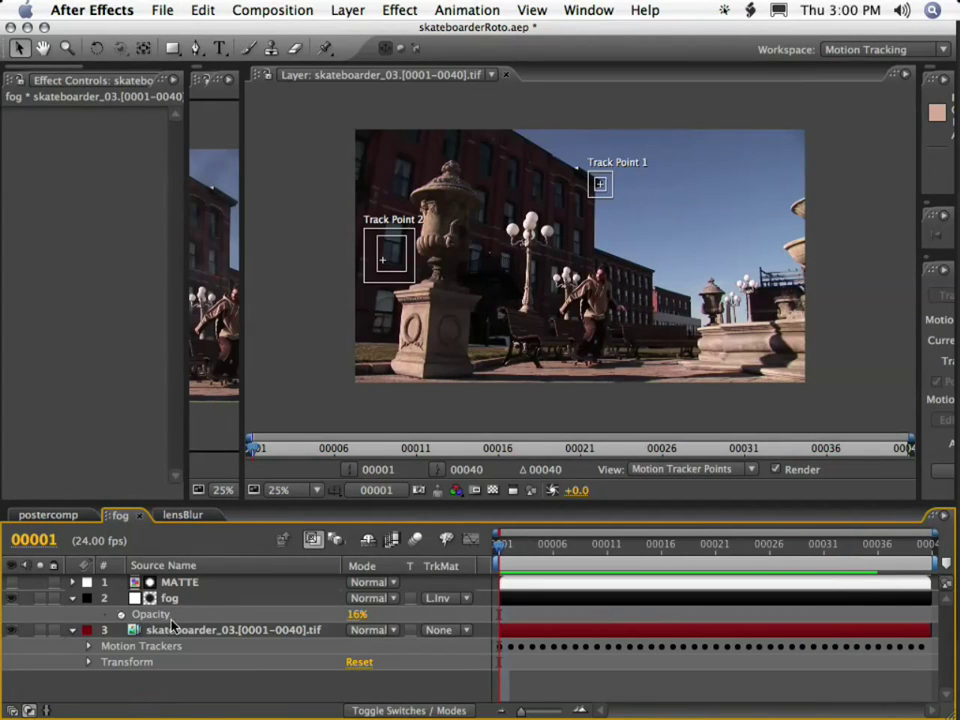
{"action": "left_click", "coordinate": [170, 599]}
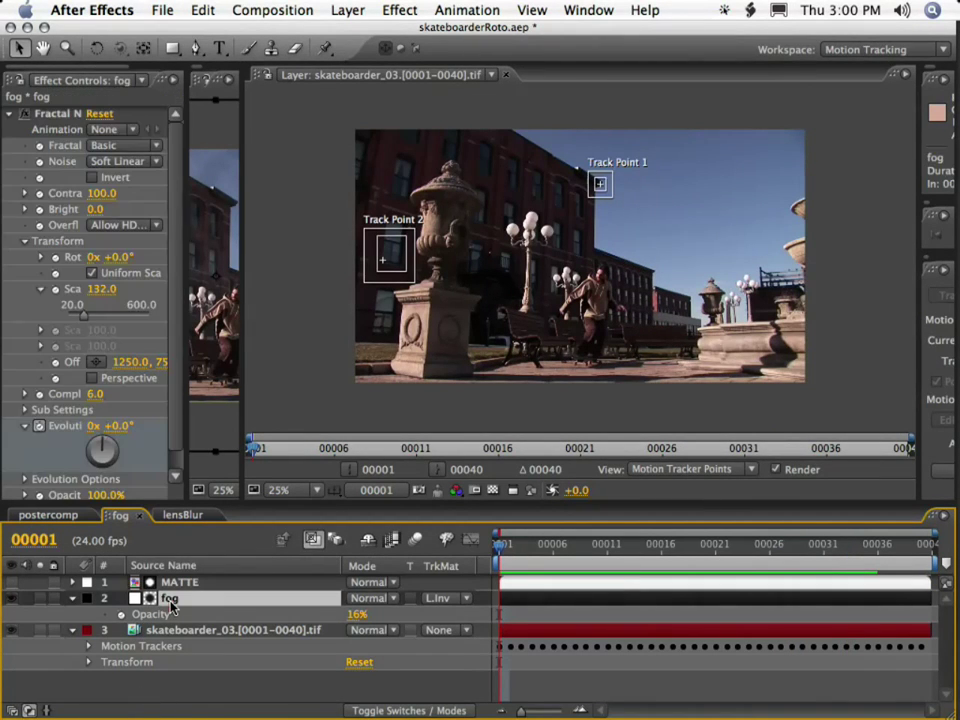
Step: Set the skateboarder_03 layer's Tracker 1 to the Transform track type and target its motion at the fog layer
{"action": "left_click", "coordinate": [183, 632]}
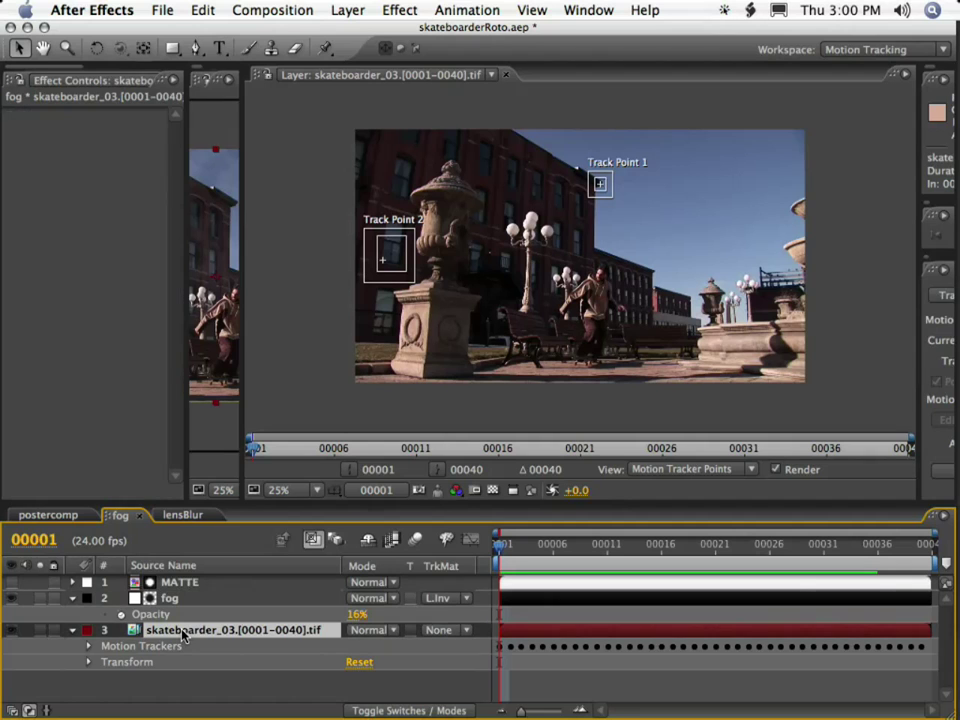
{"action": "left_click_drag", "start_coordinate": [928, 368], "coordinate": [686, 370]}
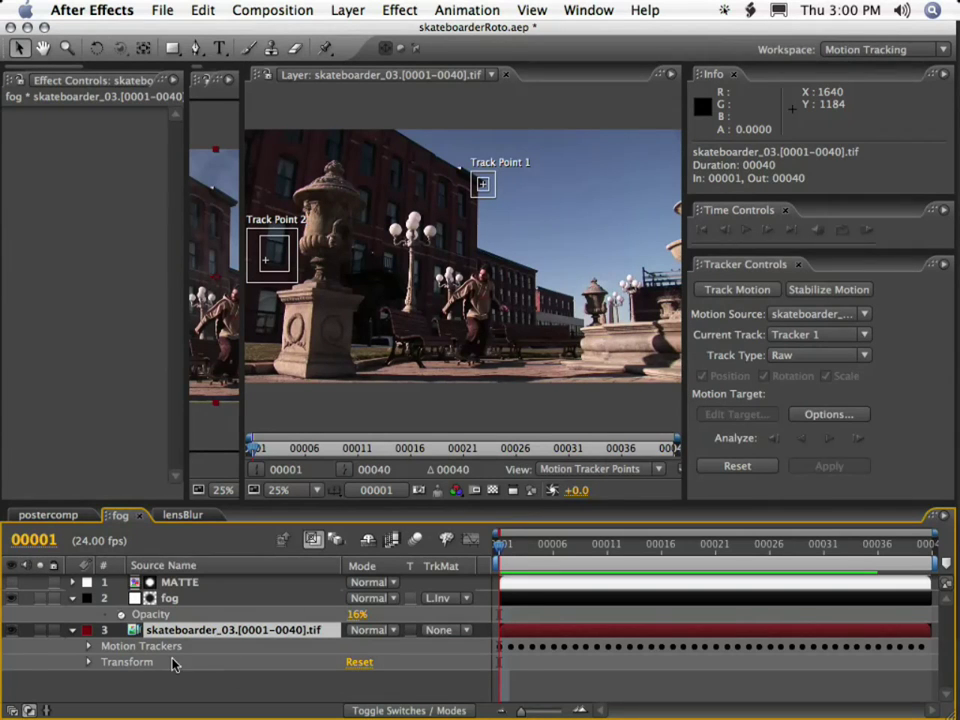
{"action": "left_click", "coordinate": [812, 356]}
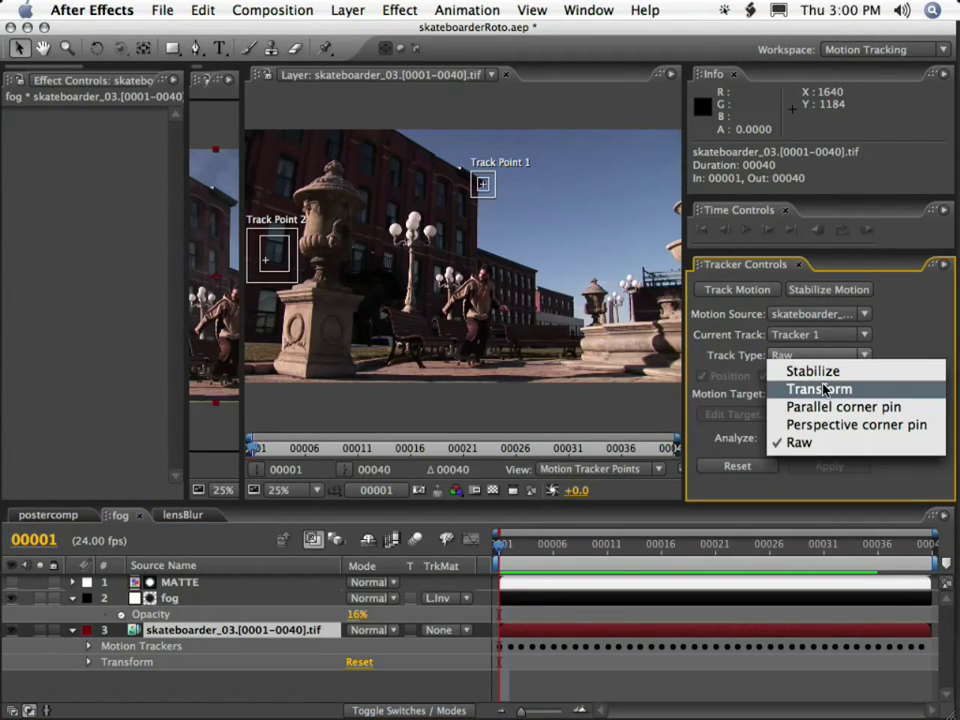
{"action": "left_click", "coordinate": [822, 390]}
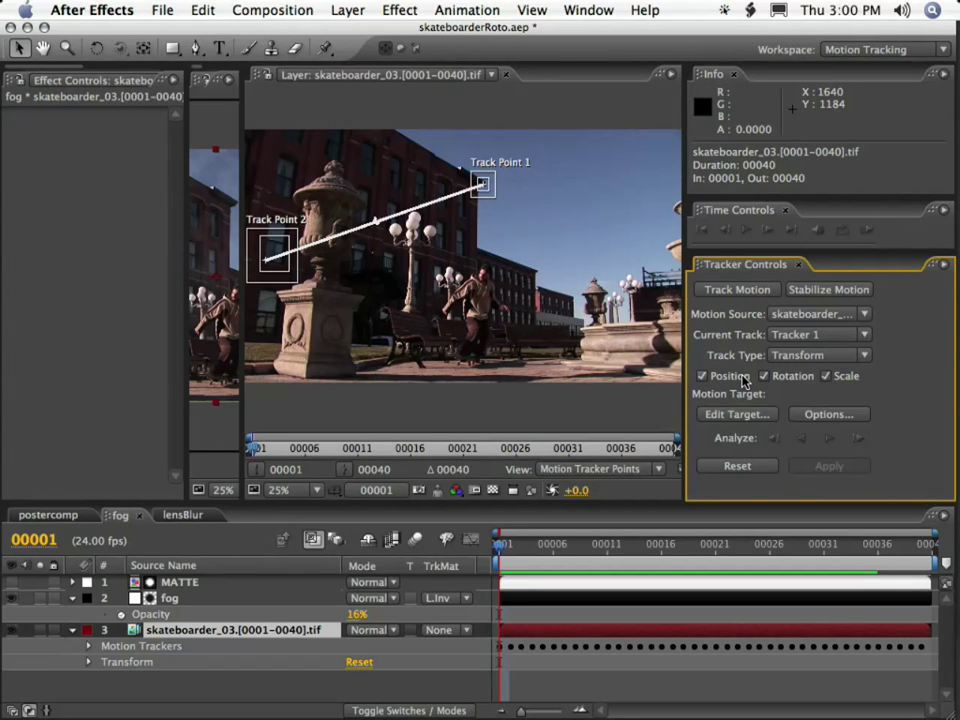
{"action": "left_click", "coordinate": [737, 414]}
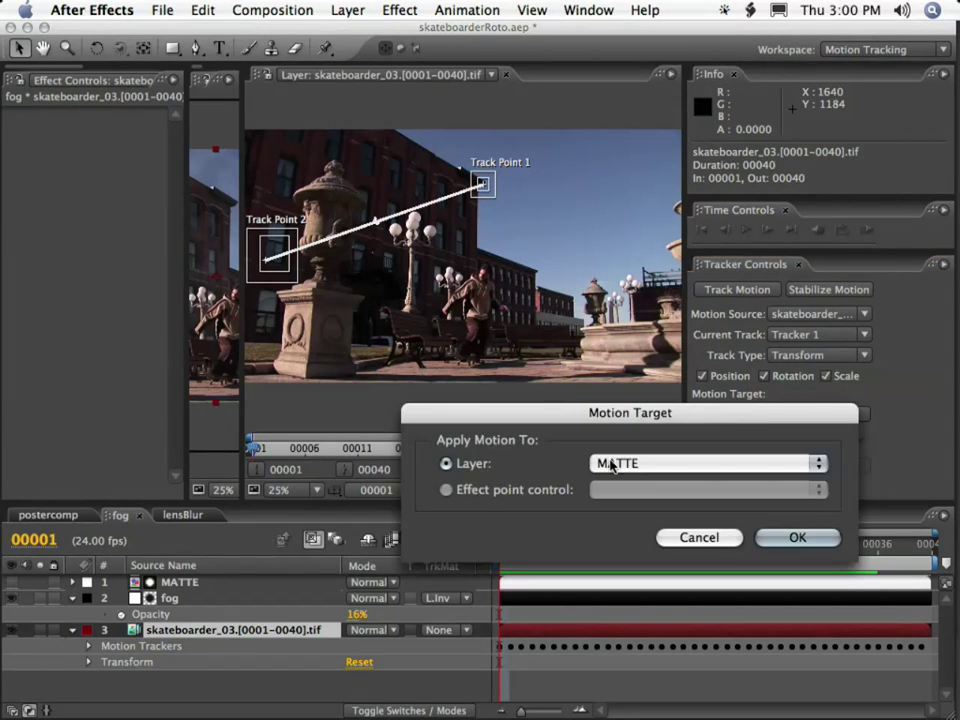
{"action": "left_click", "coordinate": [612, 464]}
{"action": "left_click", "coordinate": [618, 481]}
{"action": "left_click", "coordinate": [795, 538]}
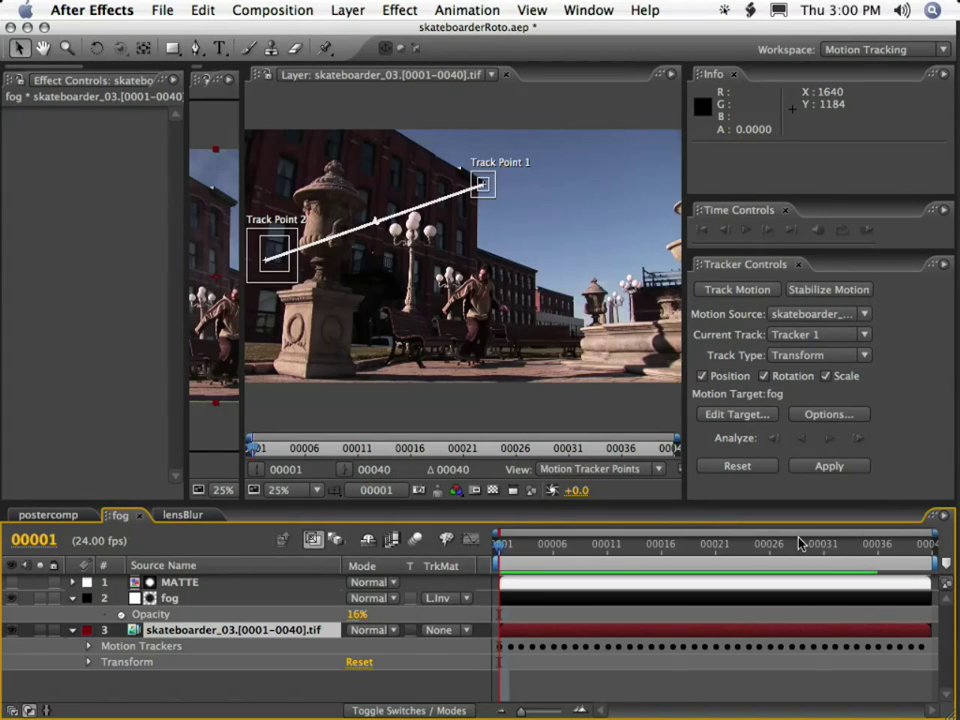
Step: Check Tracker 1's track points on the skateboarder_03 layer and apply its motion to the fog layer in X and Y
{"action": "left_click", "coordinate": [89, 647]}
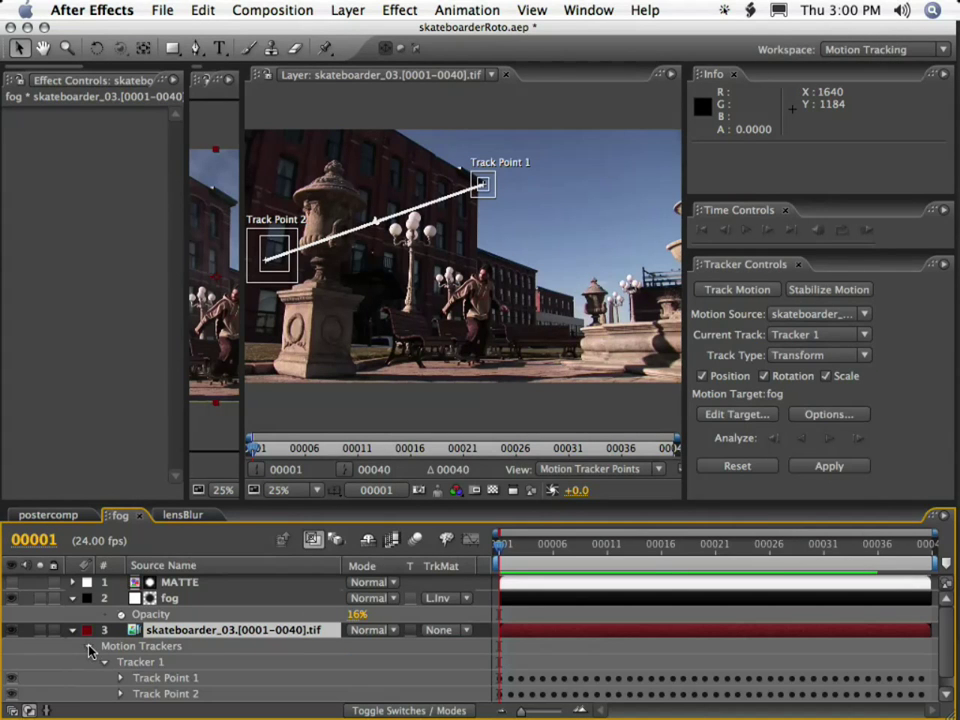
{"action": "left_click", "coordinate": [137, 661]}
{"action": "scroll", "coordinate": [396, 639], "scroll_direction": "down", "scroll_amount": 1}
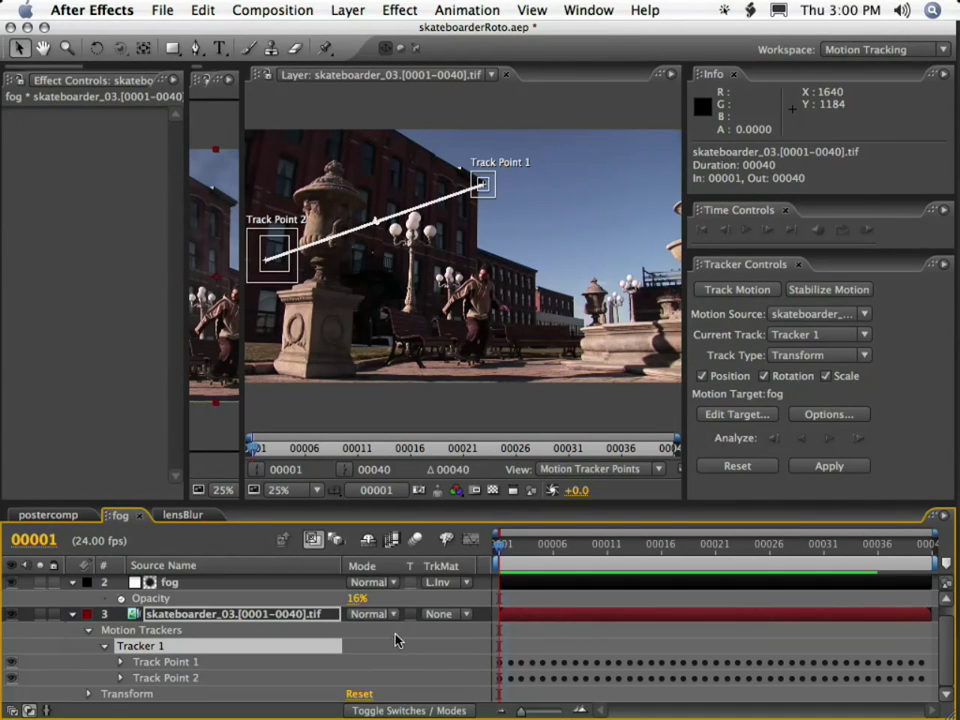
{"action": "left_click", "coordinate": [104, 646]}
{"action": "left_click", "coordinate": [89, 646]}
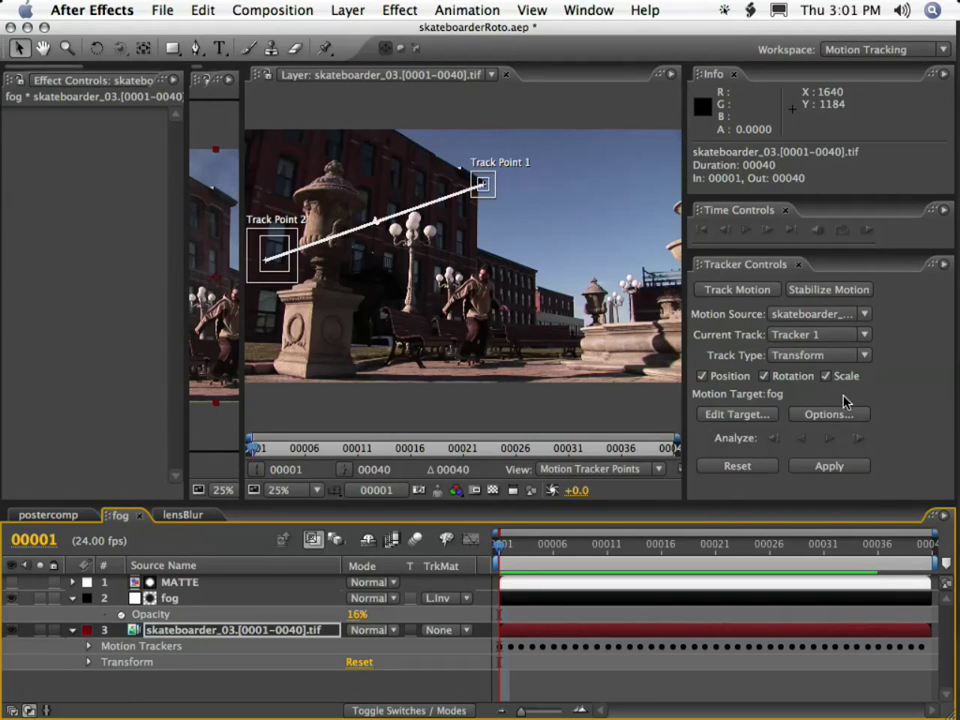
{"action": "left_click", "coordinate": [830, 467]}
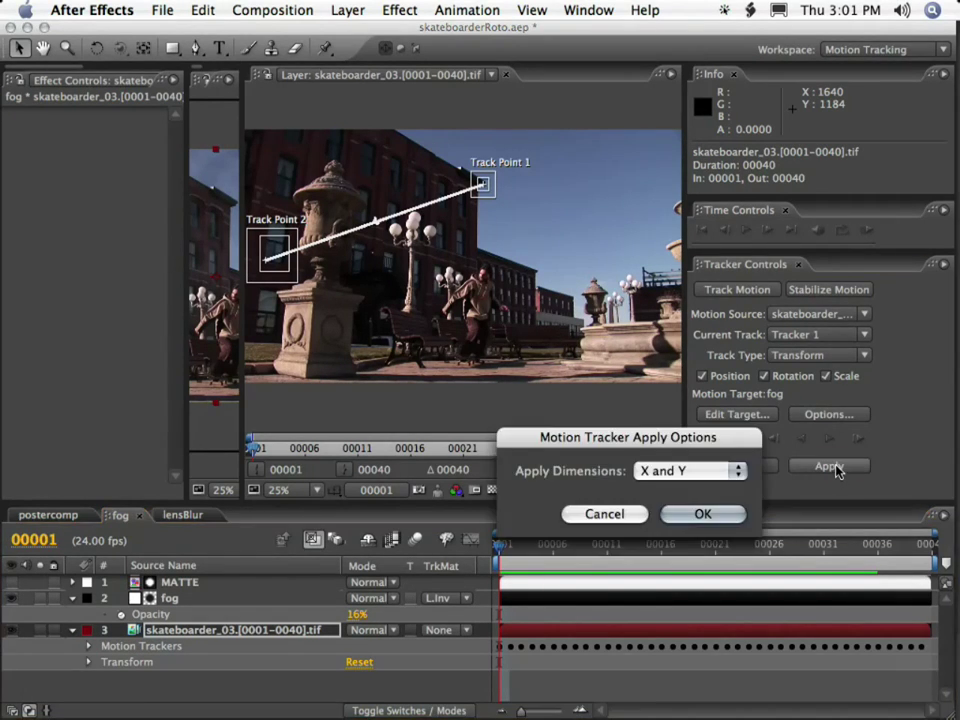
{"action": "left_click", "coordinate": [675, 514]}
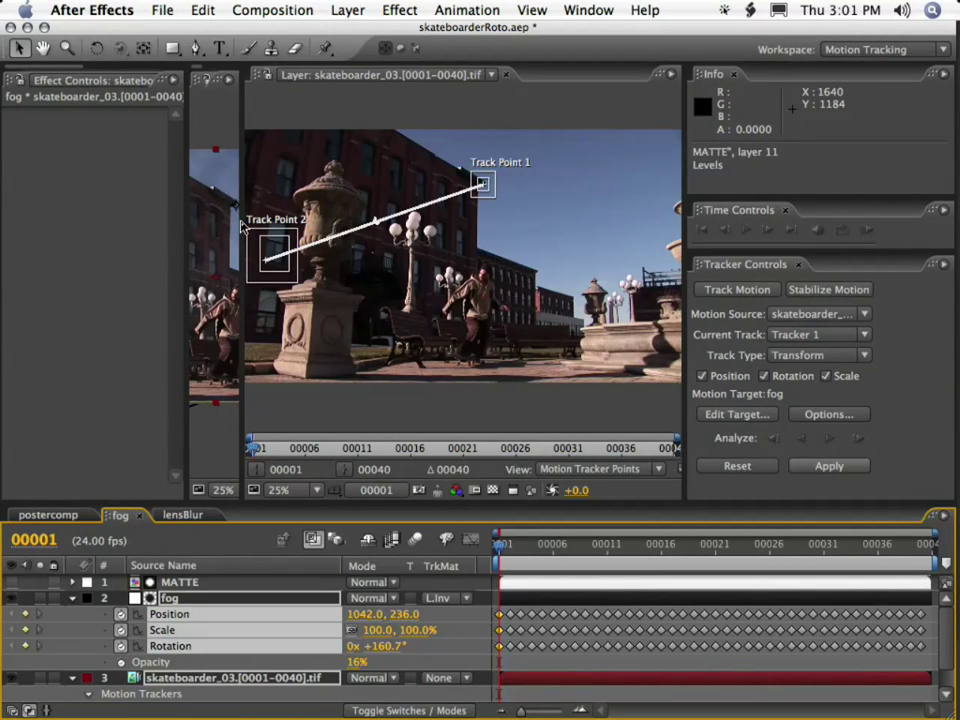
Step: Enlarge the fog comp view, check the tracked fog at frame 12 and move the fog layer's anchor point to 1102.0, 1018.0
{"action": "left_click_drag", "start_coordinate": [241, 226], "coordinate": [815, 230]}
{"action": "key", "text": "comma"}
{"action": "key", "text": "period"}
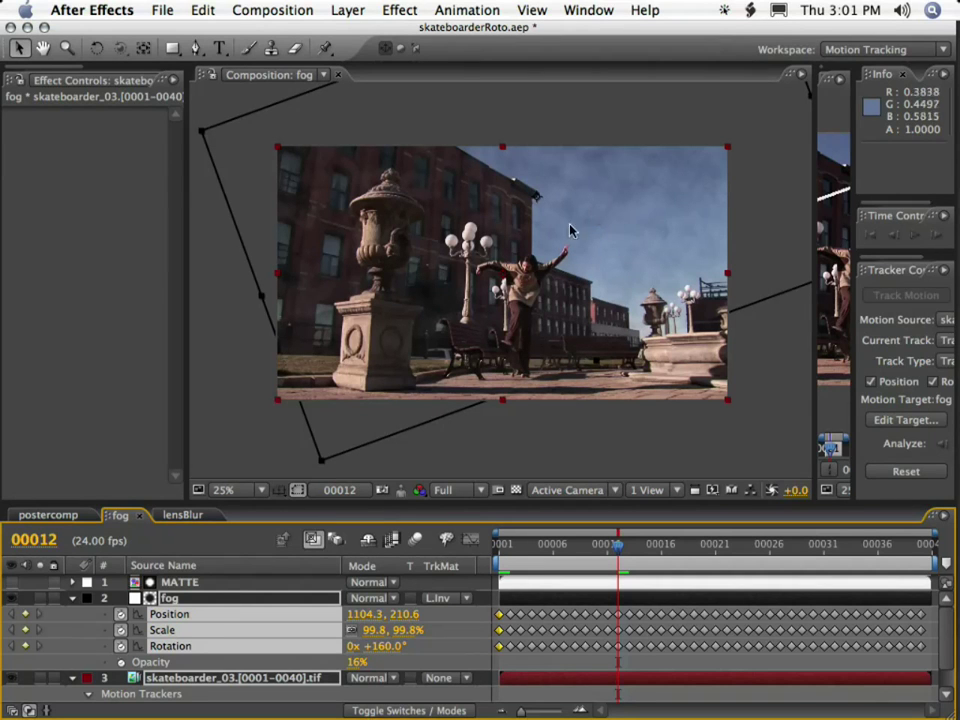
{"action": "key", "text": "comma"}
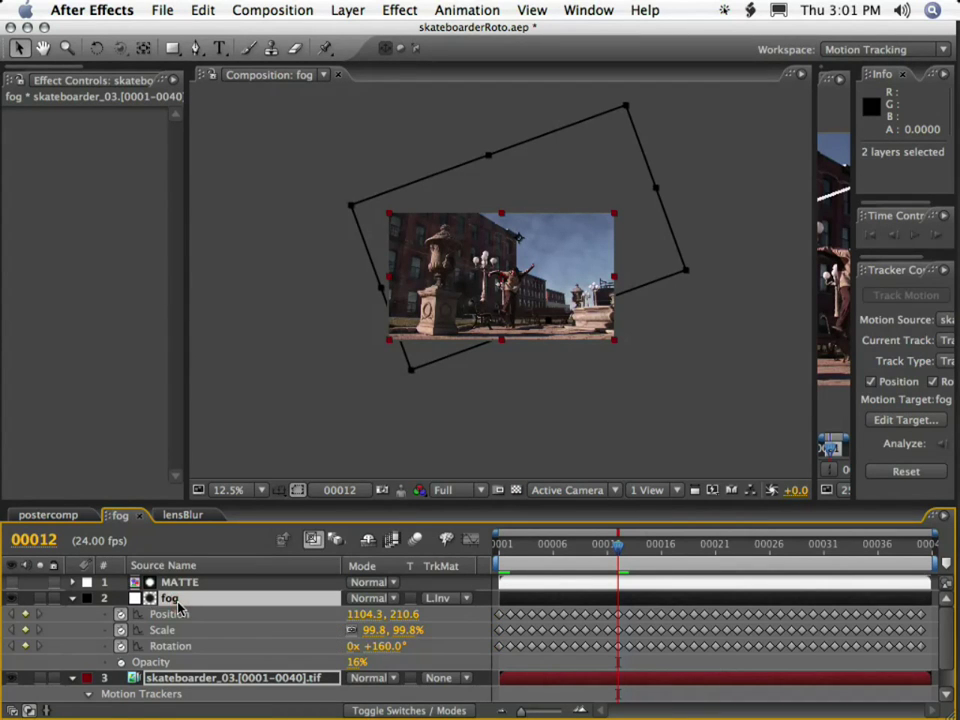
{"action": "key", "text": "a"}
{"action": "left_click_drag", "start_coordinate": [365, 619], "coordinate": [666, 598]}
{"action": "key", "text": "super+z"}
{"action": "left_click", "coordinate": [257, 696]}
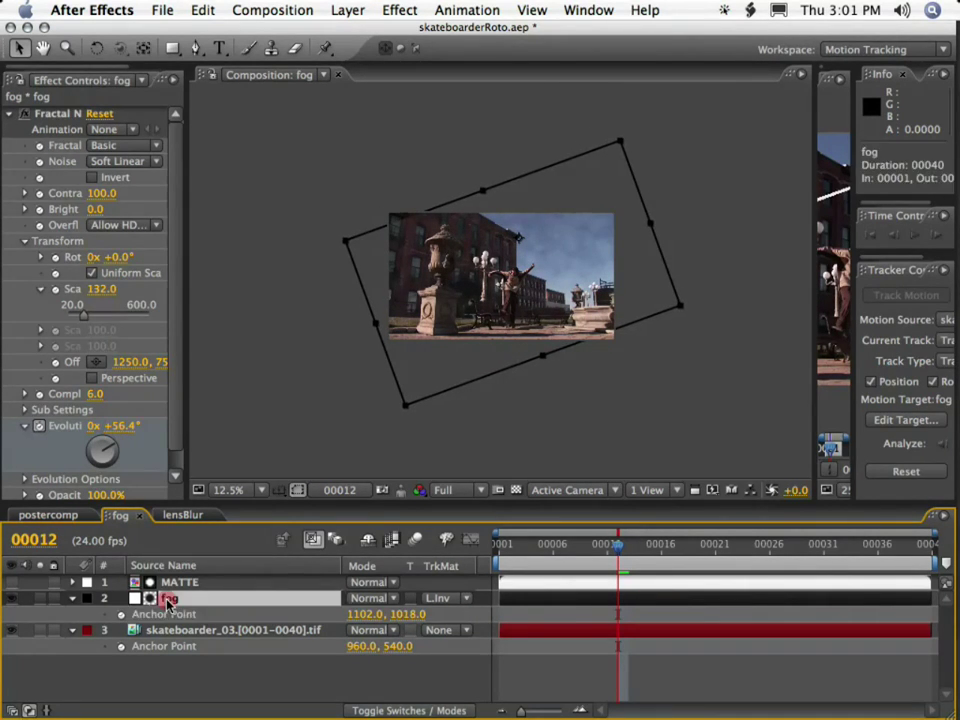
Step: Add a Transform effect to the fog layer and set its rotation to 30°
{"action": "left_click", "coordinate": [398, 11]}
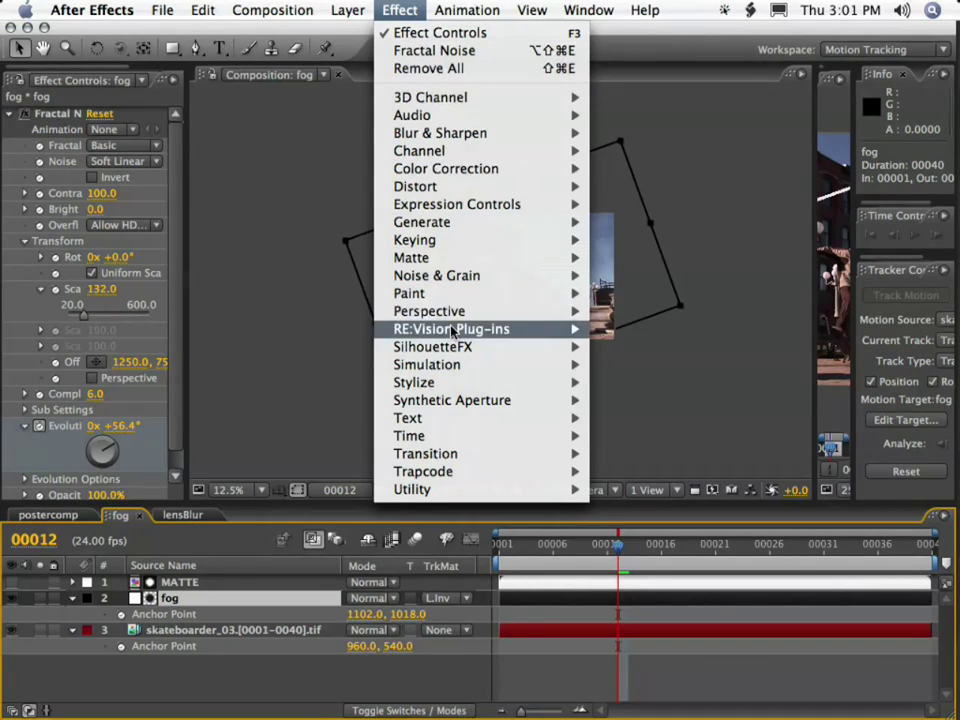
{"action": "mouse_move", "coordinate": [440, 187]}
{"action": "left_click", "coordinate": [700, 631]}
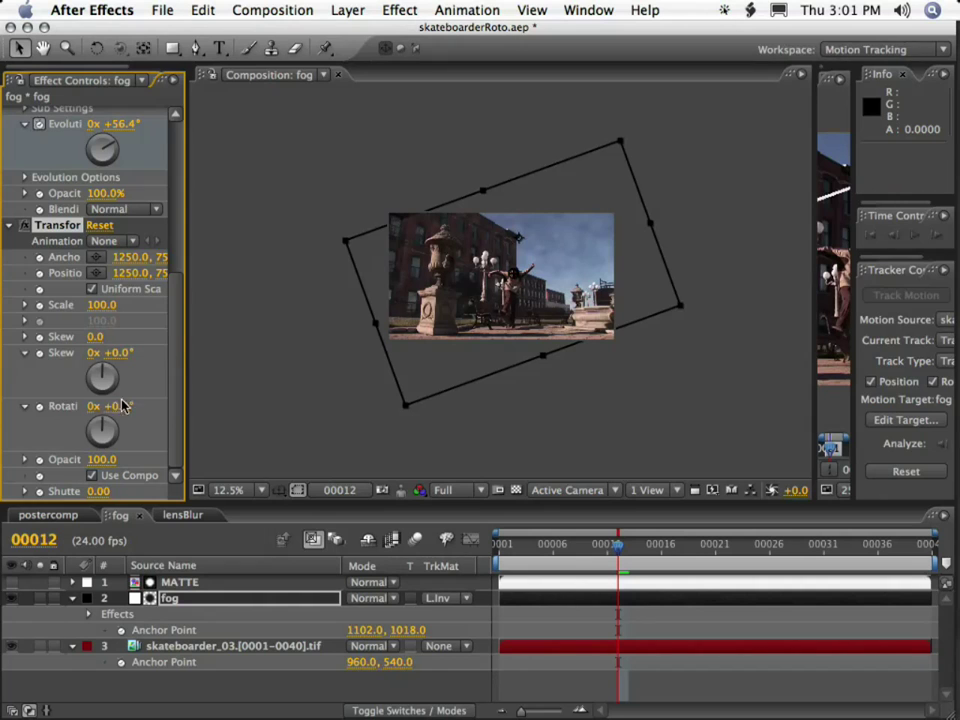
{"action": "left_click_drag", "start_coordinate": [117, 410], "coordinate": [145, 410]}
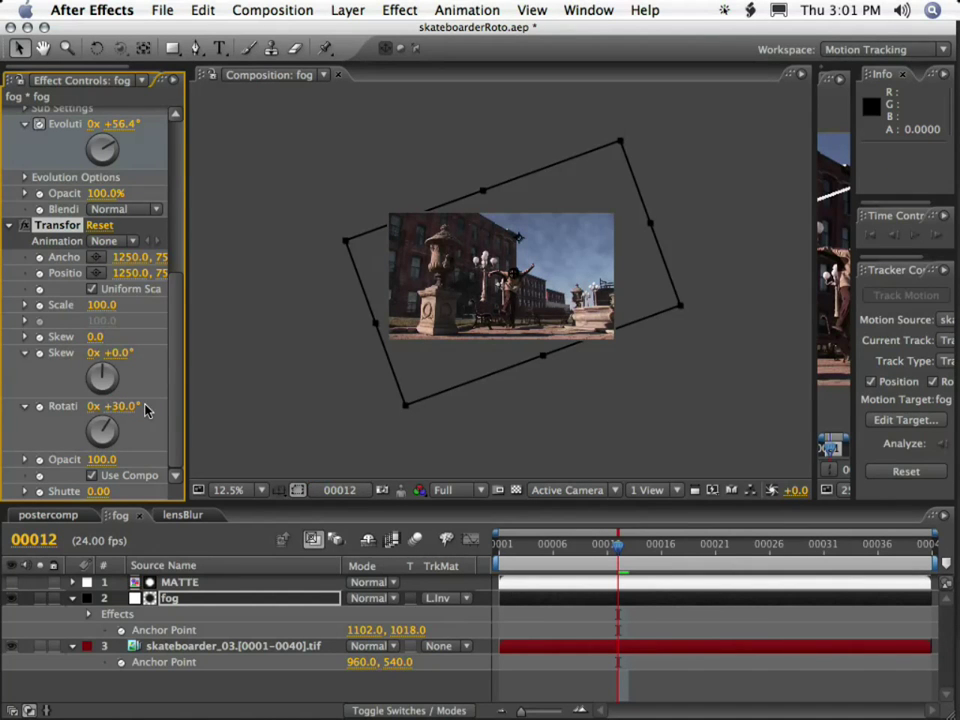
{"action": "left_click", "coordinate": [548, 470]}
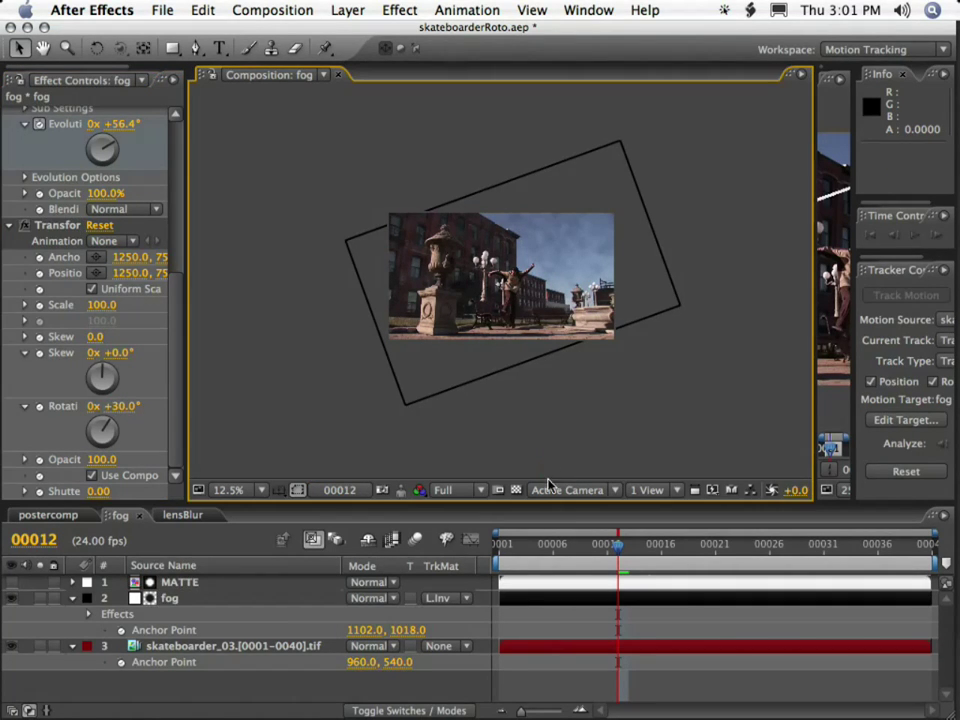
Step: Go to frame 34 and set the fog layer's opacity to 8%
{"action": "left_click", "coordinate": [857, 545]}
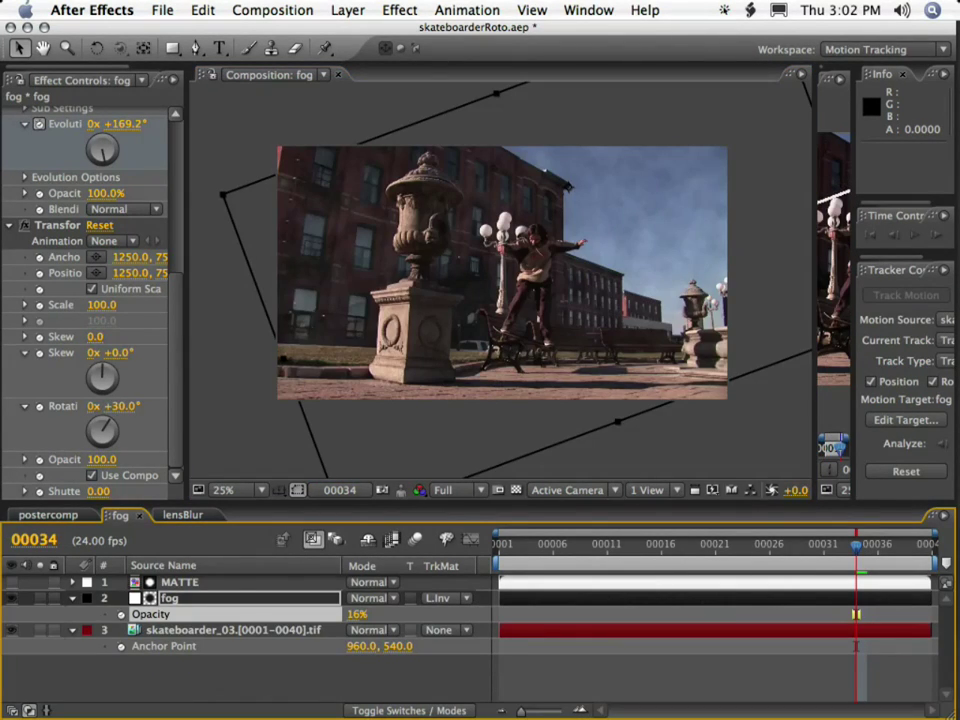
{"action": "left_click", "coordinate": [358, 614]}
{"action": "type", "text": "8"}
{"action": "key", "text": "Return"}
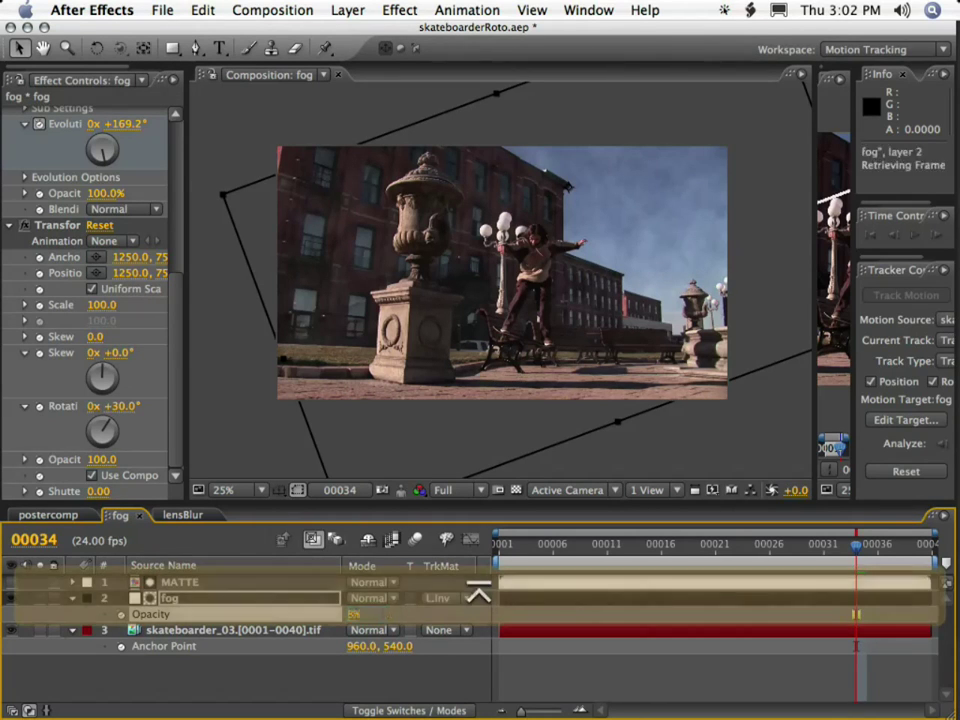
Step: Hide the layer controls and toggle the fog layer's visibility to compare the shot with and without fog
{"action": "left_click", "coordinate": [10, 598]}
{"action": "left_click", "coordinate": [10, 598]}
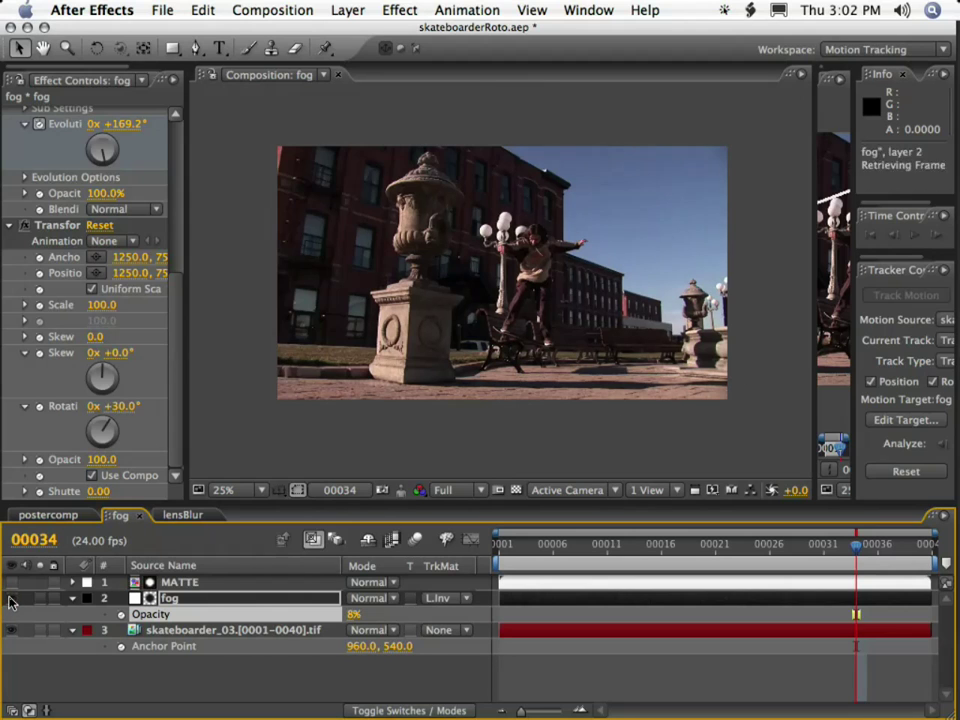
{"action": "key", "text": "shift+super+h"}
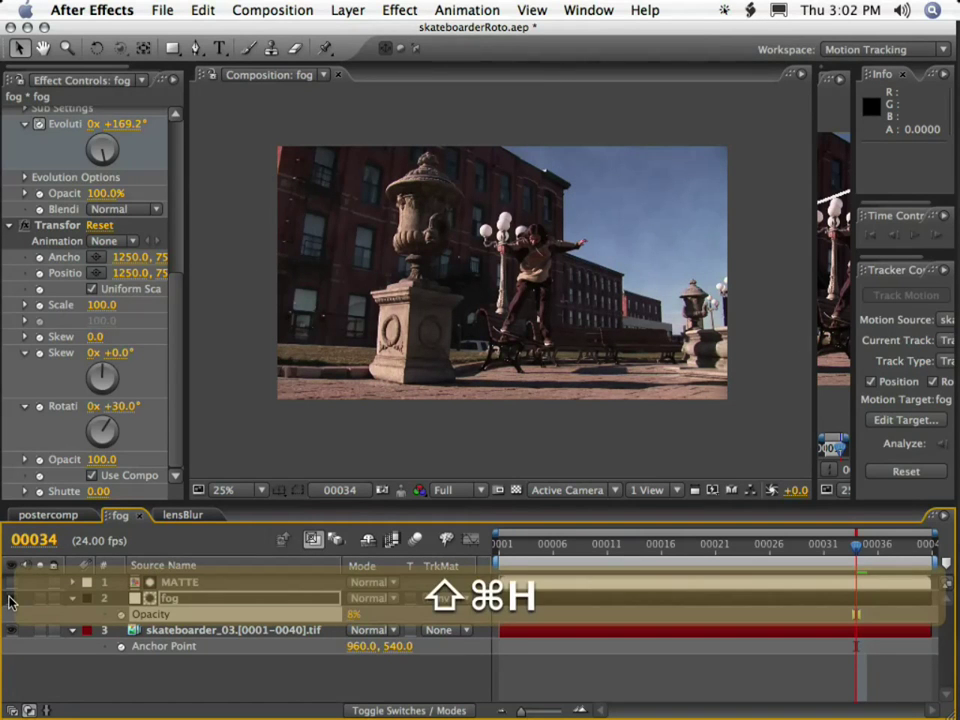
{"action": "left_click", "coordinate": [10, 600]}
{"action": "left_click", "coordinate": [10, 600]}
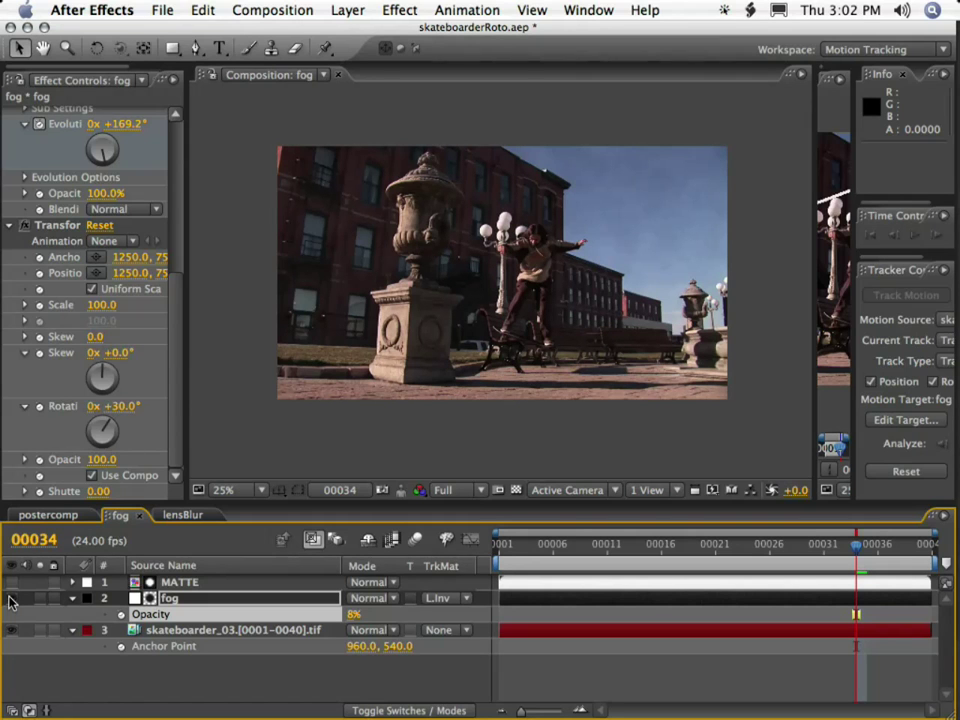
{"action": "left_click", "coordinate": [10, 600]}
{"action": "left_click", "coordinate": [10, 600]}
Step: Add a Box Blur effect to the fog layer with 2 iterations and a blur radius of 6
{"action": "left_click", "coordinate": [189, 602]}
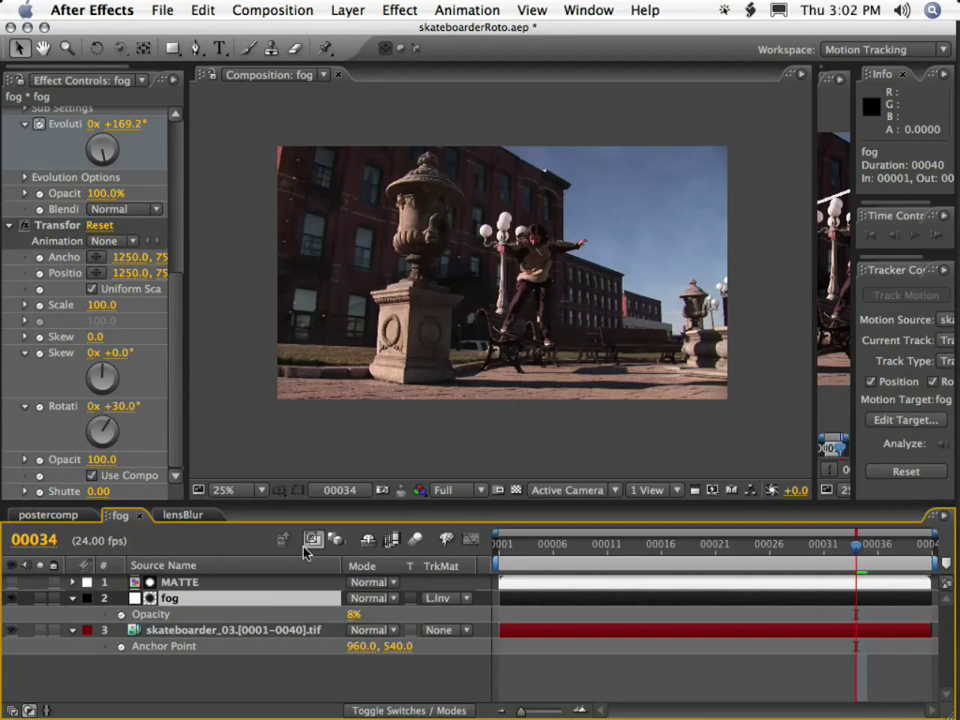
{"action": "left_click", "coordinate": [402, 10]}
{"action": "mouse_move", "coordinate": [478, 133]}
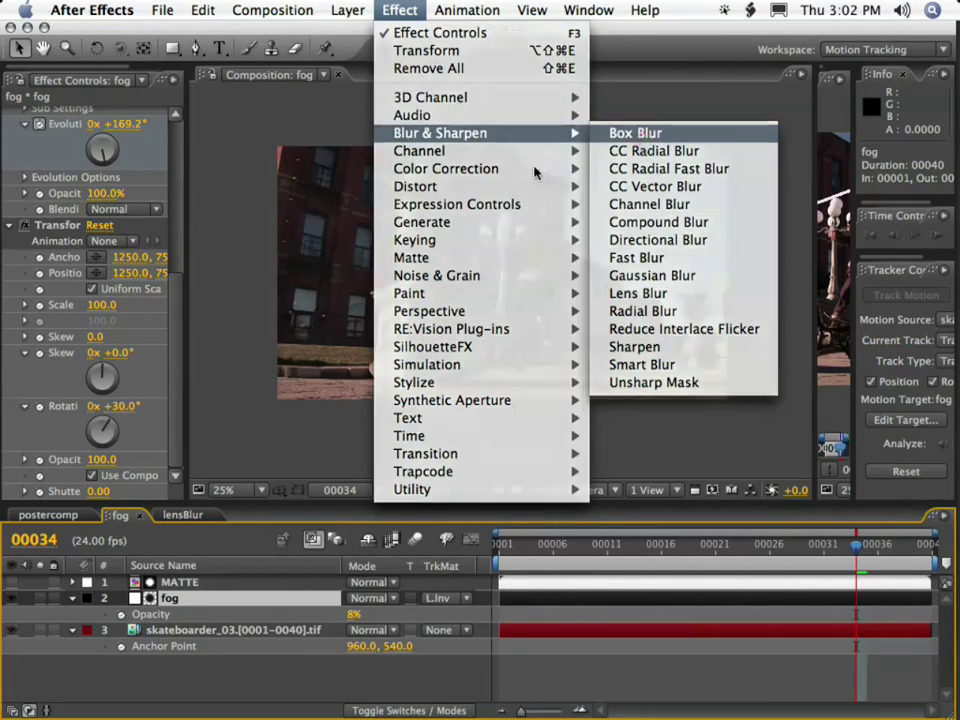
{"action": "left_click", "coordinate": [635, 133]}
{"action": "left_click", "coordinate": [95, 459]}
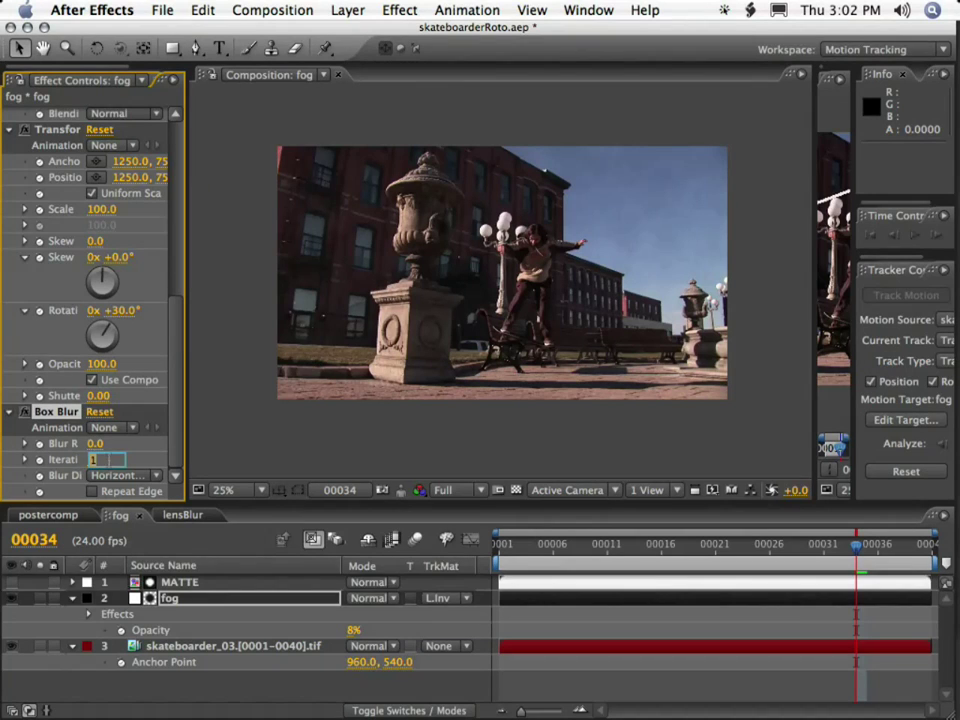
{"action": "type", "text": "2"}
{"action": "key", "text": "Tab"}
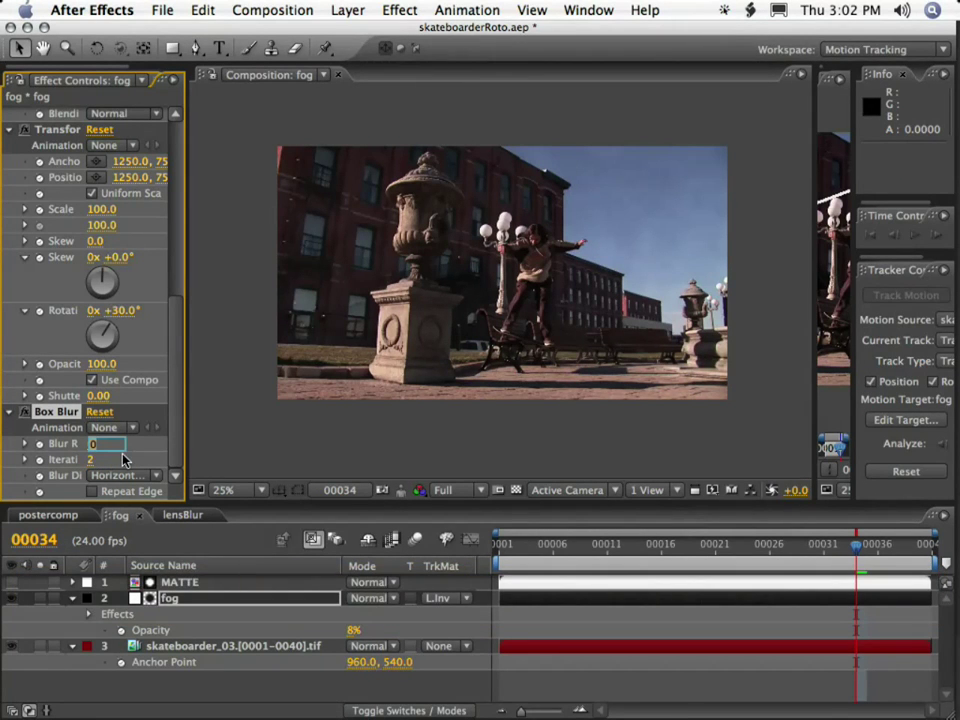
{"action": "type", "text": "6"}
{"action": "key", "text": "Return"}
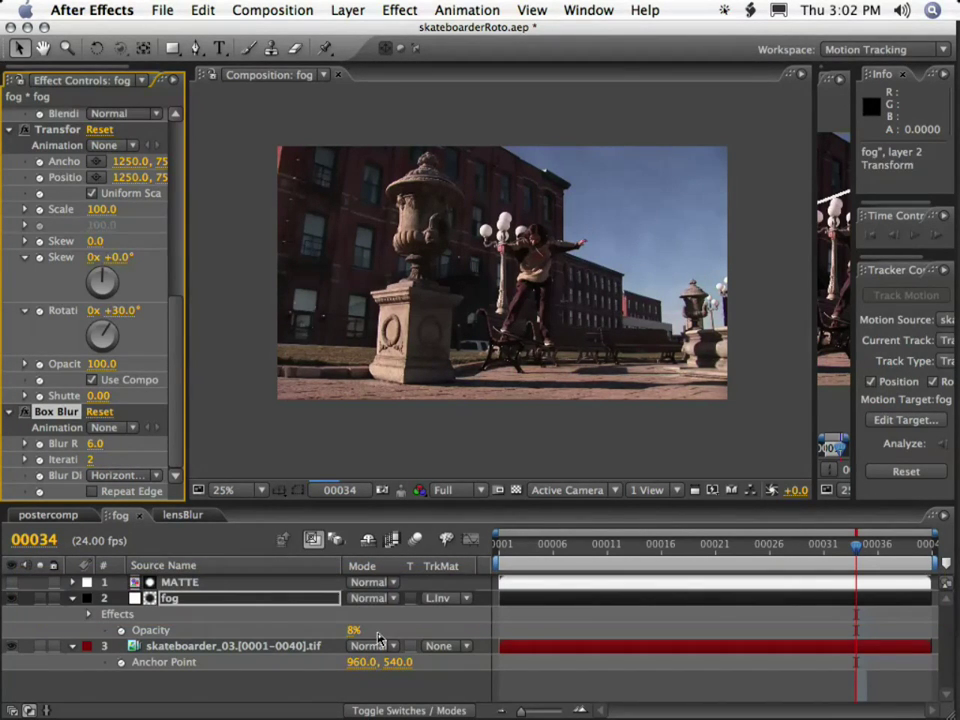
Step: Set the fog layer's opacity to 10% and deselect the layer
{"action": "left_click", "coordinate": [353, 630]}
{"action": "type", "text": "10"}
{"action": "key", "text": "Return"}
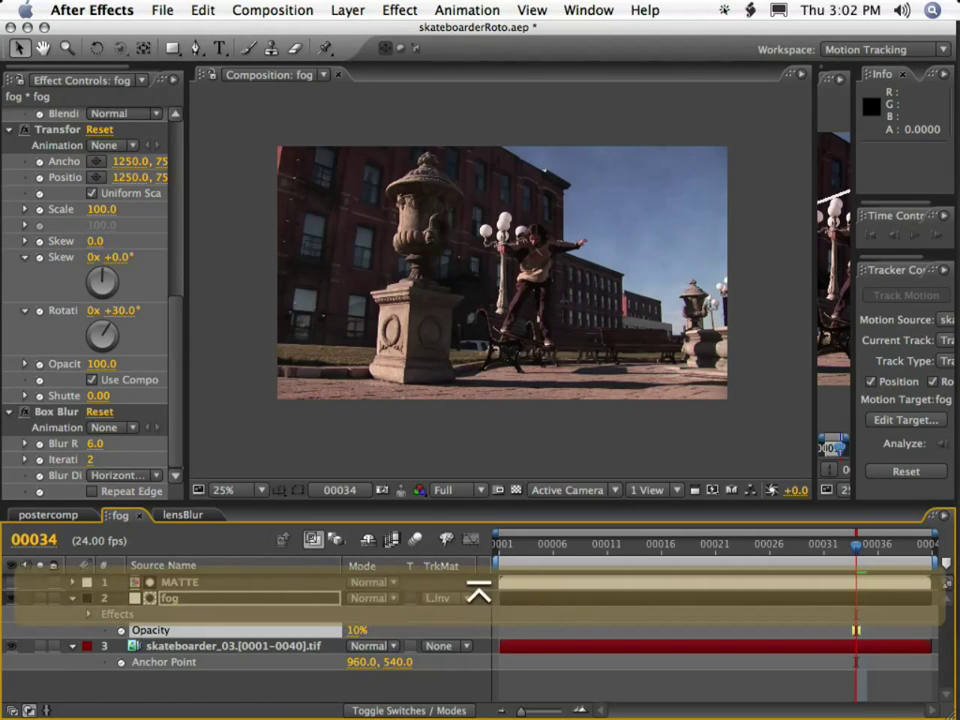
{"action": "left_click", "coordinate": [269, 679]}
Step: Return to frame 1 and preview the fog comp to examine how the tracked fog moves with the footage
{"action": "left_click_drag", "start_coordinate": [511, 543], "coordinate": [447, 546]}
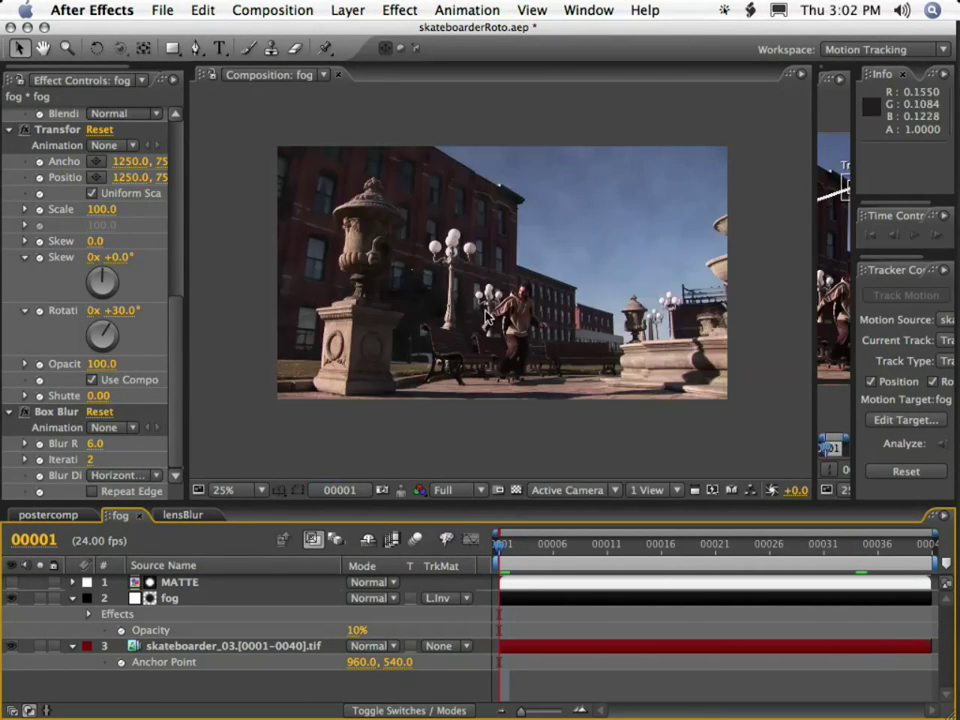
{"action": "key", "text": "KP_0"}
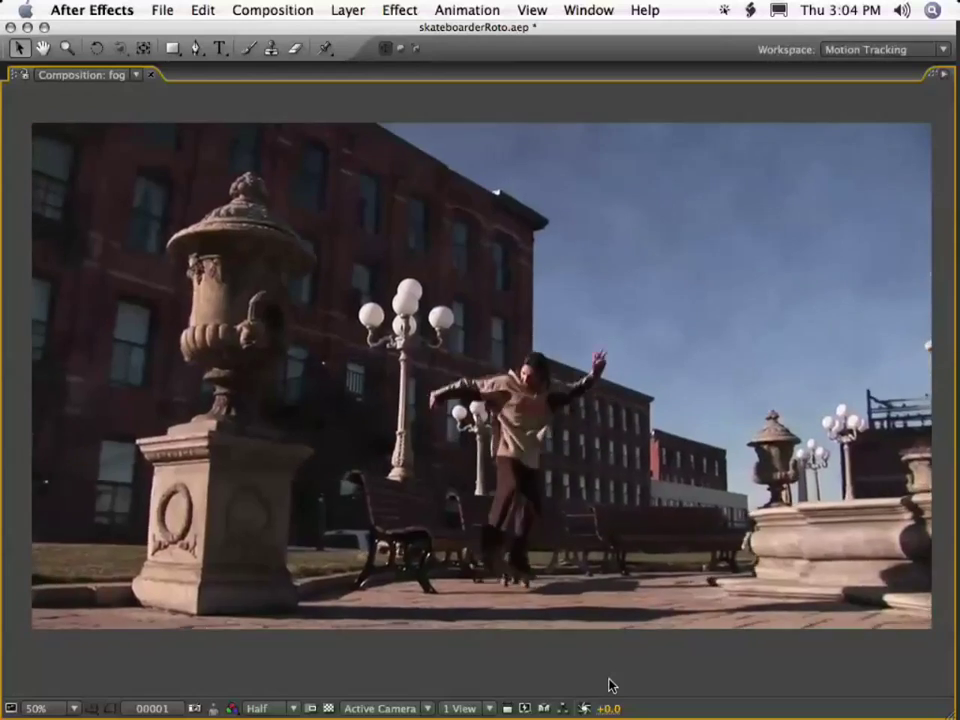
{"action": "key", "text": "KP_0"}
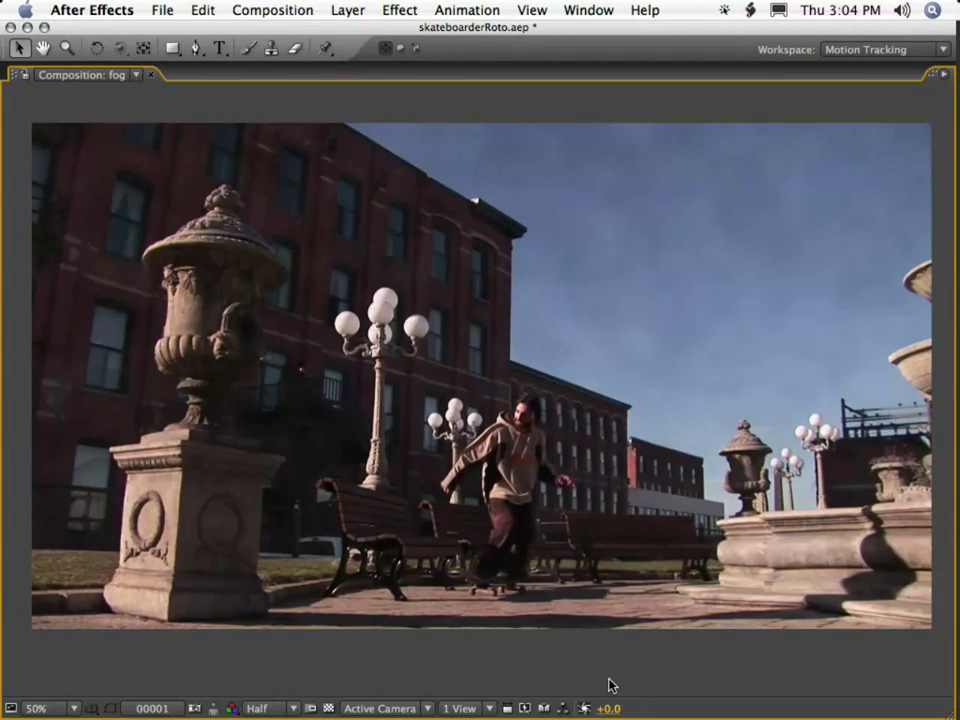
Step: Take a snapshot of the frame with fog, hide the fog layer and compare the clean footage against the snapshot
{"action": "key", "text": "shift+F6"}
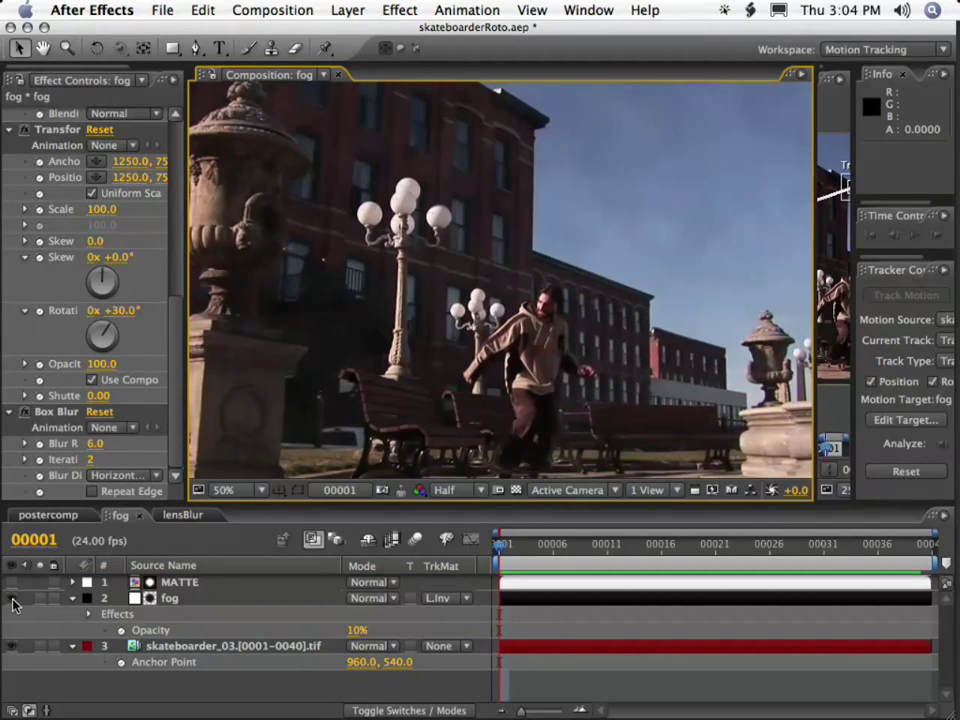
{"action": "key", "text": "F6"}
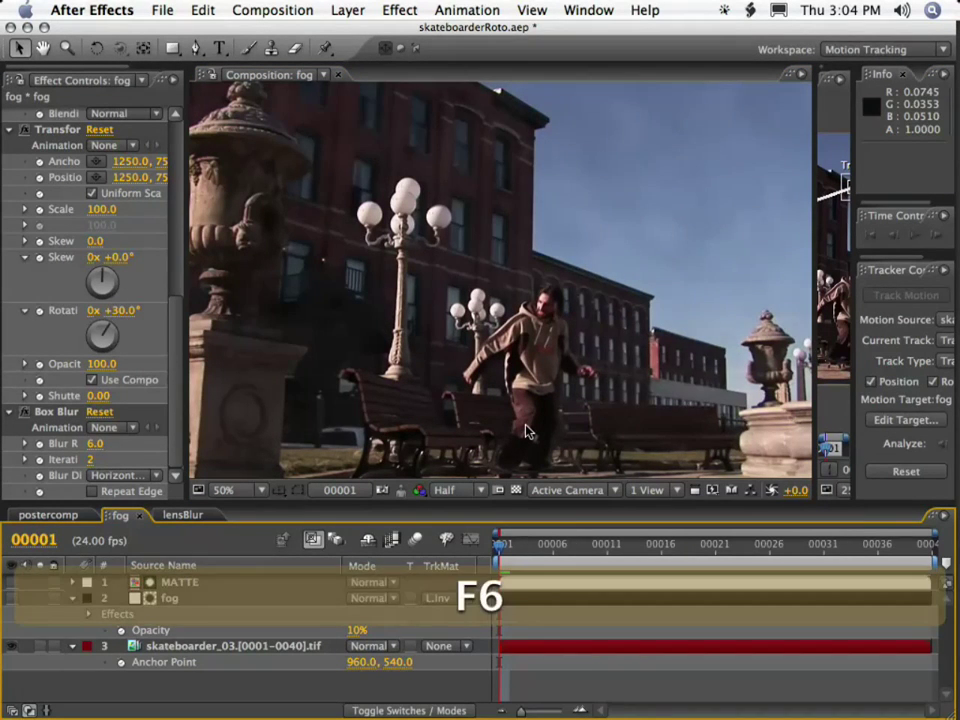
{"action": "key", "text": "F6"}
{"action": "key", "text": "F6"}
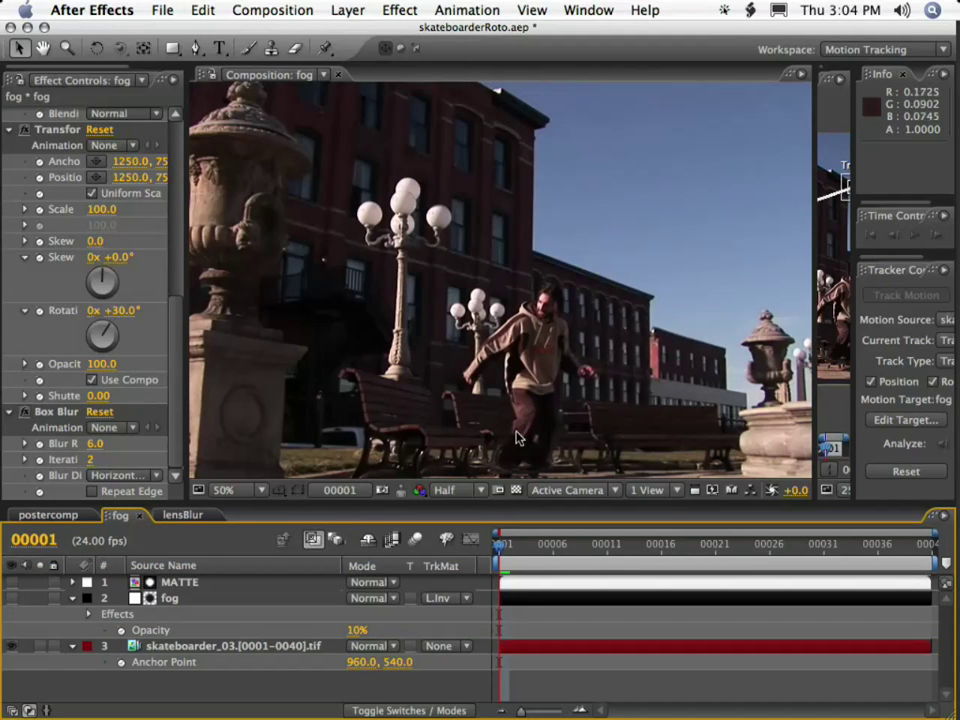
Step: Turn the fog layer's visibility back on in the fog comp
{"action": "left_click", "coordinate": [11, 600]}
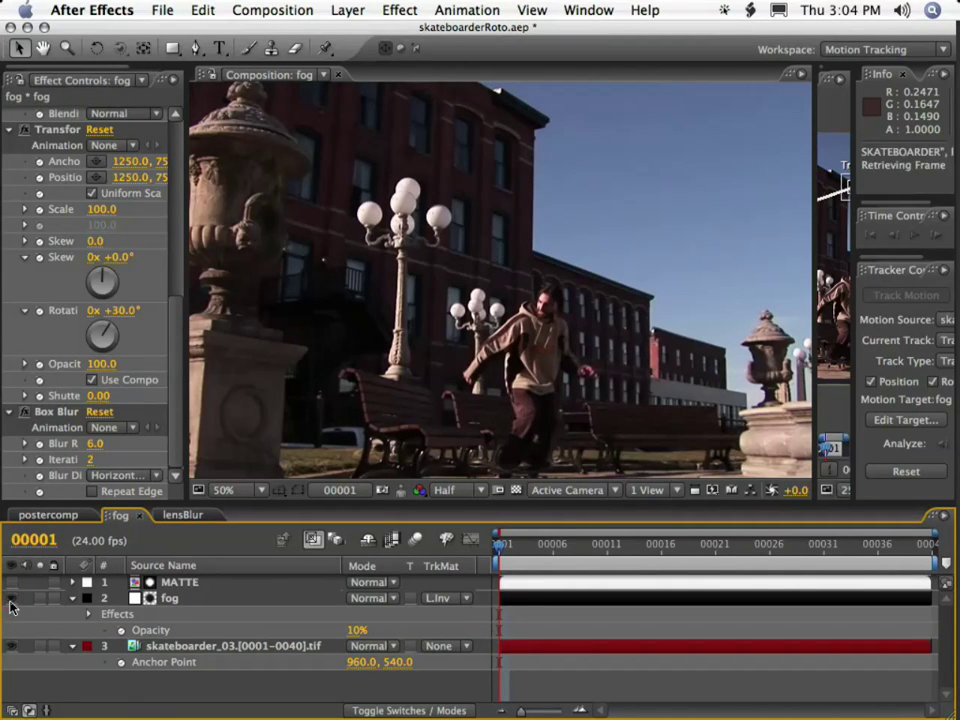
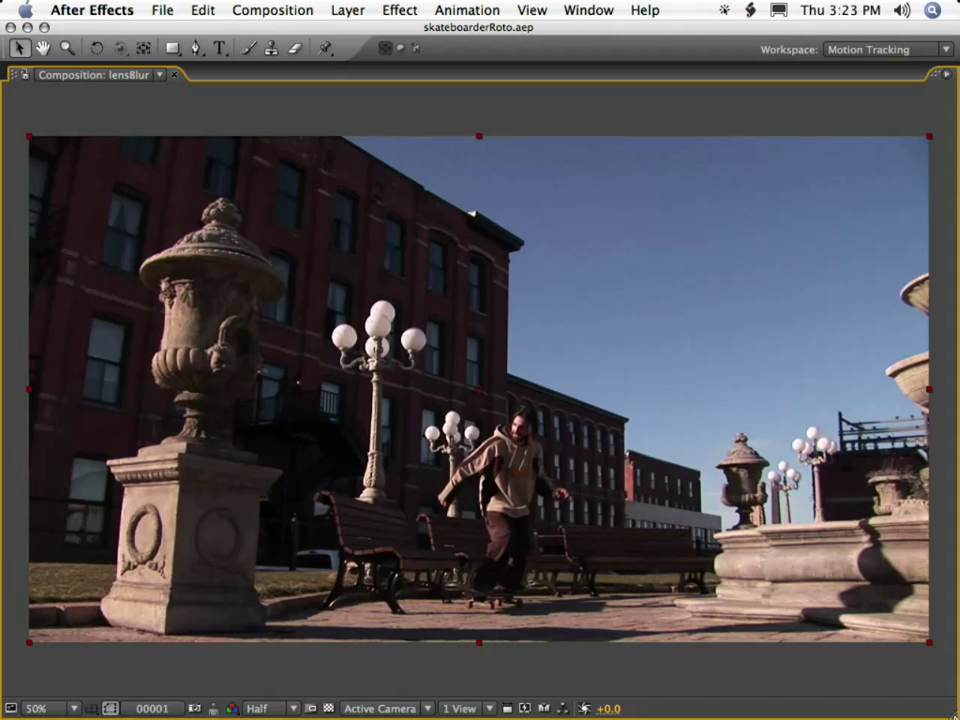
Step: Compare the first frame of the lensBlur comp against the stored snapshot
{"action": "key", "text": "F6"}
{"action": "key", "text": "F6"}
{"action": "key", "text": "F6"}
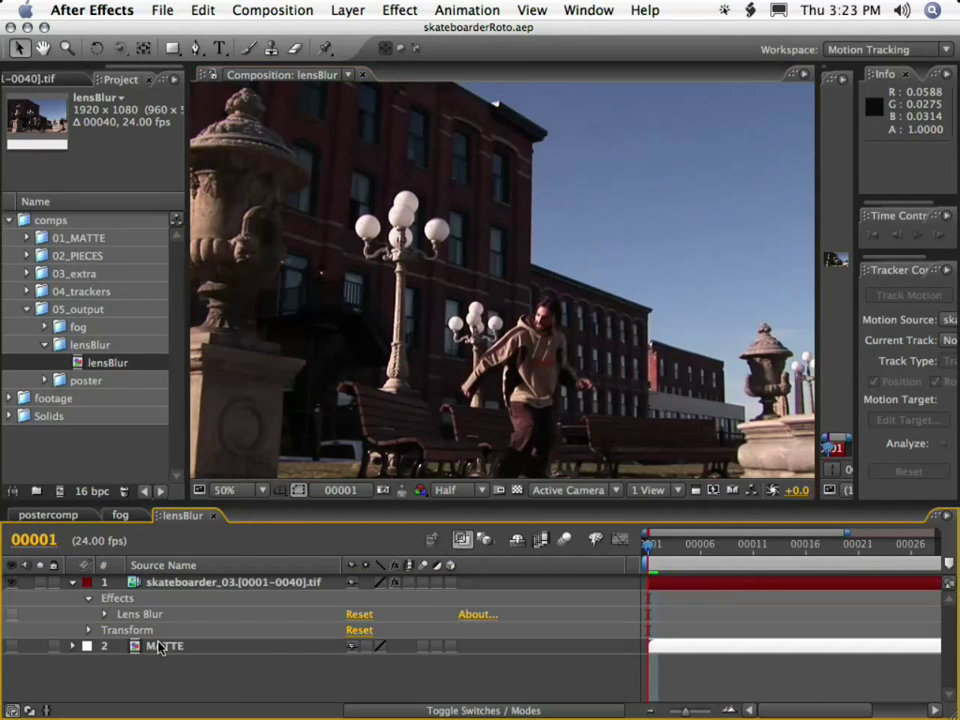
Step: Remove the MATTE layer from the lensBlur comp and delete the Lens Blur effect from the skateboarder footage
{"action": "left_click", "coordinate": [160, 646]}
{"action": "key", "text": "BackSpace"}
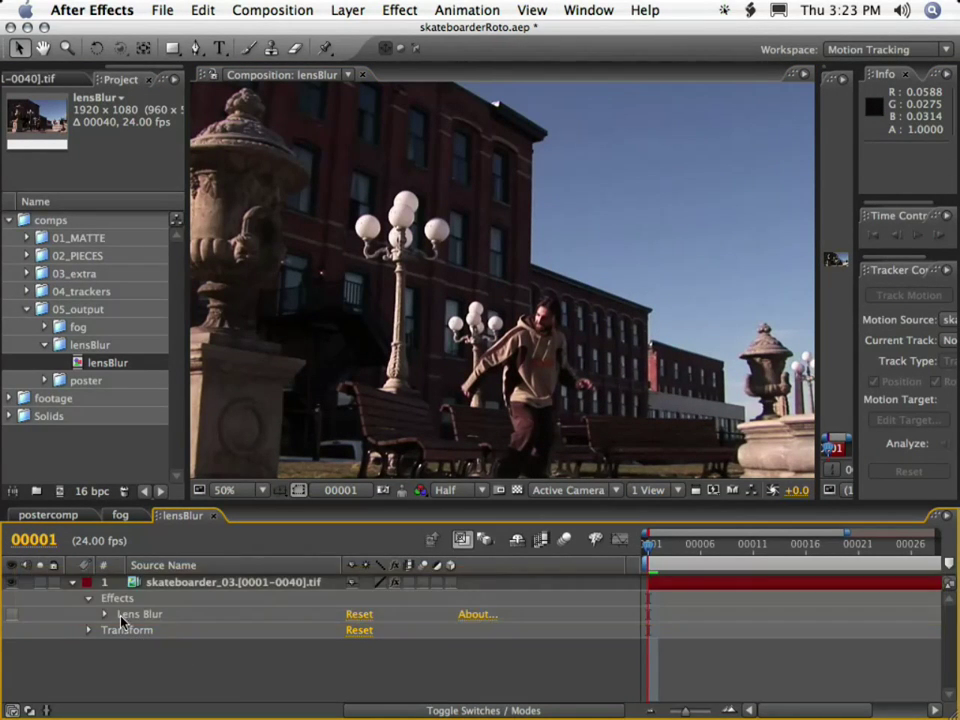
{"action": "left_click", "coordinate": [142, 616]}
{"action": "key", "text": "BackSpace"}
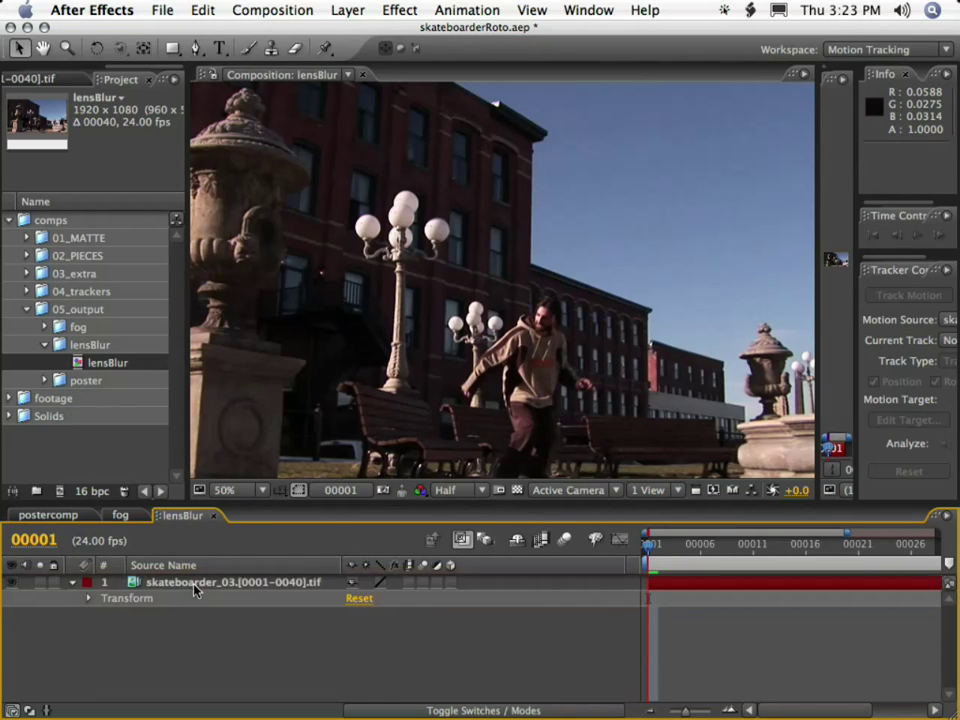
{"action": "left_click", "coordinate": [72, 590]}
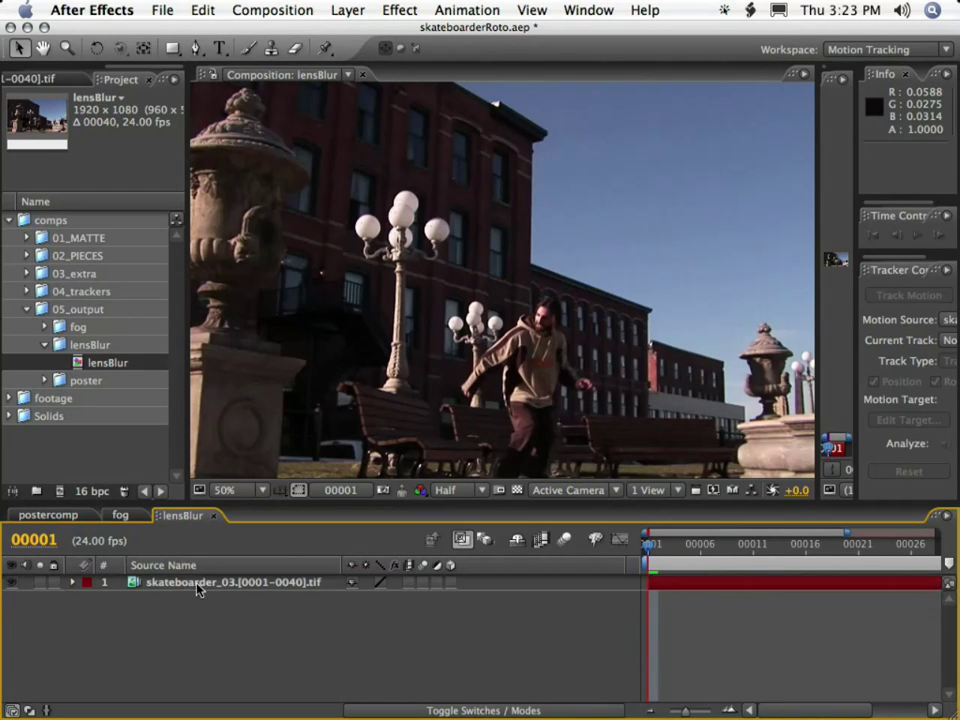
Step: Add the MATTE comp from the 01_MATTE folder to the lensBlur comp beneath the skateboarder footage
{"action": "scroll", "coordinate": [215, 210], "scroll_direction": "down", "scroll_amount": 1}
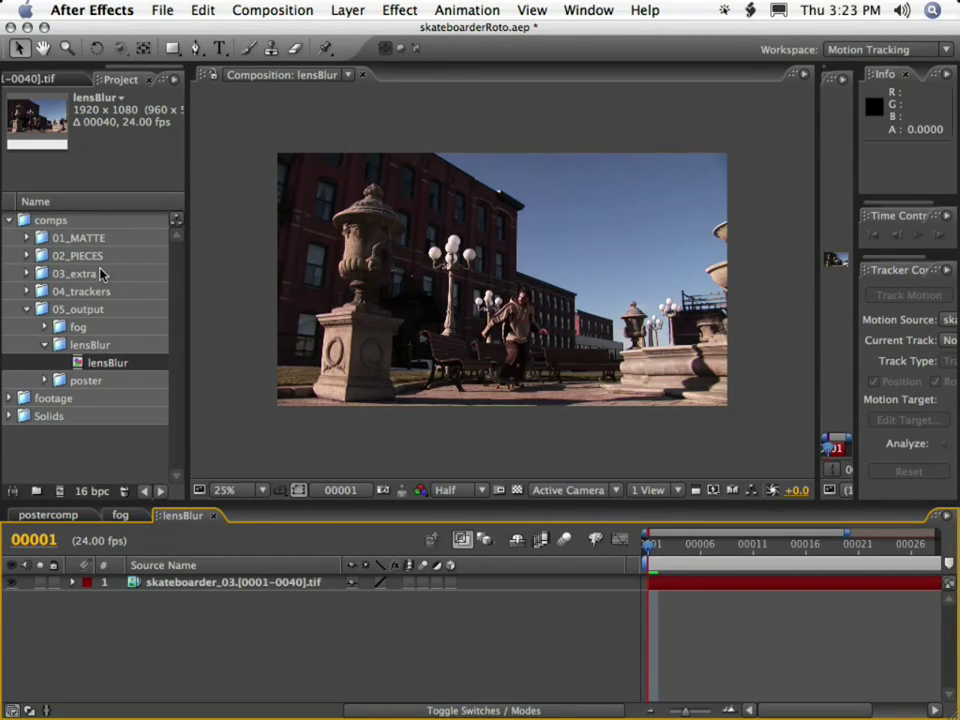
{"action": "left_click", "coordinate": [22, 240]}
{"action": "left_click", "coordinate": [24, 240]}
{"action": "left_click_drag", "start_coordinate": [87, 256], "coordinate": [170, 662]}
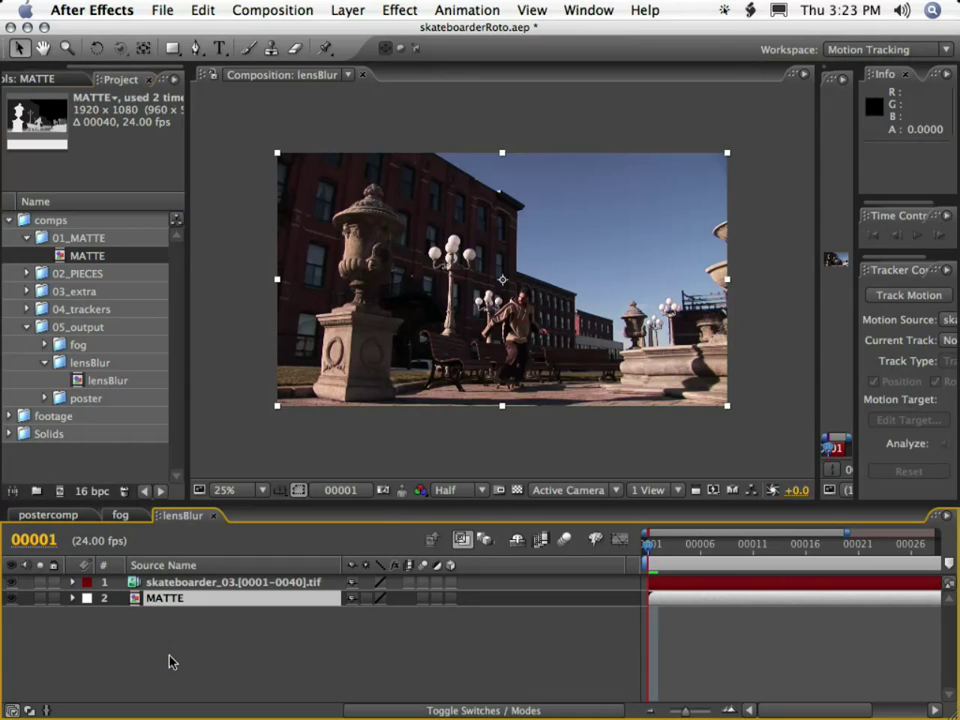
Step: Apply a Lens Blur effect to the skateboarder footage and compare the frame with the effect off and on
{"action": "left_click", "coordinate": [212, 583]}
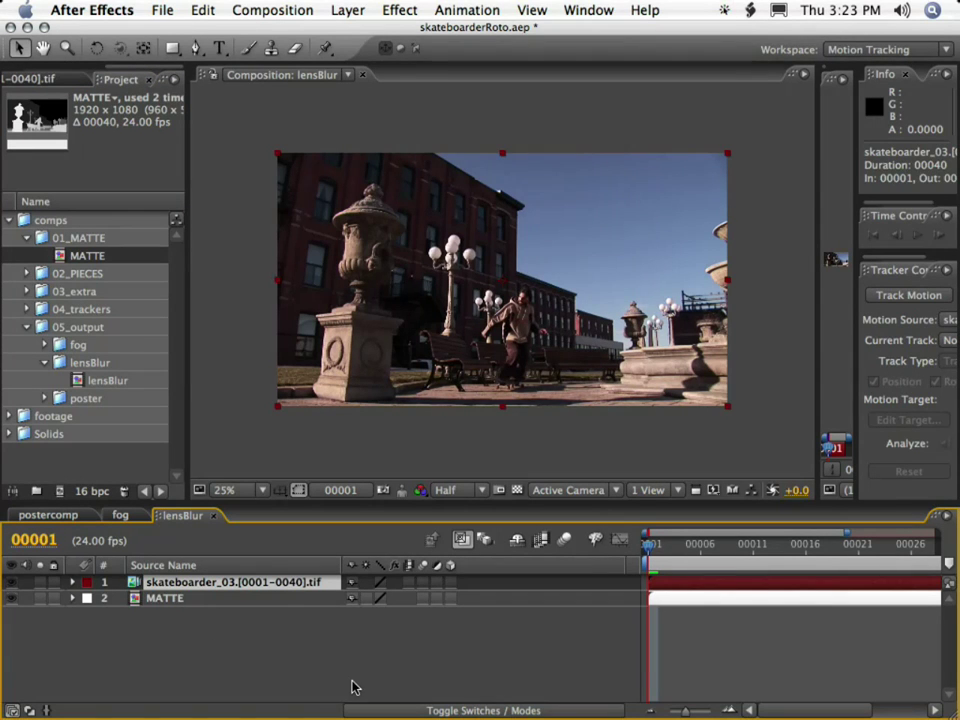
{"action": "left_click", "coordinate": [405, 14]}
{"action": "mouse_move", "coordinate": [459, 140]}
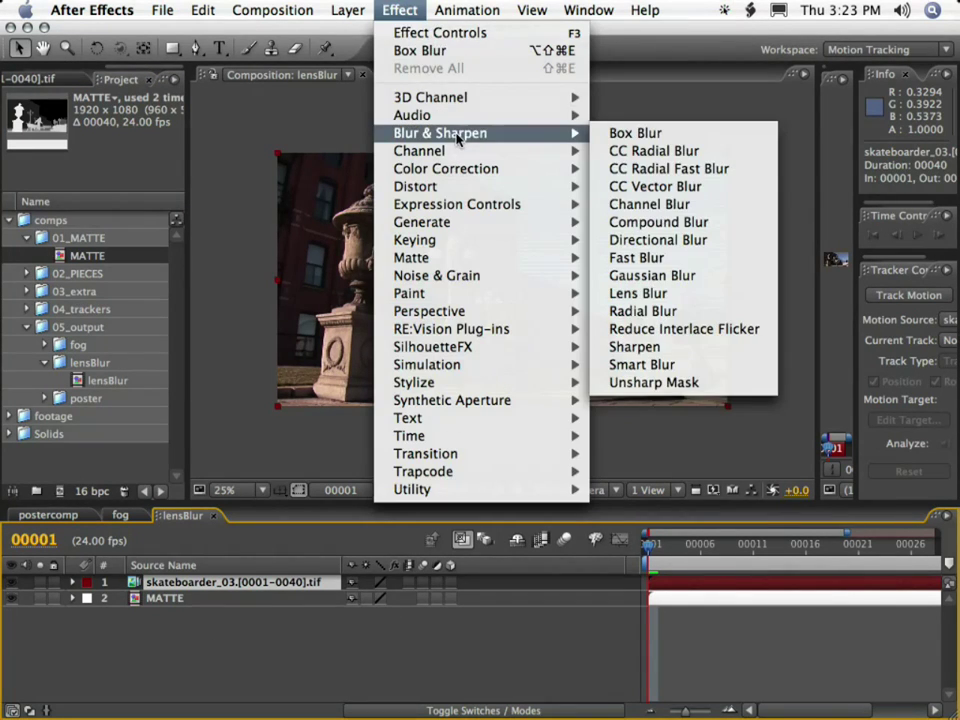
{"action": "left_click", "coordinate": [707, 294]}
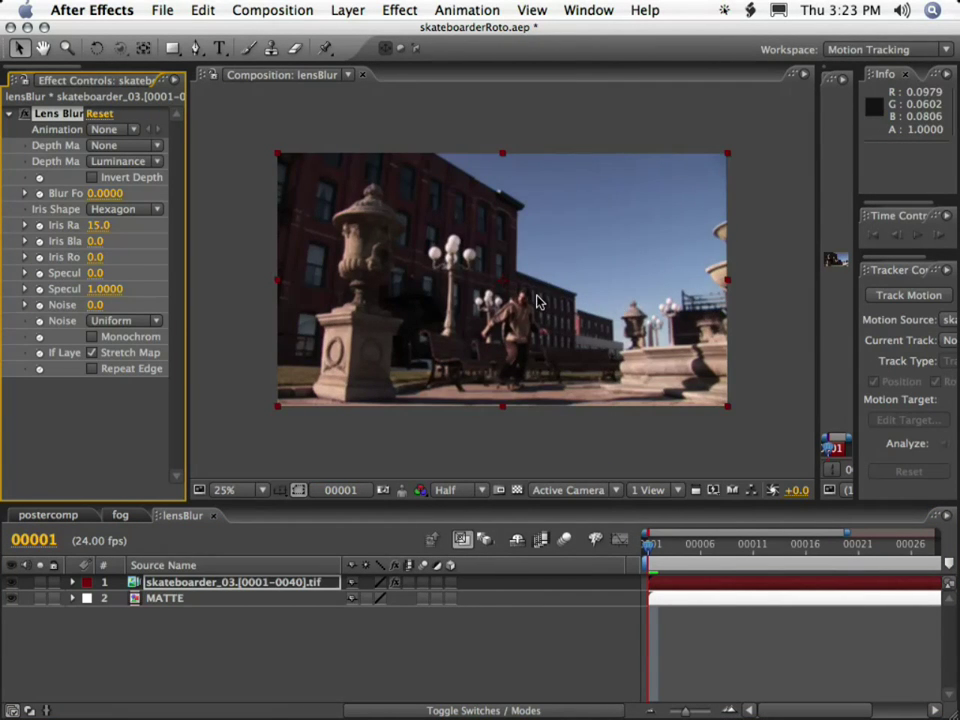
{"action": "key", "text": "period"}
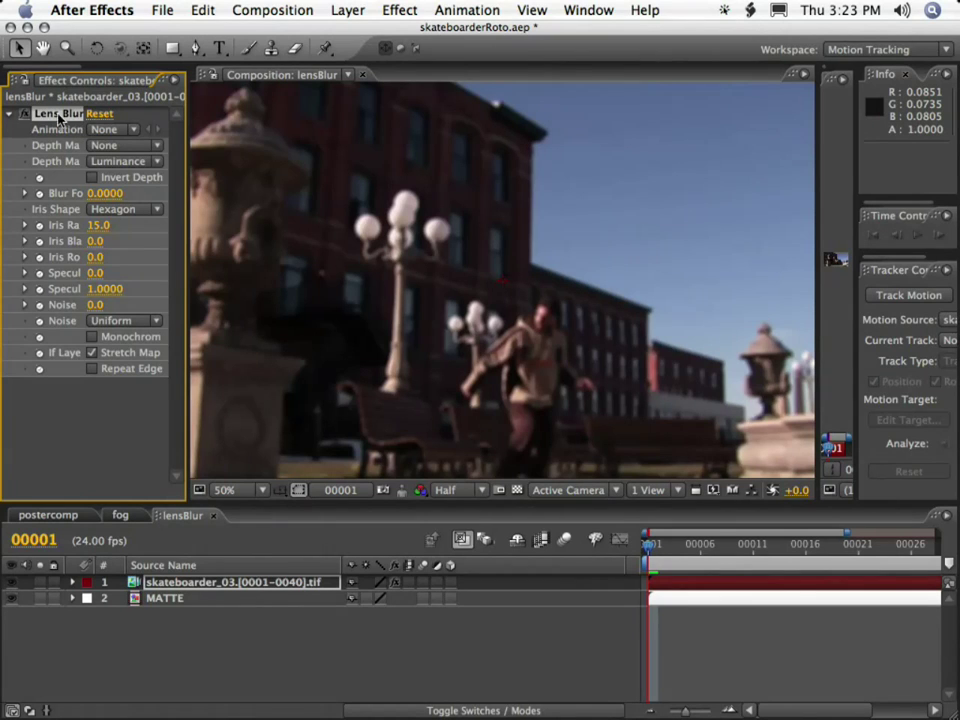
{"action": "left_click", "coordinate": [26, 114]}
{"action": "left_click", "coordinate": [26, 114]}
Step: Set the Lens Blur depth map layer to MATTE and widen the effect settings so the parameter names are readable
{"action": "left_click_drag", "start_coordinate": [185, 134], "coordinate": [311, 180]}
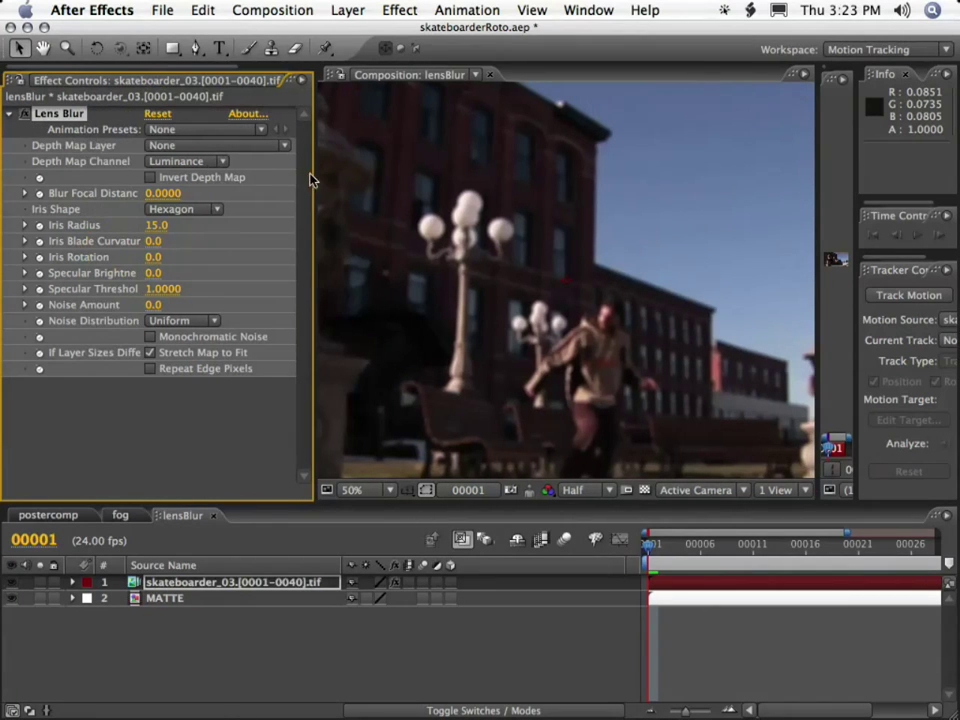
{"action": "left_click", "coordinate": [174, 147]}
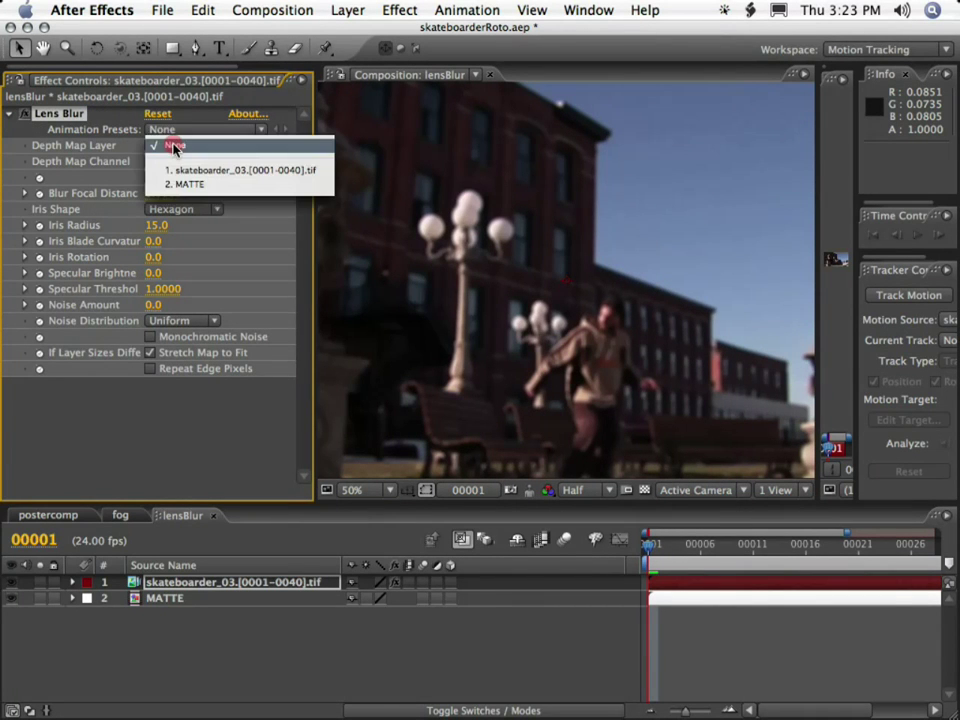
{"action": "left_click", "coordinate": [212, 185]}
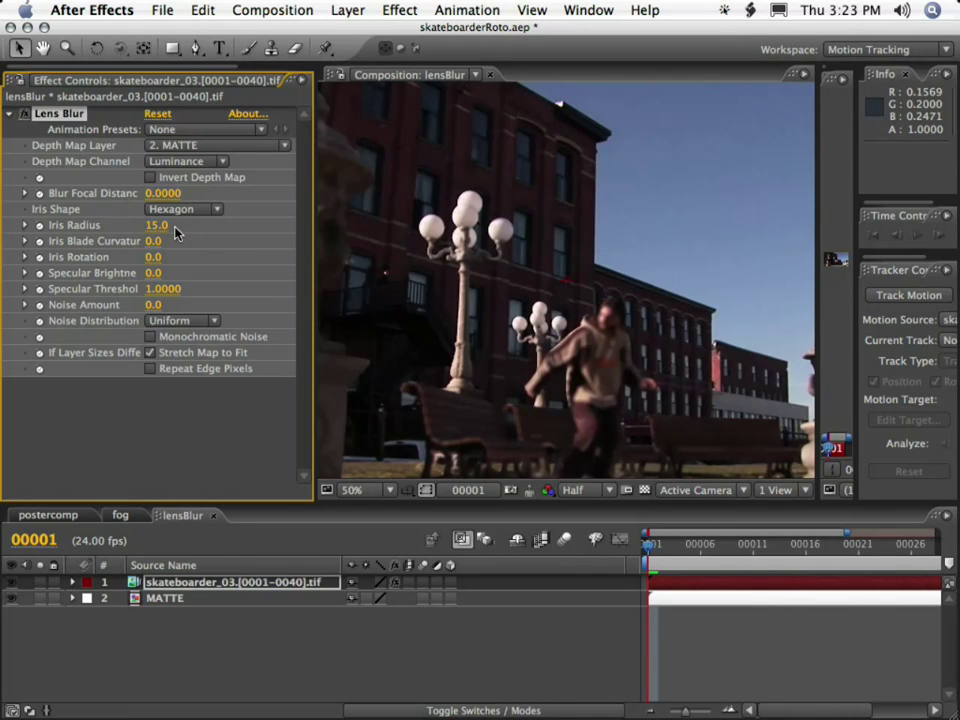
{"action": "left_click_drag", "start_coordinate": [318, 208], "coordinate": [366, 208]}
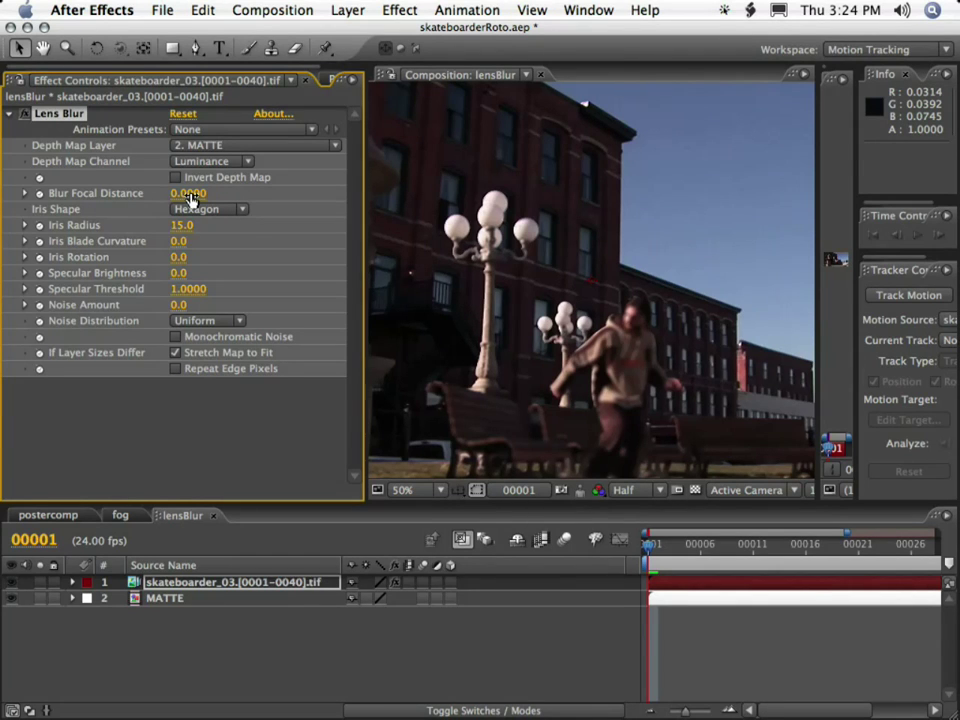
Step: Hide the skateboarder footage and display only the MATTE layer to examine its grey depth levels
{"action": "left_click", "coordinate": [89, 651]}
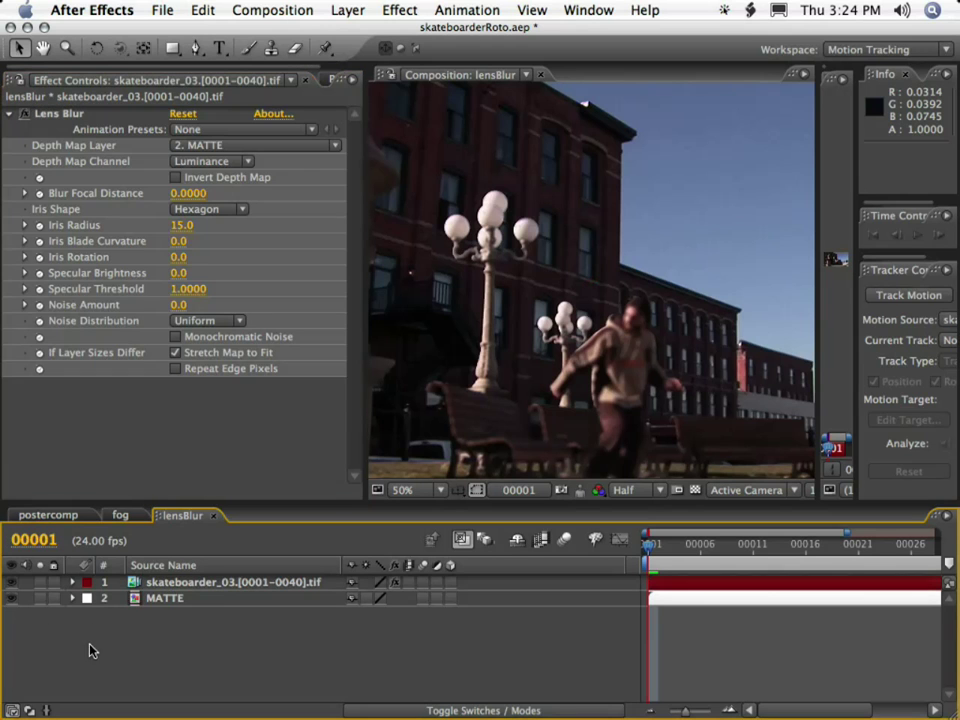
{"action": "left_click", "coordinate": [13, 598]}
{"action": "left_click", "coordinate": [12, 583]}
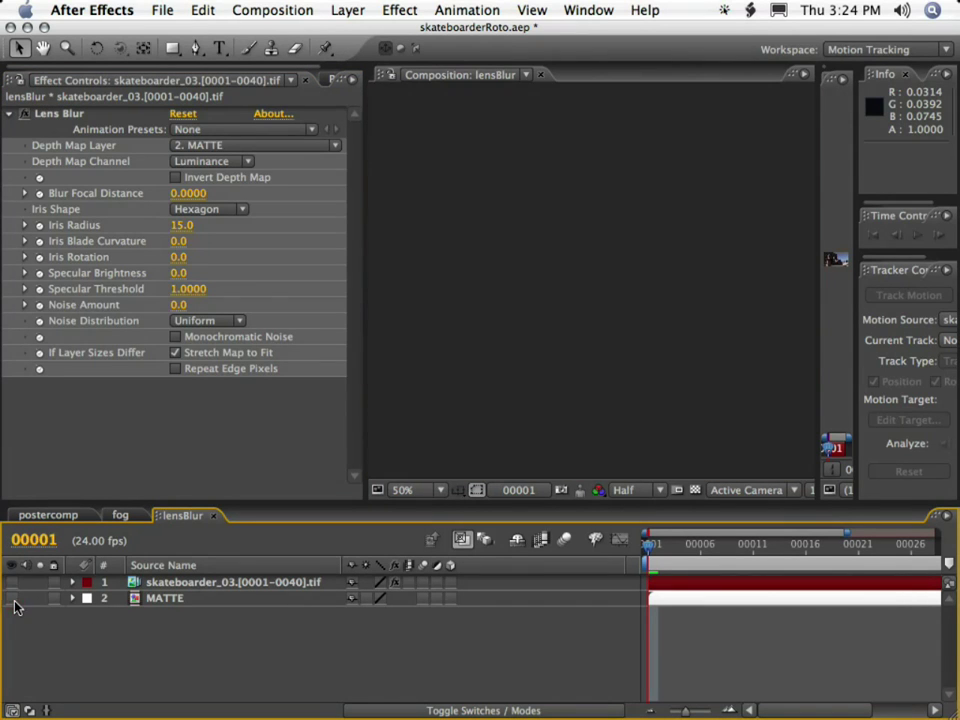
{"action": "left_click", "coordinate": [13, 598]}
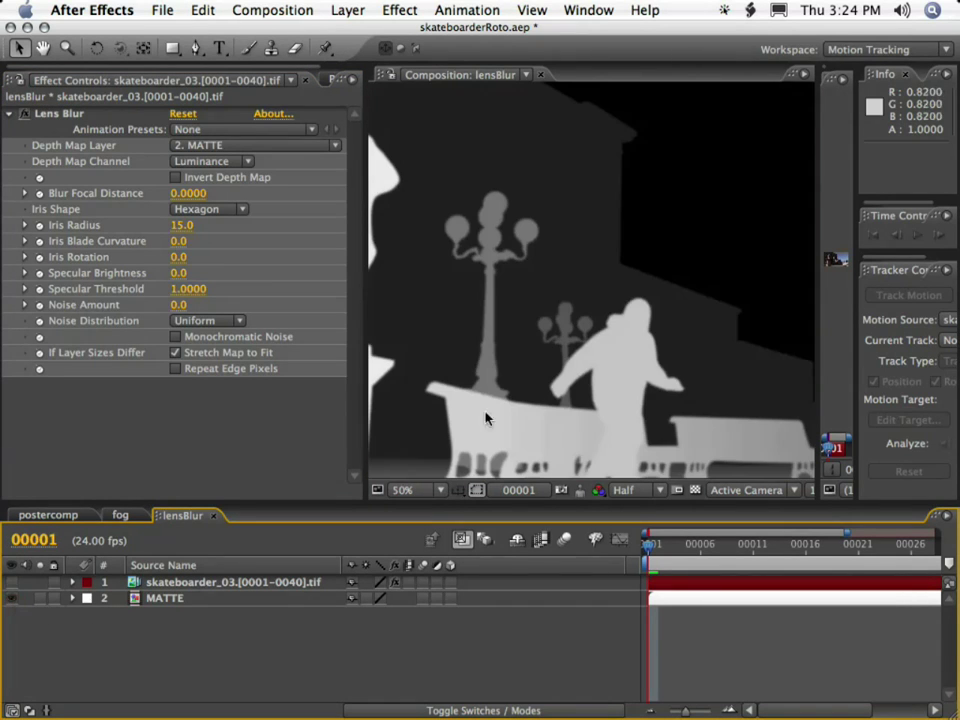
Step: Check that colour values are shown as Decimal (0.0-1.0) and read the skateboarder's grey value in the matte
{"action": "left_click", "coordinate": [66, 116]}
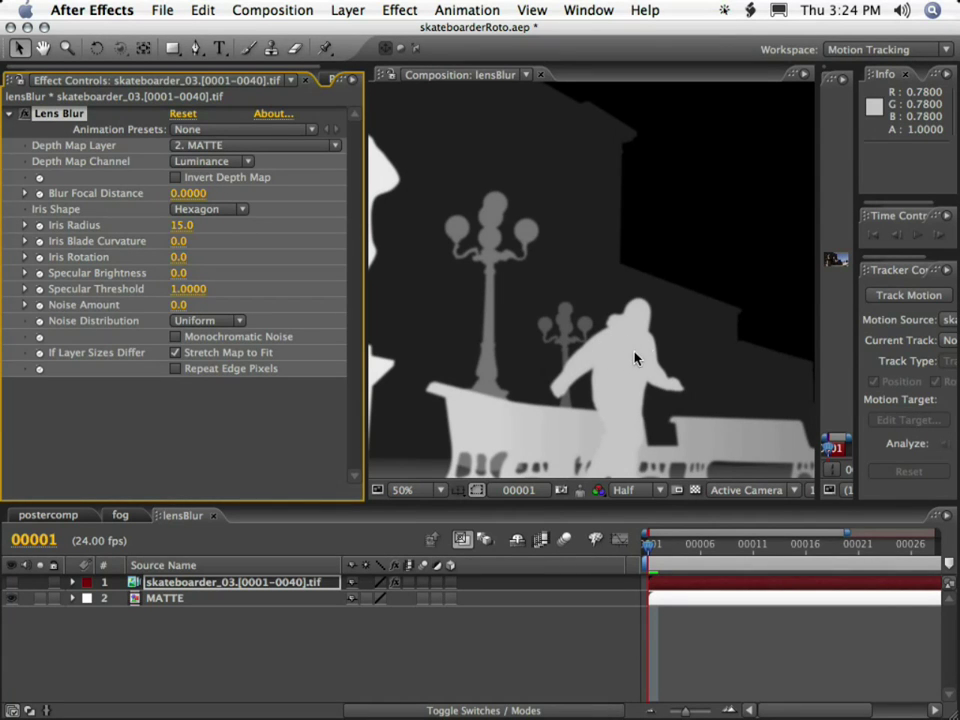
{"action": "left_click_drag", "start_coordinate": [857, 123], "coordinate": [736, 123]}
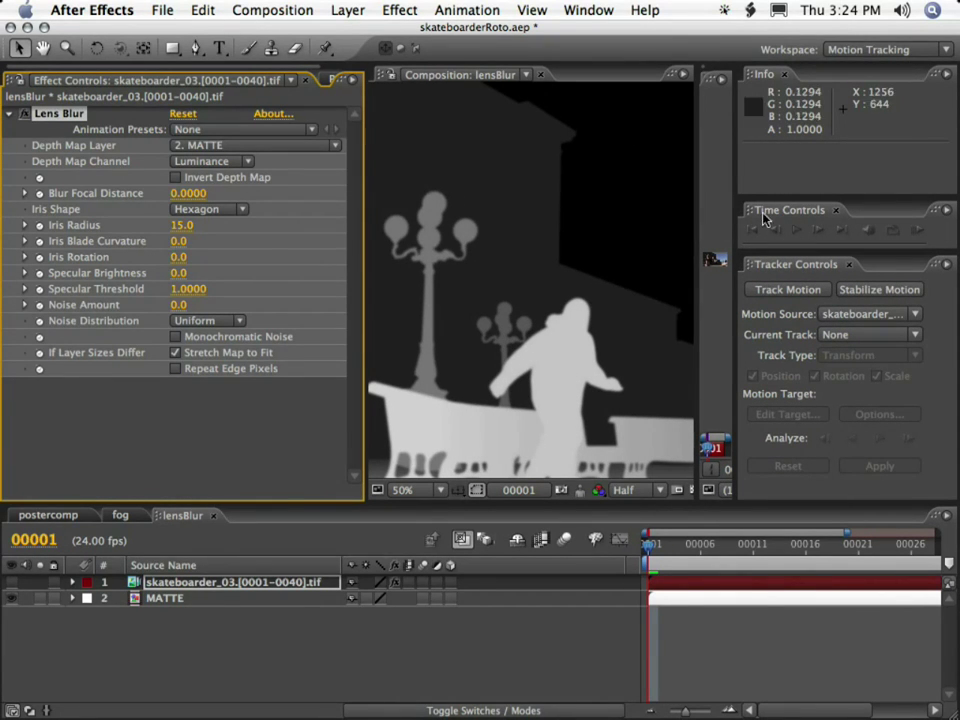
{"action": "left_click", "coordinate": [945, 80]}
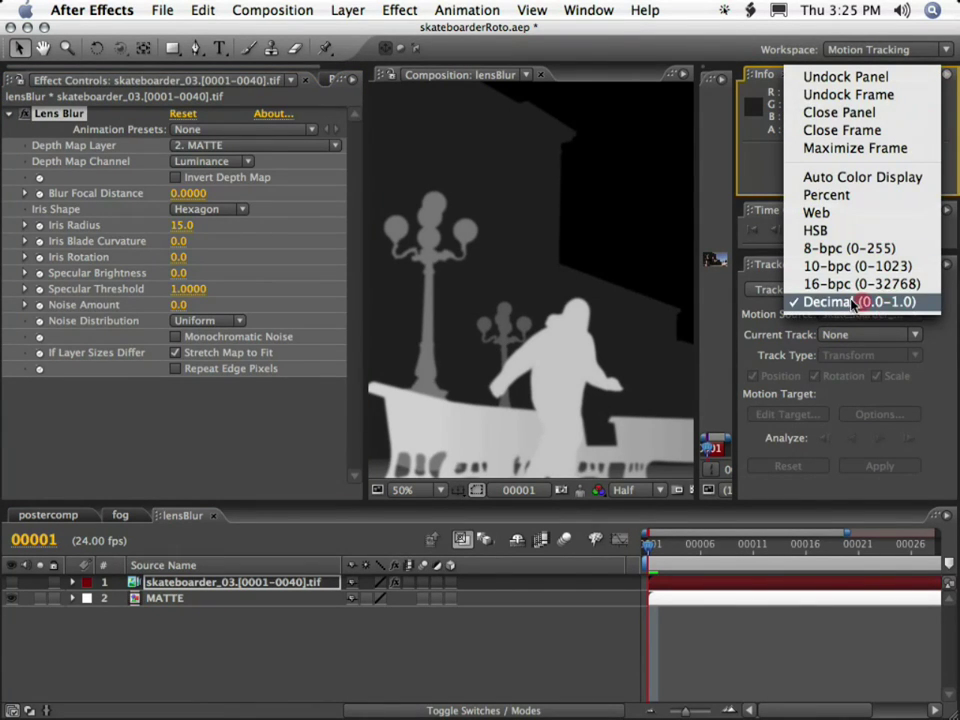
{"action": "left_click", "coordinate": [754, 123]}
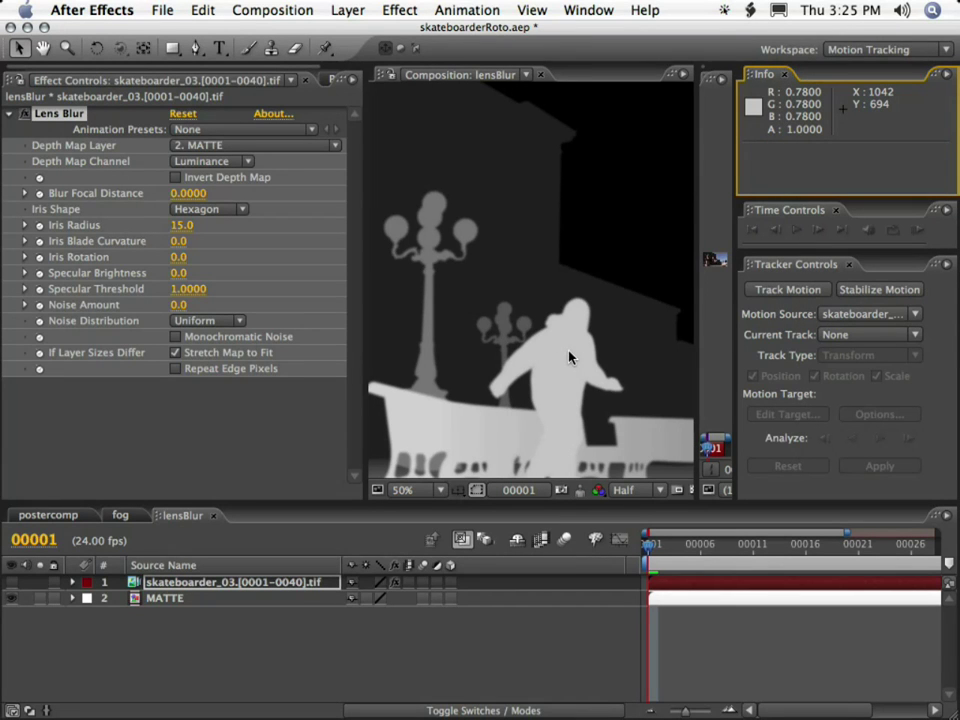
Step: Set the Lens Blur focal distance to 0.78, hide the MATTE layer and show the skateboarder footage again
{"action": "left_click", "coordinate": [188, 193]}
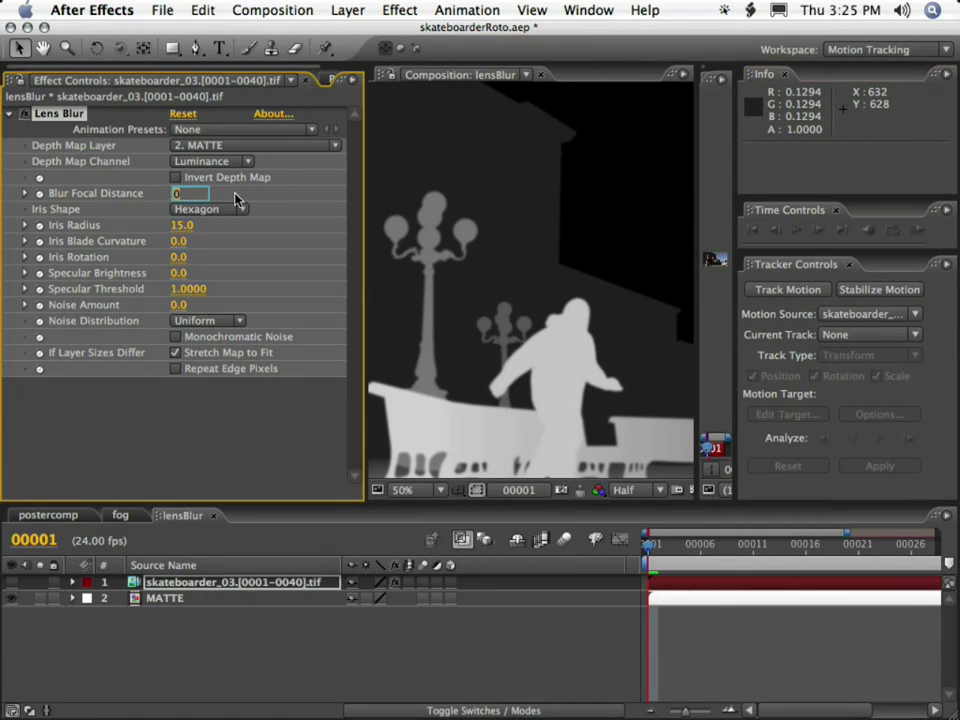
{"action": "type", "text": ".78"}
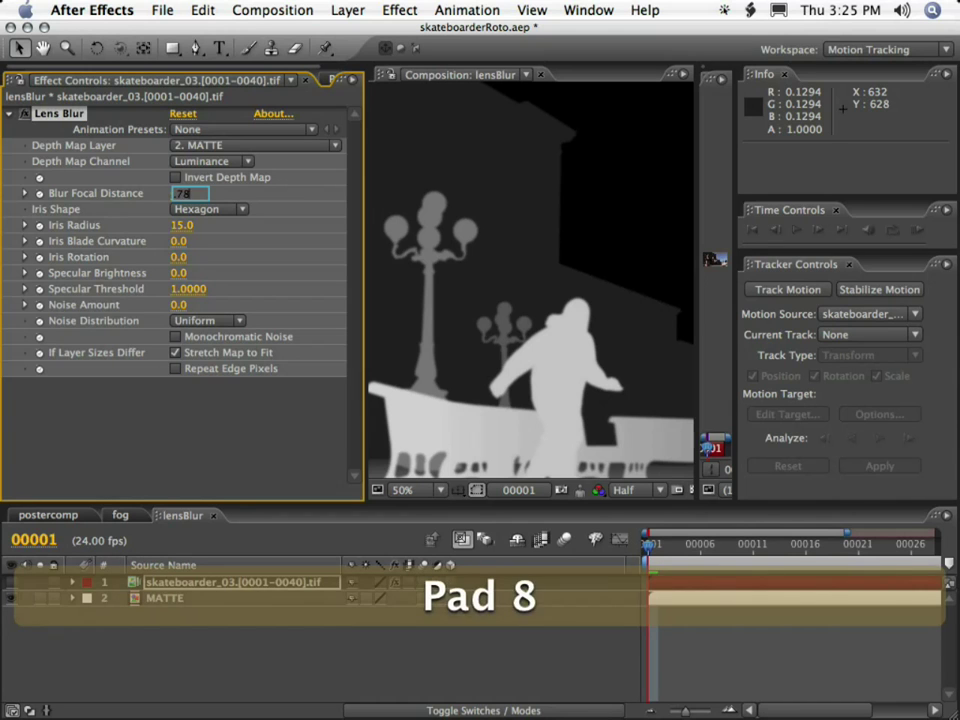
{"action": "key", "text": "Return"}
{"action": "left_click", "coordinate": [13, 598]}
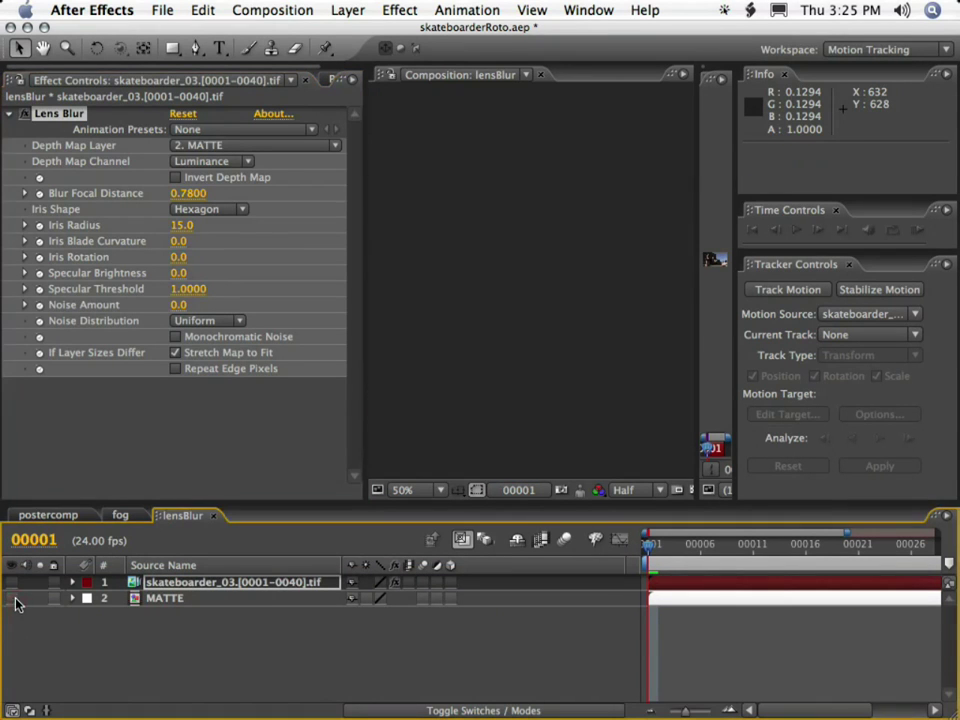
{"action": "left_click", "coordinate": [12, 582]}
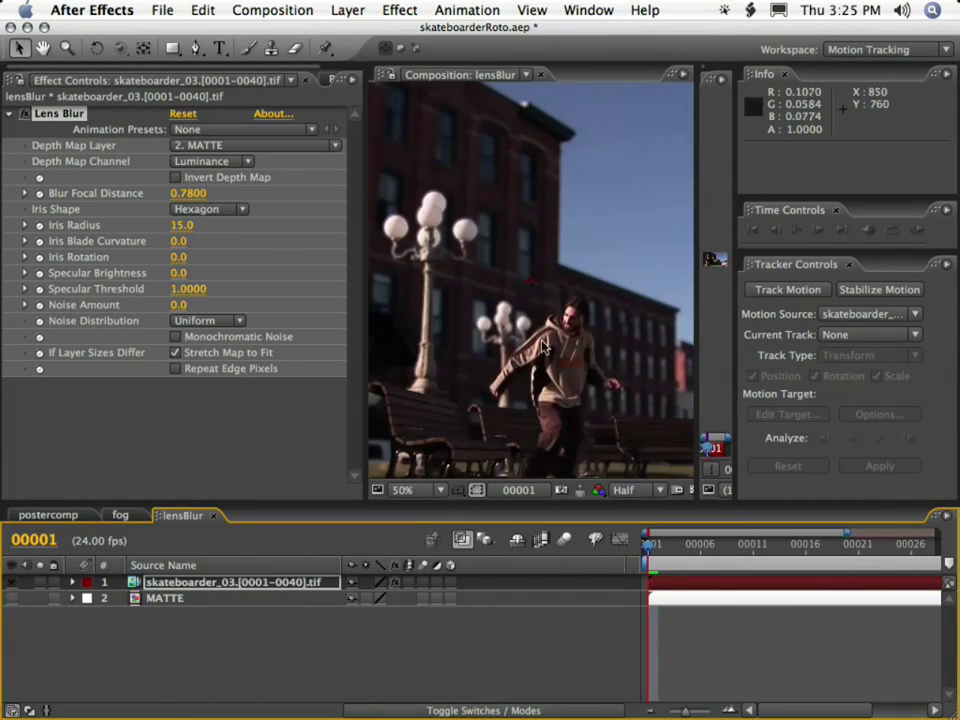
Step: Enlarge the comp view, take a snapshot of the blurred frame and compare it against the footage without Lens Blur
{"action": "left_click_drag", "start_coordinate": [366, 350], "coordinate": [80, 350]}
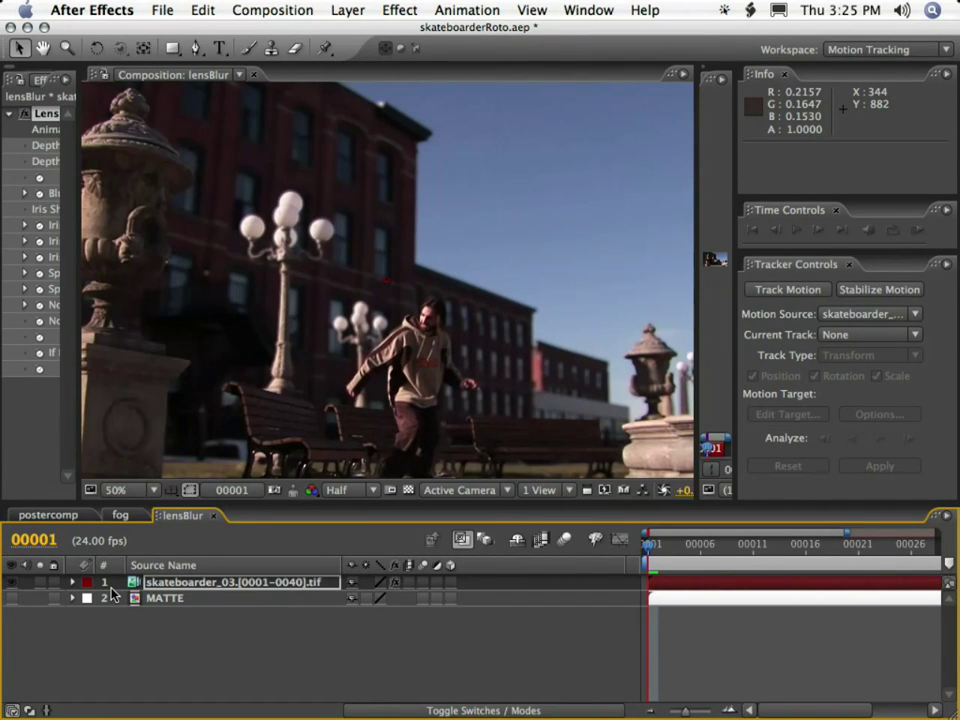
{"action": "key", "text": "shift+F6"}
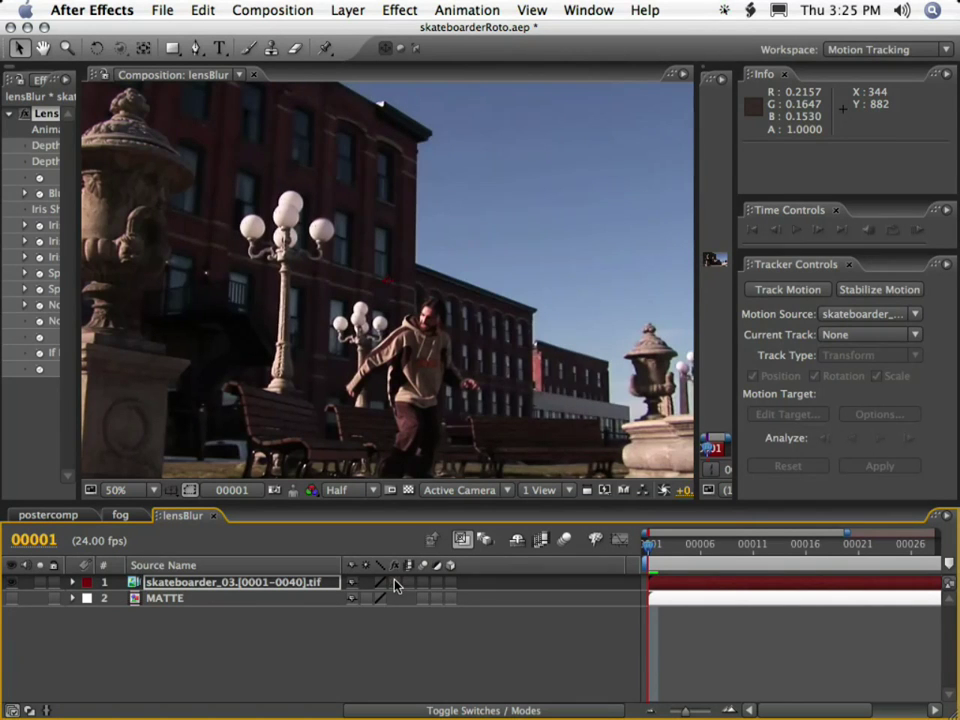
{"action": "key", "text": "F6"}
{"action": "key", "text": "F6"}
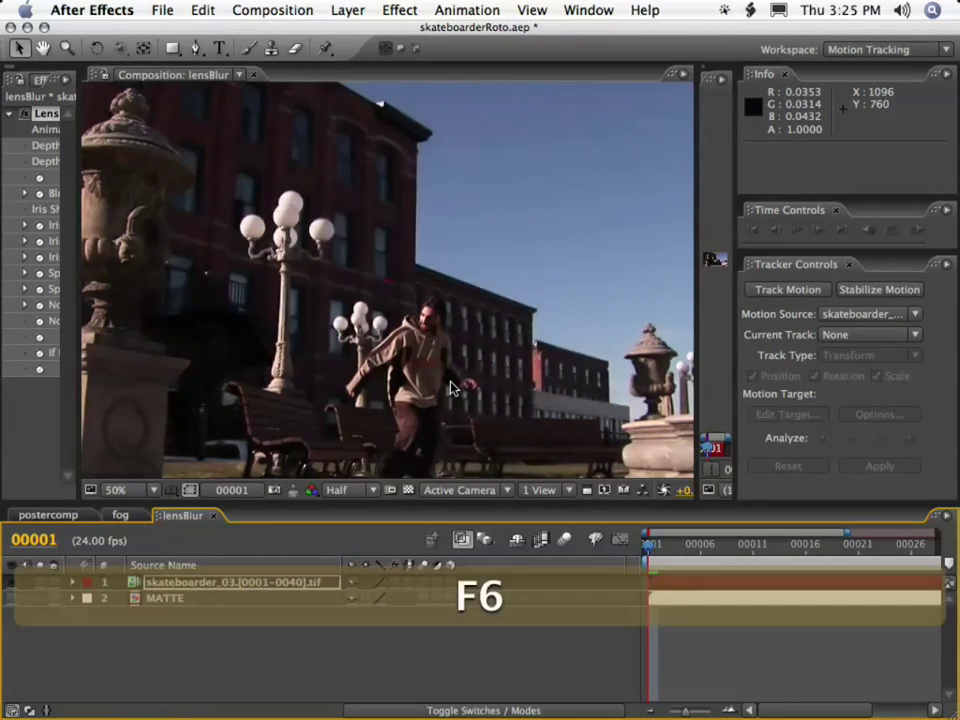
Step: Check the lens blur at frame 18 and return to frame 1 in a maximized comp view
{"action": "left_click", "coordinate": [450, 388]}
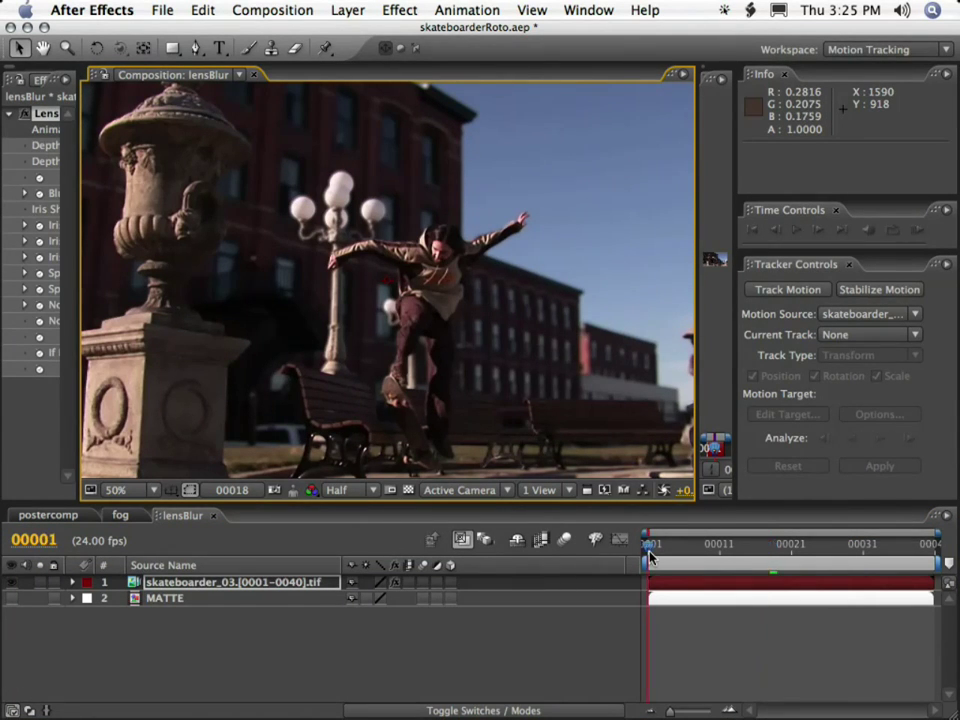
{"action": "key", "text": "grave"}
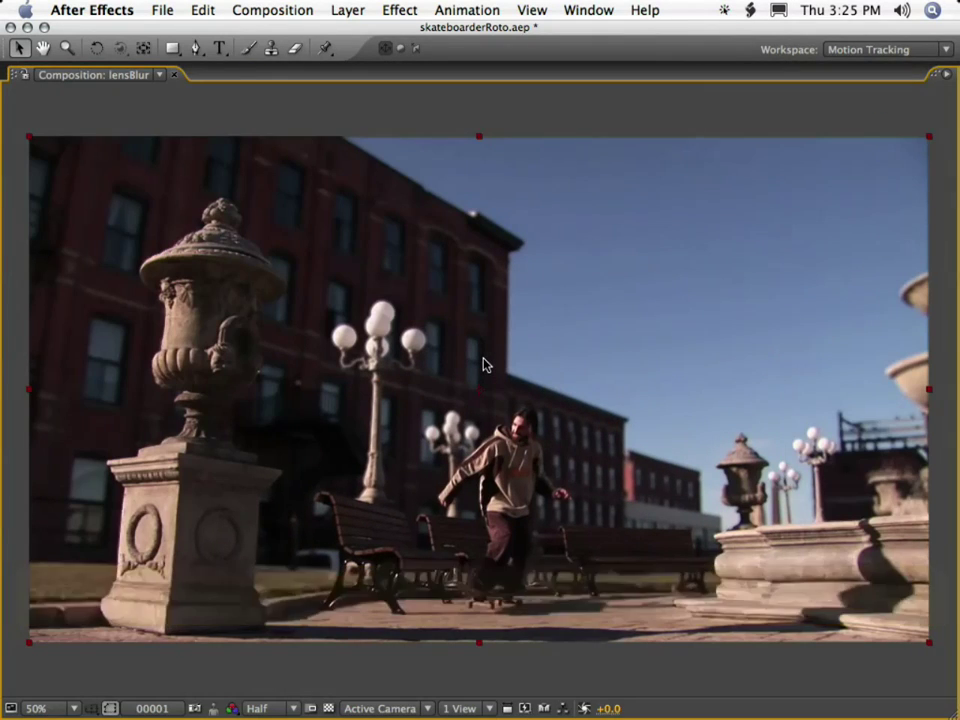